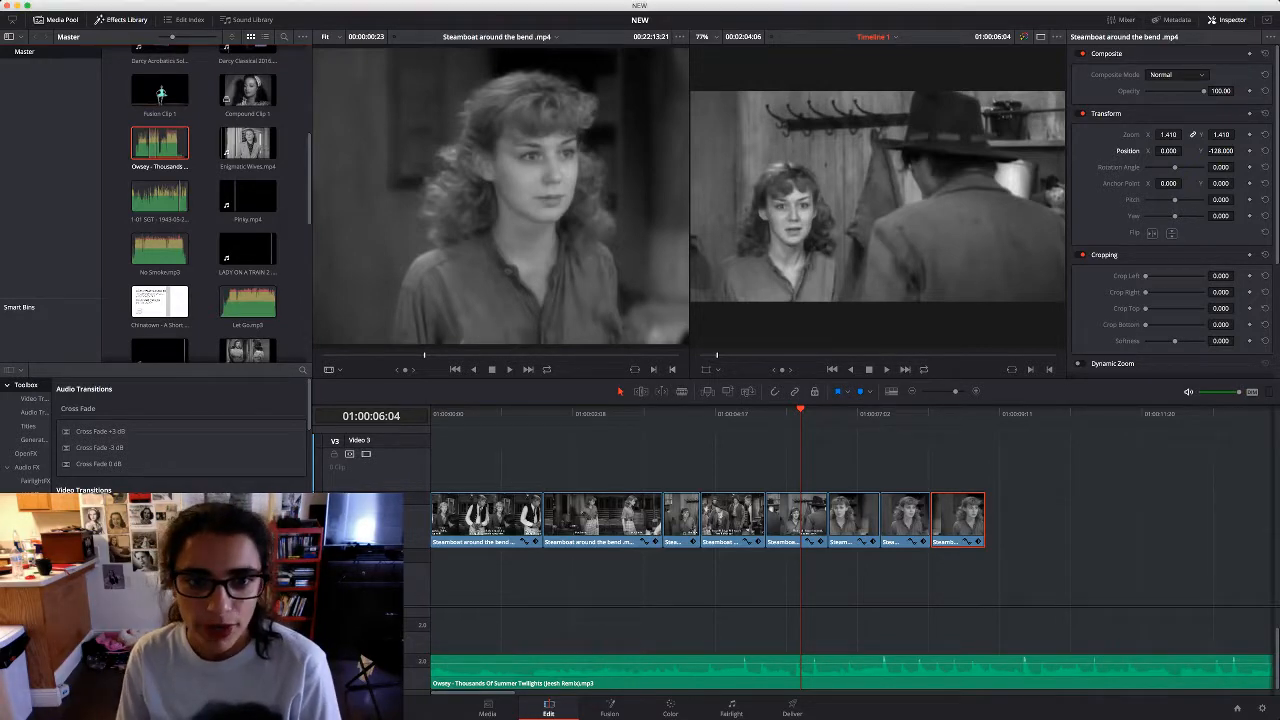
# Mark a 13-frame range of the woman's close-up in the Steamboat around the bend source clip
pyautogui.press('Up')
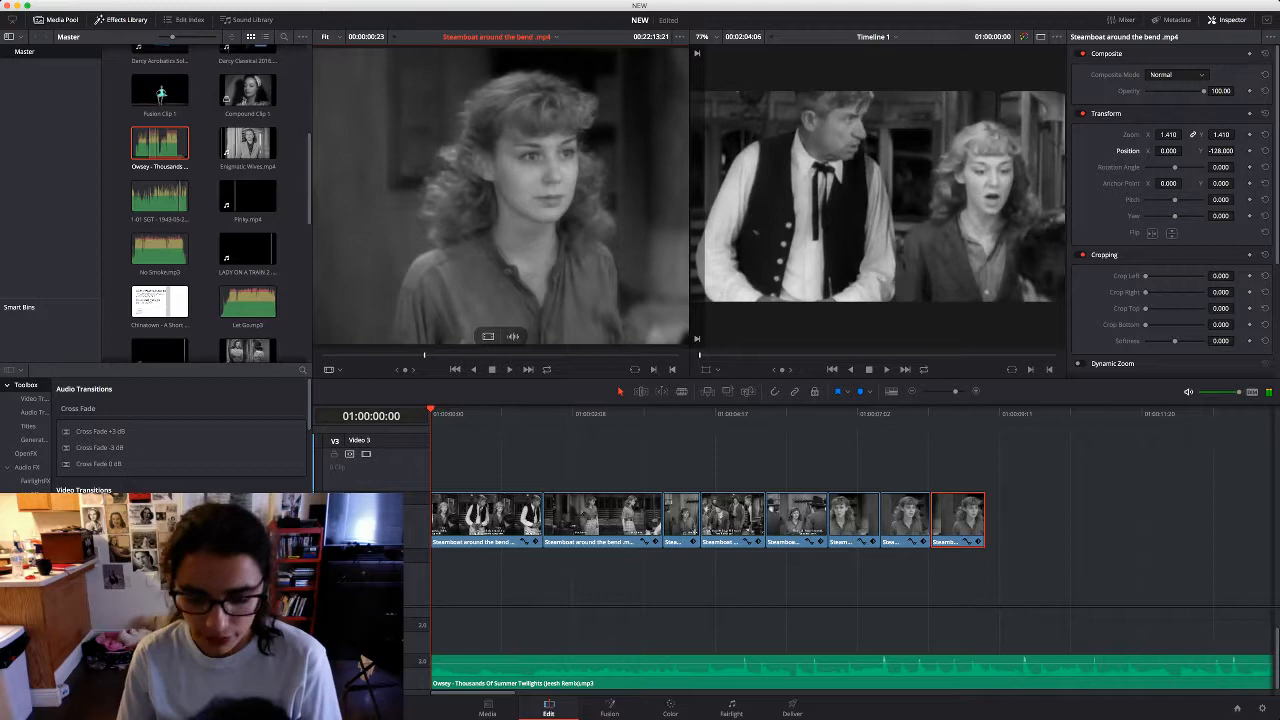
pyautogui.press('i')
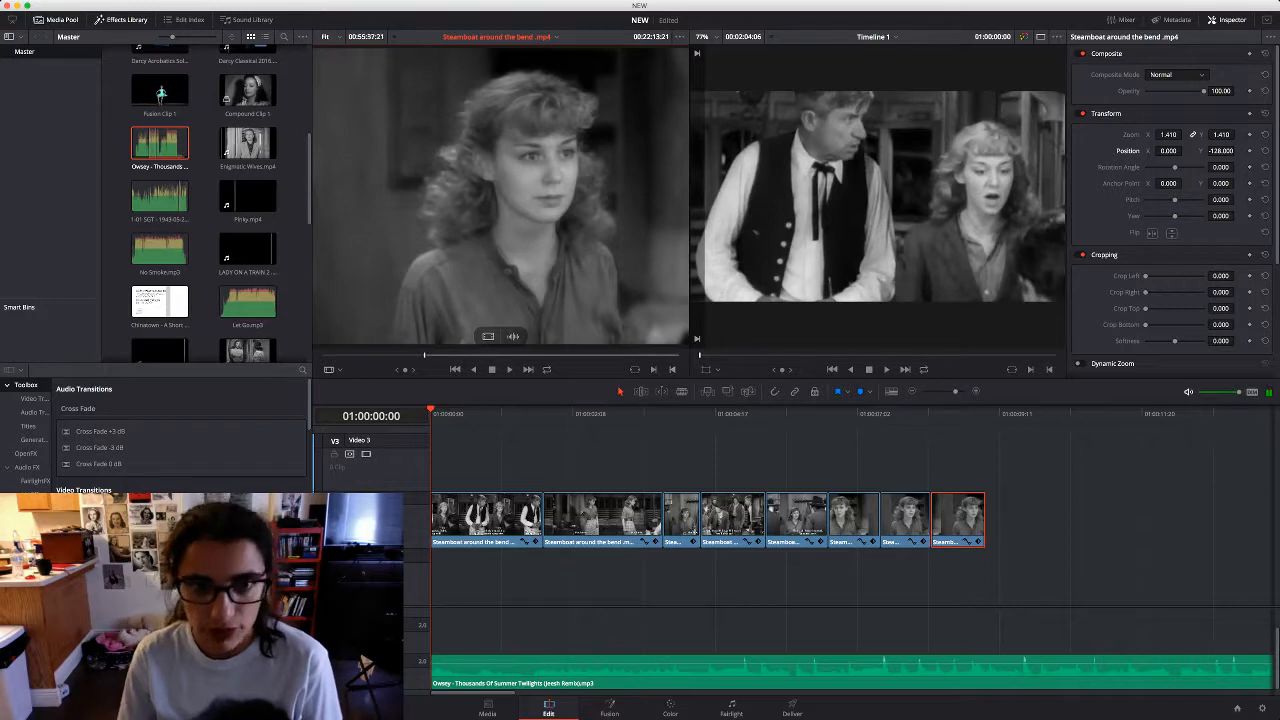
pyautogui.press('space')
pyautogui.press('o')
pyautogui.press('space')
# Append the marked close-up to the video track without its audio, setting its zoom to 1.350 and Y position to -69
pyautogui.moveTo(501, 200); pyautogui.dragTo(1010, 520)
pyautogui.keyDown('alt'); pyautogui.click(1000, 634); pyautogui.keyUp('alt')
pyautogui.press('BackSpace')
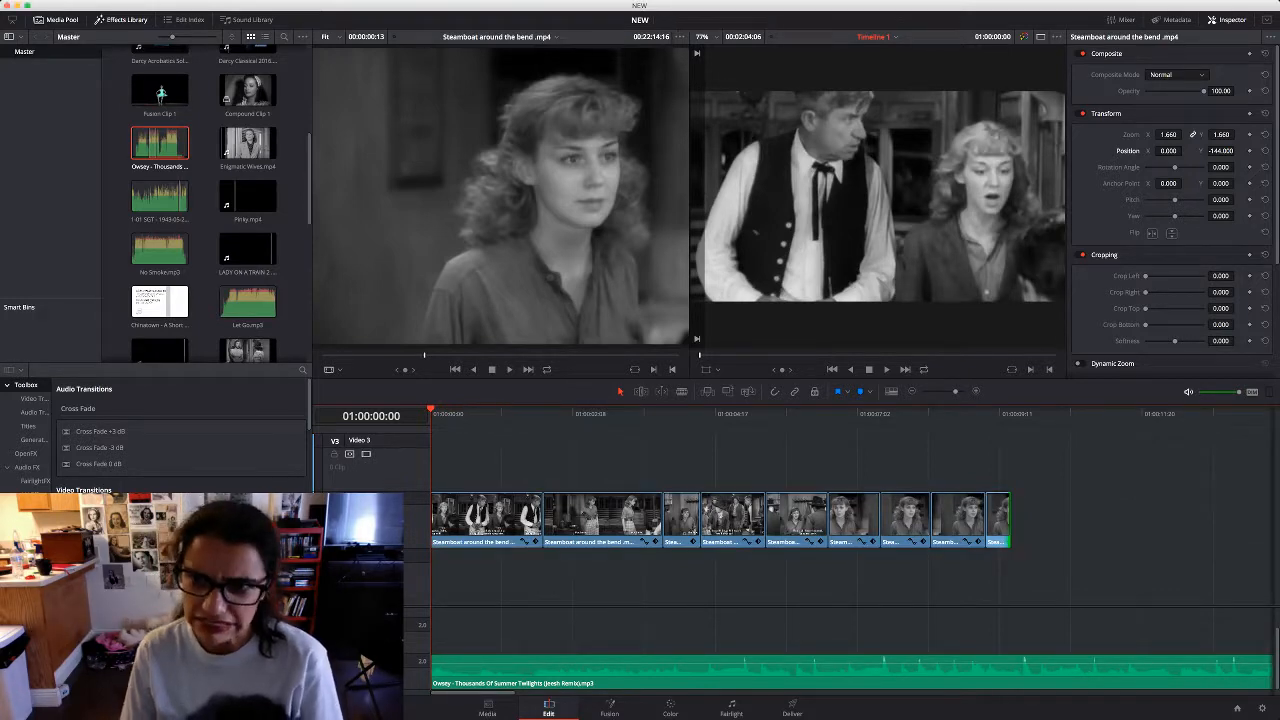
pyautogui.press('space')
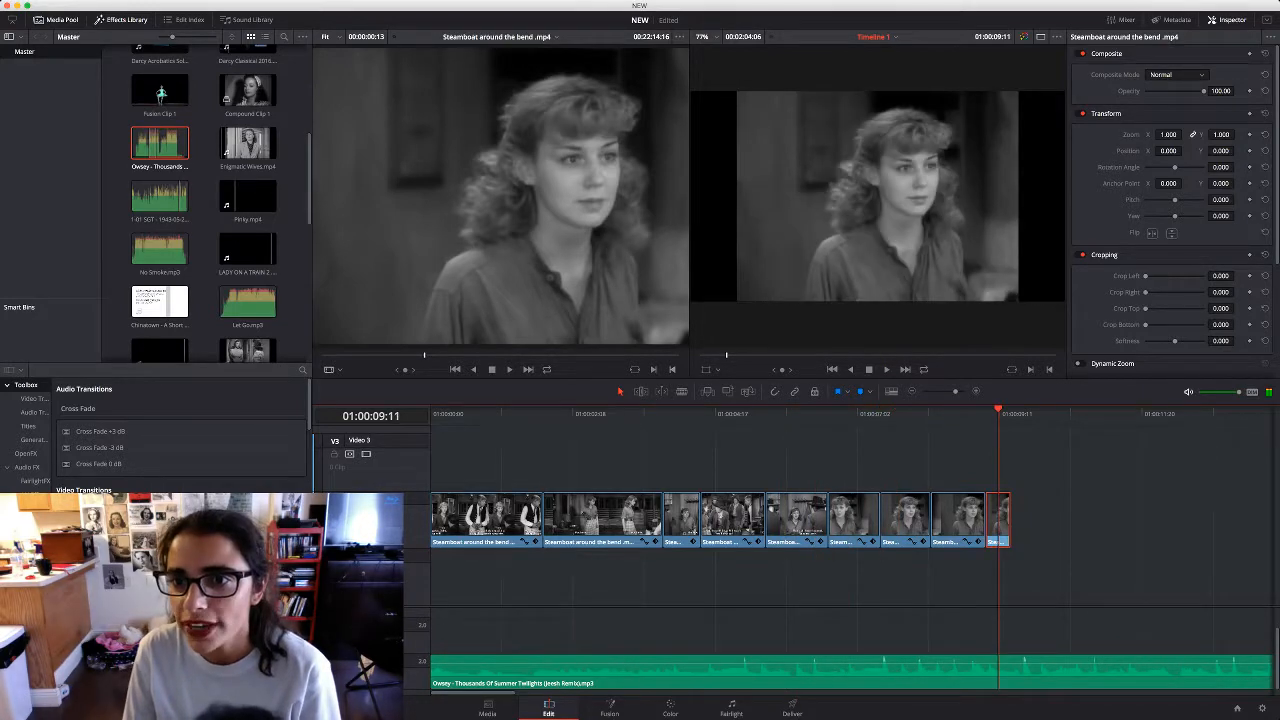
pyautogui.moveTo(1168, 134); pyautogui.dragTo(1222, 150)
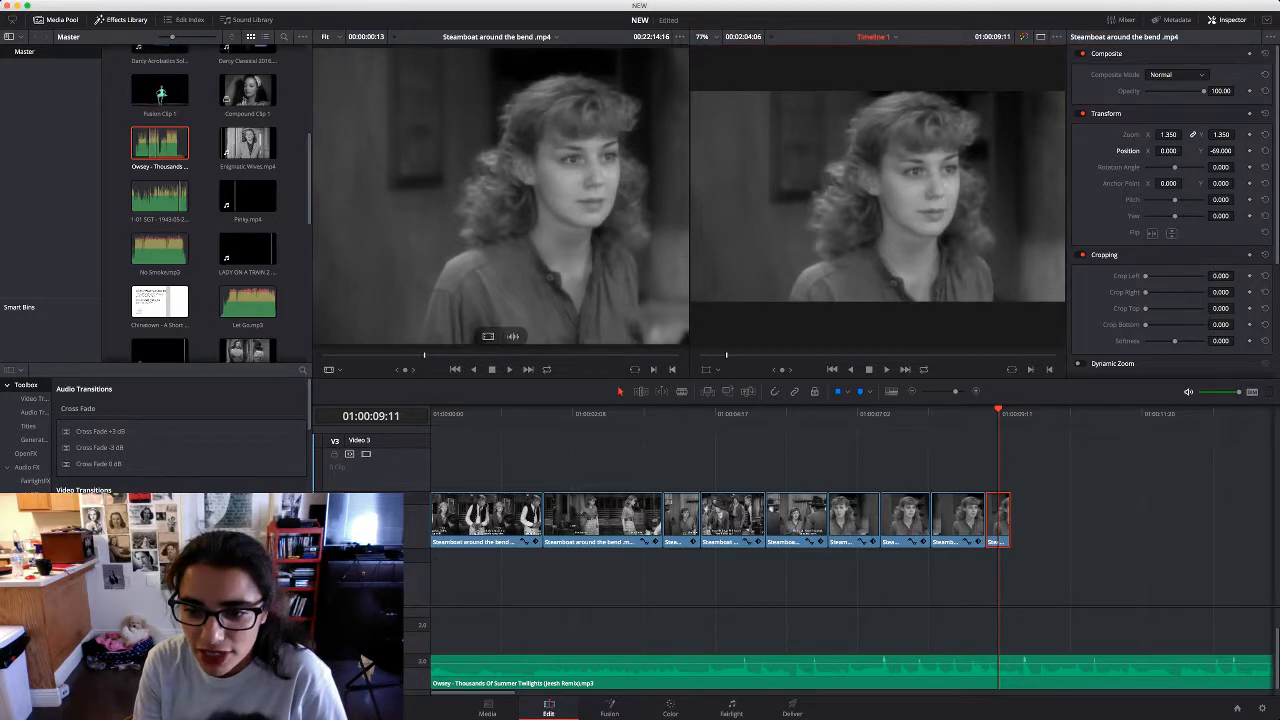
# Shorten the three close-up clips before the last one and move the clips together so no gaps remain
pyautogui.click(560, 240)
pyautogui.moveTo(984, 522); pyautogui.dragTo(858, 522)
pyautogui.click(912, 522)
pyautogui.click(861, 522)
pyautogui.moveTo(942, 520); pyautogui.dragTo(872, 520)
pyautogui.click(879, 520)
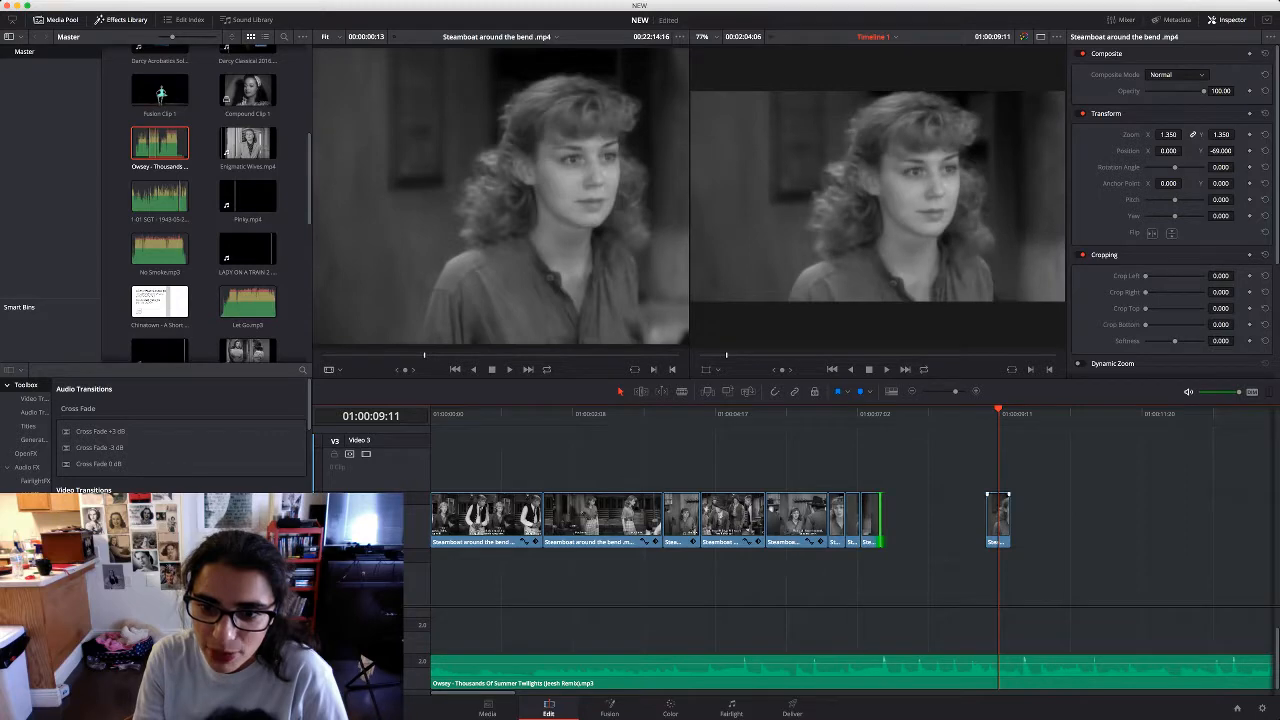
pyautogui.moveTo(998, 520); pyautogui.dragTo(899, 522)
# Trim the final four close-up clips even shorter, keeping them back to back, and play the section to check the timing
pyautogui.click(811, 413)
pyautogui.press('space')
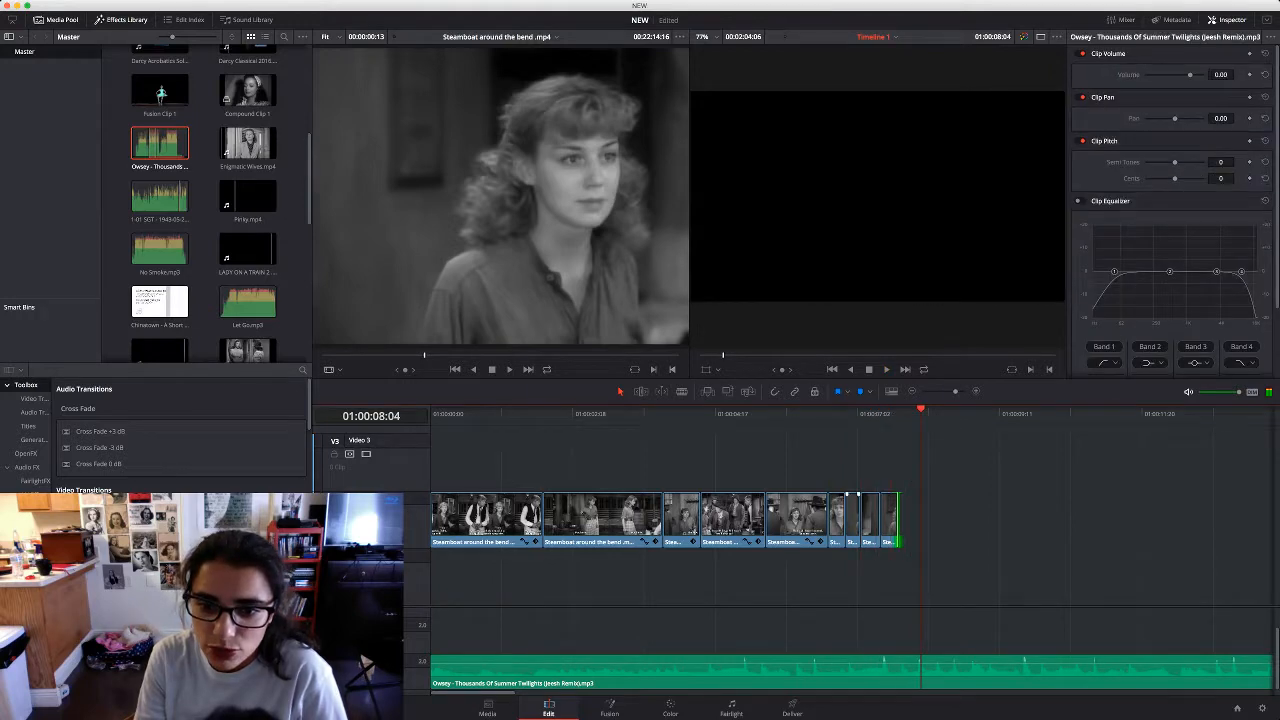
pyautogui.moveTo(844, 520); pyautogui.dragTo(878, 522)
pyautogui.click(870, 522)
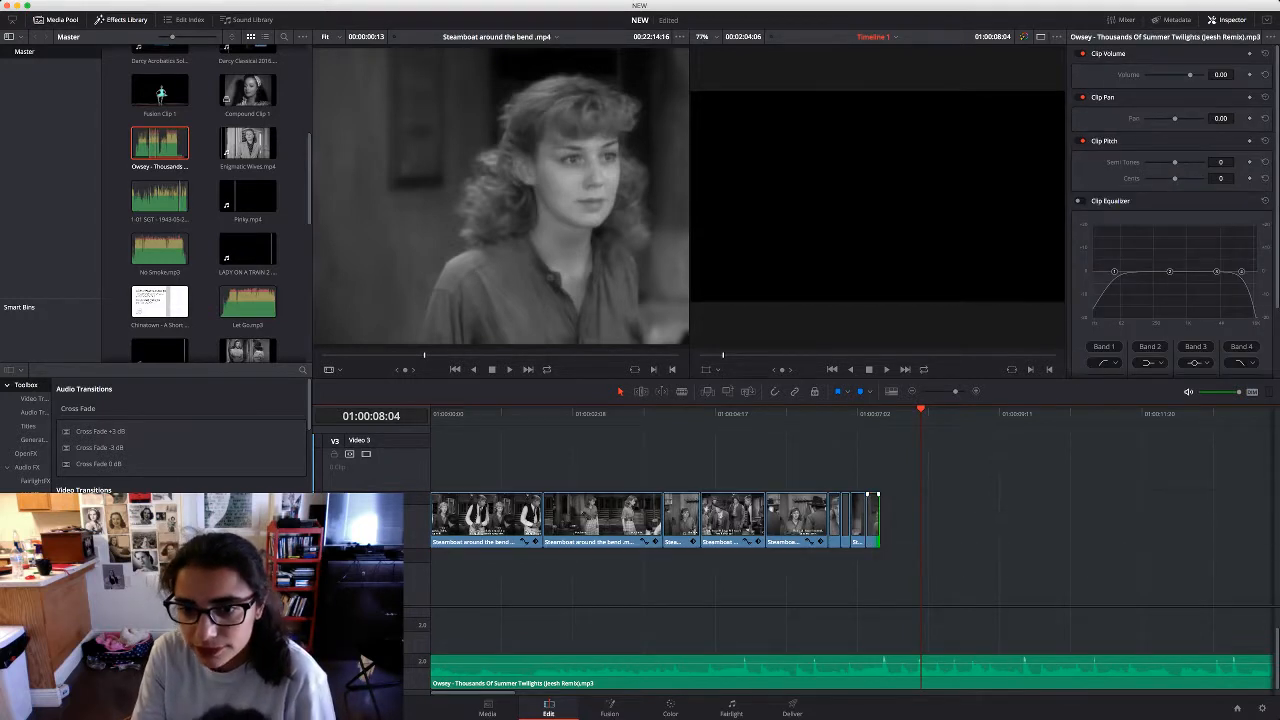
pyautogui.moveTo(921, 412); pyautogui.dragTo(812, 412)
pyautogui.press('space')
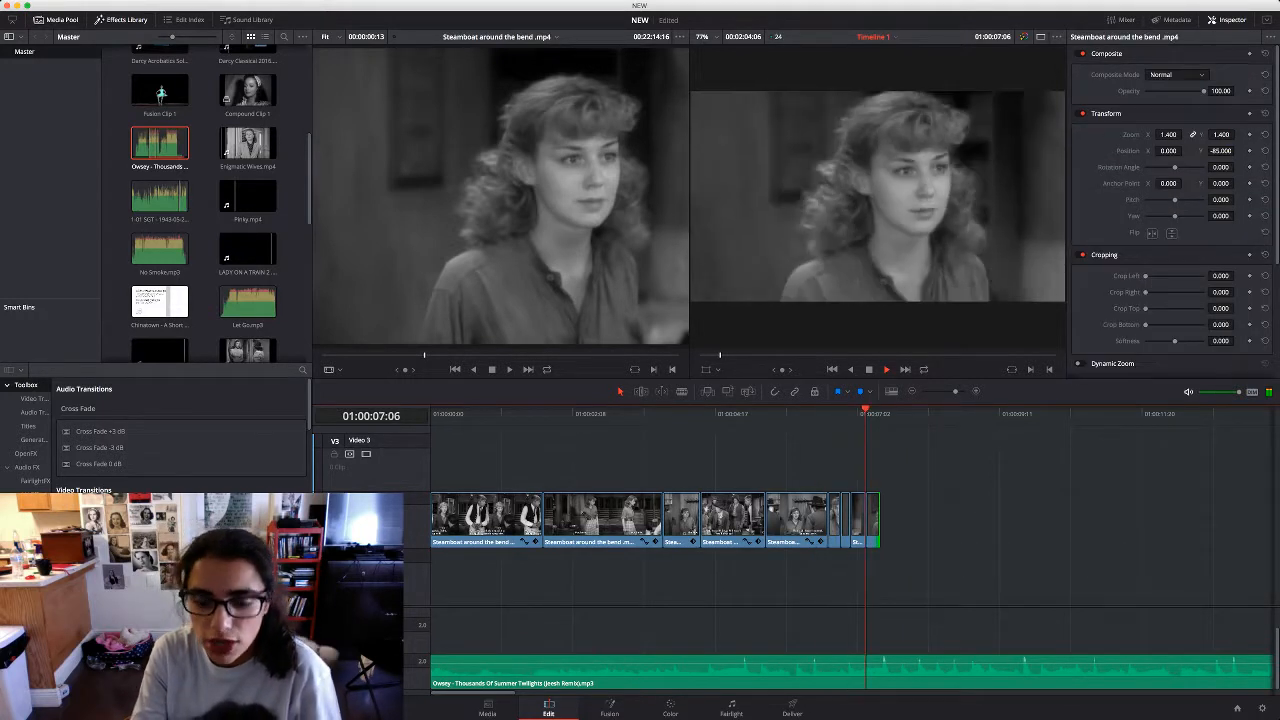
pyautogui.press('space')
# Append an 18-frame continuation of the woman's close-up from the source to the timeline and trim its end
pyautogui.click(500, 200)
pyautogui.press('space')
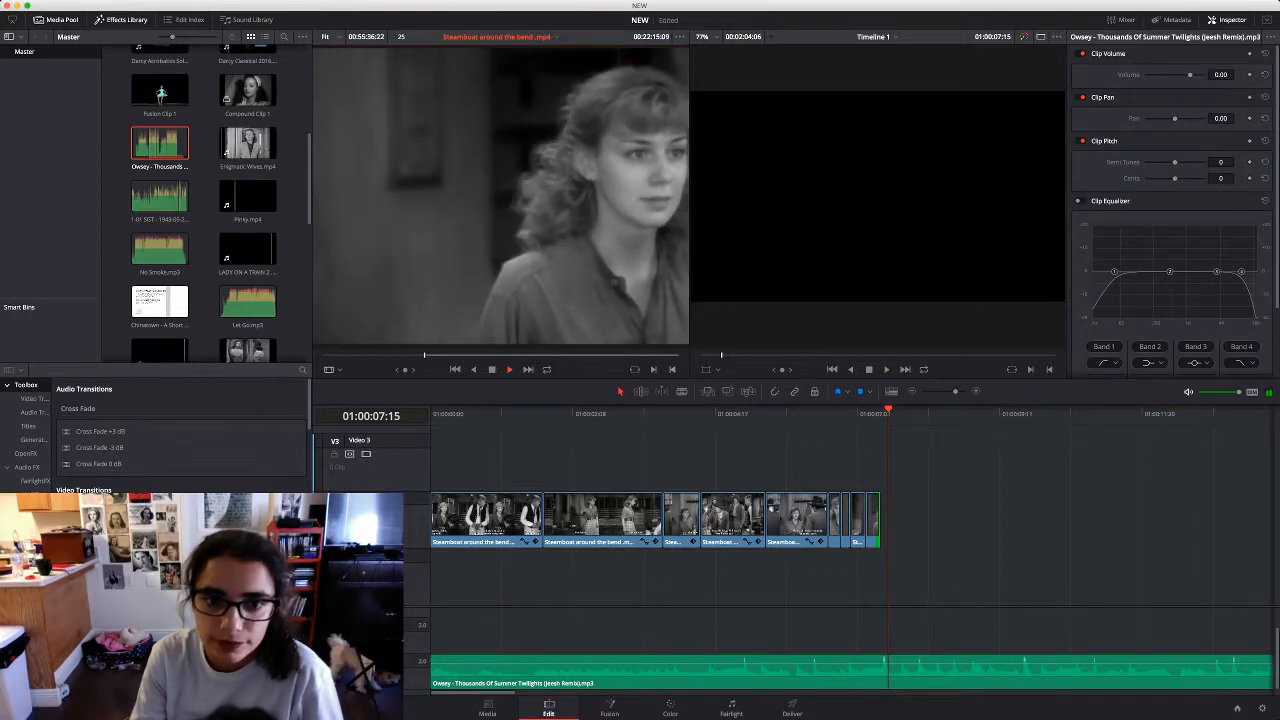
pyautogui.press('space')
pyautogui.moveTo(500, 200); pyautogui.dragTo(882, 520)
pyautogui.press('space')
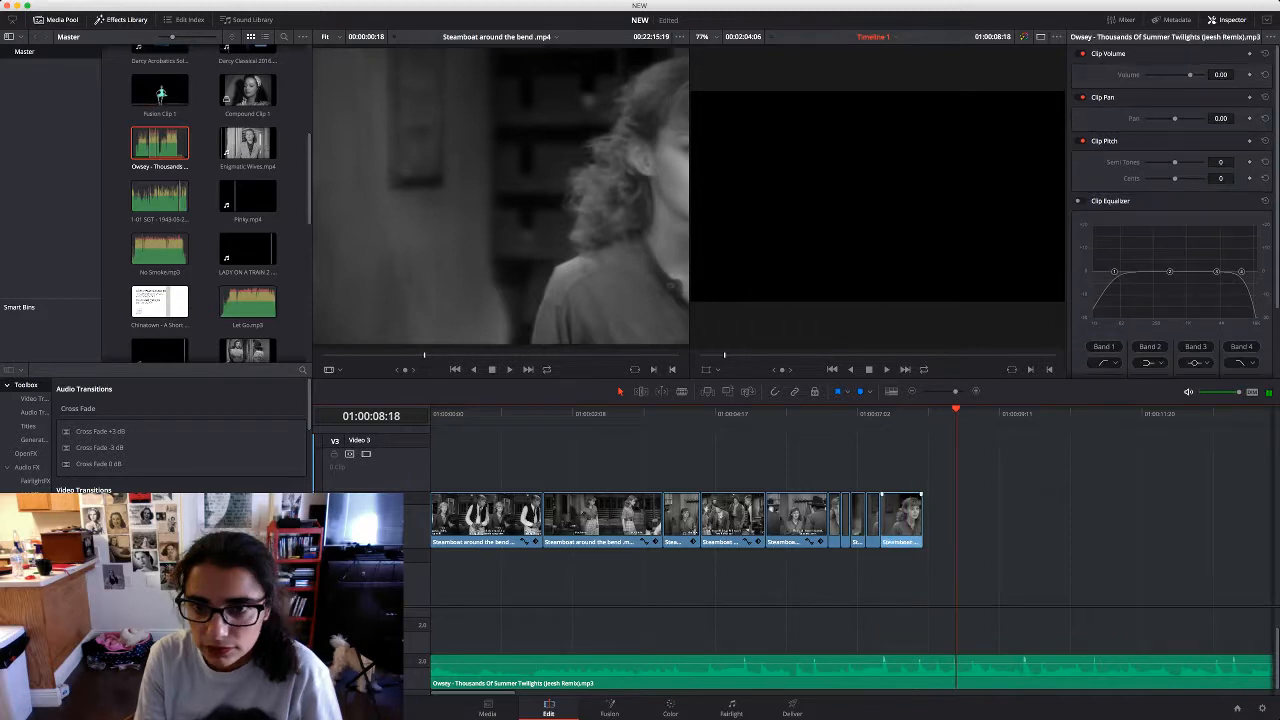
pyautogui.moveTo(922, 520)
pyautogui.mouseDown()
pyautogui.moveTo(955, 520)
pyautogui.moveTo(901, 520)
pyautogui.mouseUp()
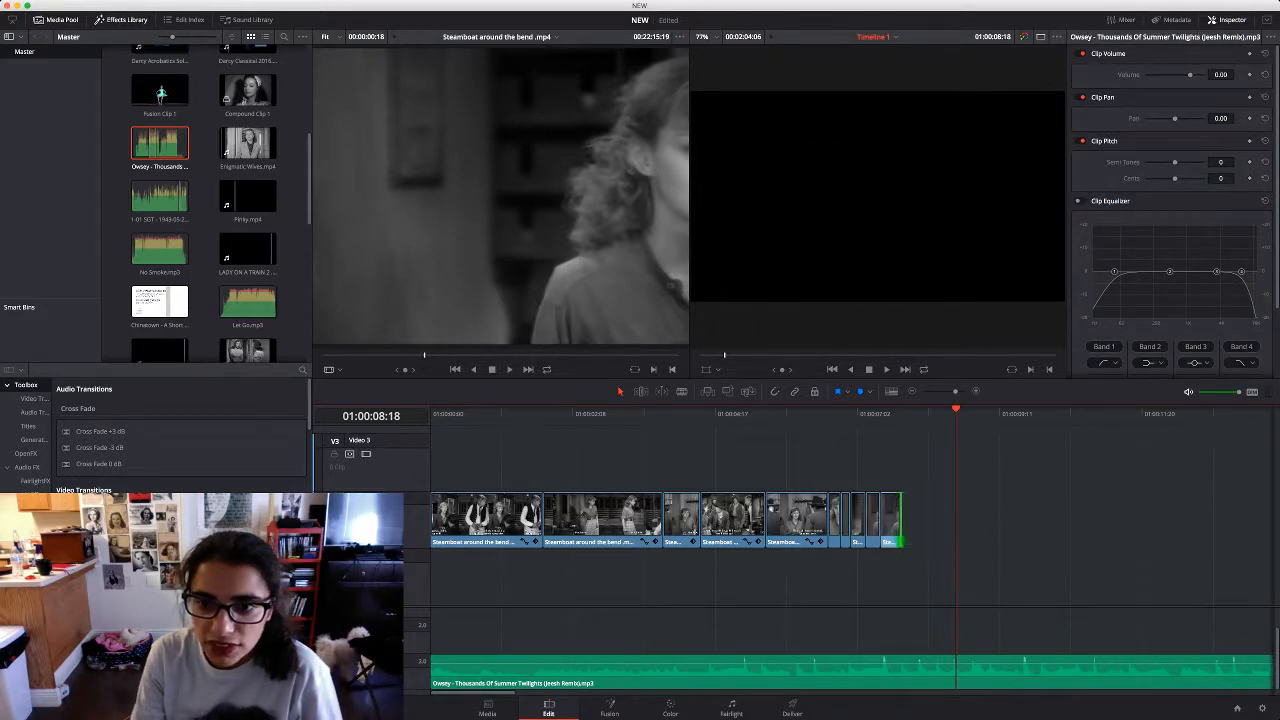
# Play the timeline from near its beginning through the last close-up to check the cuts against the music
pyautogui.moveTo(956, 411); pyautogui.dragTo(526, 411)
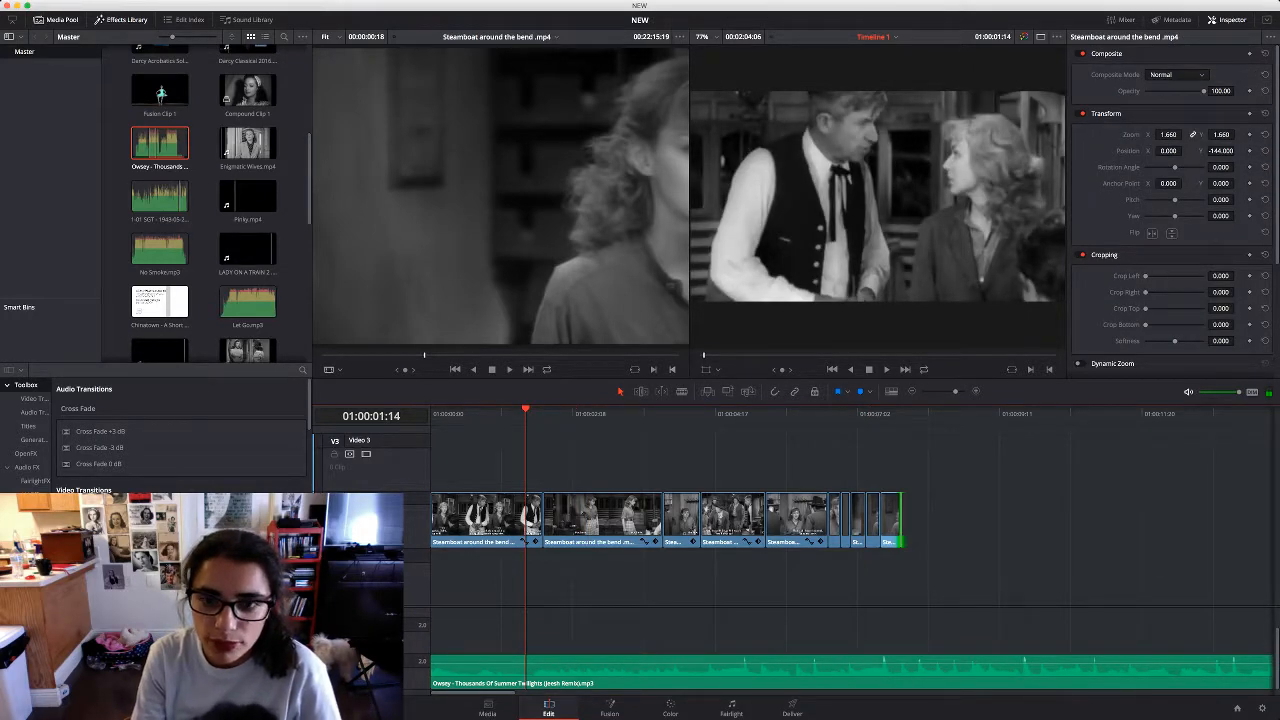
pyautogui.press('space')
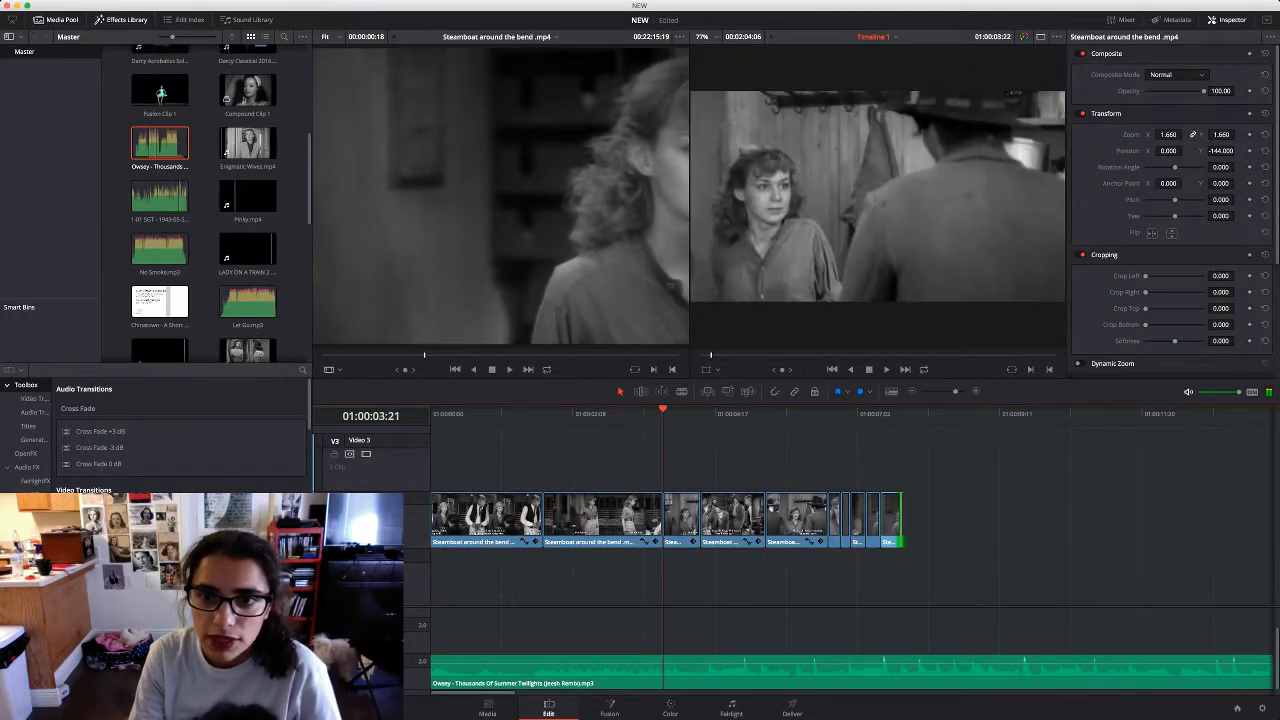
pyautogui.press('j')
pyautogui.press('j')
pyautogui.press('j')
pyautogui.press('space')
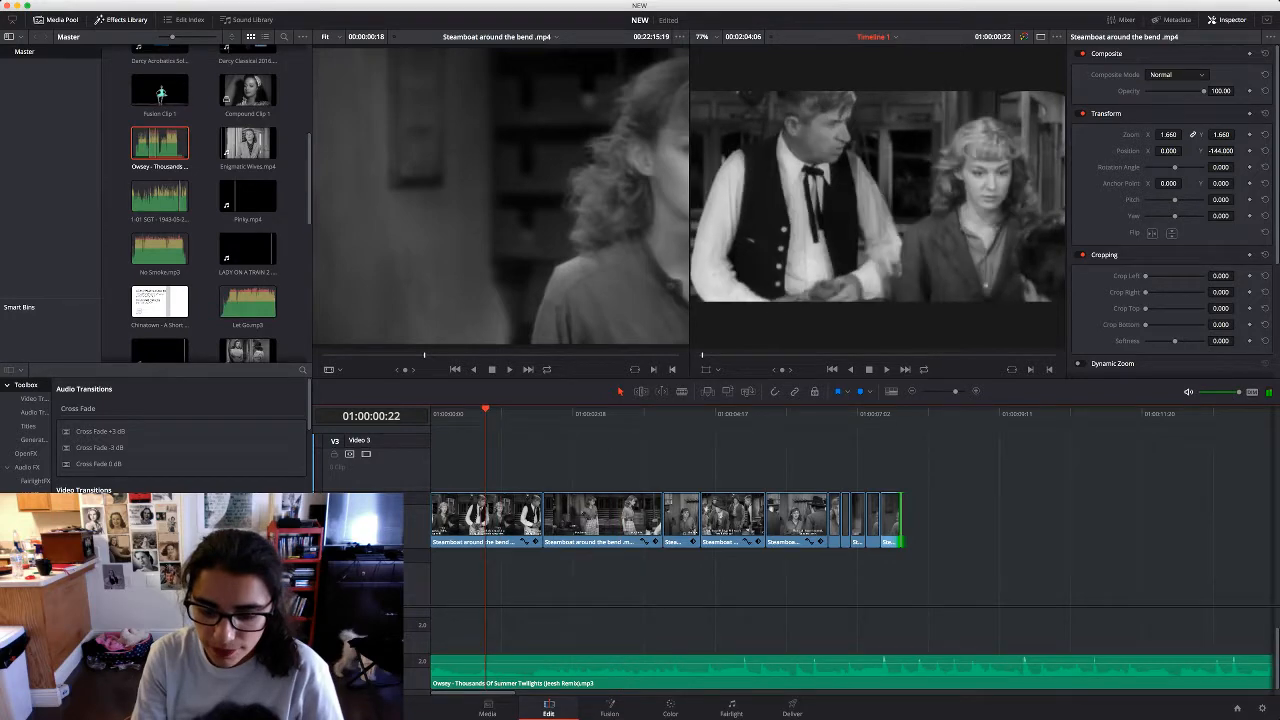
pyautogui.press('space')
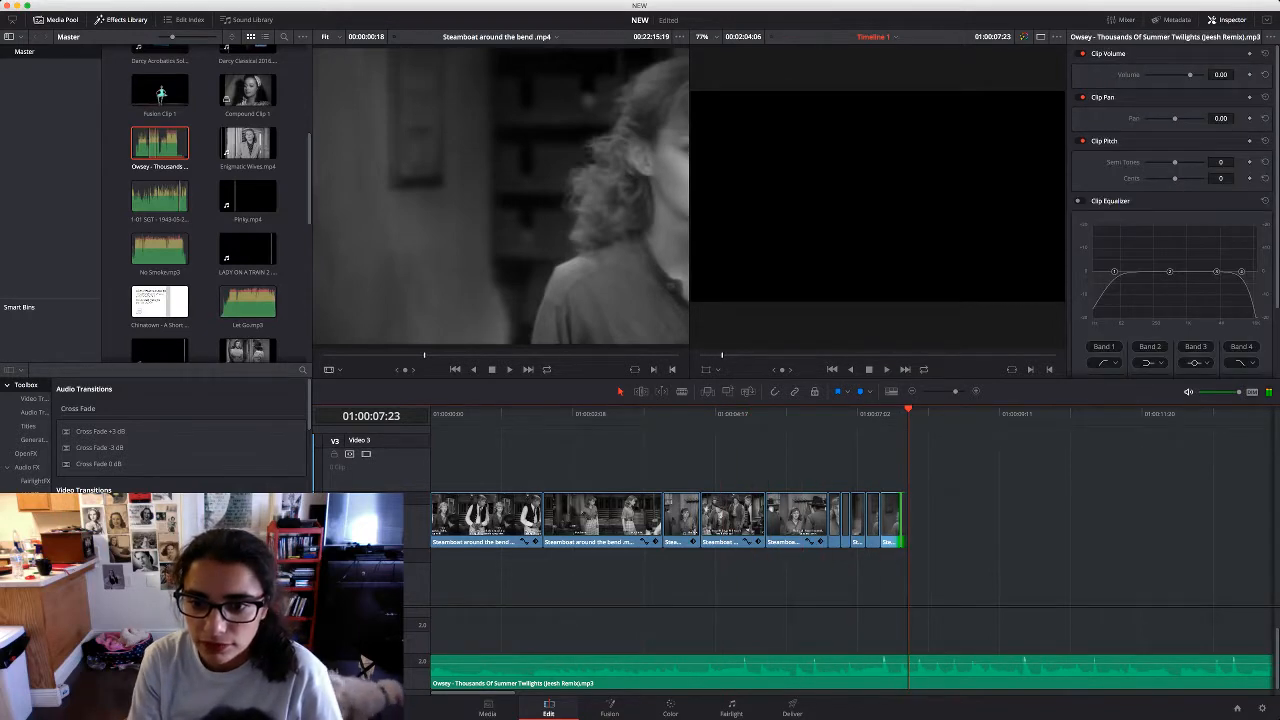
# Set the last close-up's zoom to 1.470 and its Y position to -71
pyautogui.moveTo(907, 381); pyautogui.dragTo(907, 389)
pyautogui.click(891, 420)
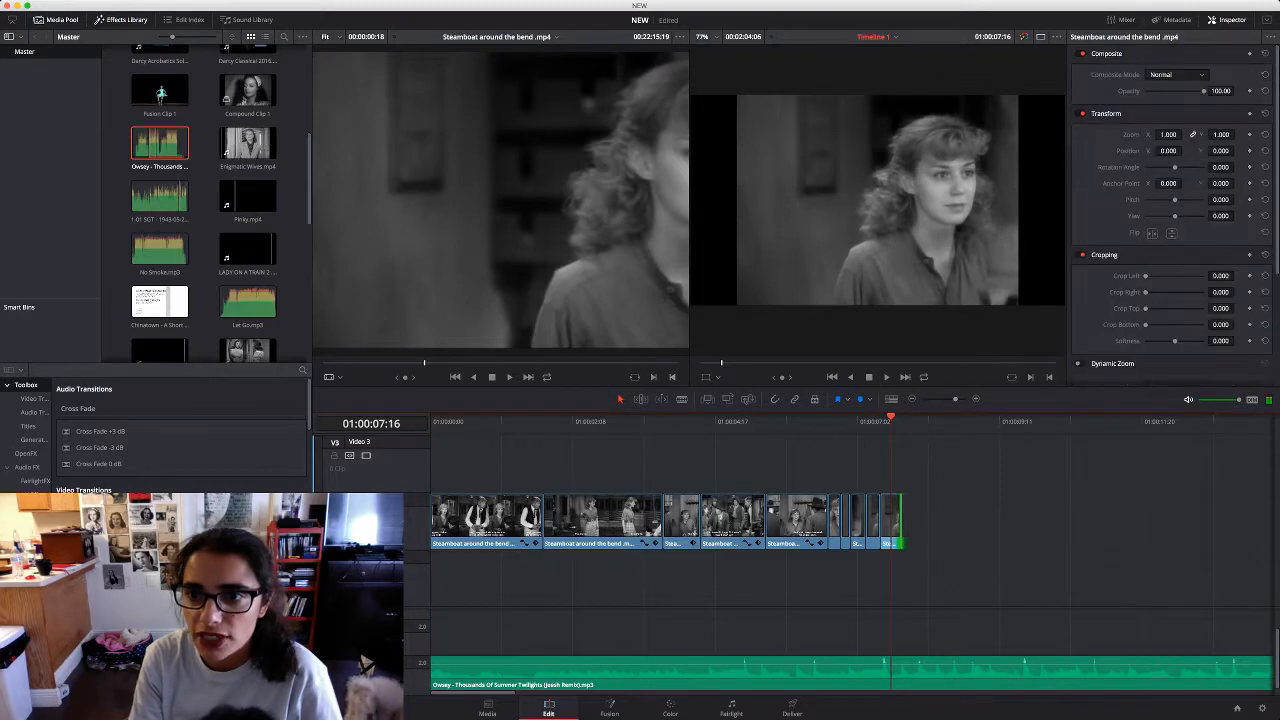
pyautogui.moveTo(1168, 134)
pyautogui.mouseDown()
pyautogui.moveTo(1190, 134)
pyautogui.moveTo(1190, 151)
pyautogui.moveTo(1237, 150)
pyautogui.moveTo(1185, 134)
pyautogui.mouseUp()
# Skim ahead in the source film and mark a range of 2 seconds 7 frames starting with the woman at the kitchen table
pyautogui.click(509, 377)
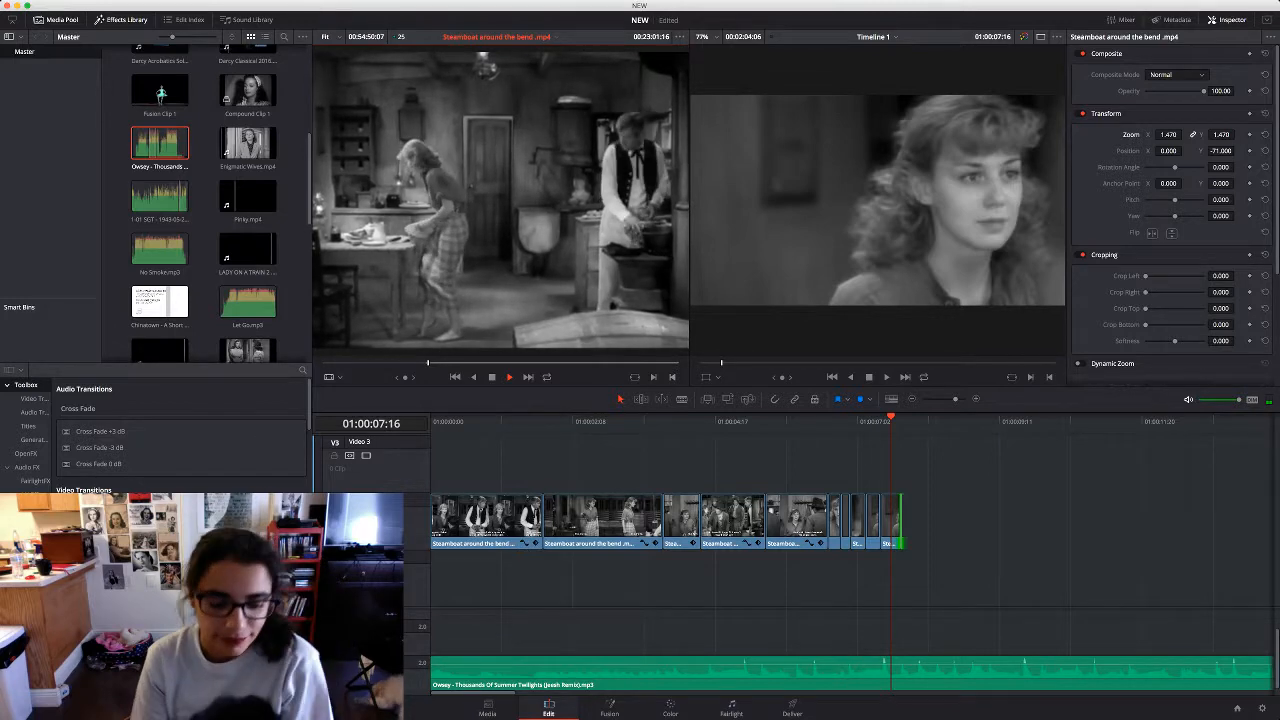
pyautogui.press('l')
pyautogui.press('l')
pyautogui.press('l')
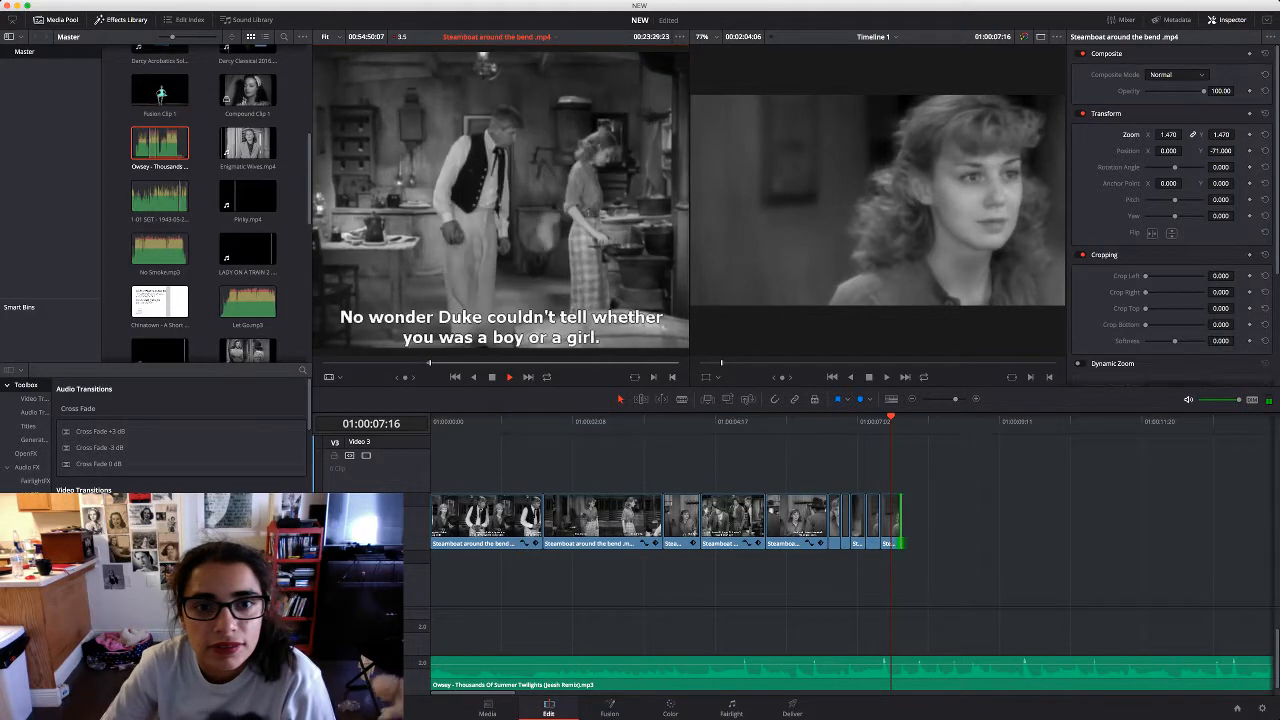
pyautogui.press('v')
pyautogui.press('k')
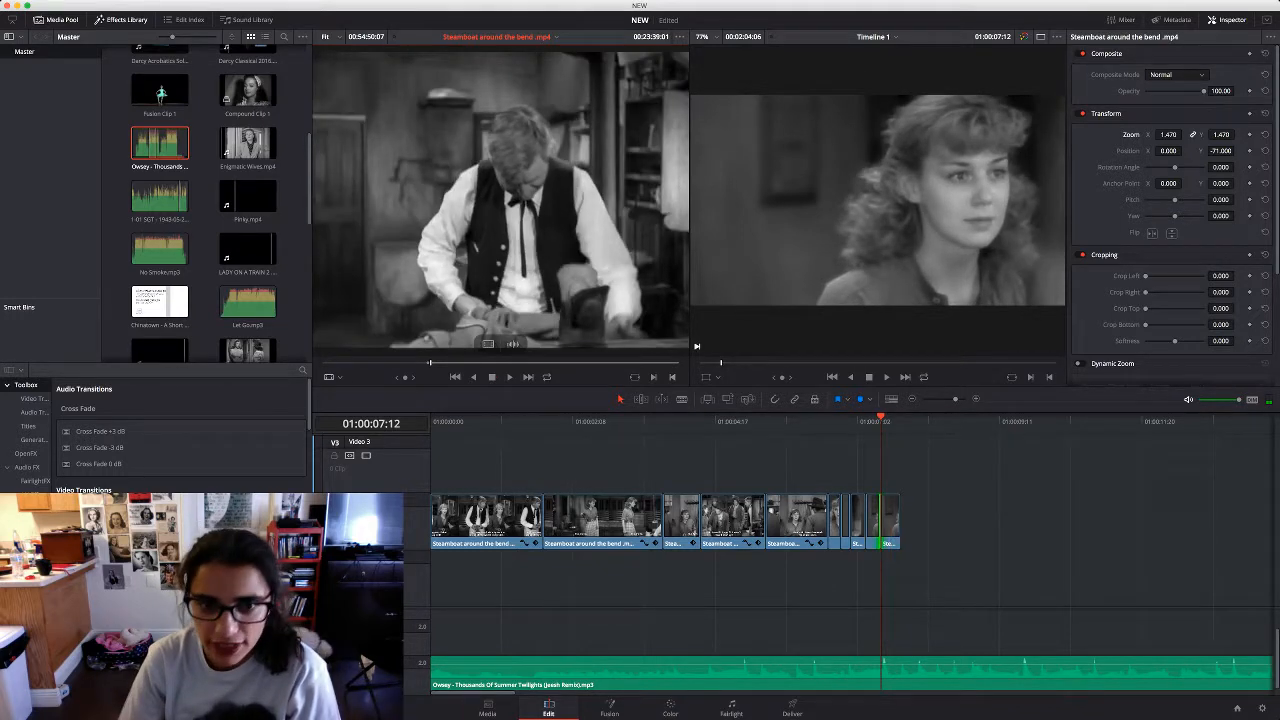
pyautogui.press('j')
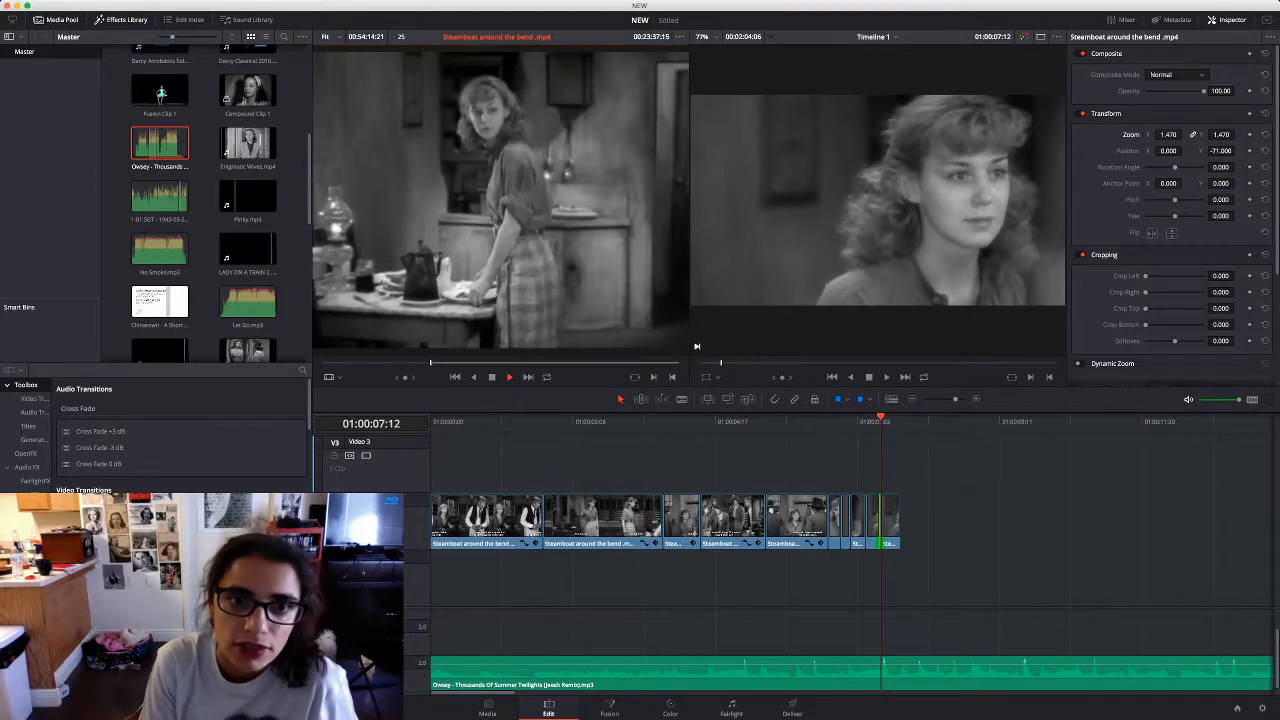
pyautogui.press('o')
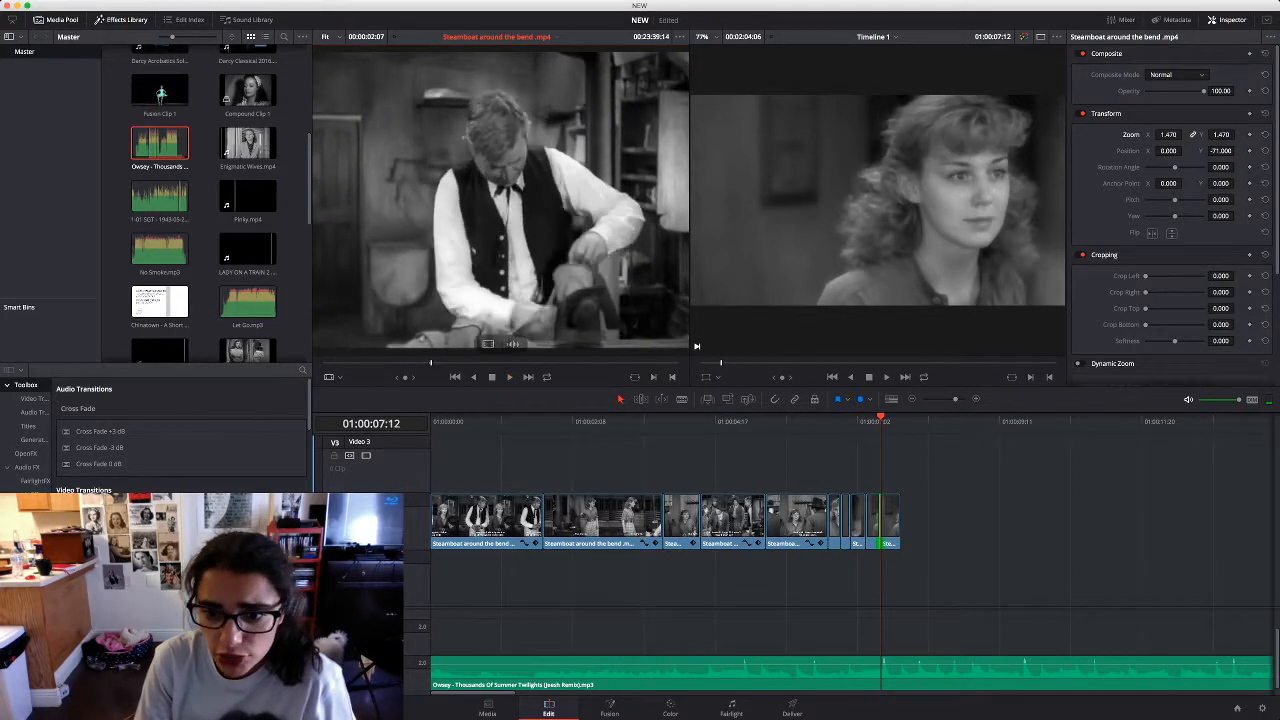
# Append the marked kitchen shot to the timeline without its audio, setting its zoom to 1.350 and Y position to -96
pyautogui.moveTo(502, 230); pyautogui.dragTo(902, 520)
pyautogui.keyDown('alt'); pyautogui.click(950, 636); pyautogui.keyUp('alt')
pyautogui.press('BackSpace')
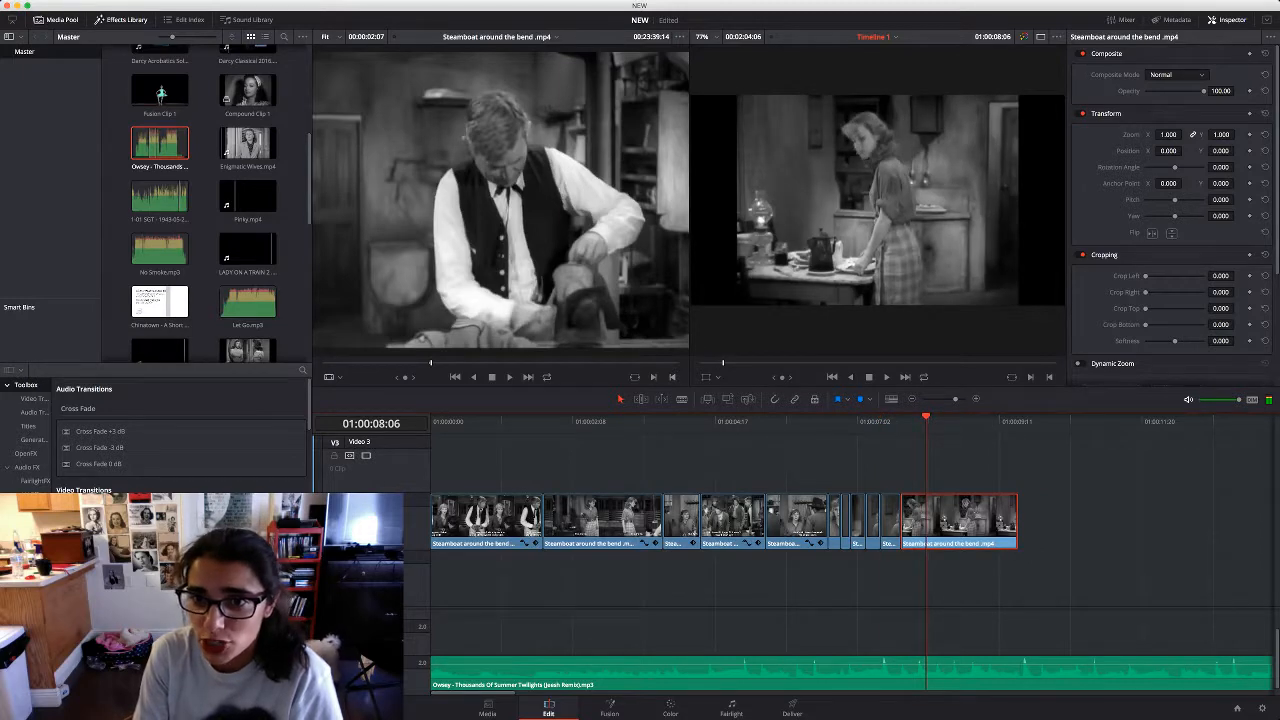
pyautogui.moveTo(1168, 134); pyautogui.dragTo(1237, 151)
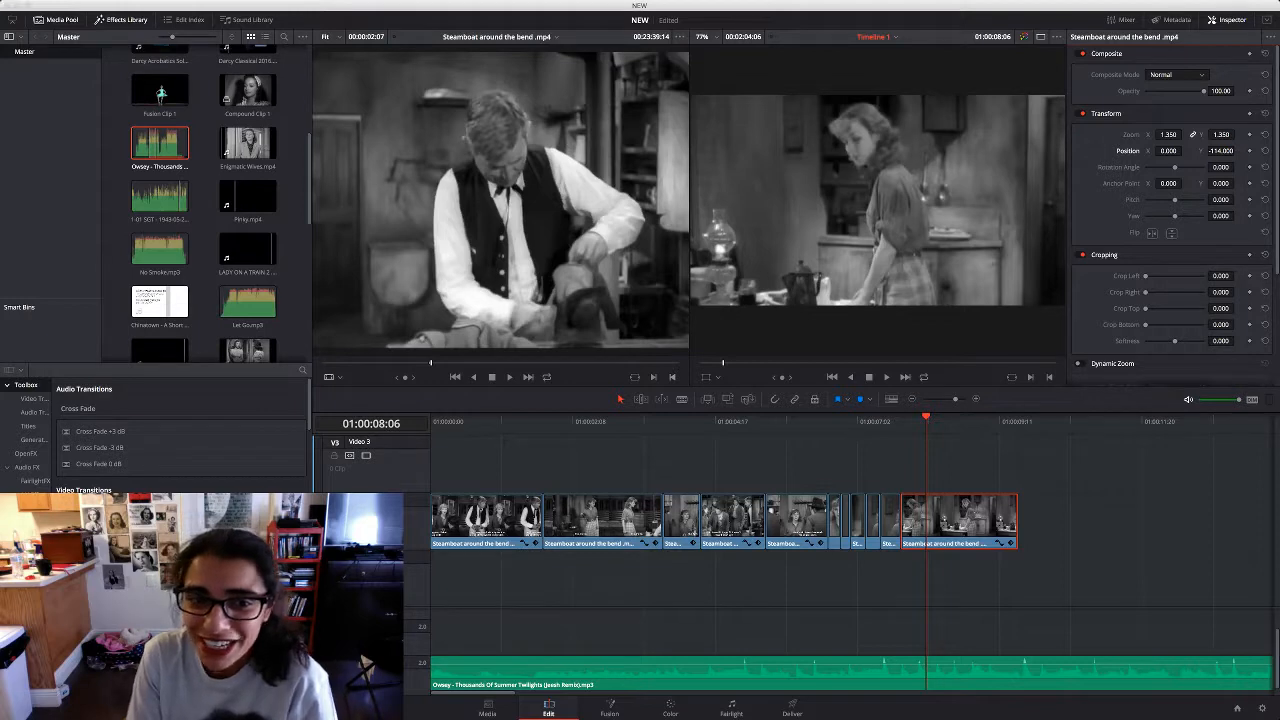
pyautogui.moveTo(1221, 151); pyautogui.dragTo(1226, 151)
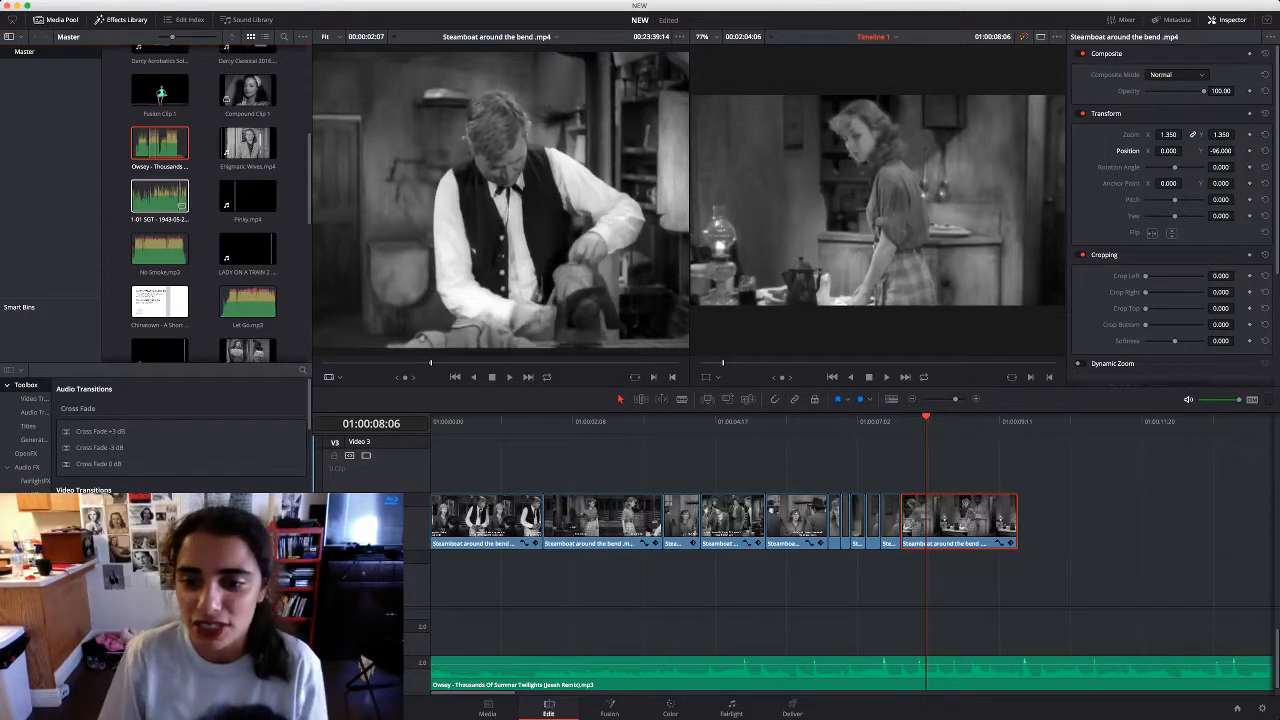
# Place the next kitchen shot, 2 seconds 13 frames long, over the latter part of the last clip and delete its audio
pyautogui.press('space')
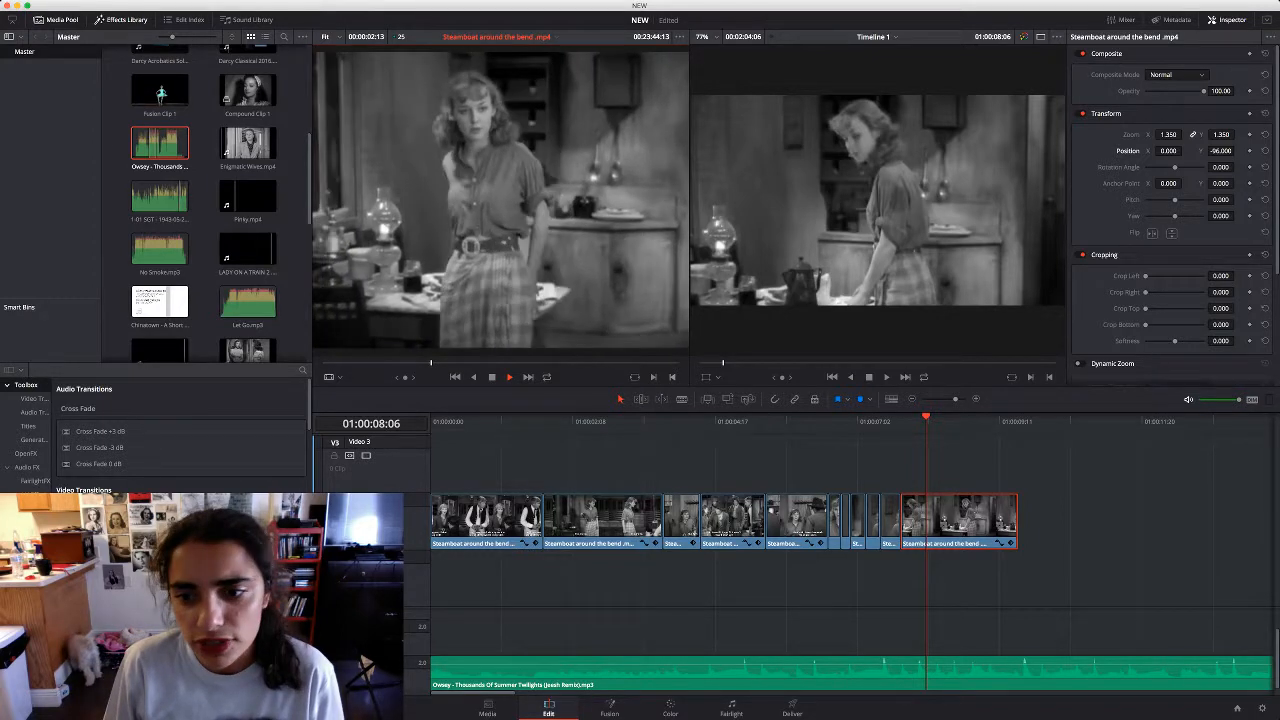
pyautogui.moveTo(500, 200); pyautogui.dragTo(960, 525)
pyautogui.keyDown('alt'); pyautogui.click(1078, 638); pyautogui.keyUp('alt')
pyautogui.press('BackSpace')
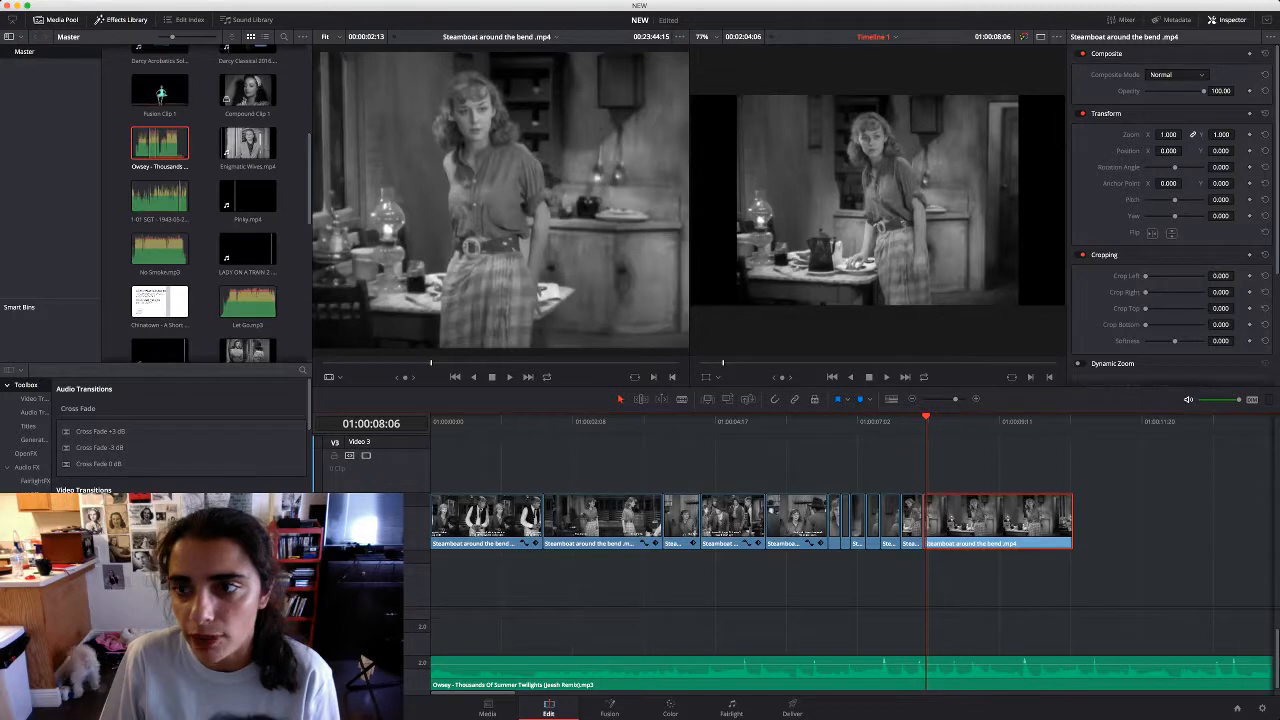
# Set the new kitchen shot's zoom to 1.380 and Y position to -101, and trim its end
pyautogui.moveTo(1168, 134)
pyautogui.mouseDown()
pyautogui.moveTo(1206, 134)
pyautogui.moveTo(1165, 151)
pyautogui.mouseUp()
pyautogui.press('space')
pyautogui.moveTo(1071, 525); pyautogui.dragTo(985, 525)
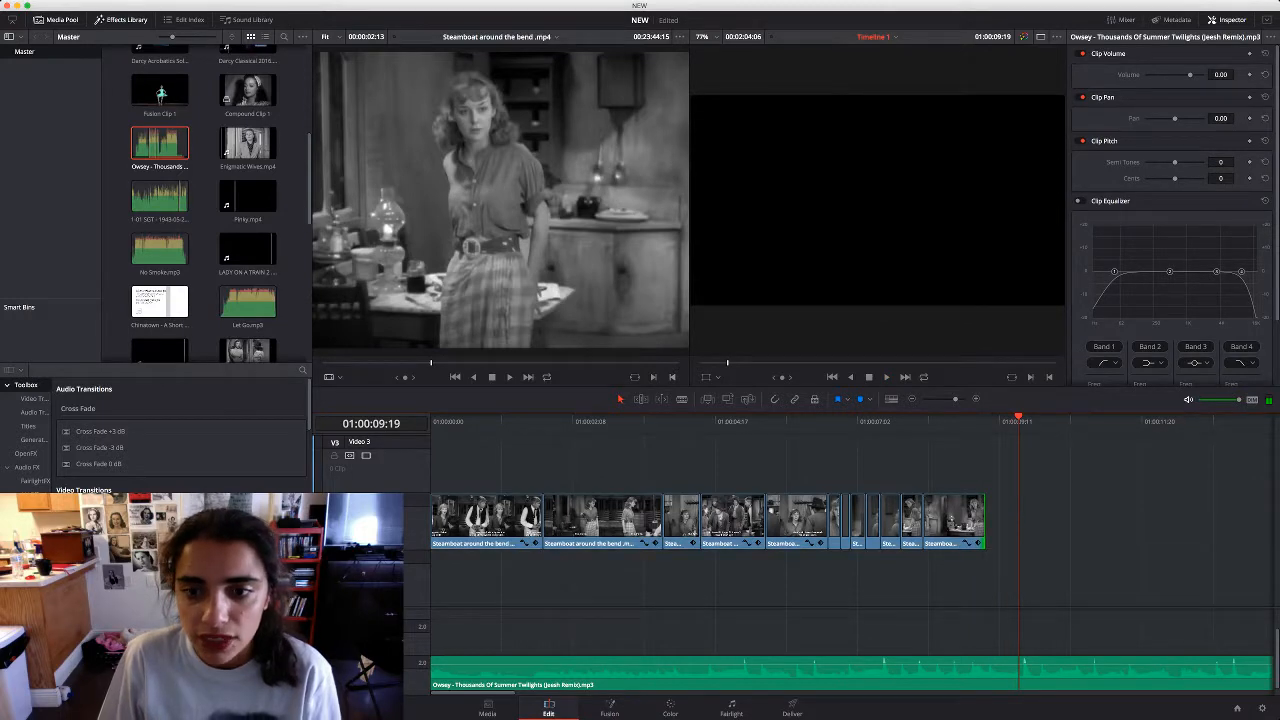
# Play the timeline from the start and shorten the end of the last kitchen shot further
pyautogui.moveTo(1018, 417); pyautogui.dragTo(478, 417)
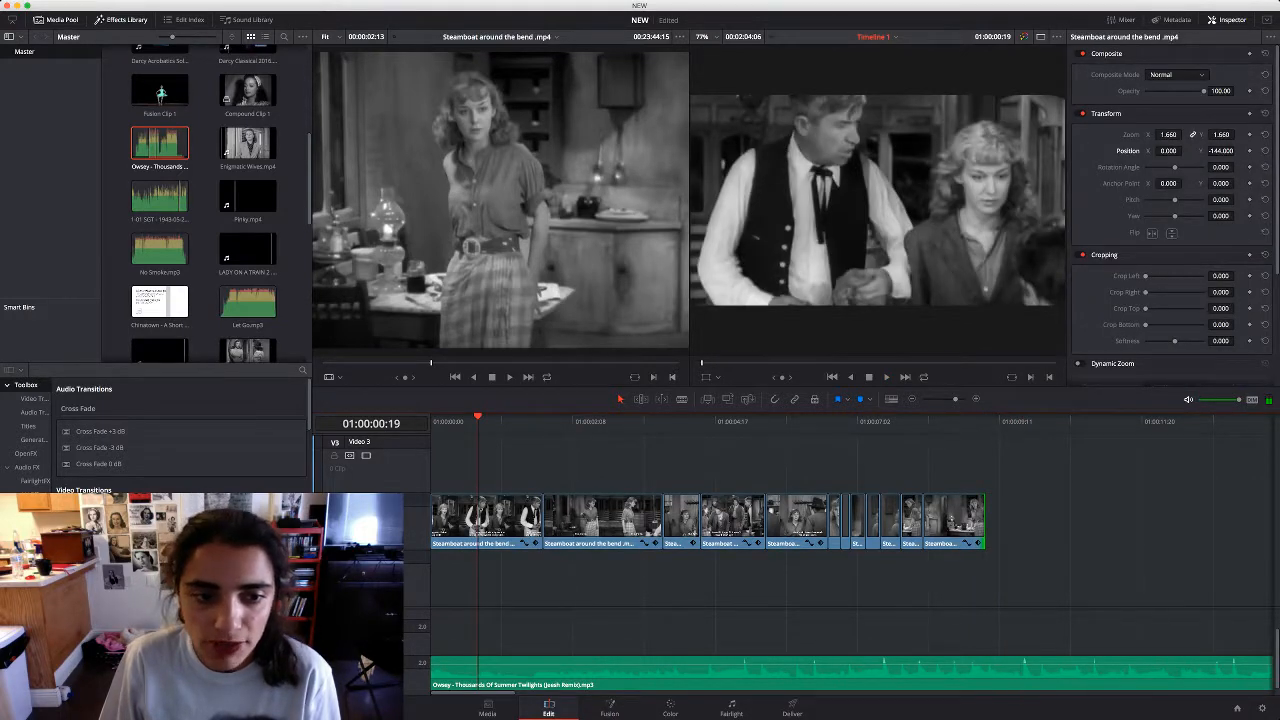
pyautogui.press('Home')
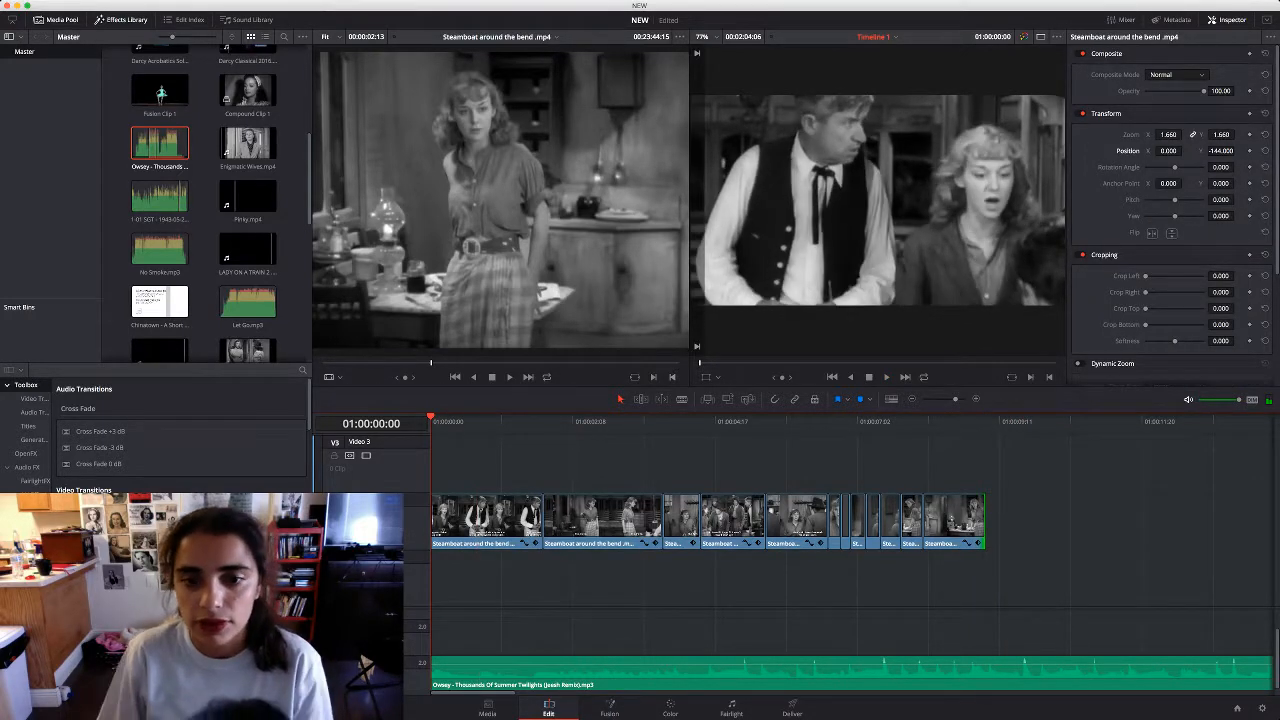
pyautogui.press('space')
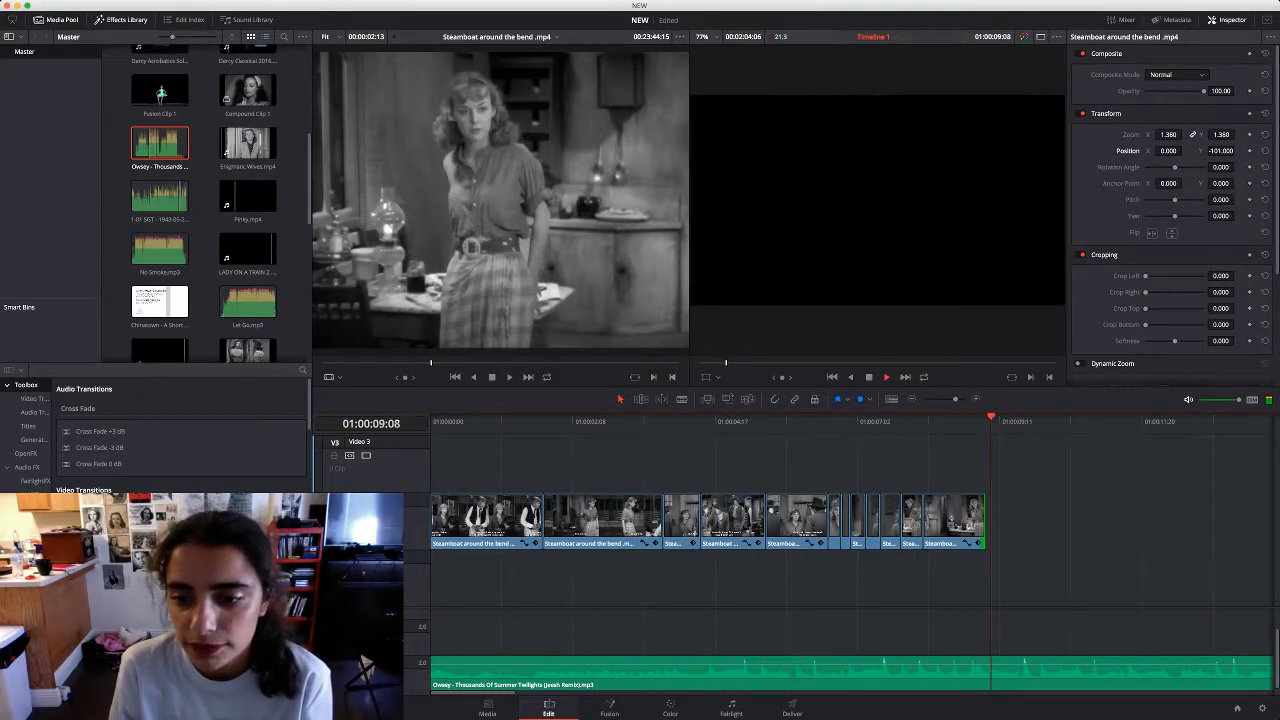
pyautogui.moveTo(984, 518); pyautogui.dragTo(942, 520)
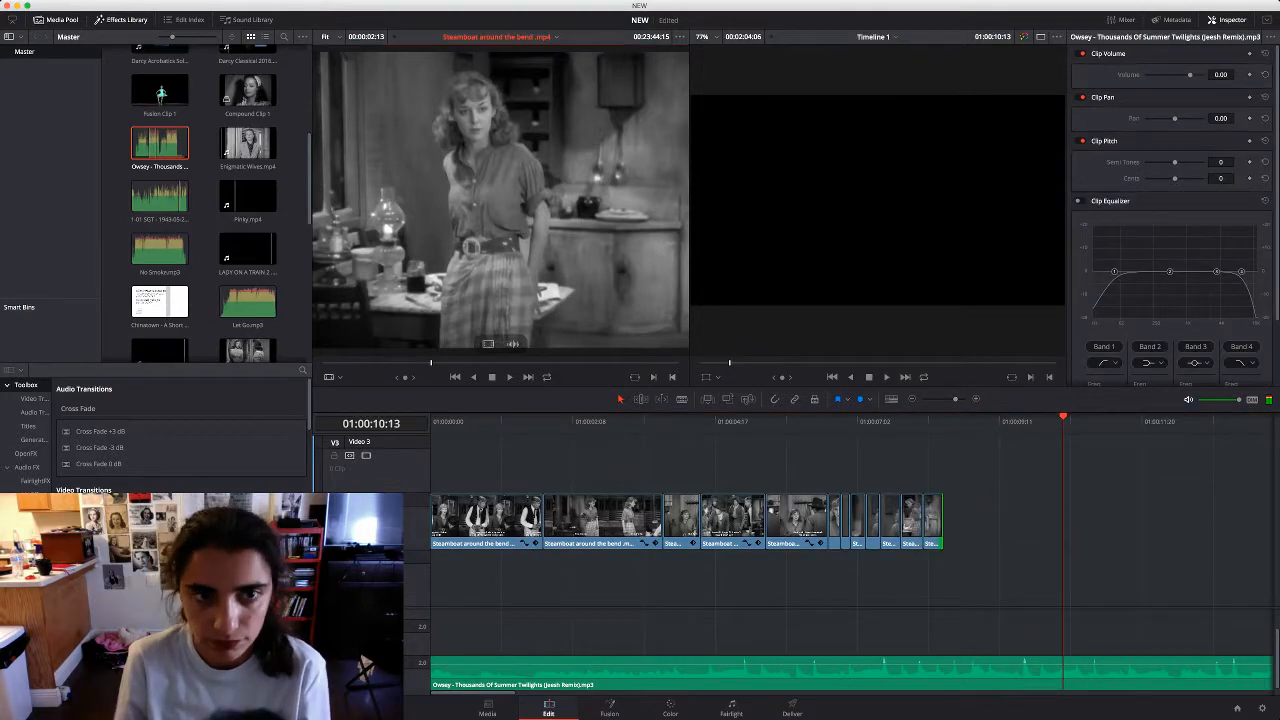
# Step back in the source film and mark a 15-frame range of the woman standing at the kitchen table
pyautogui.hotkey('shift', 'Left')
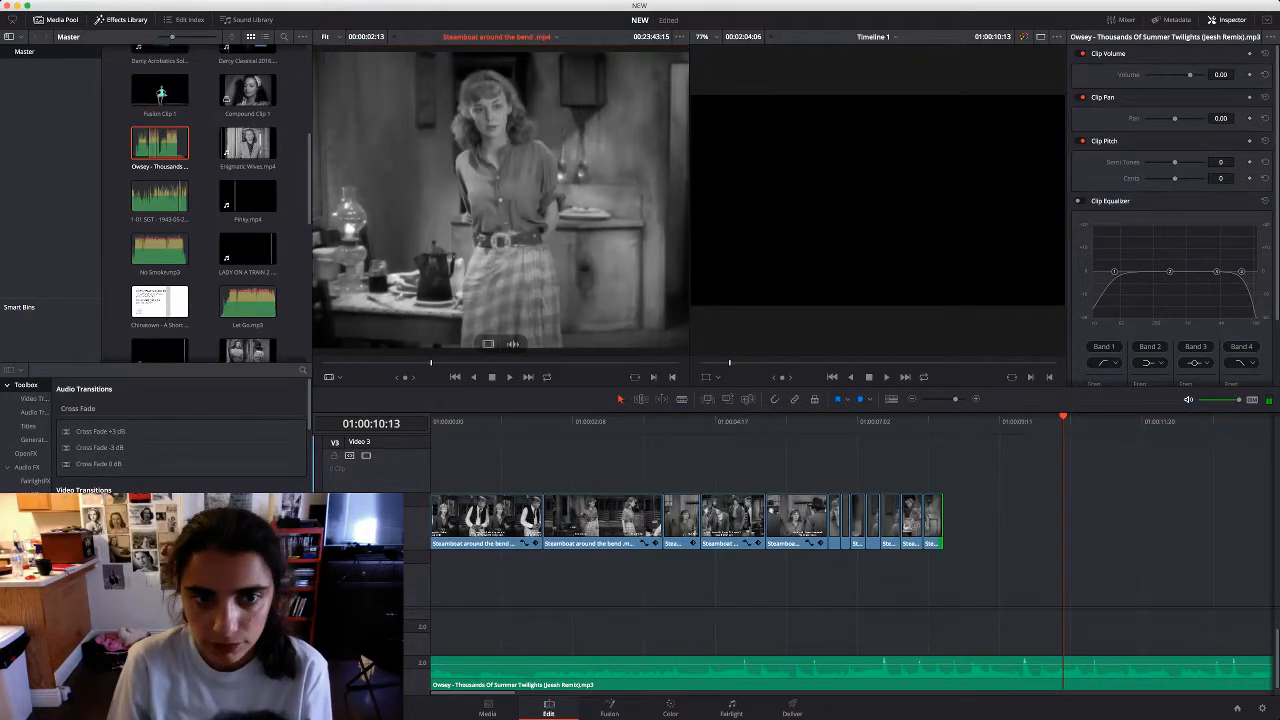
pyautogui.press('Left')
pyautogui.press('Left')
pyautogui.press('Left')
pyautogui.press('Left')
pyautogui.press('o')
# Place the marked 15-frame kitchen shot over the latter part of the last clip on the timeline and delete its audio
pyautogui.moveTo(500, 220); pyautogui.dragTo(959, 520)
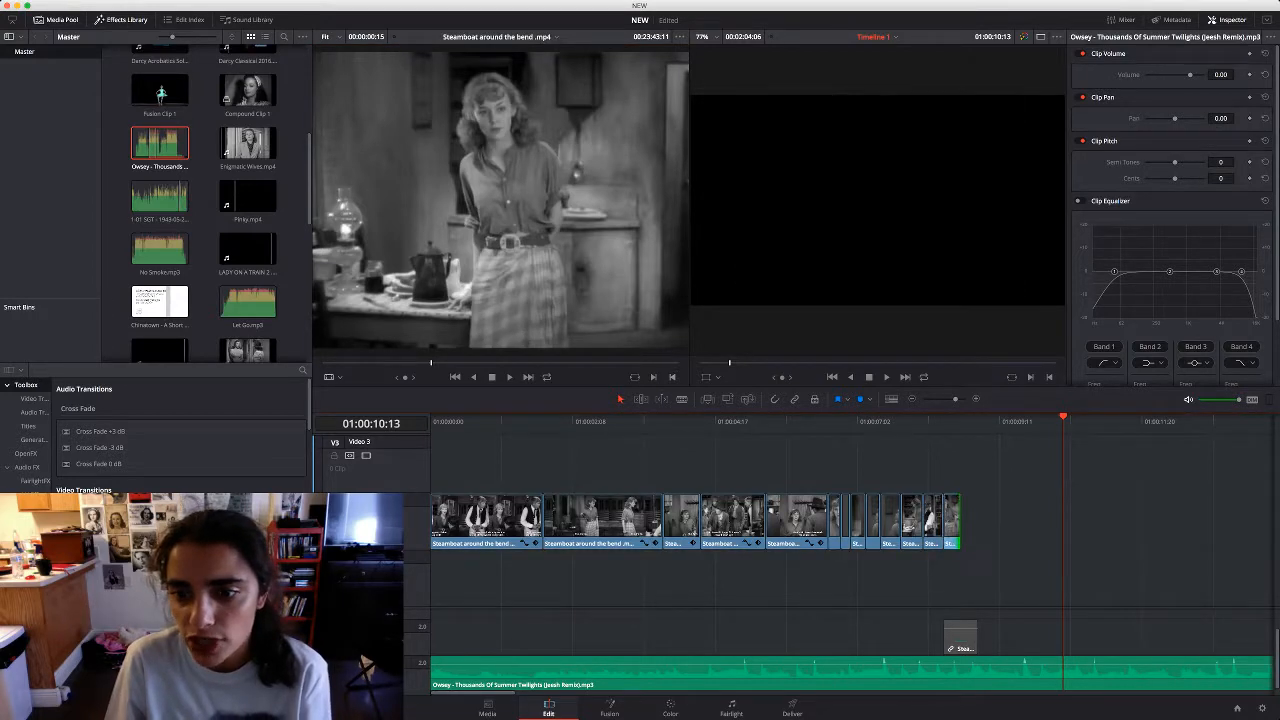
pyautogui.moveTo(977, 421); pyautogui.dragTo(953, 421)
pyautogui.click(962, 636)
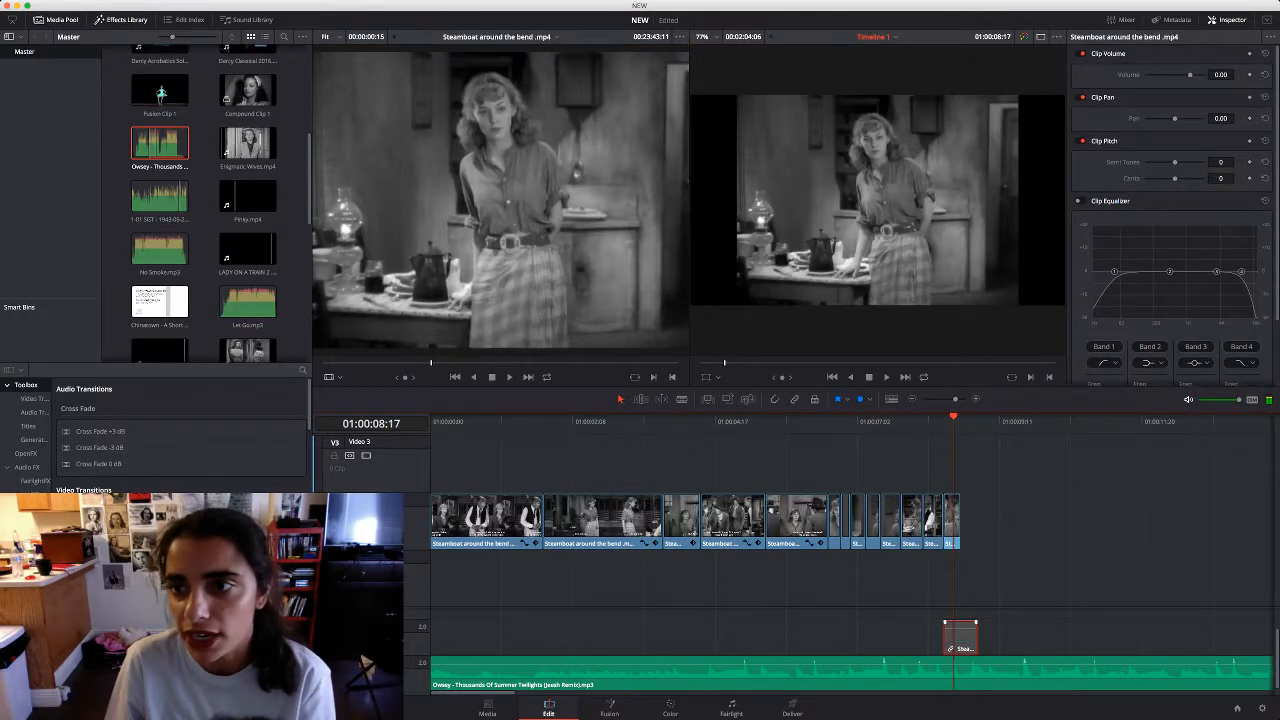
pyautogui.press('BackSpace')
# Zoom in on the new kitchen shot, adjust its vertical position, and play back the most recent shots
pyautogui.moveTo(1168, 135)
pyautogui.mouseDown()
pyautogui.moveTo(1204, 135)
pyautogui.moveTo(1209, 151)
pyautogui.moveTo(1157, 151)
pyautogui.moveTo(1180, 151)
pyautogui.mouseUp()
pyautogui.moveTo(1130, 387); pyautogui.dragTo(1130, 408)
pyautogui.moveTo(953, 441); pyautogui.dragTo(837, 441)
pyautogui.press('space')
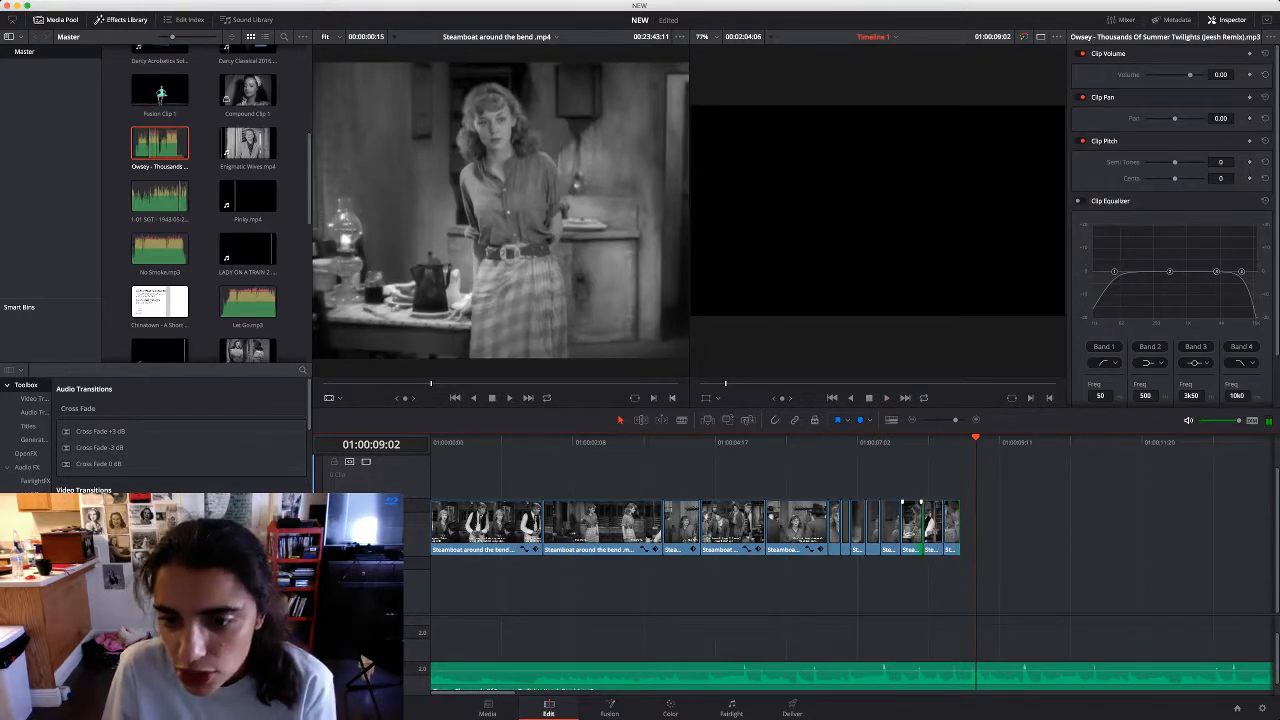
# Shorten the third-to-last shot, close the gap before the last two shots, and play the timeline from 01:00:06:00
pyautogui.moveTo(922, 528); pyautogui.dragTo(936, 528)
pyautogui.click(942, 528)
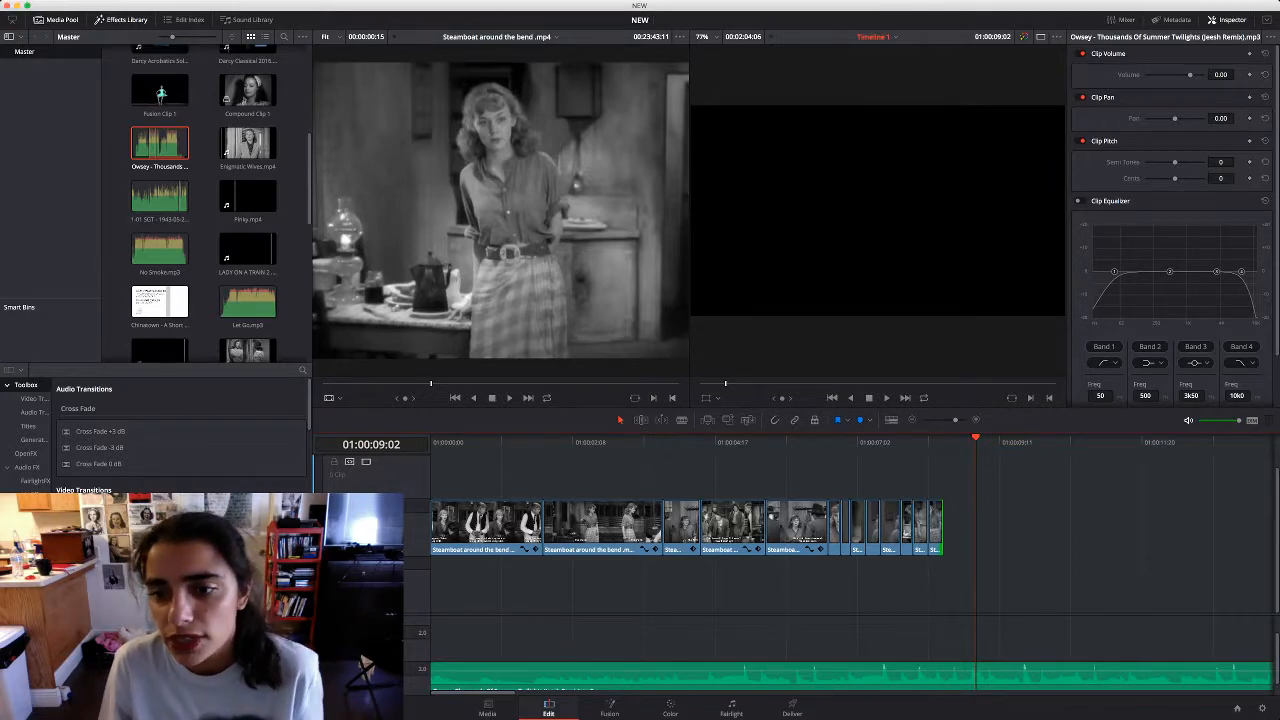
pyautogui.click(791, 442)
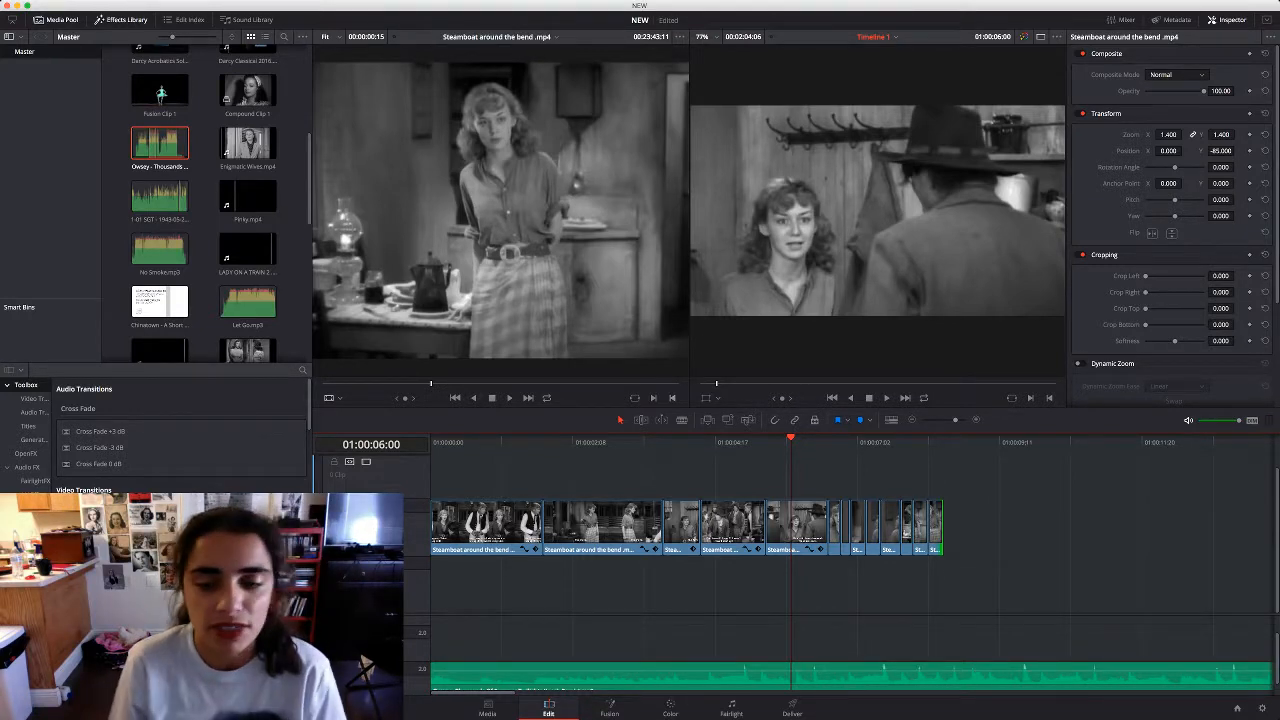
pyautogui.press('space')
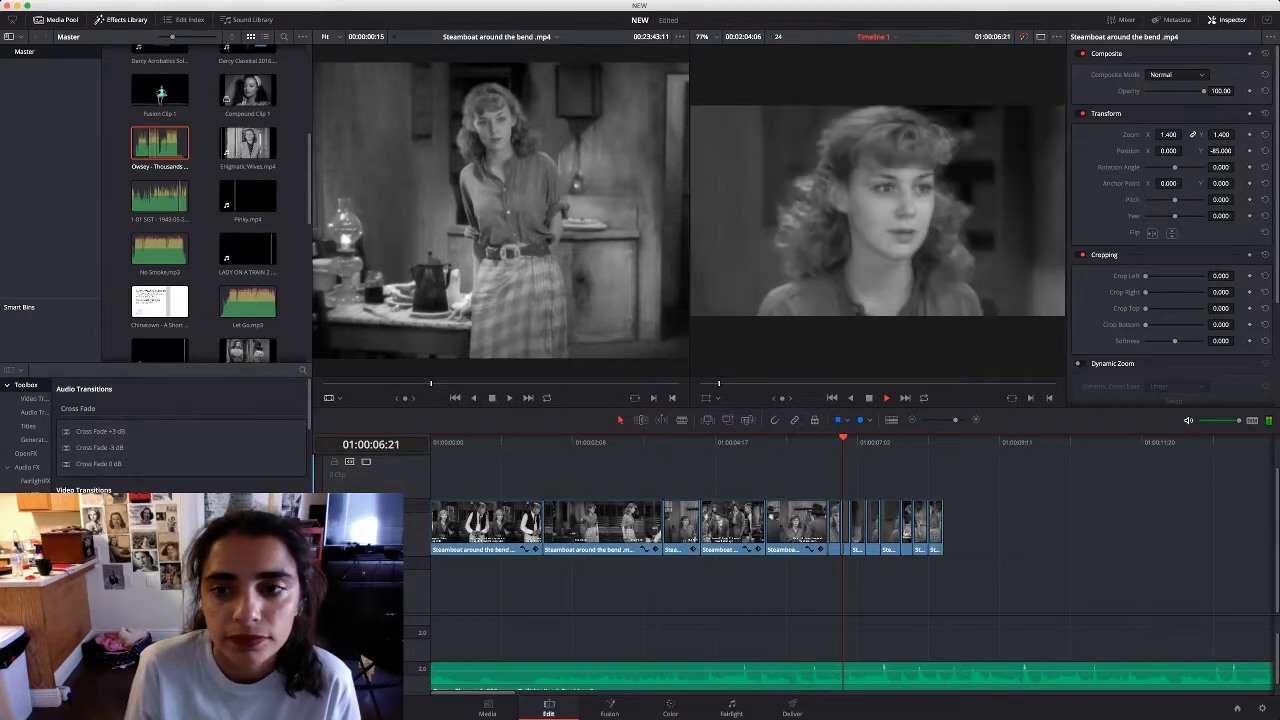
pyautogui.press('space')
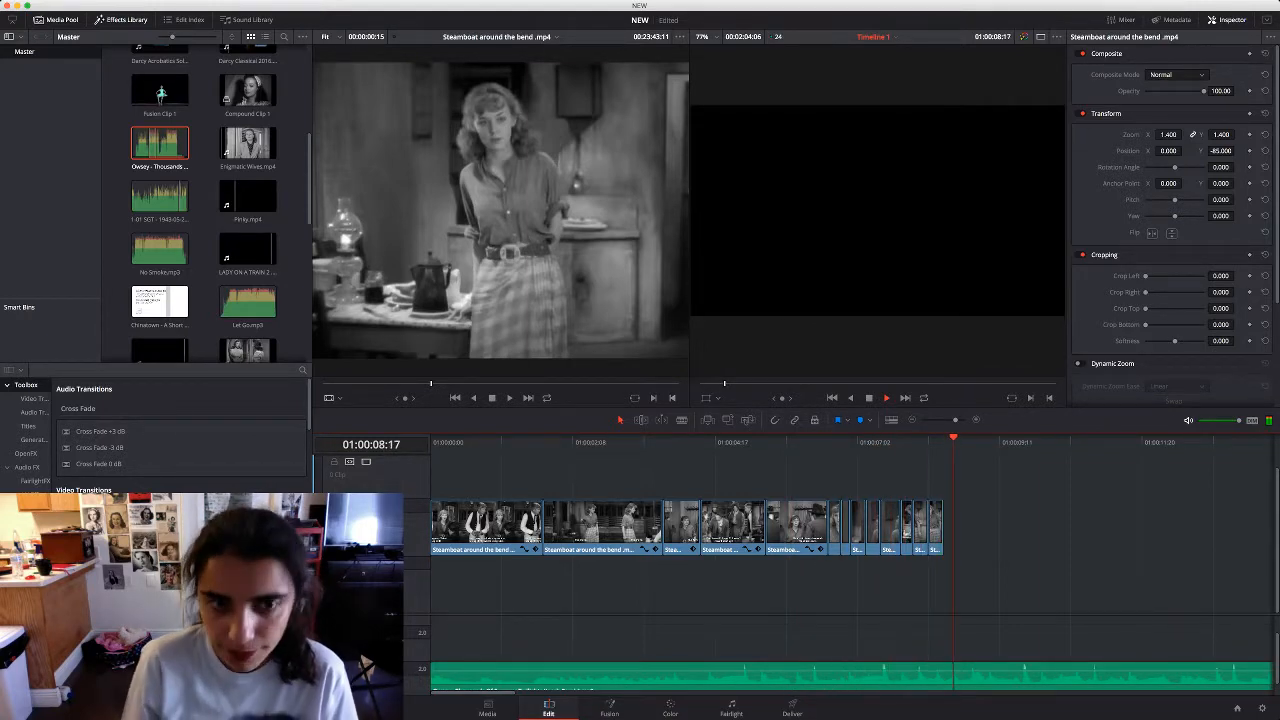
# Mark a 20-frame range further on in the source film, place it at the end of the edit and delete its audio
pyautogui.click(500, 230)
pyautogui.press('space')
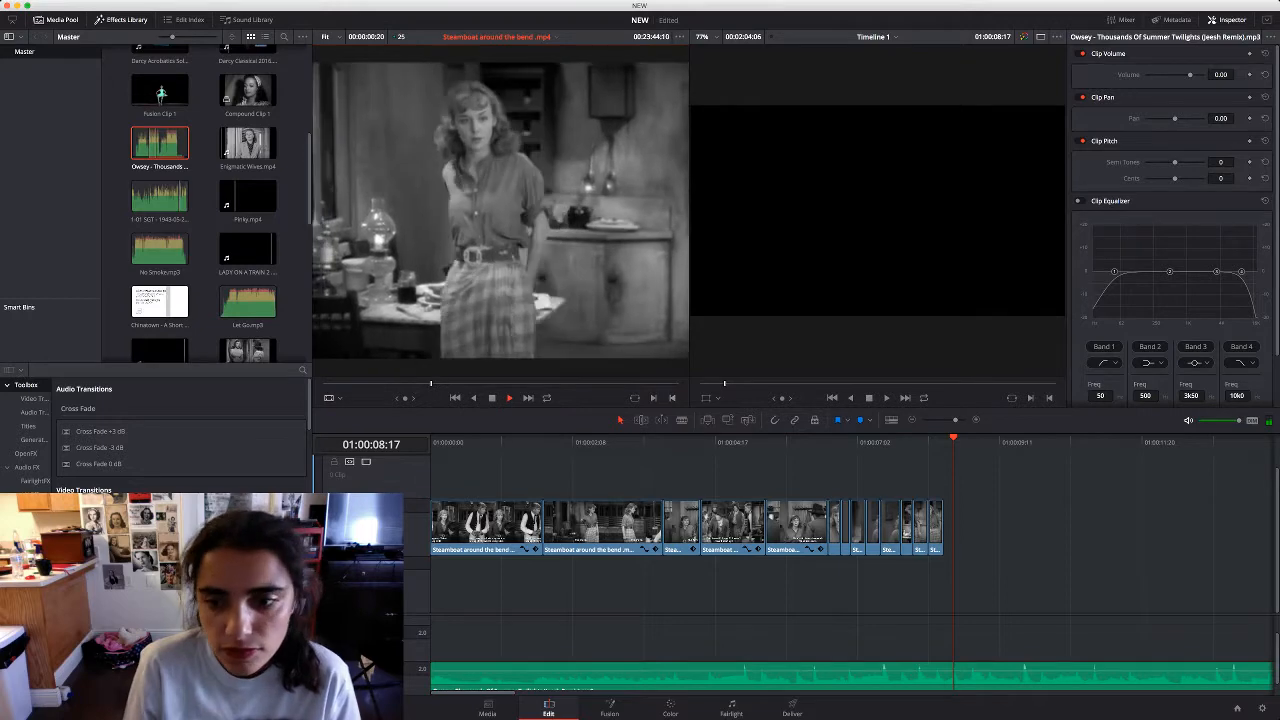
pyautogui.moveTo(500, 230); pyautogui.dragTo(967, 527)
pyautogui.click(966, 642)
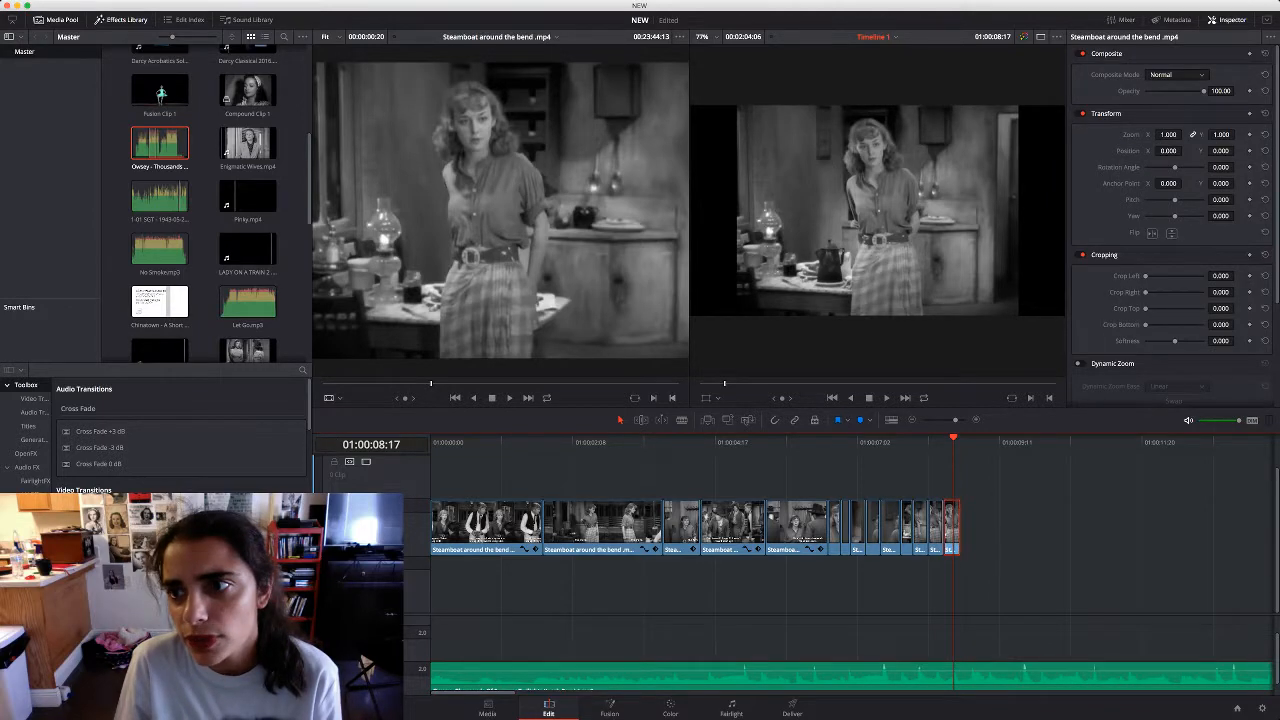
# Set the newly placed kitchen shot's zoom to 1.580 and its Y position to -269
pyautogui.moveTo(1168, 134); pyautogui.dragTo(1084, 151)
pyautogui.moveTo(1190, 134); pyautogui.dragTo(1186, 134)
pyautogui.moveTo(1168, 134)
pyautogui.mouseDown()
pyautogui.moveTo(1130, 134)
pyautogui.moveTo(1168, 134)
pyautogui.mouseUp()
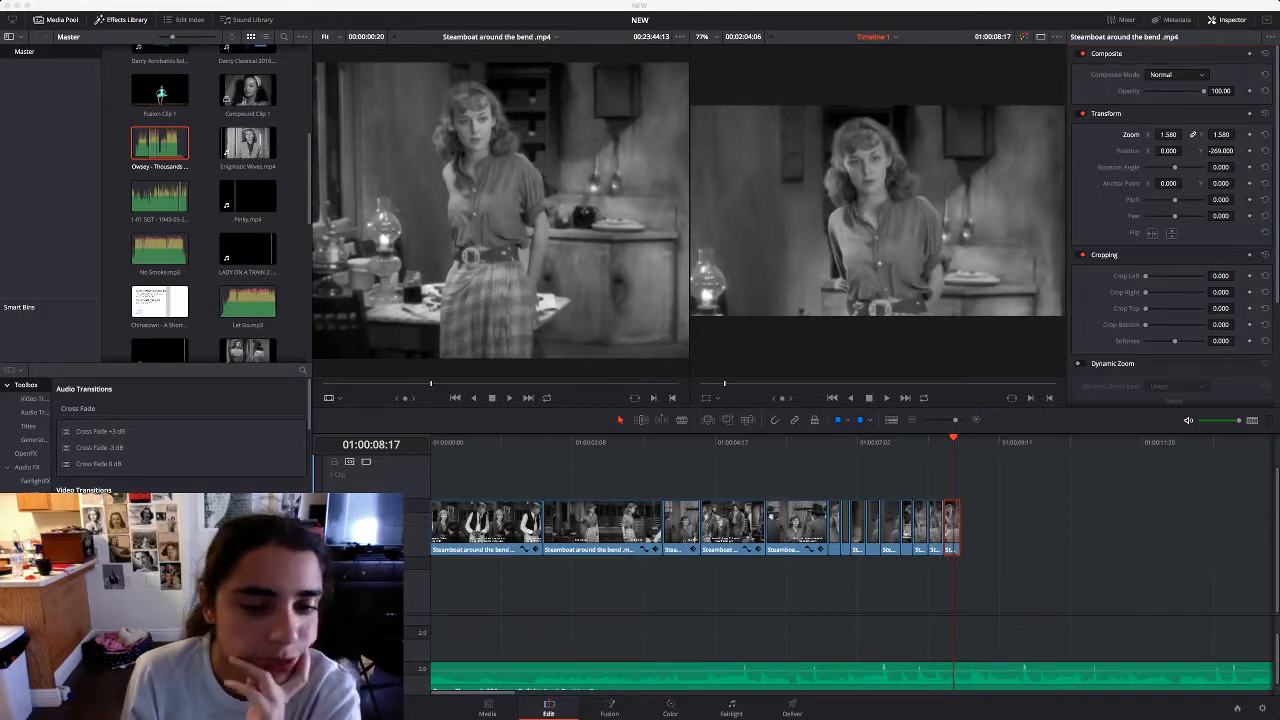
# Mark a 24-frame range further on in the source film, place it over the last clip's end and delete its audio
pyautogui.click(501, 230)
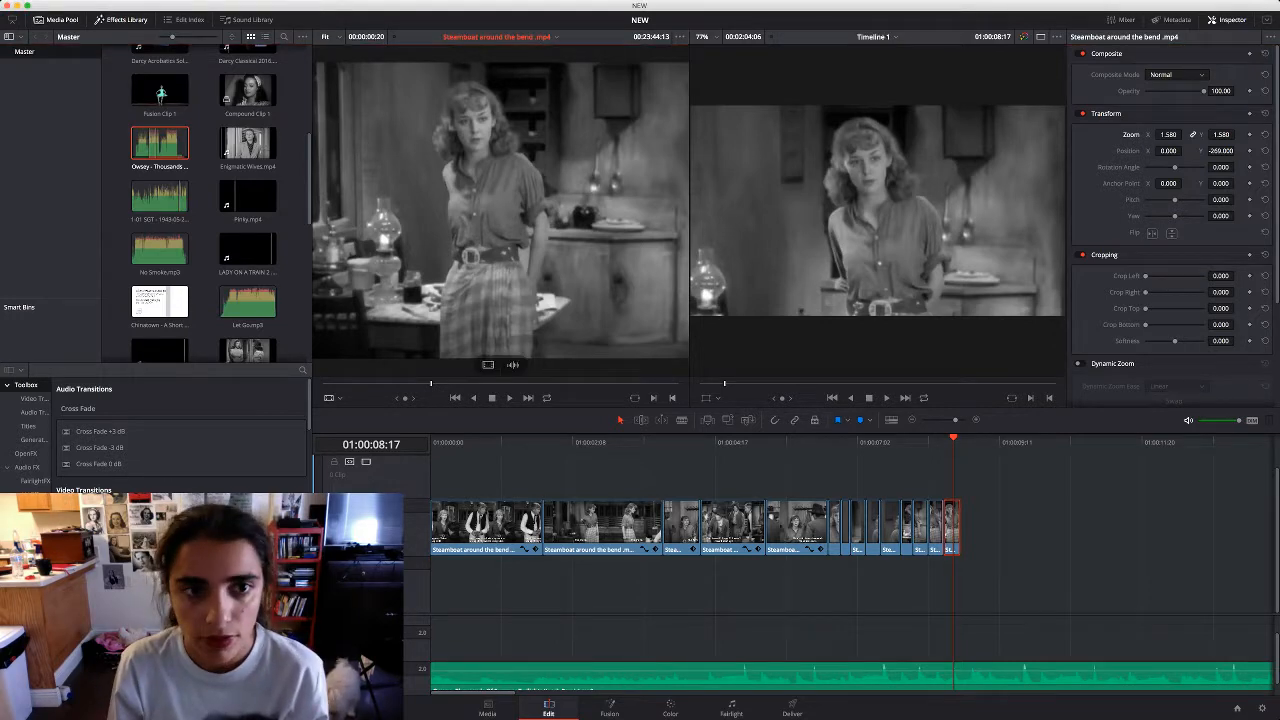
pyautogui.press('space')
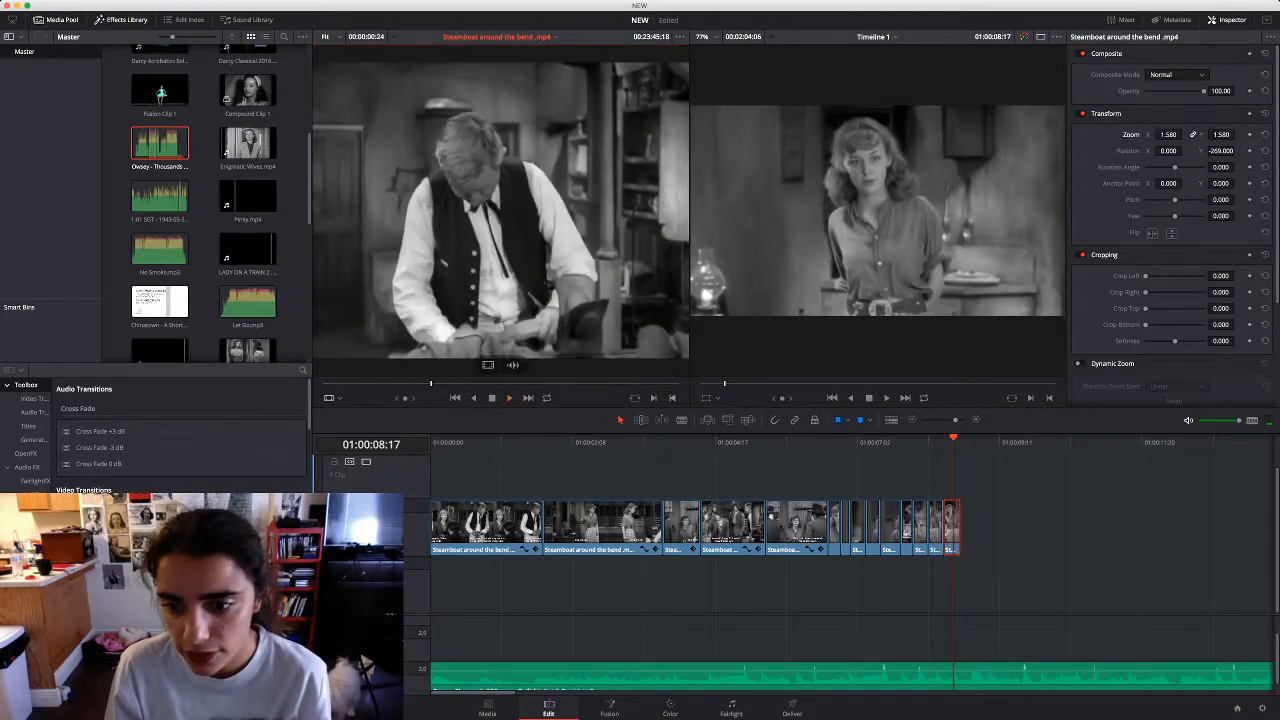
pyautogui.moveTo(501, 230); pyautogui.dragTo(997, 527)
pyautogui.click(1002, 642)
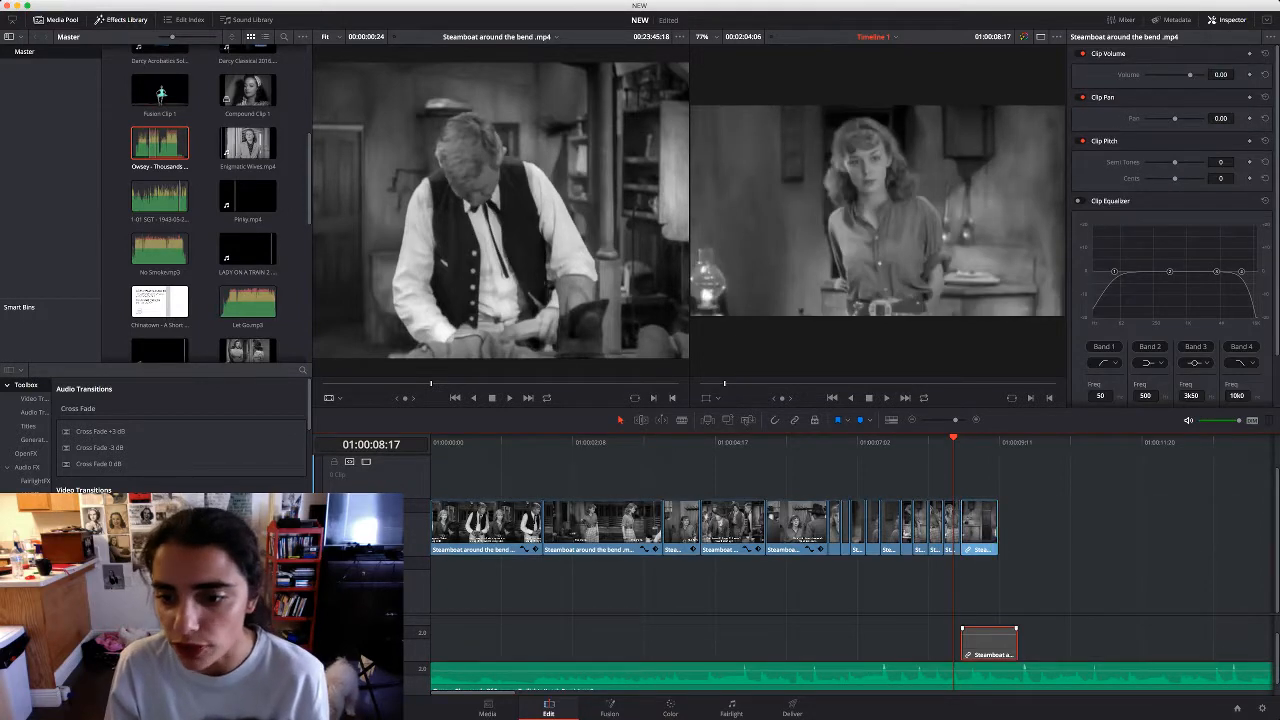
pyautogui.press('BackSpace')
# Set the last shot's zoom to 1.350 and Y position to -141, and shorten its end
pyautogui.click(980, 528)
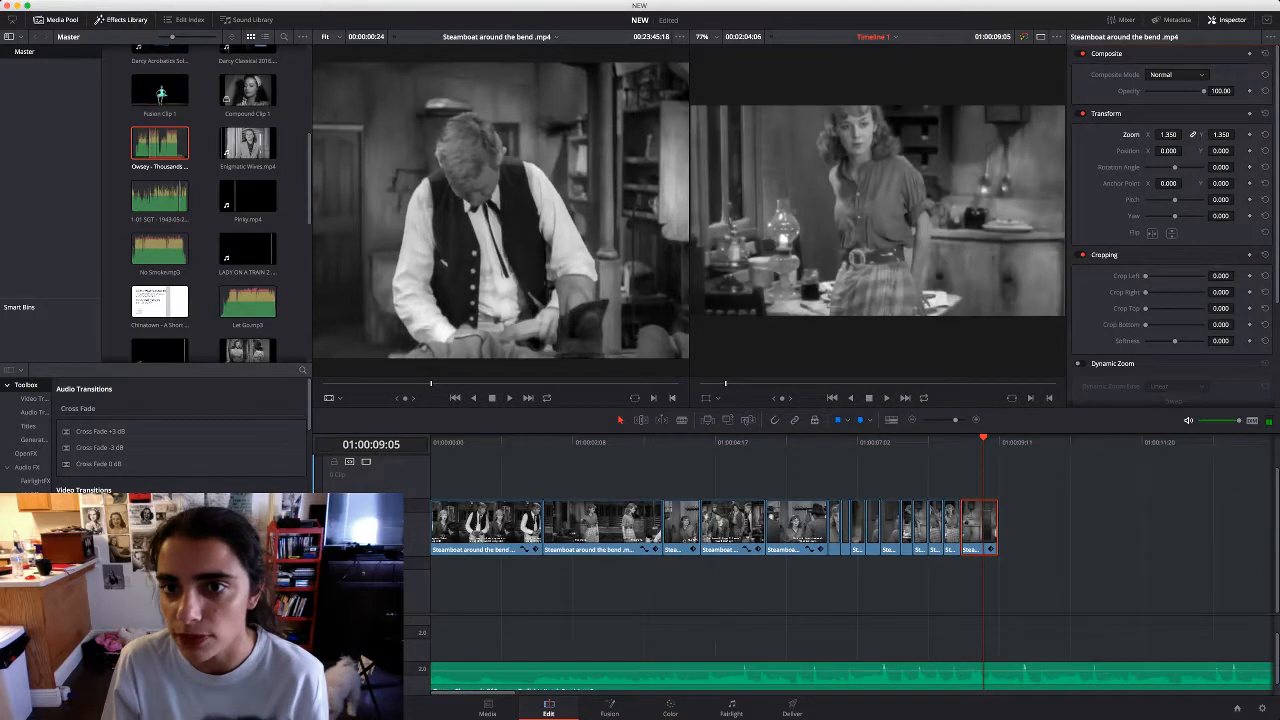
pyautogui.moveTo(1220, 151); pyautogui.dragTo(1118, 151)
pyautogui.click(1050, 588)
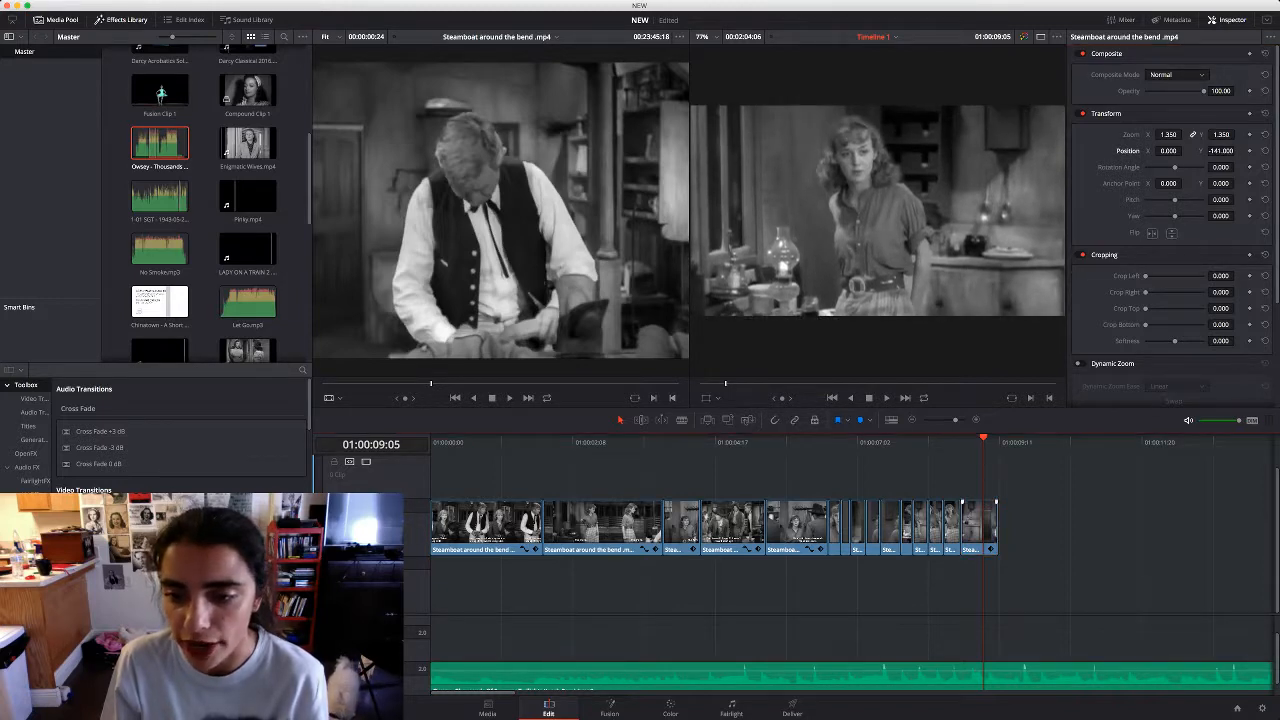
pyautogui.moveTo(996, 525); pyautogui.dragTo(977, 525)
# Play the recent shots from 01:00:06:06 to check the cuts and save the project
pyautogui.click(806, 443)
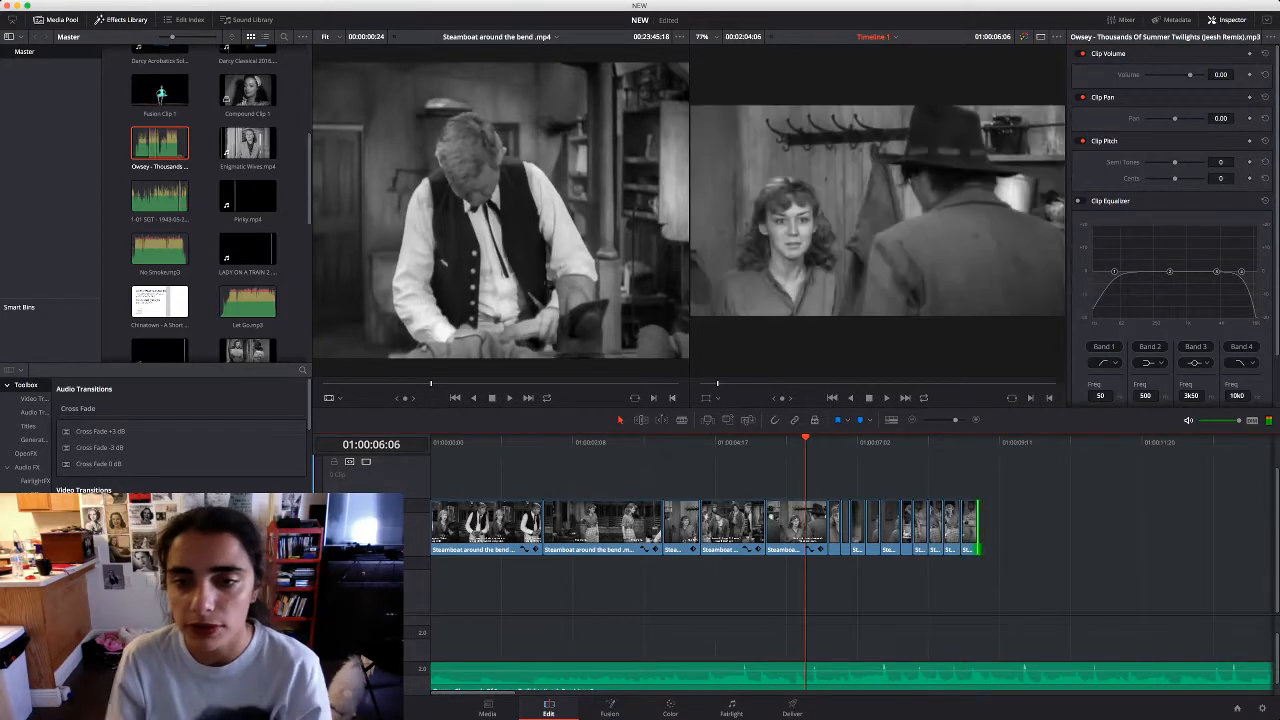
pyautogui.press('space')
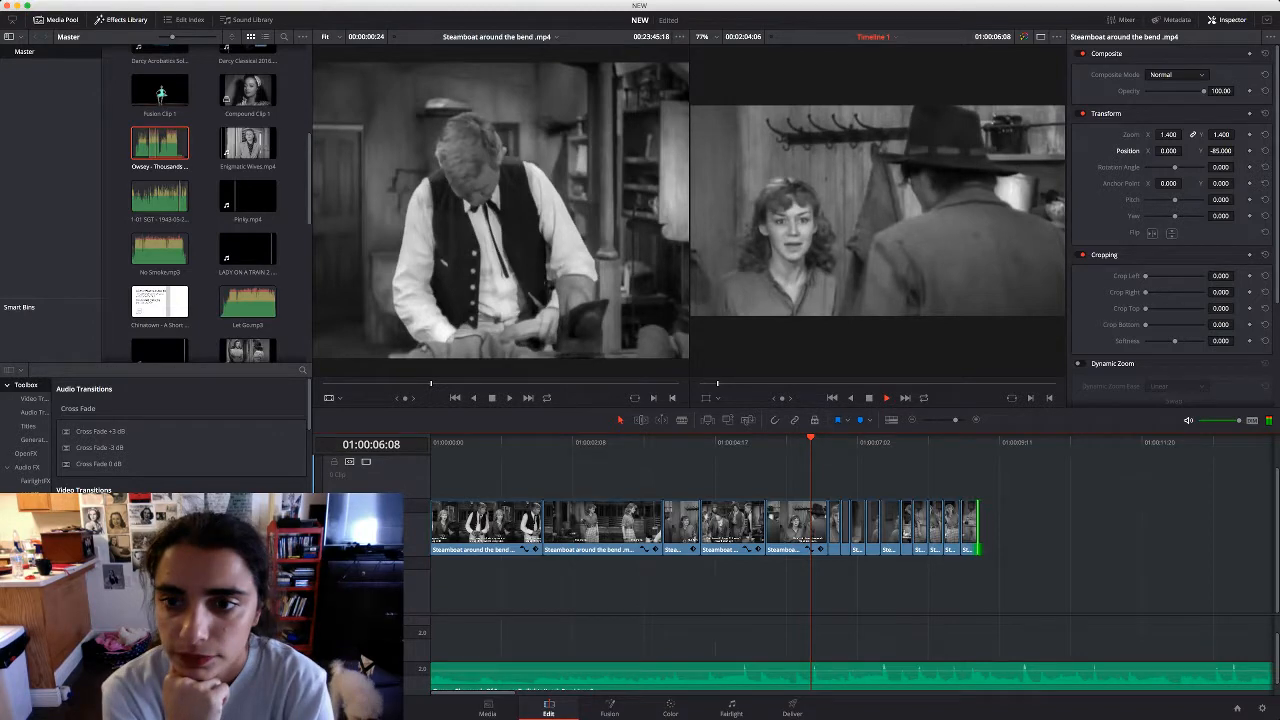
pyautogui.press('space')
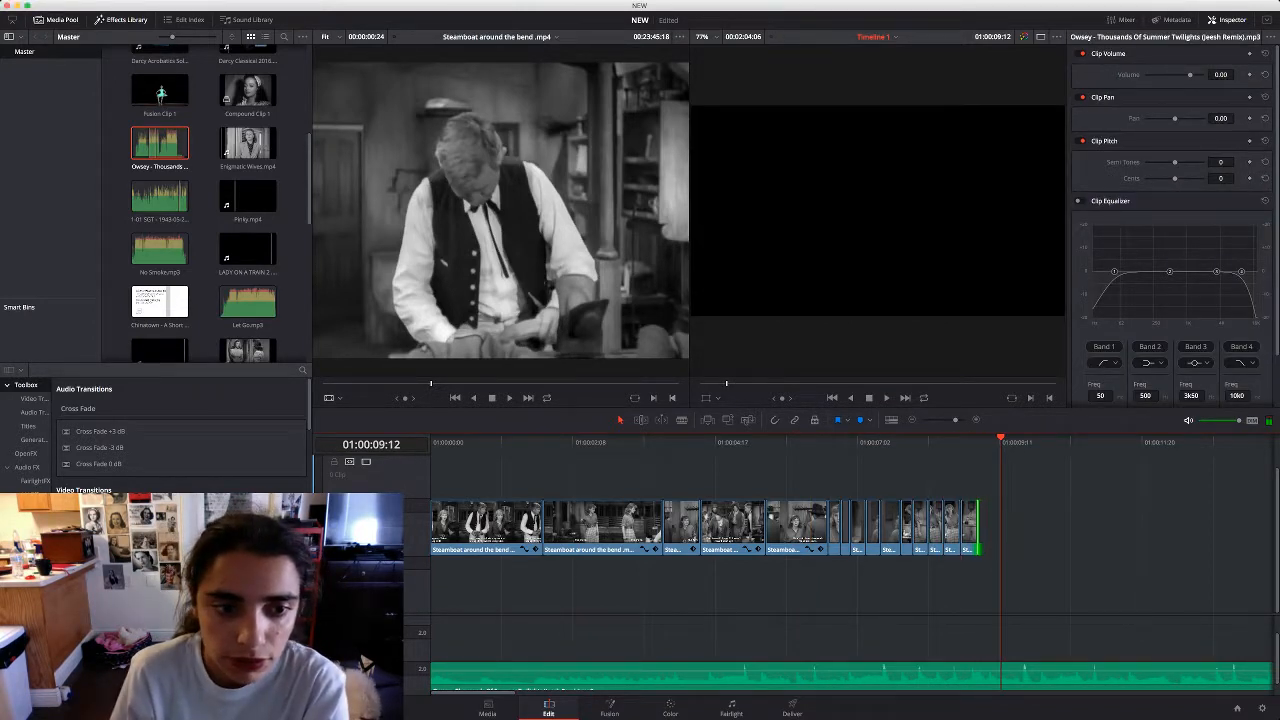
pyautogui.press('super+s')
# Step back five frames in the source film and mark an in point on the man bending over the table
pyautogui.press('q')
pyautogui.press('Left')
pyautogui.press('Left')
pyautogui.press('Left')
pyautogui.press('Left')
pyautogui.press('Left')
pyautogui.press('i')
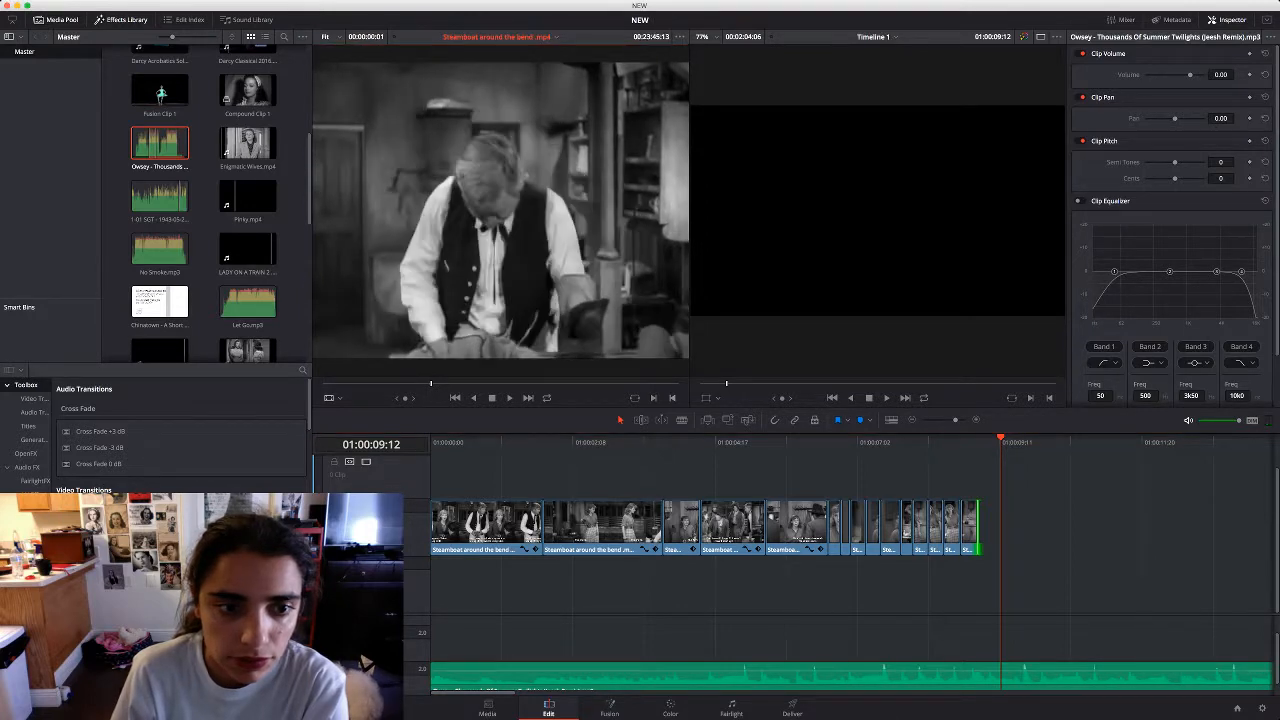
# Mark a 22-frame range of the woman by the shutters further on in the source film and append it to the timeline
pyautogui.press('l')
pyautogui.press('l')
pyautogui.press('l')
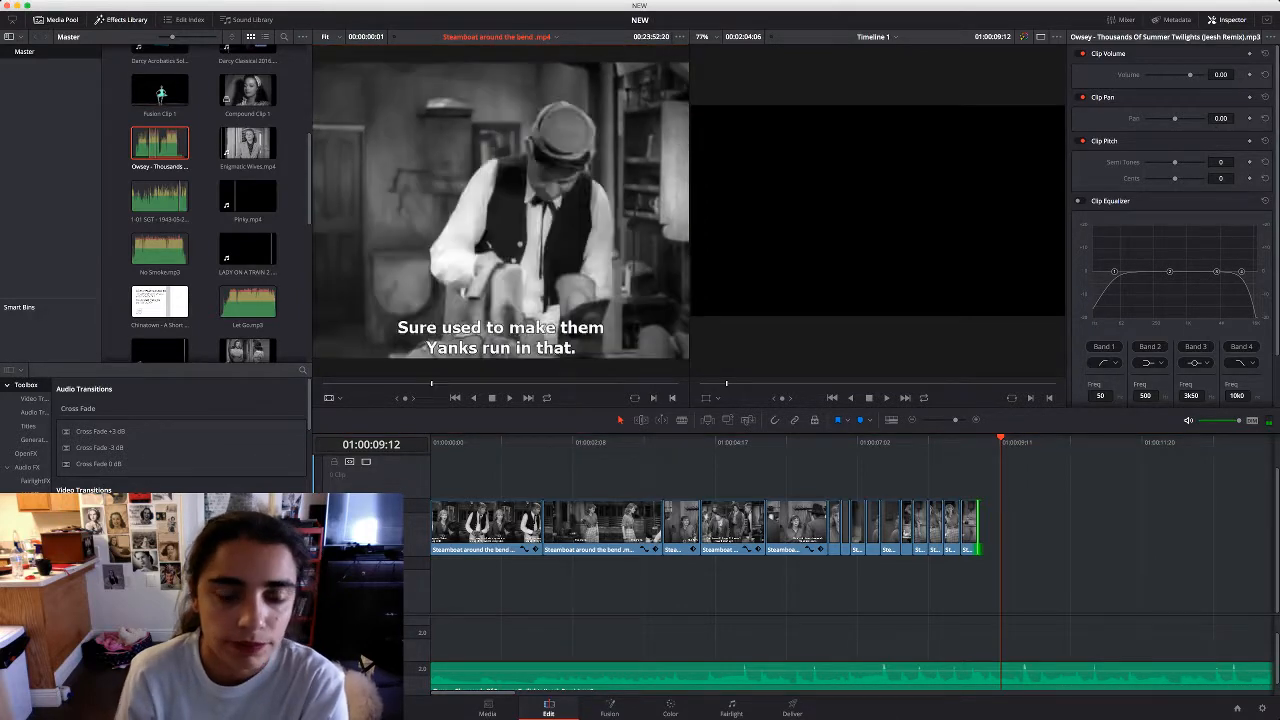
pyautogui.press('space')
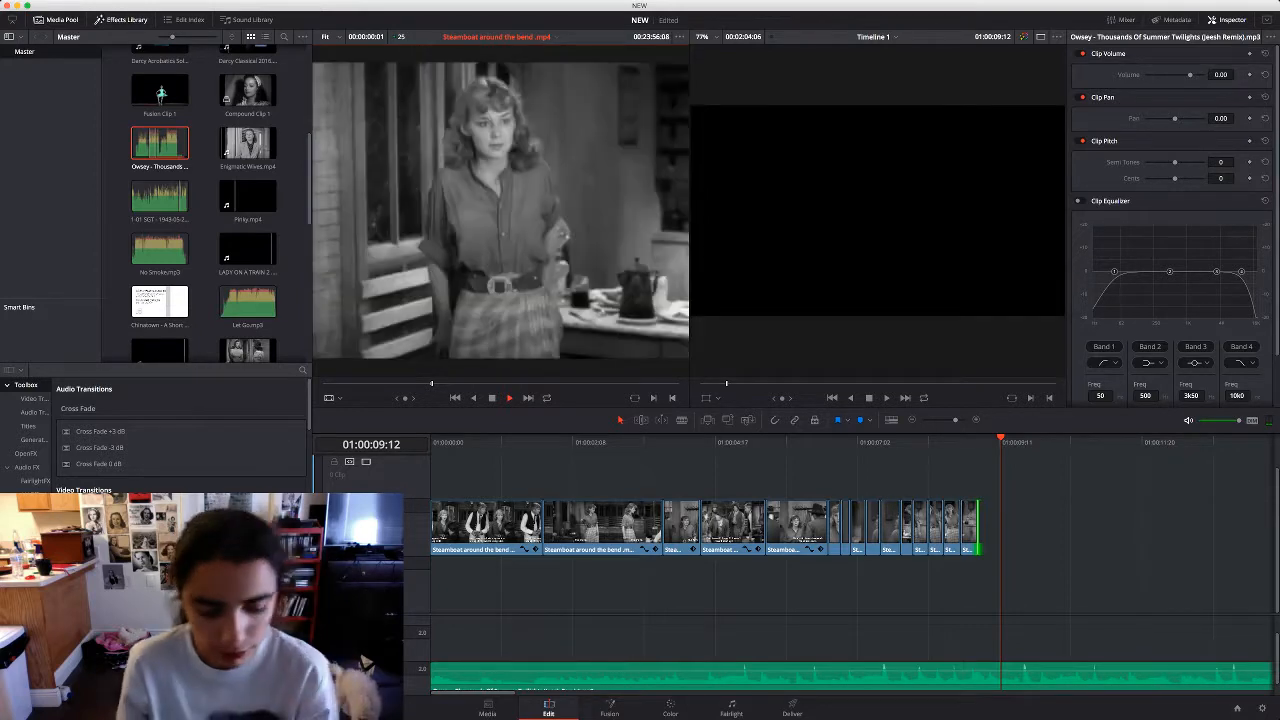
pyautogui.press('k')
pyautogui.hotkey('shift', 'Left')
pyautogui.hotkey('shift', 'Left')
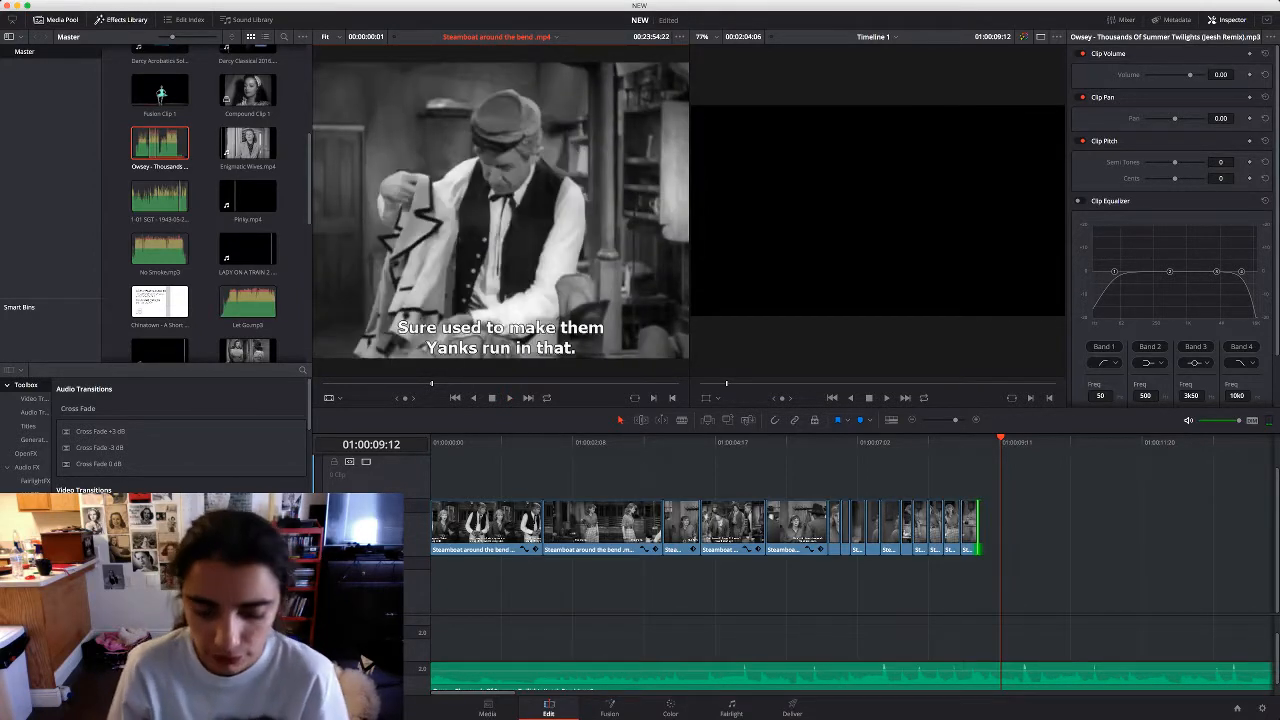
pyautogui.press('space')
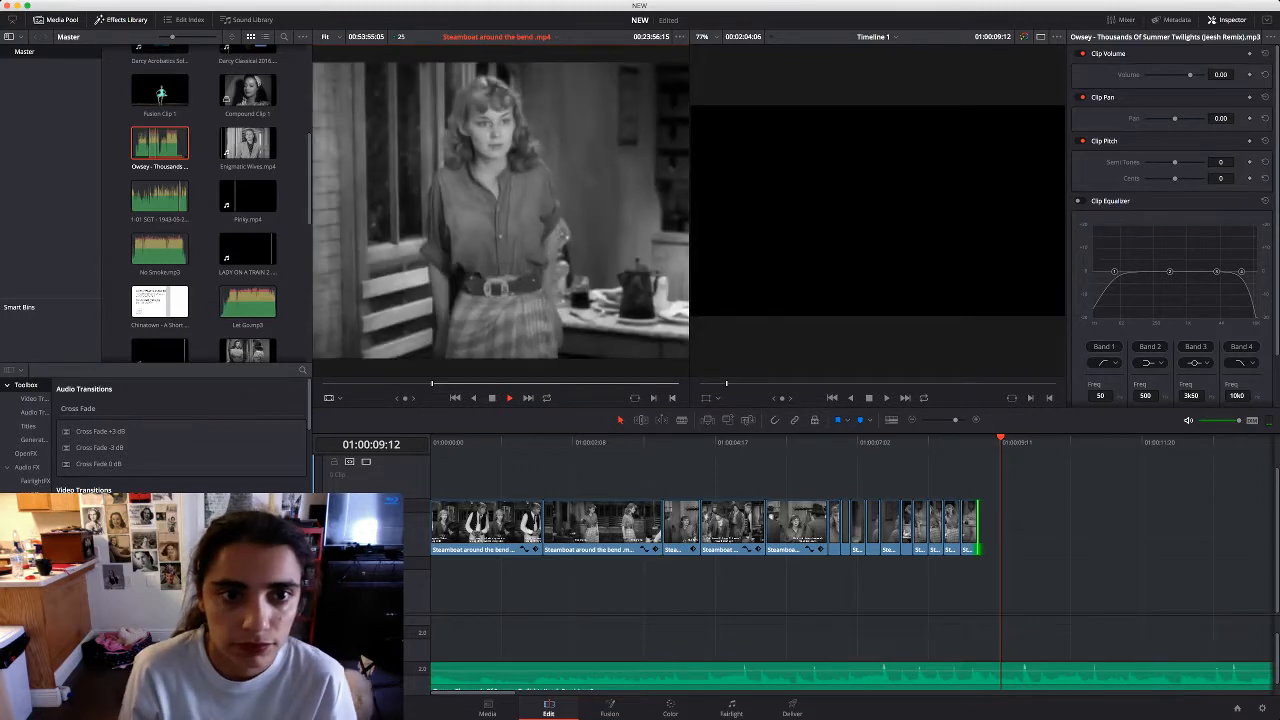
pyautogui.press('k')
pyautogui.hotkey('shift', 'F12')
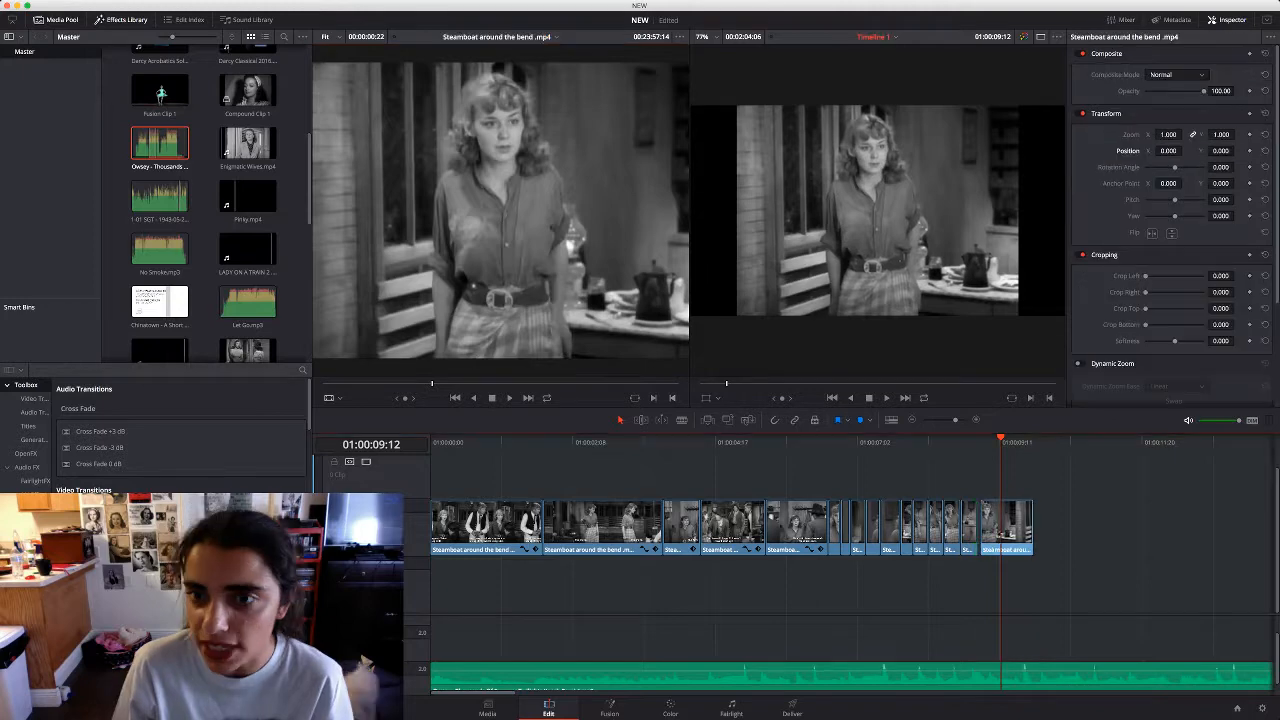
# Move the new shot against the preceding clip, set its zoom to 1.380 and Y position to -182, and shorten its end
pyautogui.moveTo(1010, 528); pyautogui.dragTo(1004, 528)
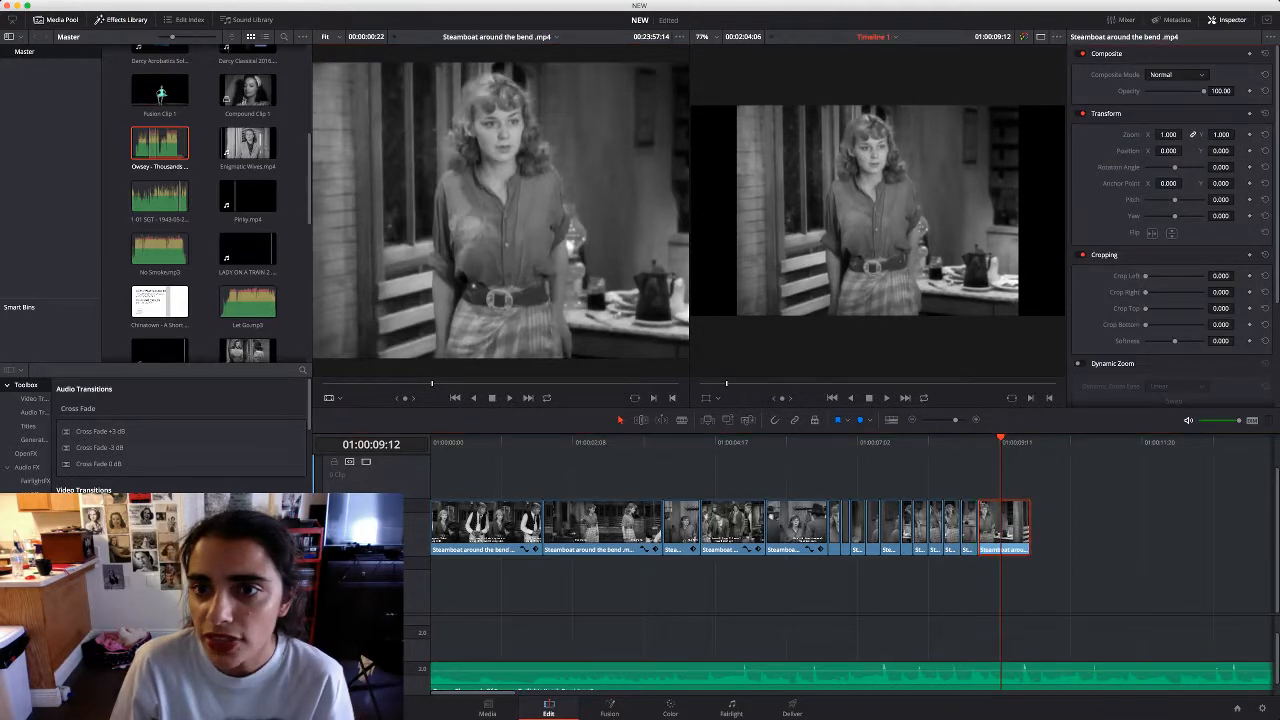
pyautogui.moveTo(1168, 134); pyautogui.dragTo(1240, 151)
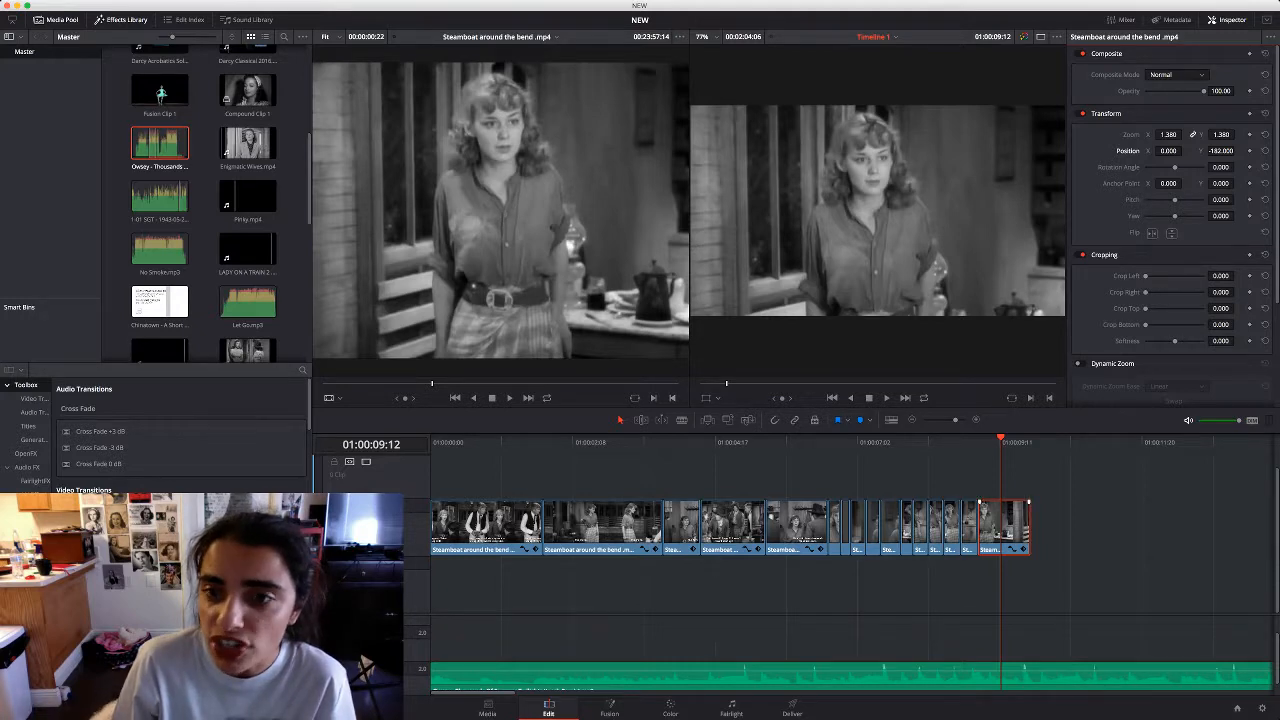
pyautogui.moveTo(1028, 528); pyautogui.dragTo(997, 528)
# Mark the next 23-frame range of the woman in the source film and place it at the end of the edit
pyautogui.click(474, 287)
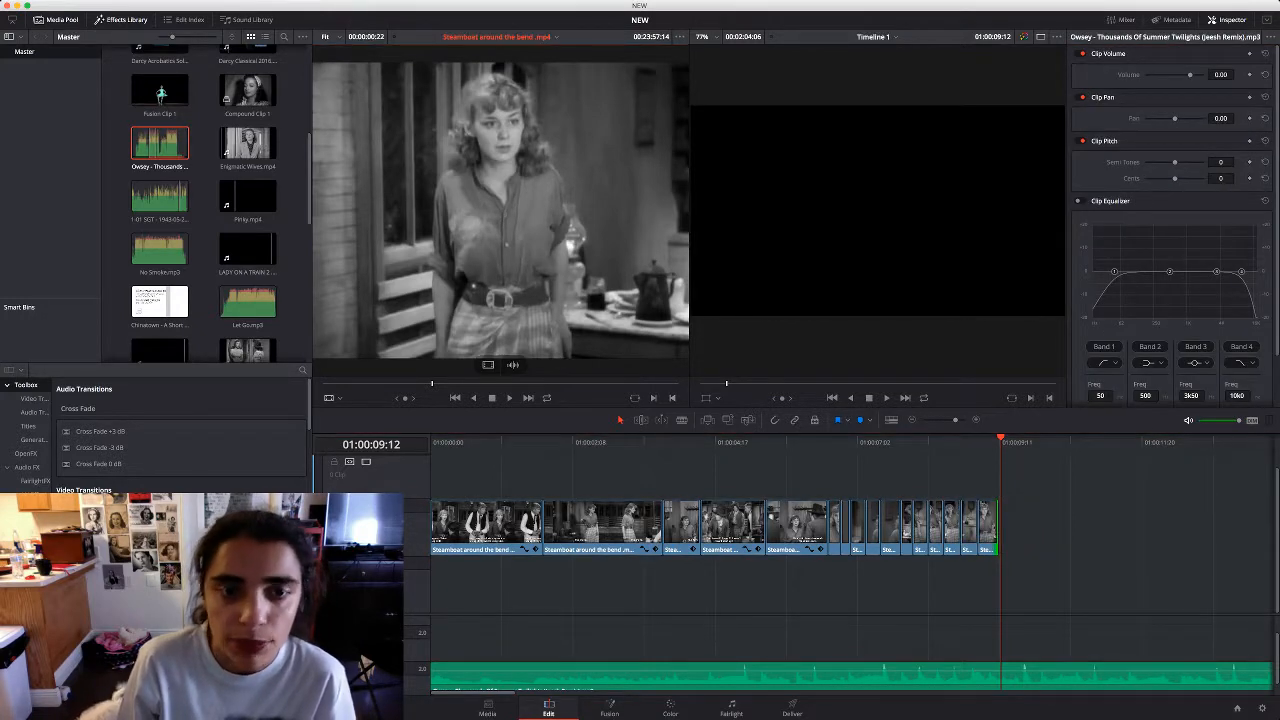
pyautogui.press('space')
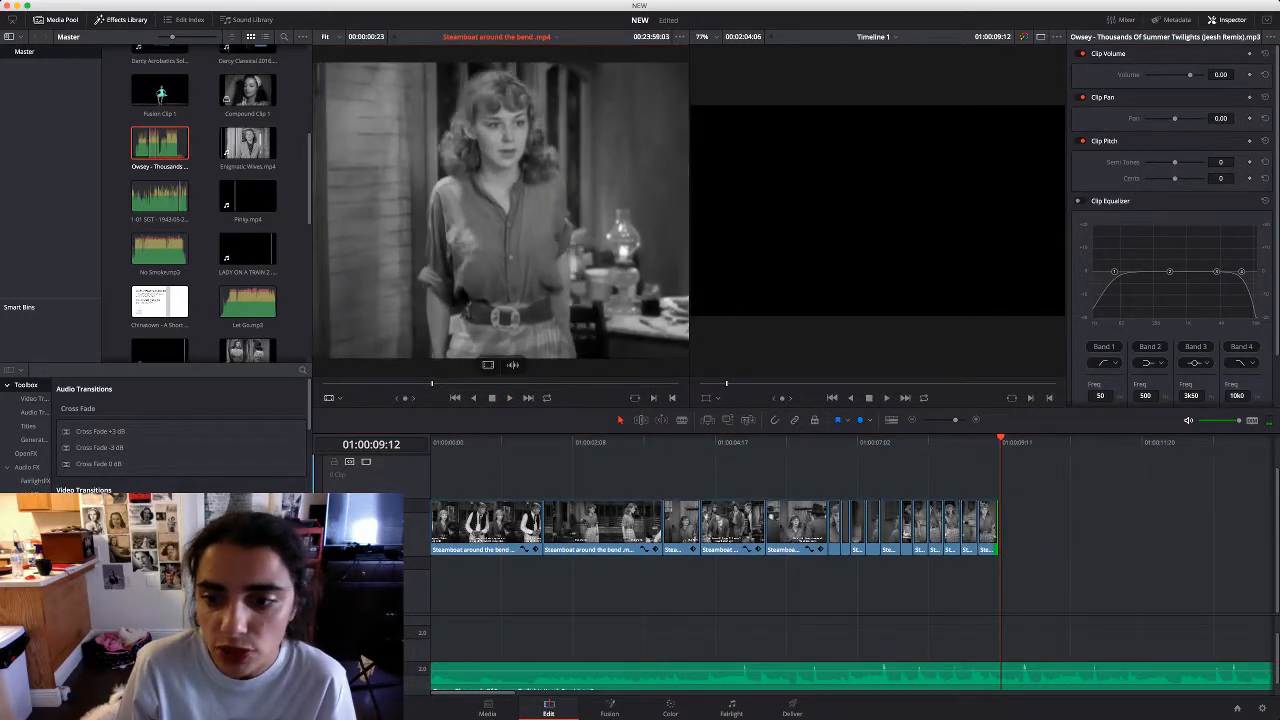
pyautogui.moveTo(500, 240); pyautogui.dragTo(1025, 527)
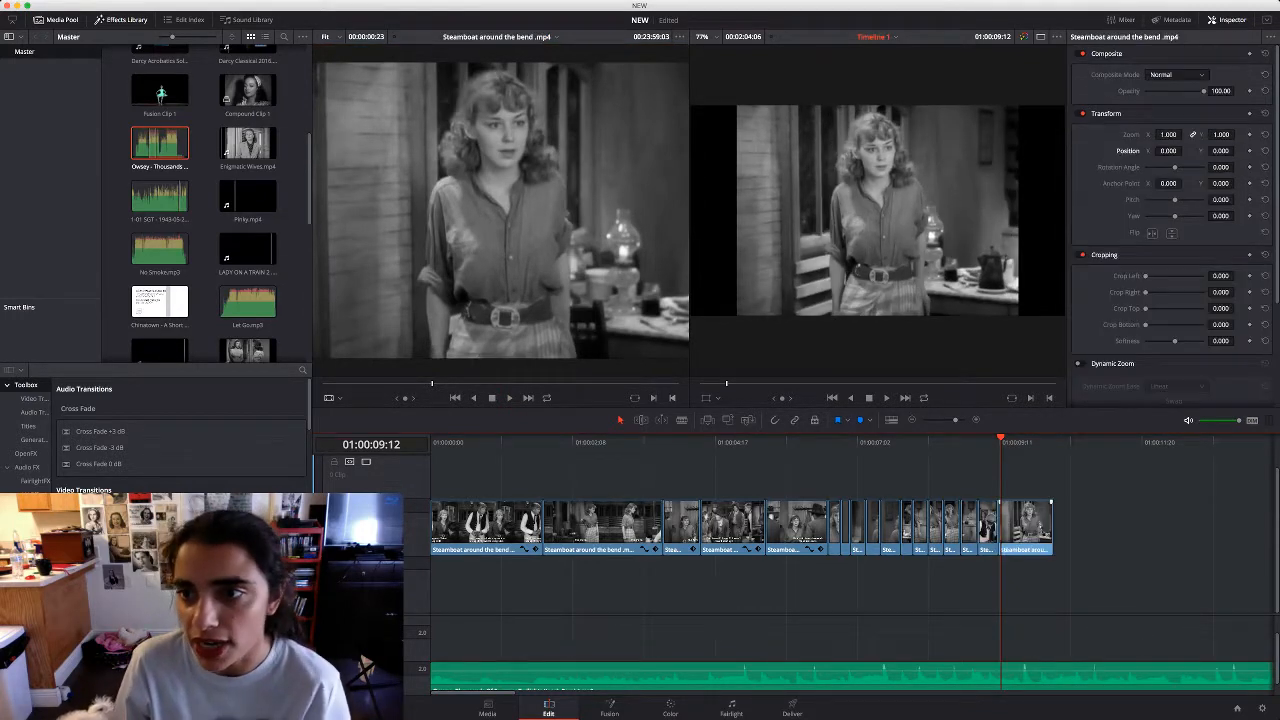
# Set the 23-frame shot's zoom to 1.490 and Y position to -251, and trim most of its latter part
pyautogui.press('space')
pyautogui.moveTo(1168, 134); pyautogui.dragTo(1237, 134)
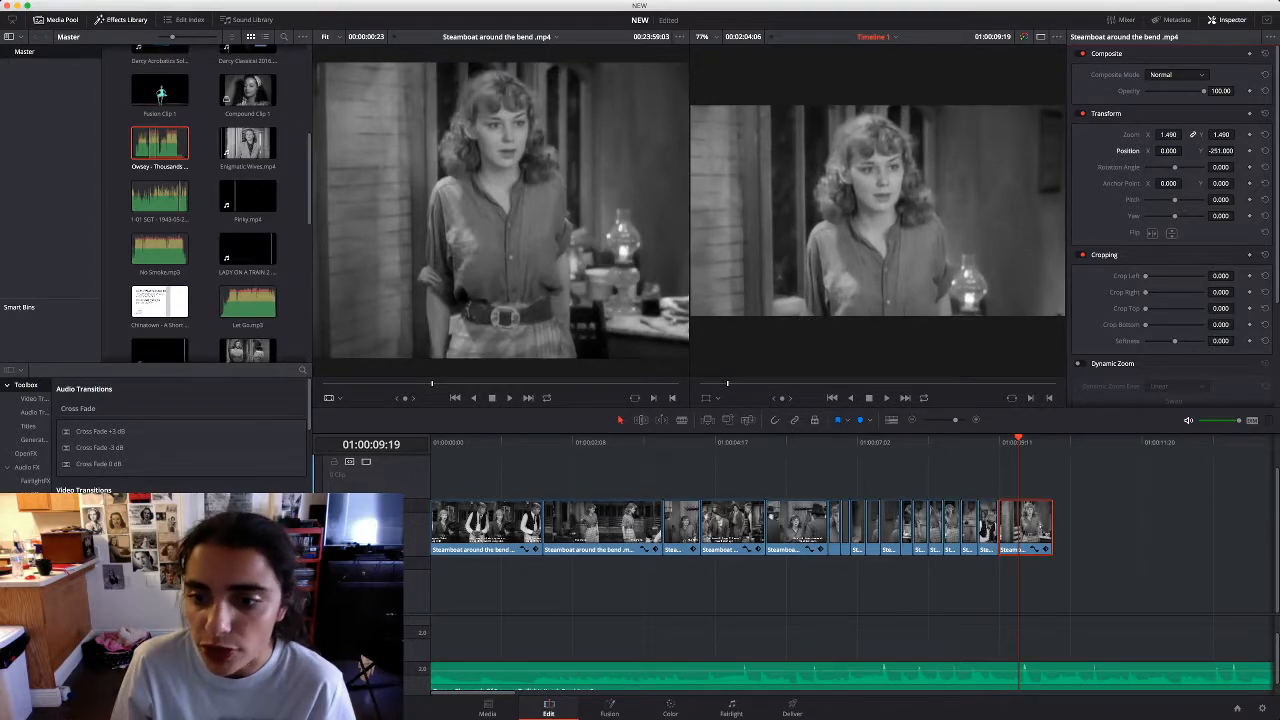
pyautogui.moveTo(1052, 527); pyautogui.dragTo(1007, 525)
# Mark a 16-frame range further on in the source film and place it after the last clip on the timeline
pyautogui.click(545, 250)
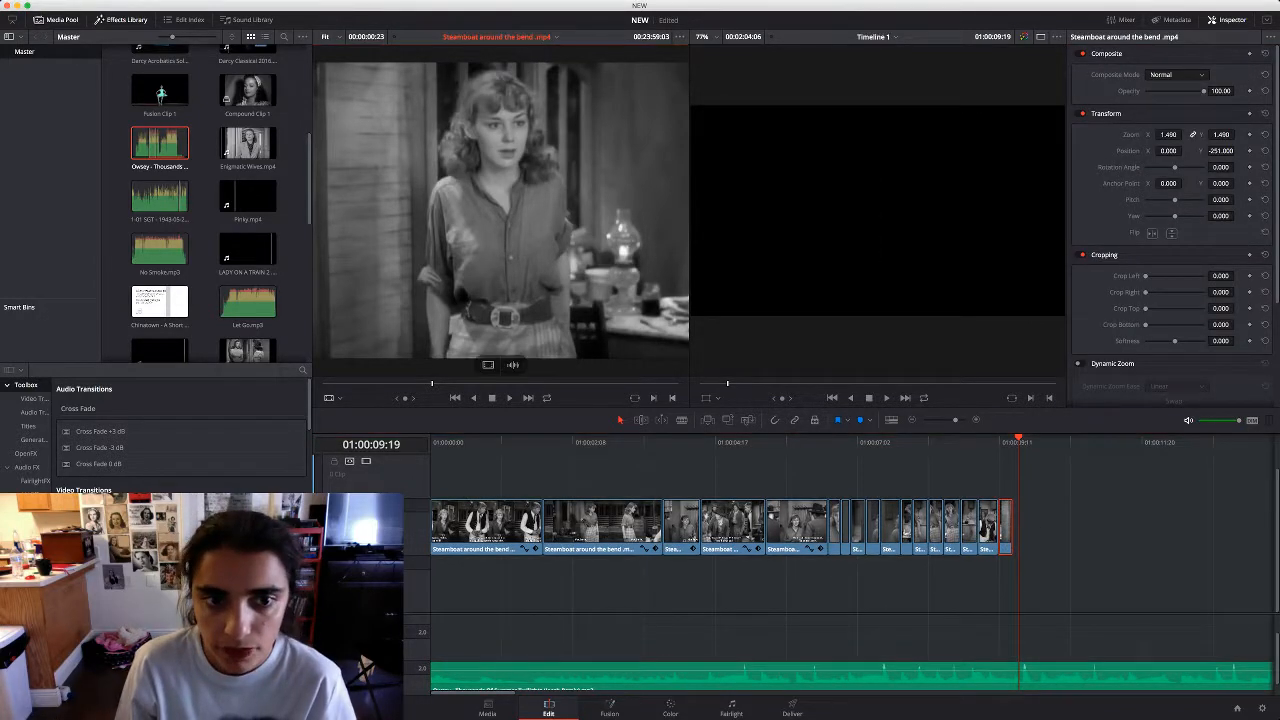
pyautogui.press('space')
pyautogui.press('space')
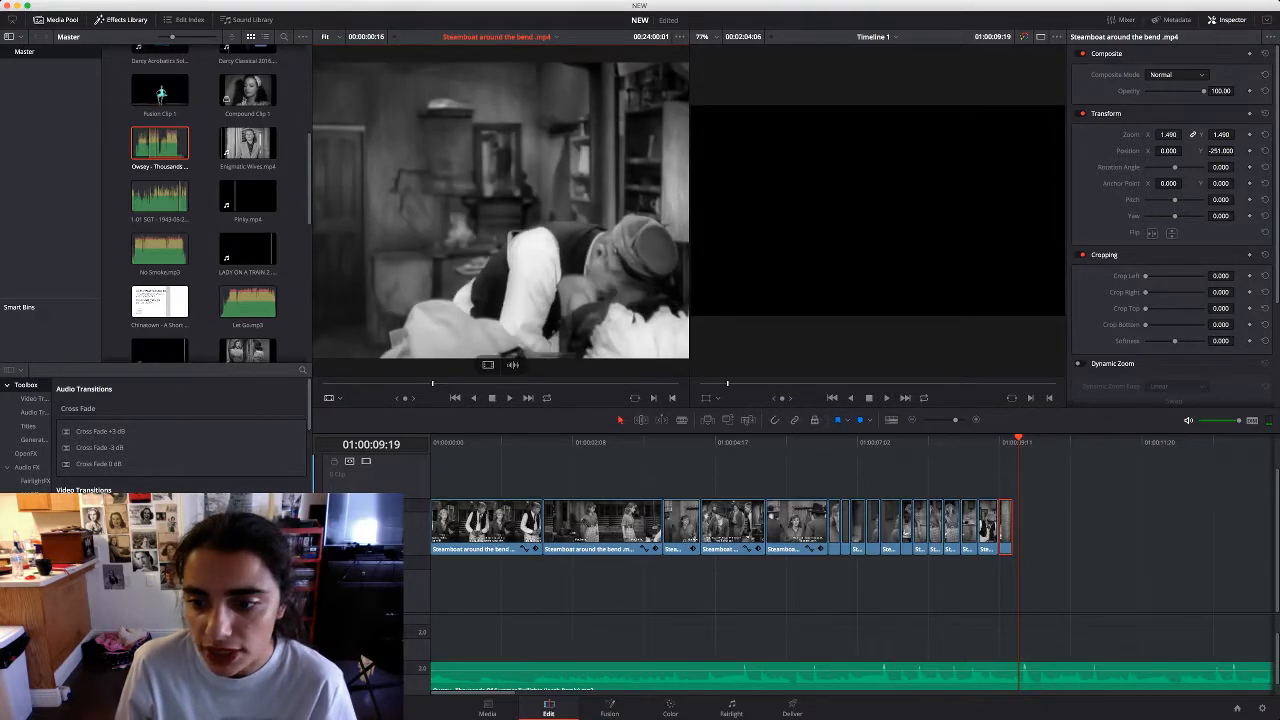
pyautogui.moveTo(545, 250); pyautogui.dragTo(1014, 530)
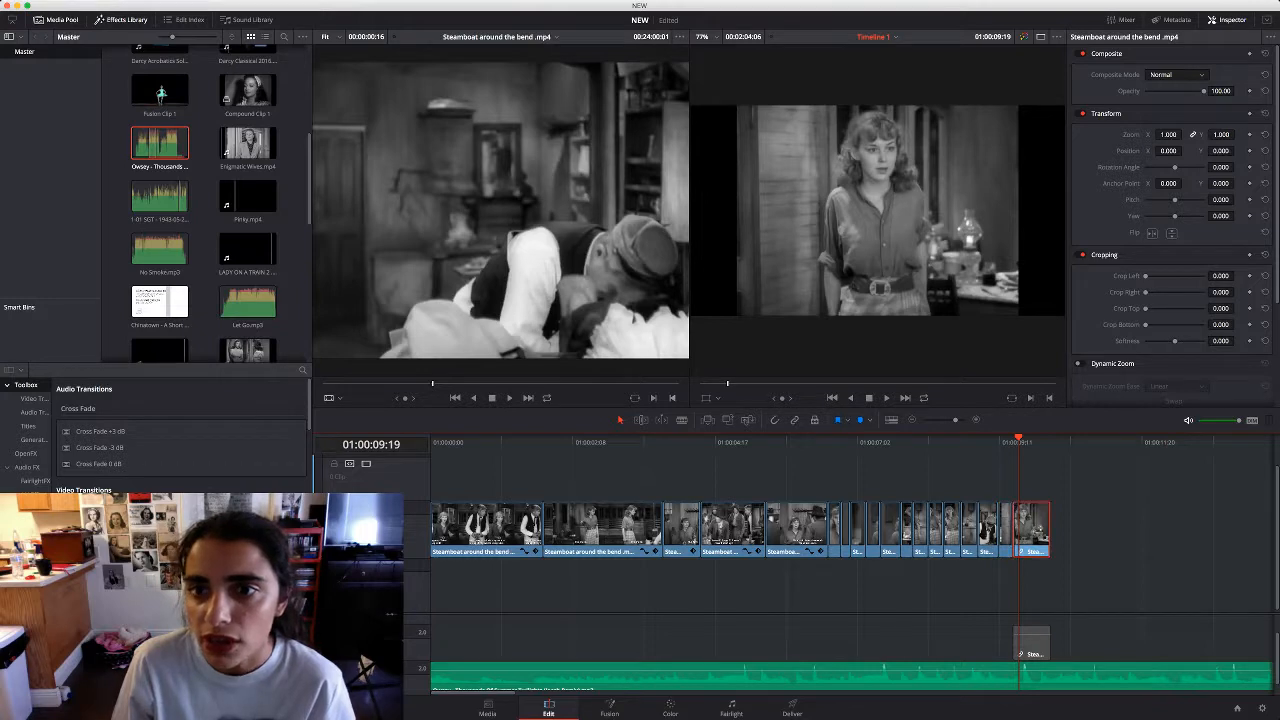
# Set the 16-frame shot's zoom to 1.450 and Y position to -200, delete its audio, and trim it shorter
pyautogui.moveTo(1168, 134); pyautogui.dragTo(1115, 134)
pyautogui.moveTo(1237, 134)
pyautogui.mouseDown()
pyautogui.moveTo(1262, 134)
pyautogui.moveTo(1222, 150)
pyautogui.moveTo(1240, 151)
pyautogui.mouseUp()
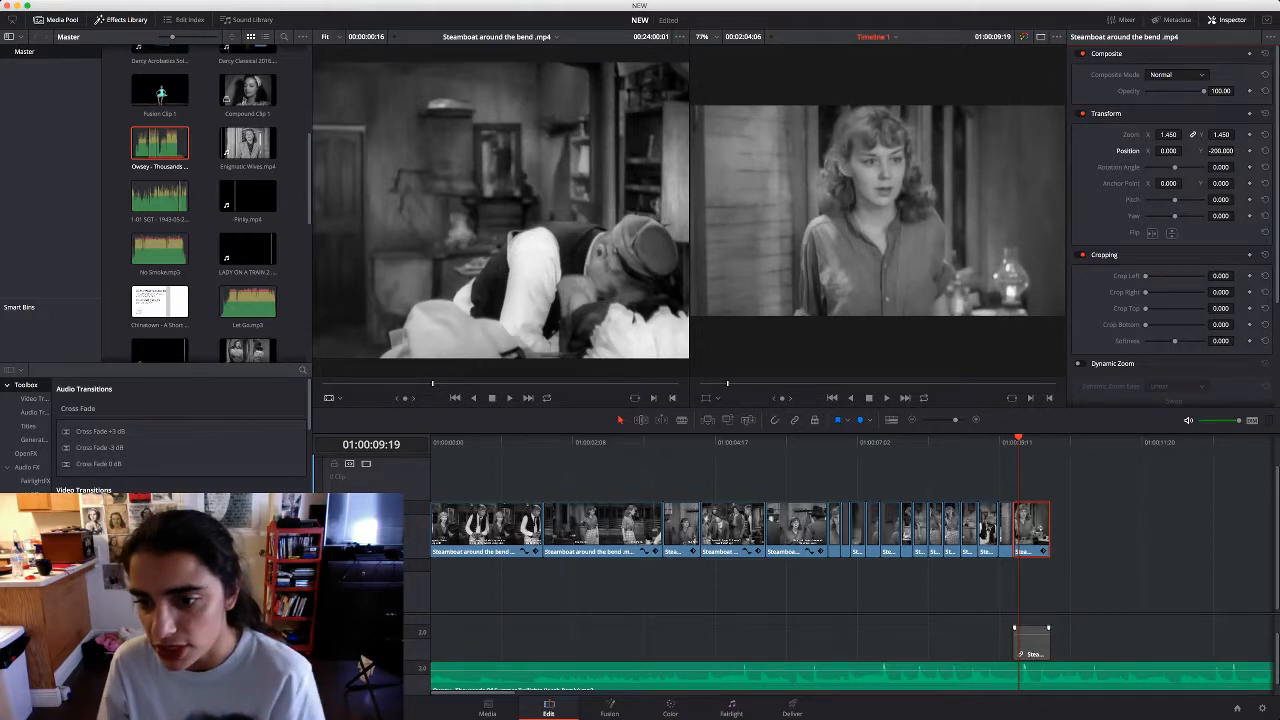
pyautogui.click(1031, 641)
pyautogui.press('BackSpace')
pyautogui.moveTo(1049, 530)
pyautogui.mouseDown()
pyautogui.moveTo(1014, 526)
pyautogui.moveTo(1037, 528)
pyautogui.moveTo(1025, 528)
pyautogui.mouseUp()
pyautogui.press('Left')
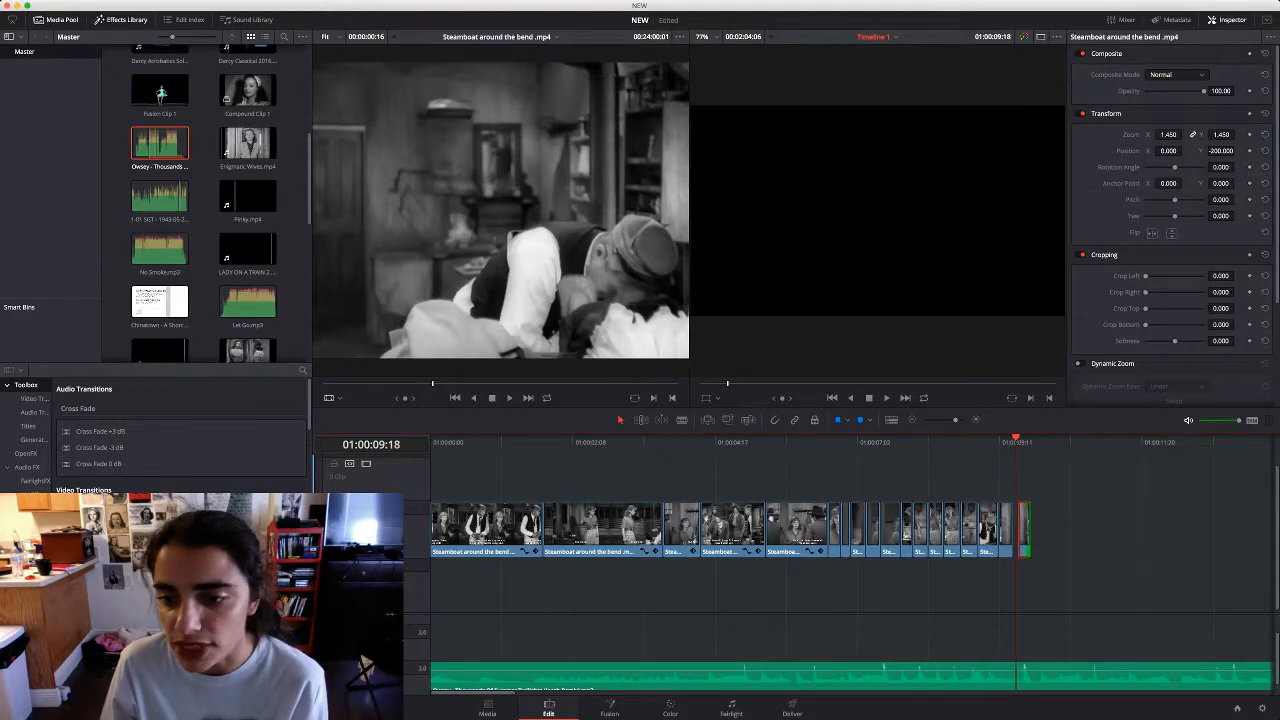
# Shift the start of the last shot on the timeline and move the shot flush against the end of the preceding clip
pyautogui.press('Right')
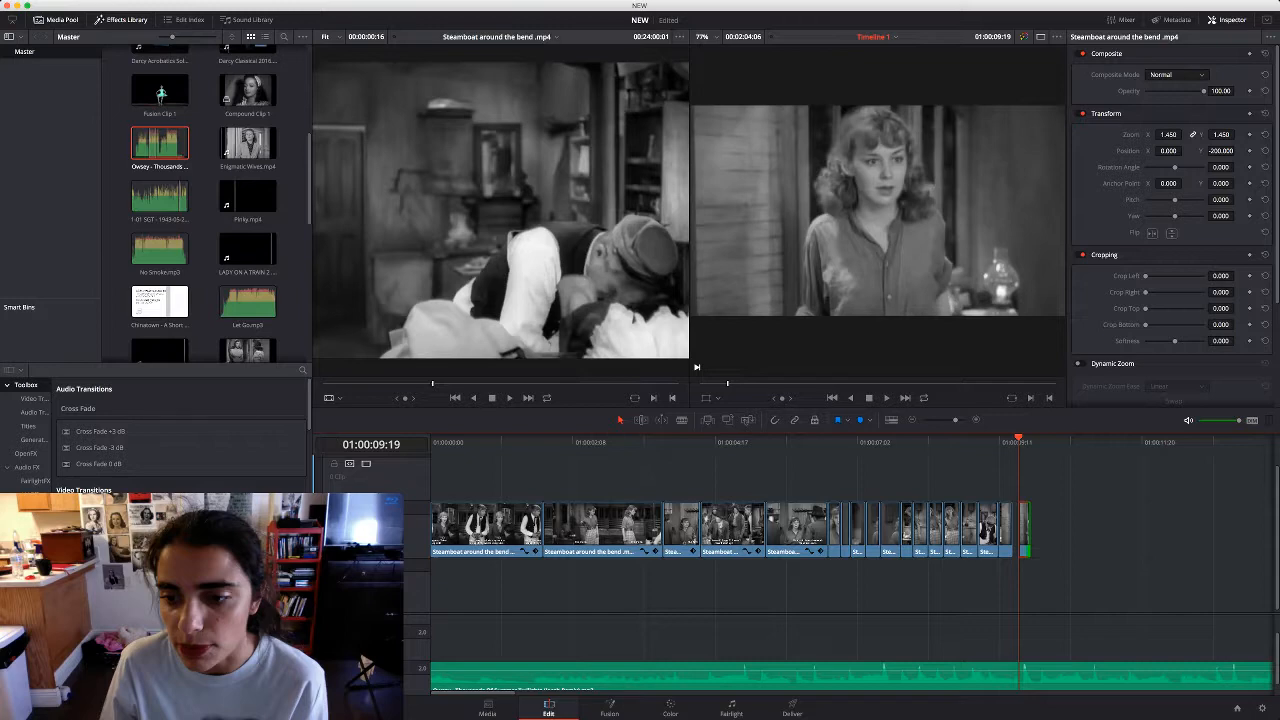
pyautogui.moveTo(1025, 528); pyautogui.dragTo(1027, 528)
pyautogui.press('Left')
pyautogui.press('Left')
pyautogui.press('Left')
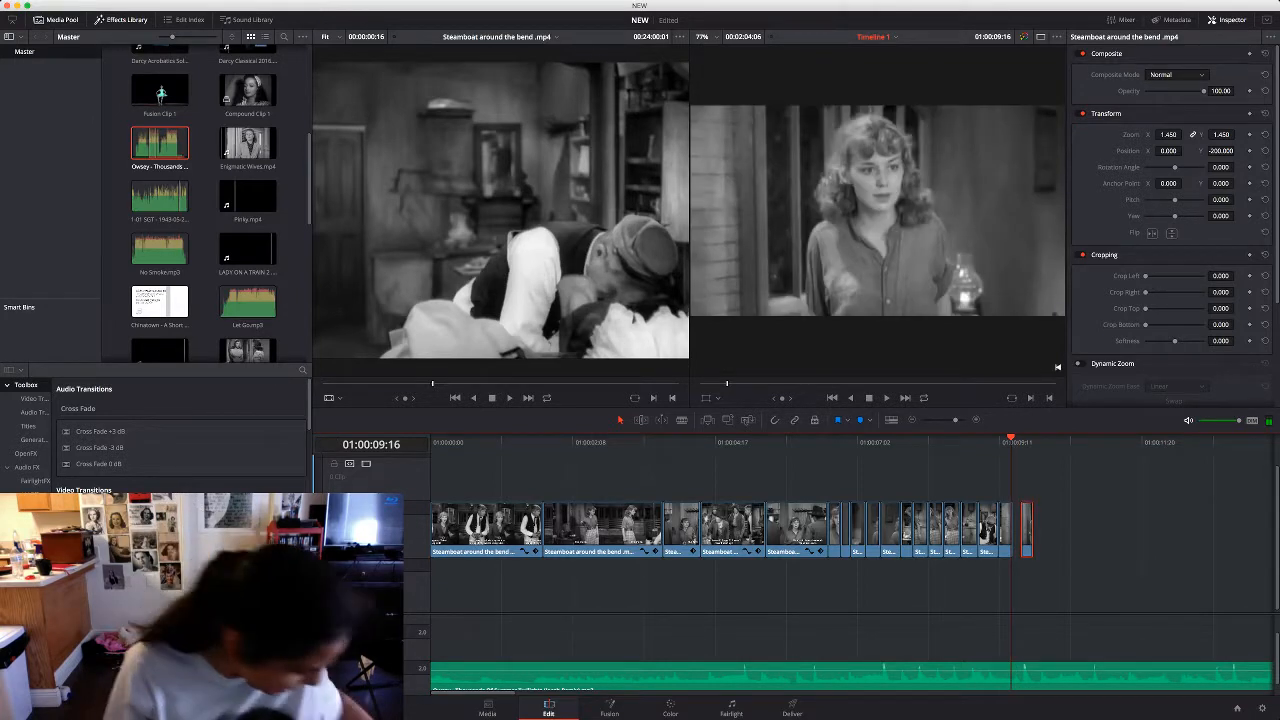
pyautogui.press('super+shift+a')
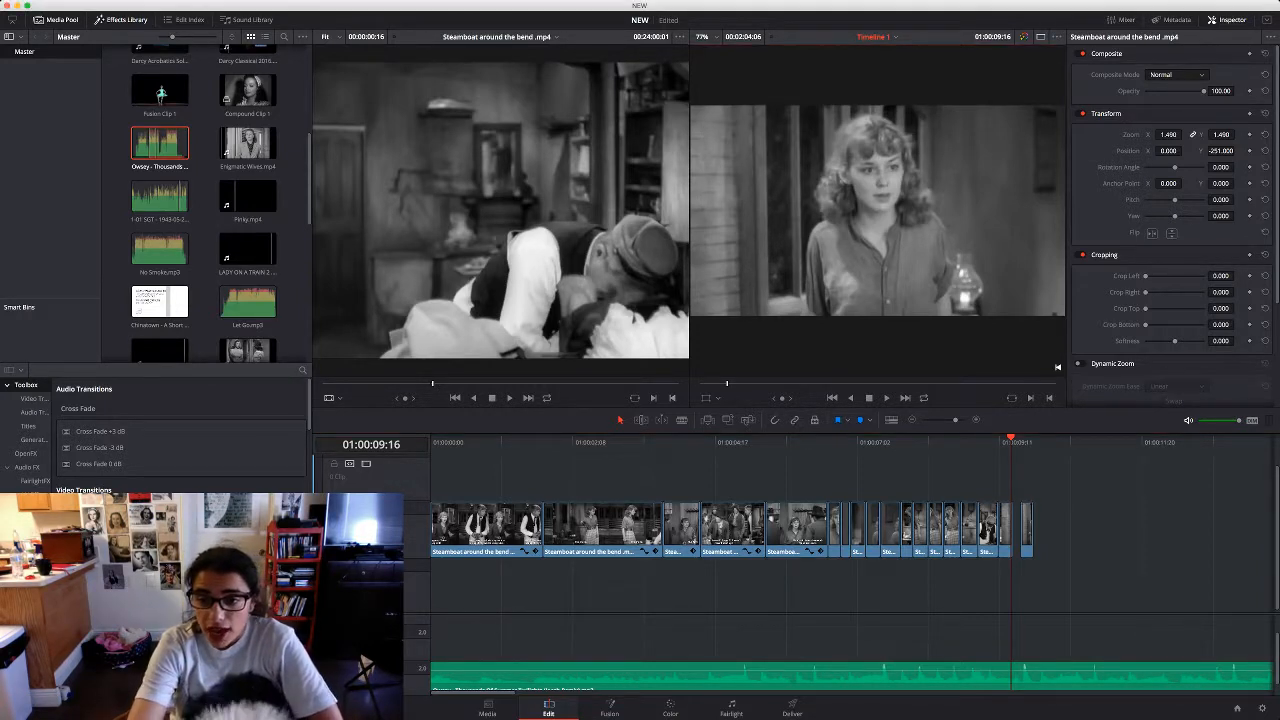
pyautogui.click(1026, 530)
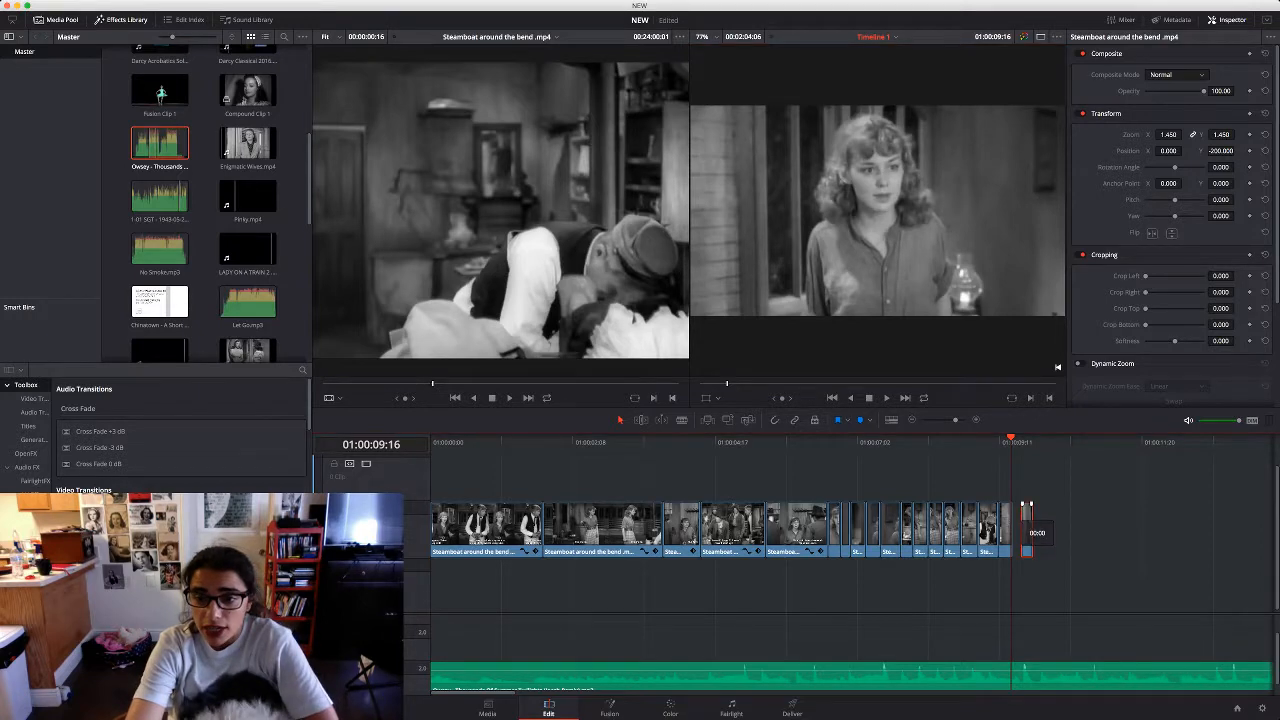
pyautogui.moveTo(1027, 527); pyautogui.dragTo(1018, 527)
# Play back the montage from the middle and from the start to check the cuts against the music
pyautogui.press('space')
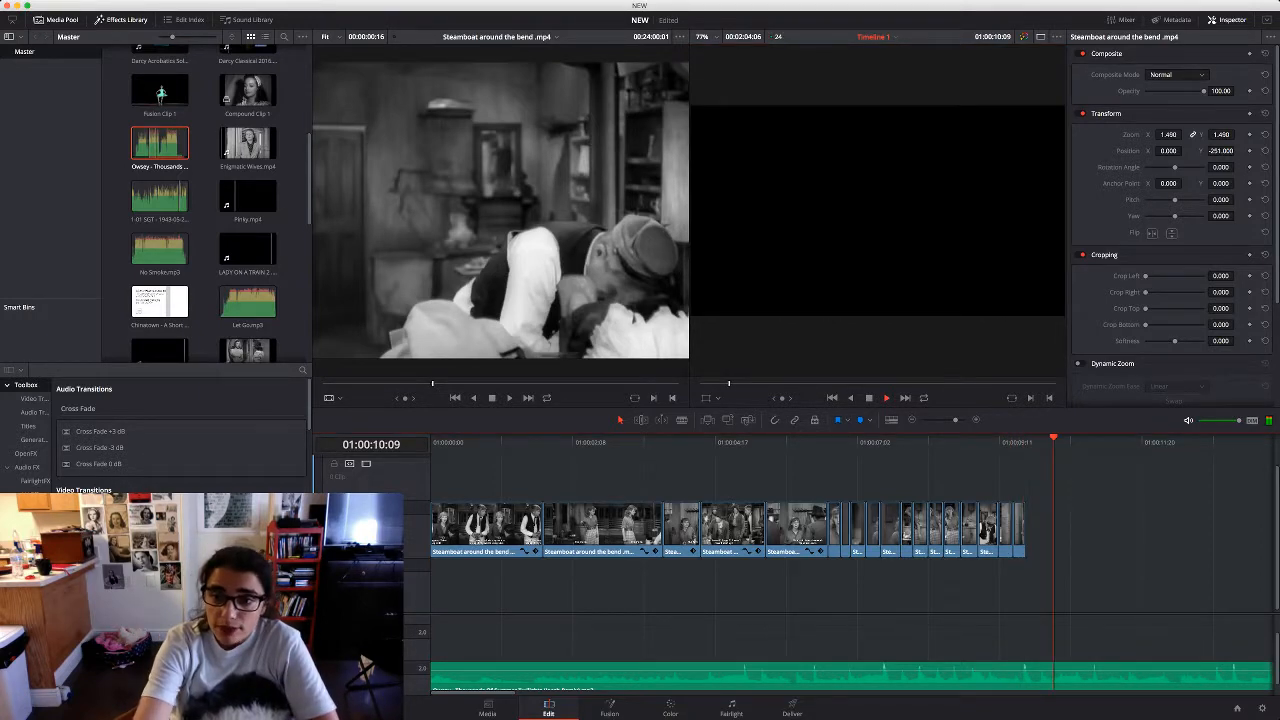
pyautogui.press('space')
pyautogui.moveTo(1058, 439); pyautogui.dragTo(701, 439)
pyautogui.press('space')
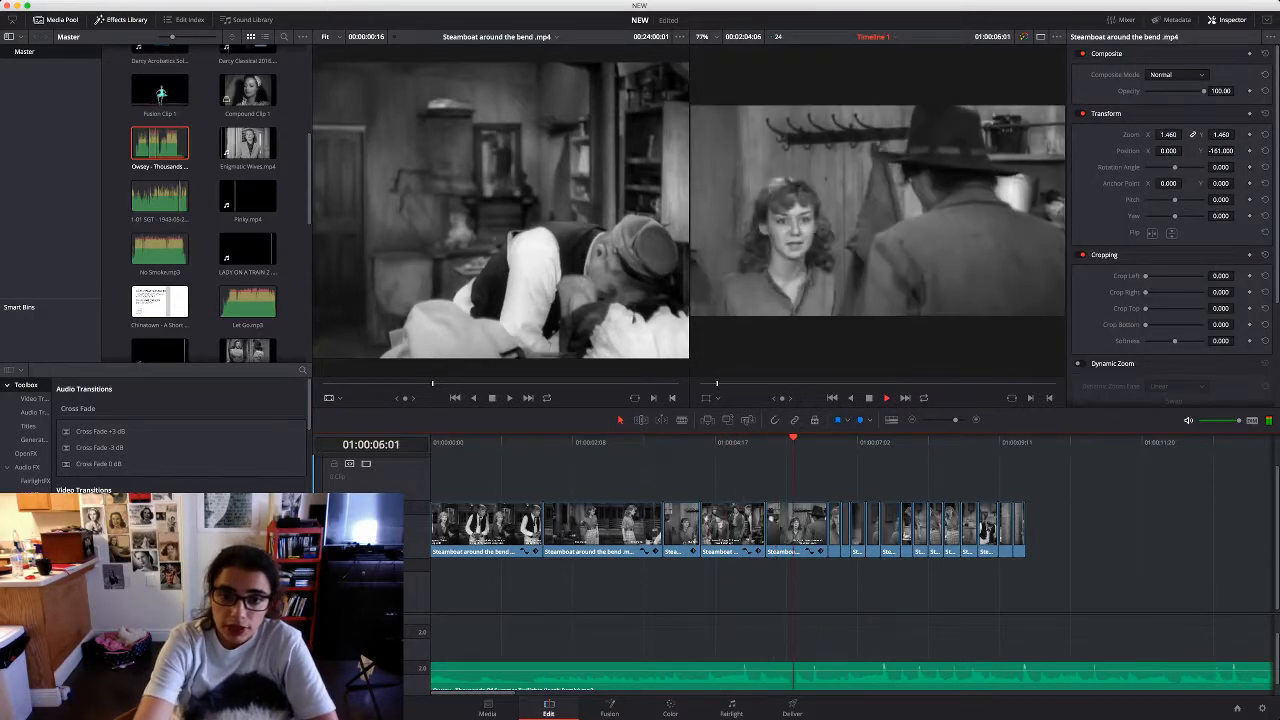
pyautogui.press('space')
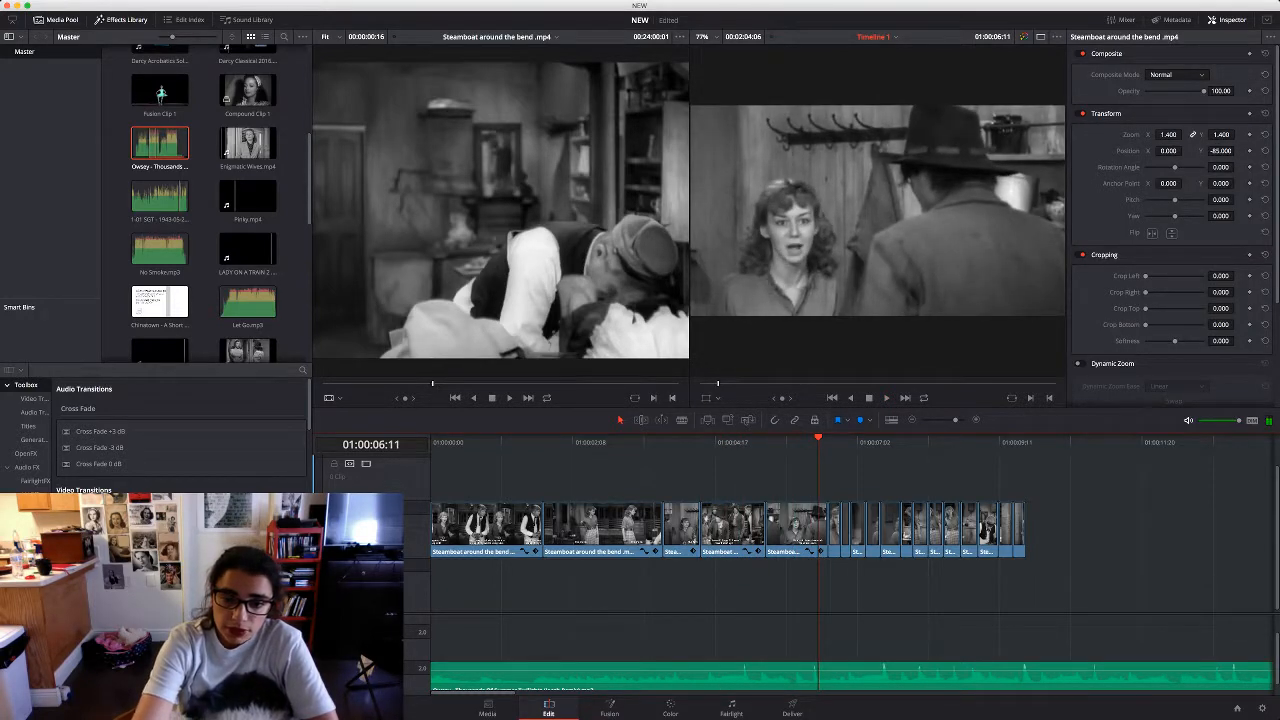
pyautogui.moveTo(818, 439); pyautogui.dragTo(748, 439)
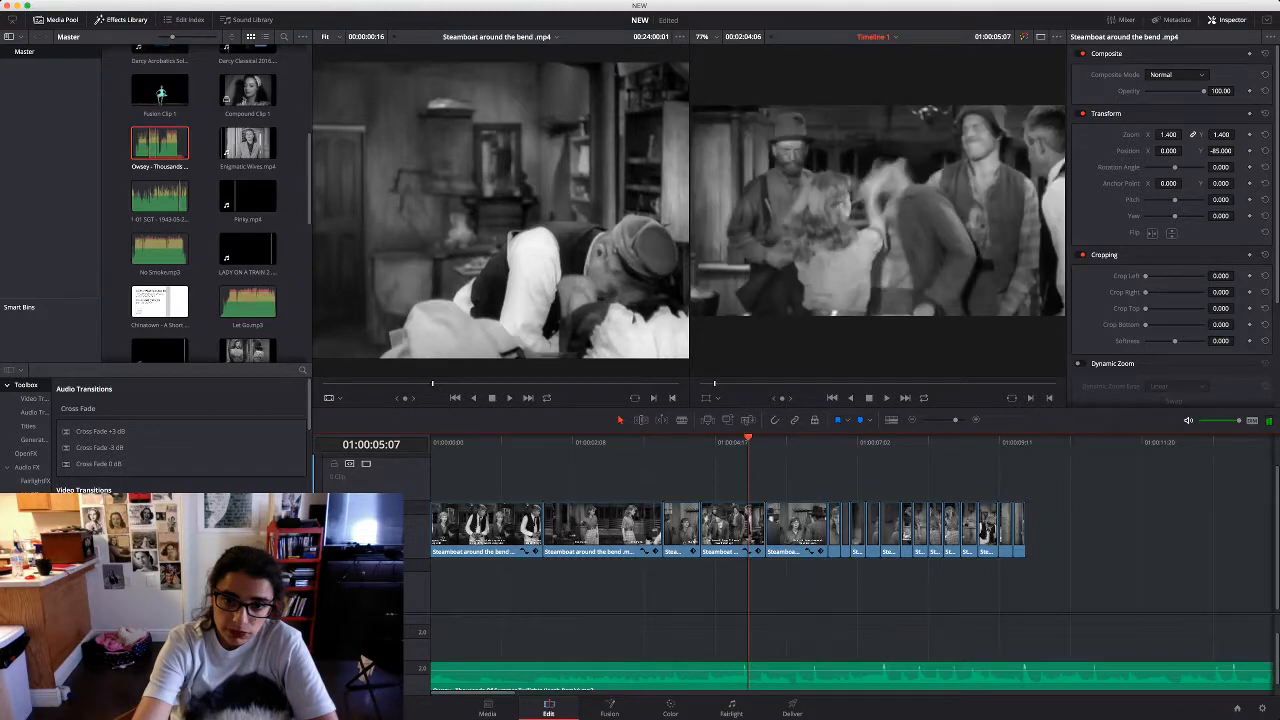
pyautogui.press('Home')
pyautogui.press('space')
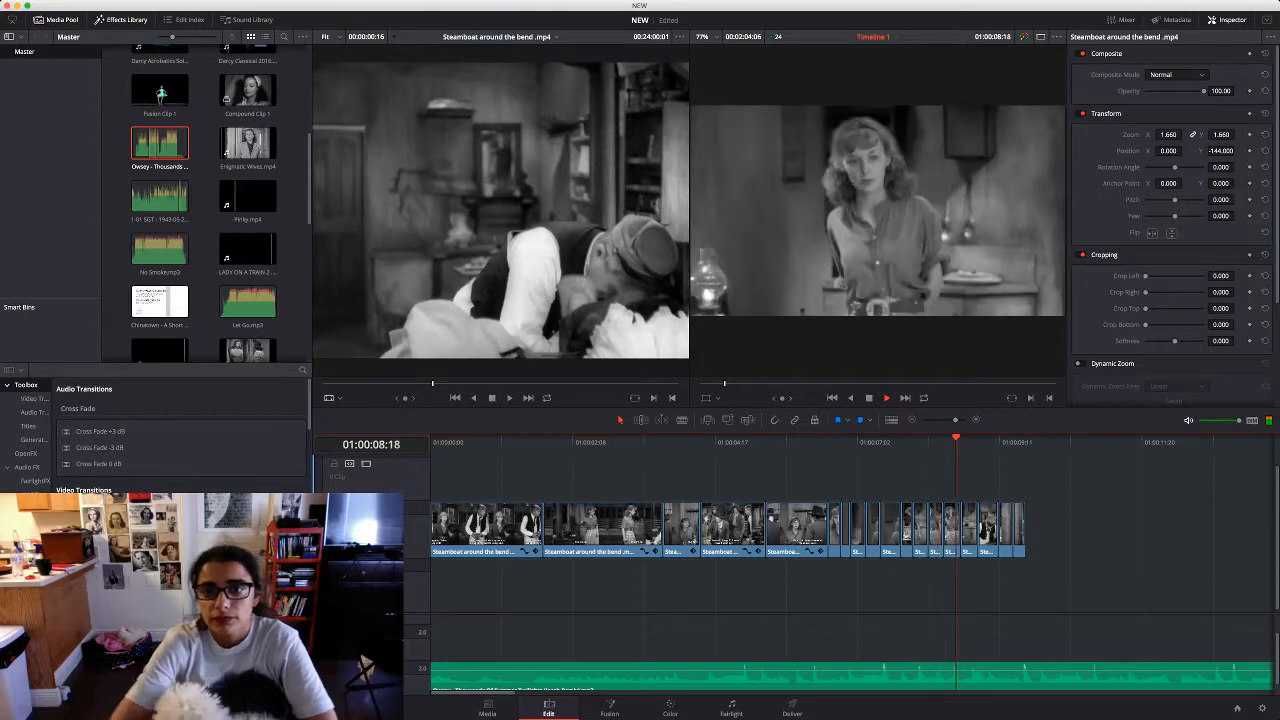
pyautogui.press('space')
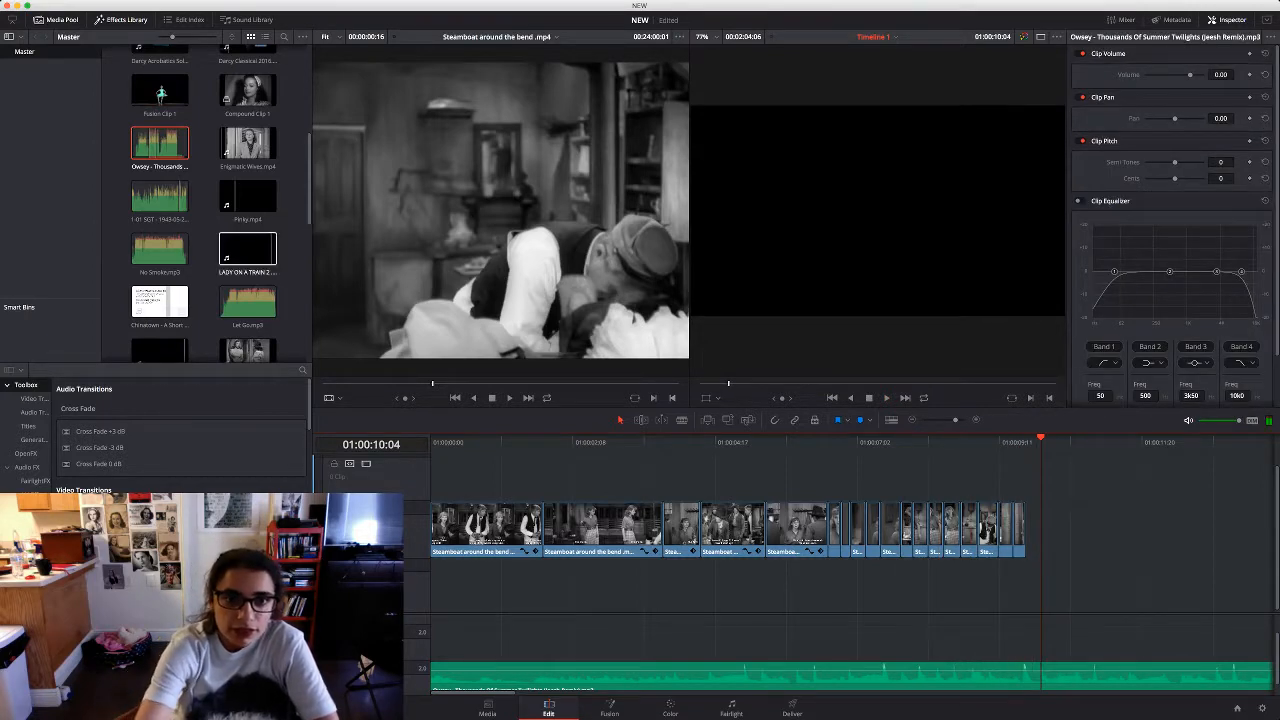
# Mark a 1:11 range of the woman's close-up in the striped hat outfit and place it after the last clip on the timeline
pyautogui.click(485, 240)
pyautogui.press('space')
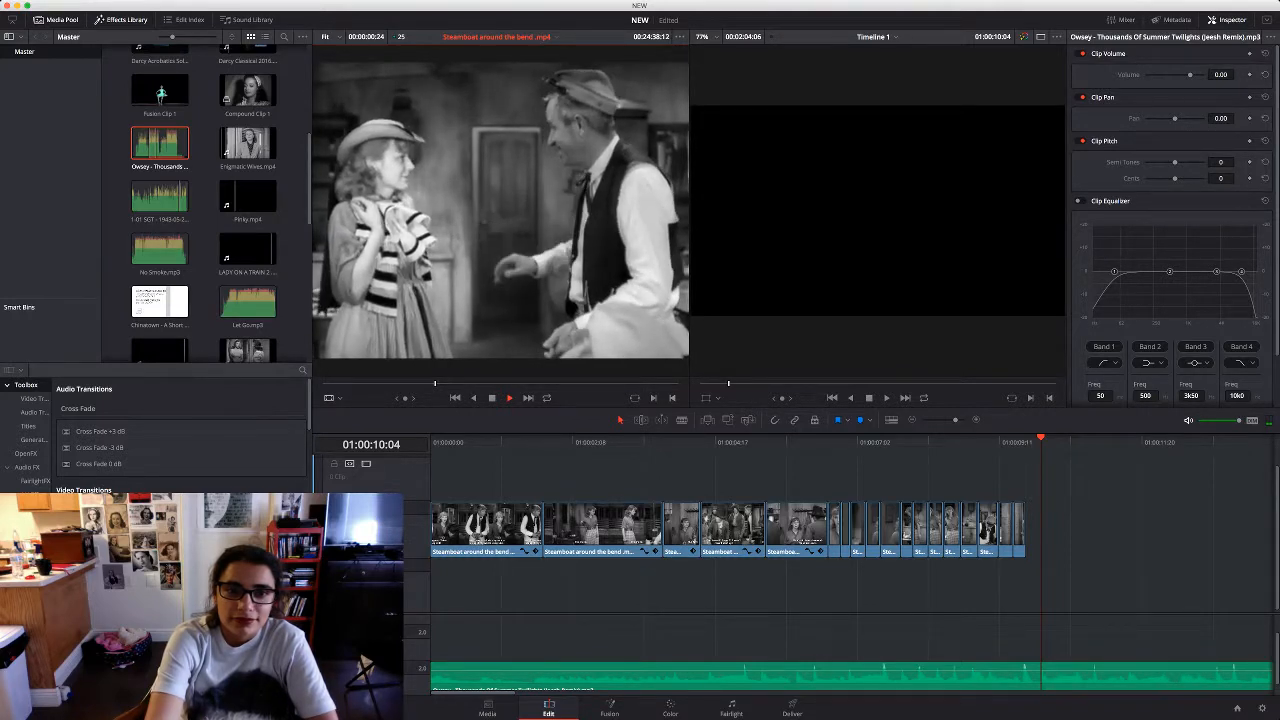
pyautogui.press('i')
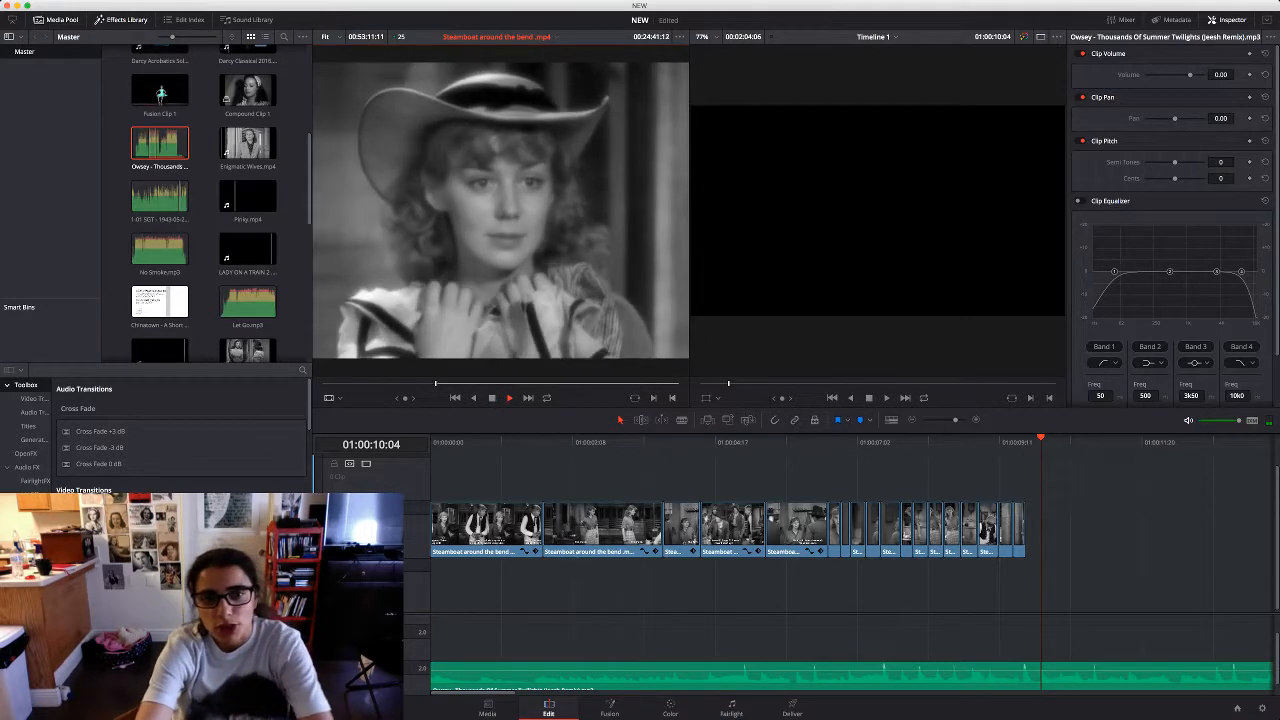
pyautogui.press('o')
pyautogui.press('space')
pyautogui.moveTo(500, 210); pyautogui.dragTo(1040, 528)
# Delete the new close-up's audio, set its zoom to 1.470 and Y position to -61, and trim off most of its latter part
pyautogui.click(1067, 643)
pyautogui.keyDown('alt'); pyautogui.click(1067, 643); pyautogui.keyUp('alt')
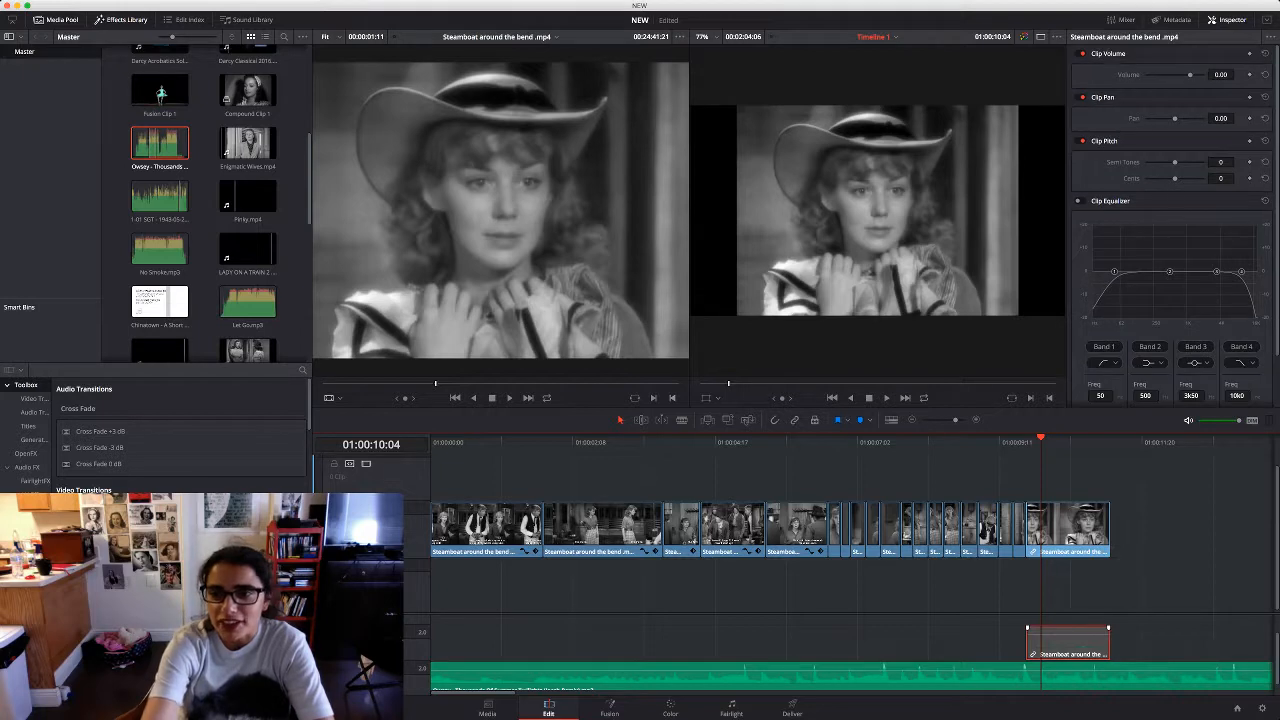
pyautogui.press('BackSpace')
pyautogui.moveTo(1168, 134)
pyautogui.mouseDown()
pyautogui.moveTo(1215, 134)
pyautogui.moveTo(1209, 151)
pyautogui.moveTo(1159, 151)
pyautogui.mouseUp()
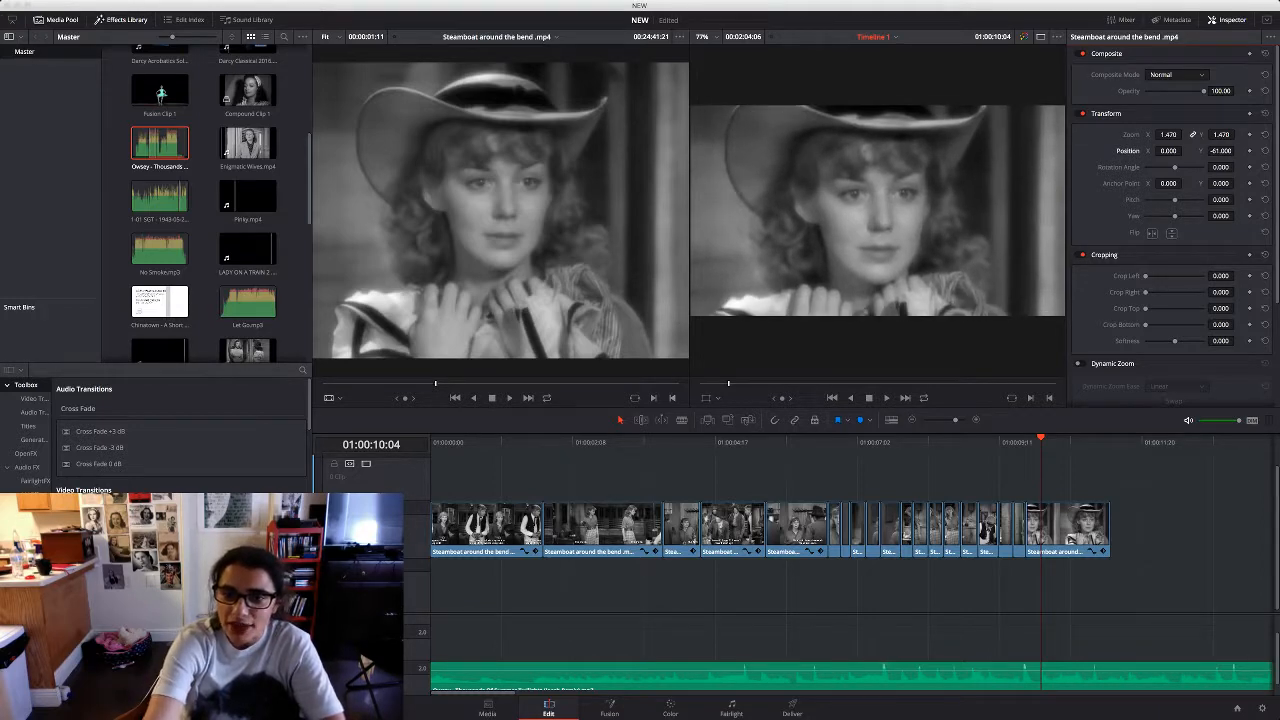
pyautogui.moveTo(1107, 520); pyautogui.dragTo(1046, 505)
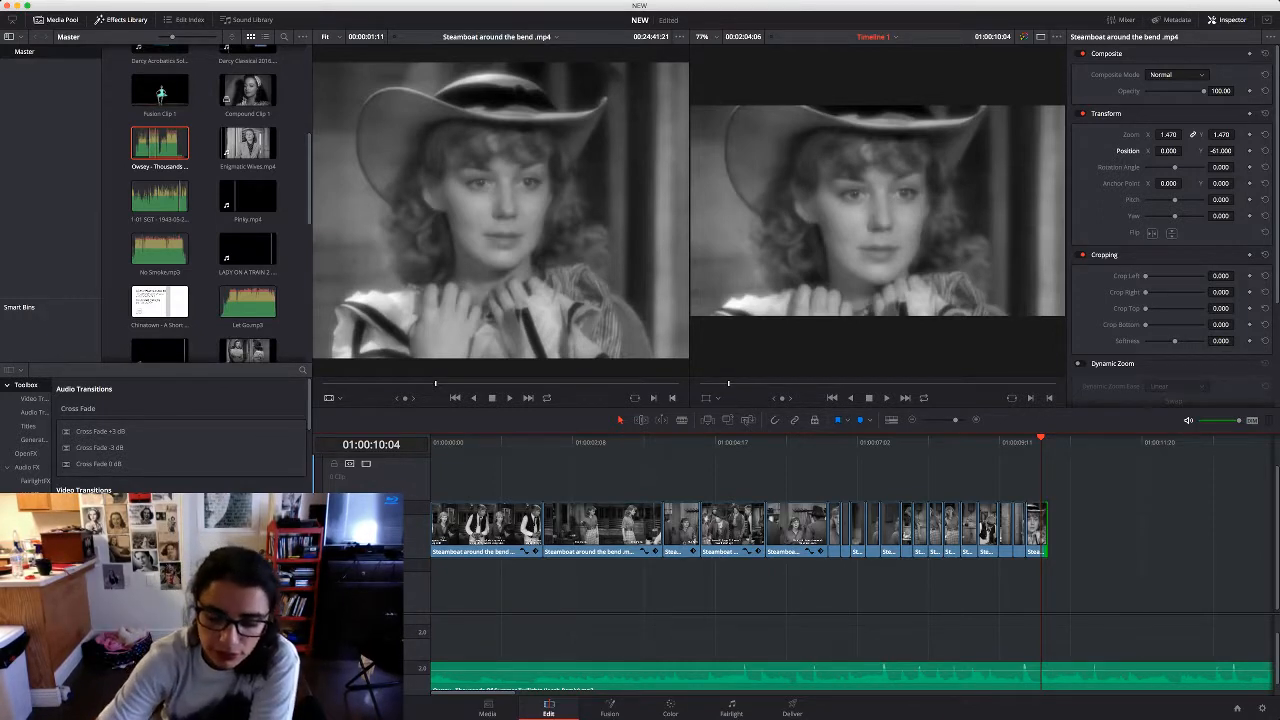
# Mark the next 1:00 range of the close-up as the woman looks down and place it at the end of the timeline
pyautogui.click(500, 230)
pyautogui.press('space')
pyautogui.press('i')
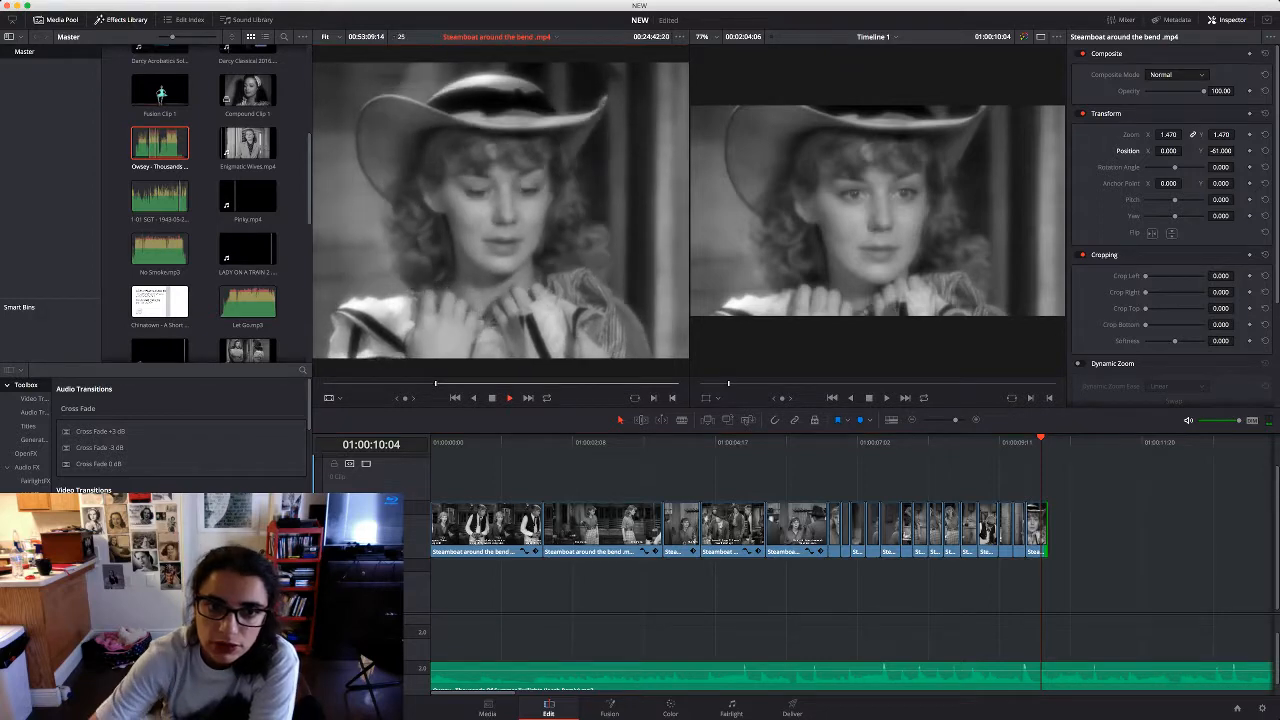
pyautogui.press('space')
pyautogui.press('o')
pyautogui.press('F10')
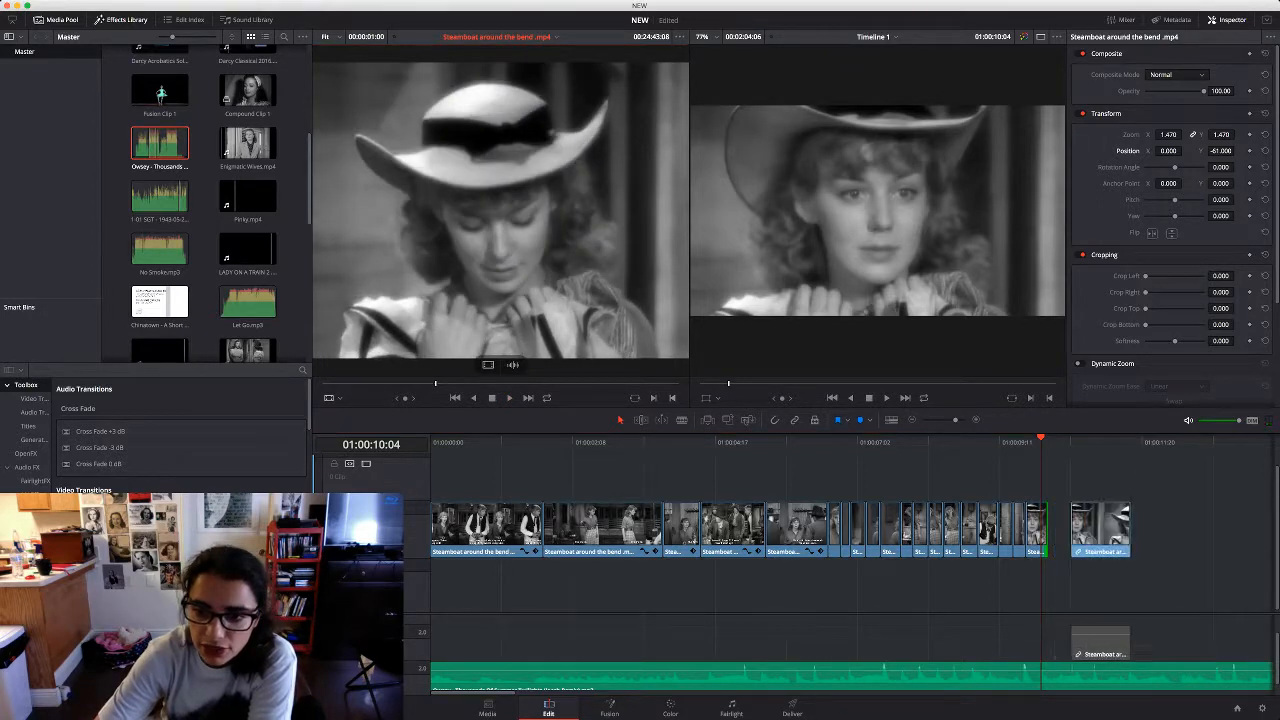
# Strip the 1:00 shot's audio, butt and trim it after the previous clip, and set its zoom to 1.330 and Y position to -92
pyautogui.keyDown('alt'); pyautogui.click(1073, 643); pyautogui.keyUp('alt')
pyautogui.press('BackSpace')
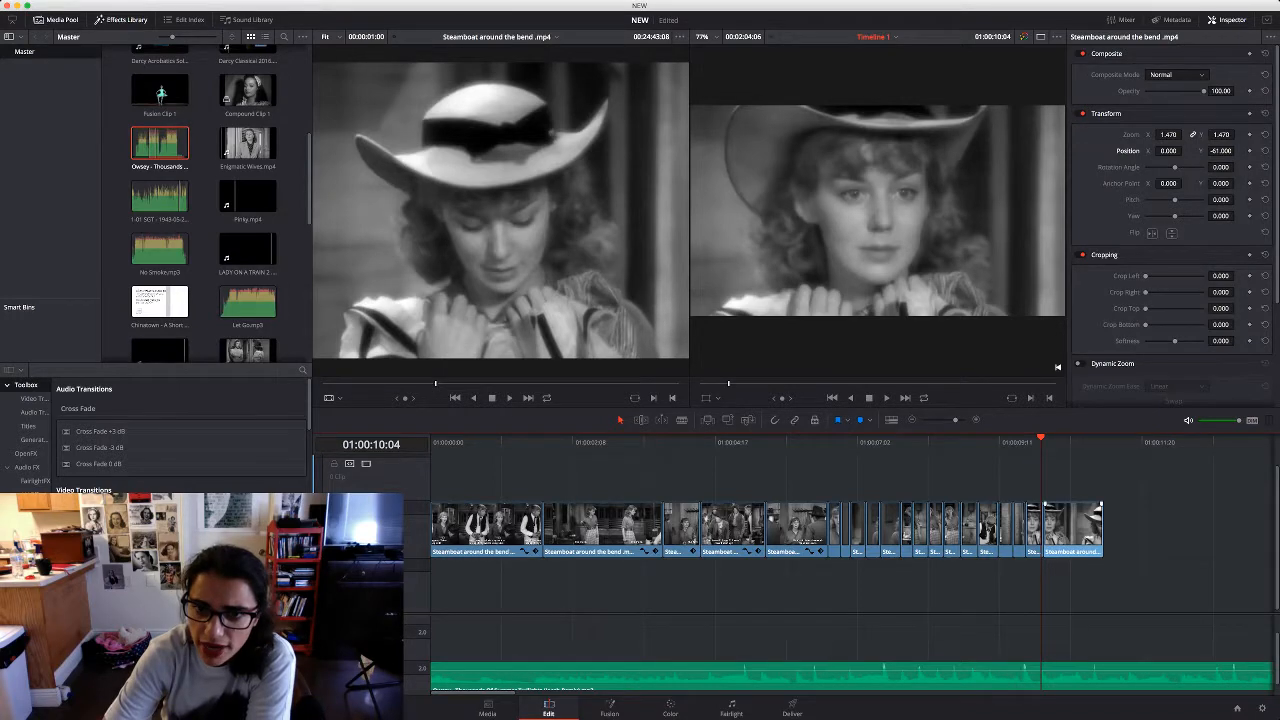
pyautogui.moveTo(1102, 530); pyautogui.dragTo(1062, 530)
pyautogui.click(1056, 442)
pyautogui.click(1052, 530)
pyautogui.moveTo(1168, 134); pyautogui.dragTo(1237, 151)
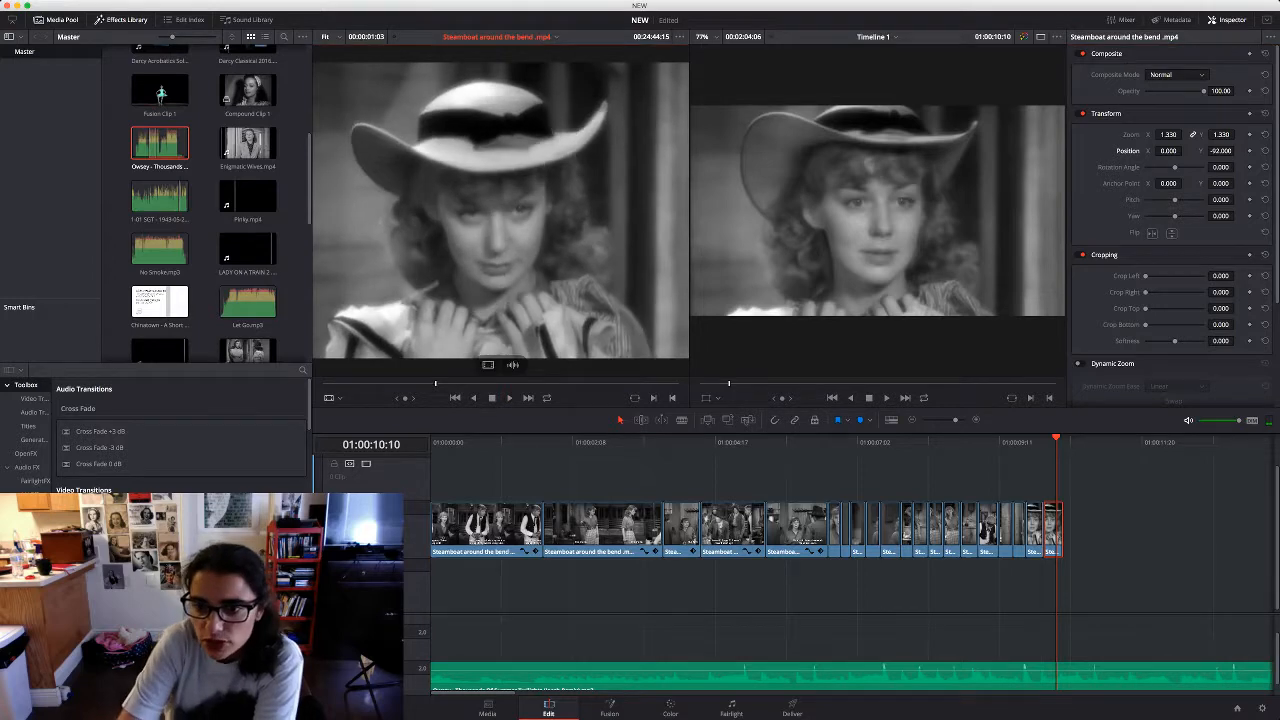
# Place the 1:03 source range of the woman looking up after the last clip and delete its audio
pyautogui.moveTo(488, 365); pyautogui.dragTo(1065, 540)
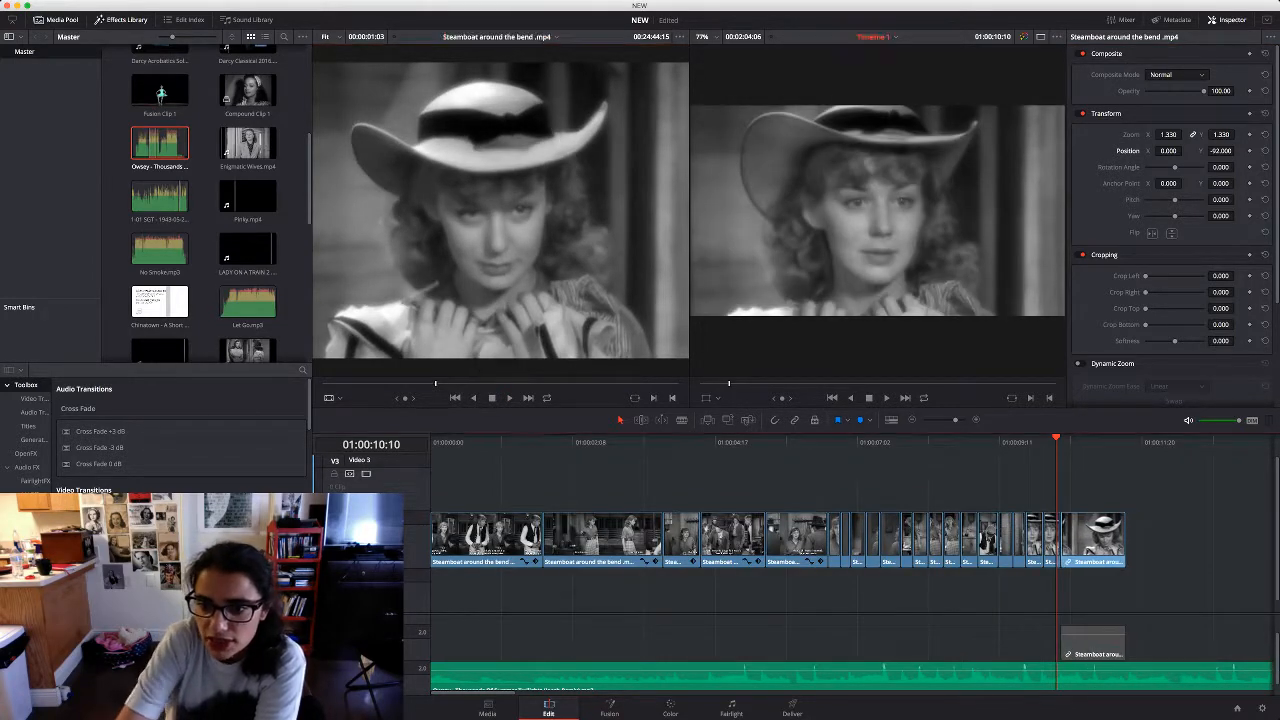
pyautogui.press('Delete')
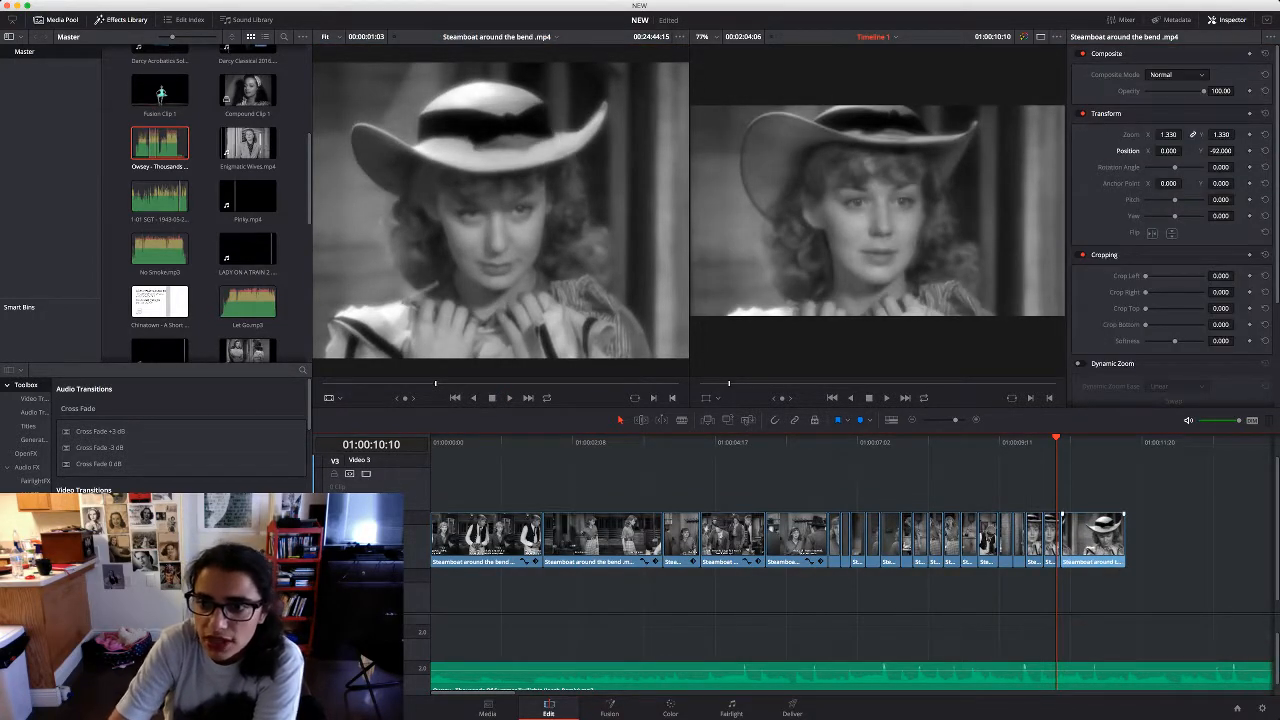
# Set the 1:03 shot's zoom to 1.390 and trim off most of its latter part
pyautogui.click(1066, 442)
pyautogui.click(1087, 540)
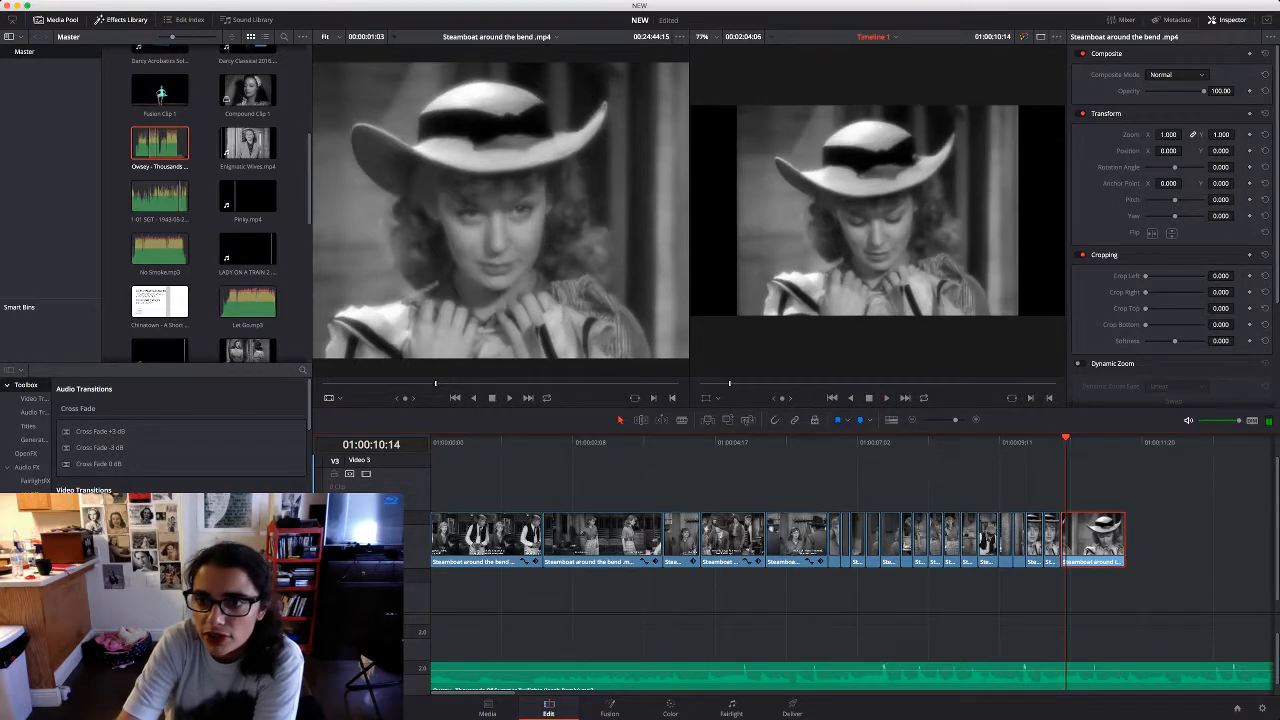
pyautogui.moveTo(1168, 134); pyautogui.dragTo(1186, 134)
pyautogui.moveTo(1124, 540); pyautogui.dragTo(1076, 540)
# Play the montage from the start through the three new close-ups to review their timing
pyautogui.press('Home')
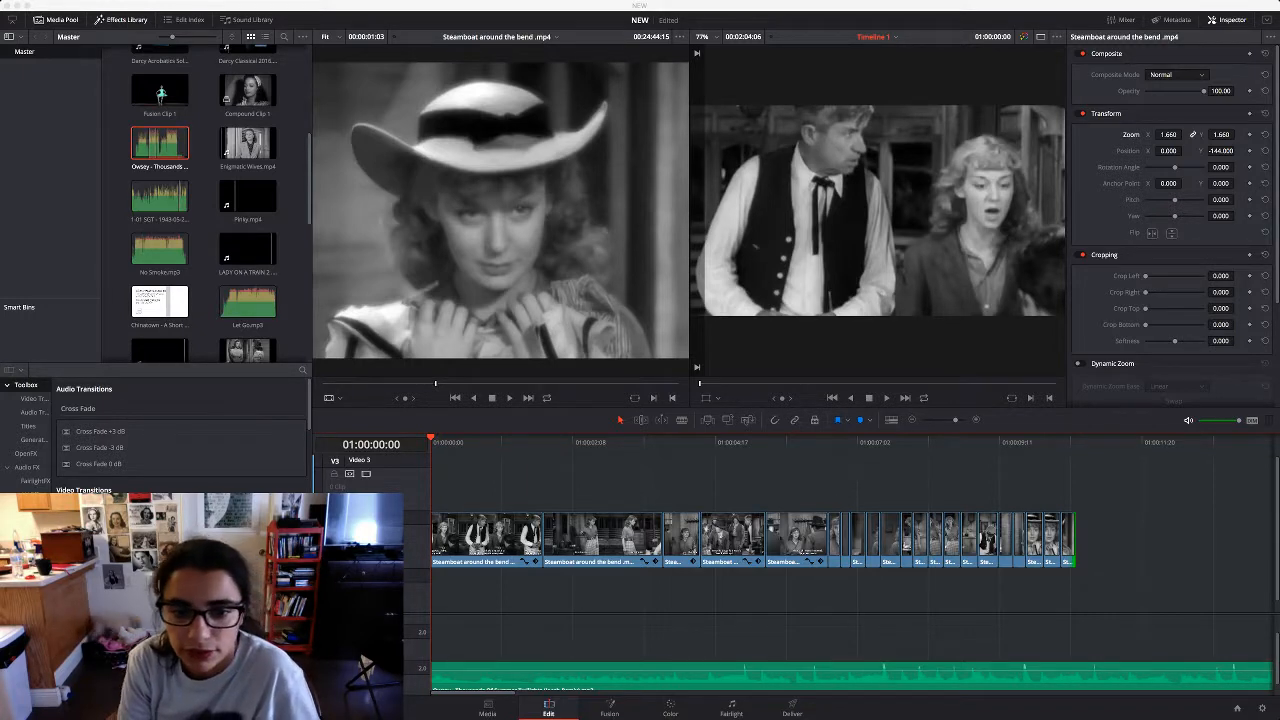
pyautogui.press('space')
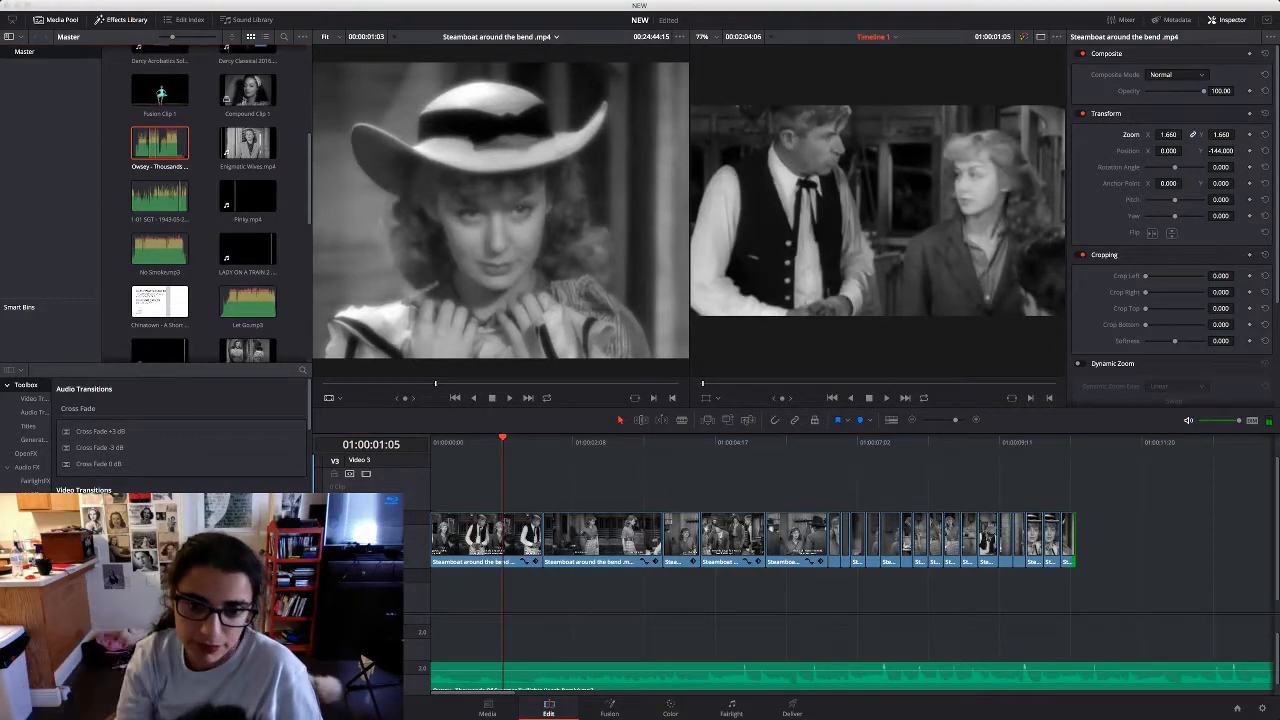
pyautogui.press('space')
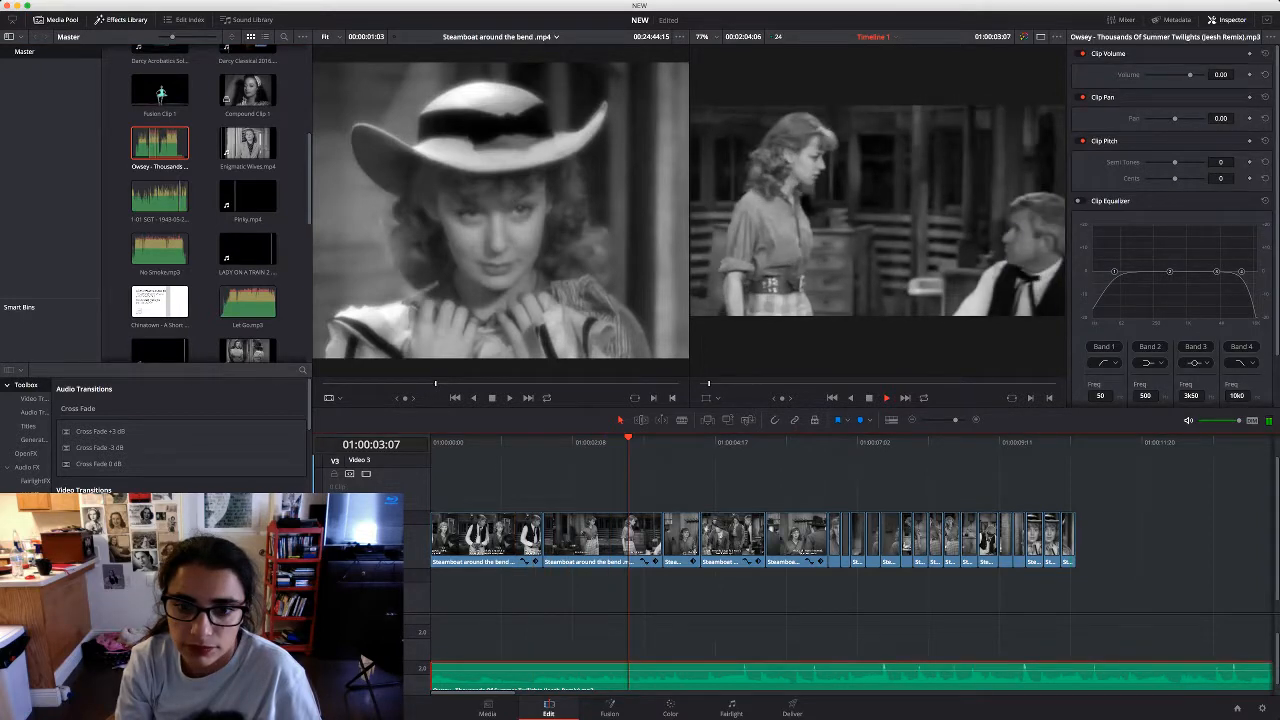
pyautogui.press('super+shift+a')
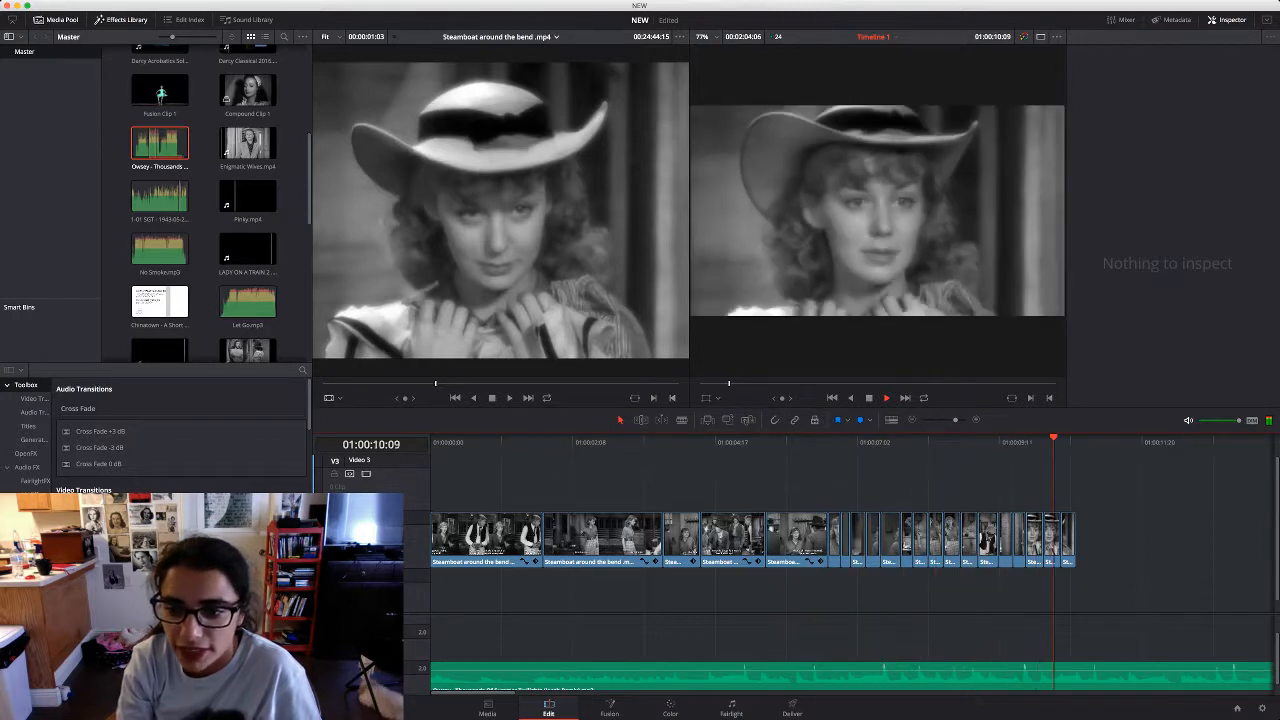
pyautogui.press('space')
pyautogui.click(1058, 514)
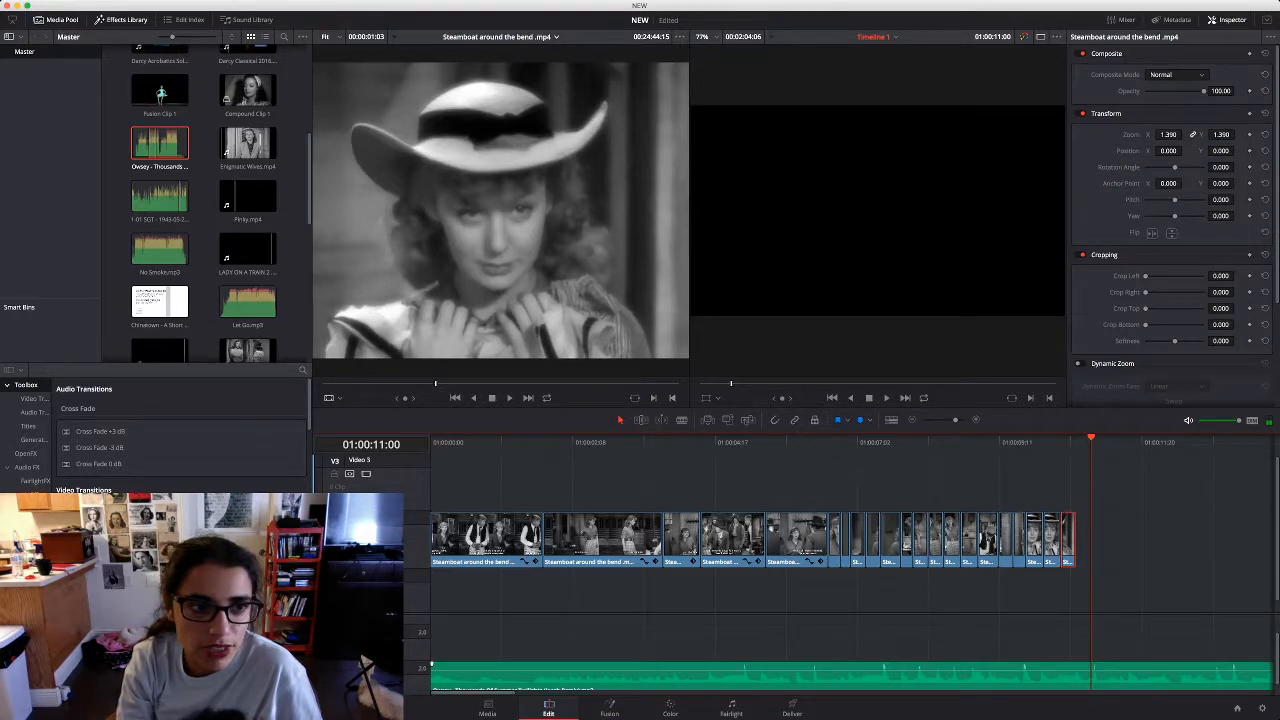
# Look through the media pool clips and preview Enigmatic Wives.mp4 in the source viewer
pyautogui.scroll(-2, 205, 205)
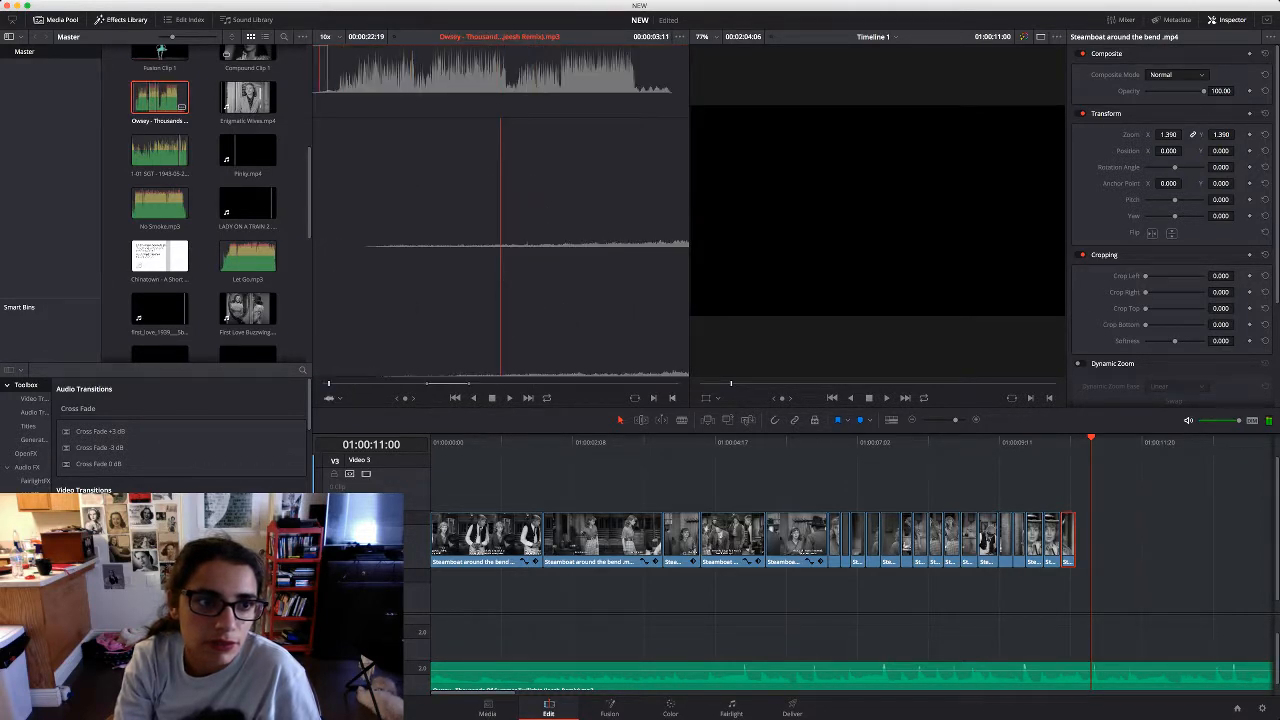
pyautogui.click(435, 384)
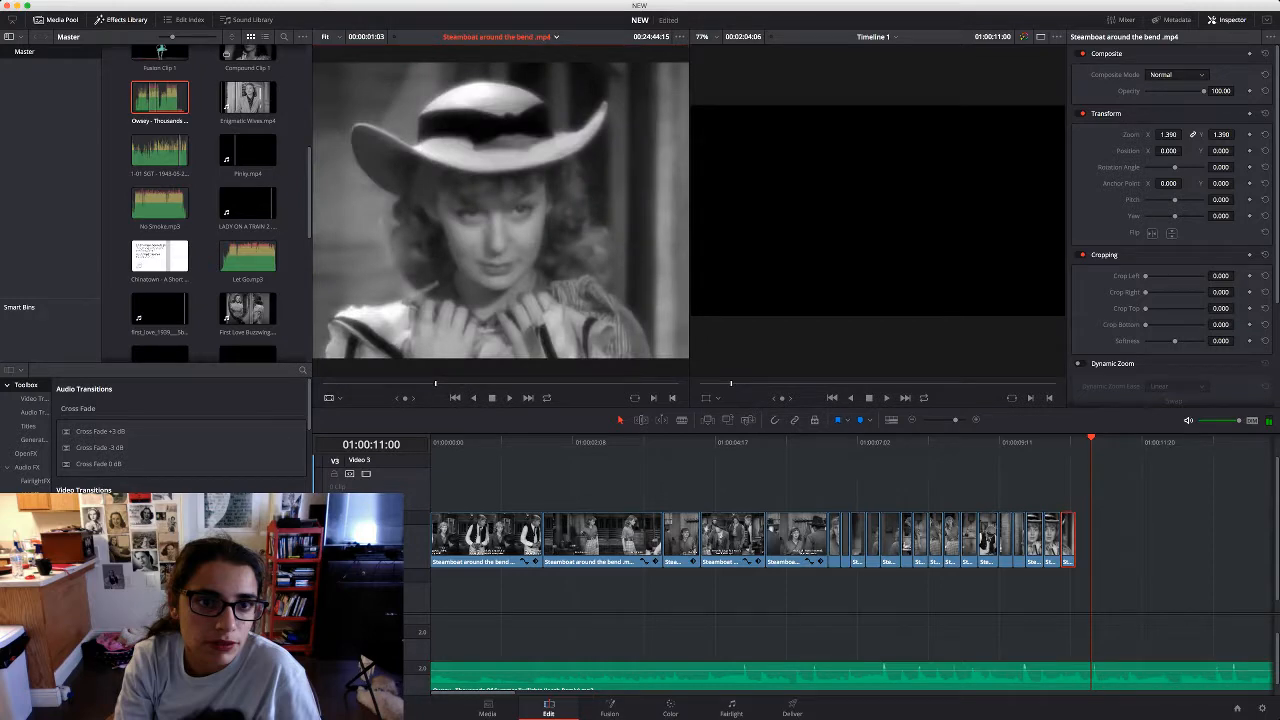
pyautogui.moveTo(181, 106)
pyautogui.press('space')
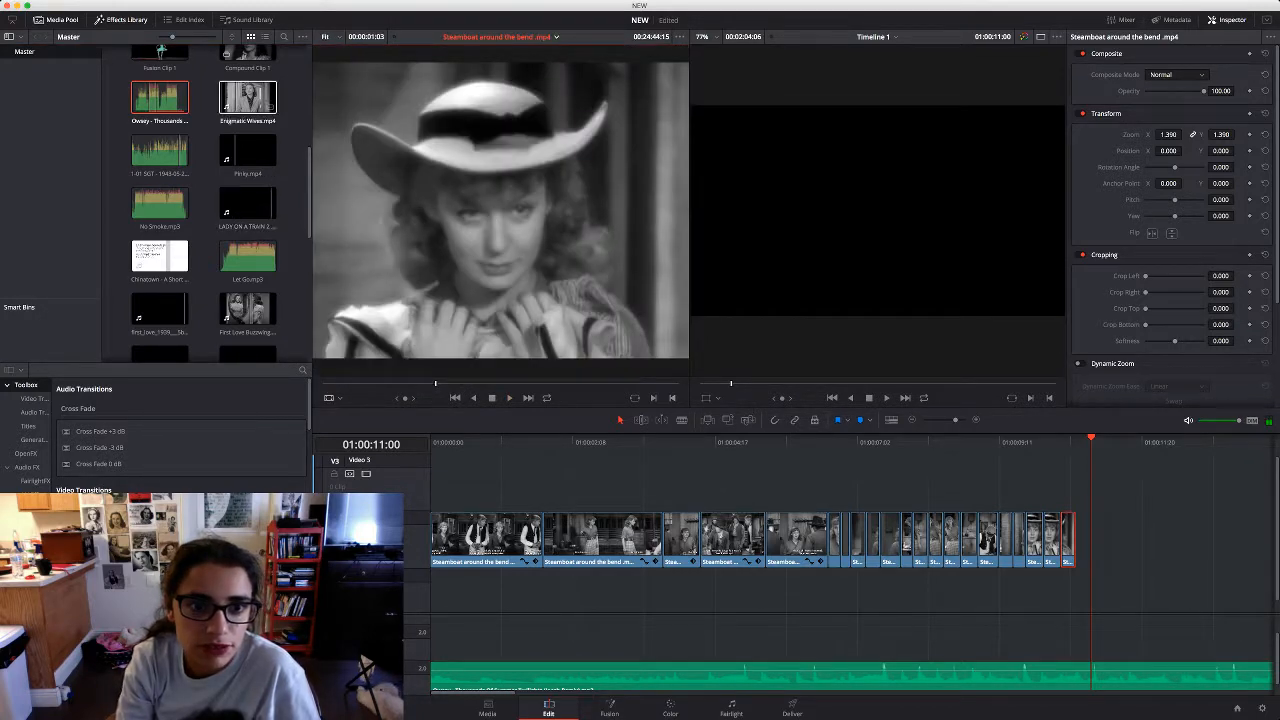
pyautogui.click(248, 98)
pyautogui.moveTo(247, 100)
pyautogui.press('space')
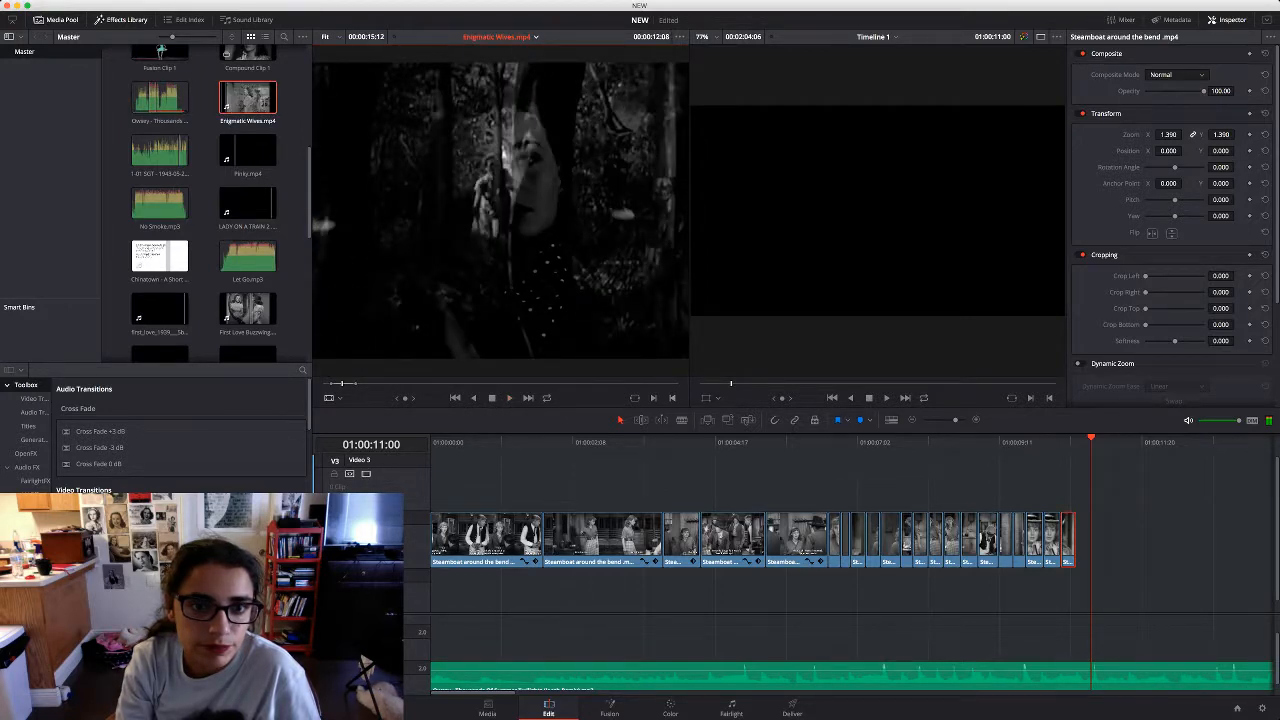
pyautogui.press('space')
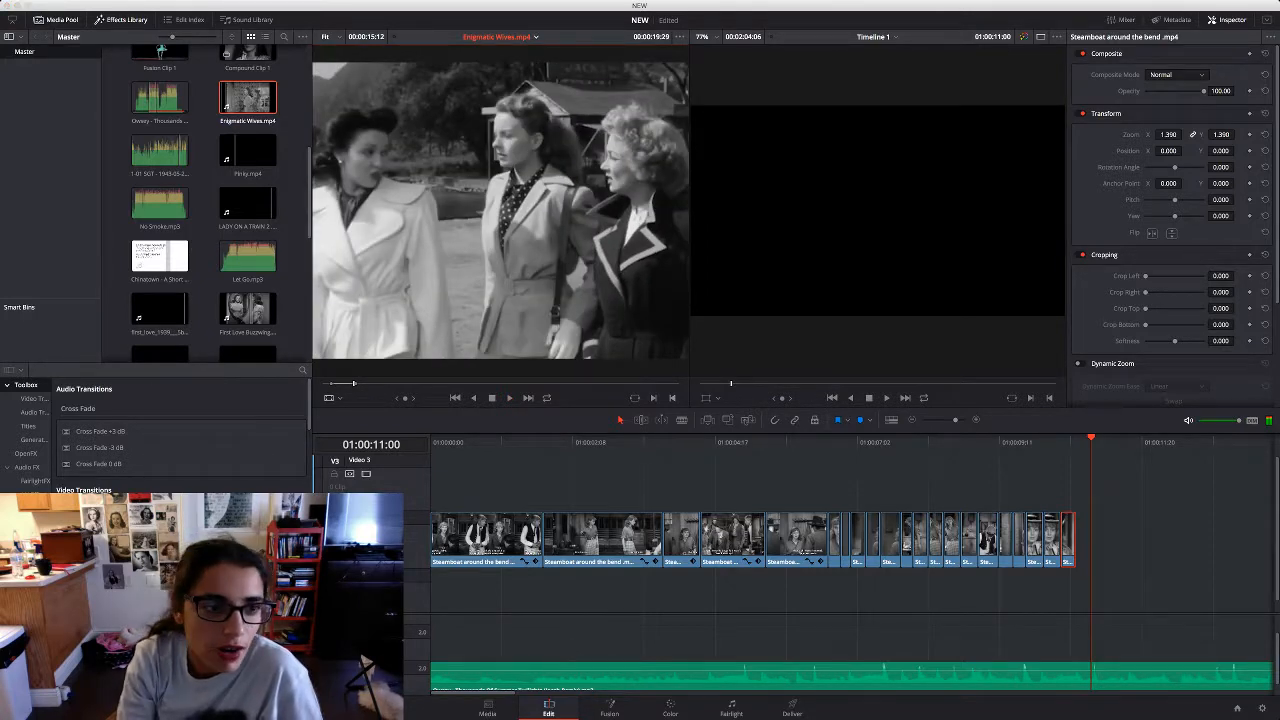
# Load Steamboat around the bend.mp4 in the source viewer and mark a 1:03 range on the close-up of the woman in the hat
pyautogui.scroll(-5, 204, 200)
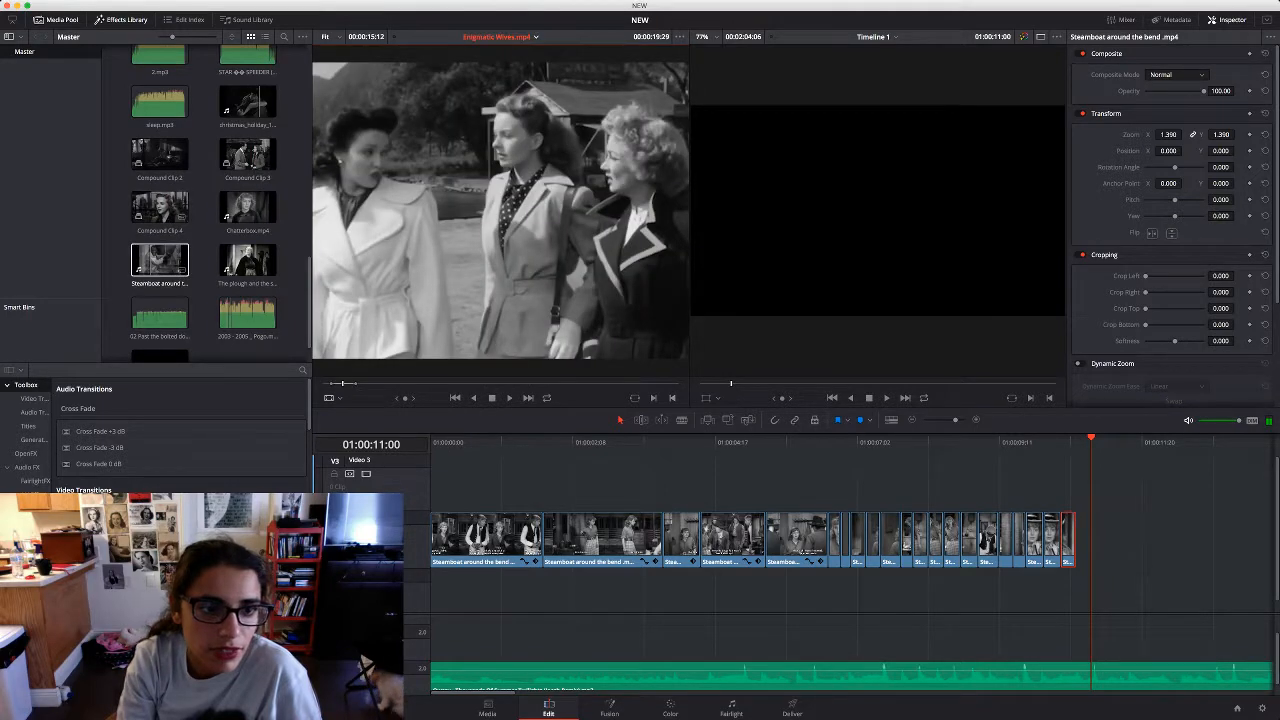
pyautogui.click(160, 260)
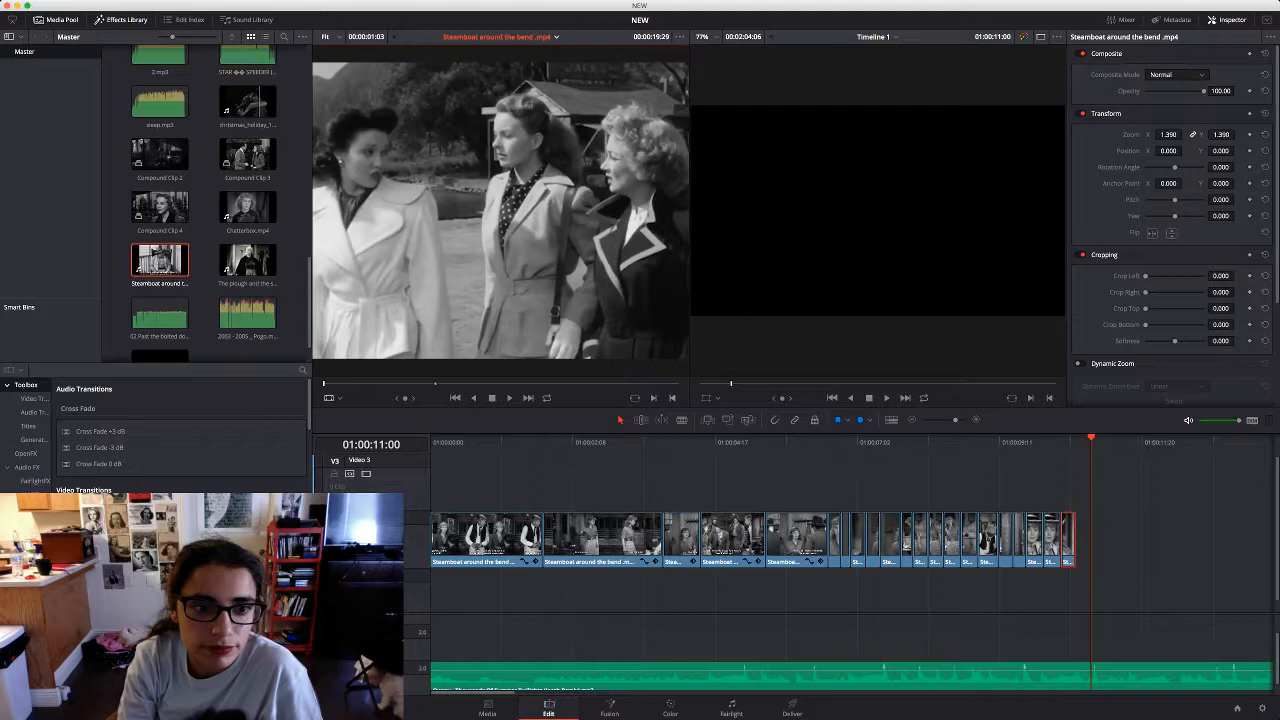
pyautogui.press('space')
pyautogui.press('i')
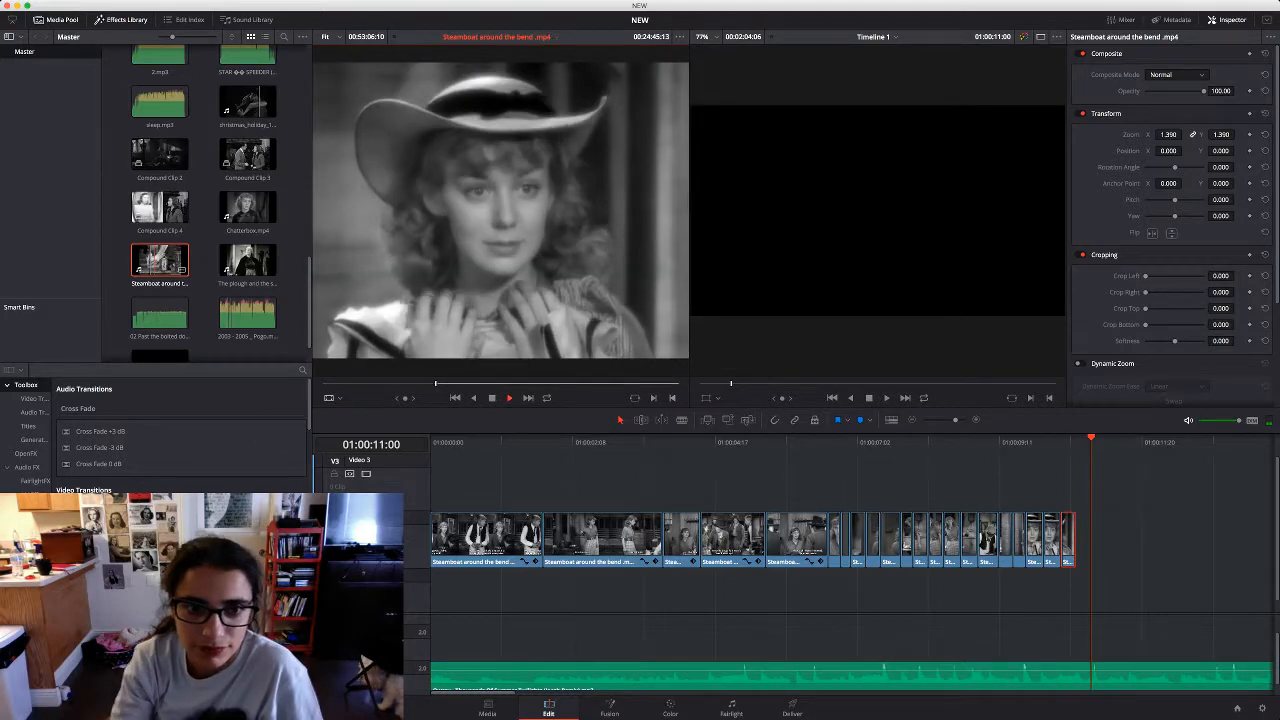
pyautogui.press('o')
pyautogui.press('space')
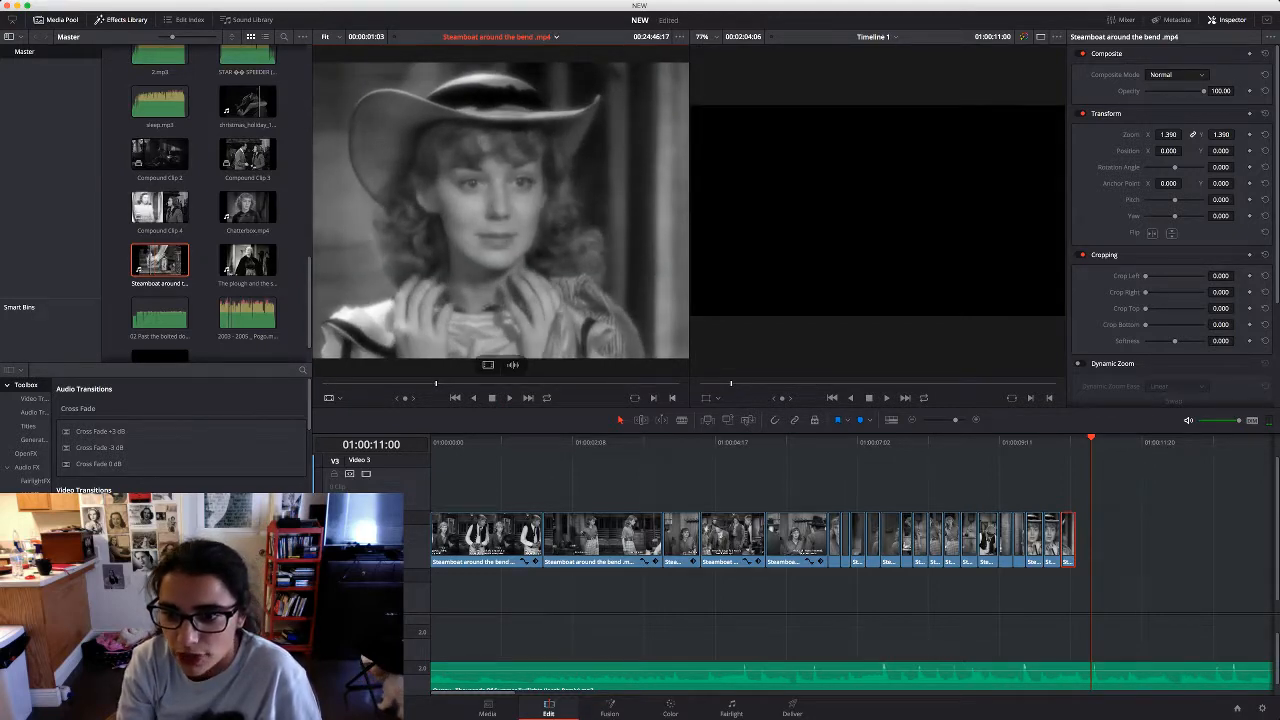
# Place the hat close-up after the last clip without its audio and crop it in with zoom 1.410 and vertical position -77
pyautogui.moveTo(500, 210); pyautogui.dragTo(1085, 540)
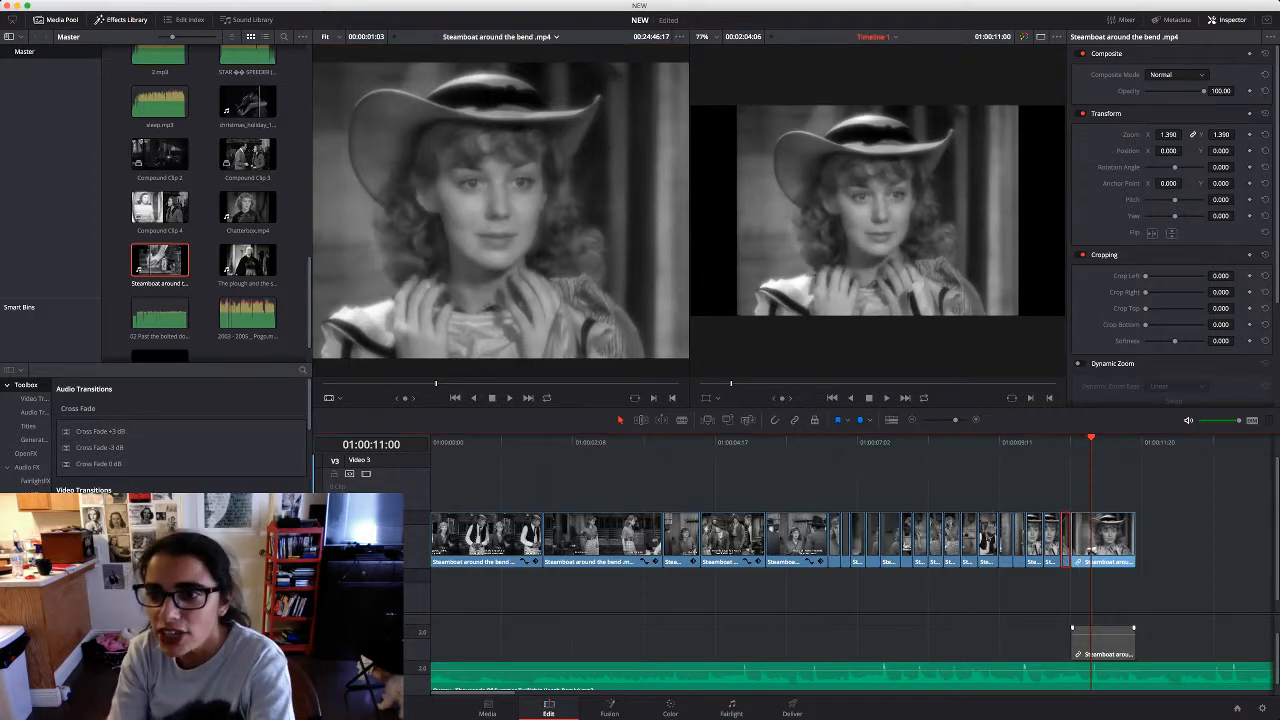
pyautogui.click(1103, 642)
pyautogui.press('Delete')
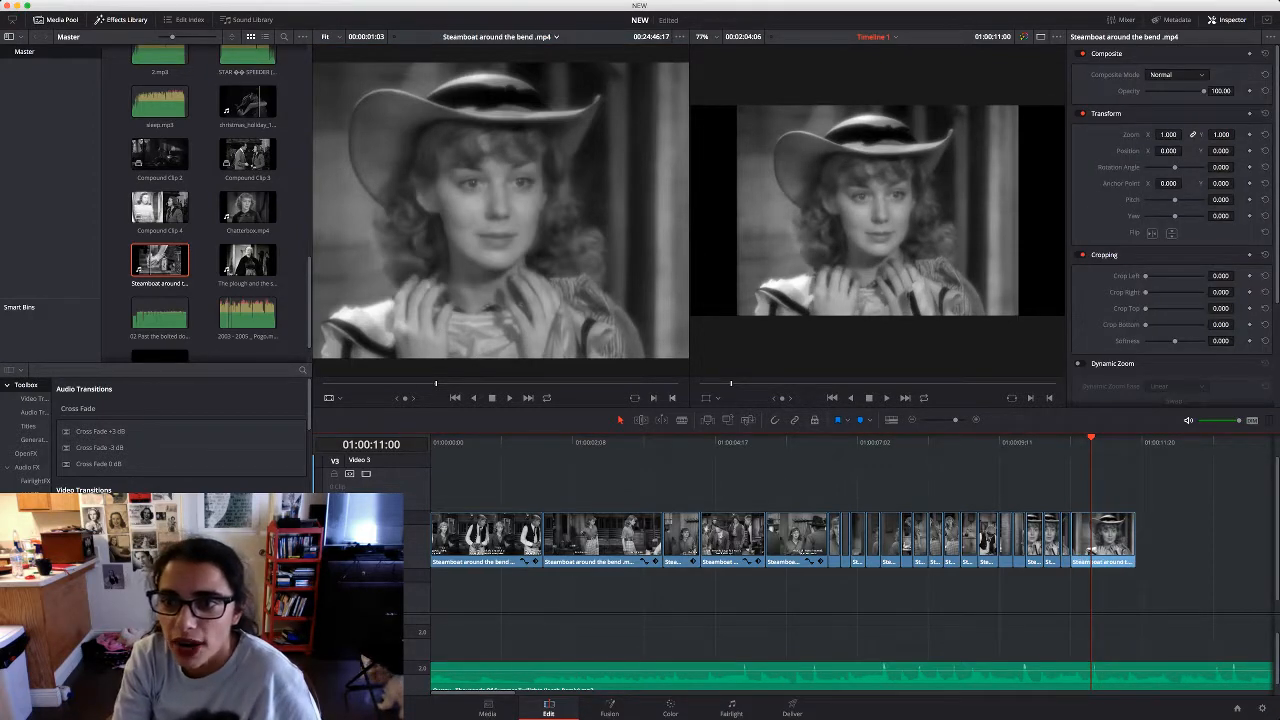
pyautogui.moveTo(1168, 134)
pyautogui.mouseDown()
pyautogui.moveTo(1185, 134)
pyautogui.moveTo(1187, 151)
pyautogui.mouseUp()
# Place the next 0:19 source range of the woman in the hat after the last clip, without audio, and trim its end
pyautogui.click(500, 250)
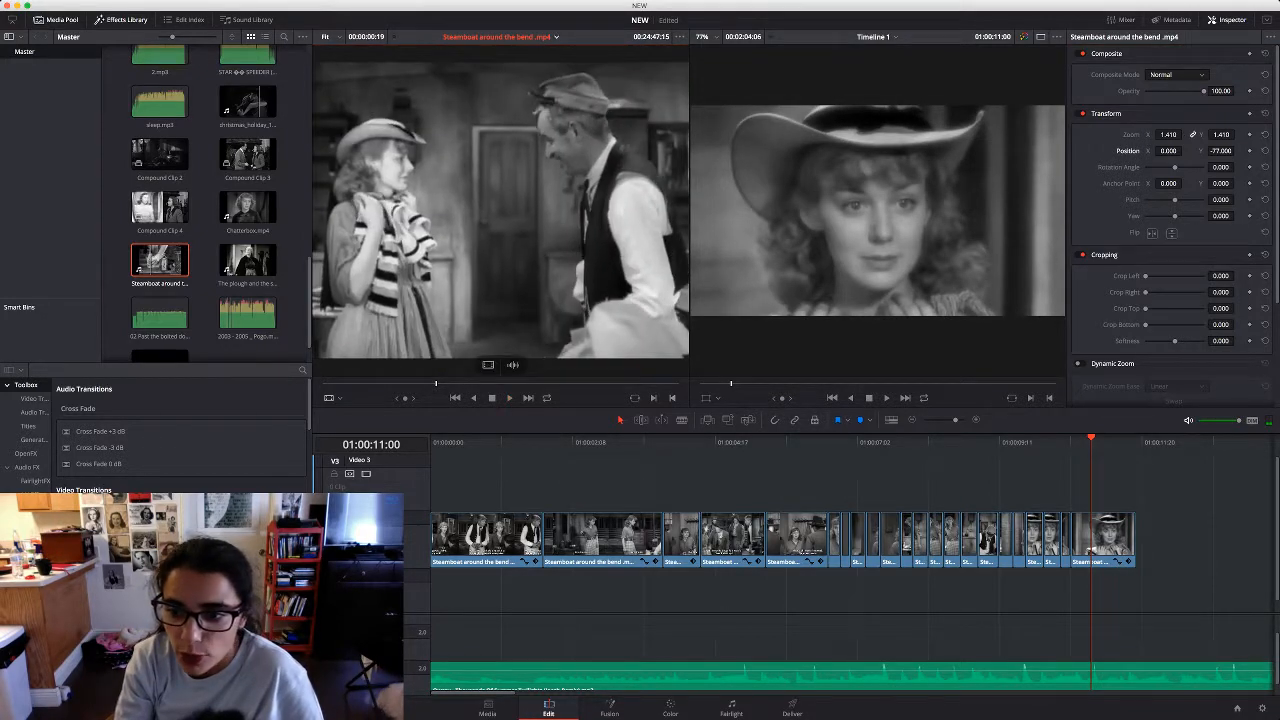
pyautogui.moveTo(488, 364); pyautogui.dragTo(1156, 645)
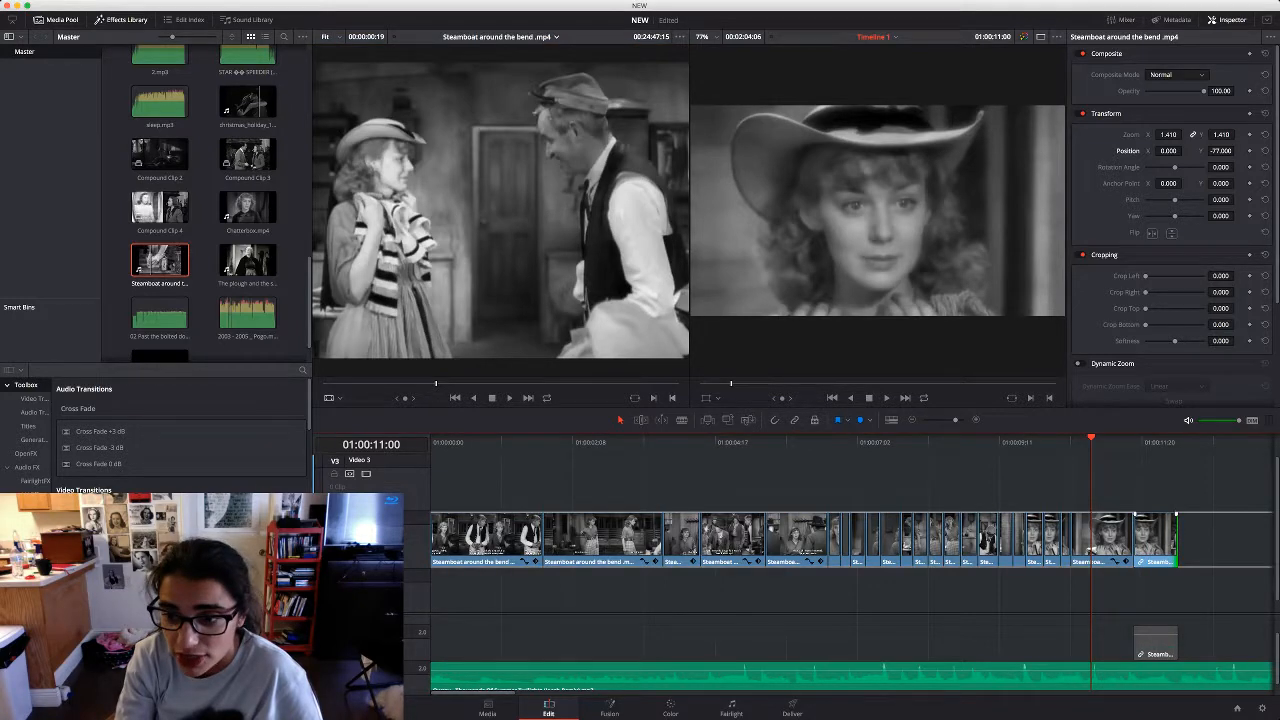
pyautogui.moveTo(1177, 540); pyautogui.dragTo(1165, 540)
pyautogui.moveTo(1150, 540)
pyautogui.mouseDown()
pyautogui.moveTo(1165, 540)
pyautogui.moveTo(1136, 545)
pyautogui.moveTo(1163, 530)
pyautogui.mouseUp()
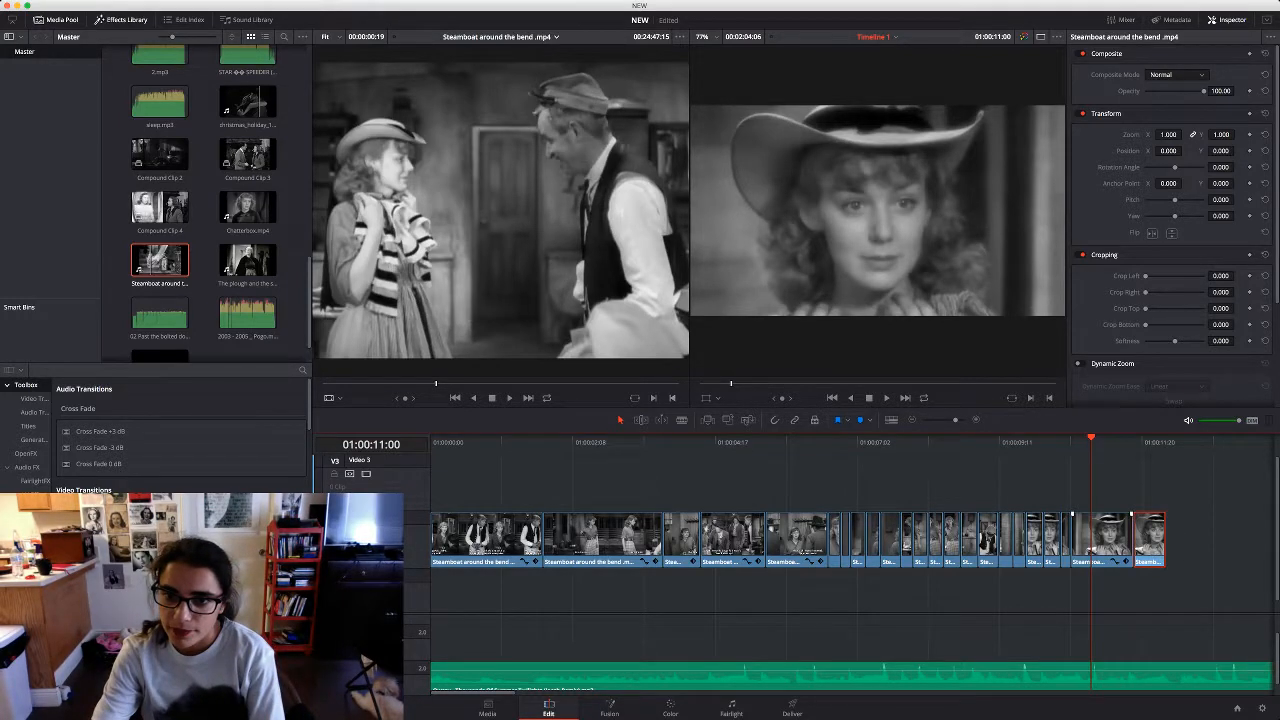
# Move to the second hat close-up and set its zoom to 1.370 and vertical position to -59
pyautogui.press('Down')
pyautogui.press('Down')
pyautogui.moveTo(1168, 134)
pyautogui.mouseDown()
pyautogui.moveTo(1240, 151)
pyautogui.moveTo(1161, 151)
pyautogui.mouseUp()
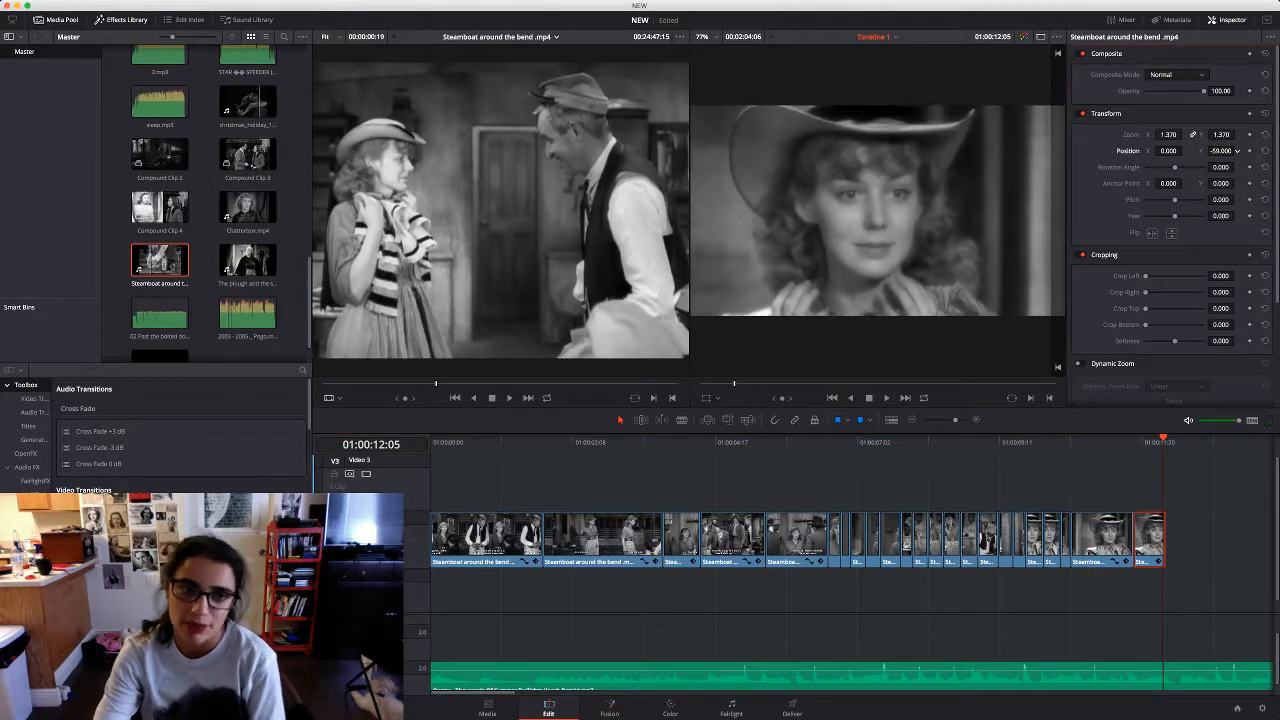
# Play the source on to the couple walking outside the cabin and mark a 0:21 range ending at 25:07:09
pyautogui.click(500, 250)
pyautogui.press('space')
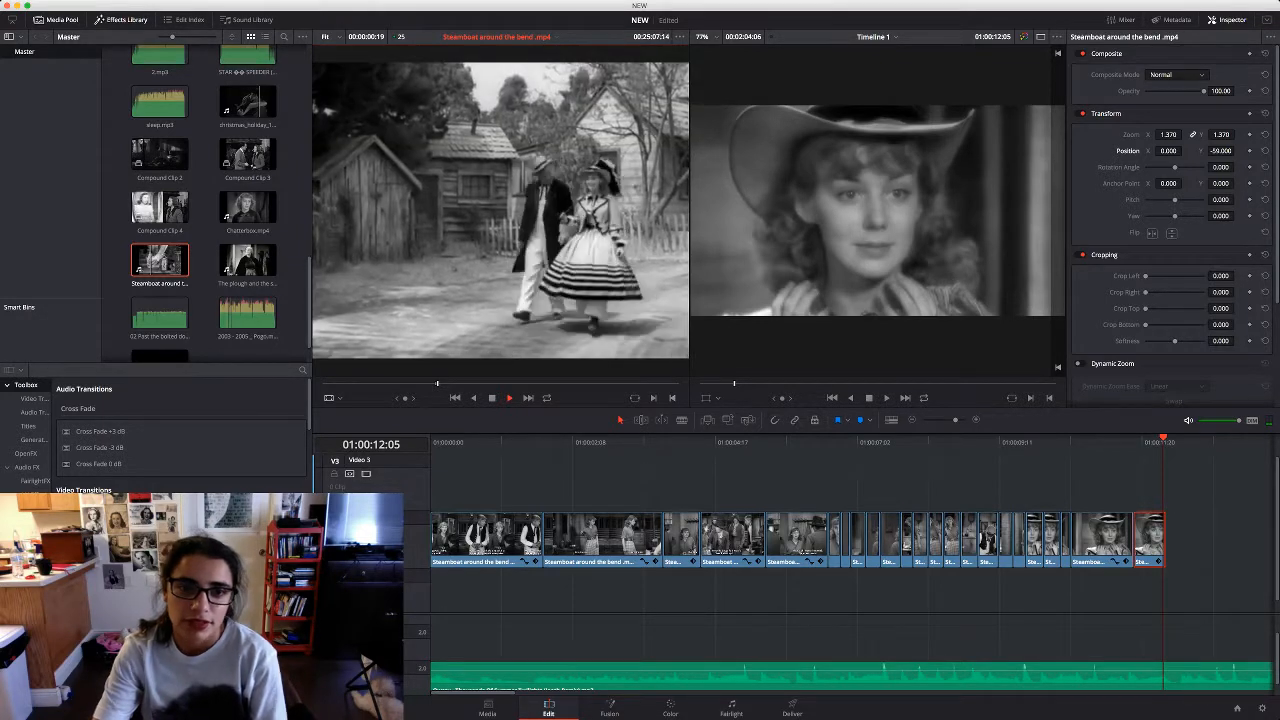
pyautogui.press('space')
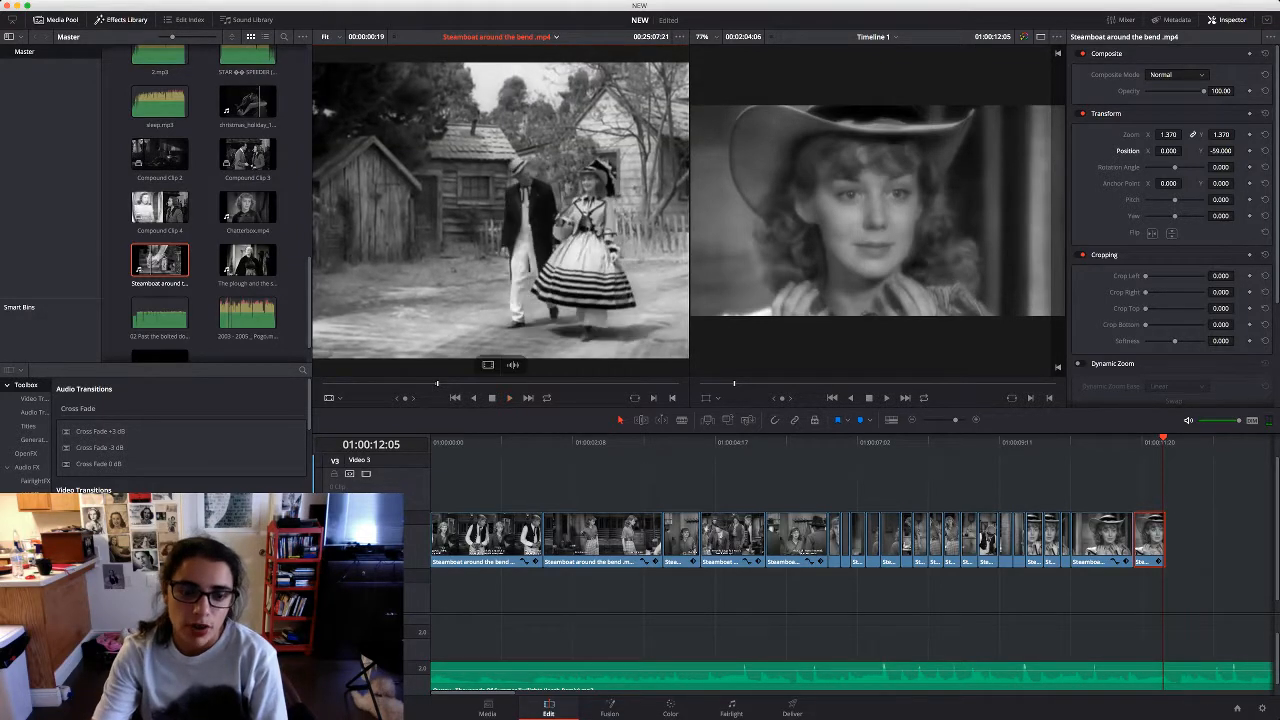
pyautogui.press('Left')
pyautogui.press('Left')
pyautogui.press('Left')
pyautogui.press('Left')
pyautogui.press('Left')
pyautogui.press('Left')
pyautogui.press('Left')
pyautogui.press('Left')
pyautogui.press('Left')
pyautogui.press('Left')
pyautogui.press('space')
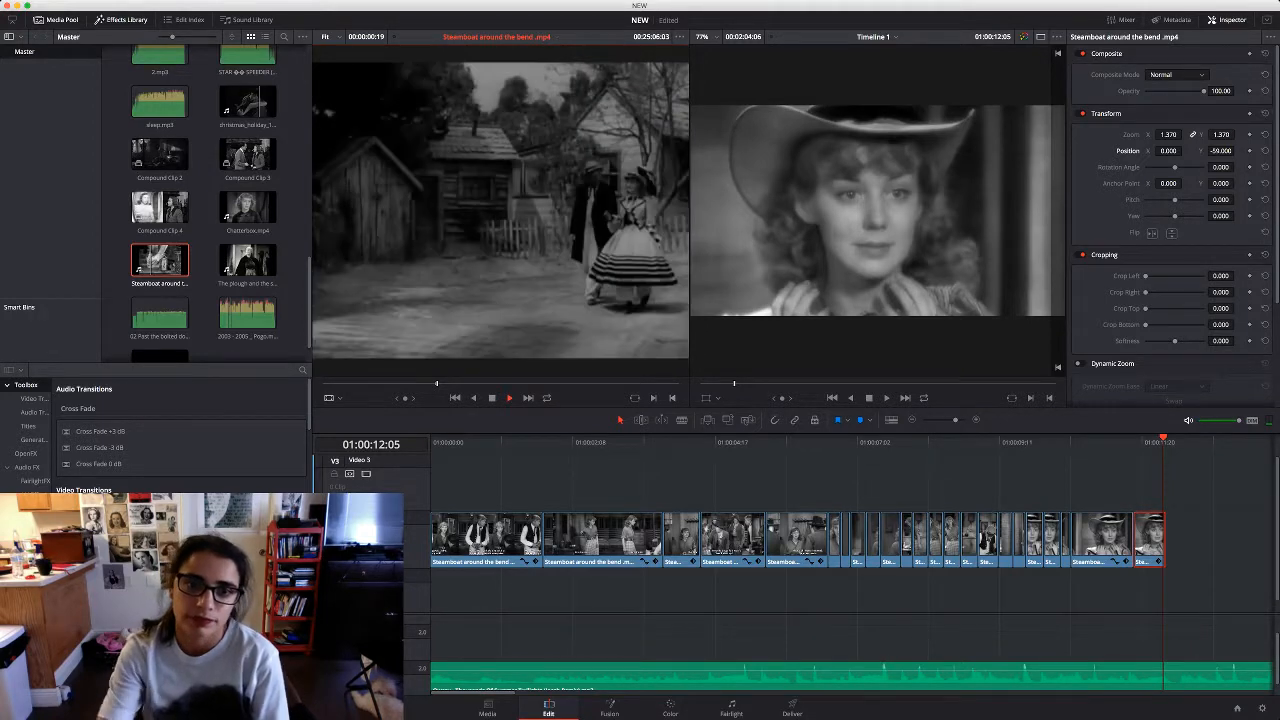
pyautogui.press('space')
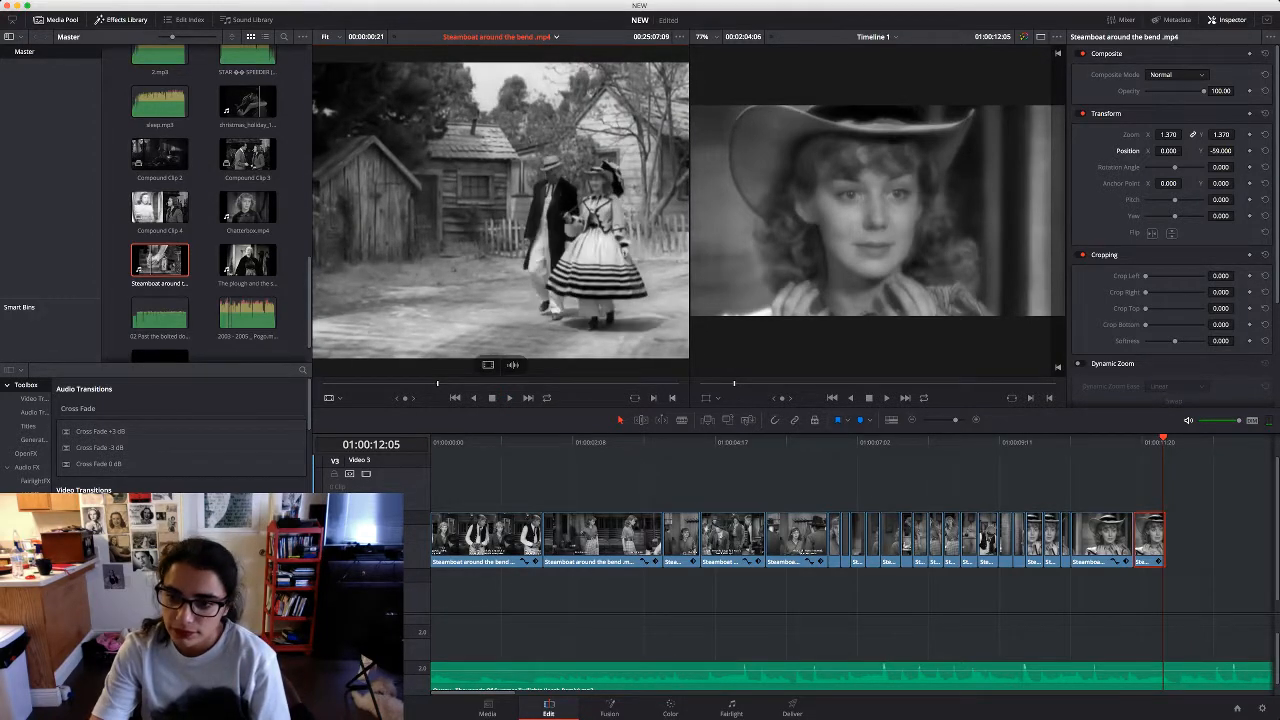
# Place the walking-couple shot after the last clip, delete its audio and trim its end
pyautogui.moveTo(500, 210); pyautogui.dragTo(1168, 540)
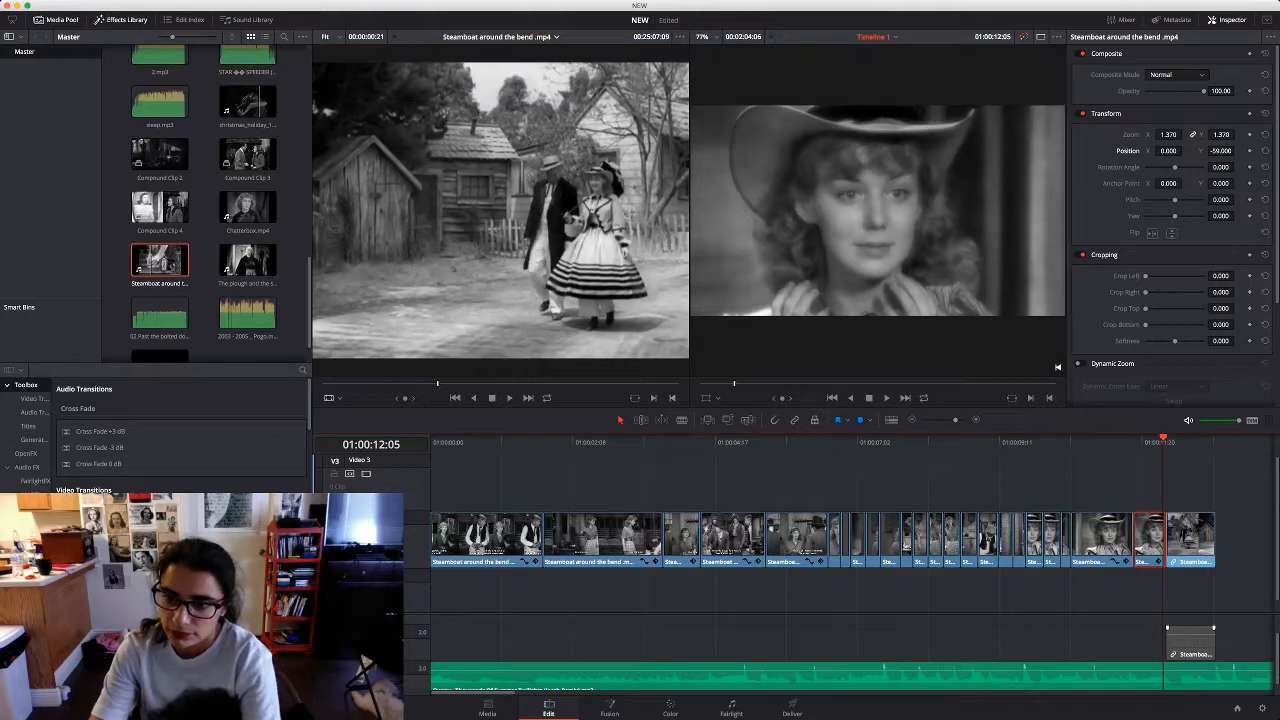
pyautogui.keyDown('alt'); pyautogui.click(1190, 642); pyautogui.keyUp('alt')
pyautogui.press('BackSpace')
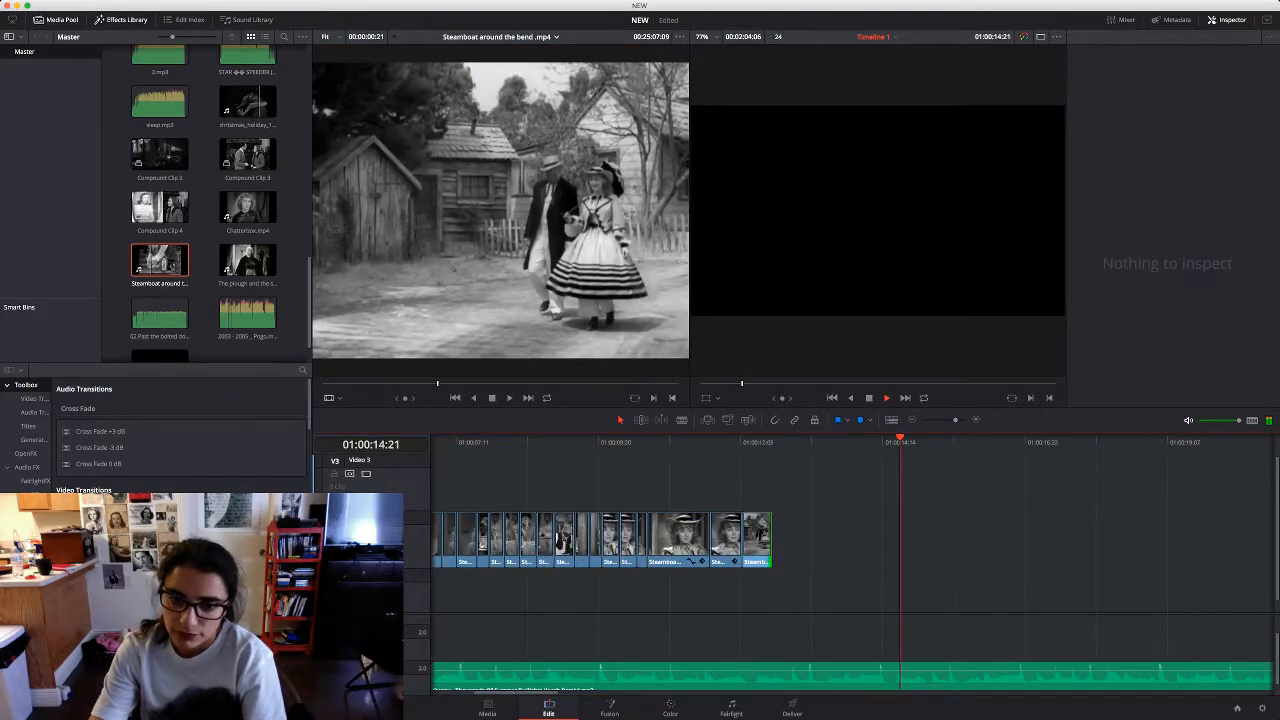
# Play the montage from the start and replay from 4:03 to check the timing of the new shots
pyautogui.press('space')
pyautogui.hscroll(10, 850, 560)
pyautogui.hscroll(-15, 850, 560)
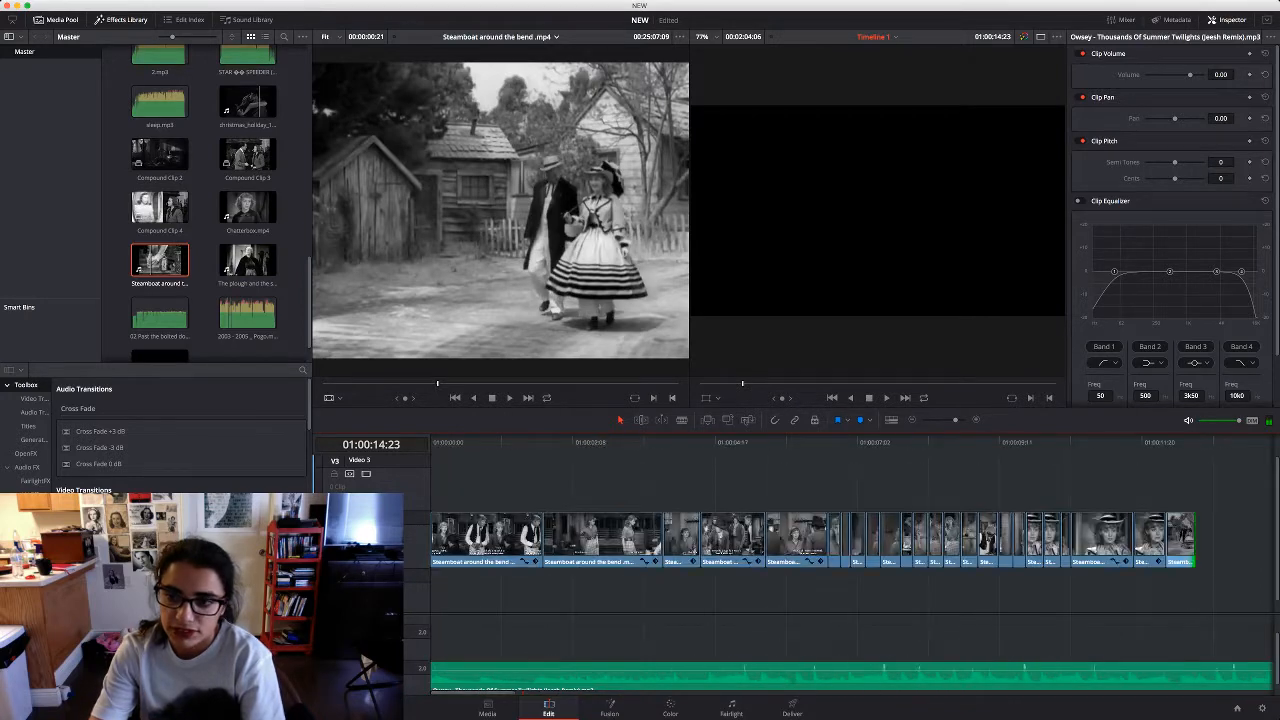
pyautogui.moveTo(1156, 442); pyautogui.dragTo(431, 442)
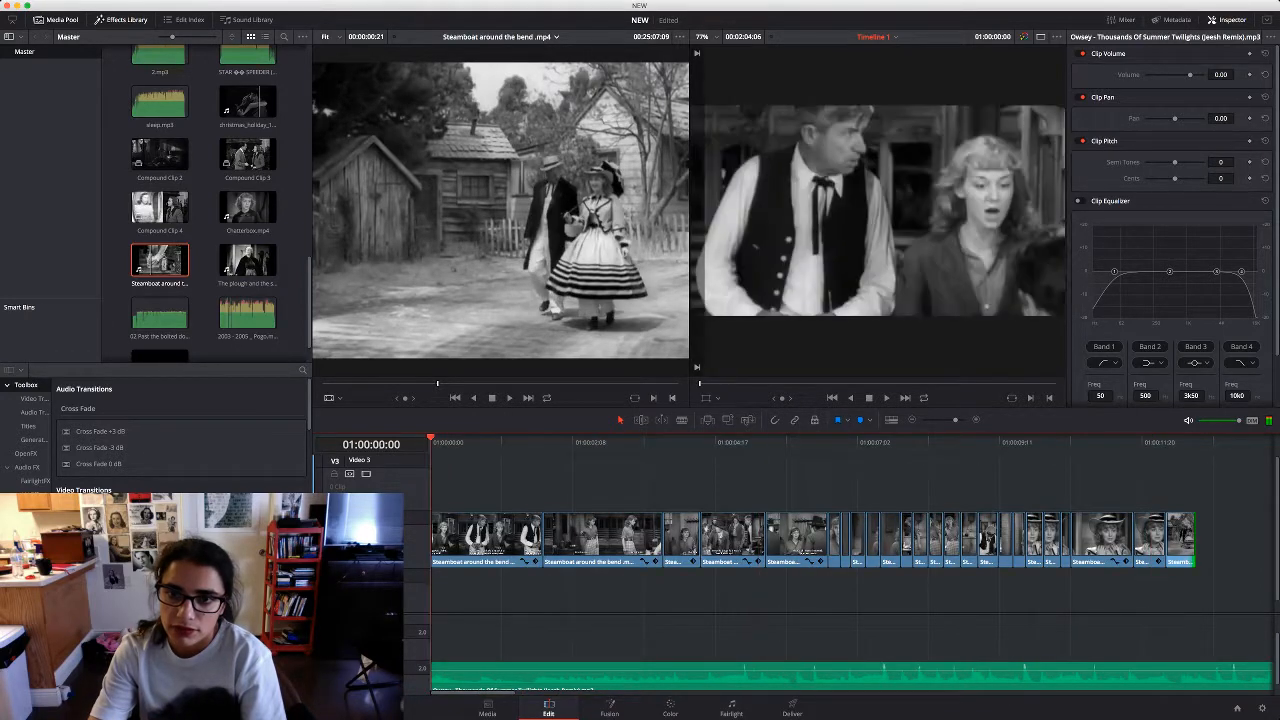
pyautogui.press('space')
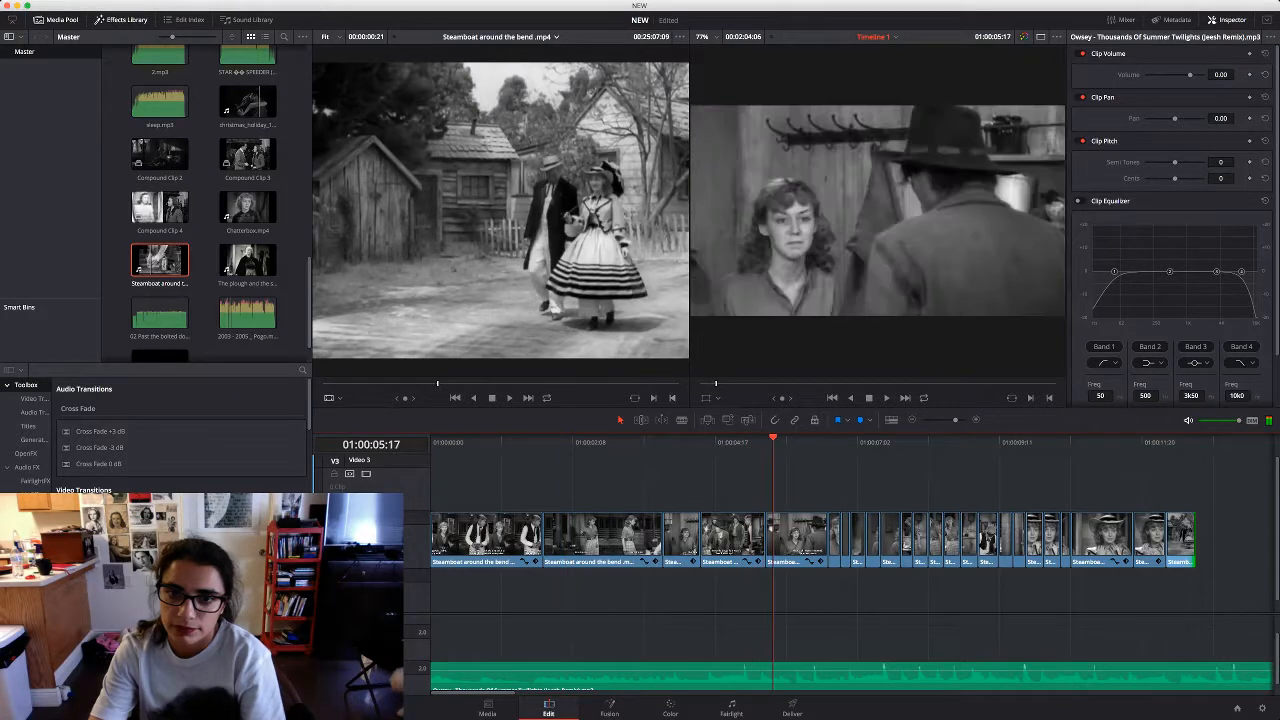
pyautogui.moveTo(756, 441); pyautogui.dragTo(678, 441)
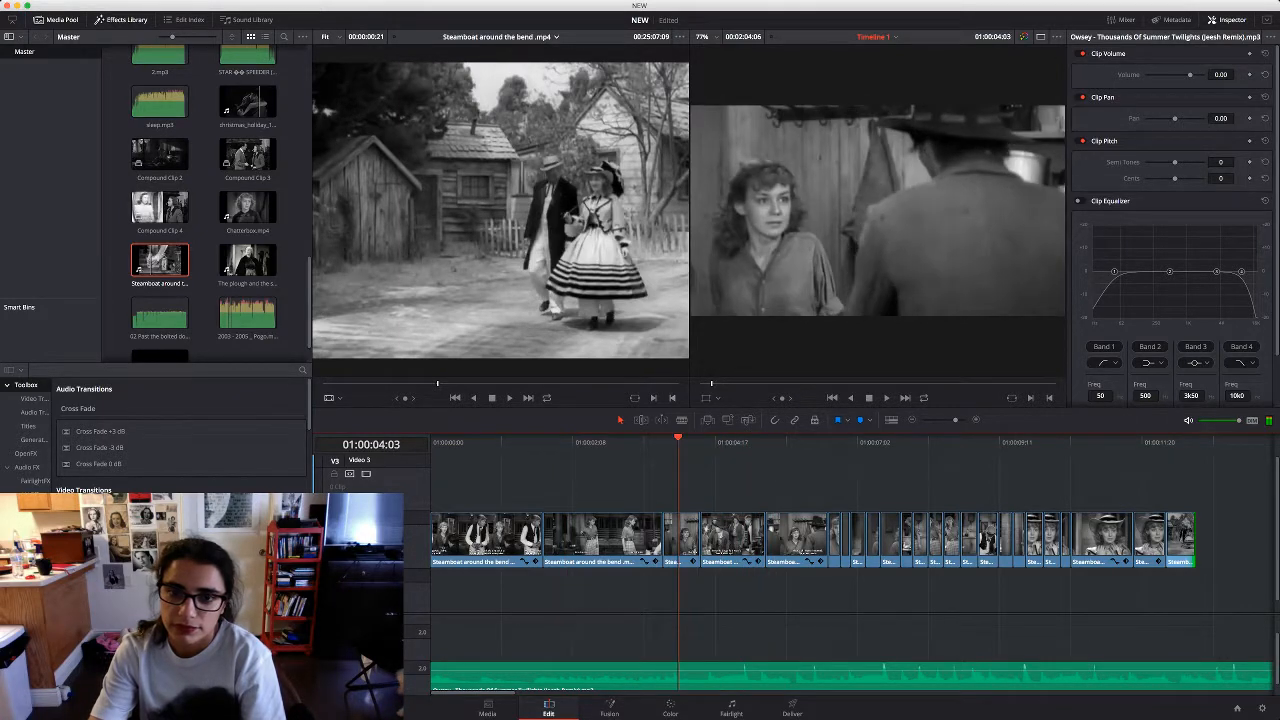
pyautogui.press('space')
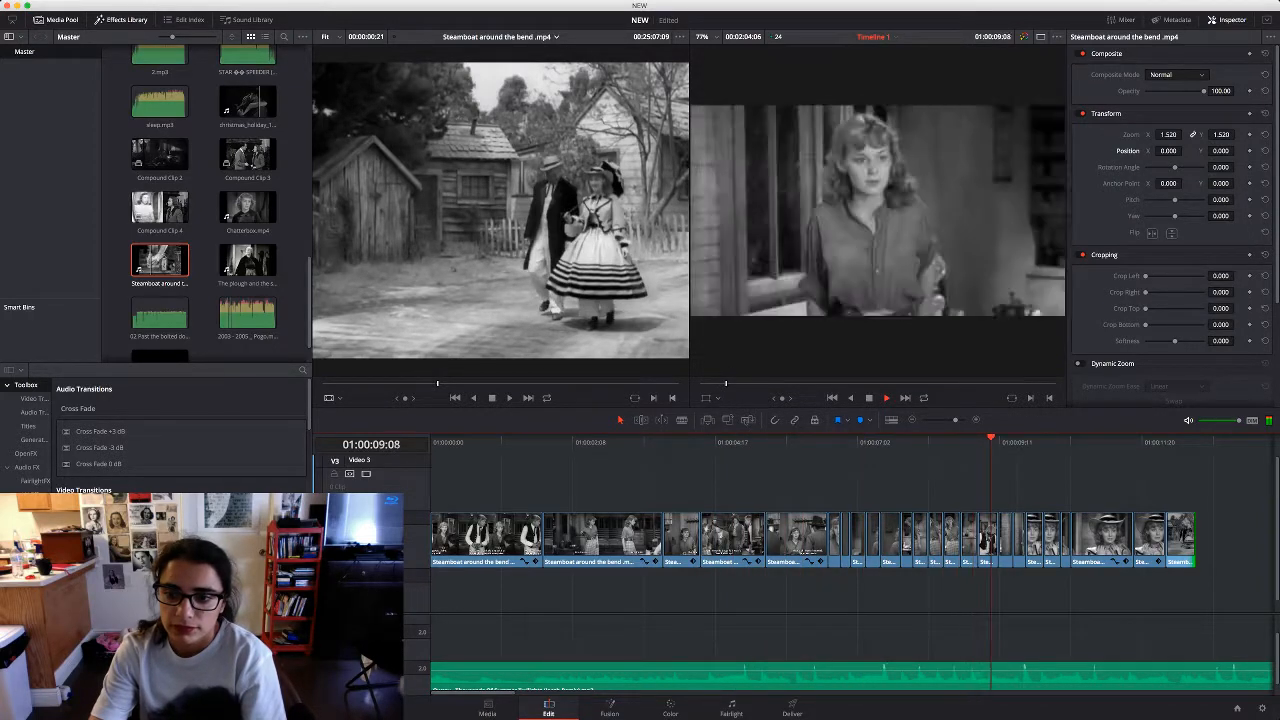
# Shorten both hat close-ups, close up the walking-couple shot behind them and set its zoom to 1.370
pyautogui.moveTo(1132, 540); pyautogui.dragTo(1105, 540)
pyautogui.moveTo(1120, 540)
pyautogui.mouseDown()
pyautogui.moveTo(1109, 540)
pyautogui.moveTo(1127, 541)
pyautogui.mouseUp()
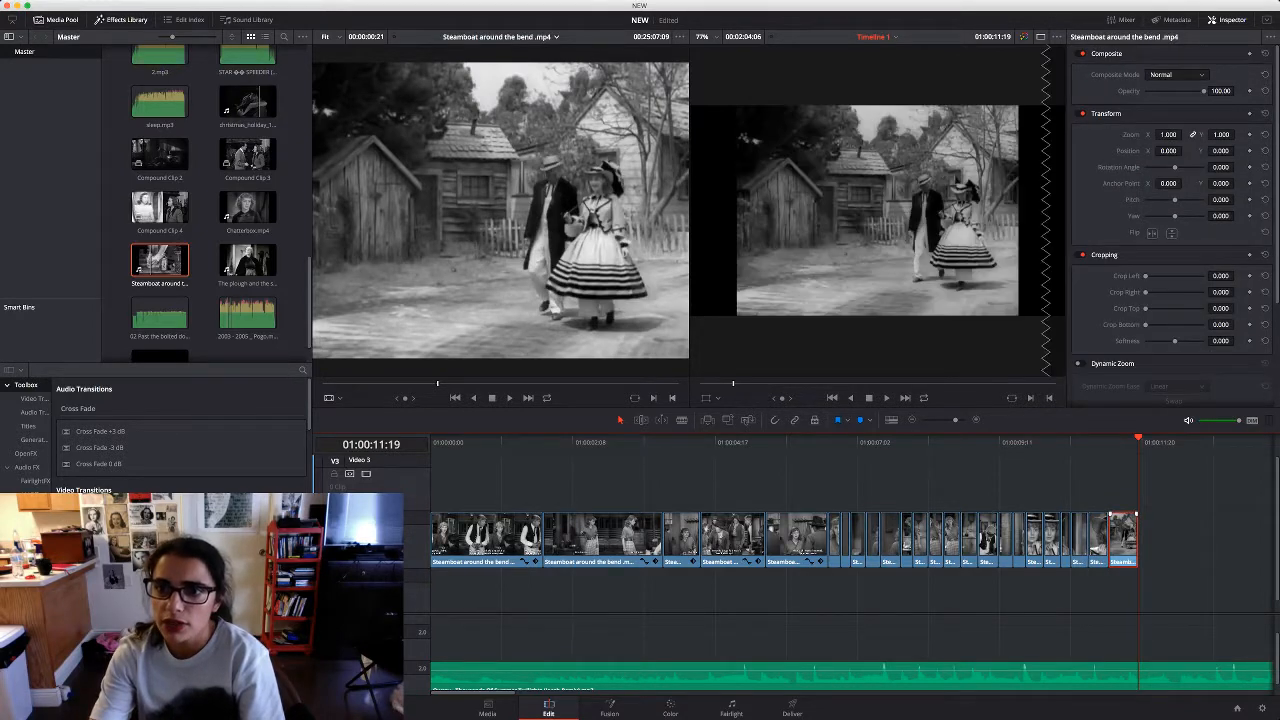
pyautogui.moveTo(1168, 134); pyautogui.dragTo(1205, 134)
# Place the 1:04 source range of the approaching couple after the last clip as a short, silent shot with zoom 1.430
pyautogui.click(520, 240)
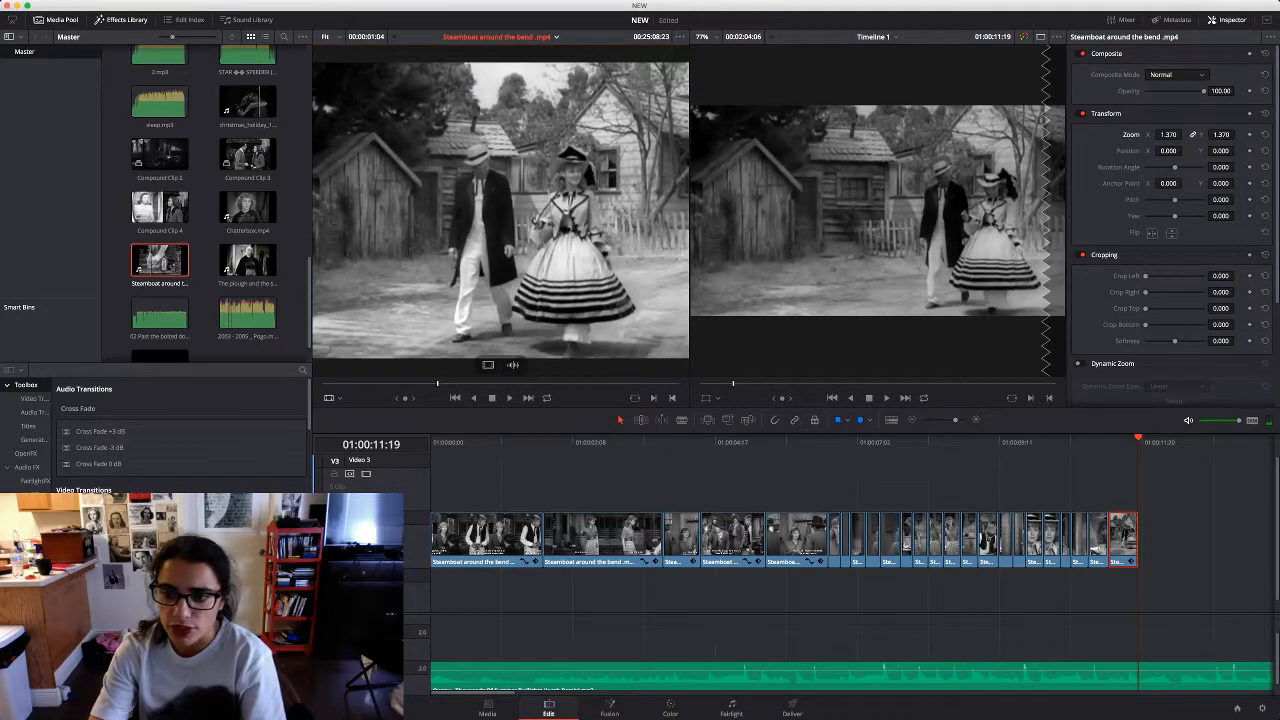
pyautogui.moveTo(520, 240); pyautogui.dragTo(1147, 517)
pyautogui.moveTo(1168, 135); pyautogui.dragTo(1209, 135)
# Place the 1:12 source range ending at 25:10:19 after the last clip, trimmed and silent, with zoom 1.480 and vertical position -85
pyautogui.press('space')
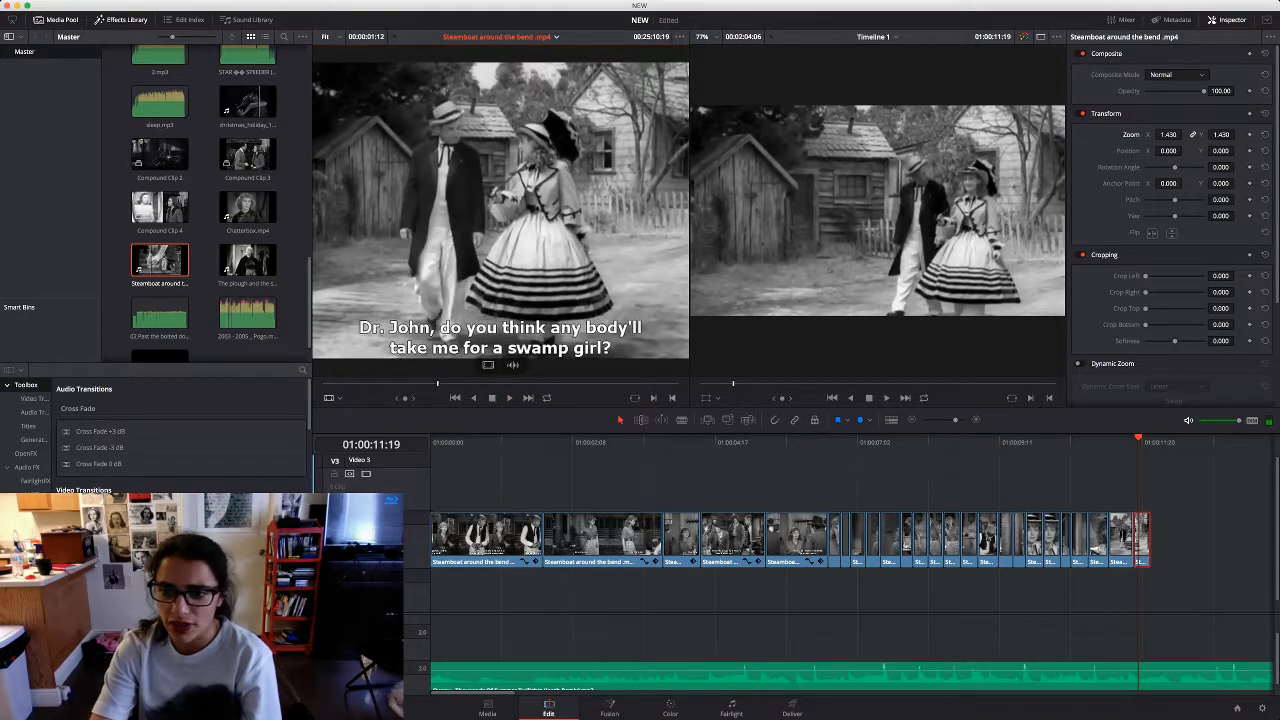
pyautogui.moveTo(500, 230); pyautogui.dragTo(1169, 541)
pyautogui.press('space')
pyautogui.press('space')
pyautogui.moveTo(1166, 134)
pyautogui.mouseDown()
pyautogui.moveTo(1198, 151)
pyautogui.moveTo(1178, 151)
pyautogui.mouseUp()
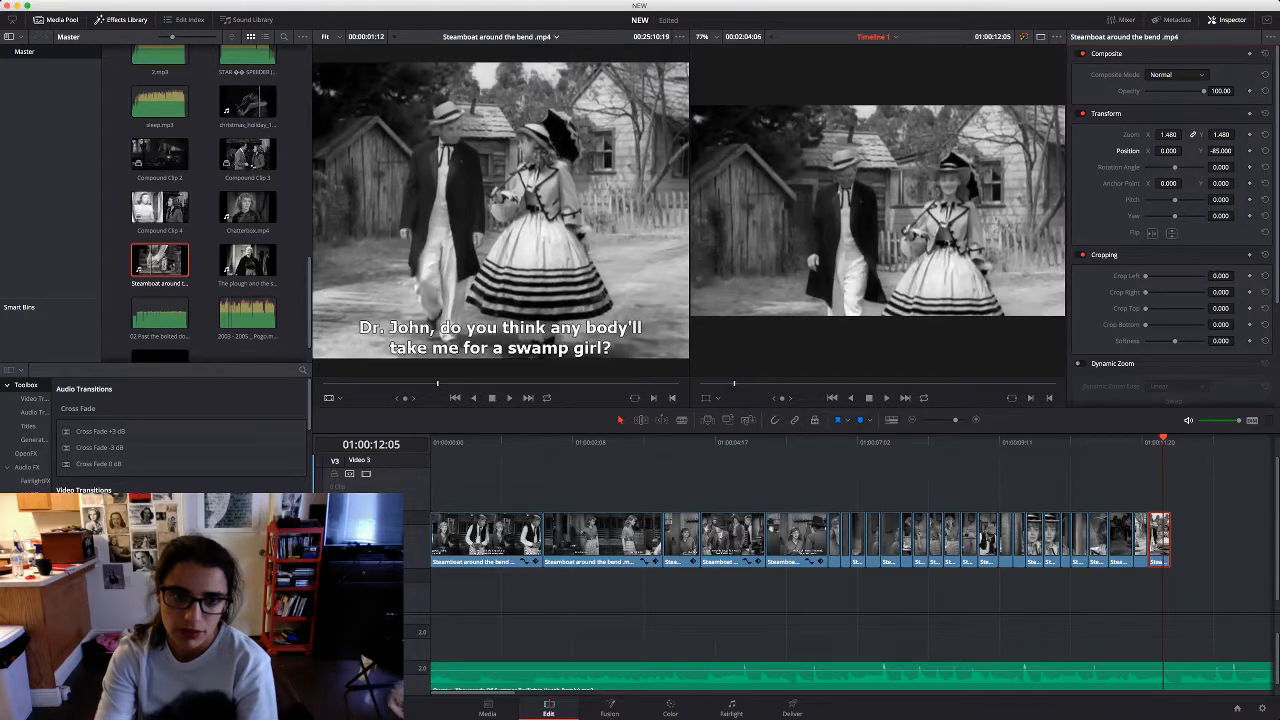
# Place the 1:02 source range ending at 25:14:13 after the last clip, delete its audio and trim off most of its latter part
pyautogui.press('q')
pyautogui.press('space')
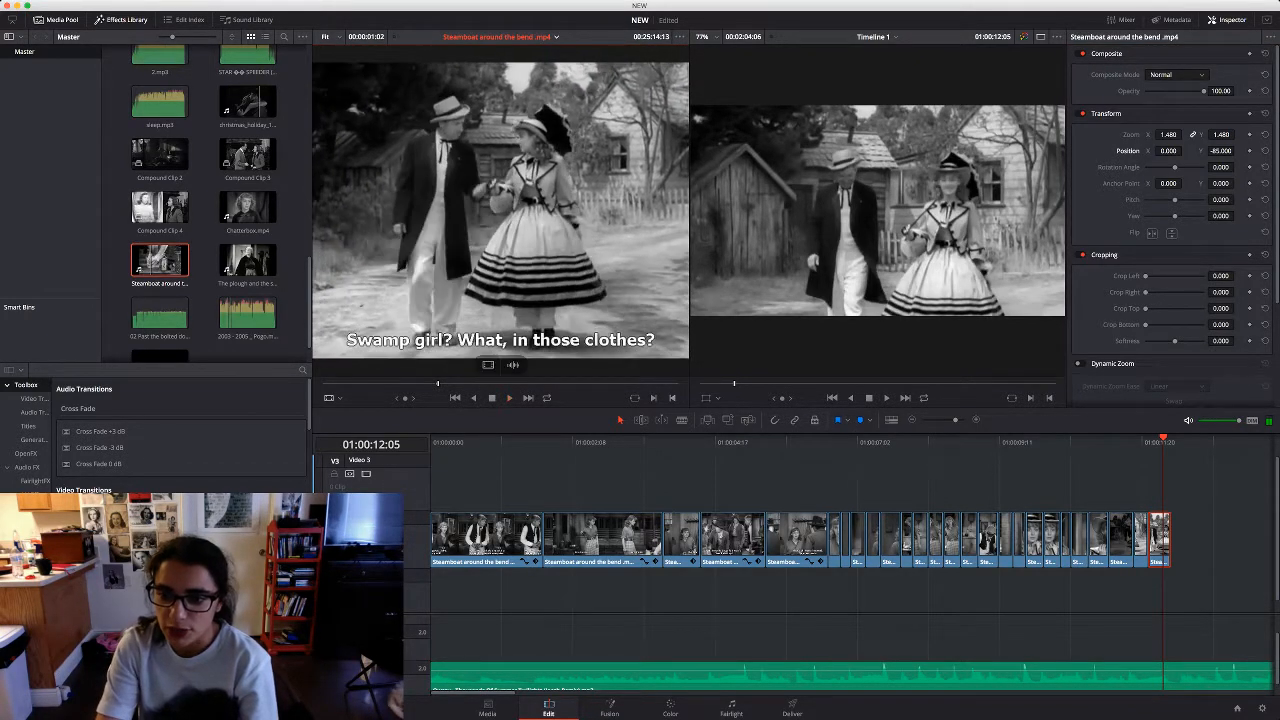
pyautogui.moveTo(500, 240); pyautogui.dragTo(1200, 540)
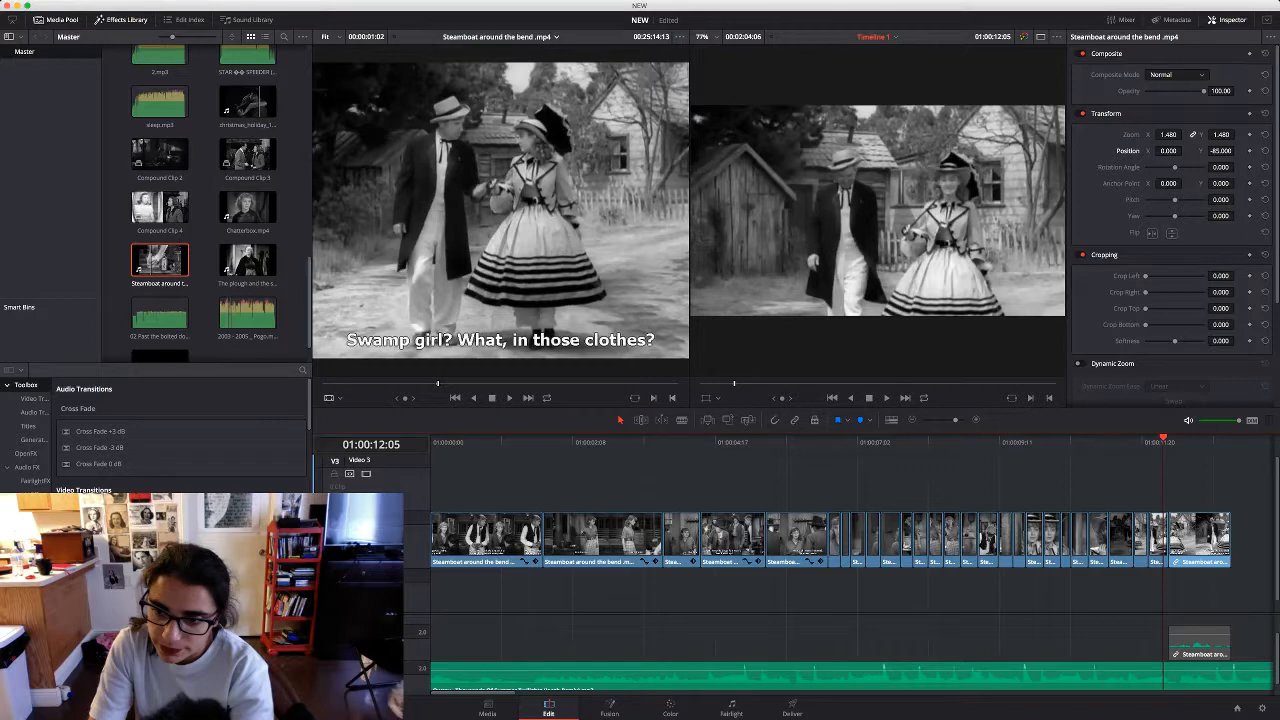
pyautogui.press('Delete')
pyautogui.moveTo(1230, 540); pyautogui.dragTo(1187, 540)
# Set the last couple shot's zoom to 1.400 and vertical position to -54, and trim its end slightly
pyautogui.press('space')
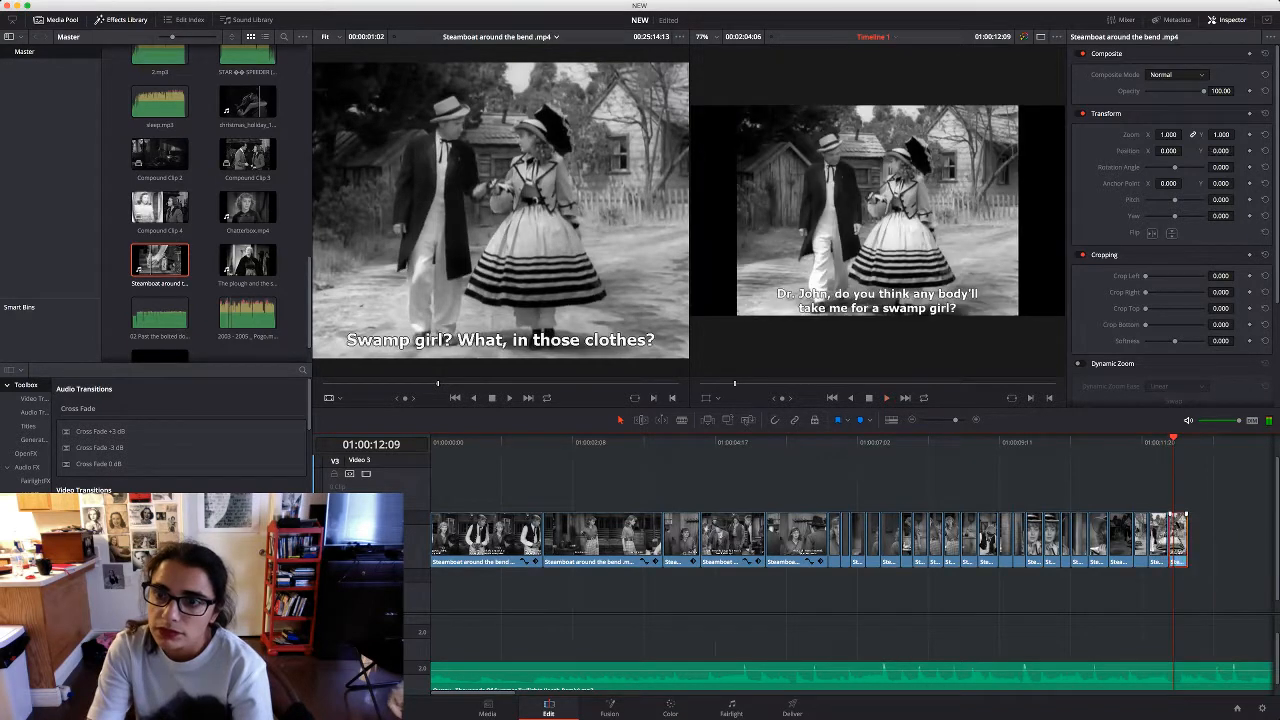
pyautogui.moveTo(1168, 134); pyautogui.dragTo(1237, 150)
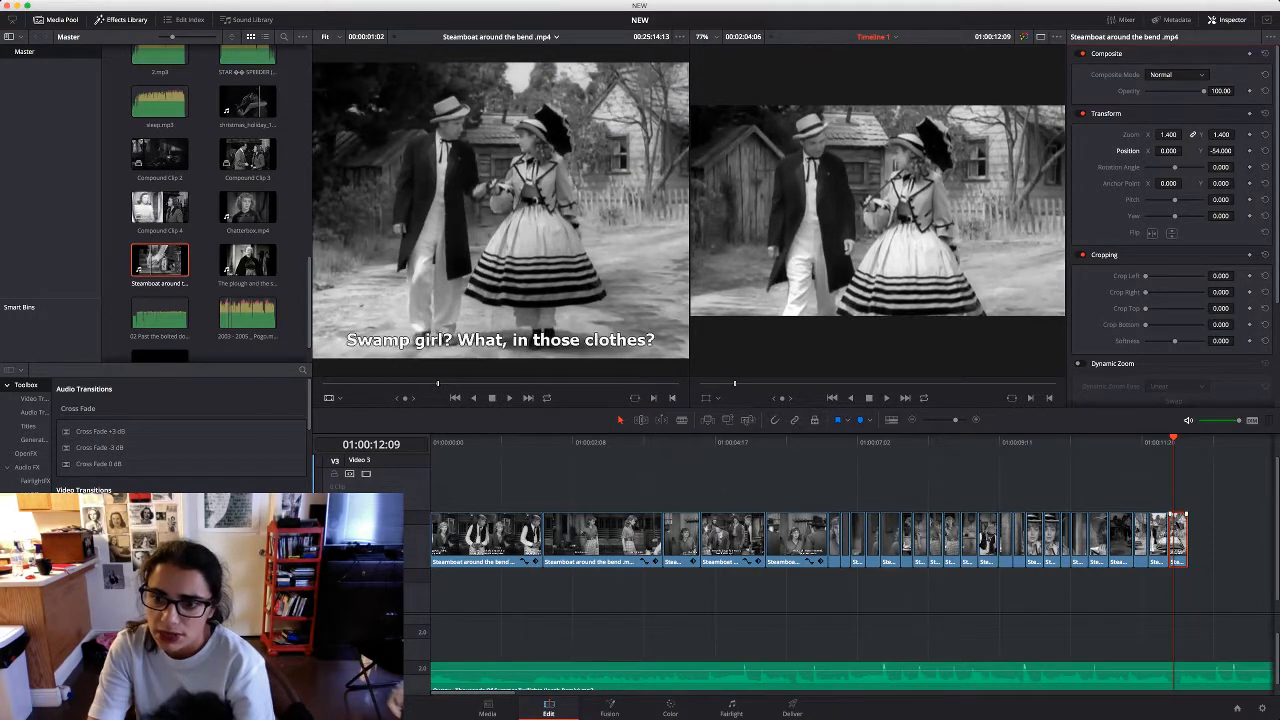
pyautogui.moveTo(1186, 540); pyautogui.dragTo(1184, 540)
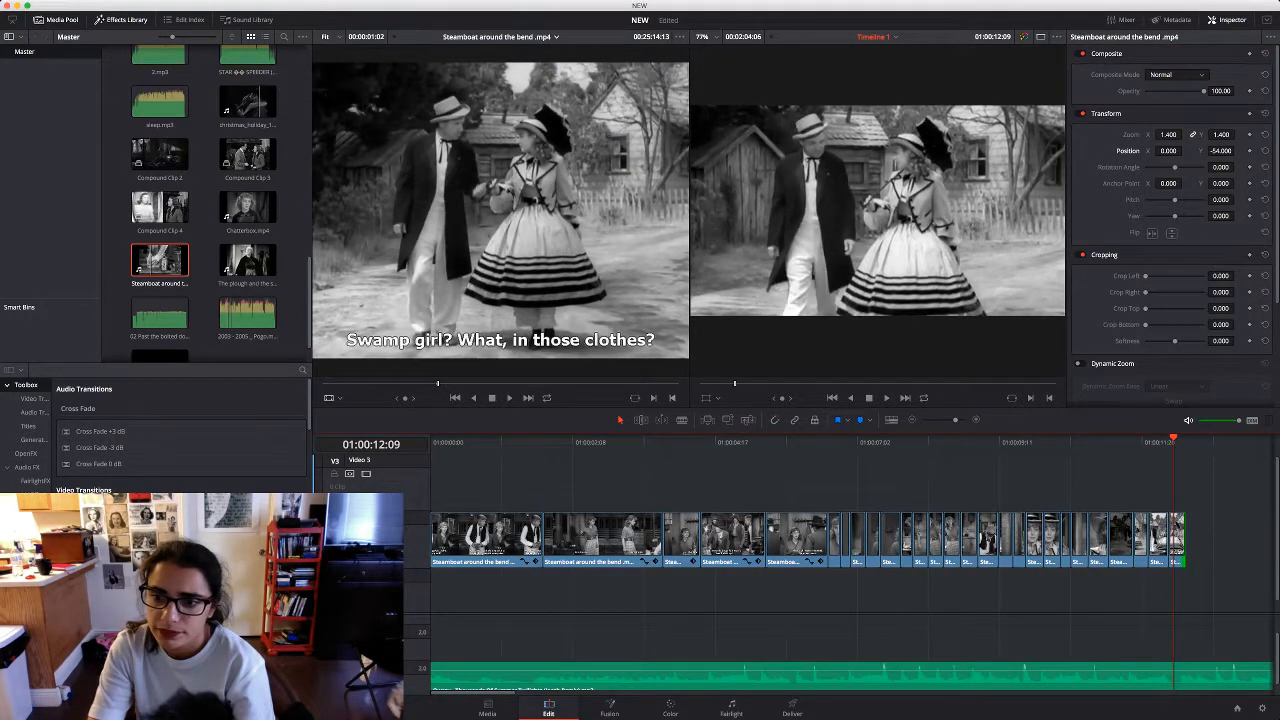
# Mark the 1:19 source range of the closer view of the couple ending at 25:28:22 and place it after the last clip
pyautogui.press('Left')
pyautogui.press('Left')
pyautogui.press('Left')
pyautogui.press('Left')
pyautogui.press('Left')
pyautogui.press('Down')
pyautogui.press('Down')
pyautogui.click(500, 240)
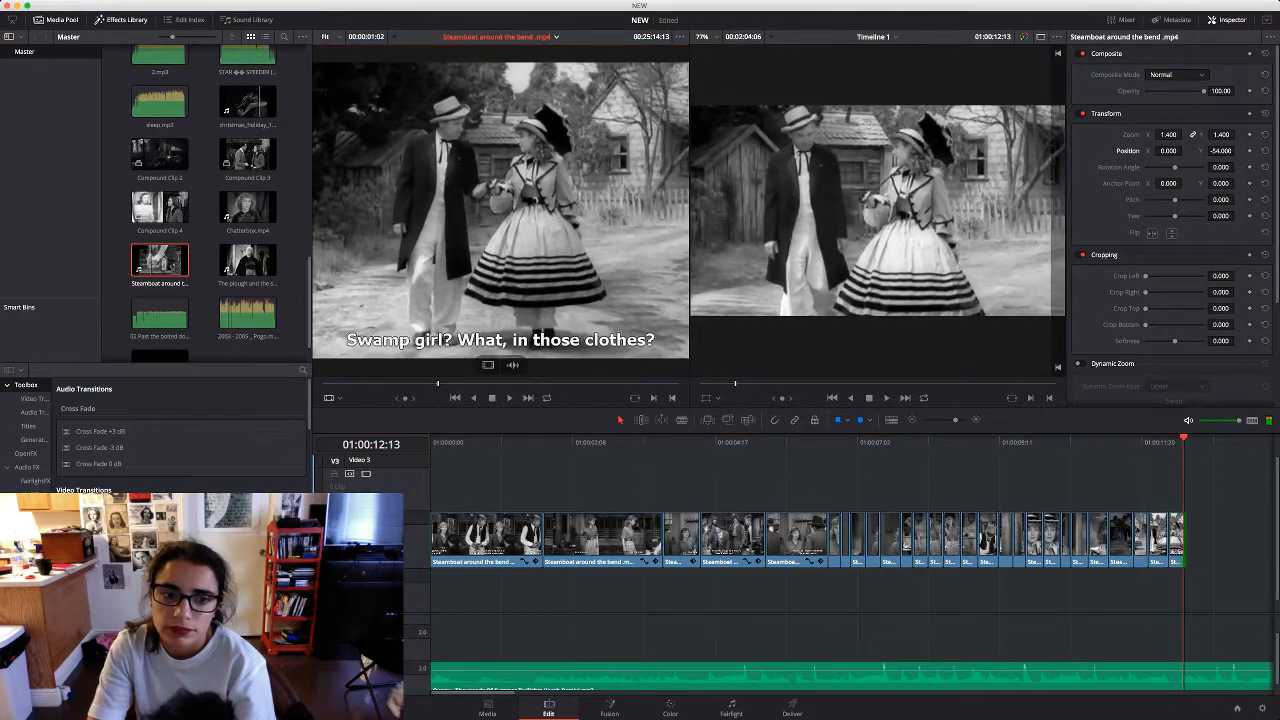
pyautogui.press('space')
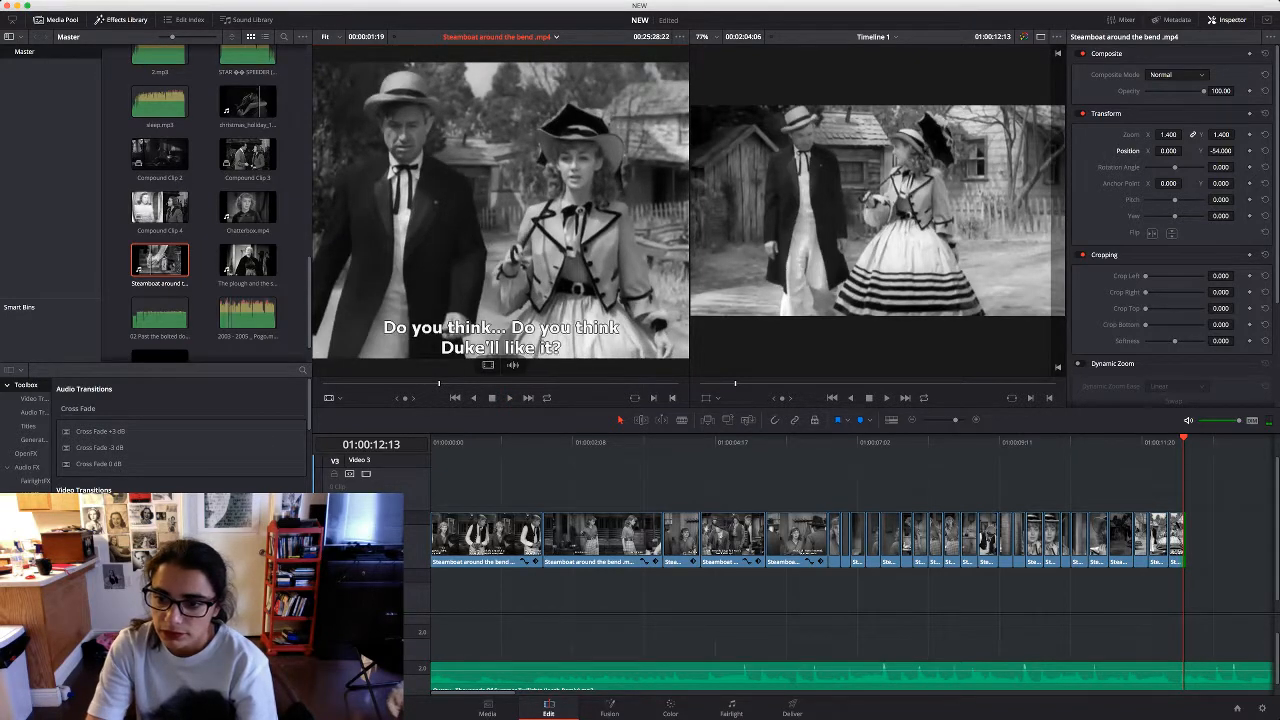
pyautogui.moveTo(500, 212); pyautogui.dragTo(1186, 540)
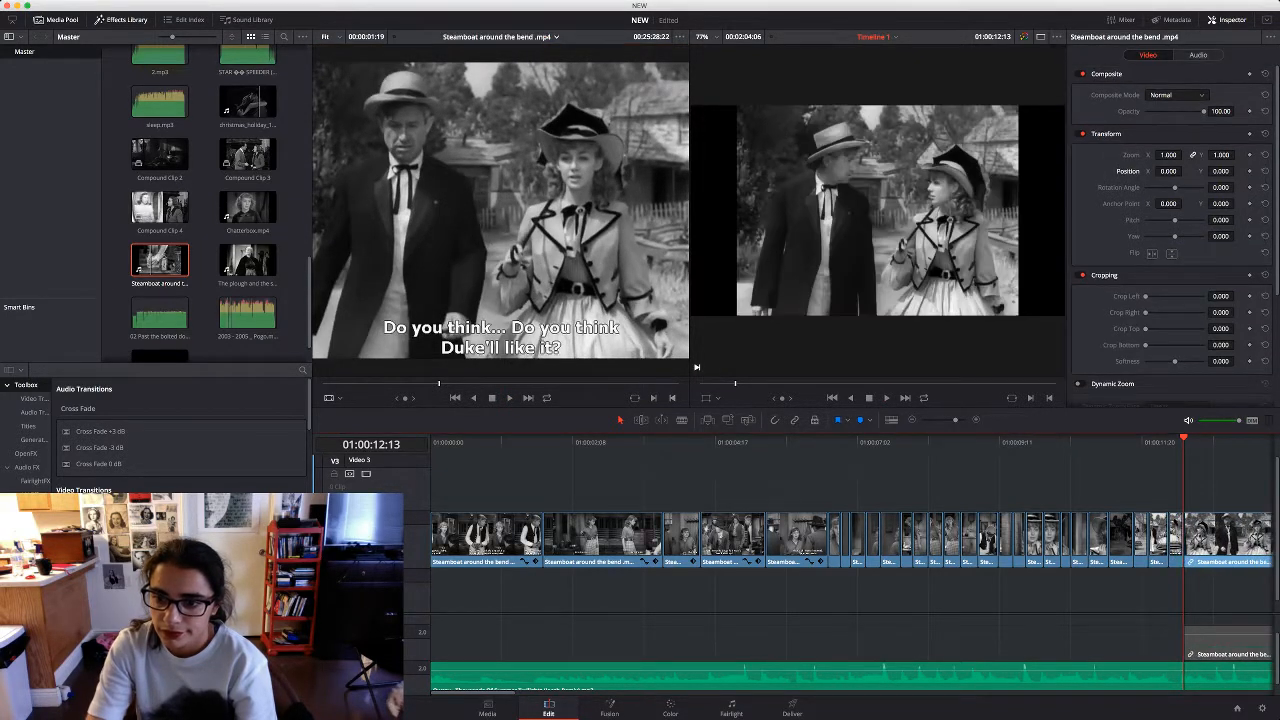
# Play through the newly placed closer shot of the couple and delete its audio
pyautogui.press('space')
pyautogui.press('space')
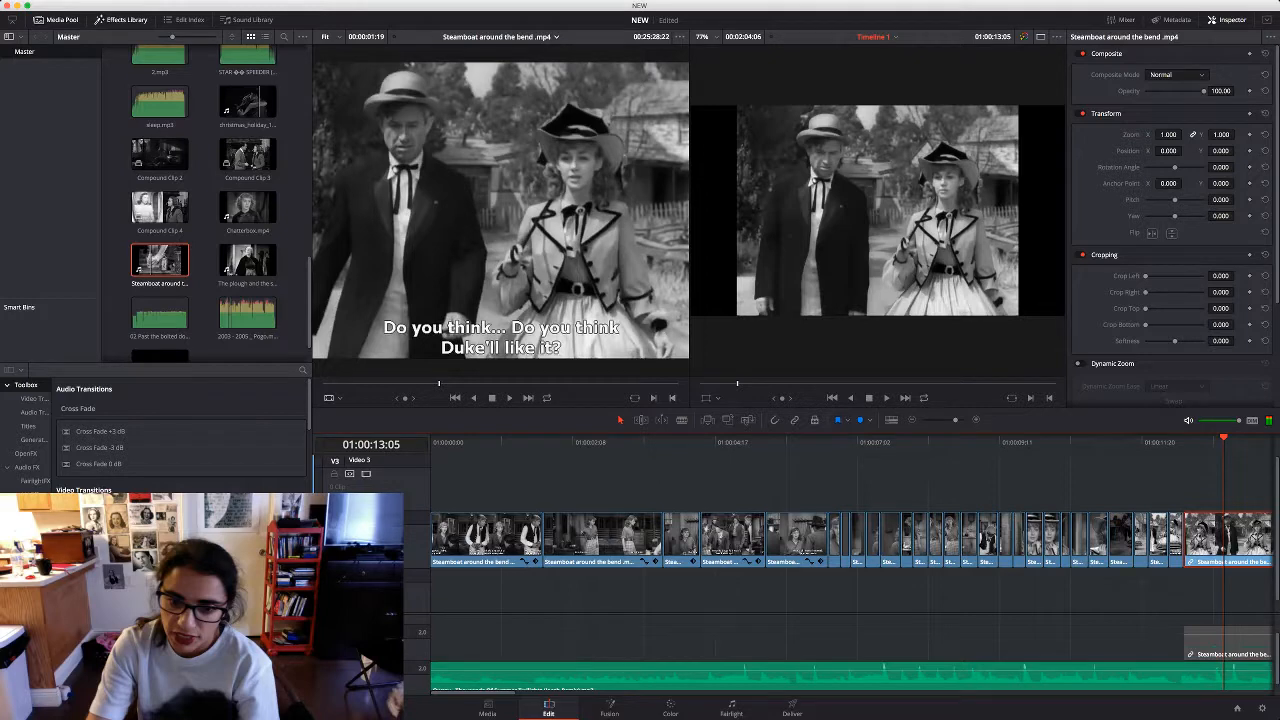
pyautogui.scroll(2, 851, 540)
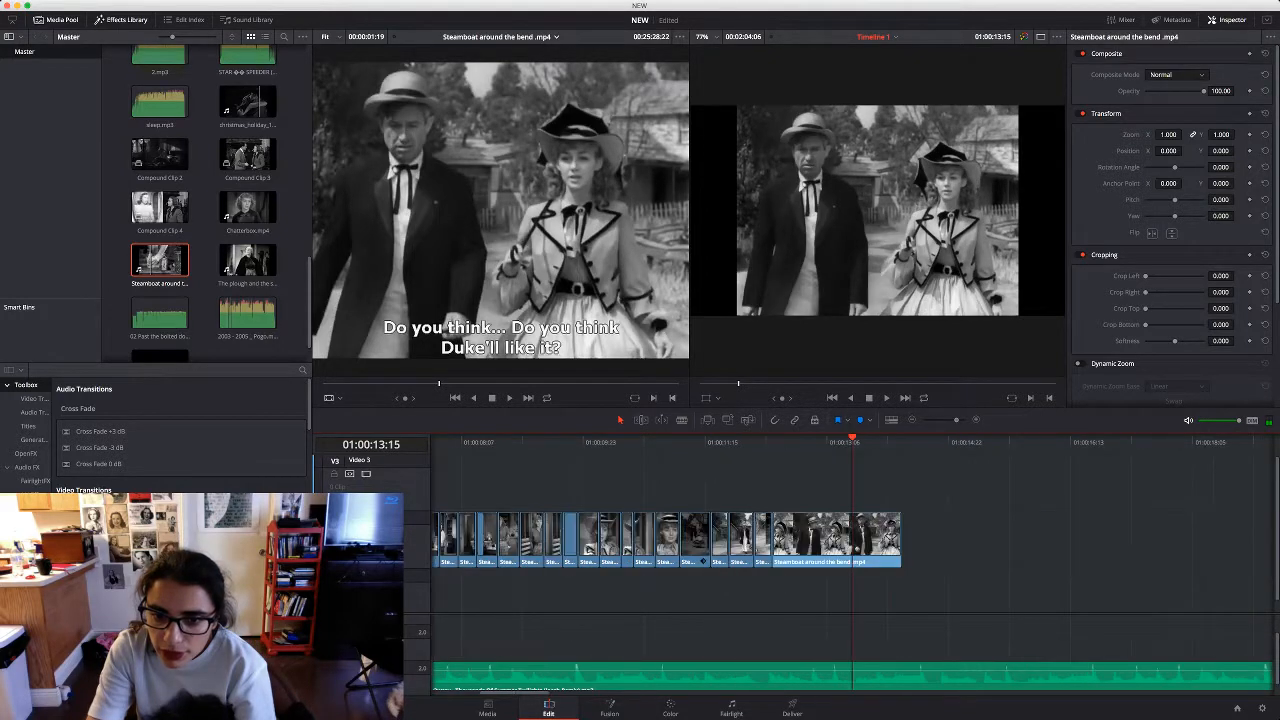
# Trim off the latter half of the last couple shot and set its zoom to 1.370 and vertical position to -131
pyautogui.scroll(-8, 851, 540)
pyautogui.scroll(5, 851, 540)
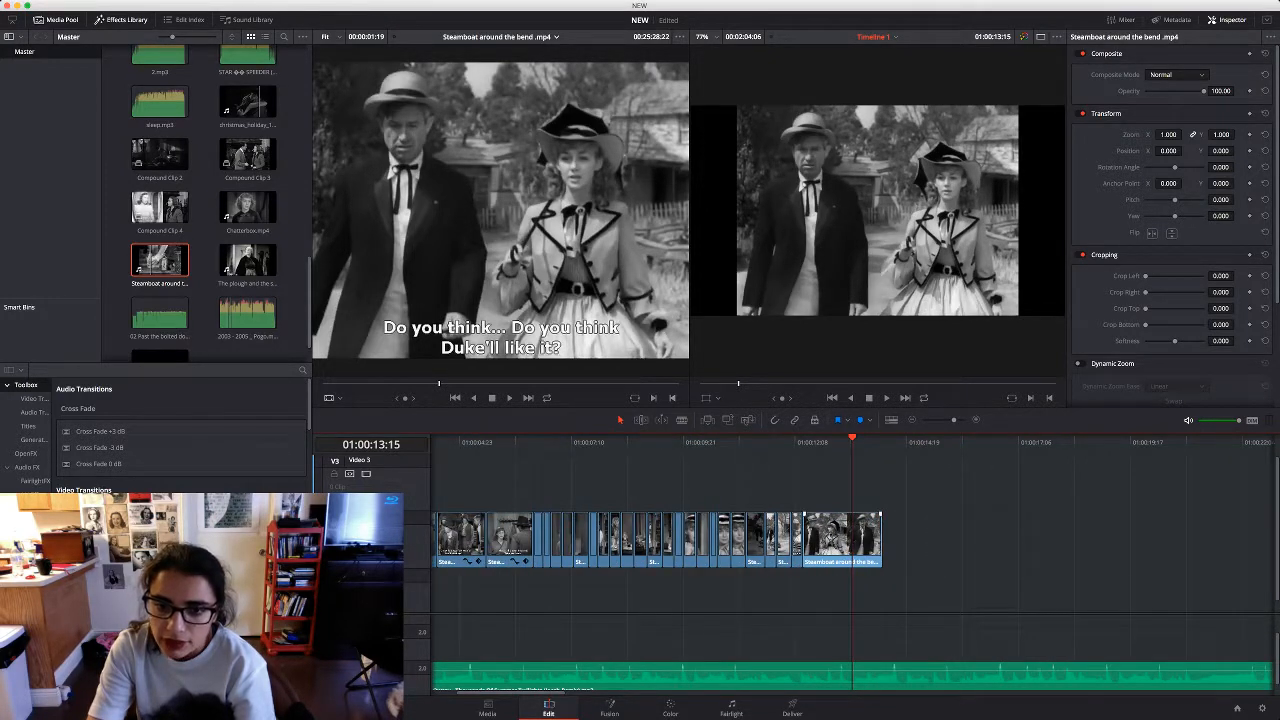
pyautogui.moveTo(881, 540); pyautogui.dragTo(838, 545)
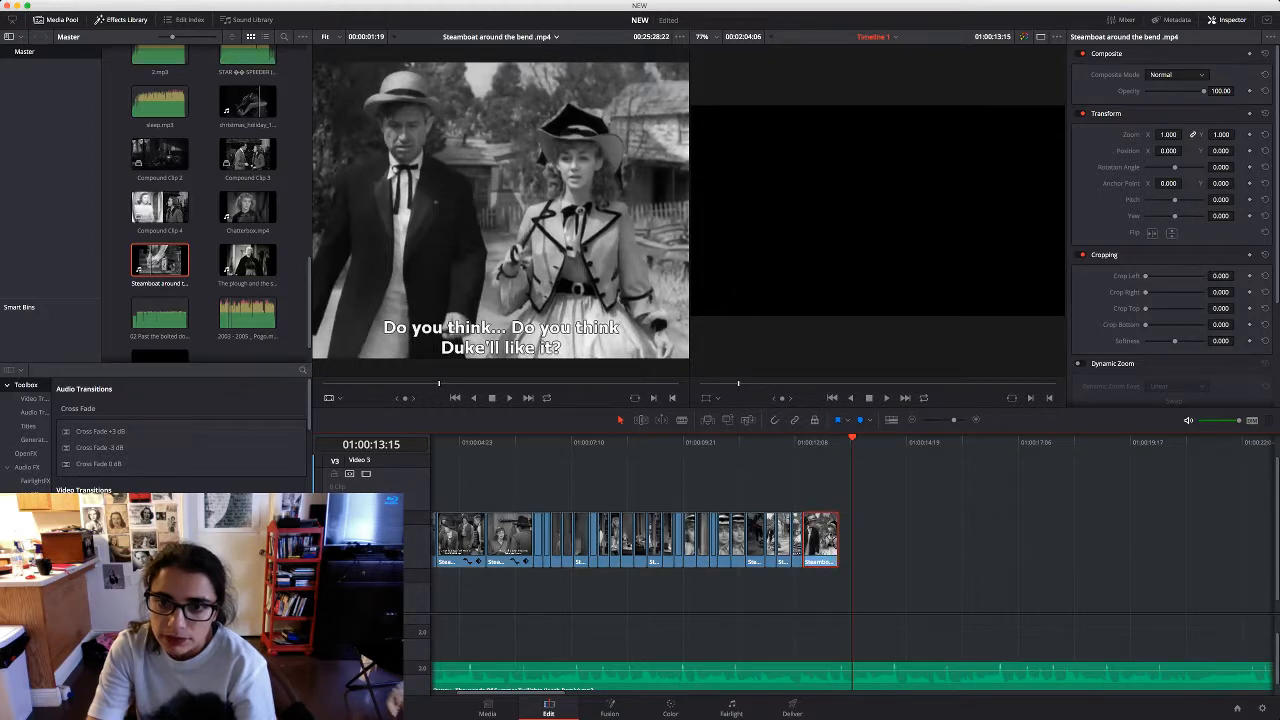
pyautogui.click(717, 442)
pyautogui.press('space')
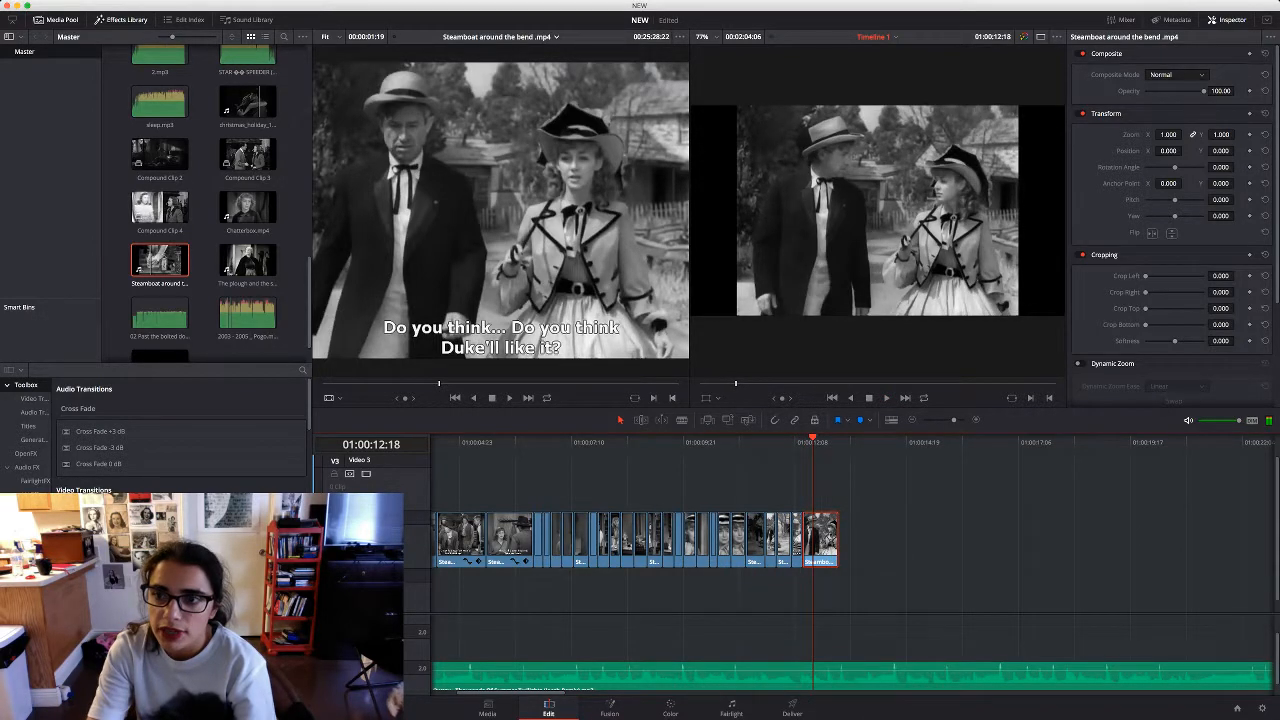
pyautogui.moveTo(1168, 134); pyautogui.dragTo(1089, 151)
# Place the 1:08 source range ending at 25:35:01 after the last clip, delete its audio and trim its end
pyautogui.click(501, 260)
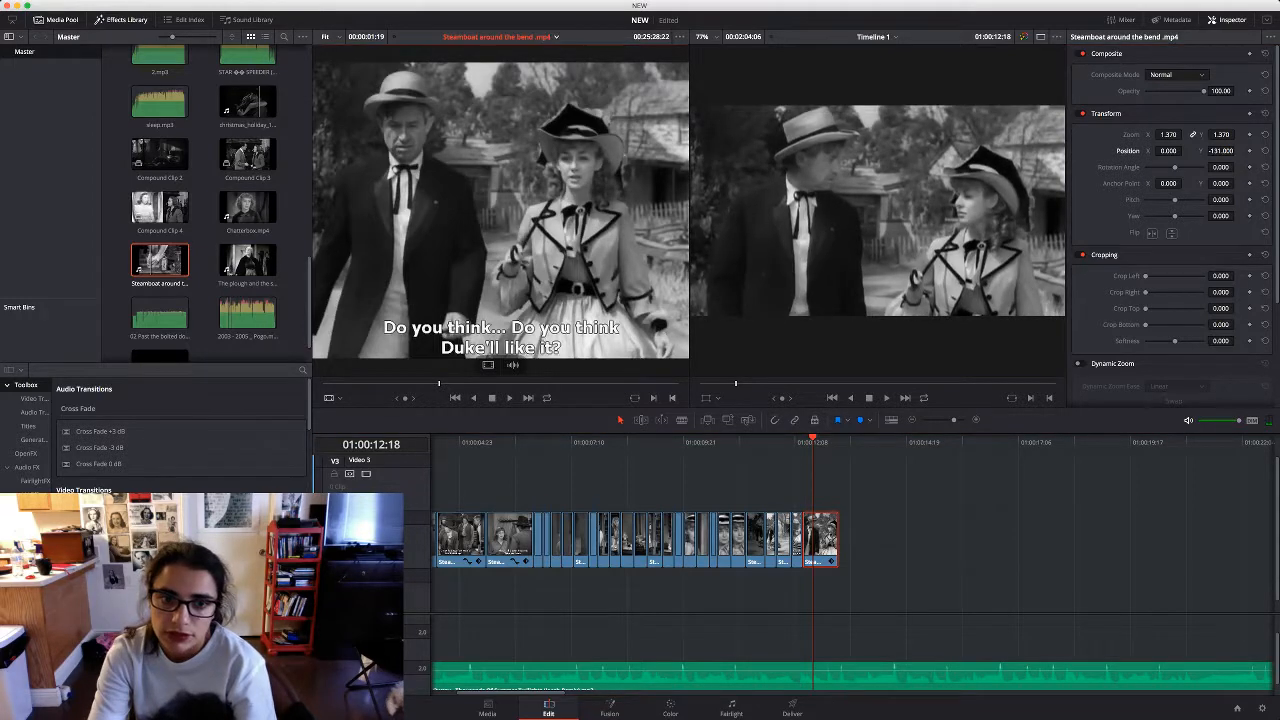
pyautogui.press('space')
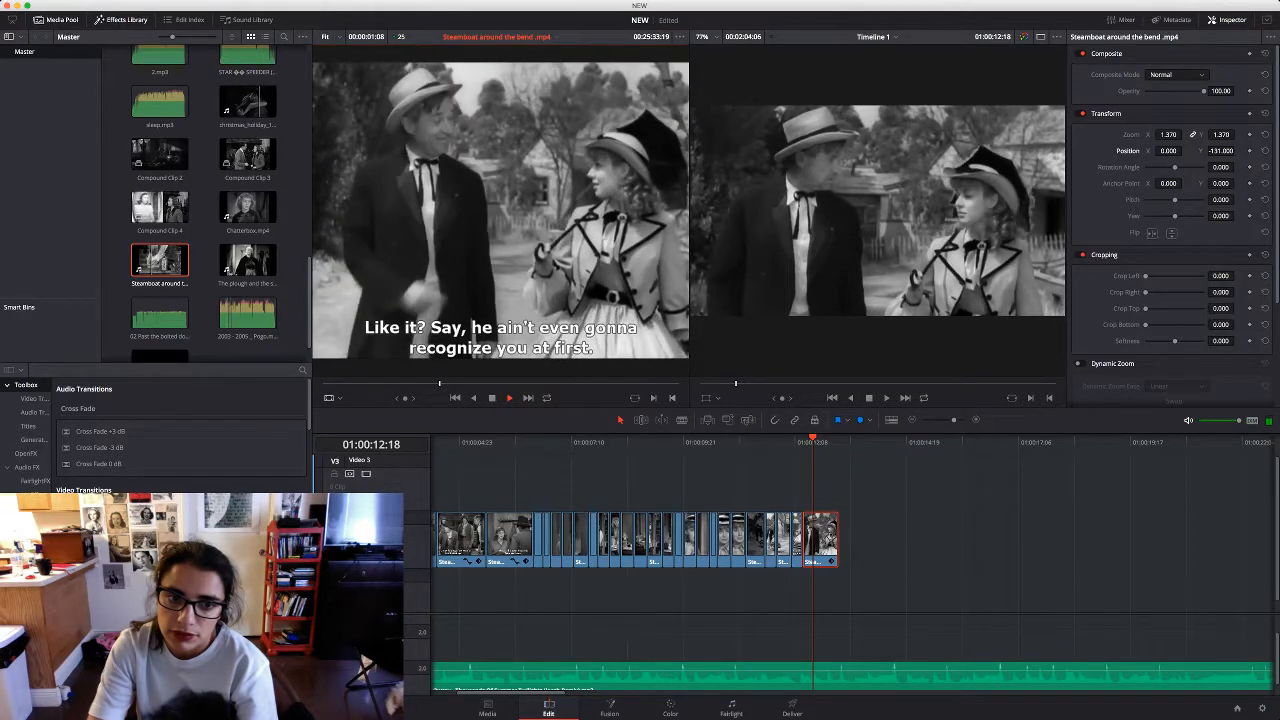
pyautogui.hotkey('shift', 'F12')
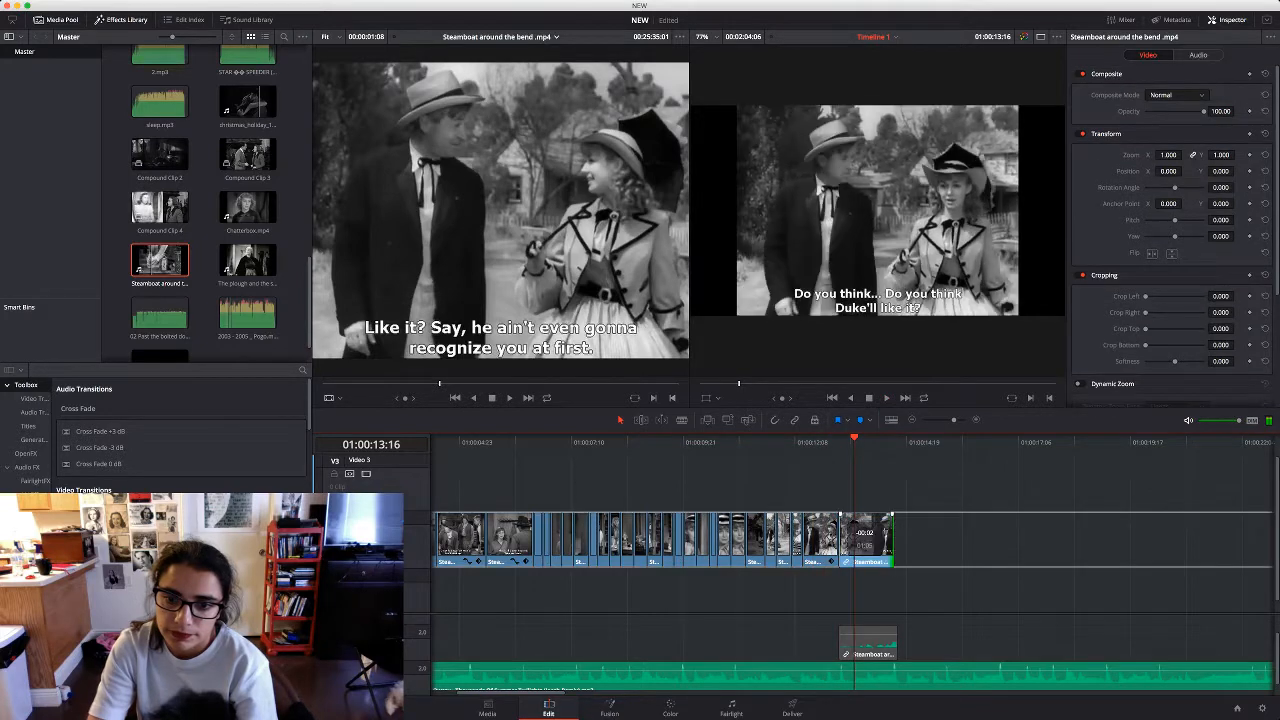
pyautogui.press('space')
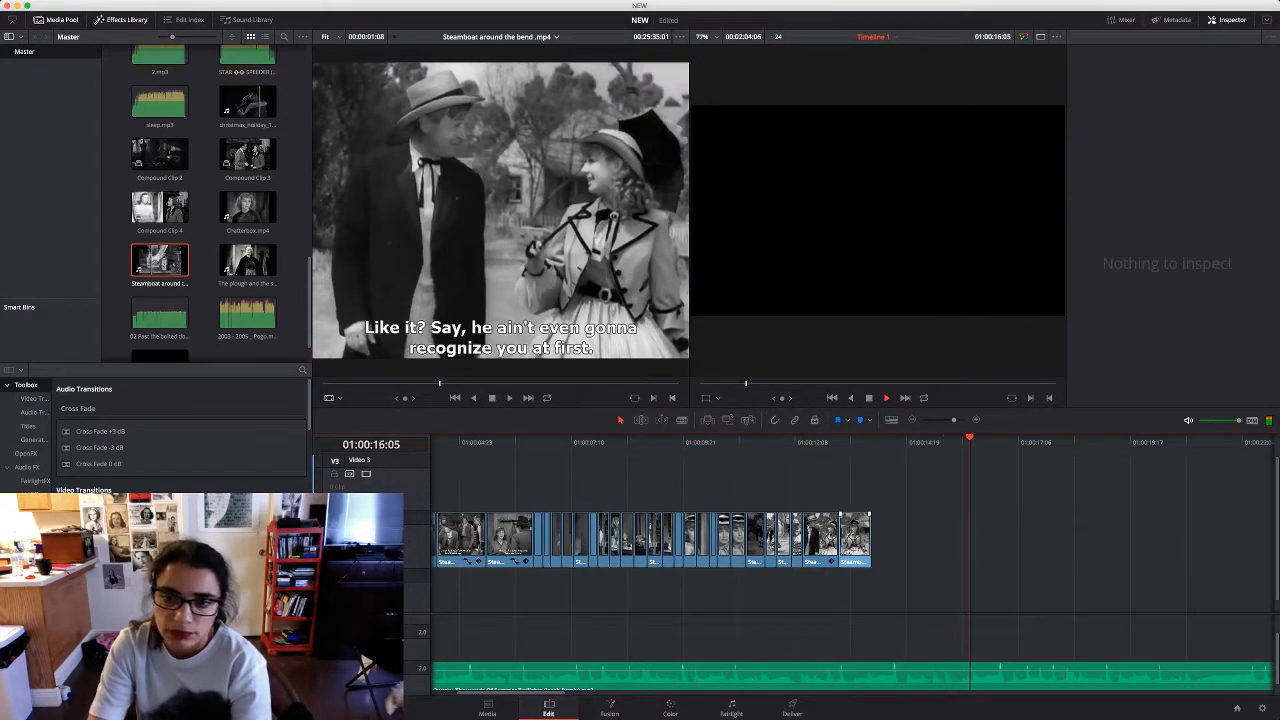
# Play the montage from the start and look through the music files, opening sleep.mp3 and No Smoke.mp3 as sources
pyautogui.moveTo(1036, 442); pyautogui.dragTo(431, 442)
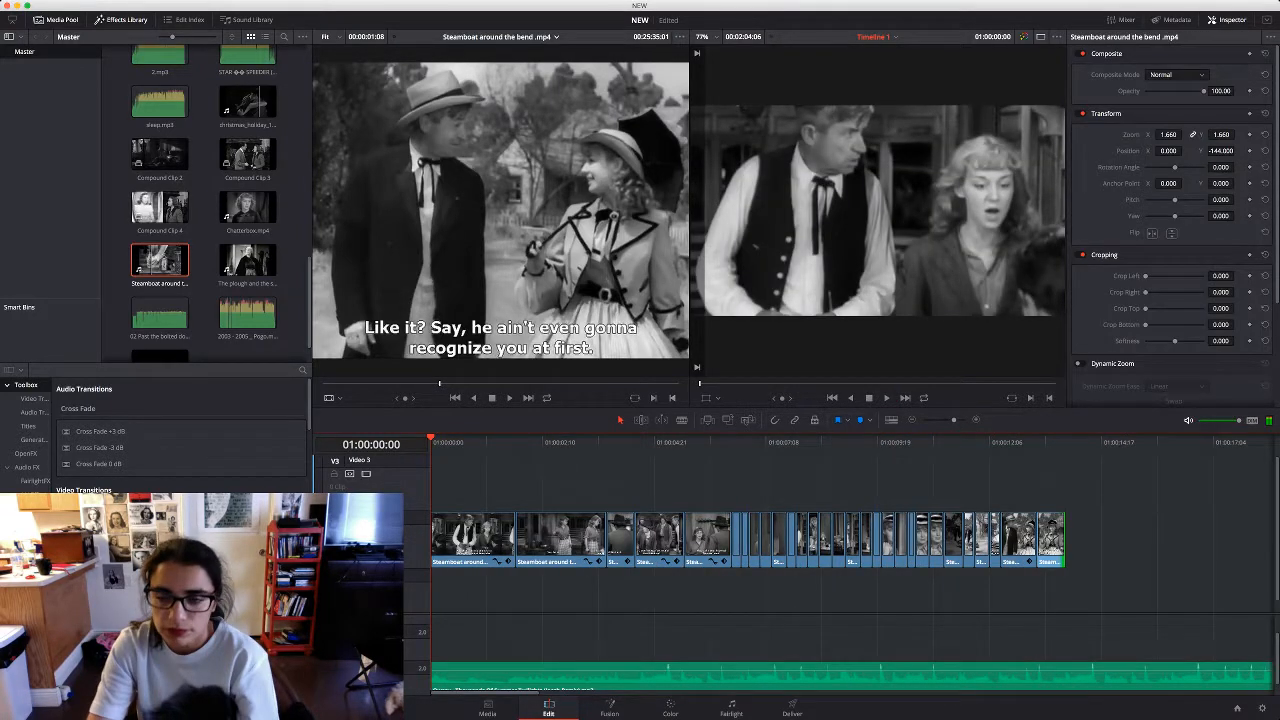
pyautogui.press('space')
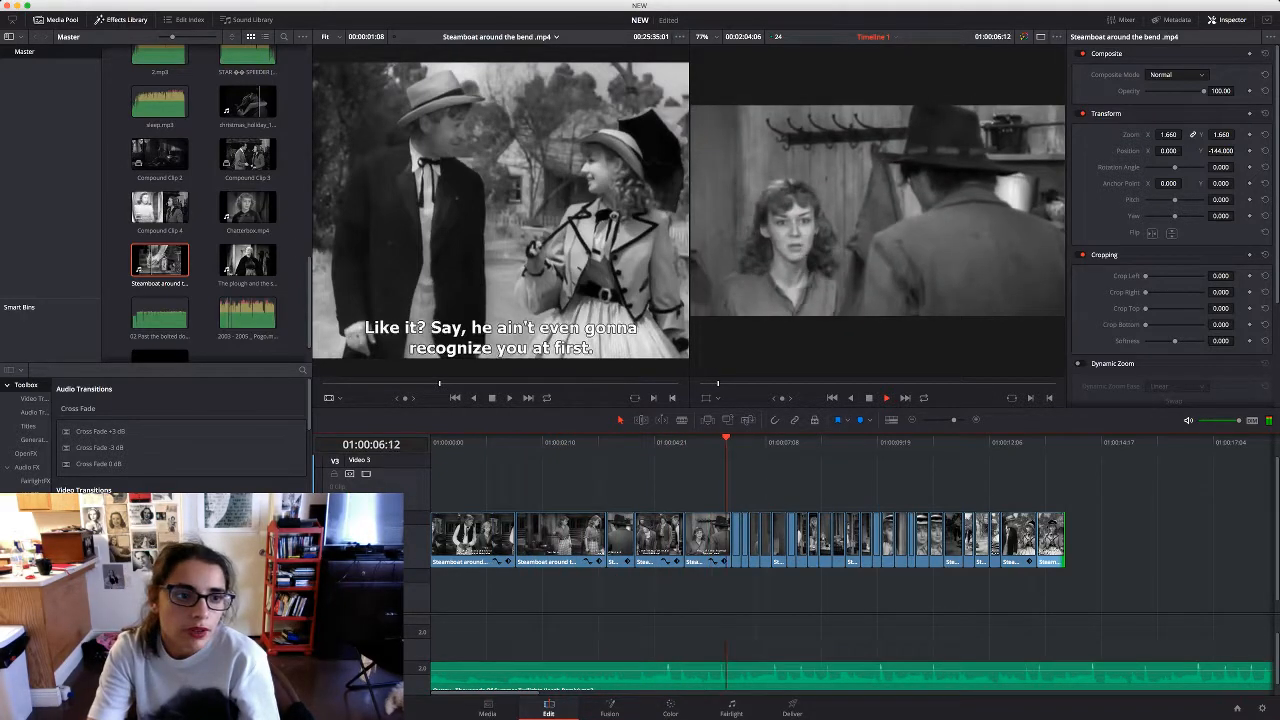
pyautogui.scroll(4, 165, 238)
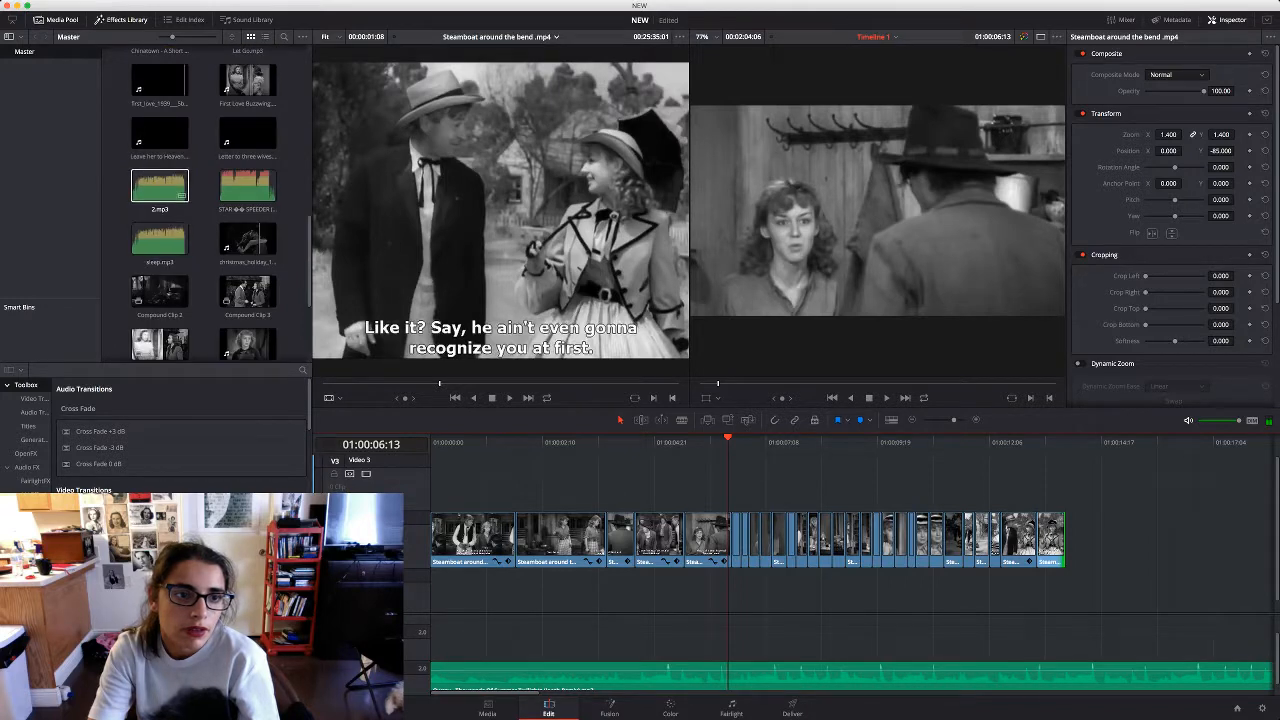
pyautogui.doubleClick(168, 239)
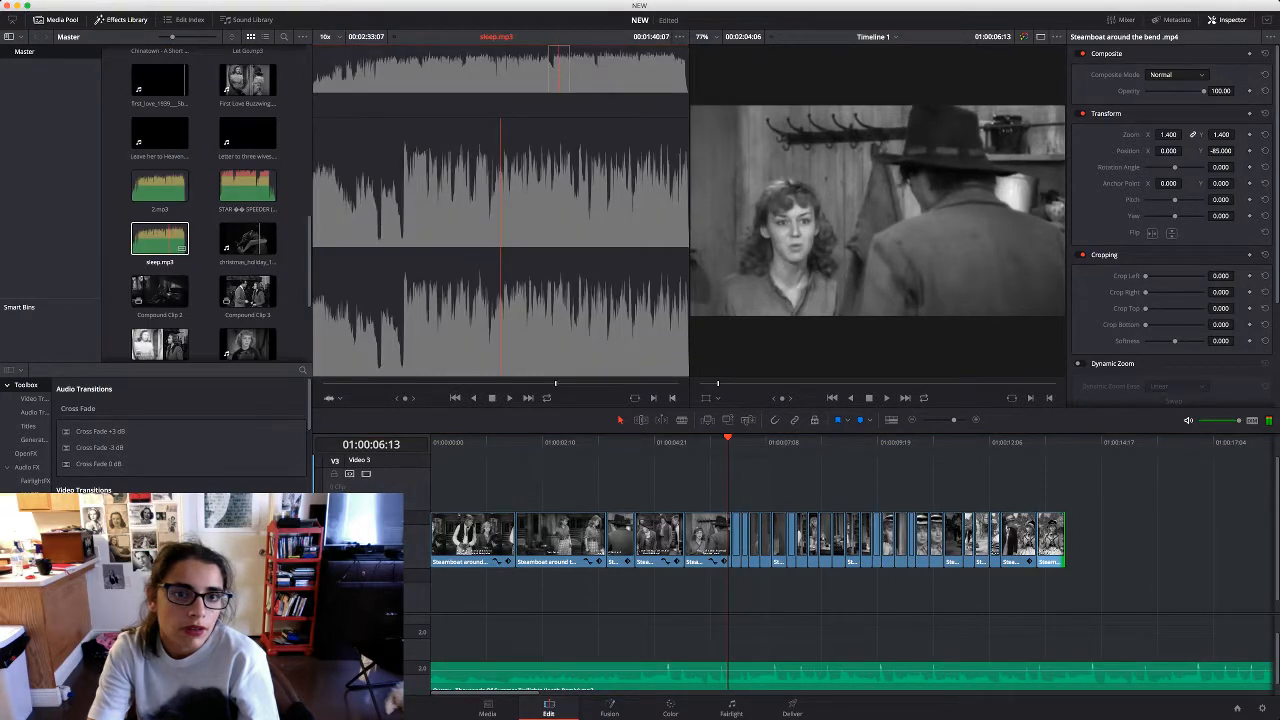
pyautogui.scroll(5, 168, 238)
pyautogui.doubleClick(165, 158)
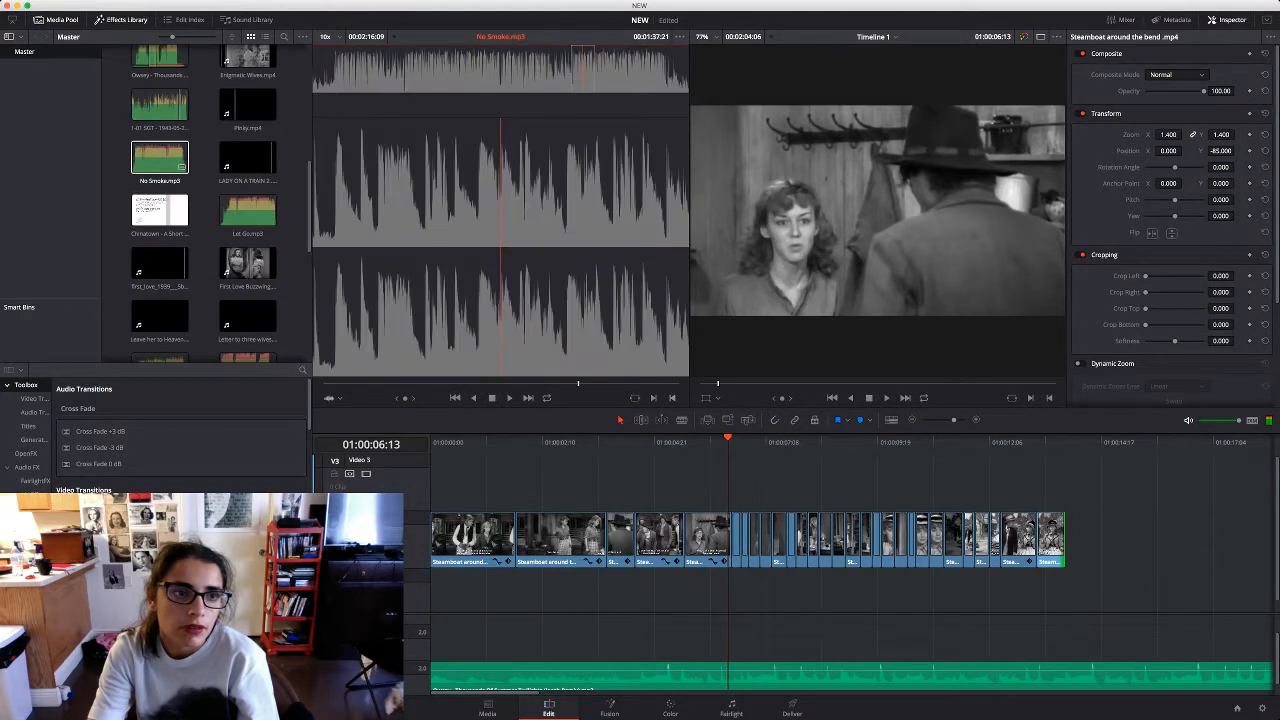
pyautogui.doubleClick(154, 106)
pyautogui.scroll(3, 160, 104)
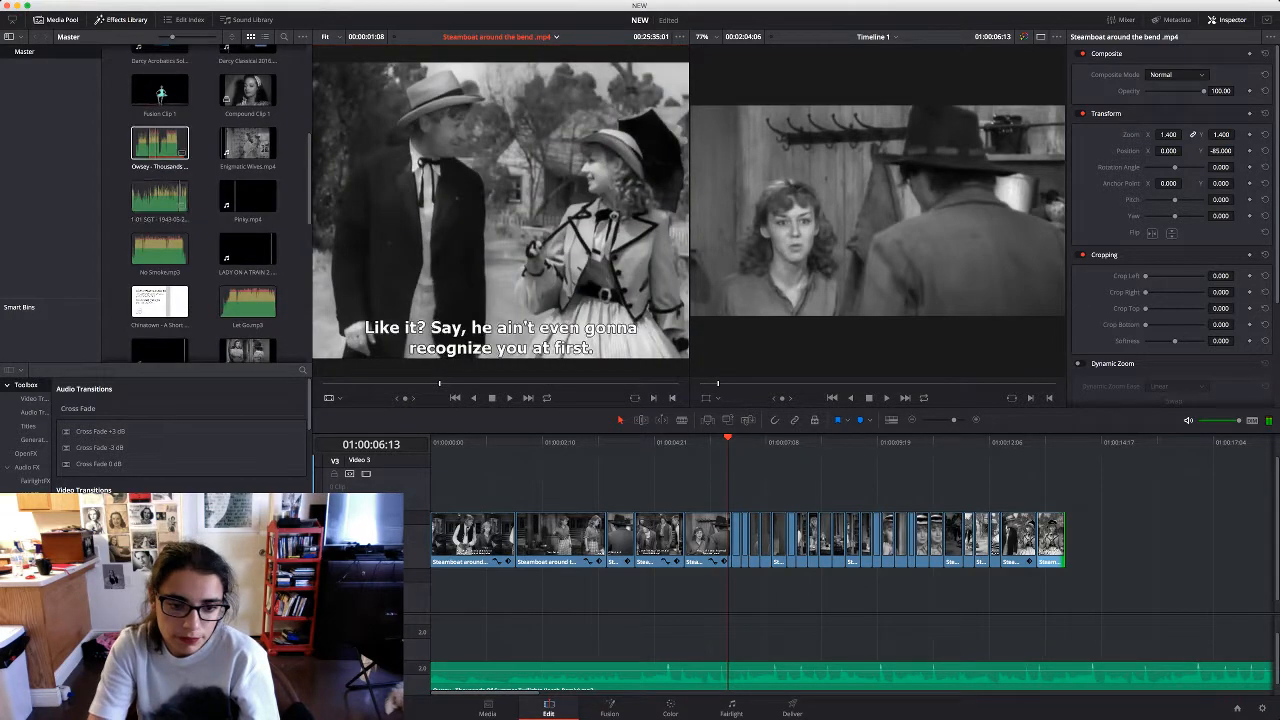
# Place the Owsey - Thousands Of Summer Twilights song at the start of the music track and play the montage from the beginning
pyautogui.moveTo(160, 143); pyautogui.dragTo(433, 675)
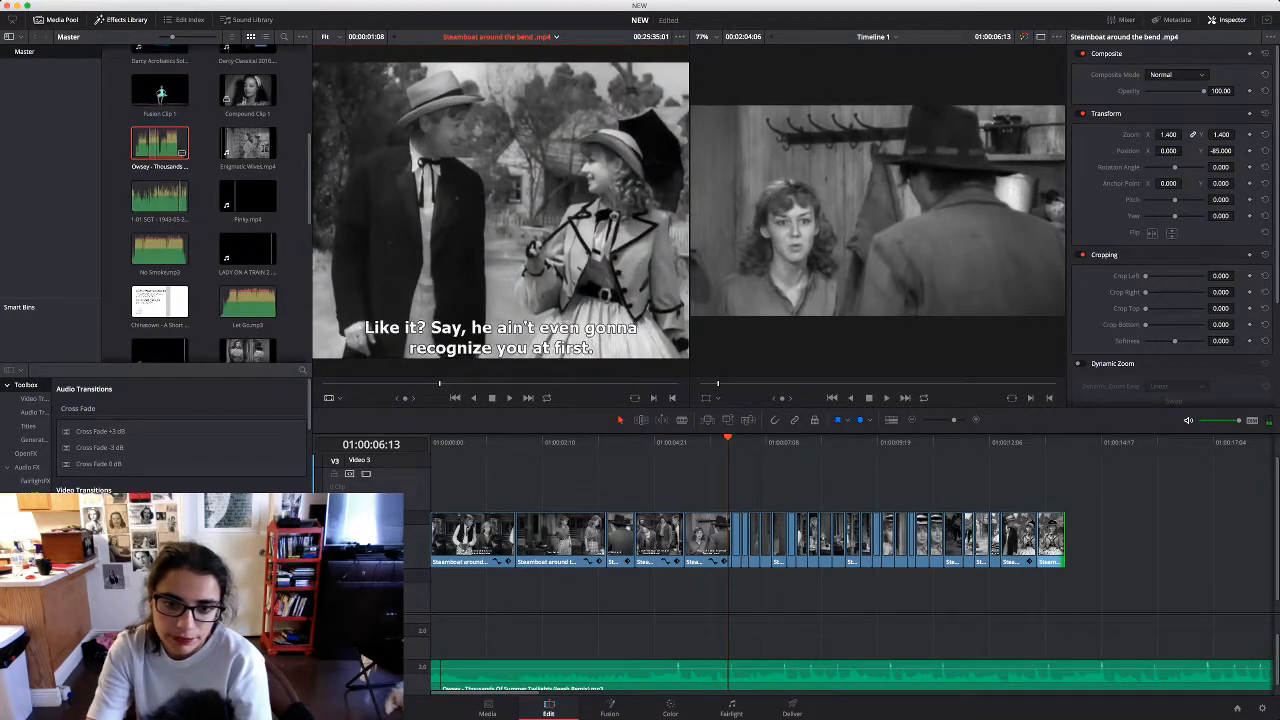
pyautogui.press('q')
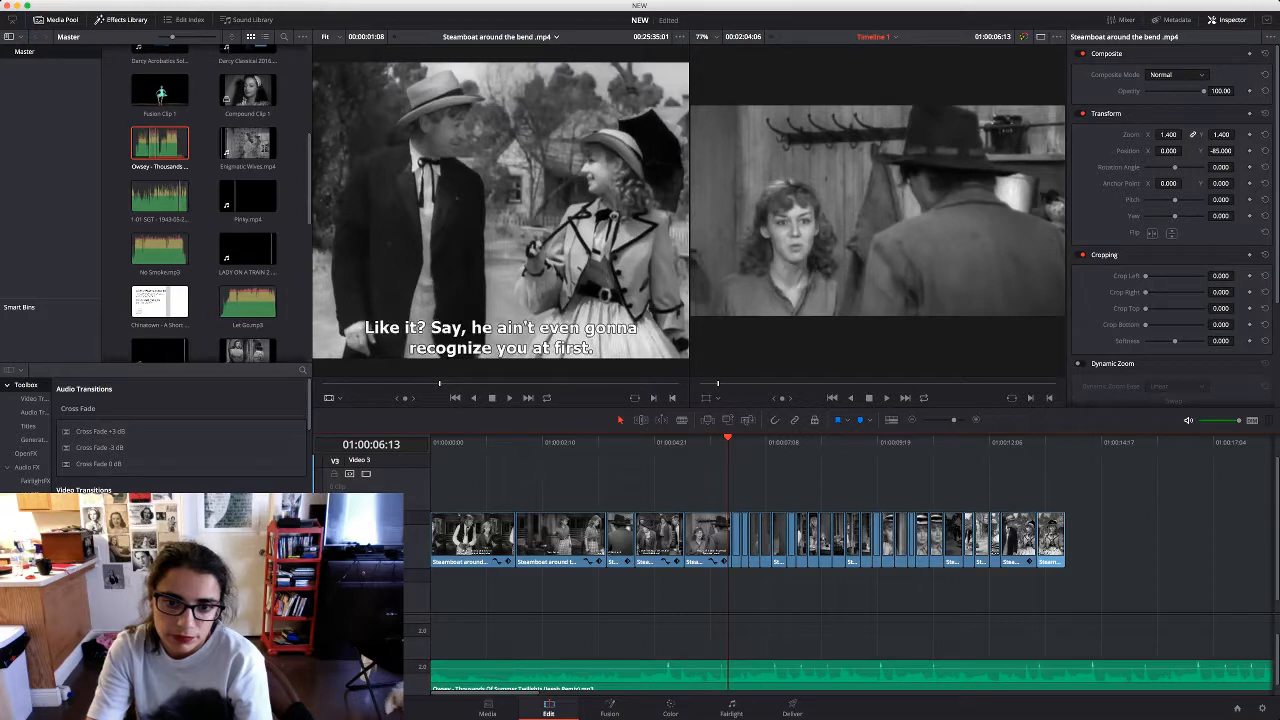
pyautogui.press('Right')
pyautogui.press('Right')
pyautogui.press('Right')
pyautogui.press('Right')
pyautogui.press('Right')
pyautogui.press('Right')
pyautogui.press('Right')
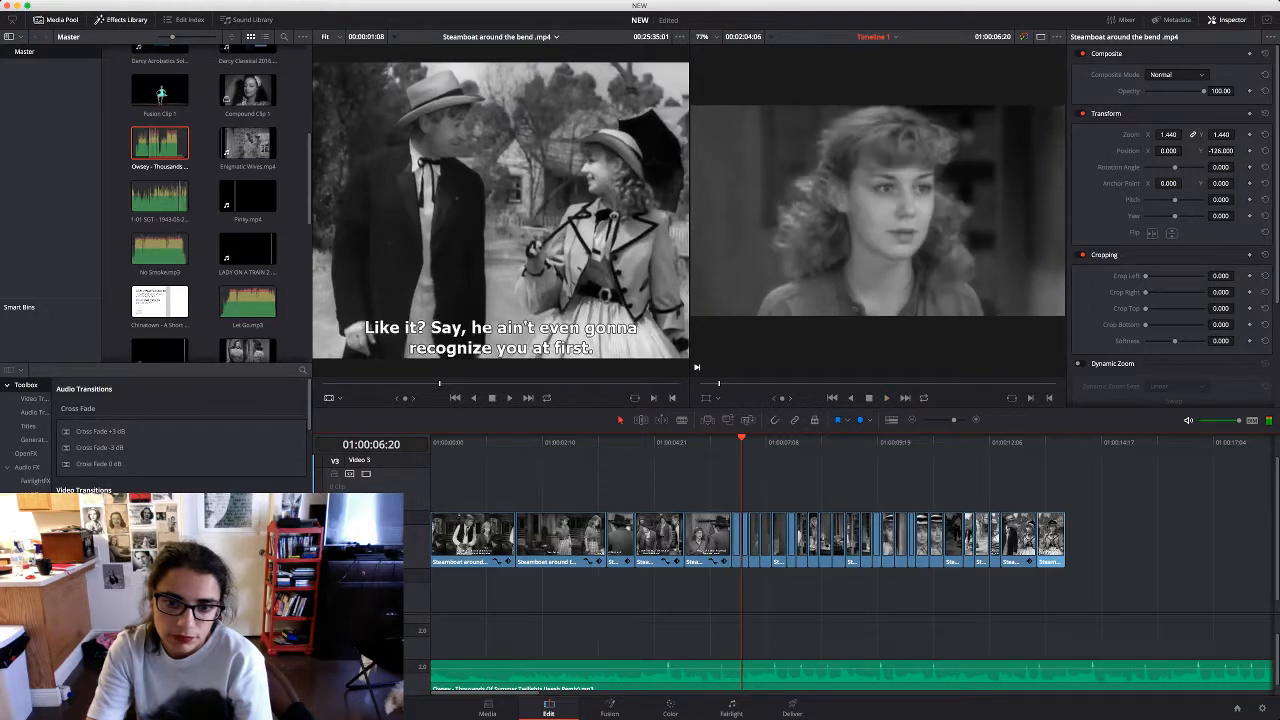
pyautogui.press('Home')
pyautogui.press('space')
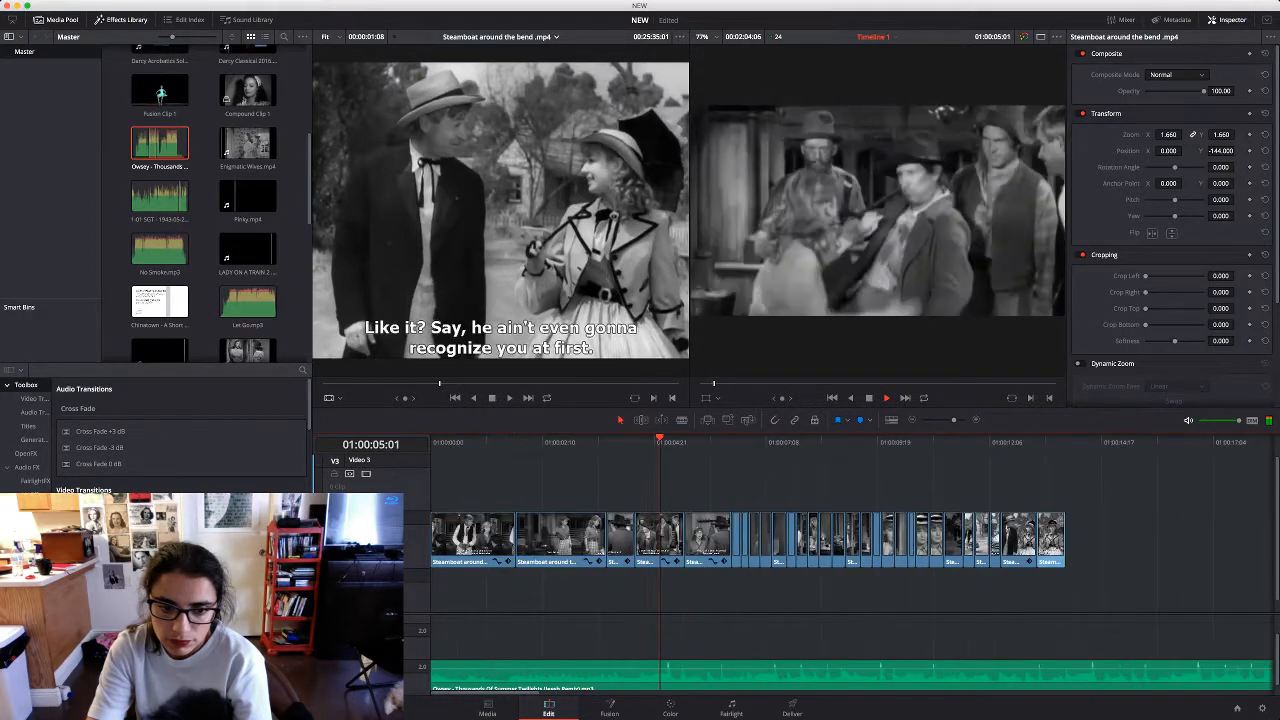
pyautogui.press('space')
# Examine the far end of the music clip on the timeline, beyond the last video clip
pyautogui.hscroll(10, 850, 560)
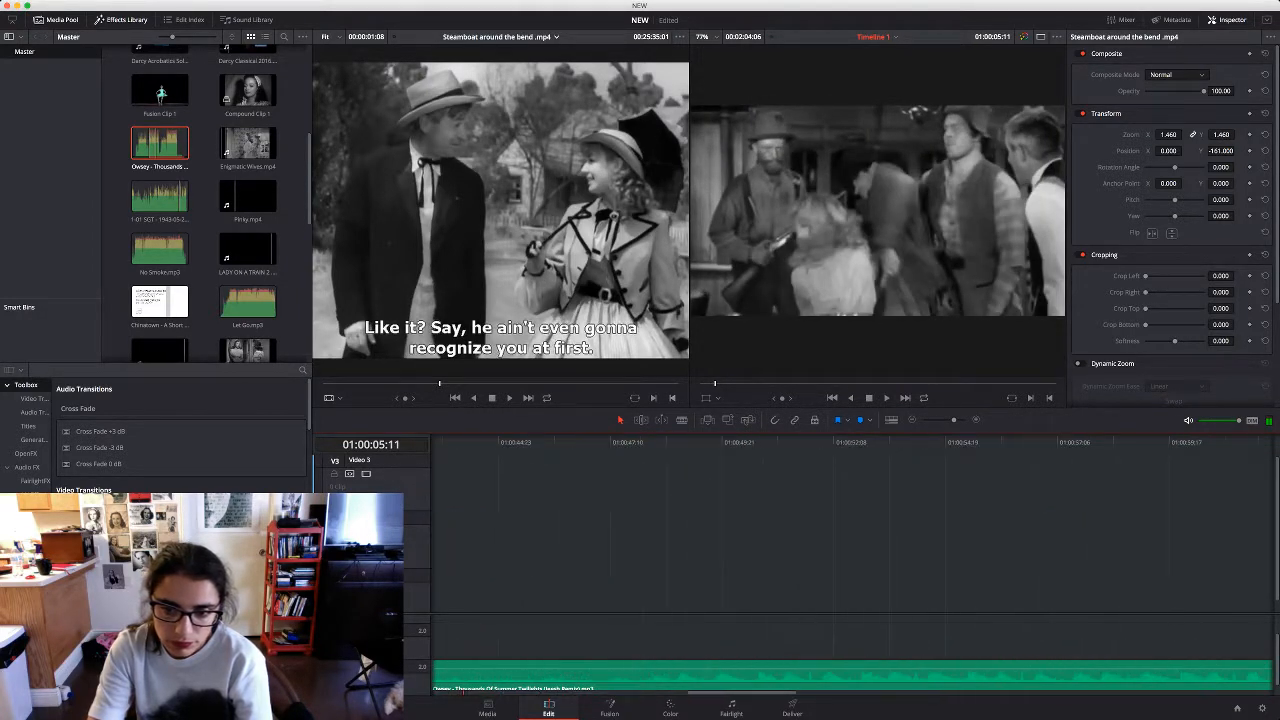
pyautogui.hscroll(3, 850, 560)
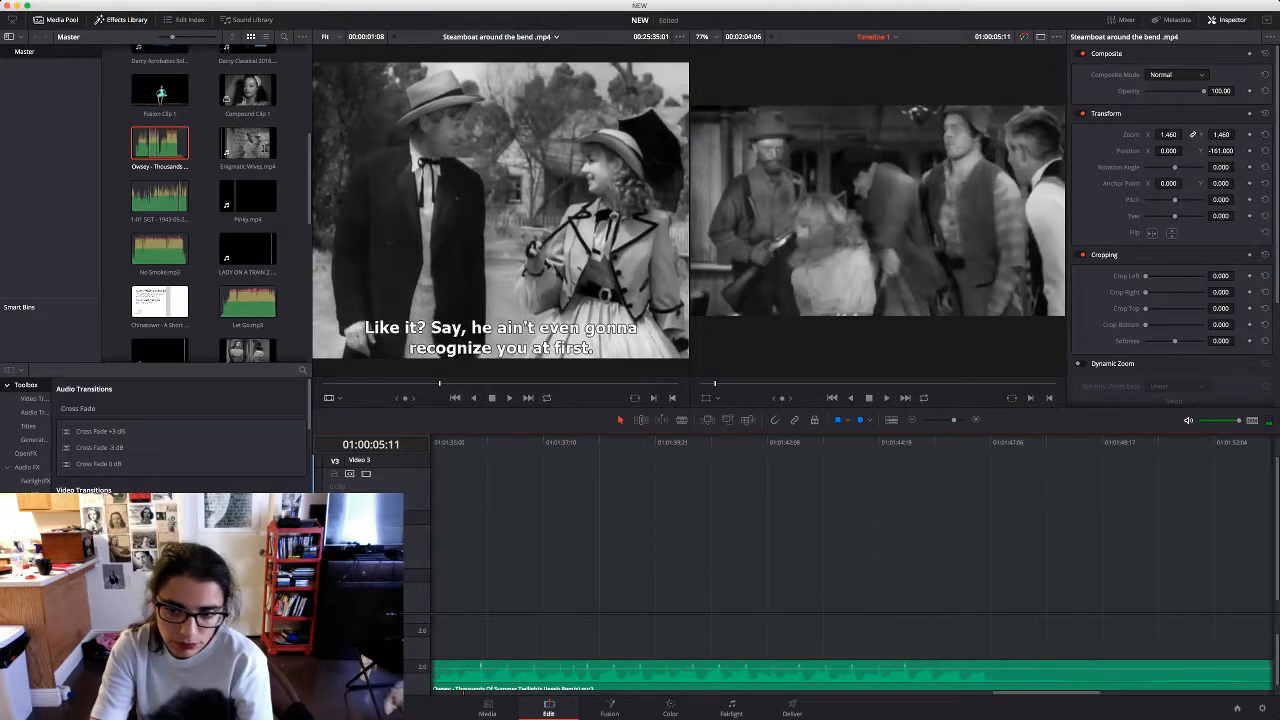
pyautogui.hscroll(5, 850, 560)
pyautogui.click(1149, 675)
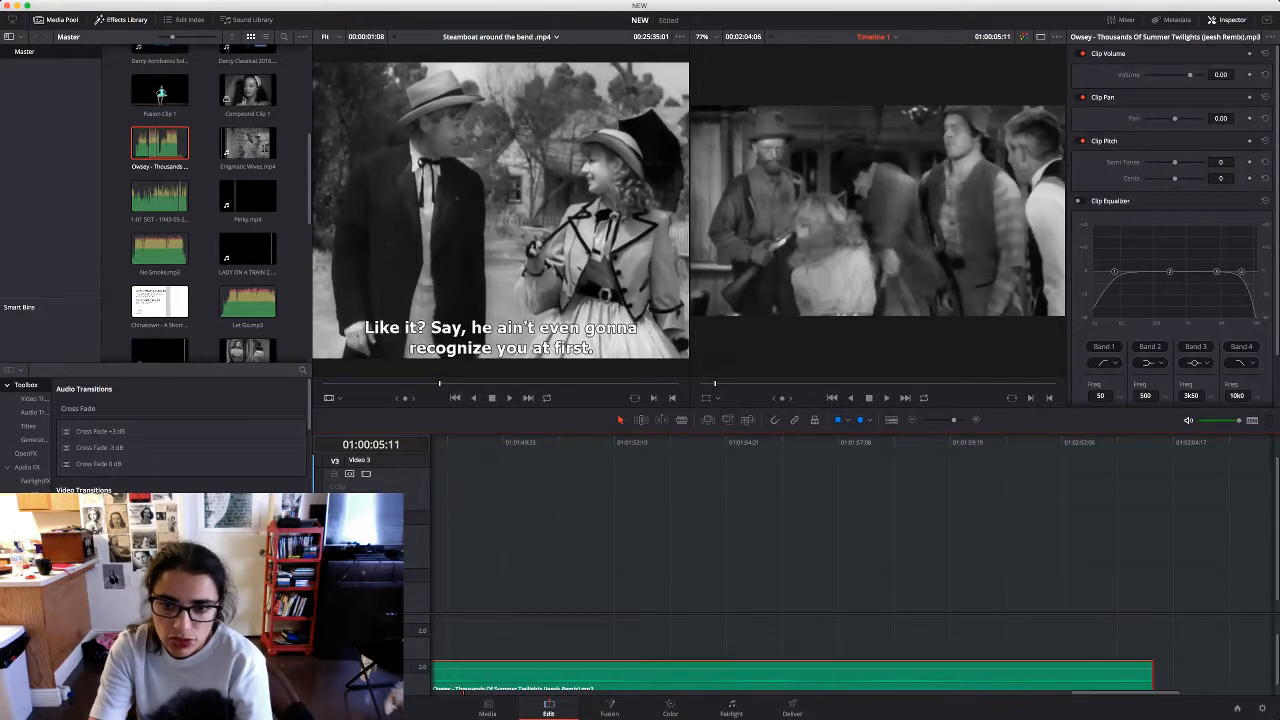
pyautogui.press('super+equal')
pyautogui.press('super+minus')
pyautogui.press('super+minus')
pyautogui.press('super+minus')
# Play the montage through to the last couple shot and set its zoom to 1.540 and vertical position to -141
pyautogui.press('space')
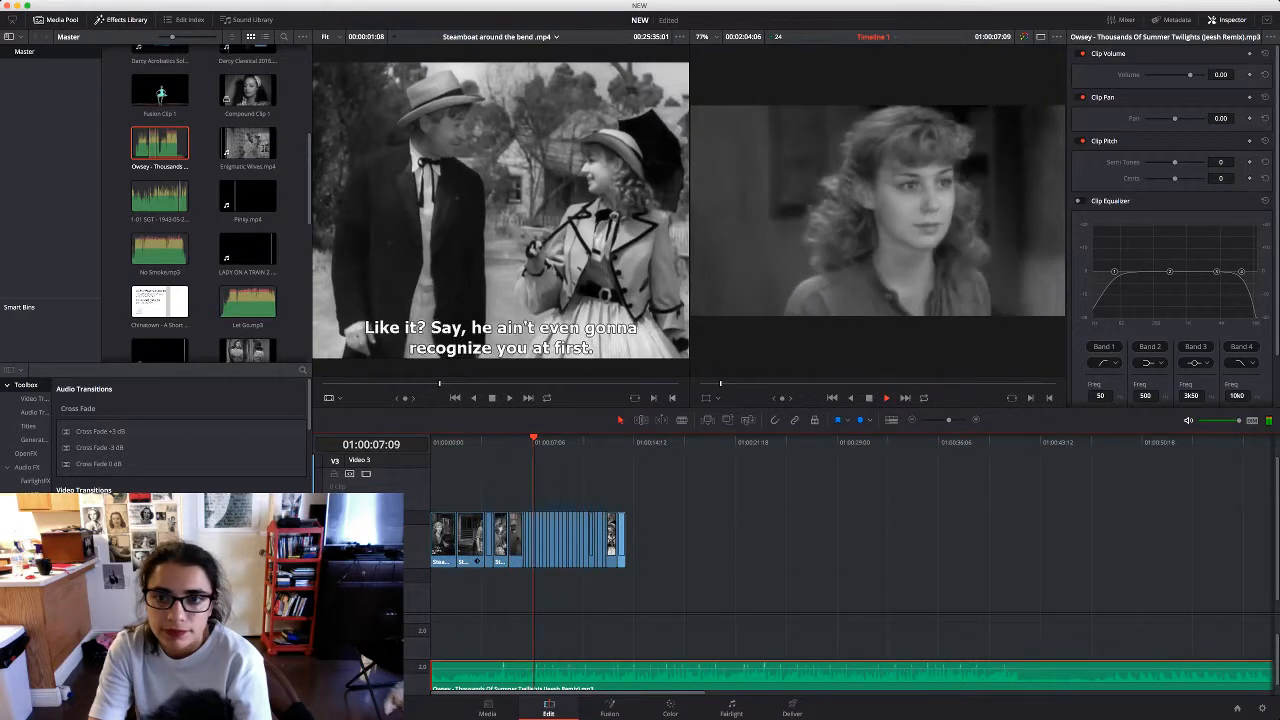
pyautogui.press('super+equal')
pyautogui.press('super+equal')
pyautogui.press('super+equal')
pyautogui.press('super+minus')
pyautogui.press('super+minus')
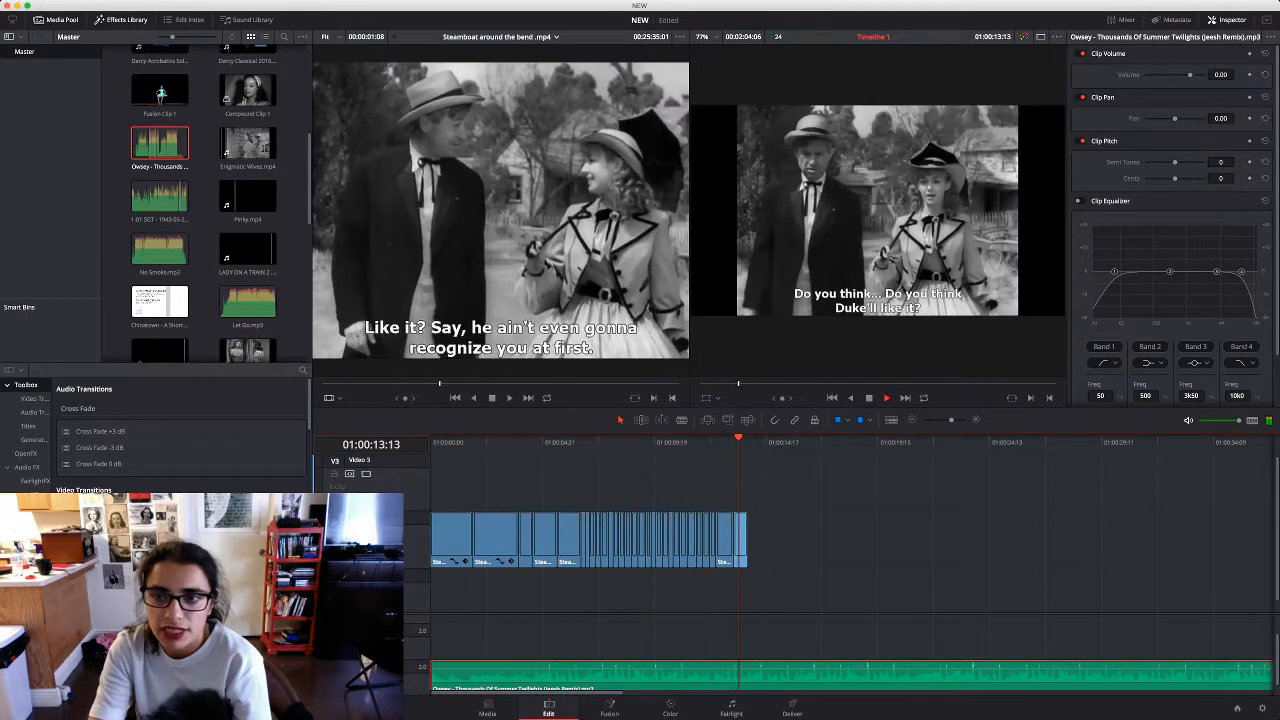
pyautogui.click(740, 541)
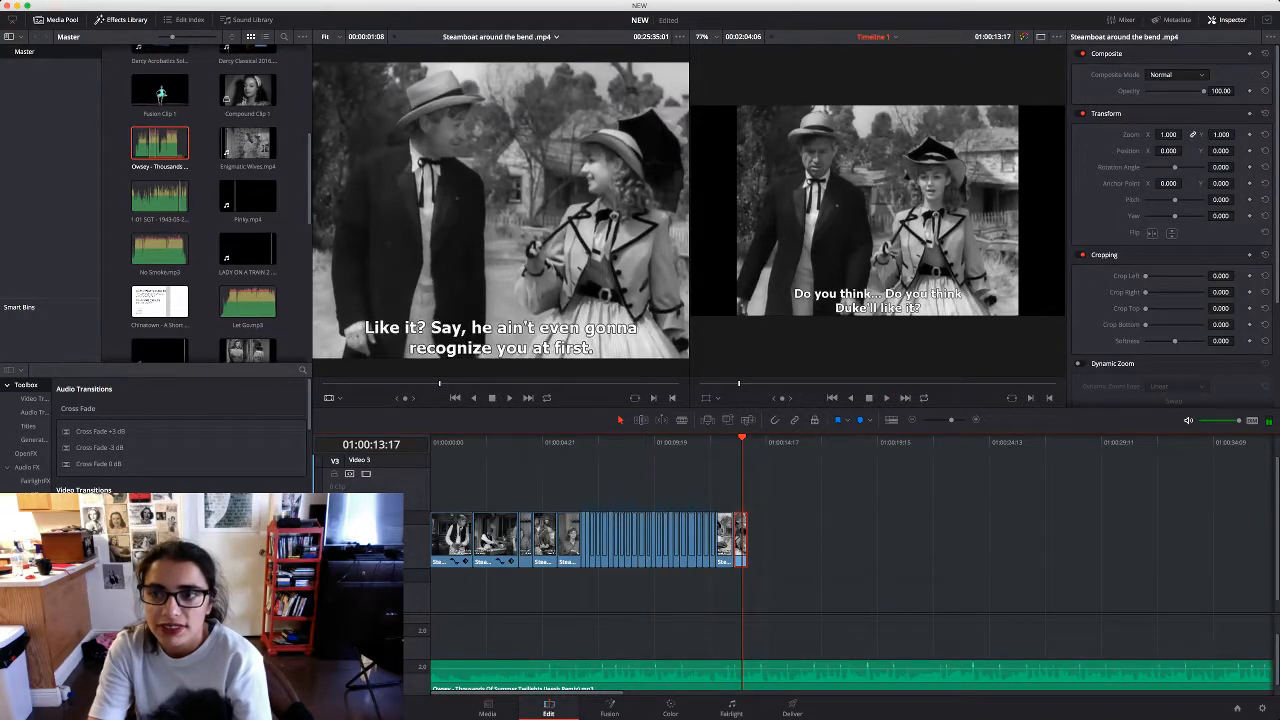
pyautogui.moveTo(1168, 134); pyautogui.dragTo(1079, 151)
# Mark the 0:13 source range of the smiling couple ending at 25:37:03, place it after the last clip and delete its audio
pyautogui.click(501, 225)
pyautogui.press('space')
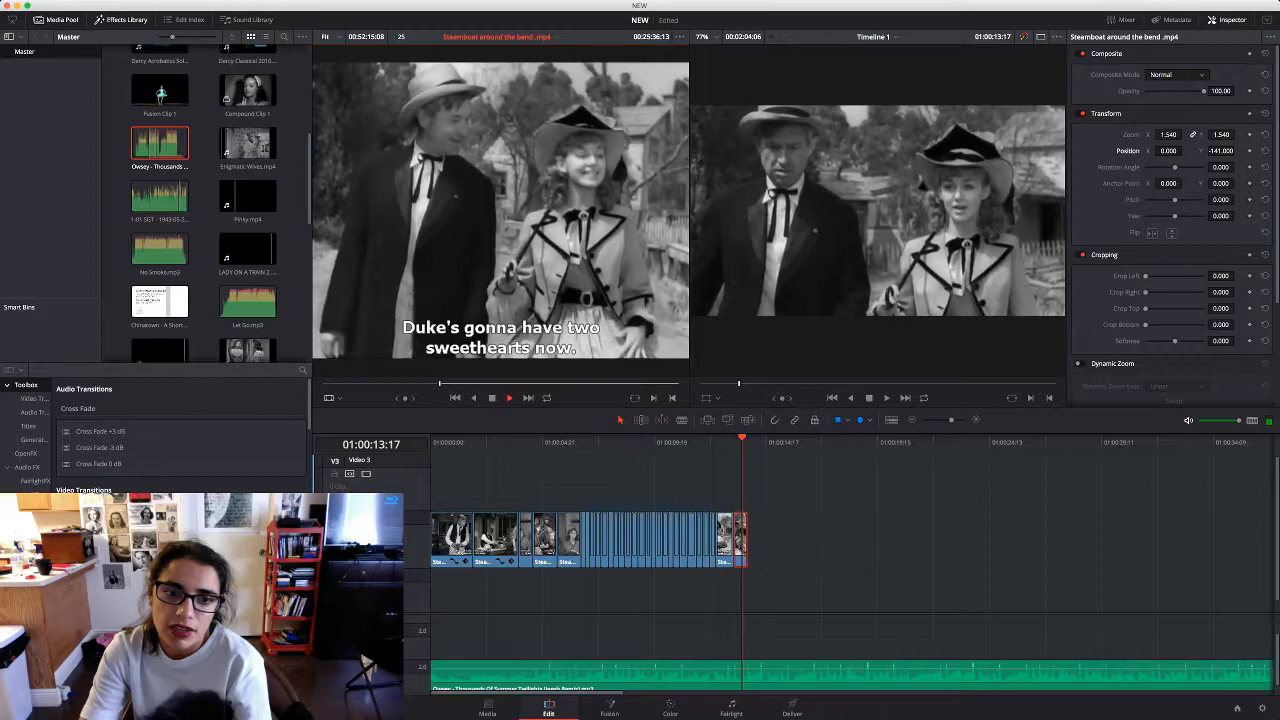
pyautogui.press('o')
pyautogui.moveTo(501, 225); pyautogui.dragTo(751, 540)
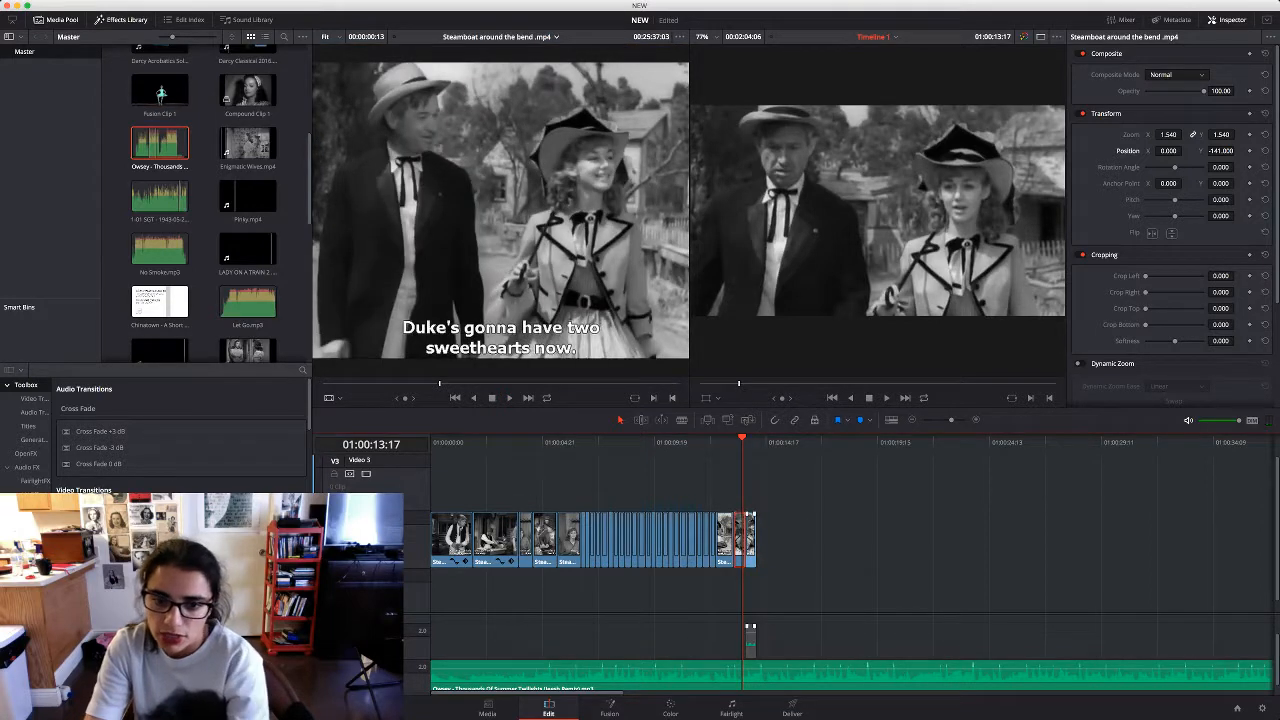
pyautogui.press('space')
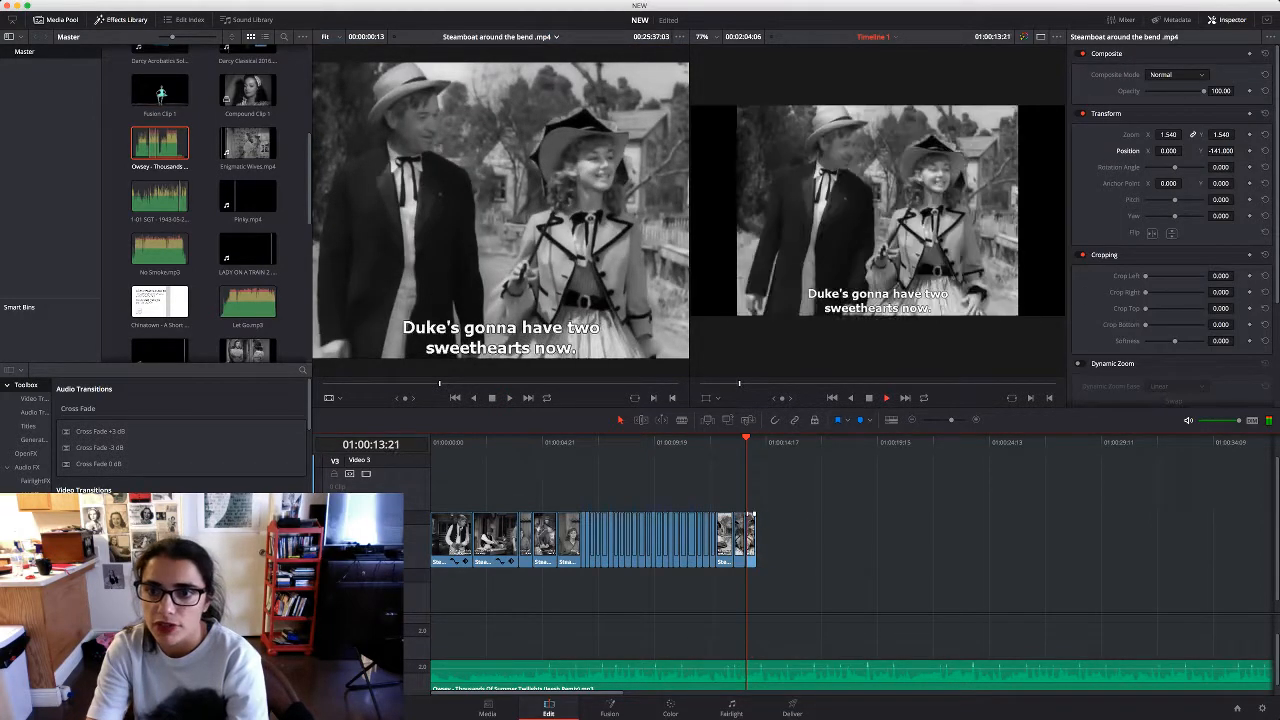
# Set the smiling couple clip's zoom to 1.430 and vertical position to -200, and play it through to its end
pyautogui.moveTo(1168, 134); pyautogui.dragTo(1060, 151)
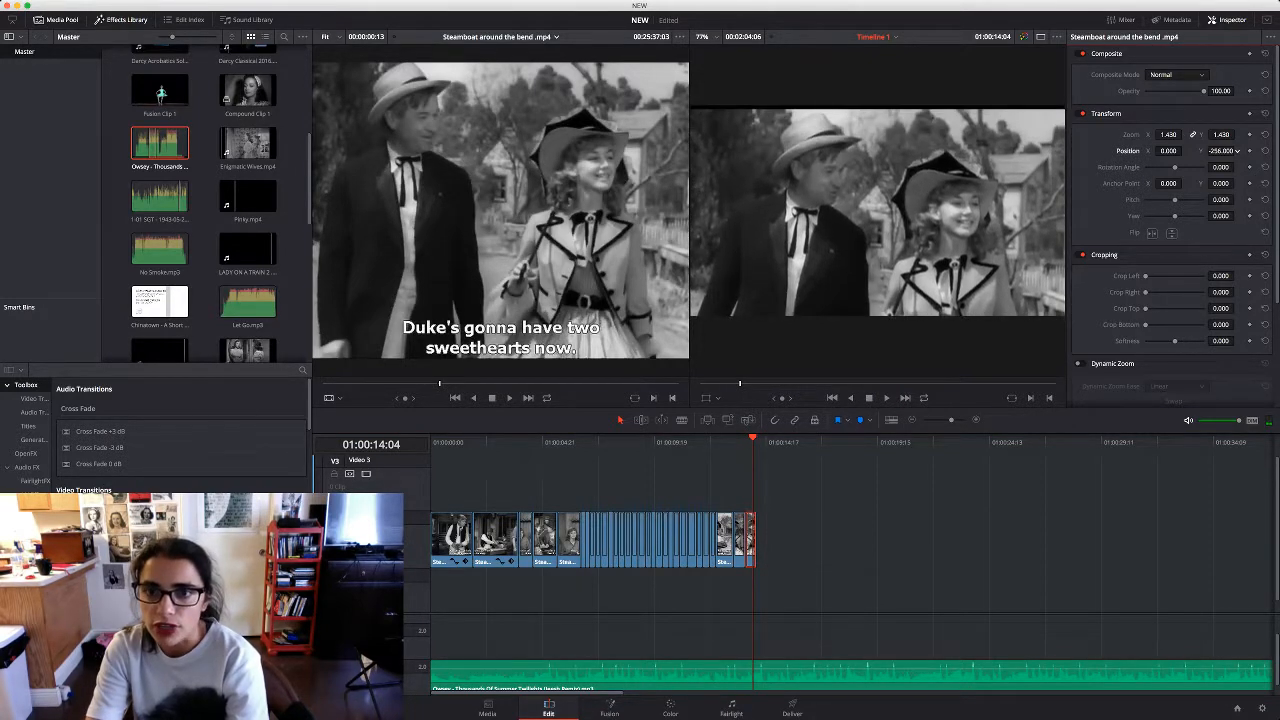
pyautogui.moveTo(1237, 151); pyautogui.dragTo(1240, 150)
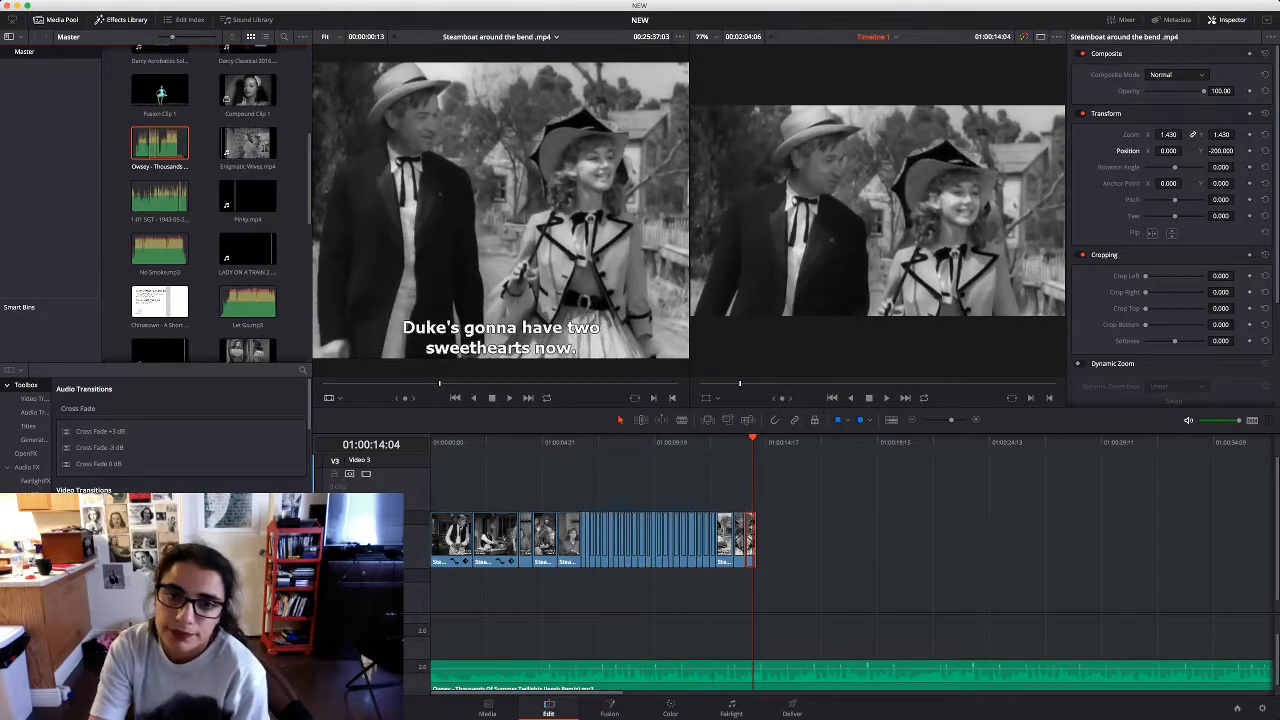
pyautogui.press('space')
# Scan back and forth through the courtroom scene around 26:00:00 in the source film for the next shot
pyautogui.press('q')
pyautogui.press('space')
pyautogui.press('i')
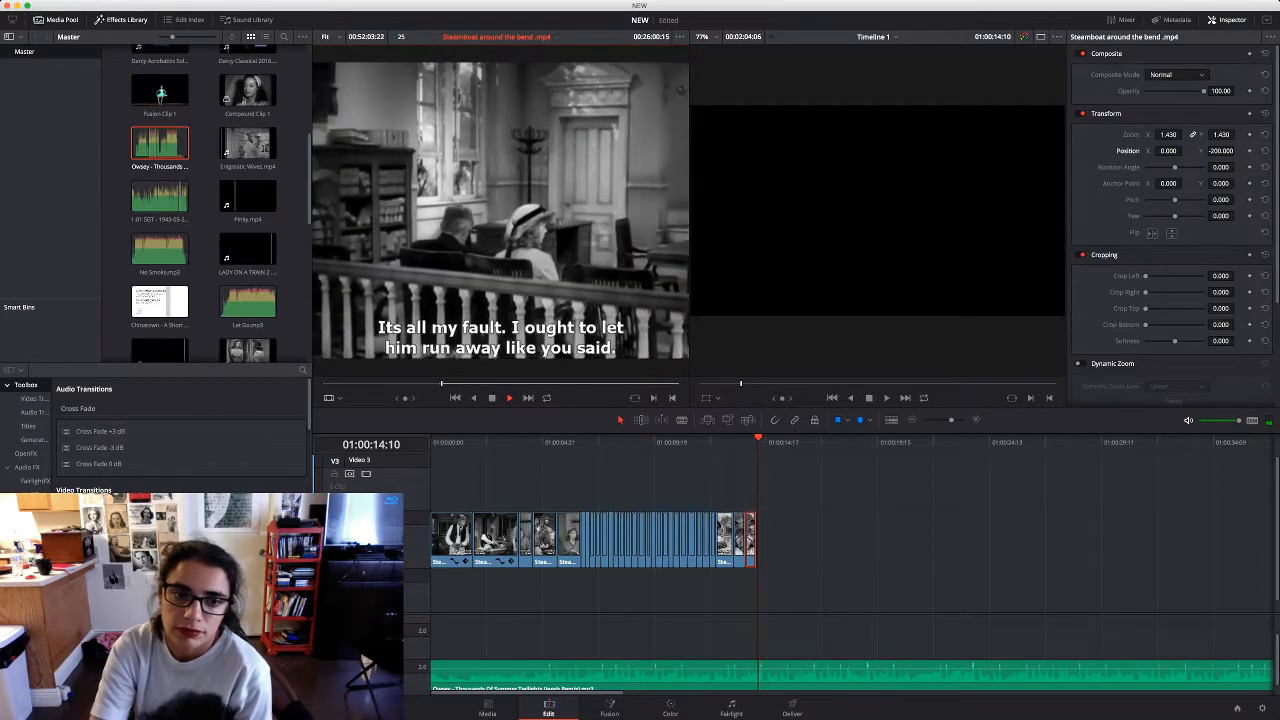
pyautogui.press('j')
pyautogui.press('j')
pyautogui.press('j')
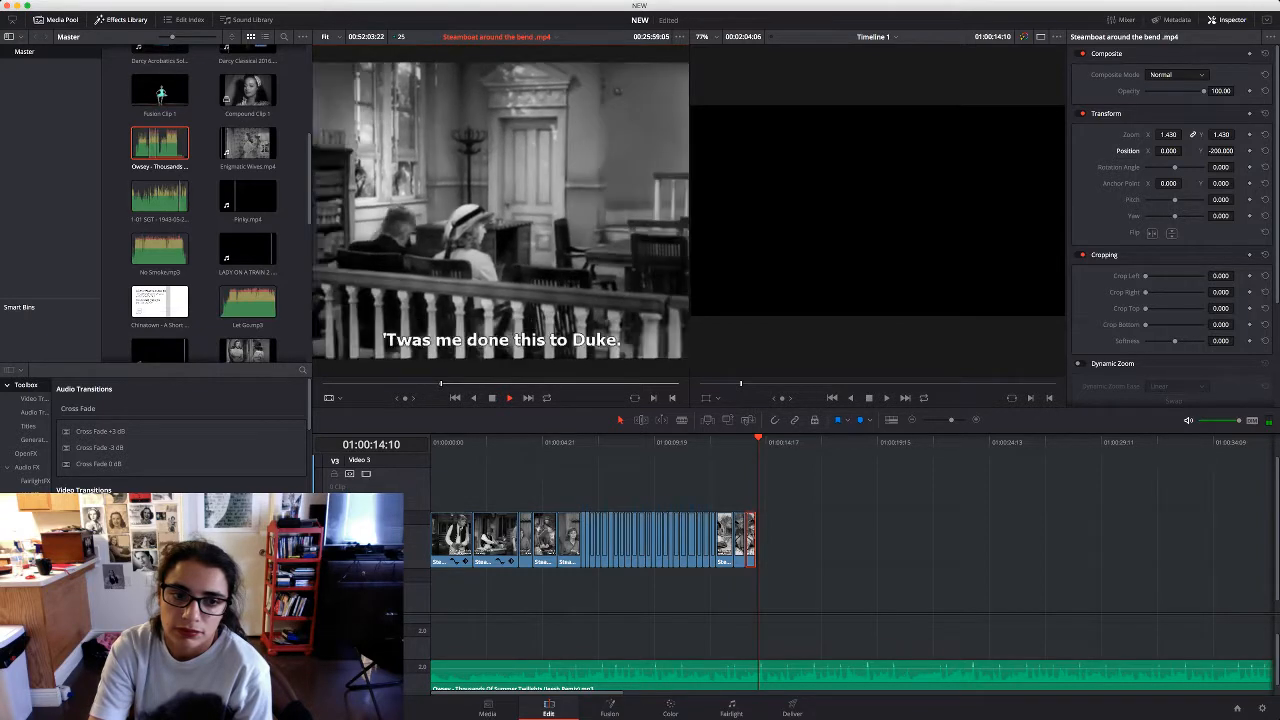
pyautogui.press('l')
pyautogui.press('j')
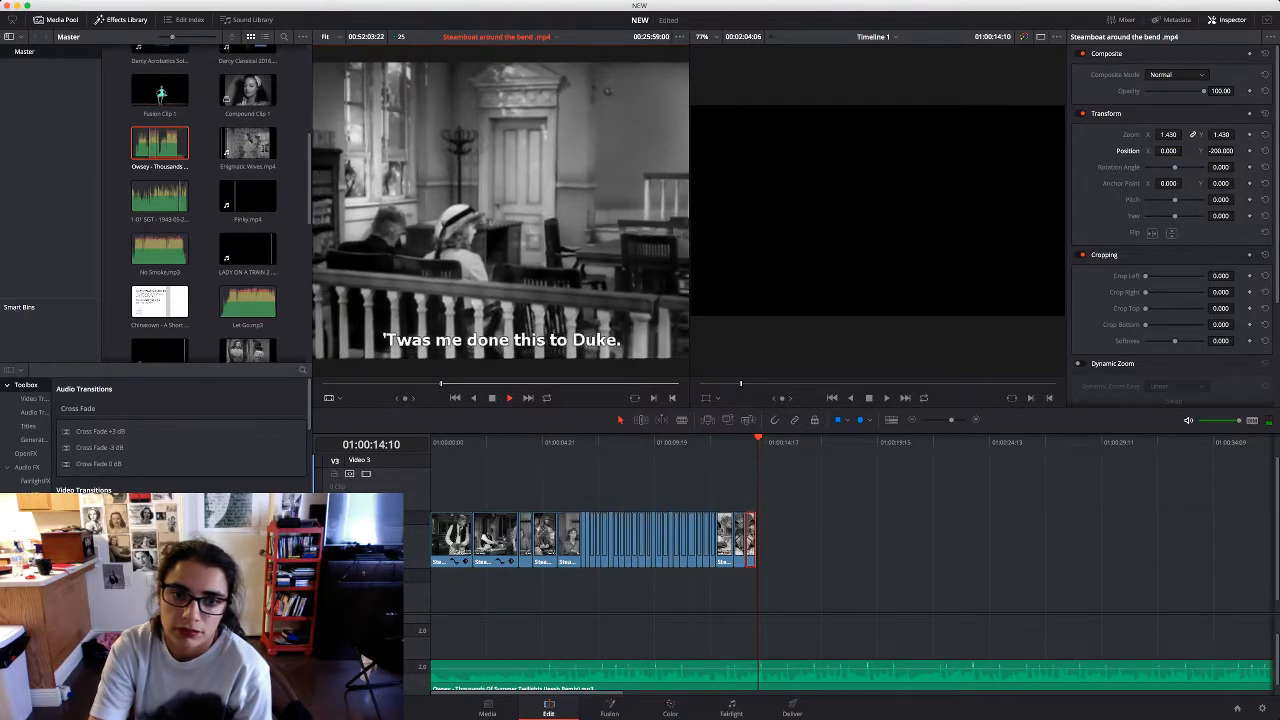
pyautogui.press('l')
pyautogui.press('k')
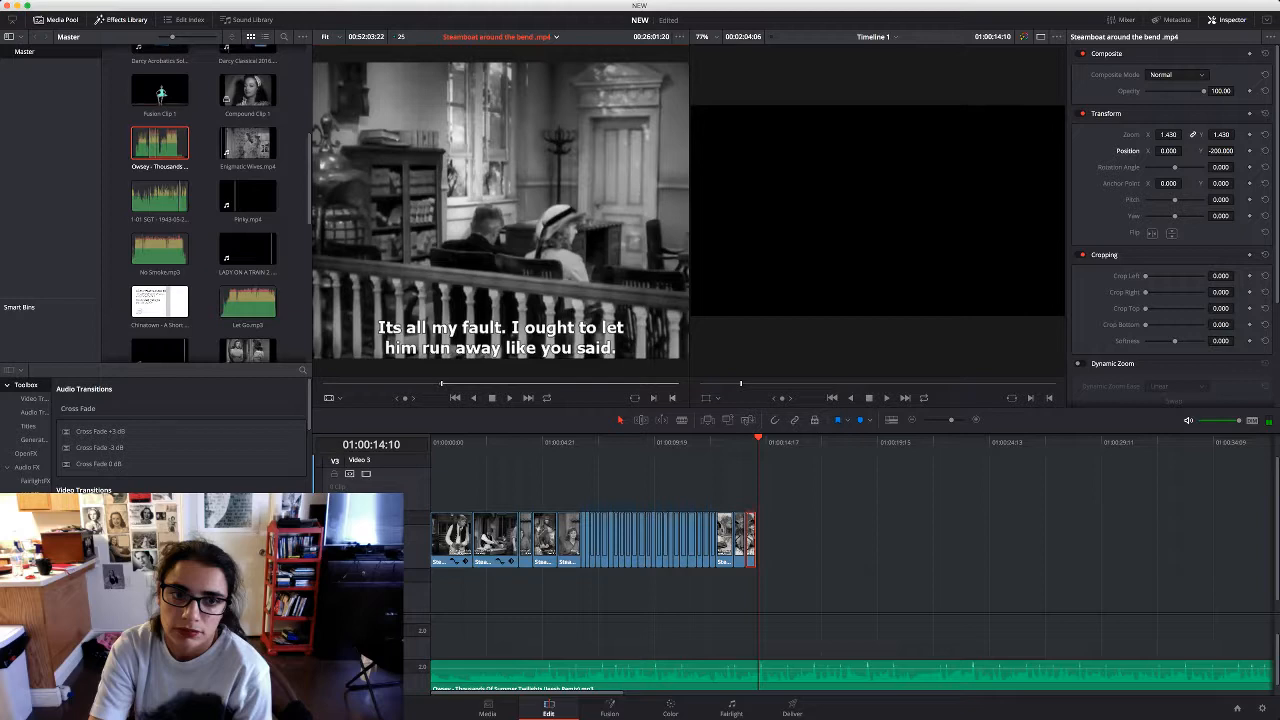
# Mark the 2:11 source range of the seated courtroom pair ending at 26:10:19, place it after the last clip and delete its audio
pyautogui.press('i')
pyautogui.press('l')
pyautogui.press('l')
pyautogui.press('l')
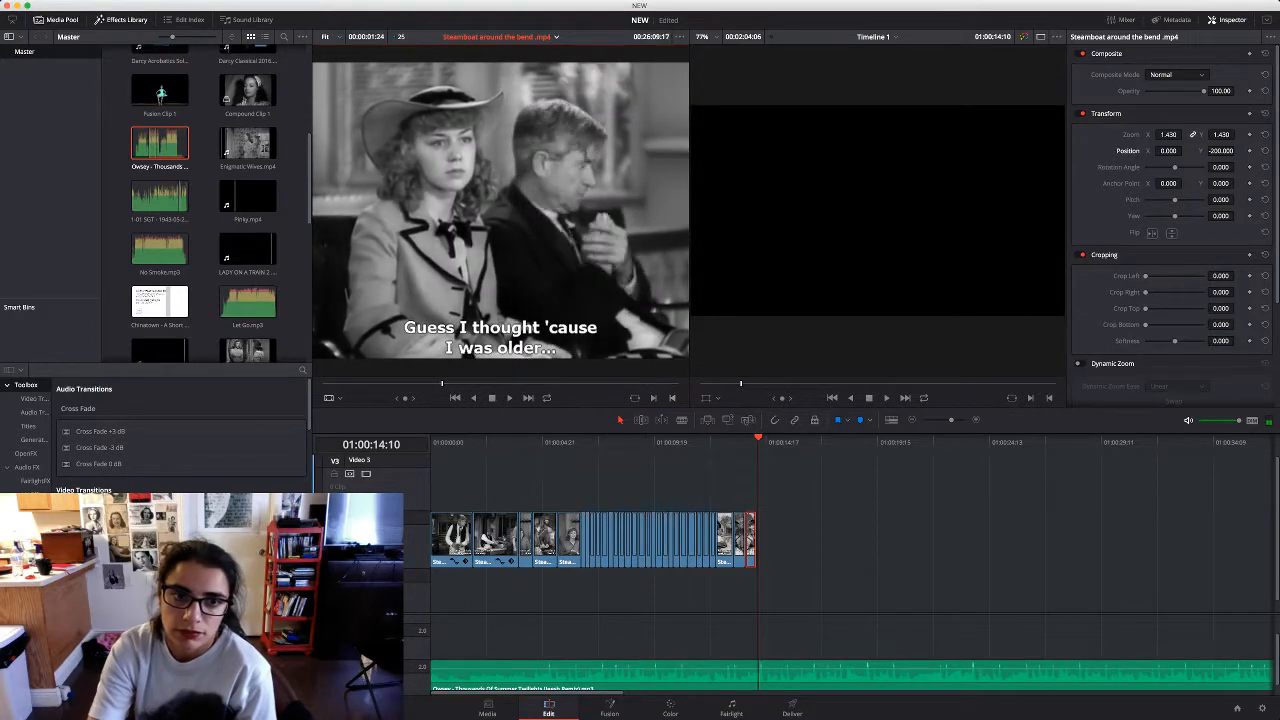
pyautogui.press('k')
pyautogui.moveTo(500, 250); pyautogui.dragTo(771, 540)
pyautogui.press('space')
# Replay the final seconds of the montage up to the newly placed courtroom clip
pyautogui.moveTo(760, 442); pyautogui.dragTo(658, 442)
pyautogui.press('space')
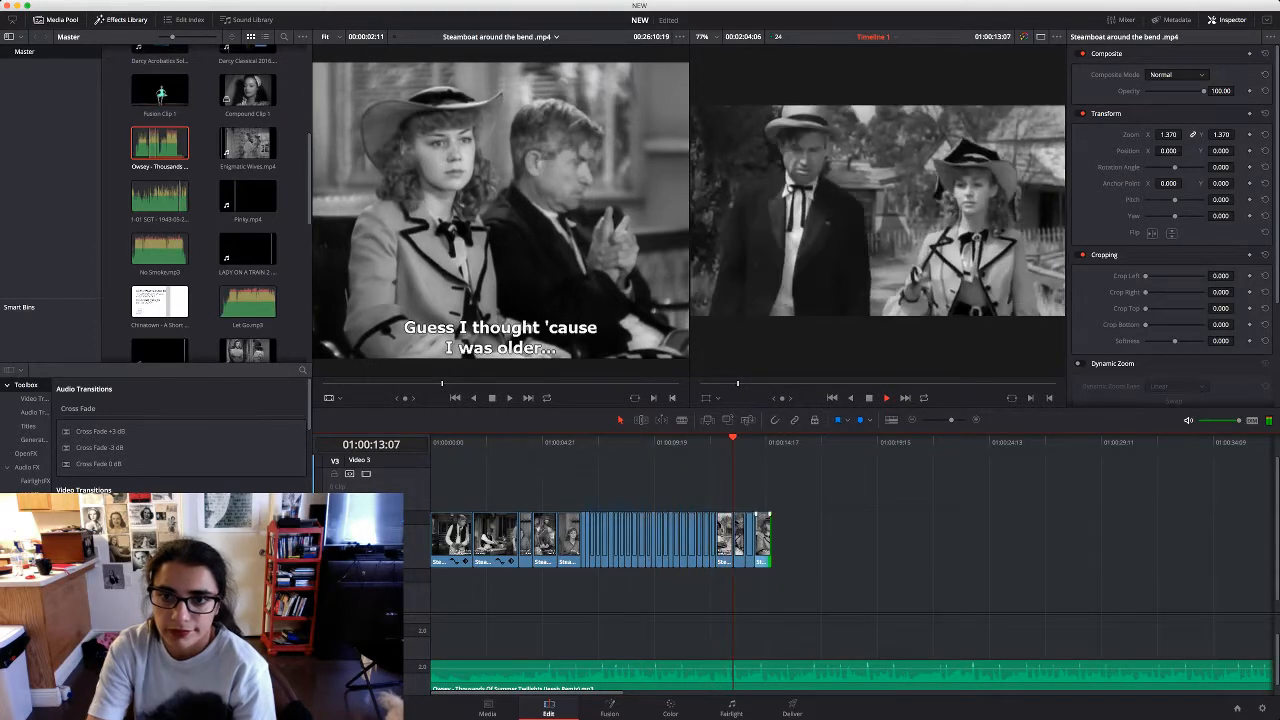
pyautogui.press('space')
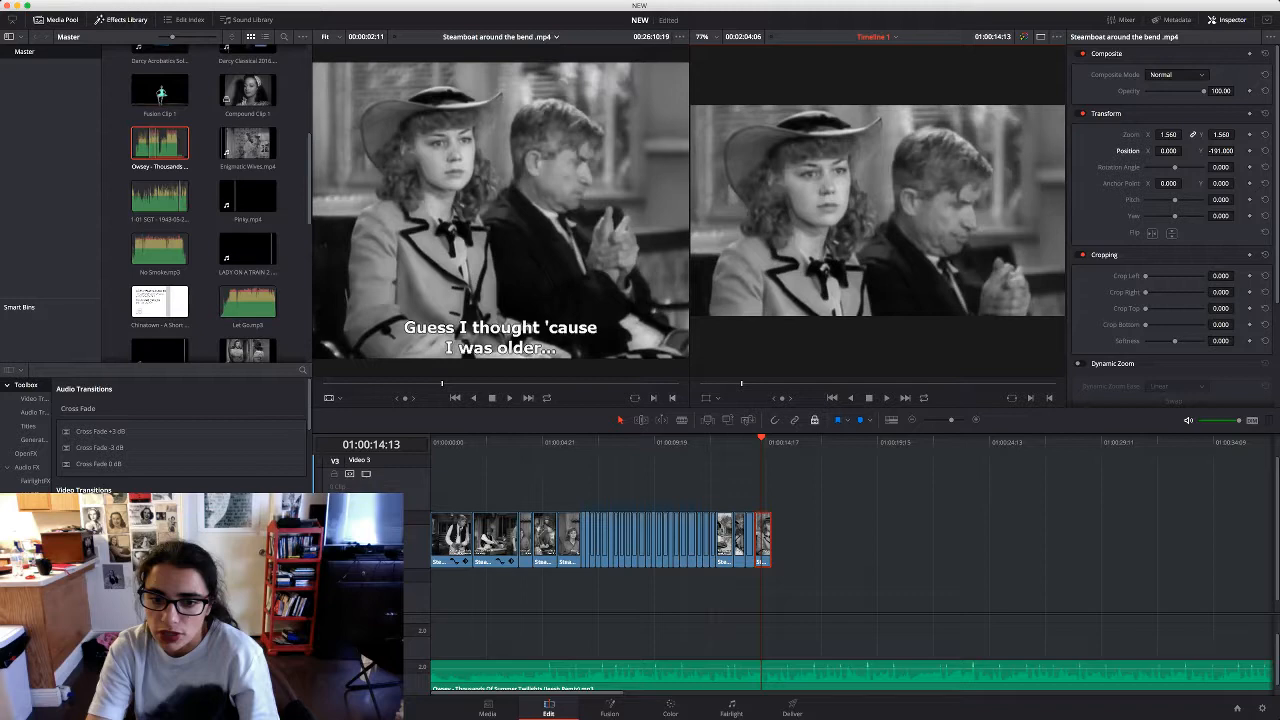
# Trim the end of the last courtroom clip slightly and append the 1:13 source range ending at 26:13:21 without its audio
pyautogui.moveTo(770, 540); pyautogui.dragTo(767, 540)
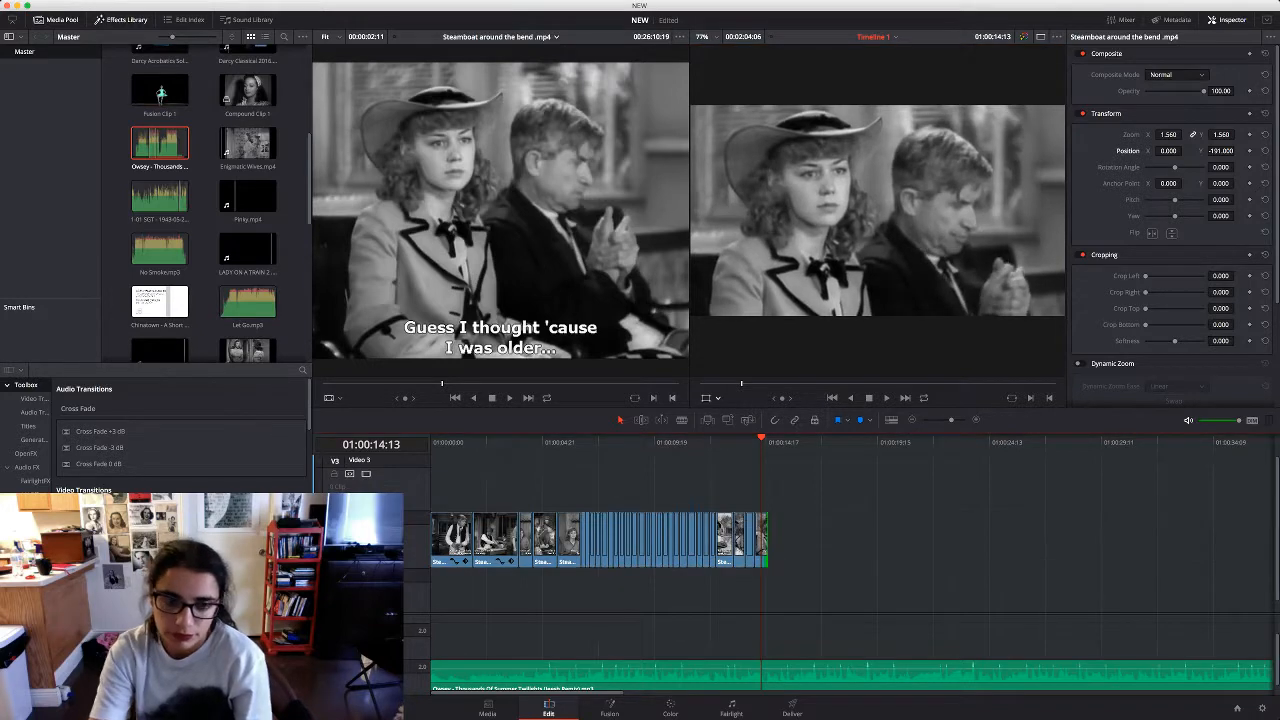
pyautogui.click(458, 370)
pyautogui.press('space')
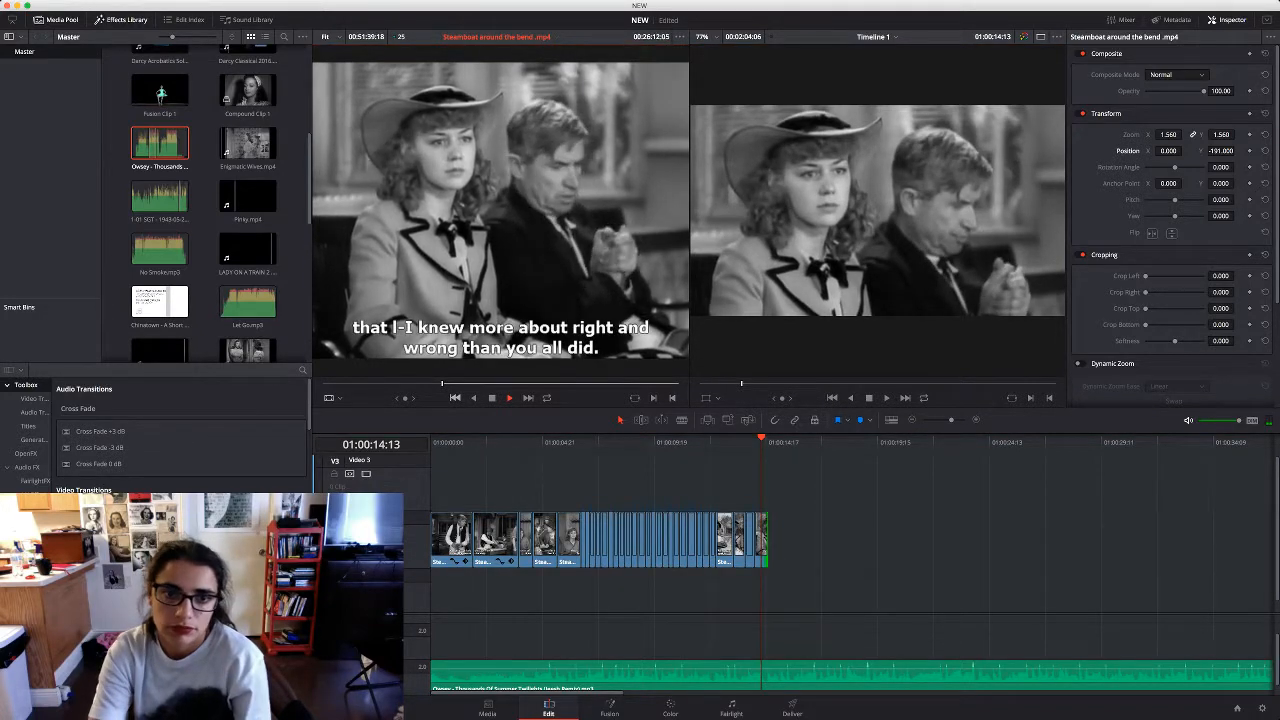
pyautogui.press('space')
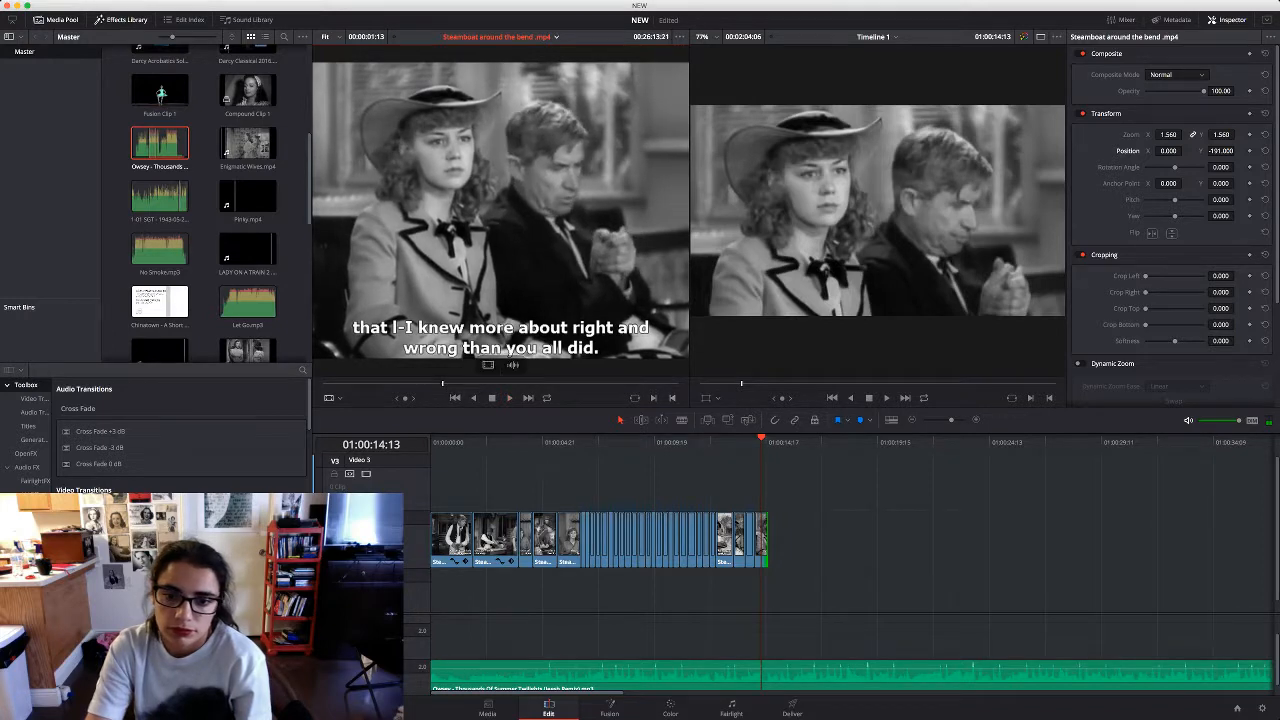
pyautogui.moveTo(500, 250); pyautogui.dragTo(768, 538)
pyautogui.press('space')
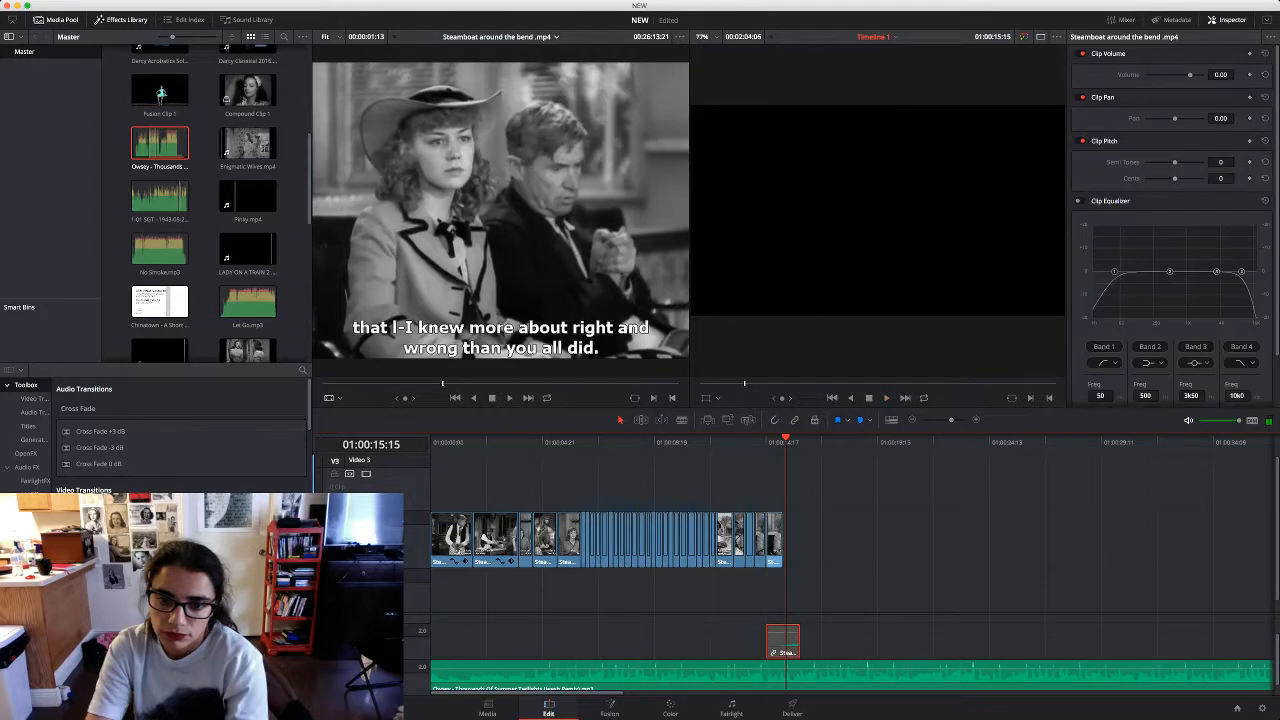
pyautogui.press('Delete')
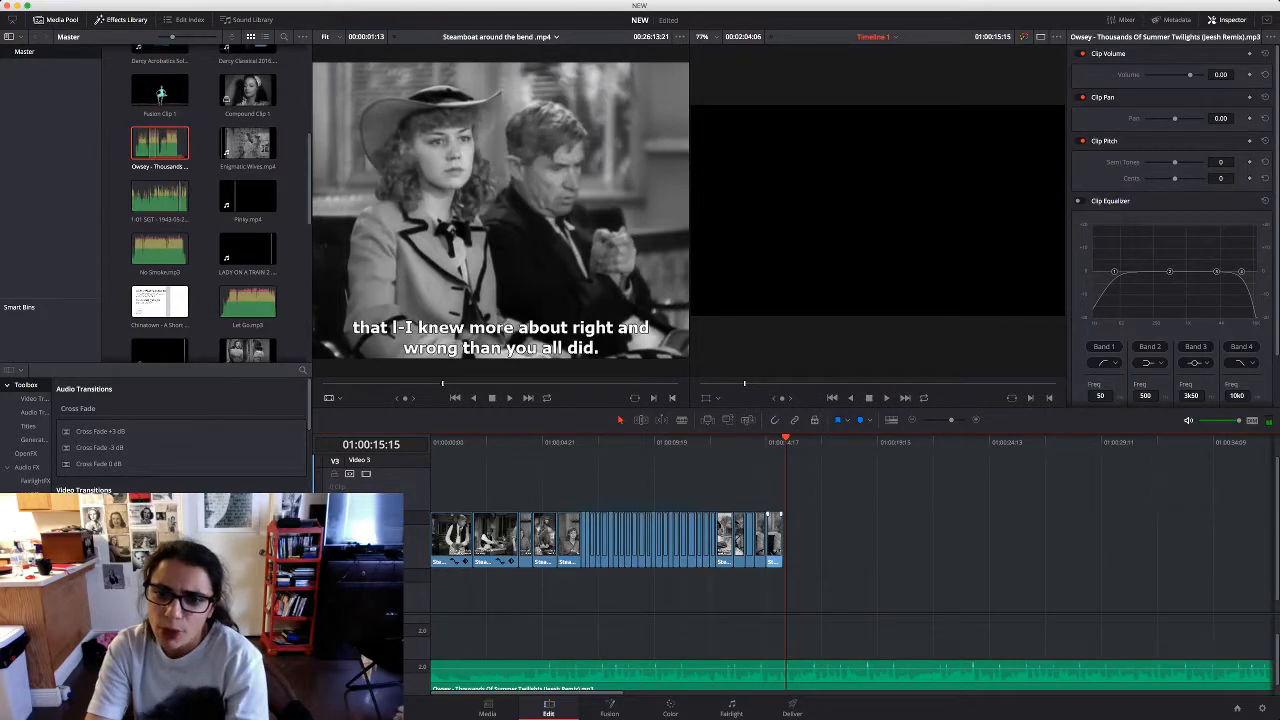
# Trim the end of the newly placed courtroom clip and set its zoom to 1.480 and vertical position to -146
pyautogui.moveTo(782, 542); pyautogui.dragTo(779, 542)
pyautogui.click(773, 442)
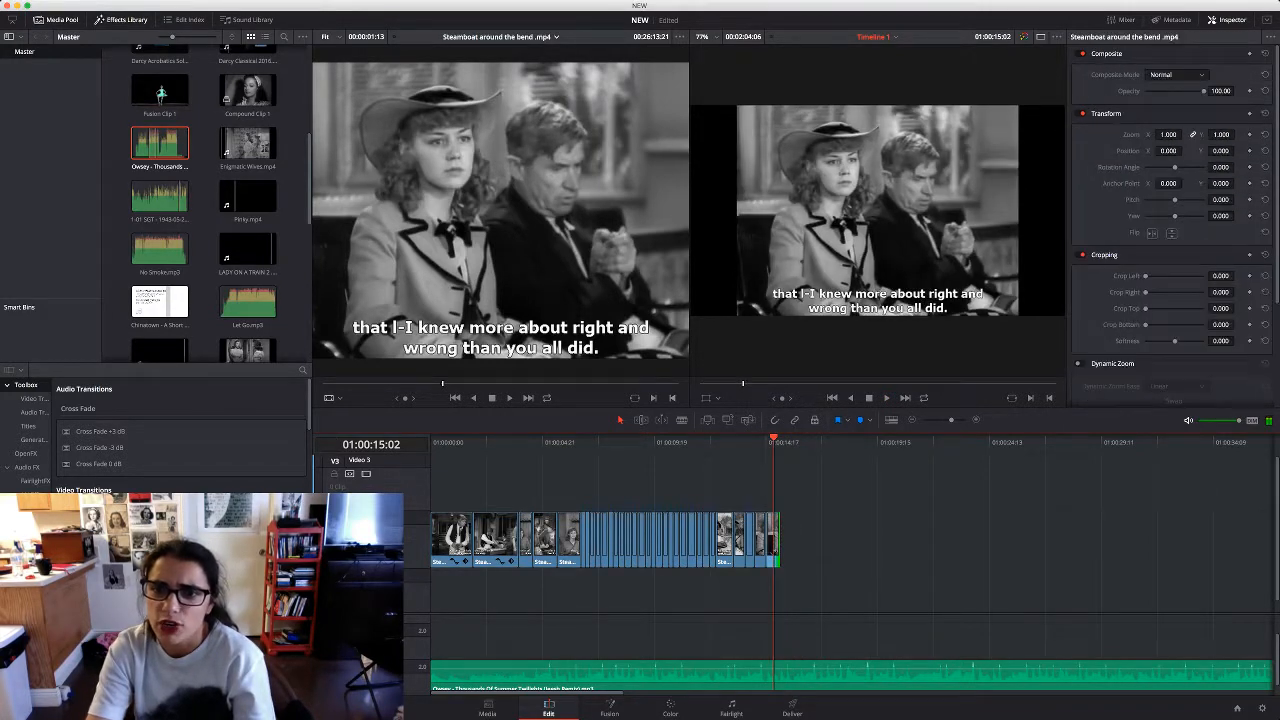
pyautogui.moveTo(1168, 134); pyautogui.dragTo(1090, 151)
# Mark the 1:20 source range of the seated courtroom pair ending at 26:20:01 and place it after the last clip
pyautogui.click(509, 351)
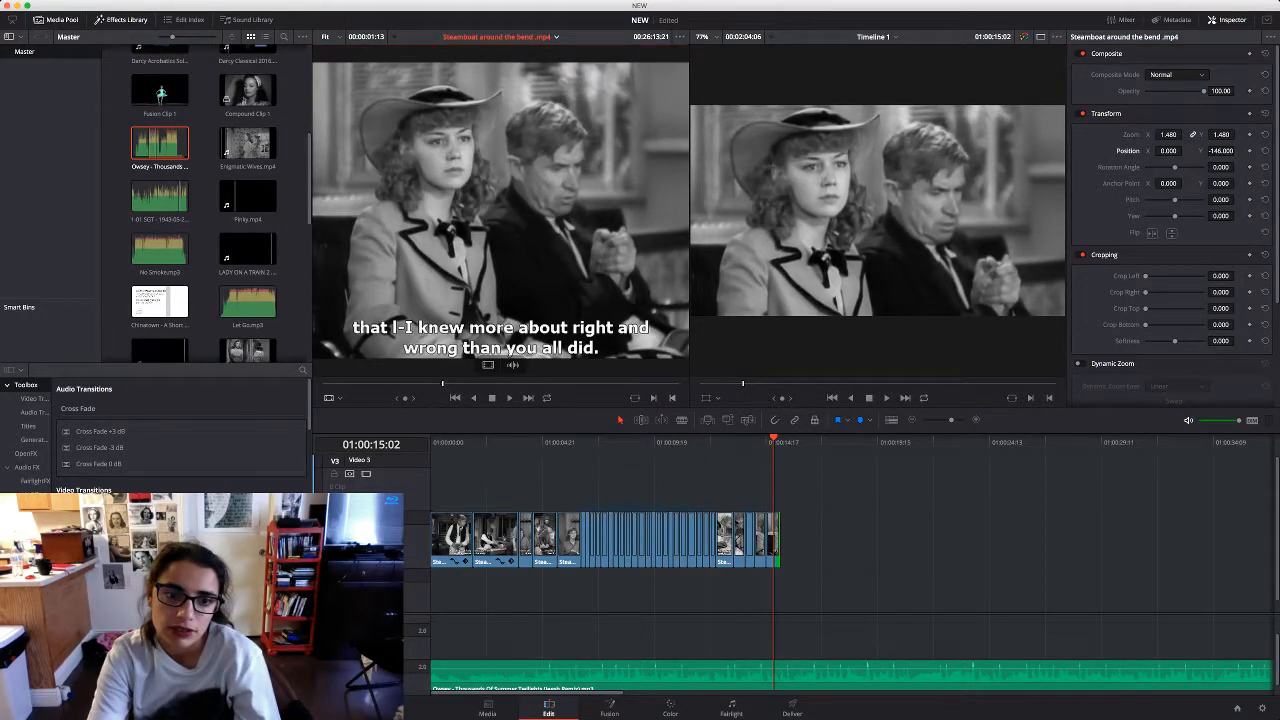
pyautogui.press('space')
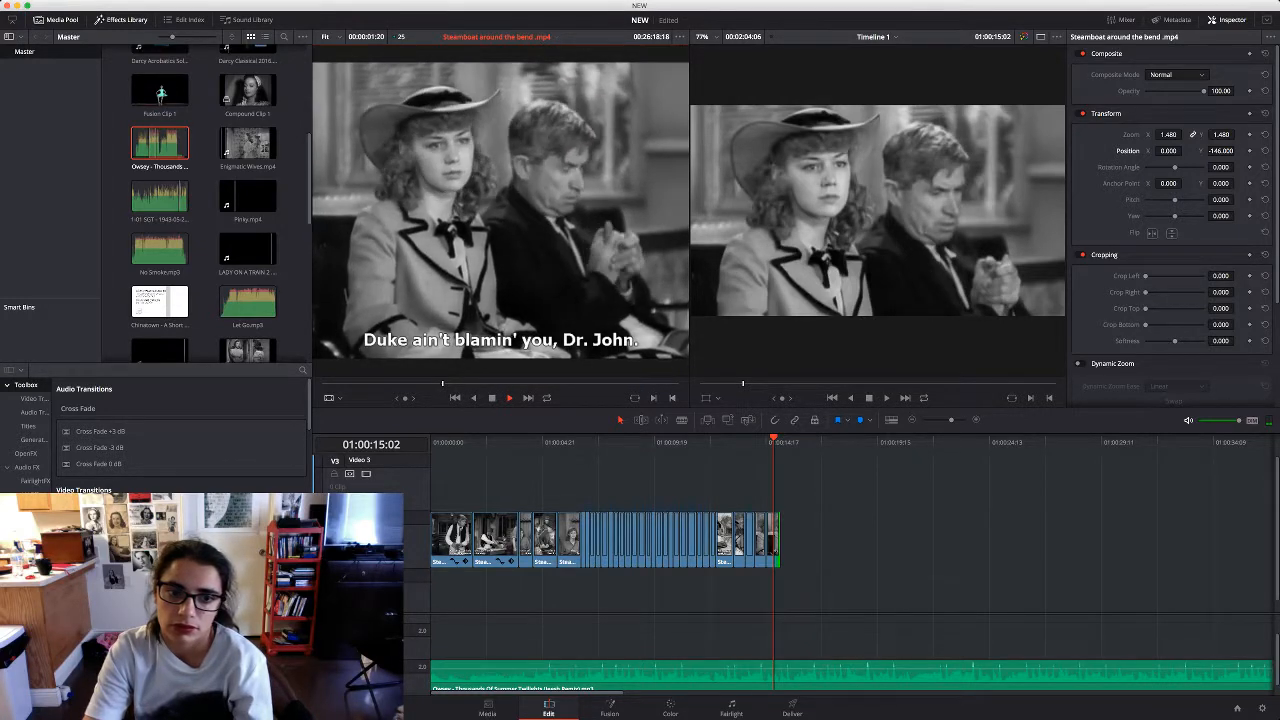
pyautogui.press('space')
pyautogui.moveTo(500, 230); pyautogui.dragTo(784, 540)
pyautogui.press('space')
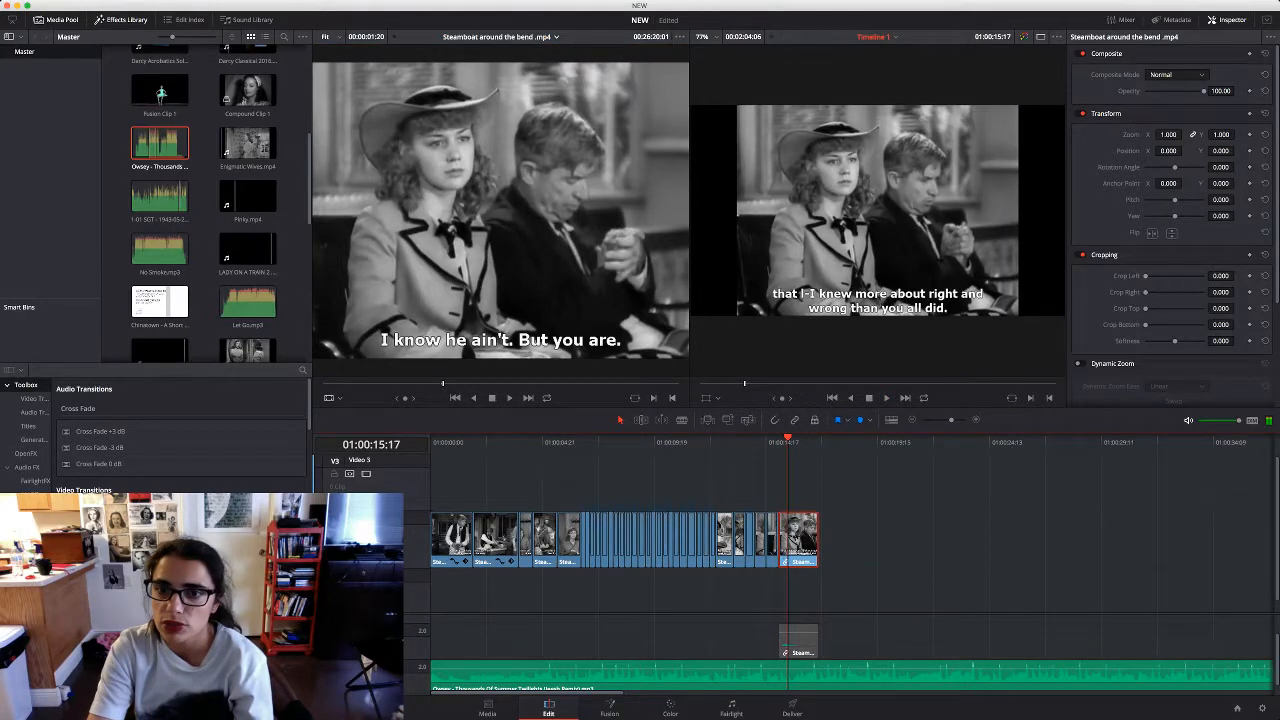
# Set the new clip's zoom to 1.420 and position to -20, -165, then shorten its end and delete its audio
pyautogui.moveTo(1168, 135); pyautogui.dragTo(1056, 151)
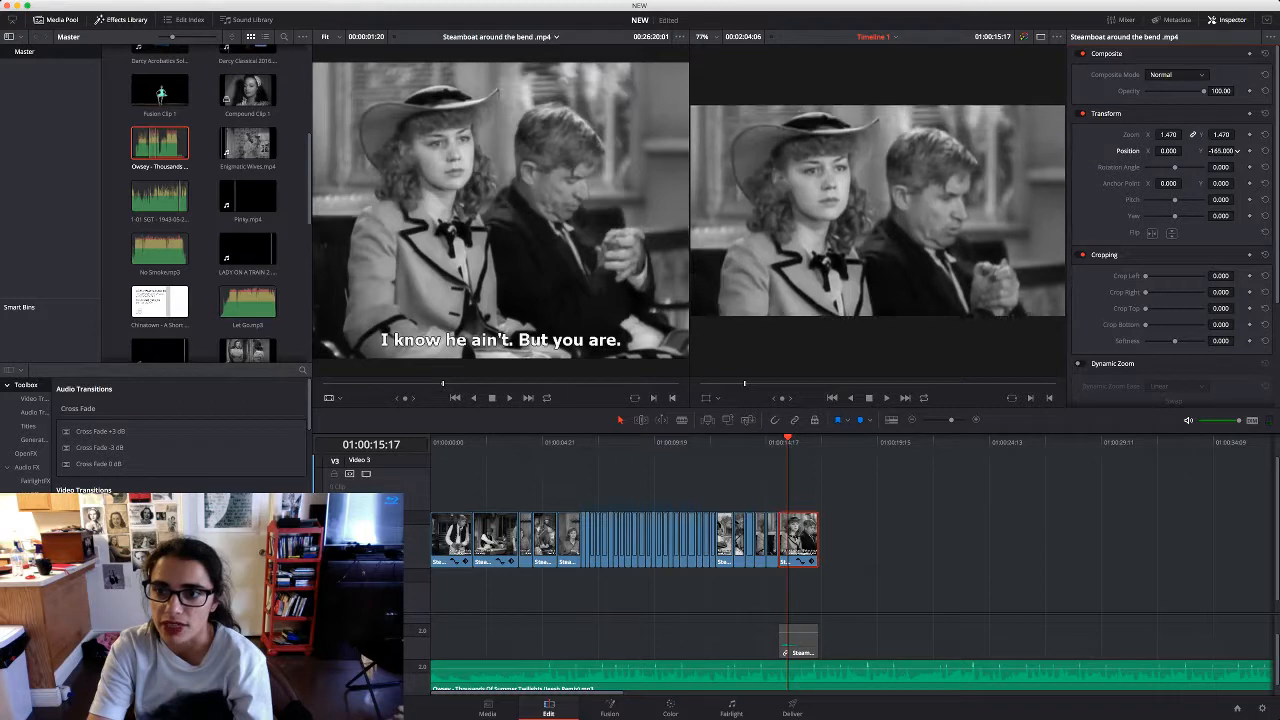
pyautogui.moveTo(1168, 151)
pyautogui.mouseDown()
pyautogui.moveTo(1148, 151)
pyautogui.moveTo(1181, 135)
pyautogui.mouseUp()
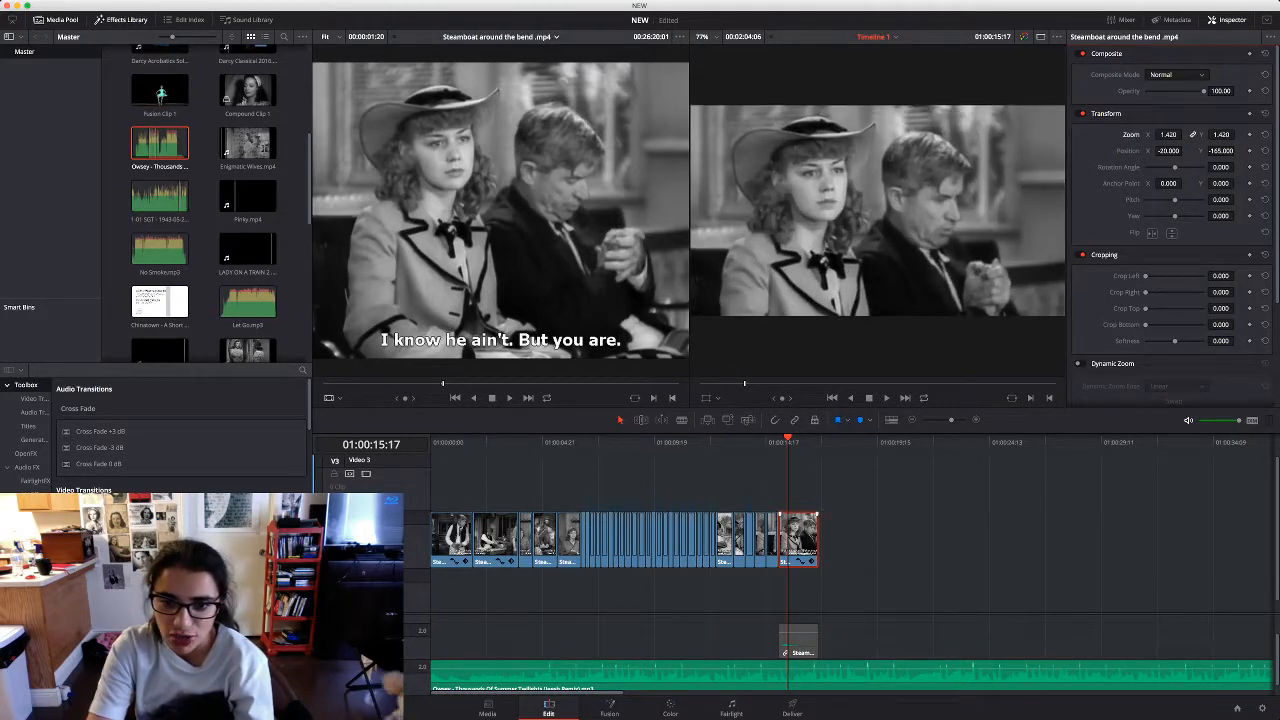
pyautogui.moveTo(817, 540); pyautogui.dragTo(792, 540)
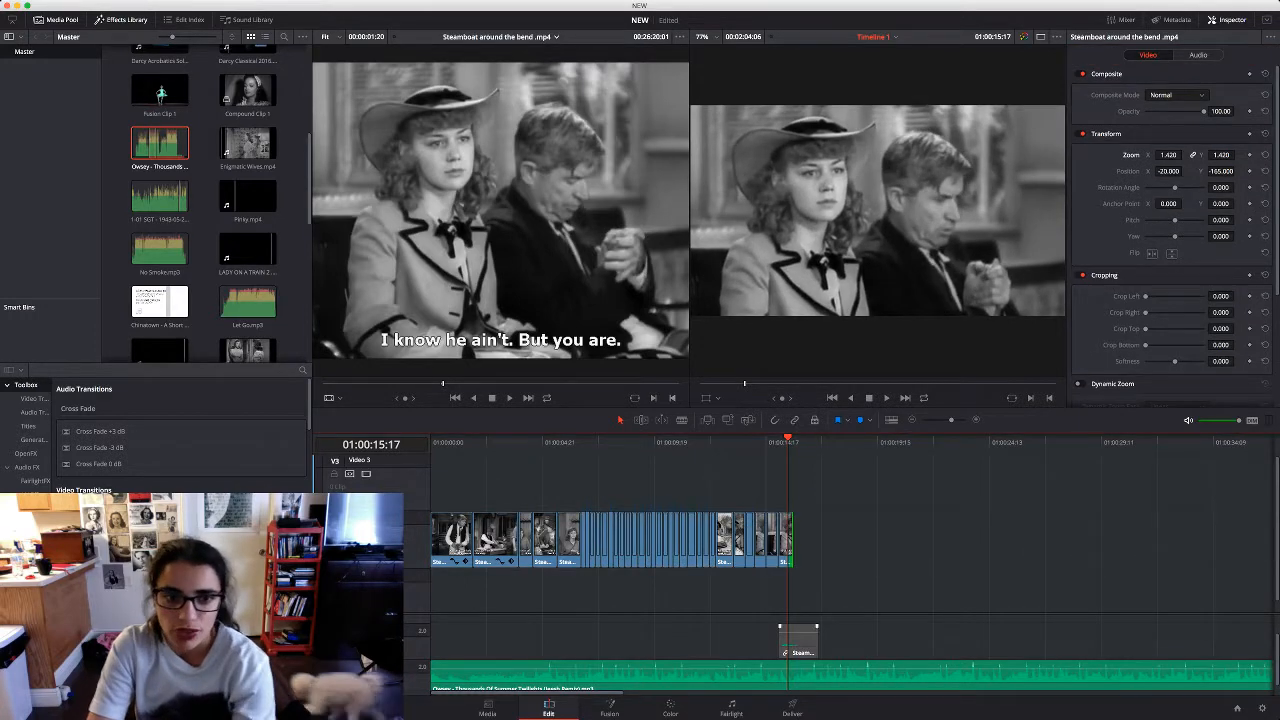
pyautogui.click(798, 641)
pyautogui.press('Delete')
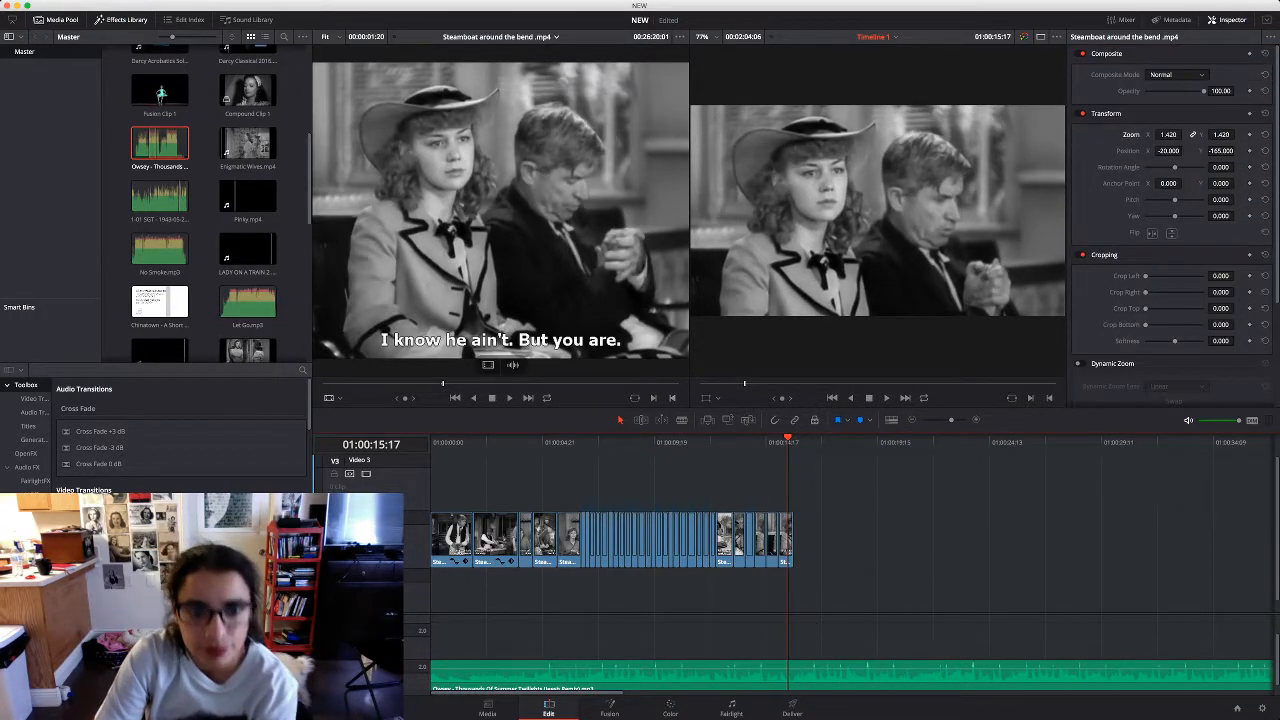
# Append the 1:12 source range of the courtroom pair ending at 26:25:15, shortened to about half its length and without audio
pyautogui.click(500, 212)
pyautogui.press('space')
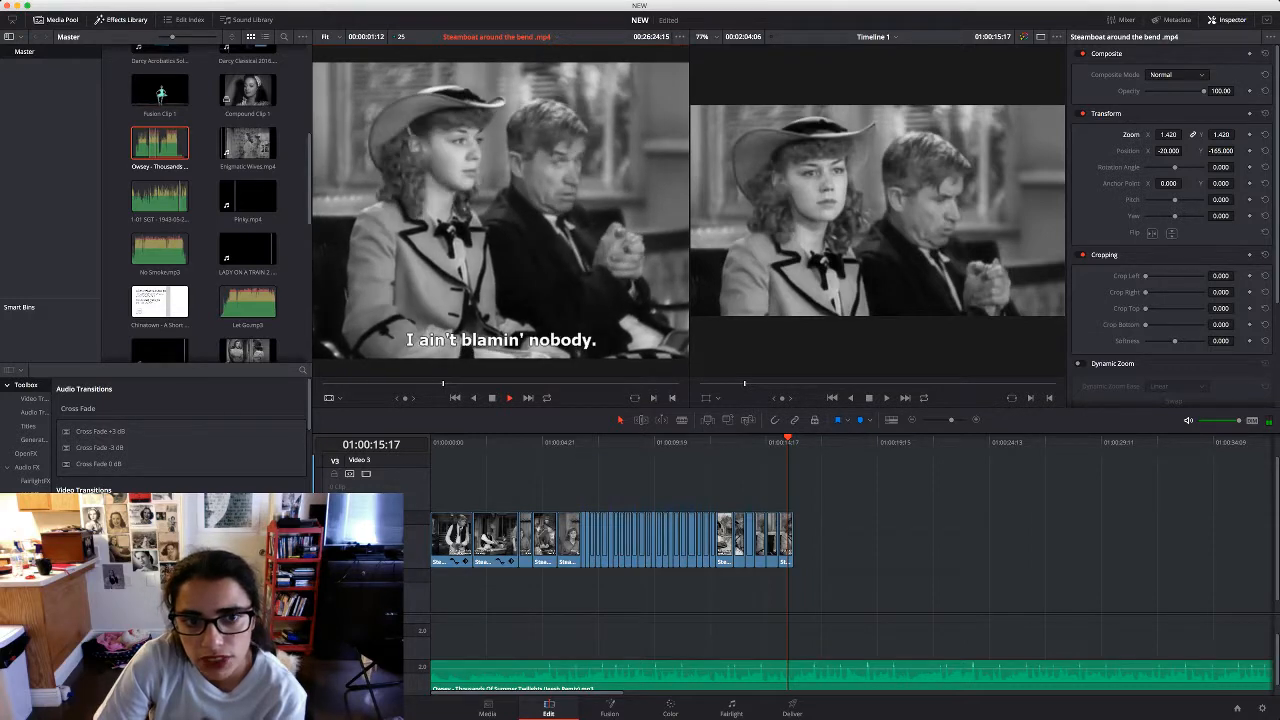
pyautogui.press('space')
pyautogui.moveTo(500, 212); pyautogui.dragTo(808, 540)
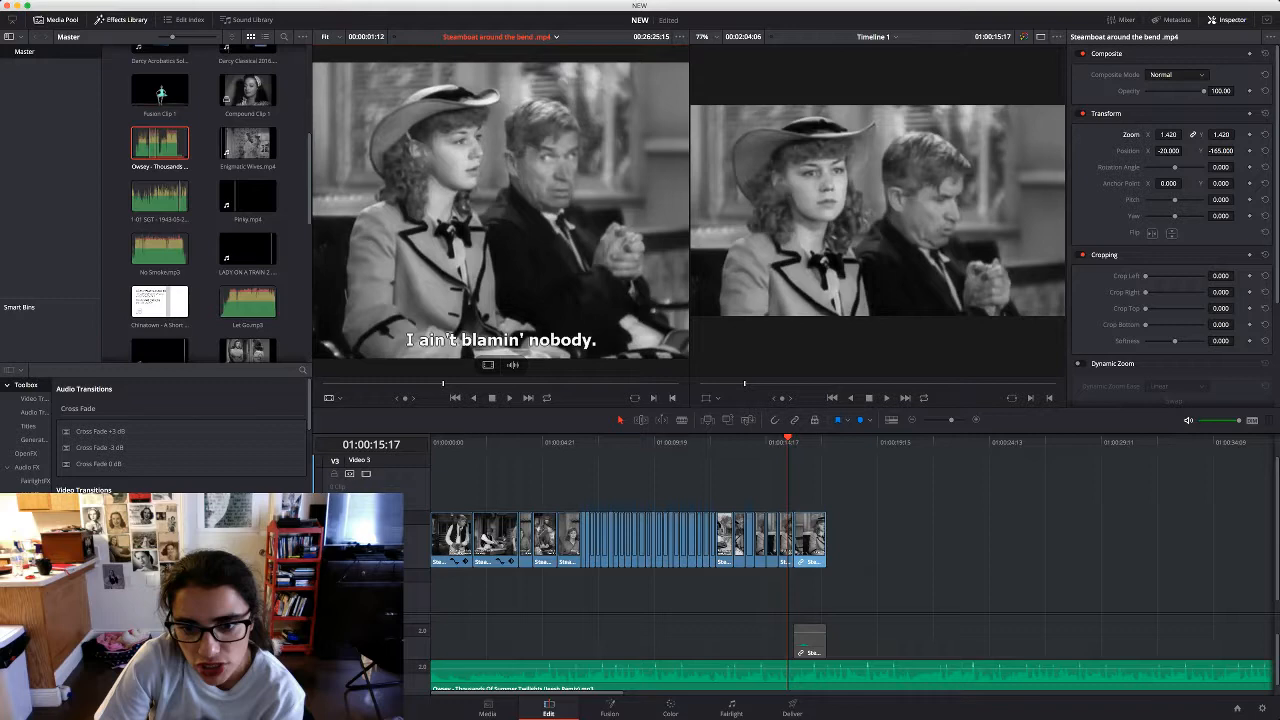
pyautogui.moveTo(825, 540); pyautogui.dragTo(808, 540)
pyautogui.click(808, 641)
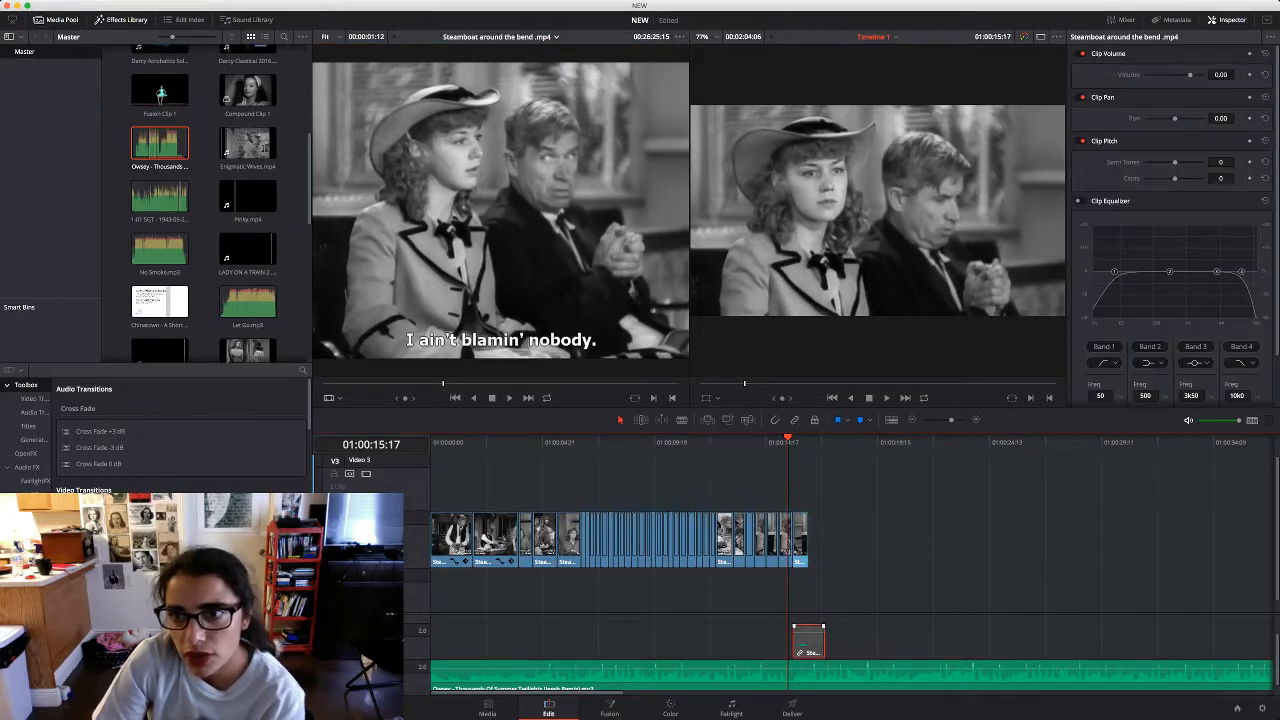
pyautogui.press('BackSpace')
# Set the last courtroom pair clip's zoom to 1.540 and vertical position to -194, and save the project
pyautogui.press('space')
pyautogui.click(801, 539)
pyautogui.moveTo(1168, 134)
pyautogui.mouseDown()
pyautogui.moveTo(1237, 150)
pyautogui.moveTo(1185, 151)
pyautogui.mouseUp()
pyautogui.moveTo(1168, 134); pyautogui.dragTo(1176, 134)
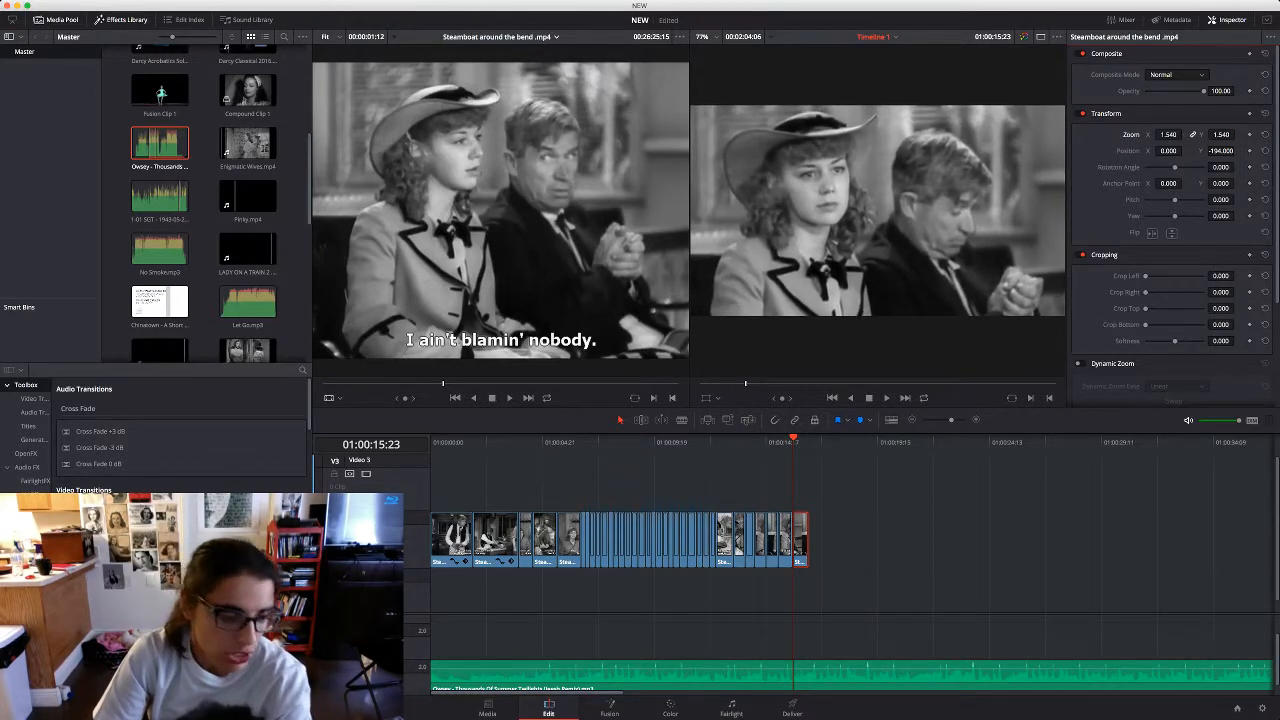
pyautogui.press('super+s')
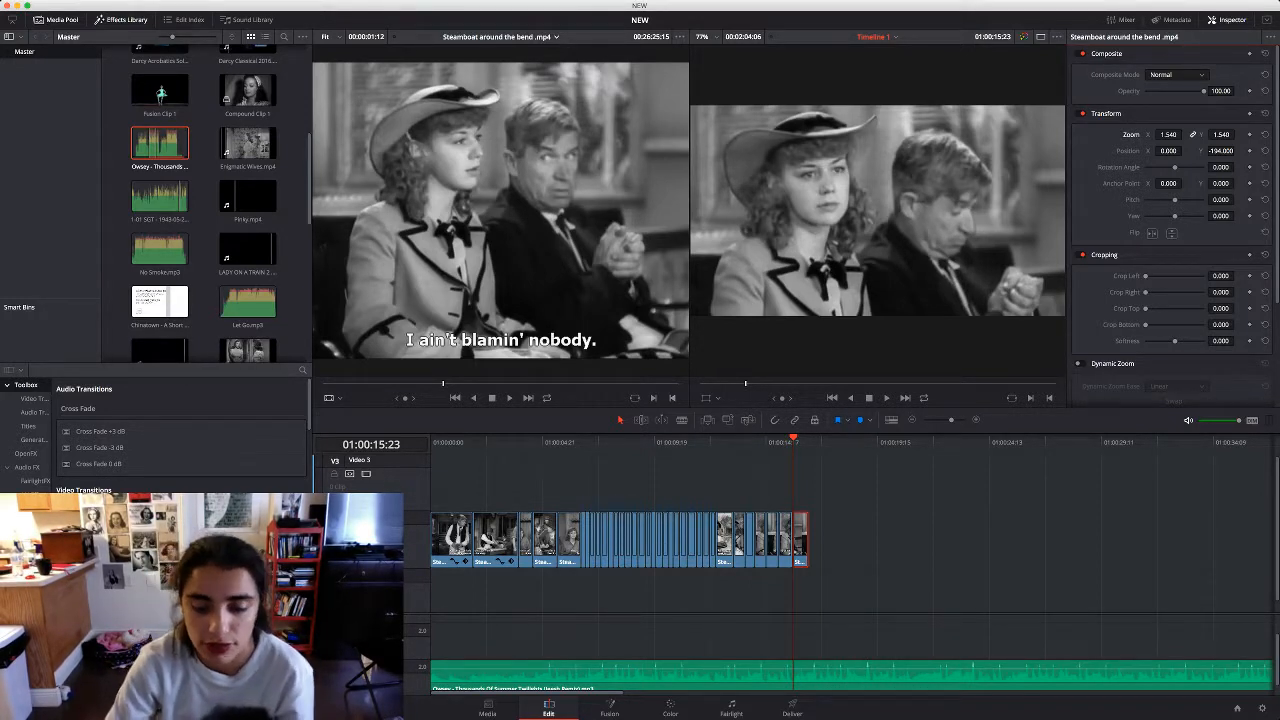
# Append the 1:00 source range of the woman seated alone ending at 27:24:03, trim its end slightly and remove its audio
pyautogui.click(463, 338)
pyautogui.press('space')
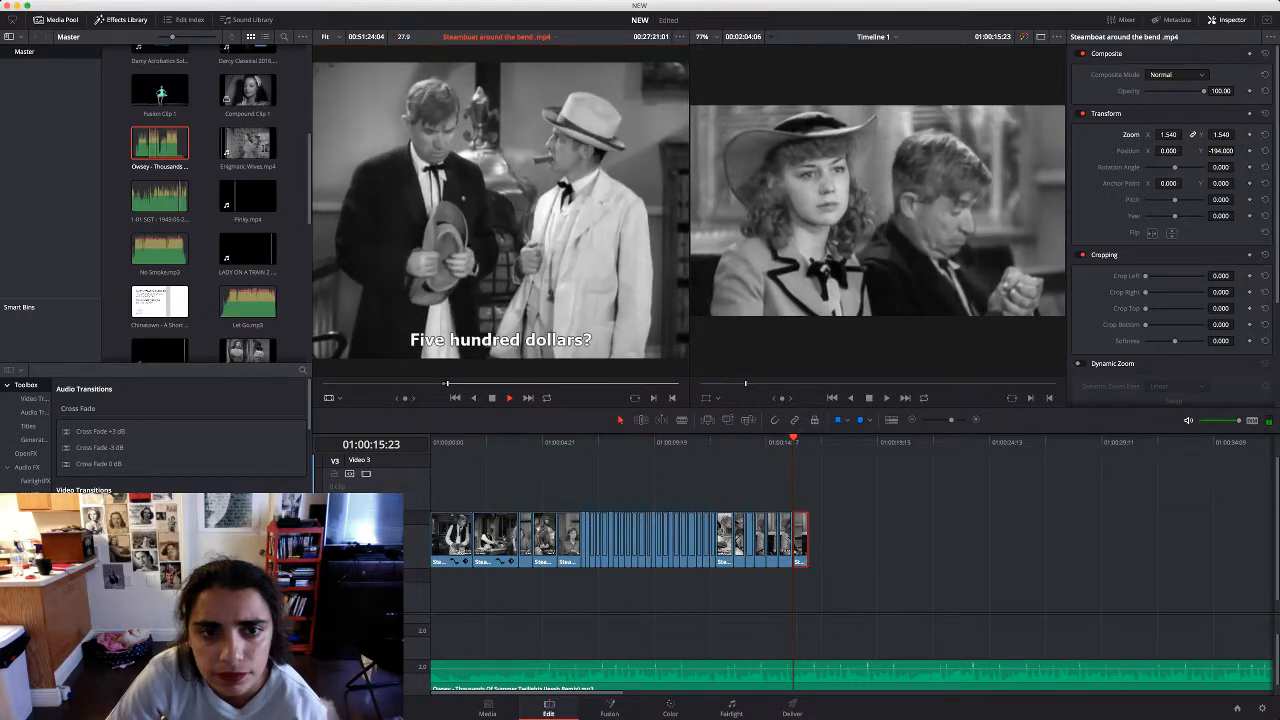
pyautogui.press('j')
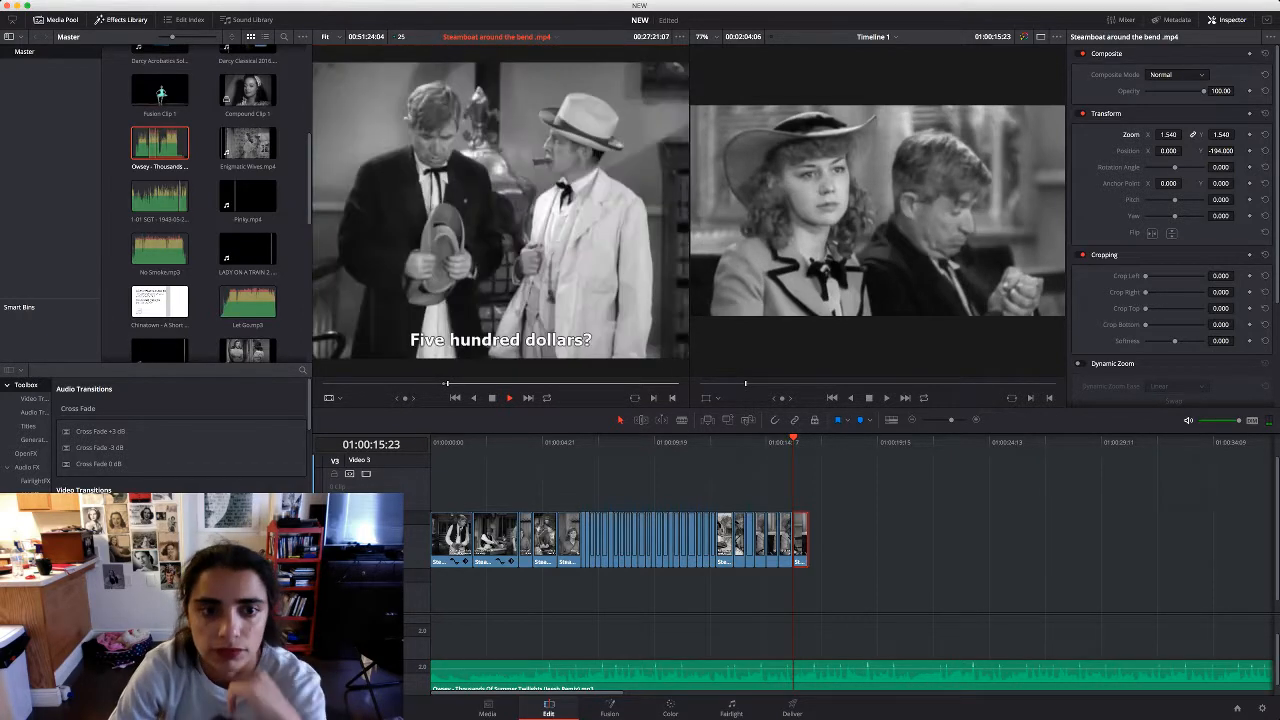
pyautogui.press('i')
pyautogui.press('o')
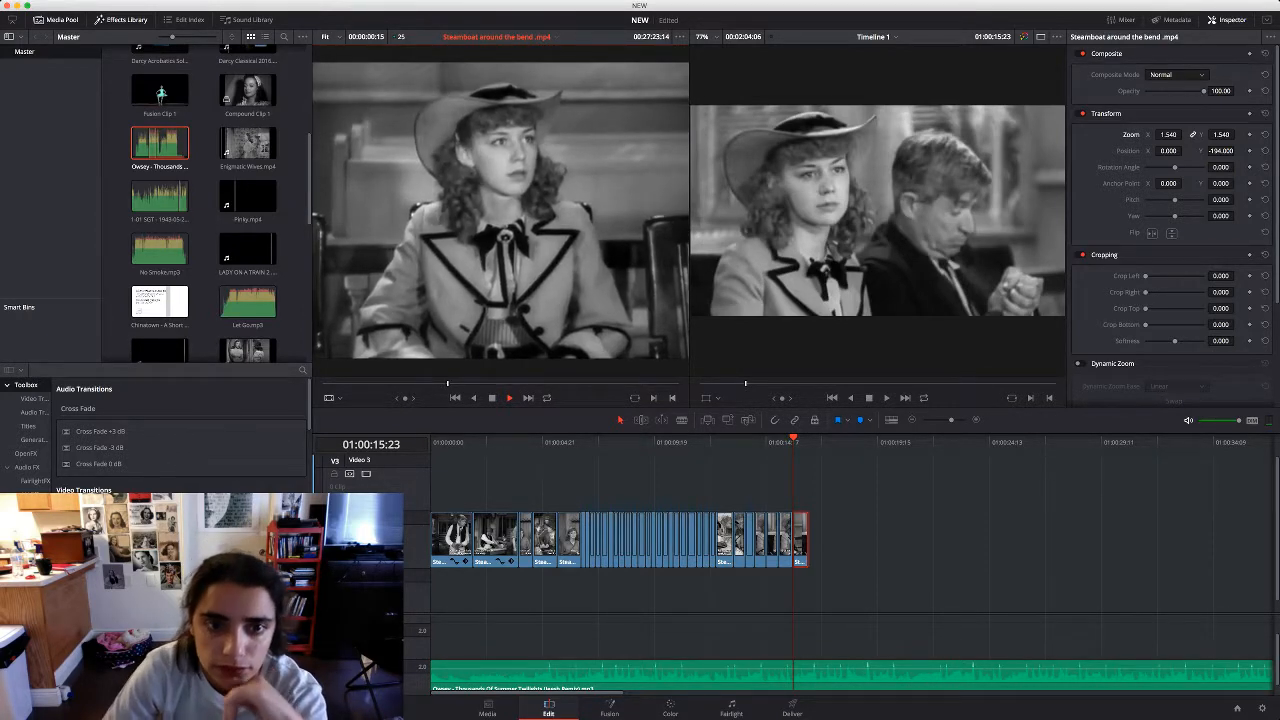
pyautogui.press('space')
pyautogui.moveTo(500, 210); pyautogui.dragTo(815, 540)
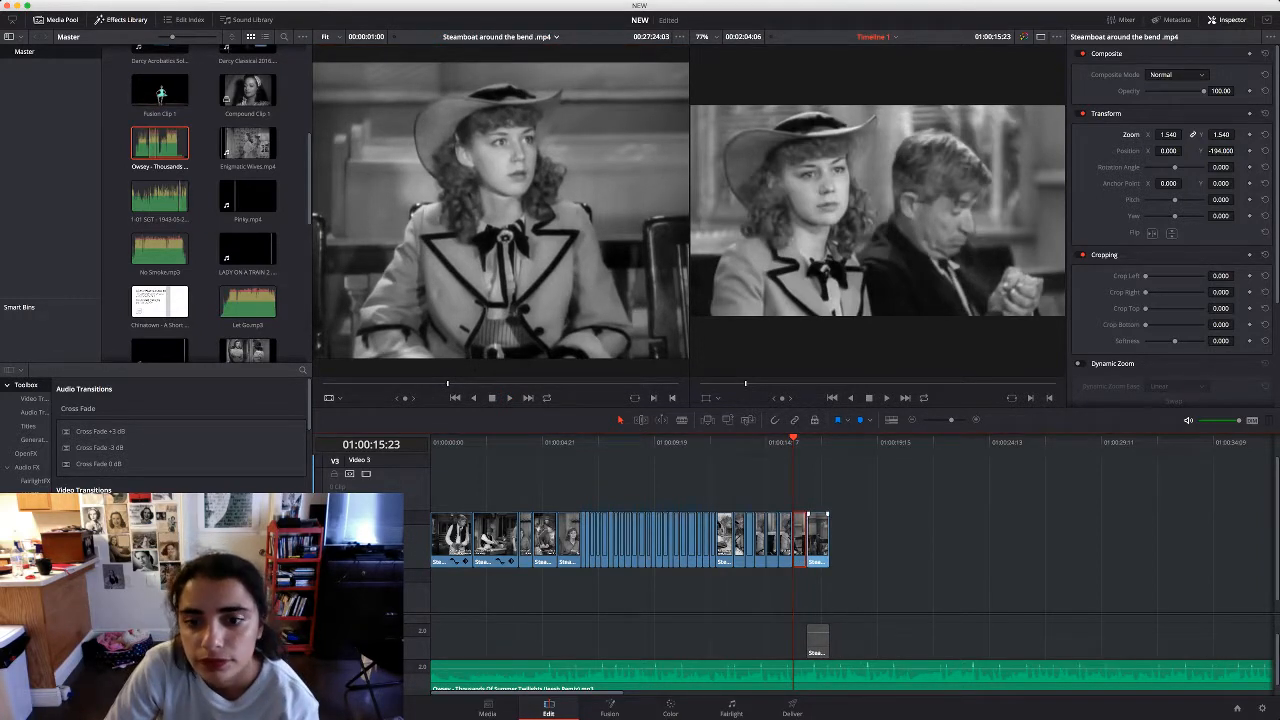
pyautogui.press('space')
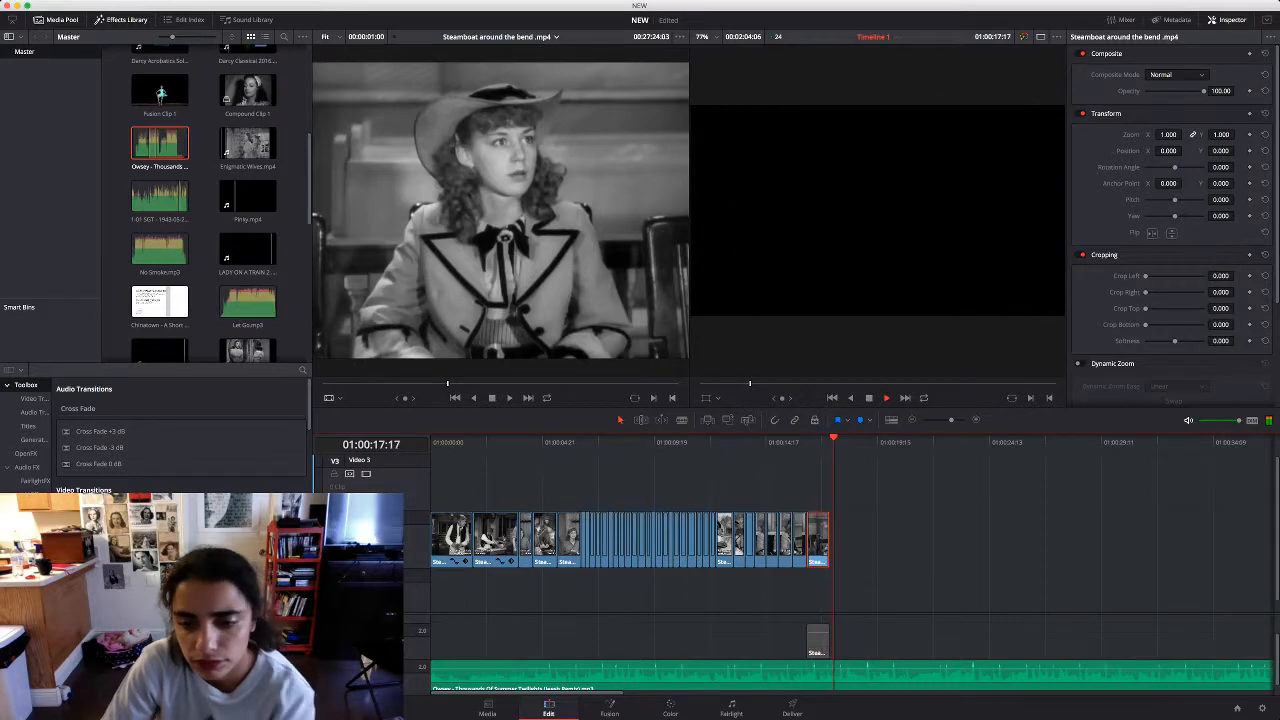
pyautogui.moveTo(828, 541); pyautogui.dragTo(825, 541)
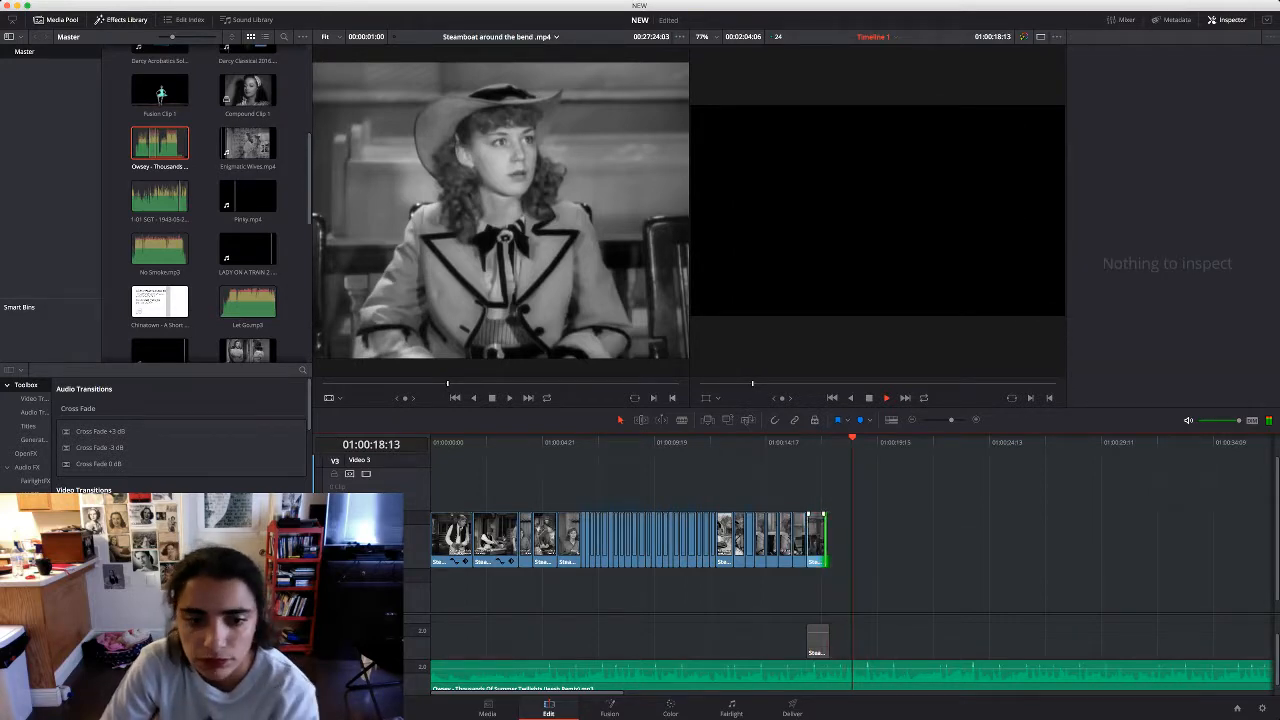
# Copy the block of early montage clips starting with the second clip and paste it after the last clip
pyautogui.moveTo(644, 602); pyautogui.dragTo(474, 512)
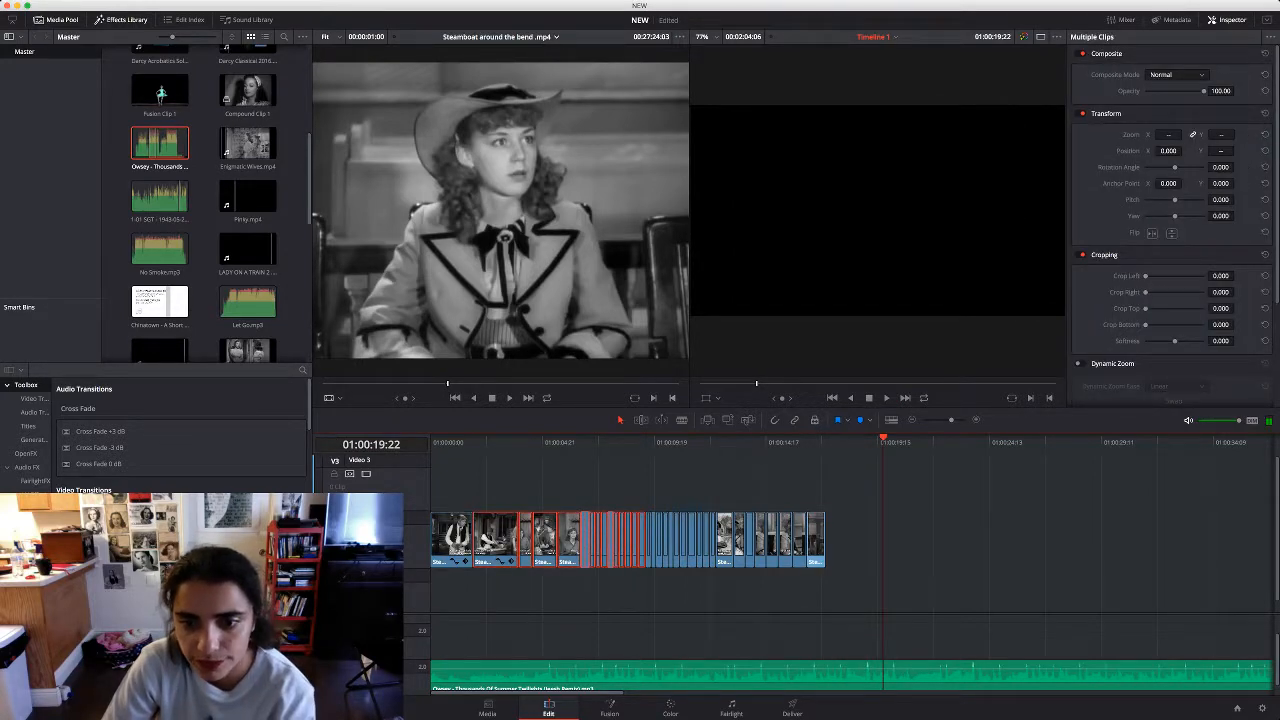
pyautogui.moveTo(883, 438); pyautogui.dragTo(824, 438)
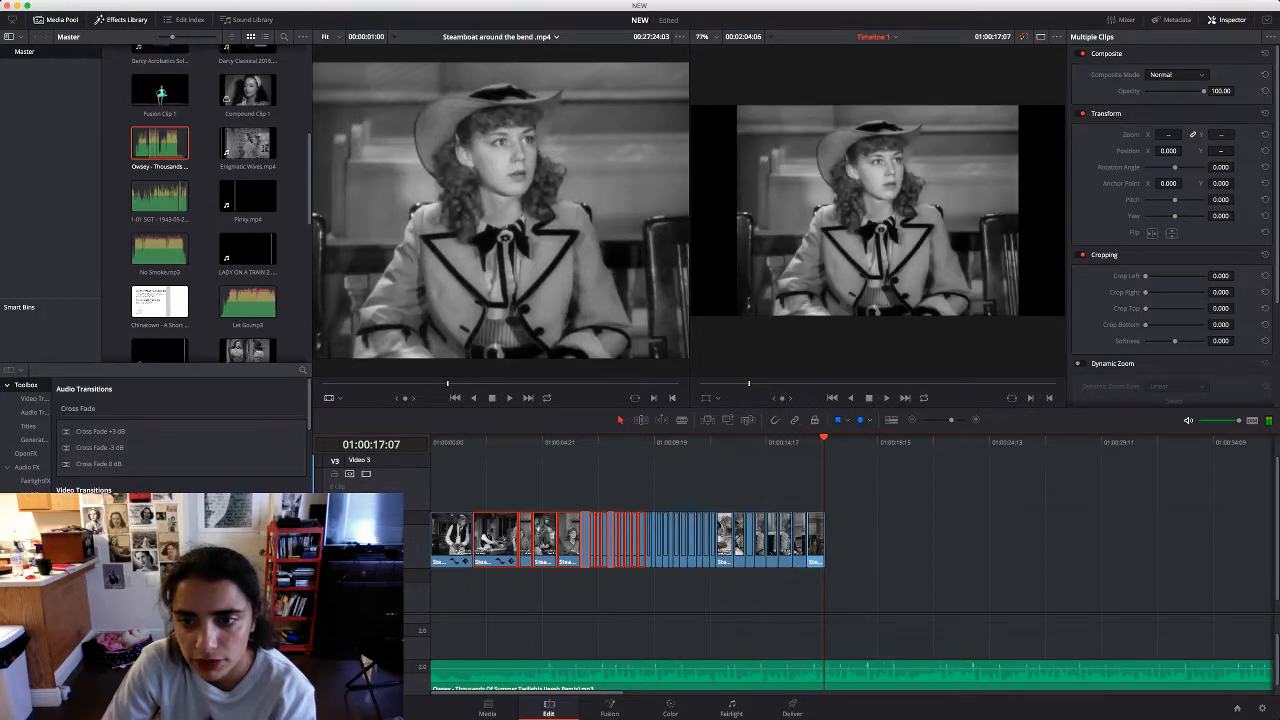
pyautogui.press('super+v')
# Set the zoom of the clip of the woman seated alone to 1.400 and its vertical position to -109, and play it
pyautogui.moveTo(996, 438); pyautogui.dragTo(791, 438)
pyautogui.press('space')
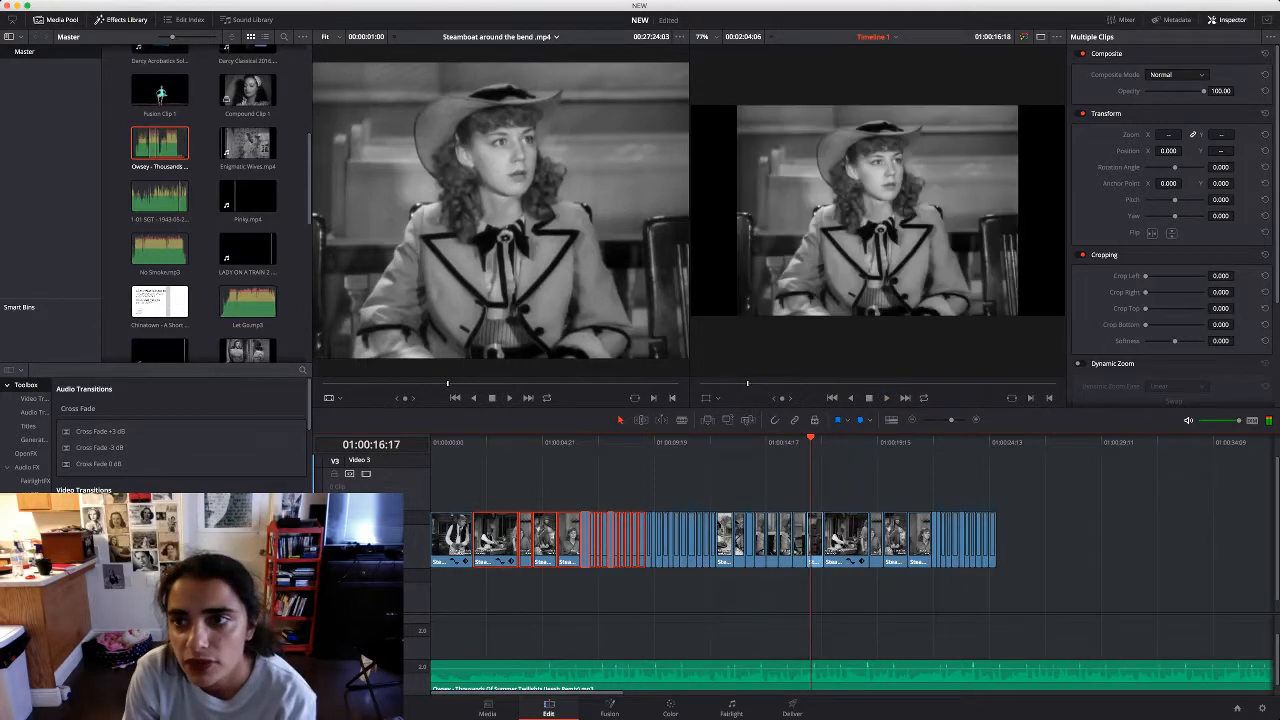
pyautogui.press('space')
pyautogui.moveTo(1168, 134); pyautogui.dragTo(1186, 134)
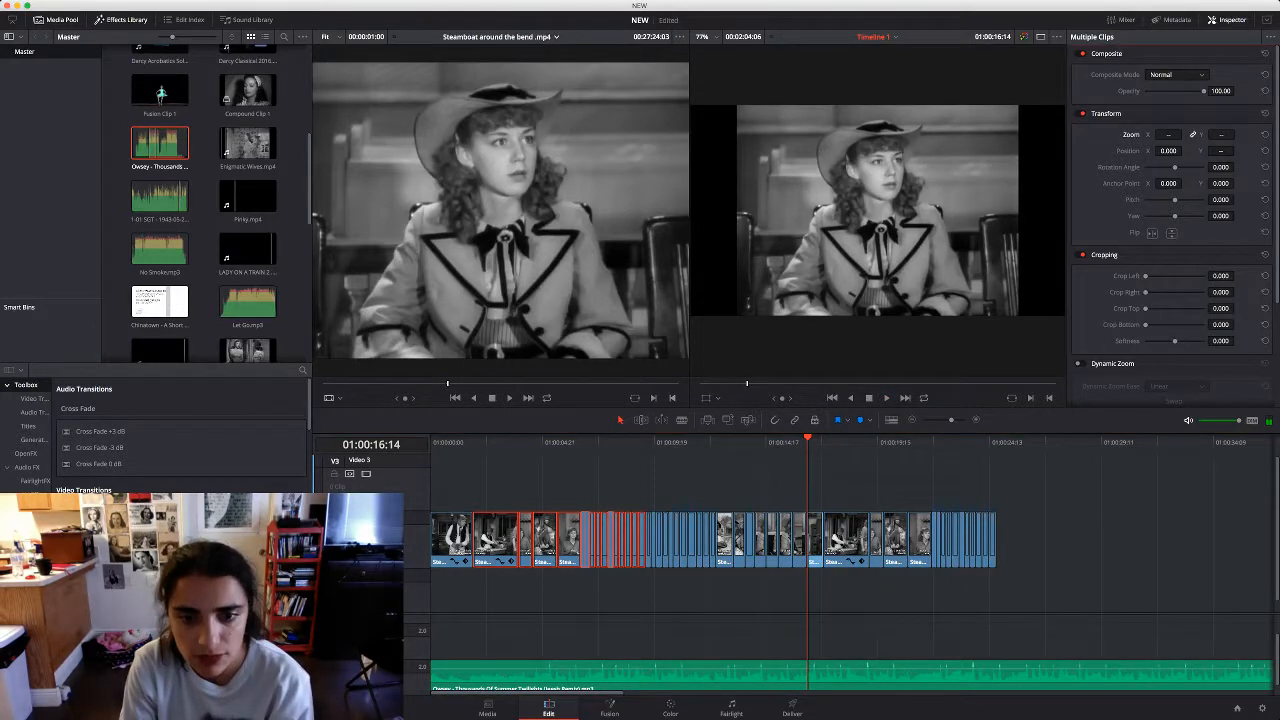
pyautogui.click(860, 488)
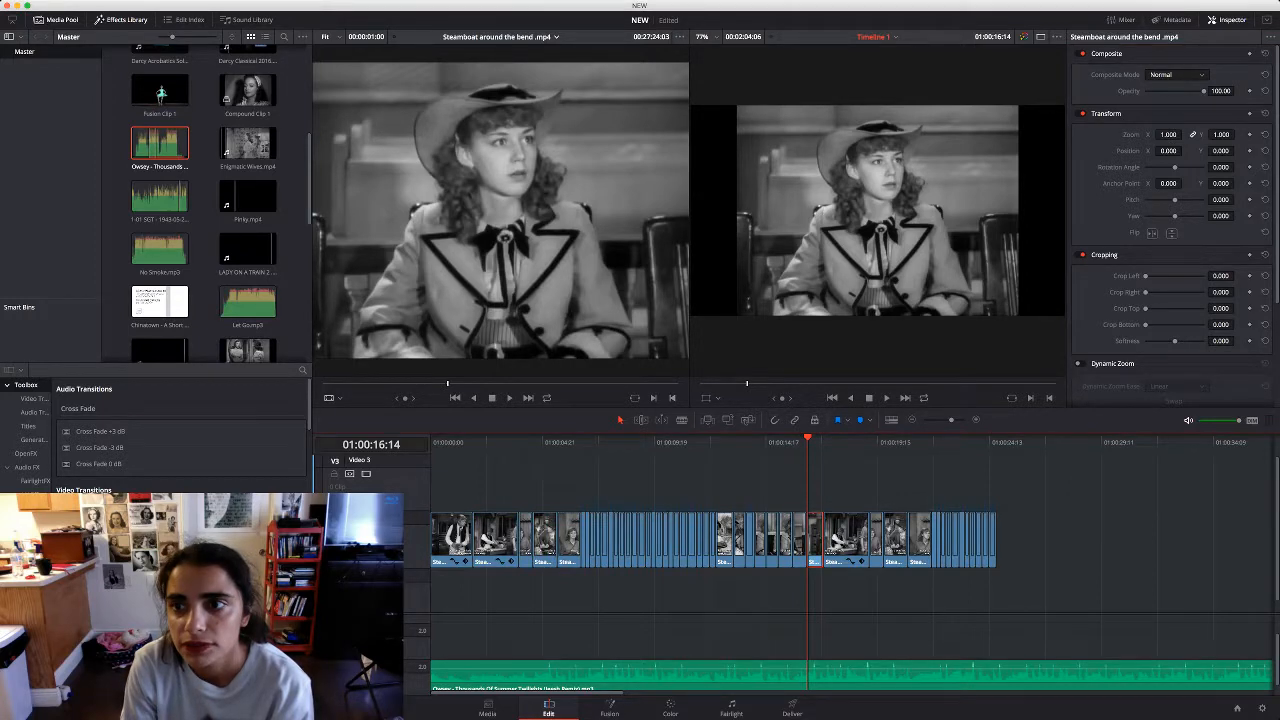
pyautogui.press('space')
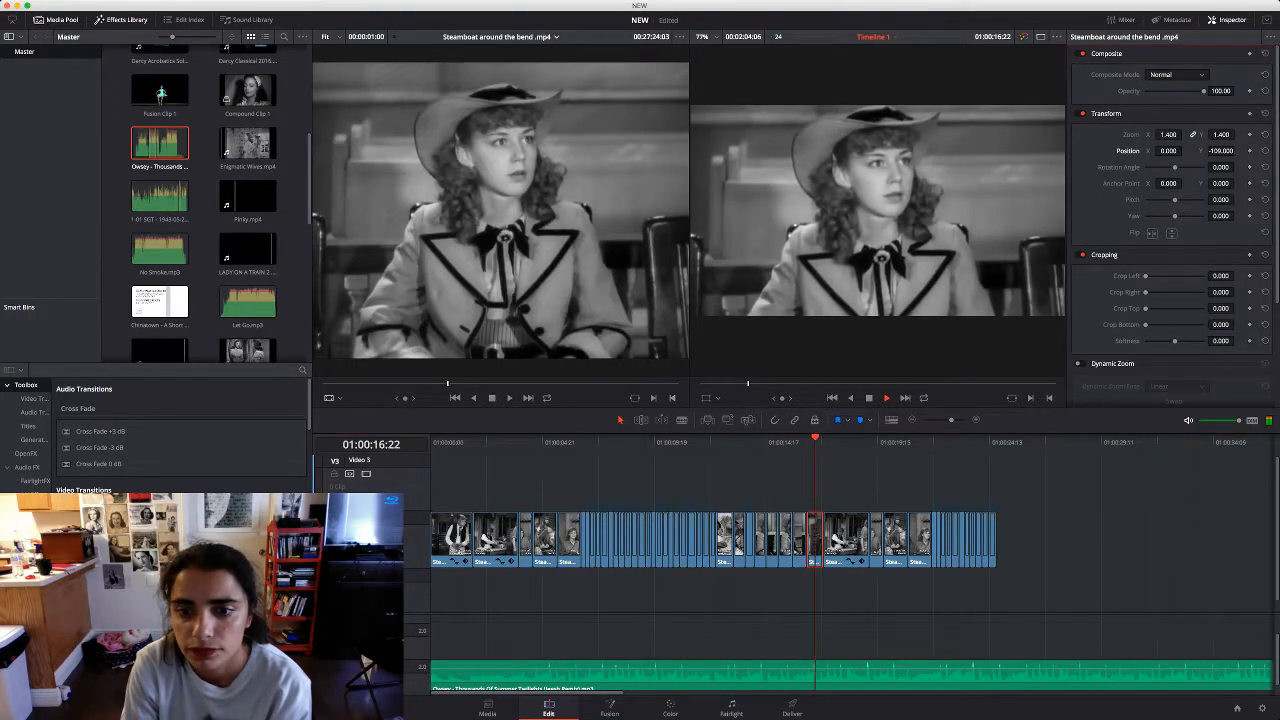
pyautogui.press('space')
# Shorten the first pasted clip and move the remaining pasted clips back to close the gap
pyautogui.moveTo(868, 540); pyautogui.dragTo(840, 540)
pyautogui.moveTo(1023, 595); pyautogui.dragTo(863, 541)
pyautogui.click(868, 592)
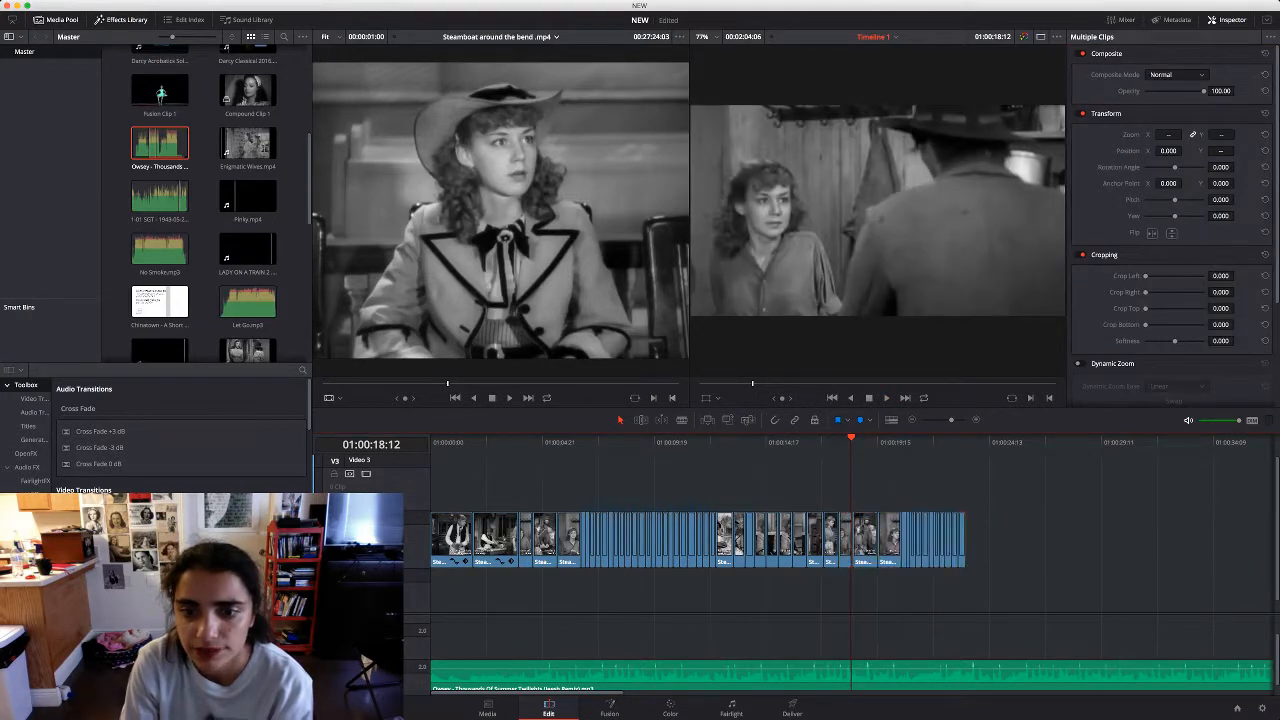
# Replay the montage from the last courtroom pair clip through the pasted block of clips
pyautogui.press('Up')
pyautogui.press('Up')
pyautogui.press('Up')
pyautogui.press('Up')
pyautogui.press('space')
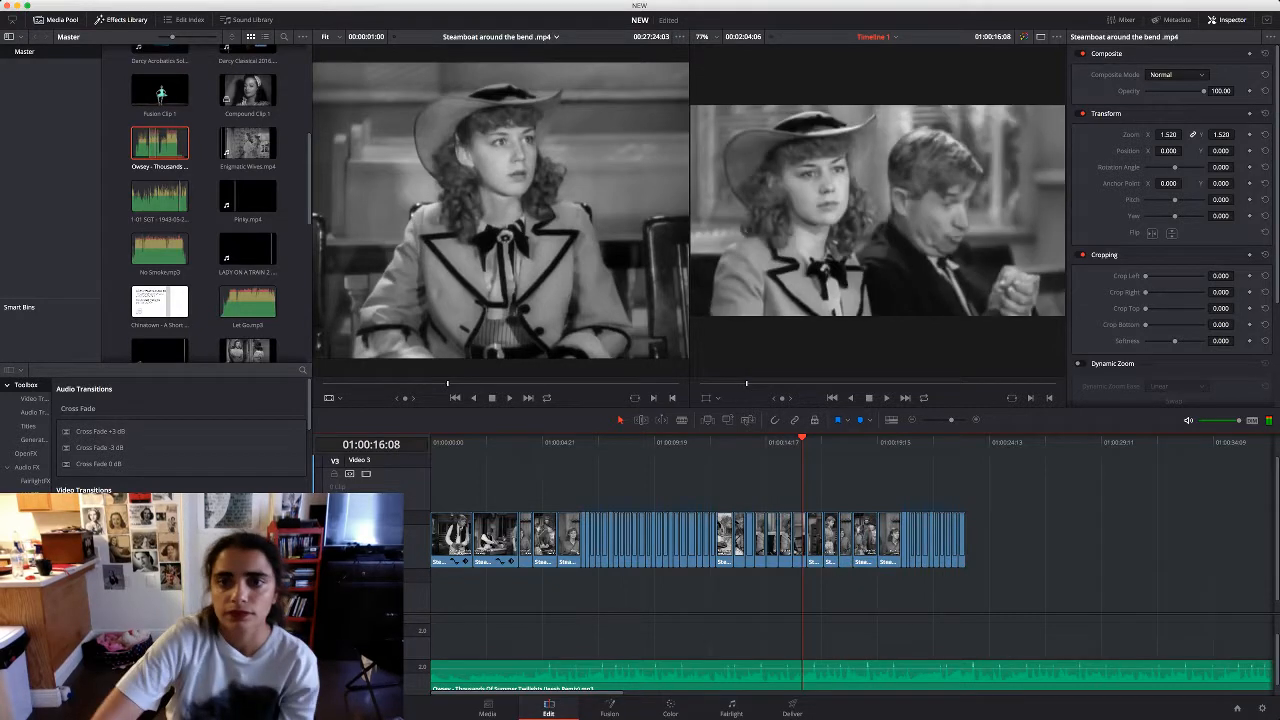
pyautogui.press('space')
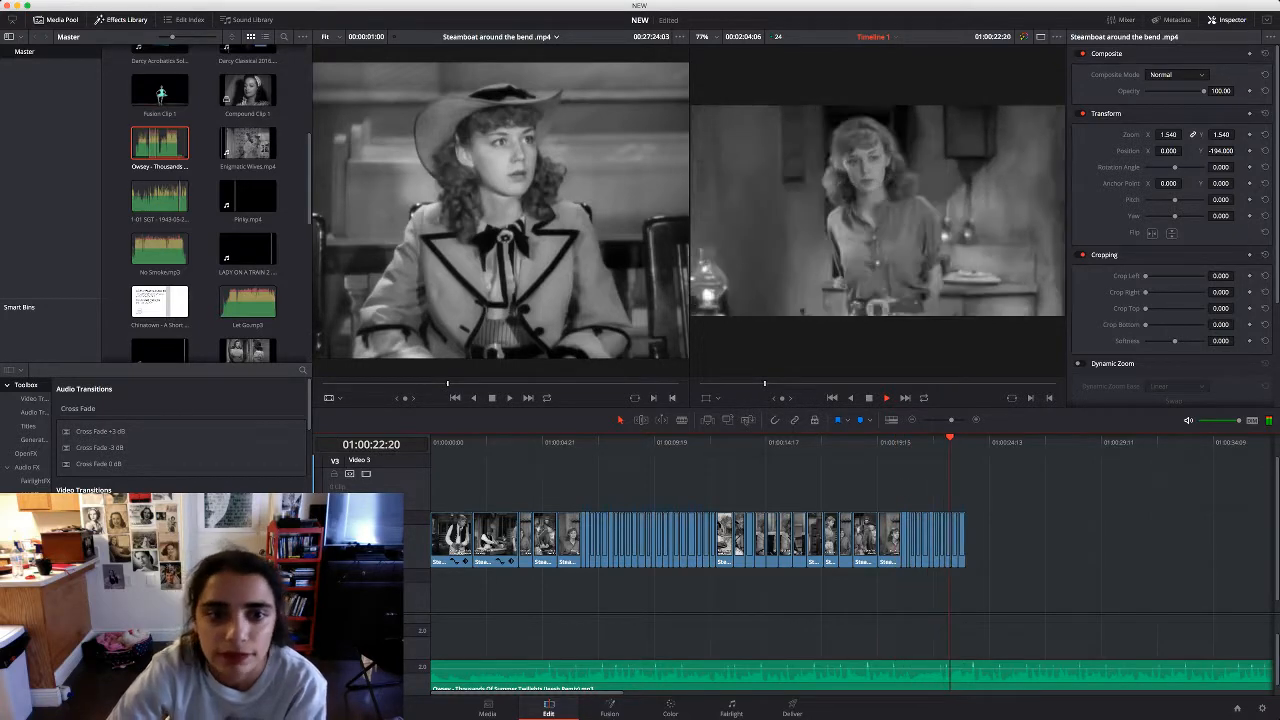
# Mark a short source section of the seated woman in the hat and append it after the last pasted clip
pyautogui.click(500, 260)
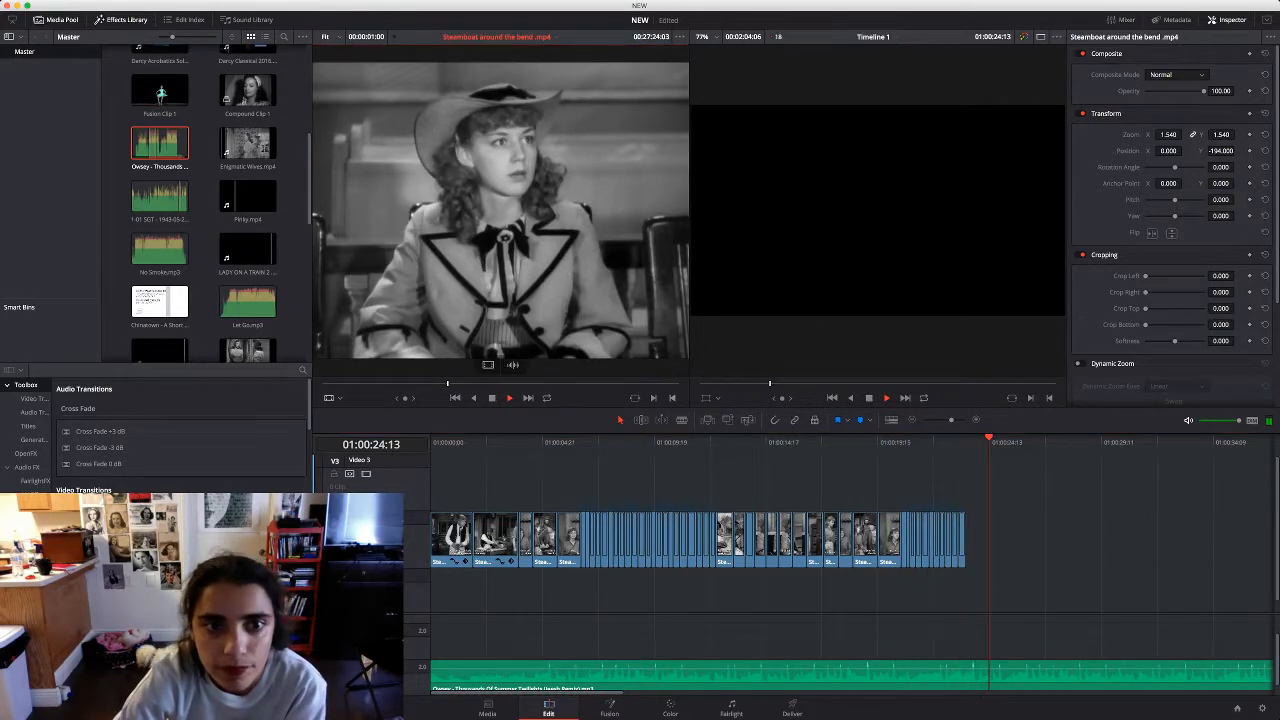
pyautogui.press('space')
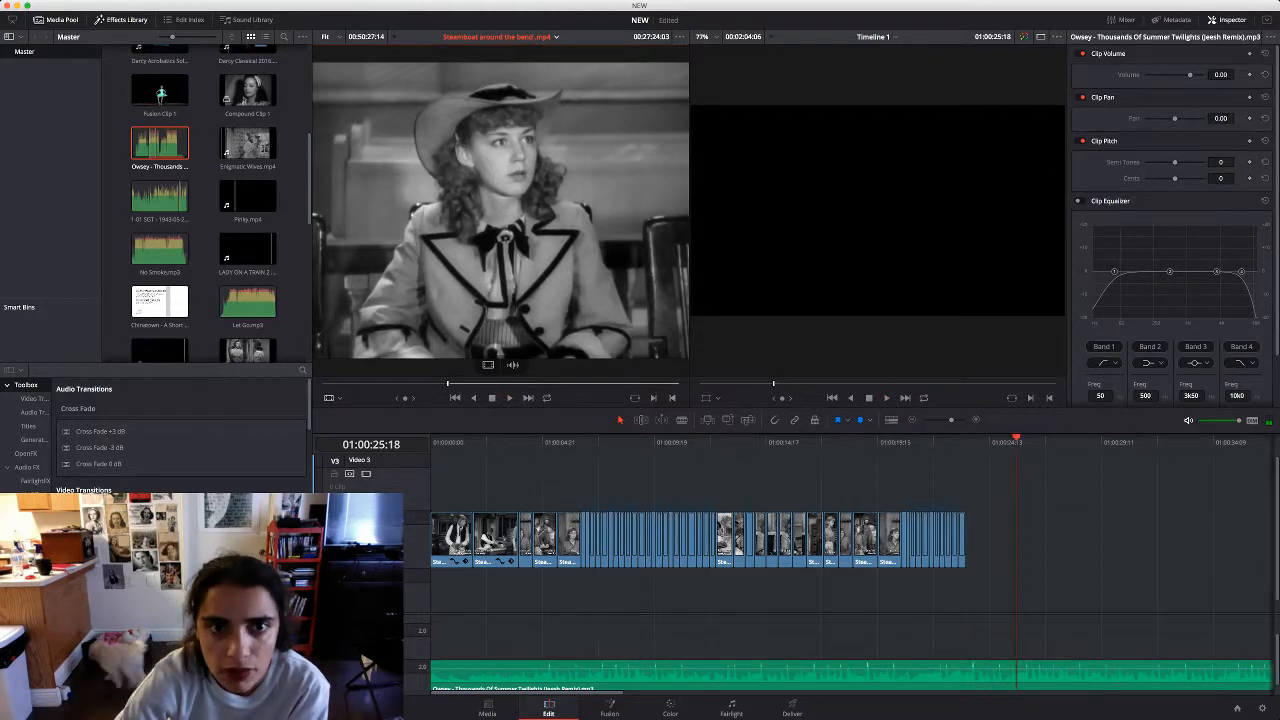
pyautogui.press('space')
pyautogui.press('o')
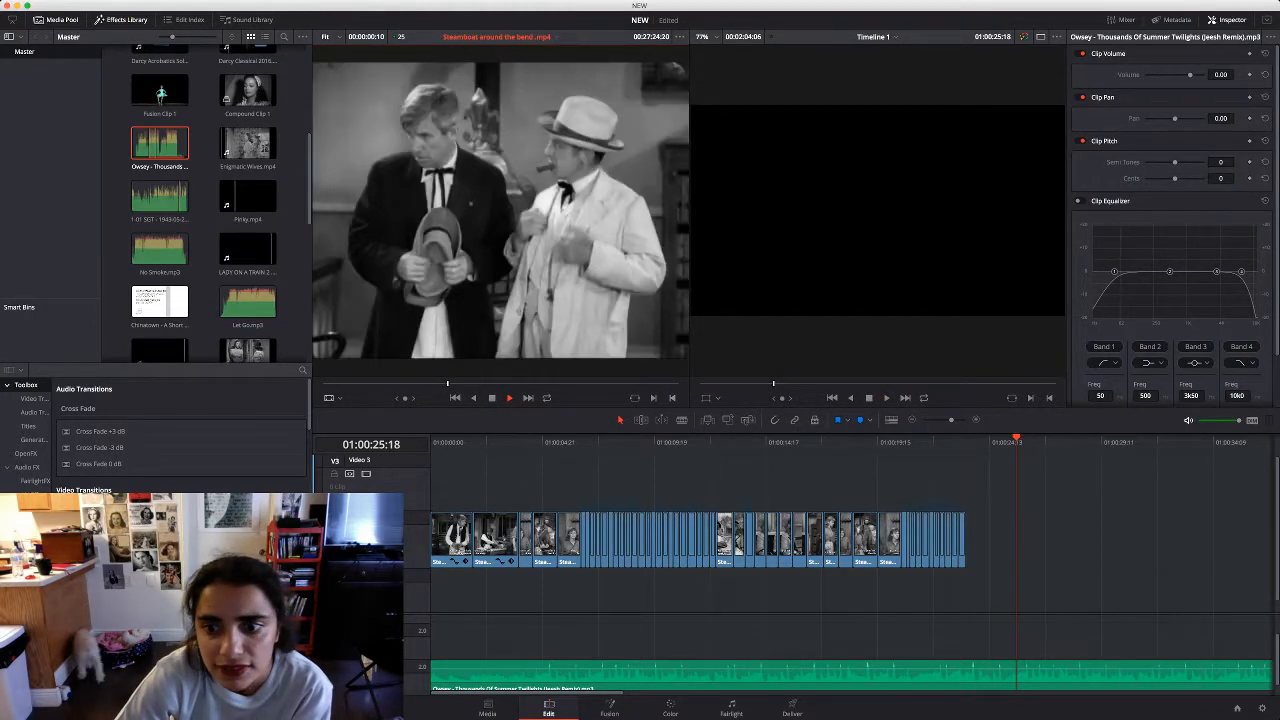
pyautogui.press('space')
pyautogui.press('o')
pyautogui.moveTo(500, 260); pyautogui.dragTo(972, 540)
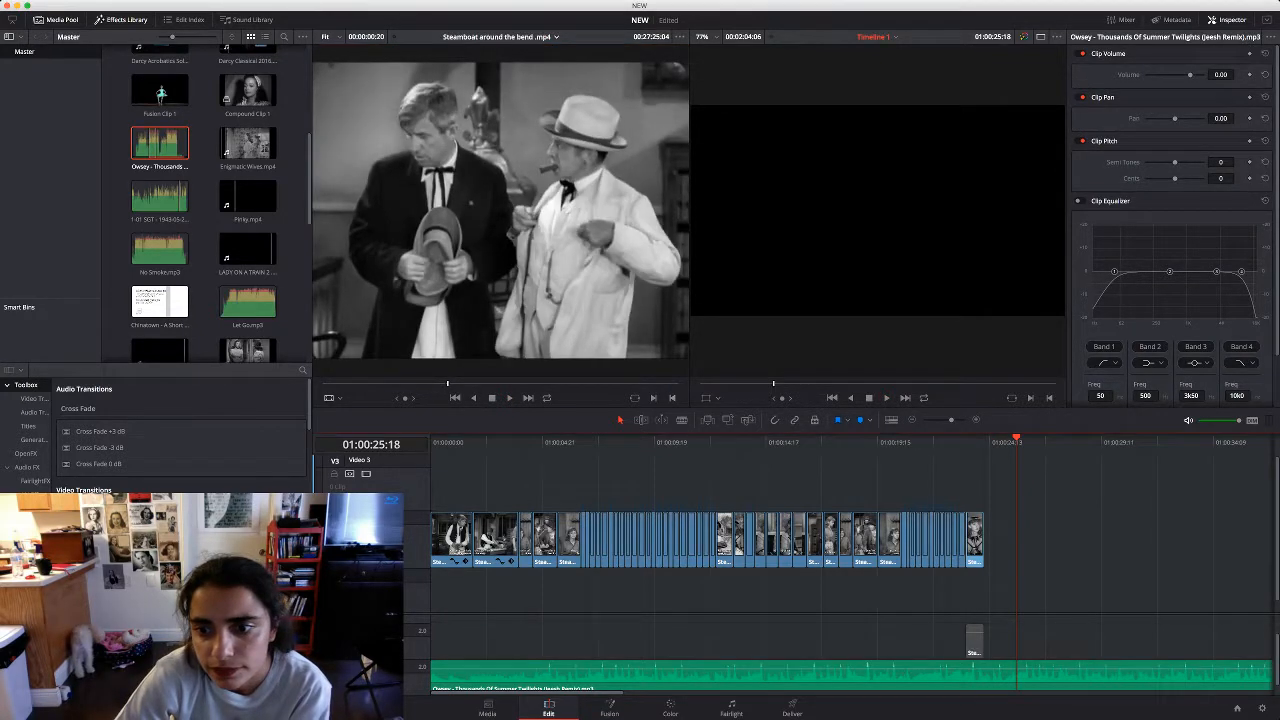
# Trim the end of the new hatted-woman clip slightly and delete its audio
pyautogui.moveTo(1011, 440); pyautogui.dragTo(961, 440)
pyautogui.press('space')
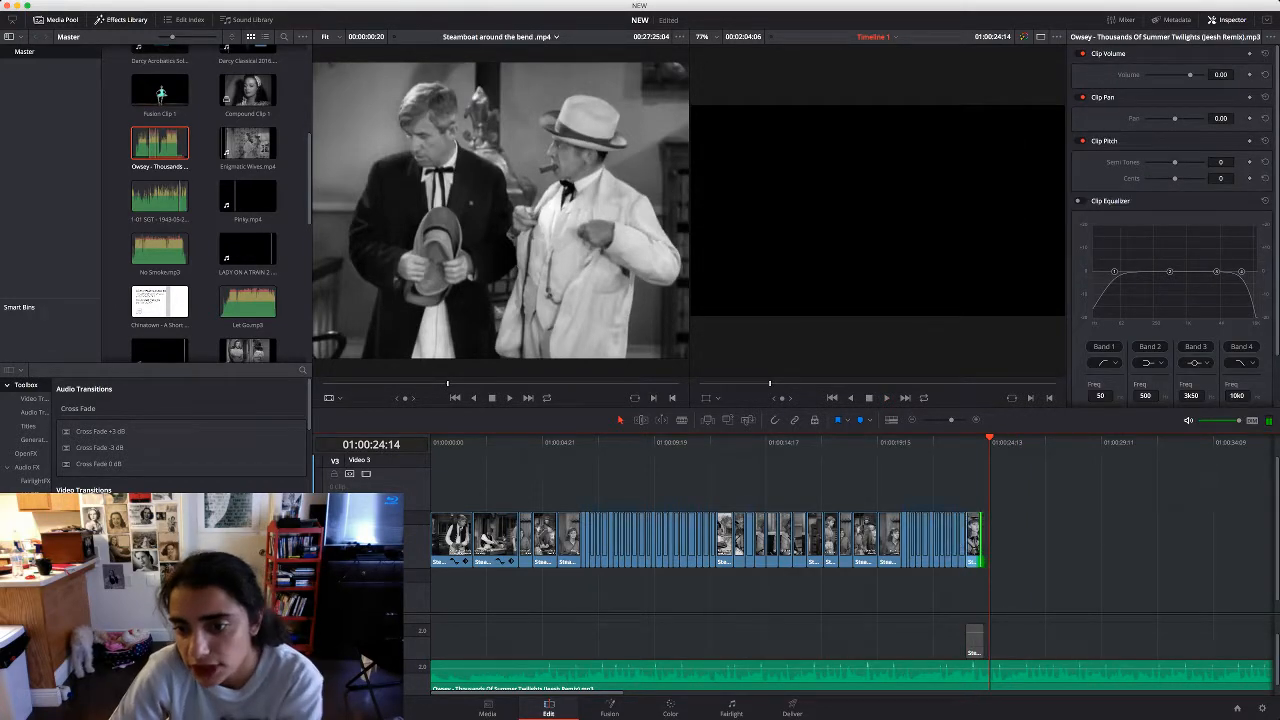
pyautogui.click(973, 641)
pyautogui.press('BackSpace')
# Delete the last pasted clip, extend the start of the hatted-woman clip back over the gap, and play it
pyautogui.click(962, 541)
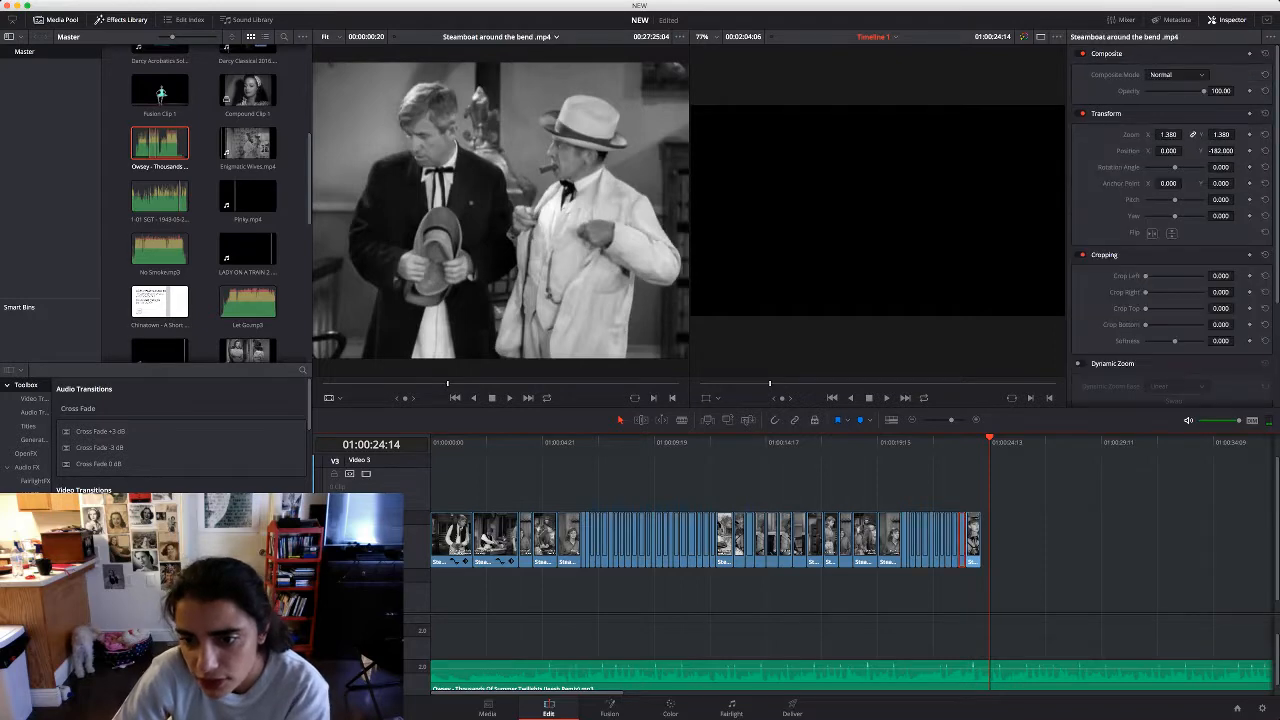
pyautogui.press('BackSpace')
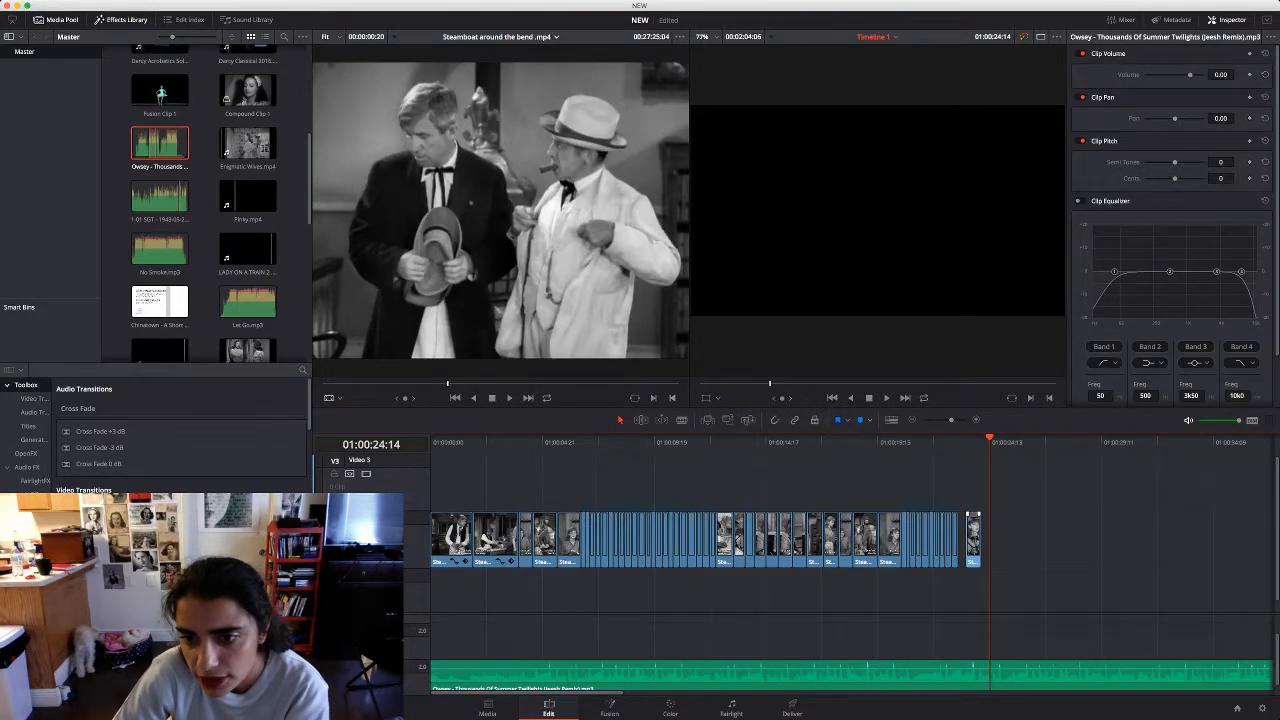
pyautogui.moveTo(967, 541); pyautogui.dragTo(957, 541)
pyautogui.click(952, 442)
pyautogui.press('space')
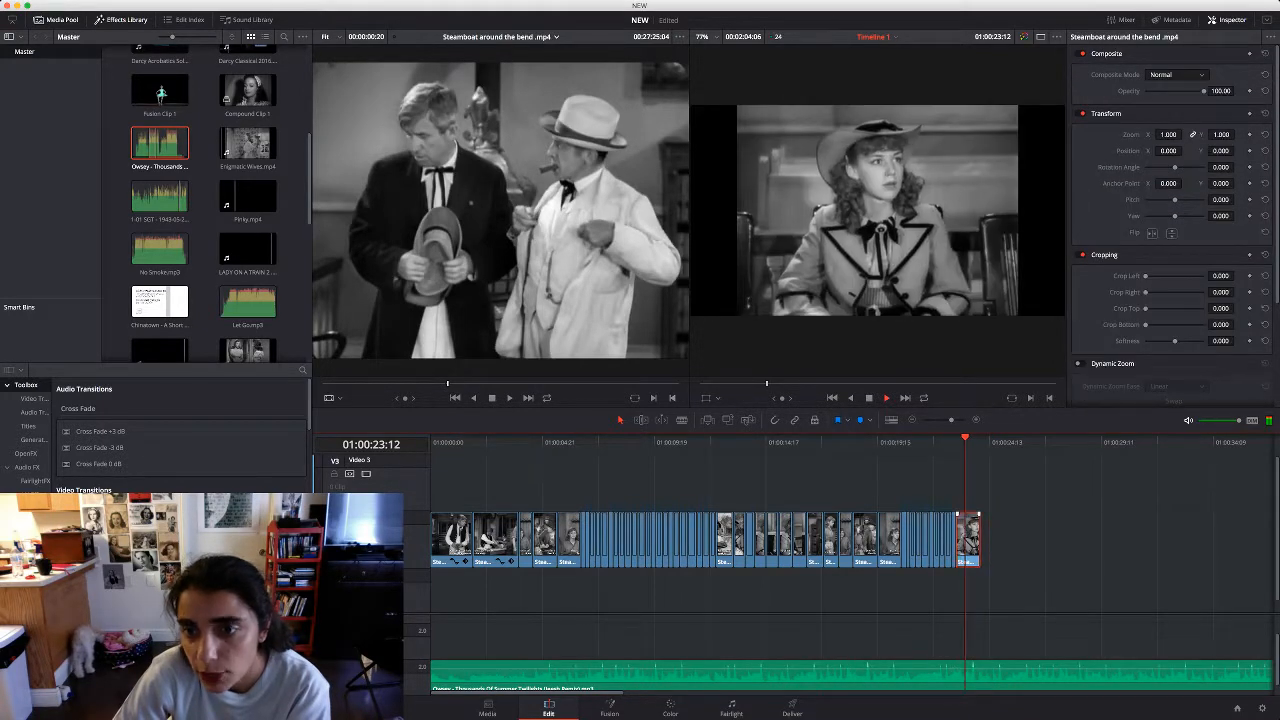
pyautogui.press('space')
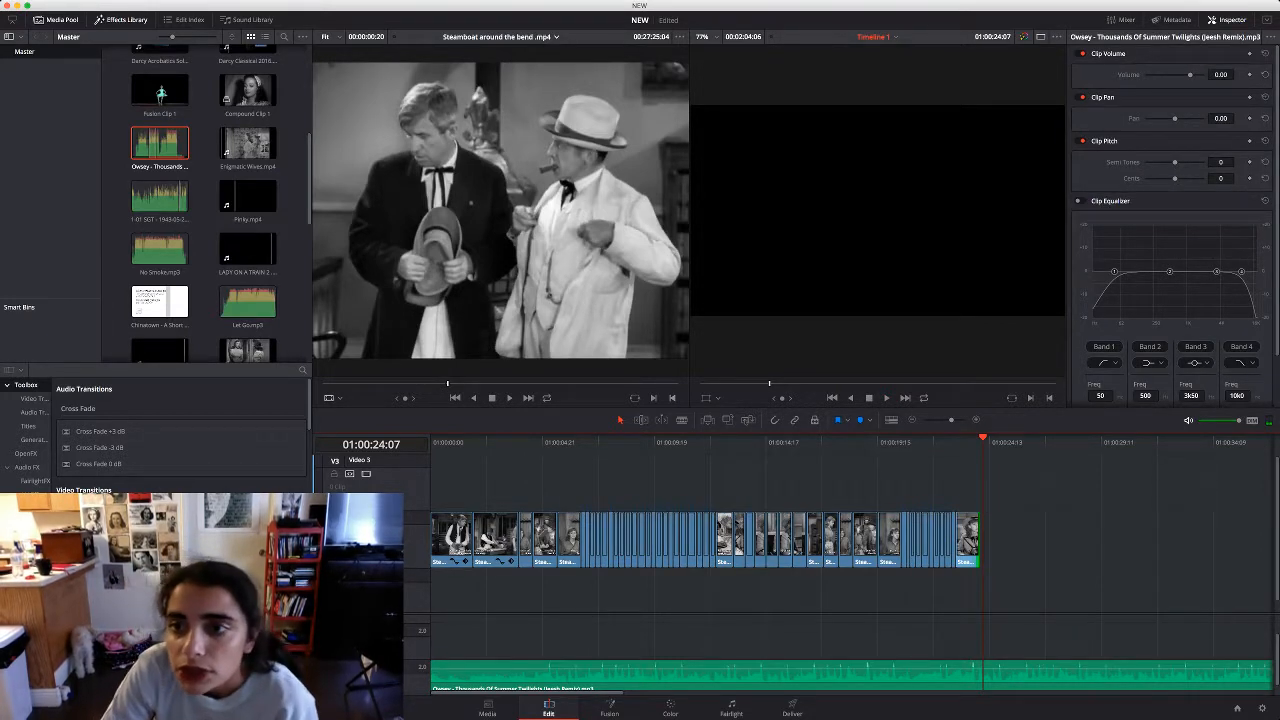
# Set the zoom of the hatted-woman clip to 1.340 and its vertical position to -105
pyautogui.click(977, 442)
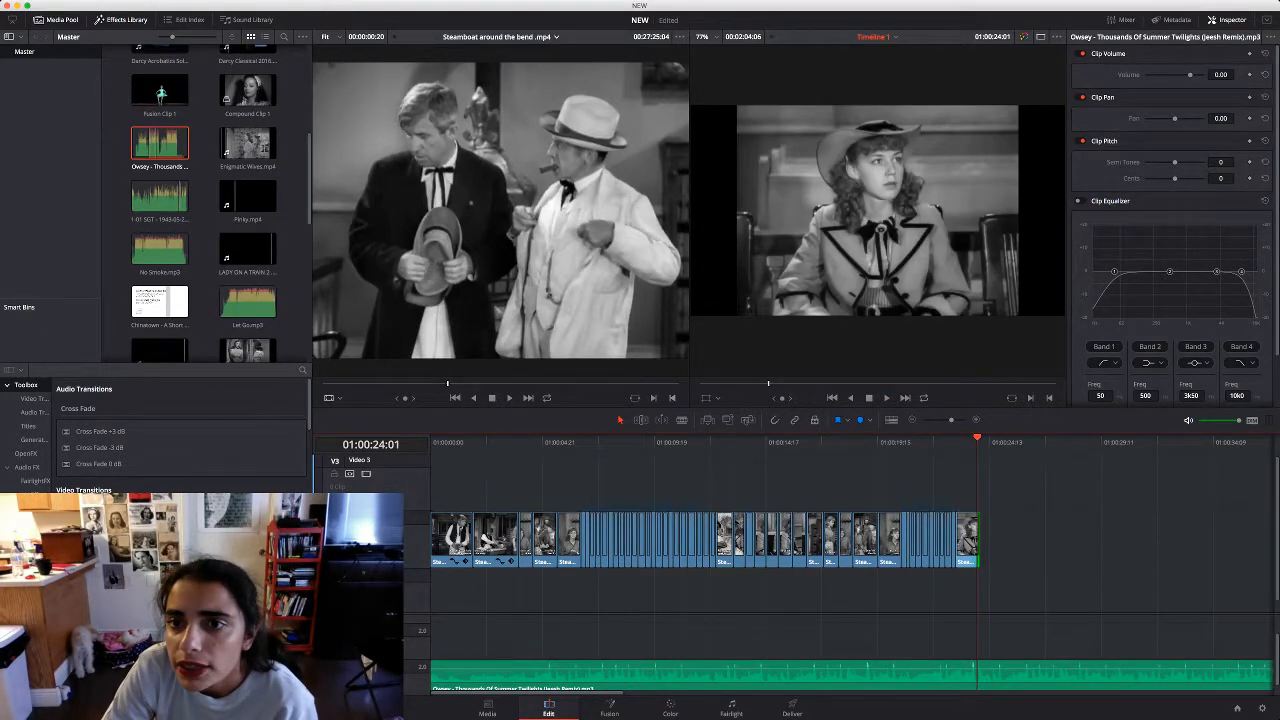
pyautogui.press('Left')
pyautogui.press('Left')
pyautogui.press('Left')
pyautogui.press('Left')
pyautogui.press('Left')
pyautogui.press('Left')
pyautogui.moveTo(1220, 151); pyautogui.dragTo(1125, 151)
# Append a further source section of the seated woman in the hat after the last clip and delete its audio
pyautogui.click(500, 250)
pyautogui.press('space')
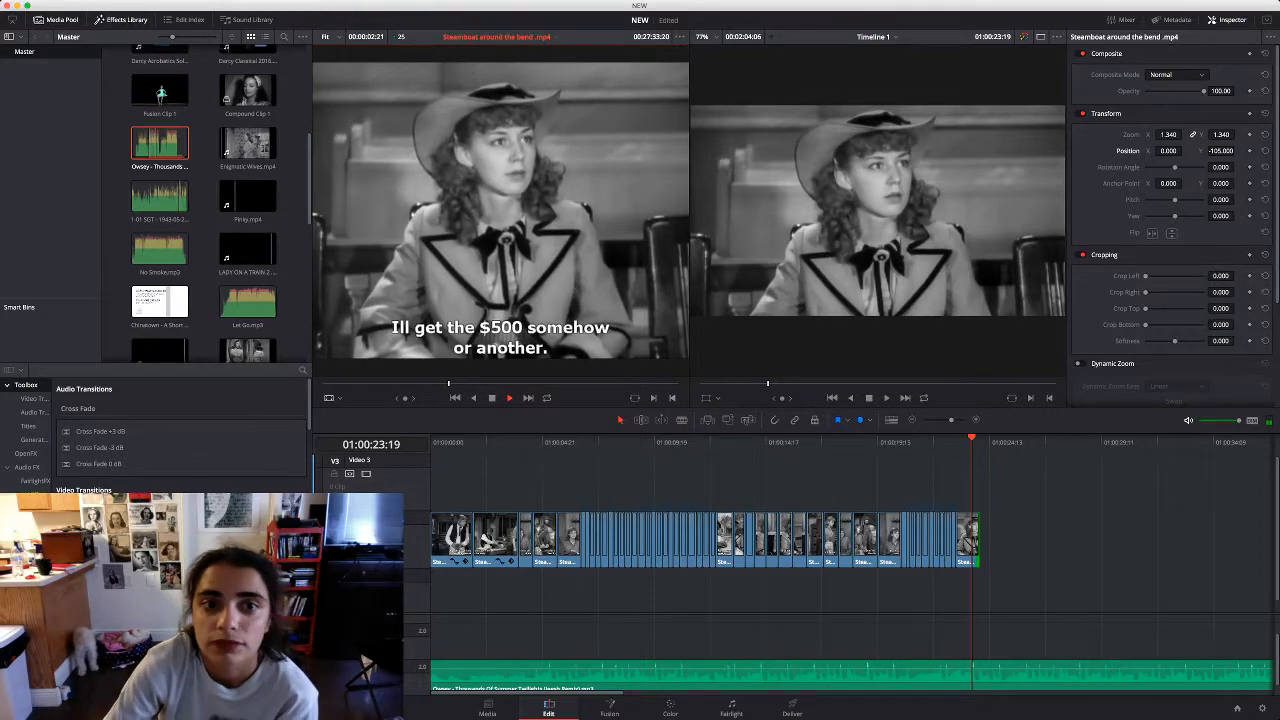
pyautogui.press('space')
pyautogui.moveTo(500, 210); pyautogui.dragTo(1007, 540)
pyautogui.click(1012, 640)
pyautogui.press('BackSpace')
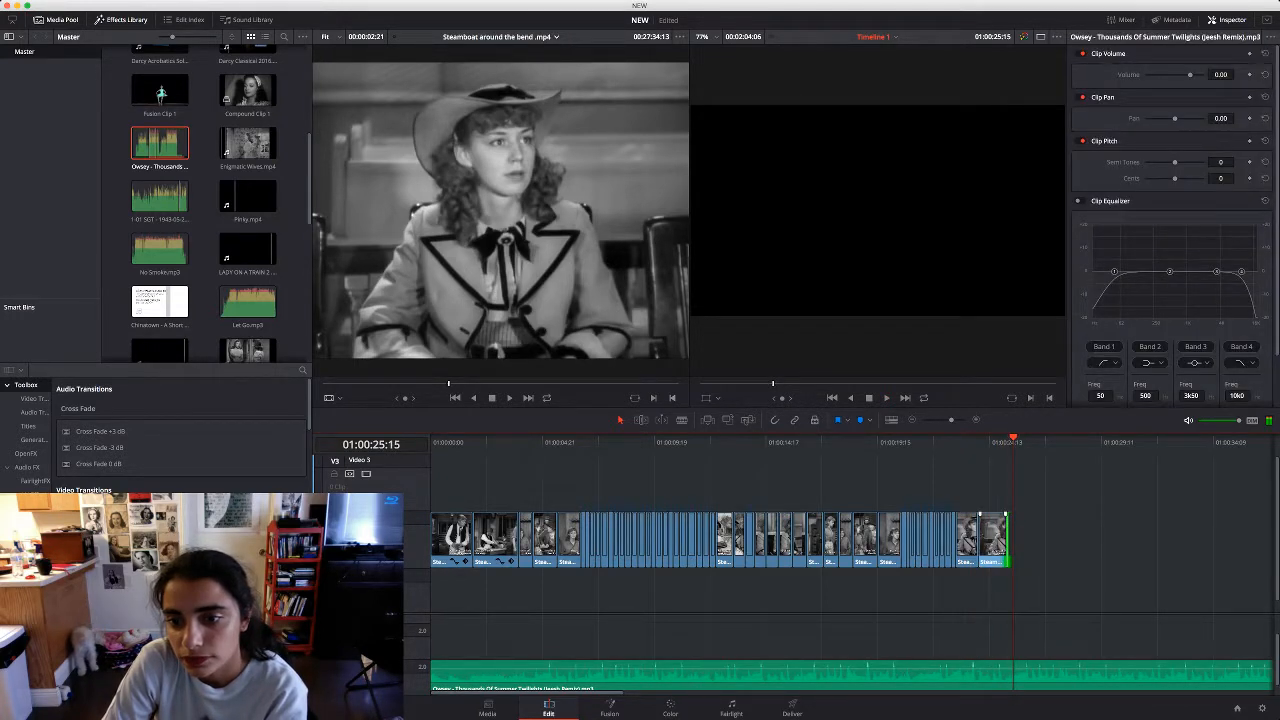
# Play the end of the montage and shorten the newly appended hatted-woman clip
pyautogui.click(956, 442)
pyautogui.press('space')
pyautogui.moveTo(1007, 540); pyautogui.dragTo(993, 540)
# Mark the next short source section of the hatted woman and append it after the shortened clip
pyautogui.click(488, 364)
pyautogui.press('i')
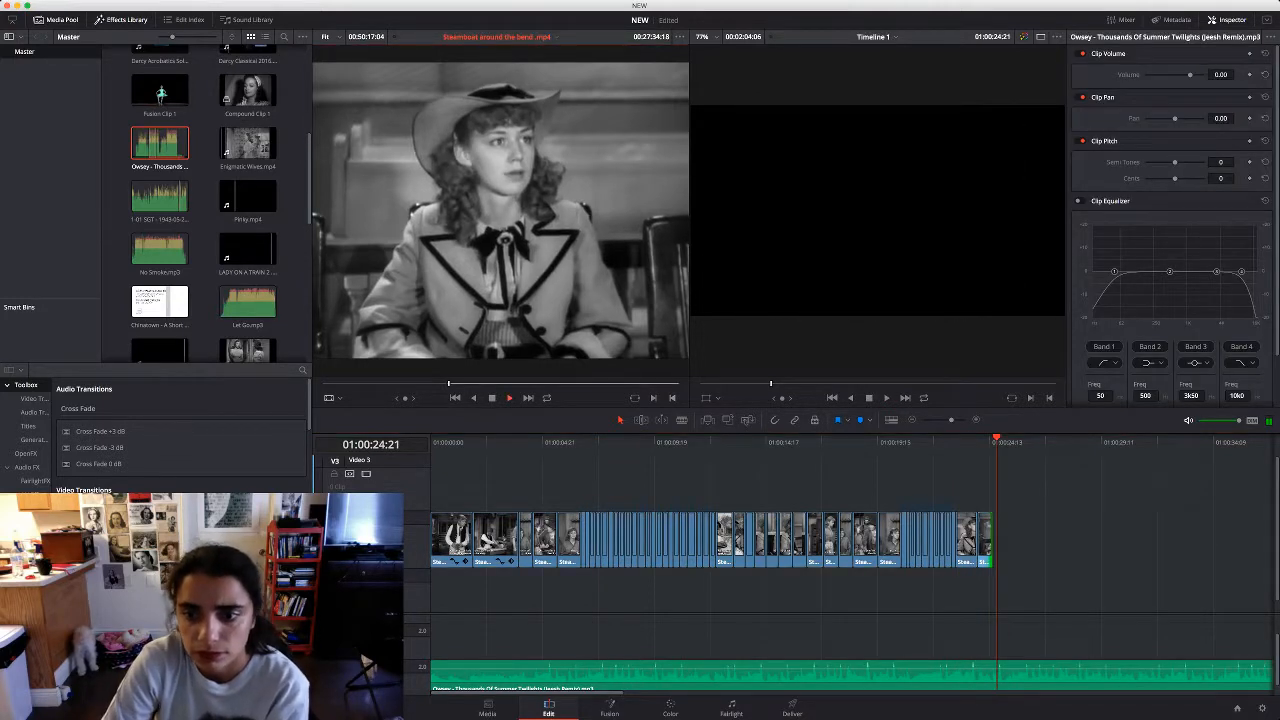
pyautogui.press('space')
pyautogui.press('o')
pyautogui.moveTo(500, 220); pyautogui.dragTo(994, 540)
pyautogui.press('space')
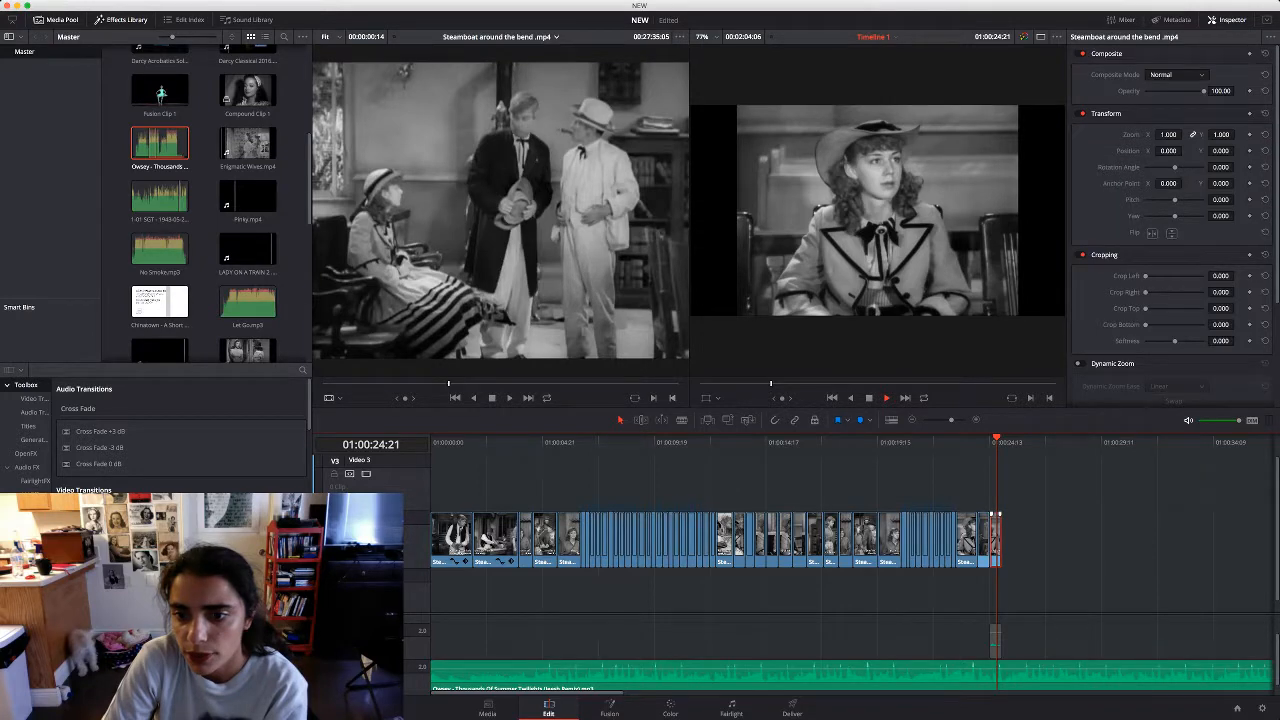
# Set the last two clips to zoom 1.380 and vertical position -103, and delete the last clip's audio
pyautogui.keyDown('shift'); pyautogui.click(984, 540); pyautogui.keyUp('shift')
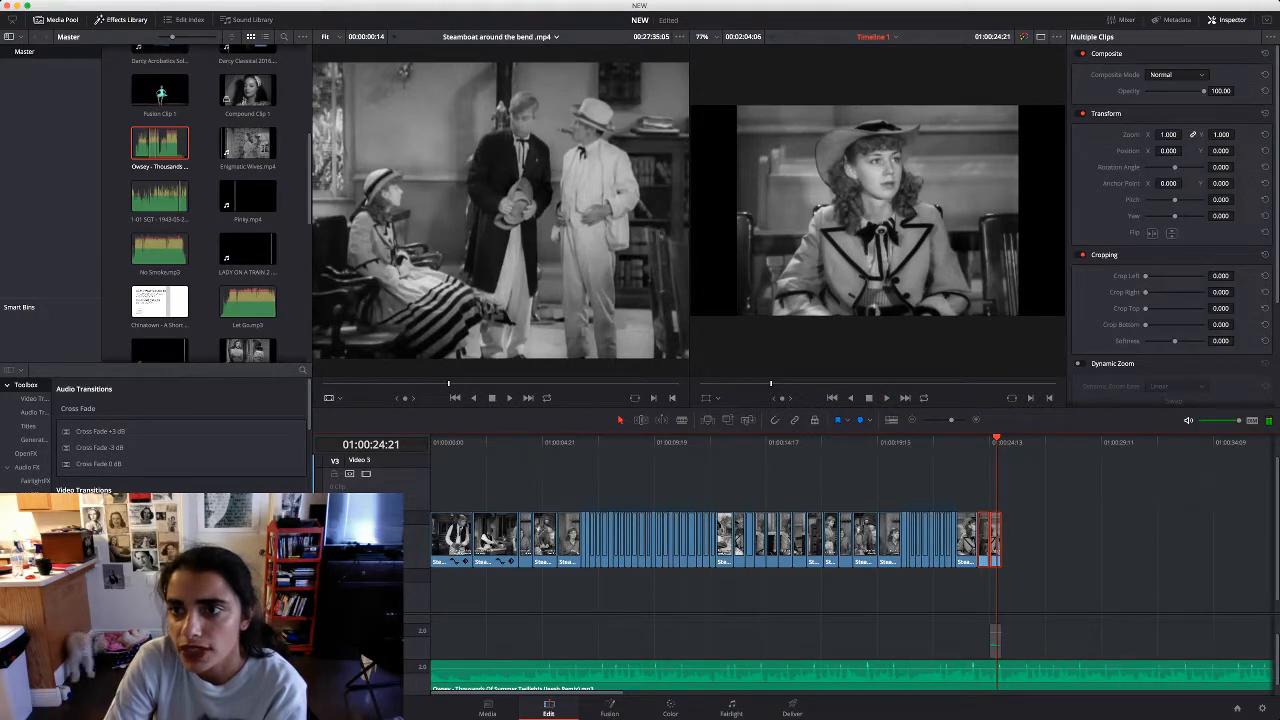
pyautogui.moveTo(1168, 135); pyautogui.dragTo(1117, 151)
pyautogui.click(1030, 590)
pyautogui.keyDown('alt'); pyautogui.click(995, 642); pyautogui.keyUp('alt')
pyautogui.press('BackSpace')
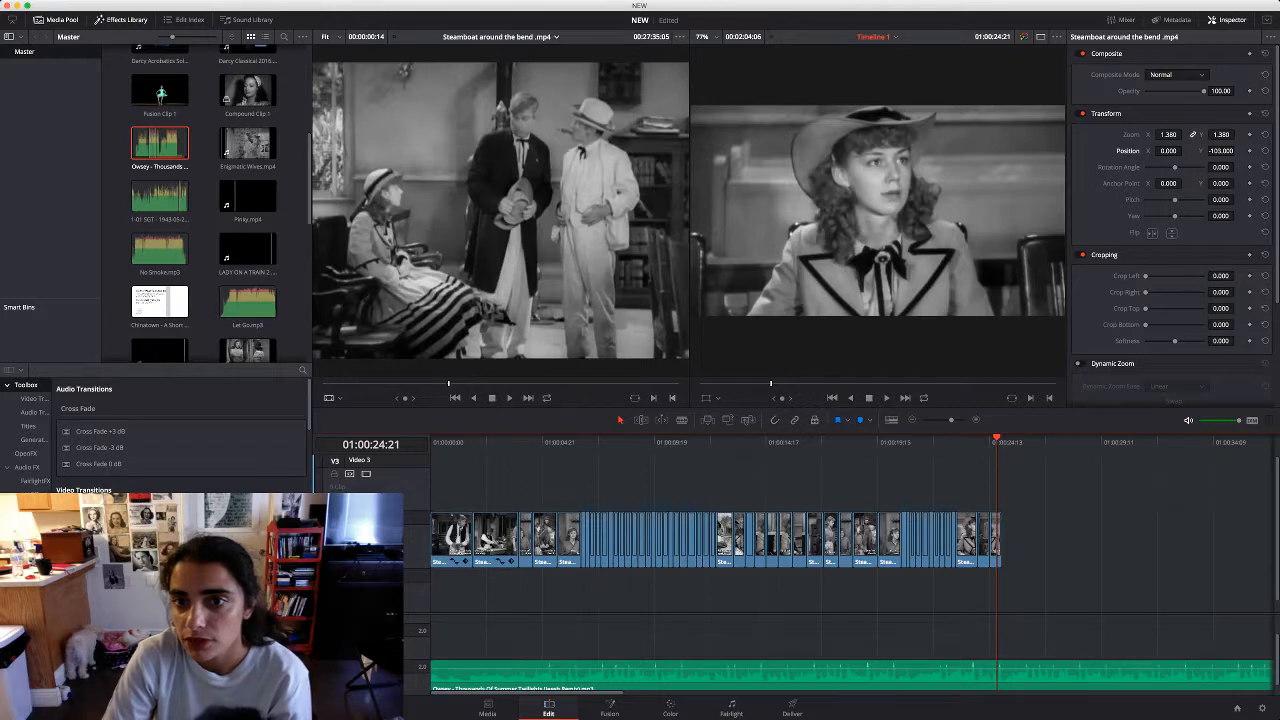
# Review the reframed hatted-woman clips at the end of the montage
pyautogui.press('Right')
pyautogui.press('Right')
pyautogui.press('Right')
pyautogui.press('Right')
pyautogui.press('Right')
pyautogui.press('Right')
pyautogui.press('Left')
pyautogui.press('Up')
pyautogui.press('Up')
pyautogui.press('space')
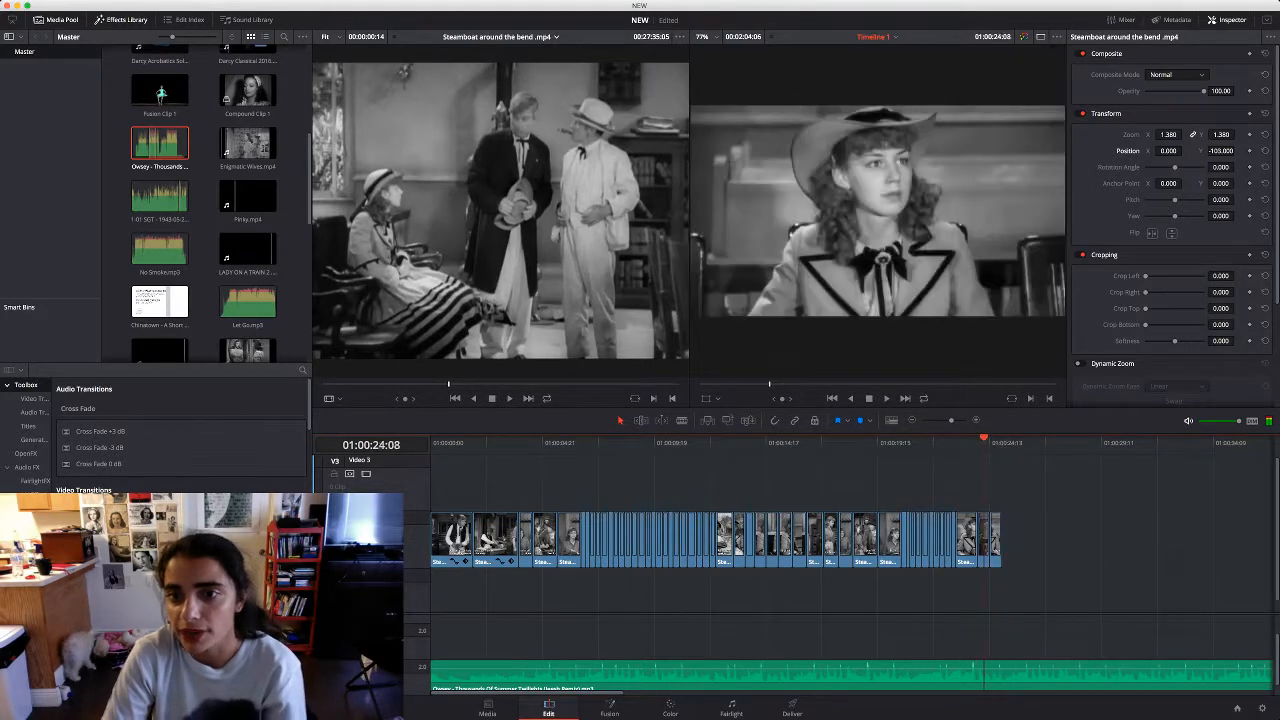
pyautogui.hotkey('shift', 'Left')
pyautogui.press('space')
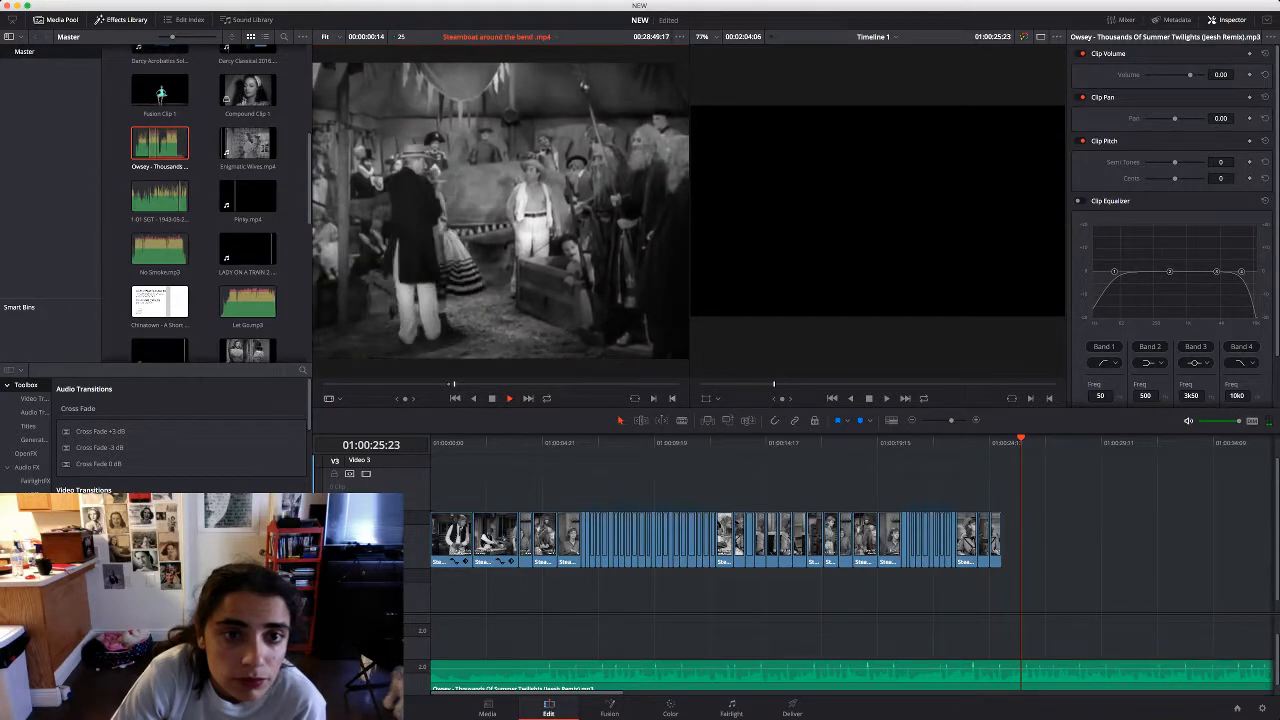
# Search the source film for a shot of the hatted woman walking outdoors with the man in the black suit
pyautogui.moveTo(454, 384); pyautogui.dragTo(470, 384)
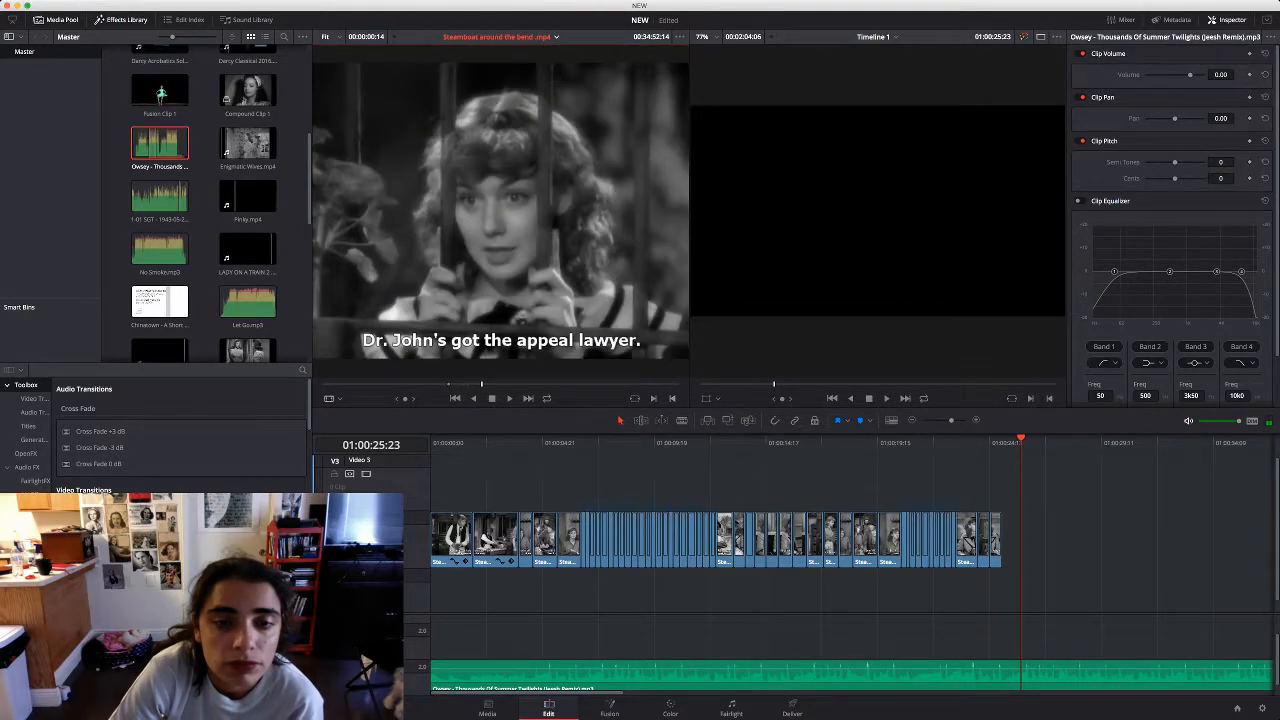
pyautogui.moveTo(482, 384); pyautogui.dragTo(481, 384)
pyautogui.press('space')
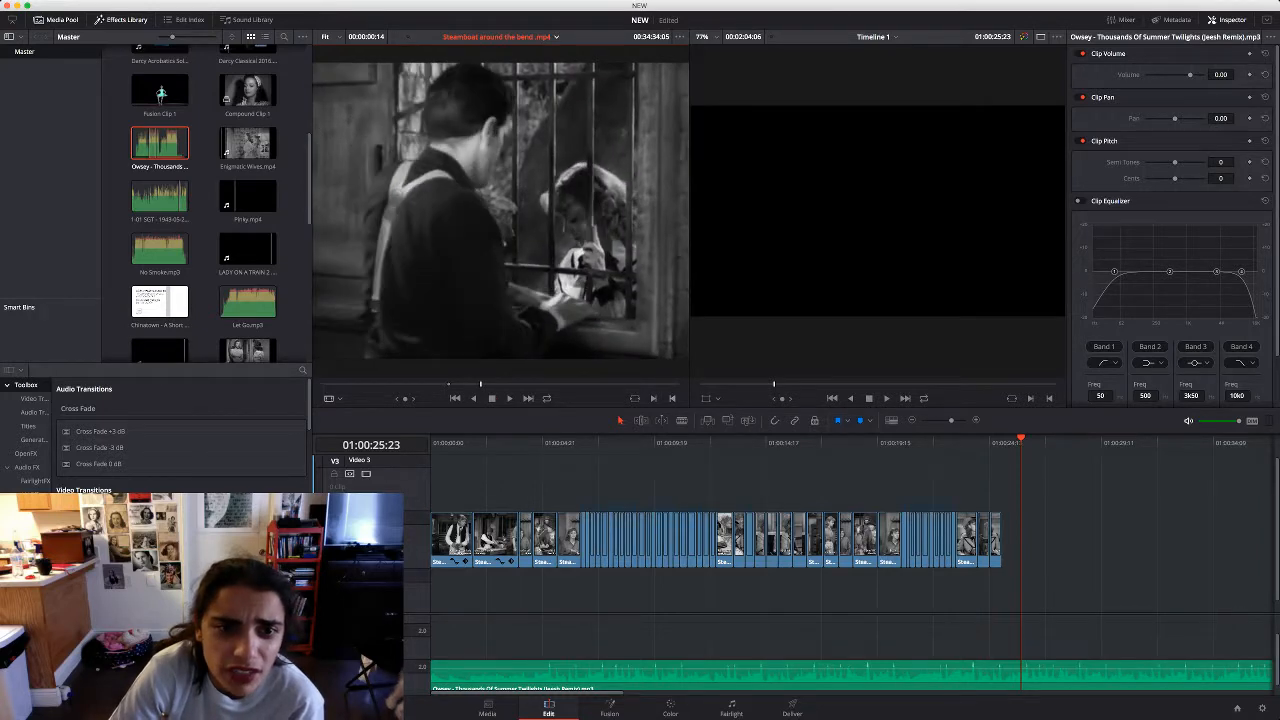
pyautogui.press('j')
pyautogui.press('j')
pyautogui.press('j')
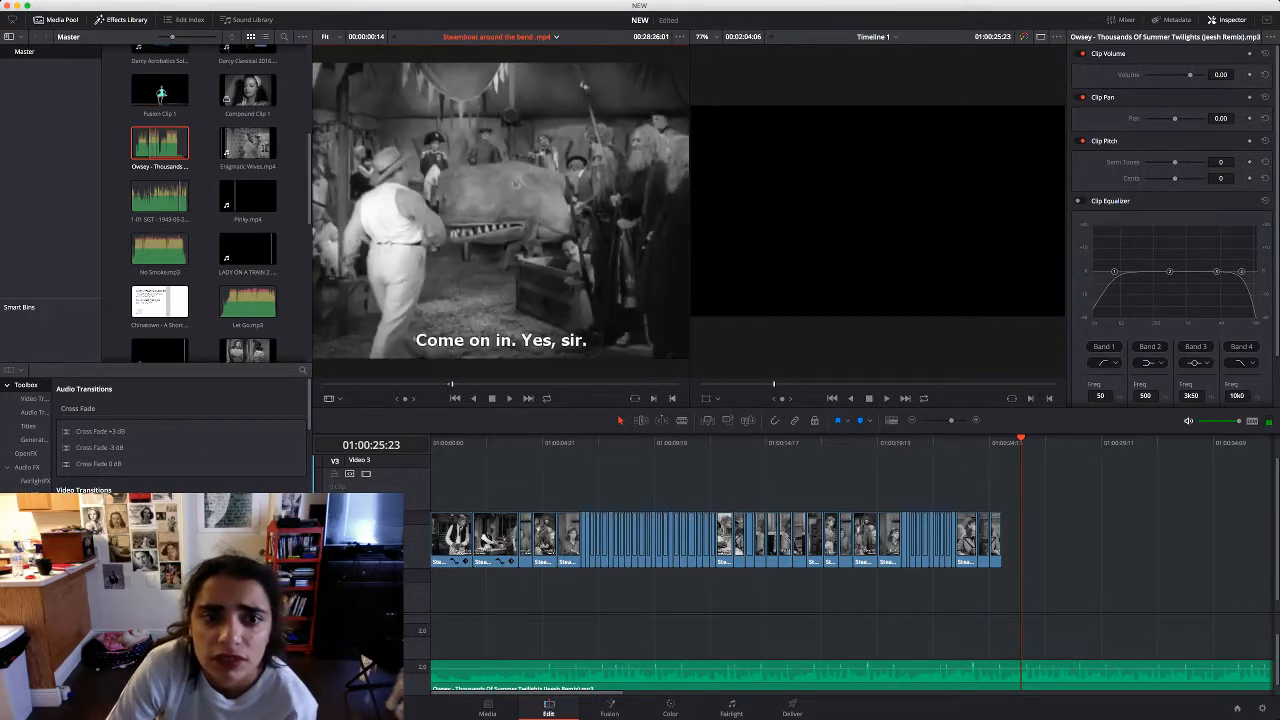
pyautogui.moveTo(453, 384); pyautogui.dragTo(450, 384)
pyautogui.press('space')
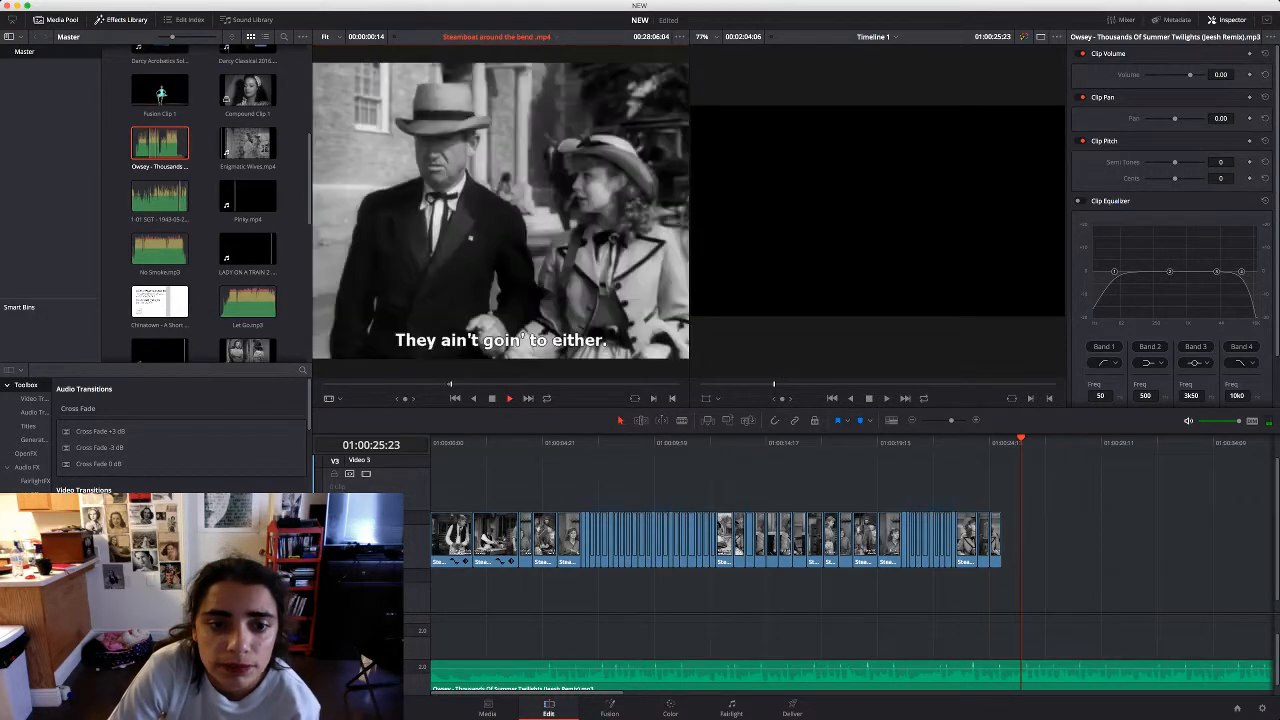
pyautogui.press('j')
pyautogui.press('j')
pyautogui.press('j')
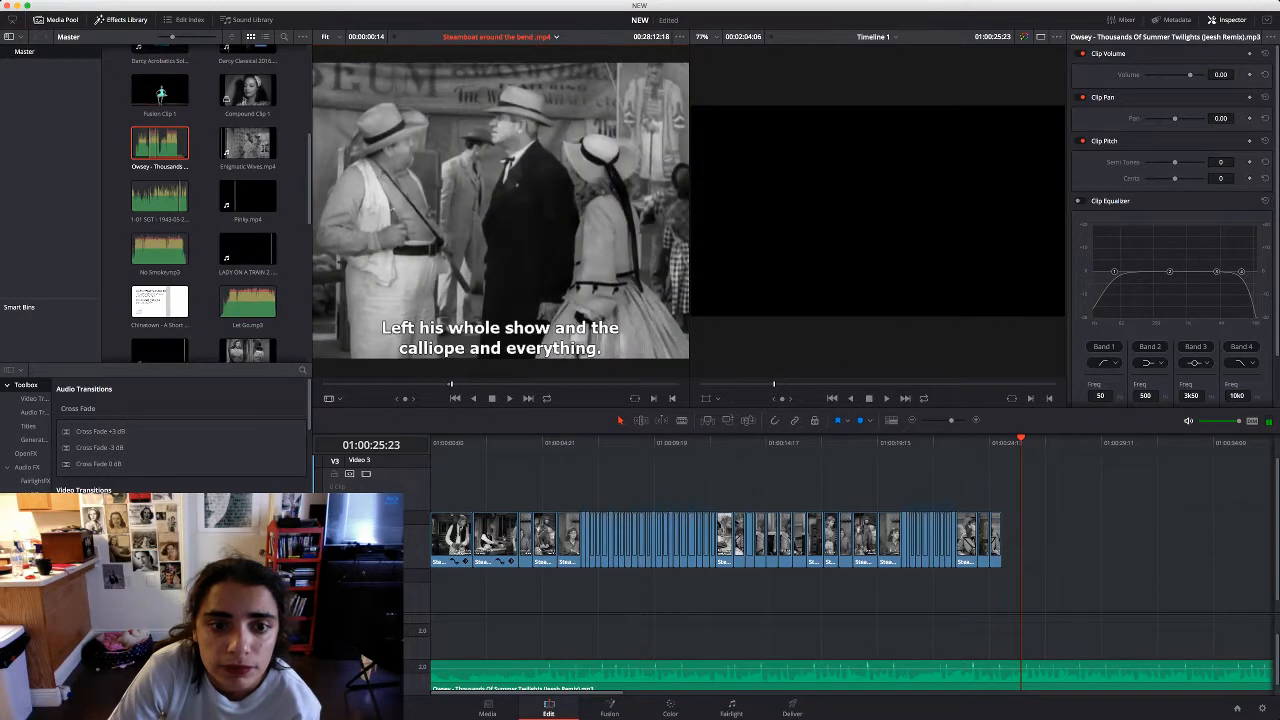
pyautogui.press('l')
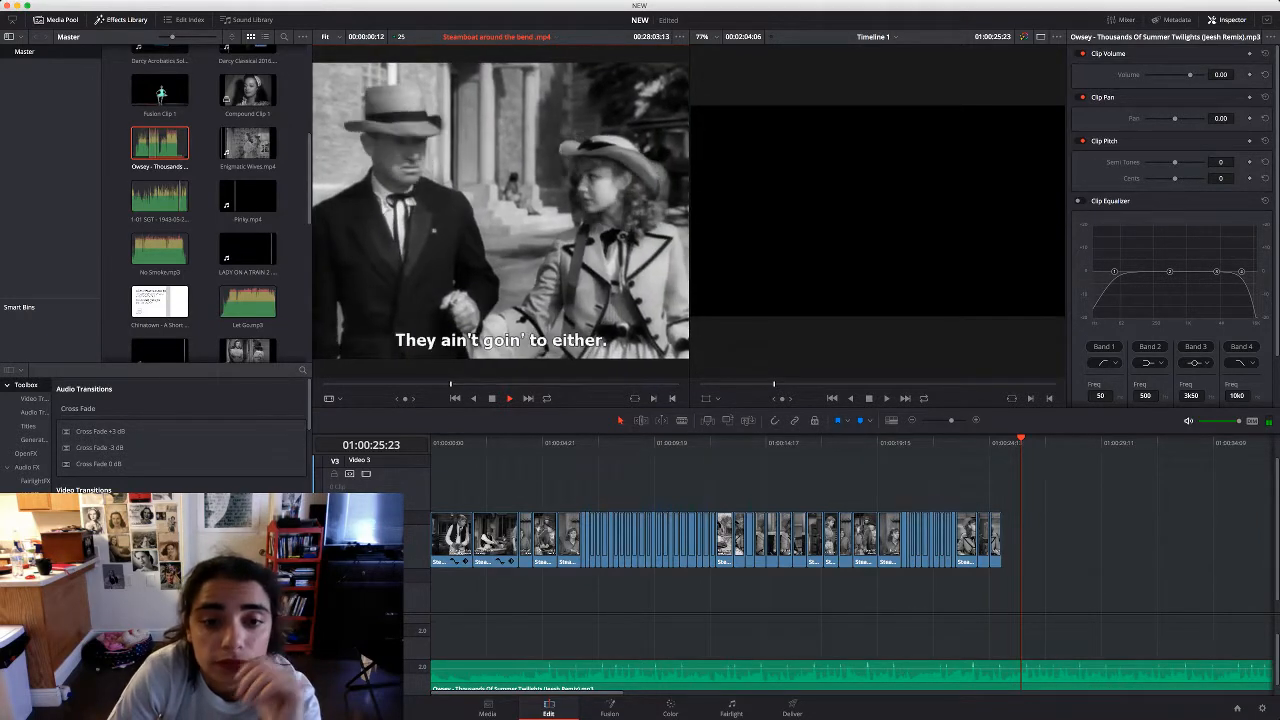
# Mark a short section of the man and woman walking arm in arm and append it after the last clip
pyautogui.press('o')
pyautogui.press('space')
pyautogui.moveTo(500, 230); pyautogui.dragTo(1007, 540)
pyautogui.press('Up')
pyautogui.press('Up')
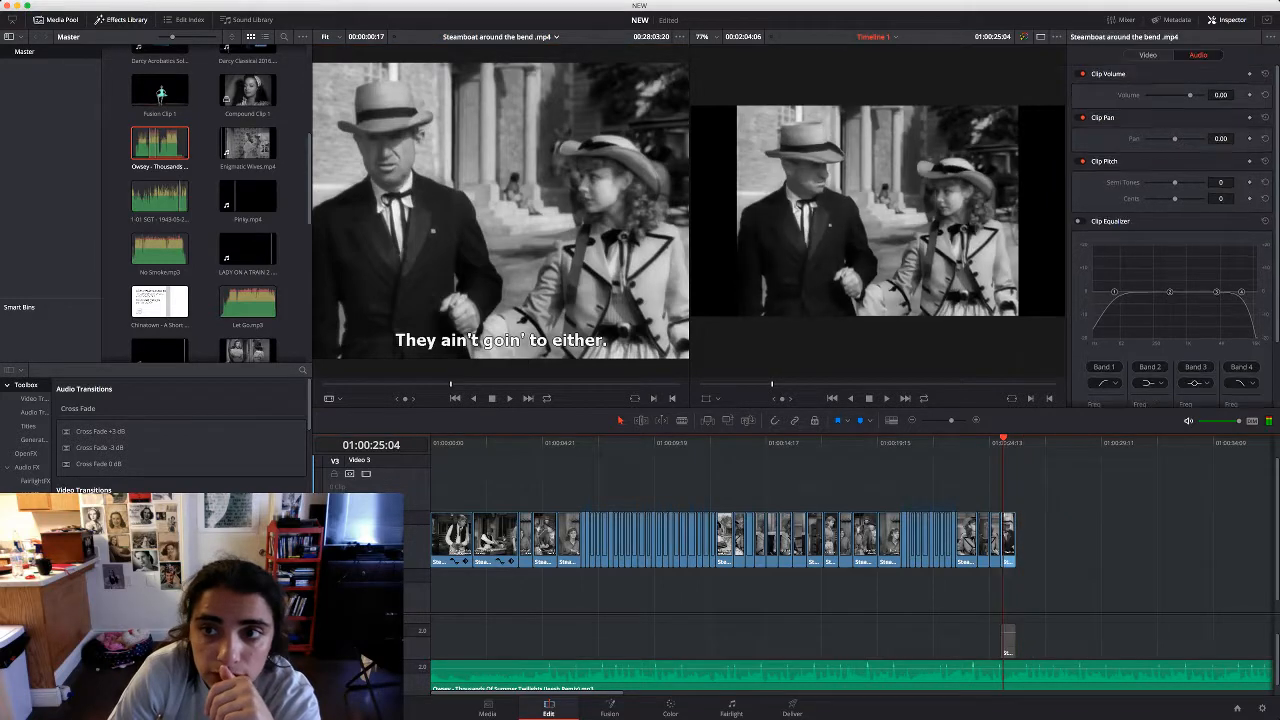
# Set the walking couple clip to zoom 1.390 and vertical position -107, delete its audio, and play it
pyautogui.click(1148, 55)
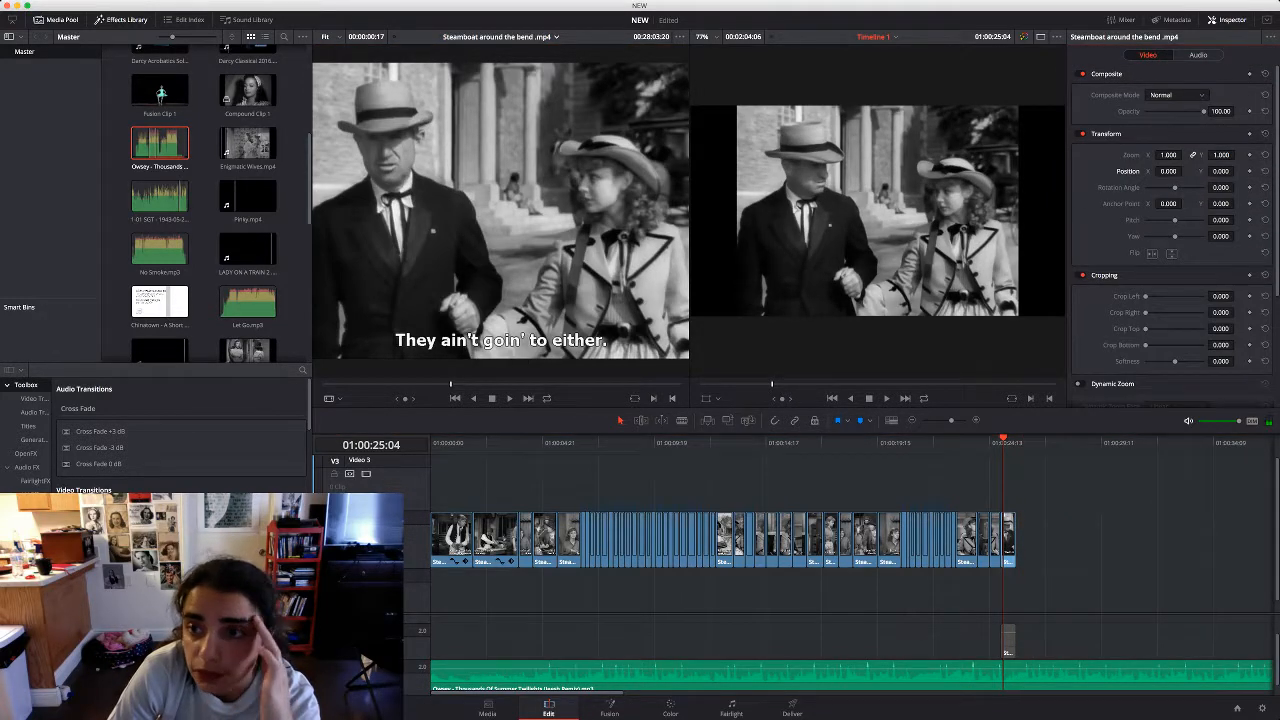
pyautogui.click(1008, 540)
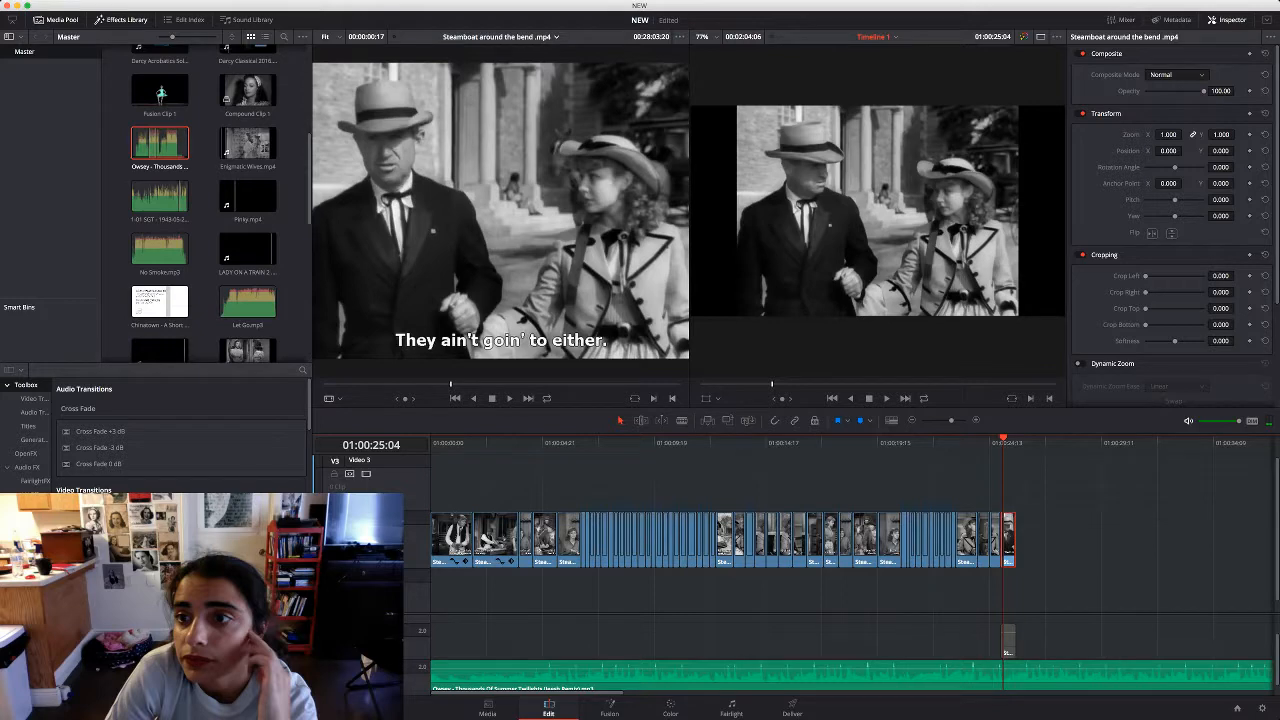
pyautogui.moveTo(1168, 134); pyautogui.dragTo(1190, 150)
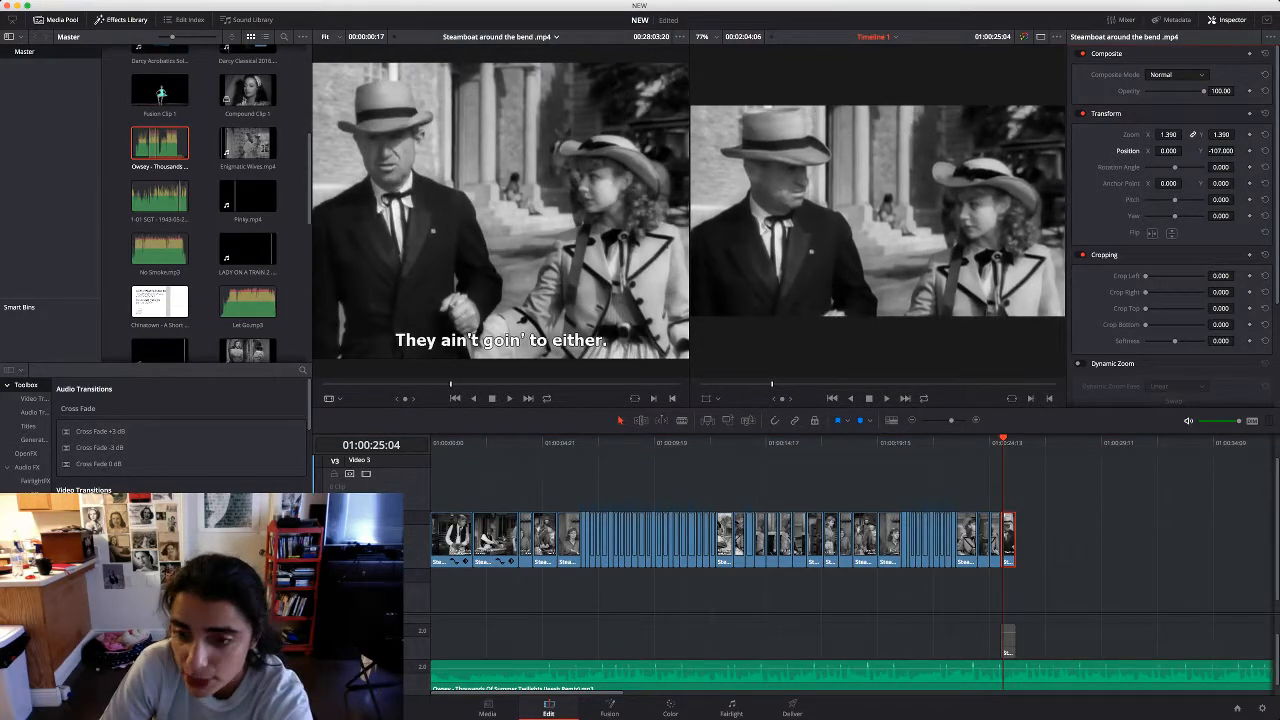
pyautogui.click(1008, 642)
pyautogui.press('BackSpace')
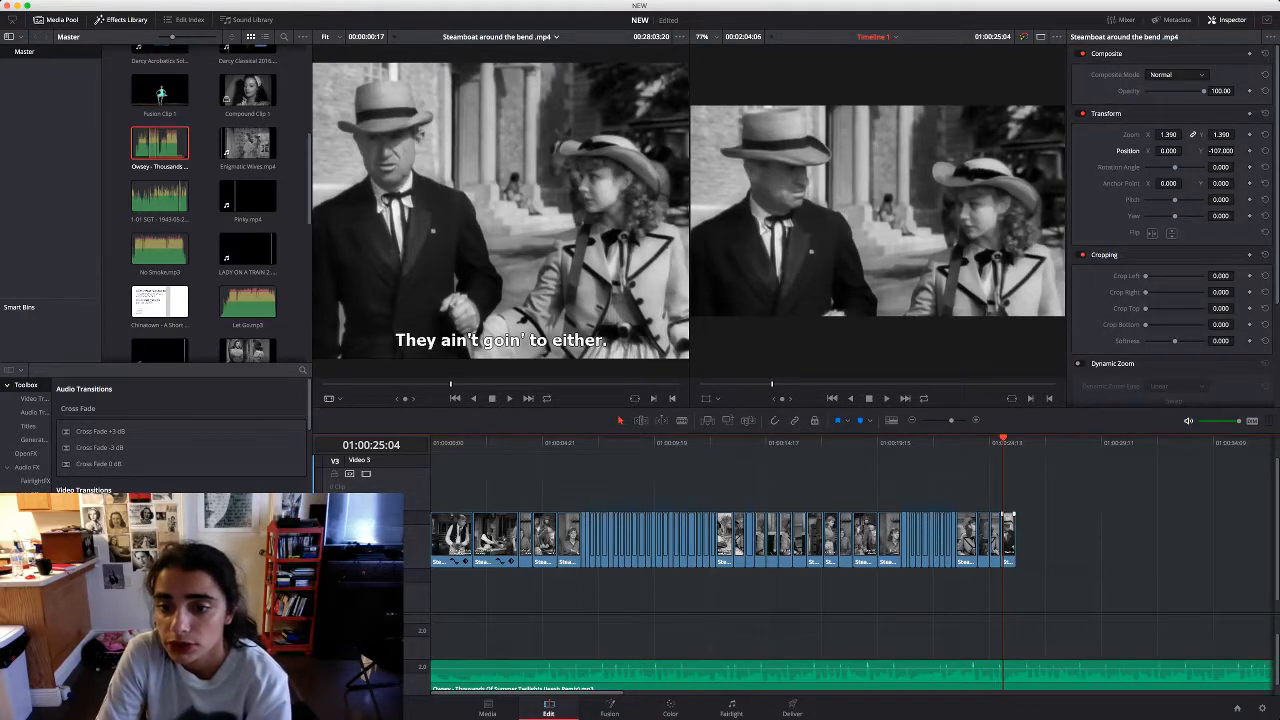
pyautogui.press('space')
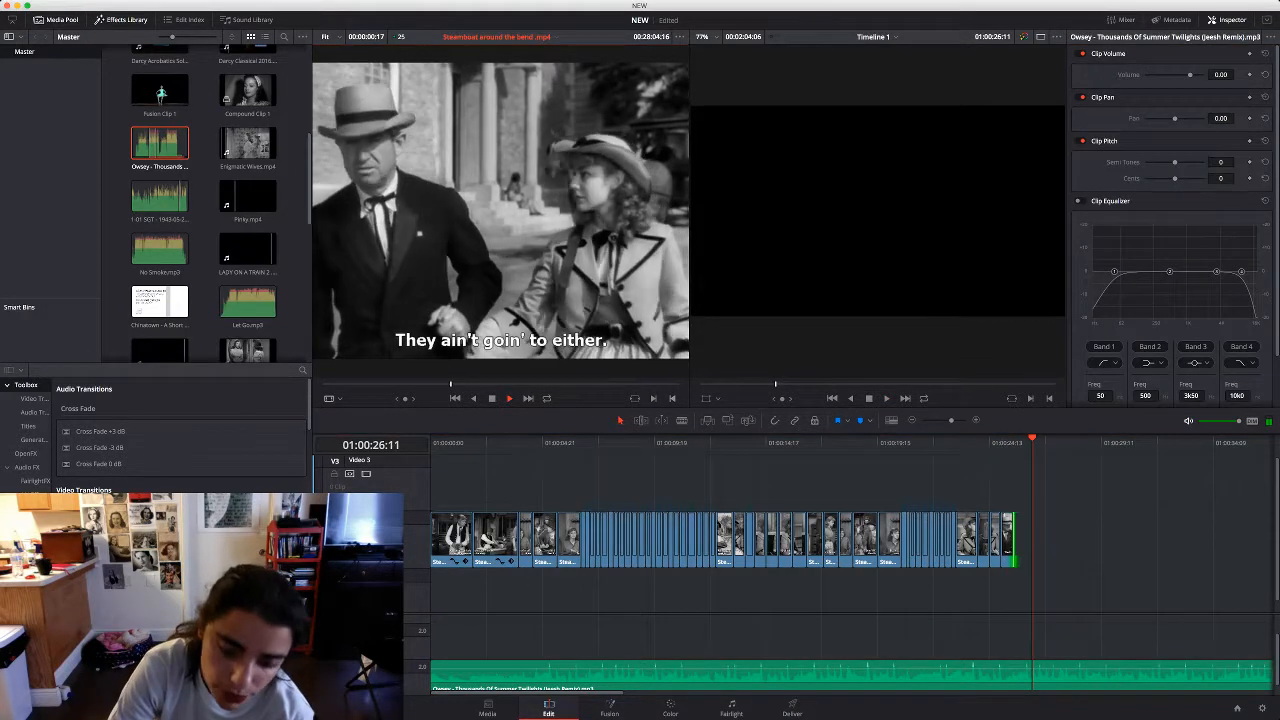
# Append a second short source section of the walking couple at the end of the montage and delete its audio
pyautogui.press('space')
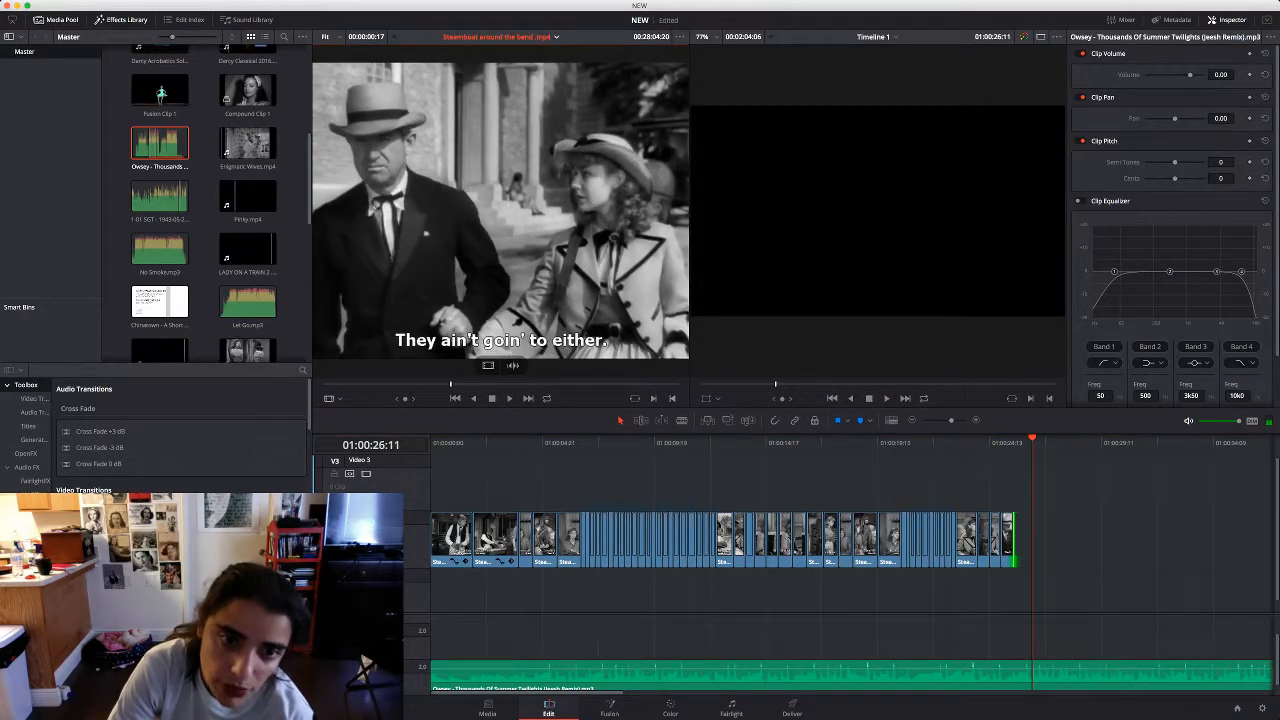
pyautogui.write('9')
pyautogui.press('space')
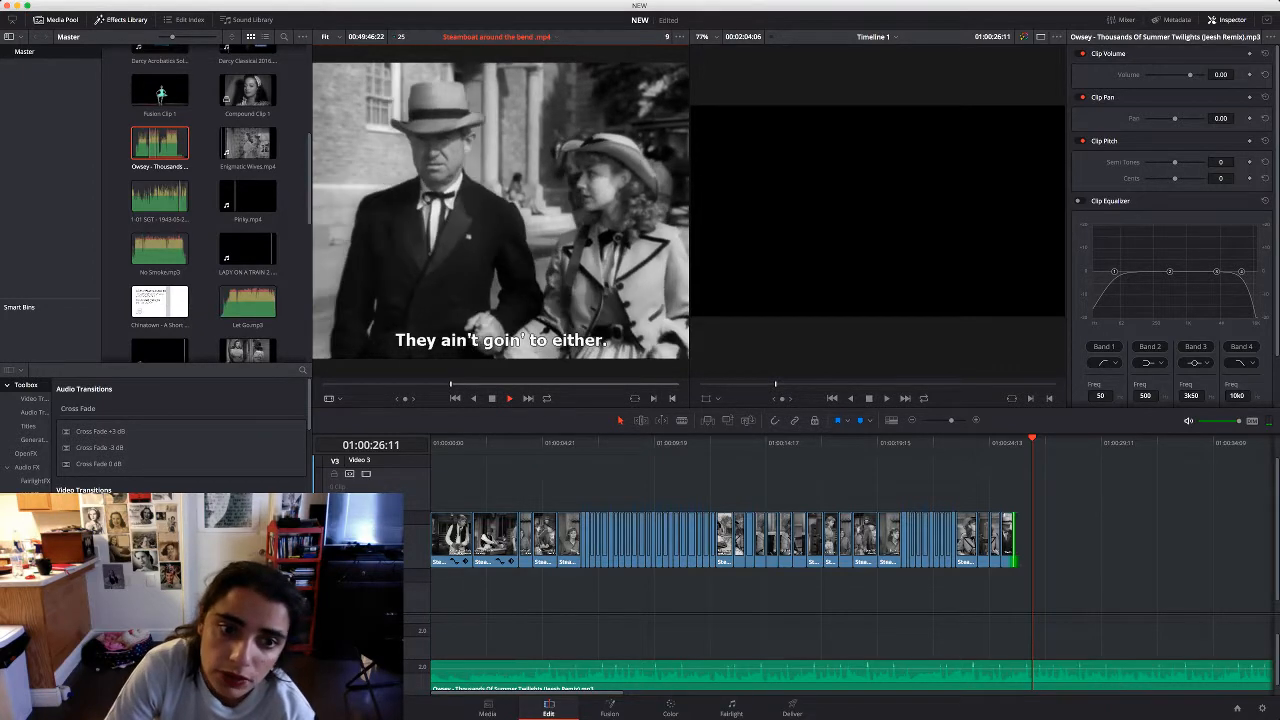
pyautogui.press('space')
pyautogui.moveTo(500, 240); pyautogui.dragTo(1018, 540)
pyautogui.keyDown('alt'); pyautogui.click(1020, 641); pyautogui.keyUp('alt')
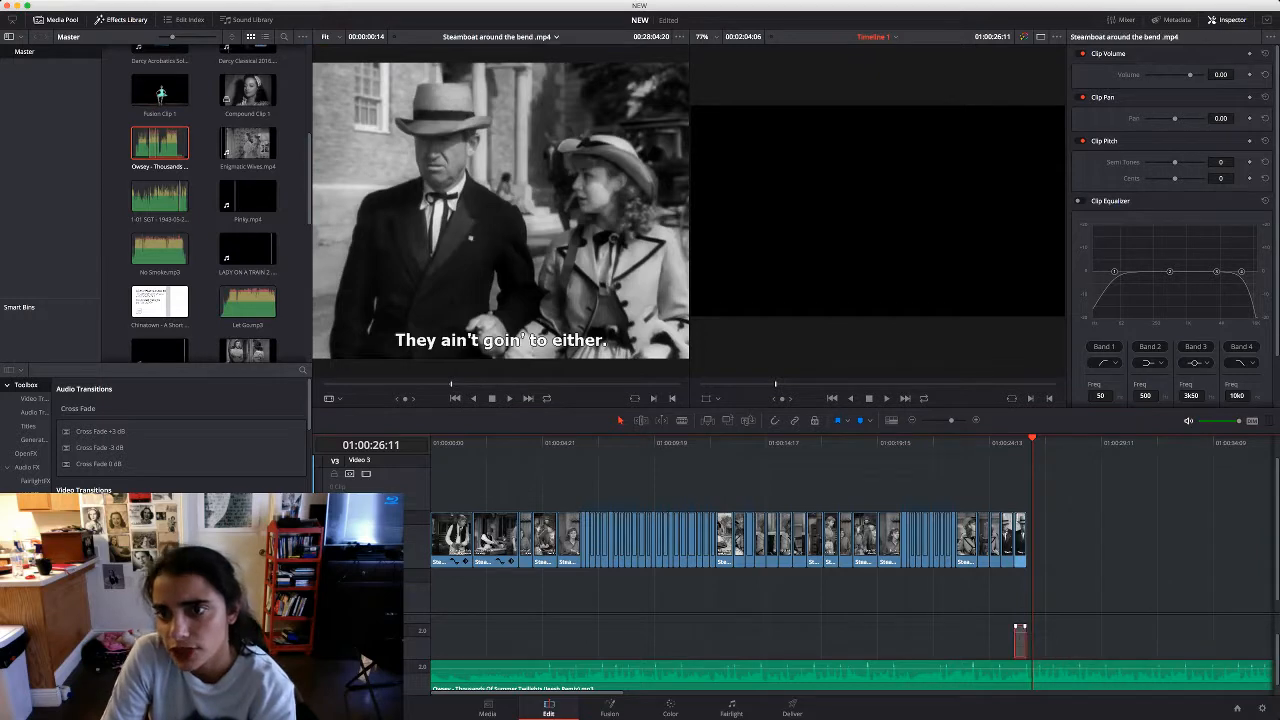
pyautogui.press('BackSpace')
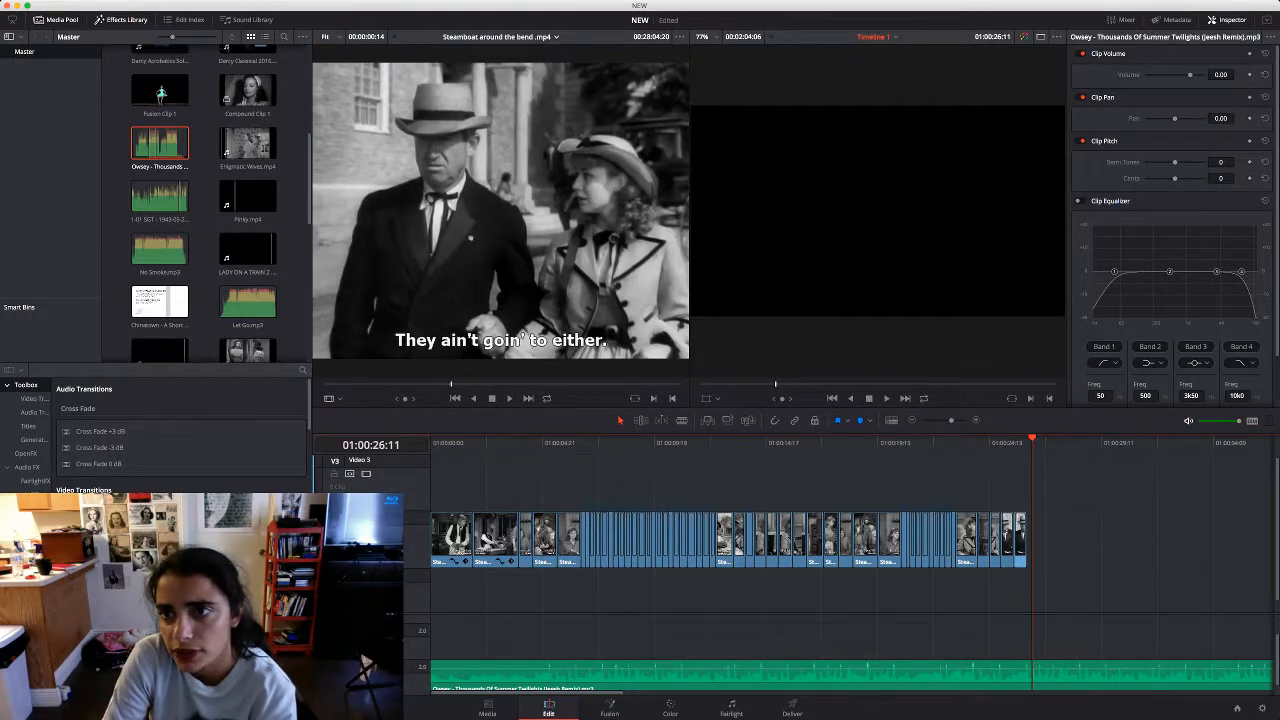
# Set the zoom of the second walking couple clip to 1.470 and its vertical position to -71
pyautogui.press('Left')
pyautogui.press('Left')
pyautogui.press('Left')
pyautogui.press('Left')
pyautogui.press('Left')
pyautogui.press('Left')
pyautogui.press('Left')
pyautogui.press('Left')
pyautogui.press('Left')
pyautogui.moveTo(1220, 151); pyautogui.dragTo(1192, 151)
# Replay the montage from the last pasted clips through the second walking couple clip
pyautogui.press('Right')
pyautogui.press('Right')
pyautogui.press('Right')
pyautogui.press('Right')
pyautogui.press('Right')
pyautogui.press('Right')
pyautogui.press('Right')
pyautogui.press('Right')
pyautogui.moveTo(1031, 436); pyautogui.dragTo(1031, 438)
pyautogui.moveTo(1031, 442); pyautogui.dragTo(924, 443)
pyautogui.press('space')
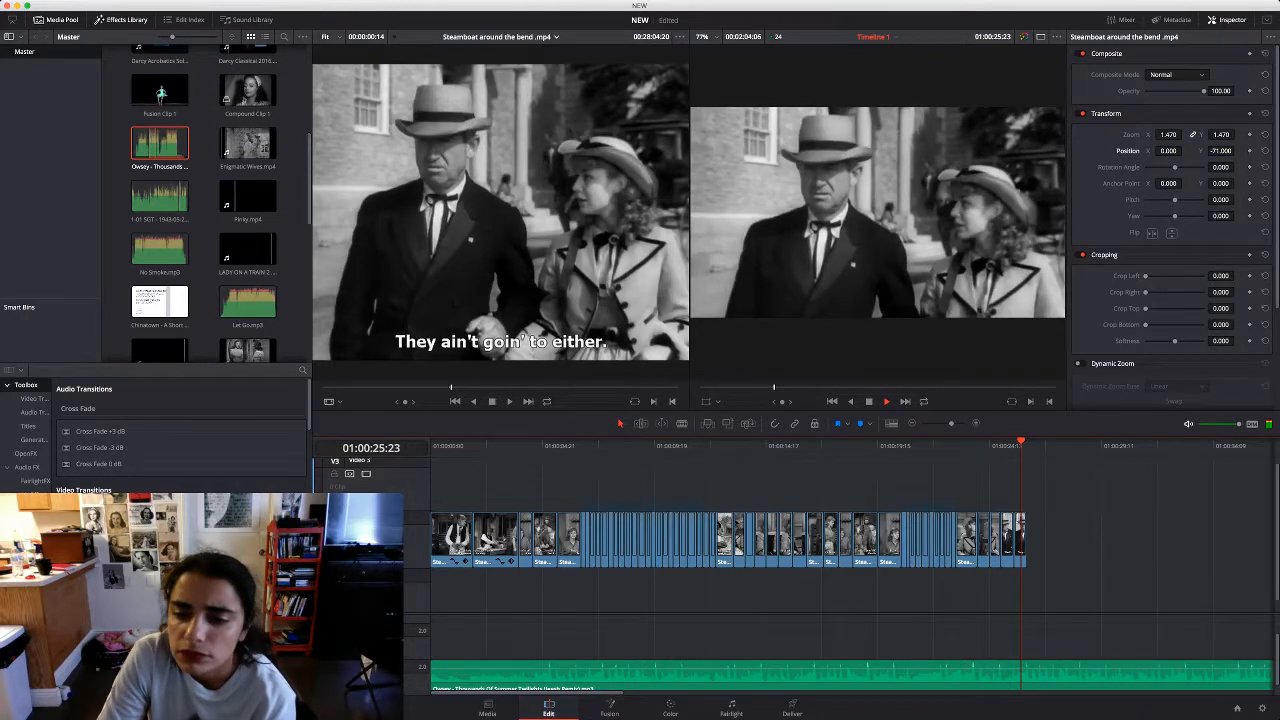
# Copy a group of the short quick-cut clips and paste it after the second walking couple clip, leaving a short gap
pyautogui.press('space')
pyautogui.moveTo(929, 487); pyautogui.dragTo(951, 551)
pyautogui.press('space')
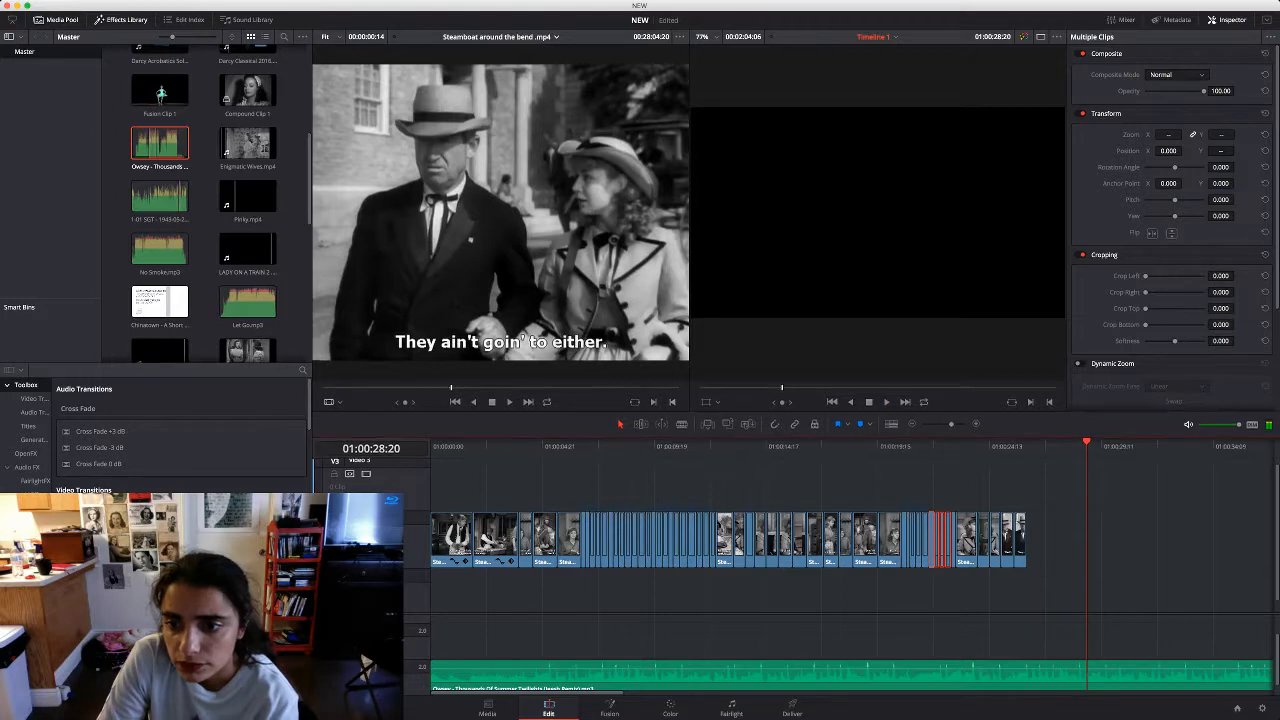
pyautogui.moveTo(955, 411); pyautogui.dragTo(955, 421)
pyautogui.moveTo(1087, 455); pyautogui.dragTo(1027, 455)
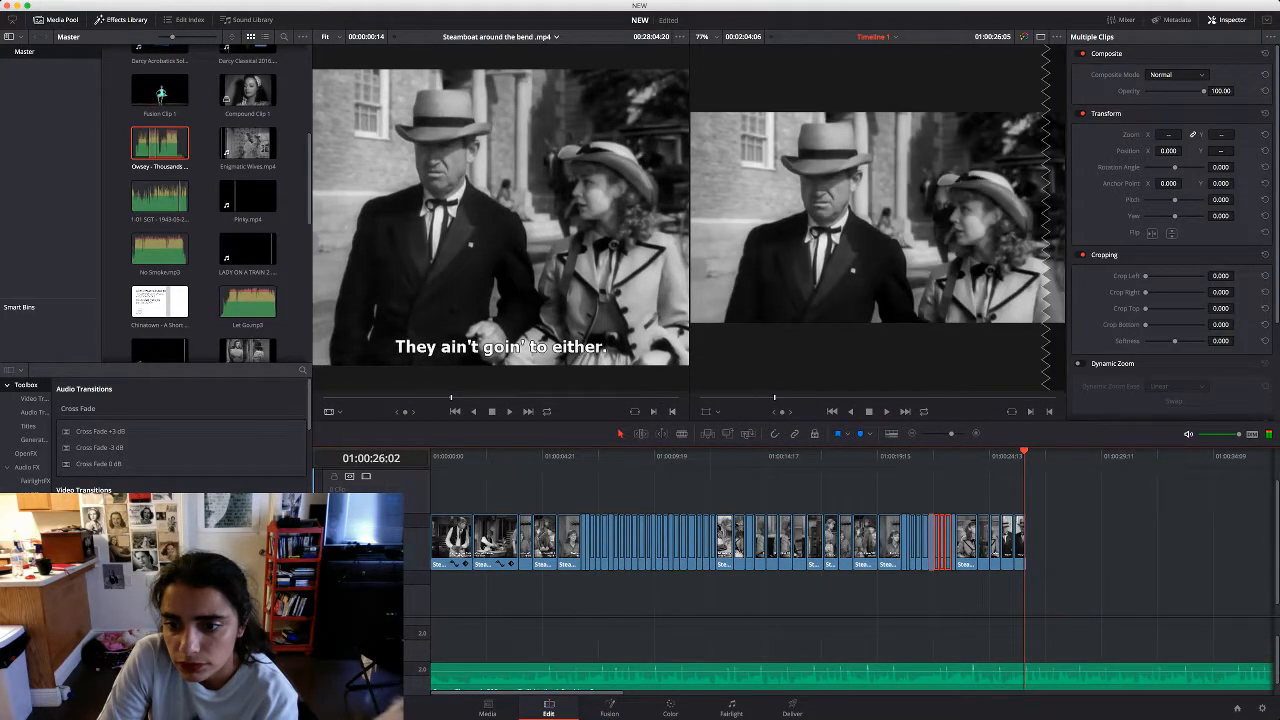
pyautogui.click(1021, 541)
pyautogui.moveTo(1021, 541); pyautogui.dragTo(1017, 541)
pyautogui.moveTo(1027, 455); pyautogui.dragTo(1040, 455)
pyautogui.press('super+v')
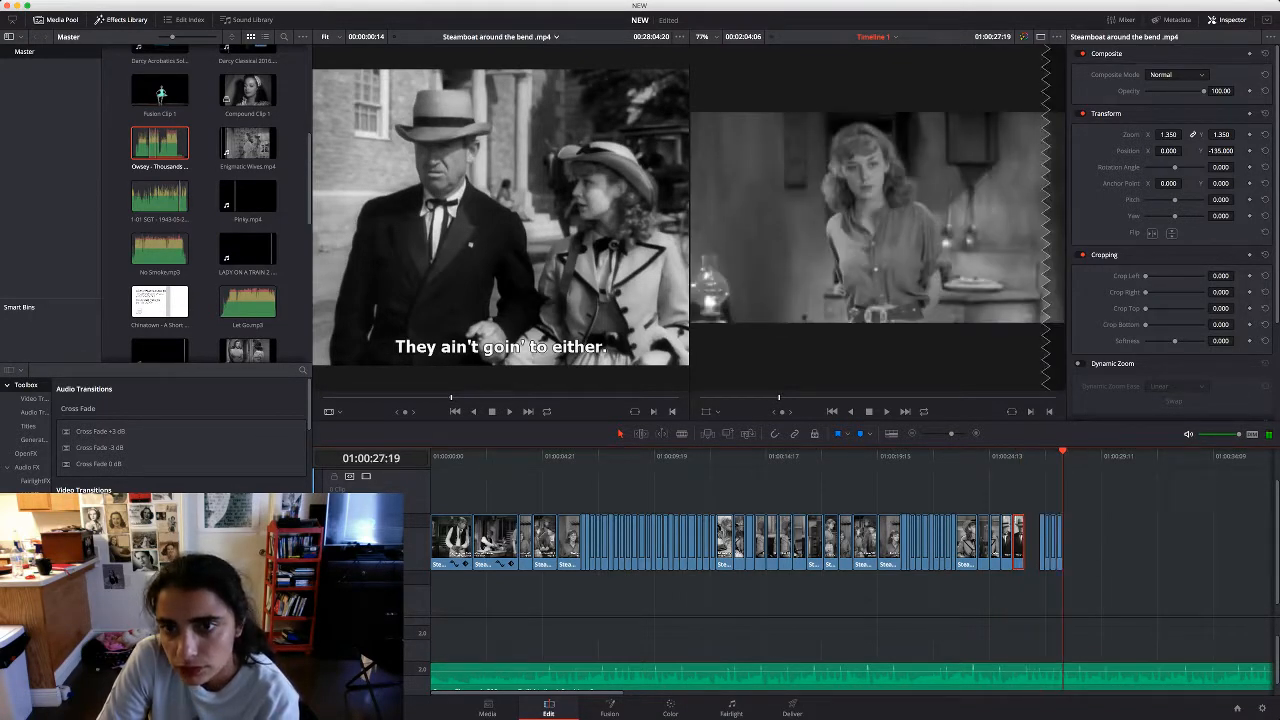
# Play the newly pasted quick-cut clips and save the project
pyautogui.click(1040, 455)
pyautogui.press('space')
pyautogui.press('space')
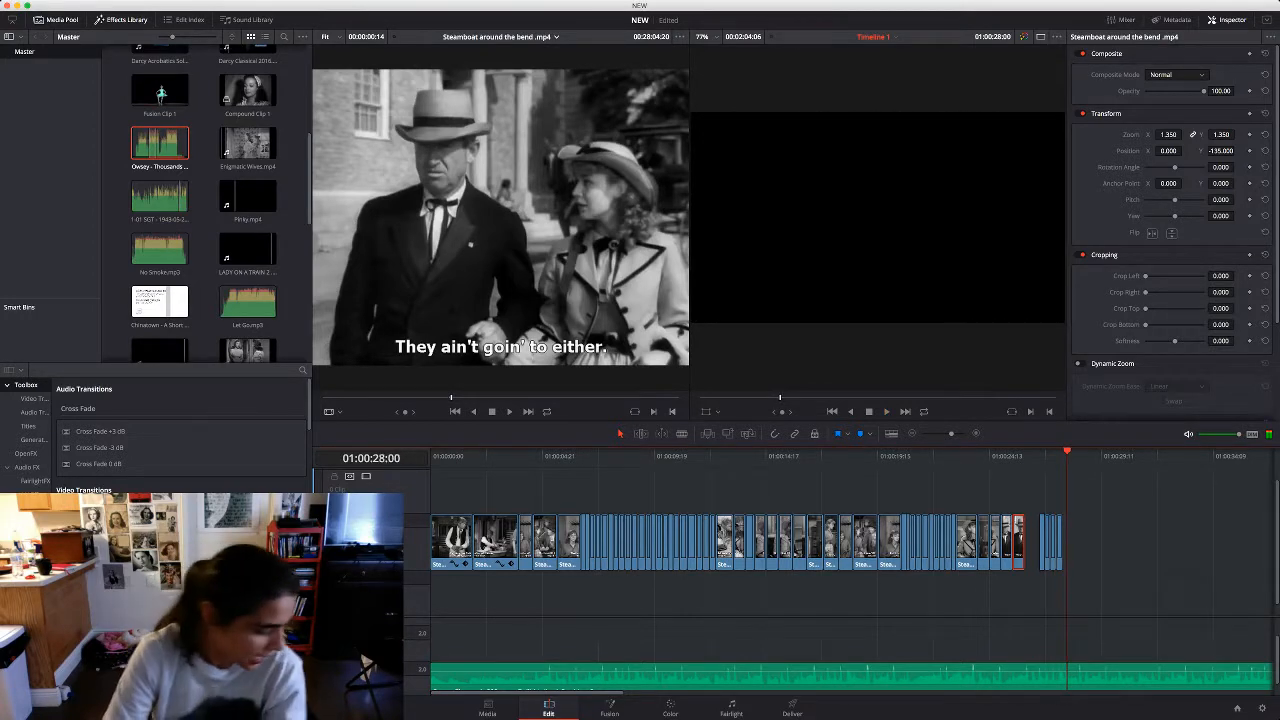
pyautogui.moveTo(1067, 455); pyautogui.dragTo(1013, 455)
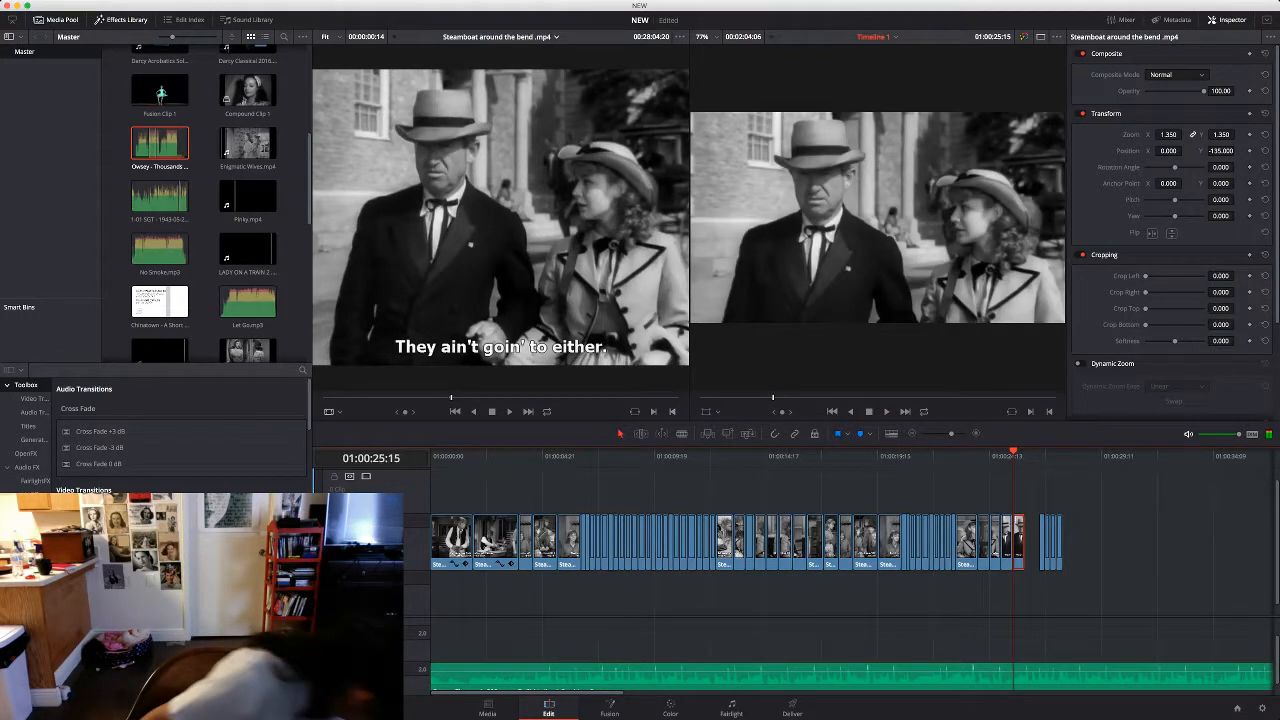
pyautogui.press('super+s')
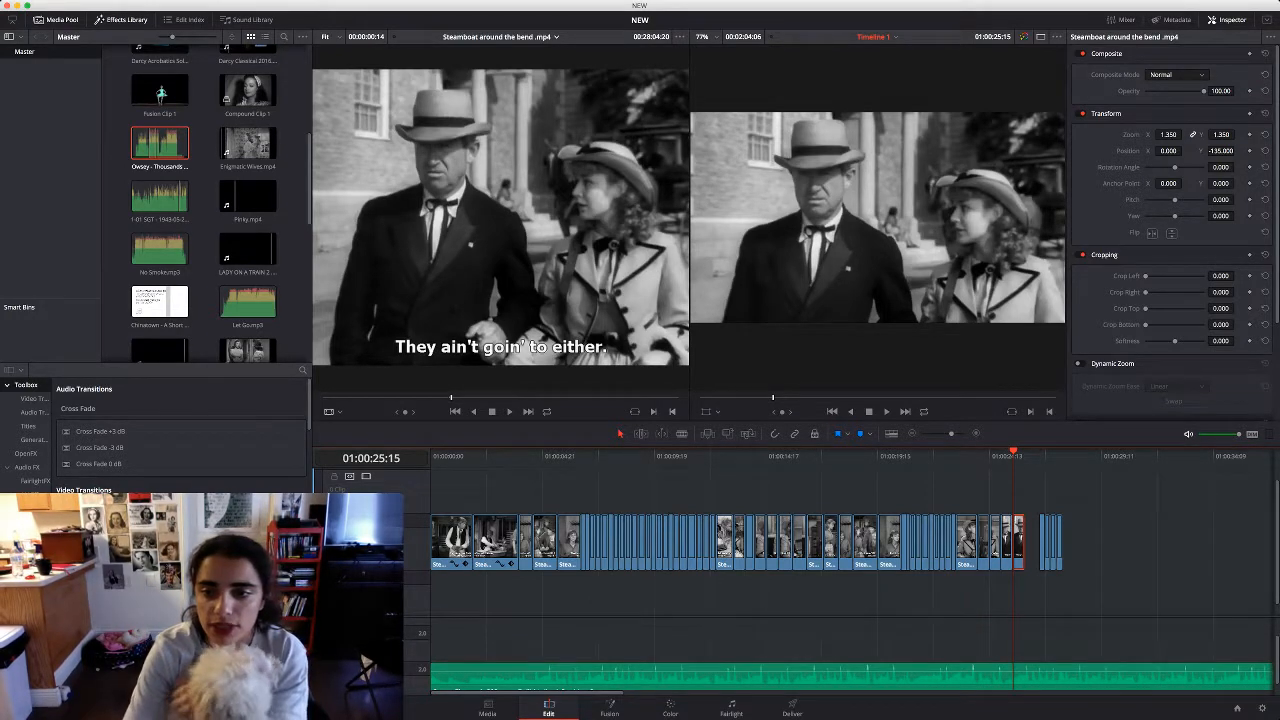
# Replay the whole montage from its start through the pasted quick-cut clips
pyautogui.moveTo(1013, 455); pyautogui.dragTo(431, 455)
pyautogui.press('space')
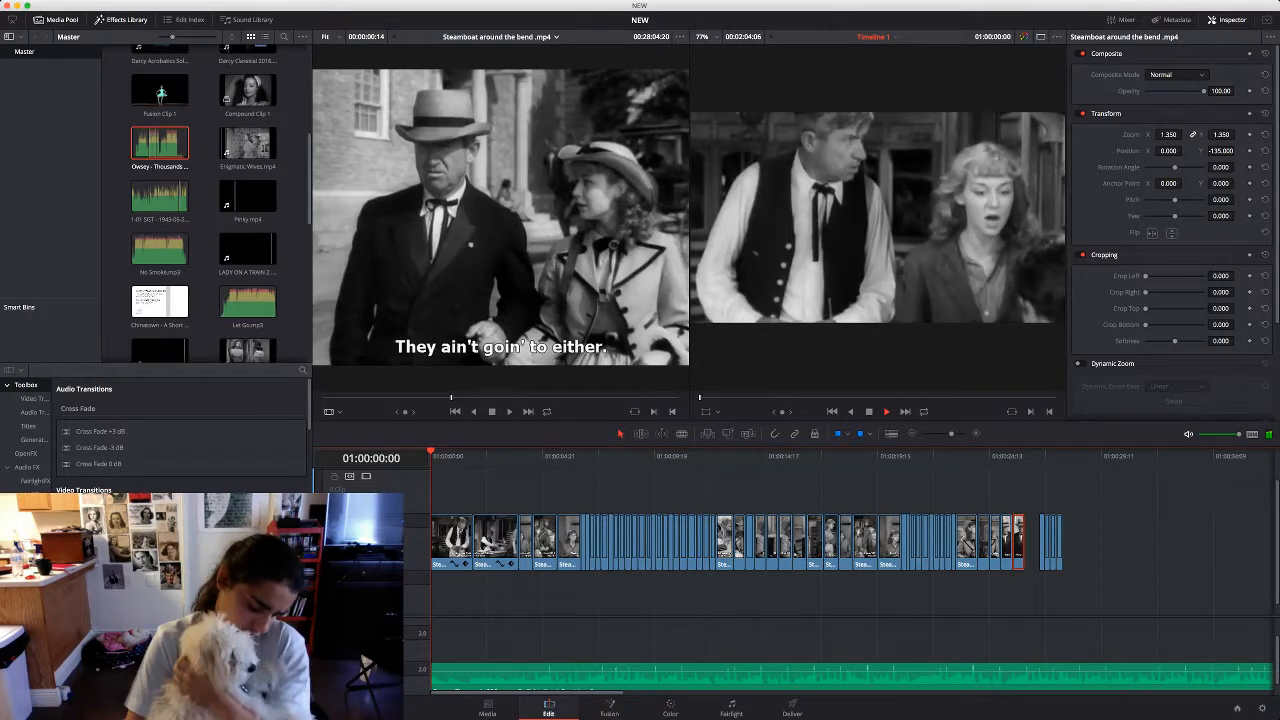
pyautogui.press('l')
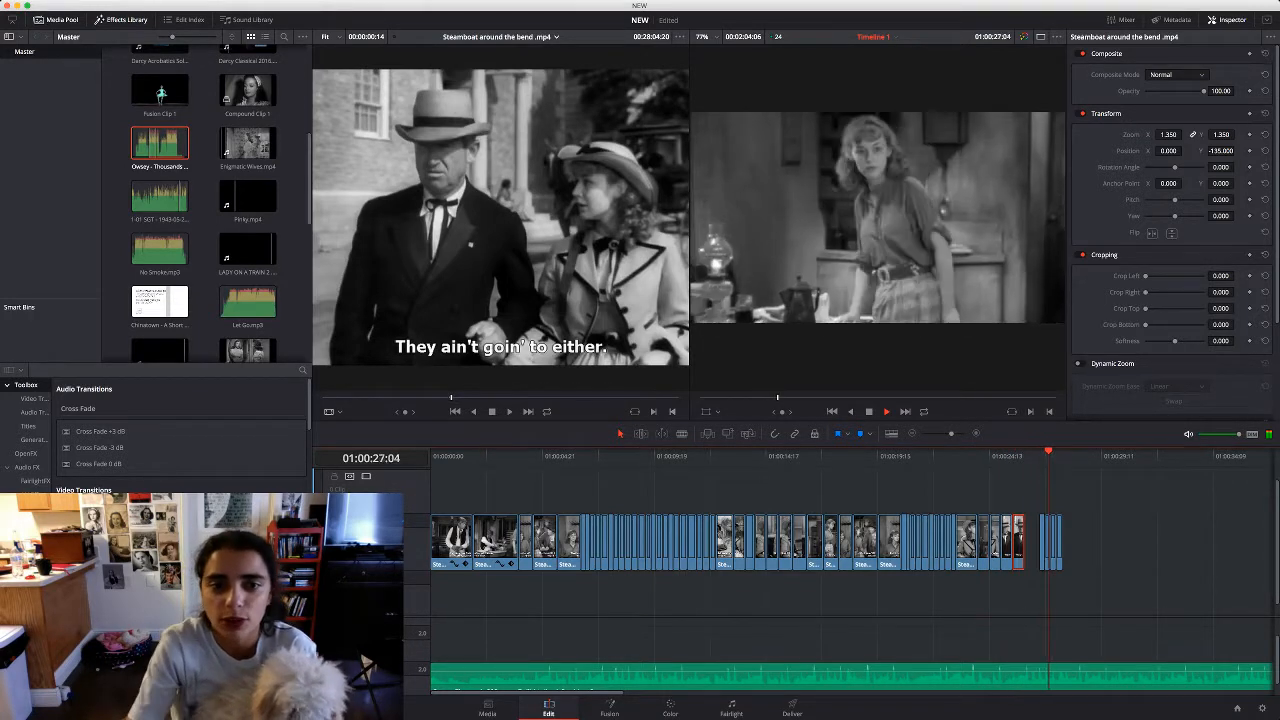
pyautogui.press('space')
# Fill the gap before the pasted quick-cut clips with the source shot of the couple in the museum tent and delete its audio
pyautogui.click(500, 240)
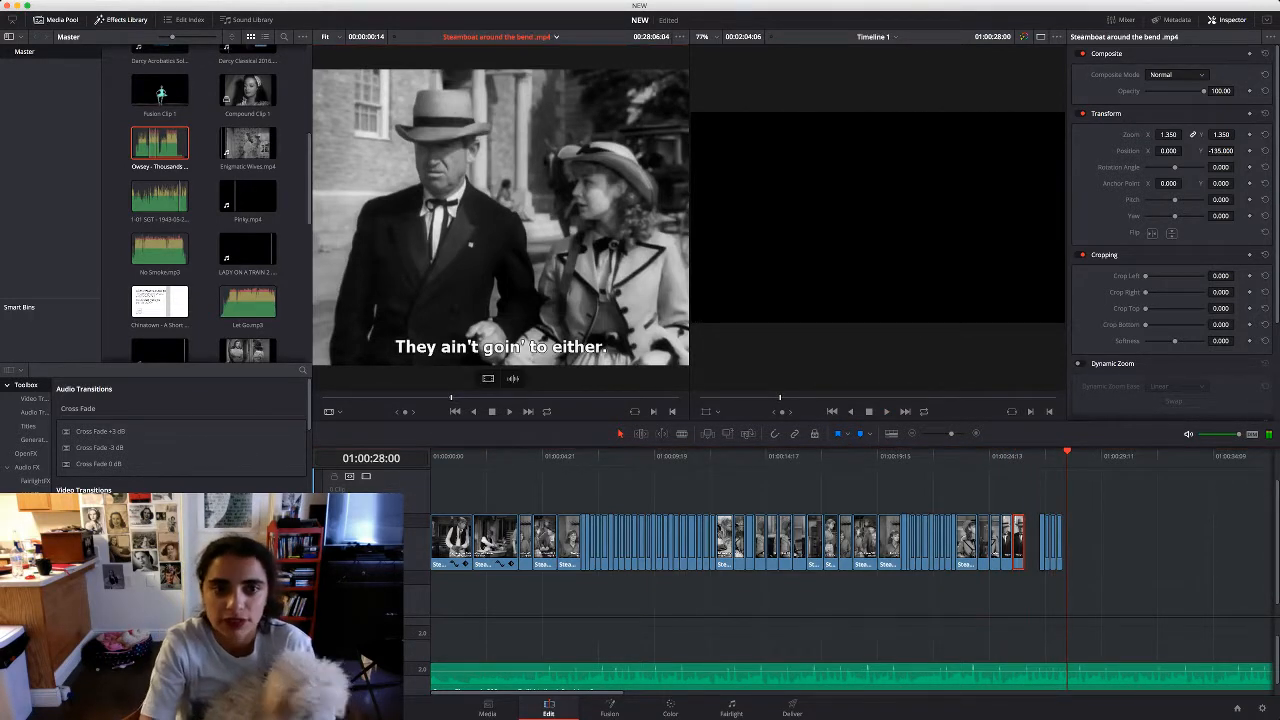
pyautogui.press('space')
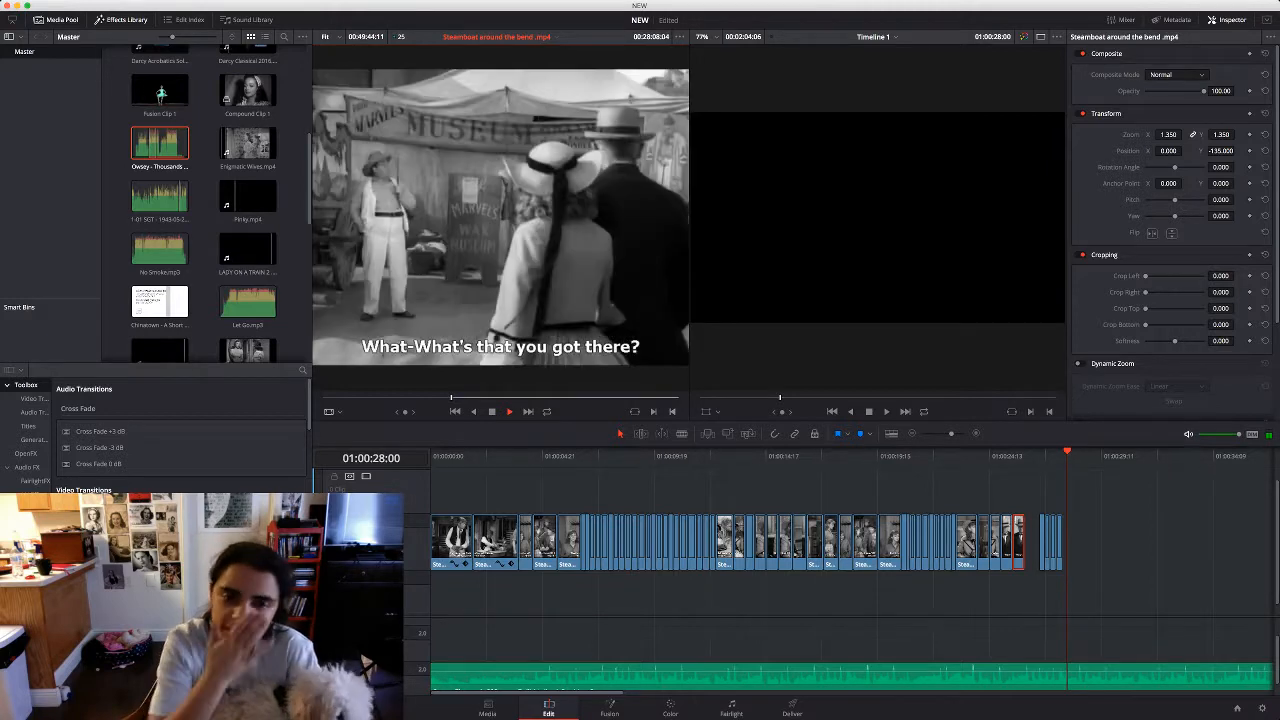
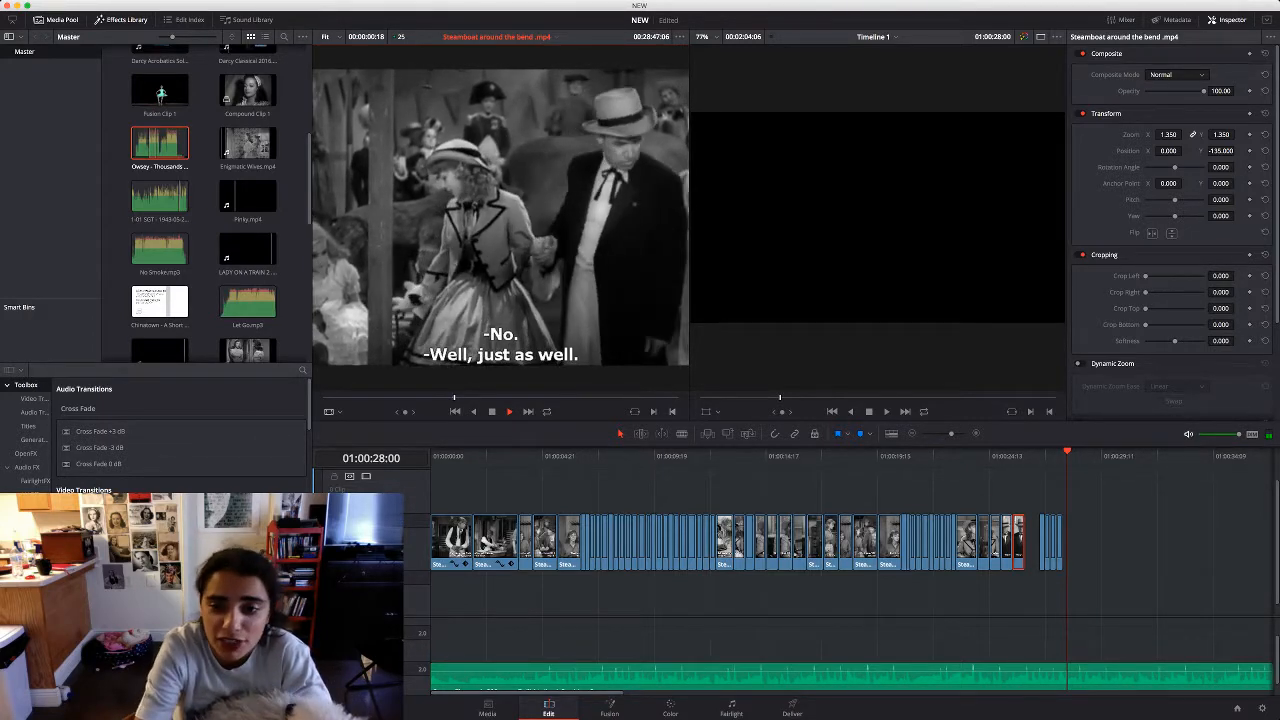
pyautogui.press('space')
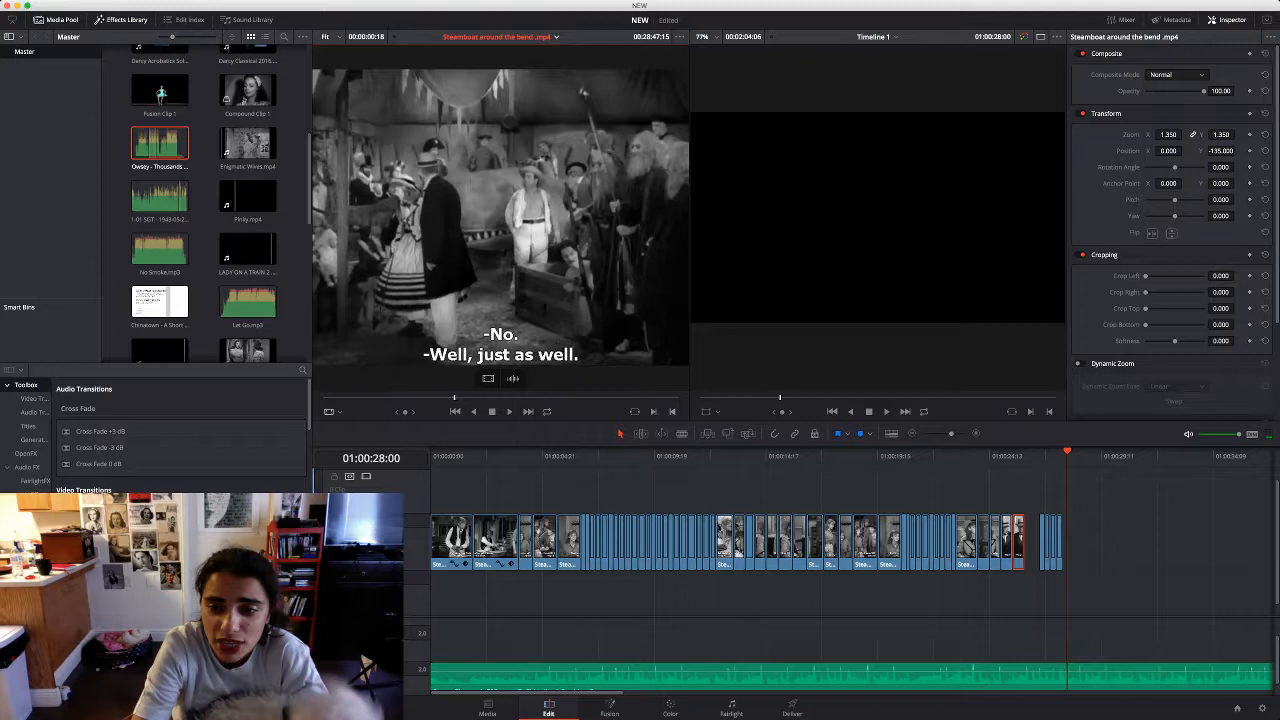
pyautogui.moveTo(502, 250); pyautogui.dragTo(1031, 542)
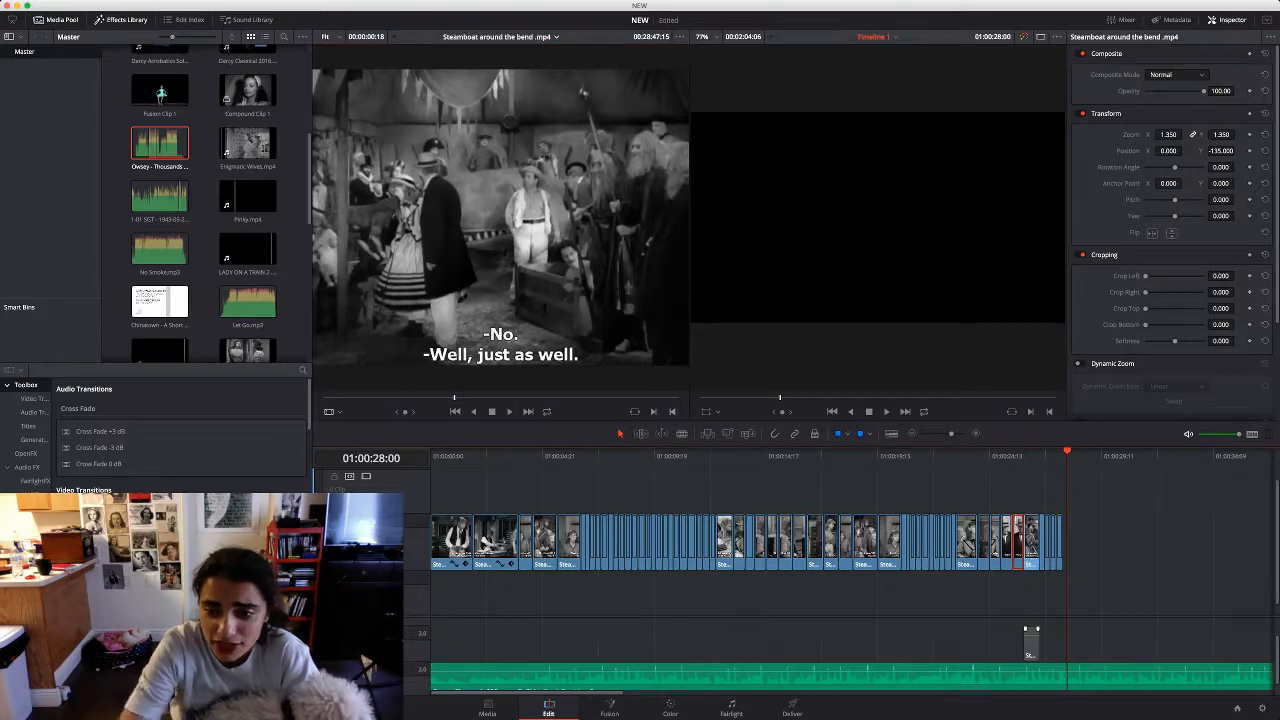
pyautogui.click(1031, 634)
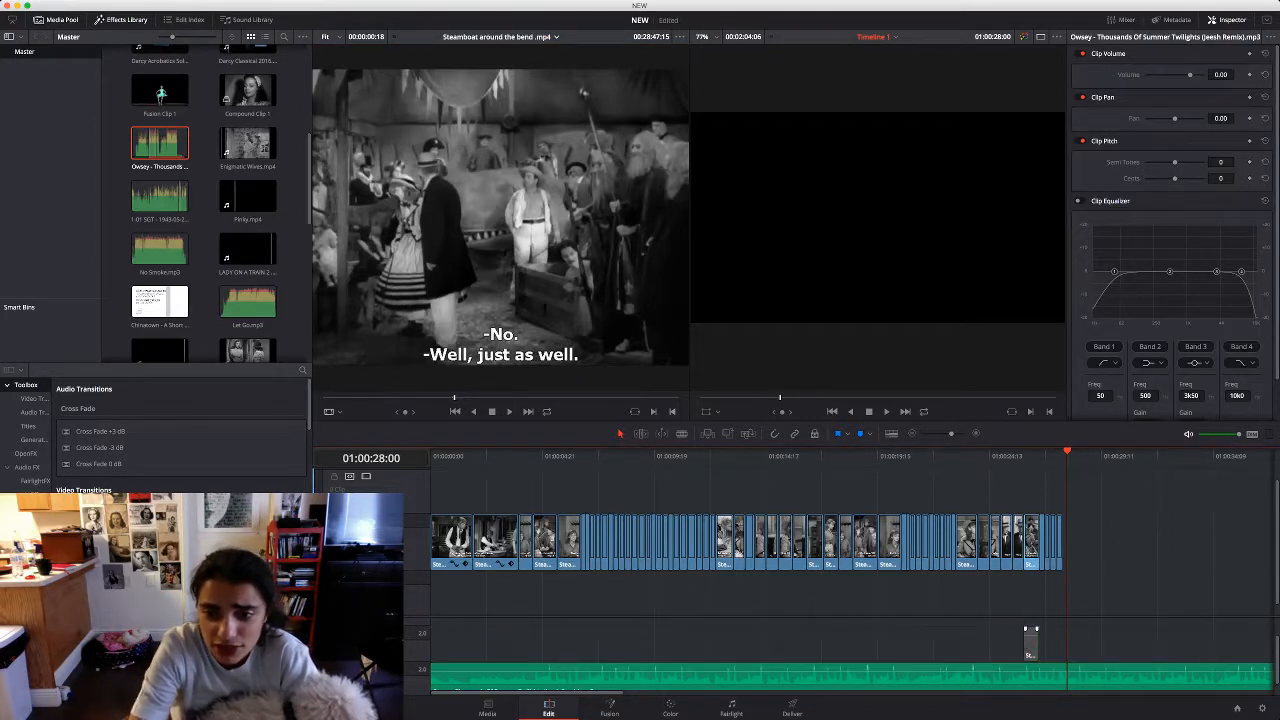
pyautogui.click(1031, 643)
pyautogui.press('BackSpace')
# Set the museum tent couple clip to zoom 1.480 and vertical position 7, and play it
pyautogui.moveTo(1067, 453); pyautogui.dragTo(1032, 453)
pyautogui.moveTo(1168, 135); pyautogui.dragTo(1237, 151)
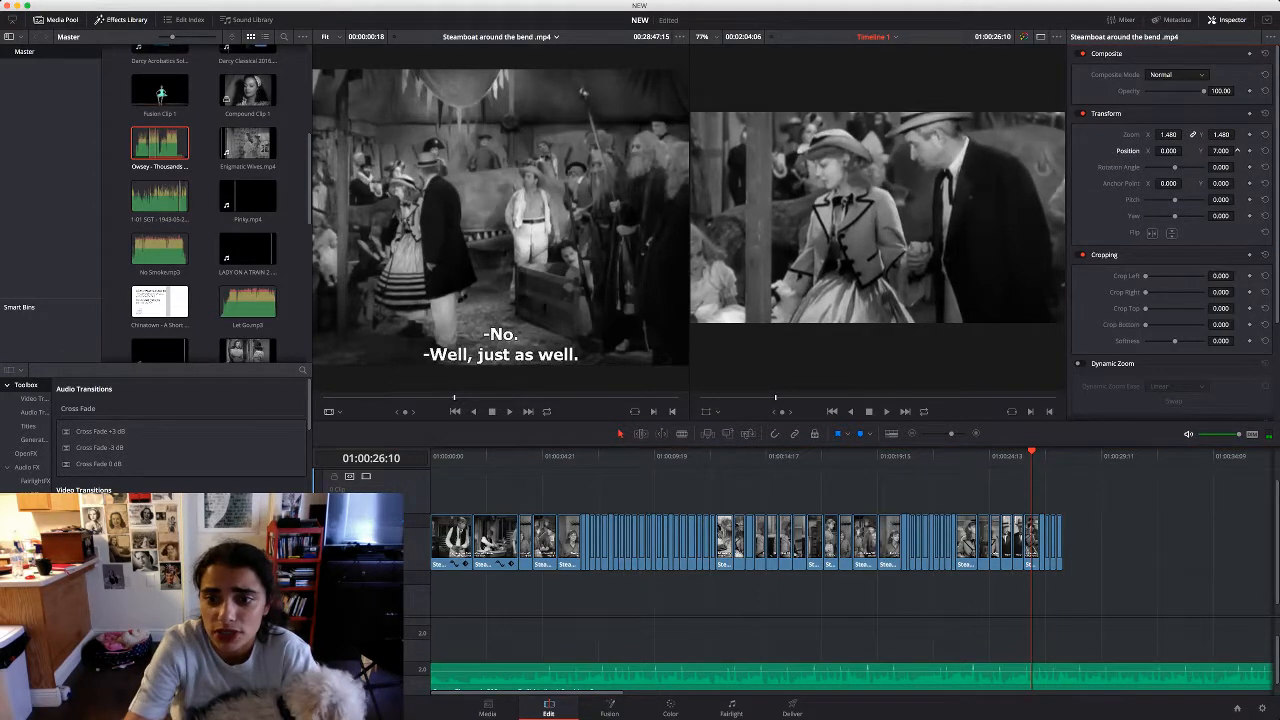
pyautogui.press('space')
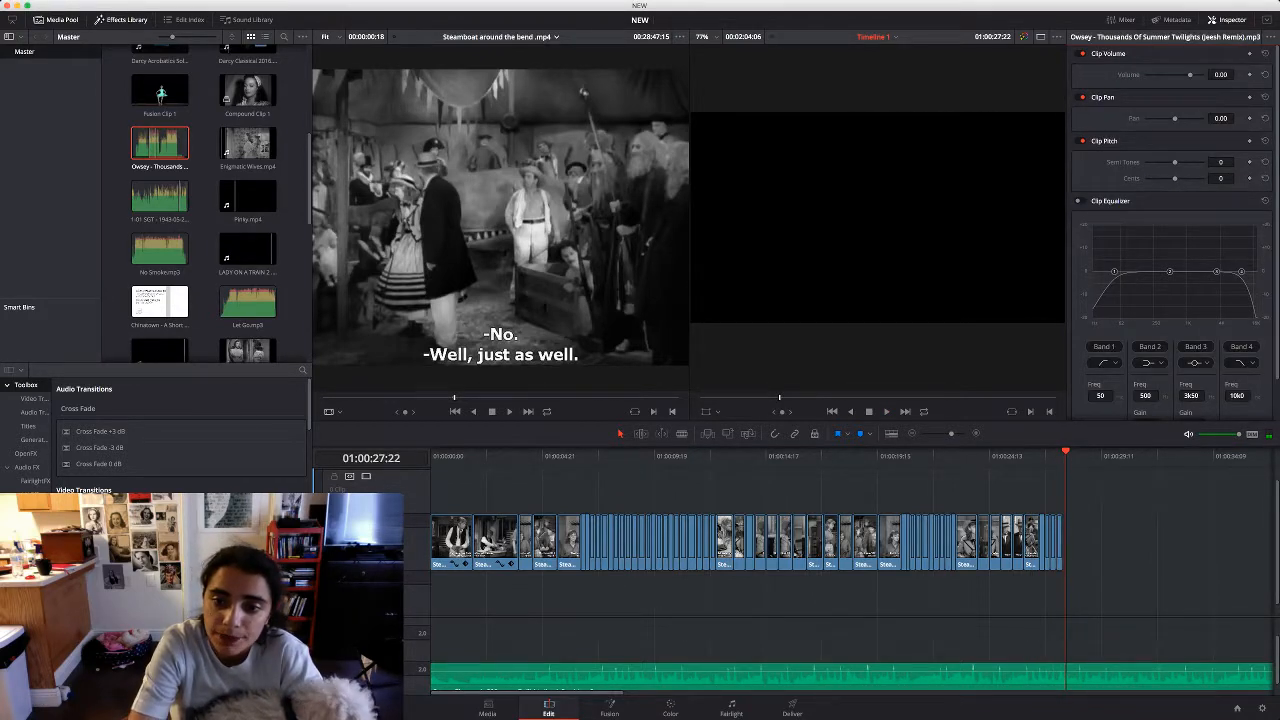
# Replay the montage from the fourth-second area of the early shots and return to its start
pyautogui.moveTo(1066, 453); pyautogui.dragTo(553, 453)
pyautogui.press('space')
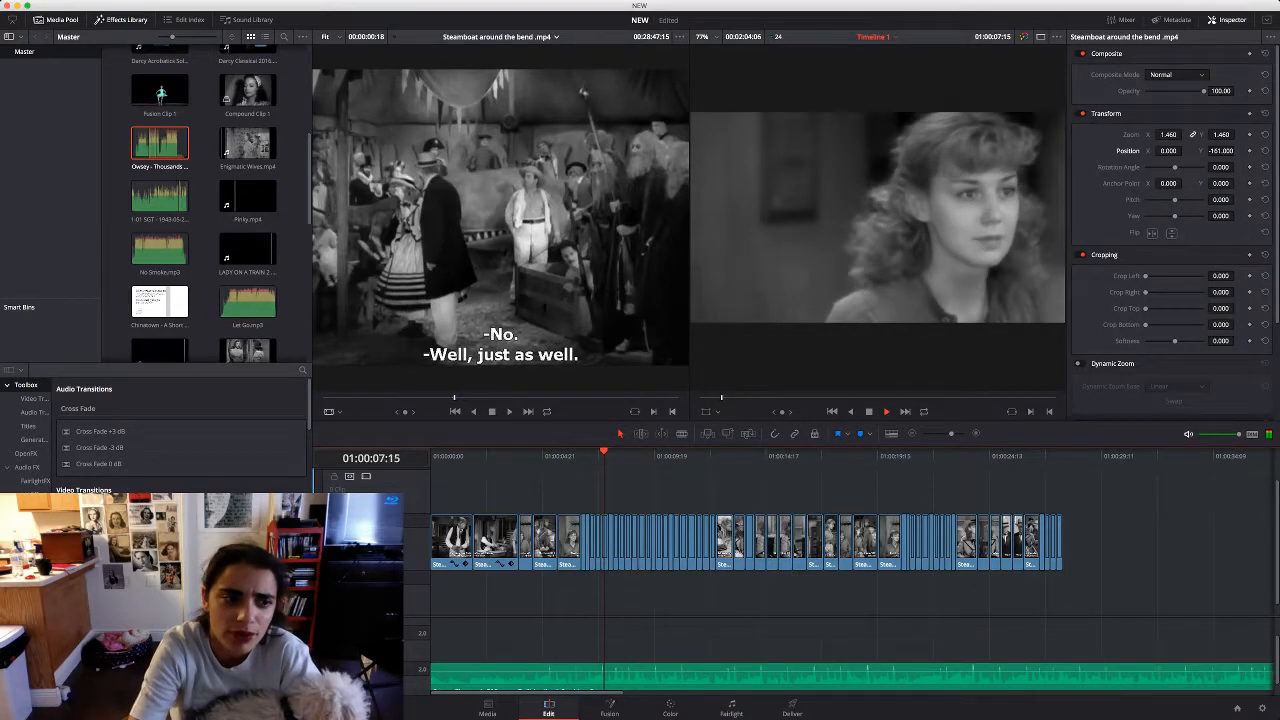
pyautogui.press('Home')
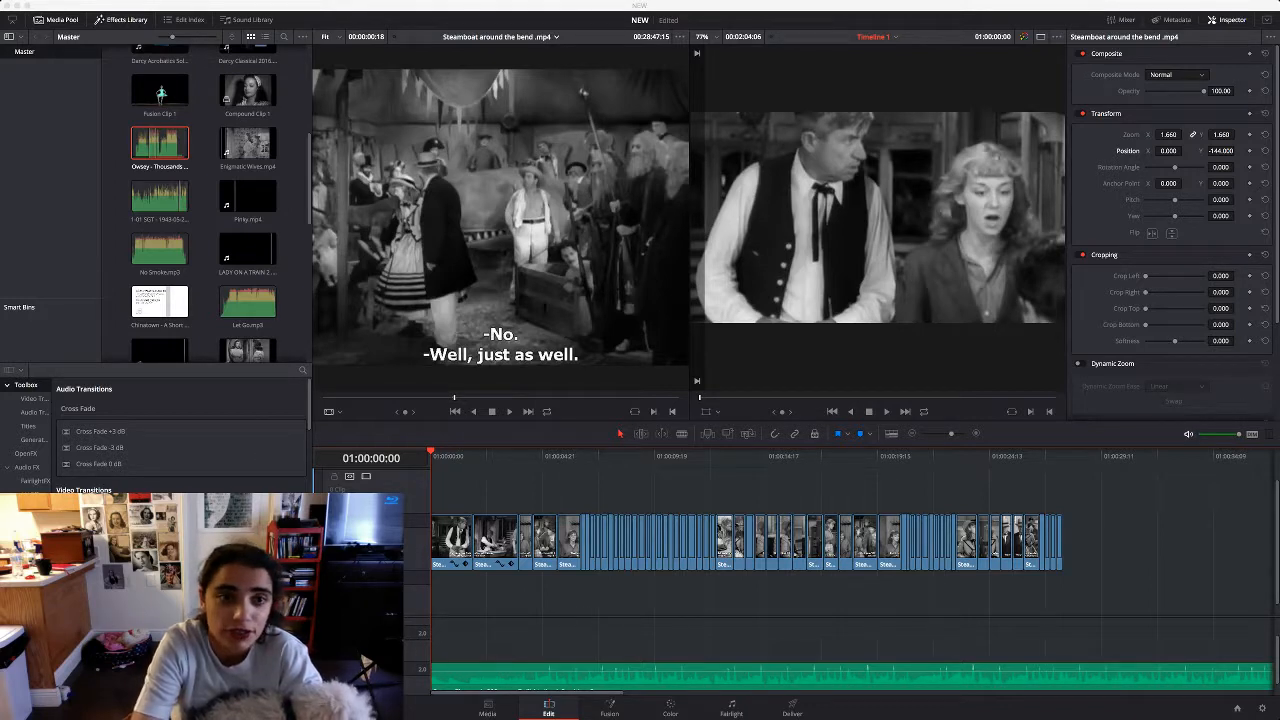
# Find the shot of the woman behind bars in the source and append it after the last quick-cut clips
pyautogui.click(250, 6)
pyautogui.click(500, 220)
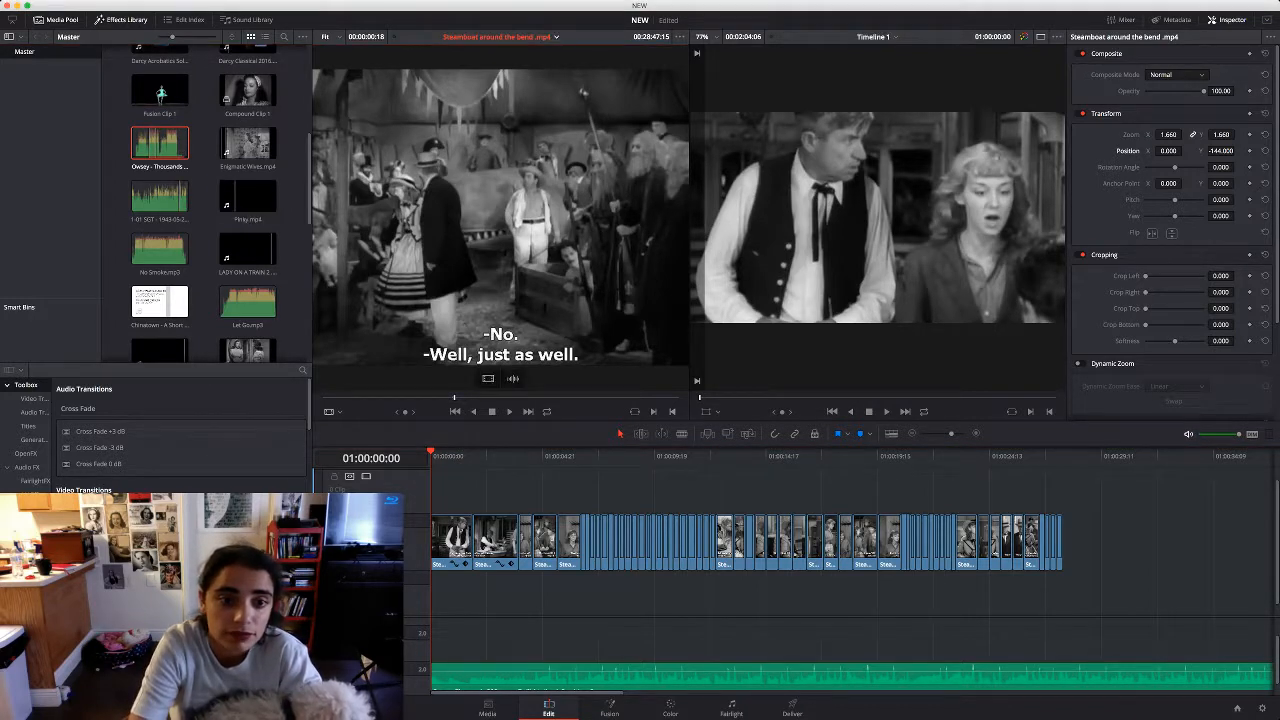
pyautogui.press('space')
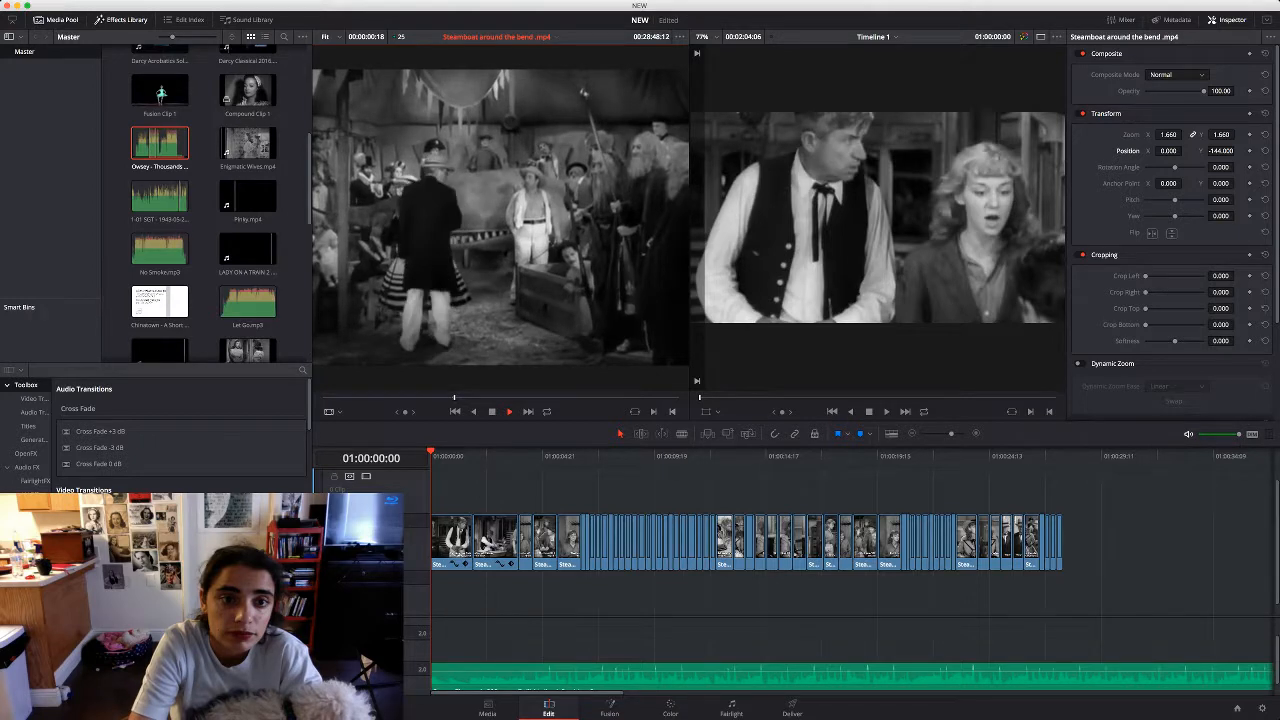
pyautogui.moveTo(454, 398); pyautogui.dragTo(488, 398)
pyautogui.press('space')
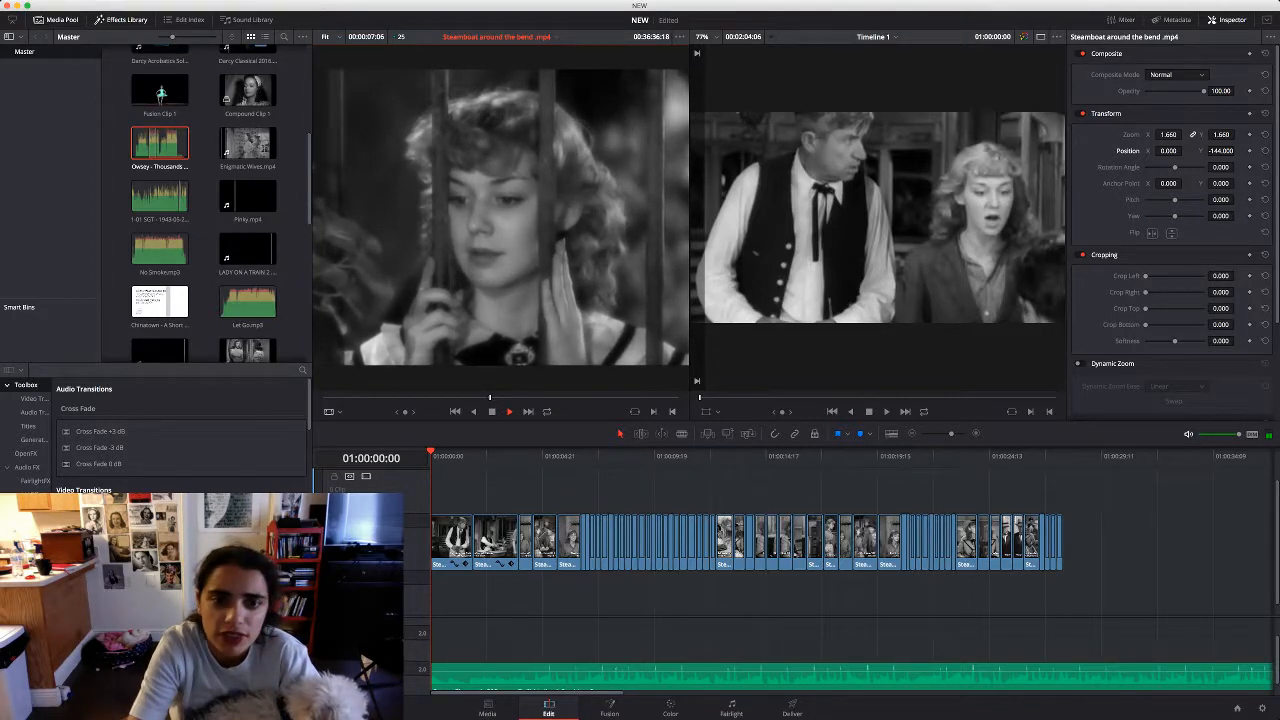
pyautogui.moveTo(500, 230); pyautogui.dragTo(1063, 550)
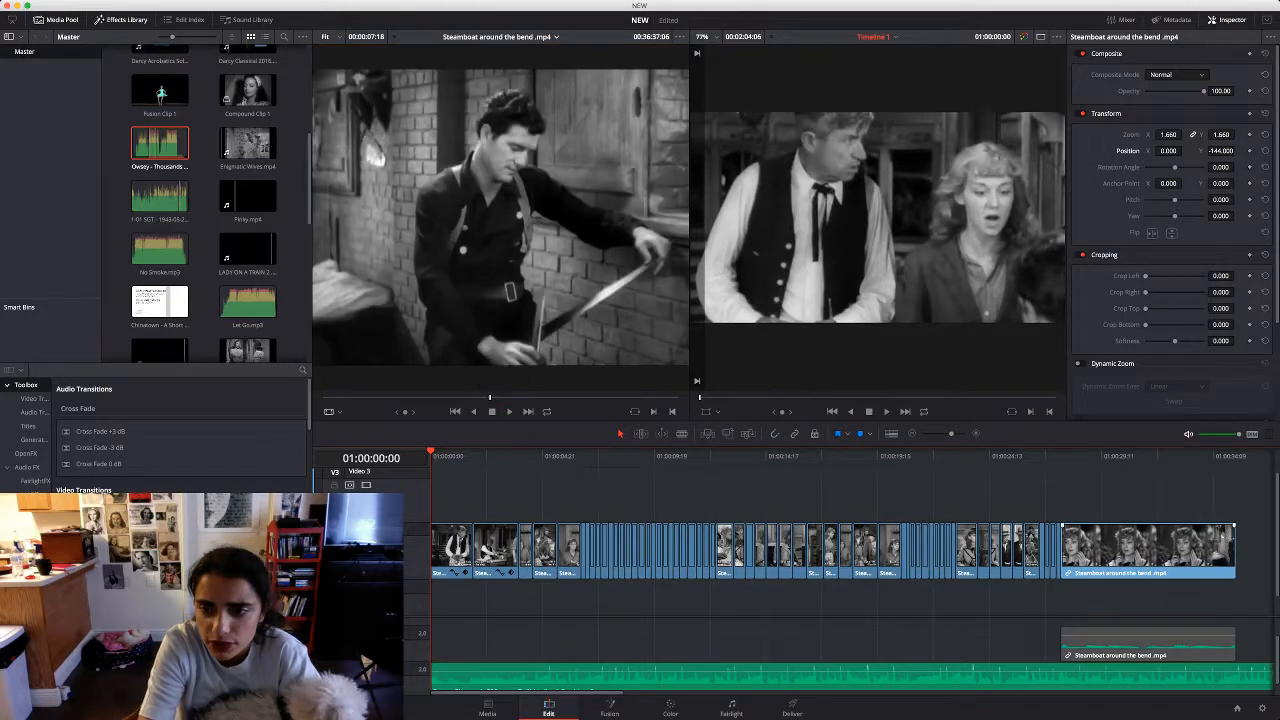
# Trim the end of the behind-bars clip back to about 01:00:29:00 and delete its audio
pyautogui.moveTo(1234, 548); pyautogui.dragTo(1092, 548)
pyautogui.click(1119, 651)
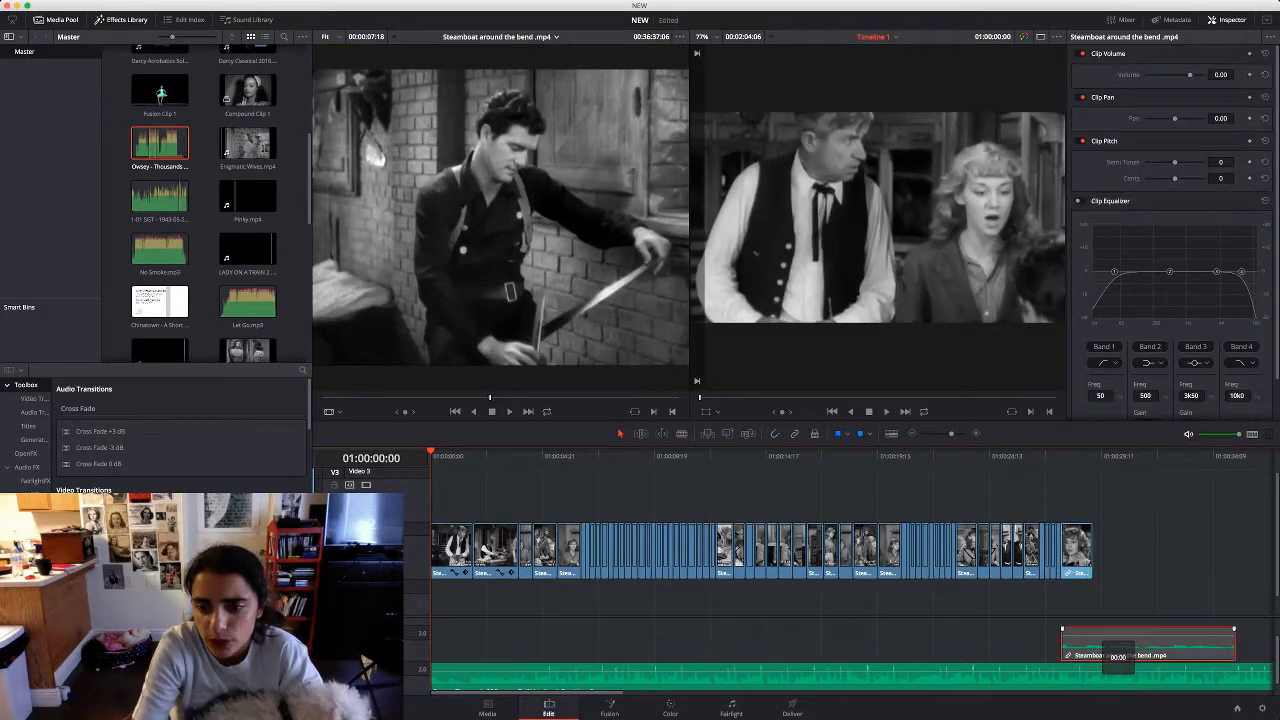
pyautogui.press('space')
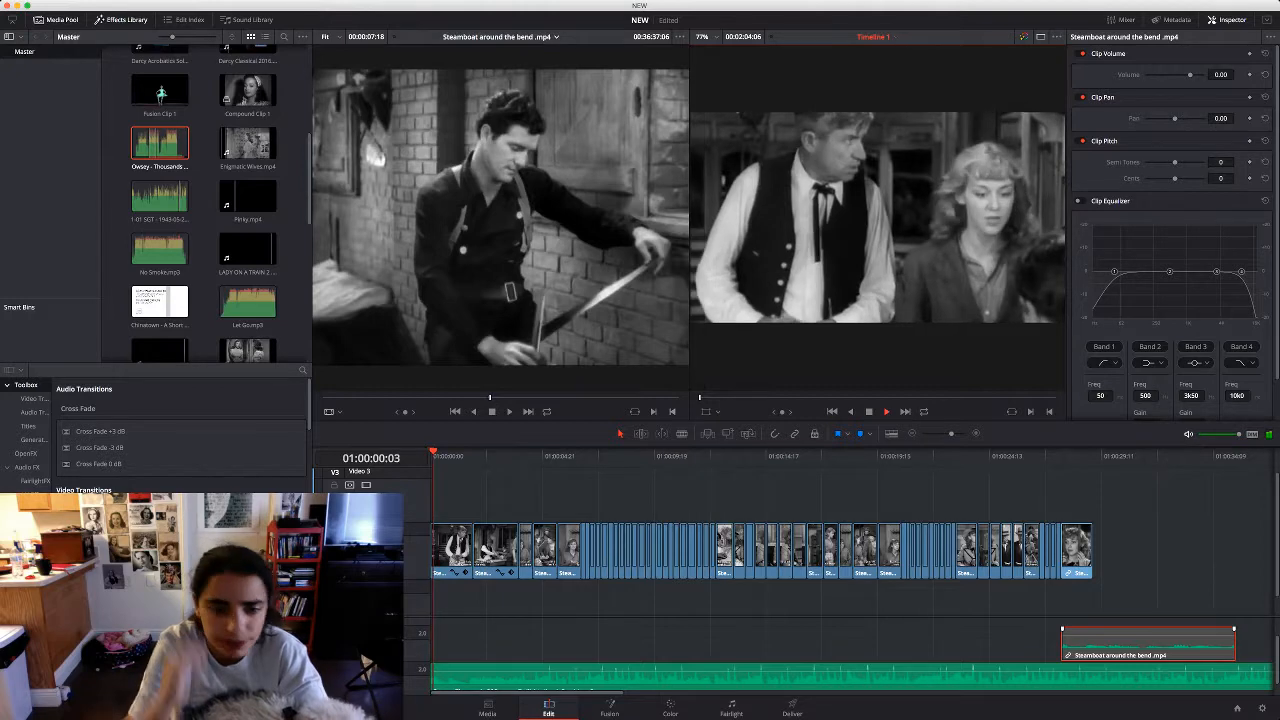
pyautogui.press('BackSpace')
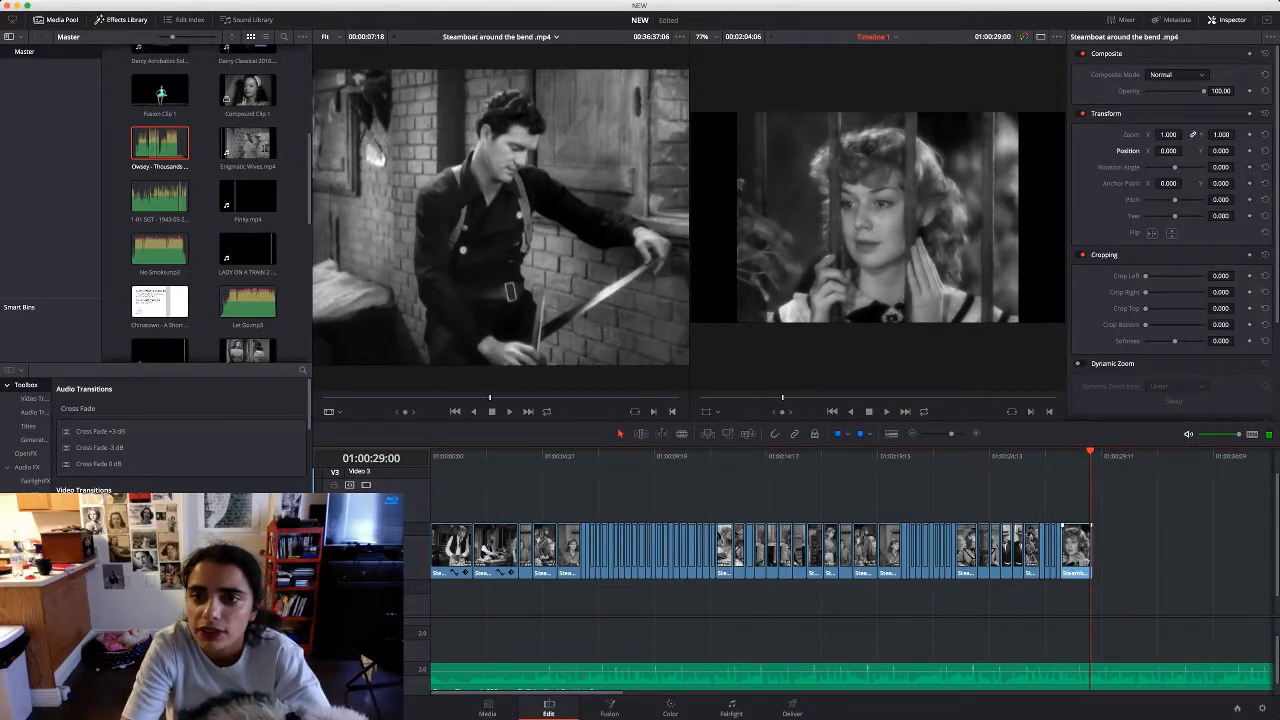
# Set the behind-bars clip to zoom 1.400 and vertical position -17
pyautogui.click(1076, 548)
pyautogui.moveTo(1168, 134); pyautogui.dragTo(1237, 150)
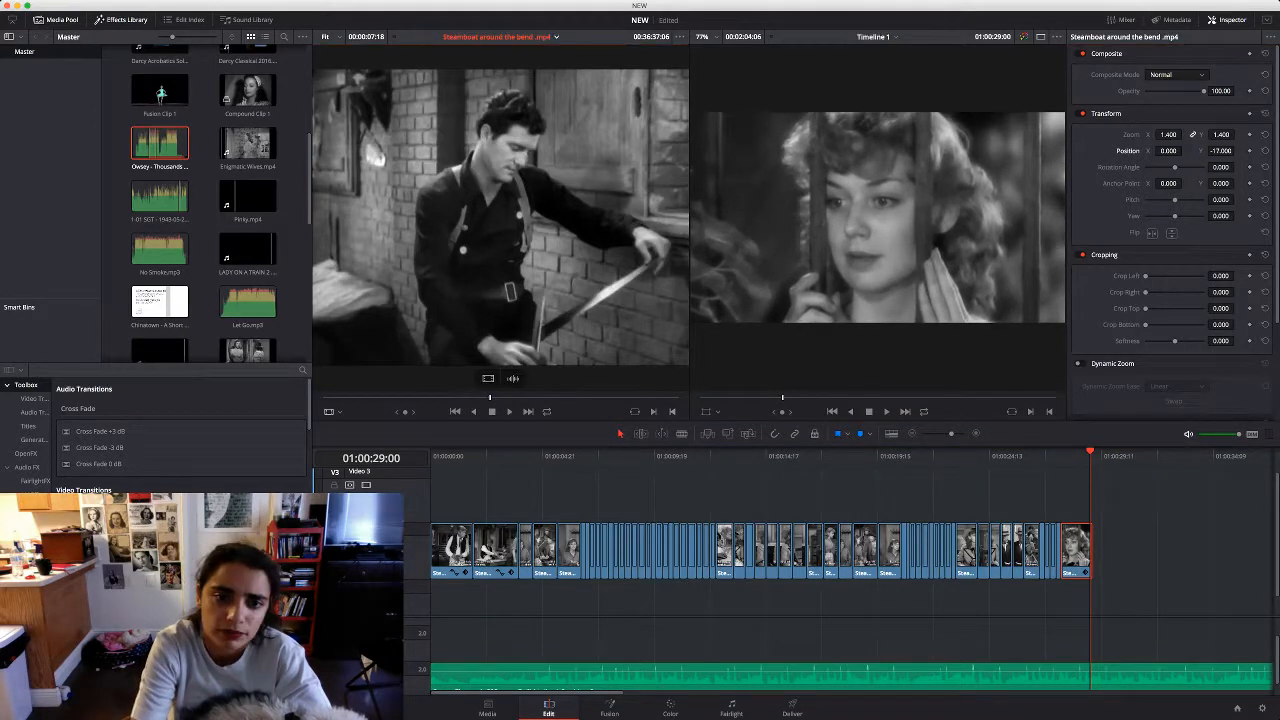
# Examine the source footage of the man with the saw frame by frame and go back to the behind-bars shot
pyautogui.press('space')
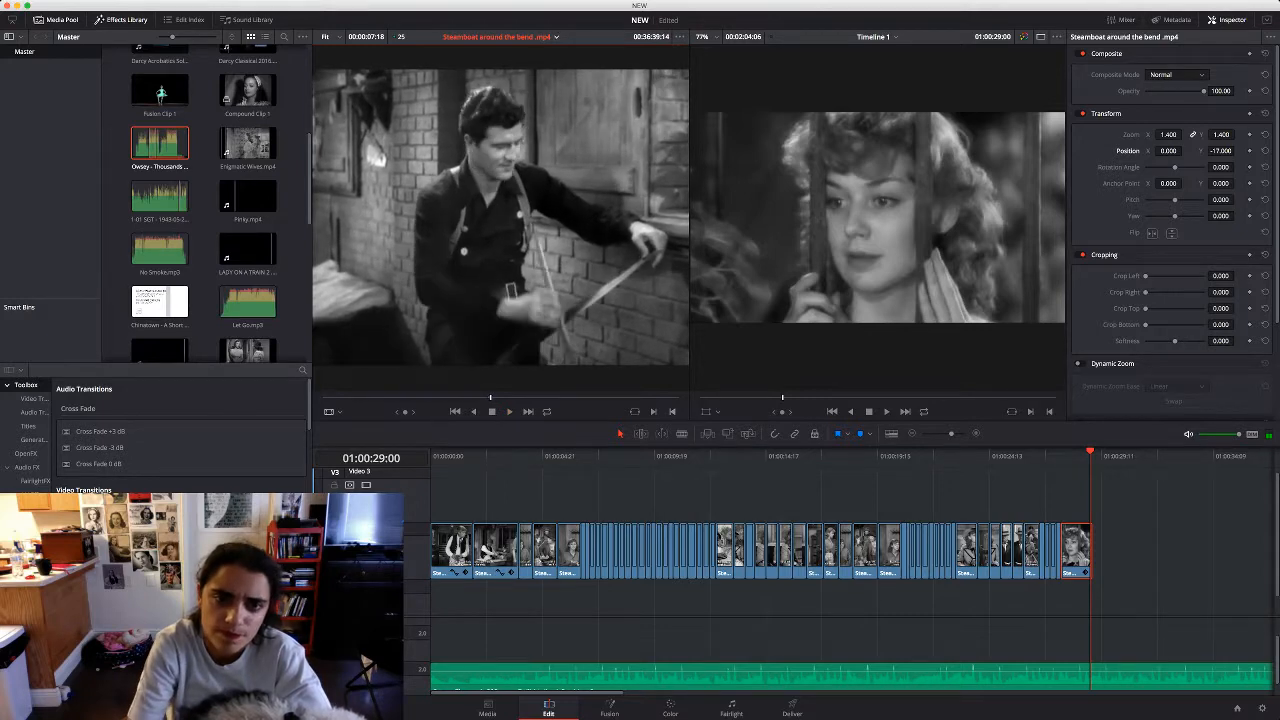
pyautogui.press('space')
pyautogui.press('Right')
pyautogui.press('Right')
pyautogui.press('Right')
pyautogui.press('Right')
pyautogui.press('Right')
pyautogui.press('Right')
pyautogui.press('Right')
pyautogui.press('Right')
pyautogui.press('Right')
pyautogui.press('Right')
pyautogui.press('Right')
pyautogui.press('Right')
pyautogui.press('Right')
pyautogui.press('Right')
pyautogui.press('Right')
pyautogui.press('Right')
pyautogui.press('Right')
pyautogui.press('Right')
pyautogui.press('Right')
pyautogui.press('Right')
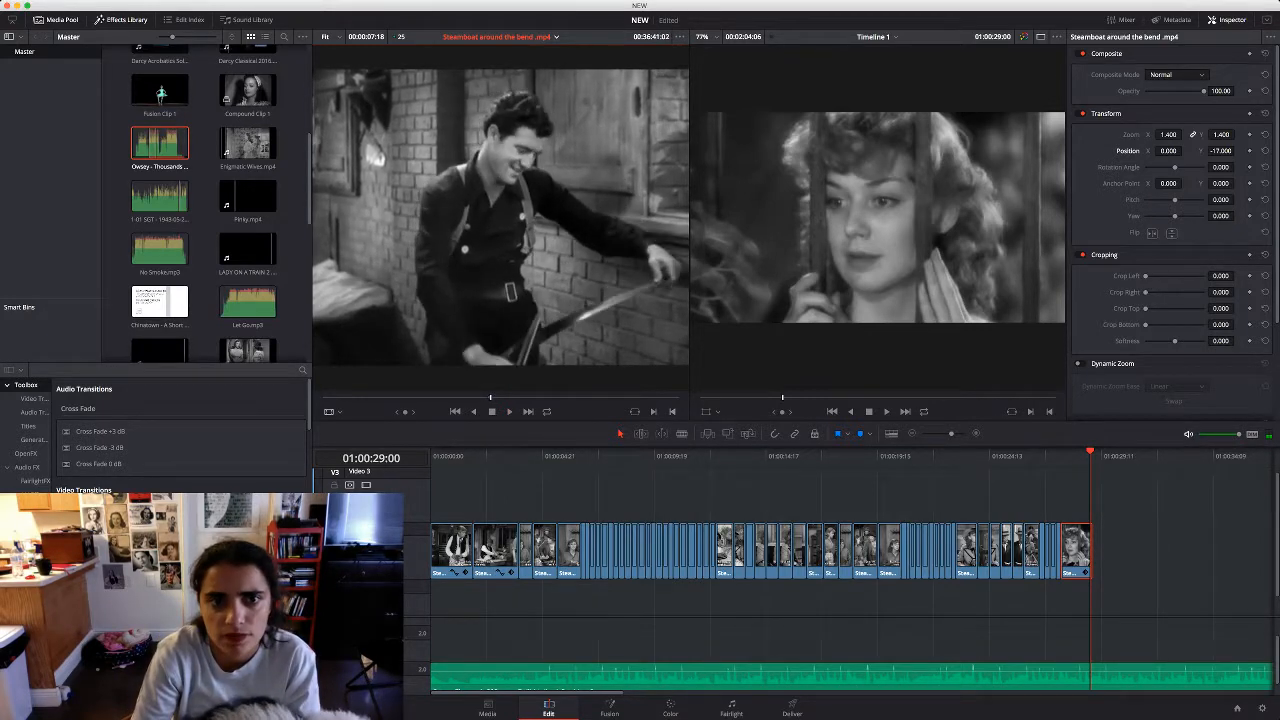
pyautogui.press('Up')
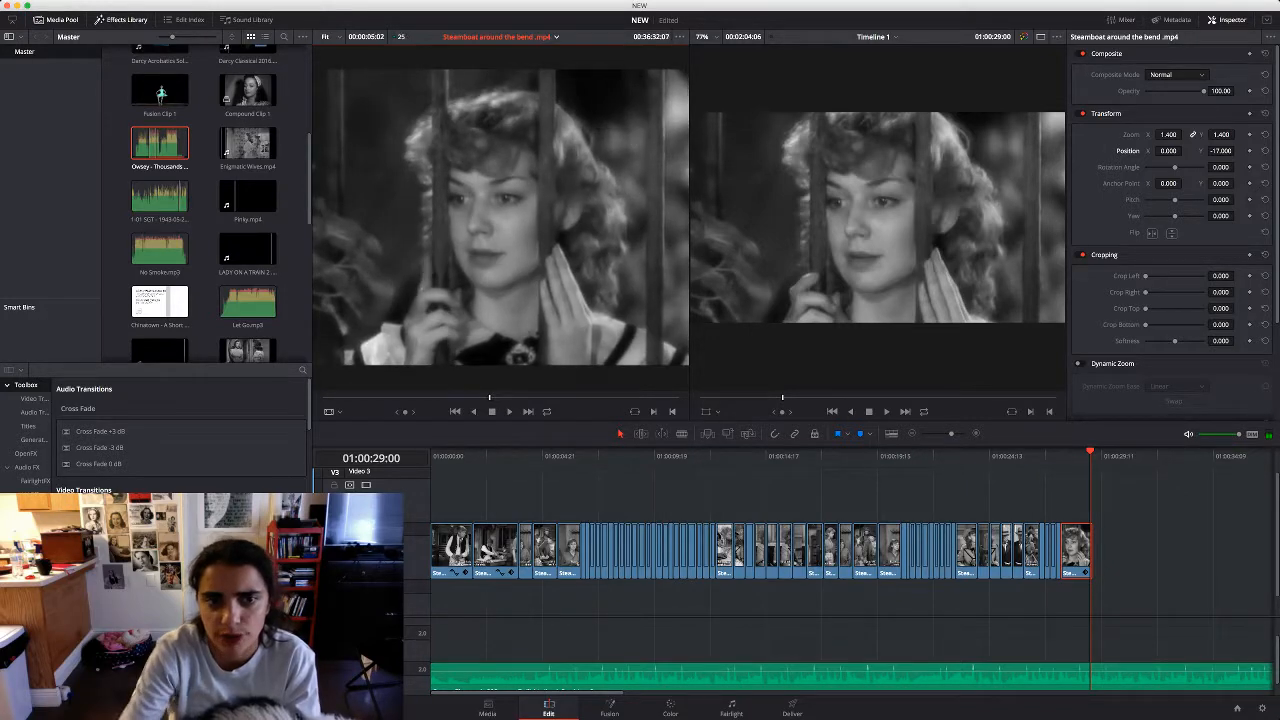
# Append a second short source section of the woman behind bars at the end of the montage and delete its audio
pyautogui.press('space')
pyautogui.press('o')
pyautogui.moveTo(501, 260); pyautogui.dragTo(1090, 547)
pyautogui.moveTo(1090, 655); pyautogui.dragTo(1090, 655)
pyautogui.press('space')
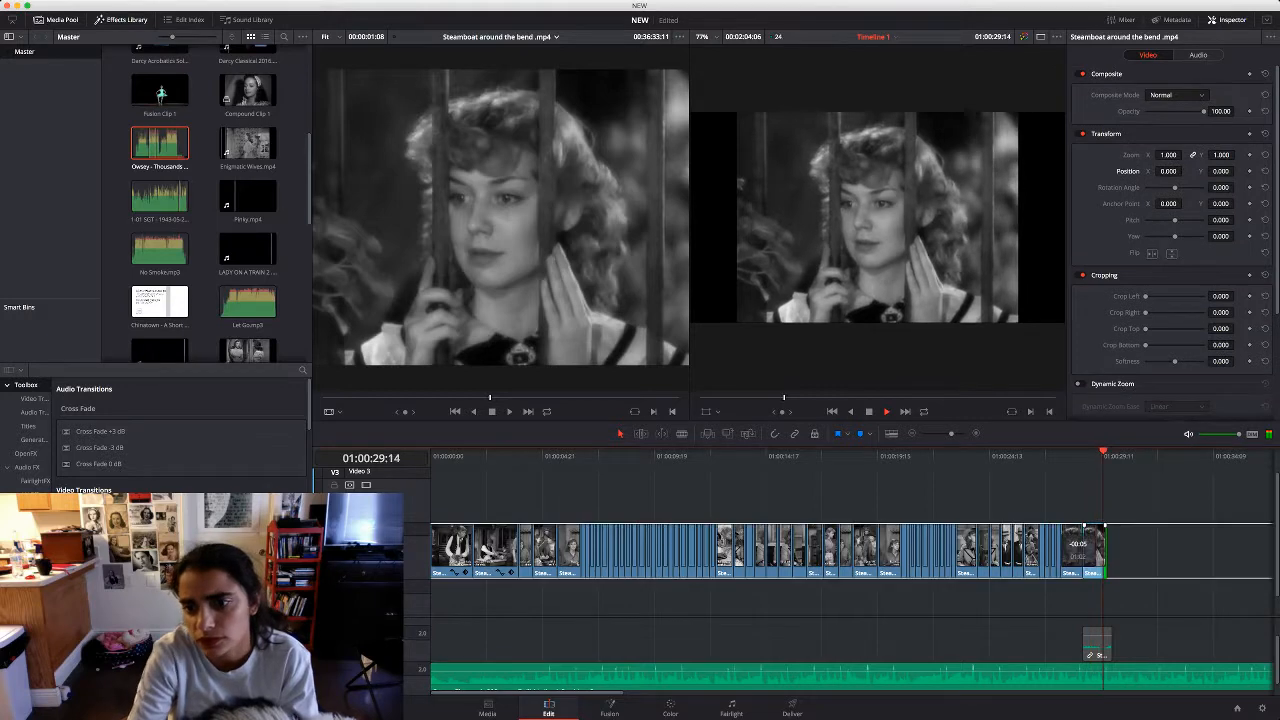
pyautogui.click(1097, 643)
pyautogui.press('BackSpace')
# Shorten the second behind-bars clip from its end and set its zoom to 1.390 and vertical position to -54
pyautogui.moveTo(1106, 547); pyautogui.dragTo(1092, 545)
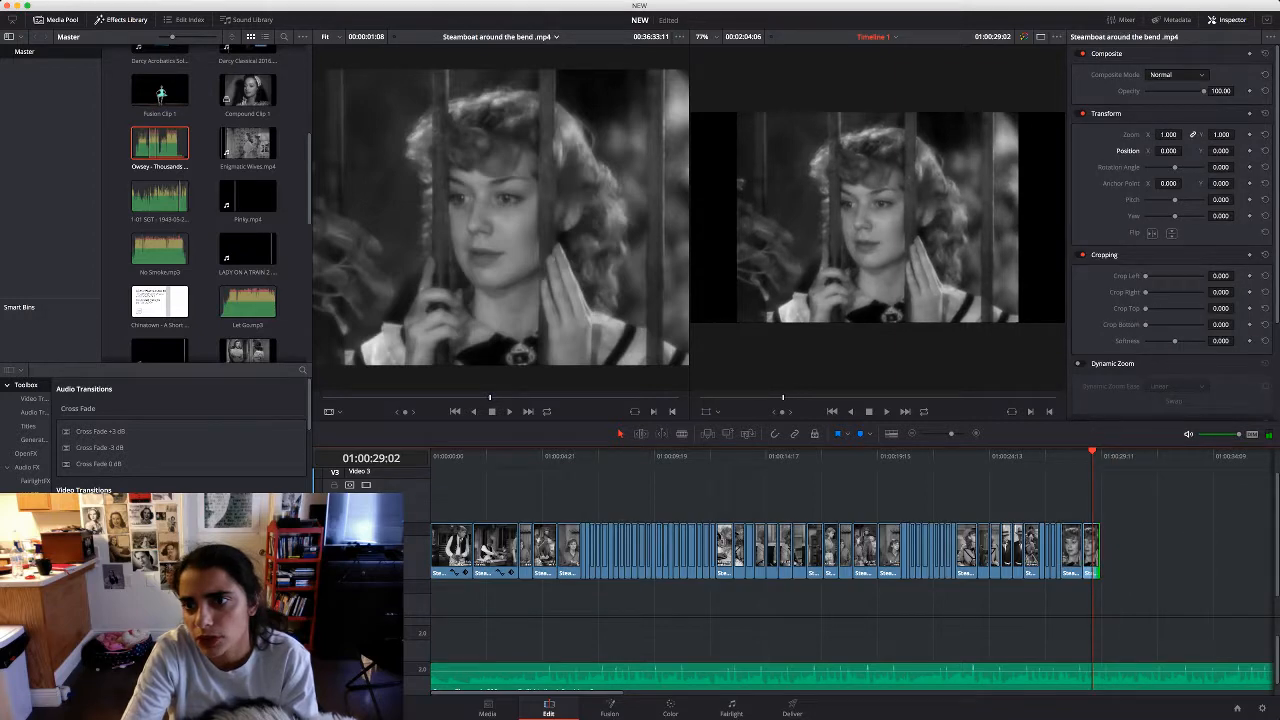
pyautogui.moveTo(1168, 134)
pyautogui.mouseDown()
pyautogui.moveTo(1237, 151)
pyautogui.moveTo(1184, 150)
pyautogui.mouseUp()
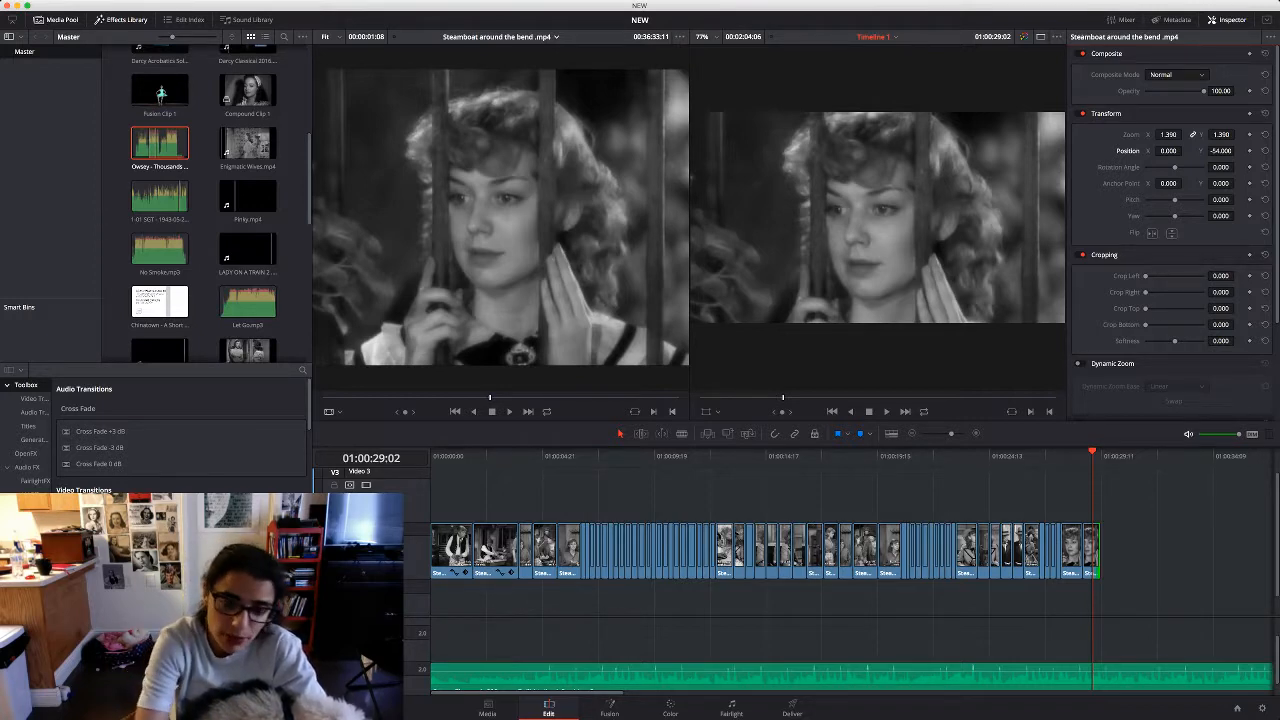
# Mark a third short source section of the woman behind bars and append it after the second one
pyautogui.click(500, 218)
pyautogui.press('i')
pyautogui.press('i')
pyautogui.press('space')
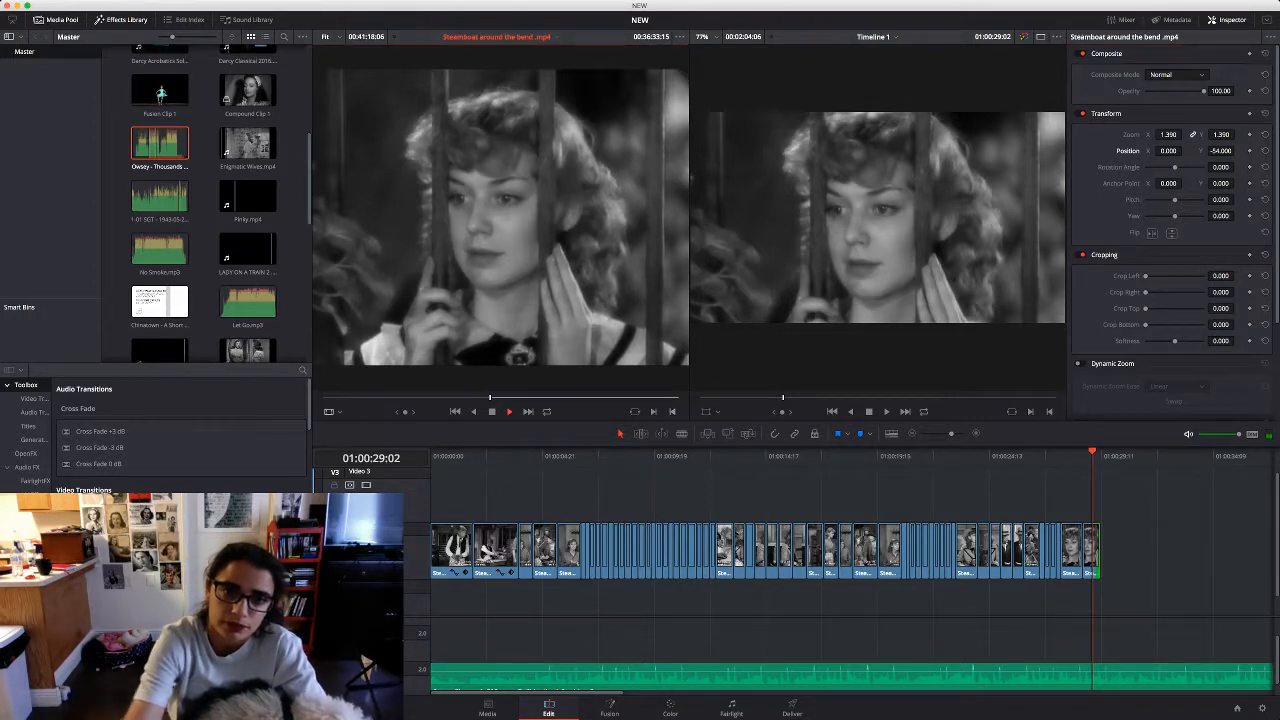
pyautogui.press('o')
pyautogui.press('space')
pyautogui.moveTo(500, 218); pyautogui.dragTo(1112, 550)
# Set the third behind-bars clip to zoom 1.440 and vertical position -33
pyautogui.press('space')
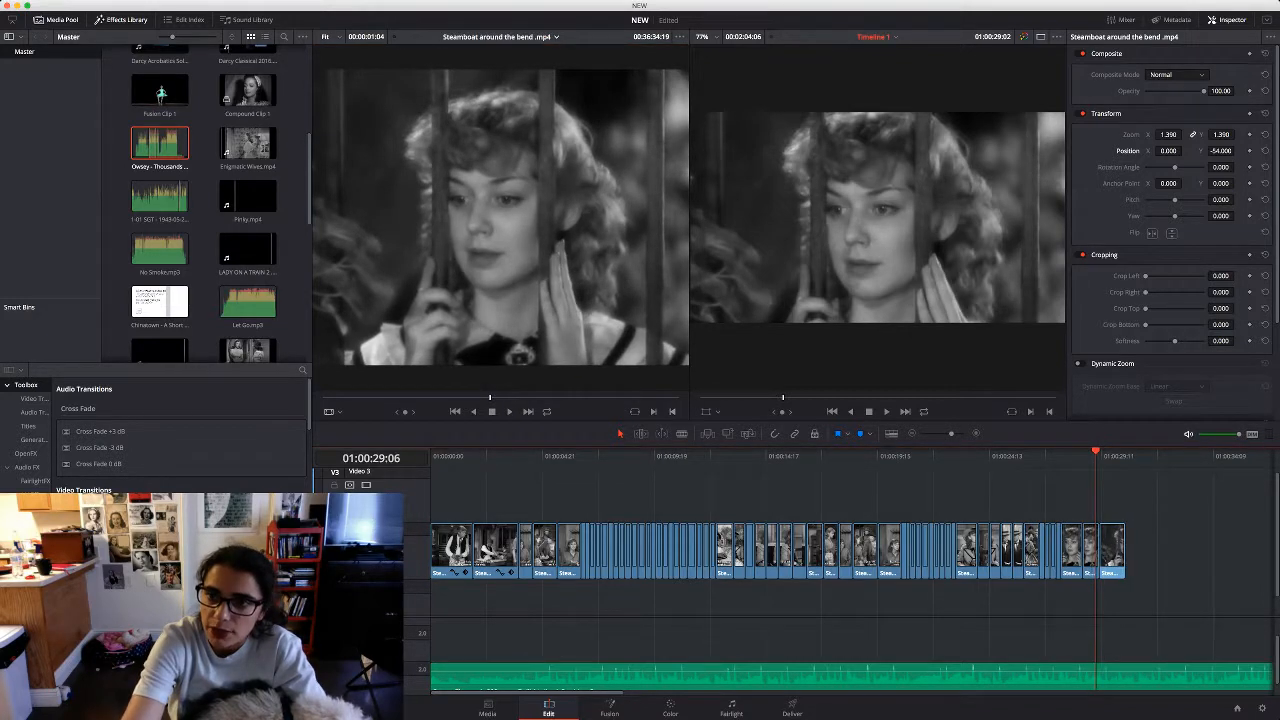
pyautogui.moveTo(1168, 135)
pyautogui.mouseDown()
pyautogui.moveTo(1199, 135)
pyautogui.moveTo(1210, 151)
pyautogui.moveTo(1187, 151)
pyautogui.mouseUp()
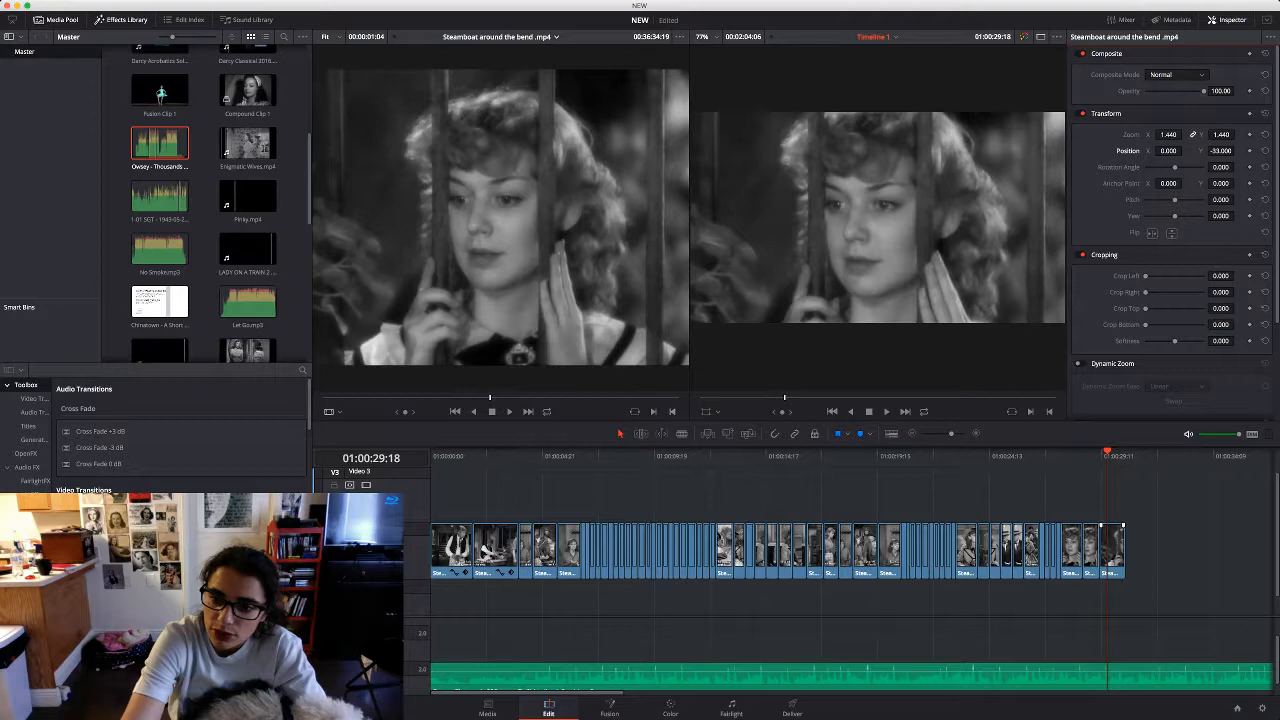
# Trim the last timeline clip's end slightly, then mark and append the source shot of the woman behind bars without its audio
pyautogui.moveTo(1123, 549); pyautogui.dragTo(1118, 549)
pyautogui.click(560, 320)
pyautogui.press('i')
pyautogui.press('space')
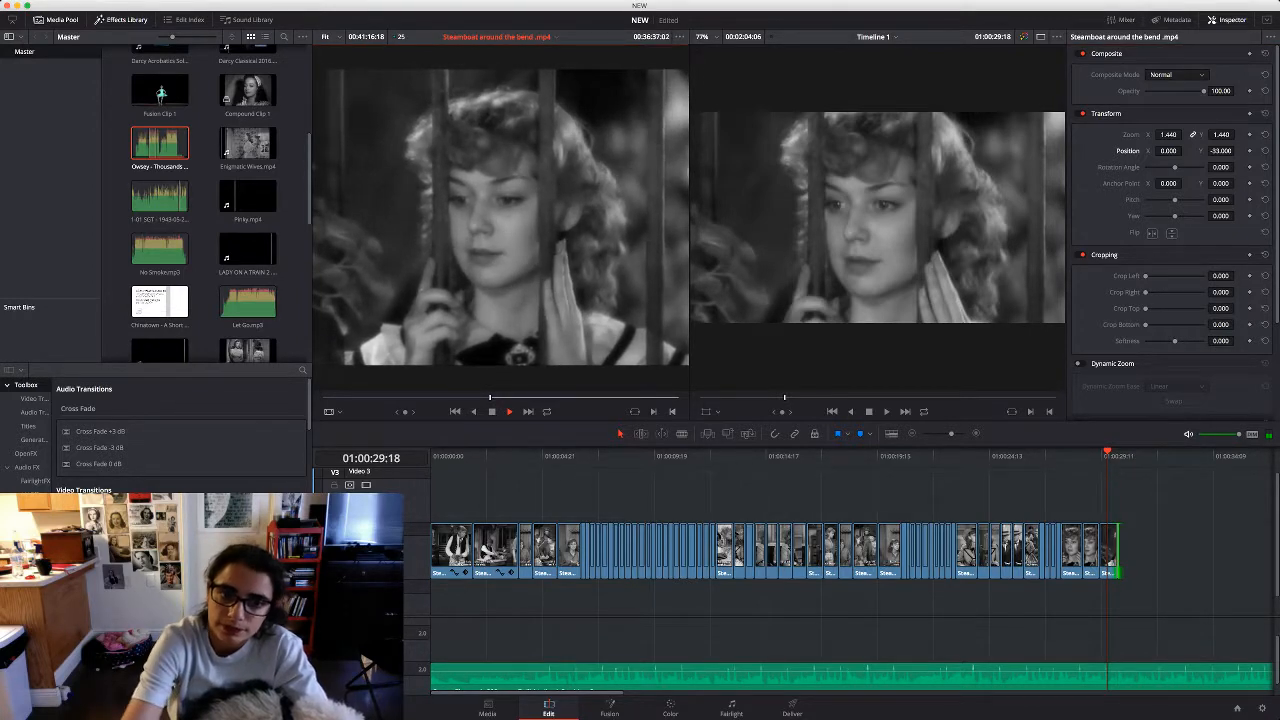
pyautogui.press('o')
pyautogui.press('space')
pyautogui.moveTo(540, 300); pyautogui.dragTo(1125, 550)
pyautogui.keyDown('alt'); pyautogui.click(1143, 643); pyautogui.keyUp('alt')
pyautogui.press('Delete')
# Trim the end of the appended bars shot slightly and set its zoom to 1.380
pyautogui.press('space')
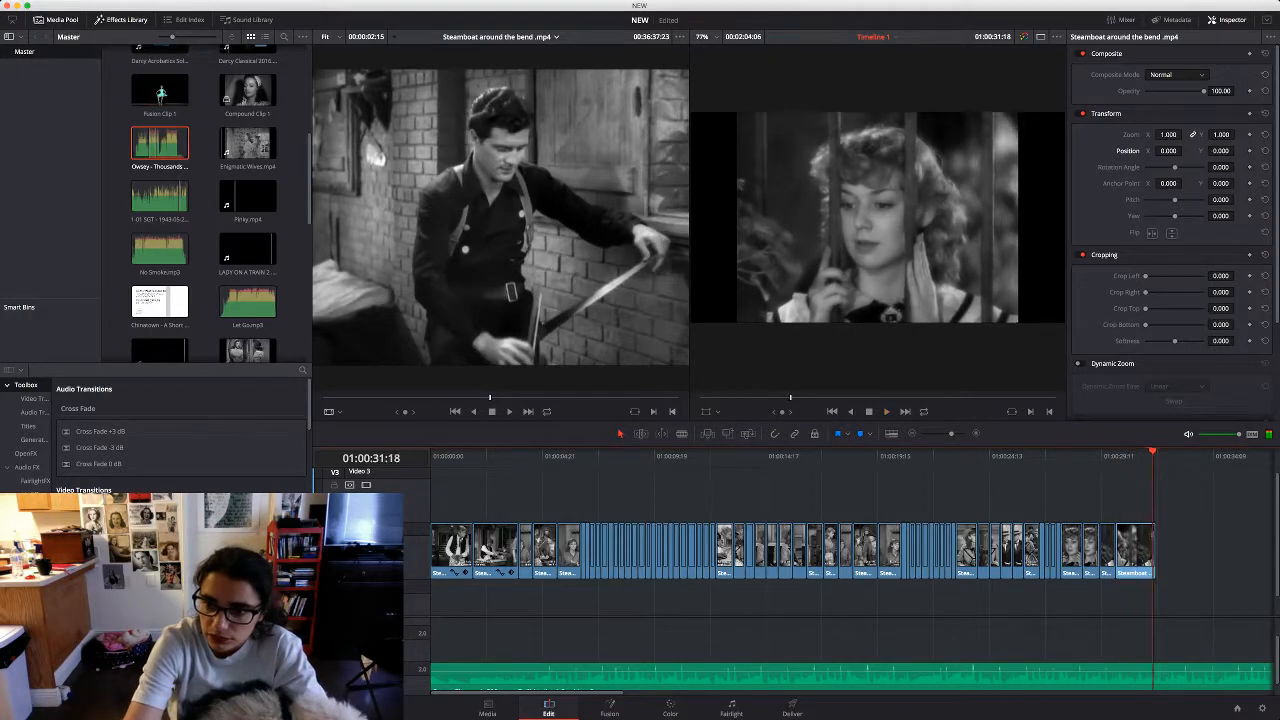
pyautogui.moveTo(1153, 548); pyautogui.dragTo(1145, 548)
pyautogui.press('space')
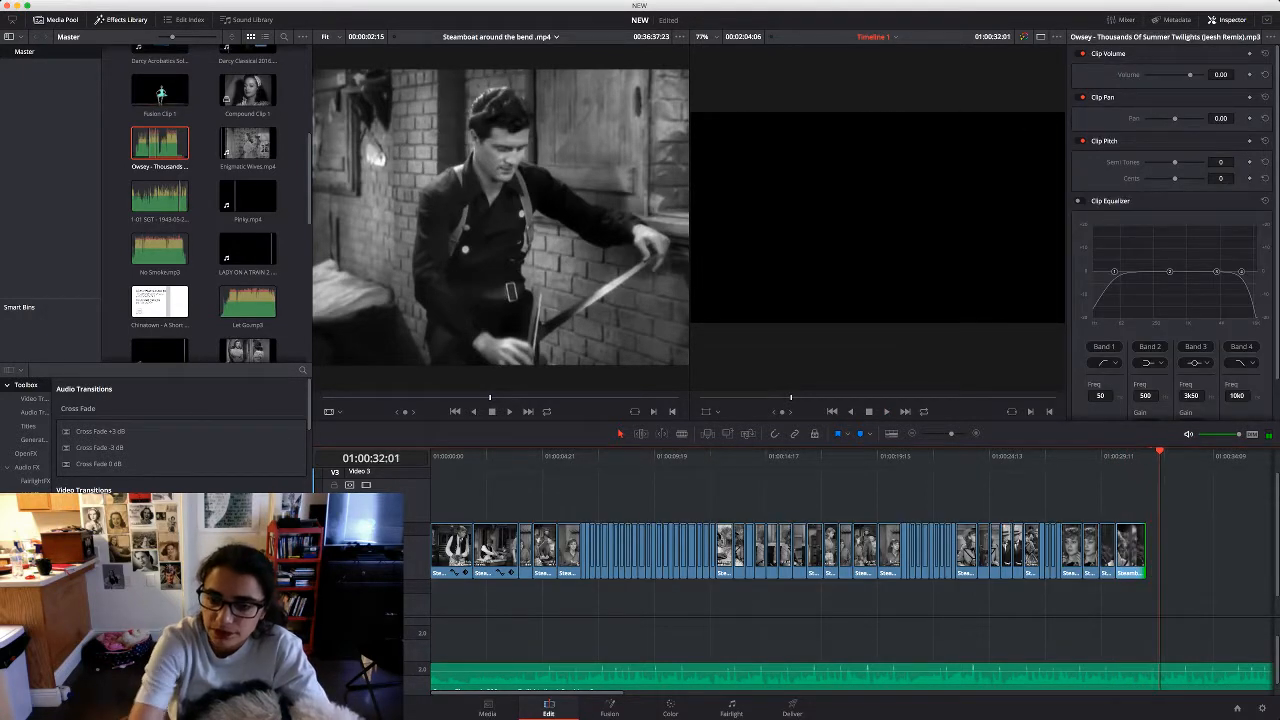
pyautogui.click(1072, 456)
pyautogui.moveTo(1075, 456); pyautogui.dragTo(1008, 456)
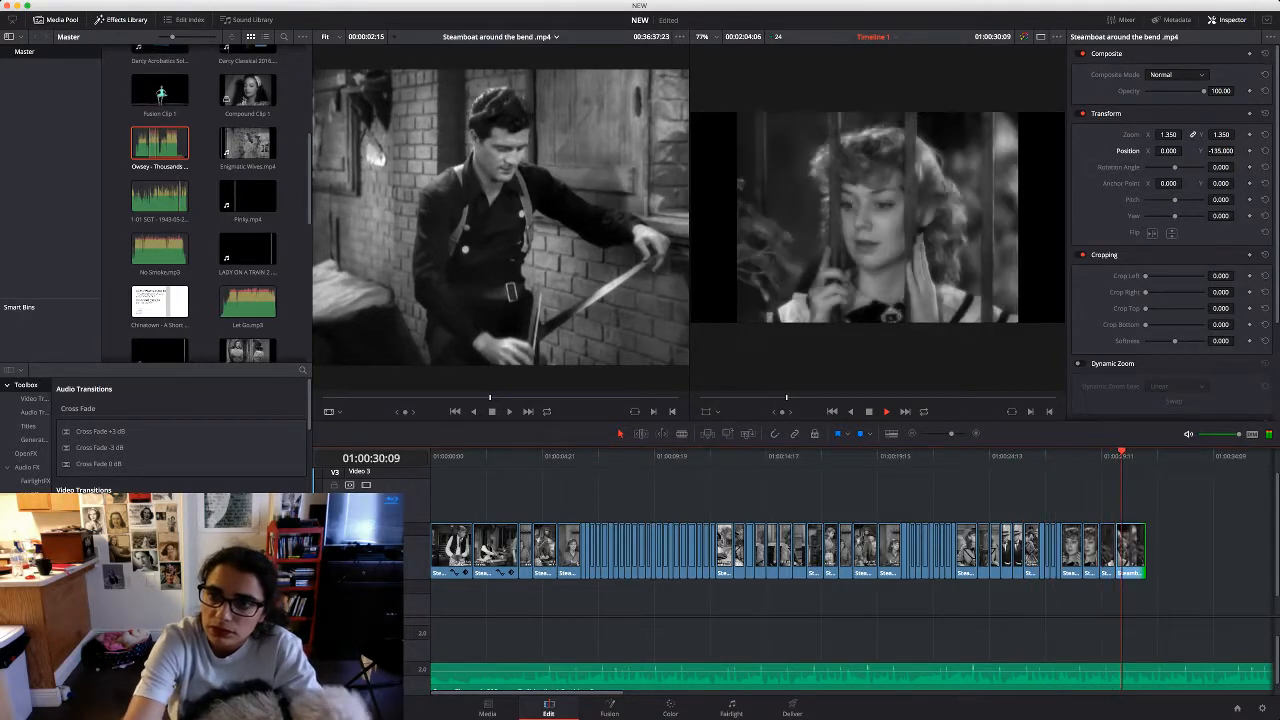
pyautogui.moveTo(1168, 134); pyautogui.dragTo(1183, 134)
# Find the steering-wheel scene in the source clip and mark a range ending at 00:38:53:10
pyautogui.click(500, 340)
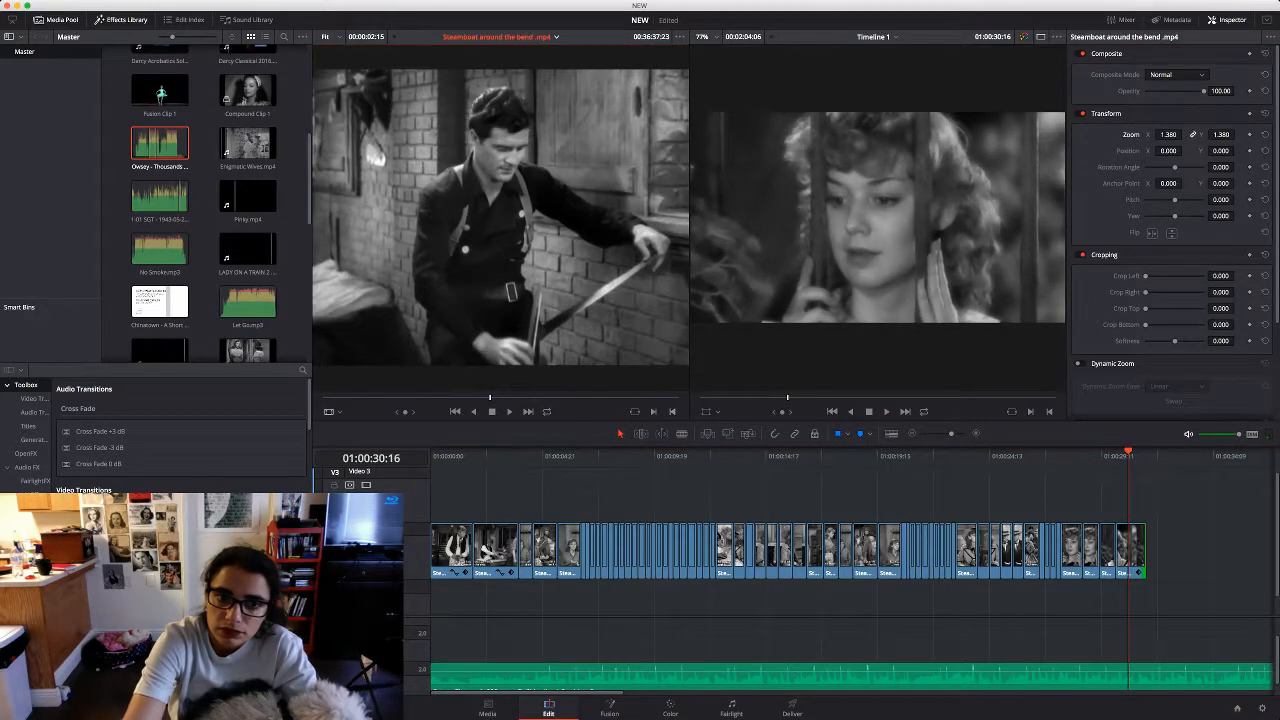
pyautogui.moveTo(490, 398); pyautogui.dragTo(496, 398)
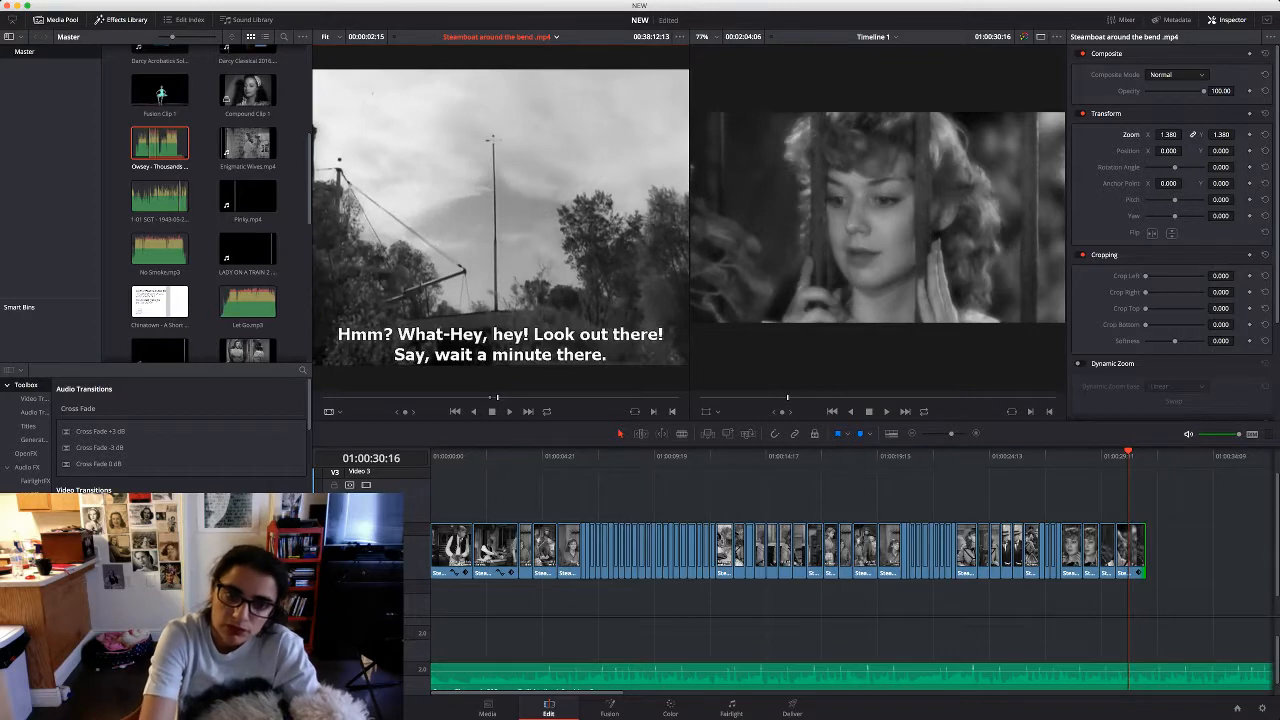
pyautogui.press('space')
pyautogui.press('i')
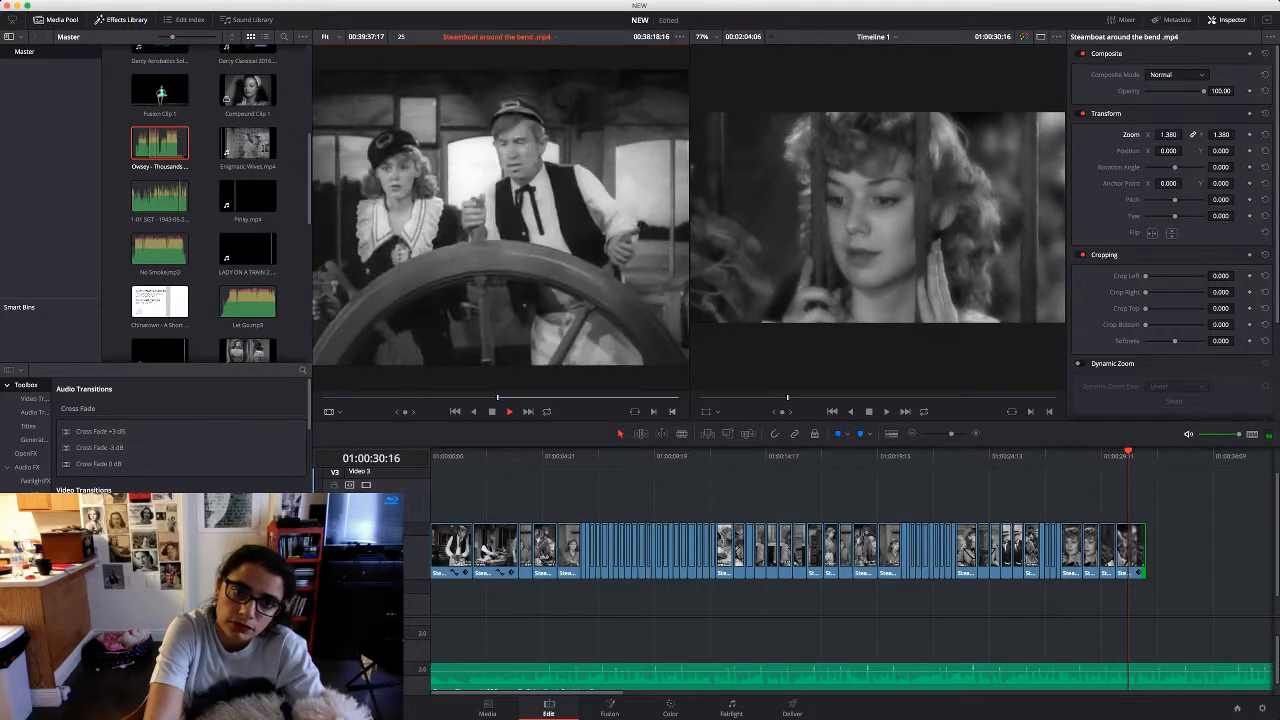
pyautogui.press('i')
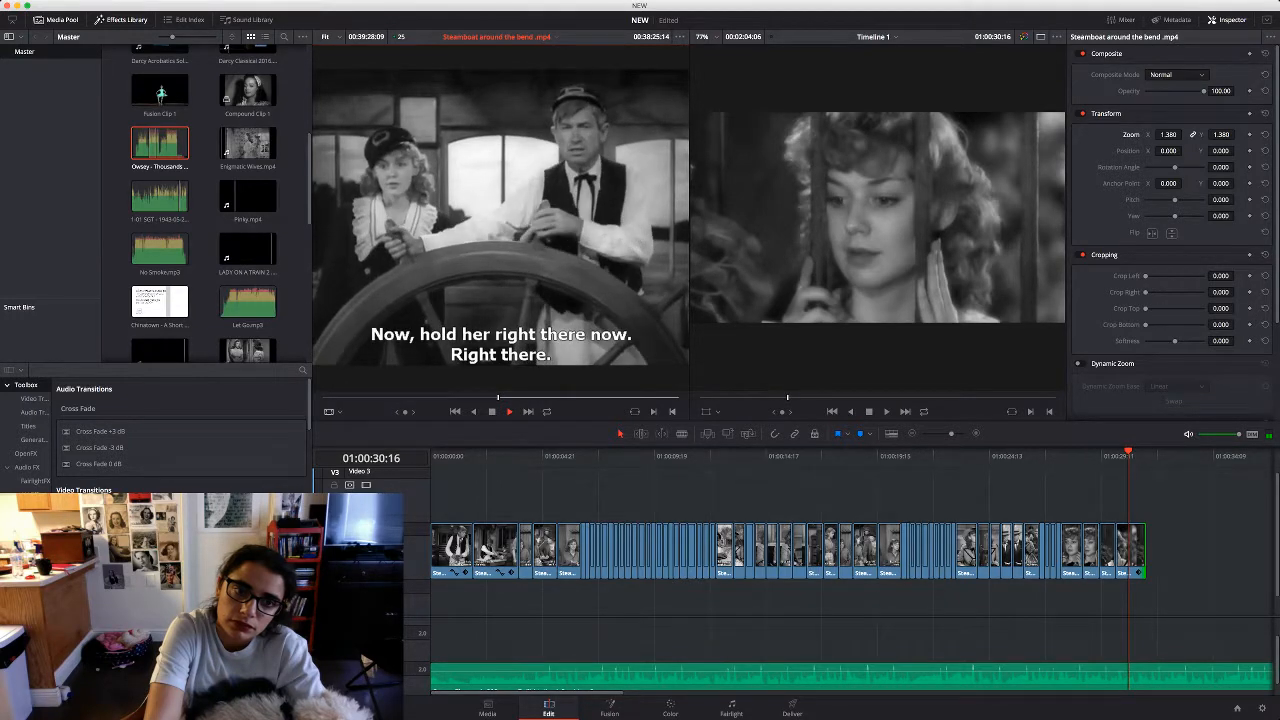
pyautogui.press('o')
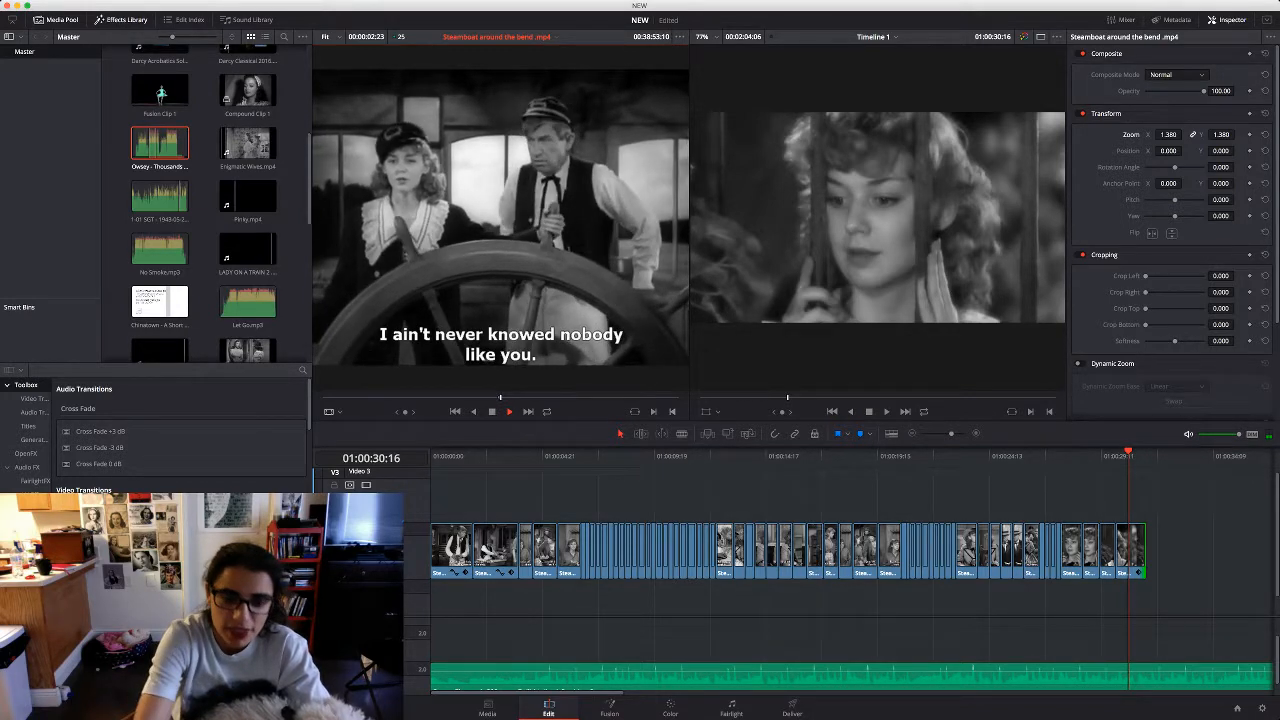
pyautogui.press('space')
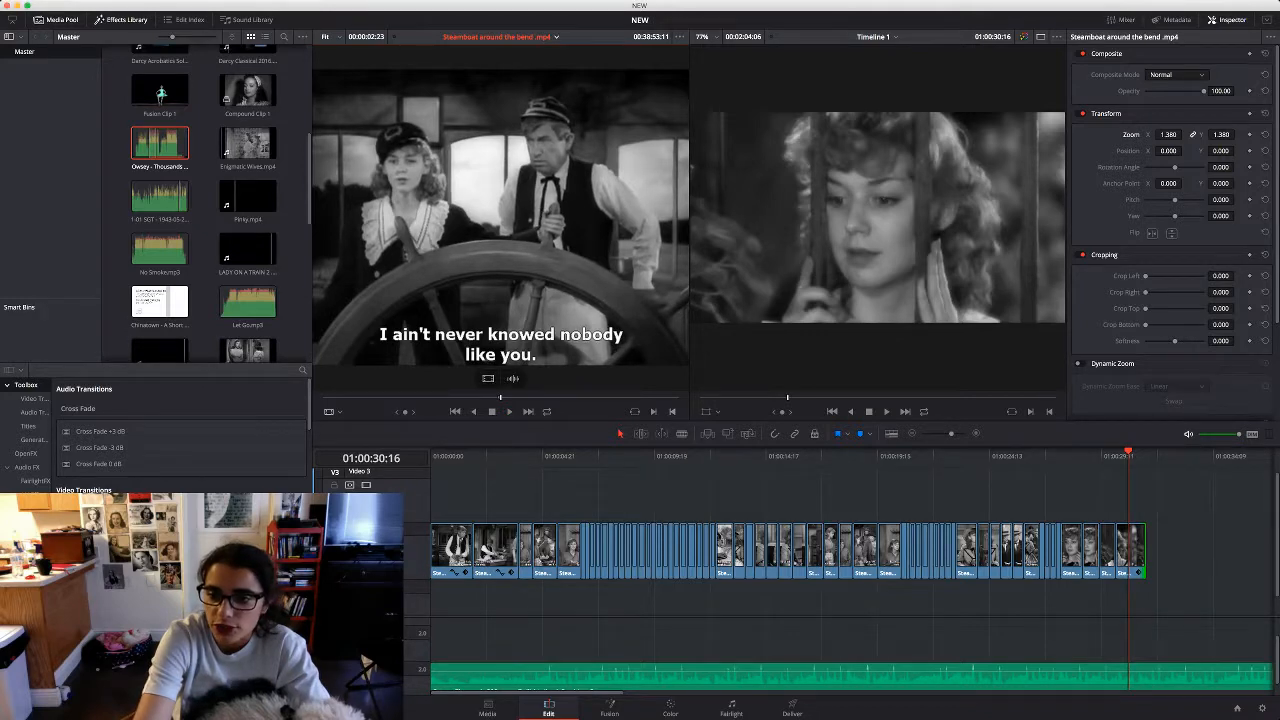
# Append the marked steering-wheel shot to the end of the timeline, delete its audio and shorten its end
pyautogui.moveTo(500, 230); pyautogui.dragTo(1147, 548)
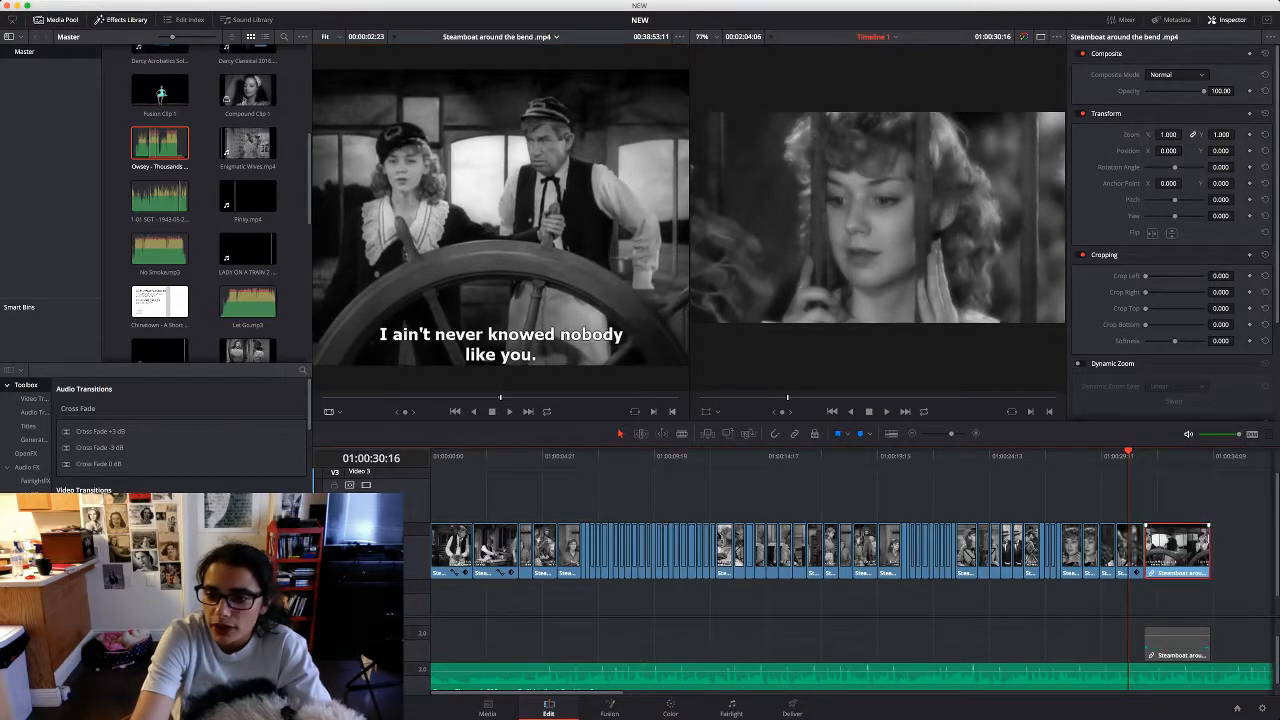
pyautogui.moveTo(1128, 454); pyautogui.dragTo(1164, 454)
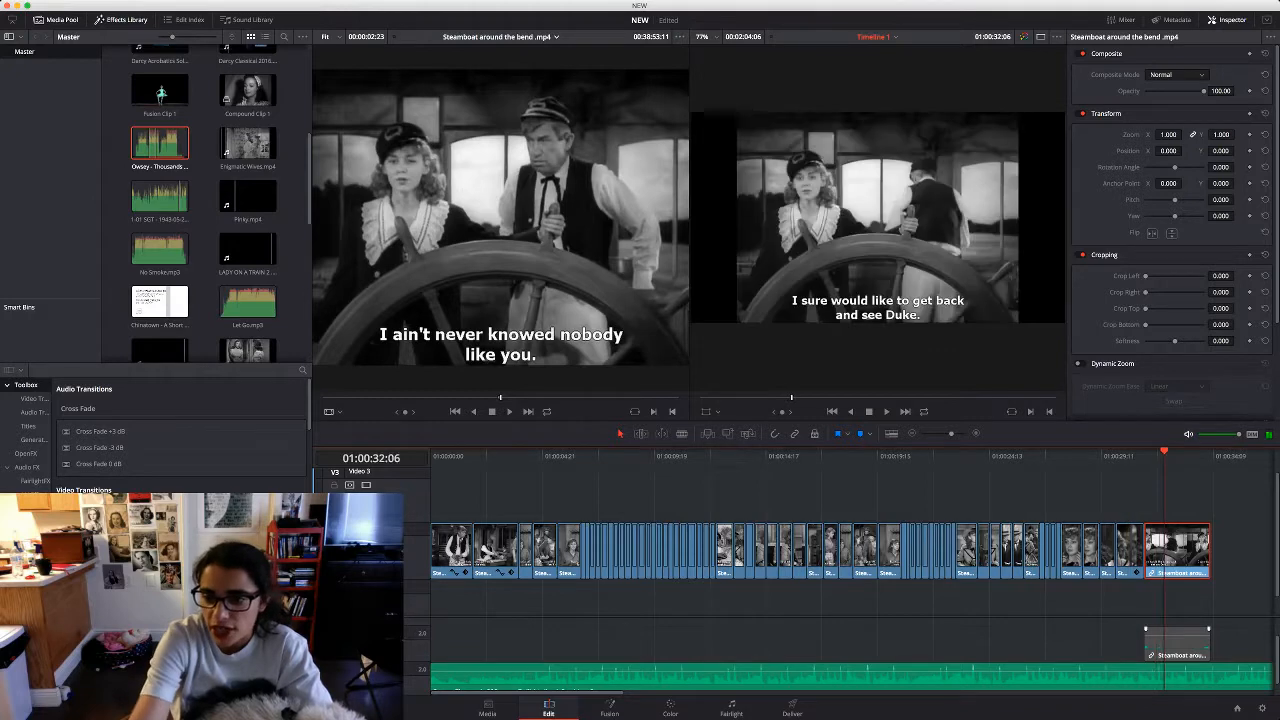
pyautogui.click(1177, 645)
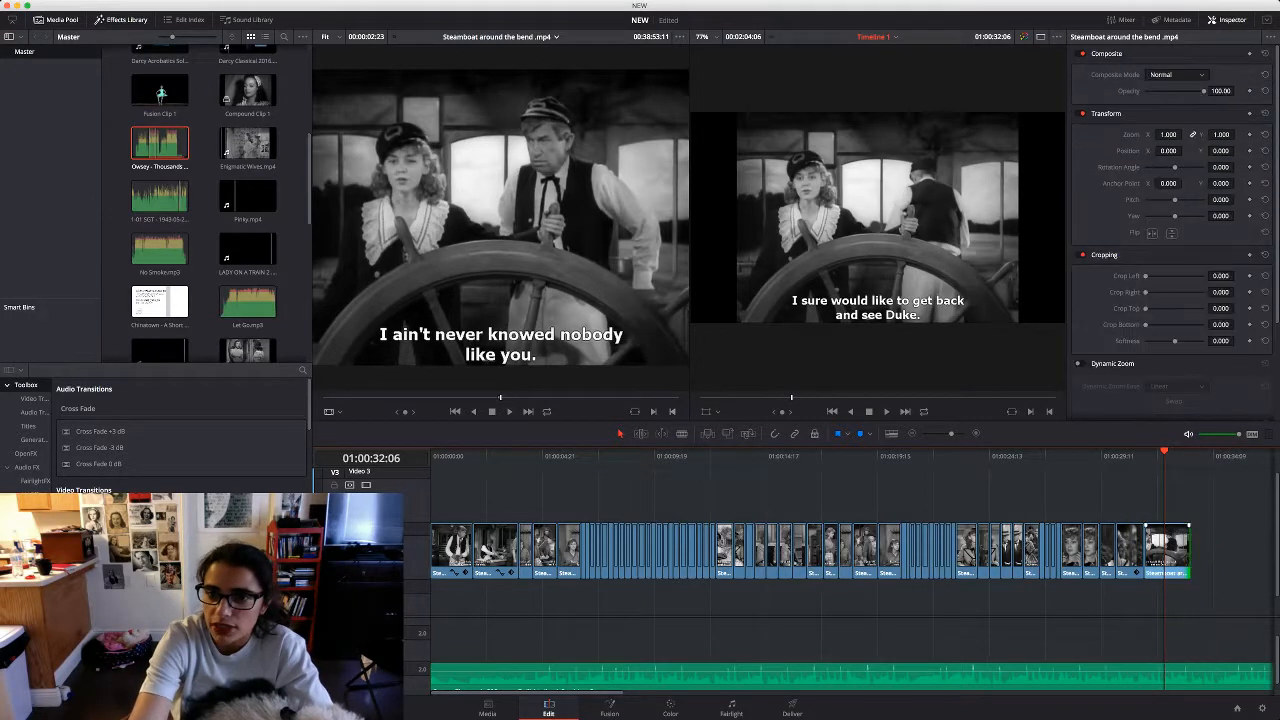
pyautogui.click(1167, 548)
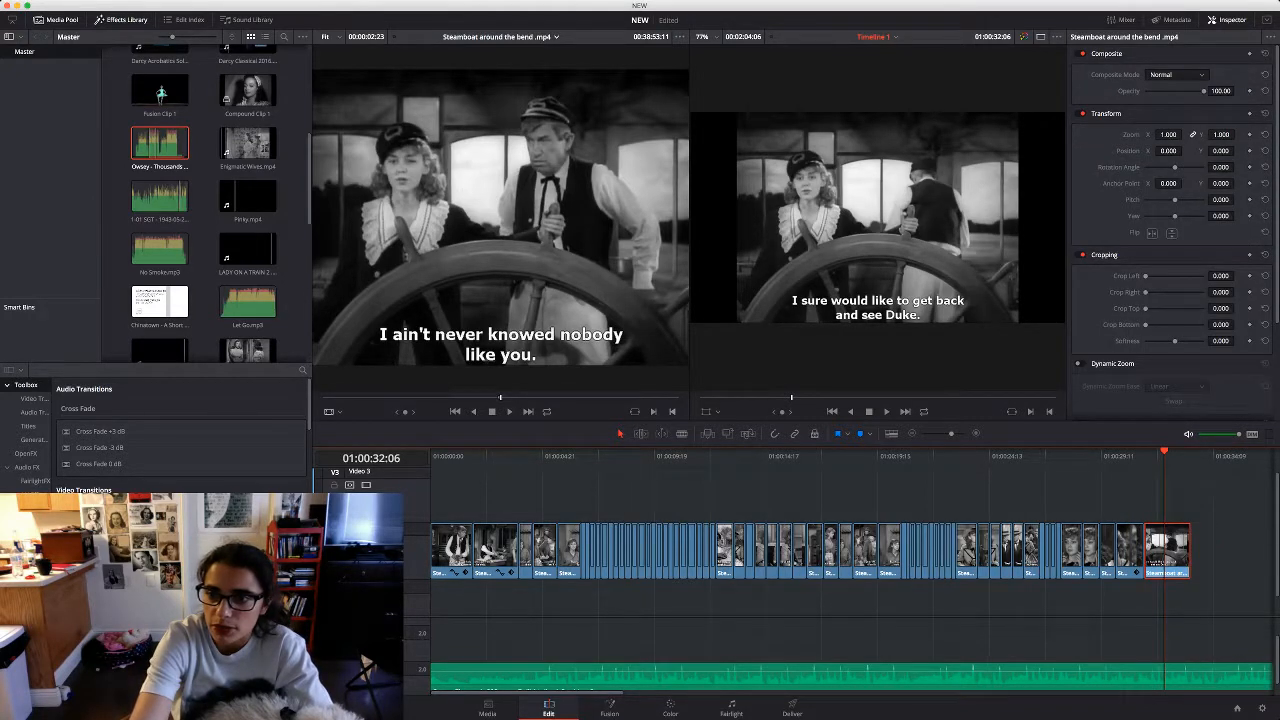
# Scale up and vertically reposition the steering-wheel shot, then trim its end back to leave a very short clip
pyautogui.moveTo(1168, 134)
pyautogui.mouseDown()
pyautogui.moveTo(1215, 134)
pyautogui.moveTo(1195, 151)
pyautogui.moveTo(1150, 151)
pyautogui.mouseUp()
pyautogui.moveTo(1236, 151); pyautogui.dragTo(1247, 151)
pyautogui.moveTo(1189, 548); pyautogui.dragTo(1157, 548)
# Mark the next steering-wheel moment ending at 00:38:54:20 in the source and append it to the timeline as a short clip
pyautogui.click(501, 290)
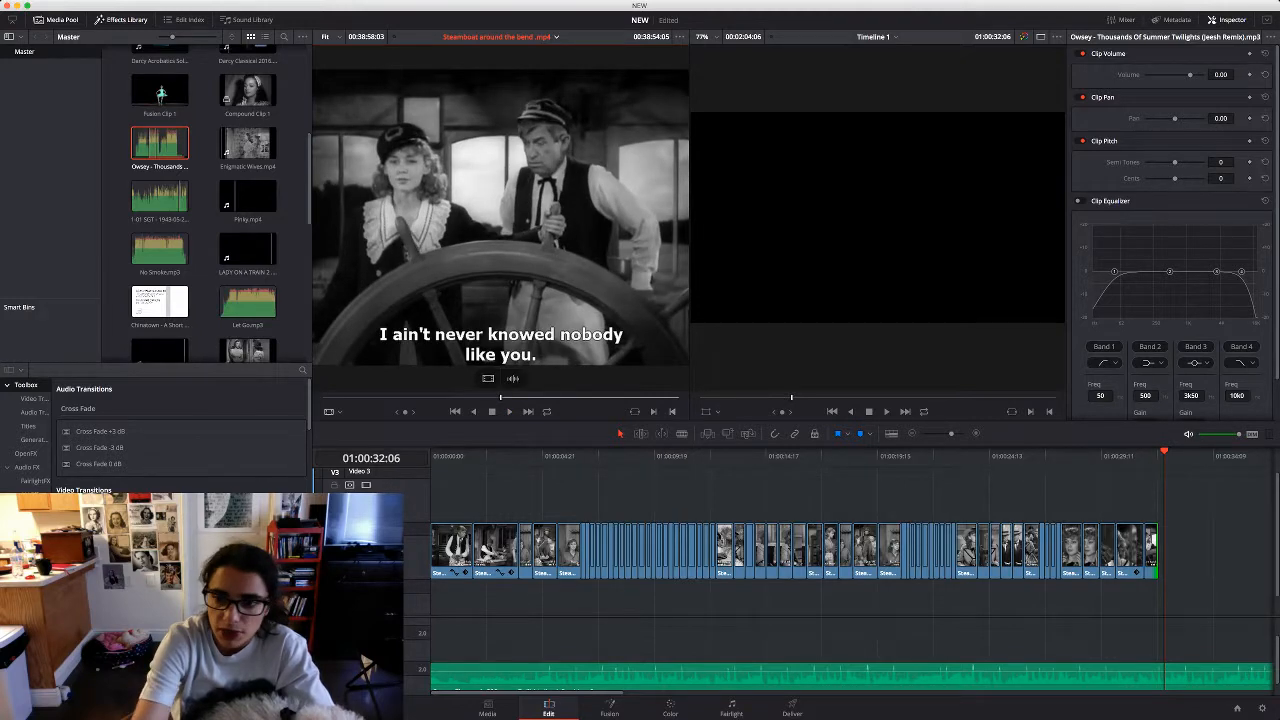
pyautogui.press('o')
pyautogui.moveTo(501, 250); pyautogui.dragTo(1165, 548)
pyautogui.moveTo(1164, 455); pyautogui.dragTo(1143, 455)
pyautogui.press('space')
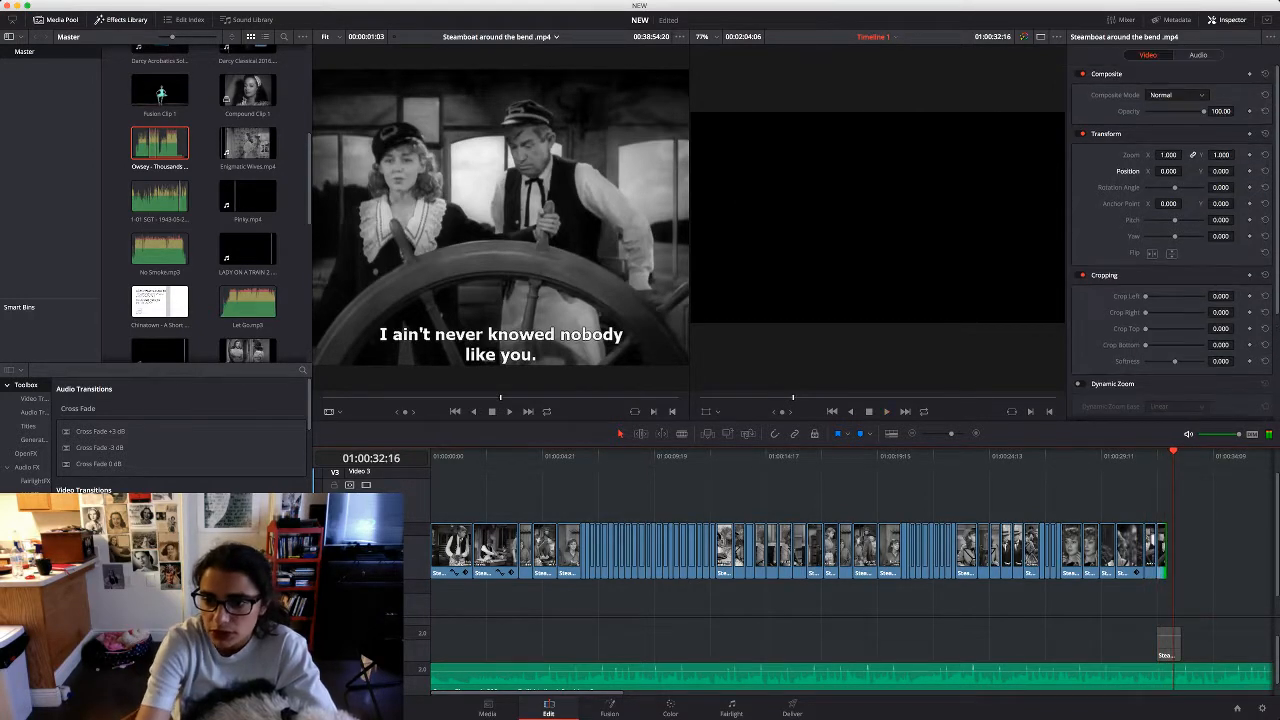
# Delete the new clip's audio and set its zoom to 1.440 and vertical position to -73
pyautogui.click(1168, 645)
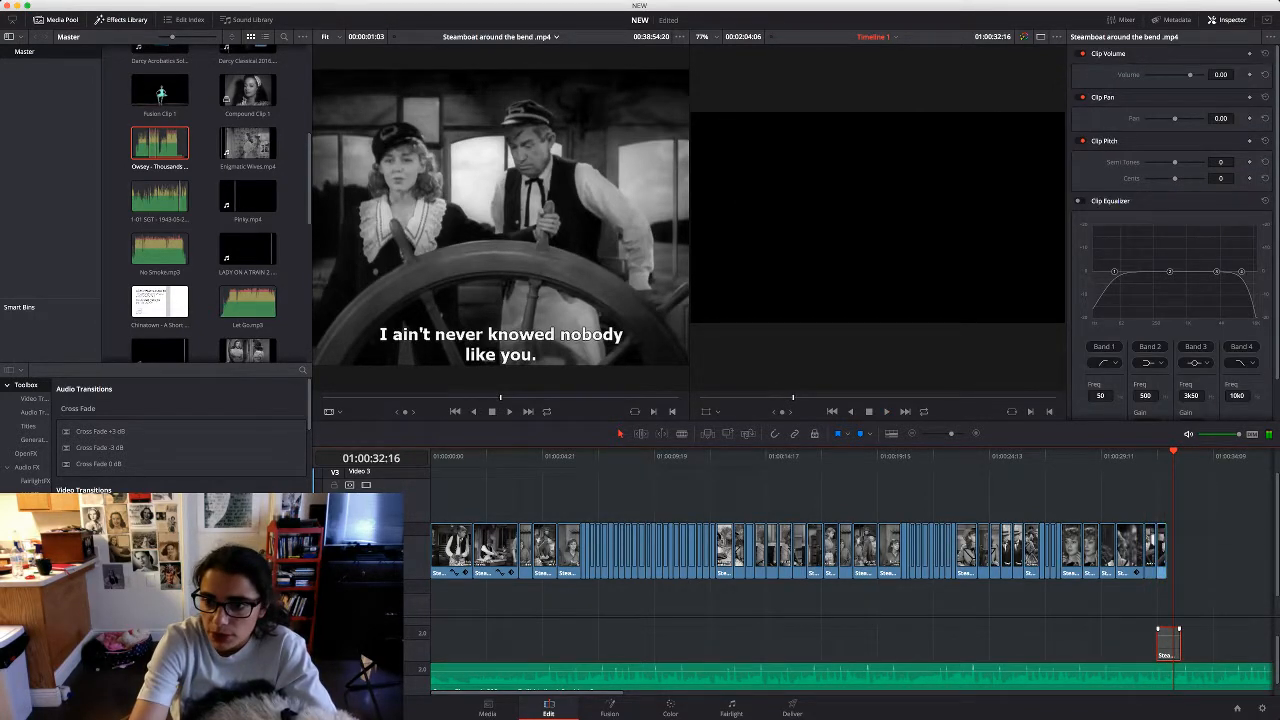
pyautogui.press('super+z')
pyautogui.moveTo(1168, 134); pyautogui.dragTo(1147, 151)
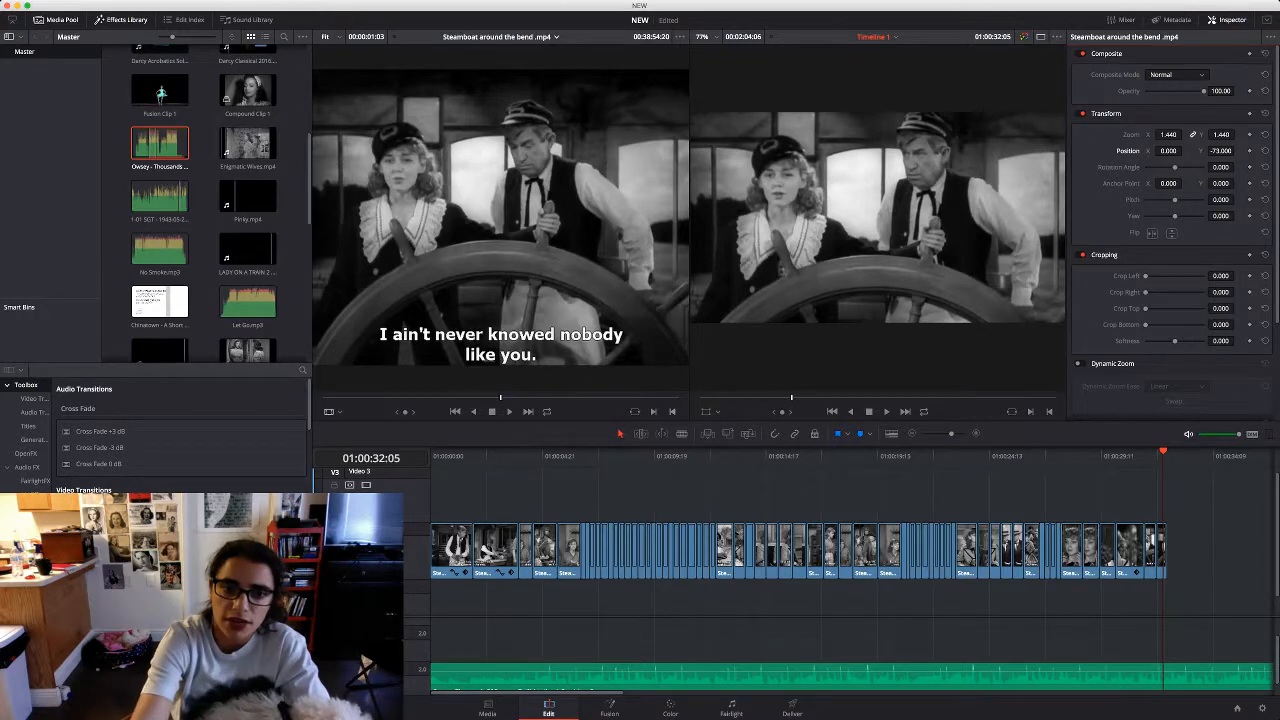
# Enlarge the timeline area and play the edit from the beginning to review the opening clips and their cuts
pyautogui.moveTo(800, 421); pyautogui.dragTo(800, 359)
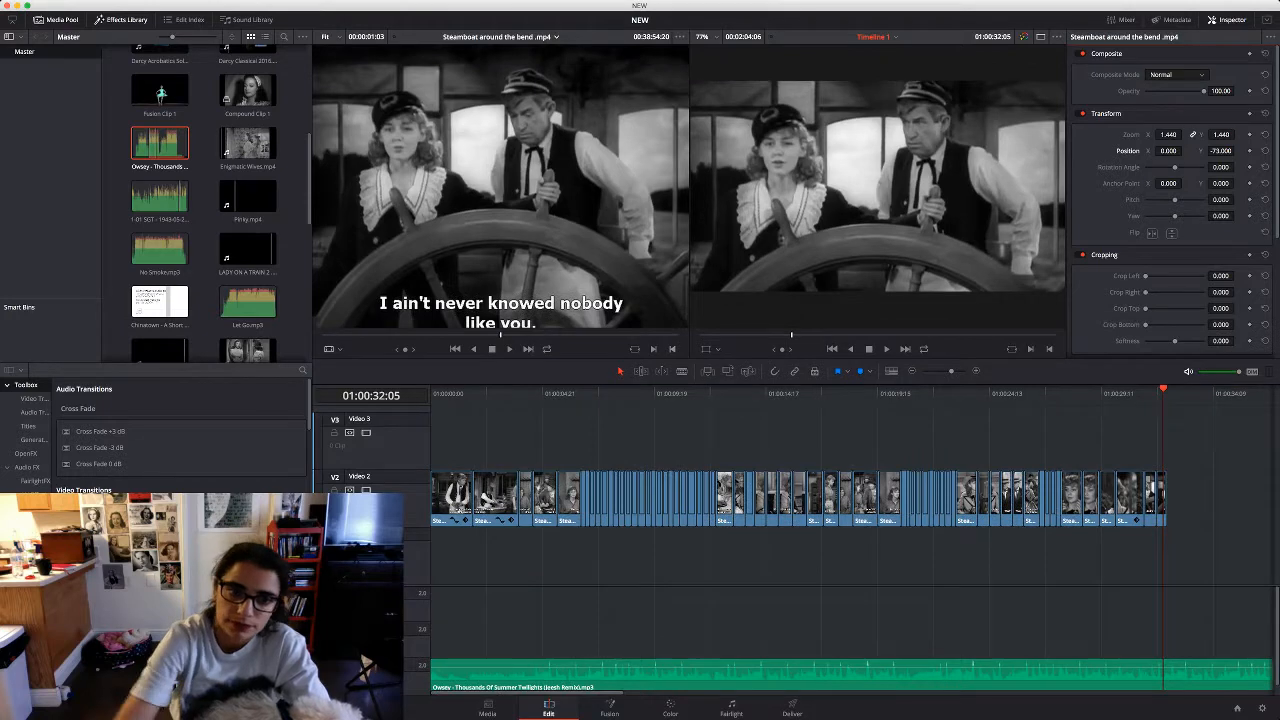
pyautogui.press('Home')
pyautogui.press('space')
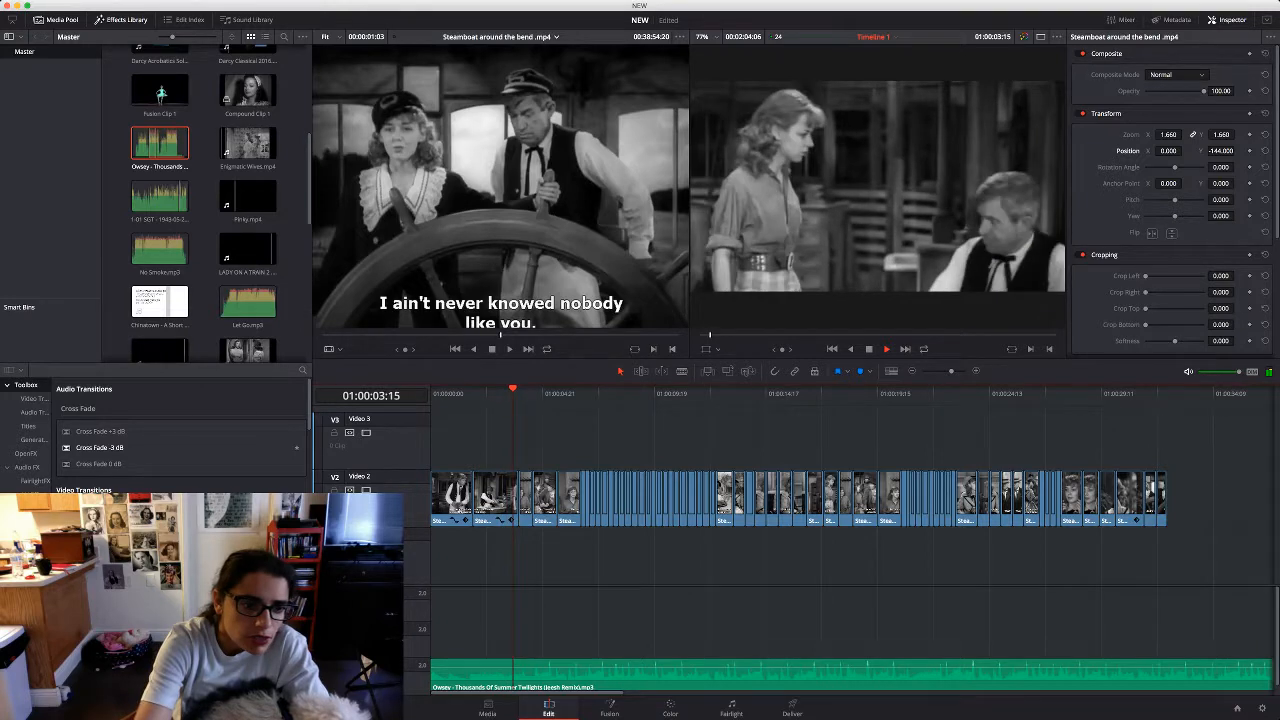
pyautogui.press('space')
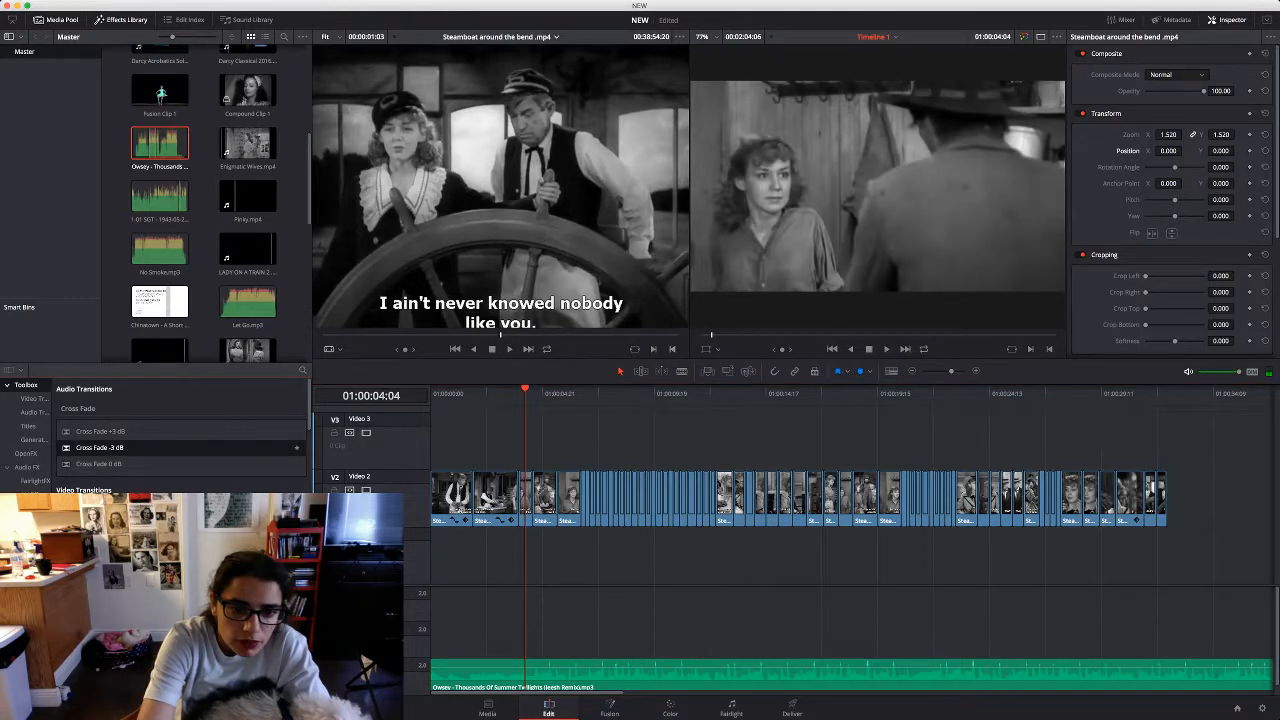
pyautogui.click(490, 500)
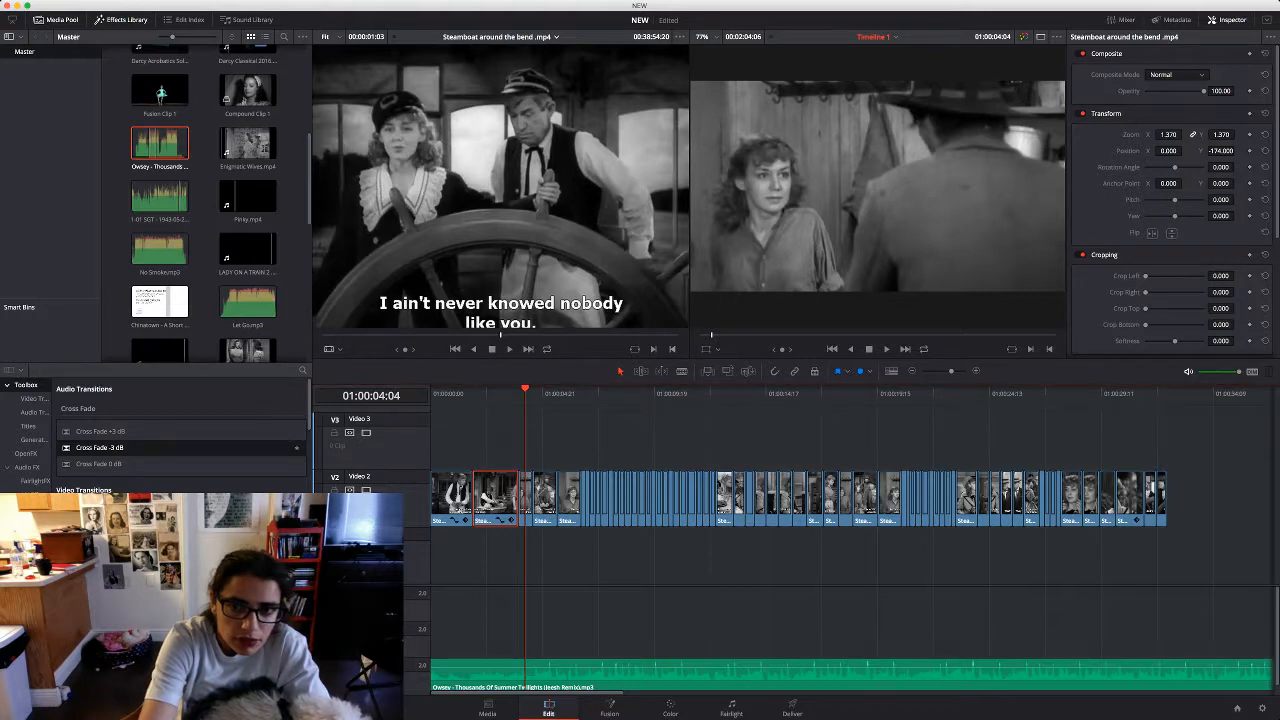
pyautogui.moveTo(525, 389)
pyautogui.mouseDown()
pyautogui.moveTo(487, 389)
pyautogui.moveTo(527, 389)
pyautogui.mouseUp()
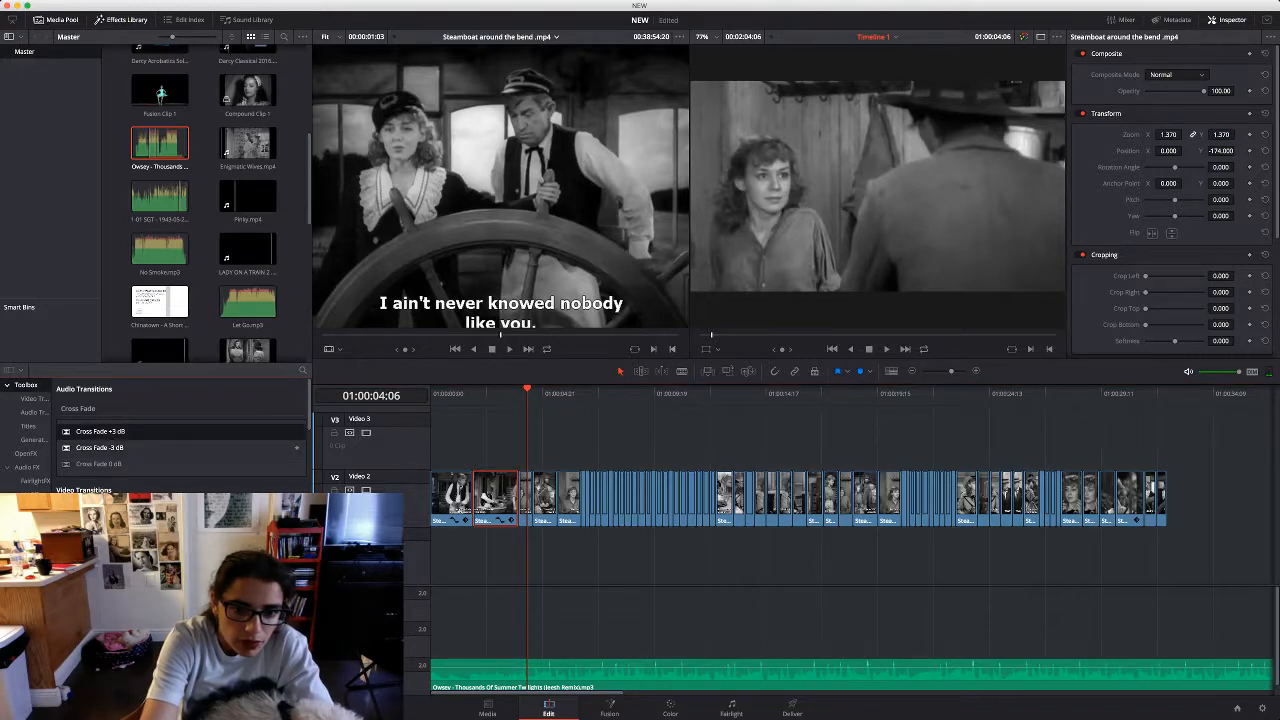
pyautogui.click(517, 494)
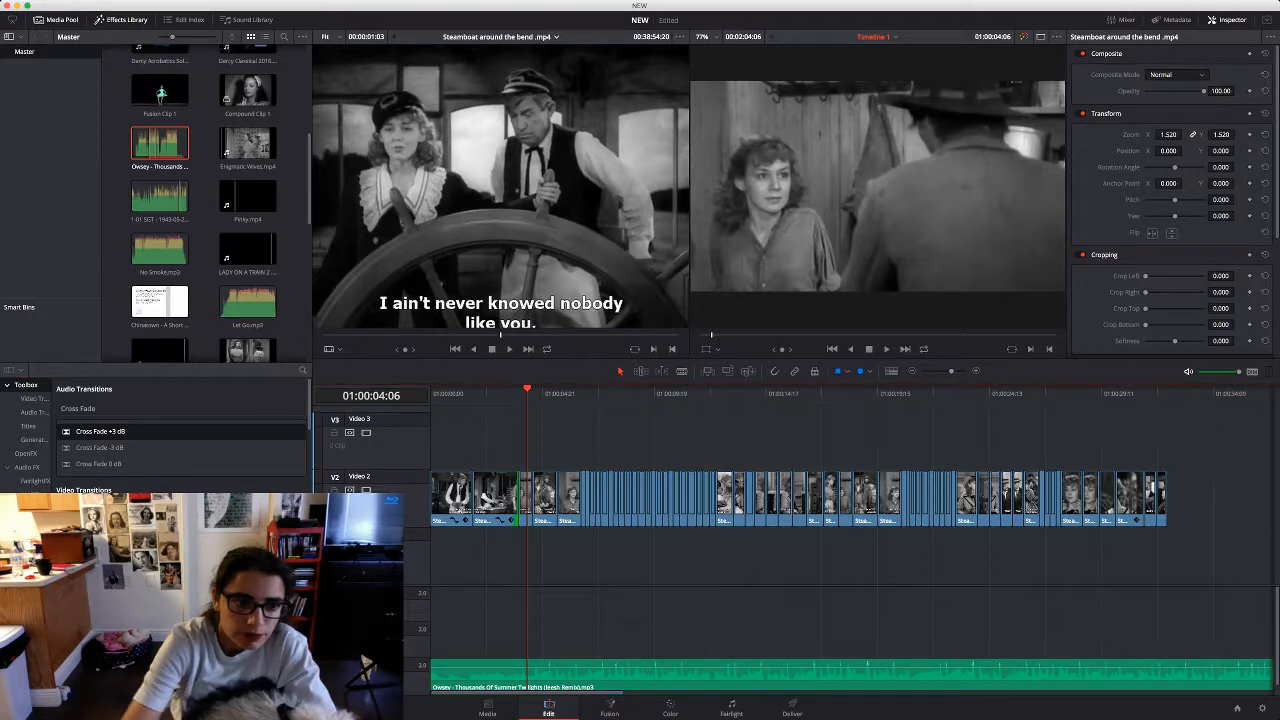
pyautogui.click(437, 393)
pyautogui.press('space')
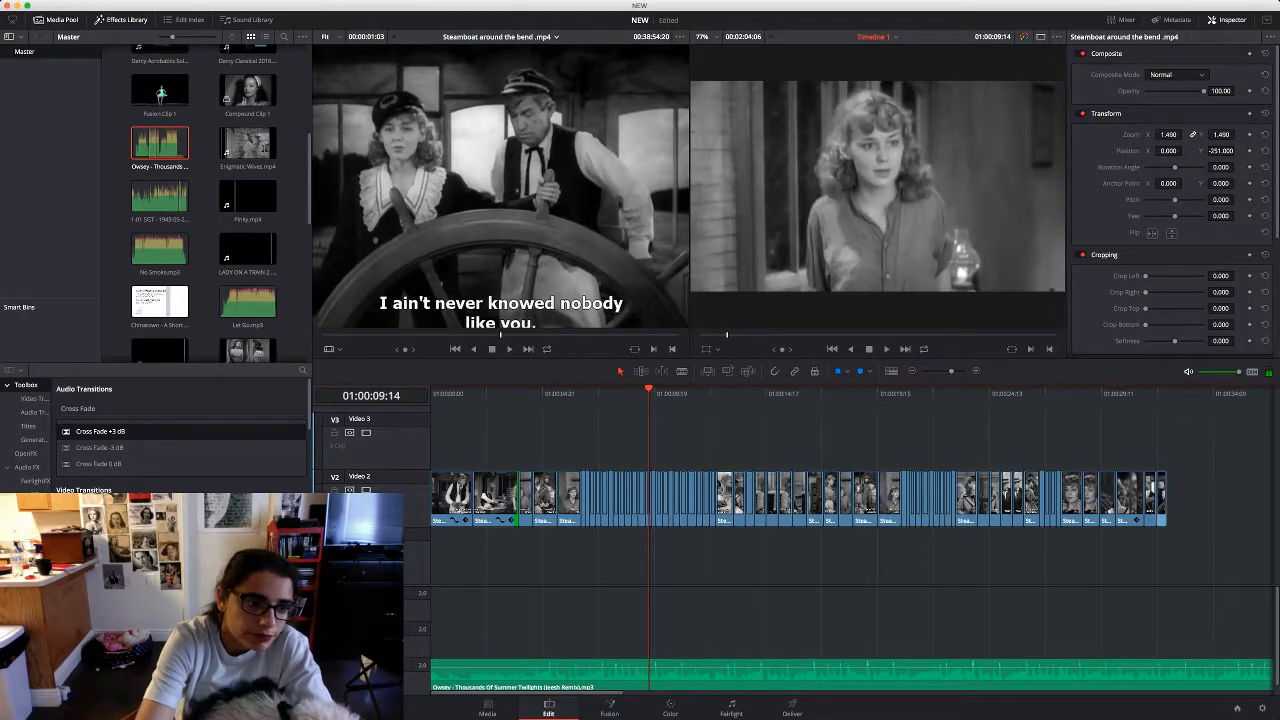
# Add a Cross Dissolve video transition at the start of the second timeline clip and play it back from the beginning
pyautogui.click(34, 399)
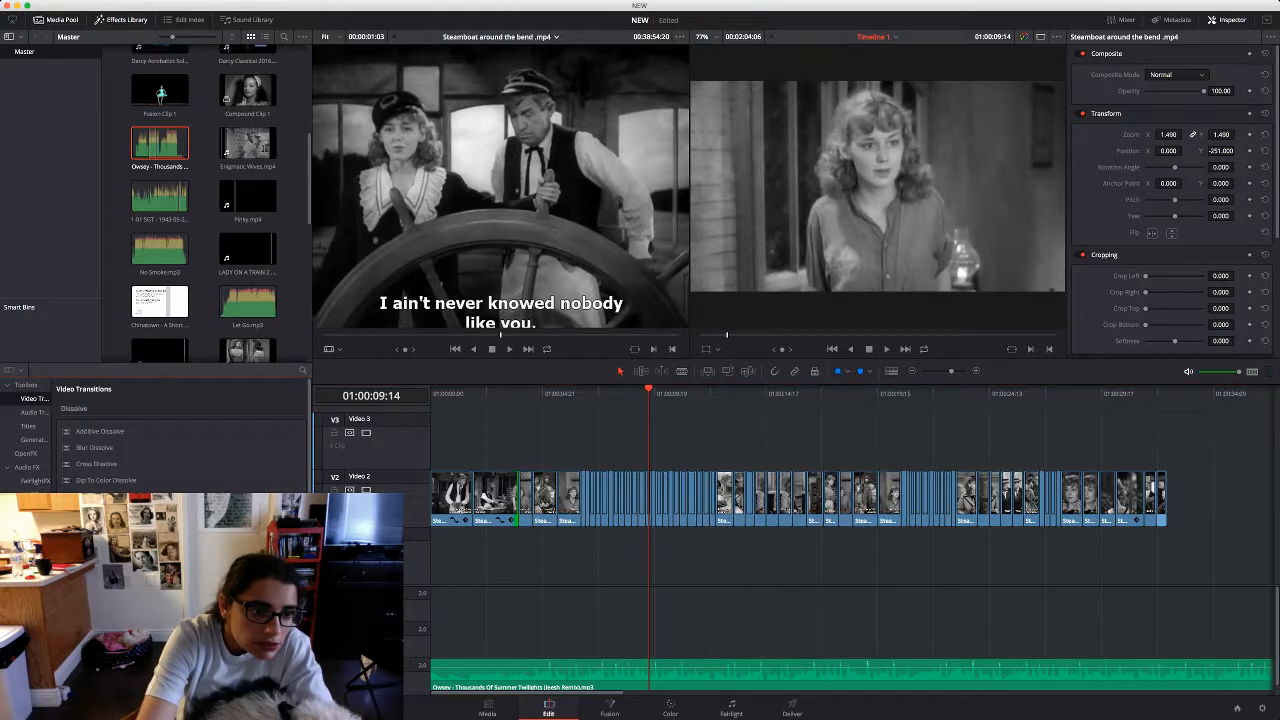
pyautogui.click(291, 409)
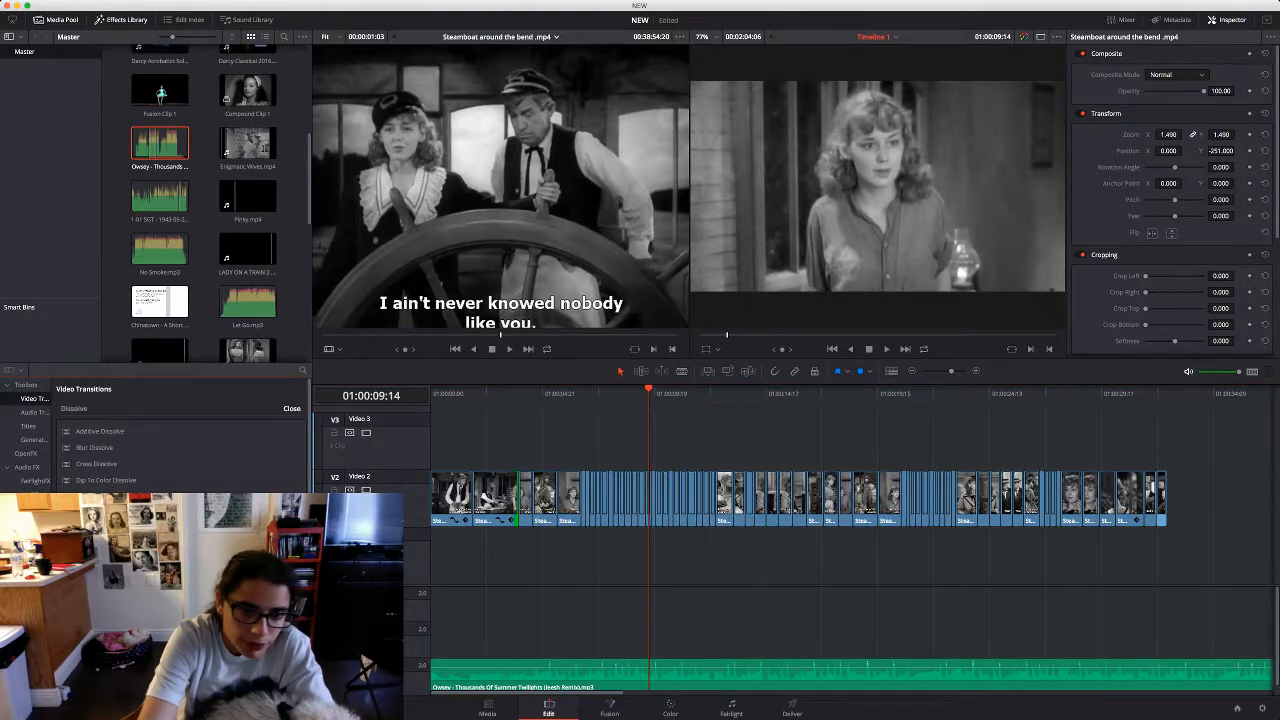
pyautogui.moveTo(97, 464); pyautogui.dragTo(481, 493)
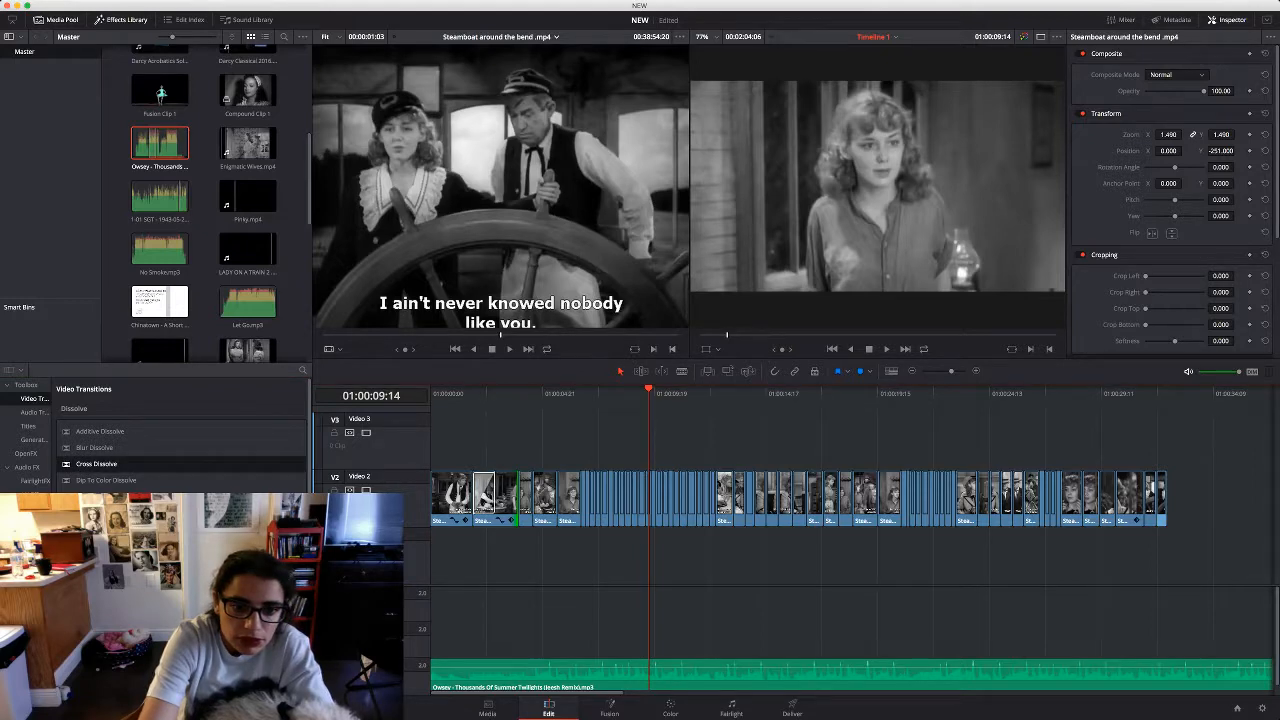
pyautogui.click(484, 492)
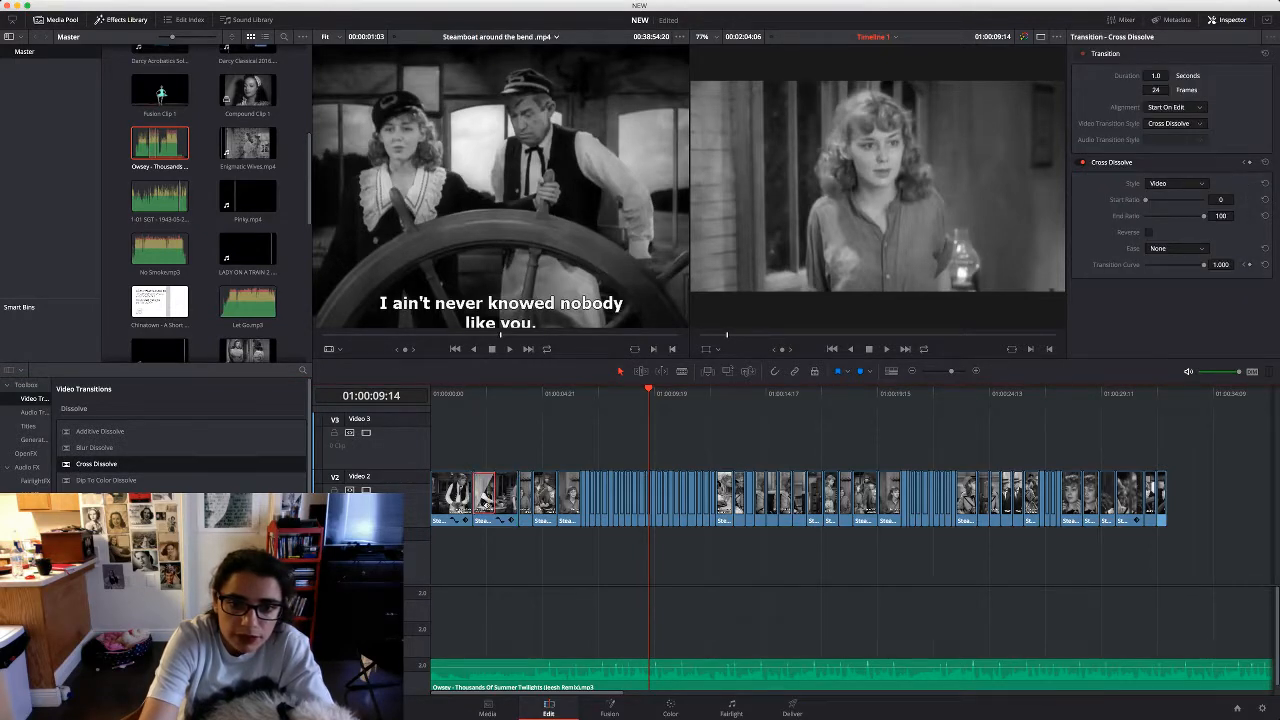
pyautogui.press('Left')
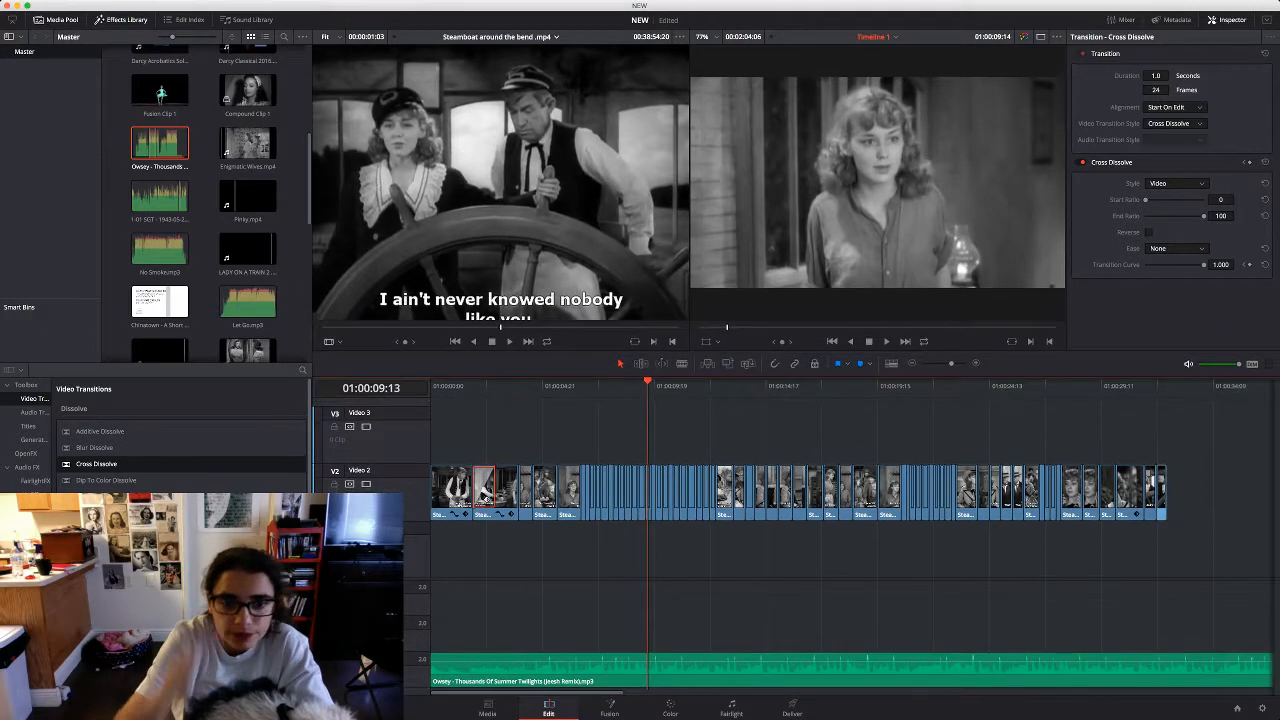
pyautogui.press('Home')
pyautogui.press('space')
pyautogui.press('space')
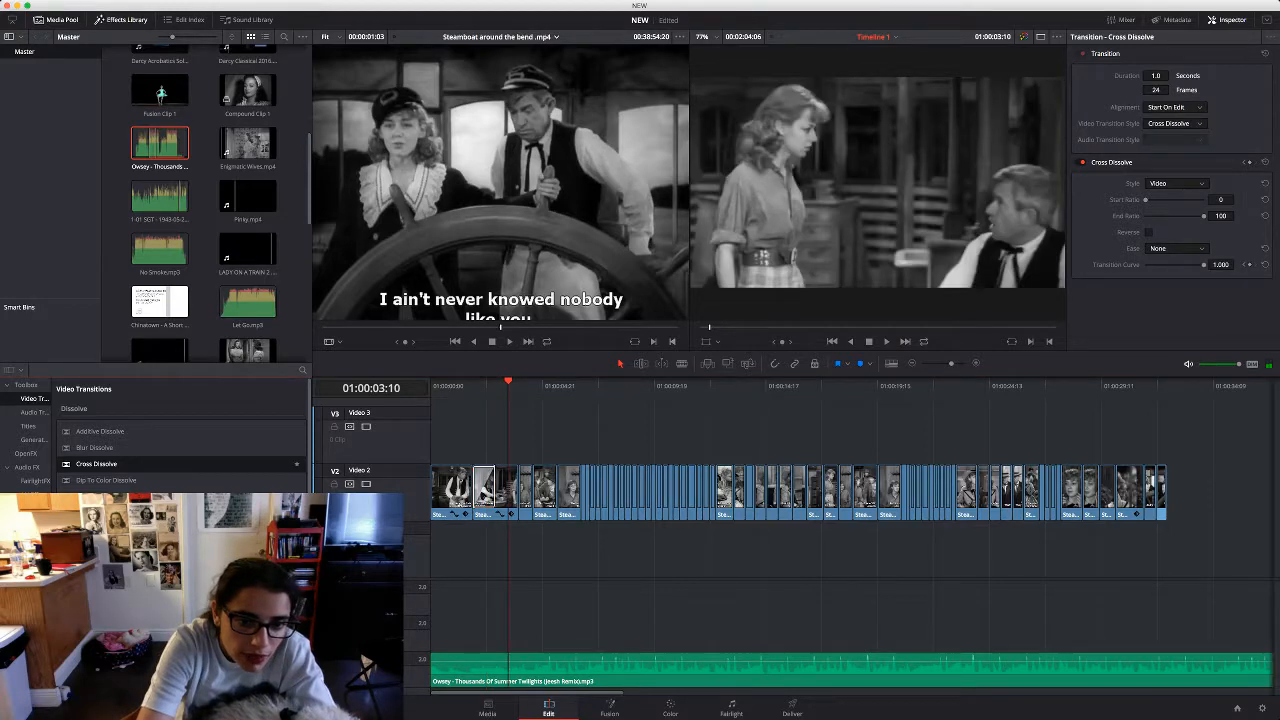
# Add a Cross Dissolve at the cut after the second timeline clip and play back the edit
pyautogui.click(484, 490)
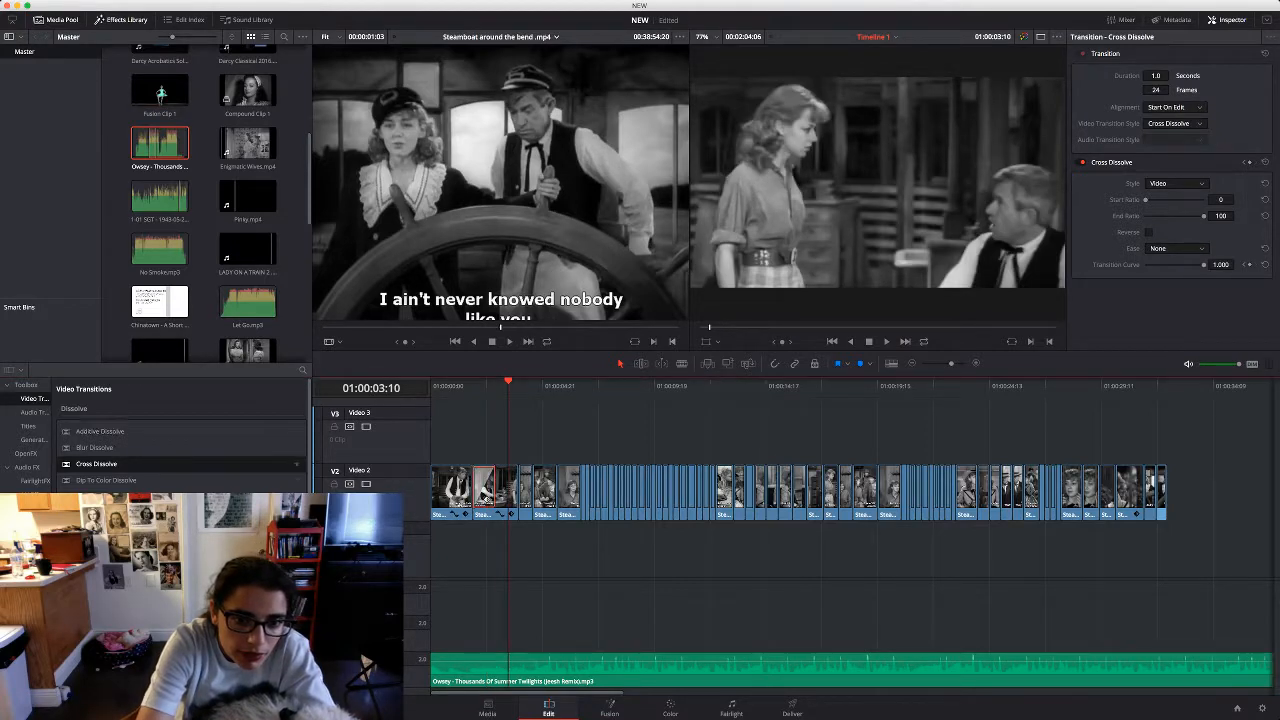
pyautogui.moveTo(97, 464); pyautogui.dragTo(484, 488)
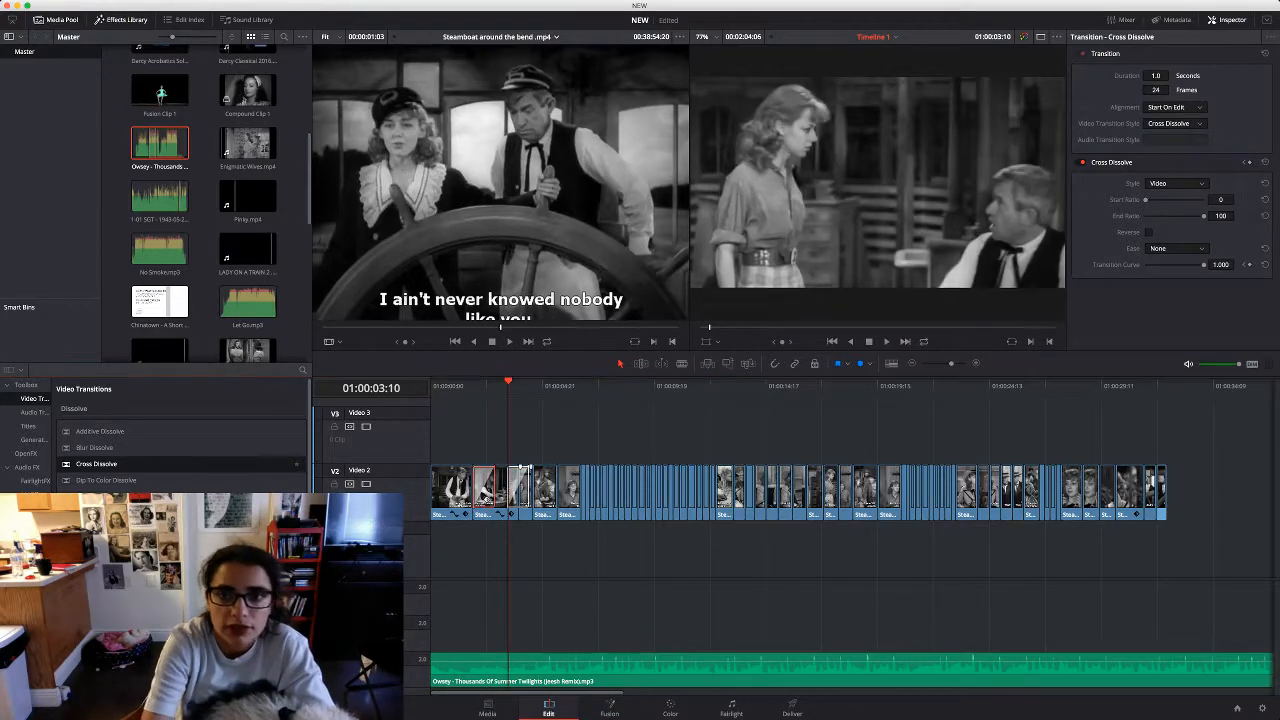
pyautogui.press('space')
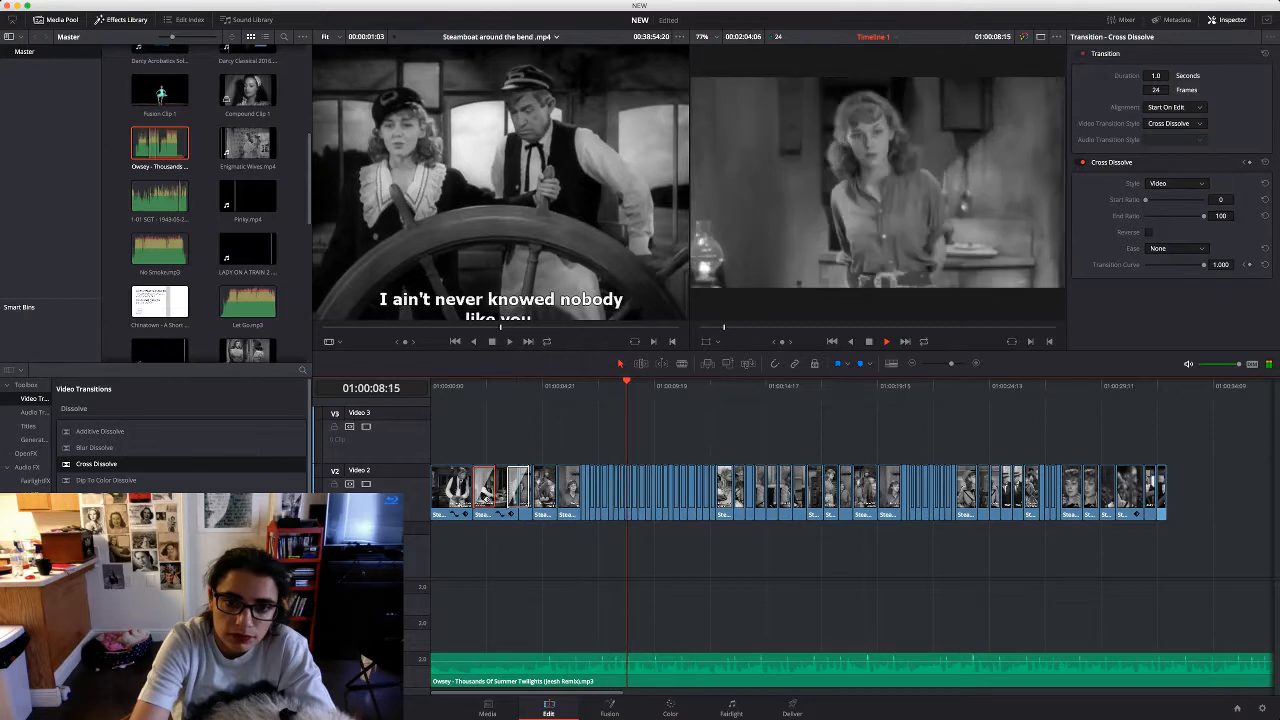
pyautogui.press('Home')
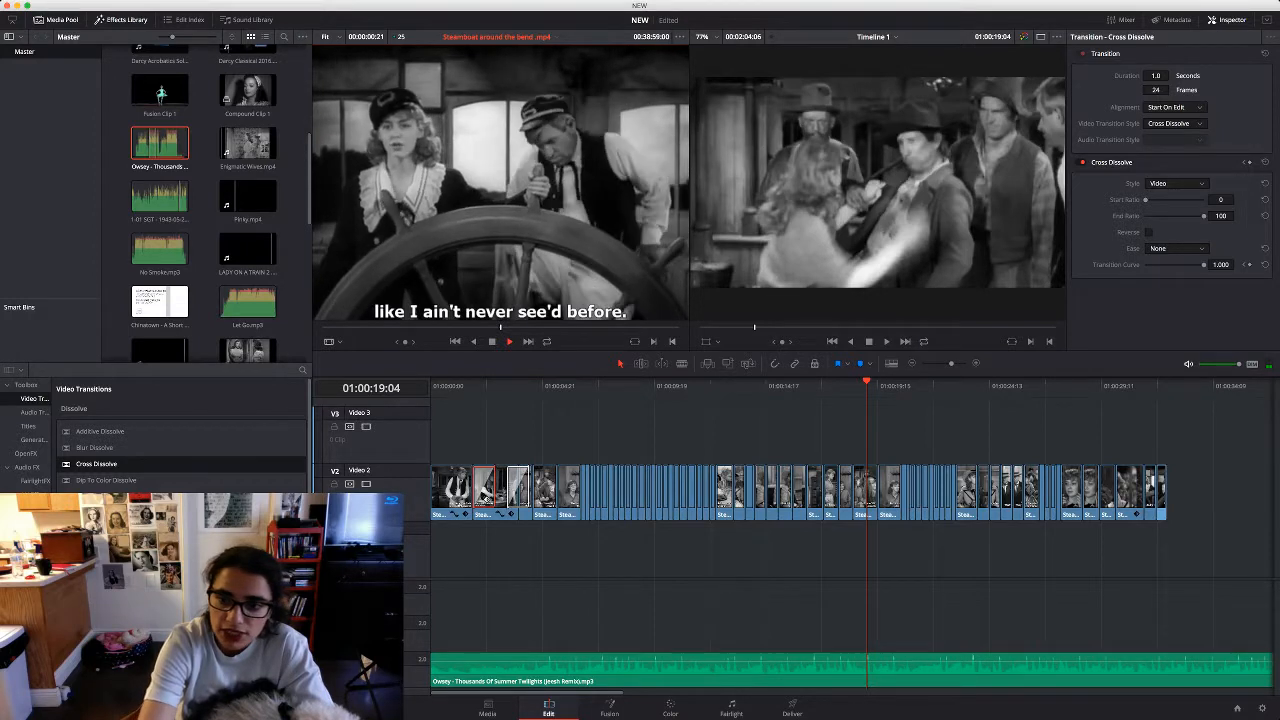
# Append the marked Steamboat around the bend ship's wheel shot to the end of Video 2 and delete its audio
pyautogui.press('space')
pyautogui.moveTo(500, 200); pyautogui.dragTo(1176, 493)
pyautogui.moveTo(1176, 632); pyautogui.dragTo(1176, 632)
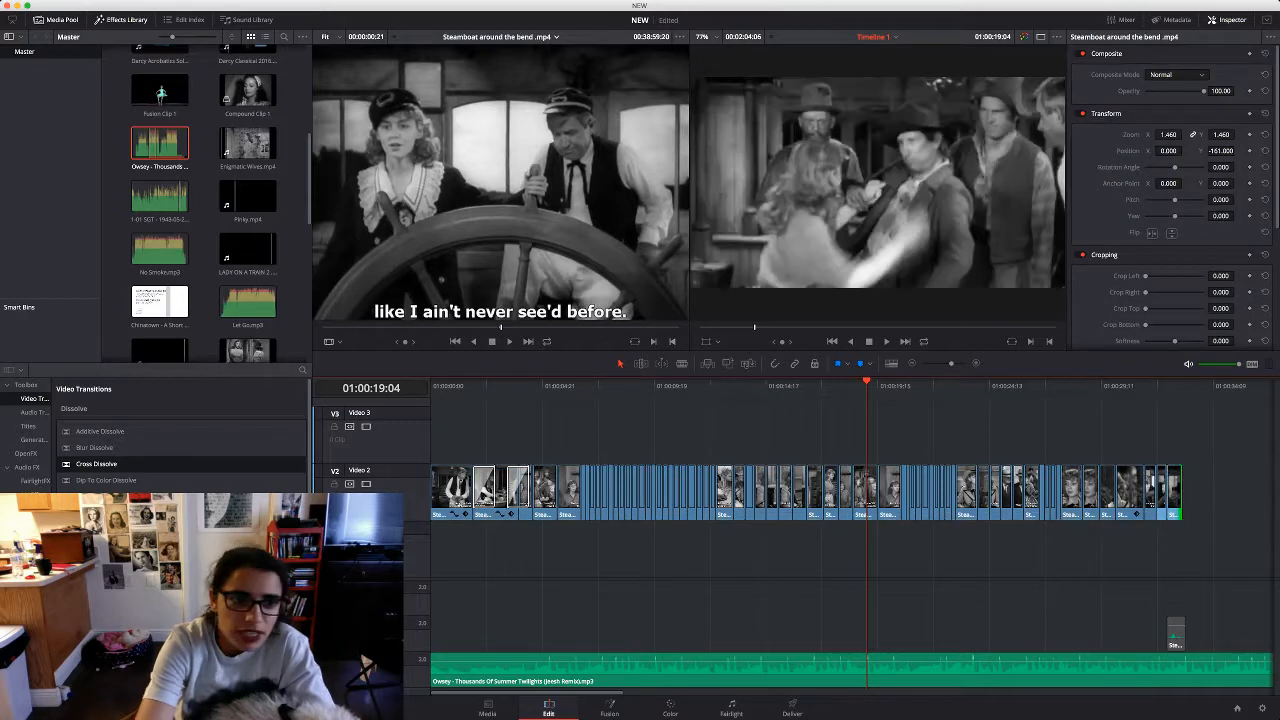
pyautogui.press('BackSpace')
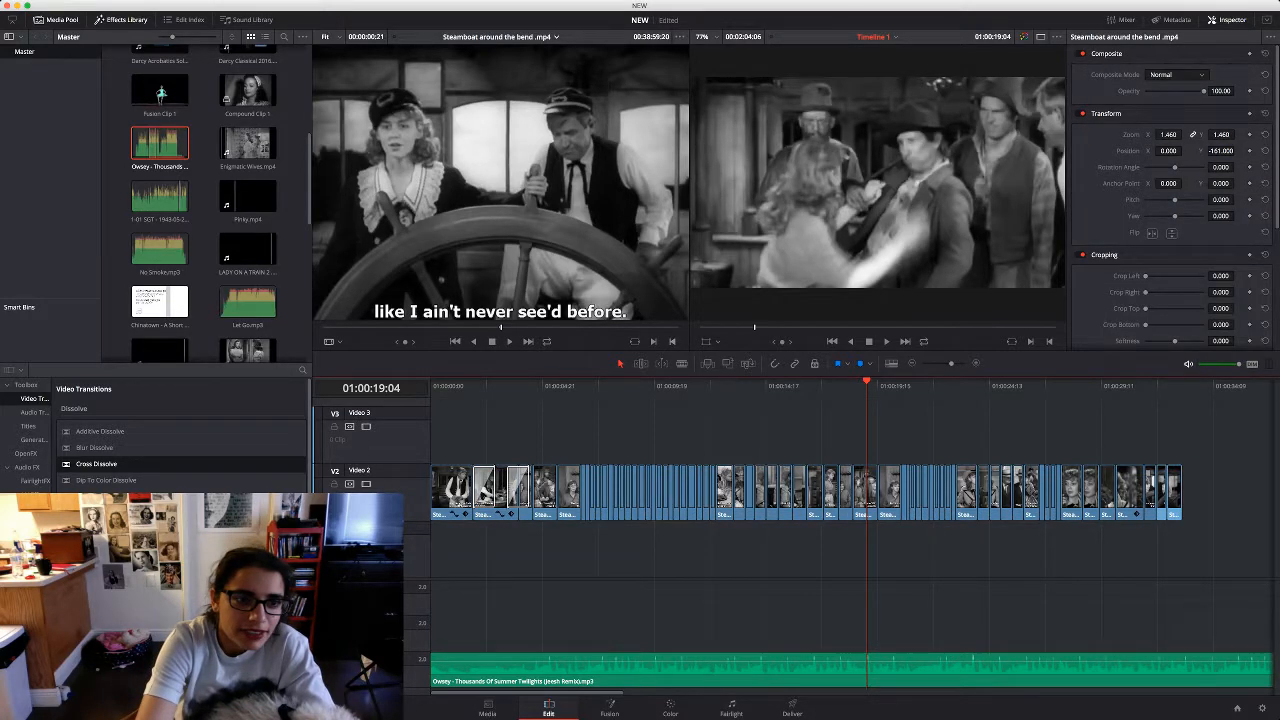
# Browse the media pool and preview Murder my sweet.mp4, including the scene with the man lying on the sofa
pyautogui.scroll(5, 247, 190)
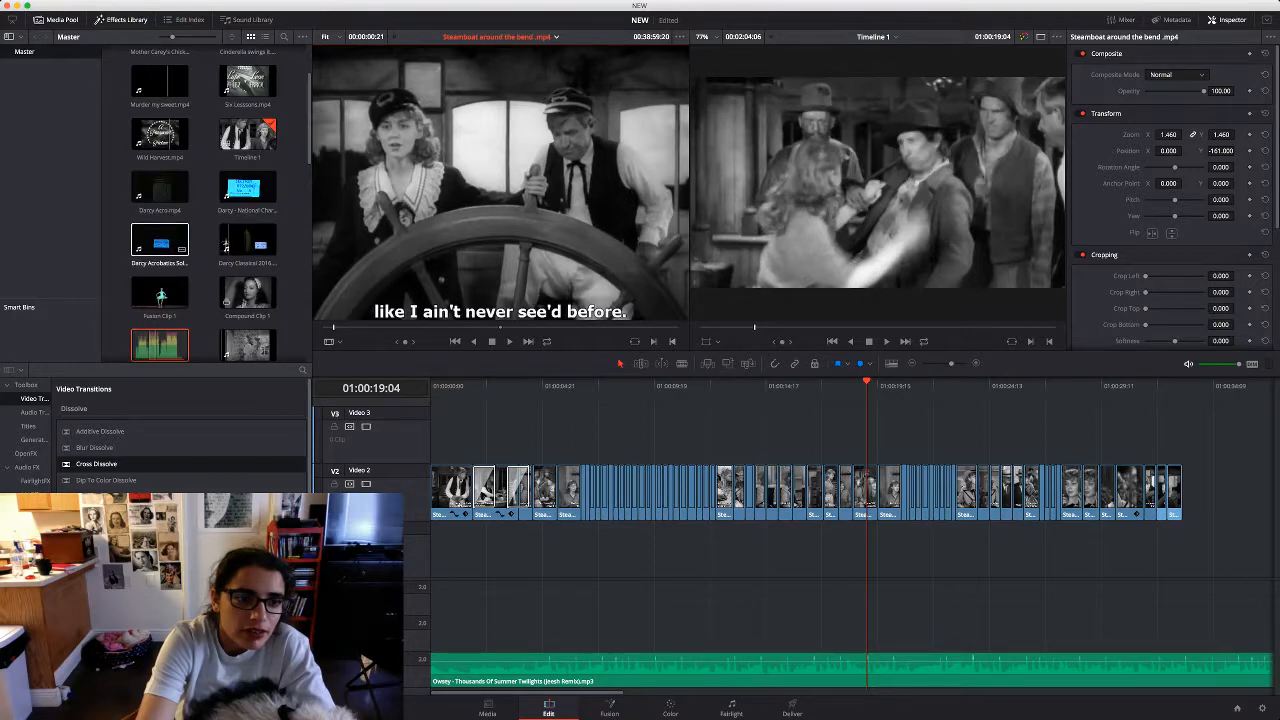
pyautogui.scroll(-1, 247, 250)
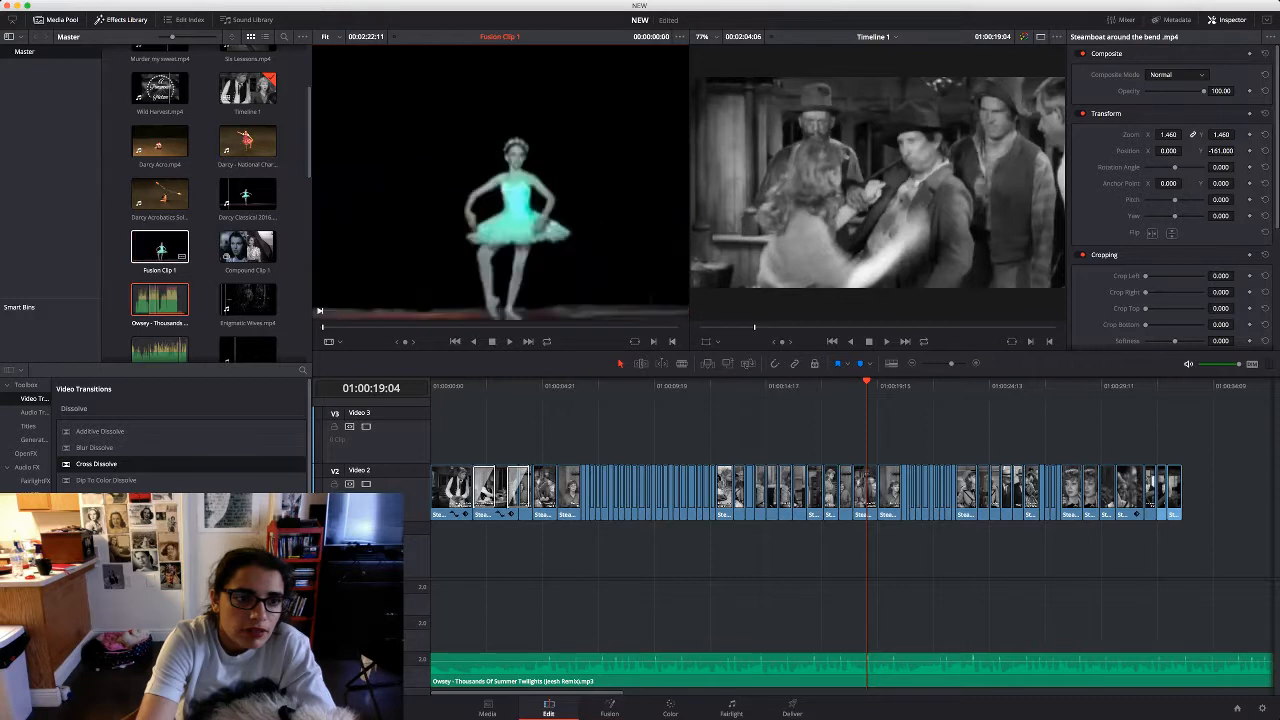
pyautogui.scroll(3, 159, 172)
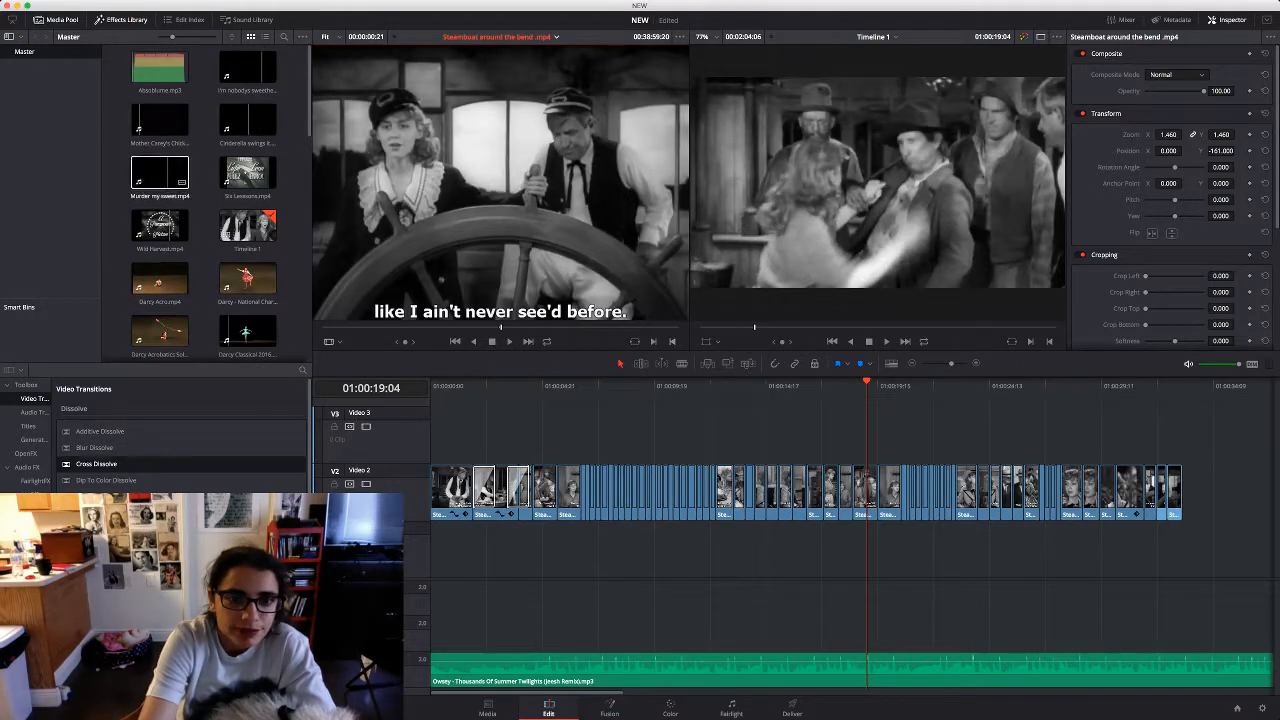
pyautogui.doubleClick(167, 173)
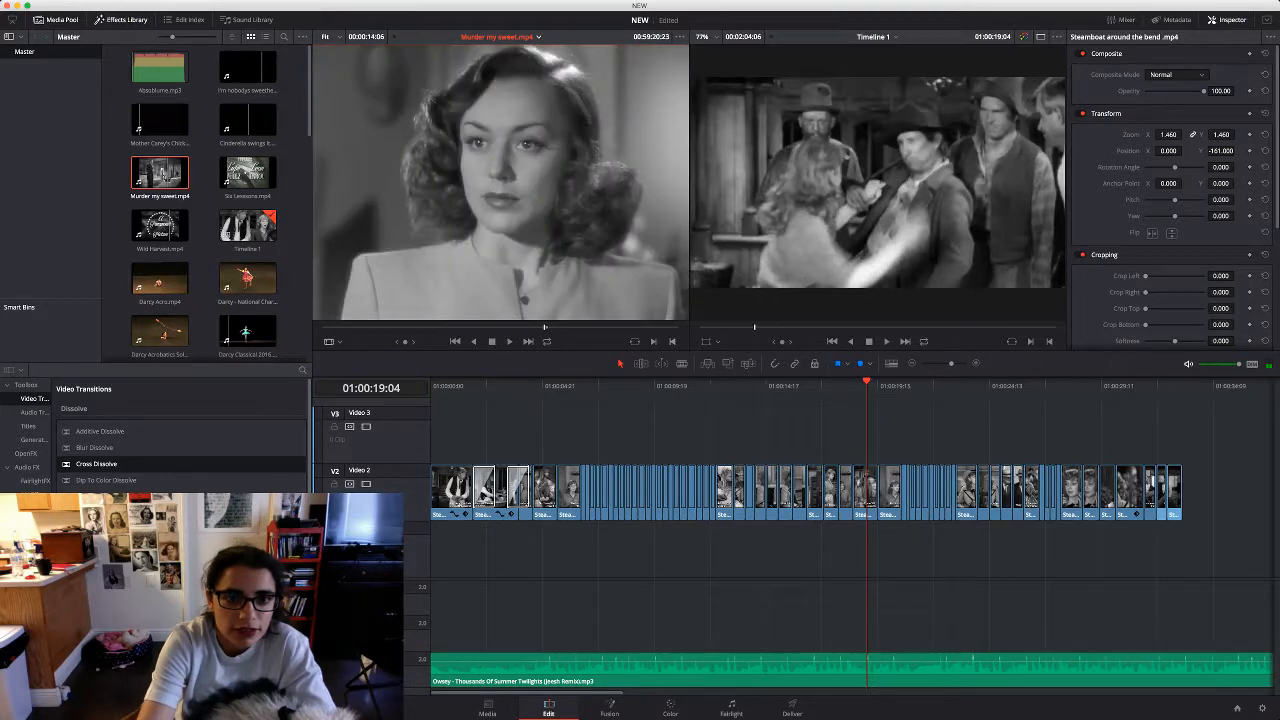
pyautogui.press('space')
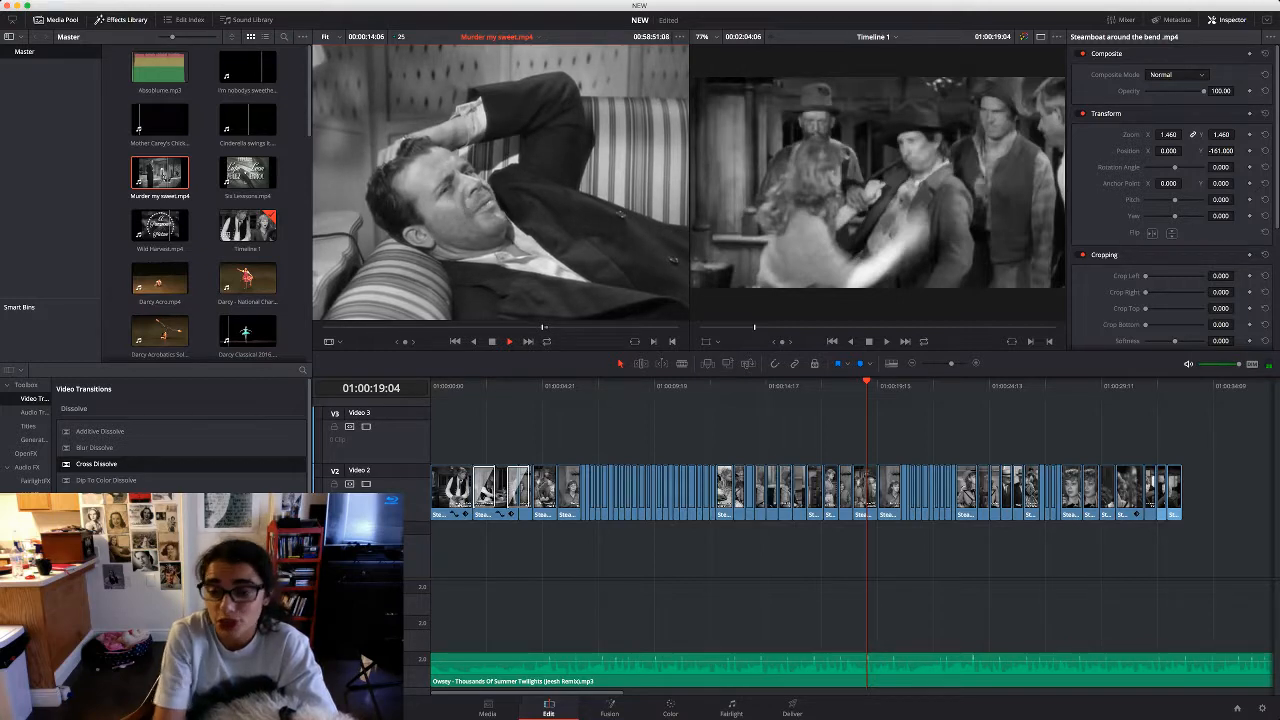
pyautogui.press('space')
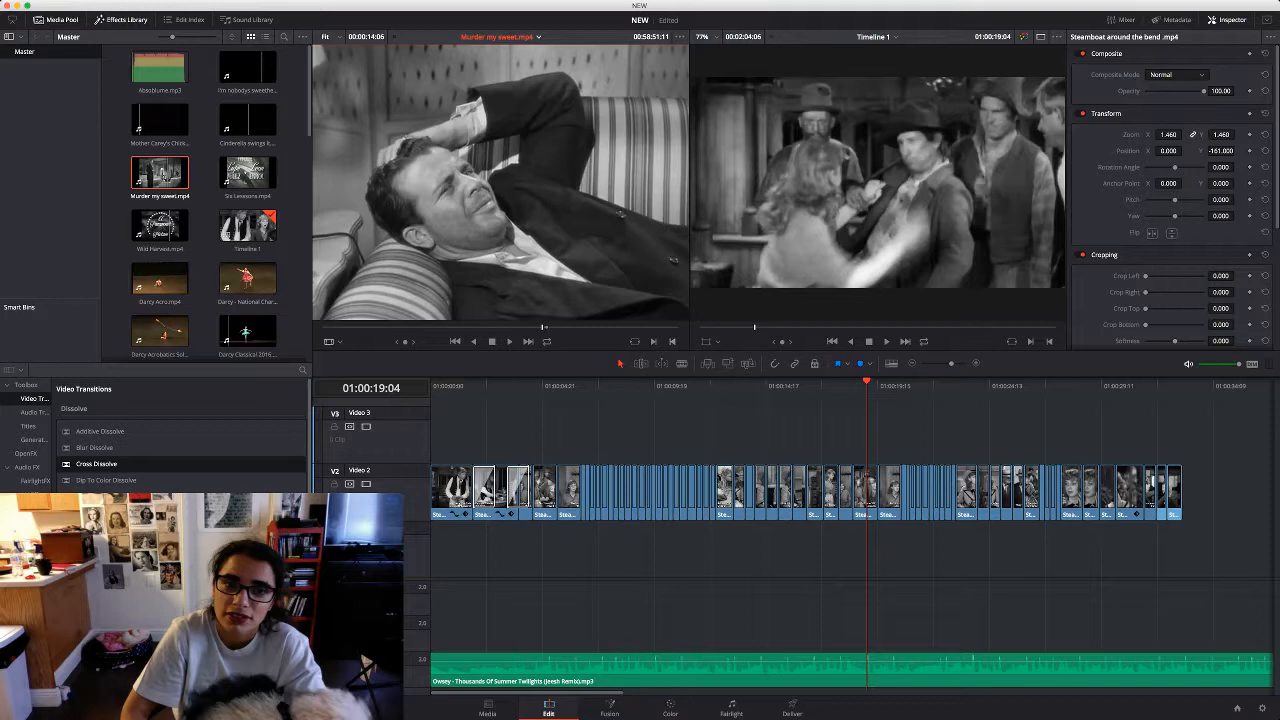
pyautogui.press('space')
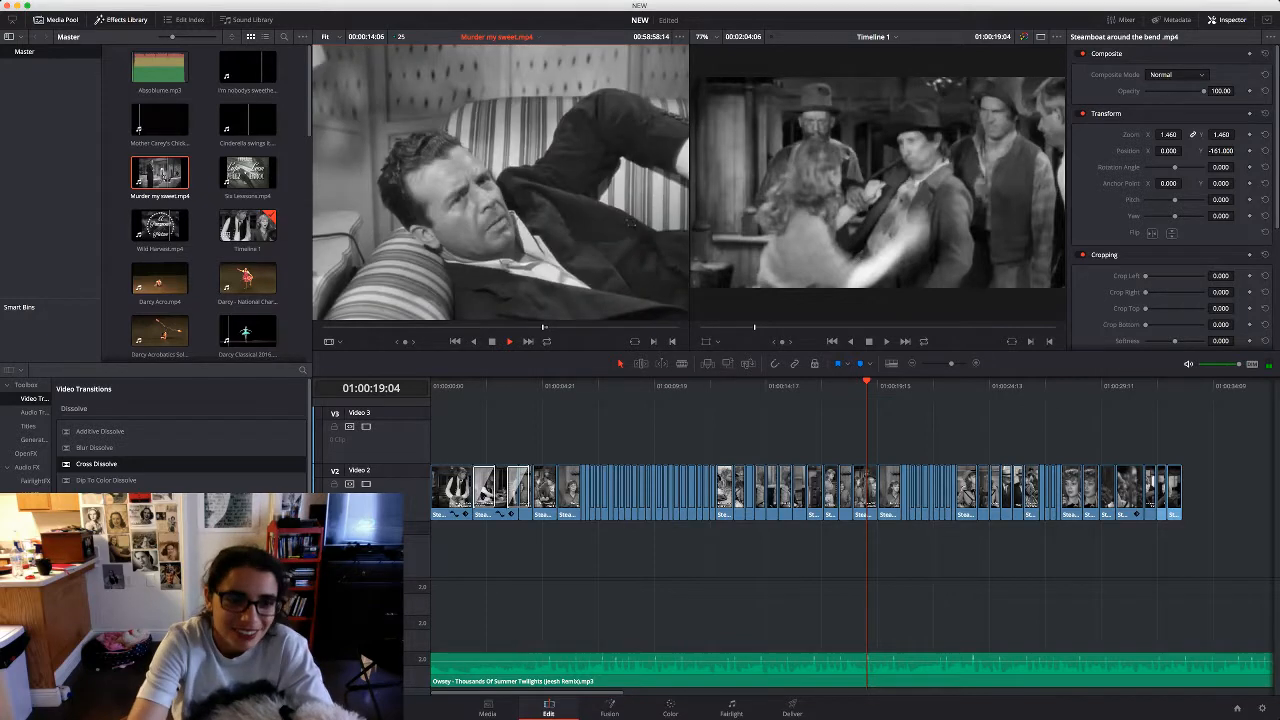
pyautogui.press('space')
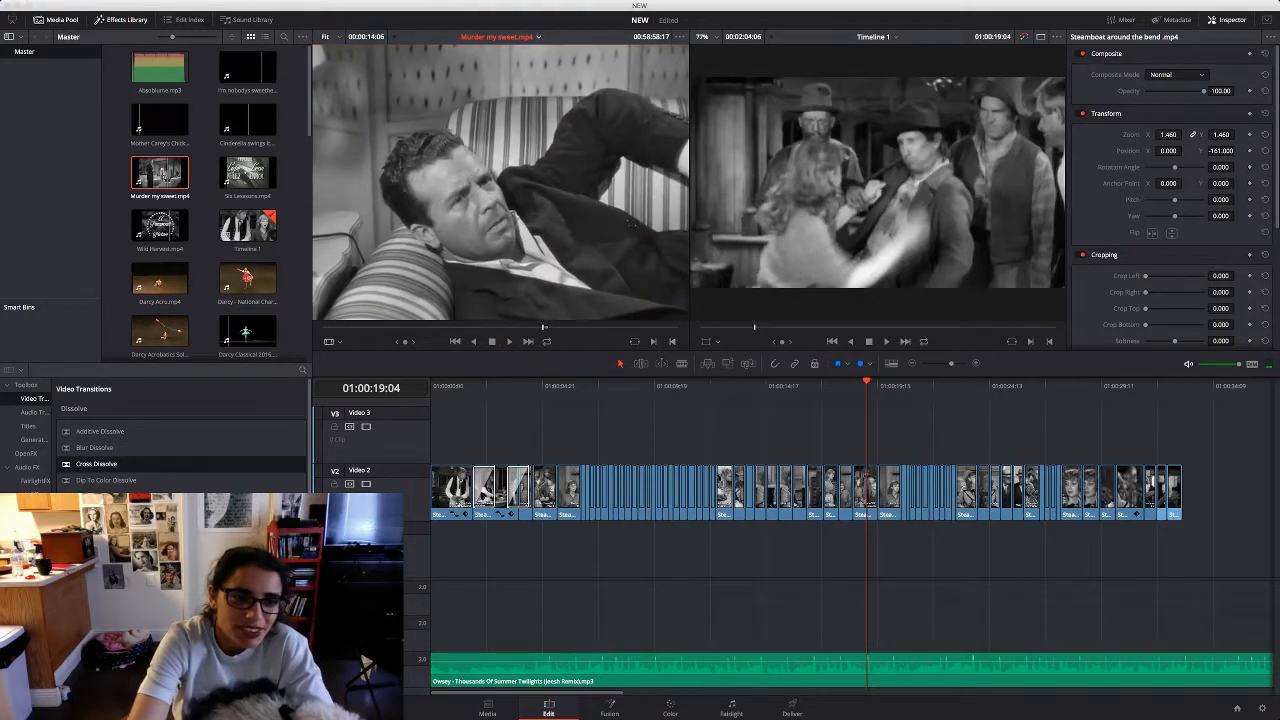
# Append the next Steamboat around the bend close-up of the girl in the cap to Video 2 and delete its audio
pyautogui.scroll(-5, 205, 200)
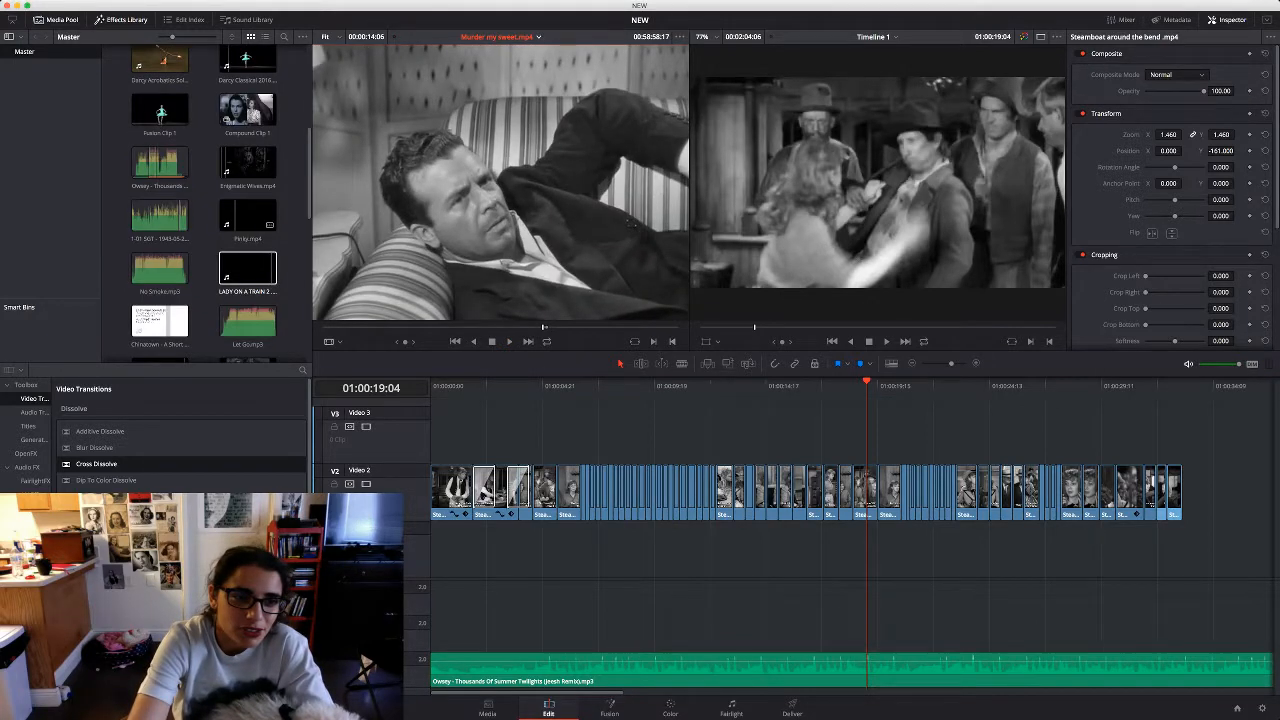
pyautogui.scroll(-5, 205, 200)
pyautogui.doubleClick(159, 213)
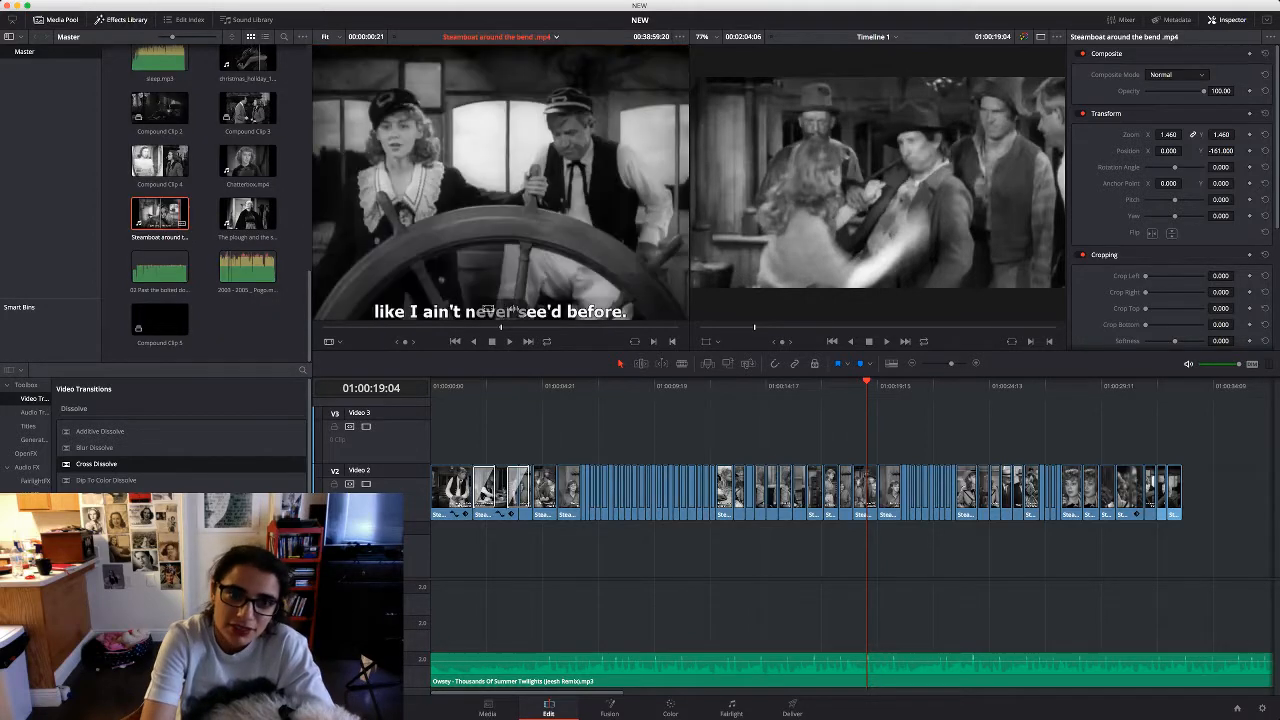
pyautogui.press('space')
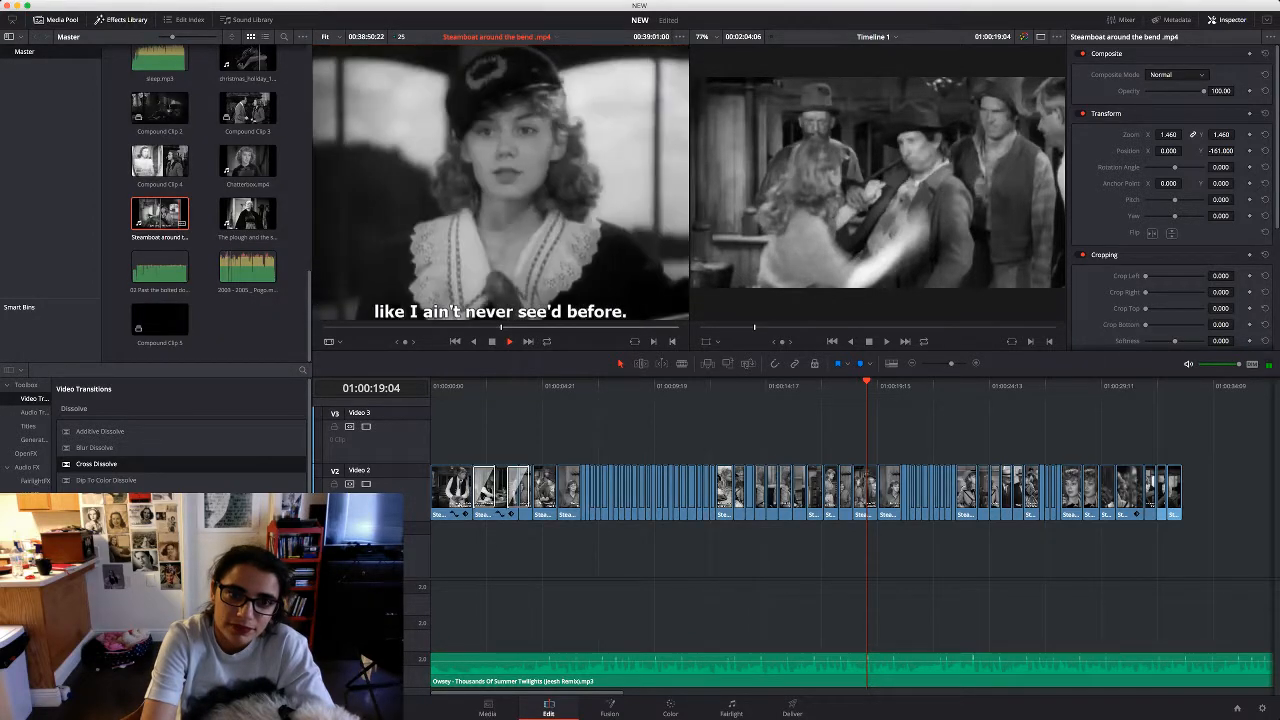
pyautogui.press('o')
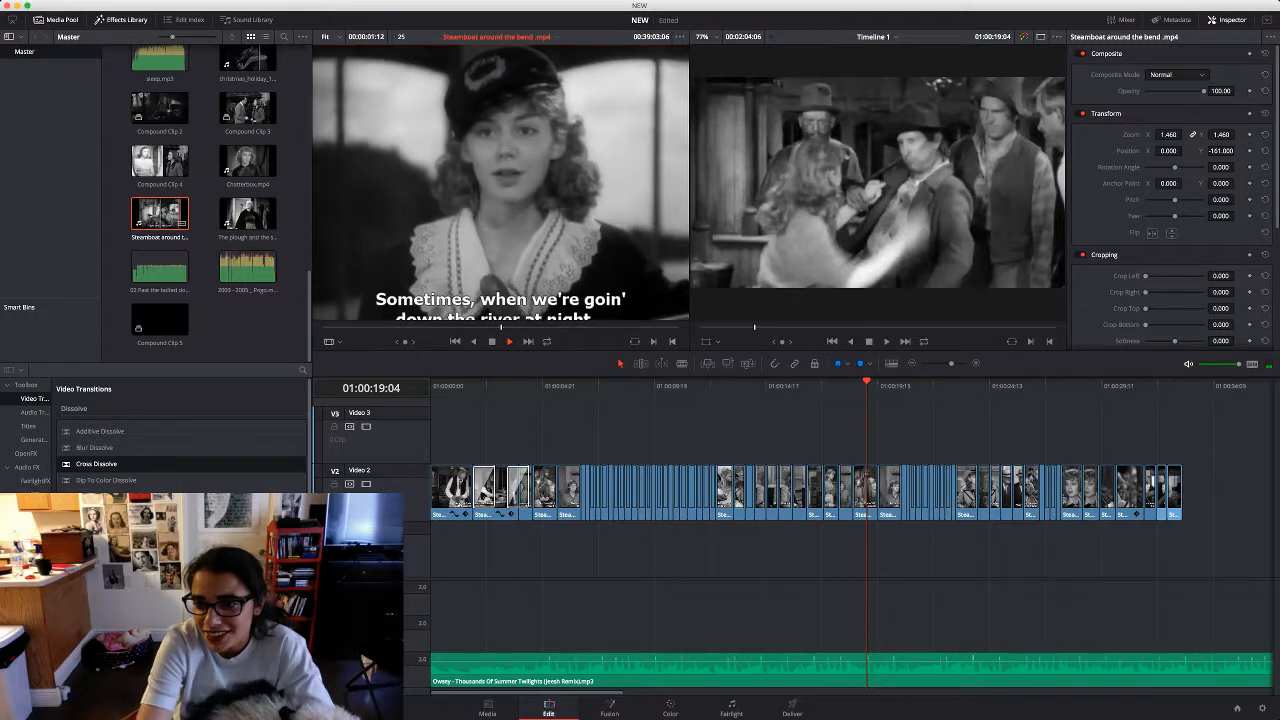
pyautogui.press('space')
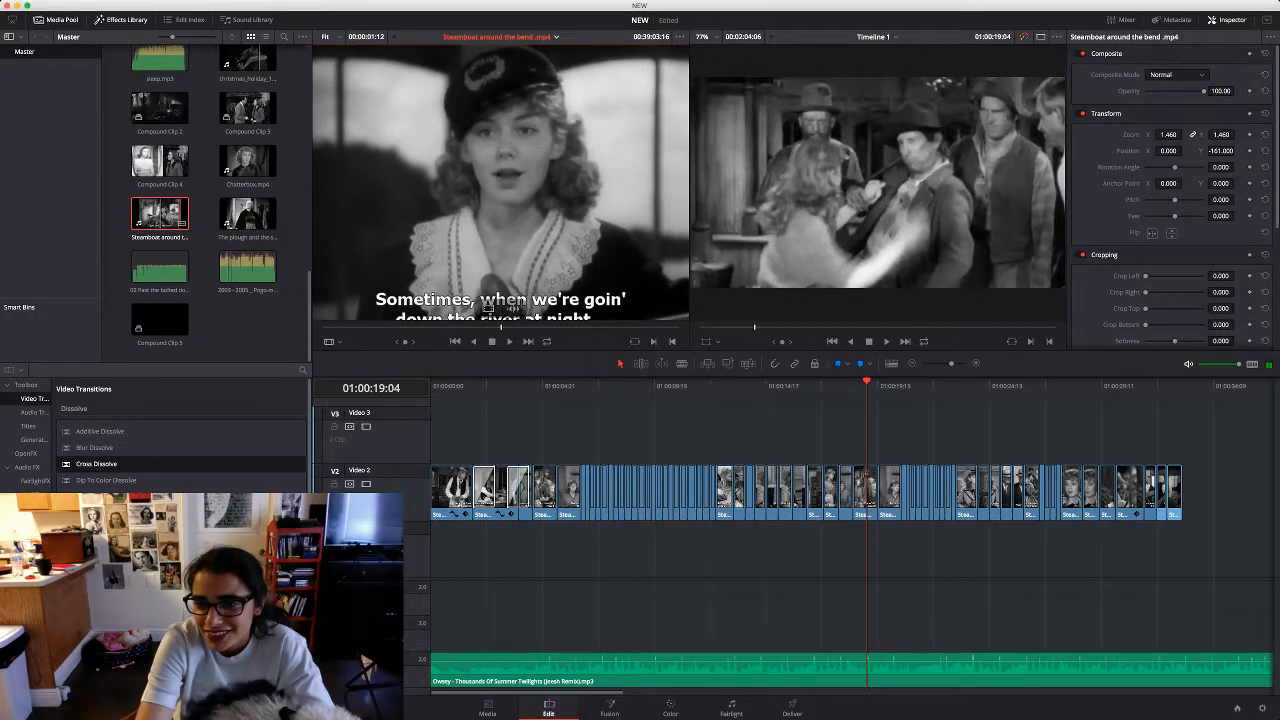
pyautogui.moveTo(500, 220); pyautogui.dragTo(1198, 490)
pyautogui.moveTo(1190, 628); pyautogui.dragTo(1193, 629)
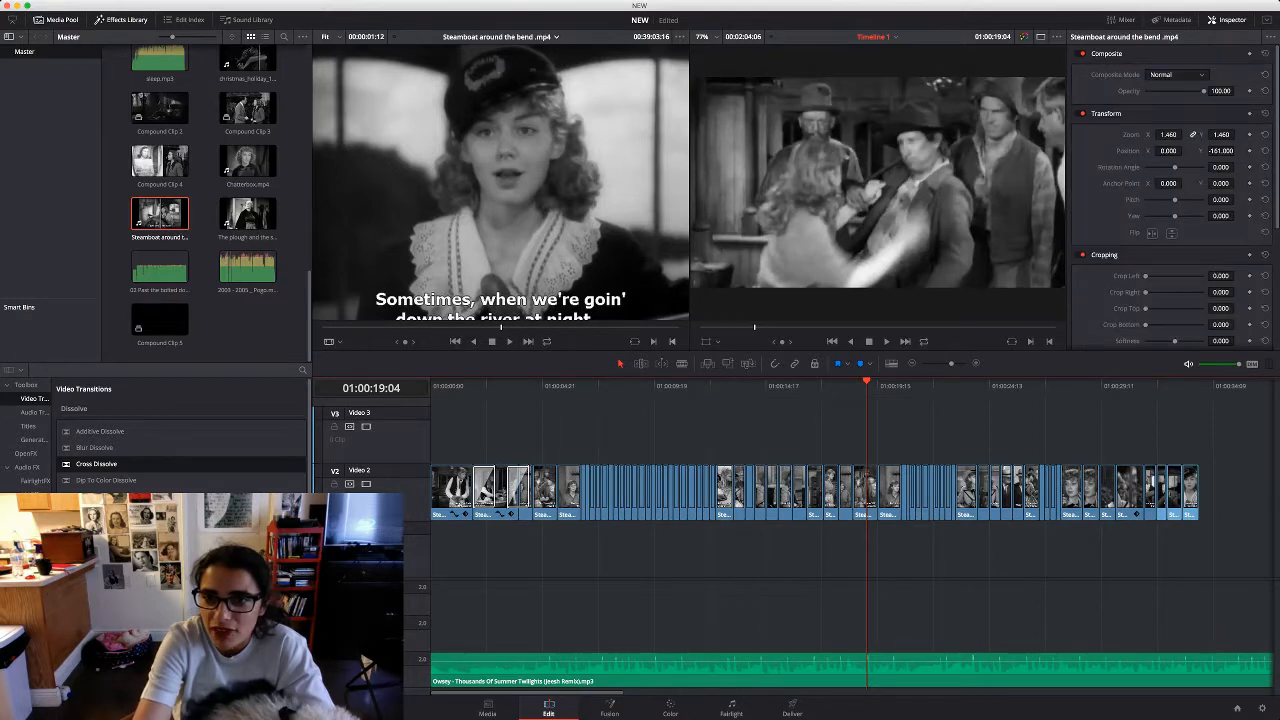
# Enlarge and reframe the last three clips, with zoom 1.540 and vertical position -95 on the second, and play them back
pyautogui.moveTo(1020, 386); pyautogui.dragTo(1143, 386)
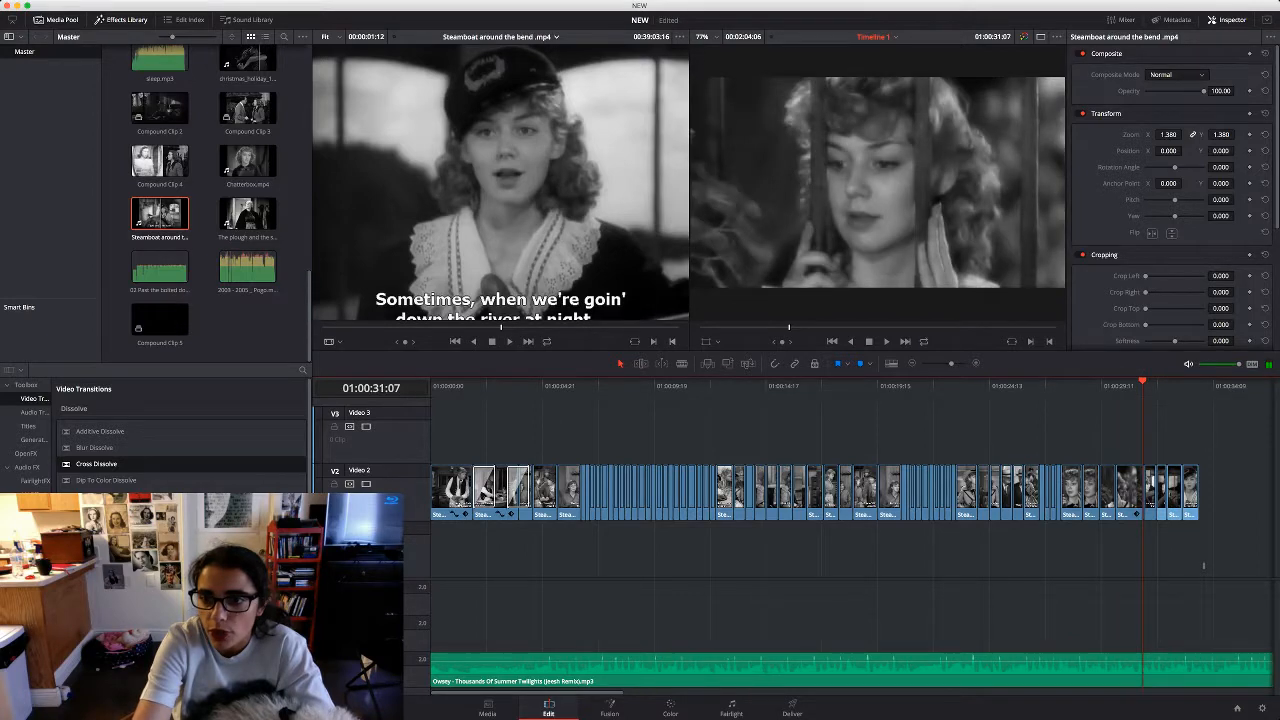
pyautogui.moveTo(1204, 566); pyautogui.dragTo(1159, 494)
pyautogui.press('space')
pyautogui.press('space')
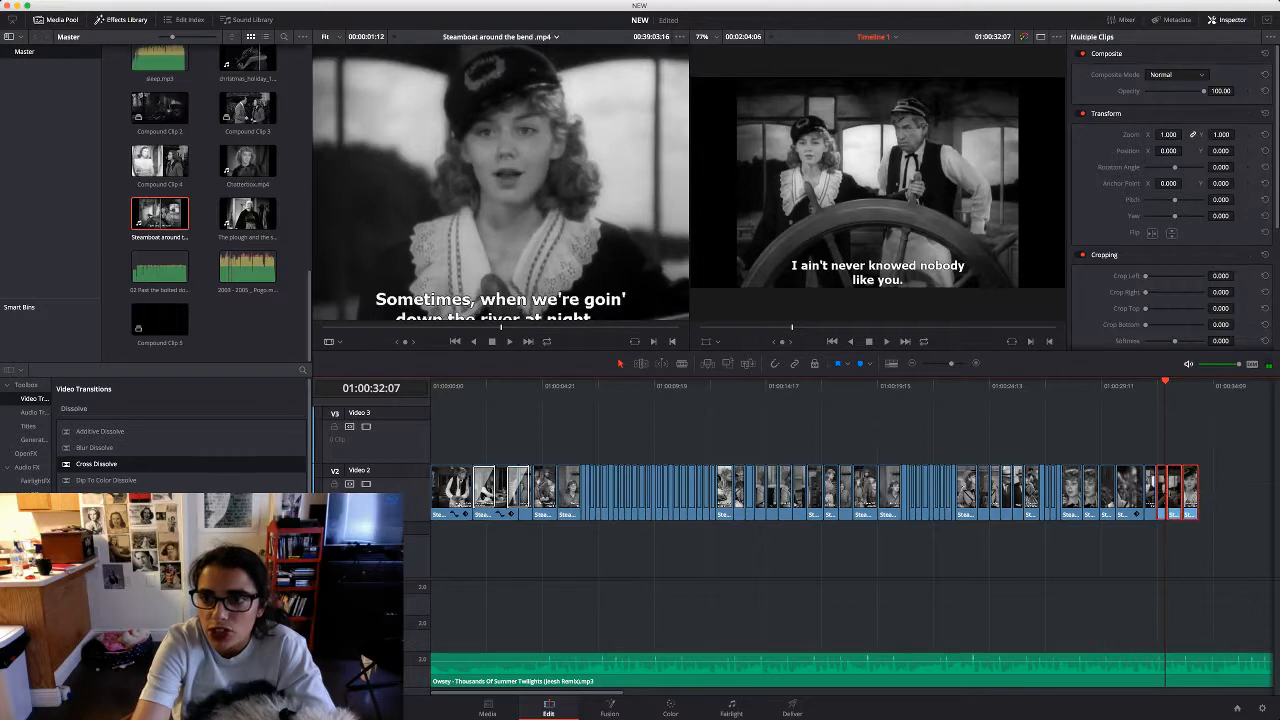
pyautogui.moveTo(1168, 134); pyautogui.dragTo(1222, 150)
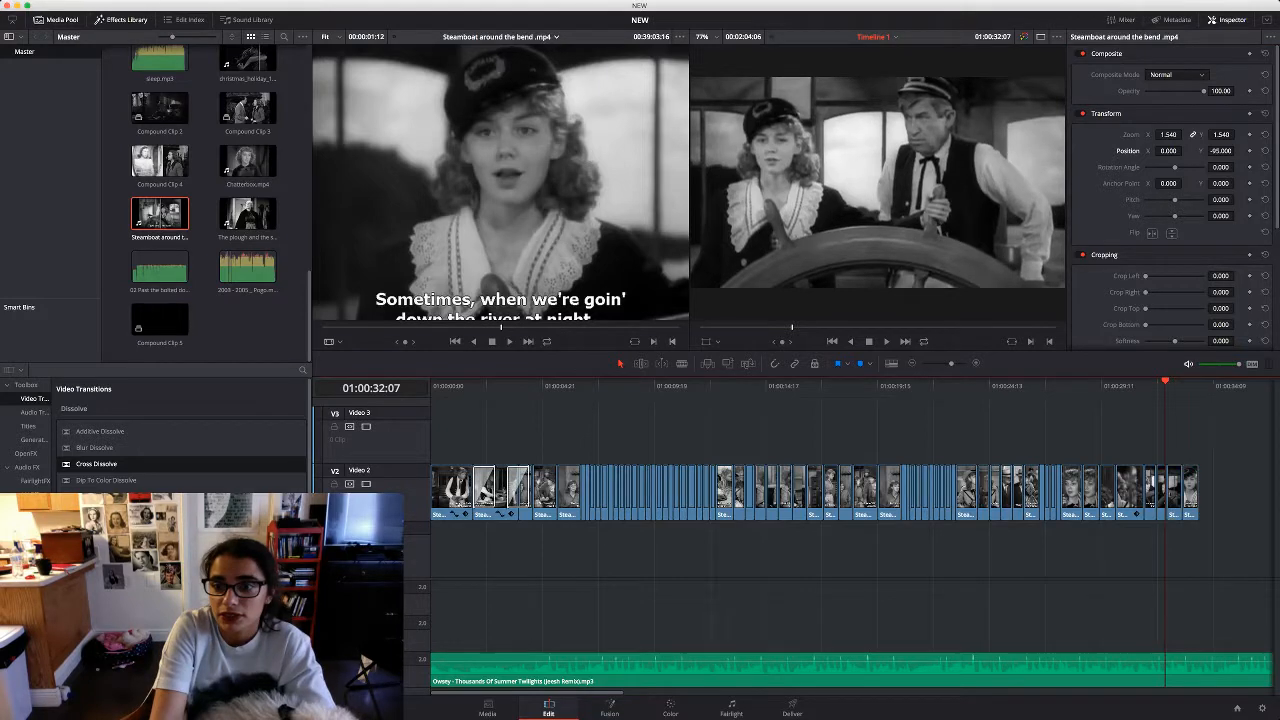
pyautogui.press('space')
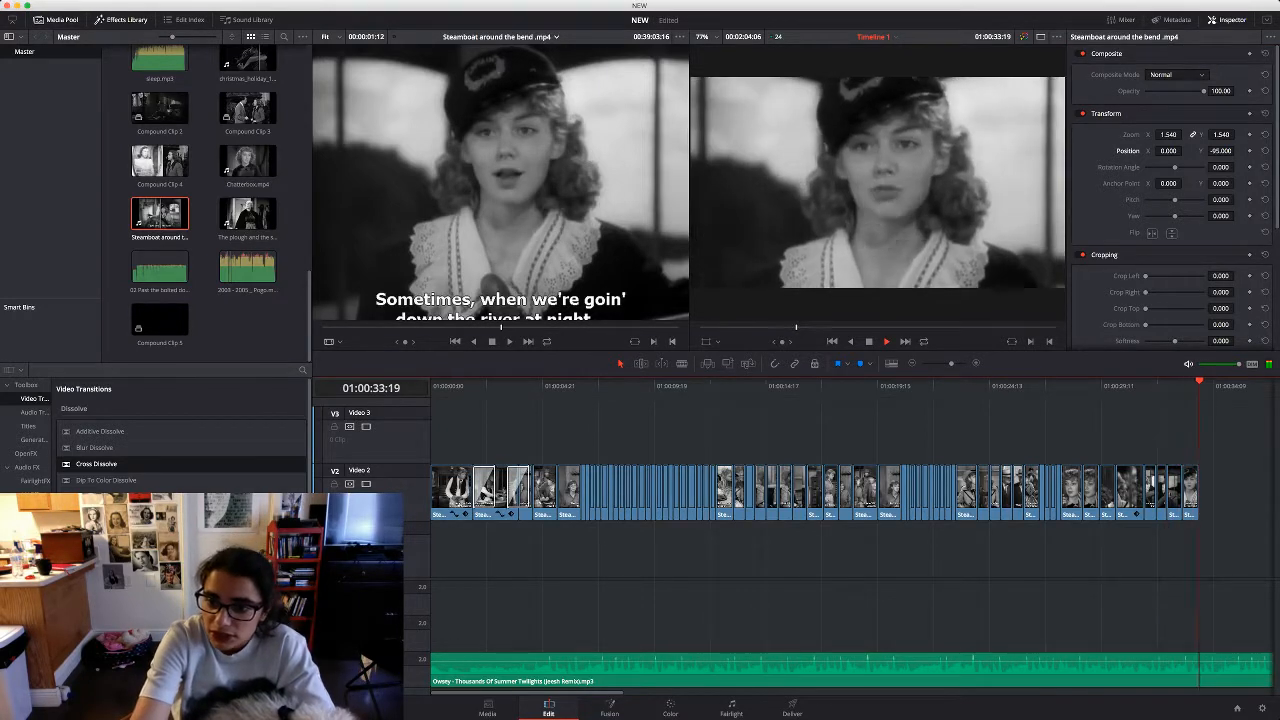
pyautogui.press('space')
# Shorten the last four timeline clips, close the gaps between them, and play back the quick cuts
pyautogui.moveTo(1197, 491); pyautogui.dragTo(1194, 491)
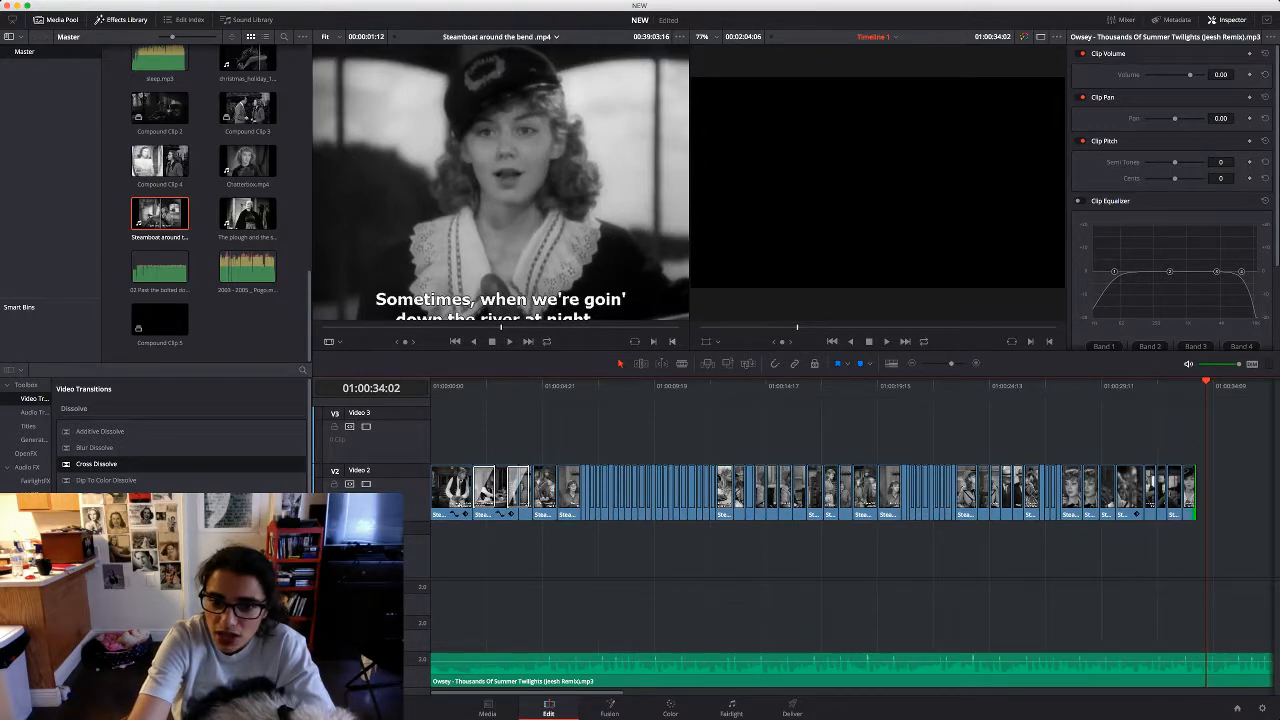
pyautogui.press('super+equal')
pyautogui.press('super+equal')
pyautogui.click(643, 491)
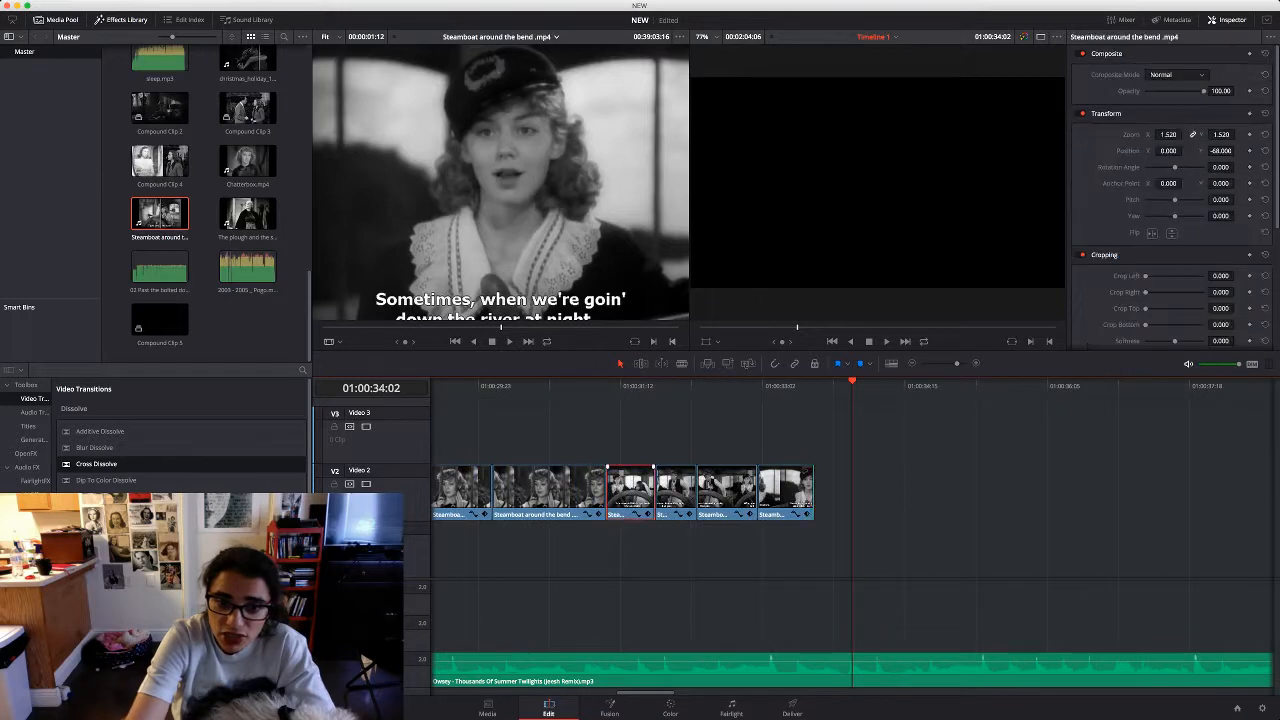
pyautogui.moveTo(654, 491)
pyautogui.mouseDown()
pyautogui.moveTo(628, 491)
pyautogui.moveTo(671, 491)
pyautogui.mouseUp()
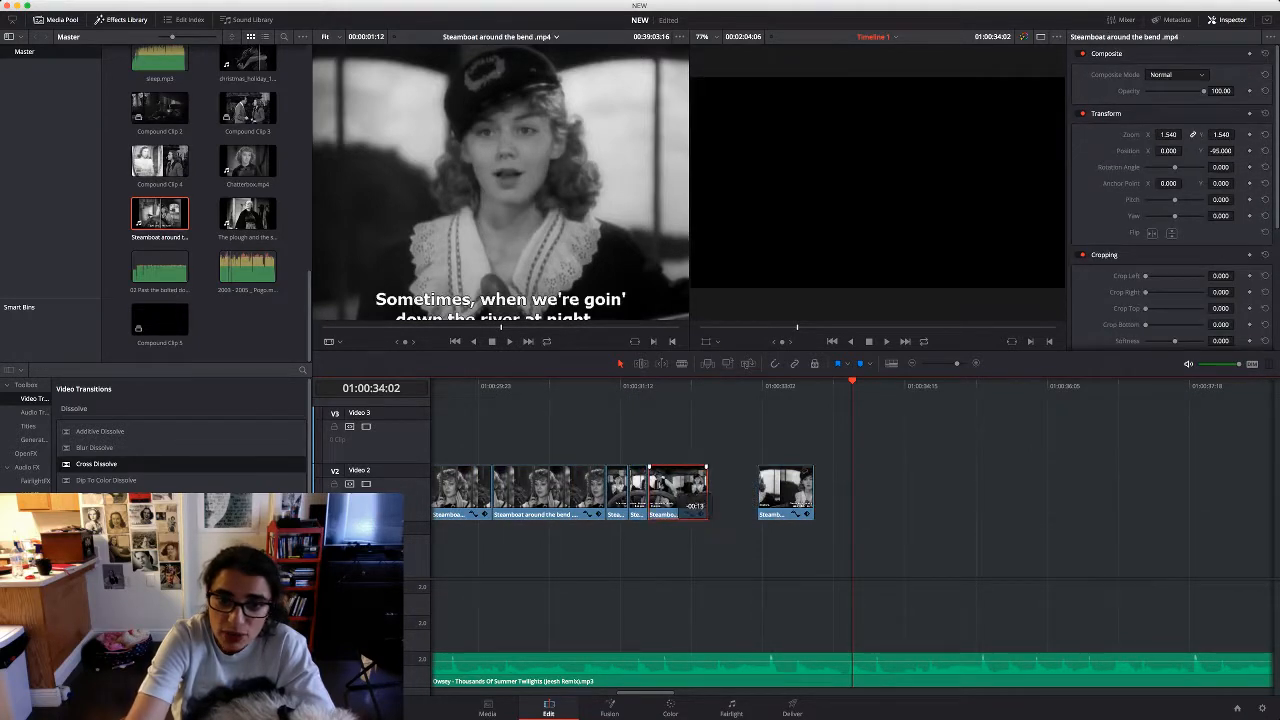
pyautogui.moveTo(786, 490); pyautogui.dragTo(702, 491)
pyautogui.moveTo(644, 386); pyautogui.dragTo(598, 386)
pyautogui.press('space')
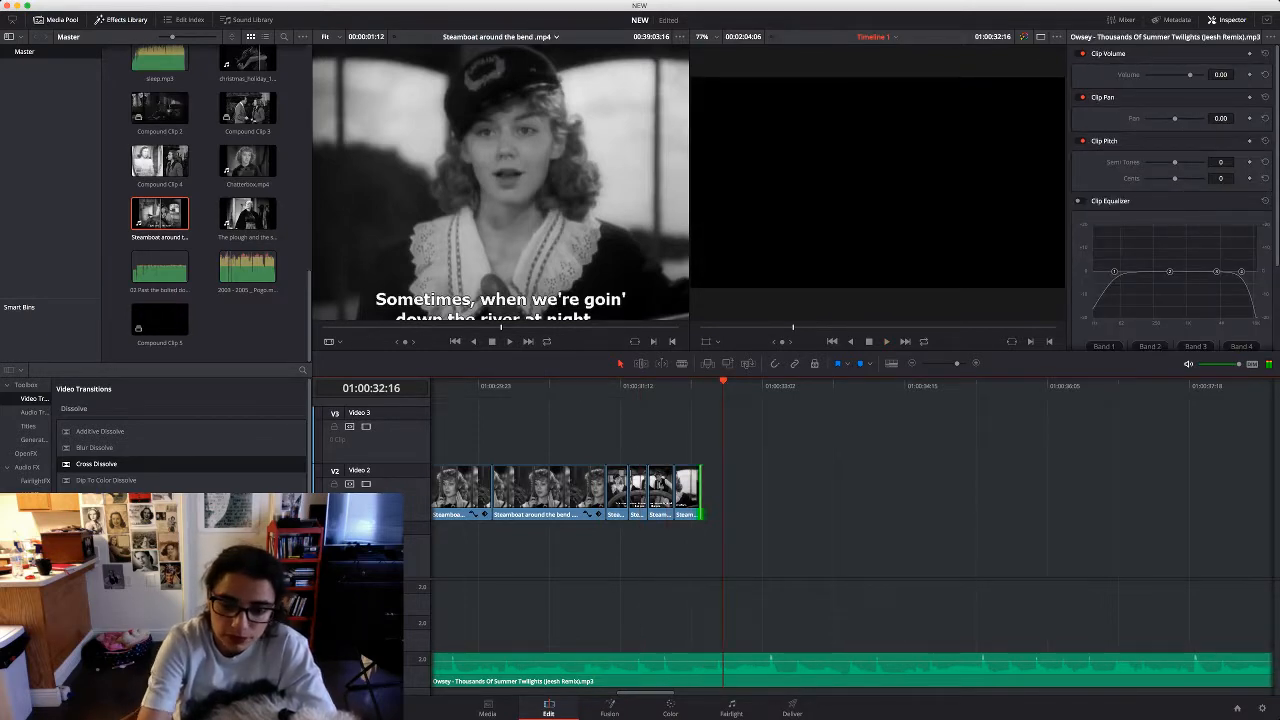
# Mark the next part of the girl's close-up, ending at 00:39:05:16, append it to Video 2 and play it back
pyautogui.click(487, 306)
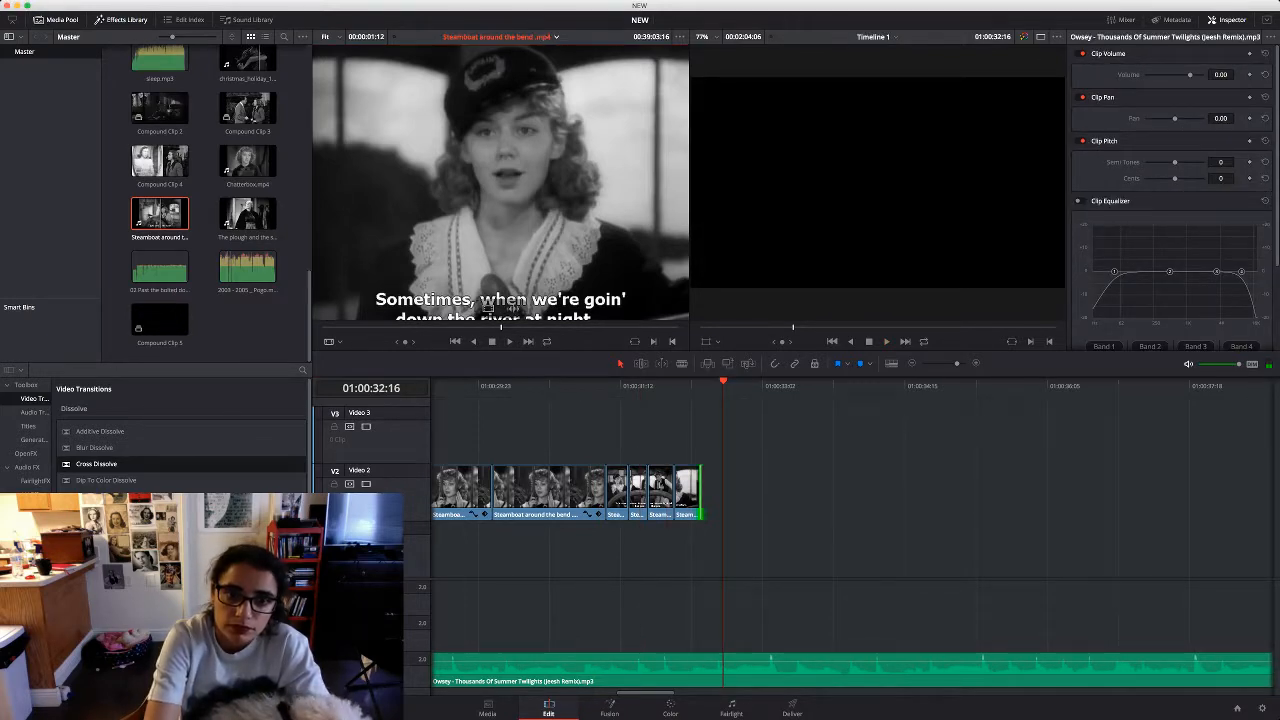
pyautogui.press('space')
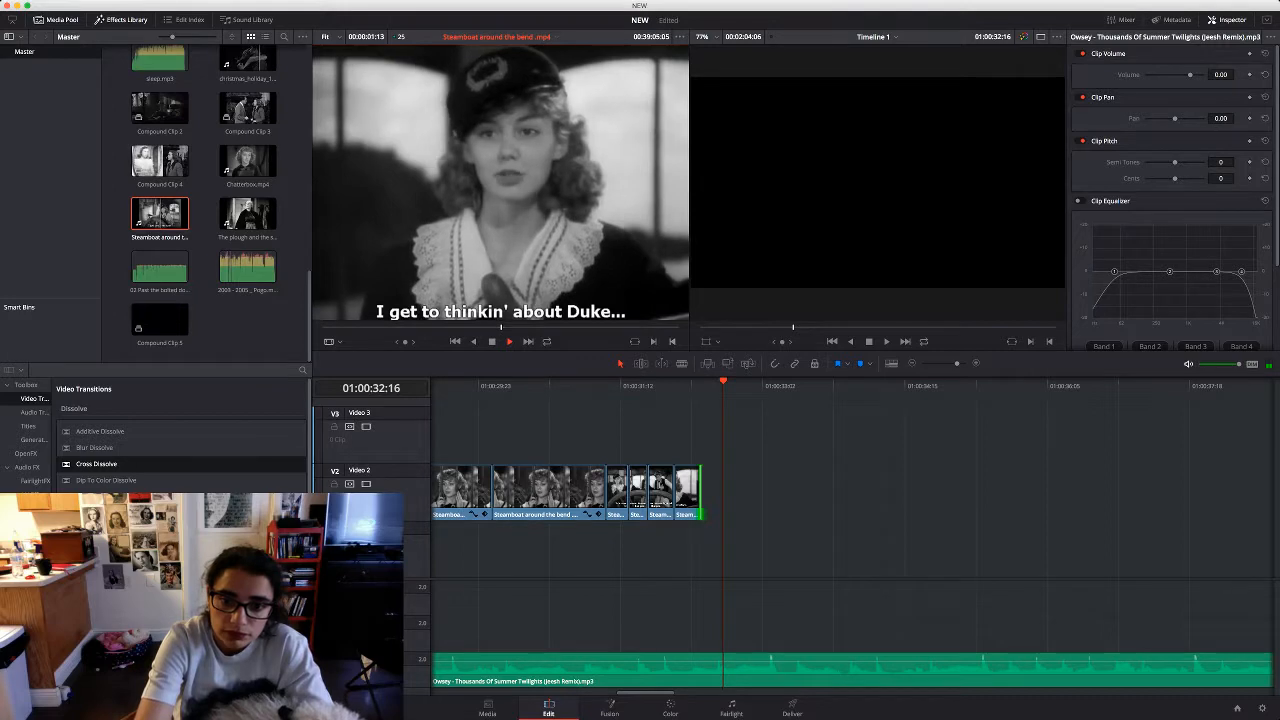
pyautogui.press('space')
pyautogui.press('o')
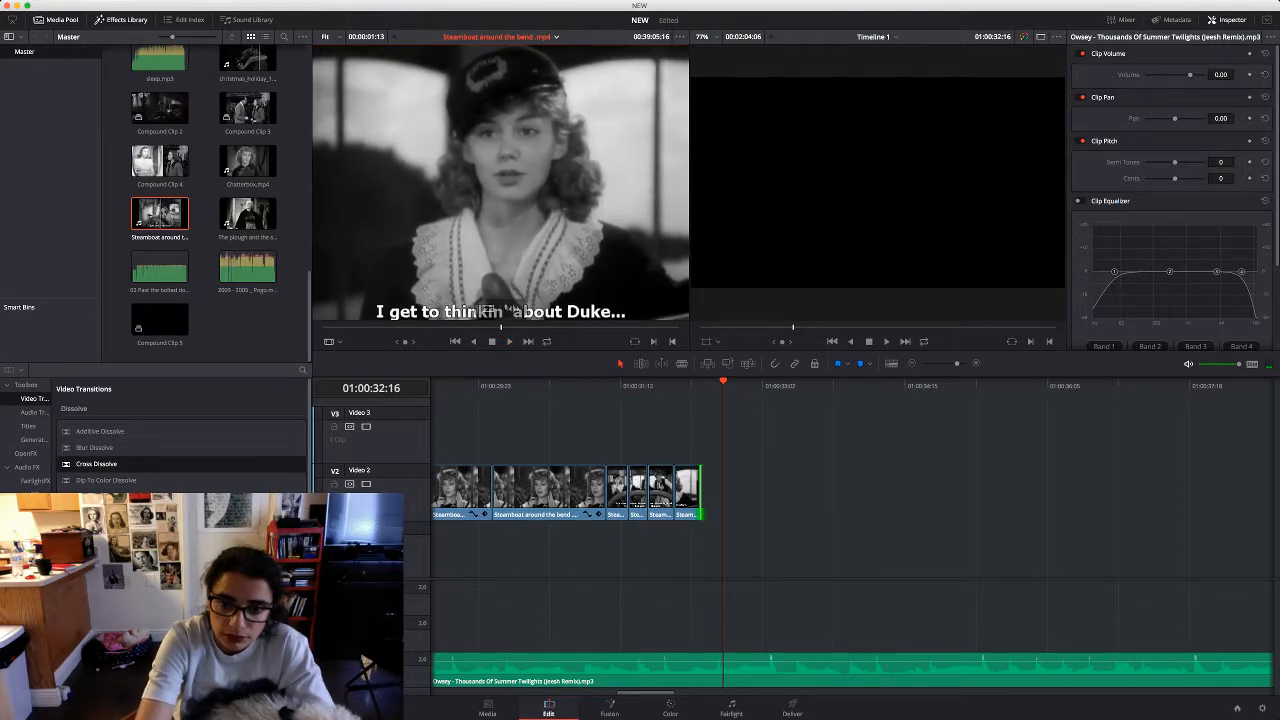
pyautogui.moveTo(500, 240); pyautogui.dragTo(712, 490)
pyautogui.click(730, 490)
pyautogui.press('space')
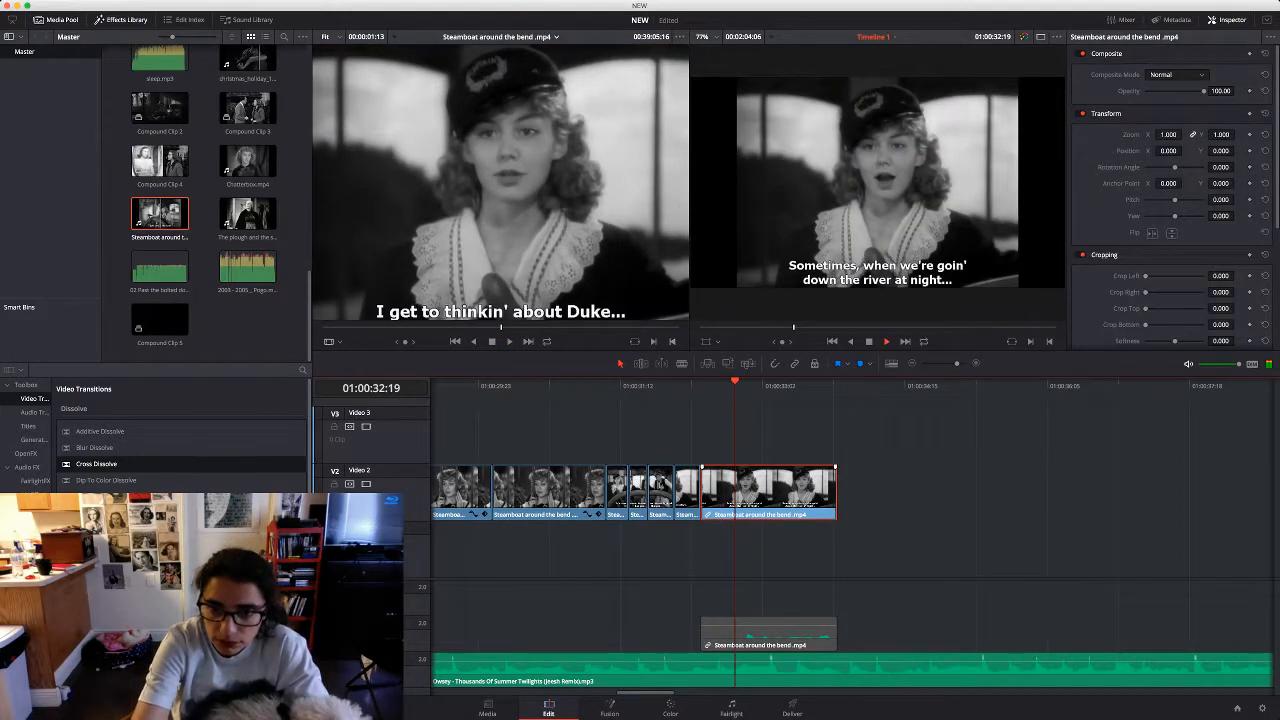
pyautogui.press('space')
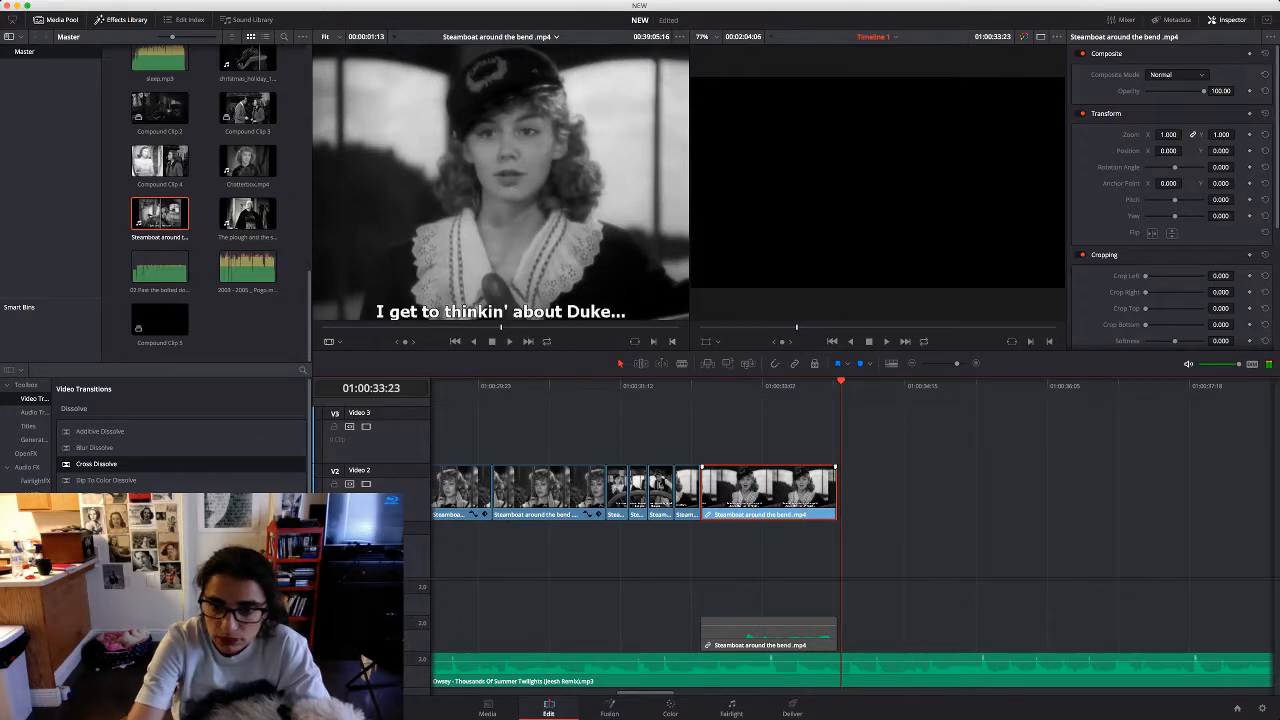
# Trim the new close-up's end slightly, delete its audio, and reframe it with zoom 1.310 and vertical position -88
pyautogui.moveTo(836, 490); pyautogui.dragTo(829, 490)
pyautogui.click(795, 634)
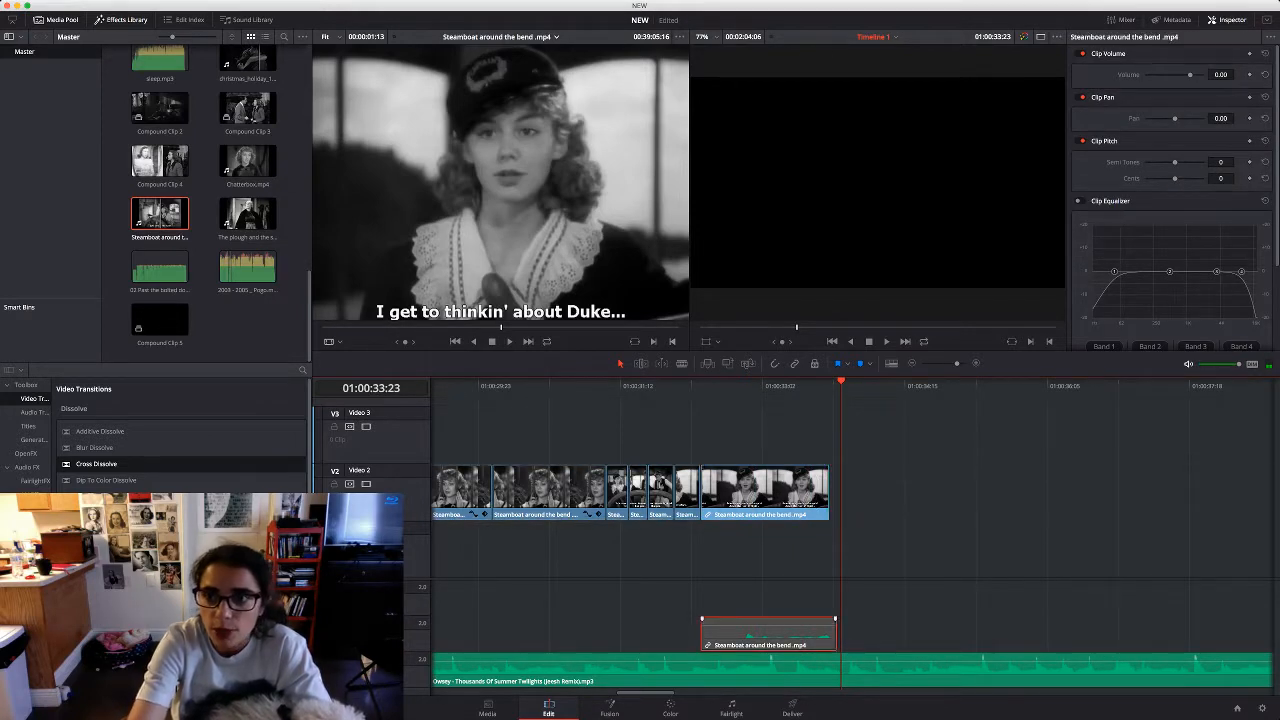
pyautogui.press('Delete')
pyautogui.click(792, 386)
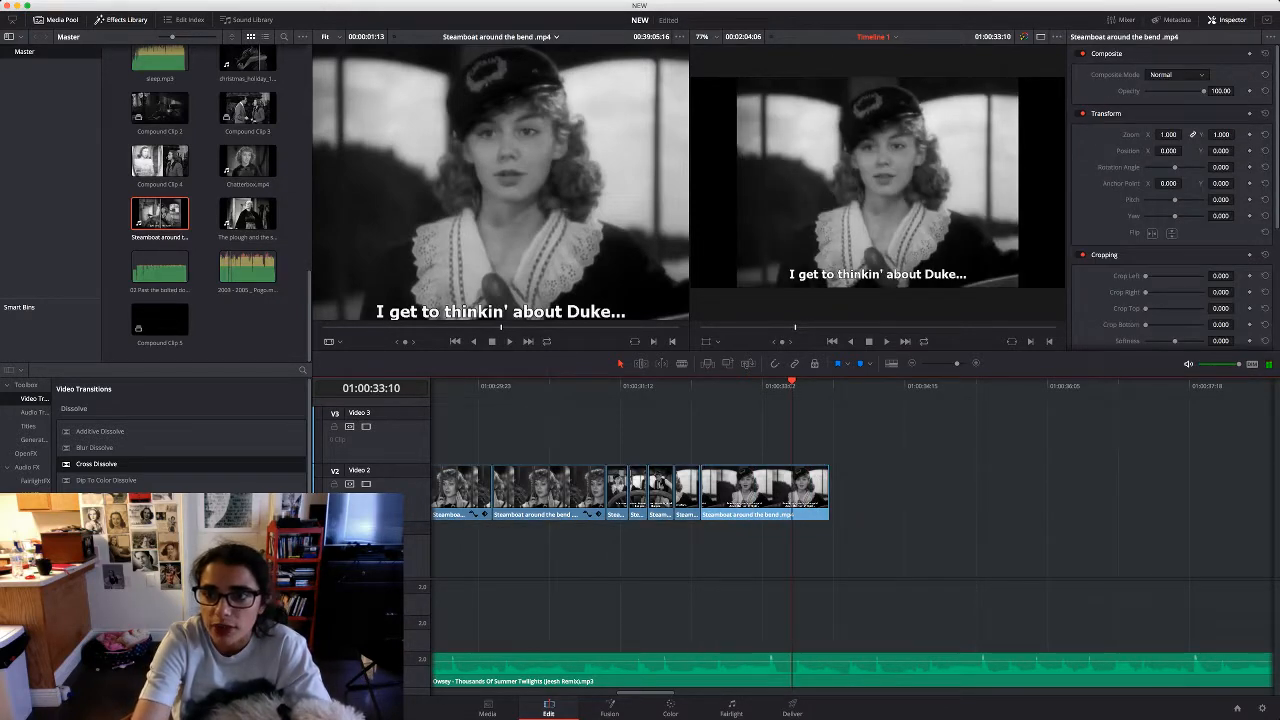
pyautogui.moveTo(1170, 134); pyautogui.dragTo(1185, 134)
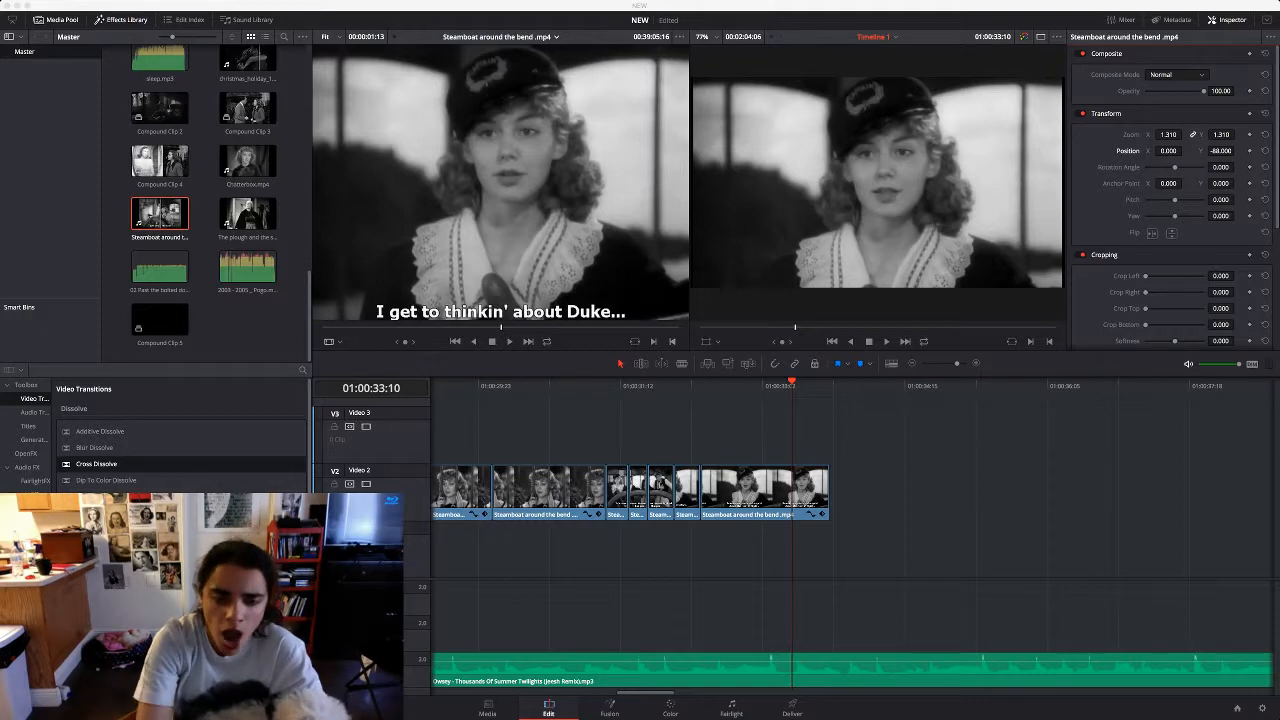
# Append the following part of the girl's close-up, ending at 00:39:07:10, to Video 2 and play it back
pyautogui.click(490, 311)
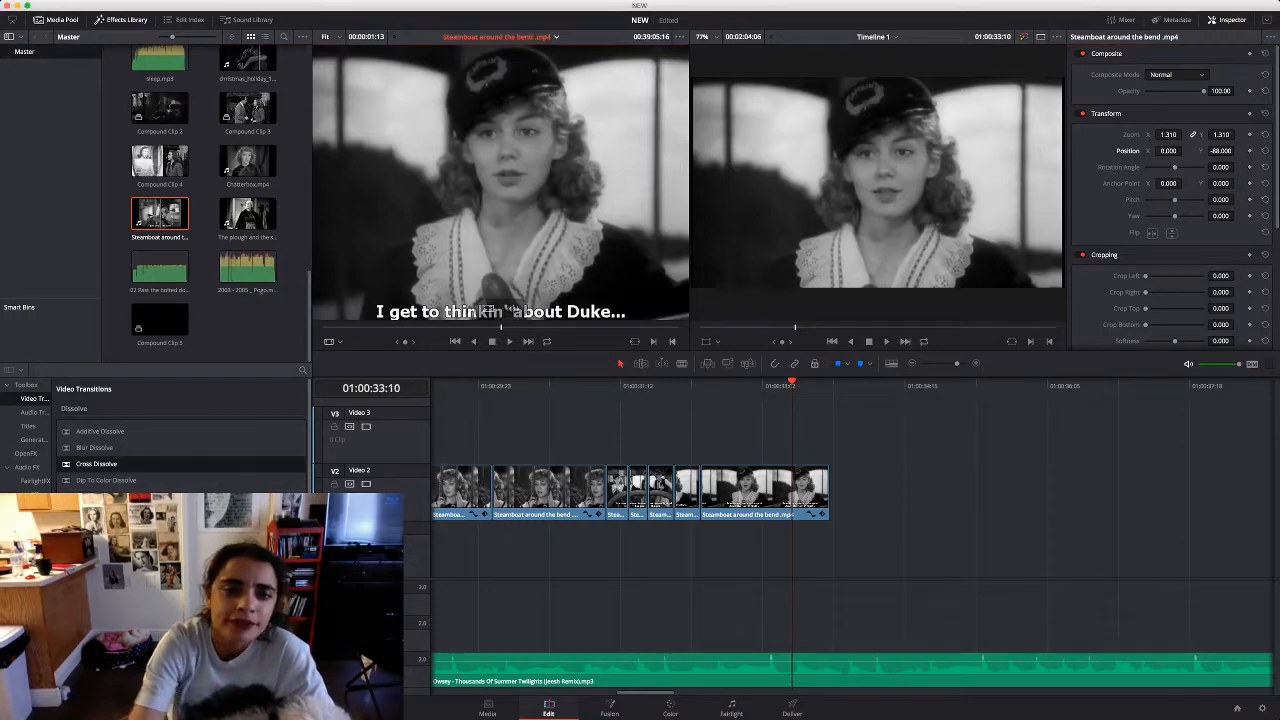
pyautogui.press('space')
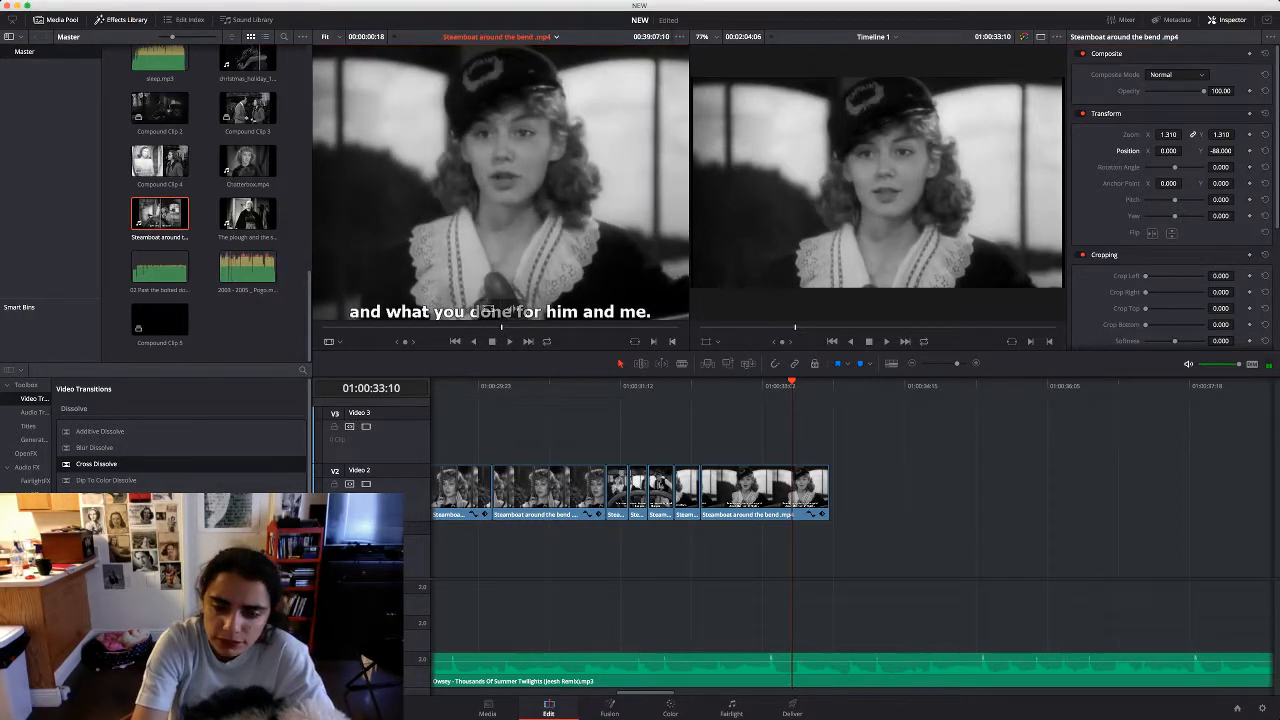
pyautogui.moveTo(501, 215); pyautogui.dragTo(859, 492)
pyautogui.press('space')
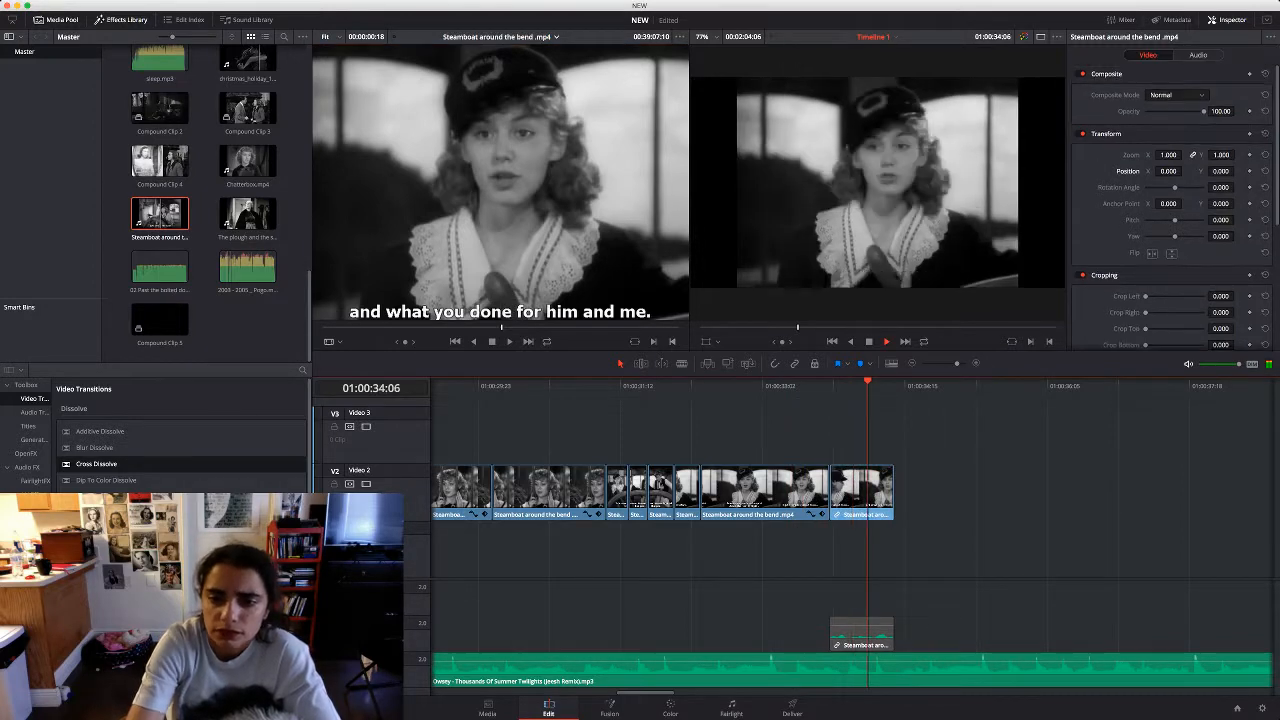
# Delete the audio of the last appended close-up and play back the end of the edit
pyautogui.press('Delete')
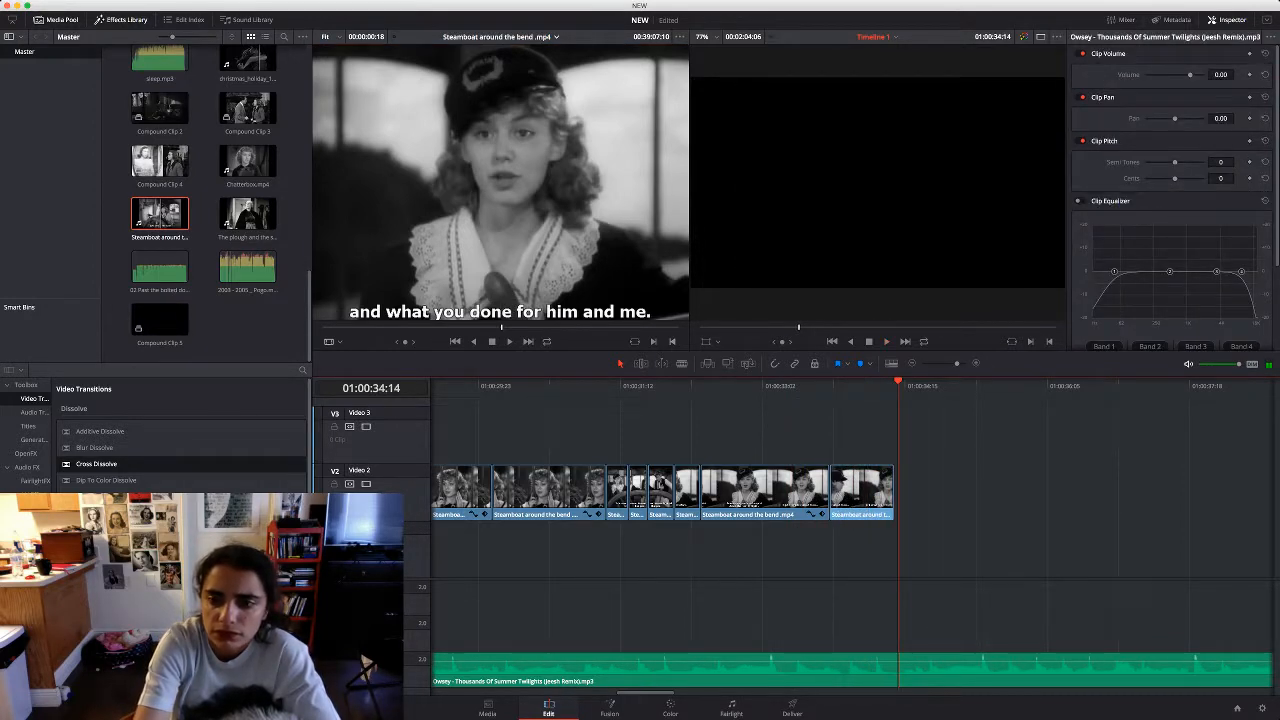
pyautogui.press('space')
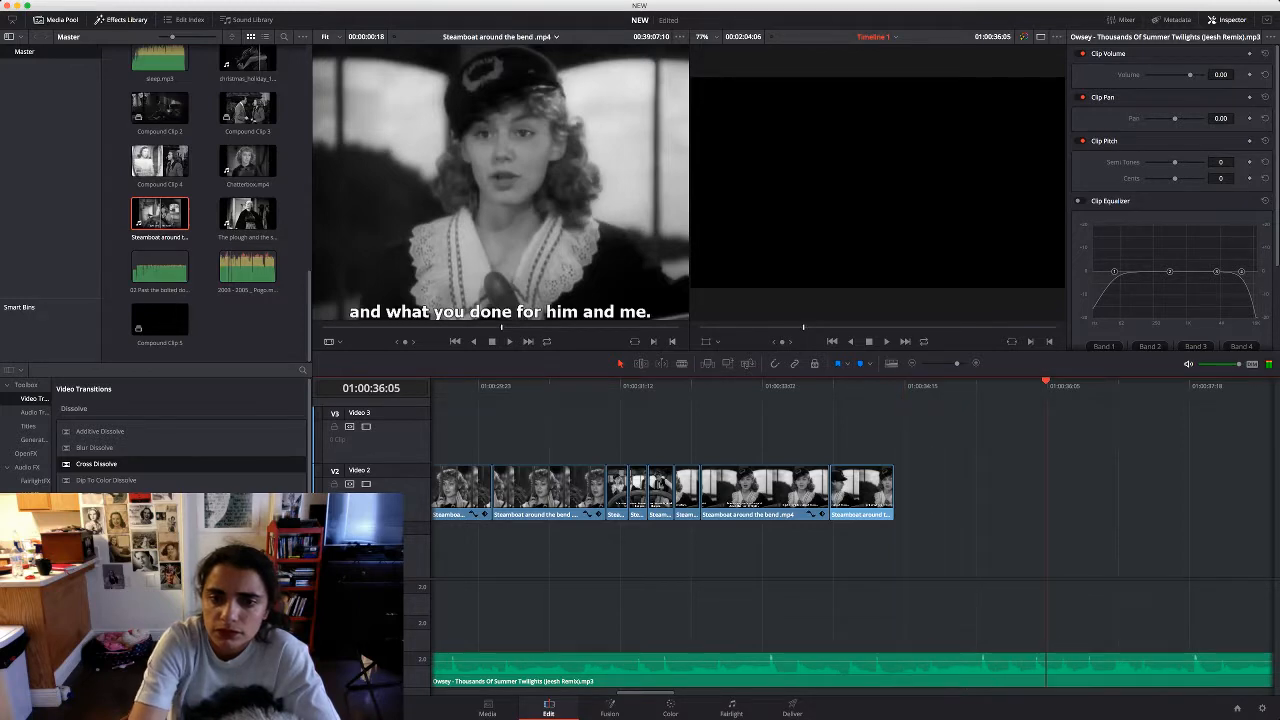
pyautogui.press('space')
pyautogui.moveTo(1122, 382); pyautogui.dragTo(498, 382)
pyautogui.press('space')
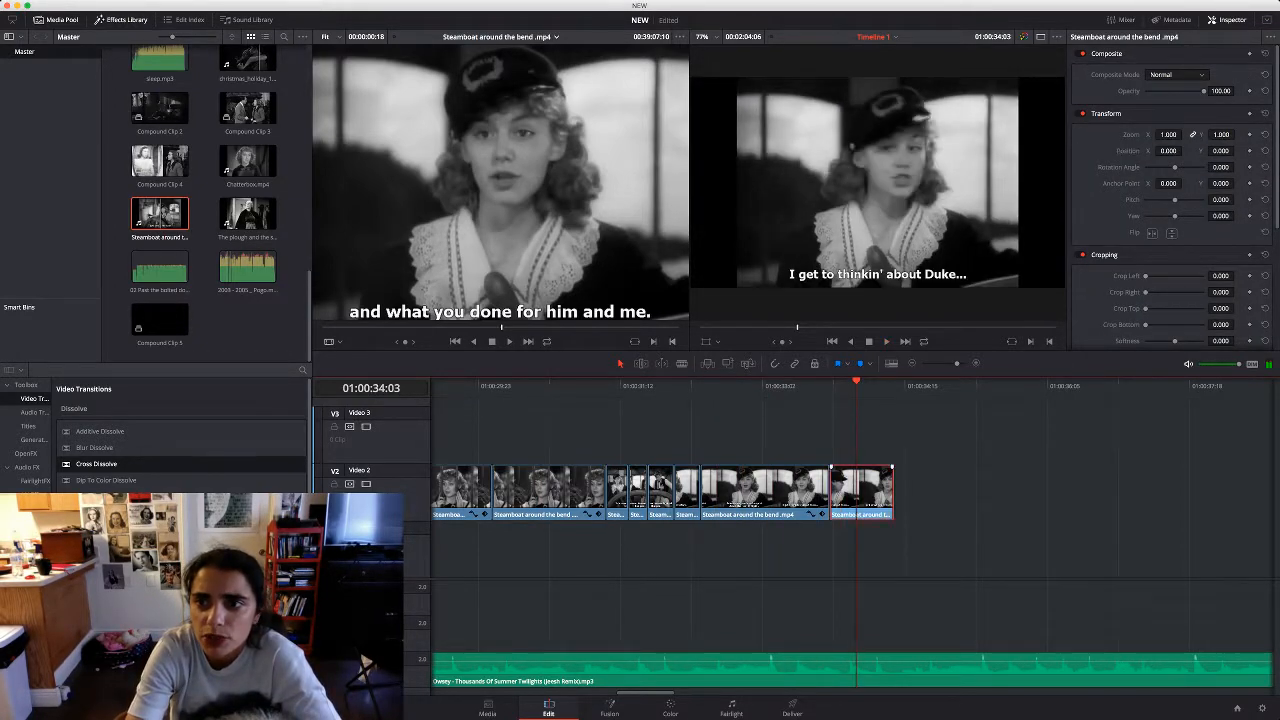
# Reframe the last close-up with zoom 1.600 and vertical position -164, and trim its end slightly
pyautogui.moveTo(1168, 134); pyautogui.dragTo(1056, 151)
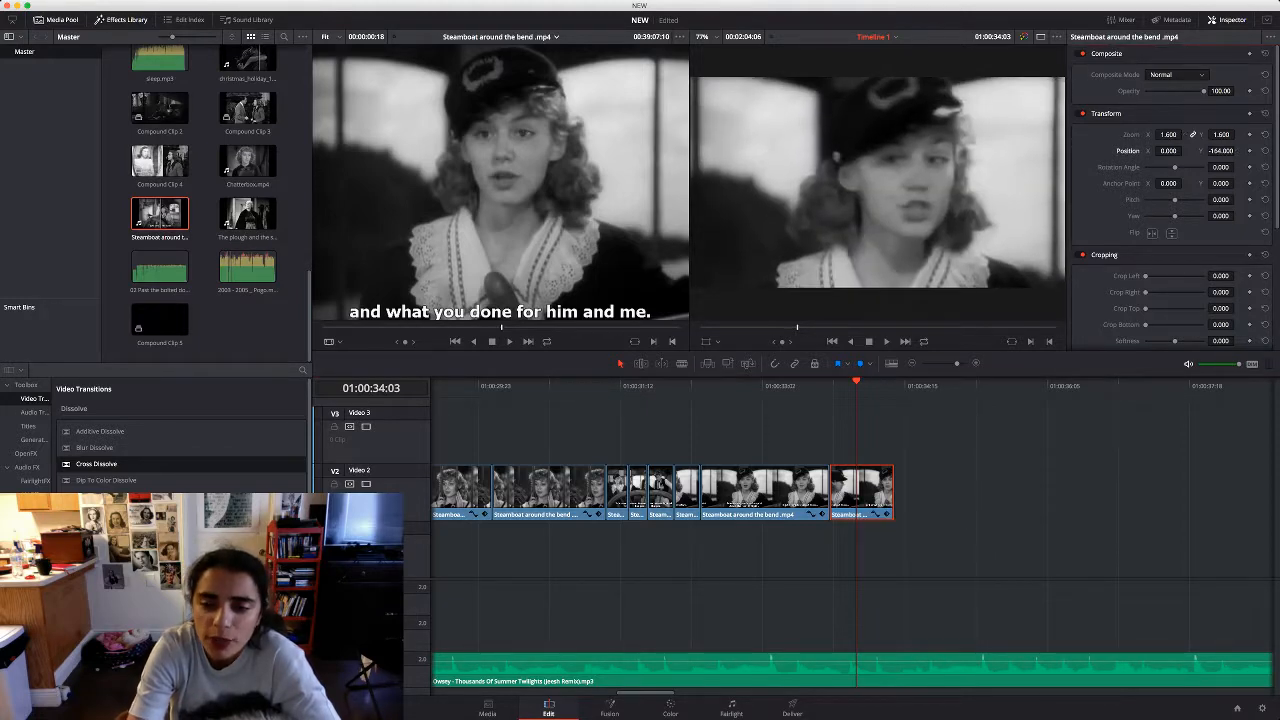
pyautogui.moveTo(892, 490); pyautogui.dragTo(874, 490)
# Append the next part of the girl's close-up, ending at 00:39:10:01, to Video 2 and reframe it with zoom 1.450 and vertical position -134
pyautogui.press('q')
pyautogui.press('space')
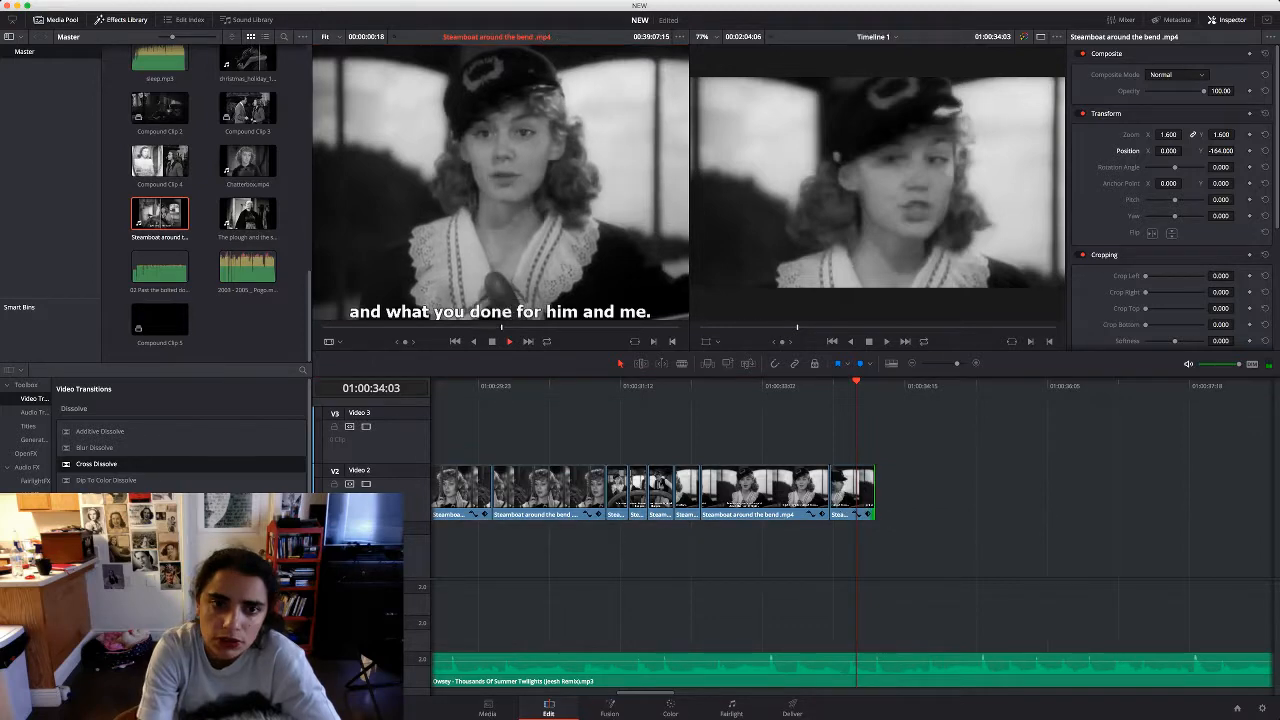
pyautogui.press('i')
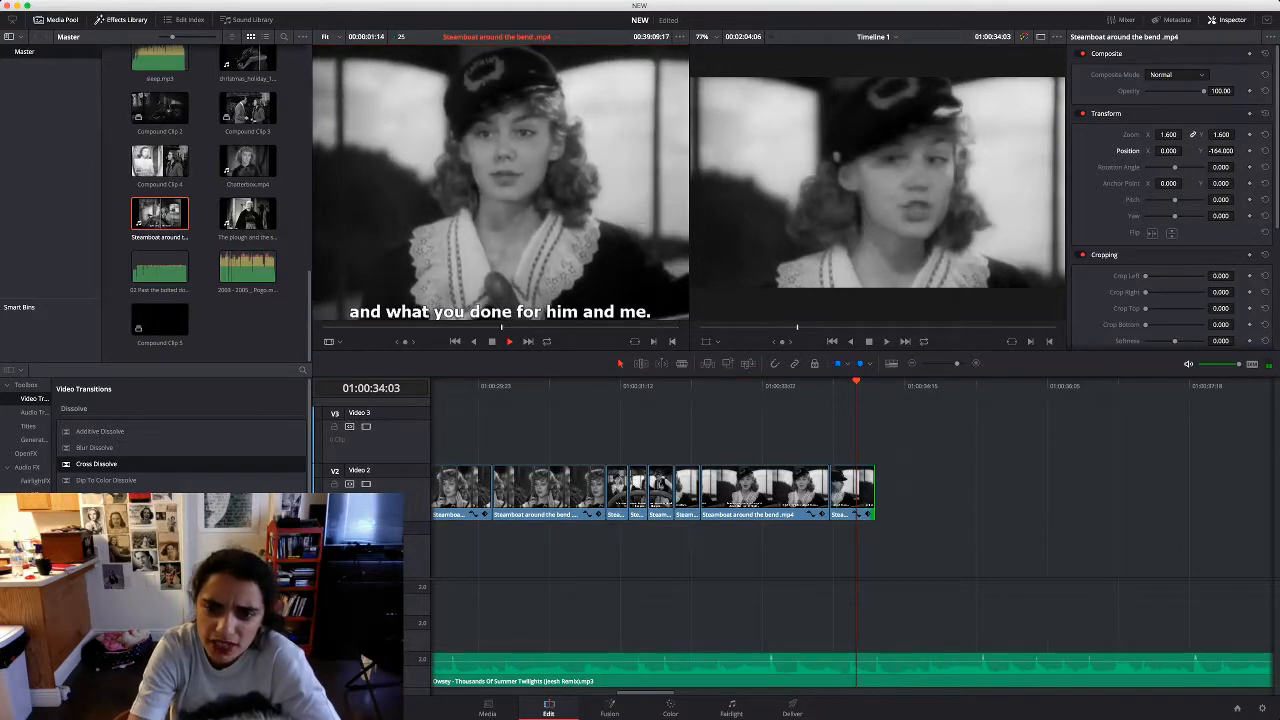
pyautogui.moveTo(500, 220); pyautogui.dragTo(868, 490)
pyautogui.press('space')
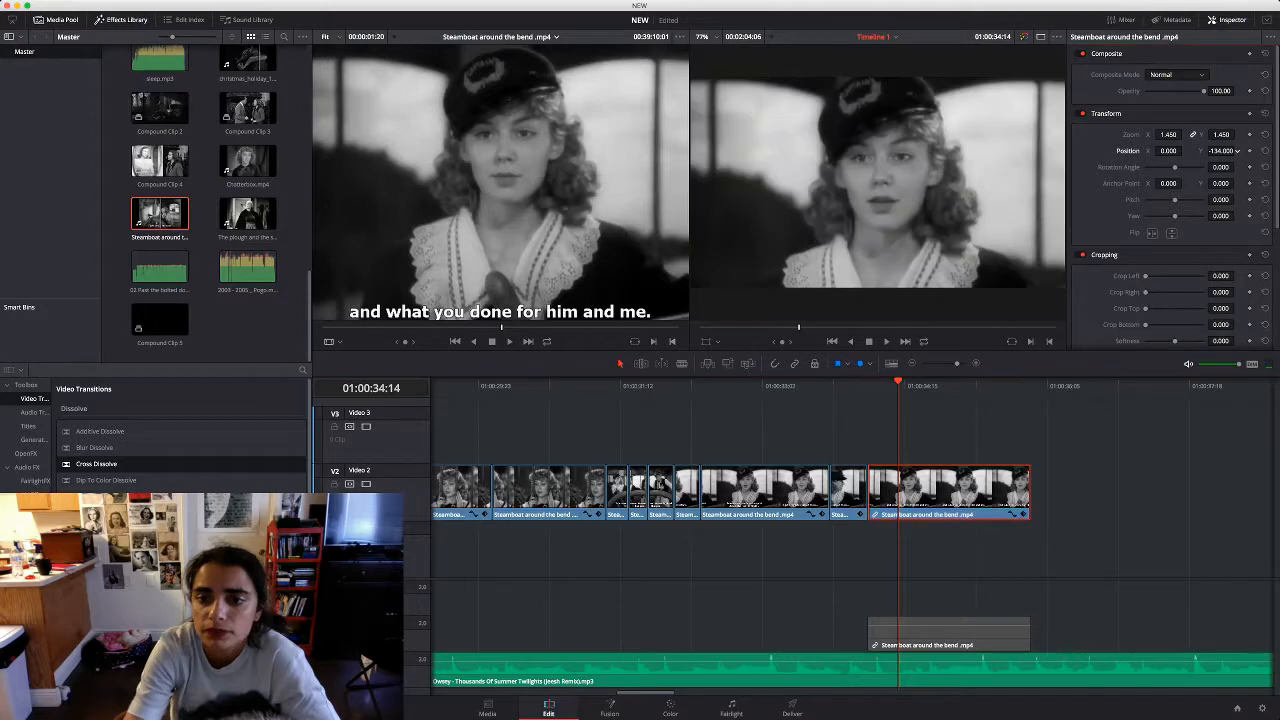
pyautogui.press('space')
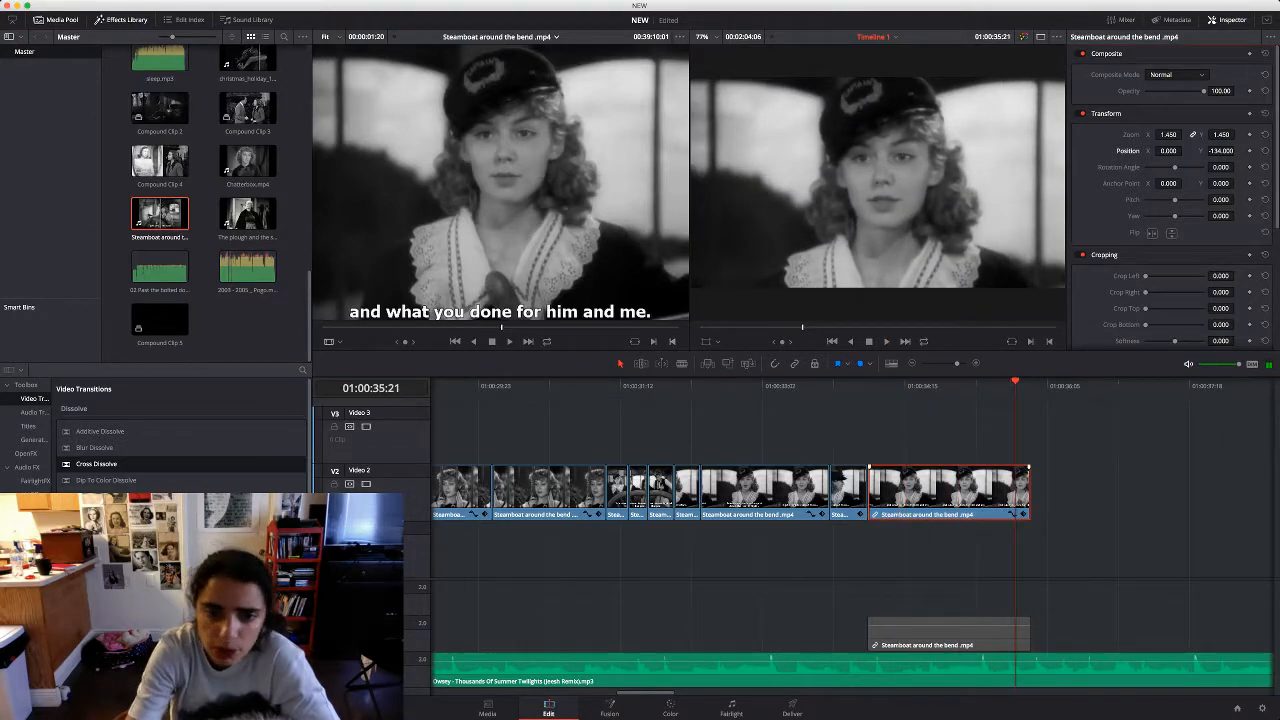
# Trim the end of the newly appended close-up and delete its audio
pyautogui.moveTo(1028, 490); pyautogui.dragTo(1006, 490)
pyautogui.click(985, 635)
pyautogui.press('BackSpace')
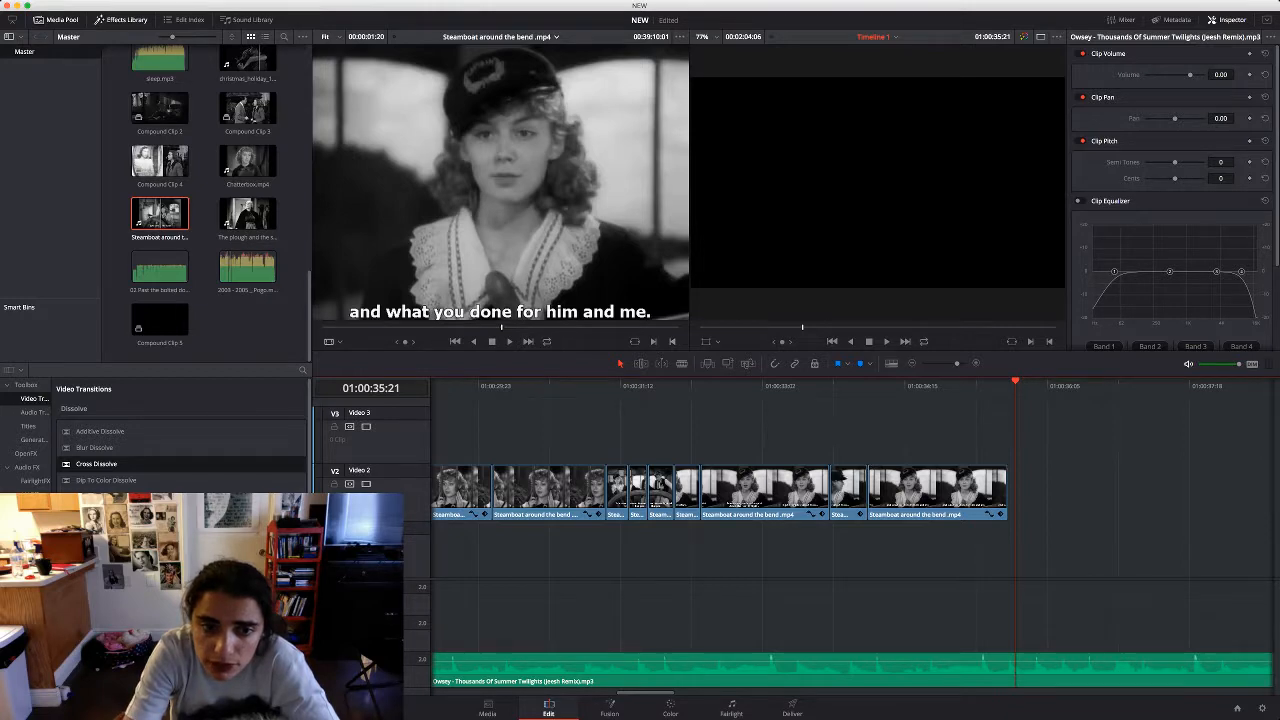
# Play back the assembled edit from an earlier point up to the girl's shot behind bars at about 01:00:30:00
pyautogui.press('super+minus')
pyautogui.press('Up')
pyautogui.press('Up')
pyautogui.press('Up')
pyautogui.press('Up')
pyautogui.press('Up')
pyautogui.press('Home')
pyautogui.press('space')
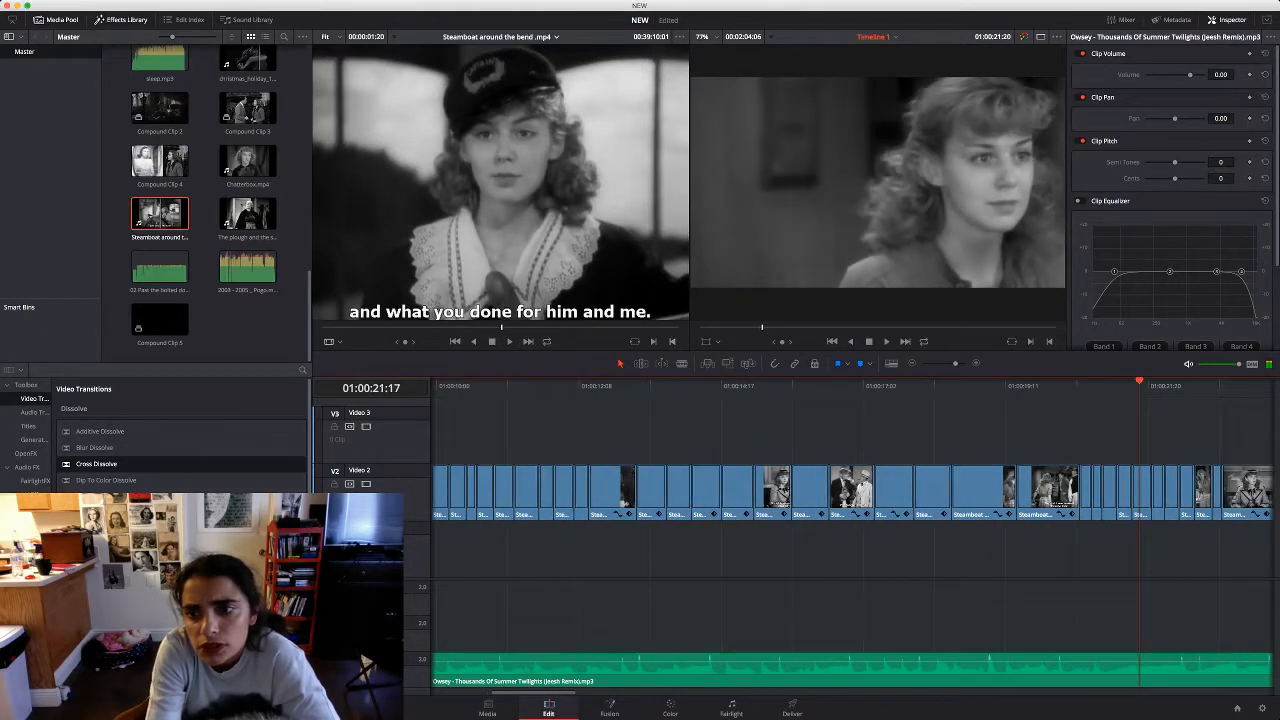
pyautogui.press('space')
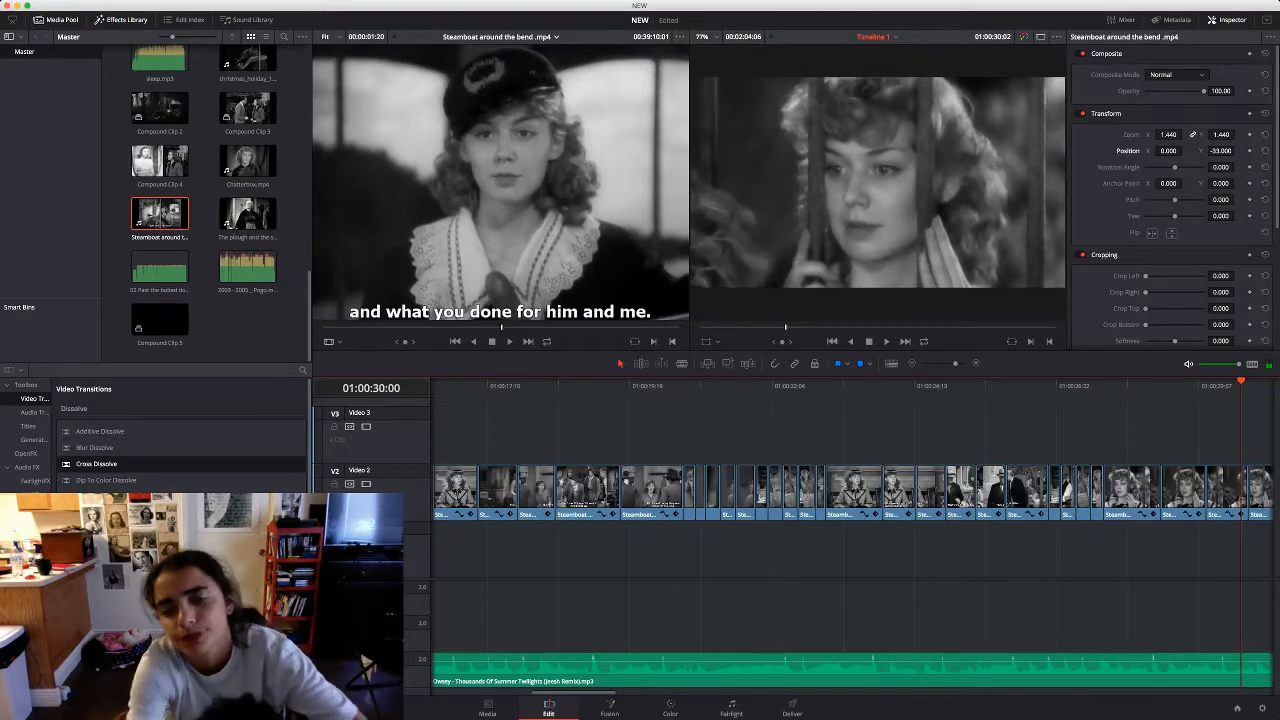
# Replay the earlier quick-cut section of the timeline with enlarged viewers to look for short shots to reuse
pyautogui.press('super+minus')
pyautogui.press('super+minus')
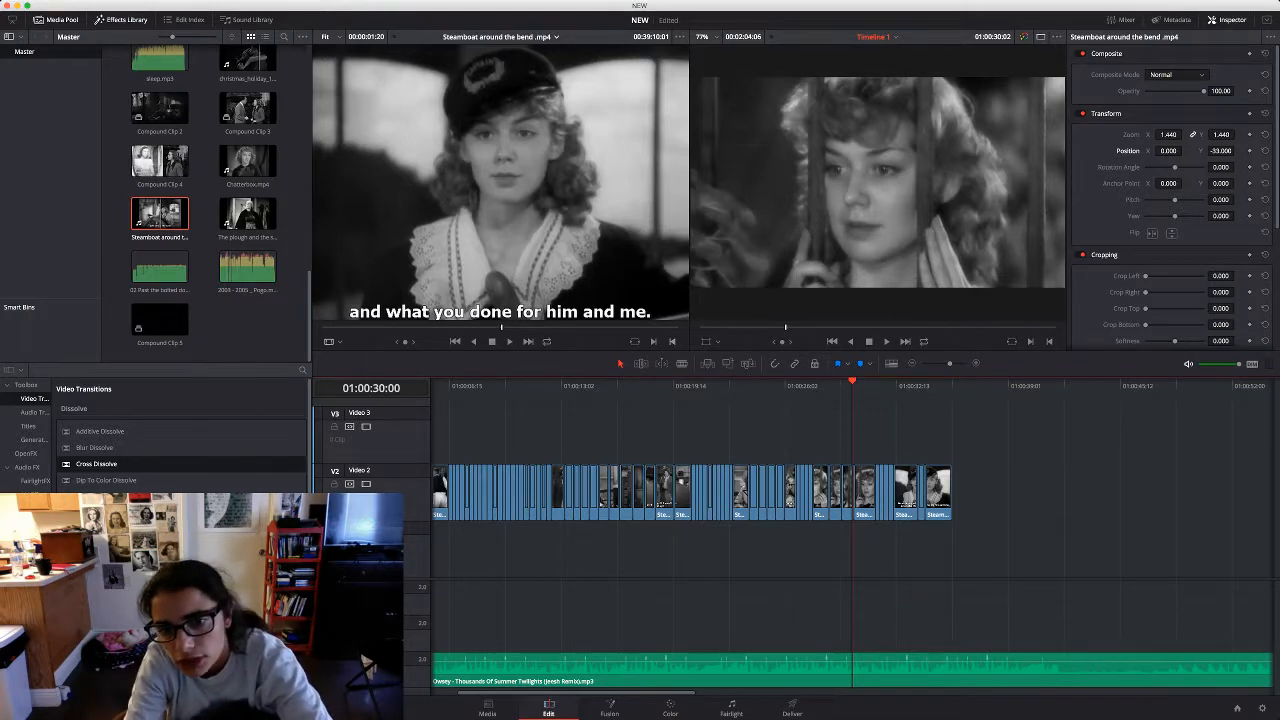
pyautogui.press('super+equal')
pyautogui.press('super+equal')
pyautogui.press('super+equal')
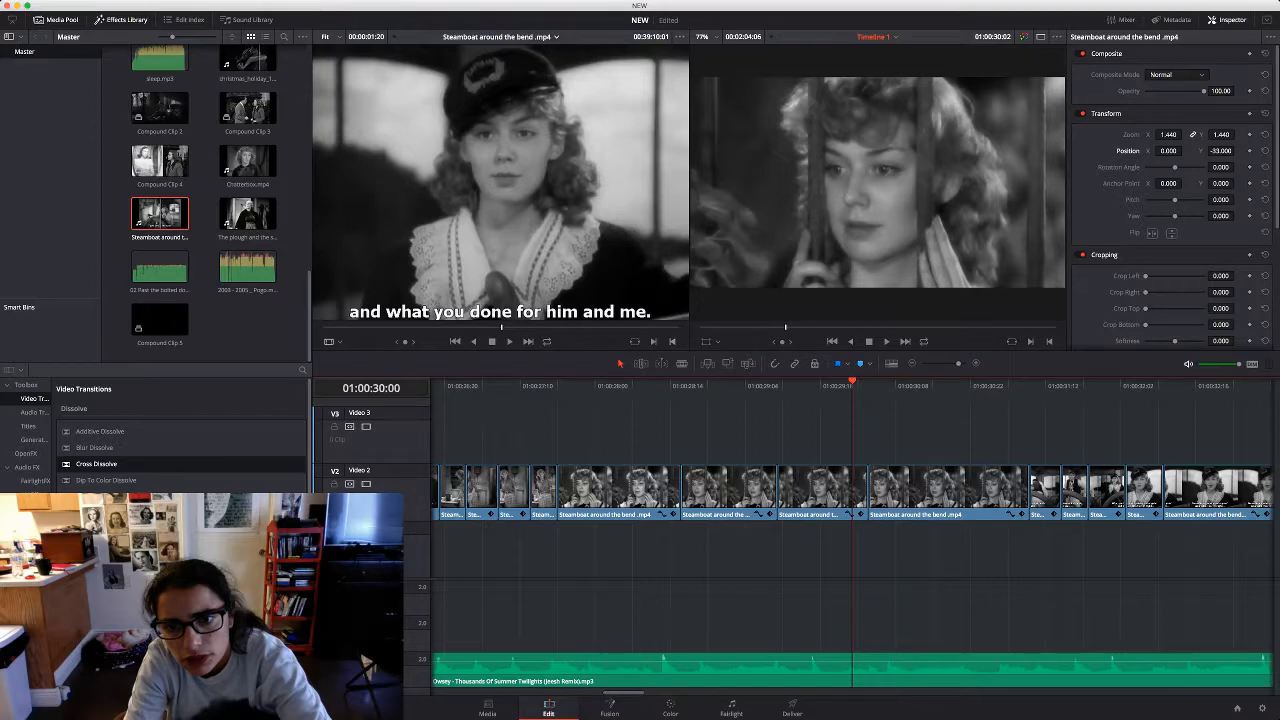
pyautogui.moveTo(852, 385); pyautogui.dragTo(820, 385)
pyautogui.moveTo(820, 351); pyautogui.dragTo(1069, 409)
pyautogui.press('space')
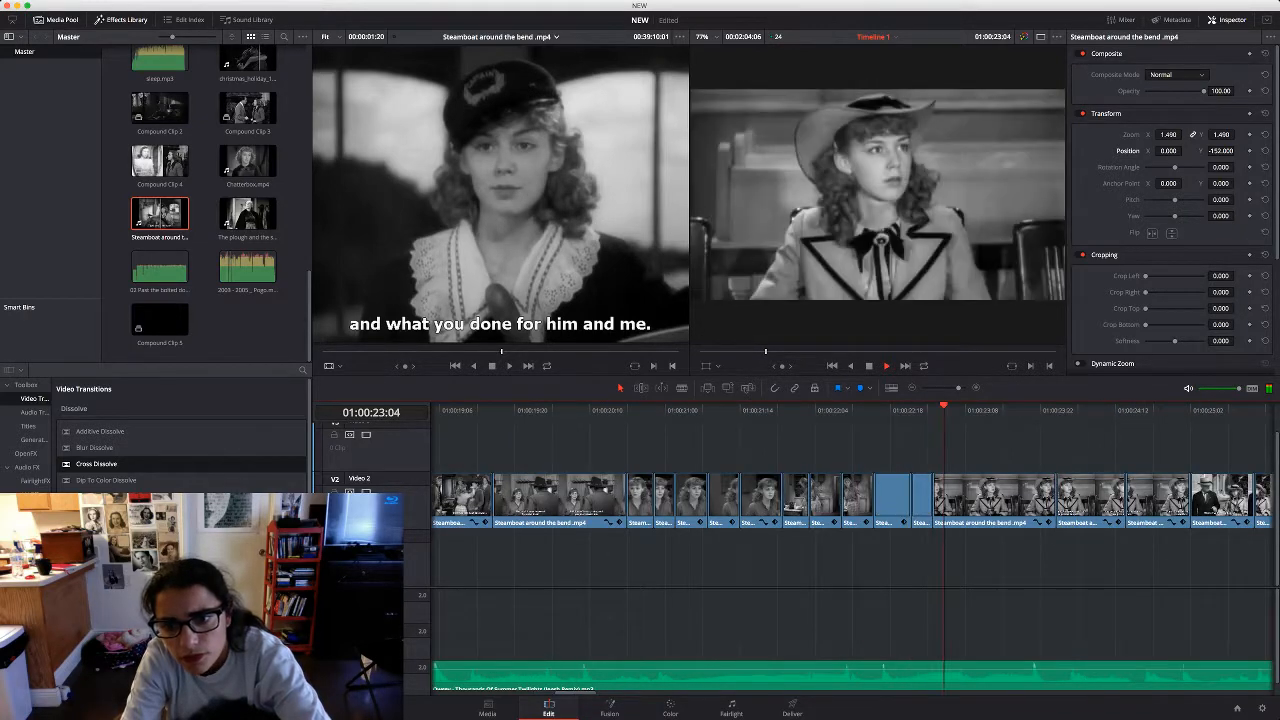
pyautogui.press('super+minus')
pyautogui.press('super+minus')
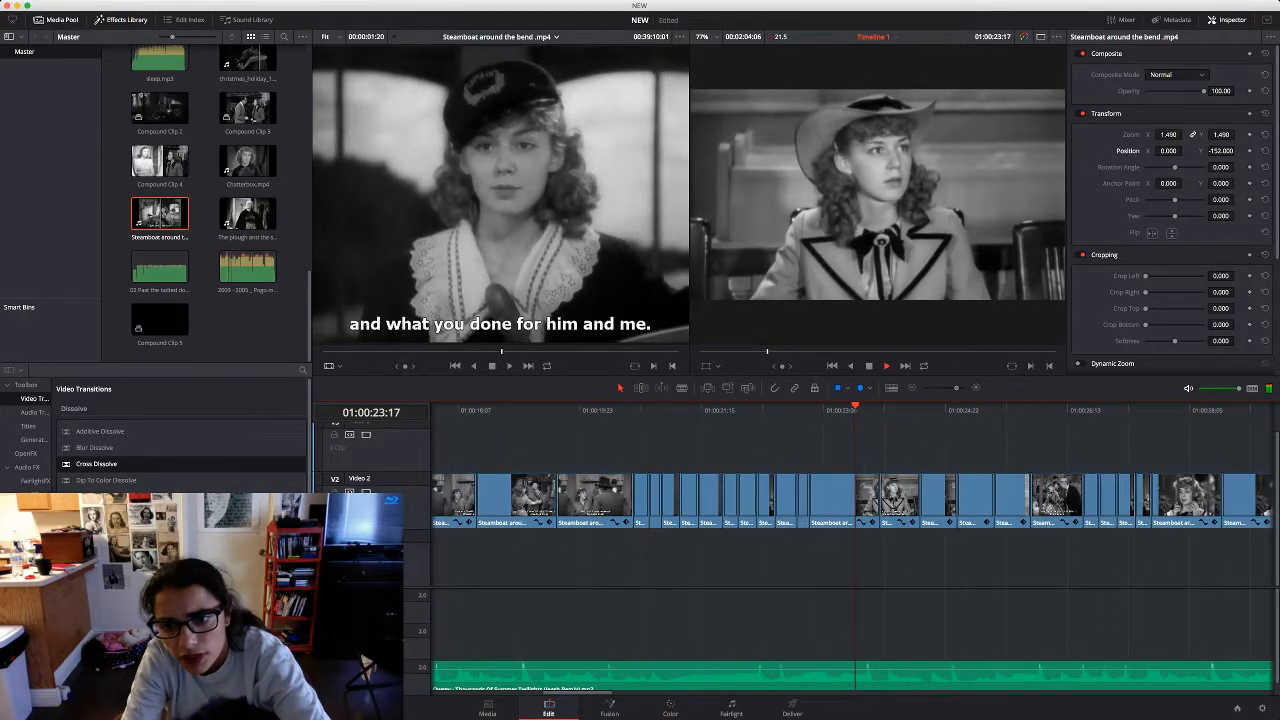
pyautogui.press('super+minus')
pyautogui.press('super+minus')
pyautogui.press('super+minus')
pyautogui.press('super+minus')
pyautogui.press('space')
# Copy the block of short clips just after 01:00:26:15, paste it at the end of Video 2 and play it back
pyautogui.moveTo(898, 465)
pyautogui.mouseDown()
pyautogui.moveTo(912, 527)
pyautogui.moveTo(910, 465)
pyautogui.moveTo(915, 528)
pyautogui.moveTo(916, 481)
pyautogui.mouseUp()
pyautogui.press('space')
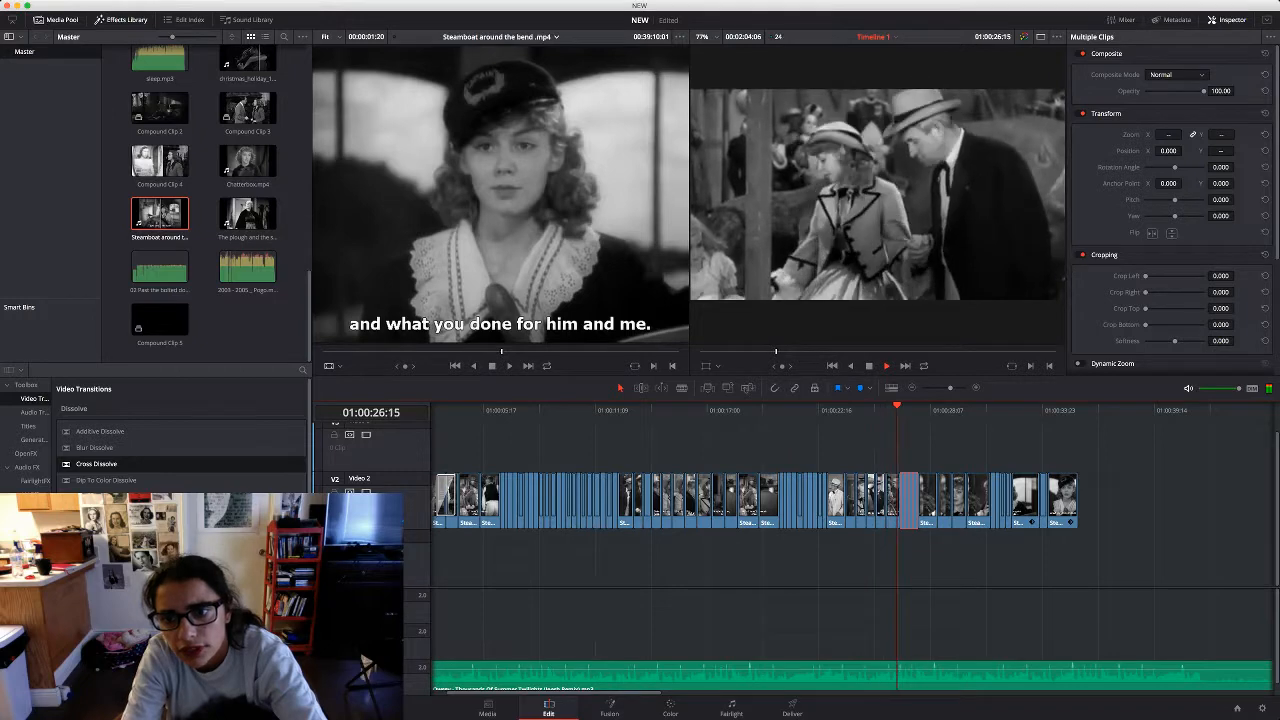
pyautogui.press('space')
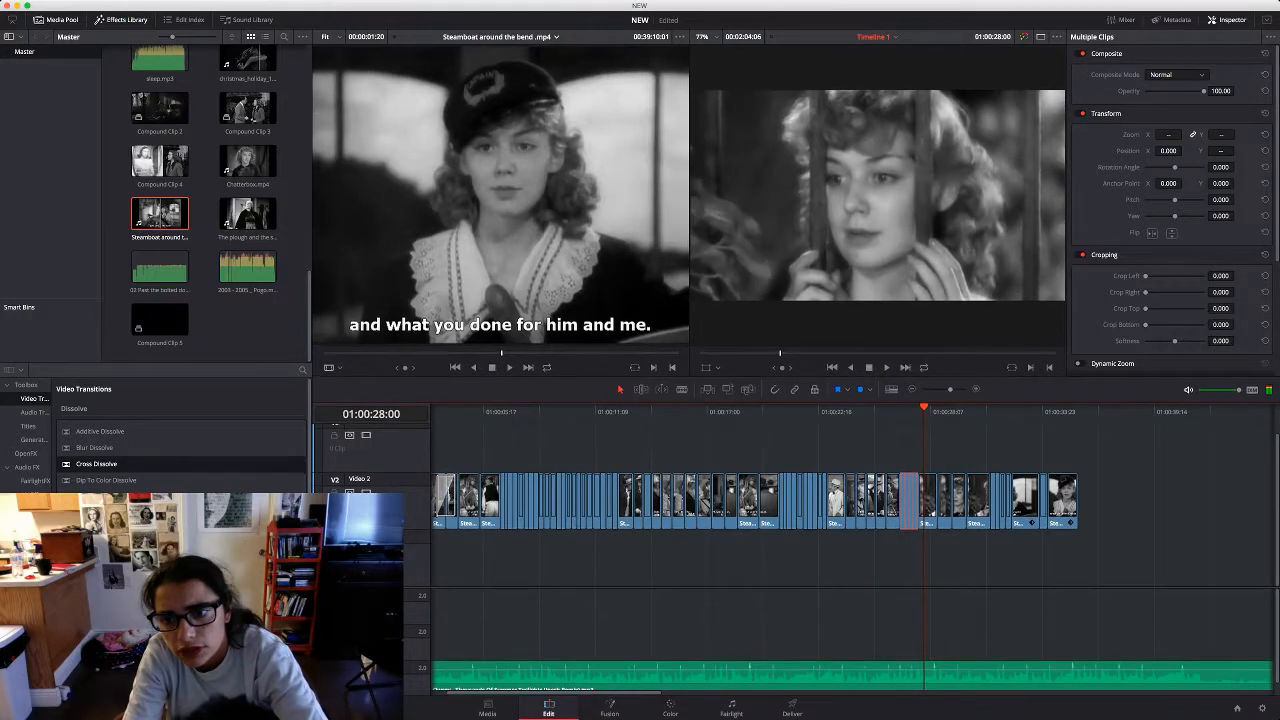
pyautogui.moveTo(924, 430); pyautogui.dragTo(1081, 430)
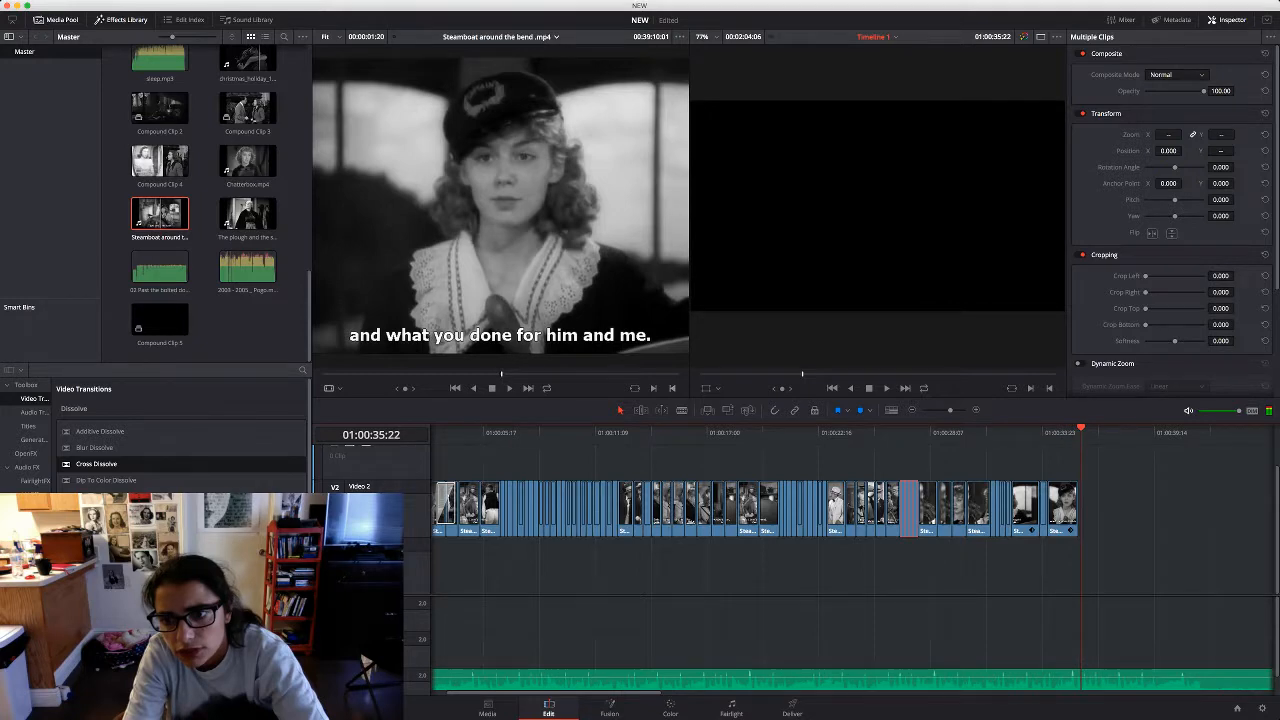
pyautogui.press('super+v')
pyautogui.click(1053, 431)
pyautogui.press('space')
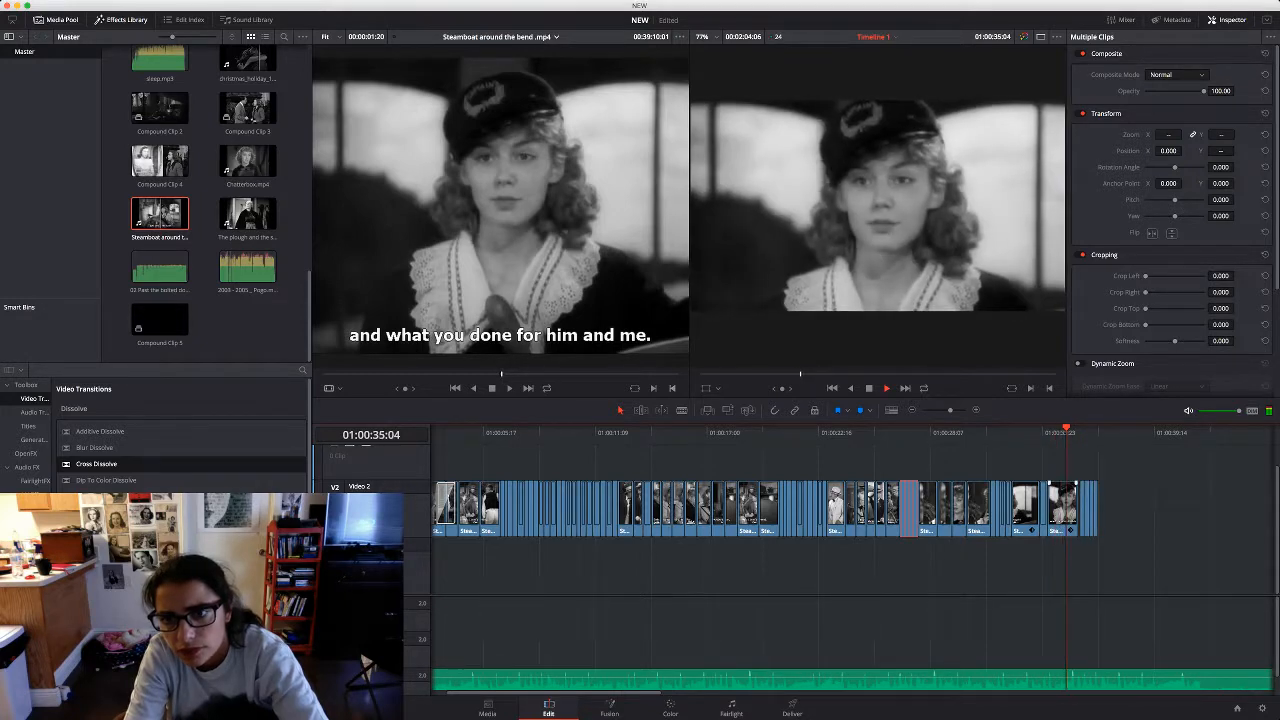
# Extend the close-up's end to meet the pasted clips, and paste a second copy of those clips at 01:00:37:00
pyautogui.moveTo(1077, 515); pyautogui.dragTo(1080, 515)
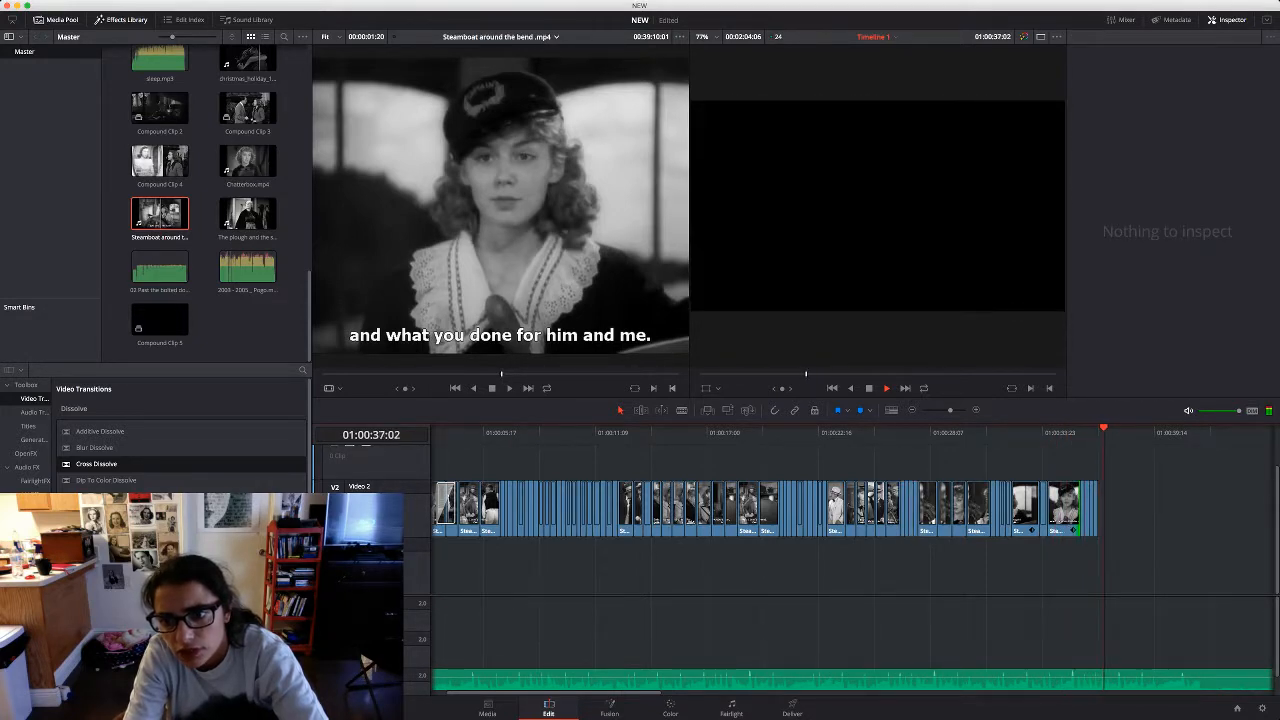
pyautogui.press('space')
pyautogui.moveTo(1106, 430); pyautogui.dragTo(1102, 430)
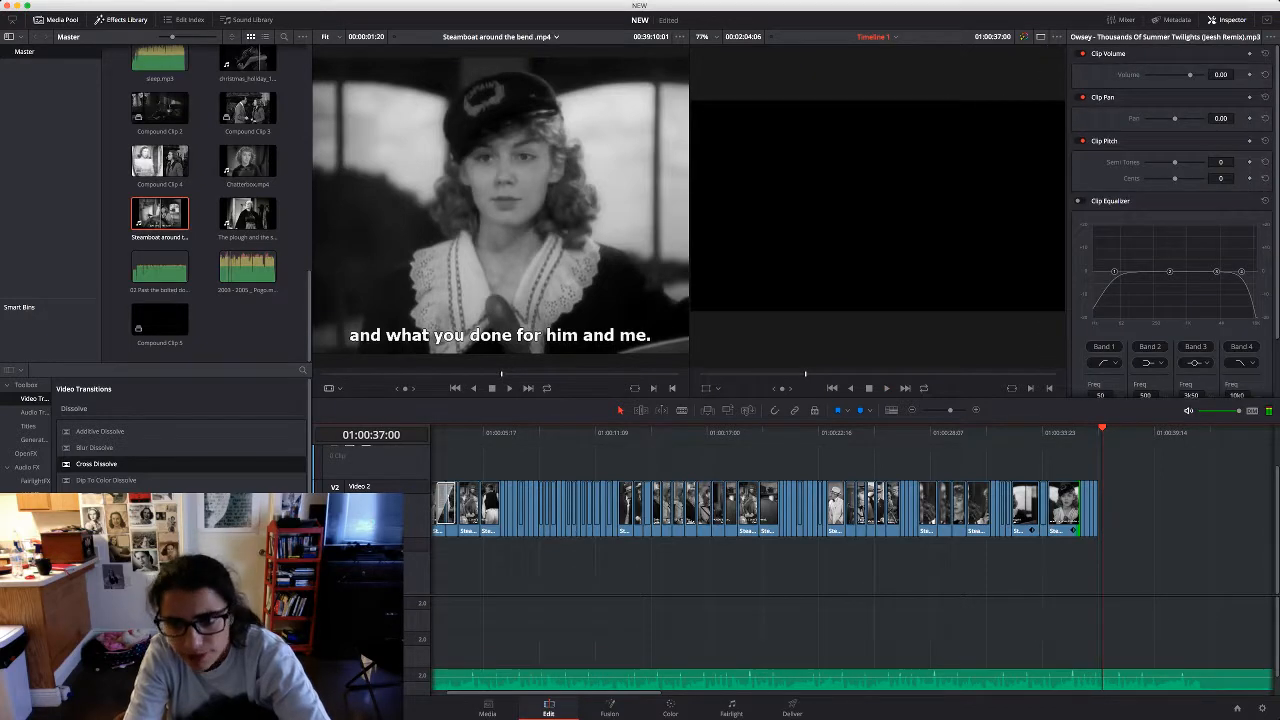
pyautogui.moveTo(1119, 491); pyautogui.dragTo(1080, 500)
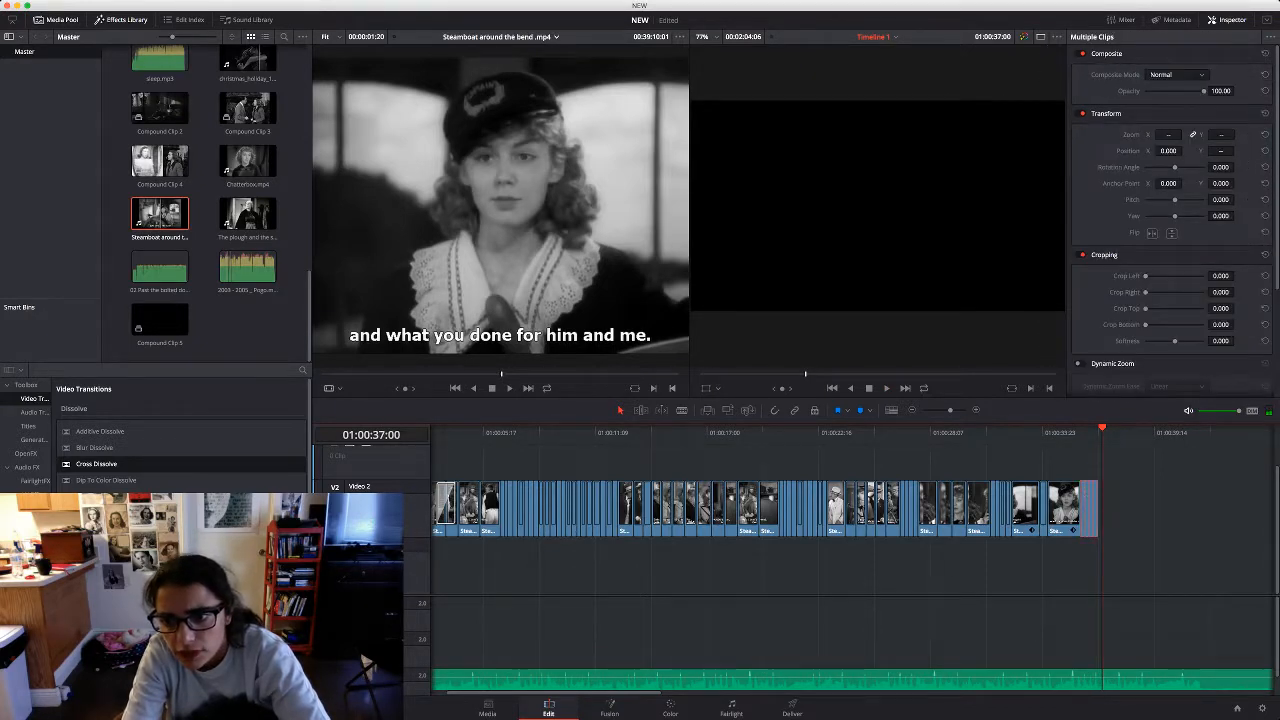
pyautogui.press('space')
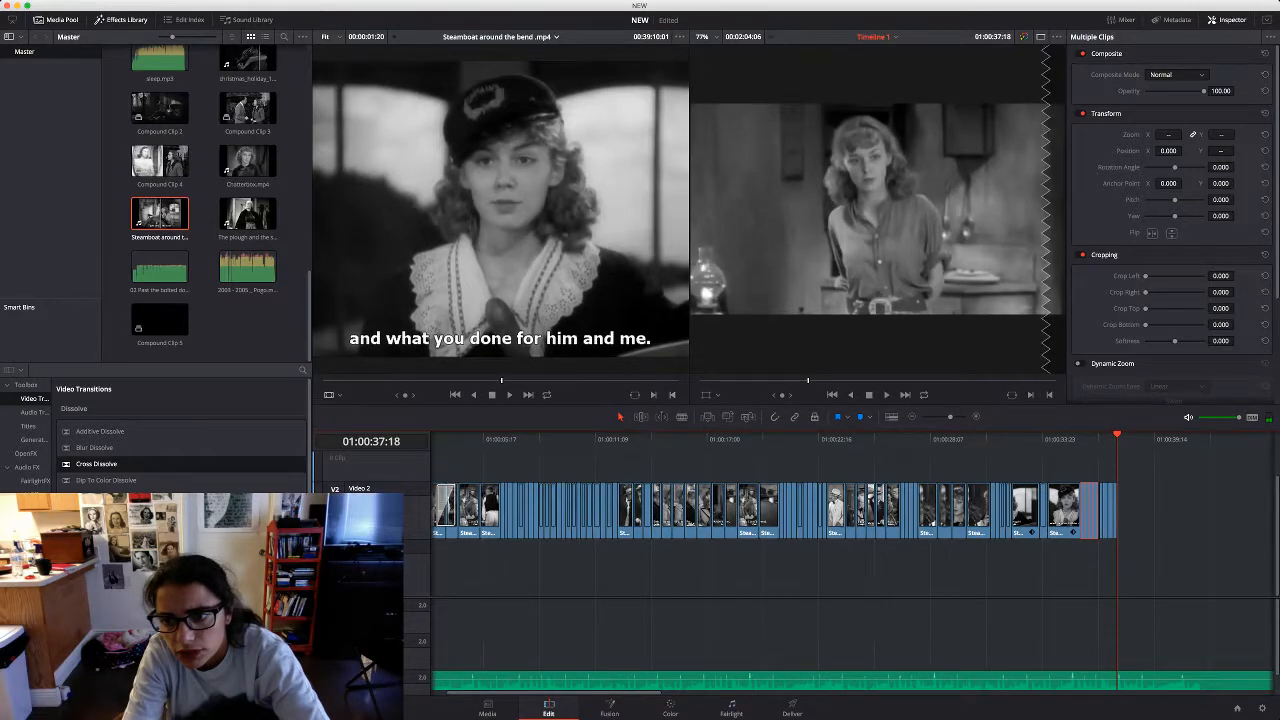
# Move the second pasted block earlier towards the first copy and play back the repeated shots
pyautogui.moveTo(1136, 485); pyautogui.dragTo(1106, 501)
pyautogui.moveTo(1107, 502); pyautogui.dragTo(1102, 500)
pyautogui.click(1056, 438)
pyautogui.press('space')
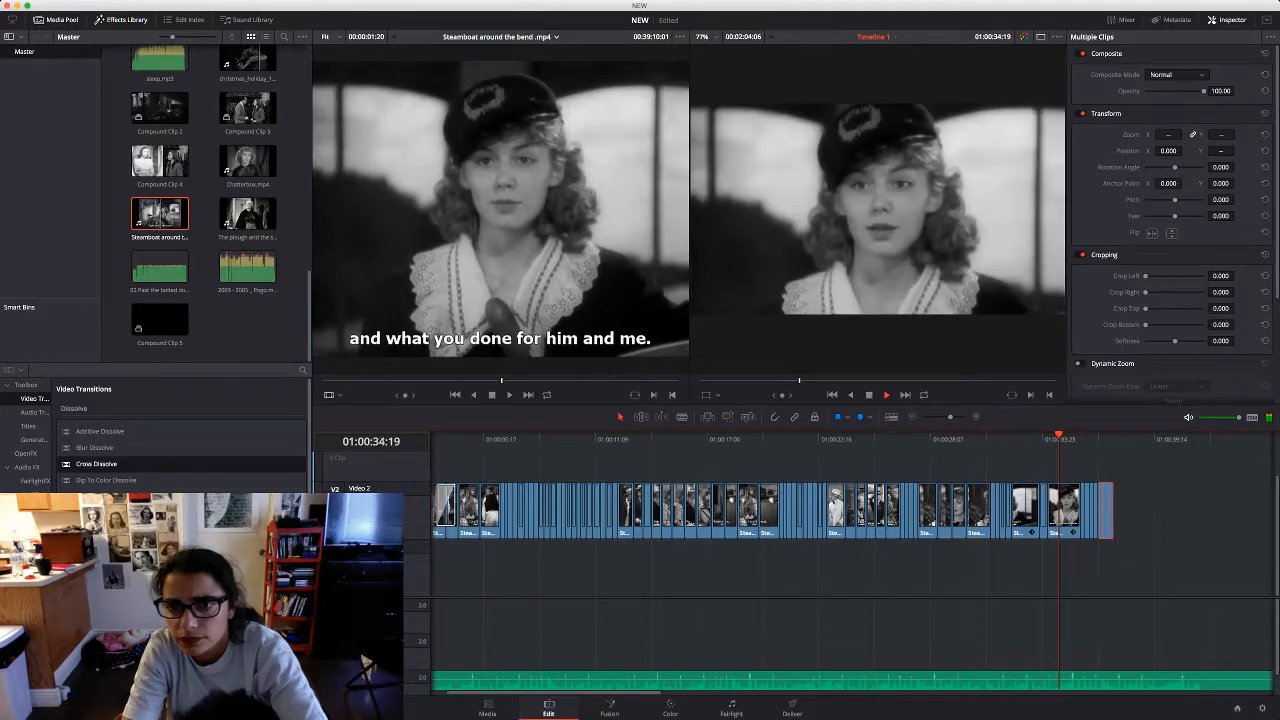
pyautogui.click(1135, 495)
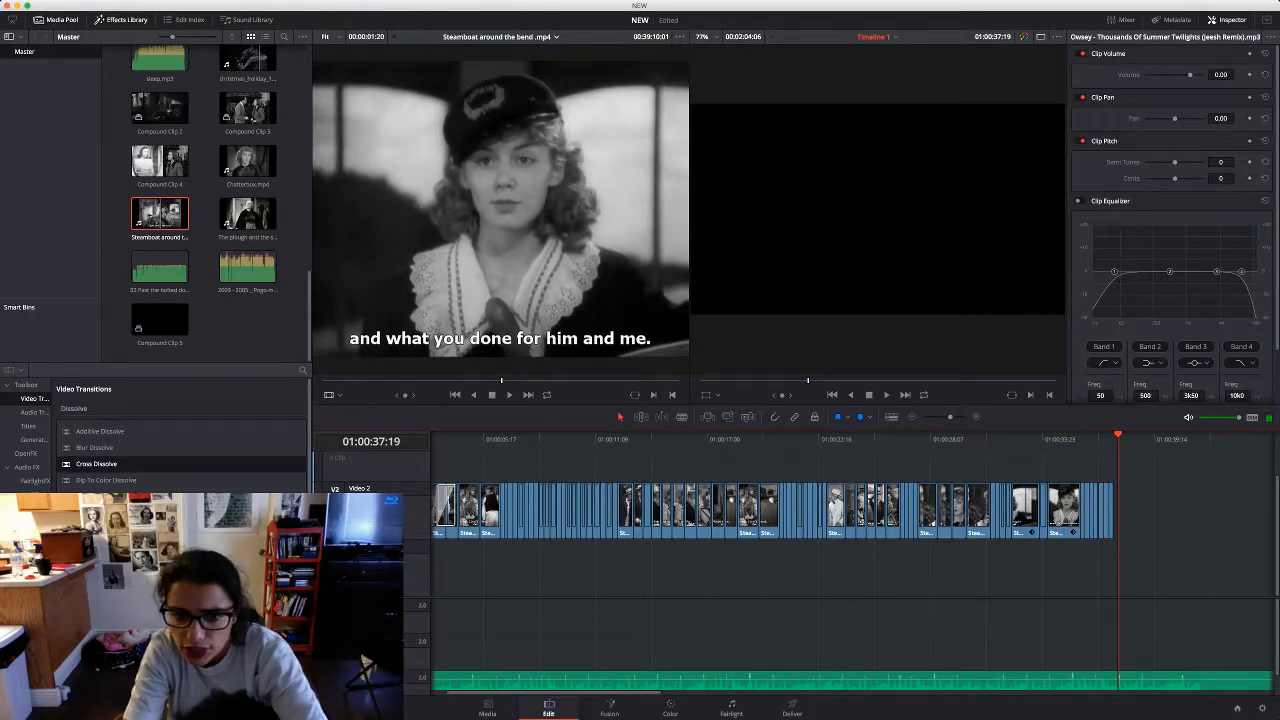
# Shift the second copy's first two clips earlier to close the gap, overlapping them into a quicker cut
pyautogui.moveTo(950, 417); pyautogui.dragTo(960, 417)
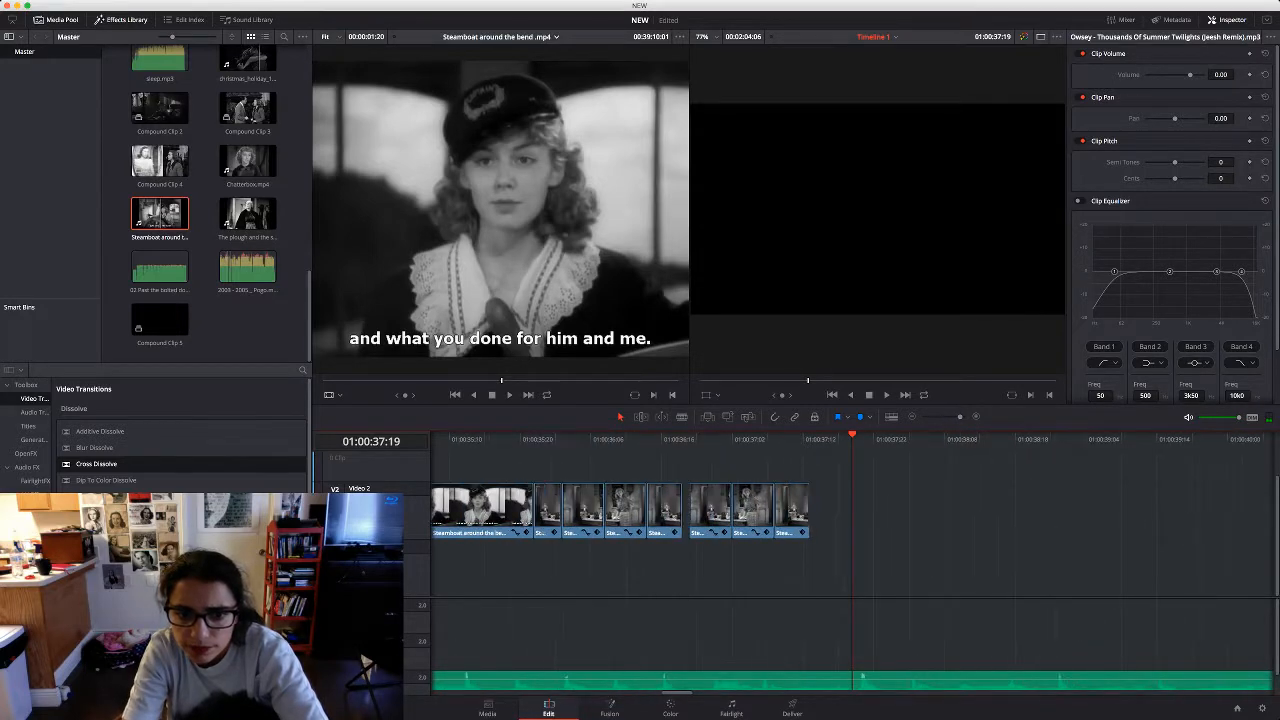
pyautogui.moveTo(852, 436); pyautogui.dragTo(541, 436)
pyautogui.press('space')
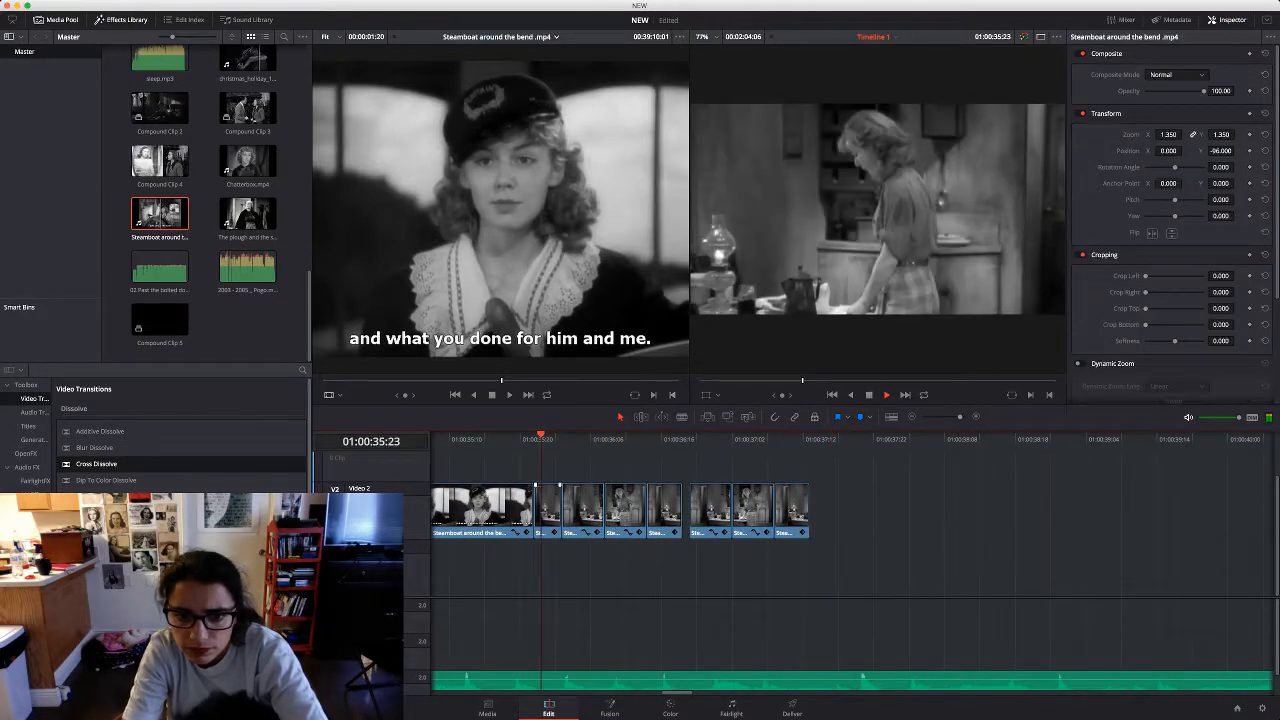
pyautogui.press('space')
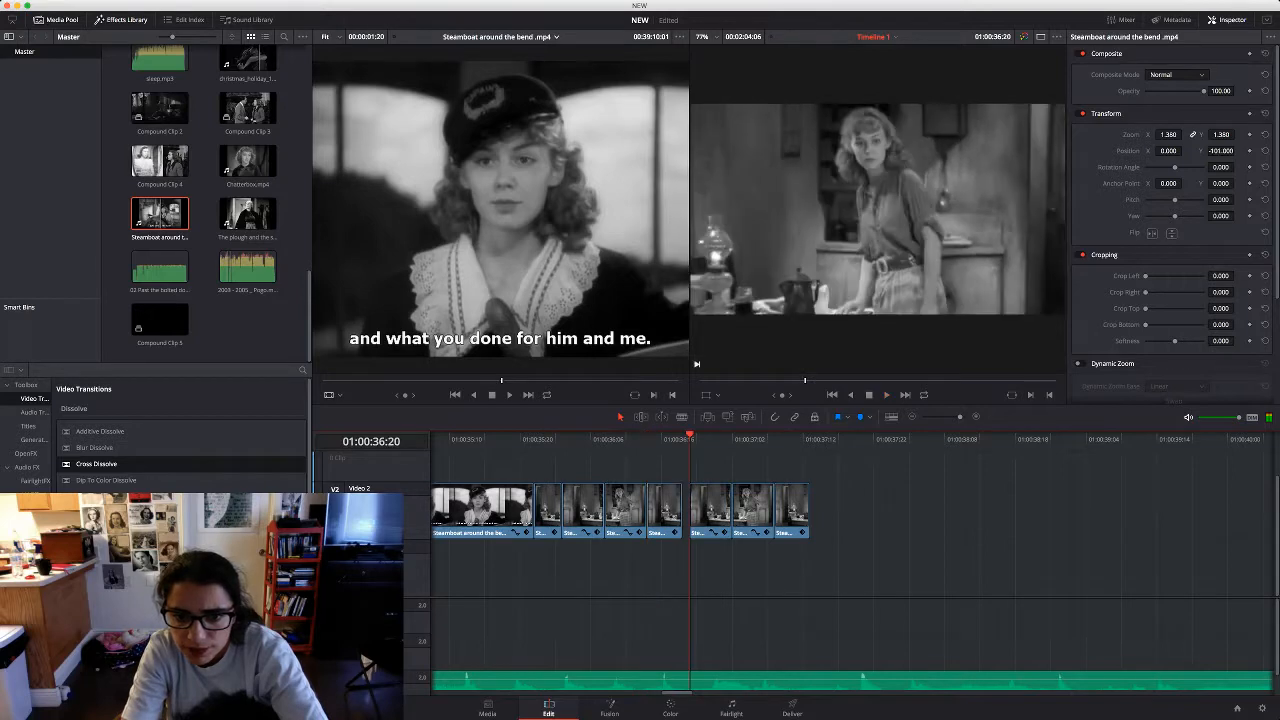
pyautogui.moveTo(712, 507); pyautogui.dragTo(727, 514)
pyautogui.press('space')
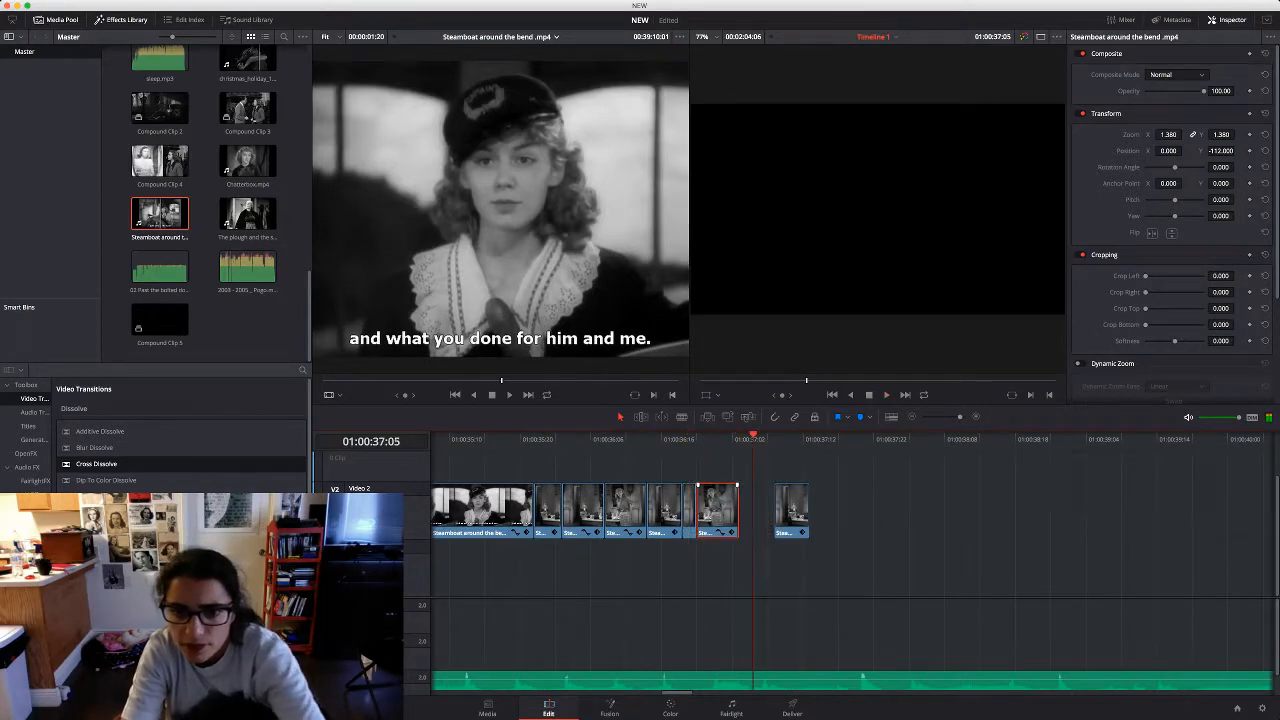
# Delete the leftover clip at the end of Video 2 and trim the end of the clip before it
pyautogui.press('space')
pyautogui.click(738, 512)
pyautogui.click(791, 510)
pyautogui.press('BackSpace')
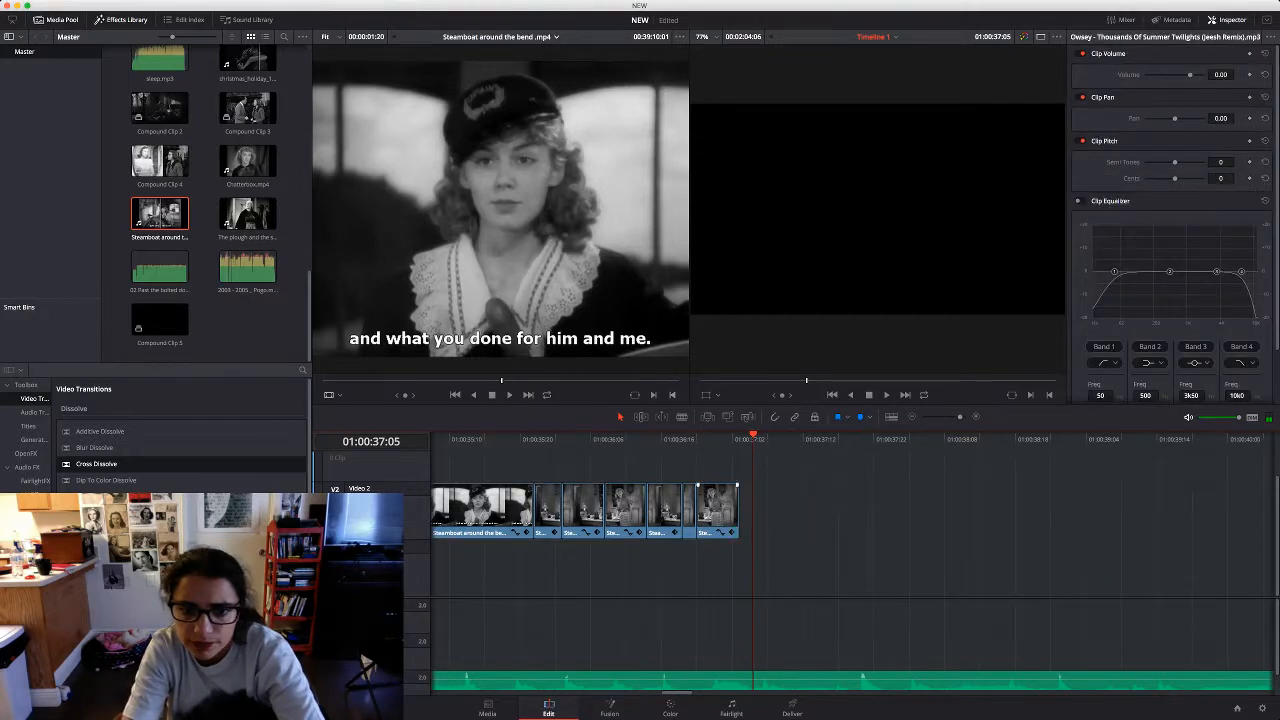
pyautogui.moveTo(738, 512); pyautogui.dragTo(731, 512)
# Play back the tightened quick cuts from the end of the girl's close-up
pyautogui.click(568, 438)
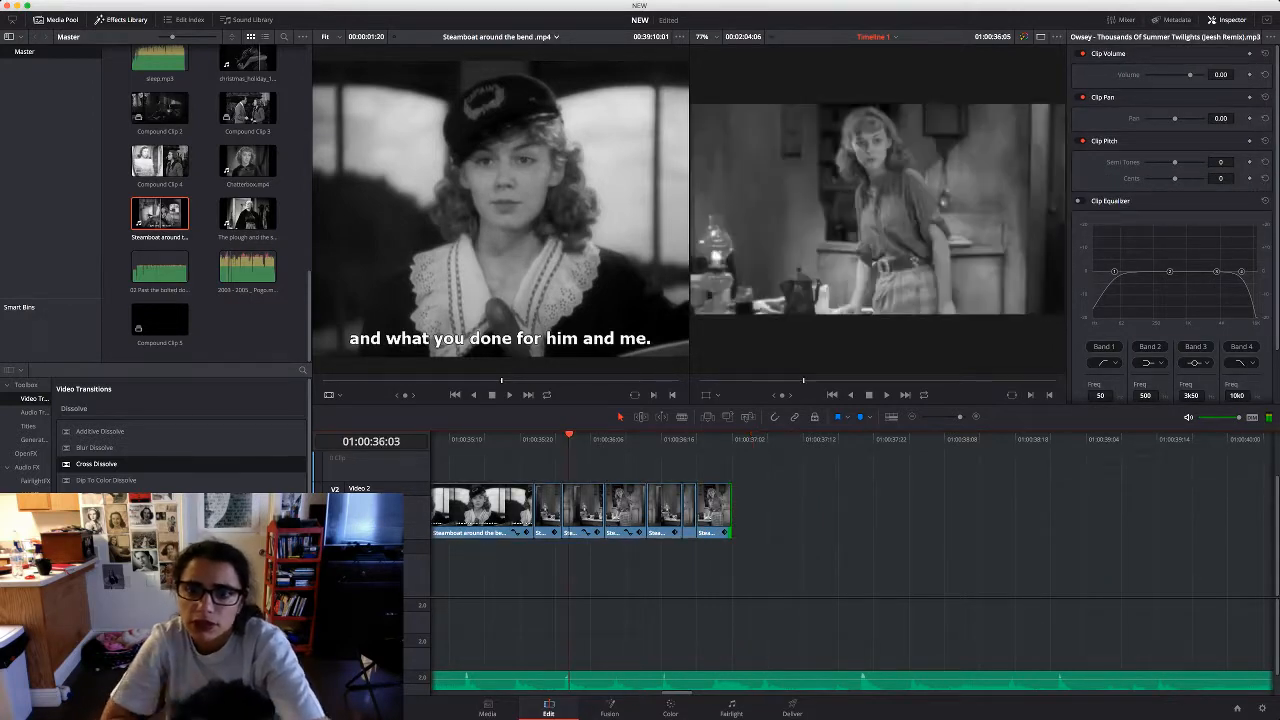
pyautogui.click(477, 438)
pyautogui.press('space')
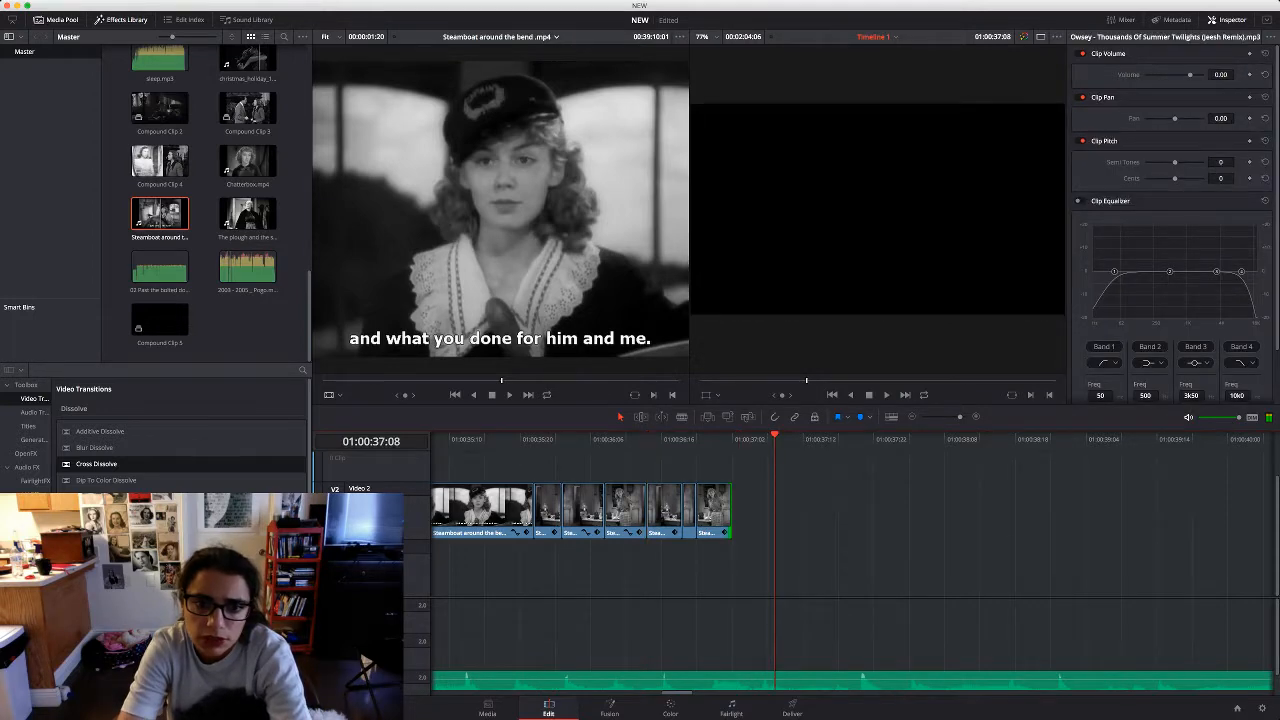
# Append the girl's close-up part ending at 00:39:14:08 to Video 2 and reframe it with zoom 1.330 and vertical position -92
pyautogui.click(500, 210)
pyautogui.press('i')
pyautogui.press('space')
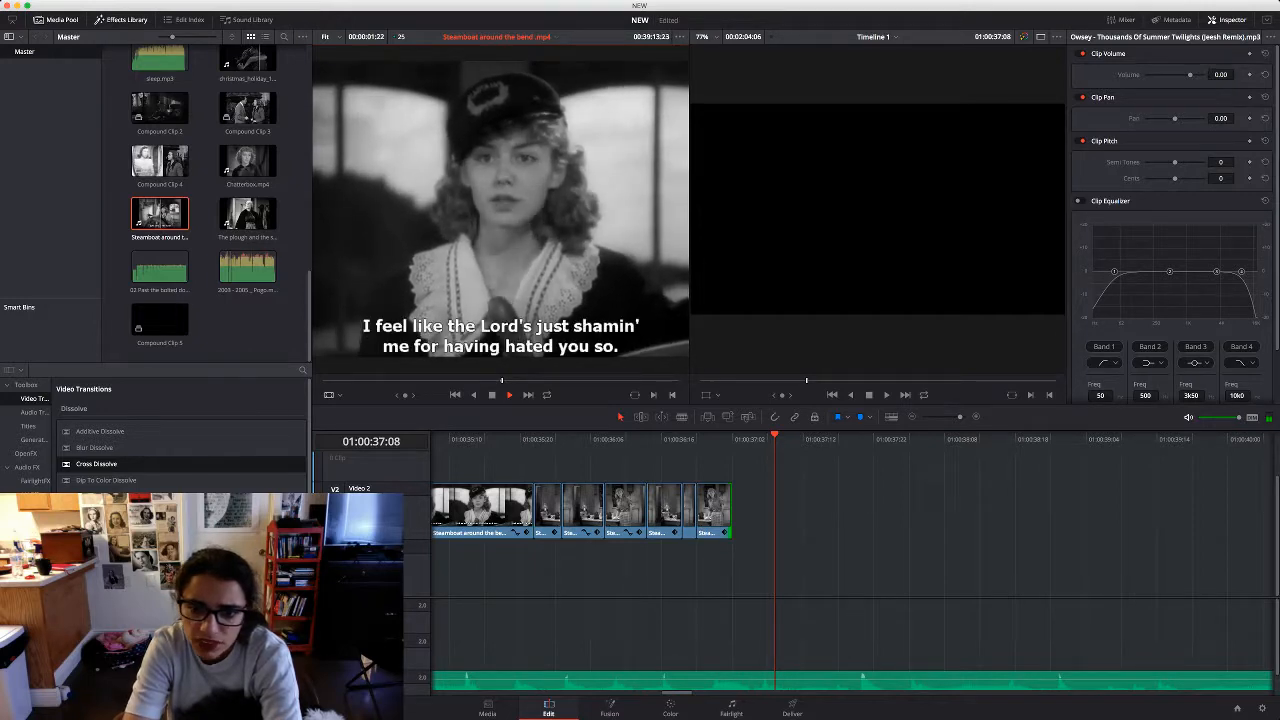
pyautogui.press('space')
pyautogui.moveTo(500, 210); pyautogui.dragTo(737, 510)
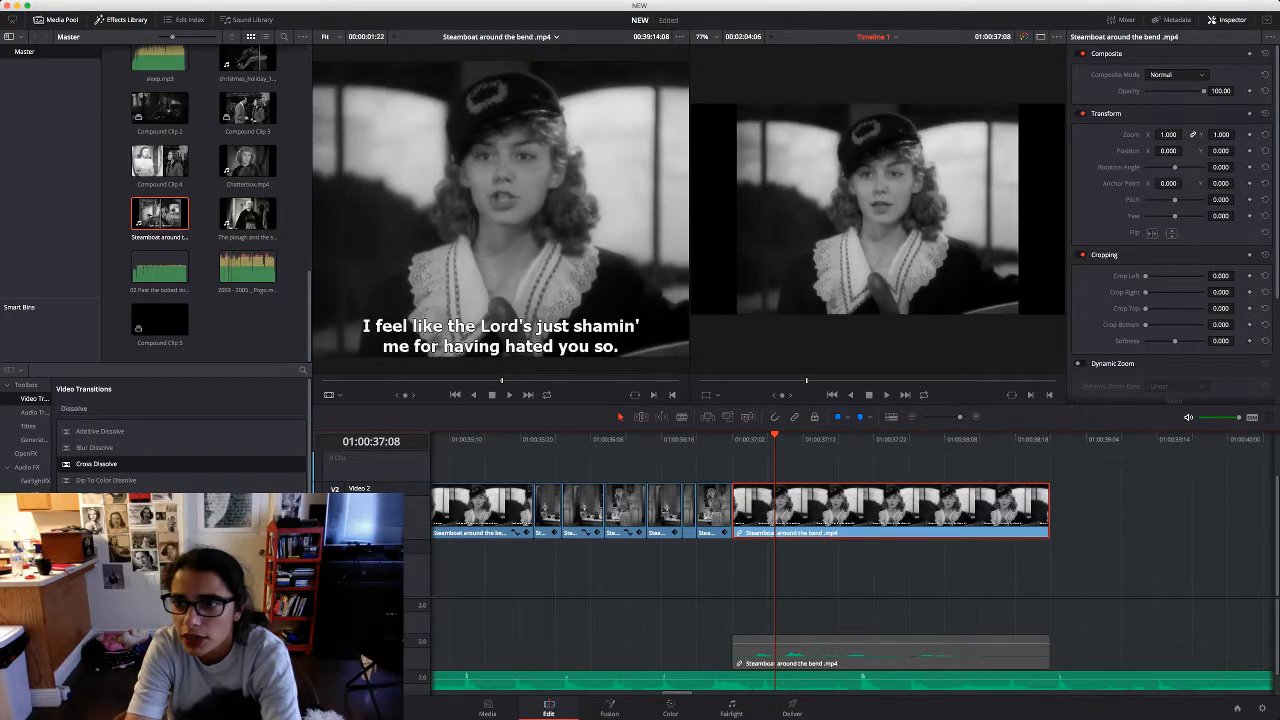
pyautogui.moveTo(1168, 134); pyautogui.dragTo(1200, 134)
pyautogui.moveTo(1237, 150); pyautogui.dragTo(1237, 150)
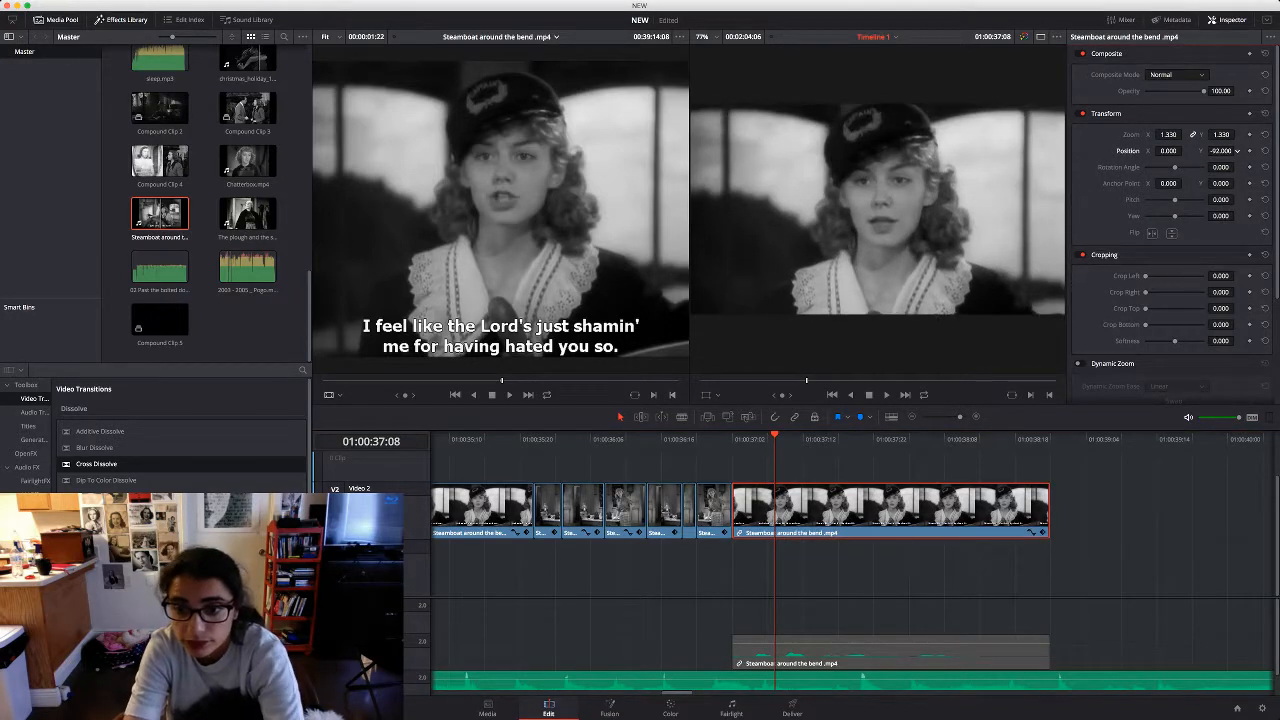
# Delete the audio of the girl's last close-up and trim the end of its video clip to about 01:00:38:02
pyautogui.click(928, 655)
pyautogui.press('Delete')
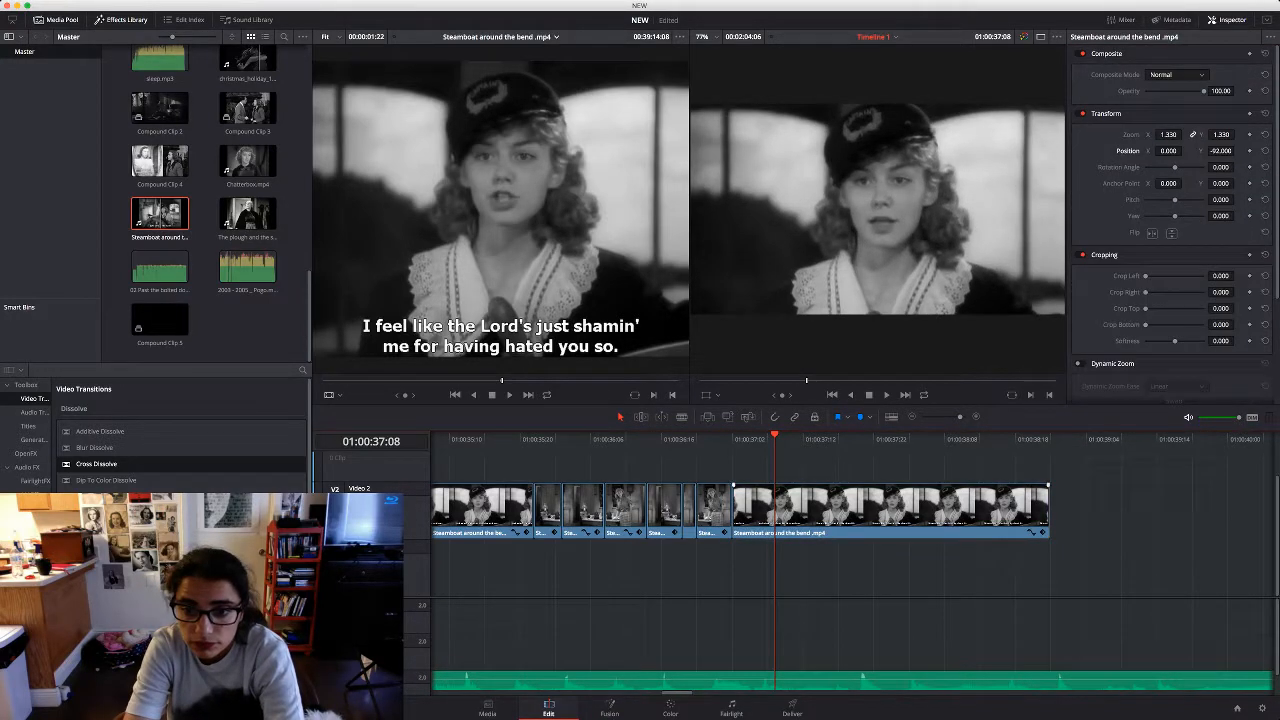
pyautogui.press('space')
pyautogui.moveTo(1048, 512); pyautogui.dragTo(922, 512)
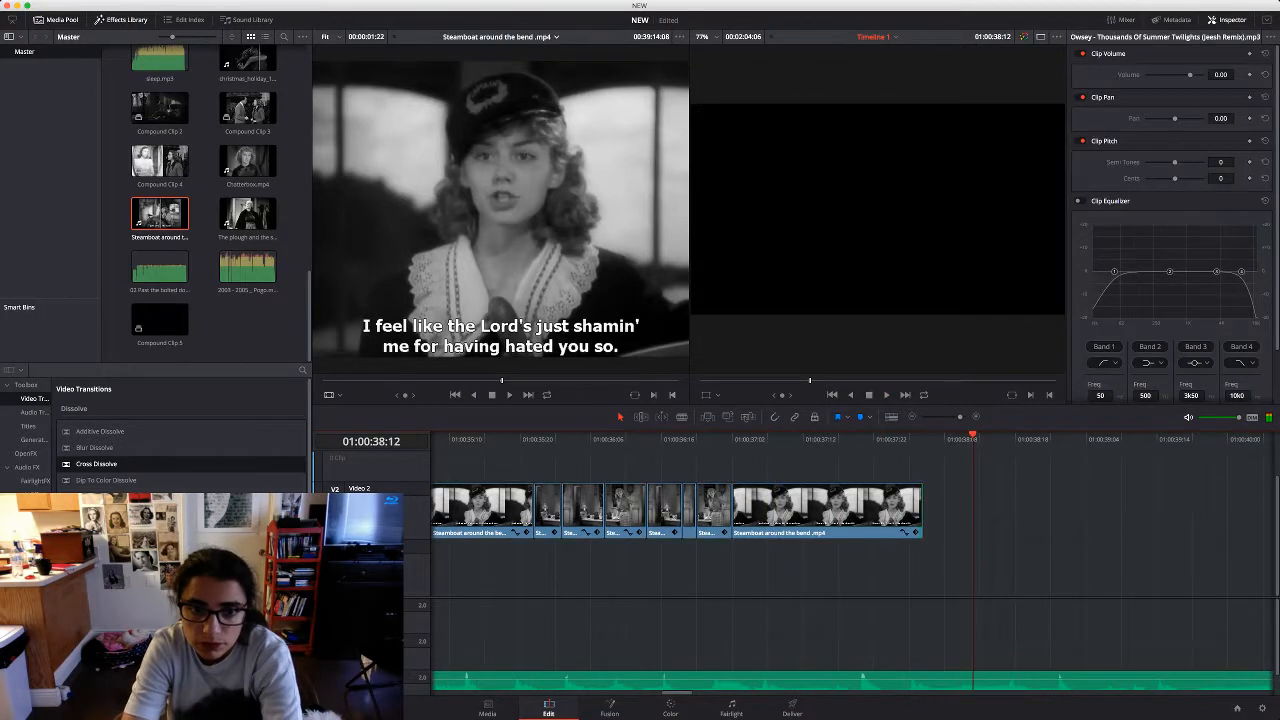
# Append the girl's close-up part ending at 00:39:17:10, shorten it, and reframe it with zoom 1.530 and vertical position -158
pyautogui.click(501, 210)
pyautogui.press('space')
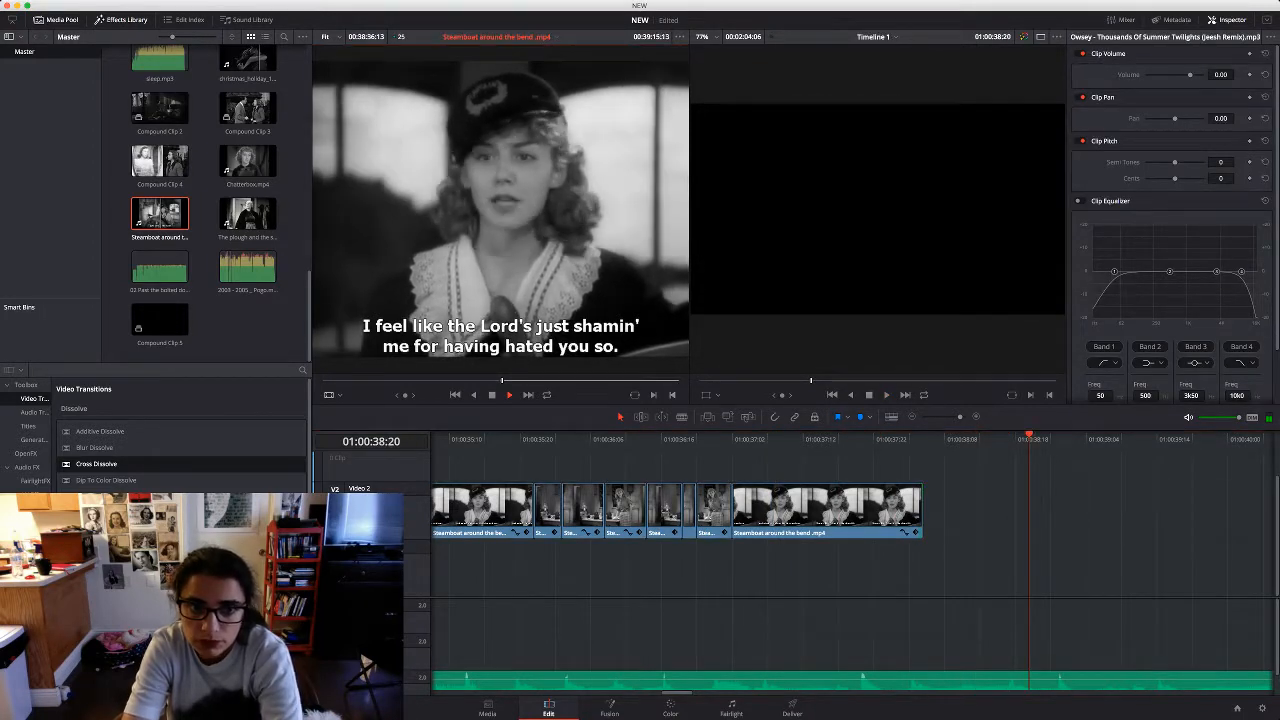
pyautogui.press('o')
pyautogui.press('space')
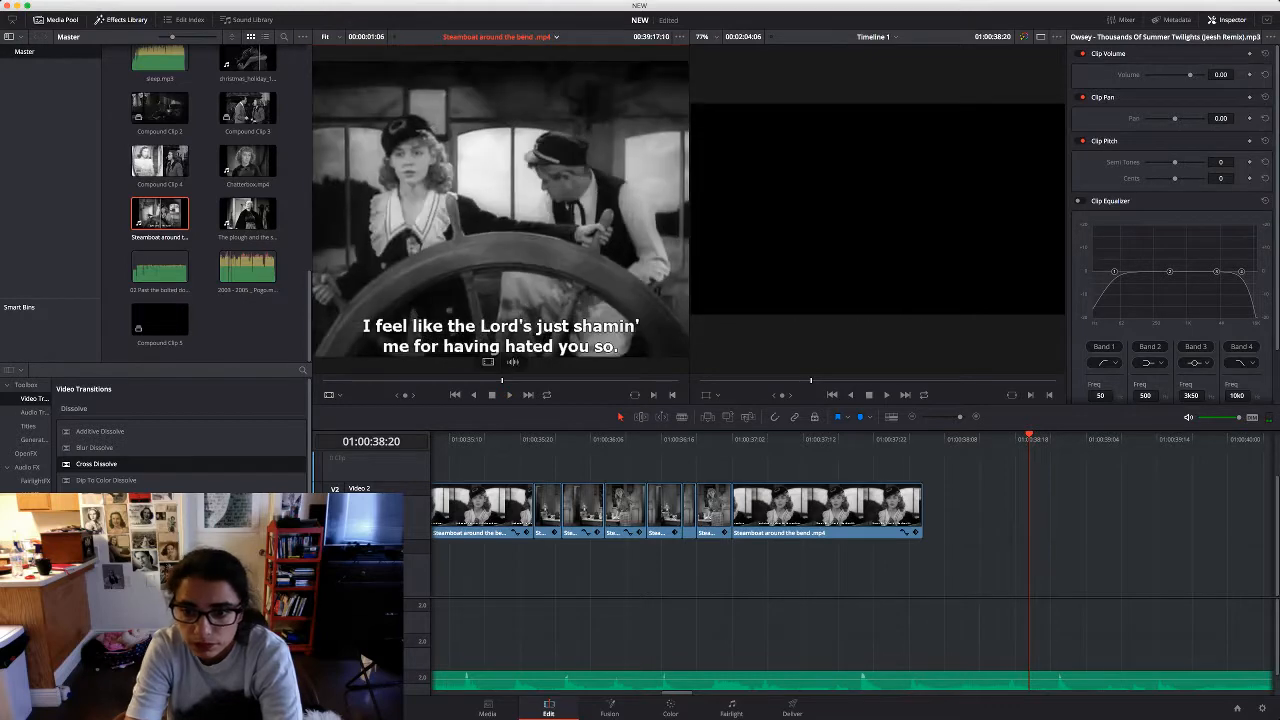
pyautogui.moveTo(501, 210); pyautogui.dragTo(925, 512)
pyautogui.moveTo(1126, 512); pyautogui.dragTo(1056, 512)
pyautogui.moveTo(1168, 134); pyautogui.dragTo(1214, 150)
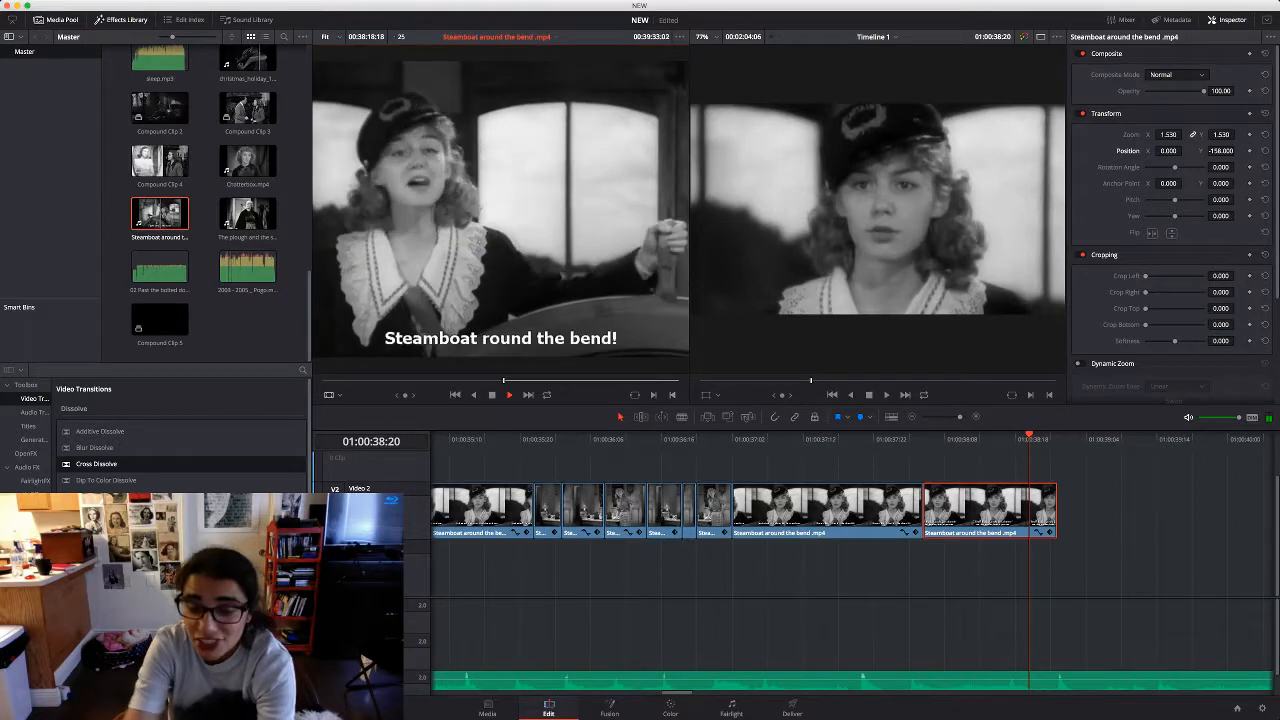
# Append the smiling girl's shot at the wheel ending at 00:39:34:13 to Video 2 and delete its audio
pyautogui.press('o')
pyautogui.press('space')
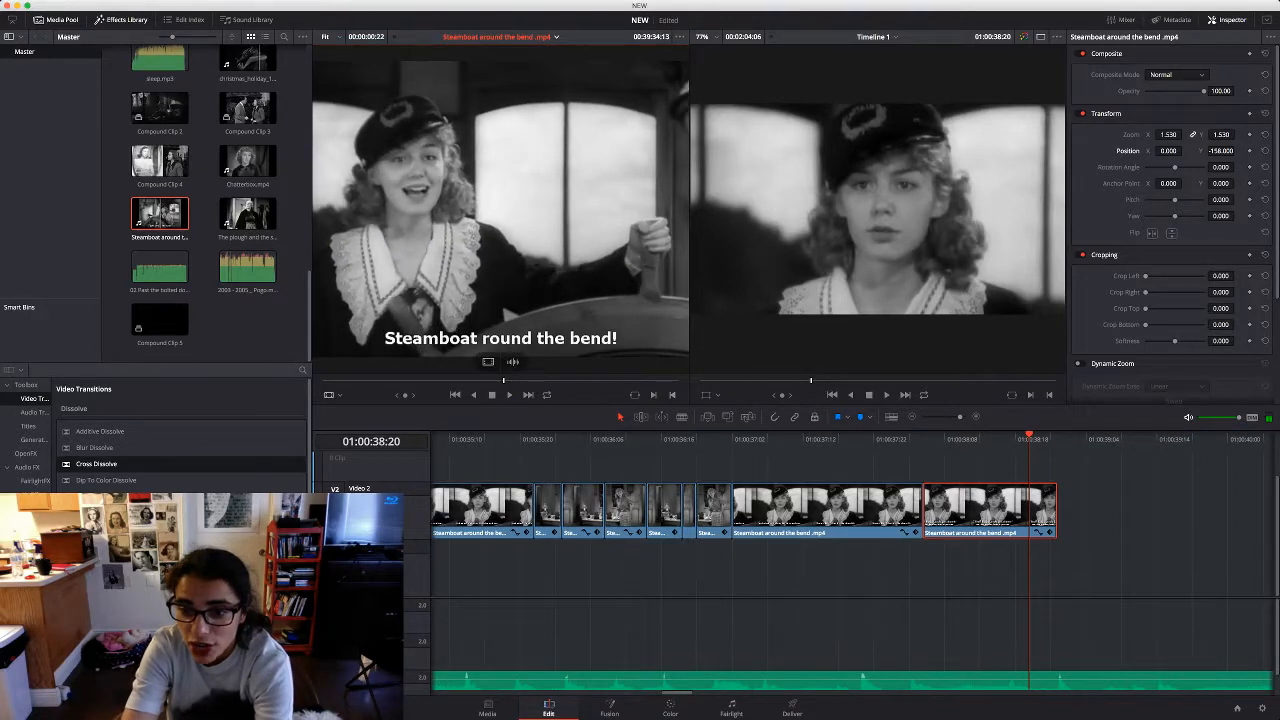
pyautogui.moveTo(500, 215); pyautogui.dragTo(1055, 508)
pyautogui.click(1110, 652)
pyautogui.press('BackSpace')
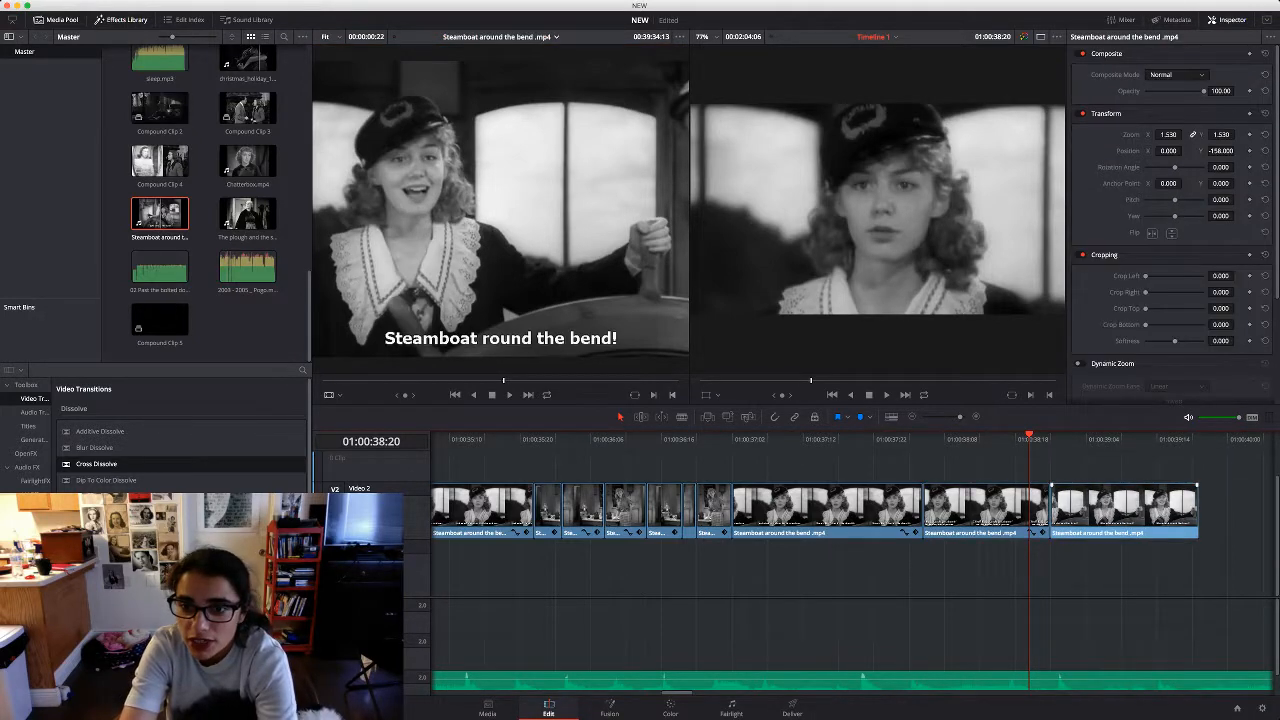
# Trim the end of the smiling girl's clip slightly, then enlarge and reposition it to crop out the subtitle
pyautogui.moveTo(1197, 511); pyautogui.dragTo(1183, 511)
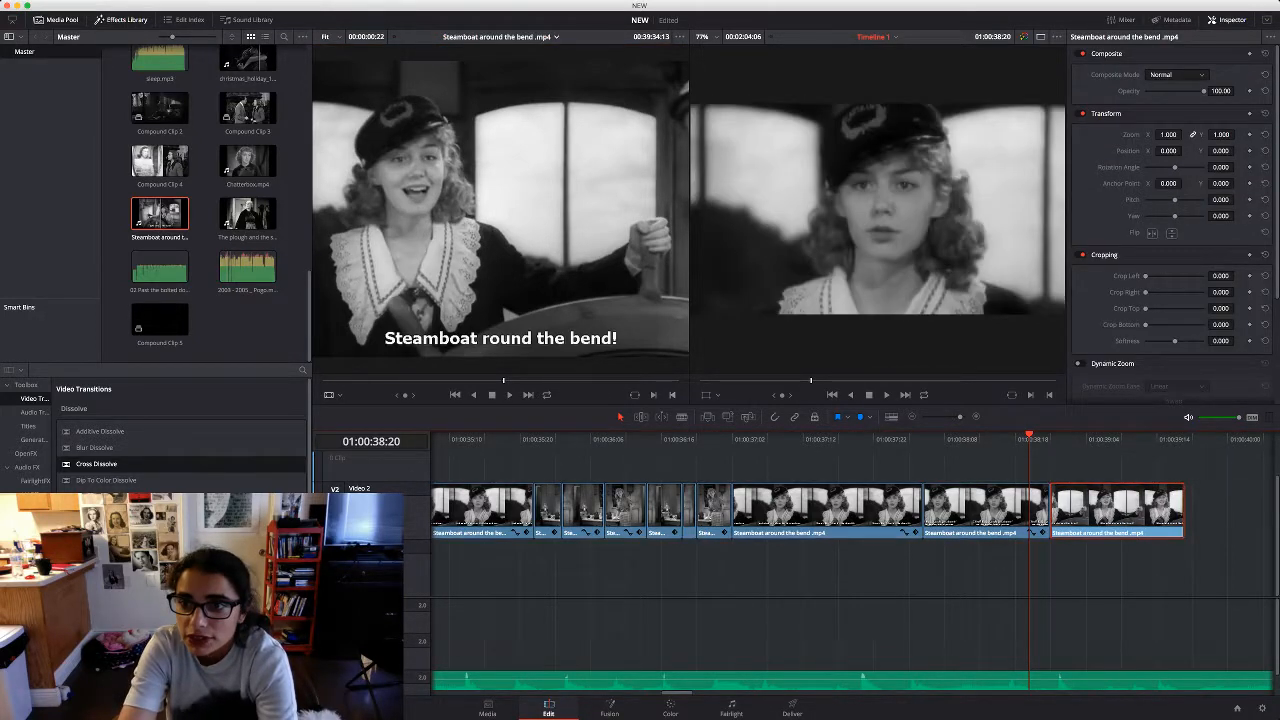
pyautogui.click(1071, 438)
pyautogui.moveTo(1168, 134); pyautogui.dragTo(1237, 151)
# Play past the last clip and skim the rest of the music up to about 01:01:31:12
pyautogui.press('space')
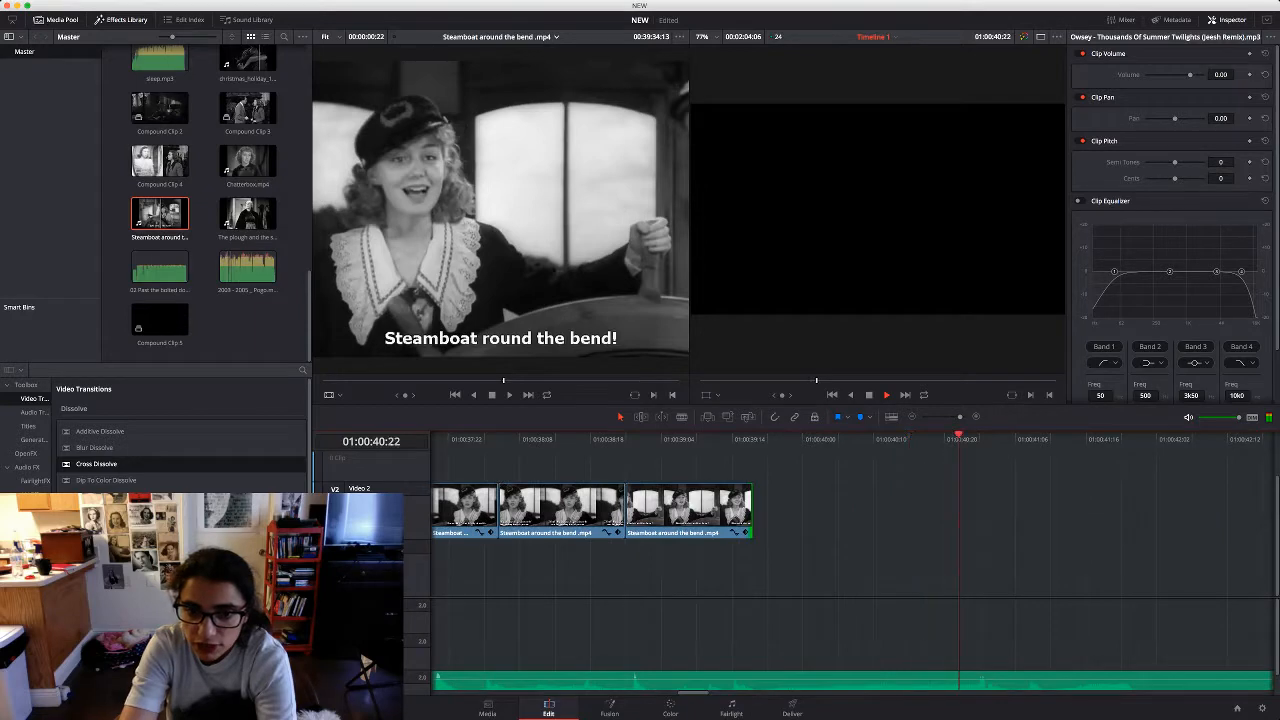
pyautogui.scroll(-12, 851, 560)
pyautogui.scroll(4, 851, 560)
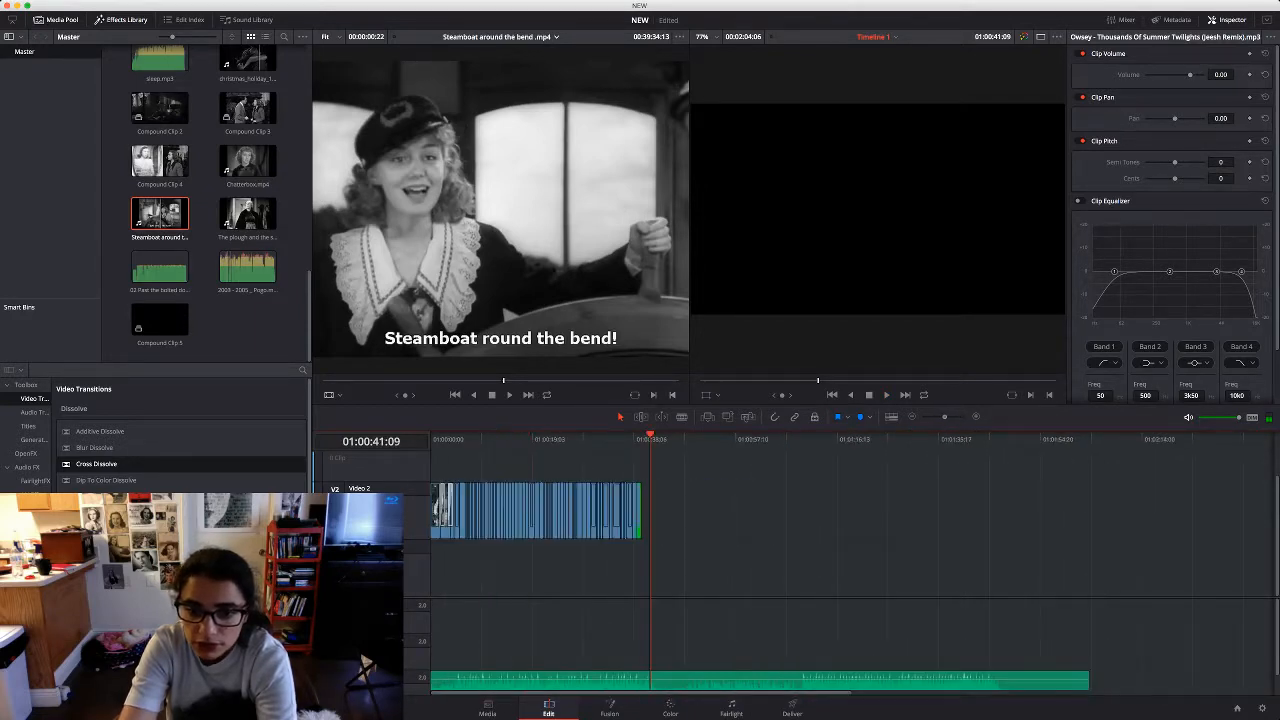
pyautogui.press('space')
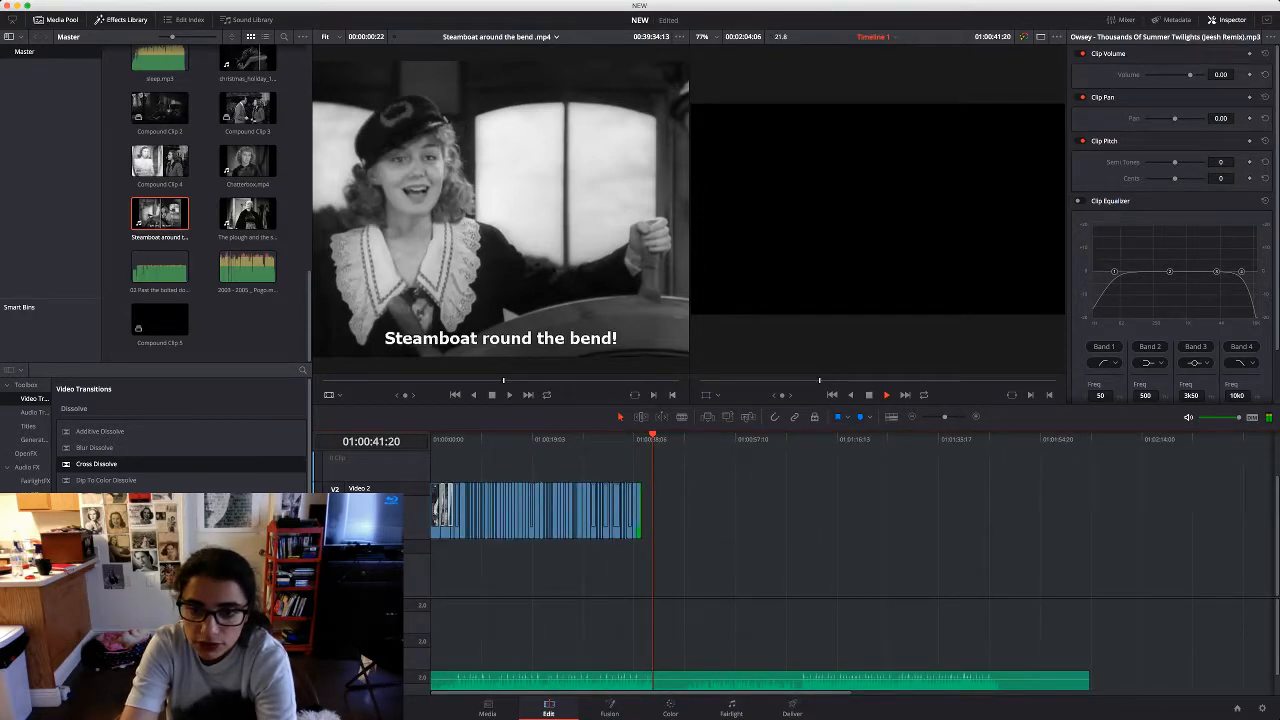
pyautogui.moveTo(881, 439); pyautogui.dragTo(915, 439)
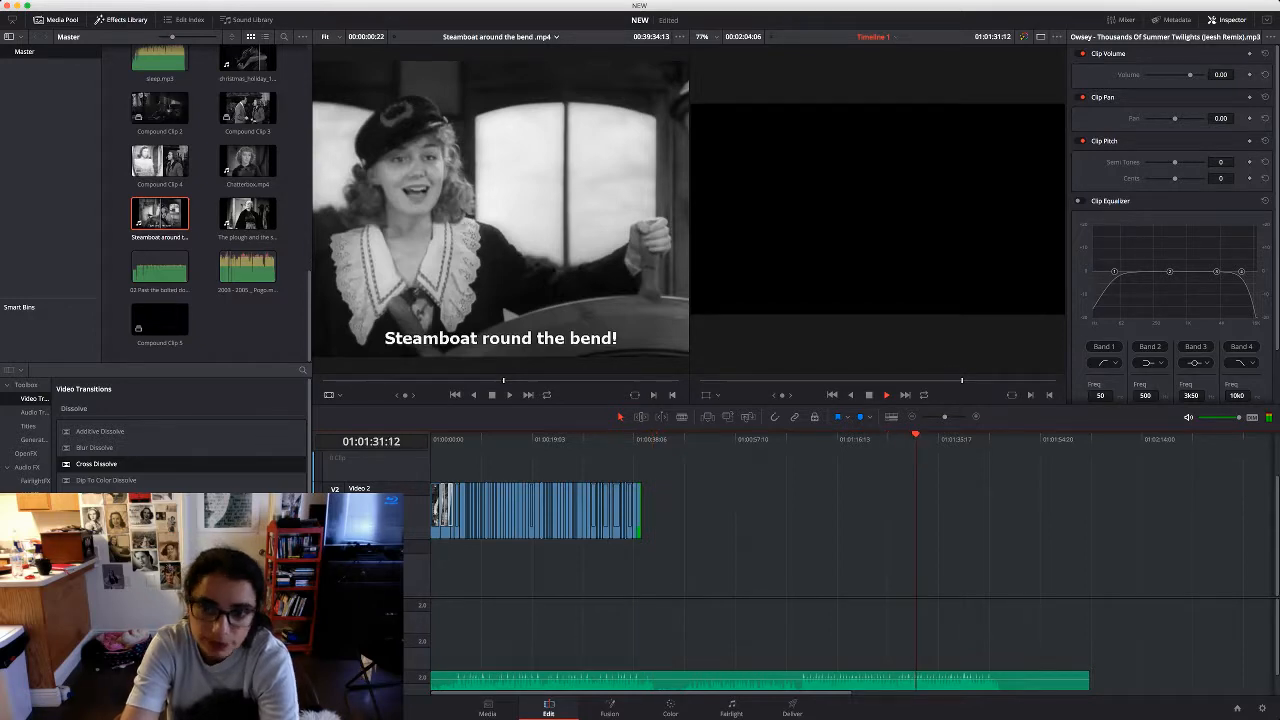
# Enlarge the timeline area and play the whole edit from the start
pyautogui.press('Home')
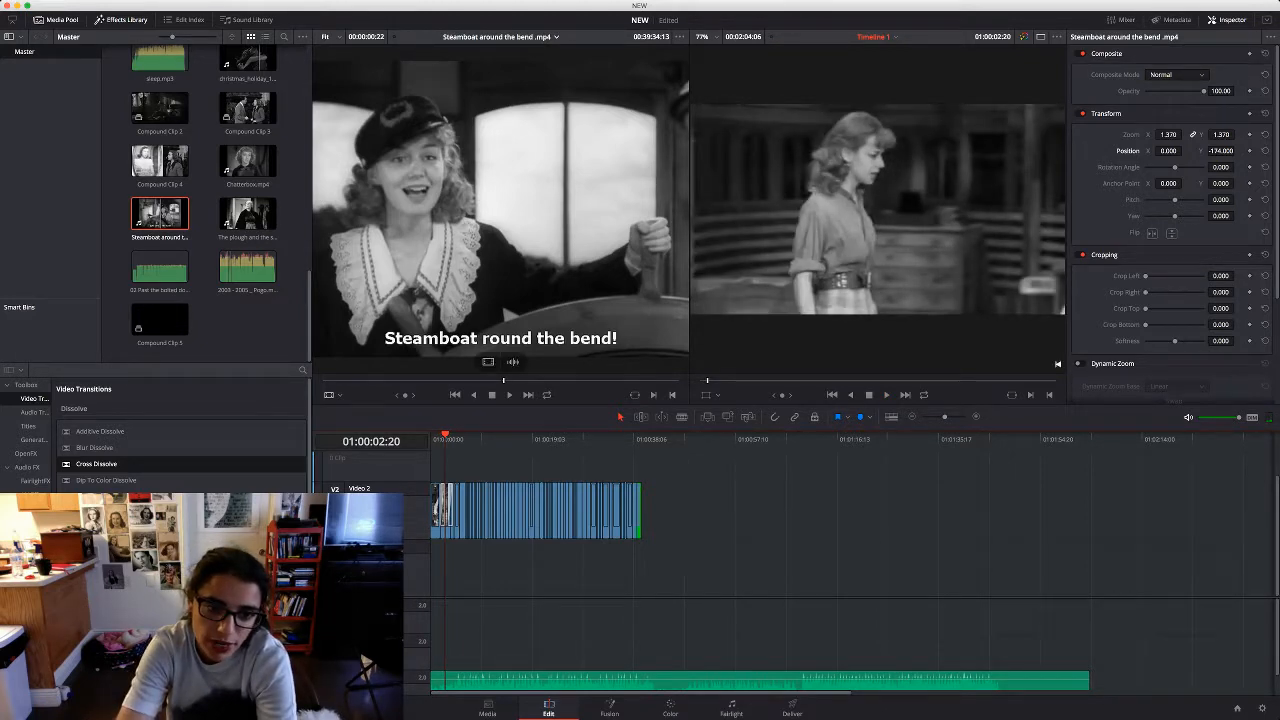
pyautogui.moveTo(505, 405); pyautogui.dragTo(505, 361)
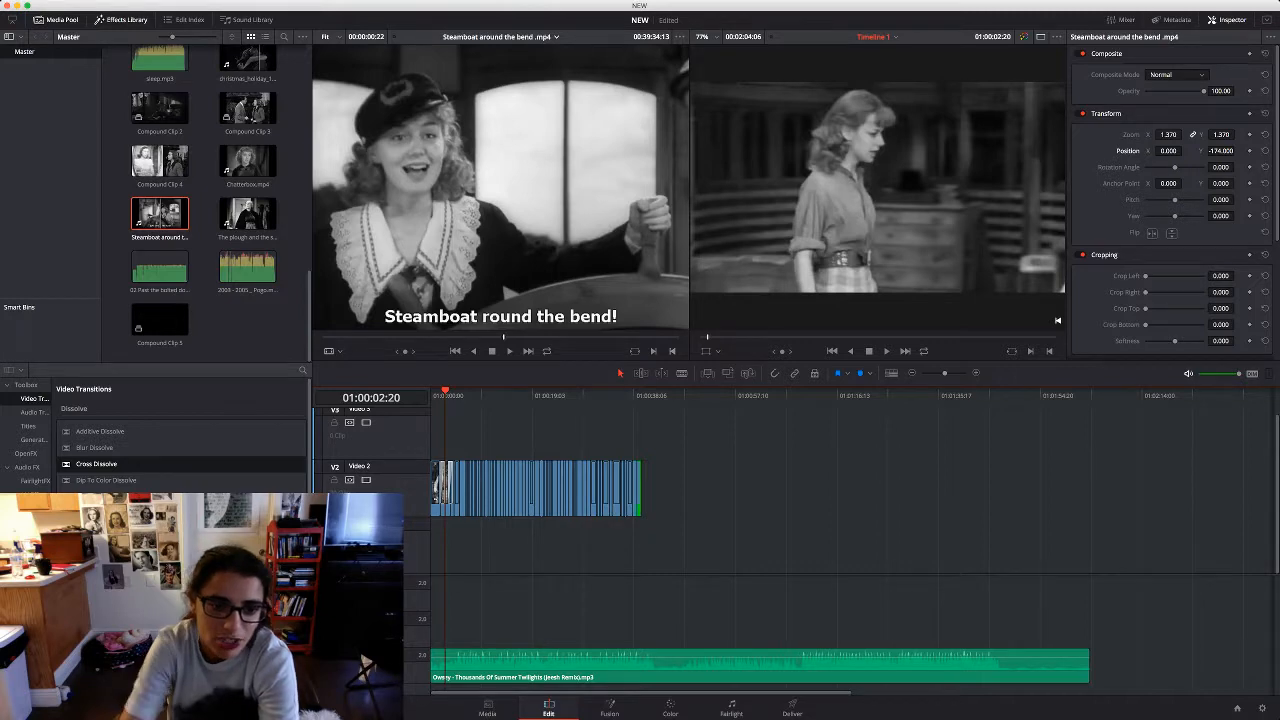
pyautogui.press('Home')
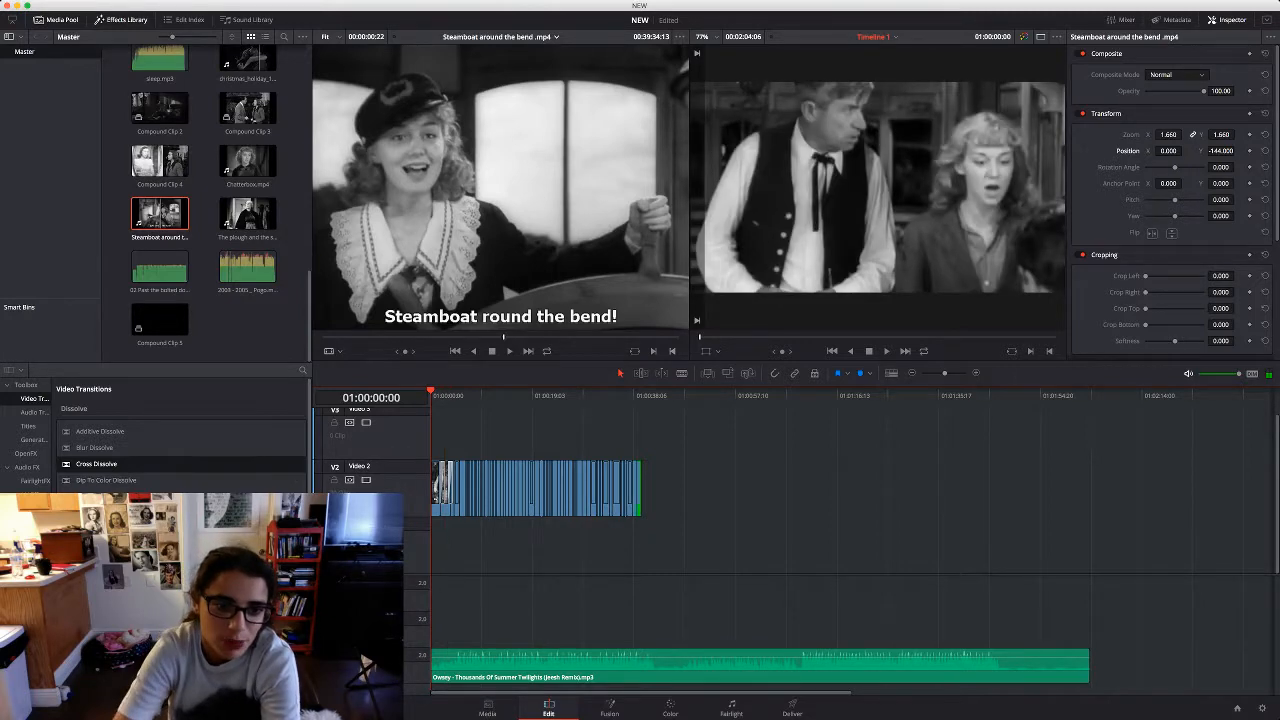
pyautogui.press('space')
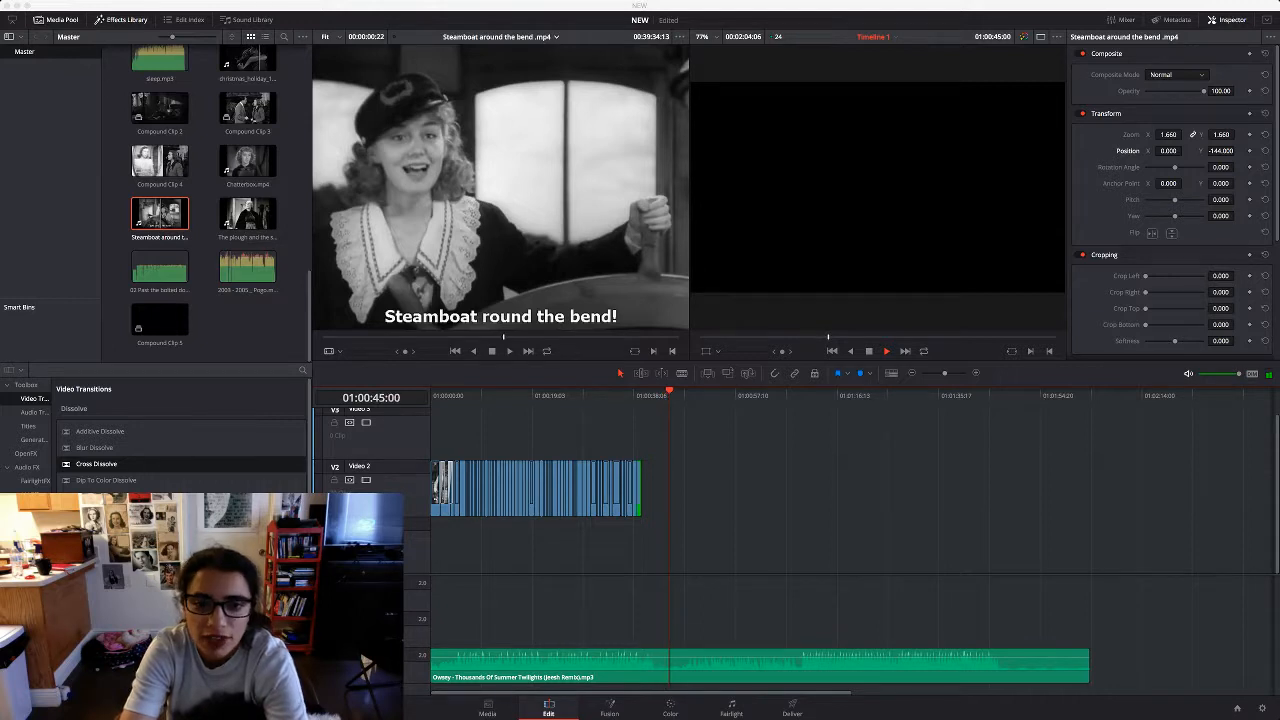
pyautogui.press('space')
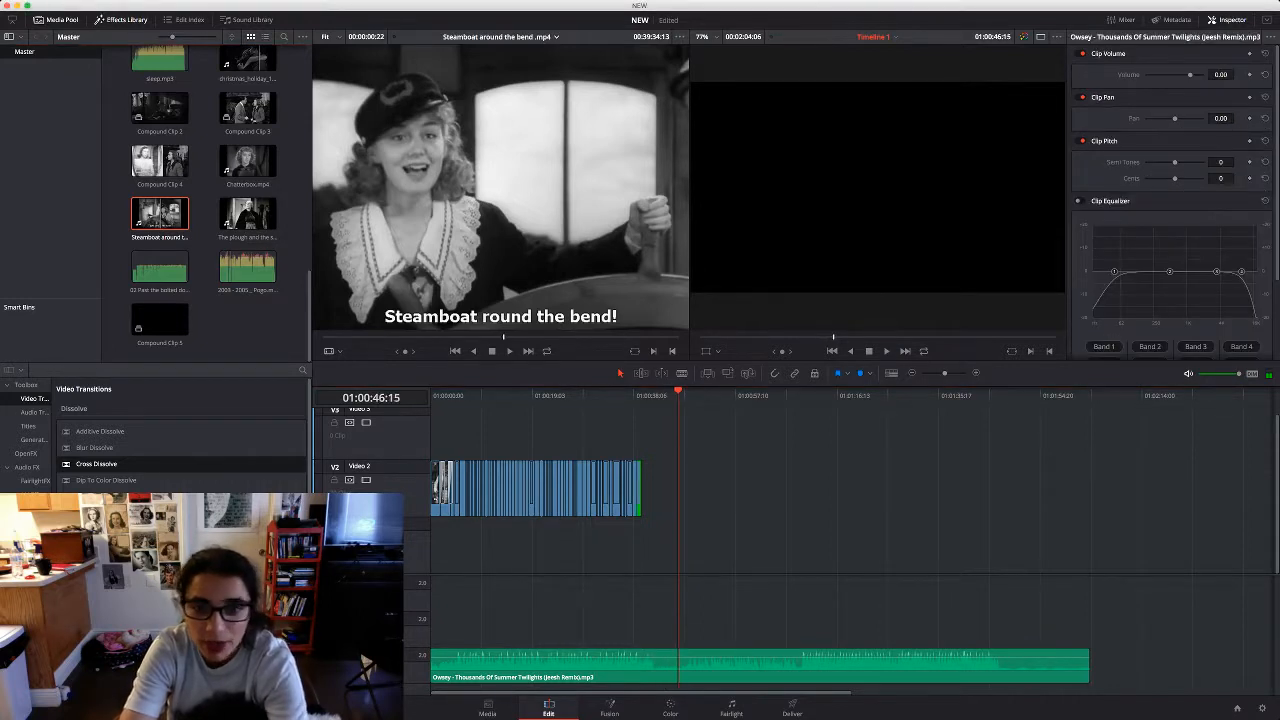
# Append the shot of the girl and the captain together, ending at 00:39:46:00, after the last clip on Video 2
pyautogui.click(648, 394)
pyautogui.click(634, 394)
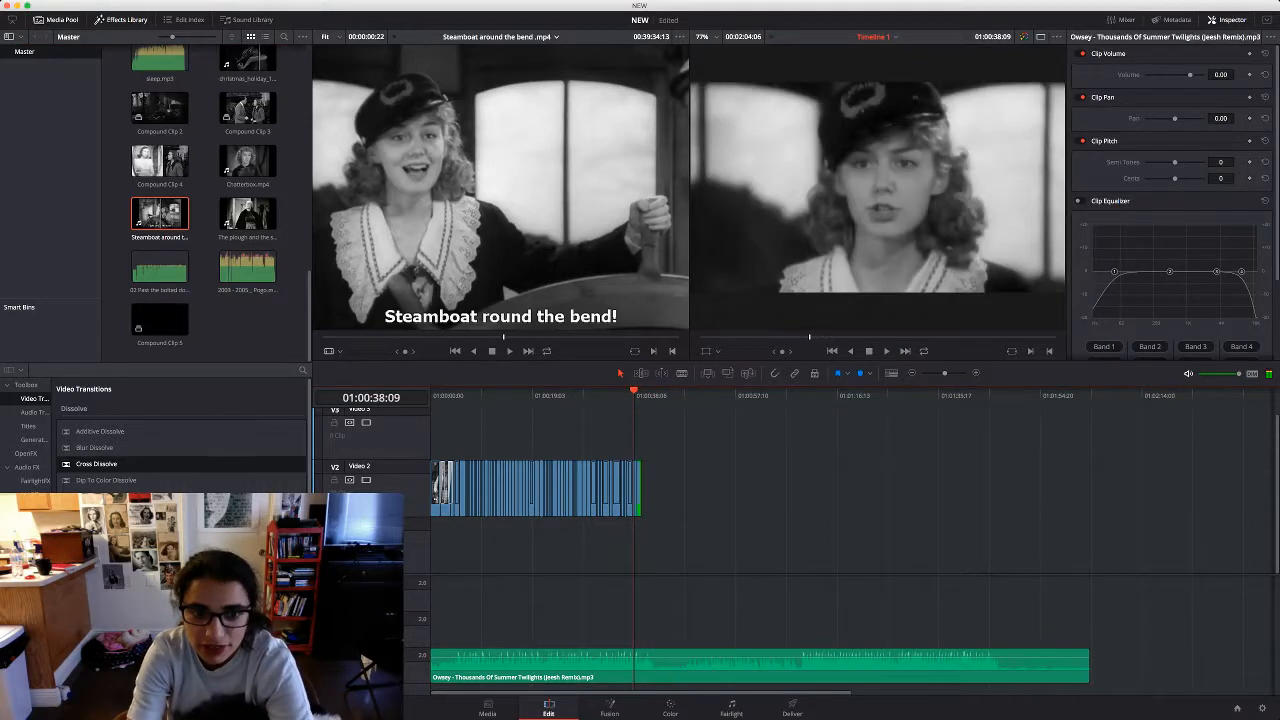
pyautogui.press('Down')
pyautogui.press('Down')
pyautogui.press('q')
pyautogui.press('i')
pyautogui.press('space')
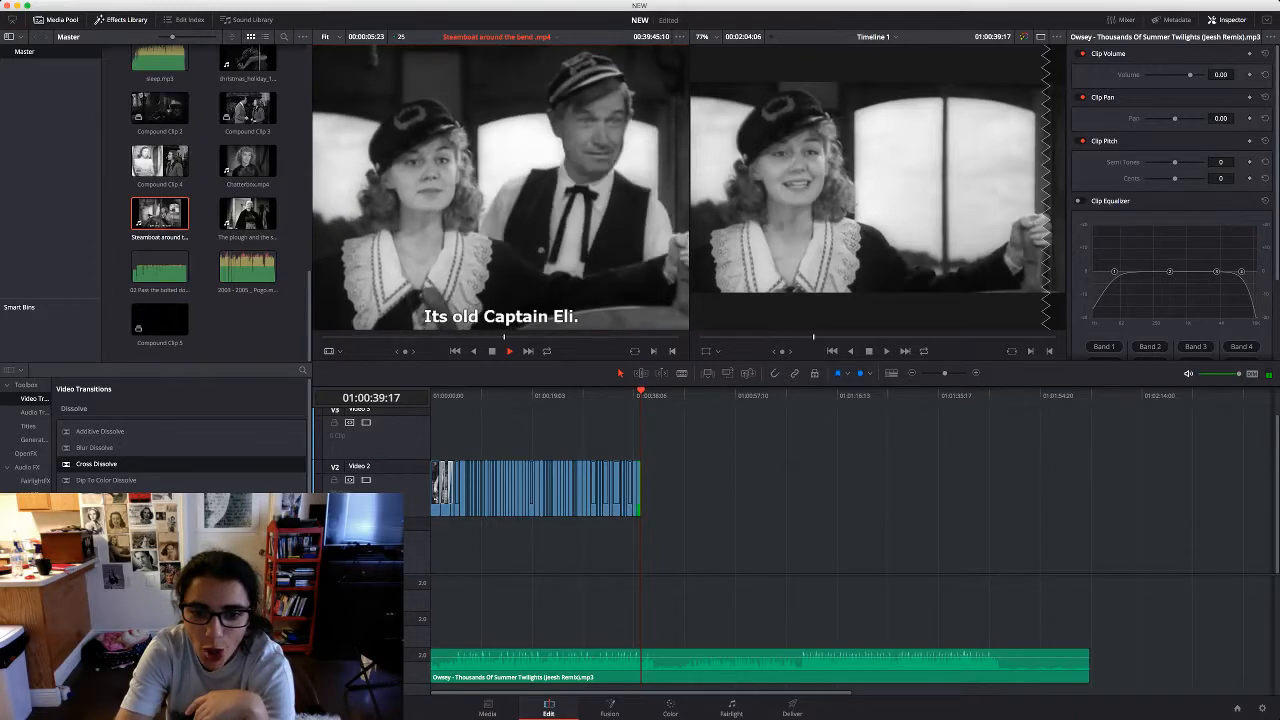
pyautogui.moveTo(500, 200); pyautogui.dragTo(650, 488)
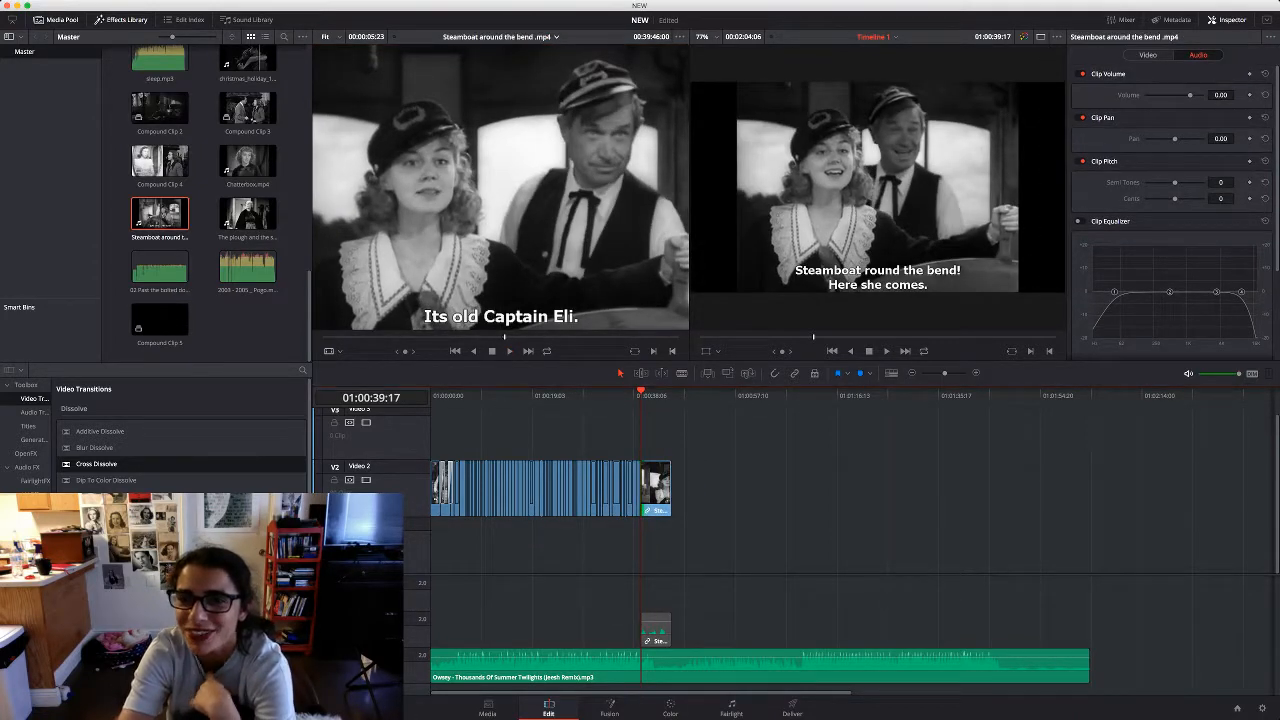
# Reframe the shot of the girl and the captain with zoom 1.580 and vertical position -177, and delete its audio
pyautogui.click(1148, 55)
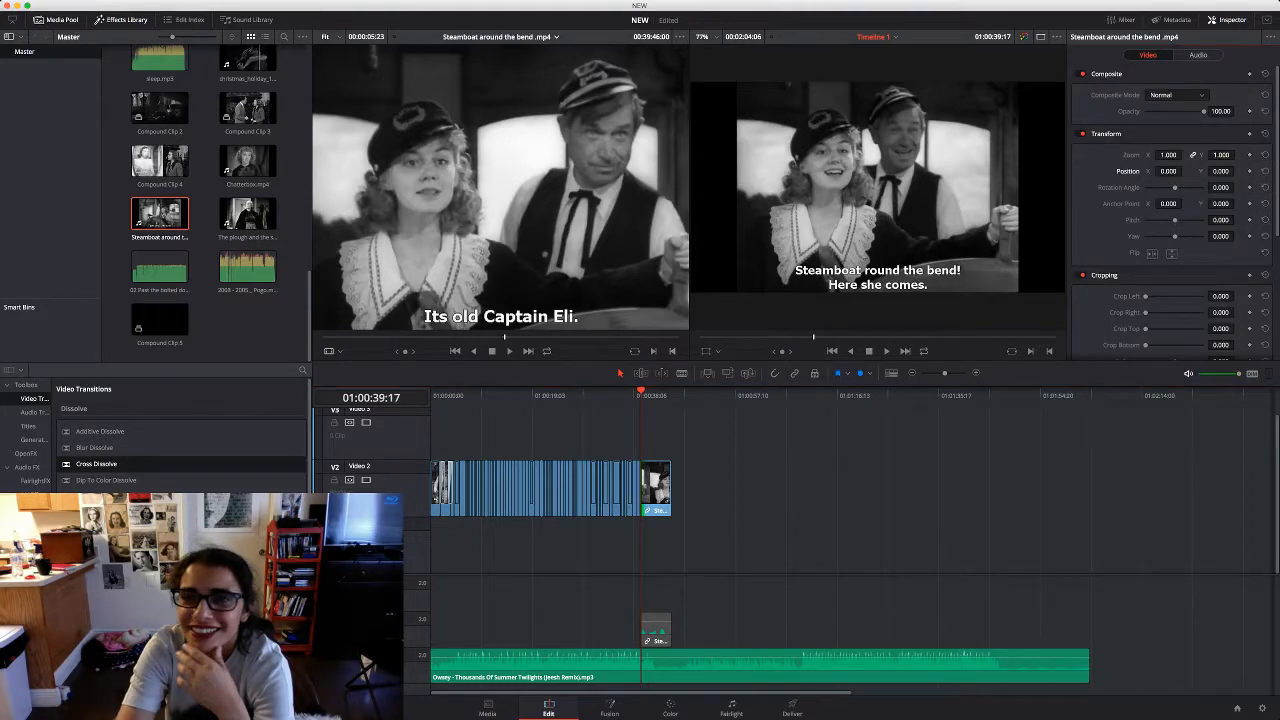
pyautogui.moveTo(1168, 155); pyautogui.dragTo(1080, 171)
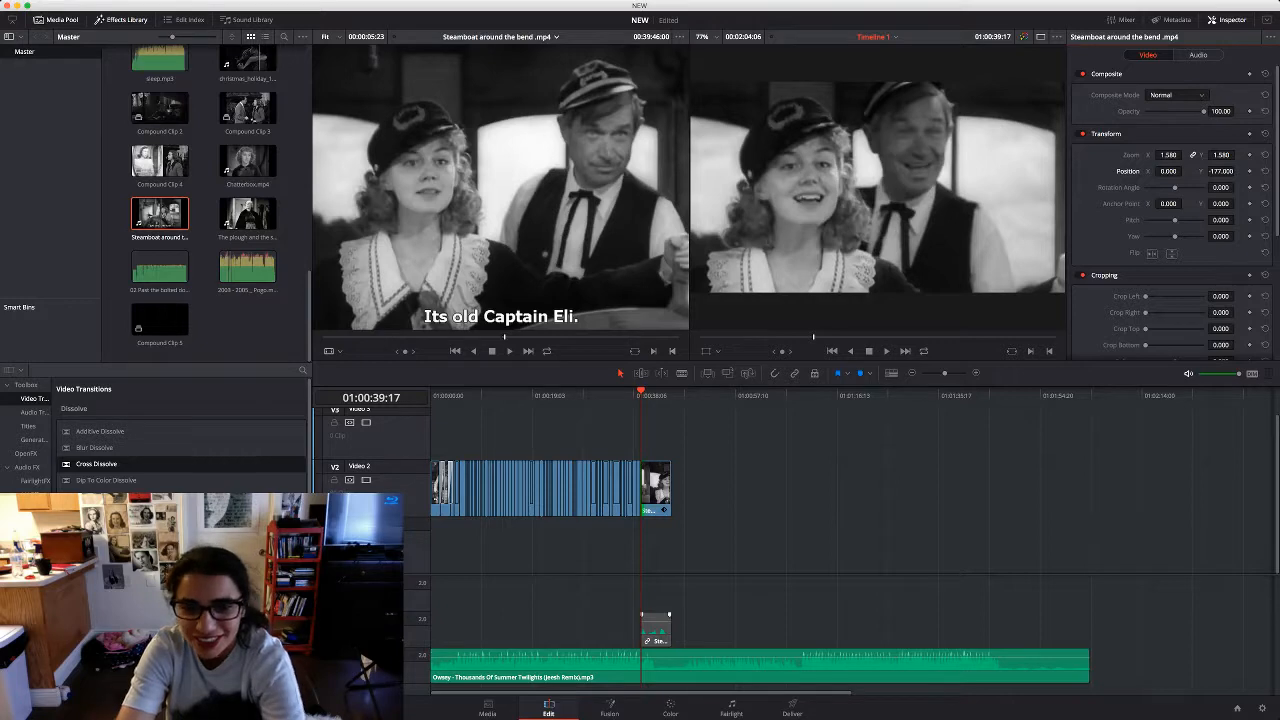
pyautogui.keyDown('alt'); pyautogui.click(656, 628); pyautogui.keyUp('alt')
pyautogui.press('BackSpace')
# Play back the shot of the girl and the captain and delete it from Video 2
pyautogui.press('space')
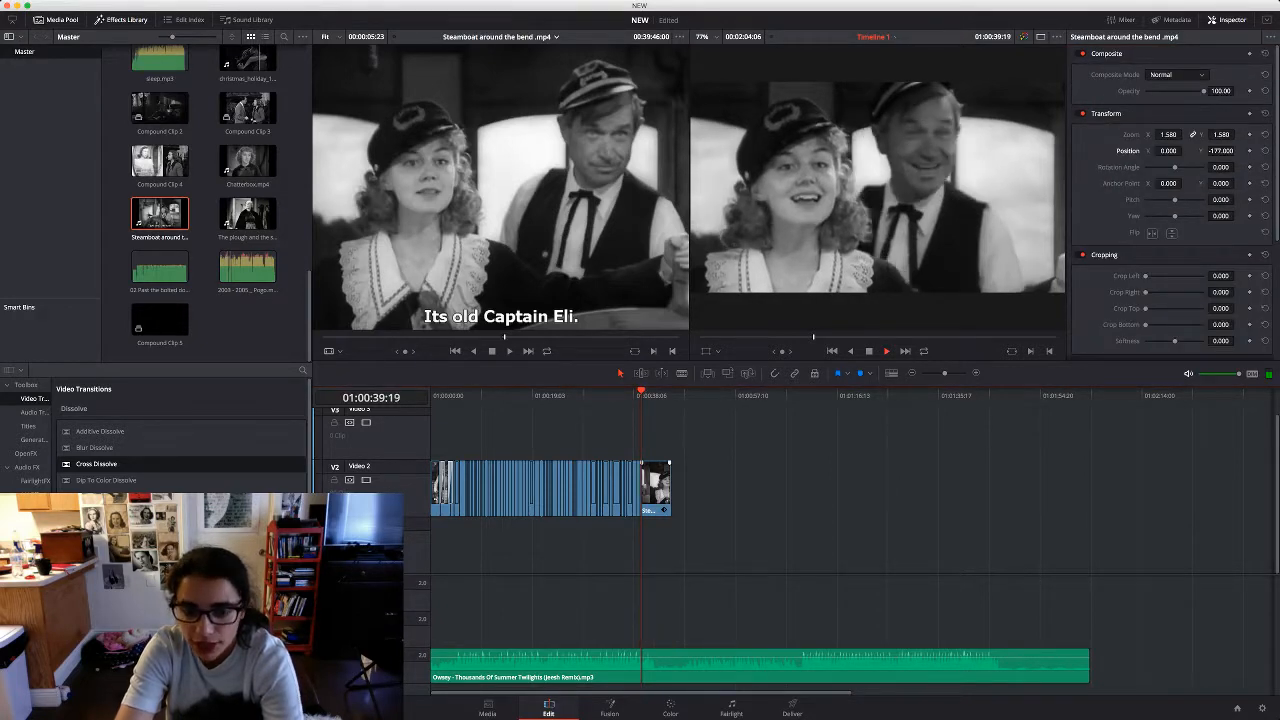
pyautogui.press('space')
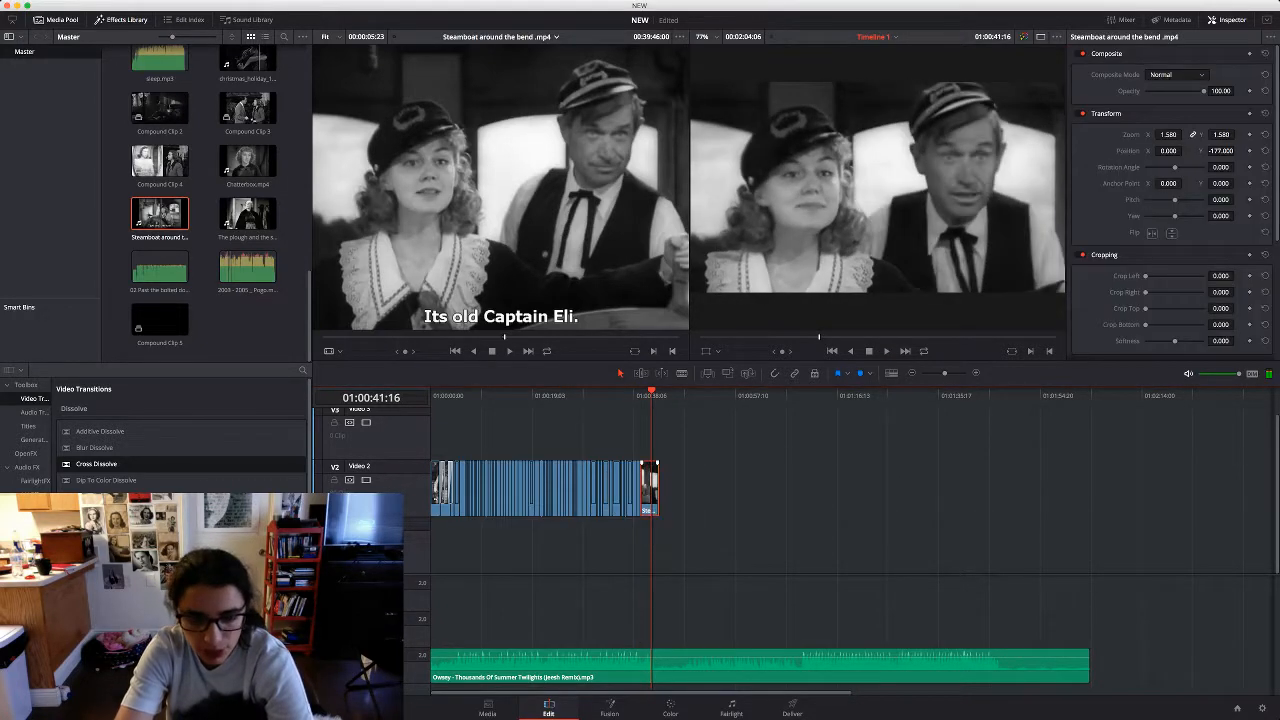
pyautogui.press('Delete')
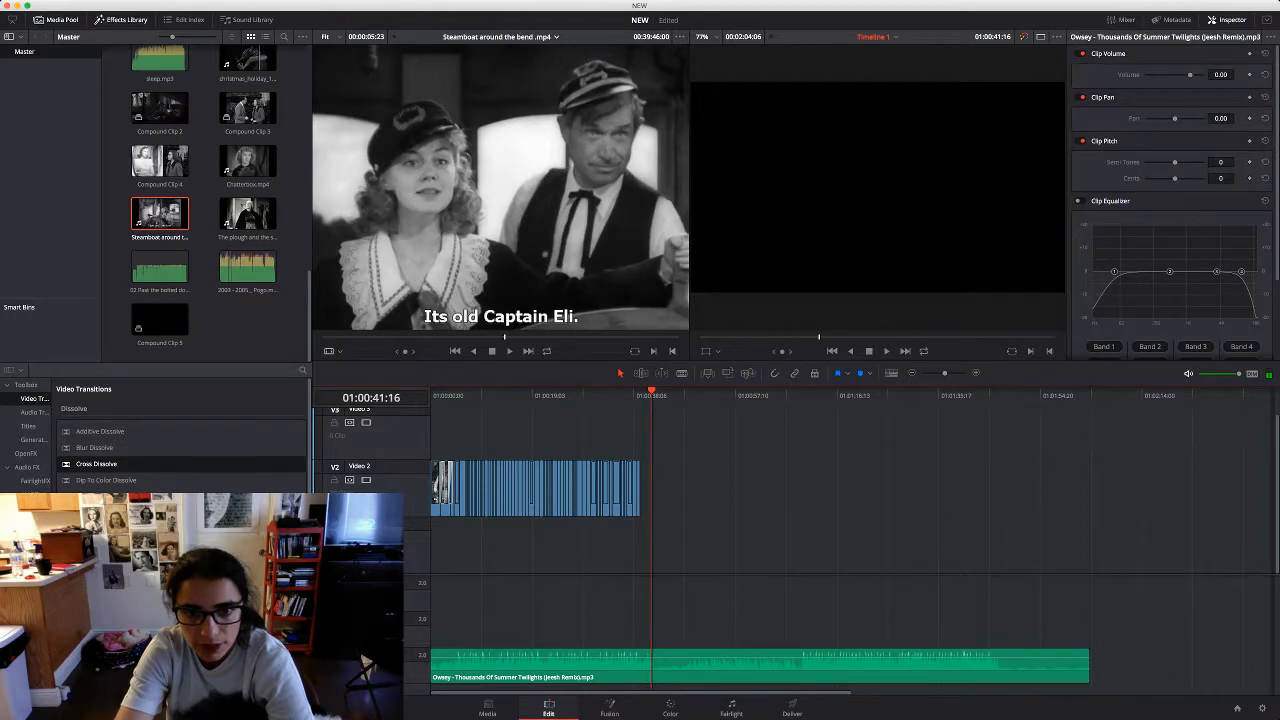
# Paste a copy of an early group of quick-cut clips at the end of Video 2 and play it back
pyautogui.moveTo(469, 535); pyautogui.dragTo(486, 490)
pyautogui.moveTo(653, 391)
pyautogui.mouseDown()
pyautogui.moveTo(640, 391)
pyautogui.moveTo(653, 391)
pyautogui.mouseUp()
pyautogui.press('super+v')
pyautogui.press('space')
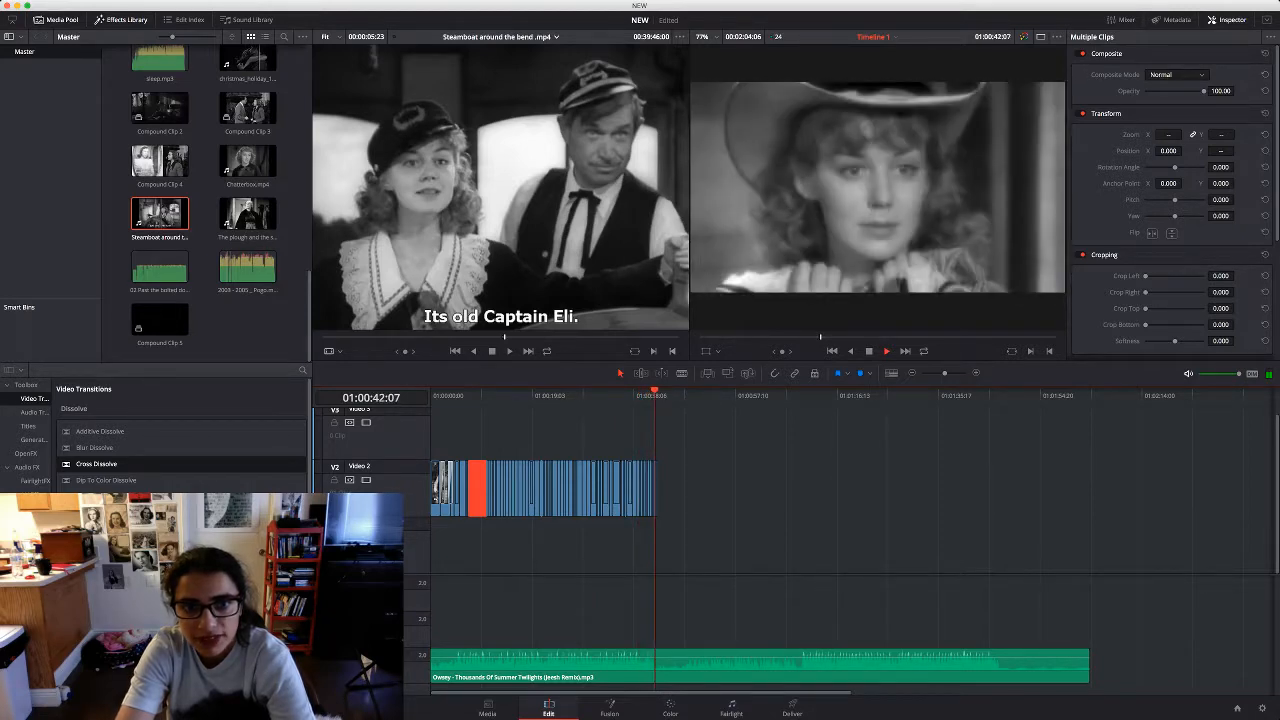
# Skim the Steamboat around the bend source beyond 00:39:46:00 for the bride's shots in the wedding scene
pyautogui.click(500, 210)
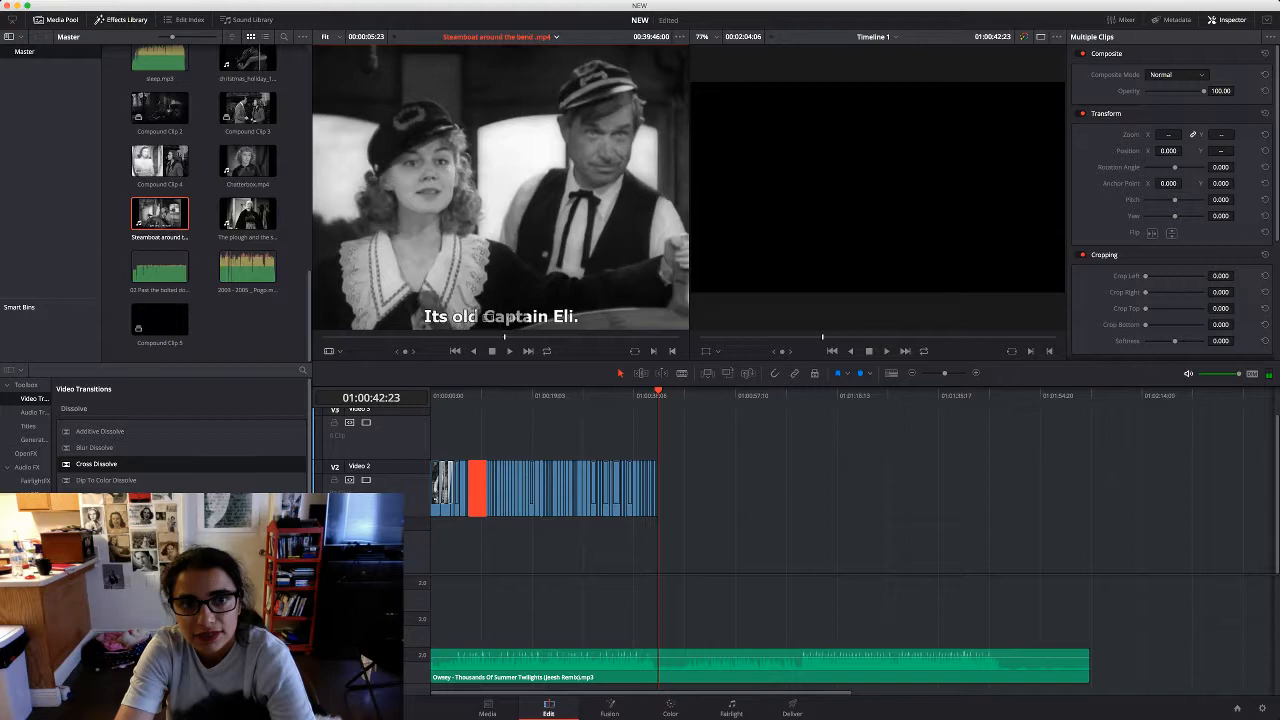
pyautogui.moveTo(504, 337); pyautogui.dragTo(529, 337)
pyautogui.press('space')
pyautogui.press('space')
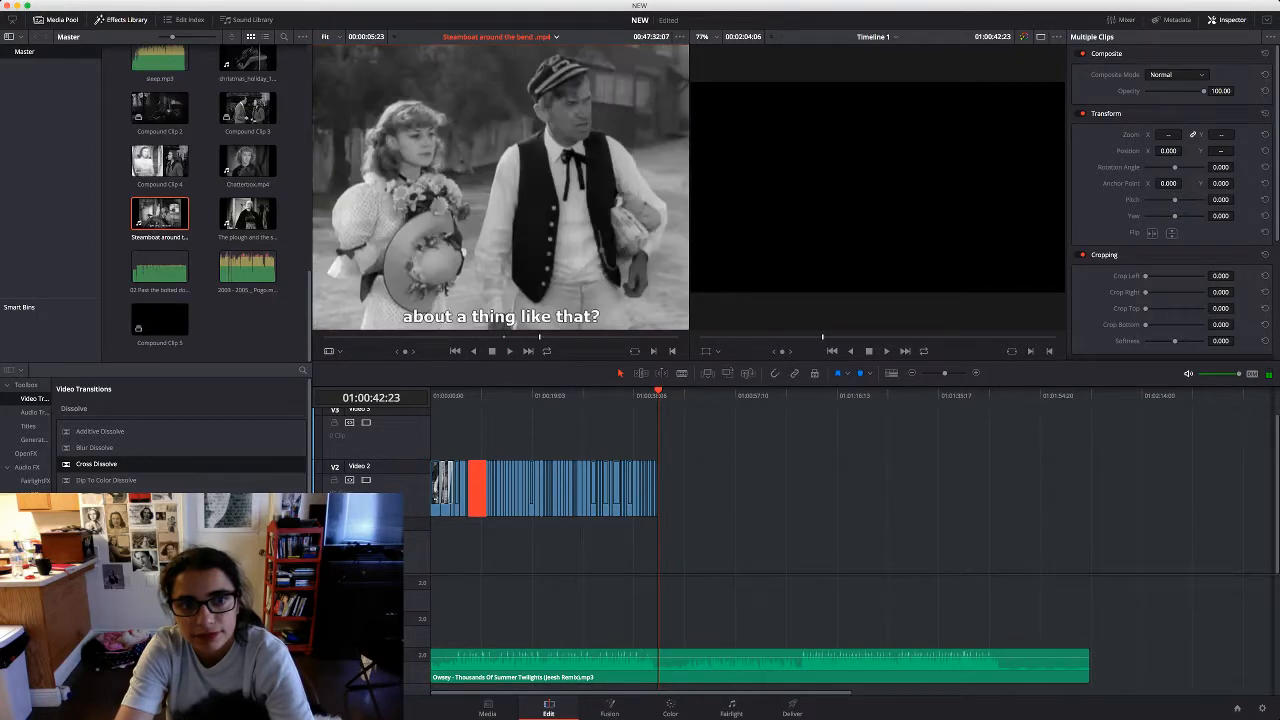
pyautogui.moveTo(539, 337); pyautogui.dragTo(537, 337)
pyautogui.press('space')
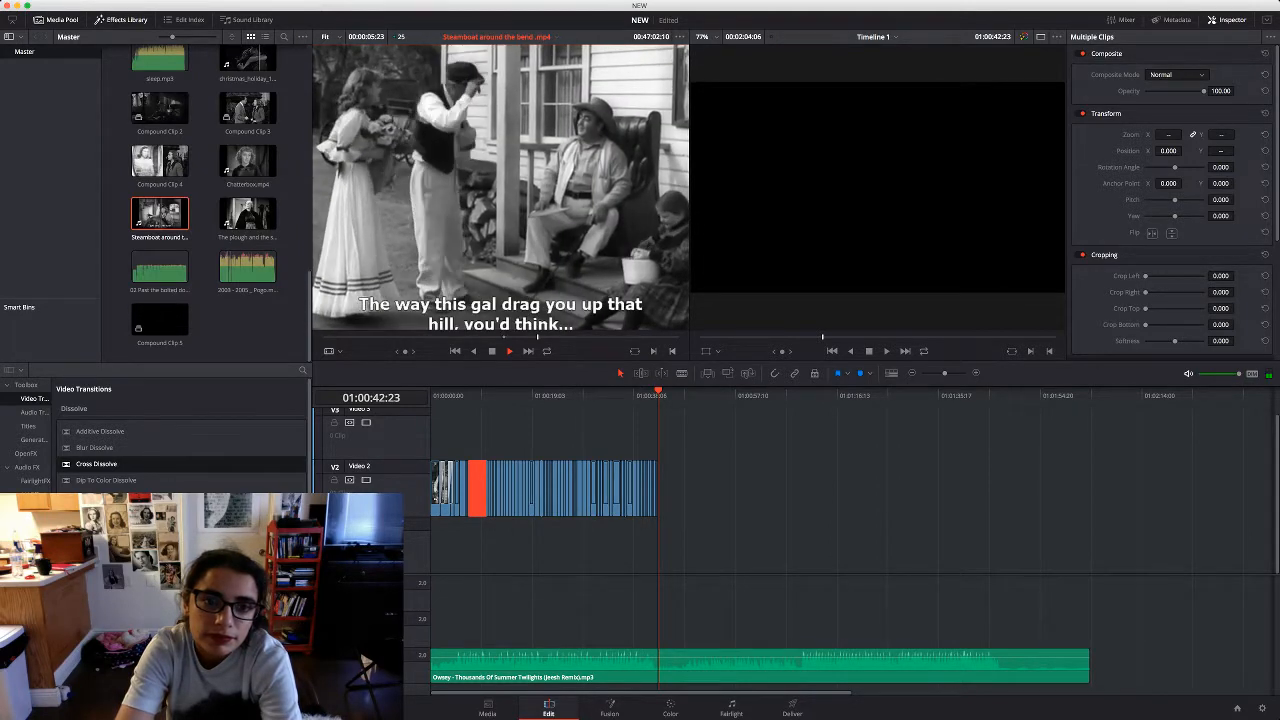
pyautogui.press('l')
pyautogui.press('l')
pyautogui.press('l')
pyautogui.moveTo(555, 337); pyautogui.dragTo(556, 337)
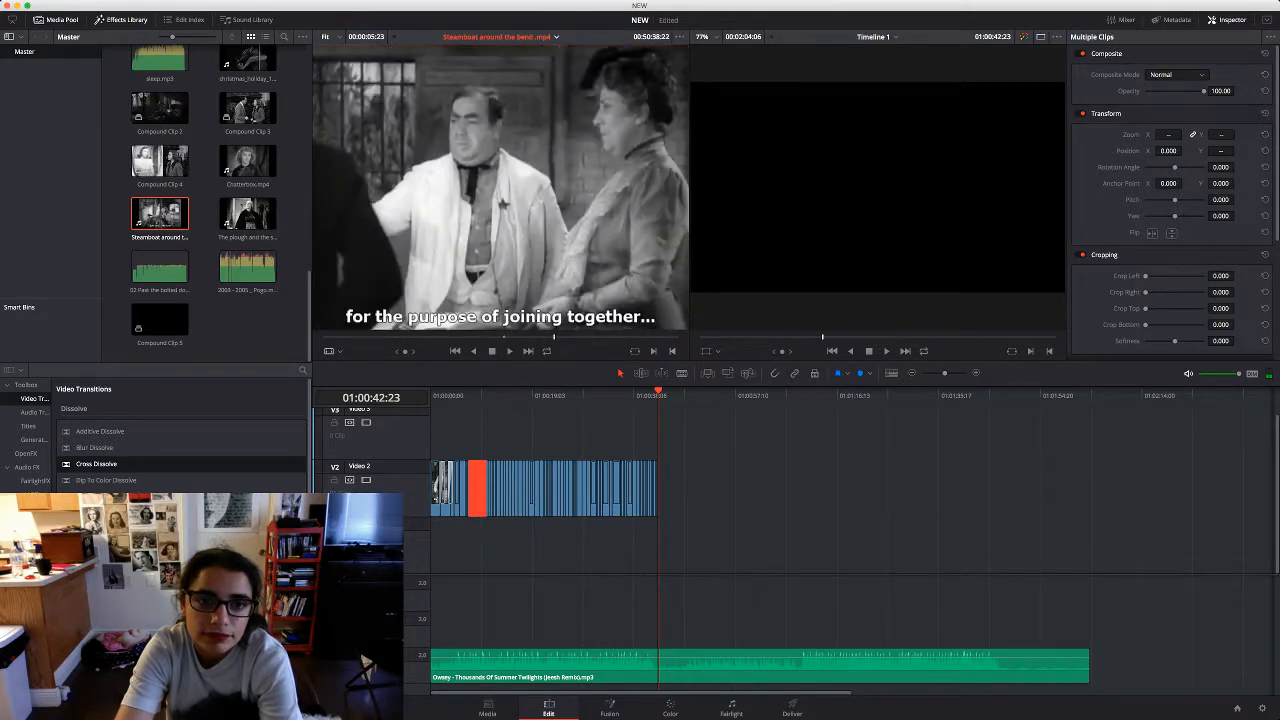
pyautogui.press('l')
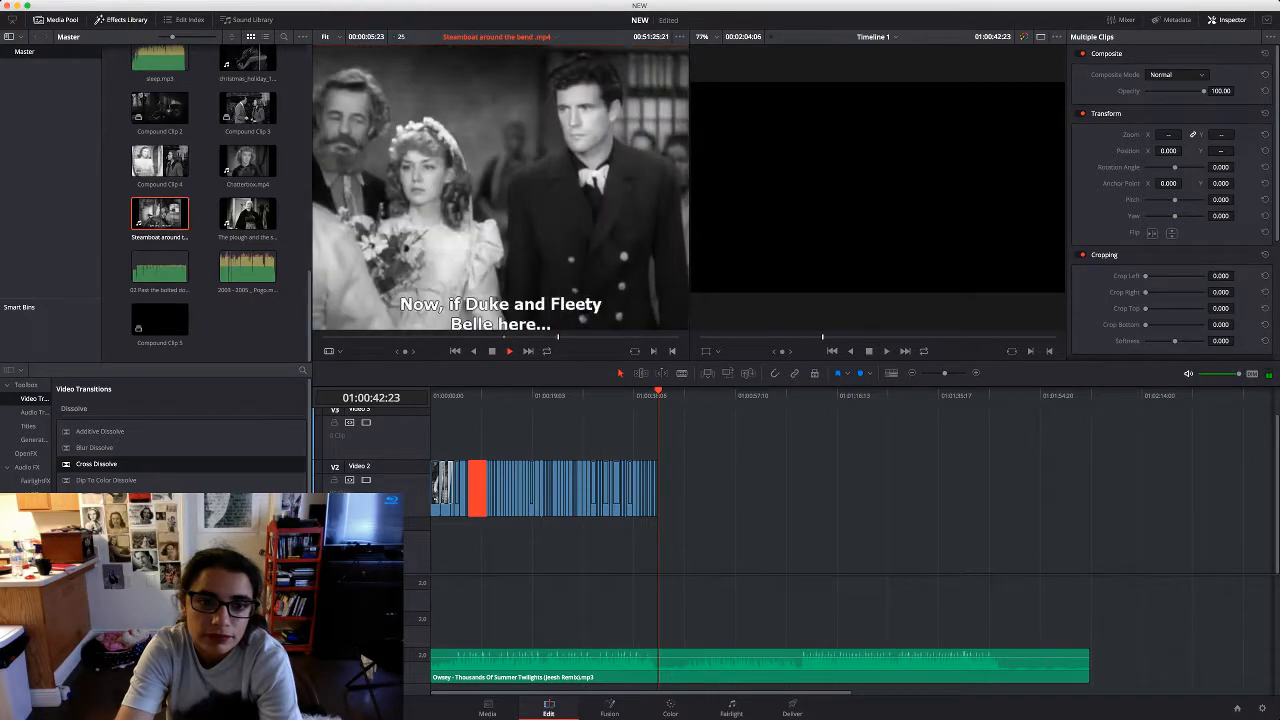
pyautogui.moveTo(558, 337); pyautogui.dragTo(562, 337)
pyautogui.click(557, 337)
# Mark the bride's close-up ending at 00:52:14:06 in the source and append it to Video 2 at 01:00:42:23
pyautogui.press('Left')
pyautogui.press('Left')
pyautogui.press('Left')
pyautogui.press('Left')
pyautogui.press('Left')
pyautogui.press('Left')
pyautogui.press('Left')
pyautogui.press('Left')
pyautogui.press('Left')
pyautogui.press('Left')
pyautogui.press('Left')
pyautogui.press('Left')
pyautogui.press('Left')
pyautogui.press('Left')
pyautogui.press('Left')
pyautogui.press('Left')
pyautogui.press('Left')
pyautogui.press('Left')
pyautogui.press('Left')
pyautogui.press('Left')
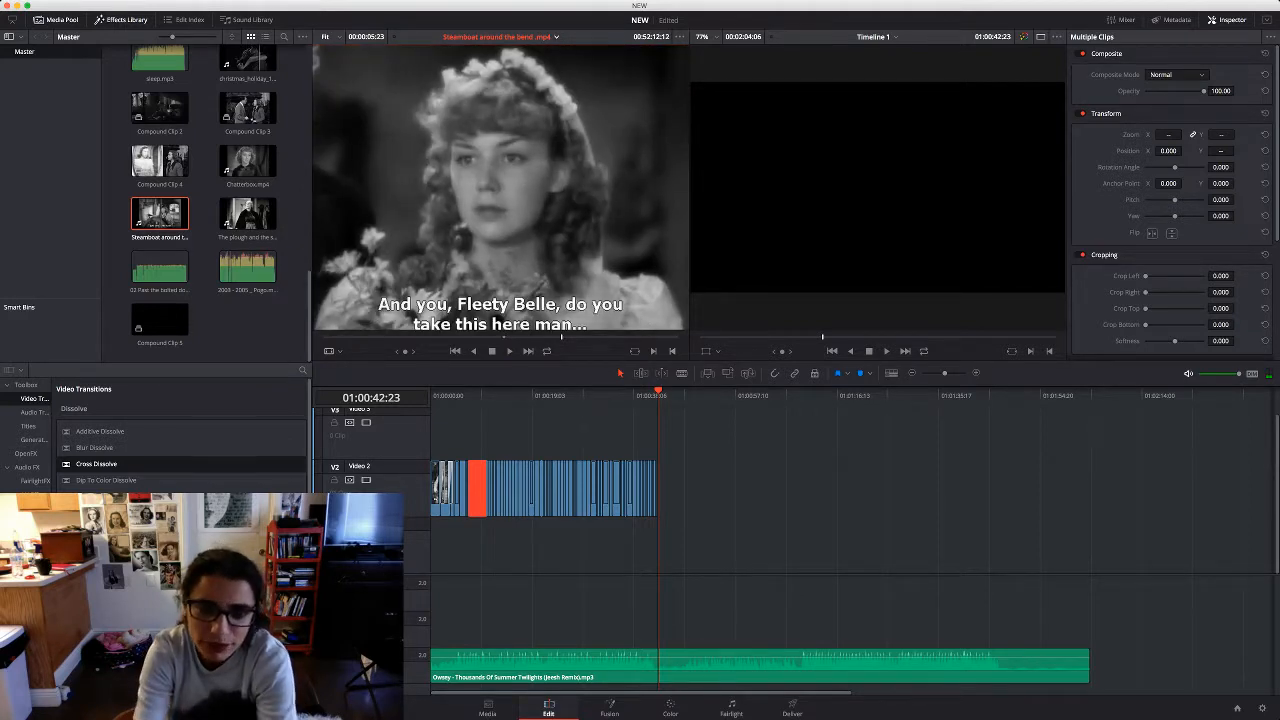
pyautogui.press('Left')
pyautogui.press('Left')
pyautogui.press('Left')
pyautogui.press('Left')
pyautogui.press('Left')
pyautogui.press('Left')
pyautogui.press('Left')
pyautogui.press('Left')
pyautogui.press('Left')
pyautogui.press('Left')
pyautogui.press('Left')
pyautogui.press('Left')
pyautogui.press('Left')
pyautogui.press('Left')
pyautogui.press('Left')
pyautogui.press('Left')
pyautogui.press('Left')
pyautogui.press('Left')
pyautogui.press('Left')
pyautogui.press('Left')
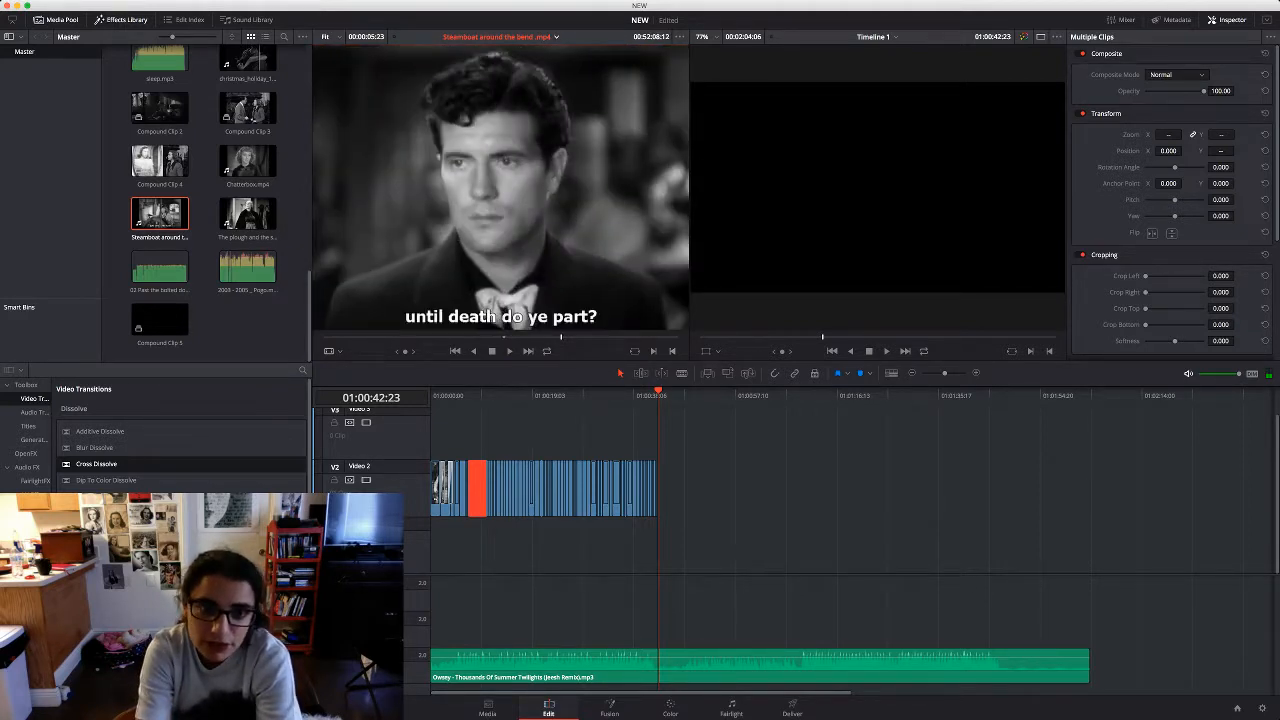
pyautogui.press('l')
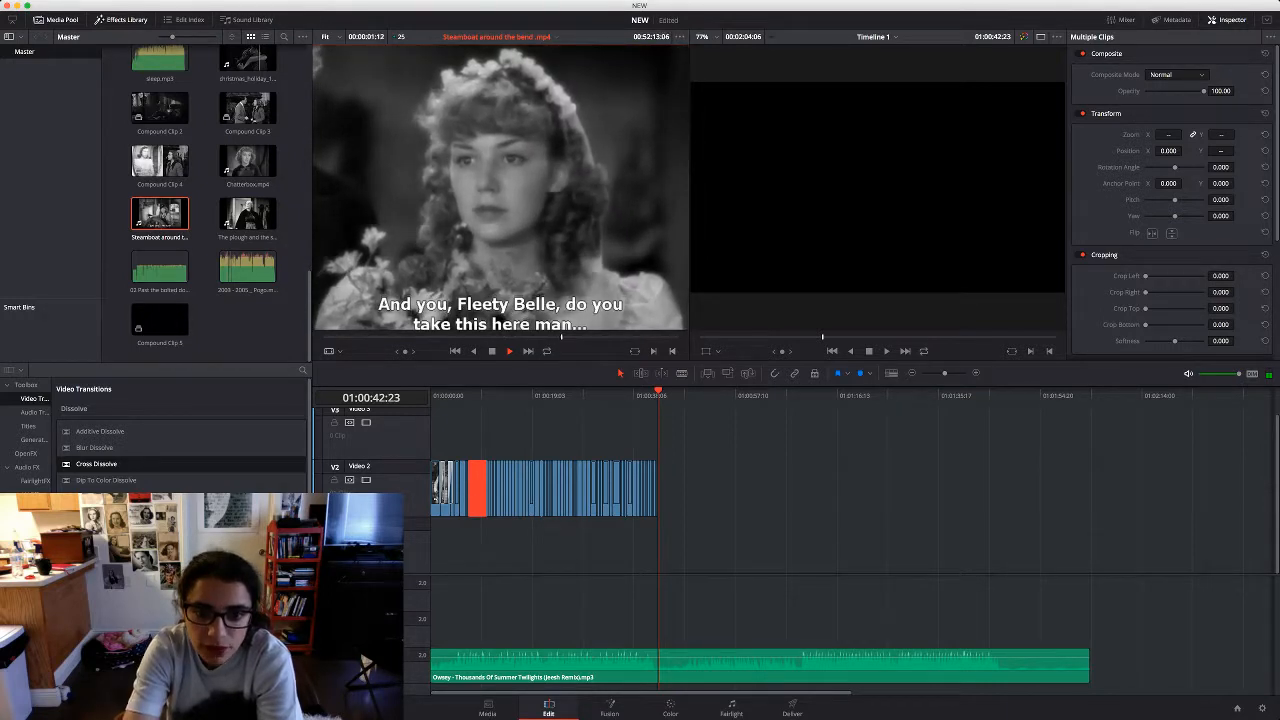
pyautogui.press('o')
pyautogui.press('space')
pyautogui.moveTo(500, 200); pyautogui.dragTo(662, 488)
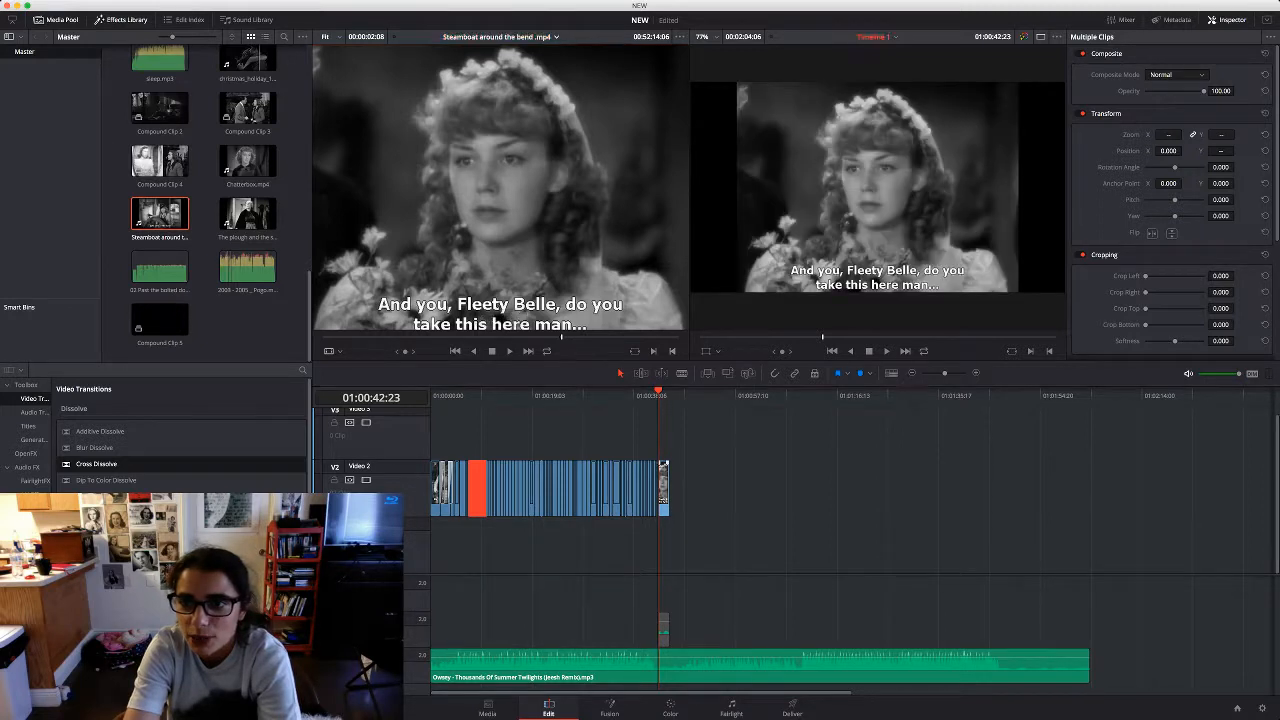
# Reframe the bride's close-up with zoom 1.450 and vertical position -104, and delete its linked audio
pyautogui.click(664, 470)
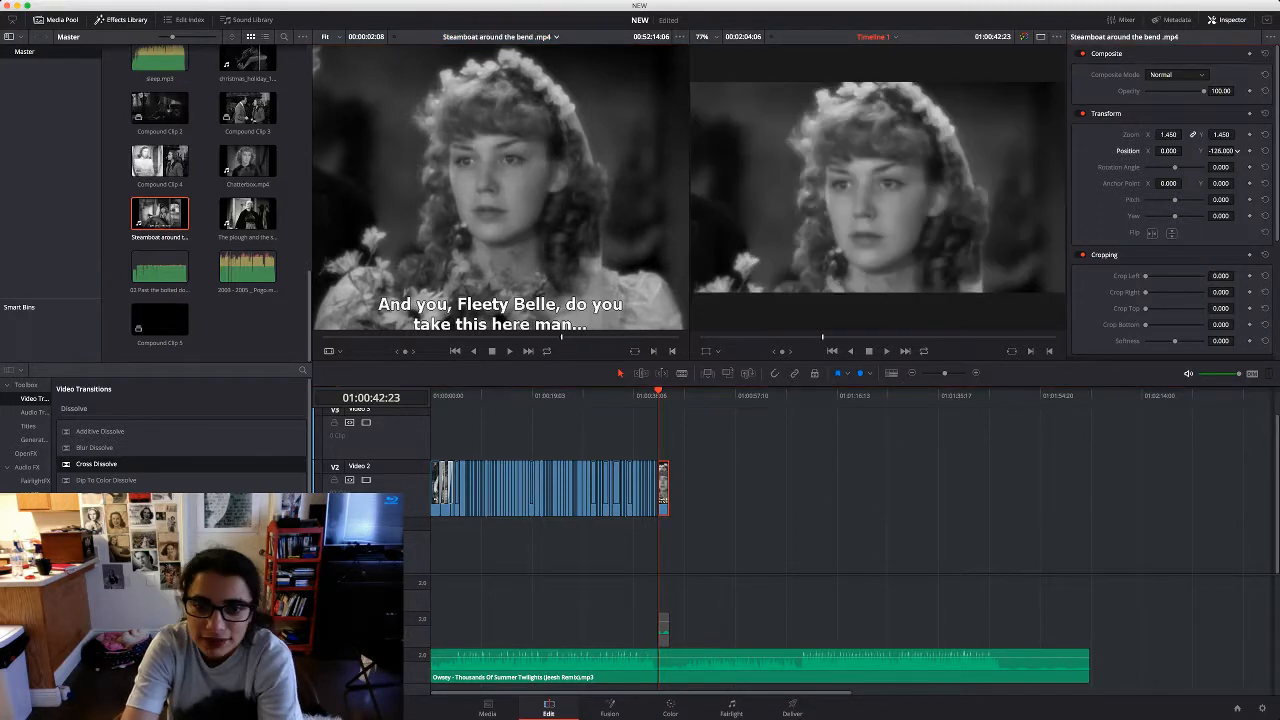
pyautogui.moveTo(1220, 151); pyautogui.dragTo(1214, 151)
pyautogui.press('space')
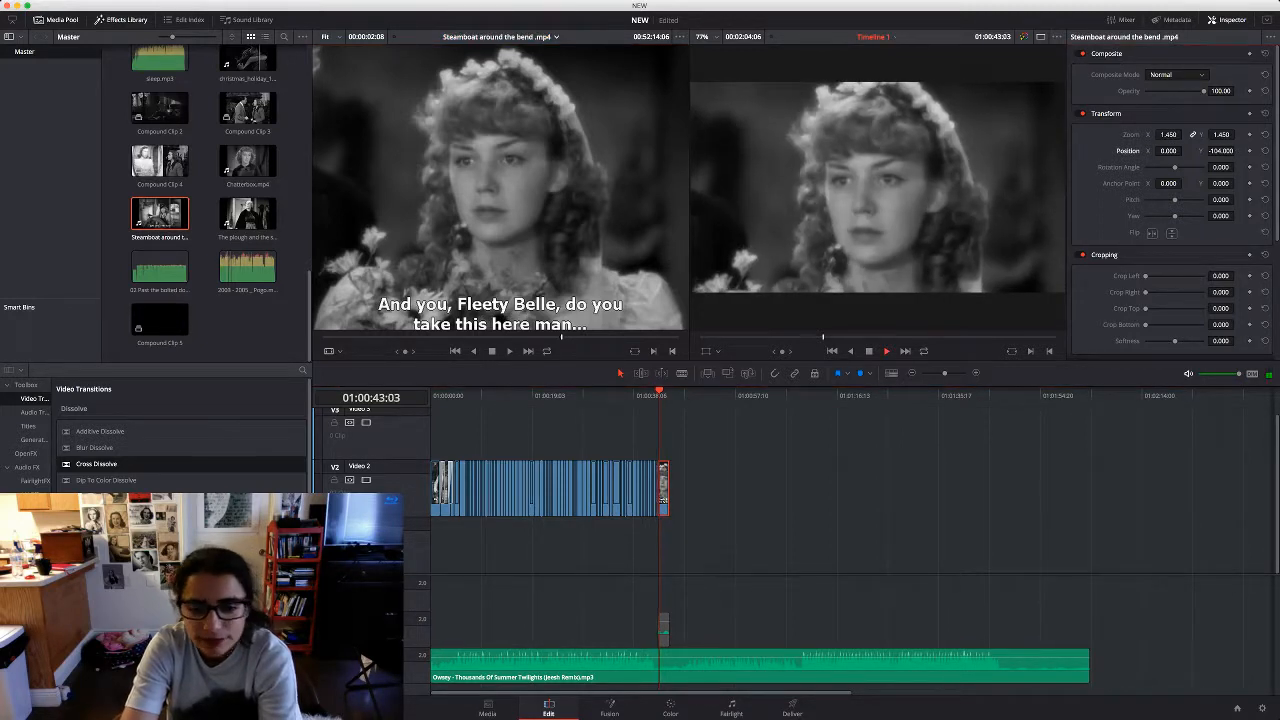
pyautogui.click(662, 628)
pyautogui.press('Delete')
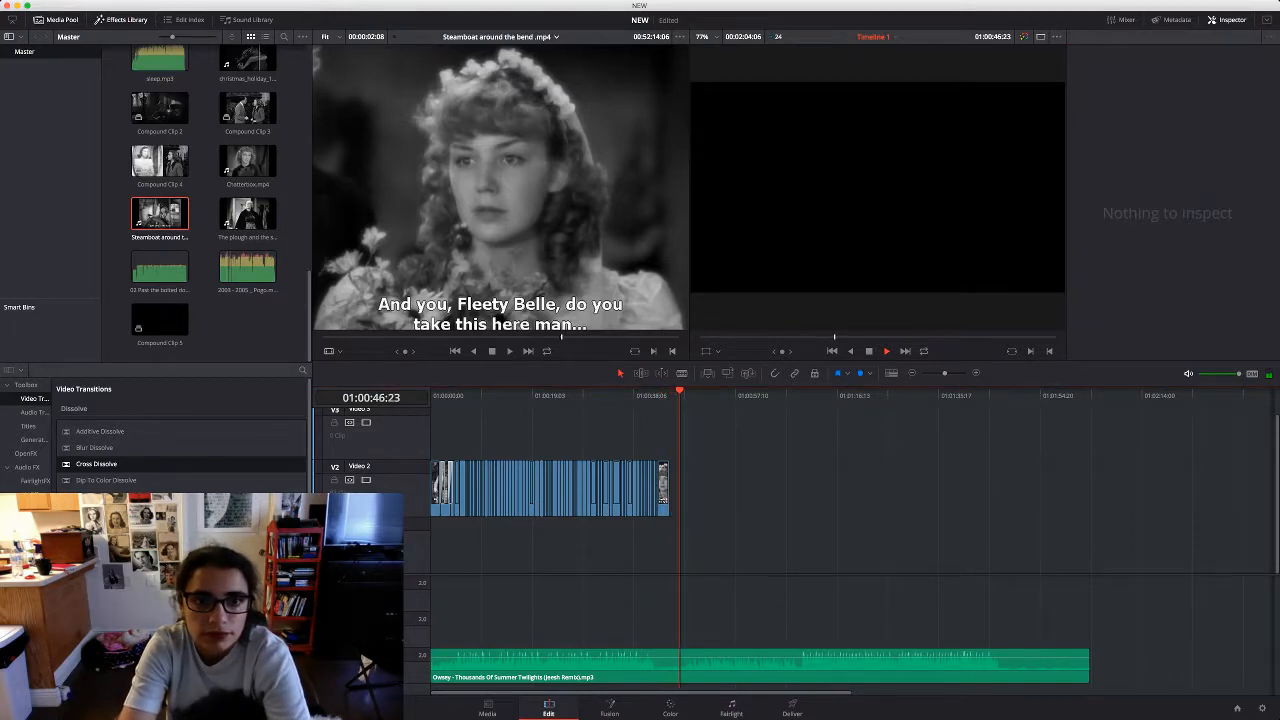
# Mark the girl sipping from her cup, ending at 00:13:04:18 in the source, append it to Video 2 after the bride and play it back
pyautogui.moveTo(350, 337); pyautogui.dragTo(382, 337)
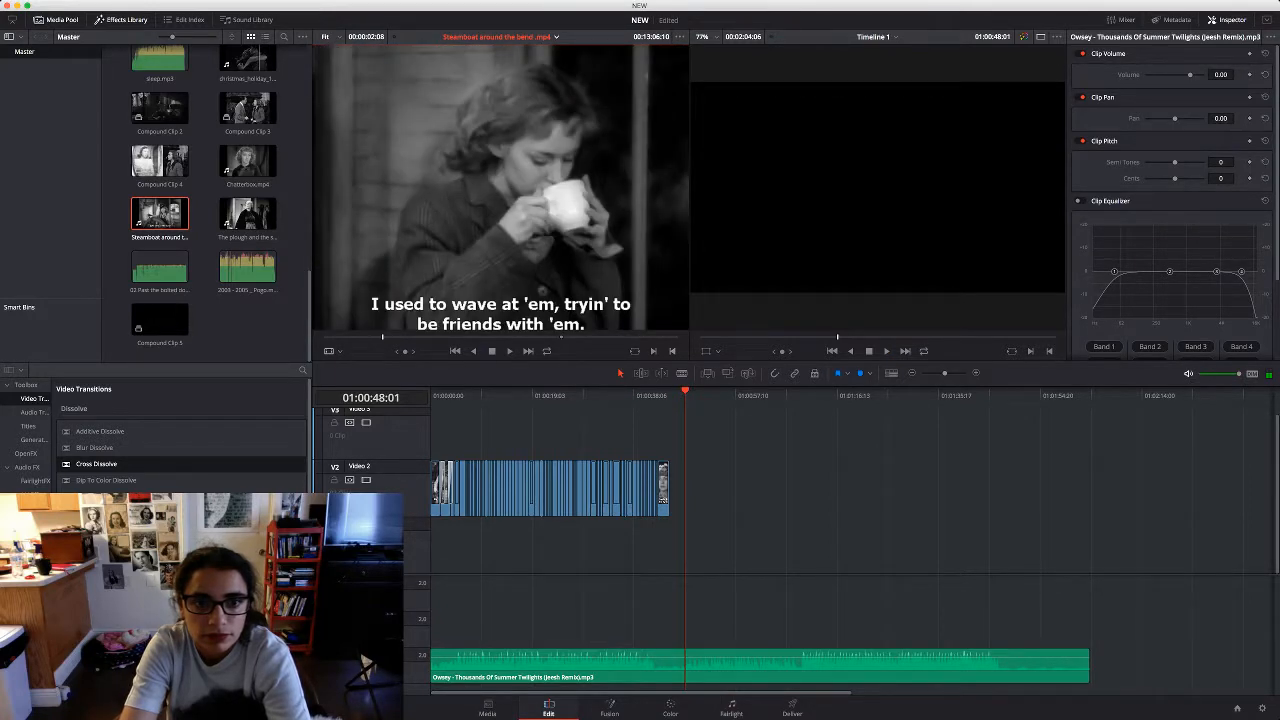
pyautogui.press('space')
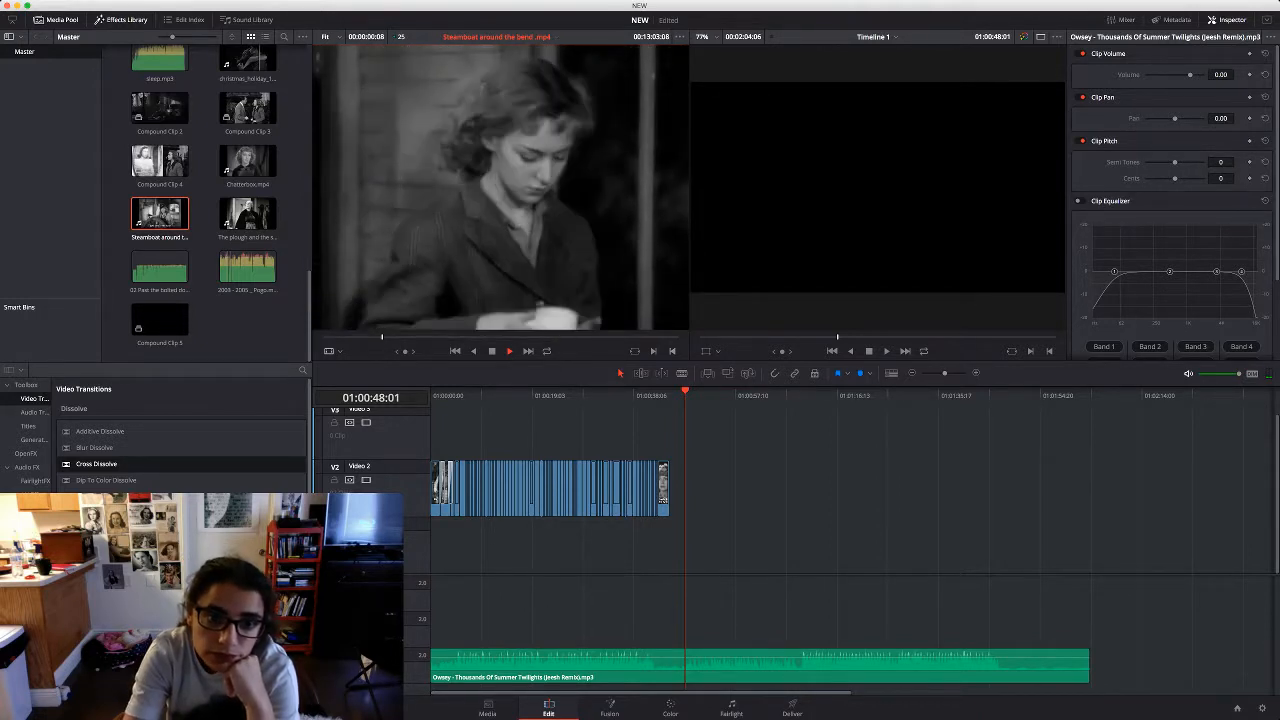
pyautogui.press('space')
pyautogui.press('o')
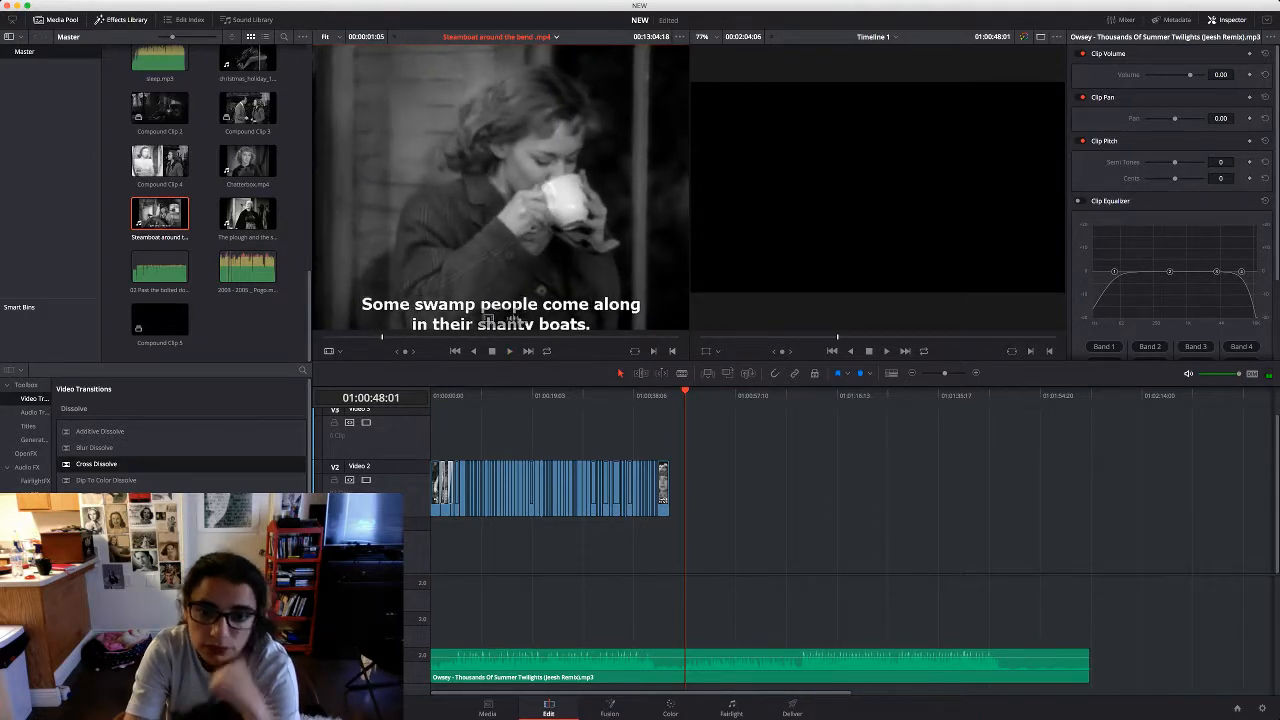
pyautogui.moveTo(500, 240); pyautogui.dragTo(675, 489)
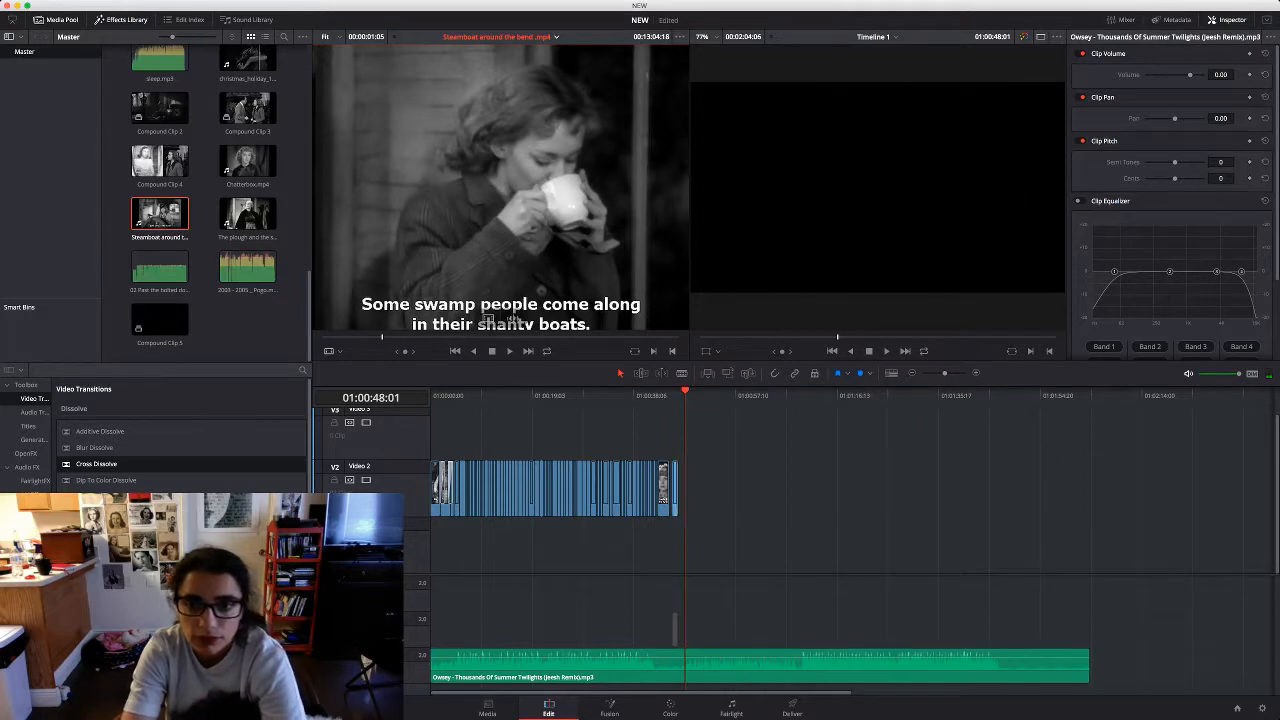
pyautogui.click(671, 630)
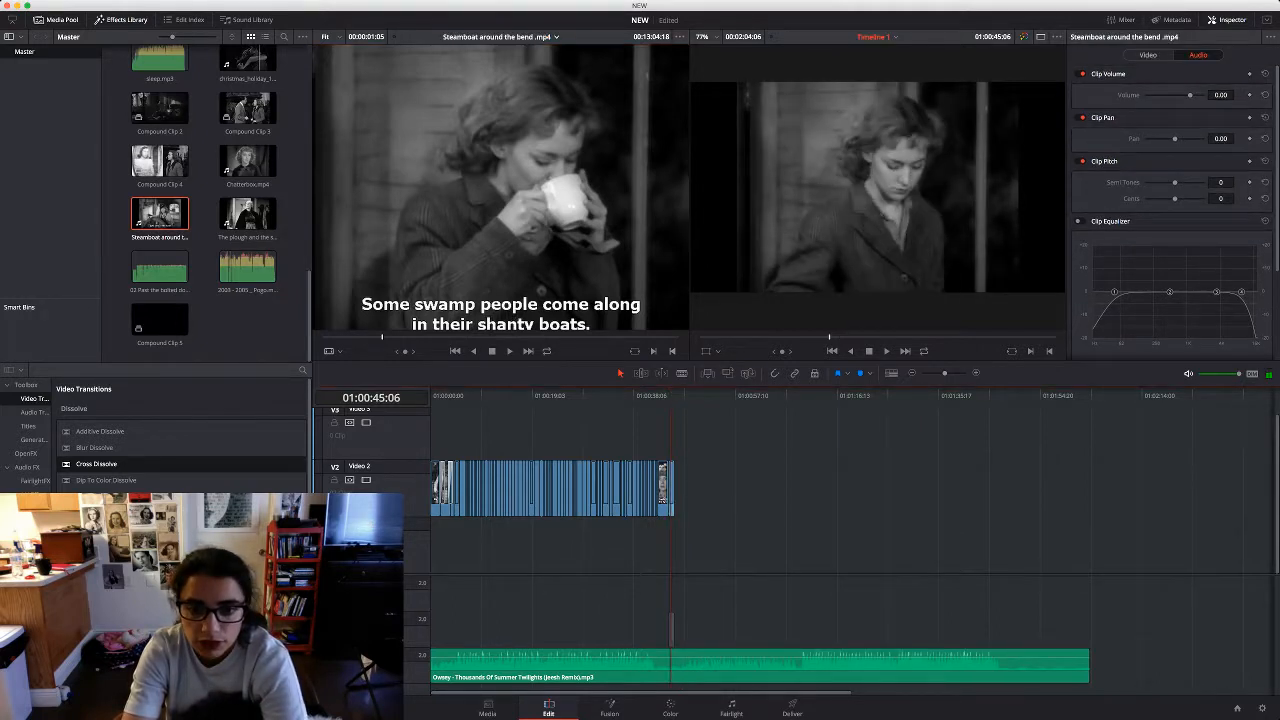
pyautogui.press('space')
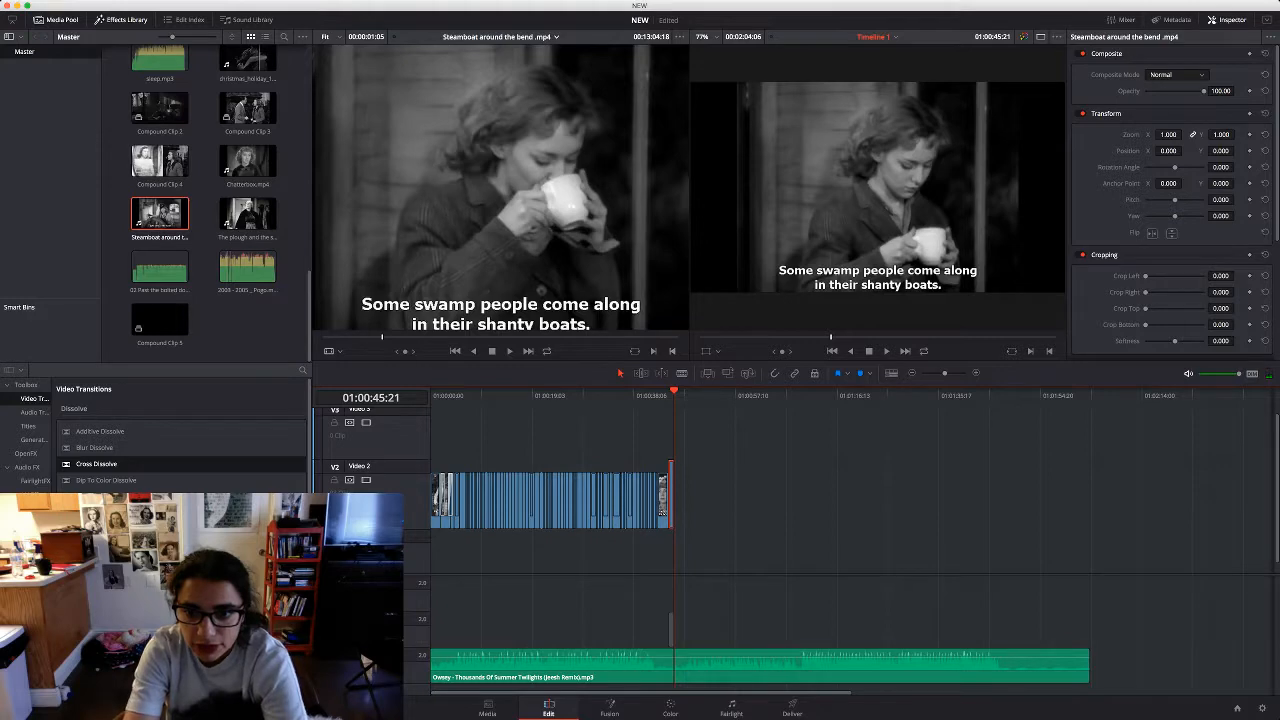
# Slow the shot of the girl sipping from her cup to 50% speed
pyautogui.press('super+equal')
pyautogui.press('super+equal')
pyautogui.press('super+equal')
pyautogui.press('super+equal')
pyautogui.press('super+equal')
pyautogui.press('super+equal')
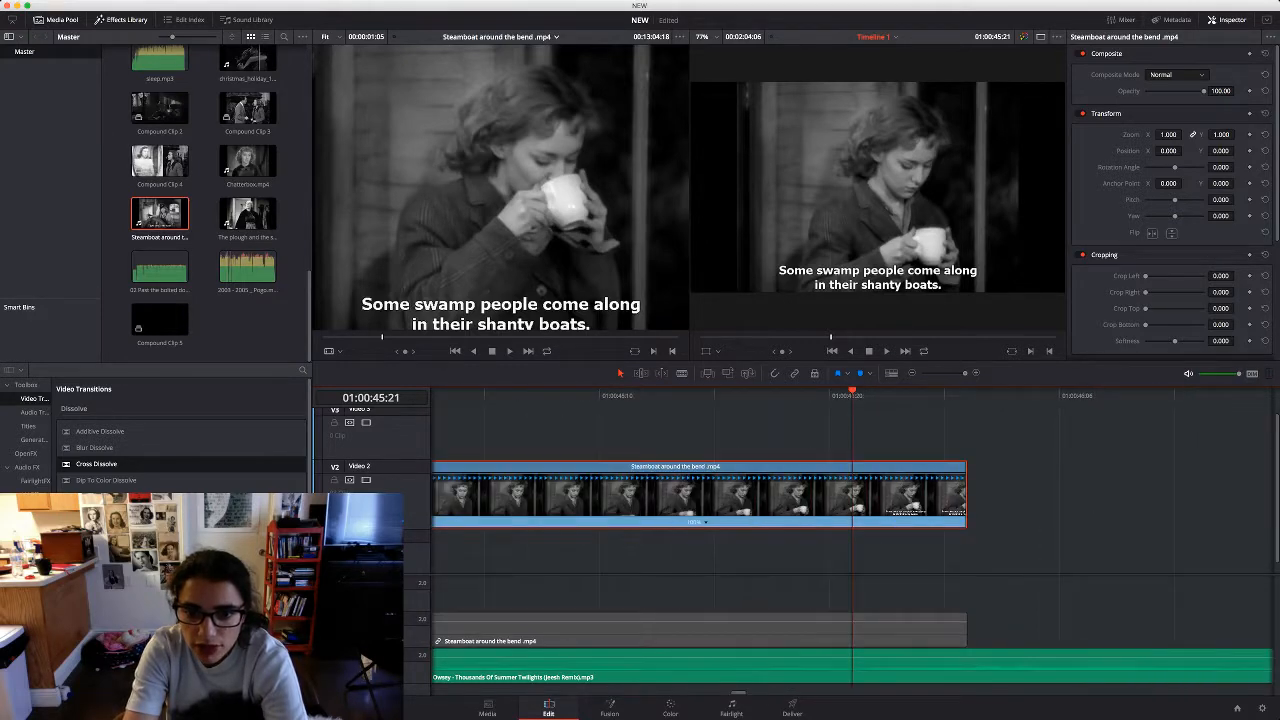
pyautogui.press('super+minus')
pyautogui.press('super+minus')
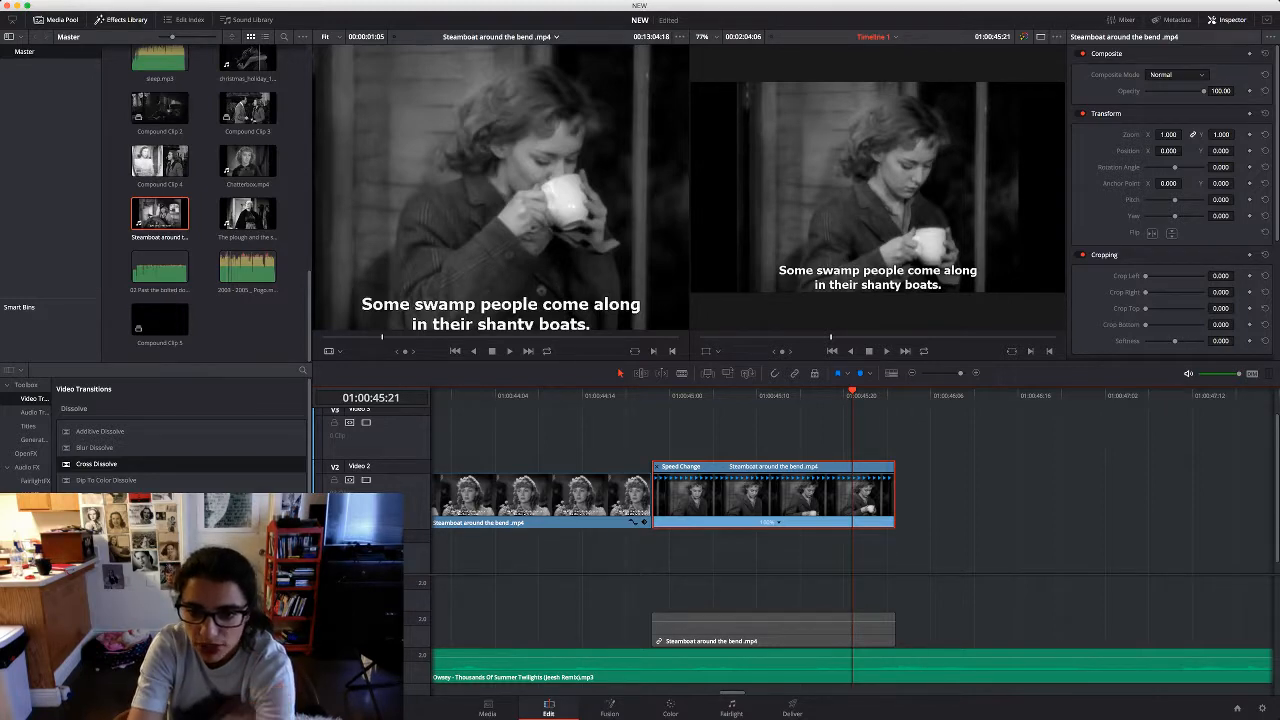
pyautogui.click(860, 556)
# Delete the slowed sipping shot's linked audio, enlarge its picture in the frame and play it back
pyautogui.click(800, 630)
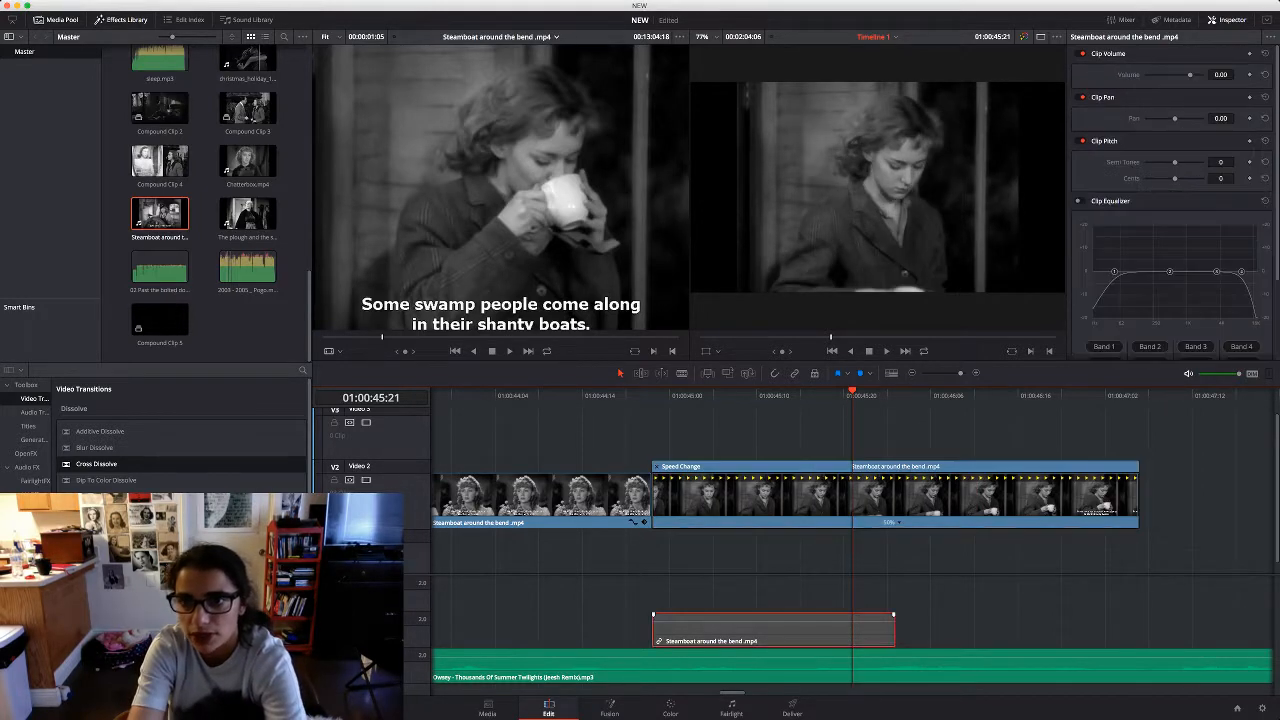
pyautogui.press('BackSpace')
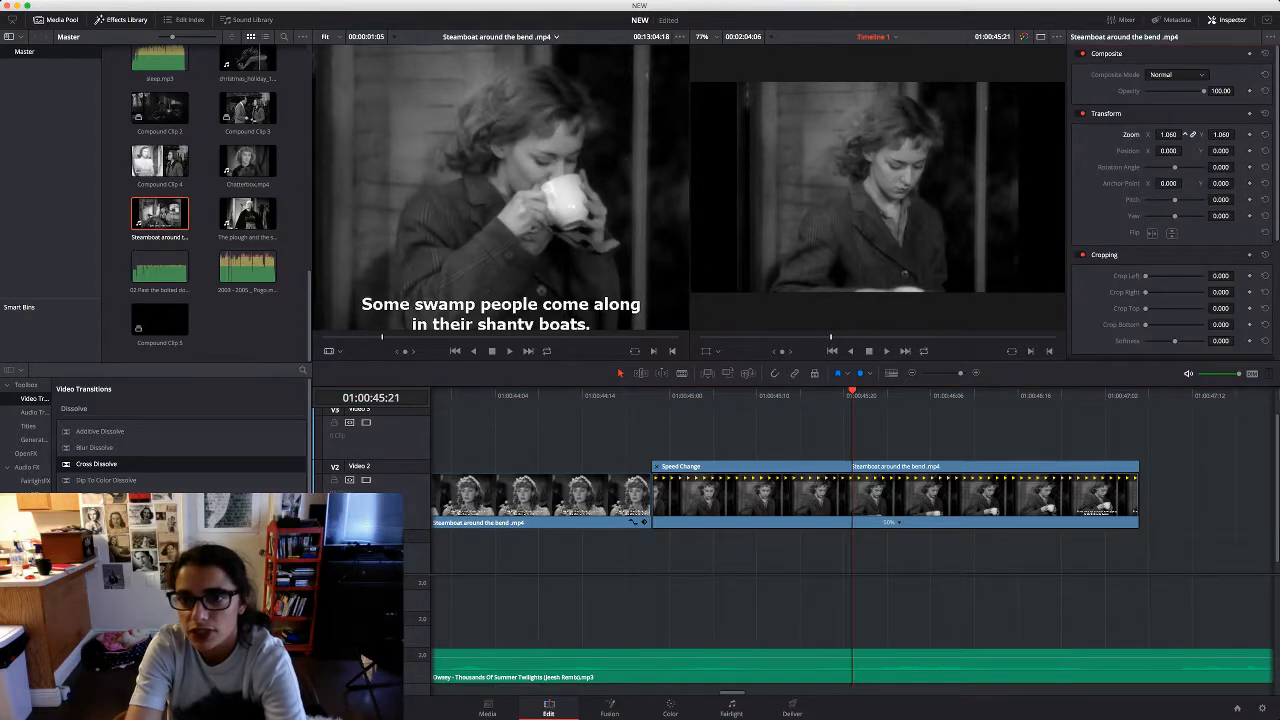
pyautogui.moveTo(1168, 134)
pyautogui.mouseDown()
pyautogui.moveTo(1185, 134)
pyautogui.moveTo(1149, 151)
pyautogui.mouseUp()
pyautogui.press('space')
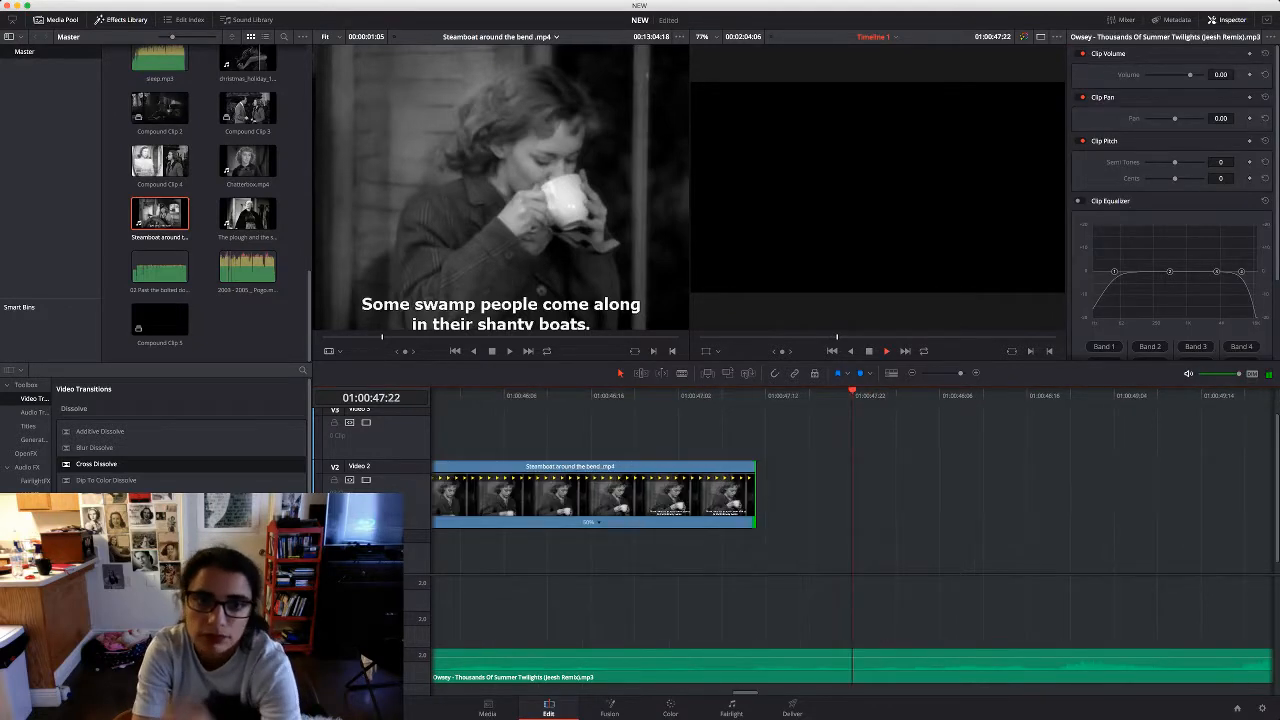
# Mark the girl holding her cup, ending at 00:13:40:19 in the source, and append it without audio after the slowed shot
pyautogui.click(500, 250)
pyautogui.press('space')
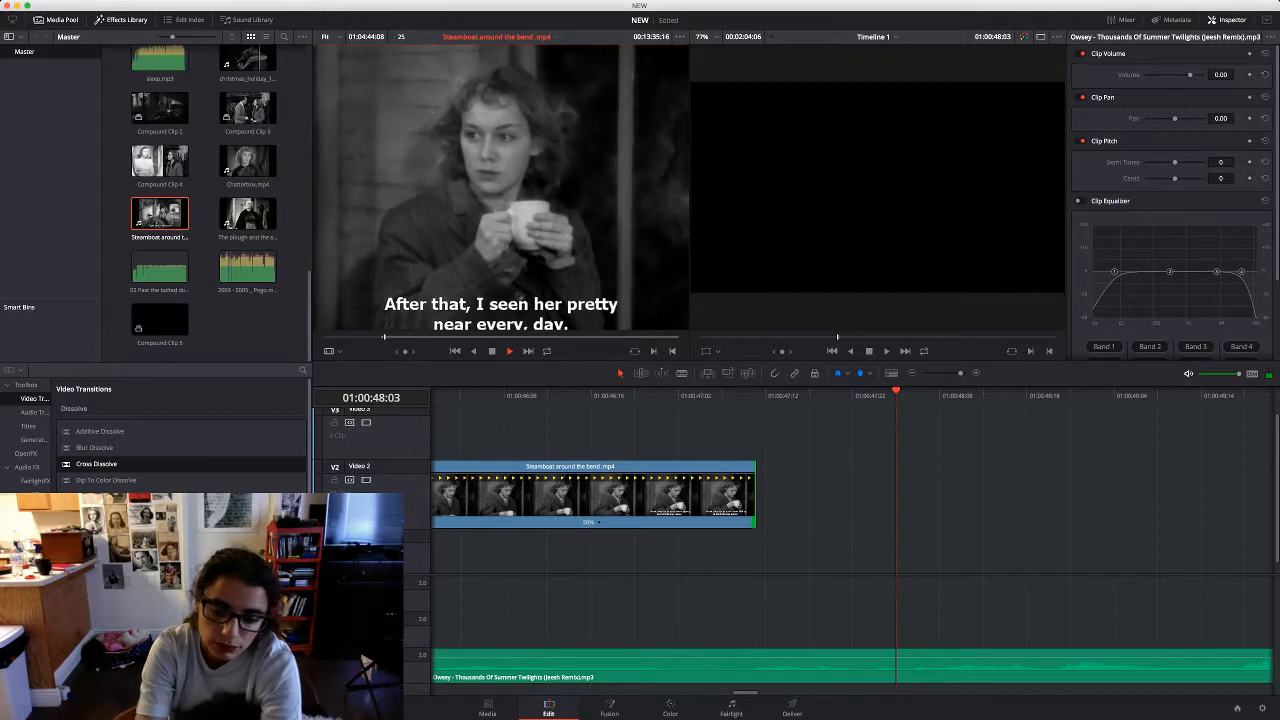
pyautogui.press('j')
pyautogui.press('i')
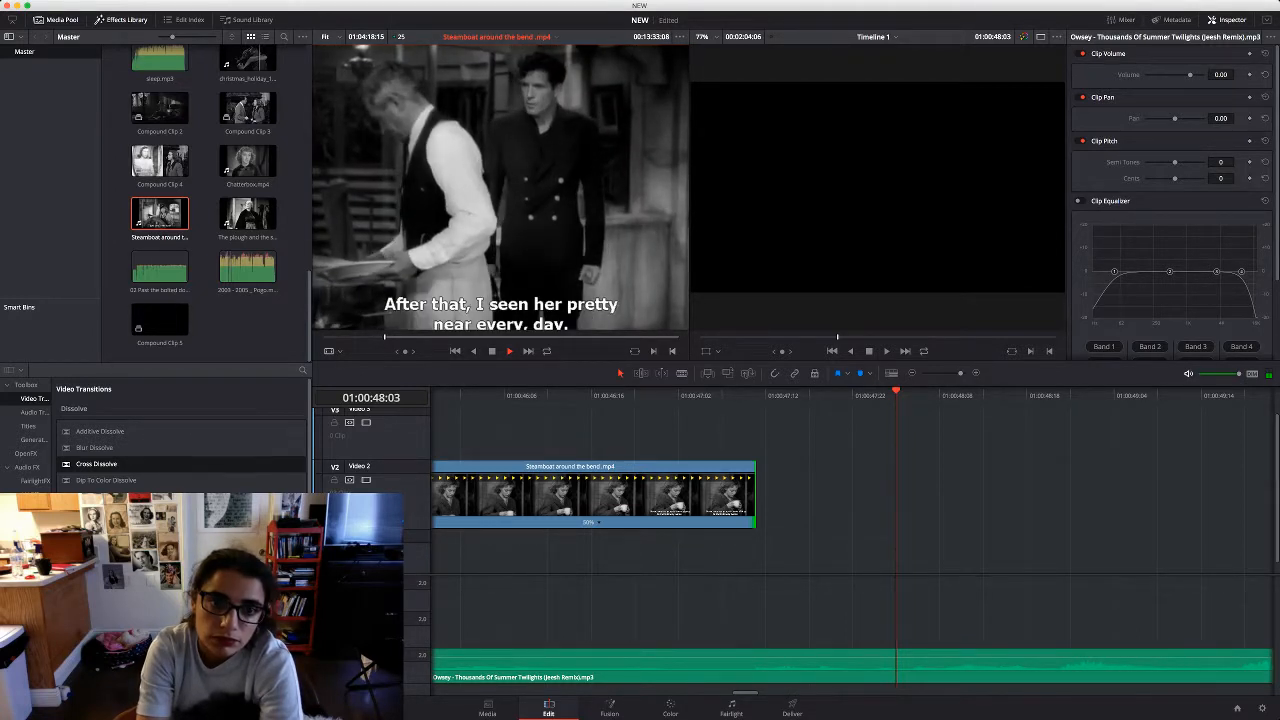
pyautogui.press('o')
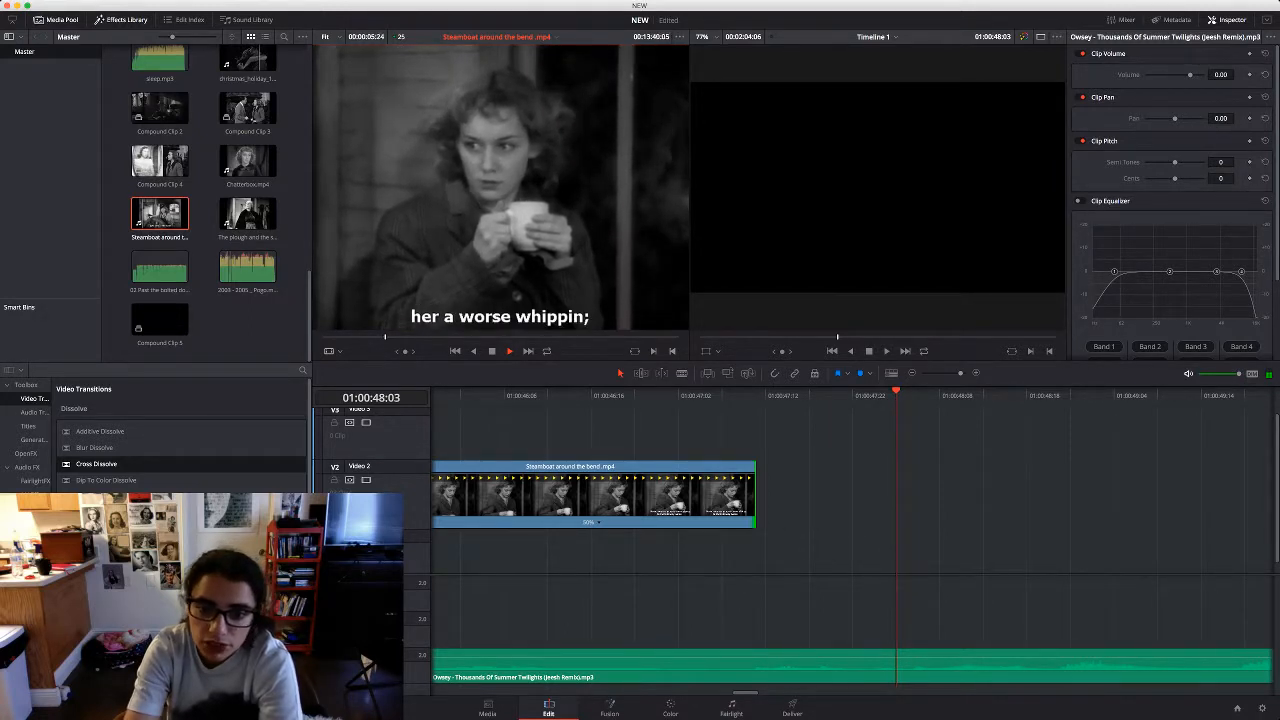
pyautogui.press('space')
pyautogui.hotkey('shift', 'F12')
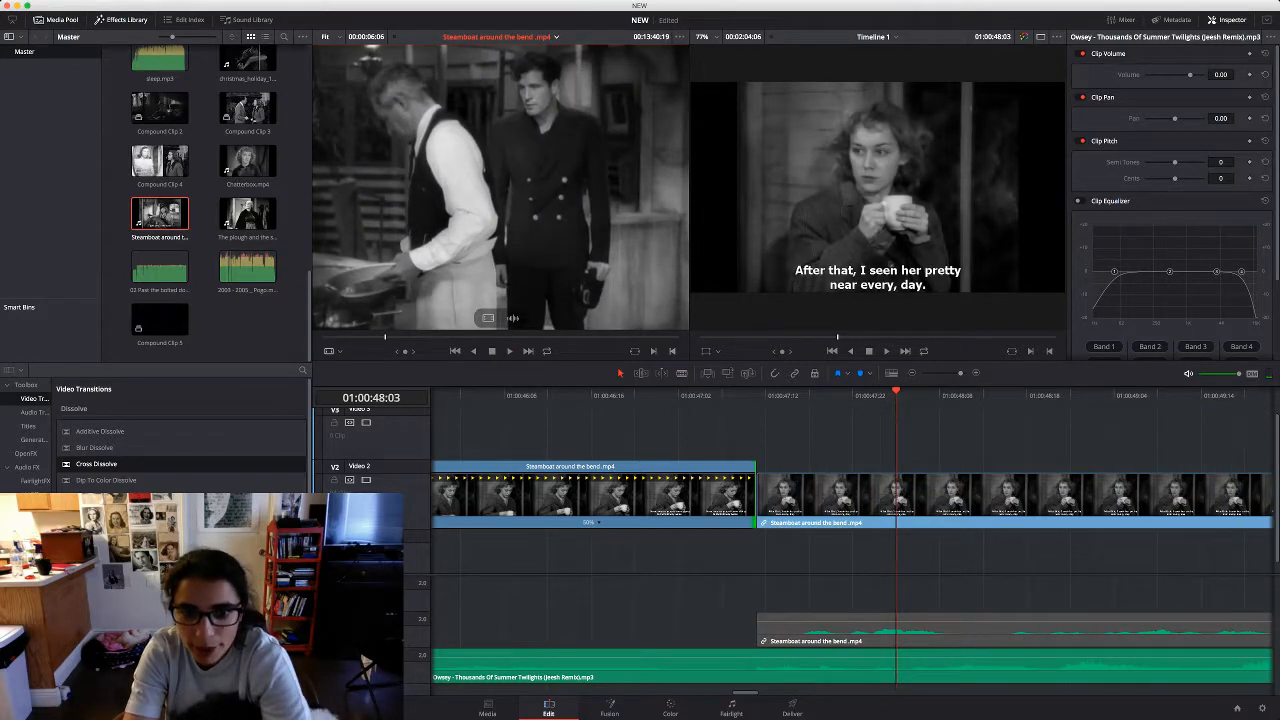
pyautogui.moveTo(488, 318); pyautogui.dragTo(765, 495)
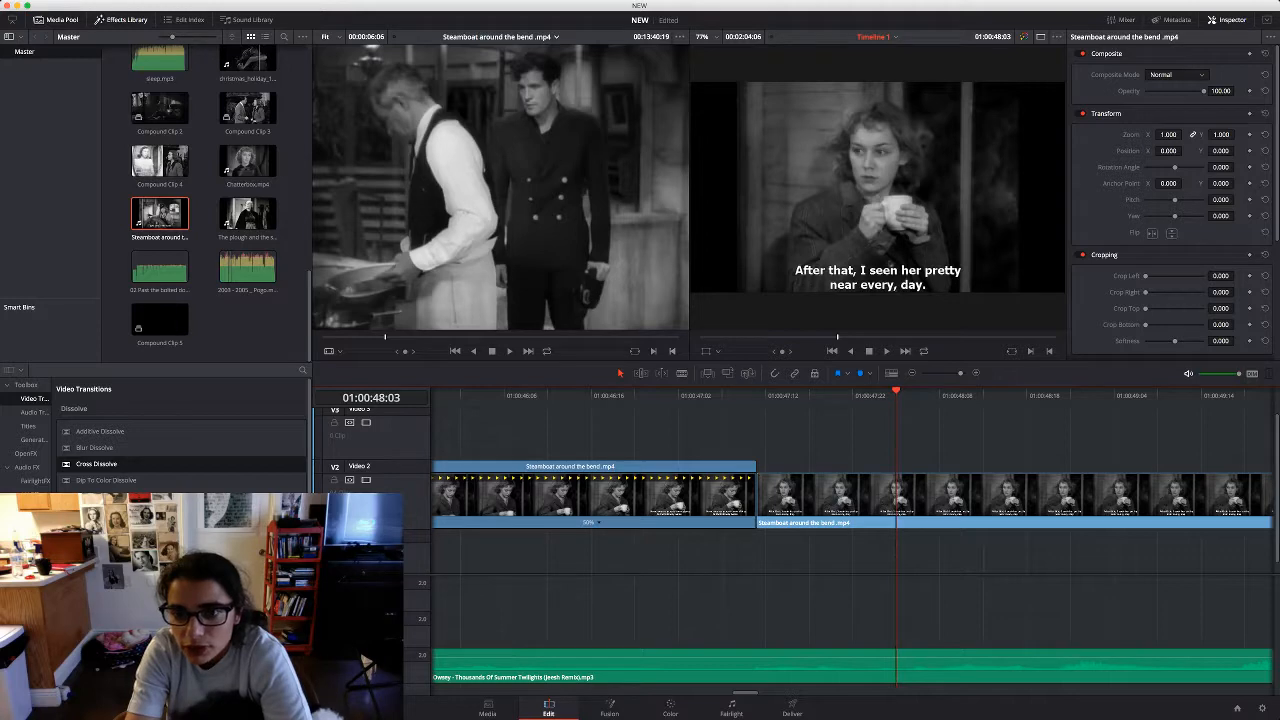
# Play the new shot of the girl holding her cup and trim its end to about 01:00:51:00
pyautogui.press('super+minus')
pyautogui.press('super+minus')
pyautogui.press('super+minus')
pyautogui.press('space')
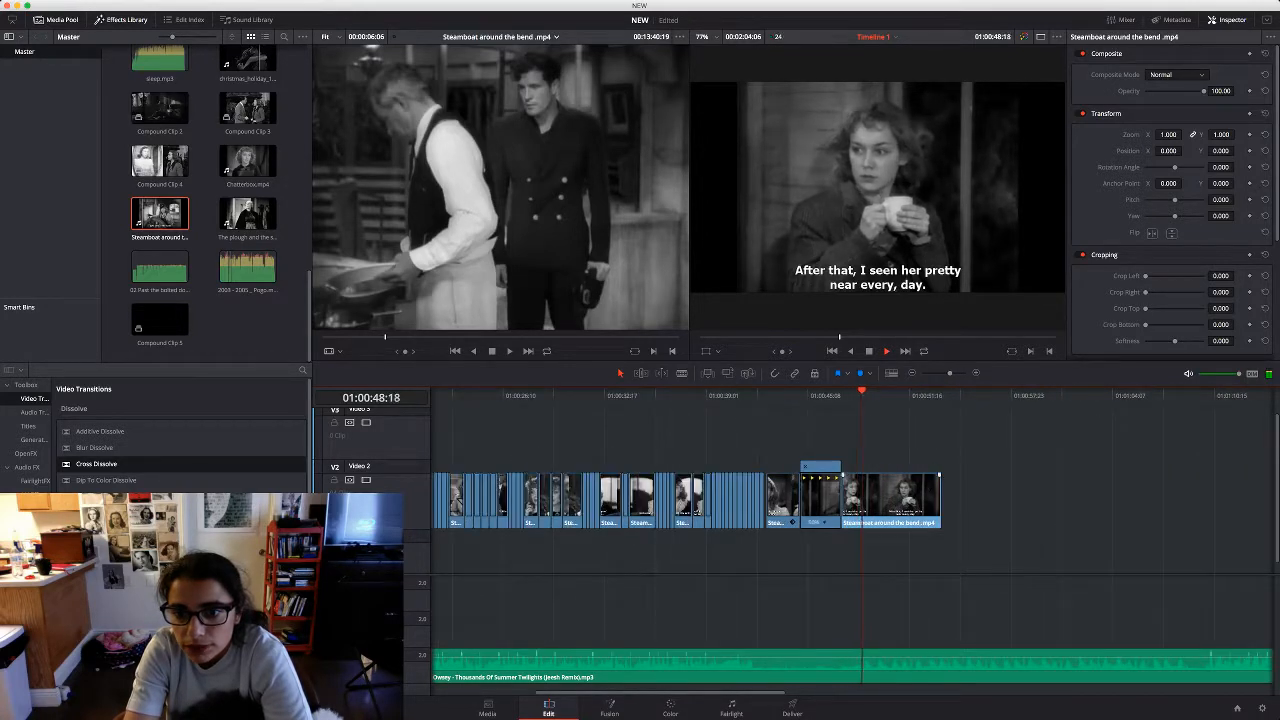
pyautogui.moveTo(940, 501); pyautogui.dragTo(907, 501)
pyautogui.moveTo(907, 501); pyautogui.dragTo(897, 501)
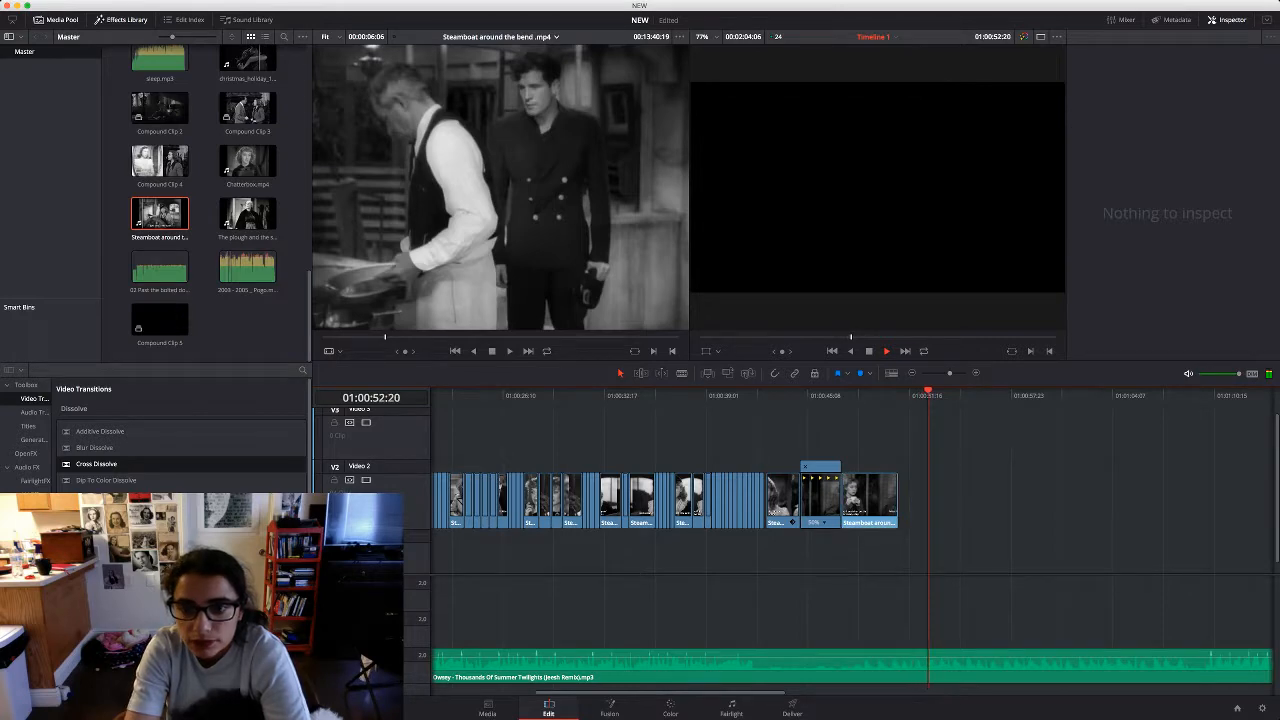
# Reframe the trimmed cup-holding shot with zoom 1.470 and vertical position -163, and save the project
pyautogui.moveTo(838, 395); pyautogui.dragTo(821, 395)
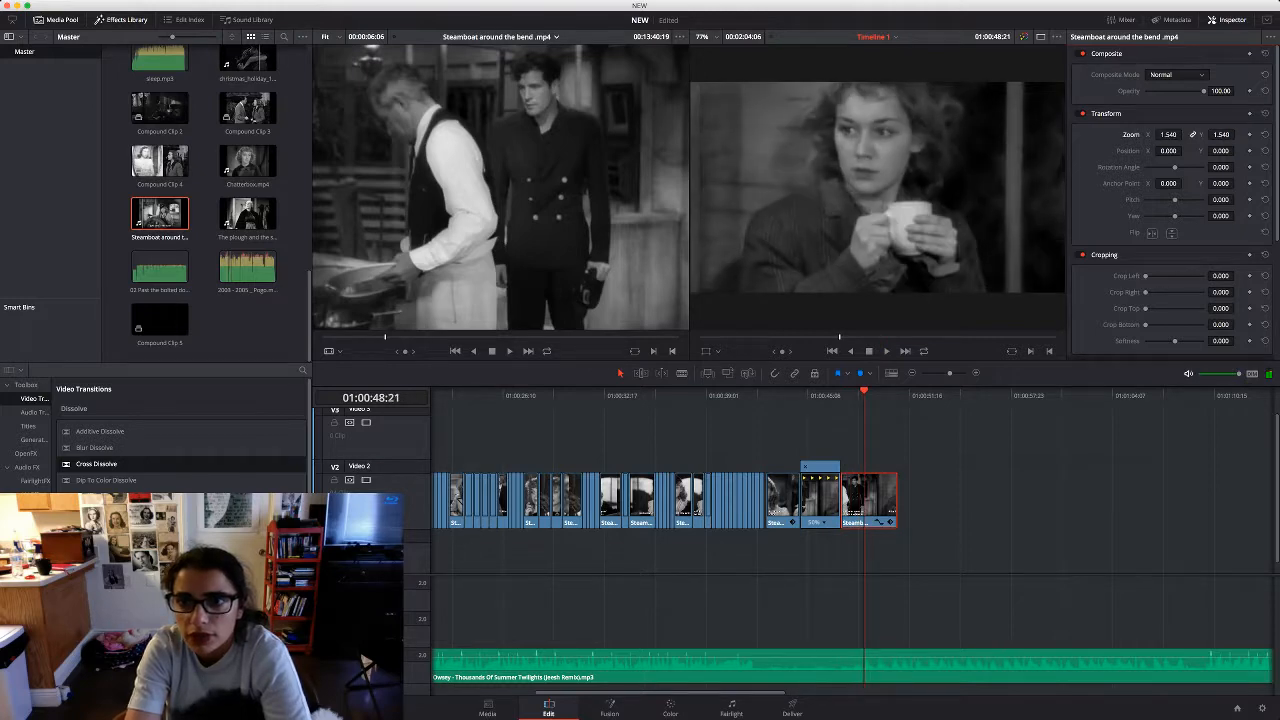
pyautogui.moveTo(1168, 134); pyautogui.dragTo(1139, 151)
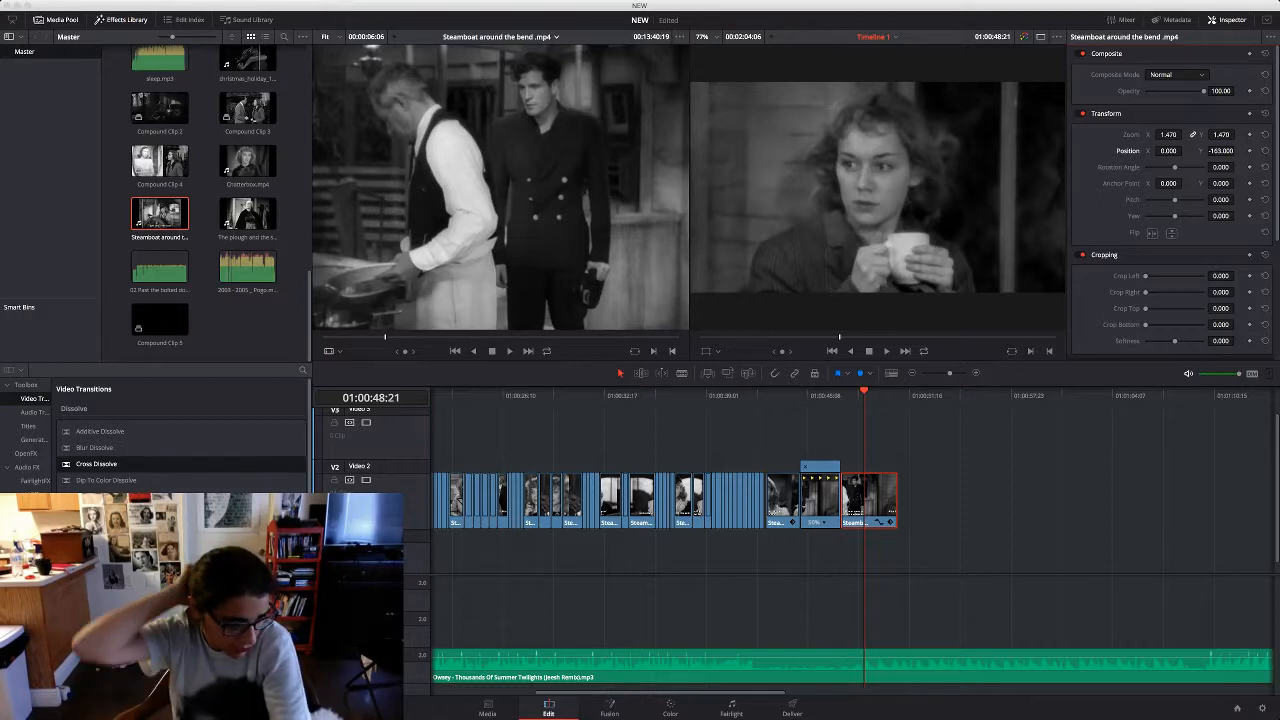
pyautogui.press('super+s')
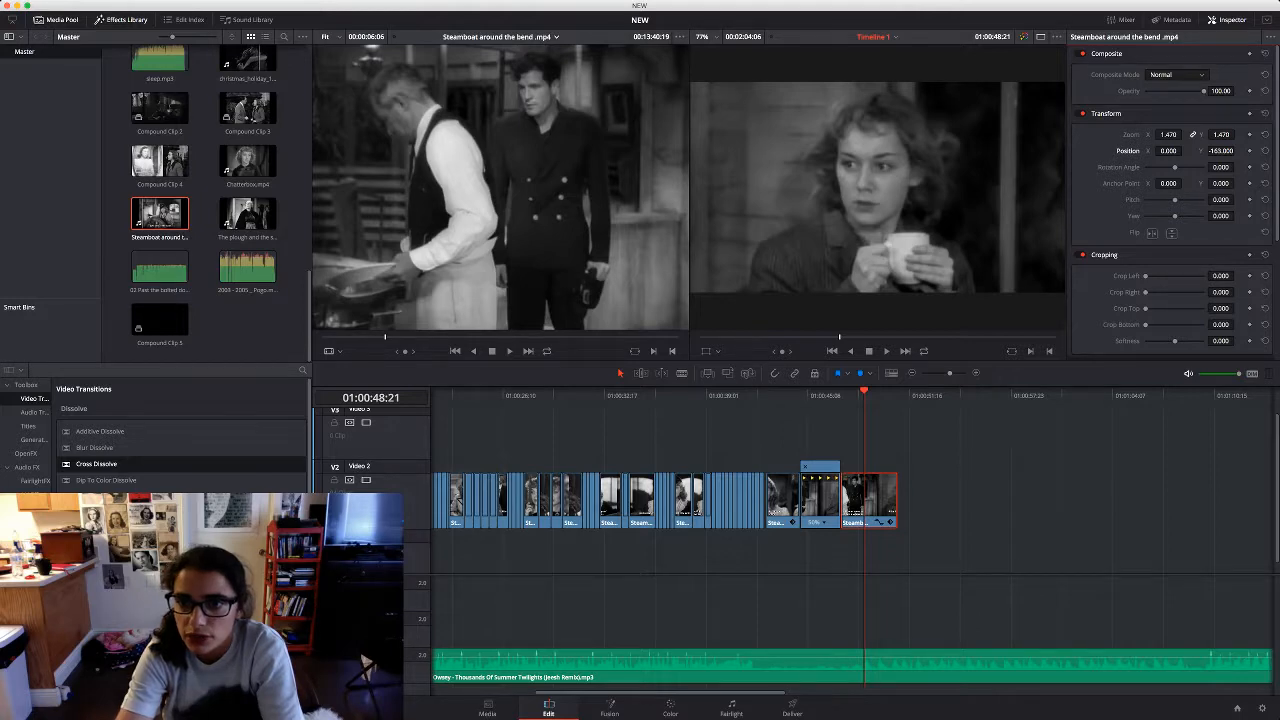
# Enable Dynamic Zoom on the cup-holding shot with Ease In, swap its direction and play it back from the shot's start
pyautogui.press('space')
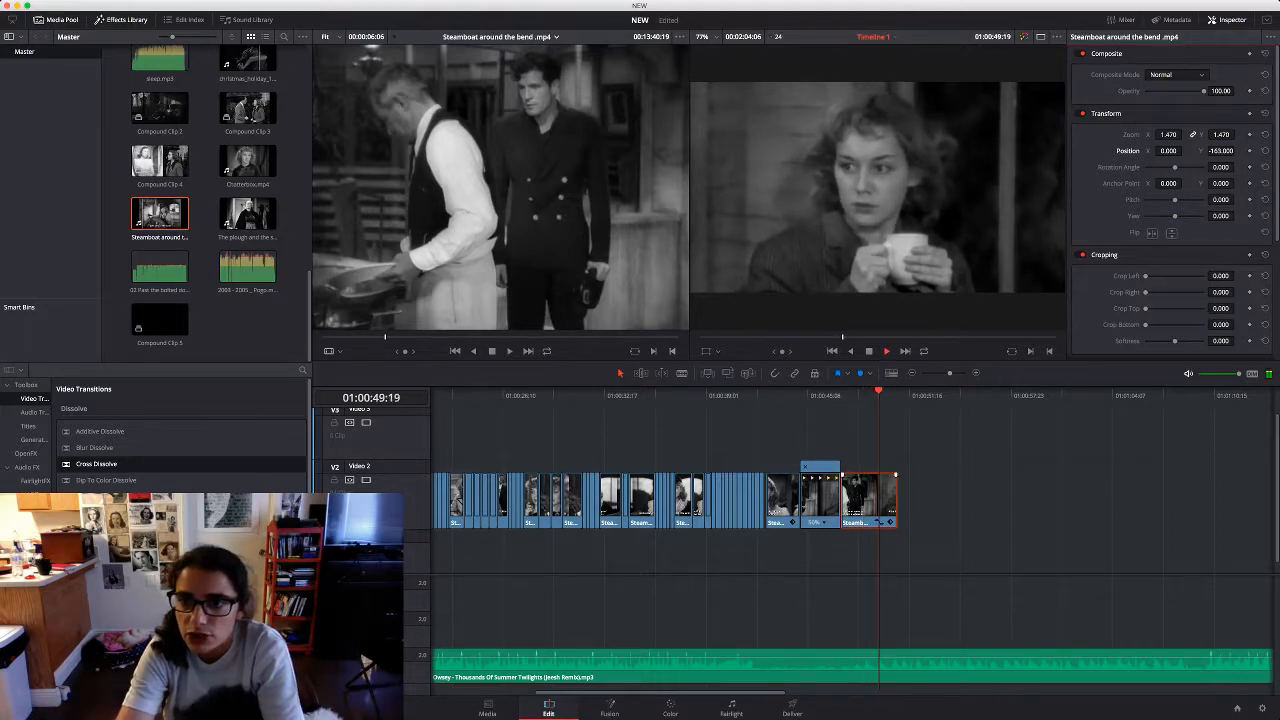
pyautogui.scroll(-3, 1170, 200)
pyautogui.scroll(-2, 1170, 200)
pyautogui.click(1081, 173)
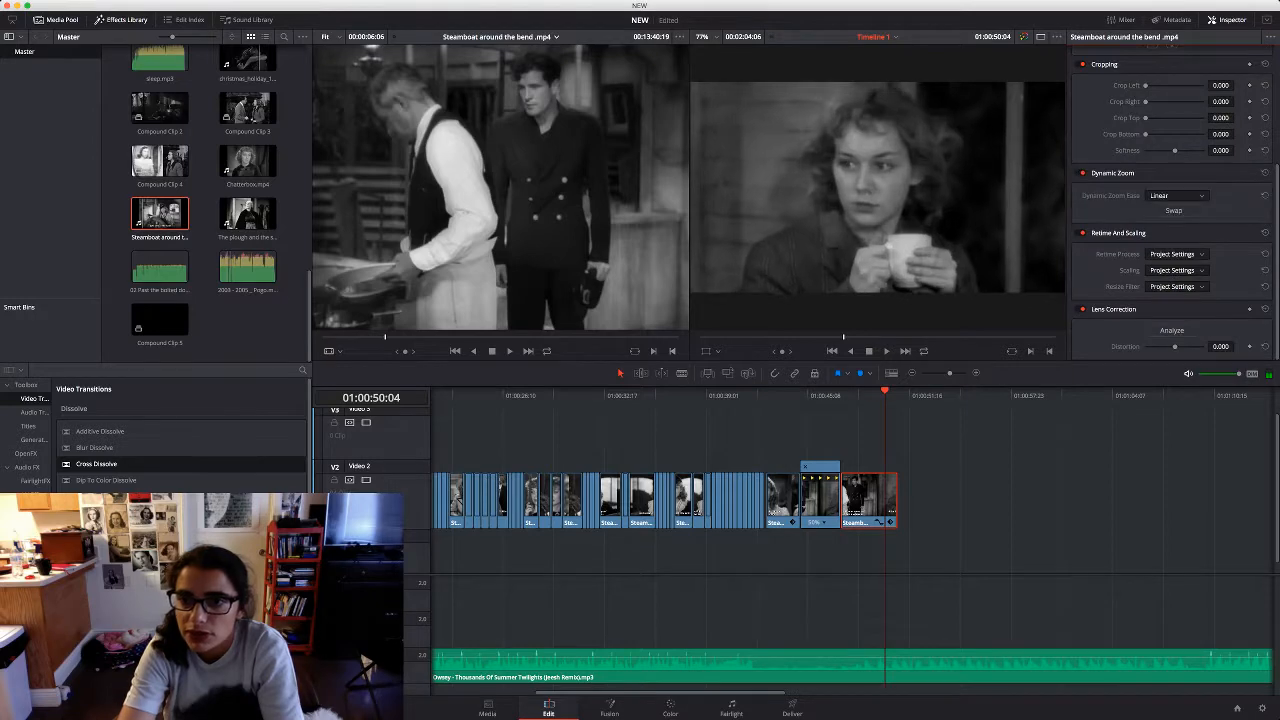
pyautogui.click(1172, 211)
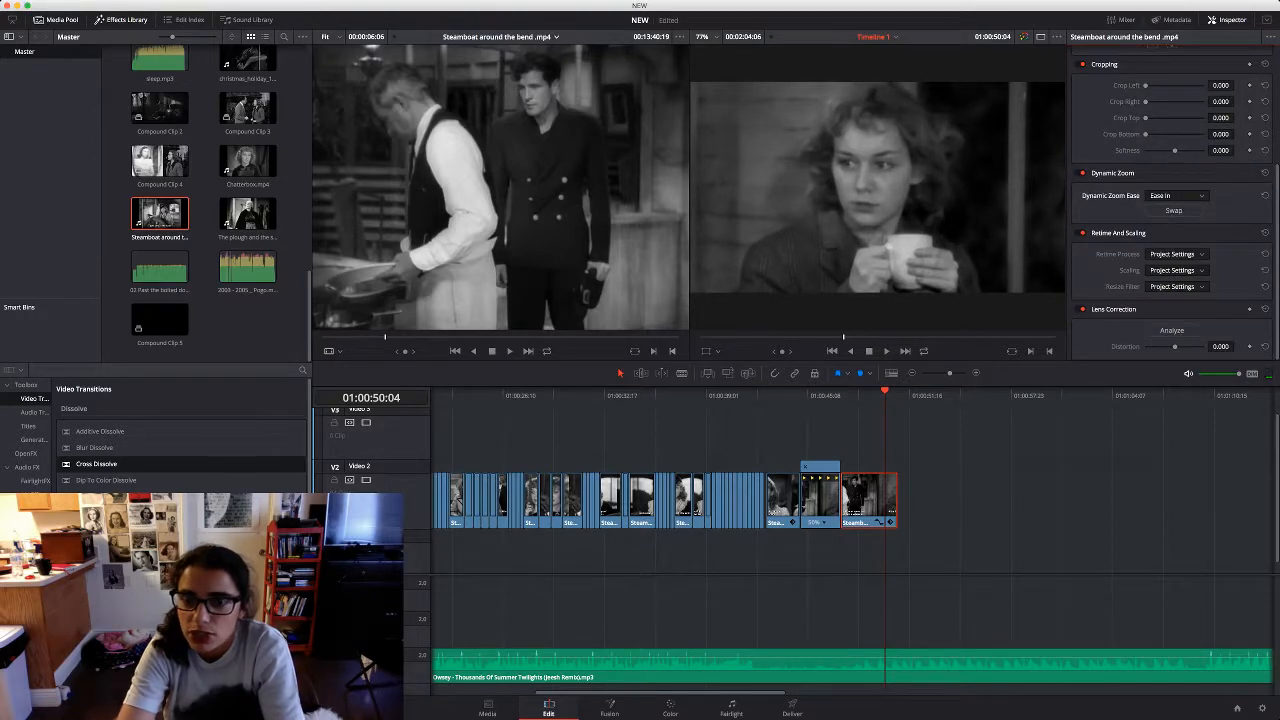
pyautogui.press('space')
pyautogui.click(849, 395)
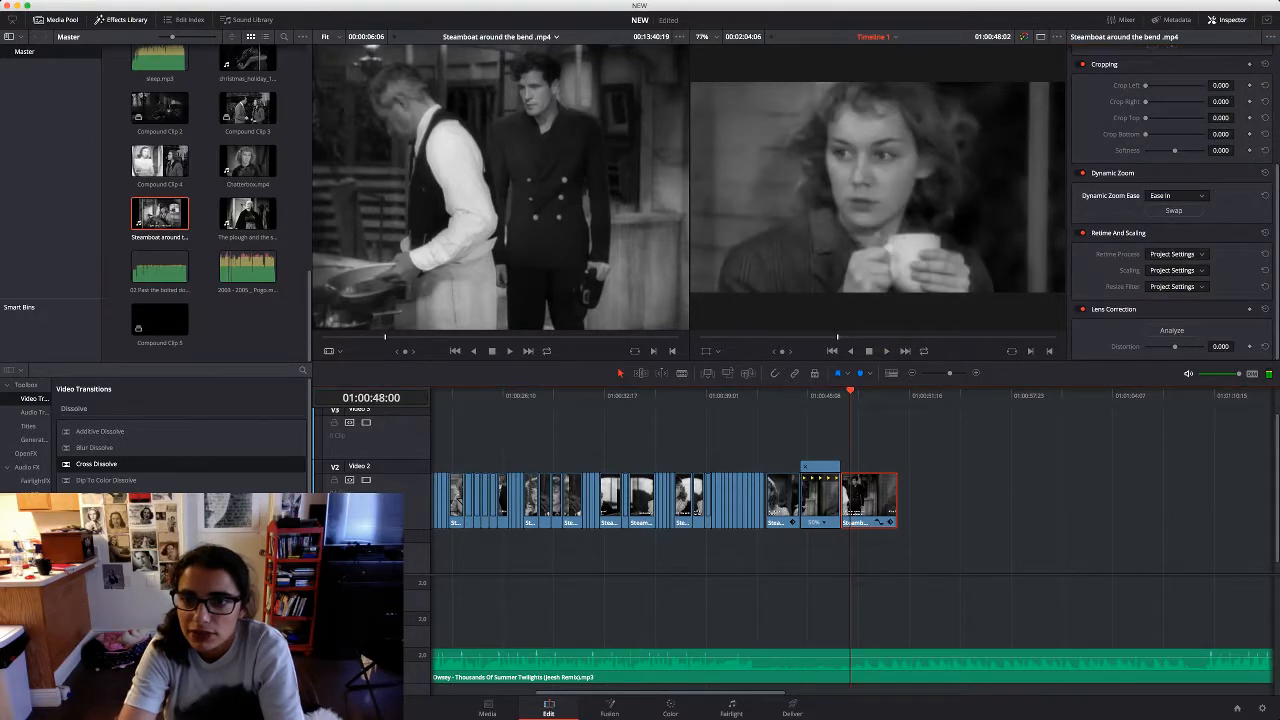
pyautogui.moveTo(850, 392); pyautogui.dragTo(843, 392)
pyautogui.press('space')
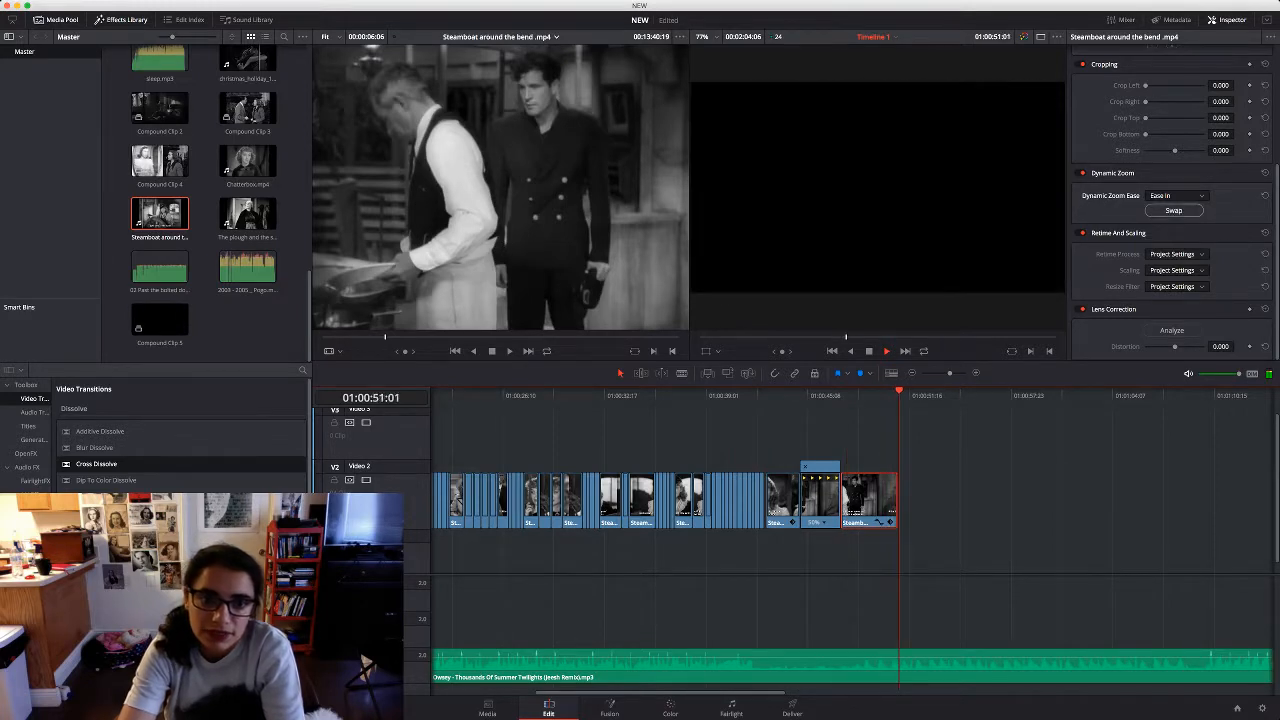
pyautogui.press('space')
# Mark the shot running from the girl with the cup to the two men, ending at 00:14:55:01, and append it to Video 2
pyautogui.click(500, 250)
pyautogui.press('space')
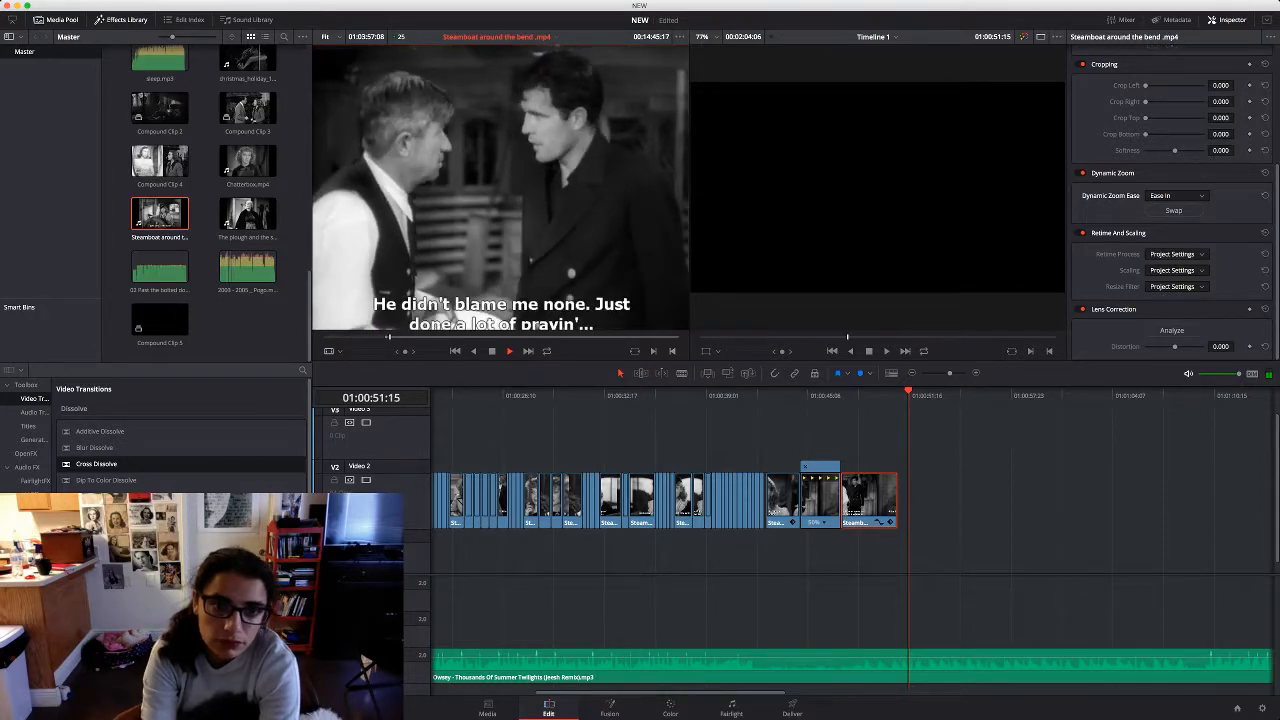
pyautogui.press('space')
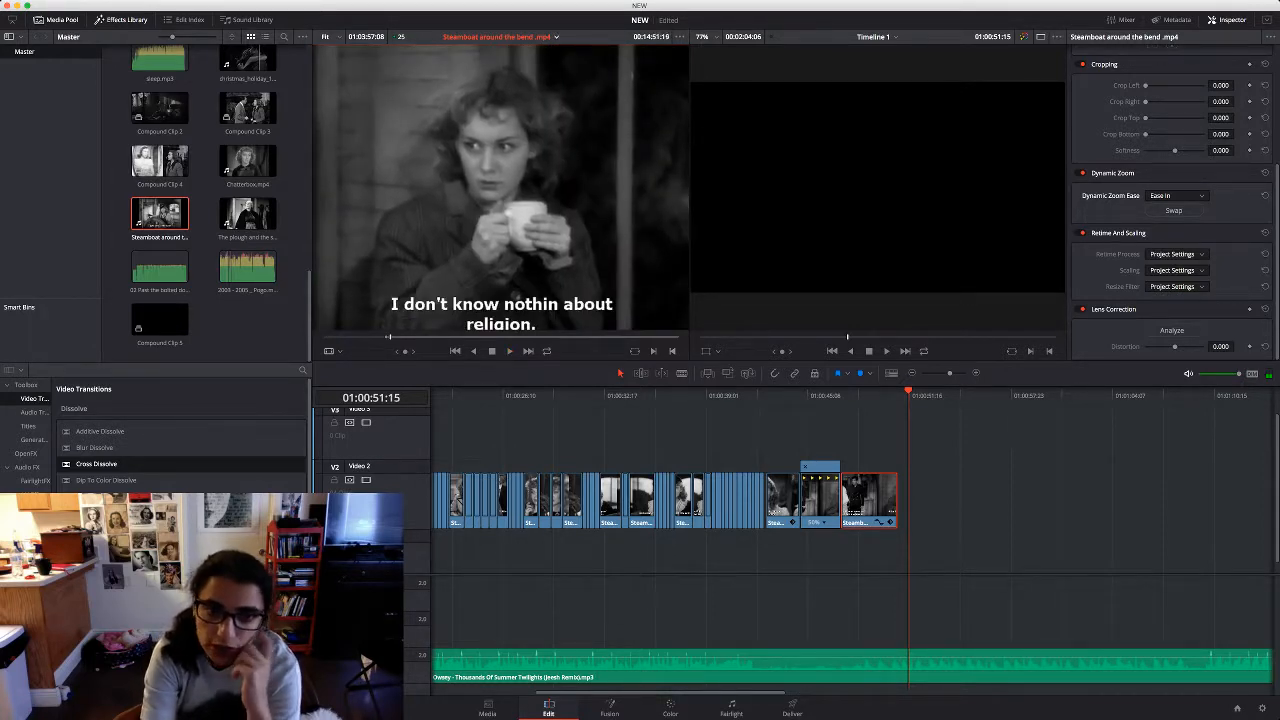
pyautogui.press('Left')
pyautogui.press('Left')
pyautogui.press('Left')
pyautogui.press('Left')
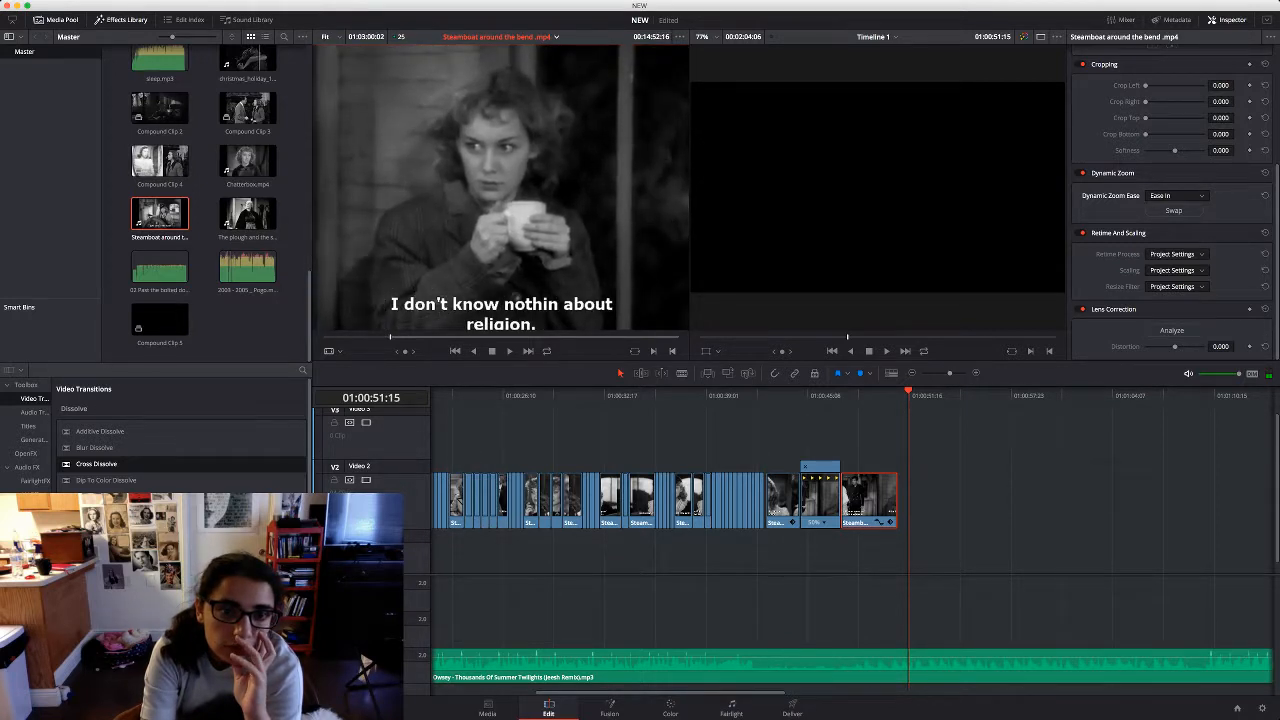
pyautogui.press('i')
pyautogui.press('o')
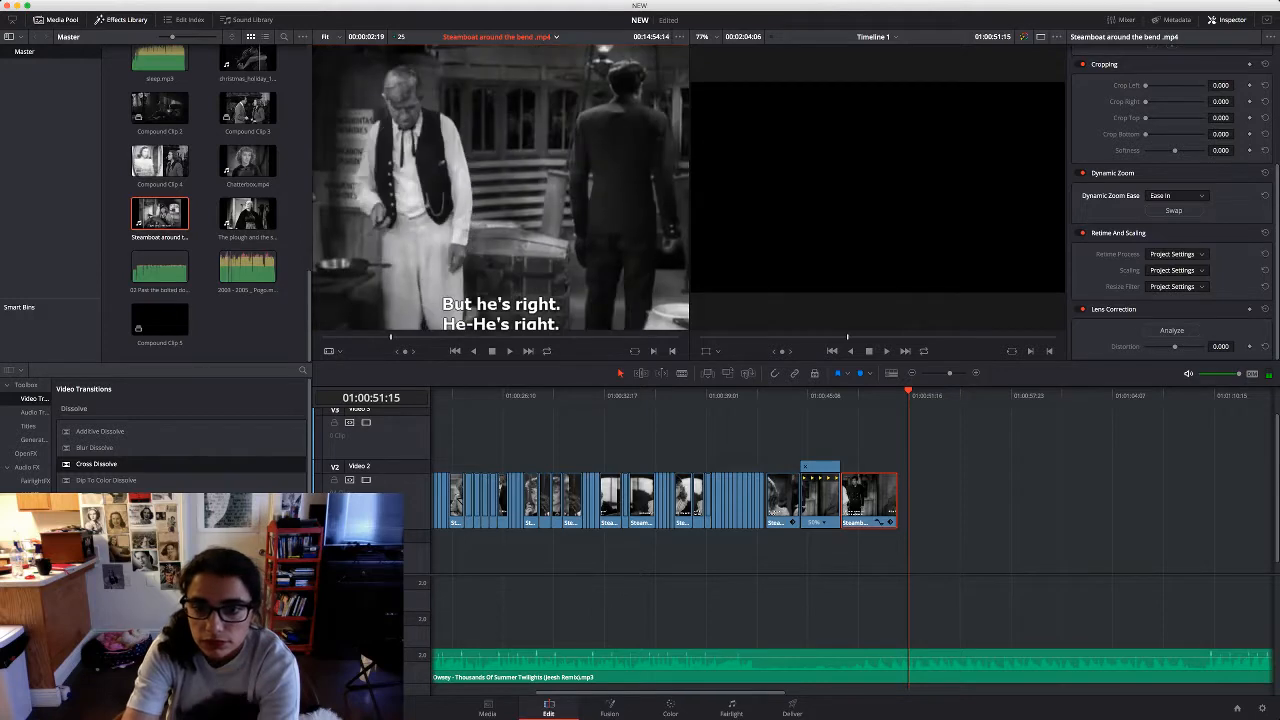
pyautogui.moveTo(500, 200); pyautogui.dragTo(916, 500)
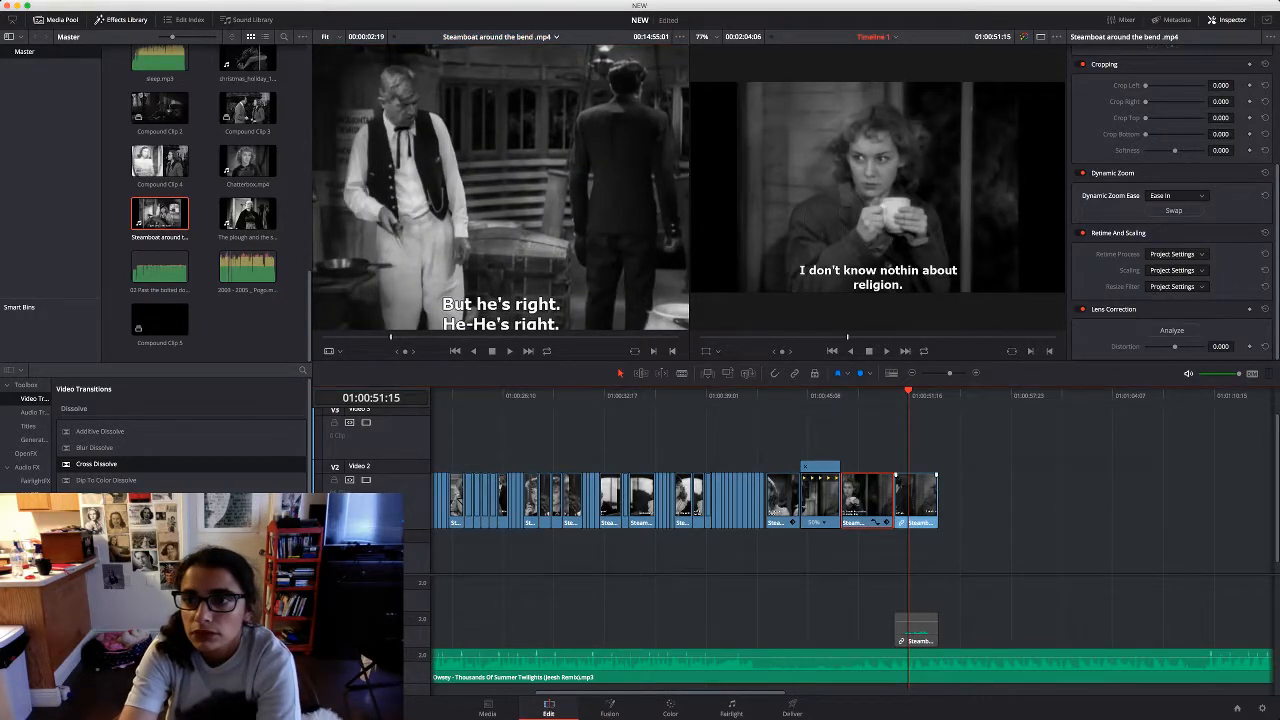
# Reframe the appended shot ending on the two men with zoom 1.440 and vertical position -183
pyautogui.click(916, 500)
pyautogui.moveTo(908, 394); pyautogui.dragTo(938, 394)
pyautogui.moveTo(1168, 134)
pyautogui.mouseDown()
pyautogui.moveTo(1237, 150)
pyautogui.moveTo(1155, 150)
pyautogui.mouseUp()
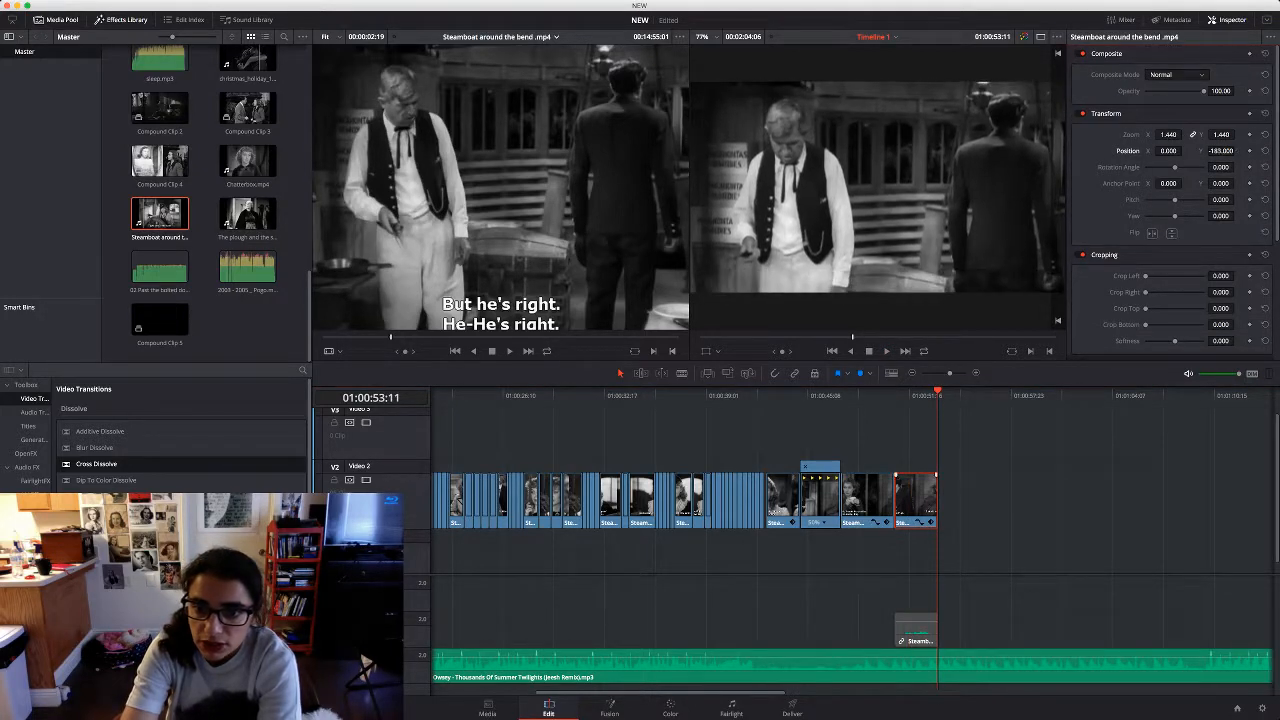
# Shorten the last shot on Video 2, delete its linked audio, and play back the sequence leading into it
pyautogui.moveTo(936, 500); pyautogui.dragTo(898, 500)
pyautogui.click(916, 630)
pyautogui.press('BackSpace')
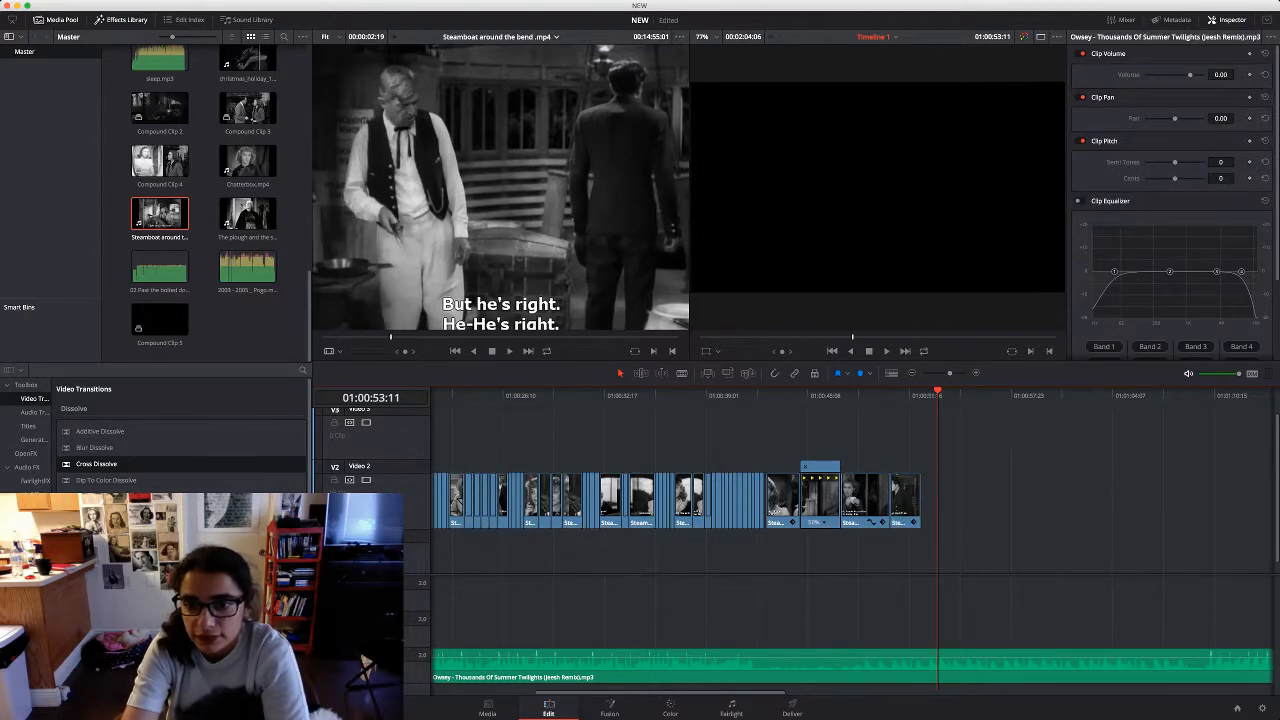
pyautogui.moveTo(937, 362); pyautogui.dragTo(818, 397)
pyautogui.press('space')
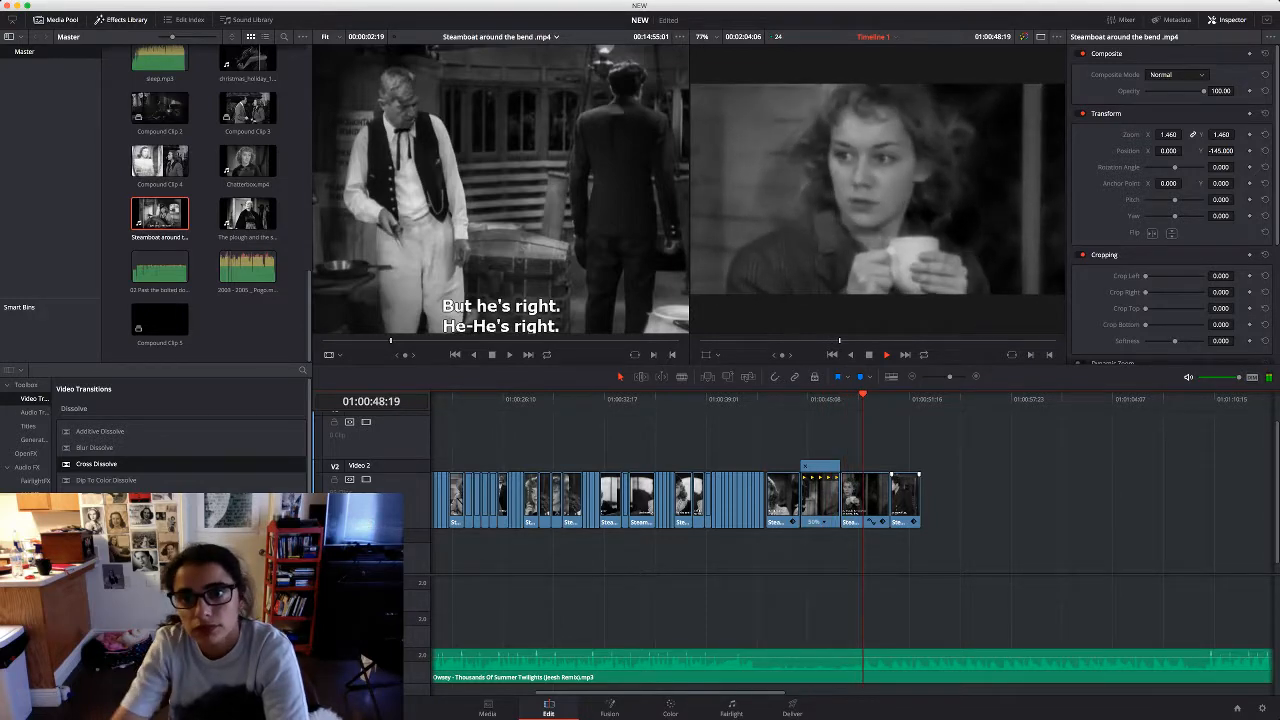
# Enable Dynamic Zoom on the shortened last shot with Ease Out and play it back
pyautogui.scroll(-4, 1170, 200)
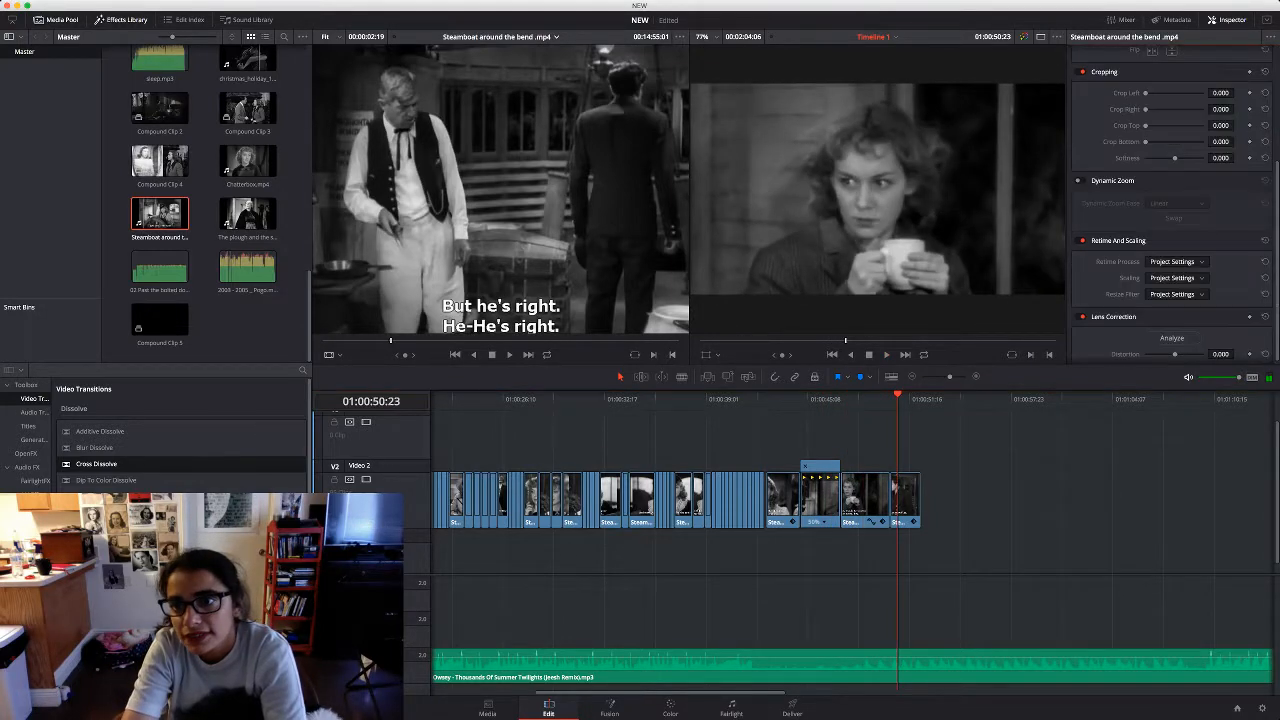
pyautogui.click(1080, 181)
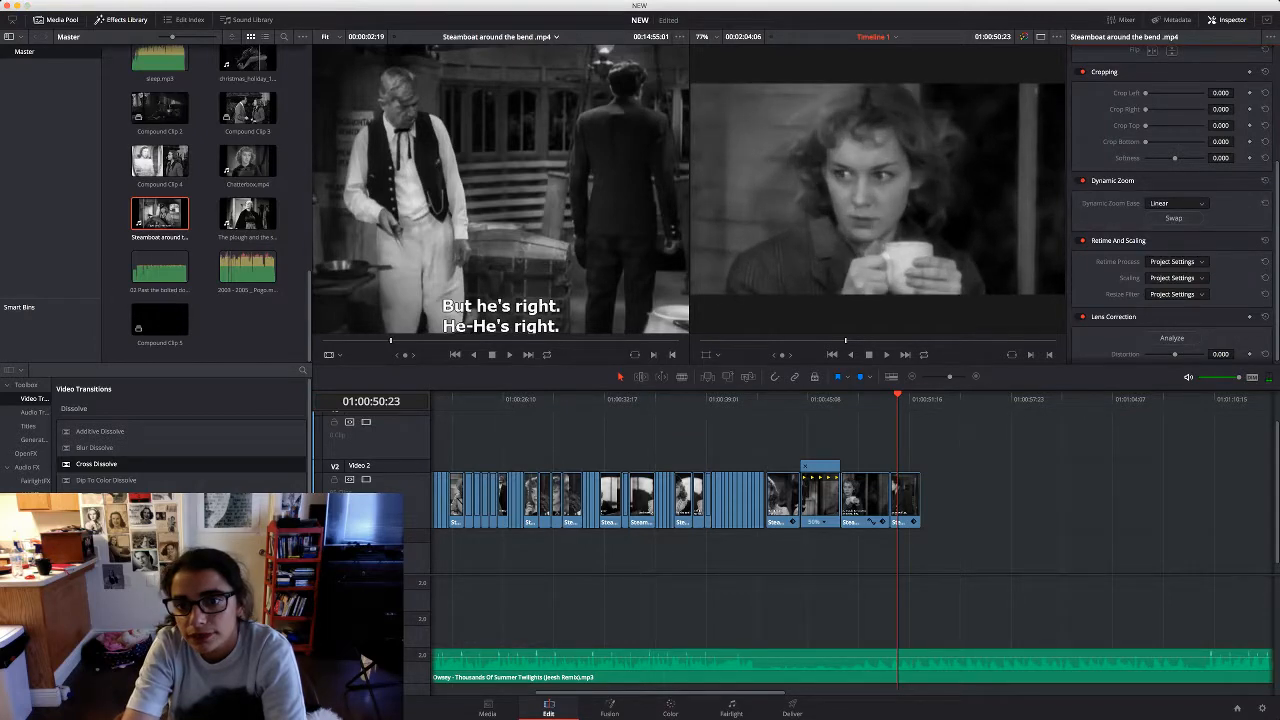
pyautogui.click(1168, 232)
pyautogui.press('space')
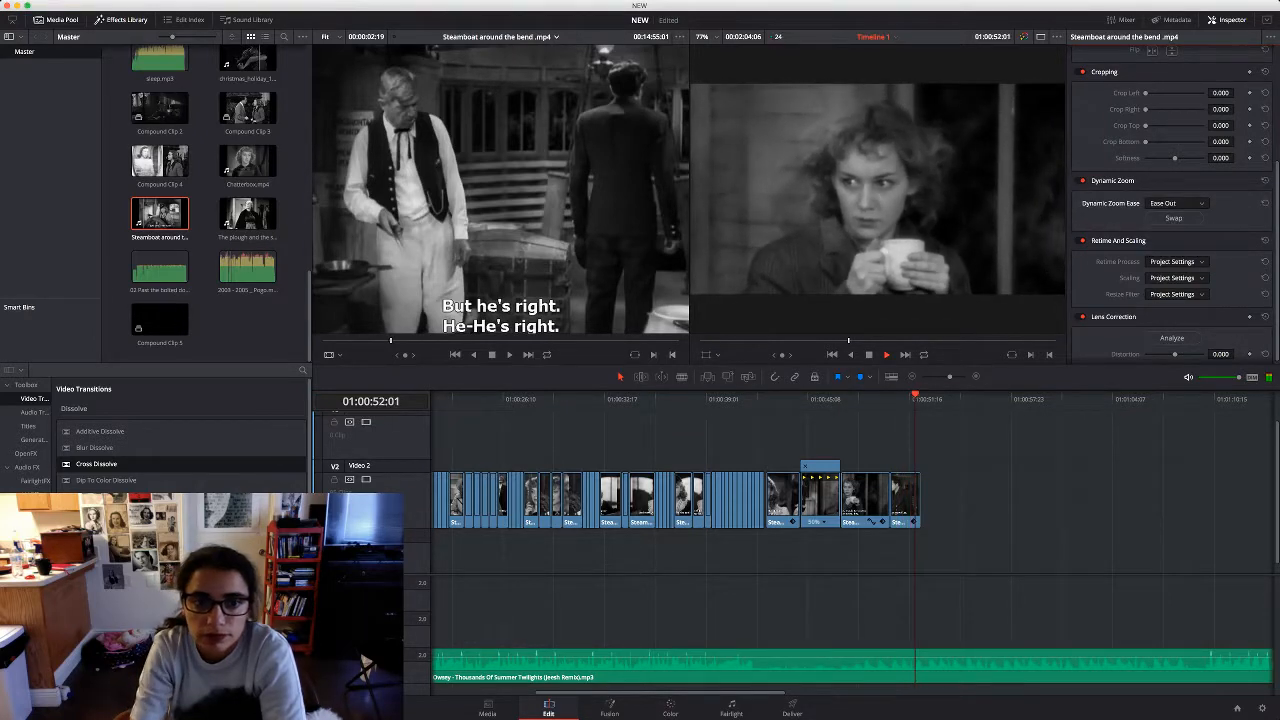
pyautogui.press('space')
# Mark a 14-frame source shot ending at 00:15:17:11 on the man facing the girl and append it to Video 2
pyautogui.click(500, 190)
pyautogui.press('space')
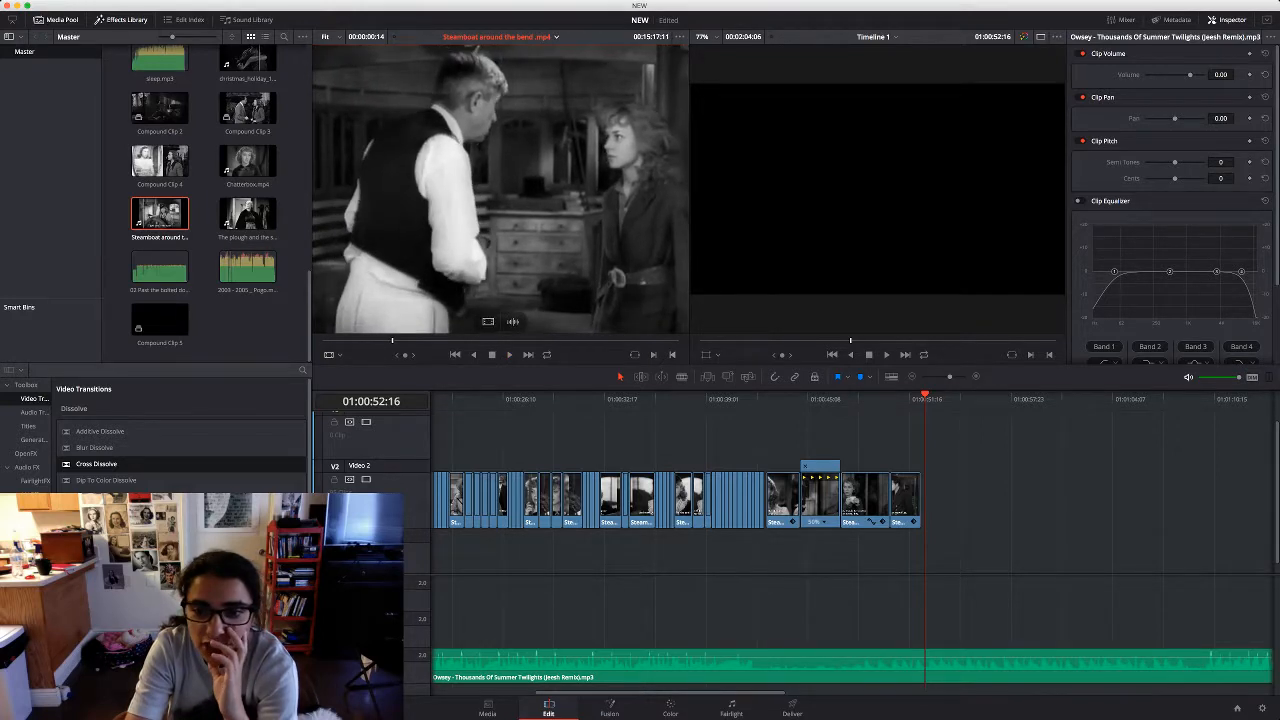
pyautogui.moveTo(500, 200); pyautogui.dragTo(922, 508)
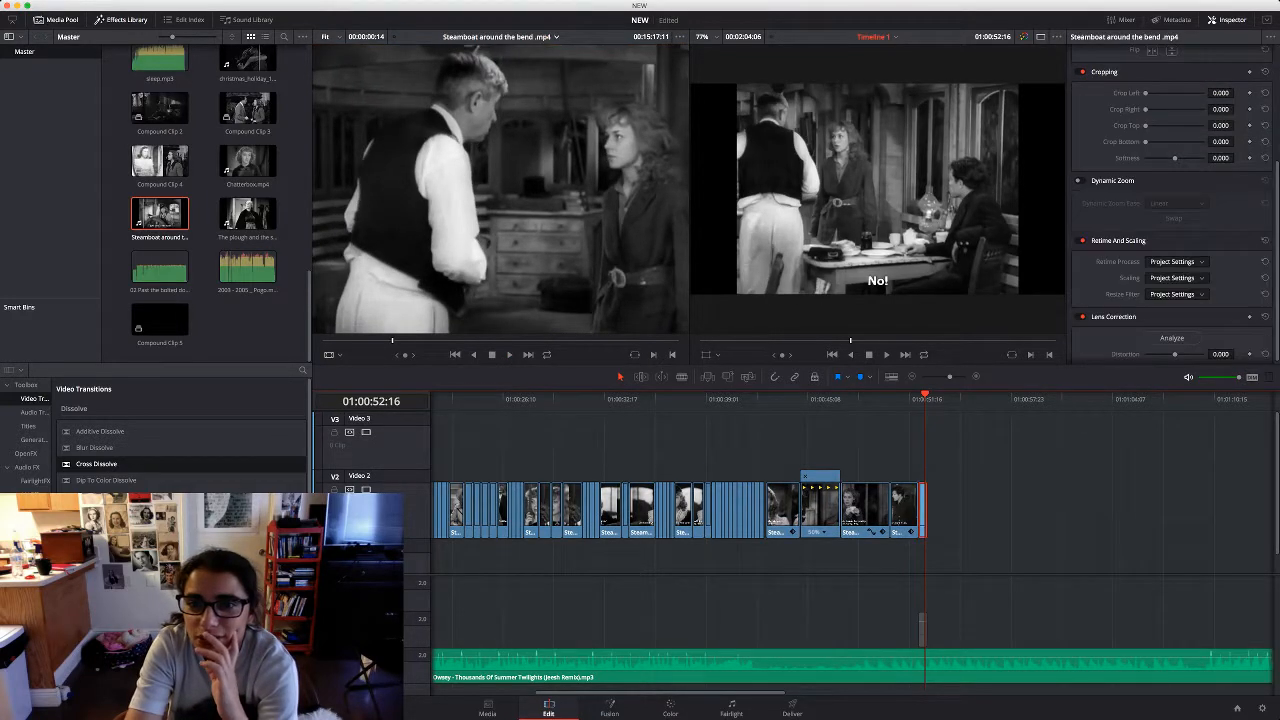
# Reframe the 14-frame shot with zoom 1.430 and vertical position -103, delete its audio, and play on from it
pyautogui.scroll(5, 1168, 134)
pyautogui.moveTo(1168, 134); pyautogui.dragTo(1117, 151)
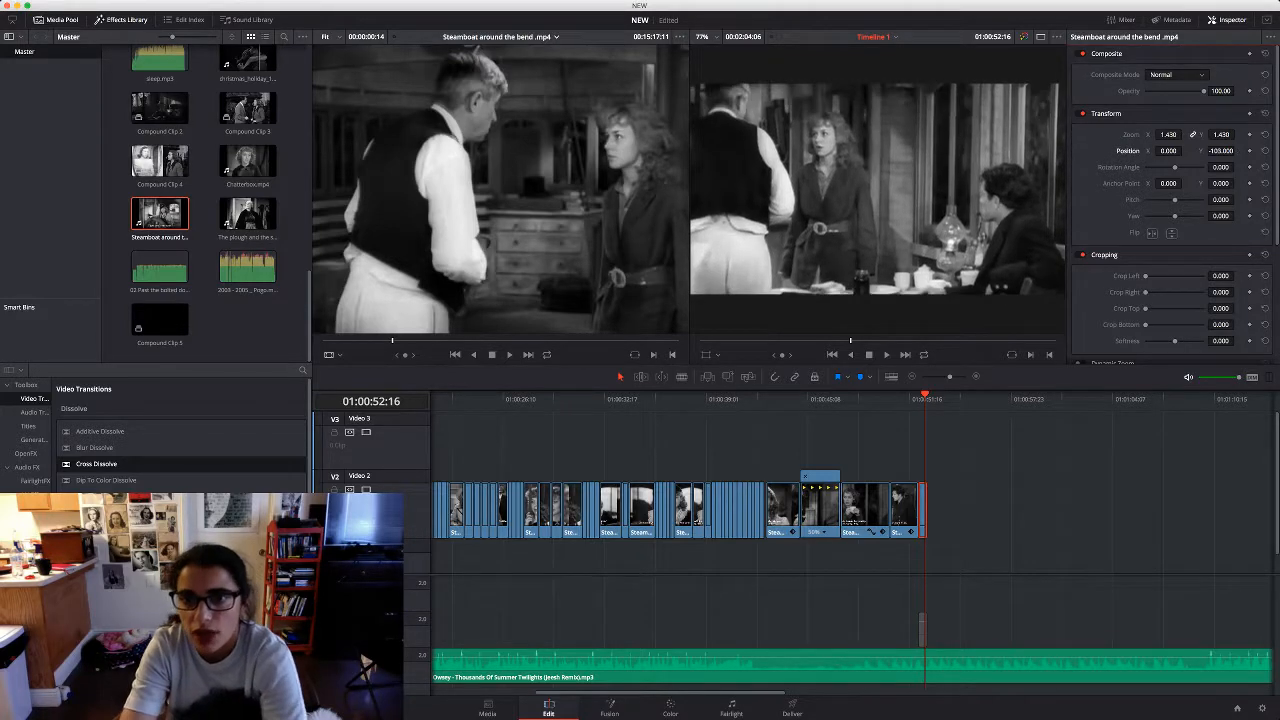
pyautogui.click(922, 629)
pyautogui.press('BackSpace')
pyautogui.press('space')
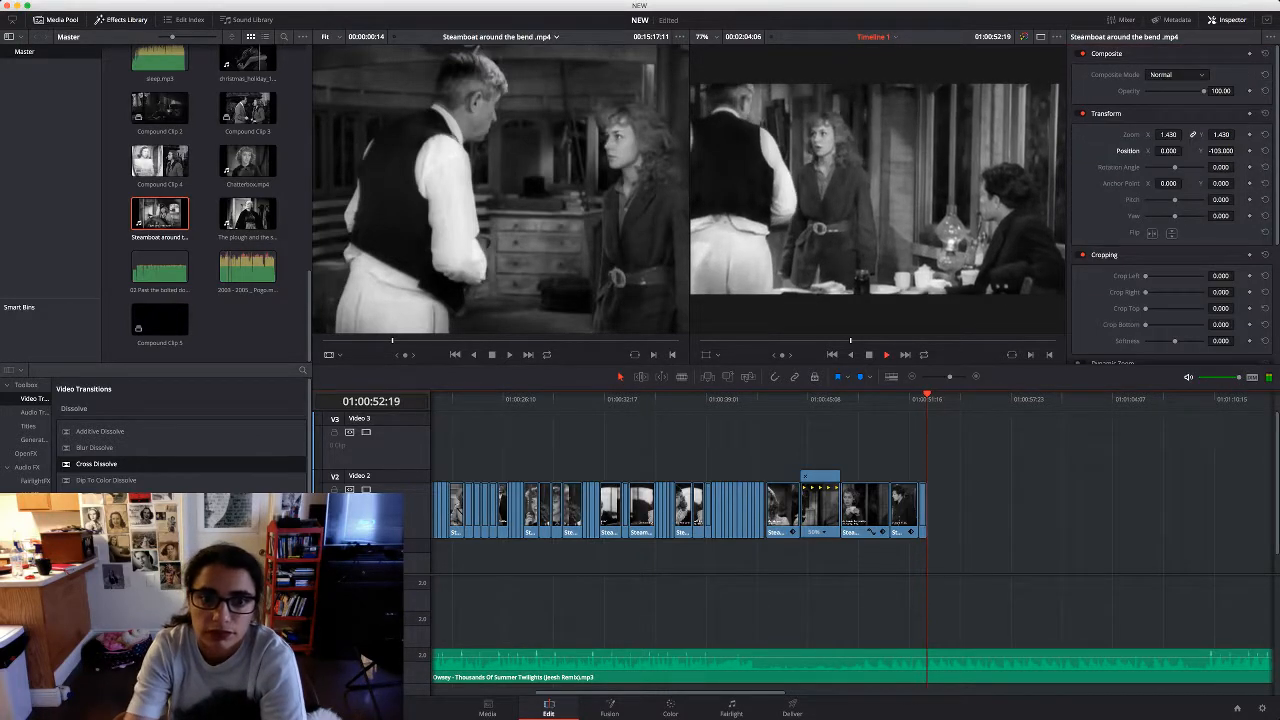
# Append the 00:00:13:18 man-and-girl shot ending at 00:15:36:16 to Video 2, reframe it with zoom 1.360 and vertical position -70, and delete its audio
pyautogui.click(500, 200)
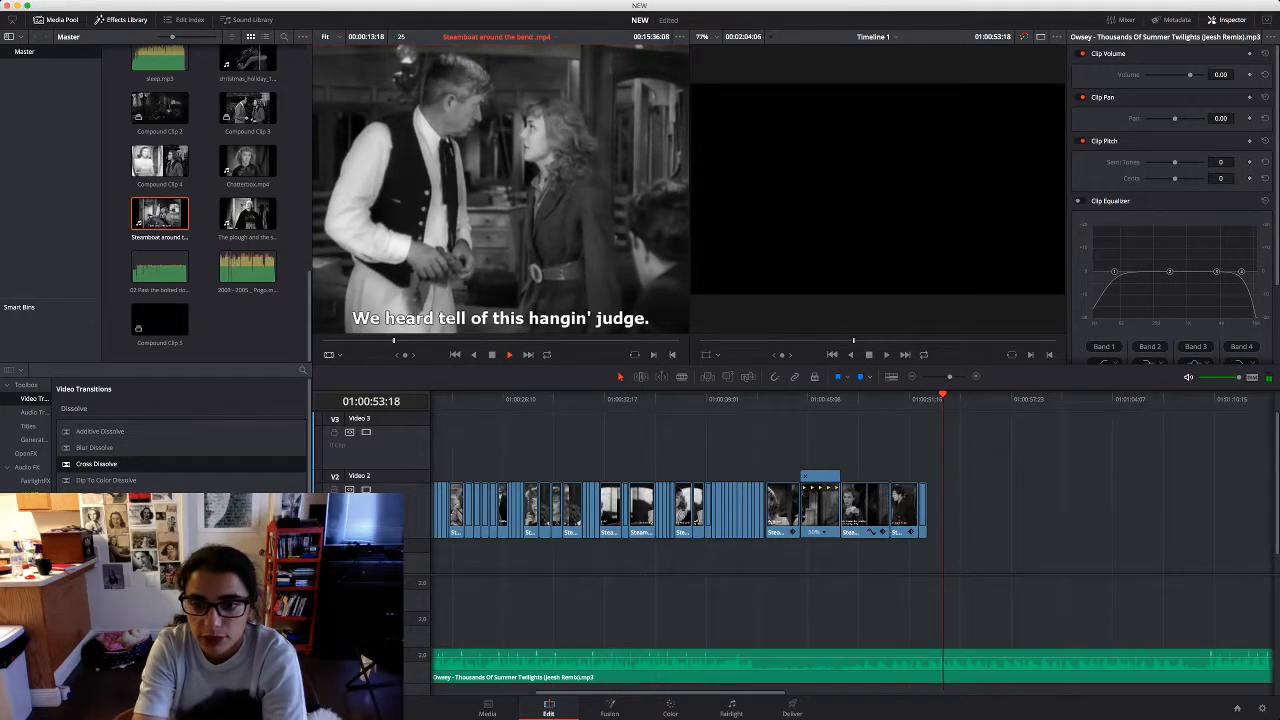
pyautogui.moveTo(500, 190); pyautogui.dragTo(929, 510)
pyautogui.click(1040, 510)
pyautogui.moveTo(1168, 134)
pyautogui.mouseDown()
pyautogui.moveTo(1237, 134)
pyautogui.moveTo(1184, 134)
pyautogui.moveTo(1213, 151)
pyautogui.moveTo(1175, 151)
pyautogui.mouseUp()
pyautogui.click(1036, 630)
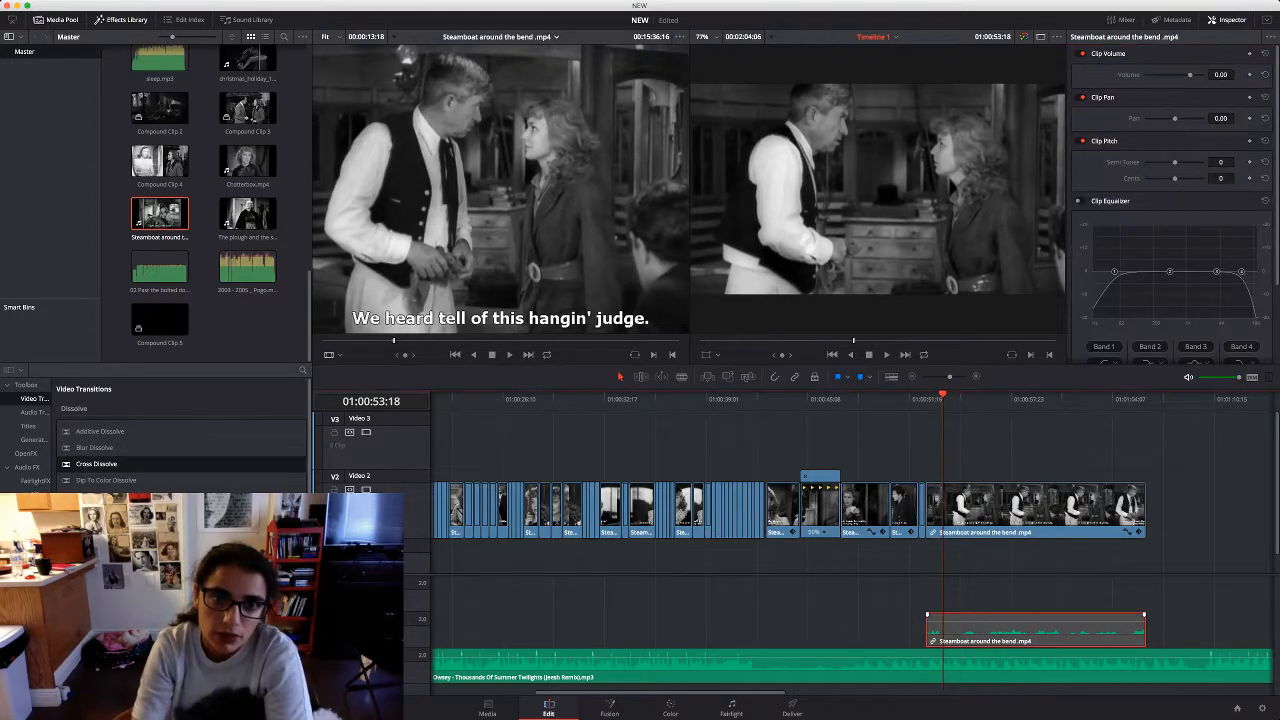
pyautogui.press('BackSpace')
# Mark a 00:00:07:12 source shot ending at 00:15:55:10 and place it on Video 3 above the start of the long man-and-girl shot
pyautogui.click(440, 250)
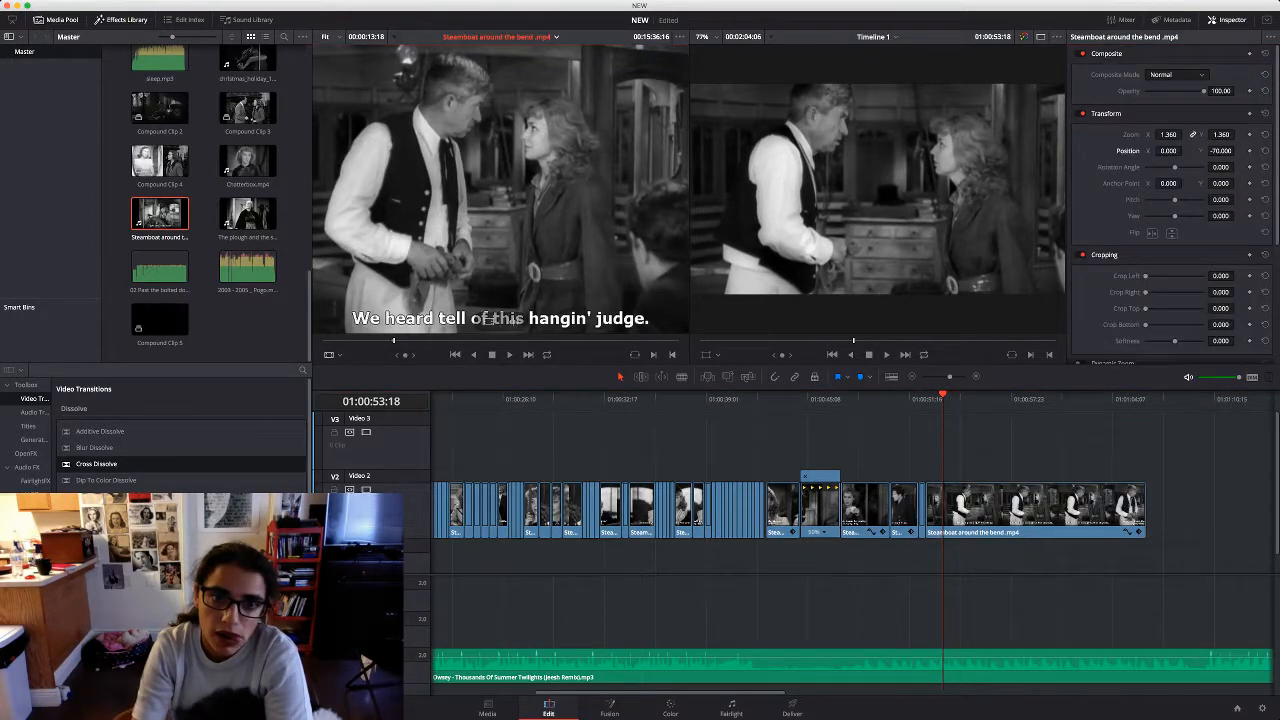
pyautogui.hotkey('shift', 'Right')
pyautogui.hotkey('shift', 'Right')
pyautogui.hotkey('shift', 'Right')
pyautogui.hotkey('shift', 'Right')
pyautogui.hotkey('shift', 'Right')
pyautogui.hotkey('shift', 'Right')
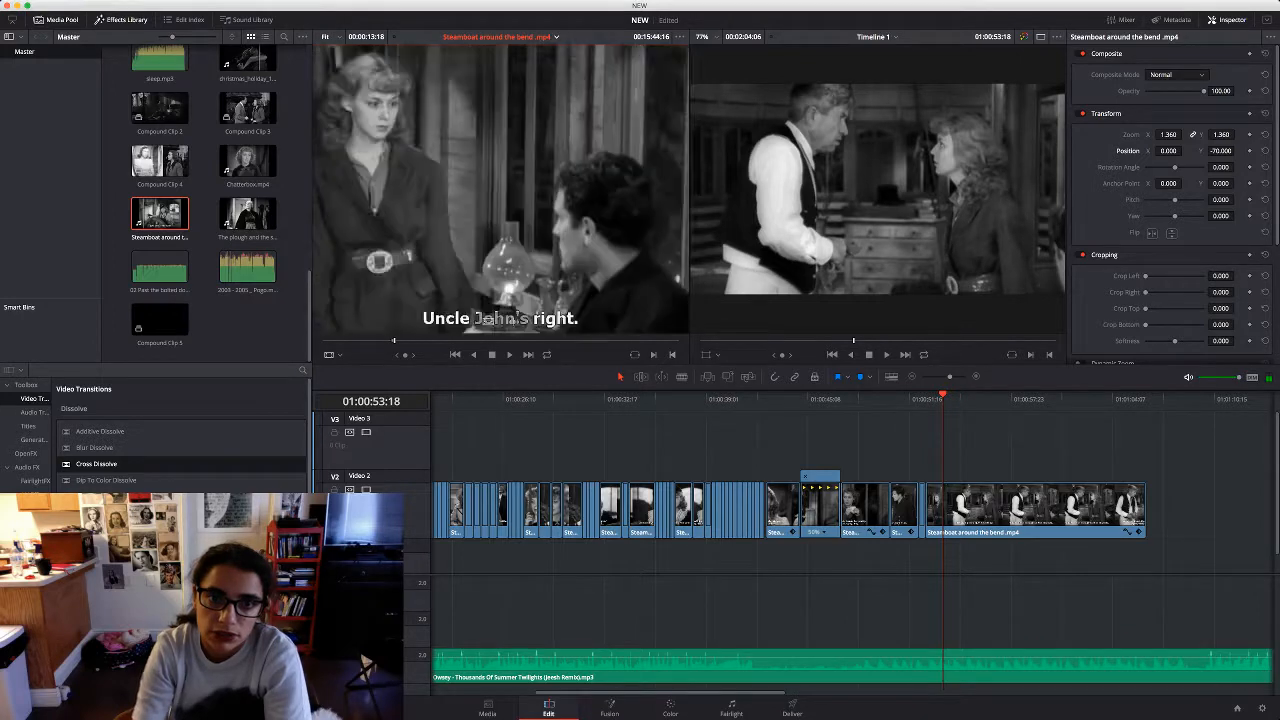
pyautogui.press('space')
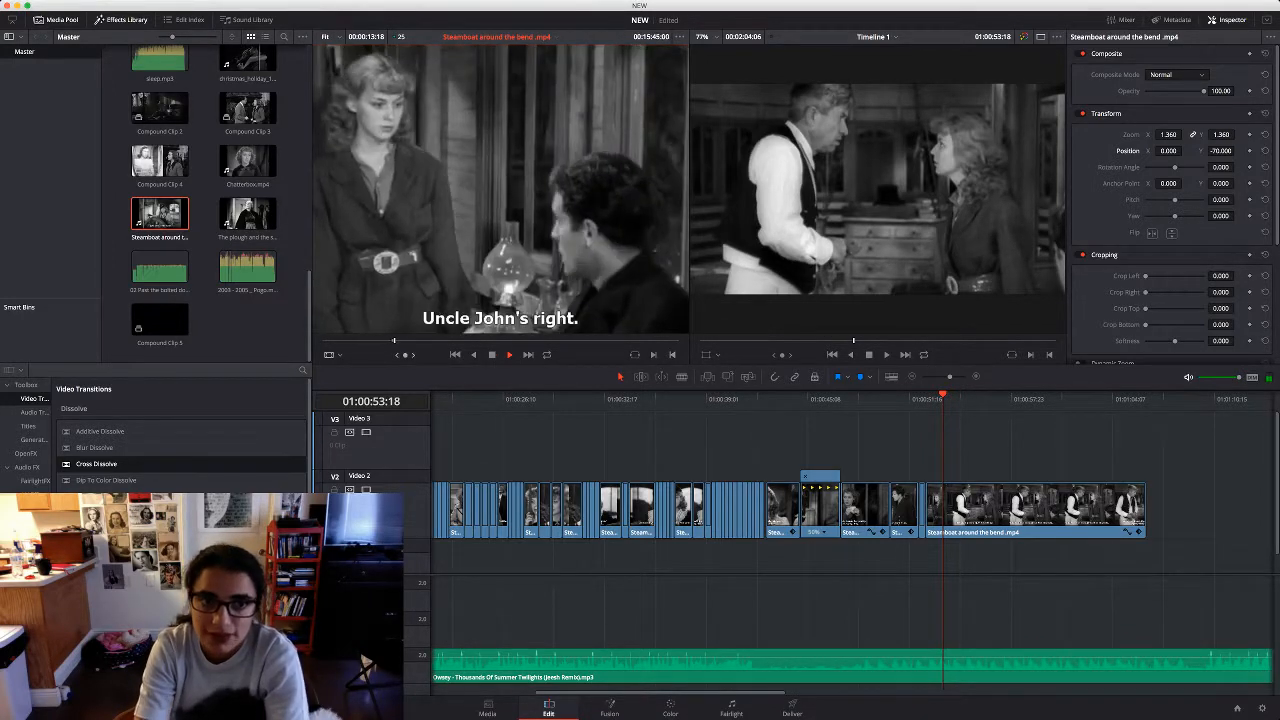
pyautogui.press('space')
pyautogui.press('space')
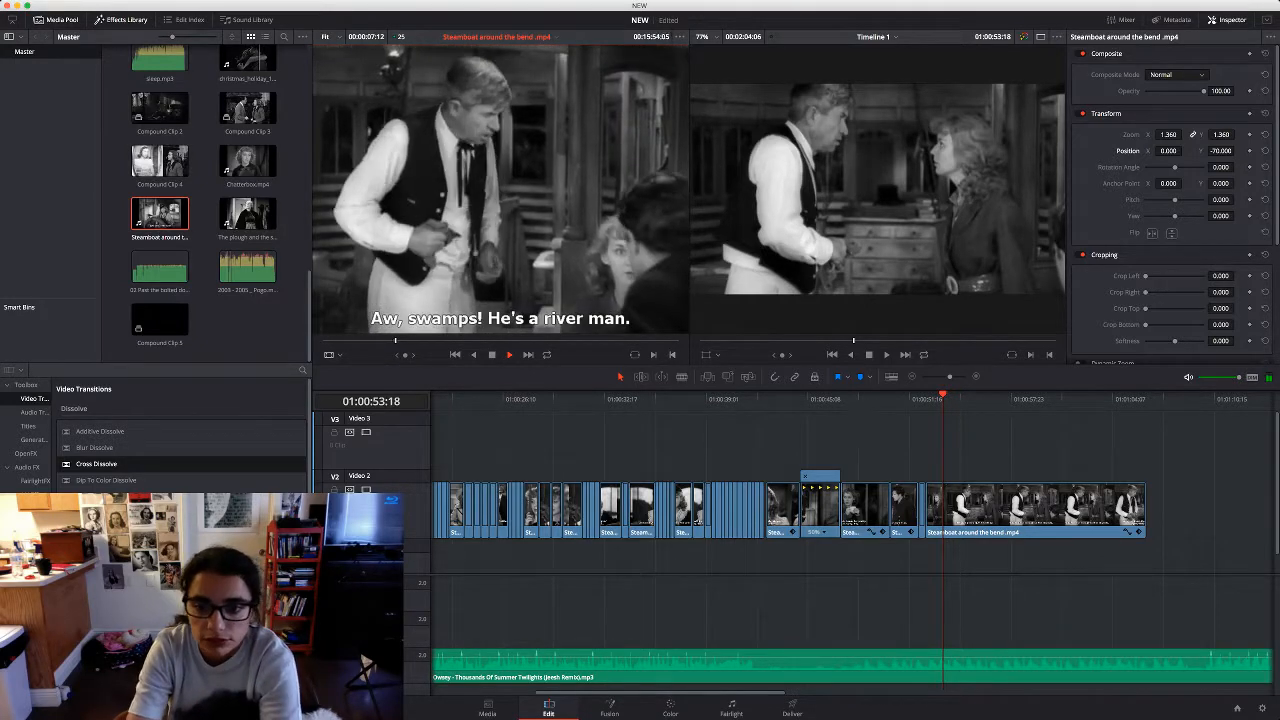
pyautogui.press('space')
pyautogui.moveTo(500, 190); pyautogui.dragTo(986, 436)
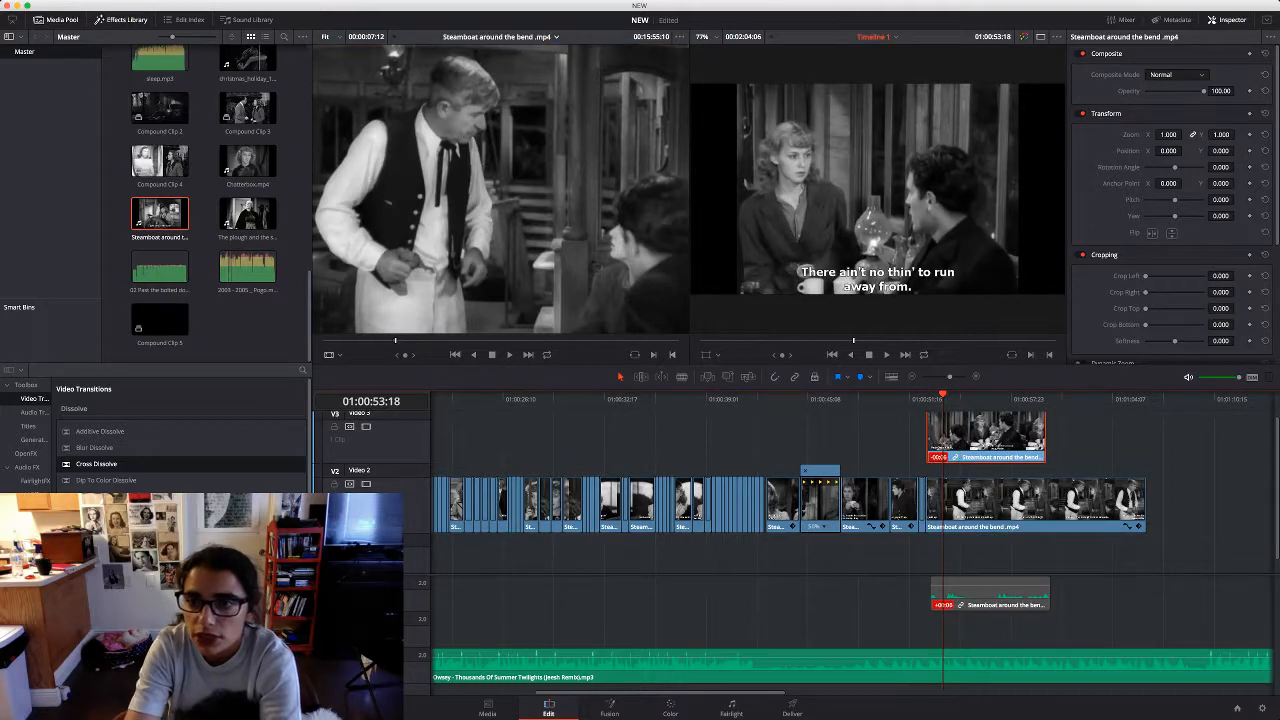
# Reframe the Video 3 shot with zoom 1.510 and vertical position -79, crop its right side by 676.200, and shift it horizontally to the right
pyautogui.moveTo(1168, 134)
pyautogui.mouseDown()
pyautogui.moveTo(1237, 151)
pyautogui.moveTo(1143, 151)
pyautogui.moveTo(1155, 151)
pyautogui.mouseUp()
pyautogui.scroll(-1, 1172, 230)
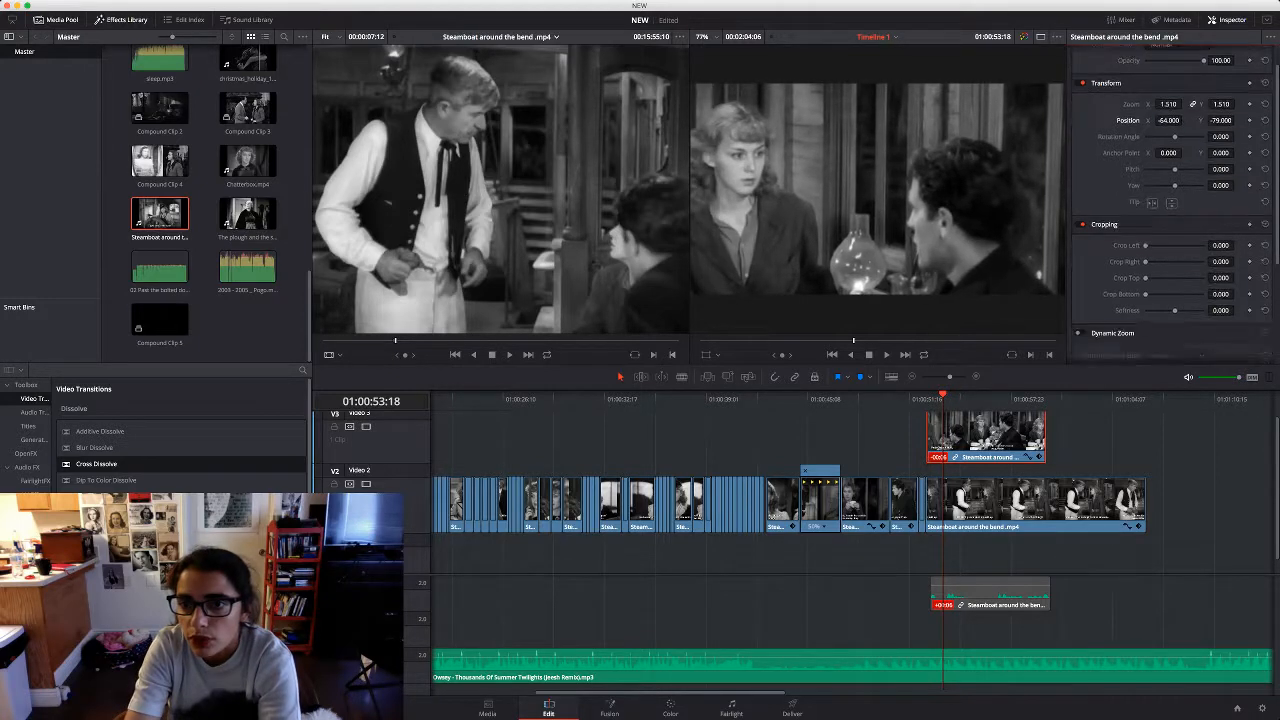
pyautogui.moveTo(1146, 246); pyautogui.dragTo(1168, 246)
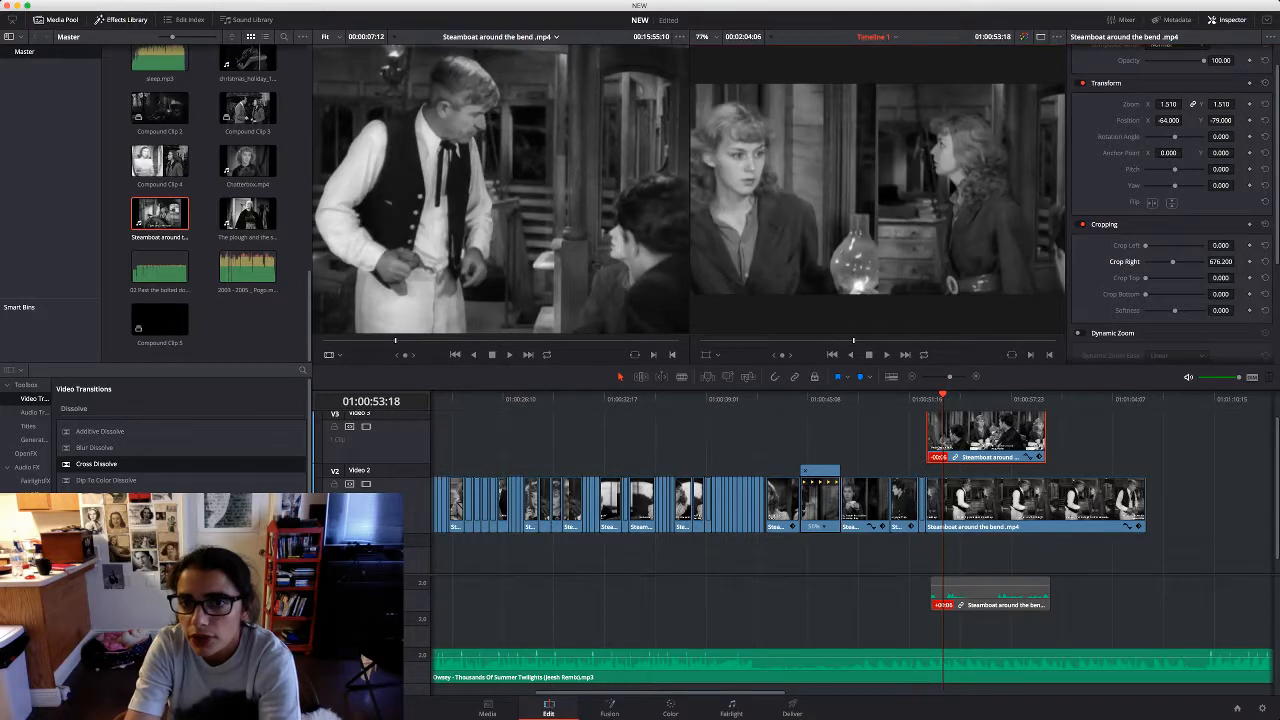
pyautogui.moveTo(1168, 120); pyautogui.dragTo(1184, 120)
# Set the Video 3 shot's crop softness to 18.260 and play the split-screen composite
pyautogui.scroll(-3, 1170, 200)
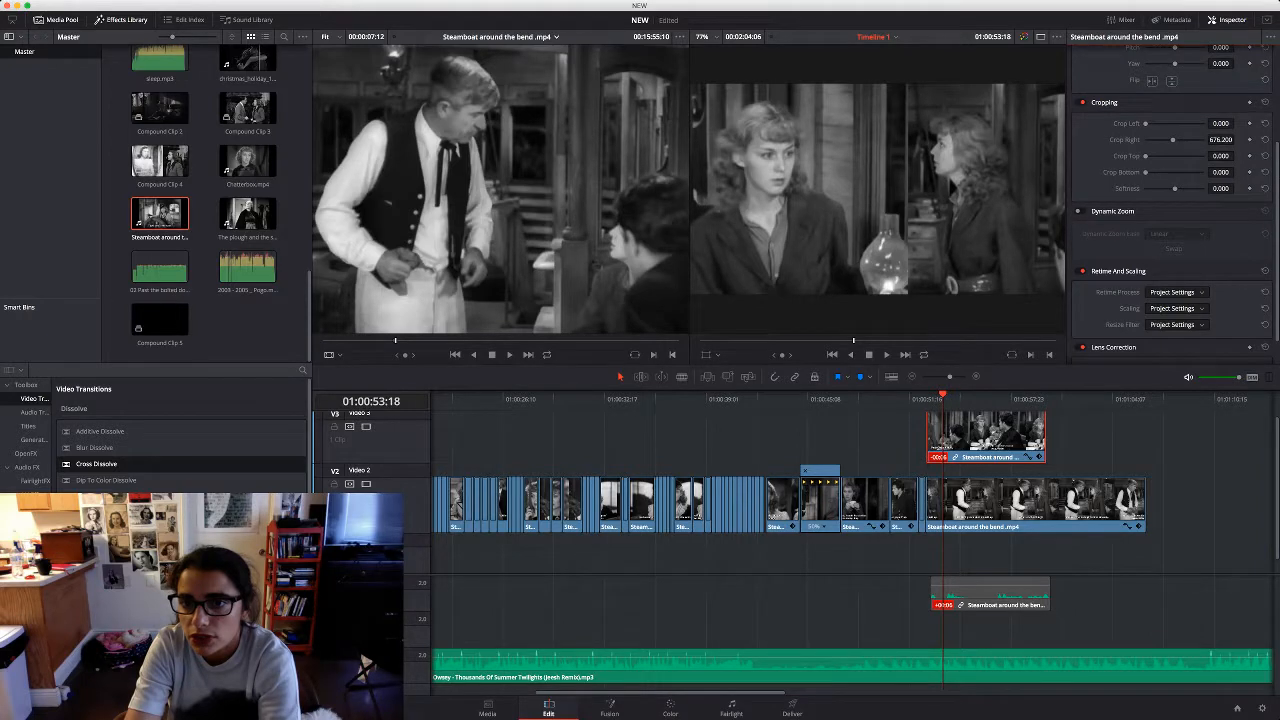
pyautogui.moveTo(1175, 188); pyautogui.dragTo(1180, 188)
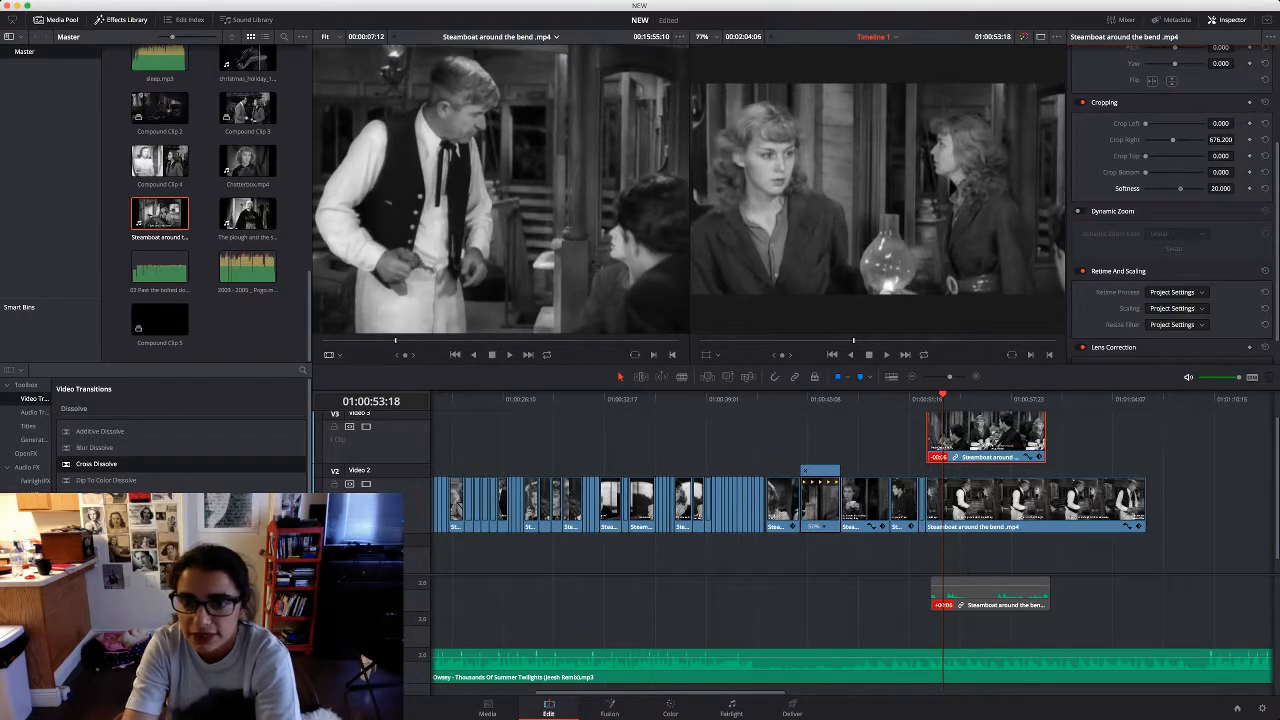
pyautogui.press('space')
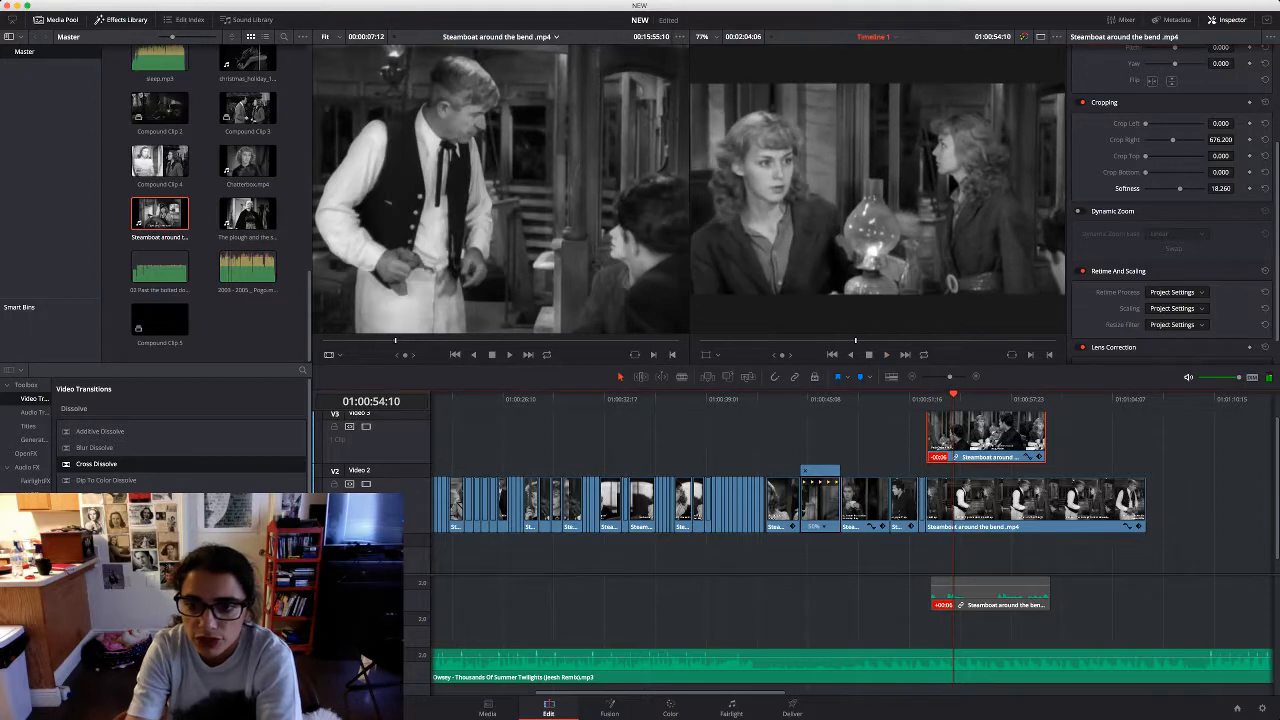
# Slow the Video 3 shot to 50% speed, trim its end to just before the Video 2 shot's end, and play it back
pyautogui.hotkey('ctrl', 'r')
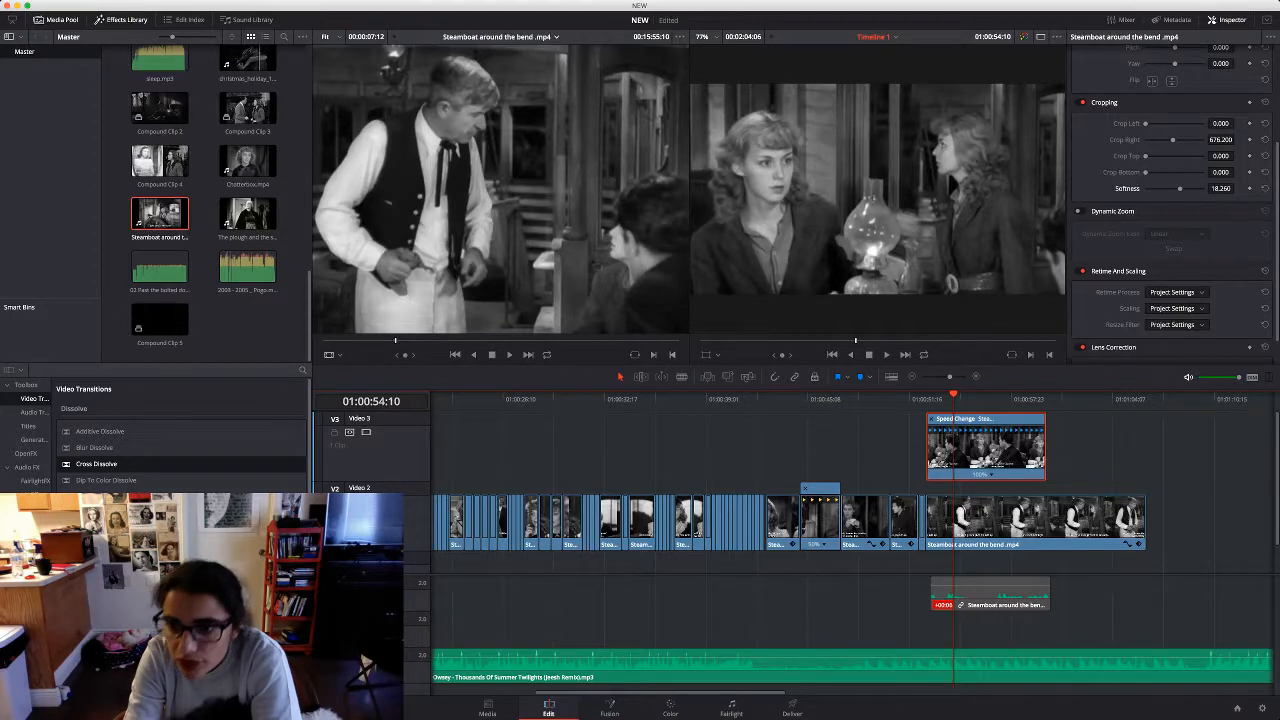
pyautogui.press('super+z')
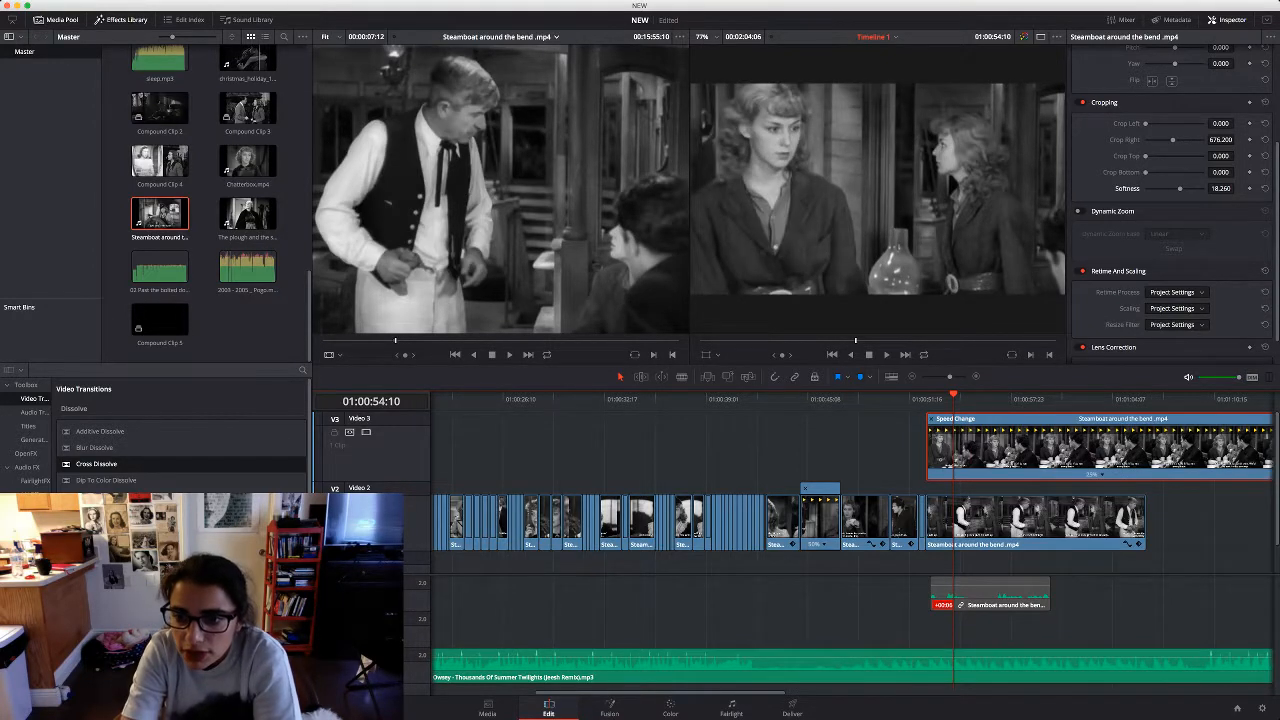
pyautogui.press('super+z')
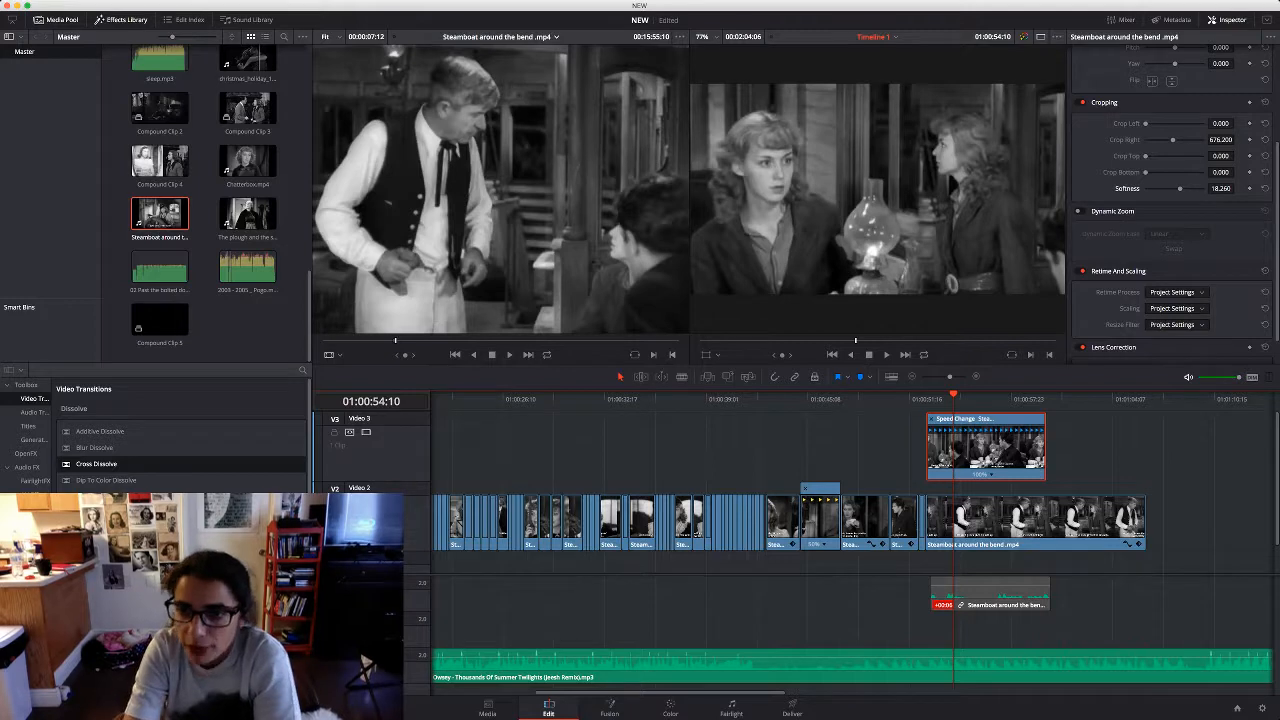
pyautogui.press('super+z')
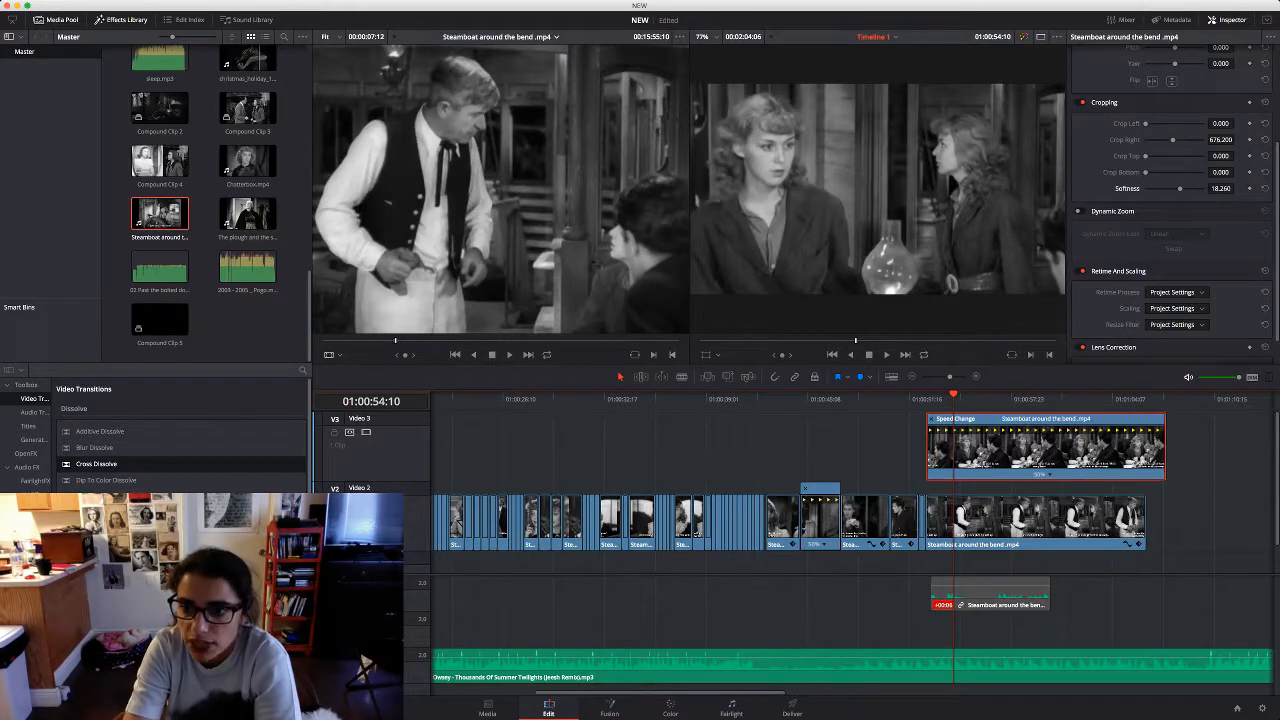
pyautogui.moveTo(1164, 452); pyautogui.dragTo(1138, 452)
pyautogui.press('space')
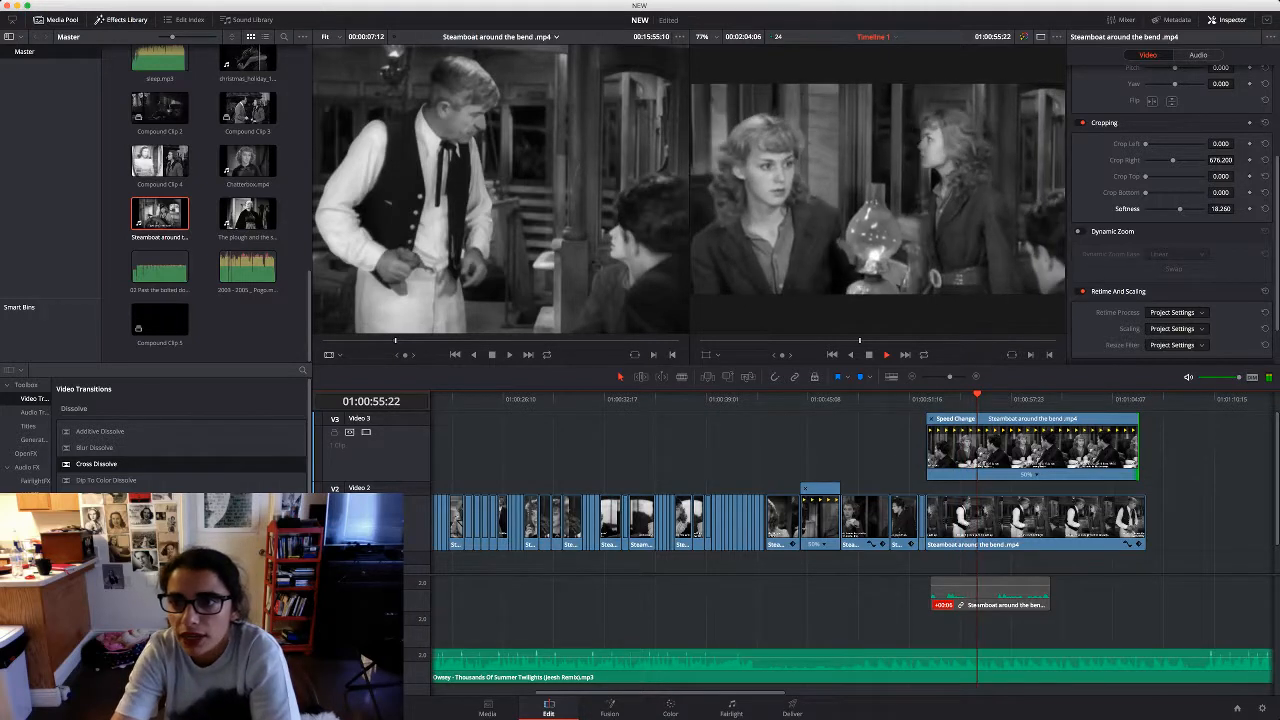
pyautogui.press('space')
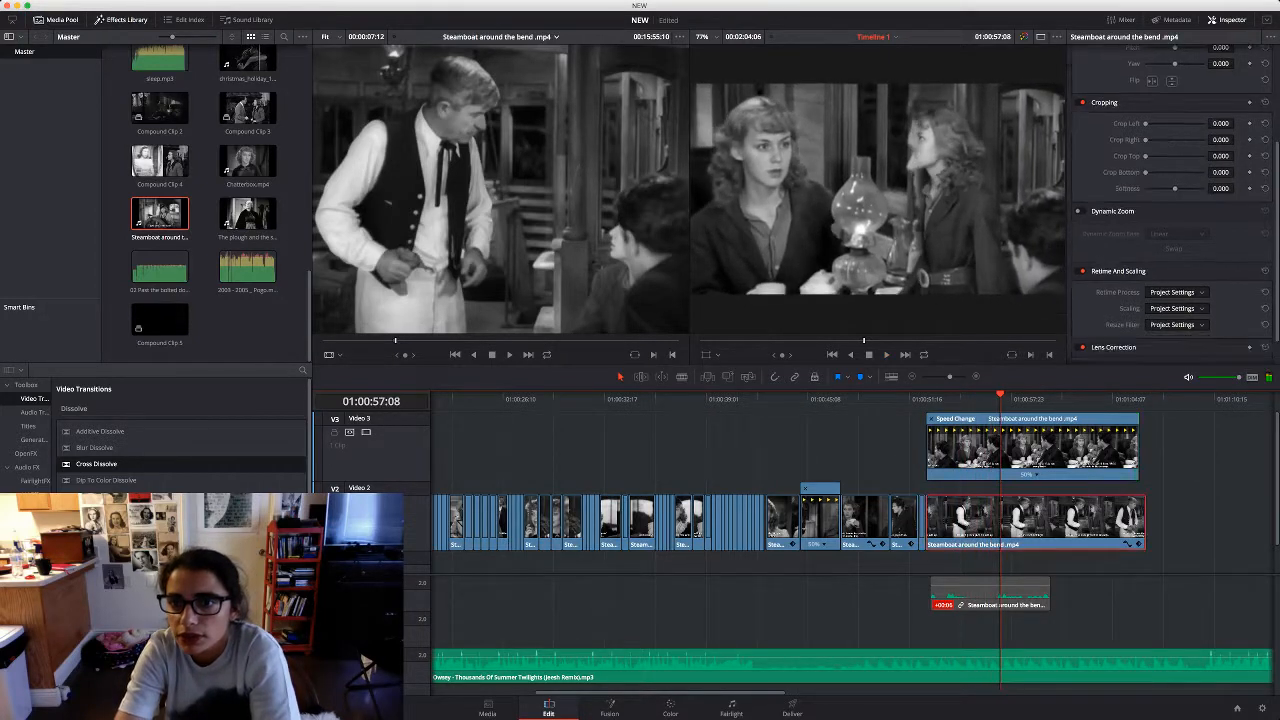
# Reposition the long Video 2 shot under the crop to X 197 and Y -39, and play the composite
pyautogui.scroll(4, 1170, 200)
pyautogui.moveTo(1220, 150); pyautogui.dragTo(1266, 150)
pyautogui.press('space')
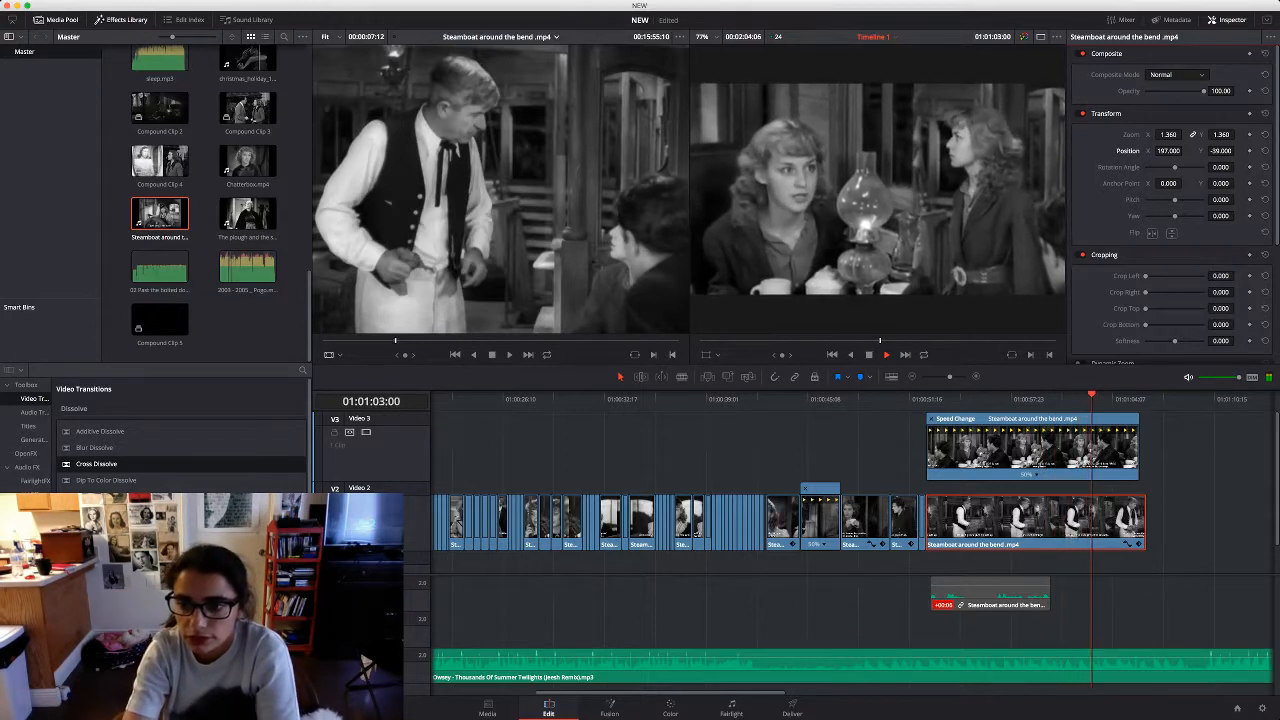
# Extend the slowed Video 3 shot and trim the end of the Video 2 shot so both end together, and play past the cut
pyautogui.moveTo(1137, 450); pyautogui.dragTo(1144, 450)
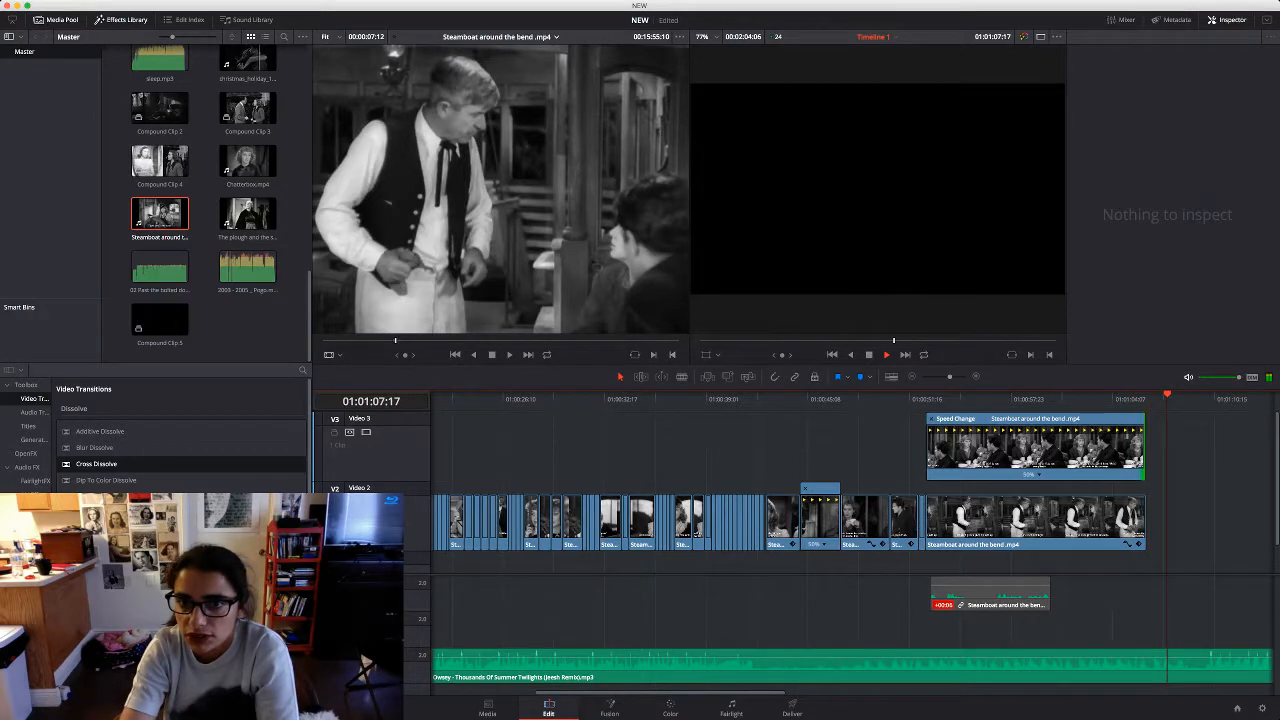
pyautogui.moveTo(1150, 399); pyautogui.dragTo(1141, 399)
pyautogui.moveTo(1143, 450); pyautogui.dragTo(1144, 450)
pyautogui.moveTo(1144, 530); pyautogui.dragTo(1141, 530)
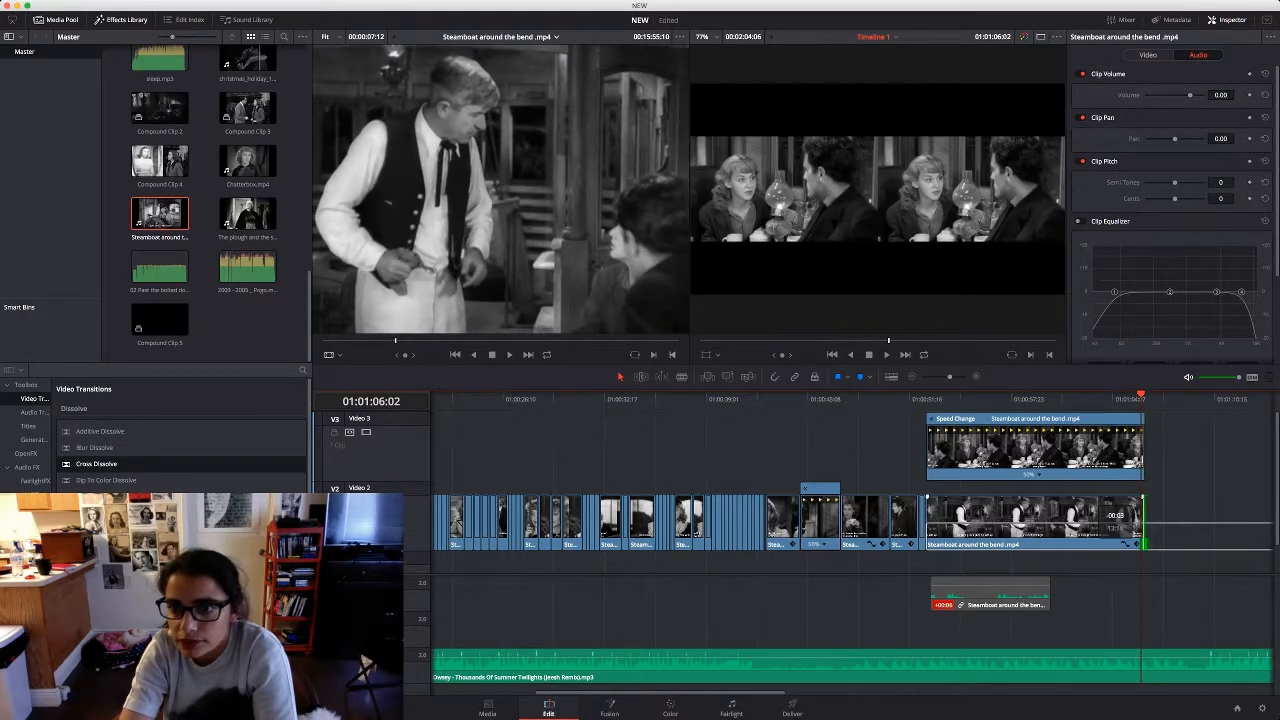
pyautogui.press('space')
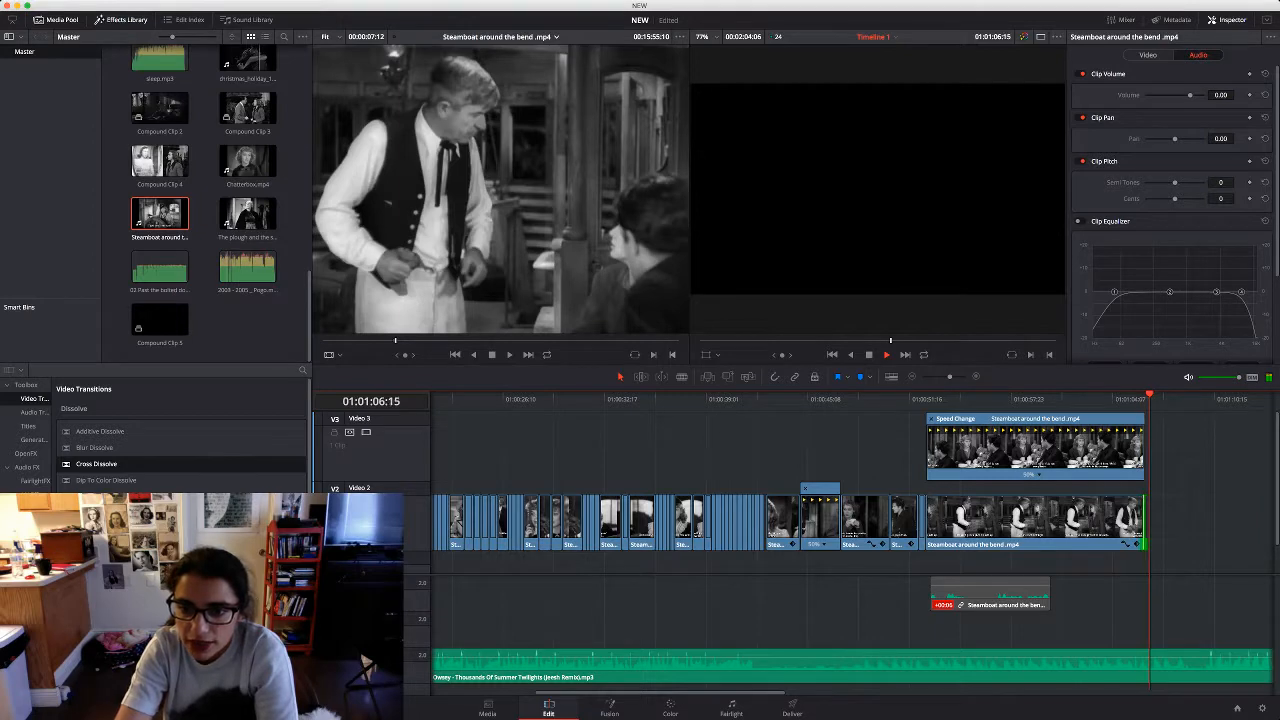
pyautogui.press('space')
# Play back the edit from before the recent Steamboat around the bend shots to review the pacing
pyautogui.moveTo(1150, 396); pyautogui.dragTo(1057, 396)
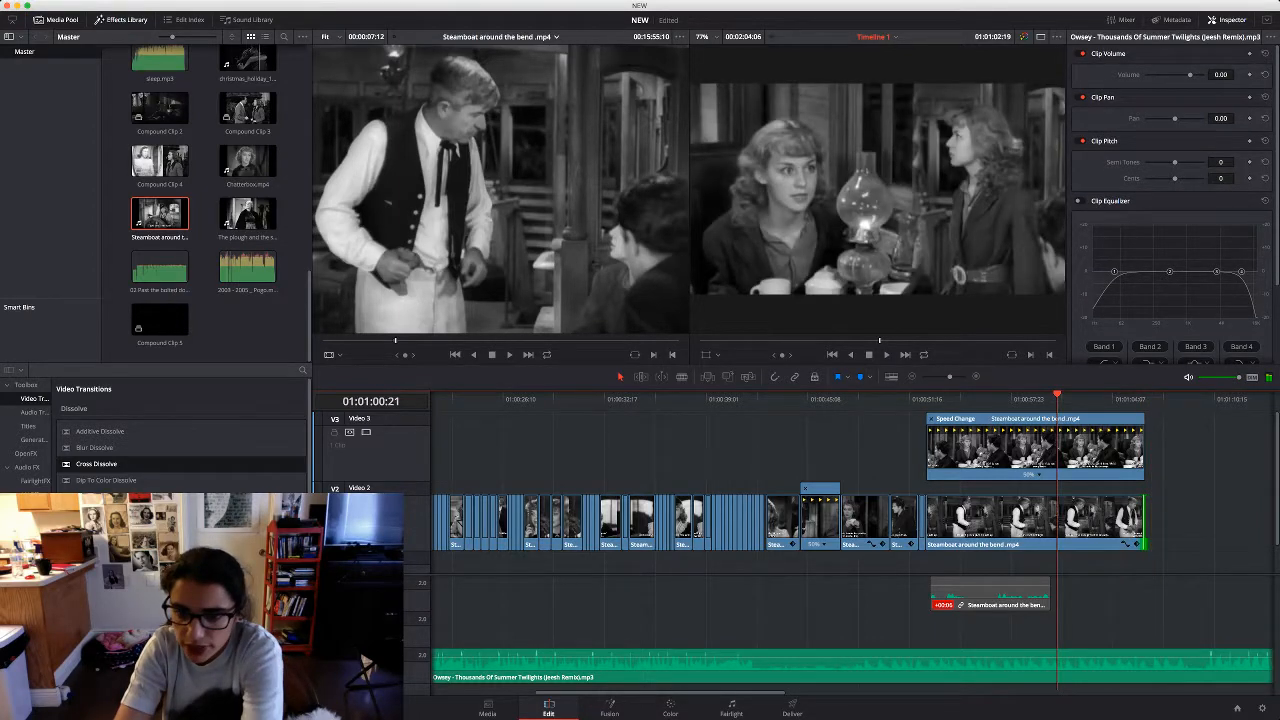
pyautogui.click(744, 398)
pyautogui.press('space')
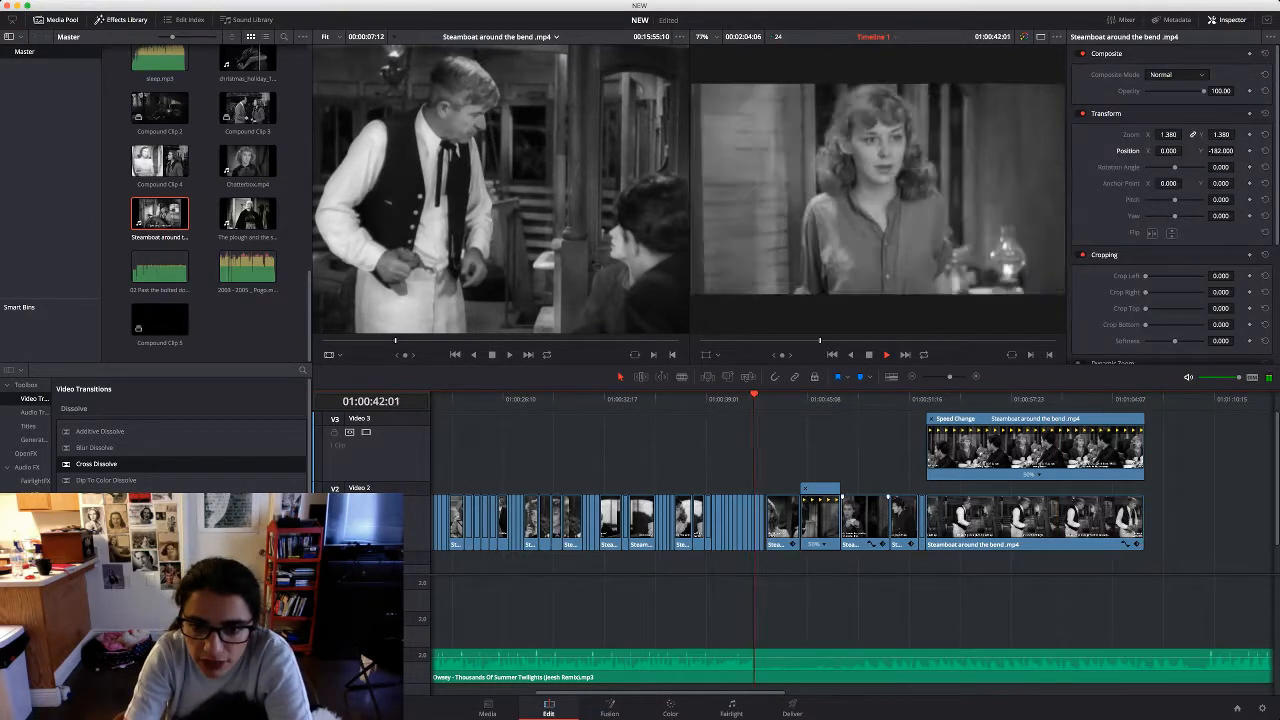
pyautogui.press('space')
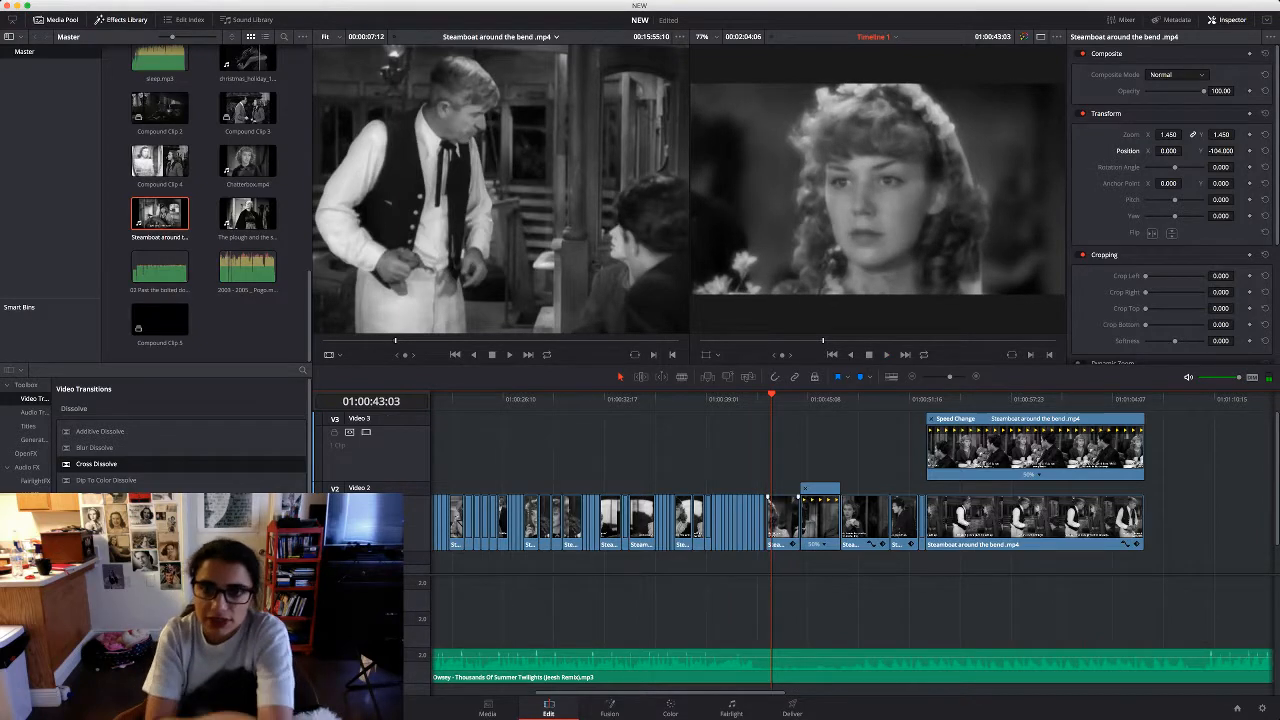
pyautogui.press('space')
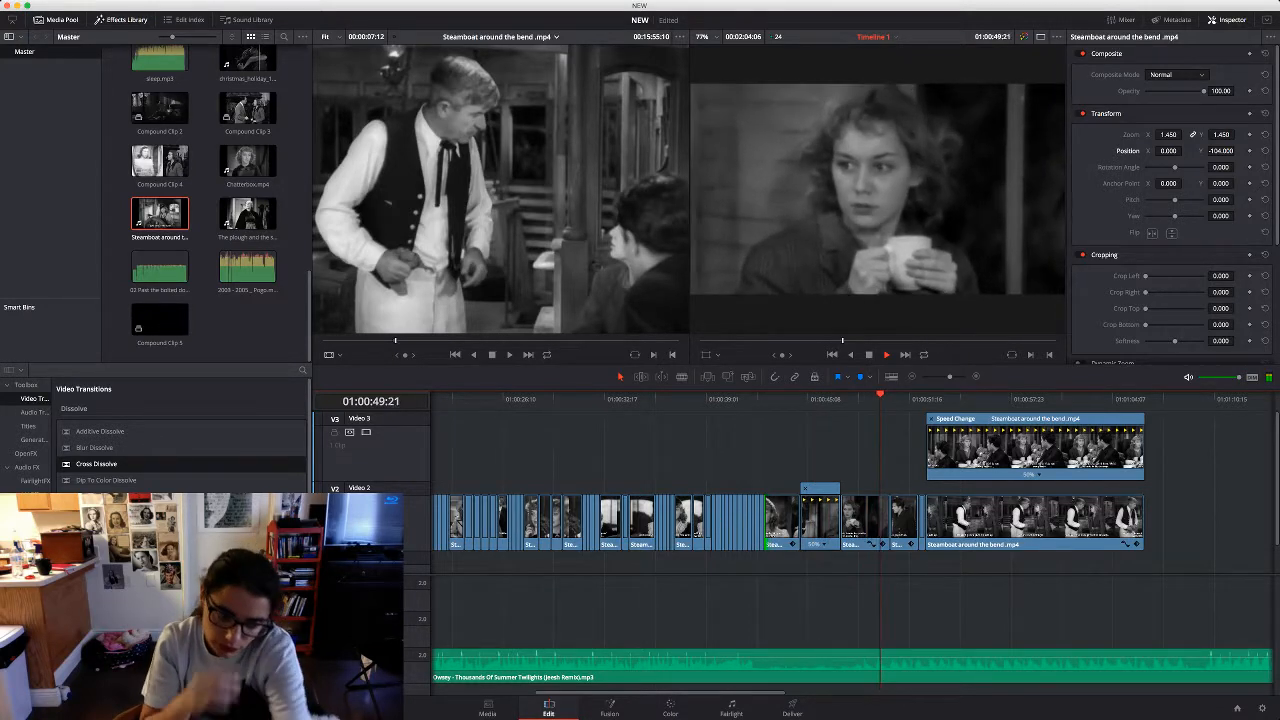
# Play the edit through the split-screen composite and past its end, and review the following Steamboat around the bend source footage
pyautogui.press('space')
pyautogui.press('space')
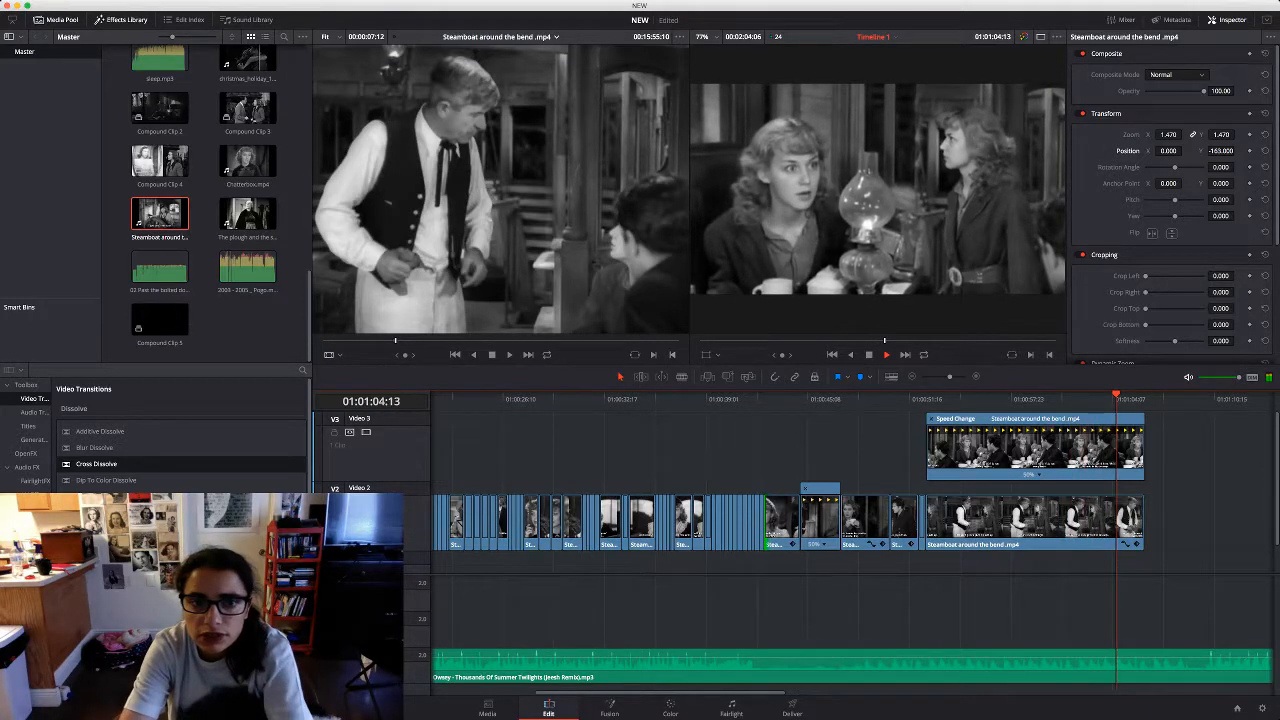
pyautogui.click(395, 341)
pyautogui.press('space')
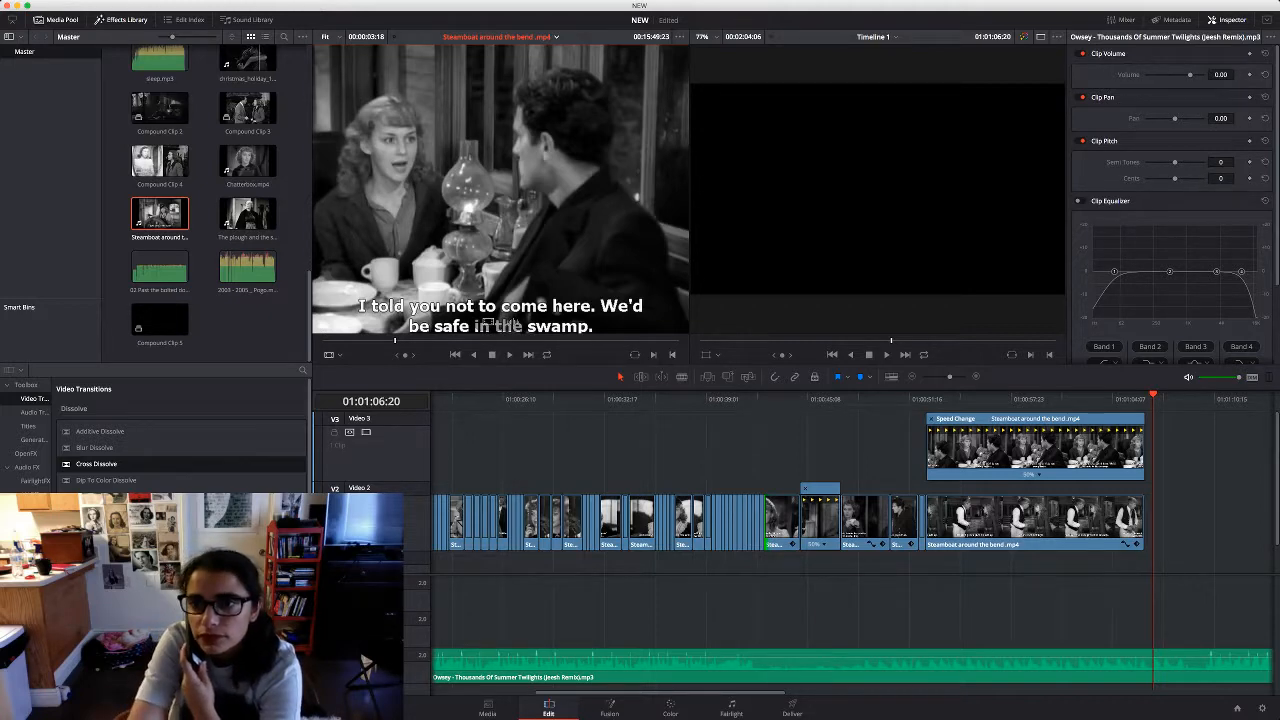
pyautogui.scroll(3, 878, 189)
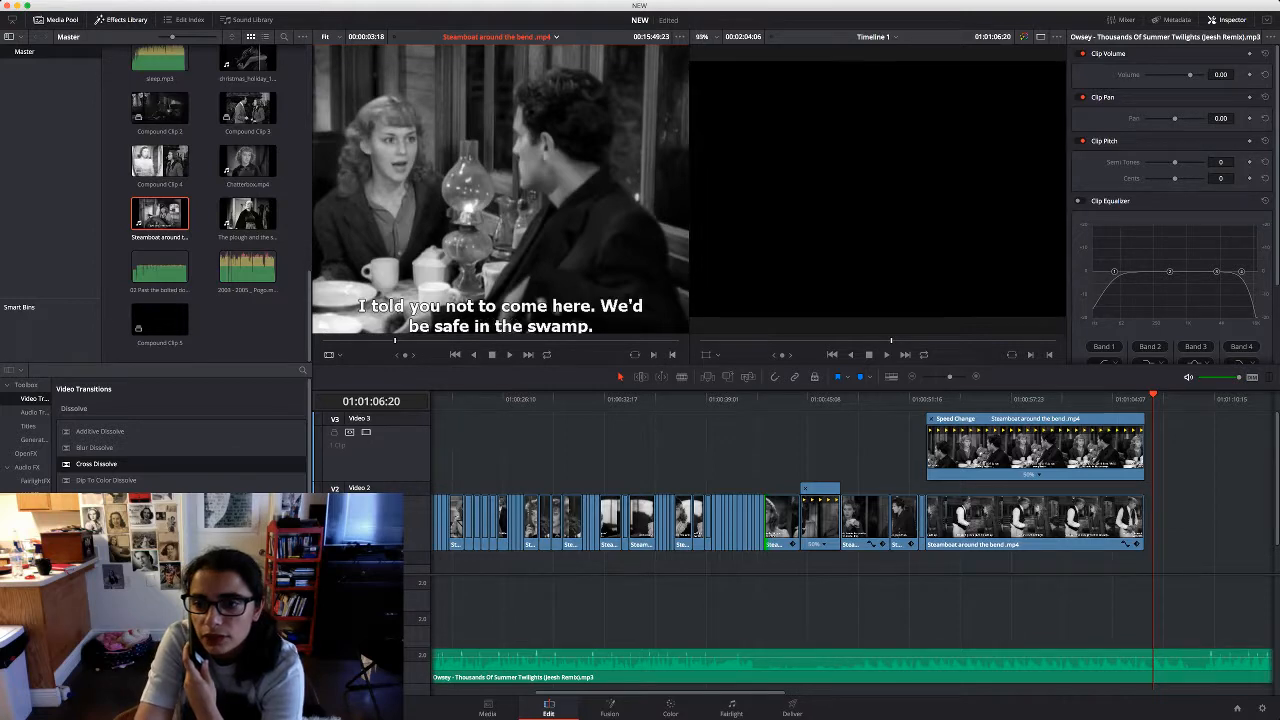
pyautogui.scroll(-5, 878, 189)
pyautogui.hotkey('shift', 'z')
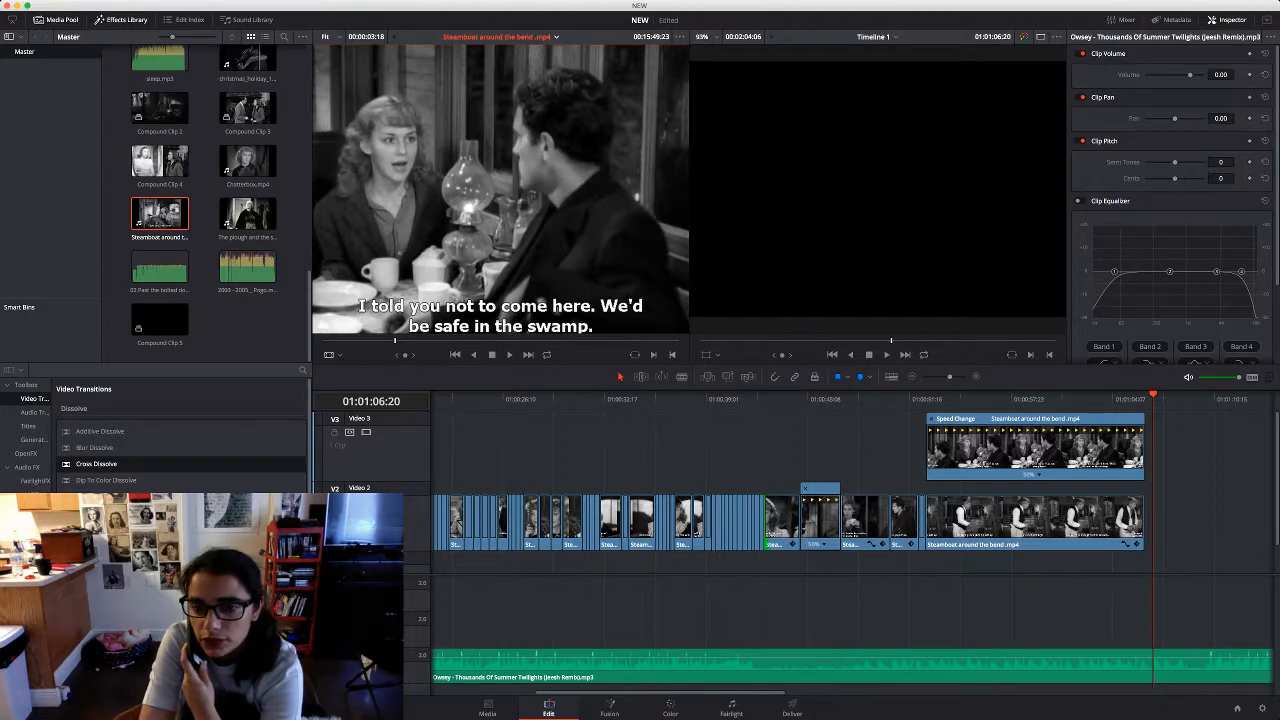
pyautogui.click(1094, 399)
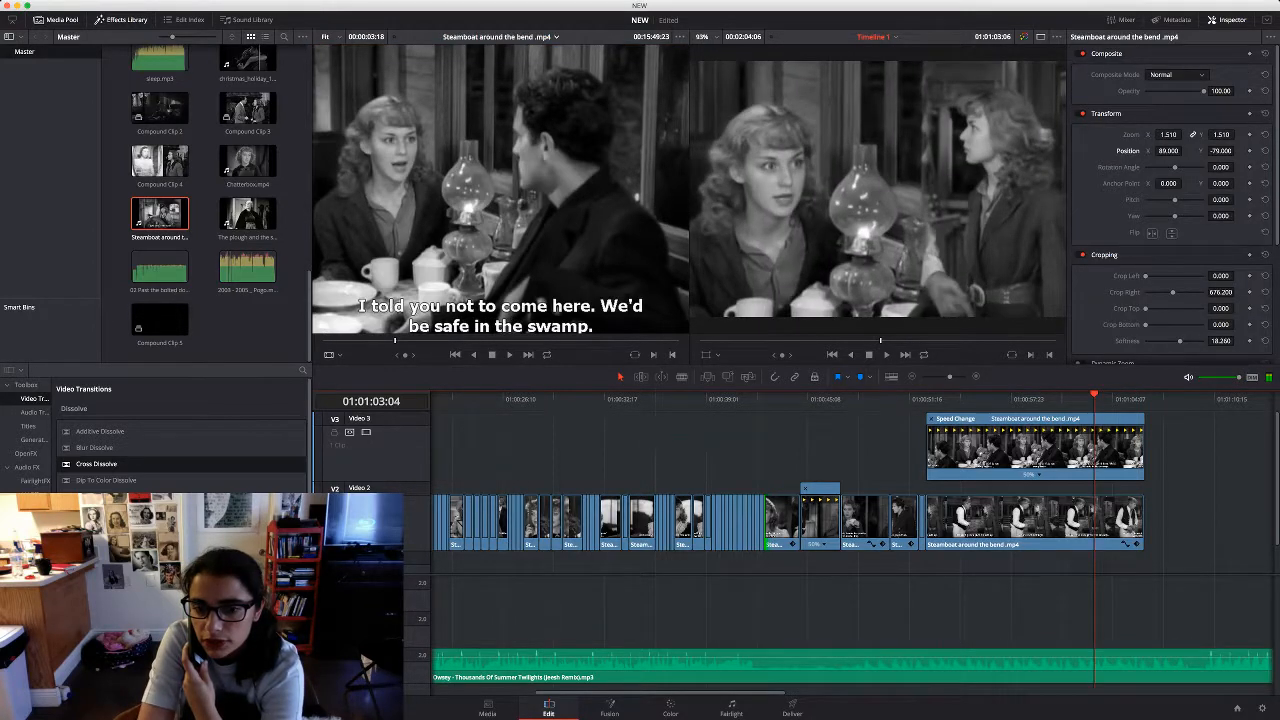
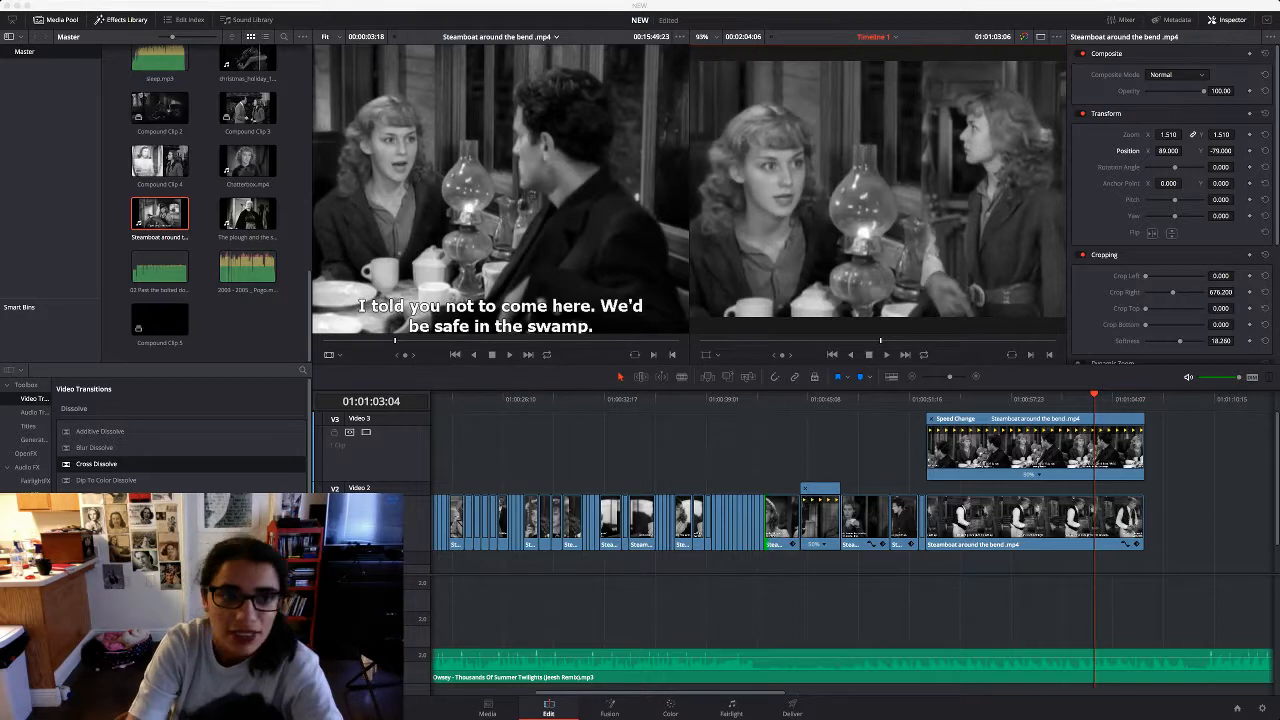
# Add a short Steamboat around the bend excerpt of about one second to Video 2, directly after the composite
pyautogui.press('Right')
pyautogui.press('Right')
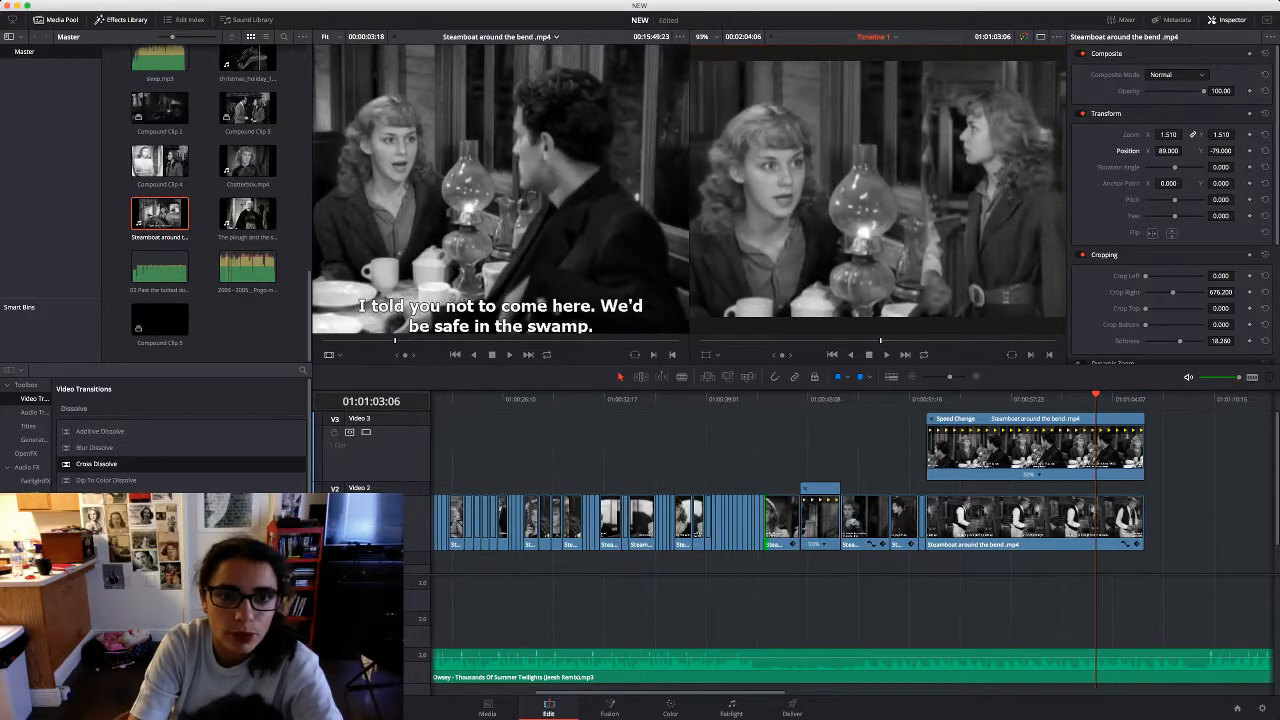
pyautogui.scroll(1, 247, 206)
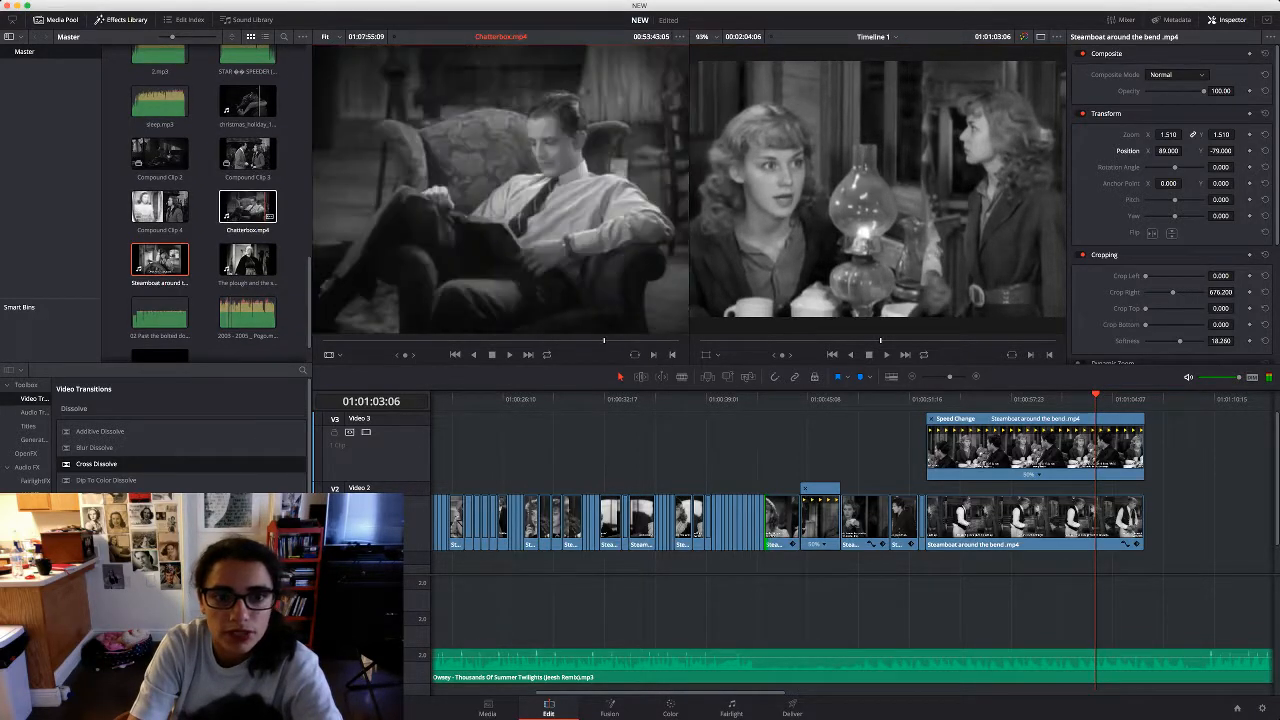
pyautogui.click(252, 207)
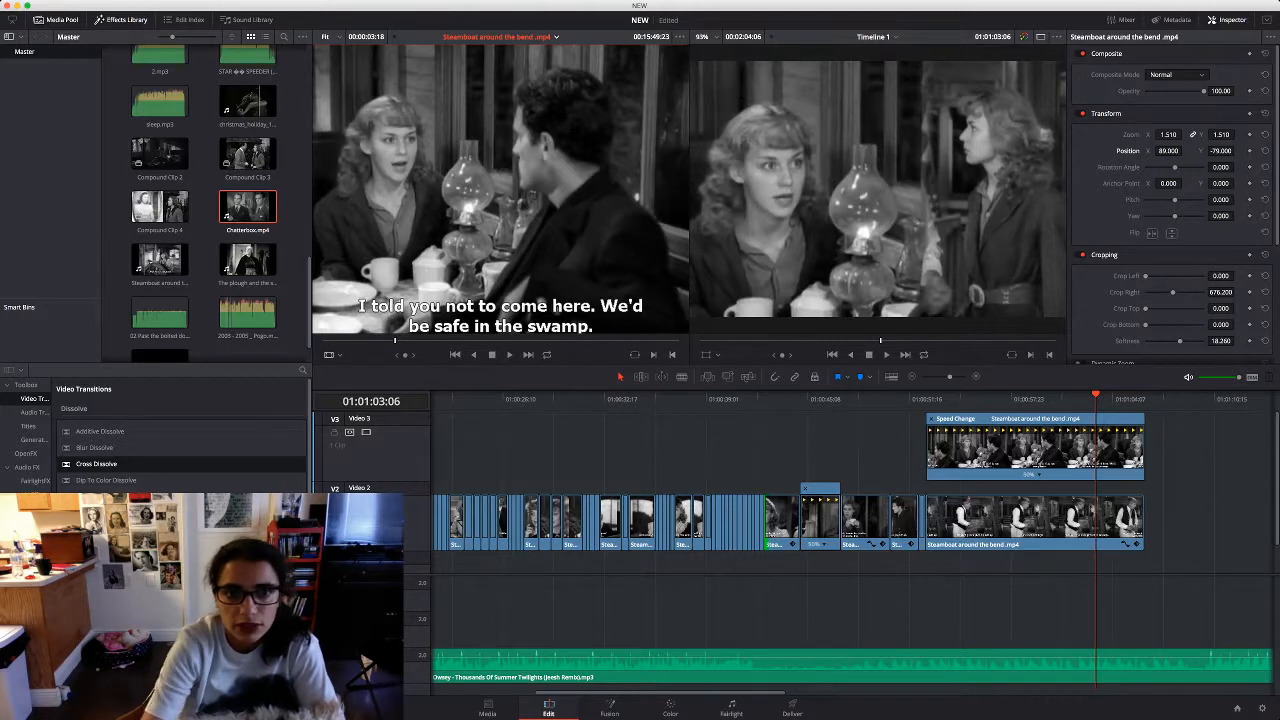
pyautogui.press('space')
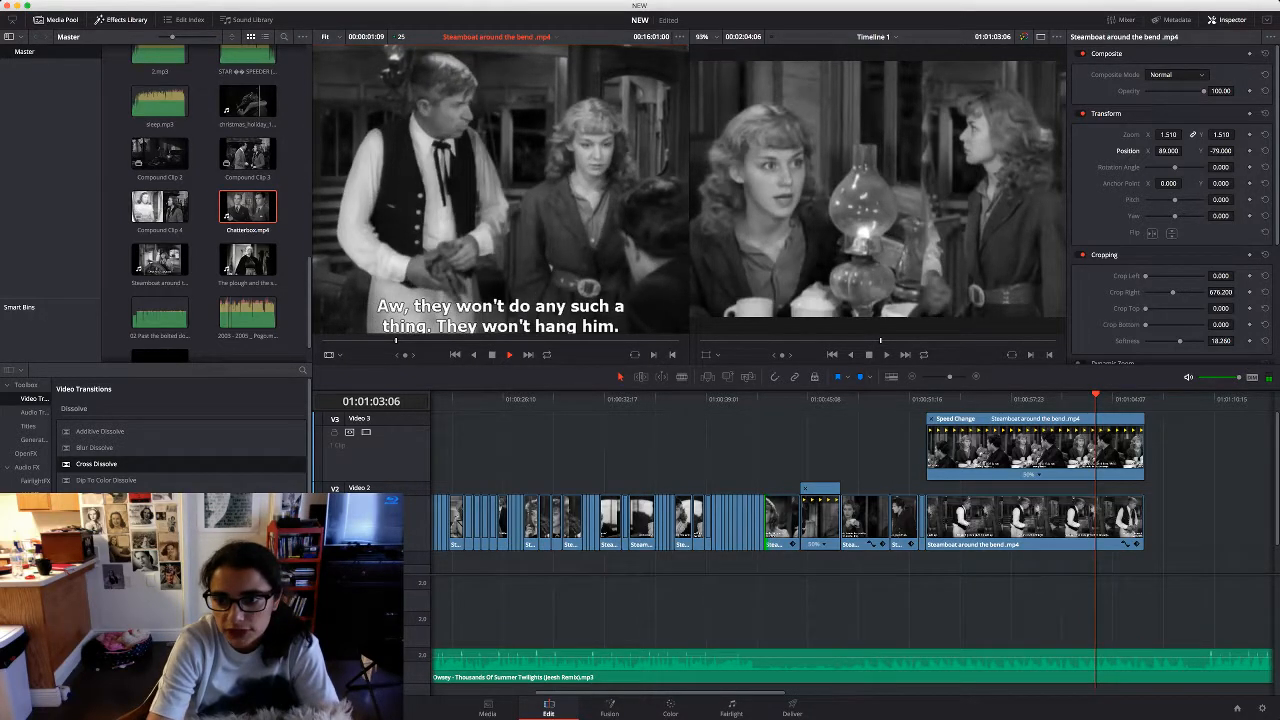
pyautogui.moveTo(500, 190); pyautogui.dragTo(1151, 522)
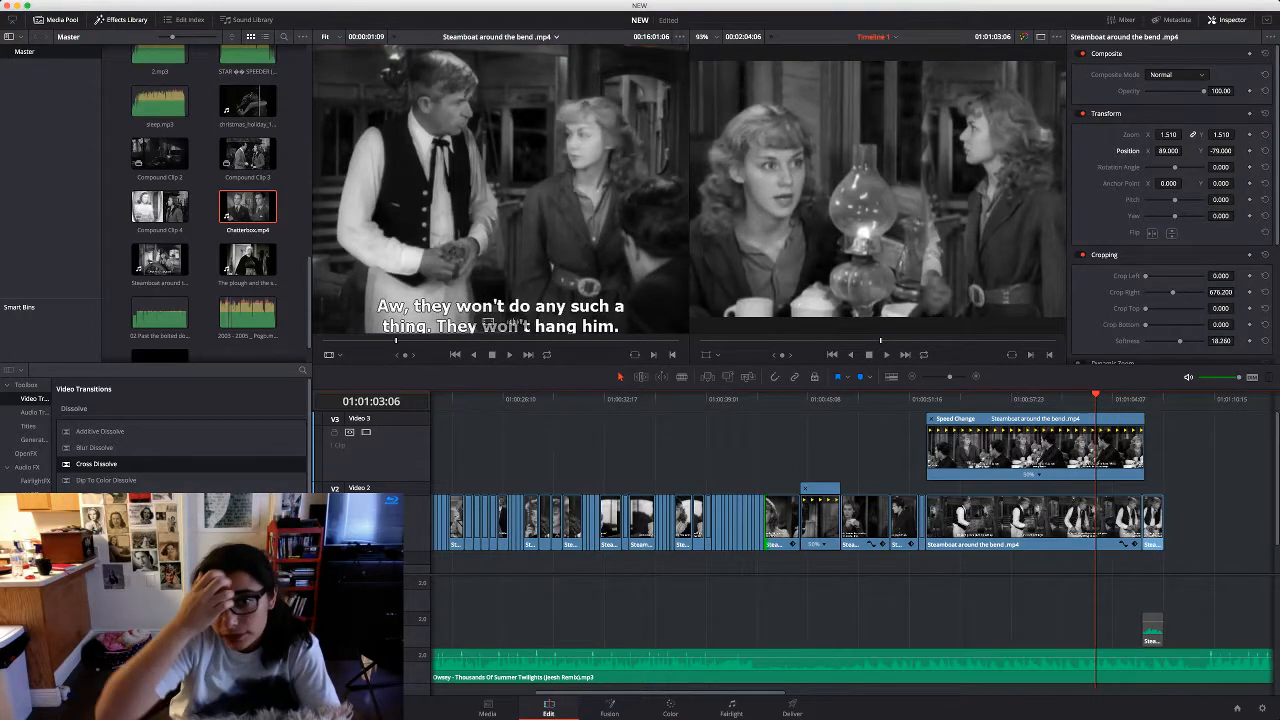
# Open the short new Video 2 shot in the source viewer and play it to check its content
pyautogui.doubleClick(1151, 522)
pyautogui.press('space')
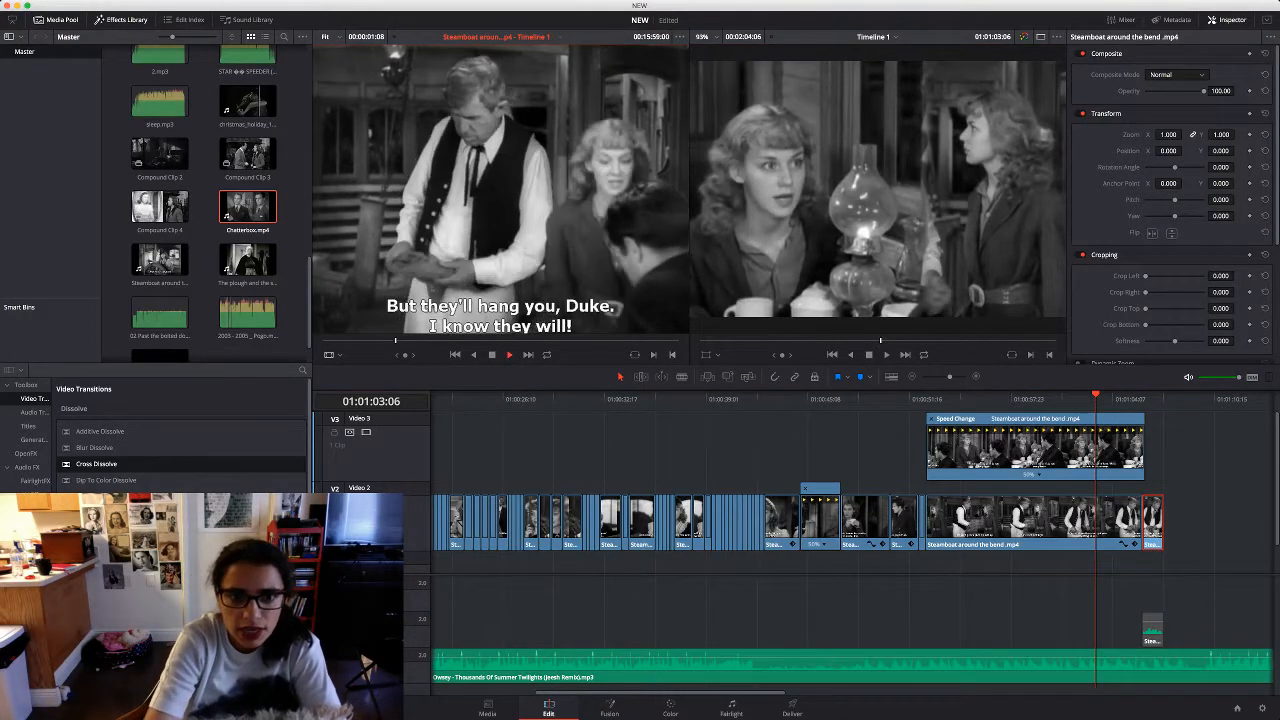
pyautogui.press('space')
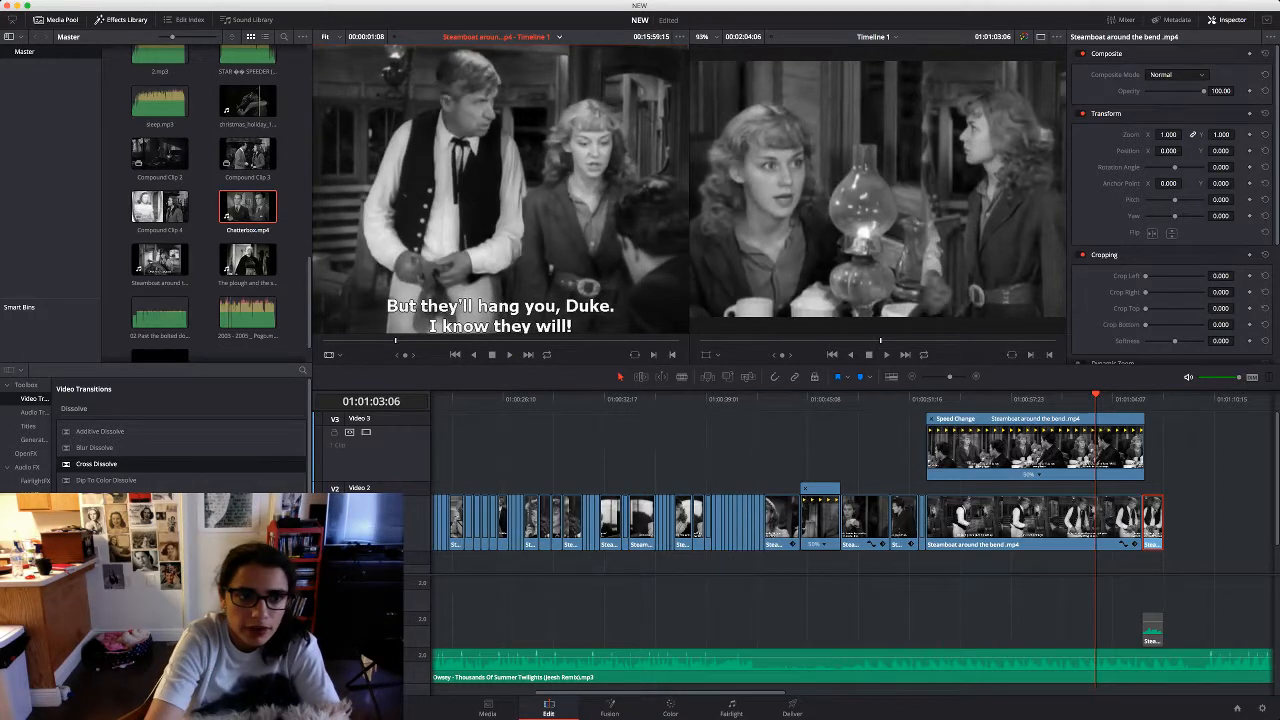
pyautogui.press('Left')
pyautogui.press('Left')
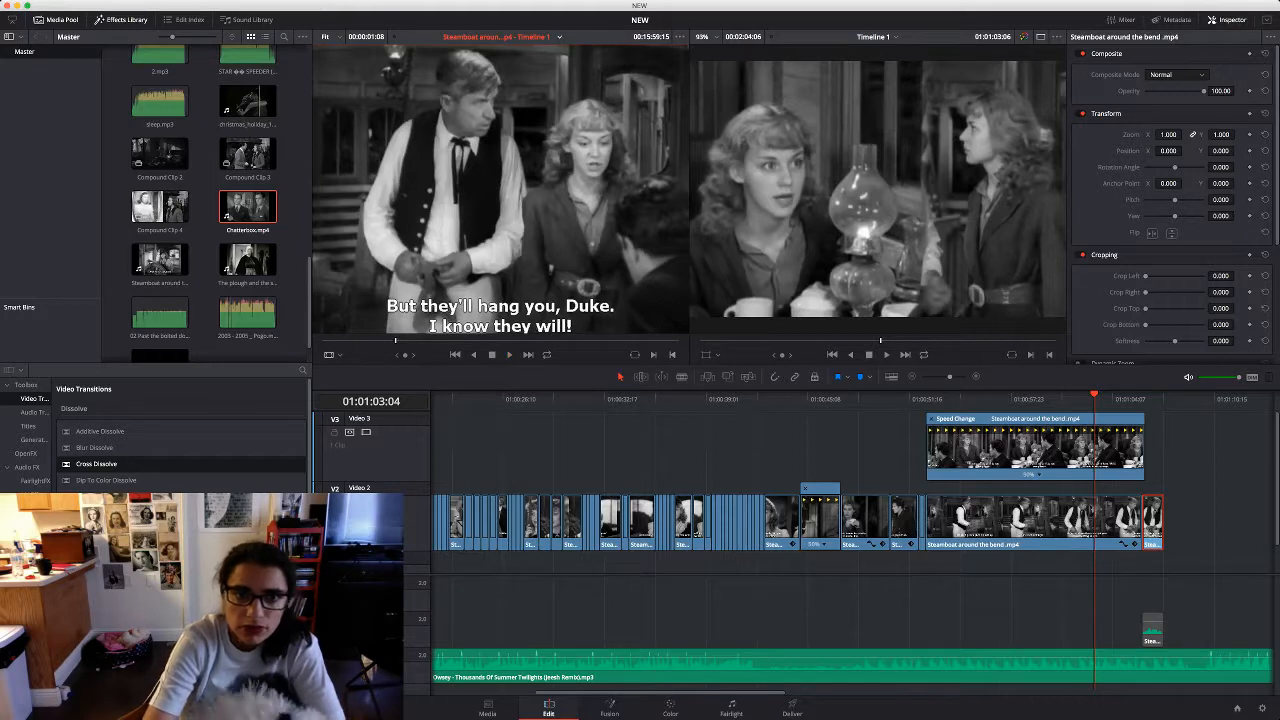
pyautogui.scroll(-1, 205, 200)
pyautogui.press('space')
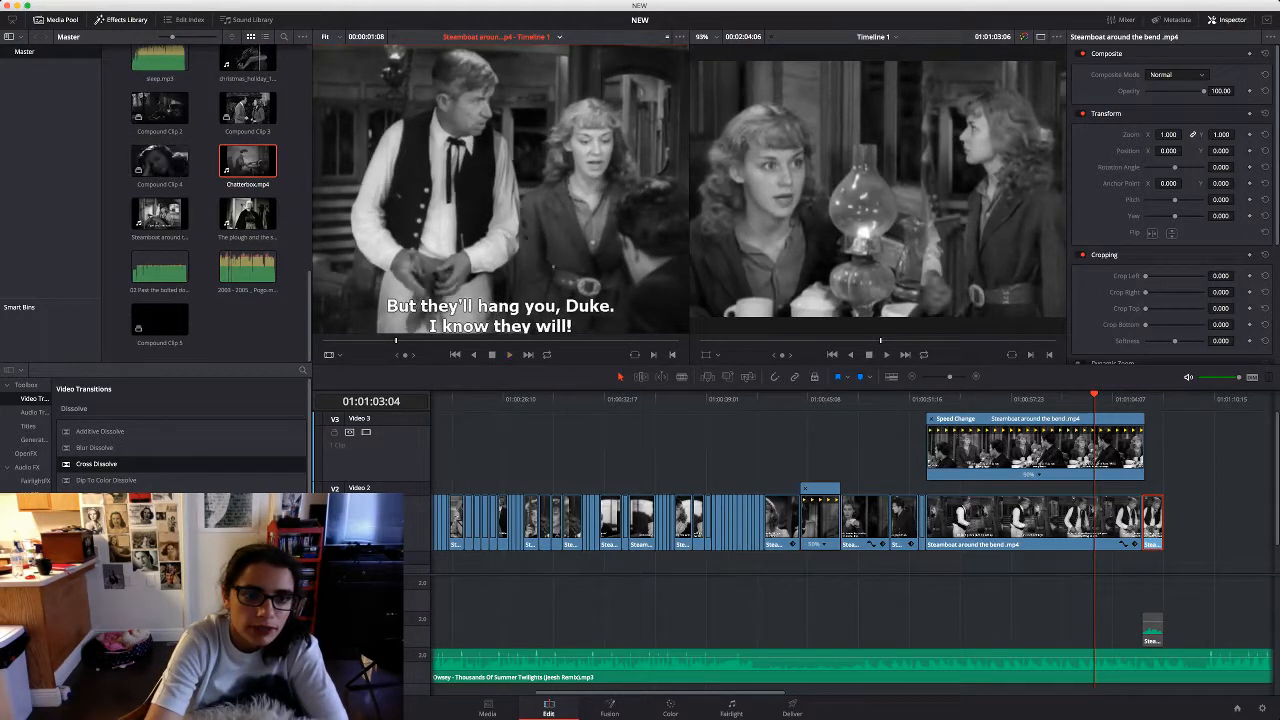
pyautogui.press('space')
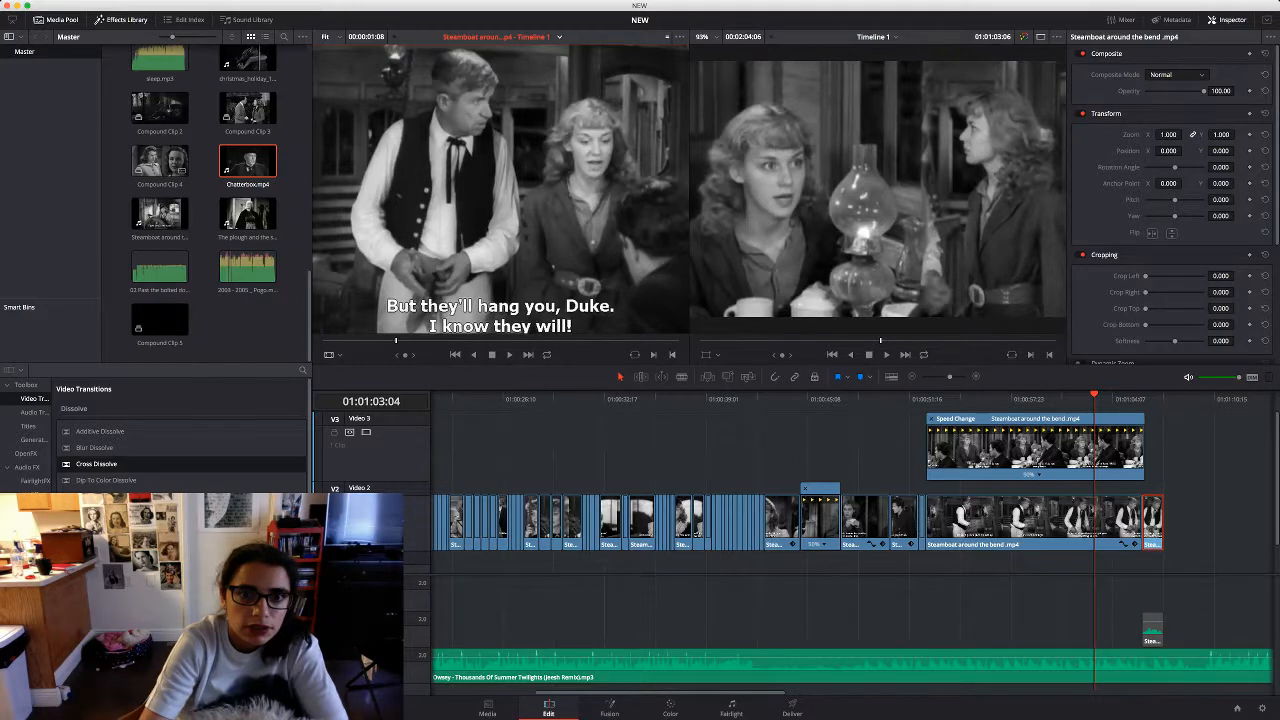
# Mark a 00:00:10:18 range of Steamboat around the bend ending on the man's close-up, and place it on Video 2 beyond the short shot
pyautogui.doubleClick(160, 214)
pyautogui.press('space')
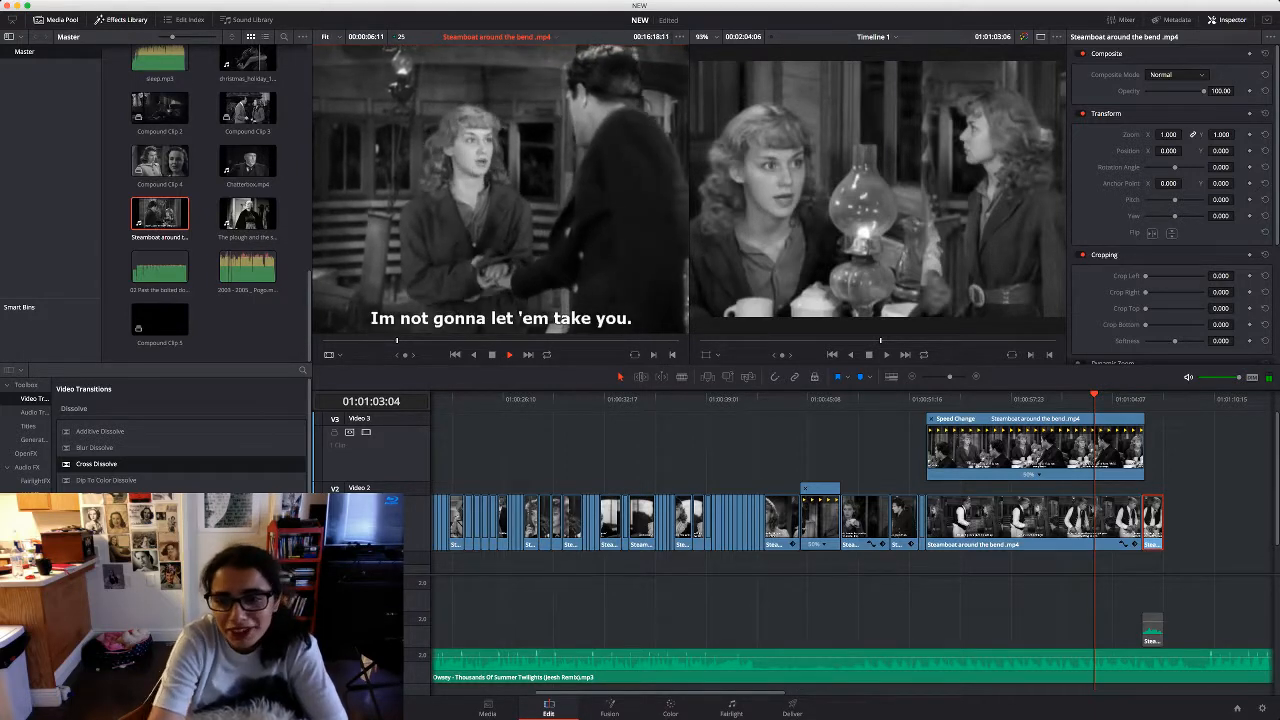
pyautogui.press('space')
pyautogui.press('o')
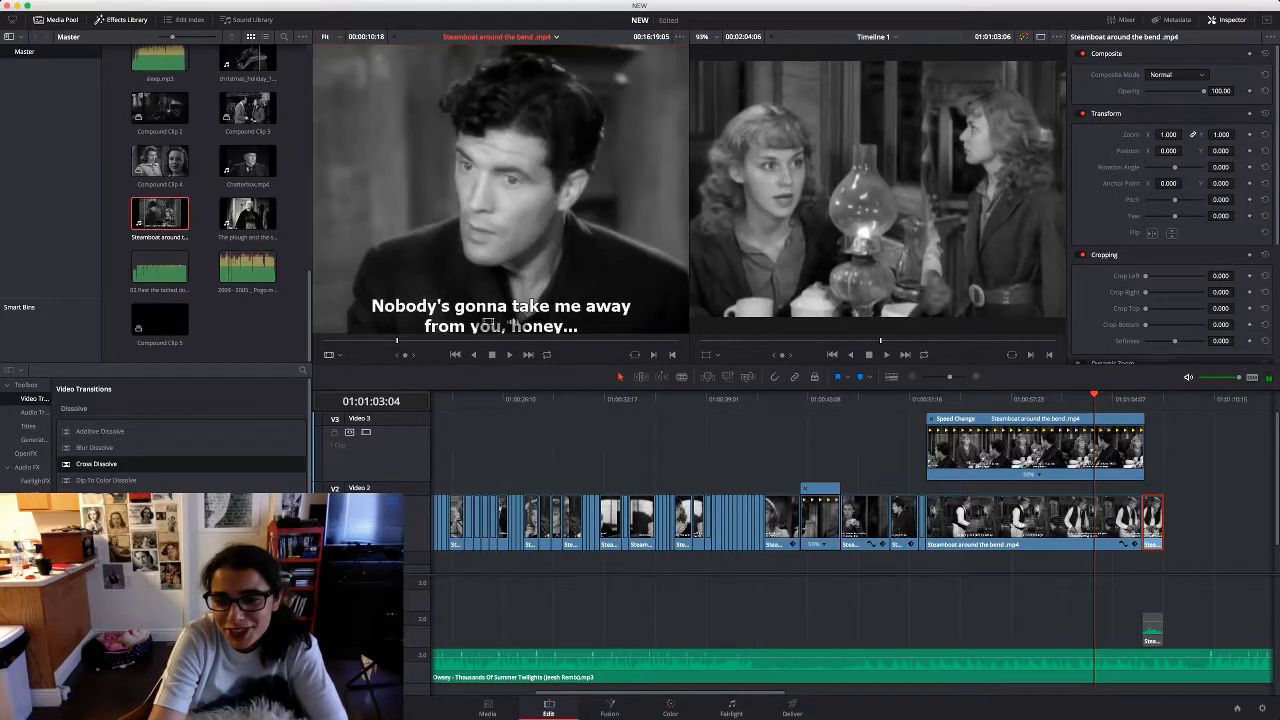
pyautogui.moveTo(500, 200); pyautogui.dragTo(1183, 522)
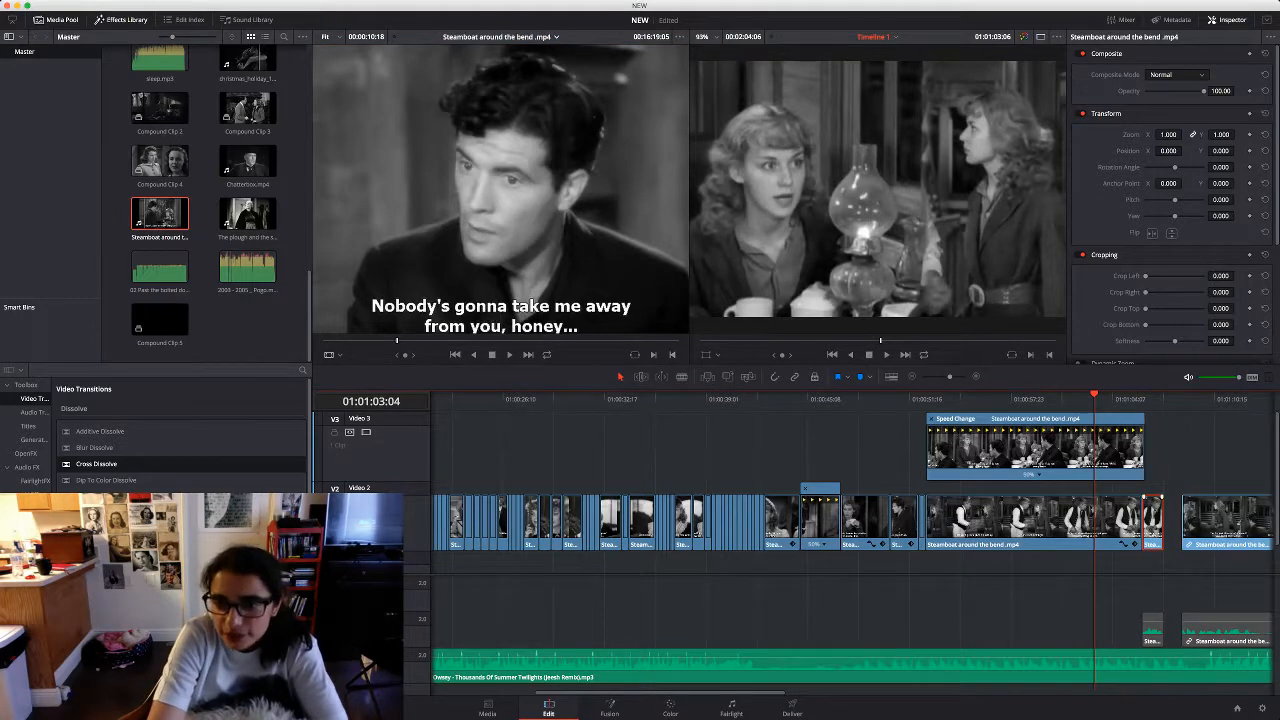
# Remove the two new shots' audio and reframe both to zoom 1.480 and Position Y -116
pyautogui.press('space')
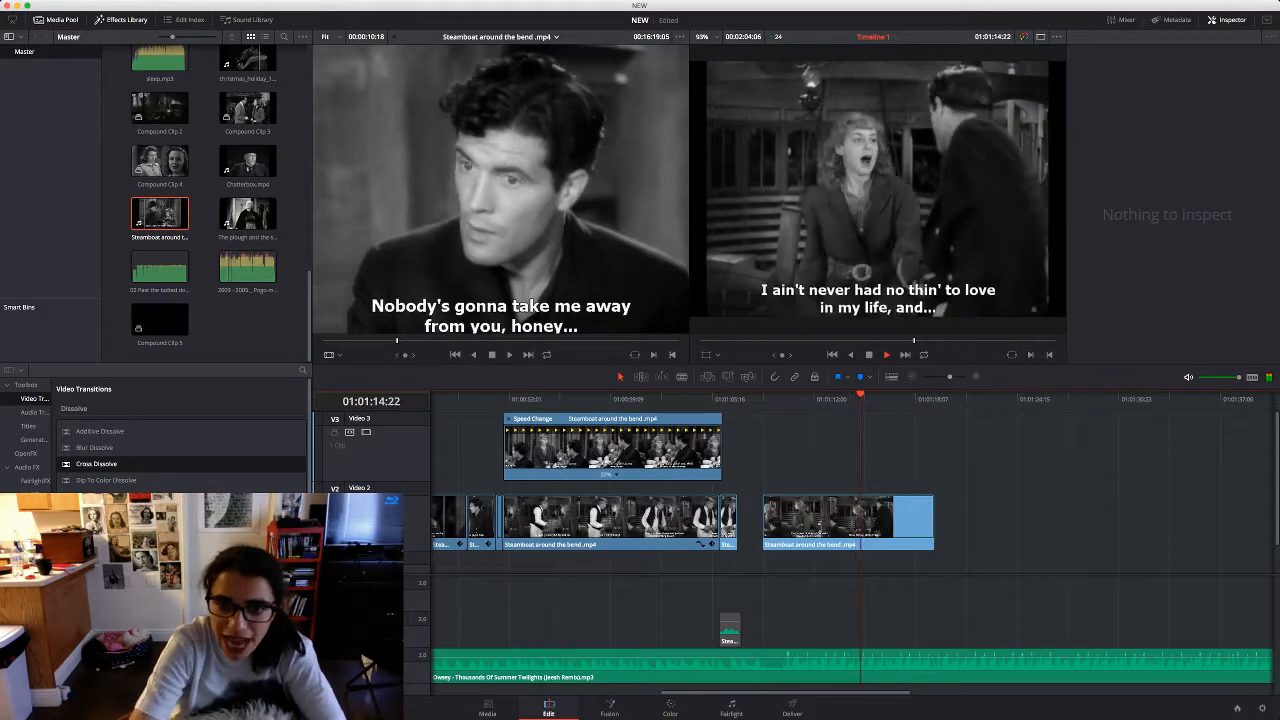
pyautogui.press('space')
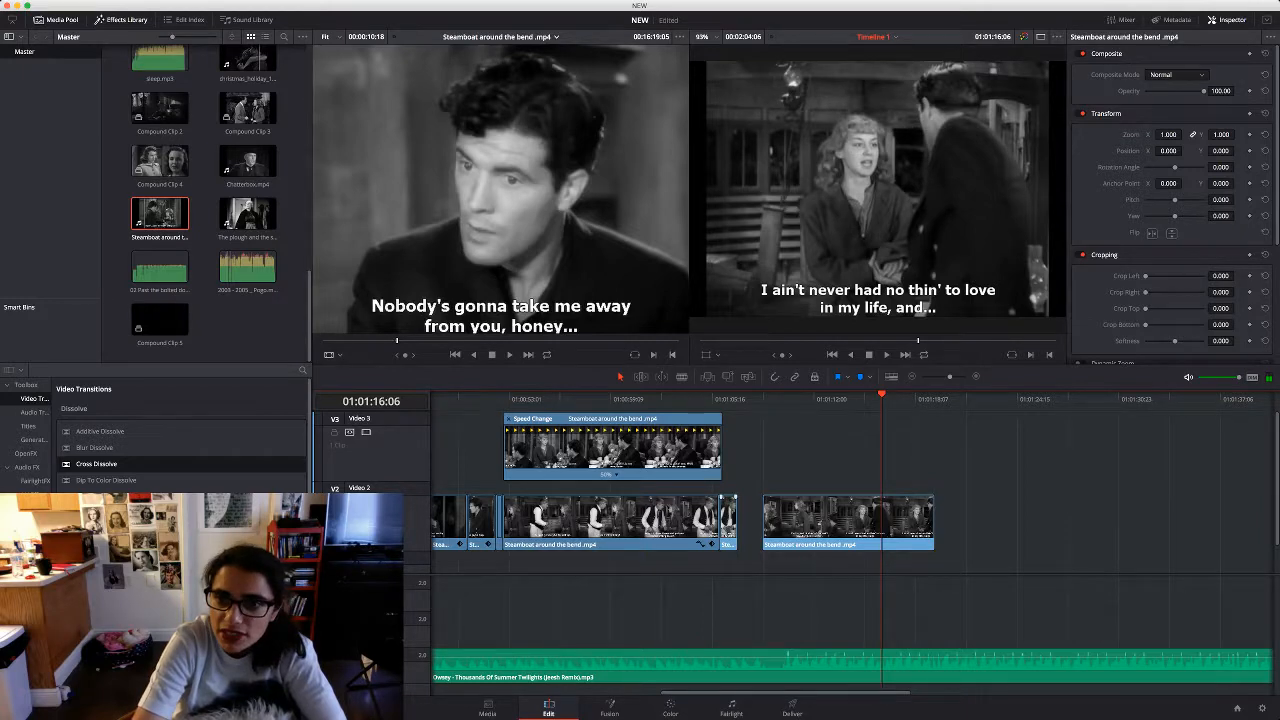
pyautogui.moveTo(1168, 134); pyautogui.dragTo(1105, 151)
pyautogui.click(830, 460)
# Move the short shot further down Video 2 and butt the longer new shot against the composite's end
pyautogui.click(814, 525)
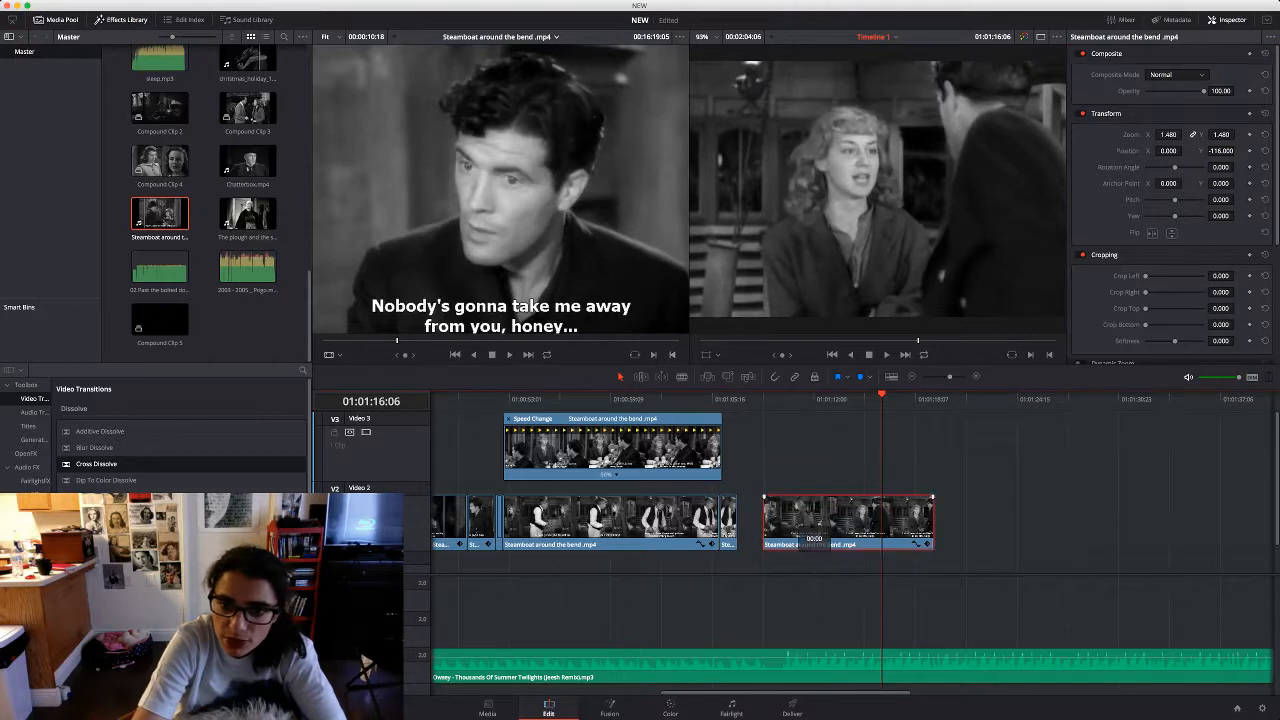
pyautogui.hotkey('ctrl', 'z')
pyautogui.hotkey('ctrl', 'z')
pyautogui.hotkey('ctrl', 'z')
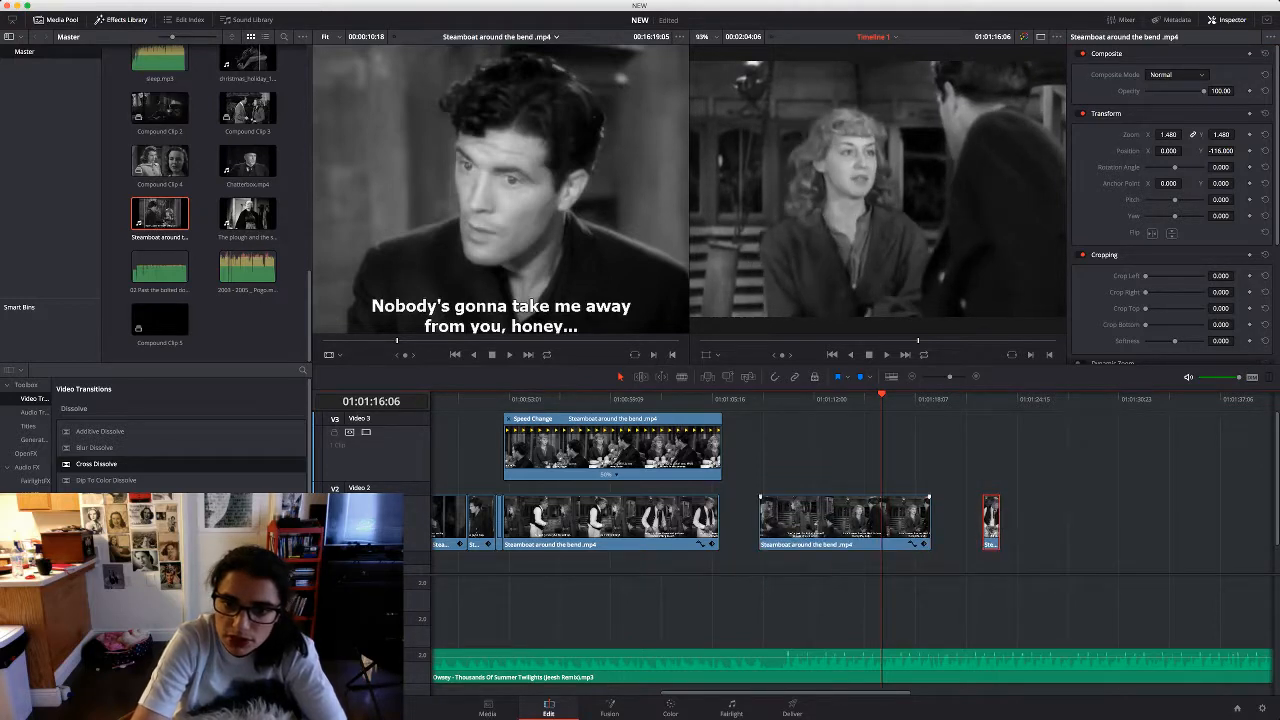
pyautogui.hotkey('ctrl', 'z')
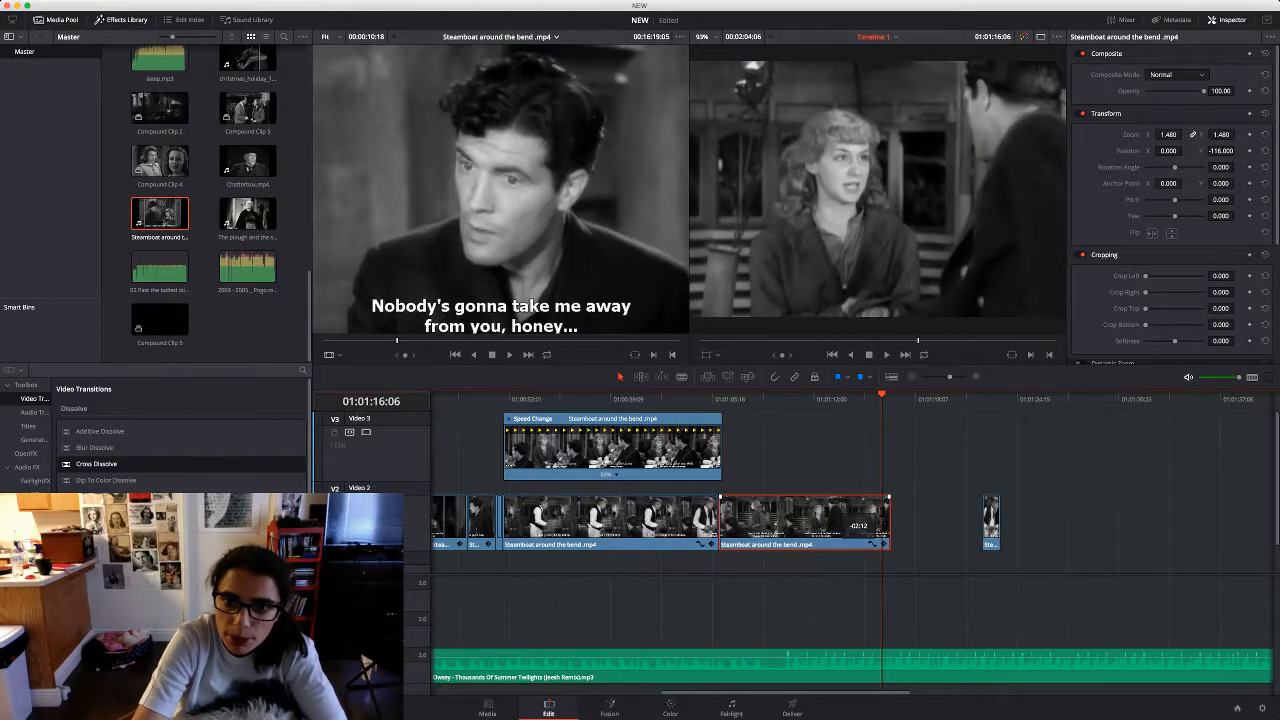
# Shorten the longer new shot from its end, play across the cut, and trim the Video 3 shot's end slightly
pyautogui.moveTo(888, 522); pyautogui.dragTo(825, 522)
pyautogui.click(648, 399)
pyautogui.press('space')
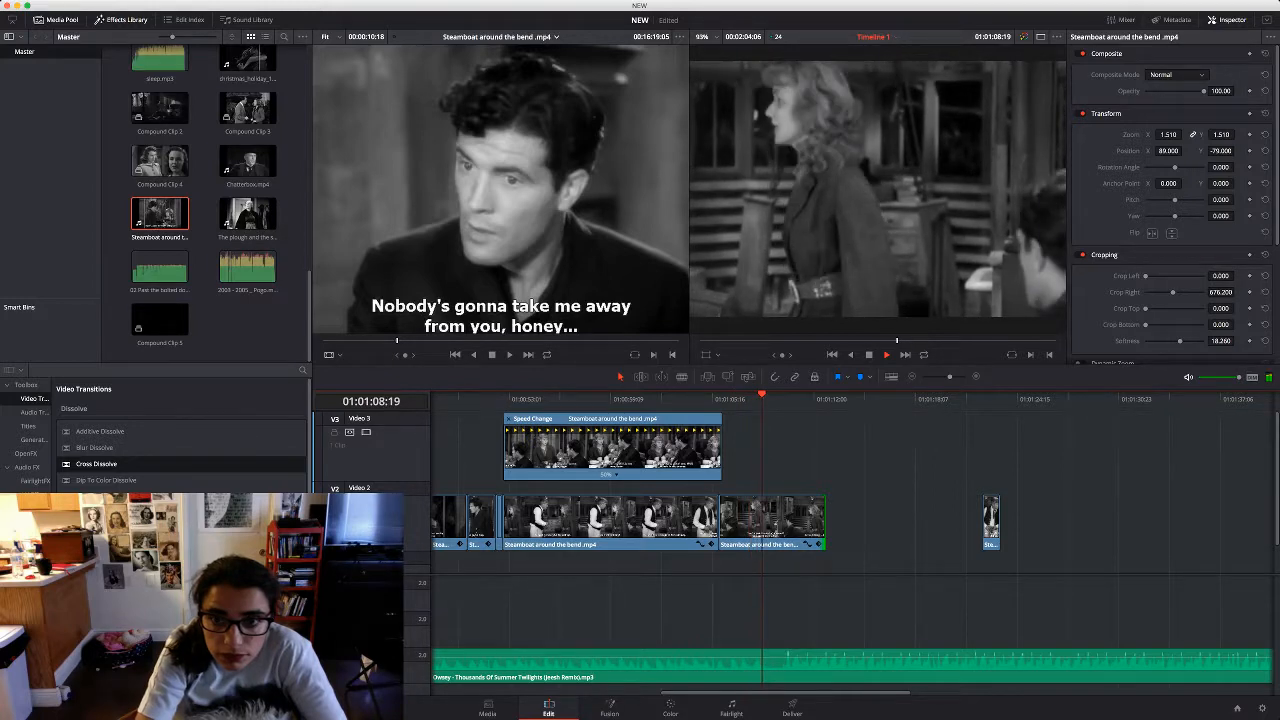
pyautogui.moveTo(720, 452); pyautogui.dragTo(715, 452)
pyautogui.moveTo(825, 520); pyautogui.dragTo(795, 520)
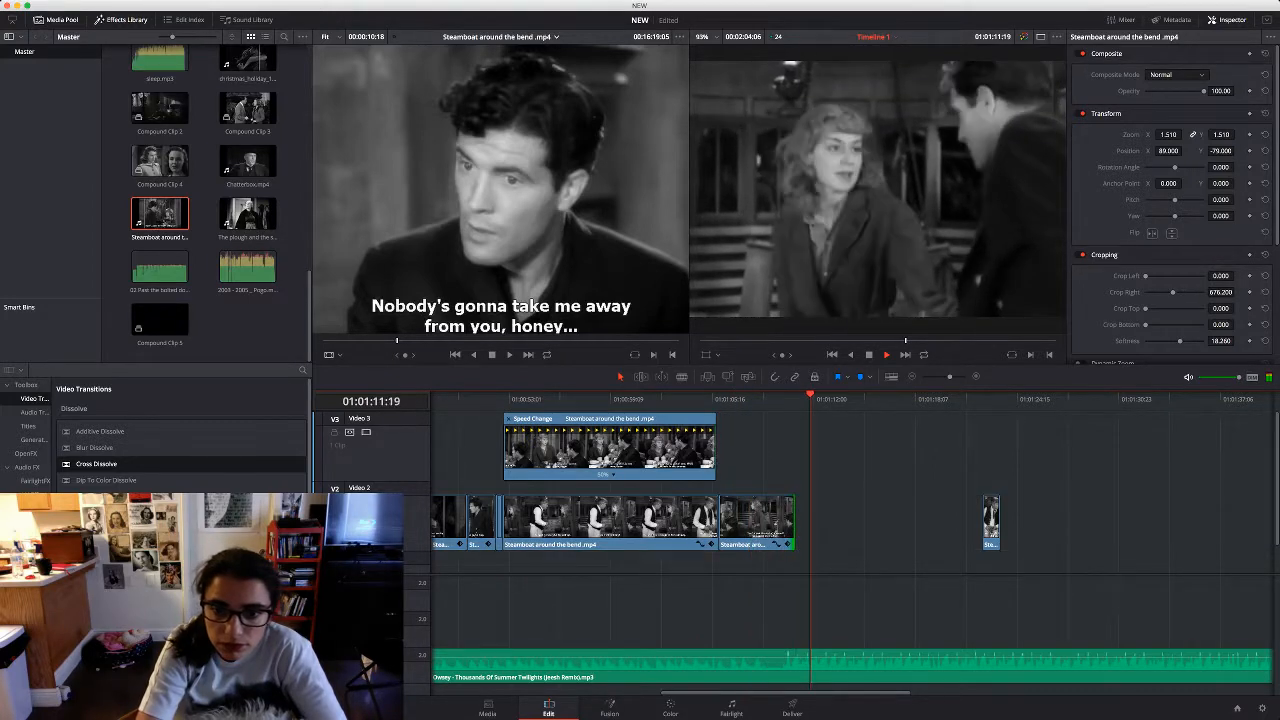
# Place the short shot after the longer new shot, trim that shot's end to about 01:01:09:20, and close the gap
pyautogui.moveTo(990, 520); pyautogui.dragTo(801, 520)
pyautogui.moveTo(784, 398); pyautogui.dragTo(761, 398)
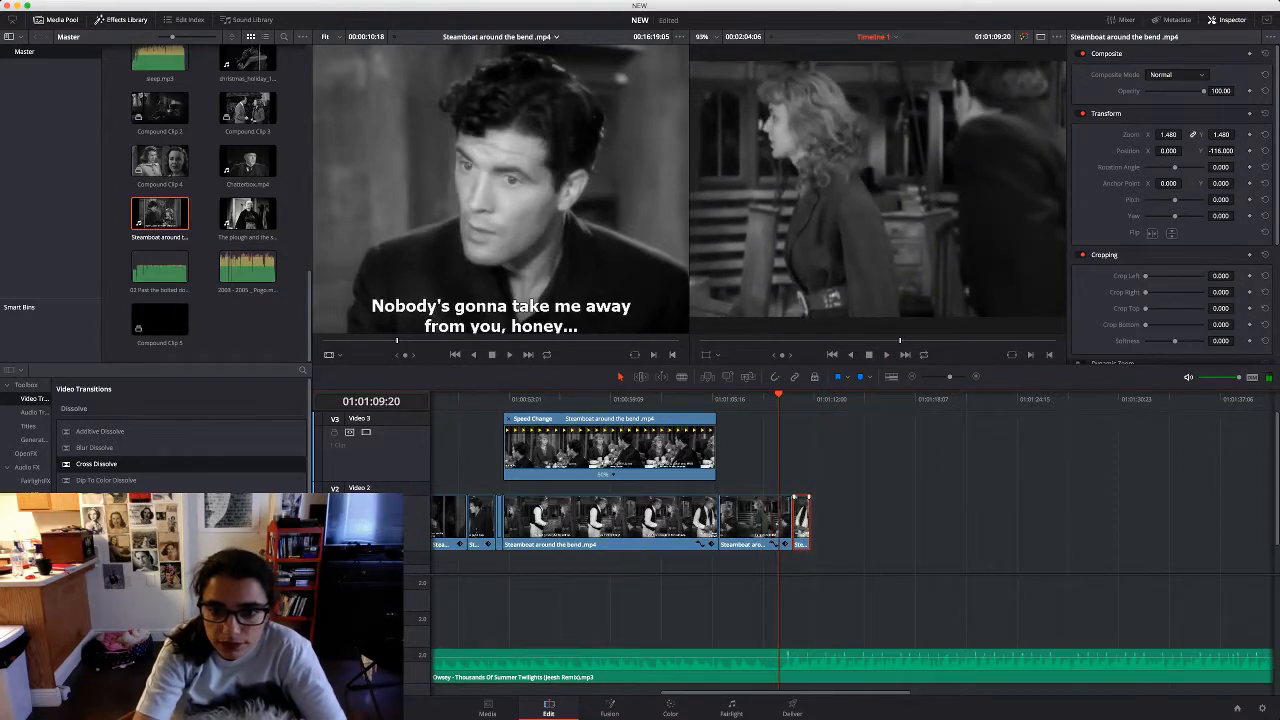
pyautogui.moveTo(795, 497); pyautogui.dragTo(778, 517)
pyautogui.moveTo(802, 520); pyautogui.dragTo(786, 520)
# Play the short shot up to the music beat and trim its end to just before 01:01:10:13
pyautogui.press('space')
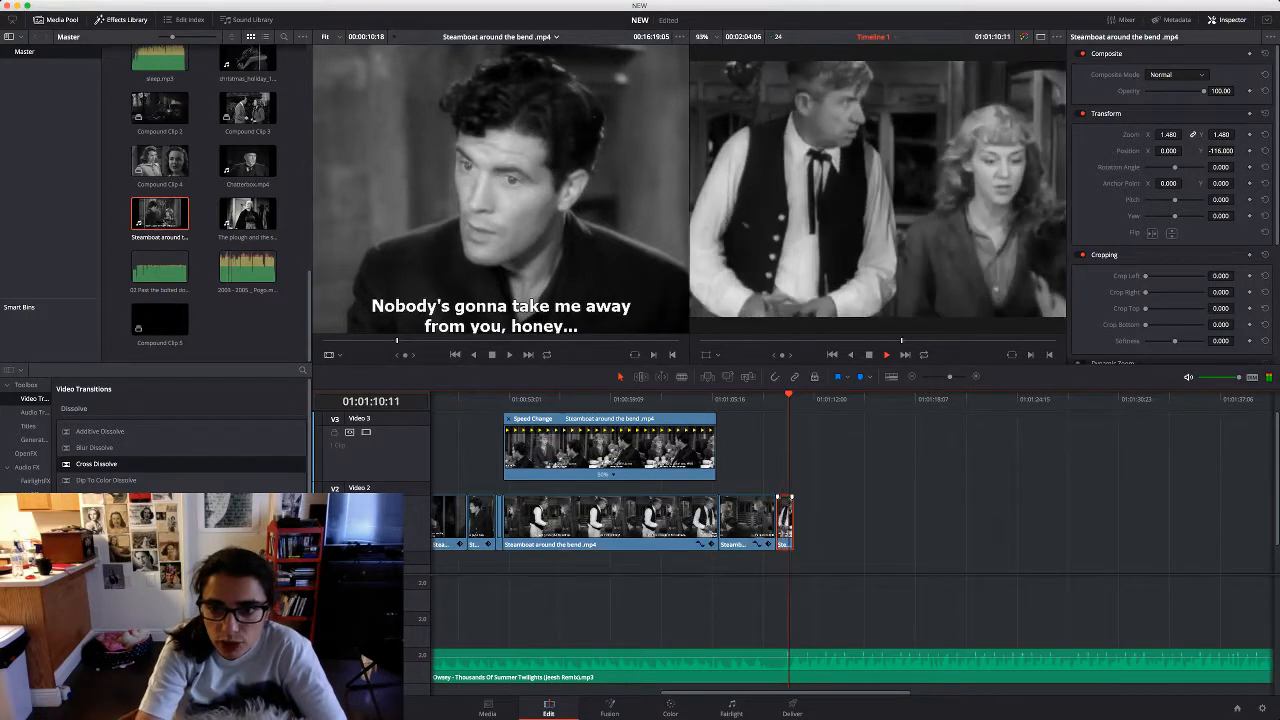
pyautogui.press('space')
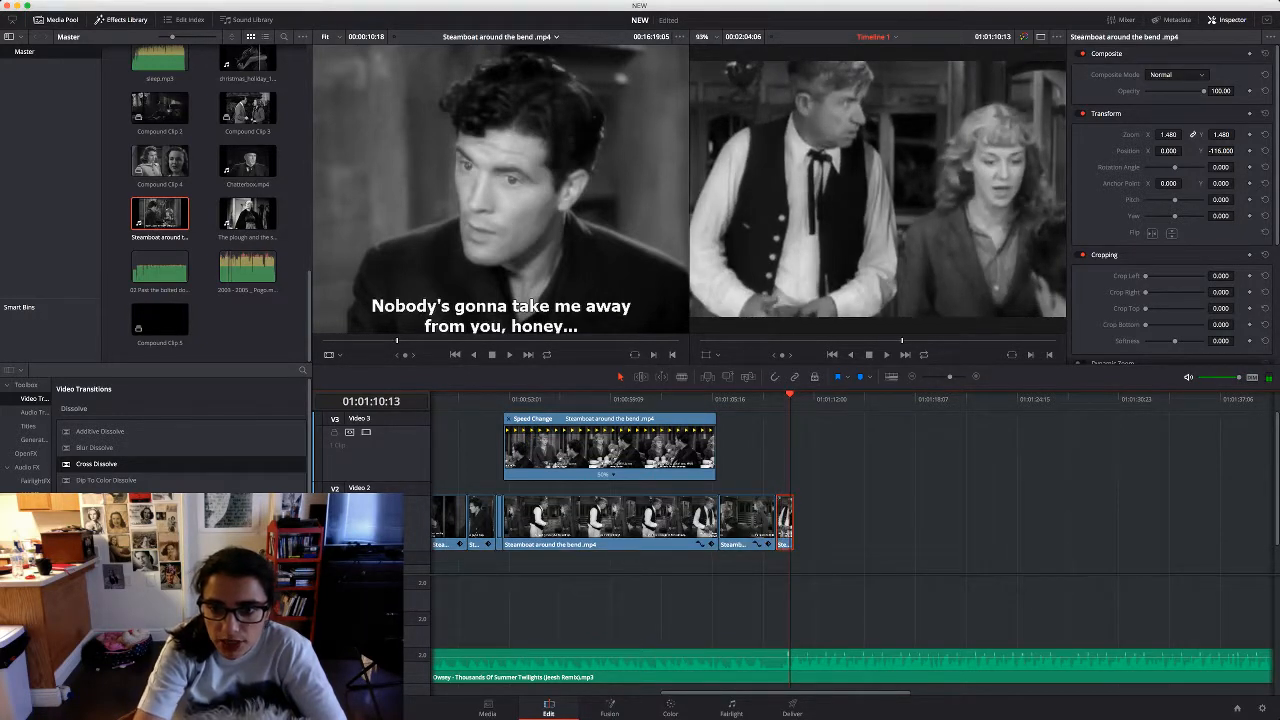
pyautogui.moveTo(950, 377); pyautogui.dragTo(960, 377)
pyautogui.moveTo(899, 520); pyautogui.dragTo(810, 521)
# Rewind the source footage to the woman facing the man in black and mark a 12-frame range ending at 00:16:13:07
pyautogui.click(502, 230)
pyautogui.press('Left')
pyautogui.press('Left')
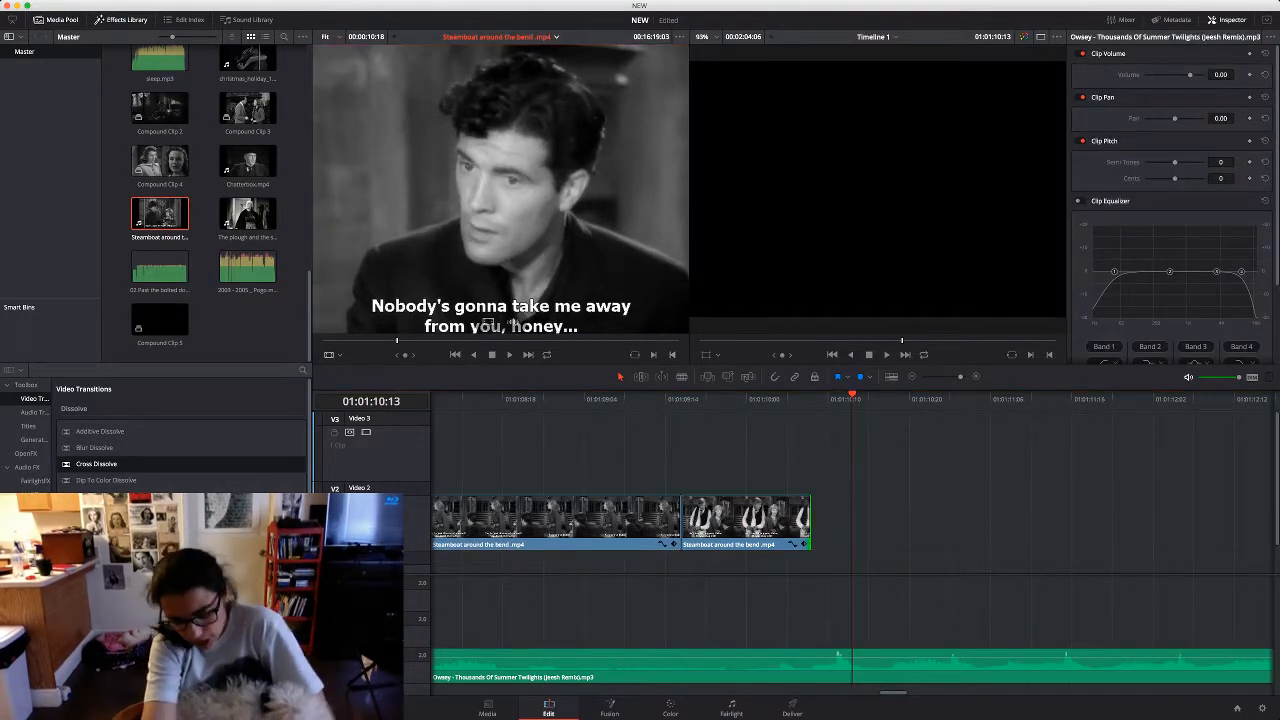
pyautogui.press('Left')
pyautogui.press('Left')
pyautogui.press('Left')
pyautogui.press('Left')
pyautogui.press('Left')
pyautogui.press('Left')
pyautogui.press('Left')
pyautogui.press('Left')
pyautogui.press('Left')
pyautogui.press('Left')
pyautogui.press('Left')
pyautogui.press('Left')
pyautogui.press('Left')
pyautogui.press('Left')
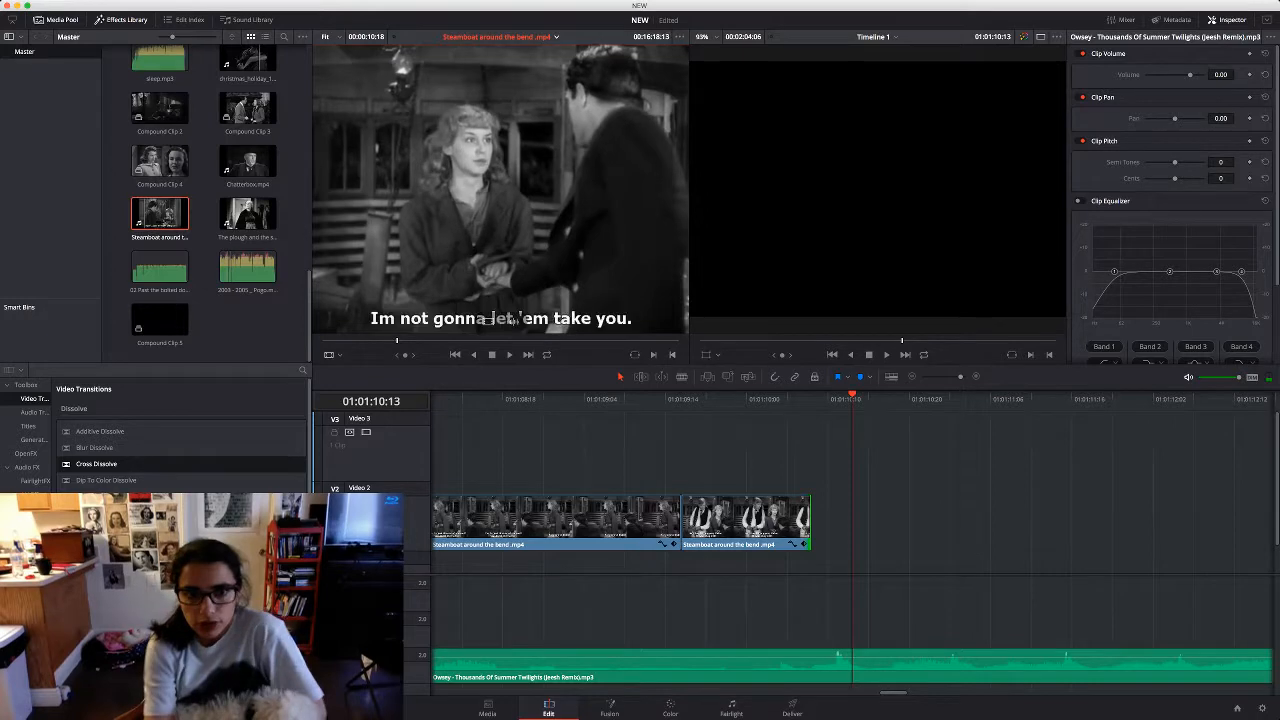
pyautogui.press('Left')
pyautogui.press('Left')
pyautogui.press('Left')
pyautogui.press('Left')
pyautogui.press('Left')
pyautogui.press('Left')
pyautogui.press('Left')
pyautogui.press('Left')
pyautogui.press('Left')
pyautogui.press('Left')
pyautogui.press('Left')
pyautogui.press('Left')
pyautogui.press('Left')
pyautogui.press('Left')
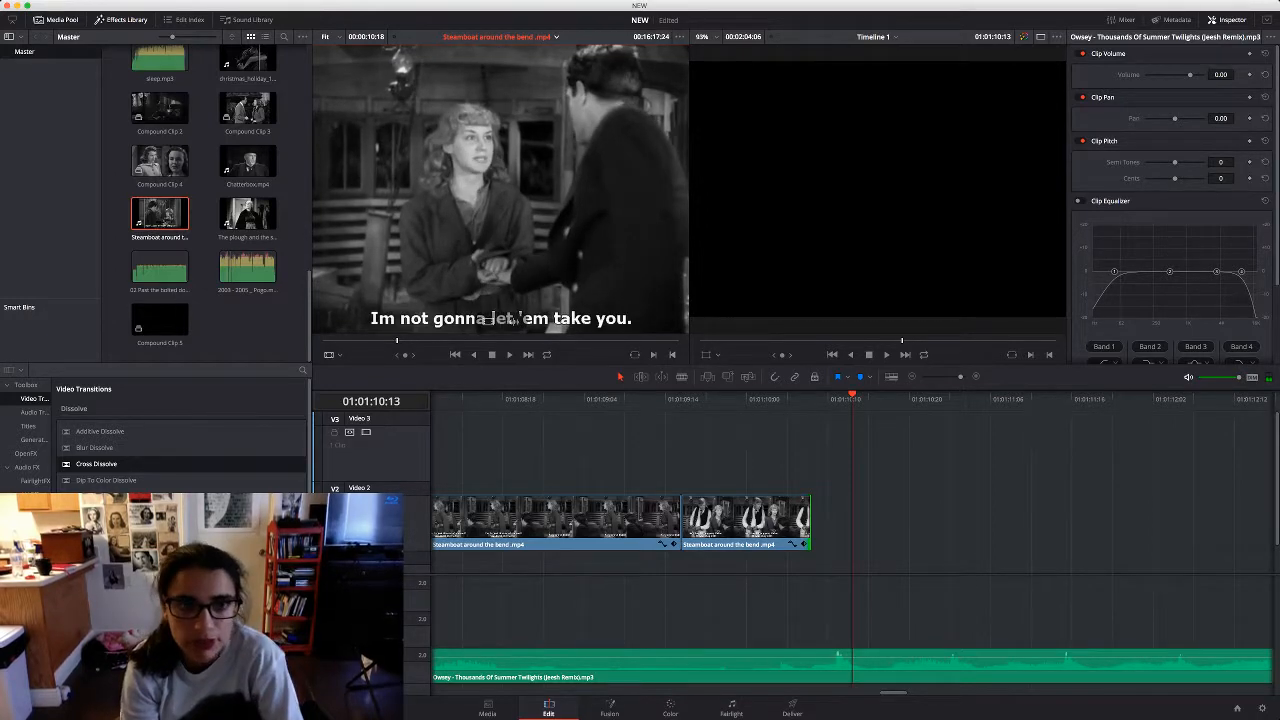
pyautogui.hotkey('shift', 'Left')
pyautogui.hotkey('shift', 'Left')
pyautogui.hotkey('shift', 'Left')
pyautogui.hotkey('shift', 'Left')
pyautogui.hotkey('shift', 'Left')
pyautogui.hotkey('shift', 'Left')
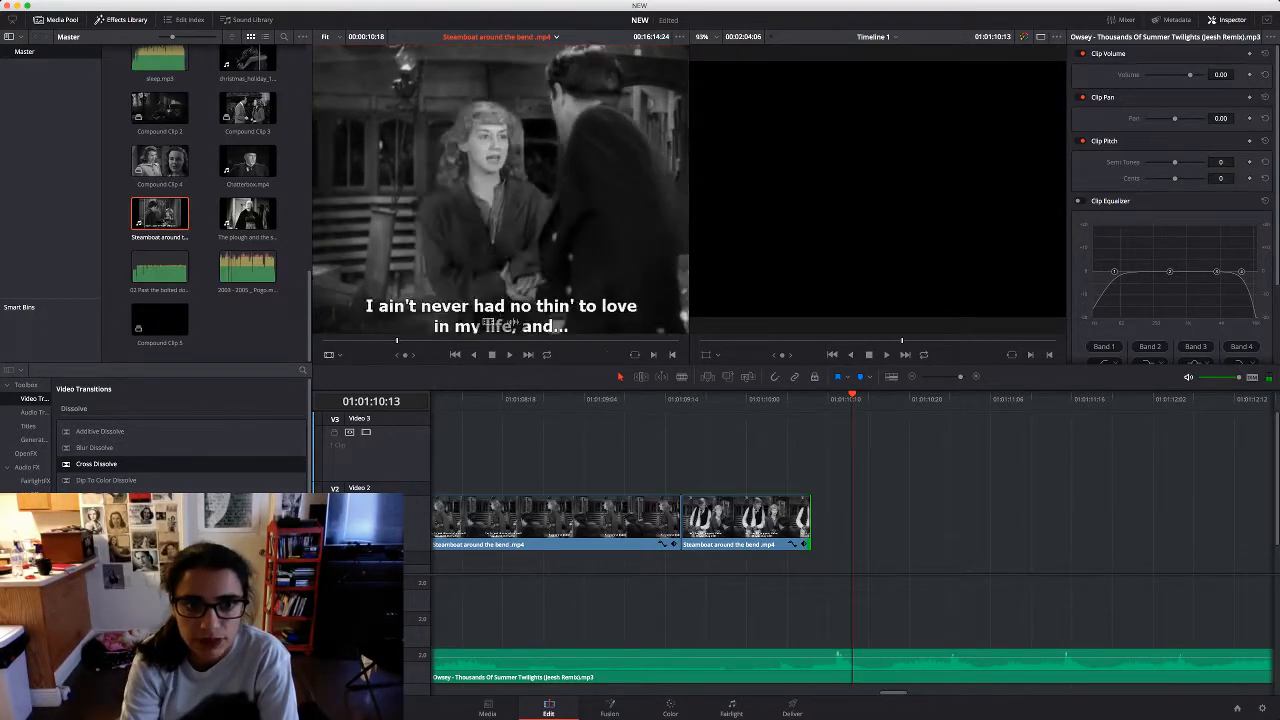
pyautogui.press('i')
pyautogui.press('space')
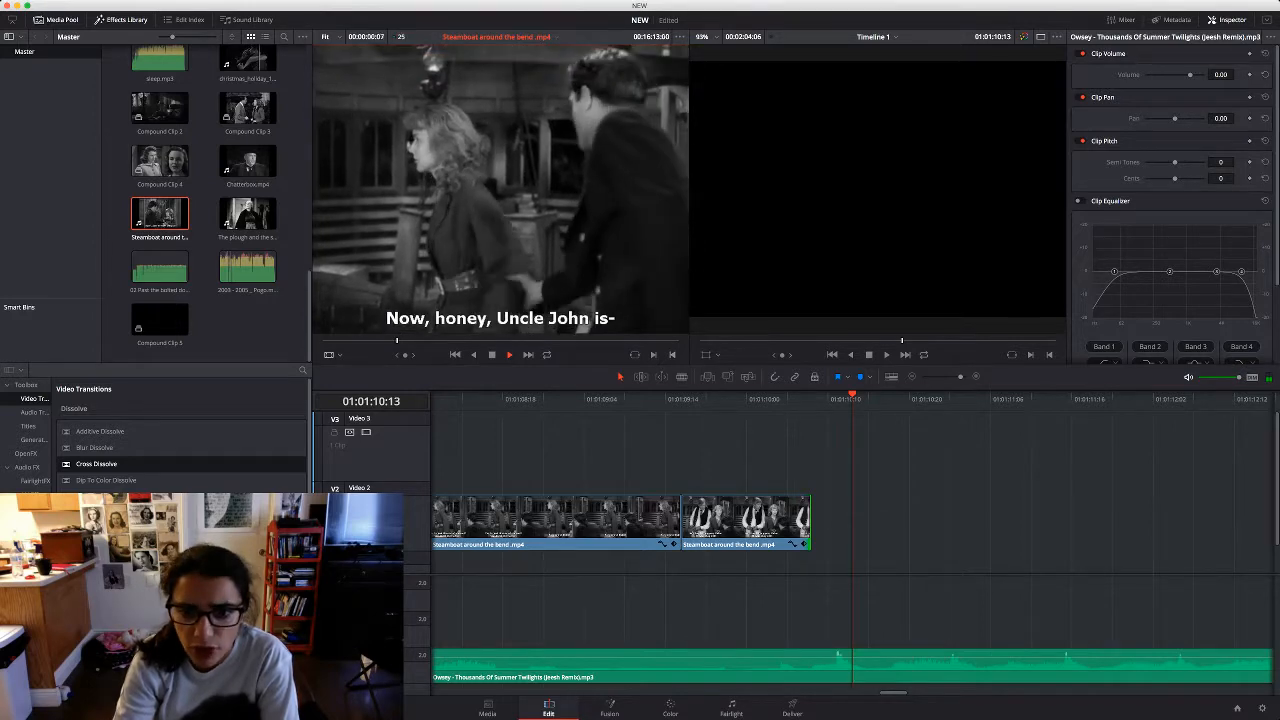
pyautogui.press('space')
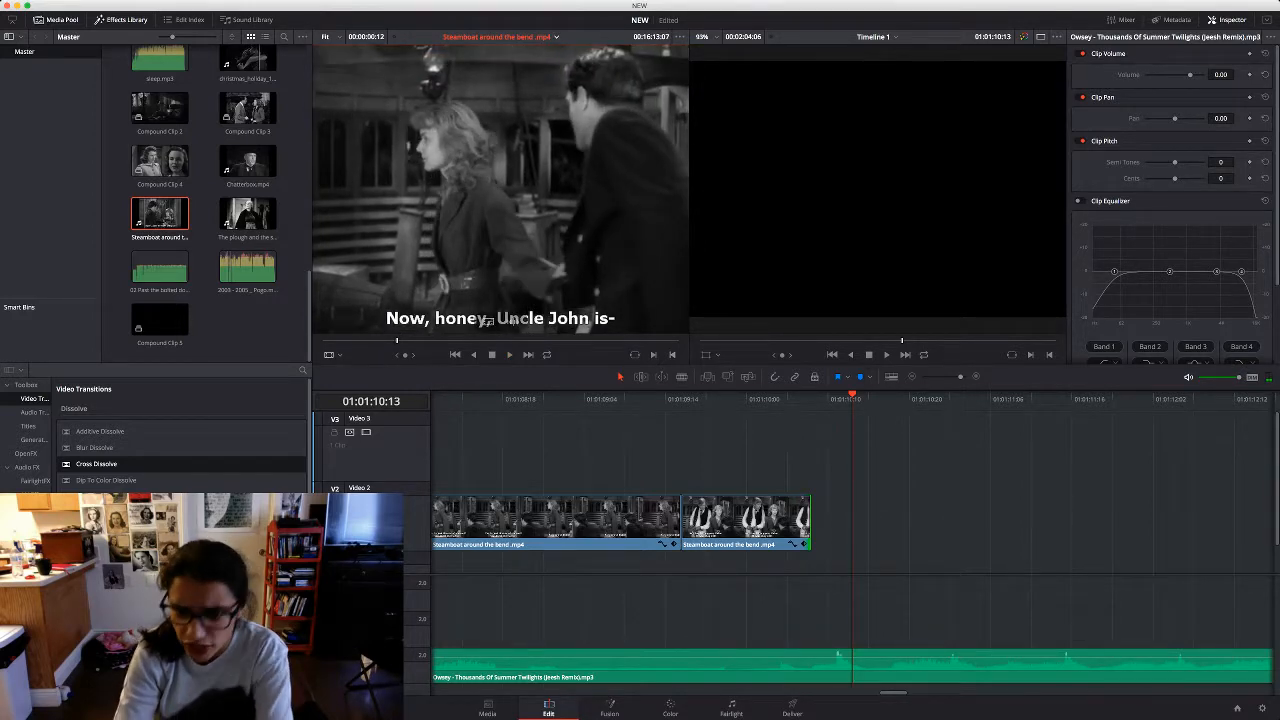
# Add the marked range after the last shot on Video 2 and delete its linked audio
pyautogui.moveTo(500, 322); pyautogui.dragTo(806, 520)
pyautogui.keyDown('alt'); pyautogui.click(846, 632); pyautogui.keyUp('alt')
pyautogui.press('BackSpace')
pyautogui.click(846, 522)
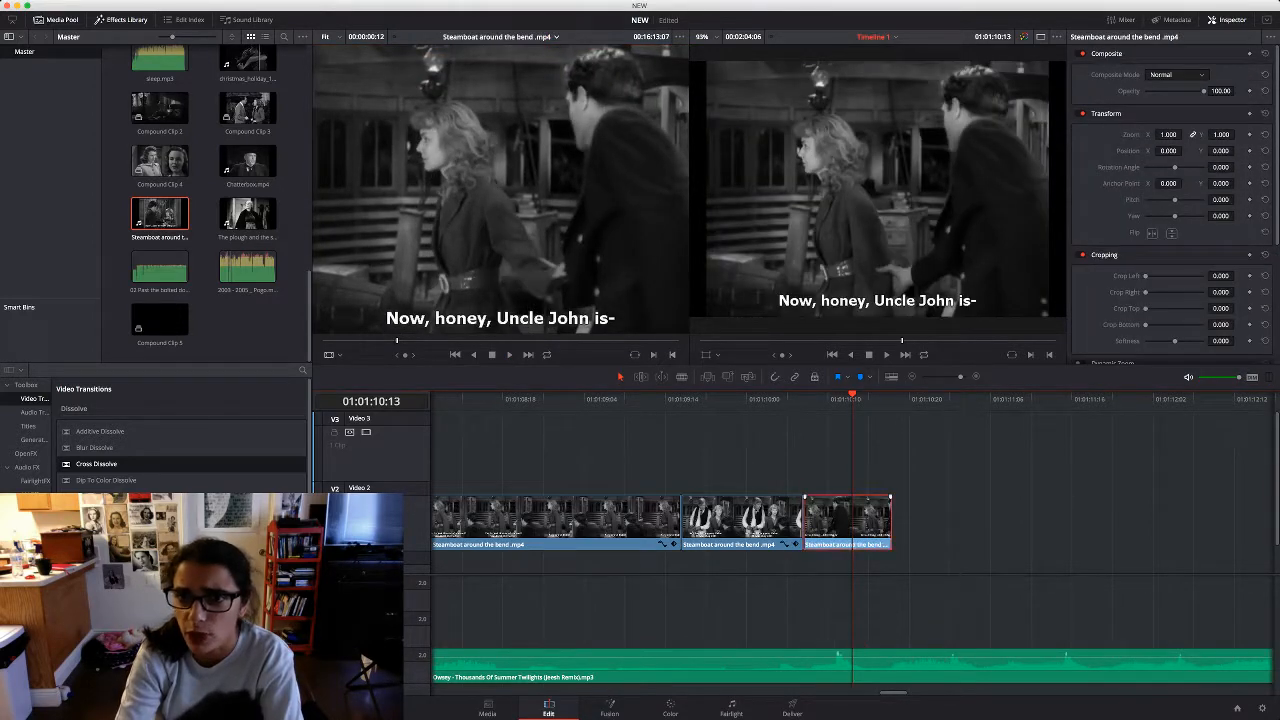
# Enlarge the new shot to crop out its subtitle, shorten both last shots, and close the gap between them
pyautogui.moveTo(1168, 134); pyautogui.dragTo(1145, 151)
pyautogui.moveTo(889, 520); pyautogui.dragTo(736, 520)
pyautogui.click(758, 519)
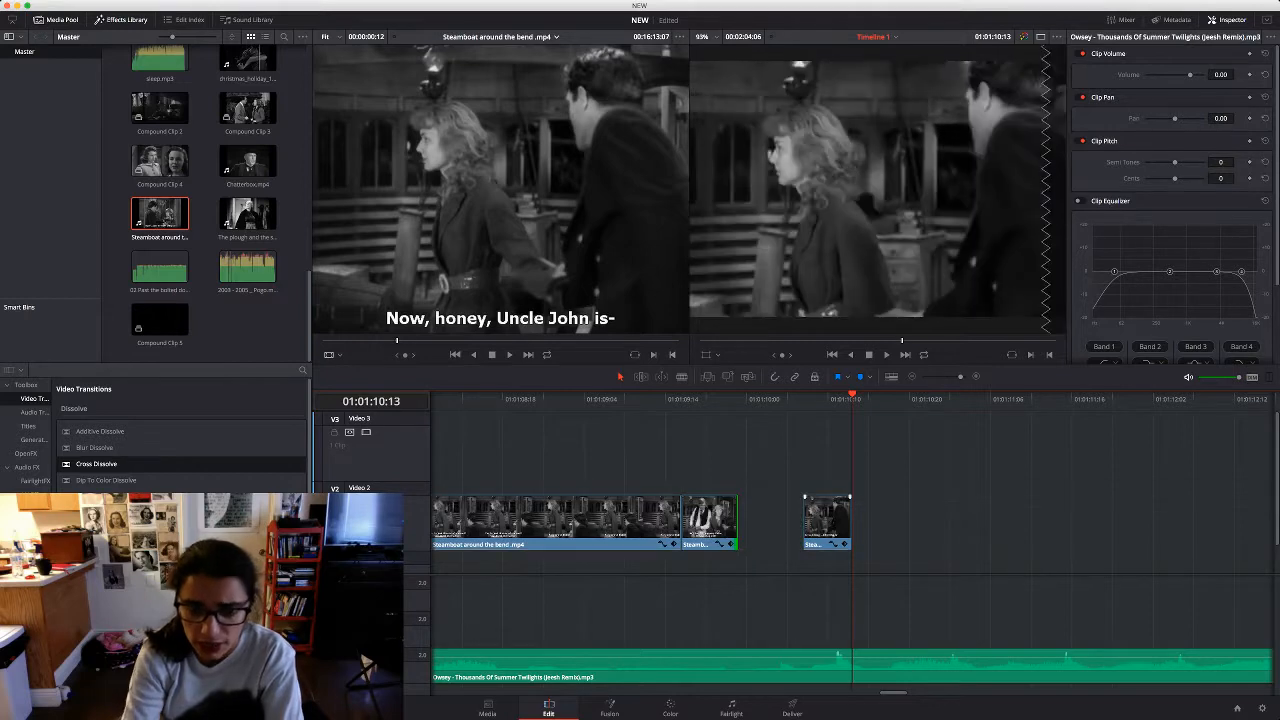
pyautogui.moveTo(828, 520); pyautogui.dragTo(754, 520)
# Mark the next 9-frame source range ending at 00:16:14:06, append it to Video 2, and delete its audio
pyautogui.click(500, 200)
pyautogui.press('space')
pyautogui.press('i')
pyautogui.press('space')
pyautogui.press('o')
pyautogui.moveTo(500, 200); pyautogui.dragTo(801, 520)
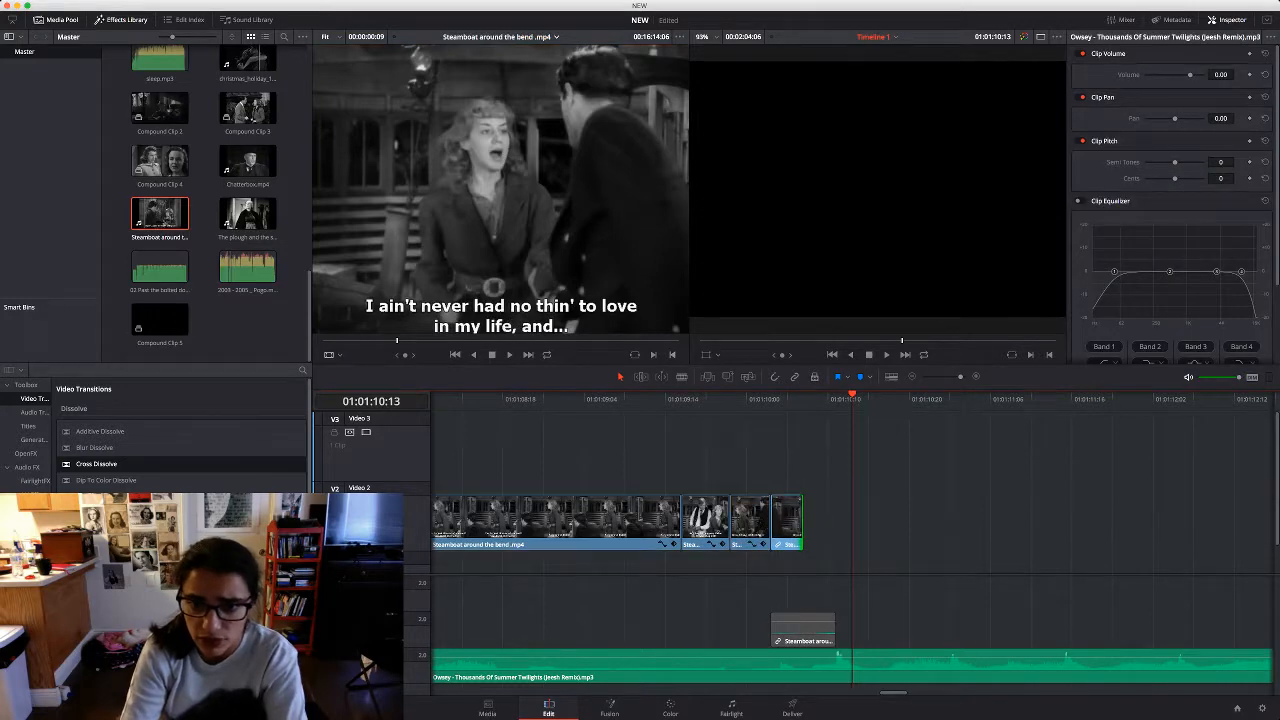
pyautogui.click(804, 630)
pyautogui.press('BackSpace')
# Set the newest shot's zoom to 1.310 and position Y to -92, and play back the last few cuts
pyautogui.moveTo(620, 365); pyautogui.dragTo(620, 329)
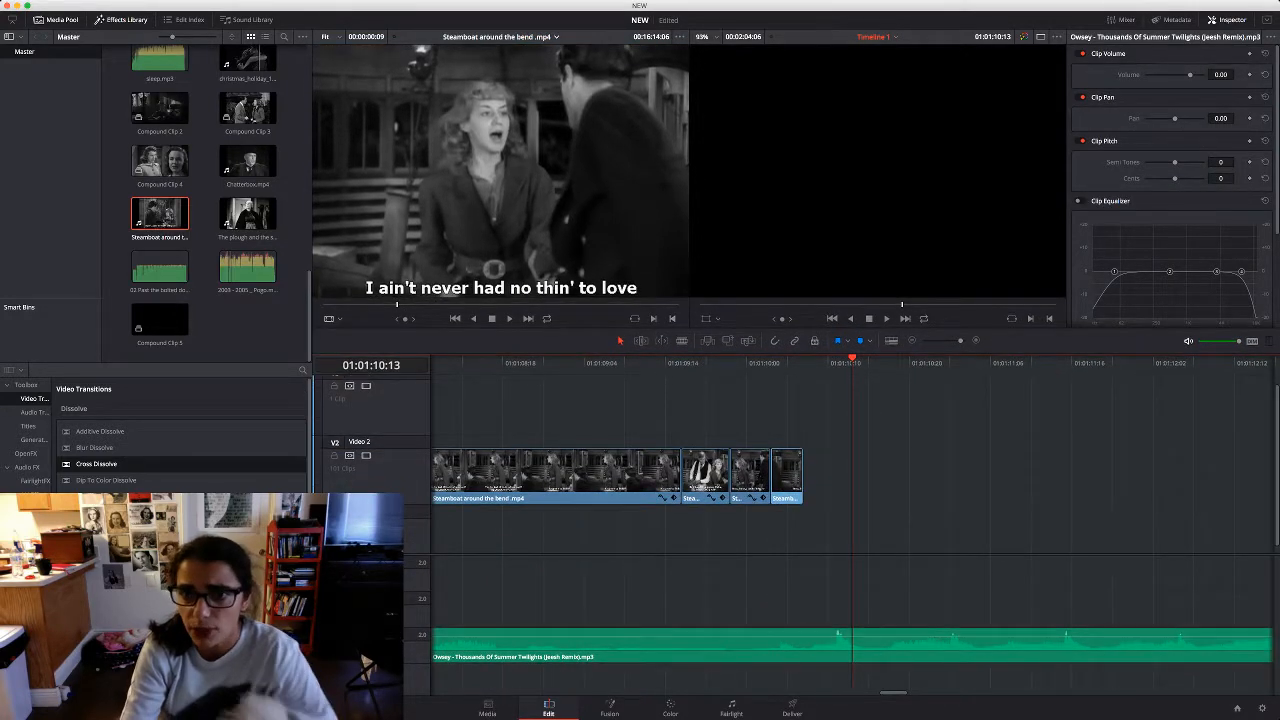
pyautogui.click(779, 362)
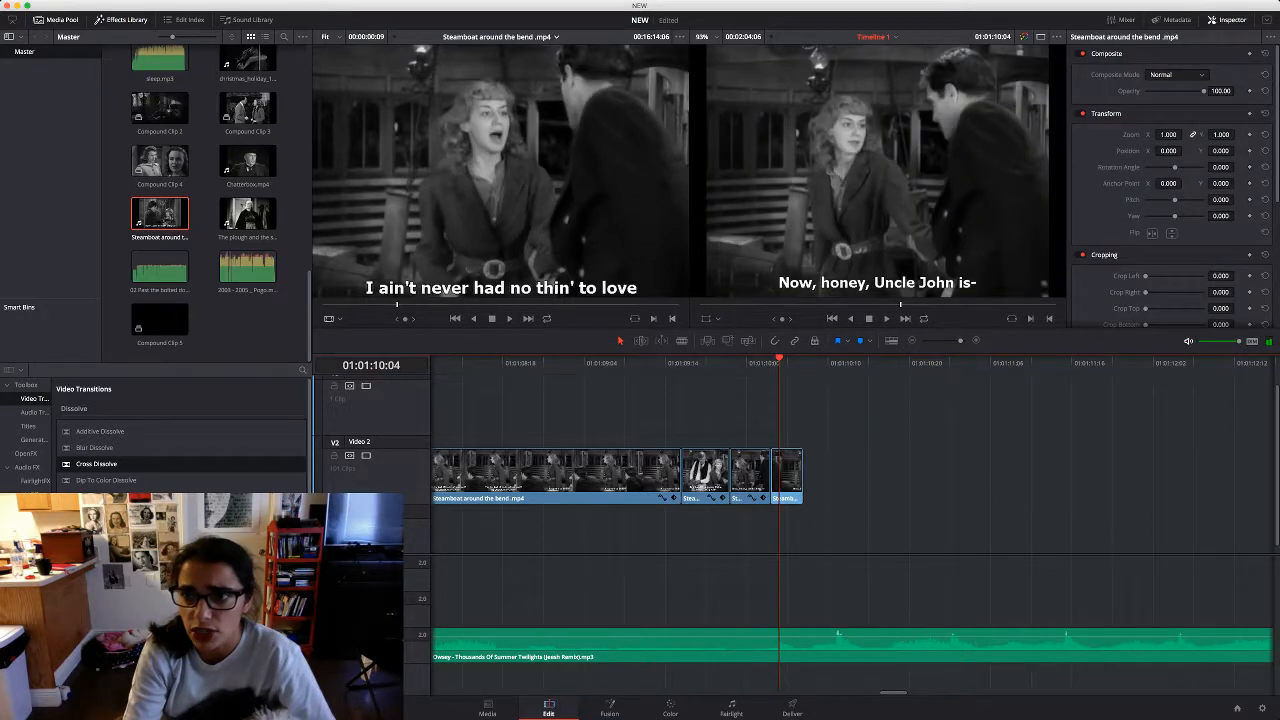
pyautogui.moveTo(1168, 134); pyautogui.dragTo(1128, 151)
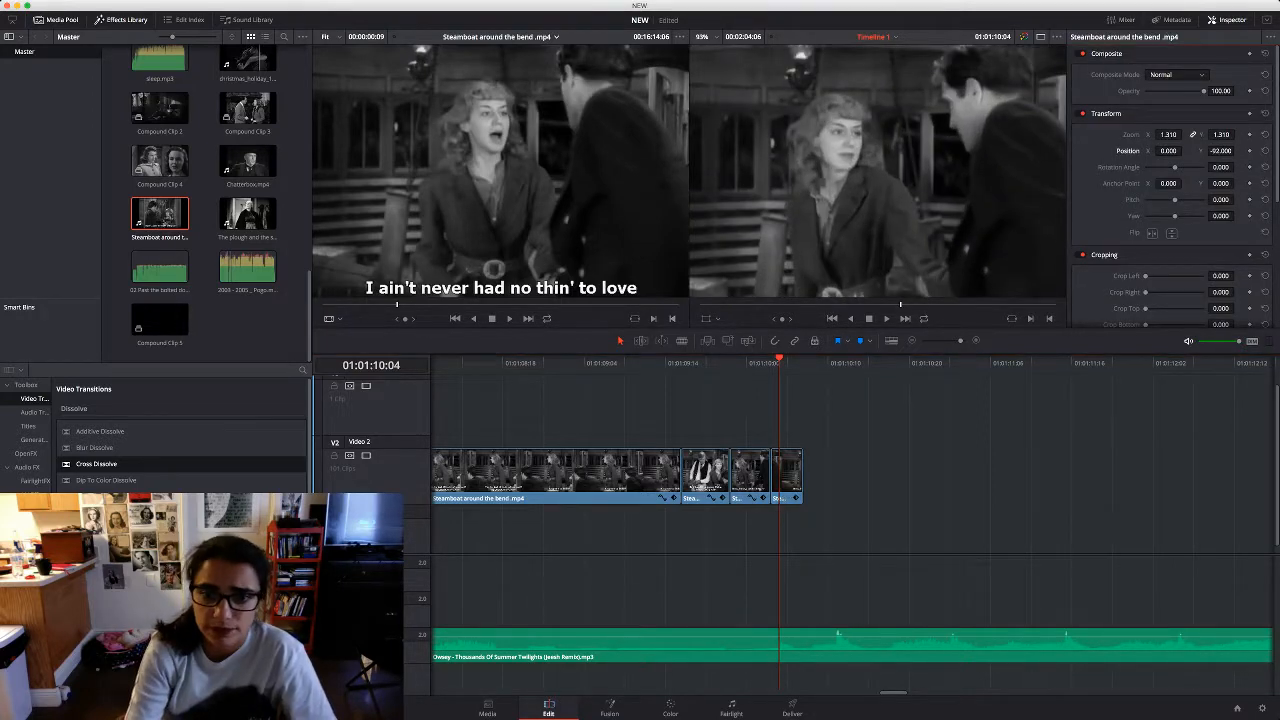
pyautogui.click(802, 475)
pyautogui.moveTo(779, 362); pyautogui.dragTo(645, 362)
pyautogui.press('space')
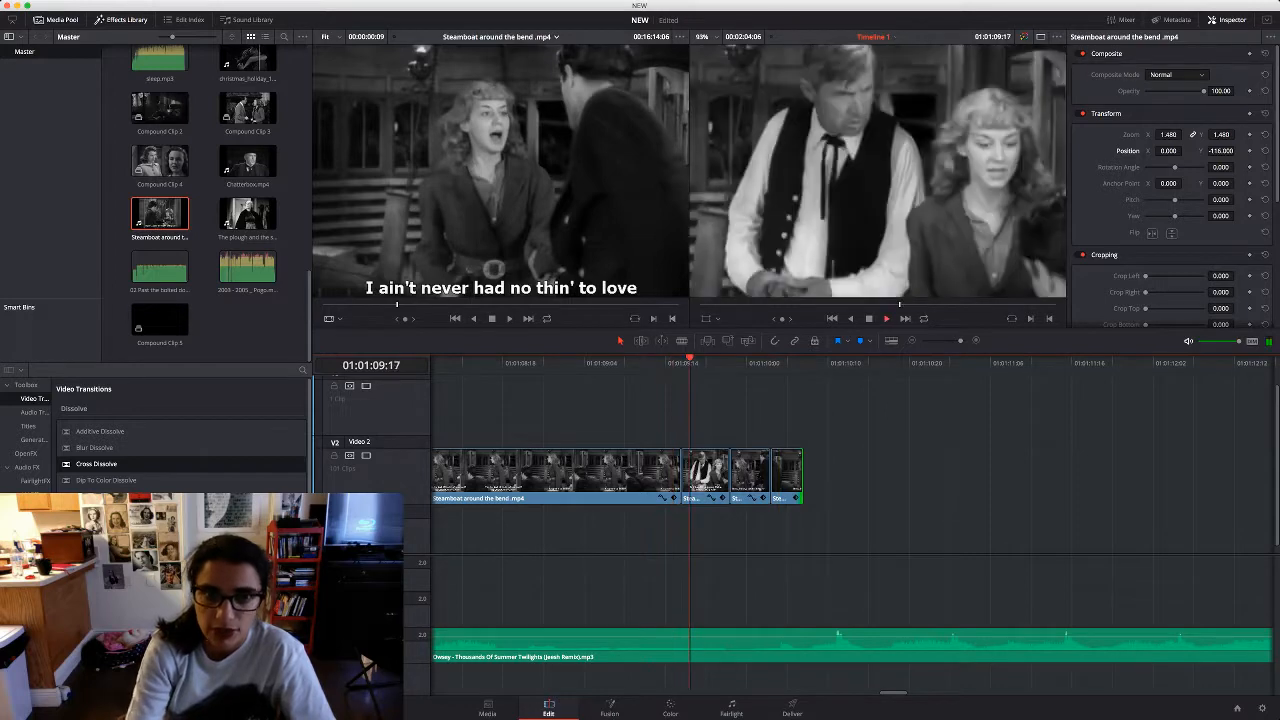
# Clear the source's in and out points and mark a new 24-frame range ending at 00:16:16:18
pyautogui.press('Down')
pyautogui.press('q')
pyautogui.hotkey('alt', 'x')
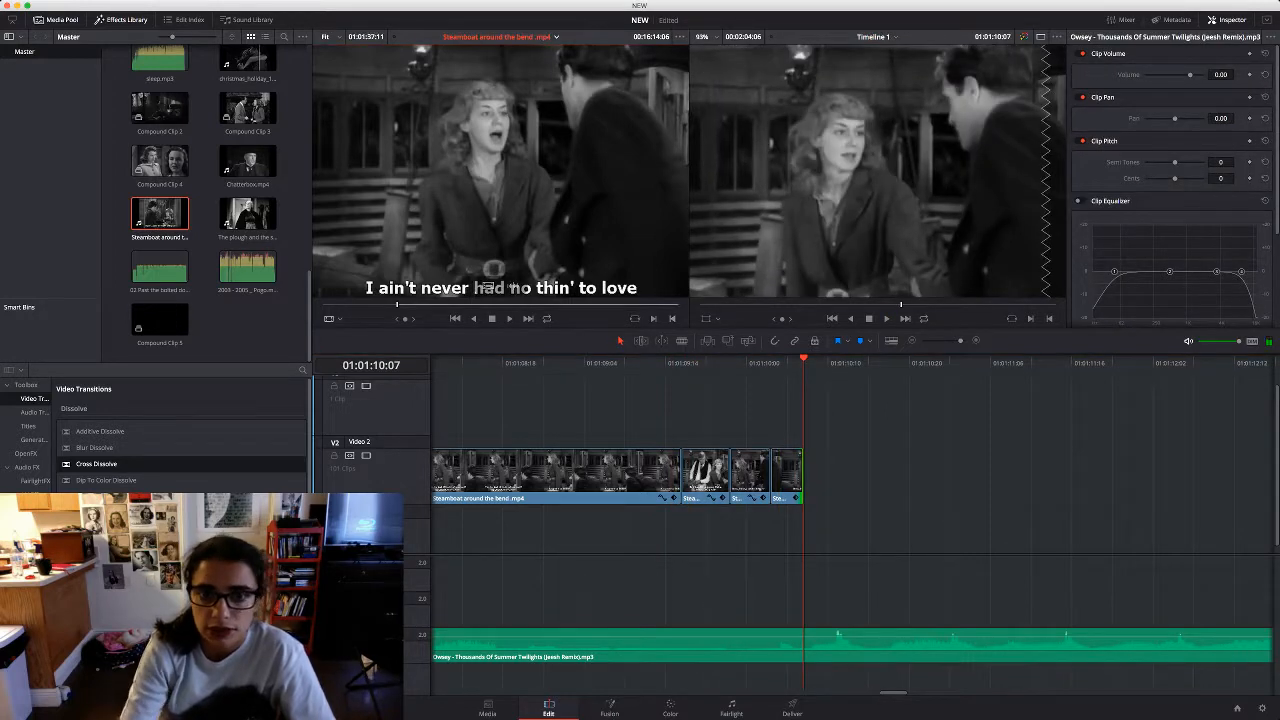
pyautogui.press('space')
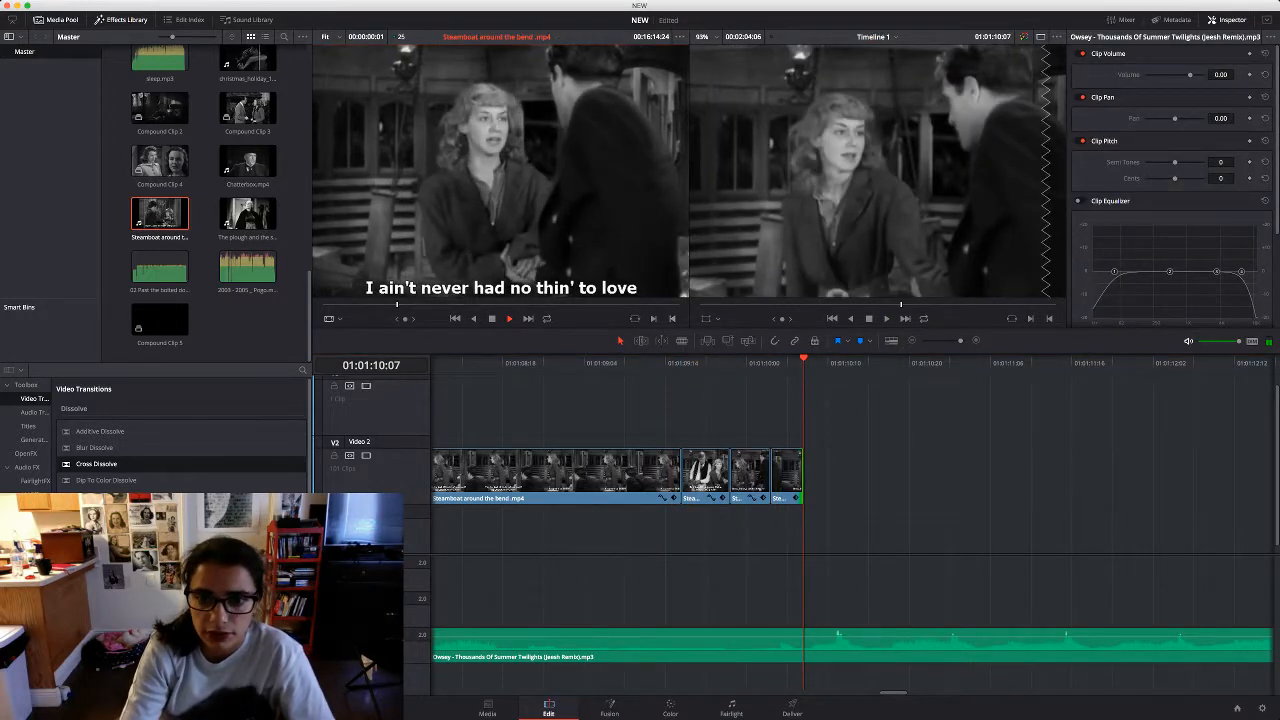
pyautogui.press('space')
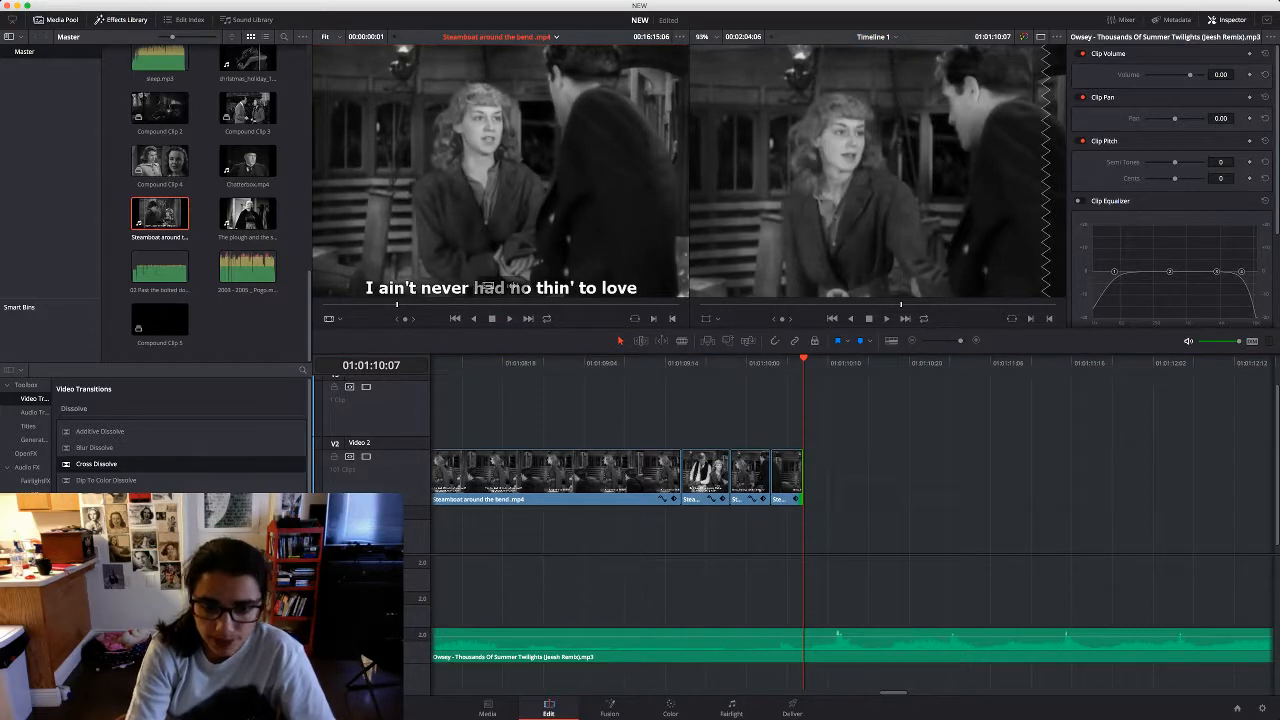
pyautogui.press('i')
pyautogui.press('space')
pyautogui.press('i')
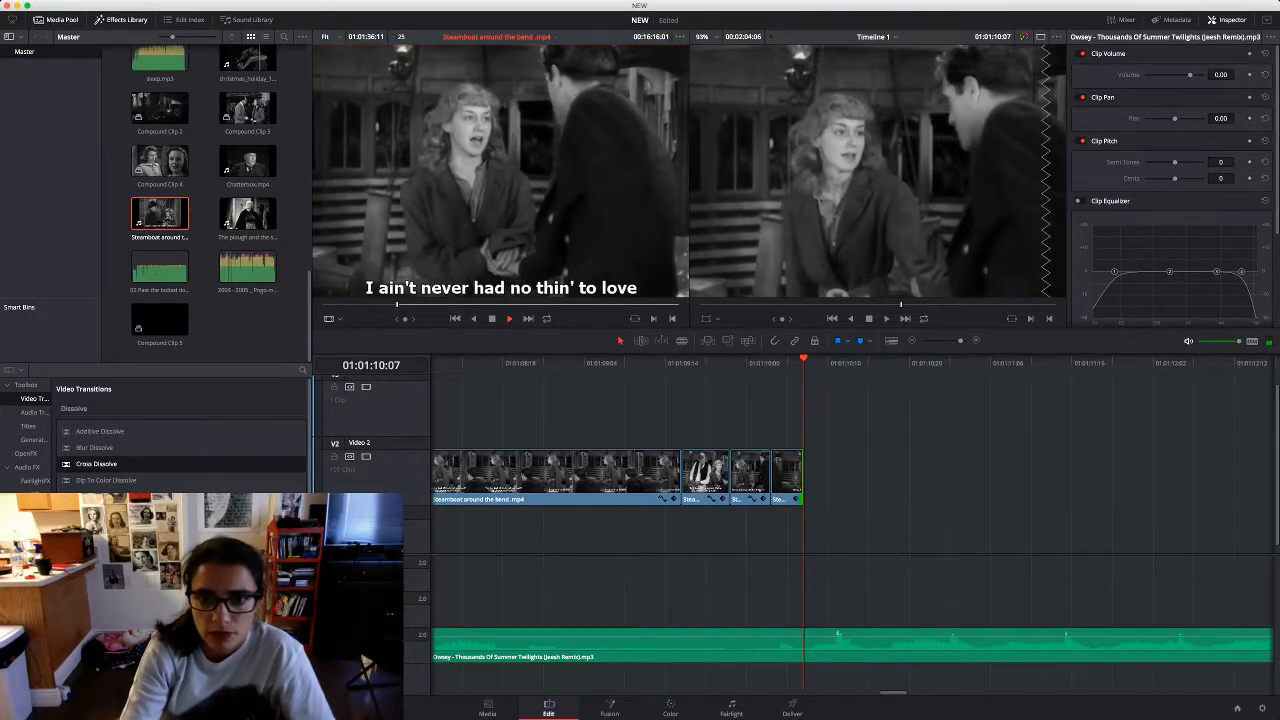
pyautogui.press('o')
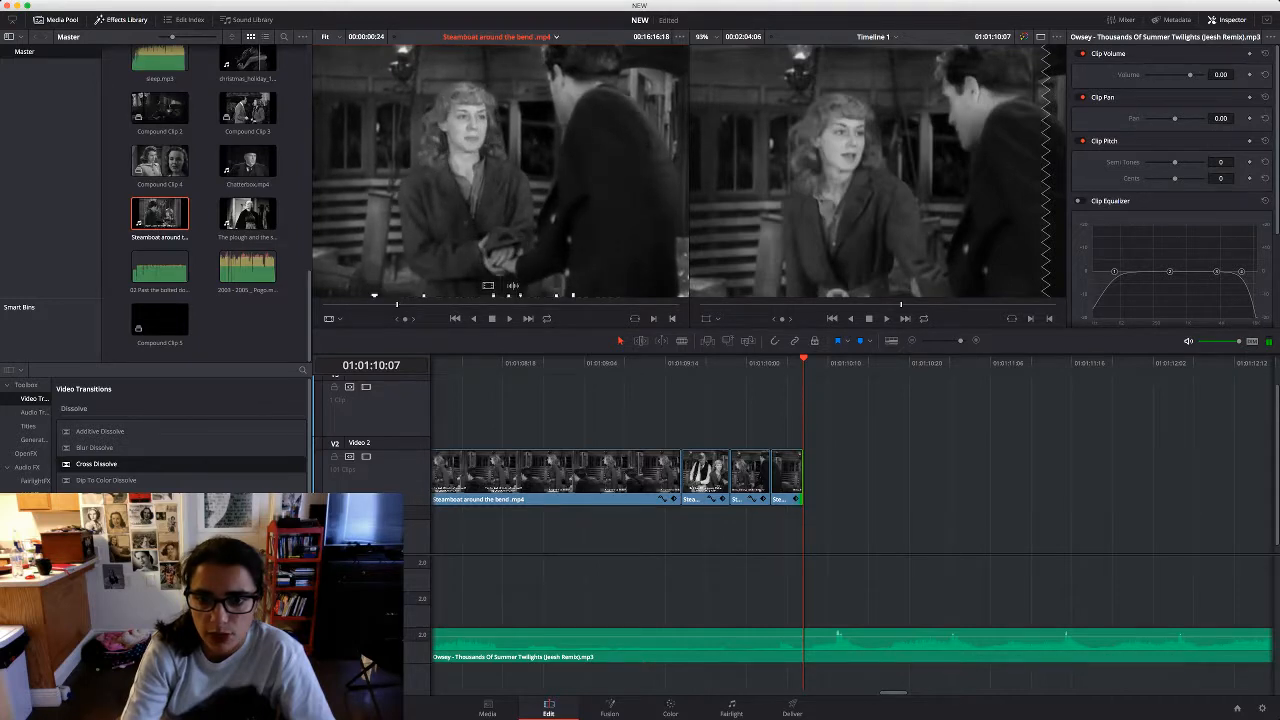
# Append the marked range to Video 2 without its audio and reframe it with zoom 1.550 and position Y -82
pyautogui.moveTo(500, 200); pyautogui.dragTo(812, 482)
pyautogui.moveTo(940, 487); pyautogui.dragTo(843, 485)
pyautogui.click(870, 608)
pyautogui.press('BackSpace')
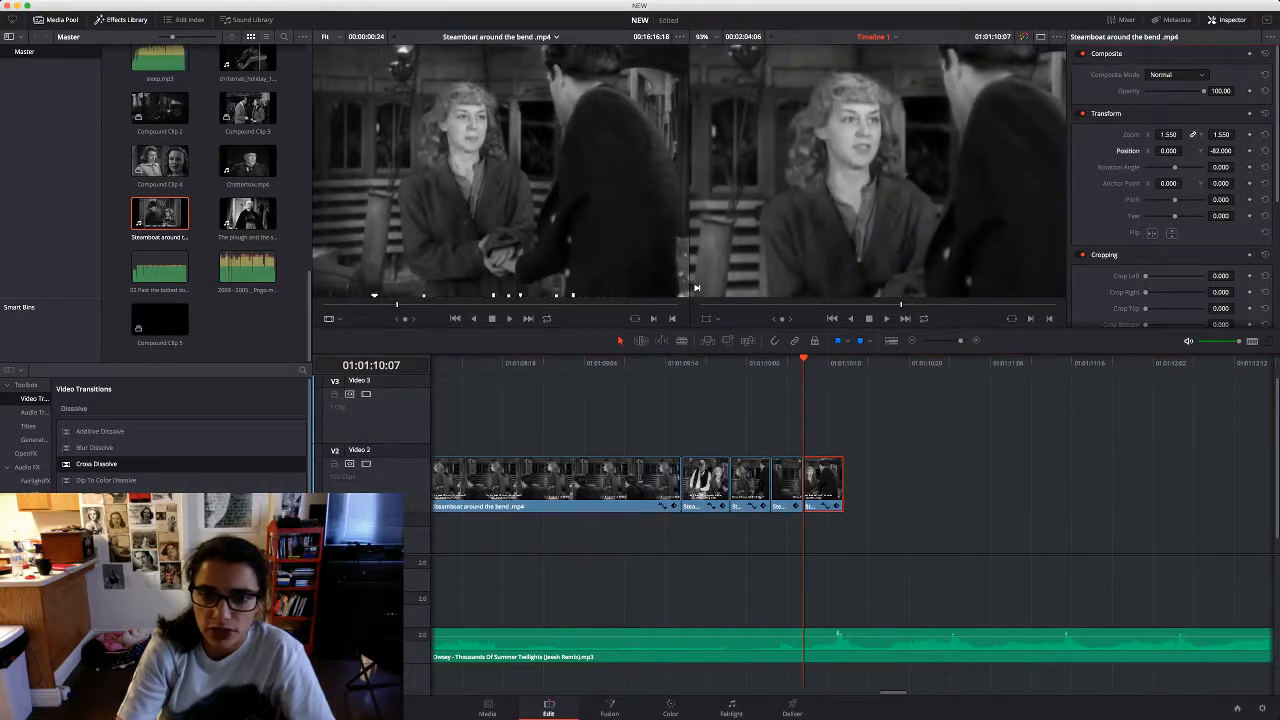
# Shorten the newest shot's end to 01:01:10:10 and play past it to check the timing
pyautogui.moveTo(843, 485); pyautogui.dragTo(827, 485)
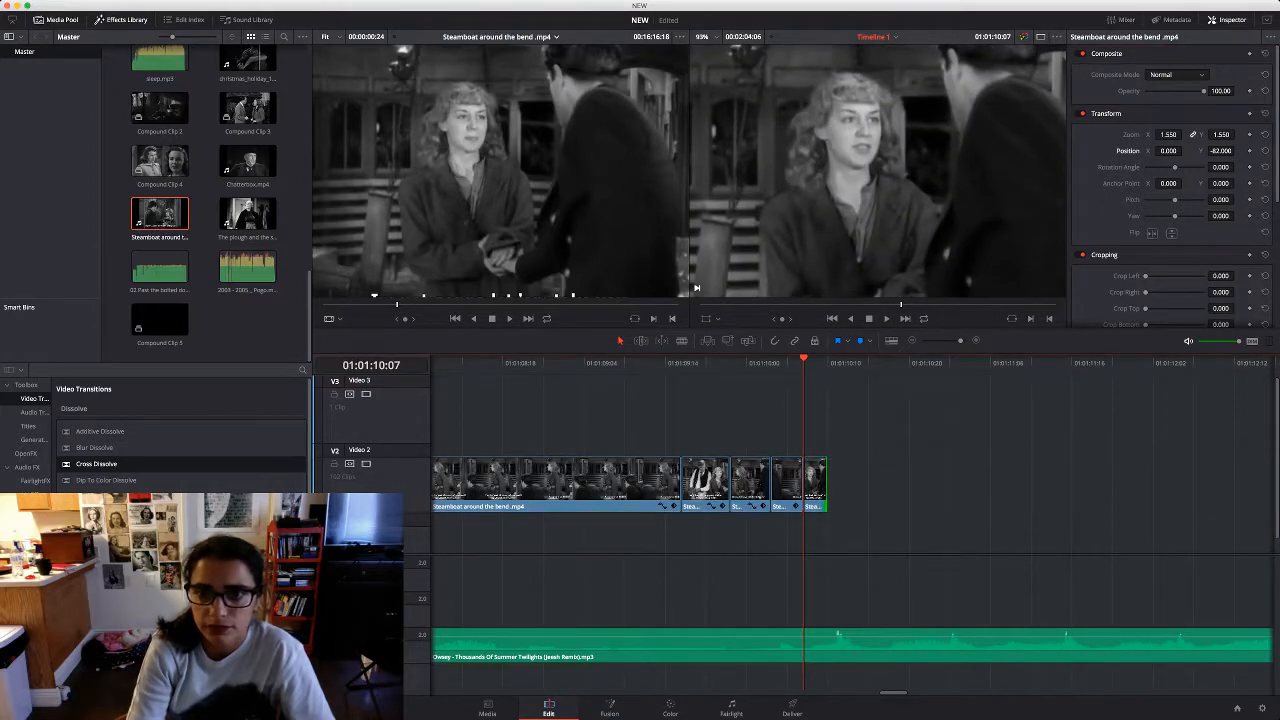
pyautogui.press('/')
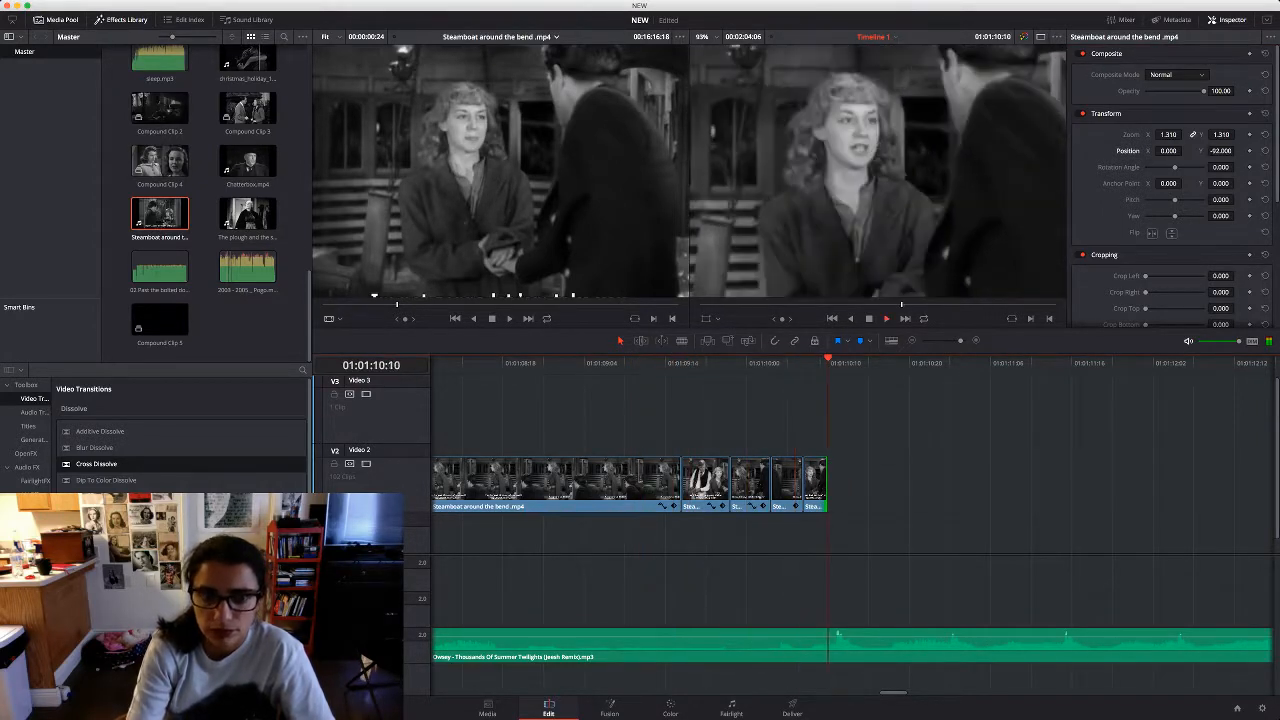
pyautogui.press('space')
# Mark a 00:00:01:02 source range ending at 00:16:19:06 and place it after the last Video 2 shot
pyautogui.click(500, 190)
pyautogui.press('space')
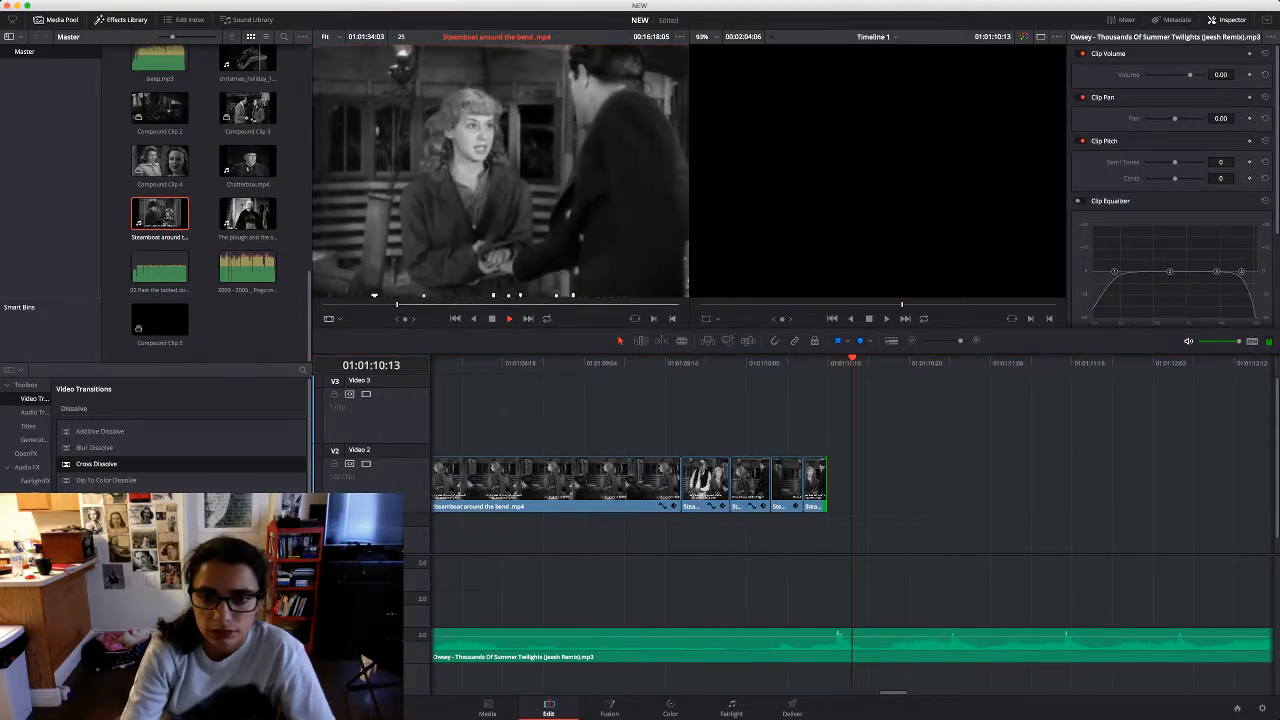
pyautogui.press('space')
pyautogui.press('o')
pyautogui.moveTo(500, 190); pyautogui.dragTo(830, 484)
# Trim the new shot's end to about 01:01:10:17, delete its audio, and reframe it with zoom 1.360 and position Y -106
pyautogui.moveTo(1029, 484); pyautogui.dragTo(883, 484)
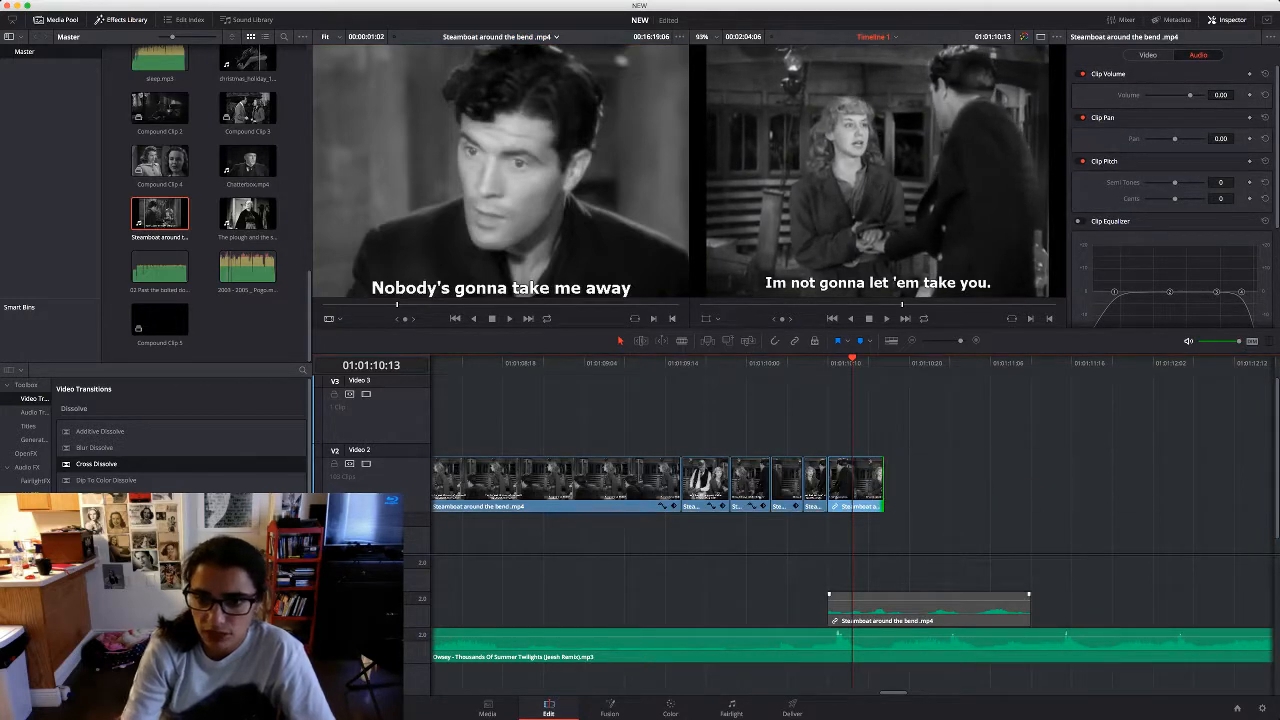
pyautogui.click(925, 608)
pyautogui.press('Delete')
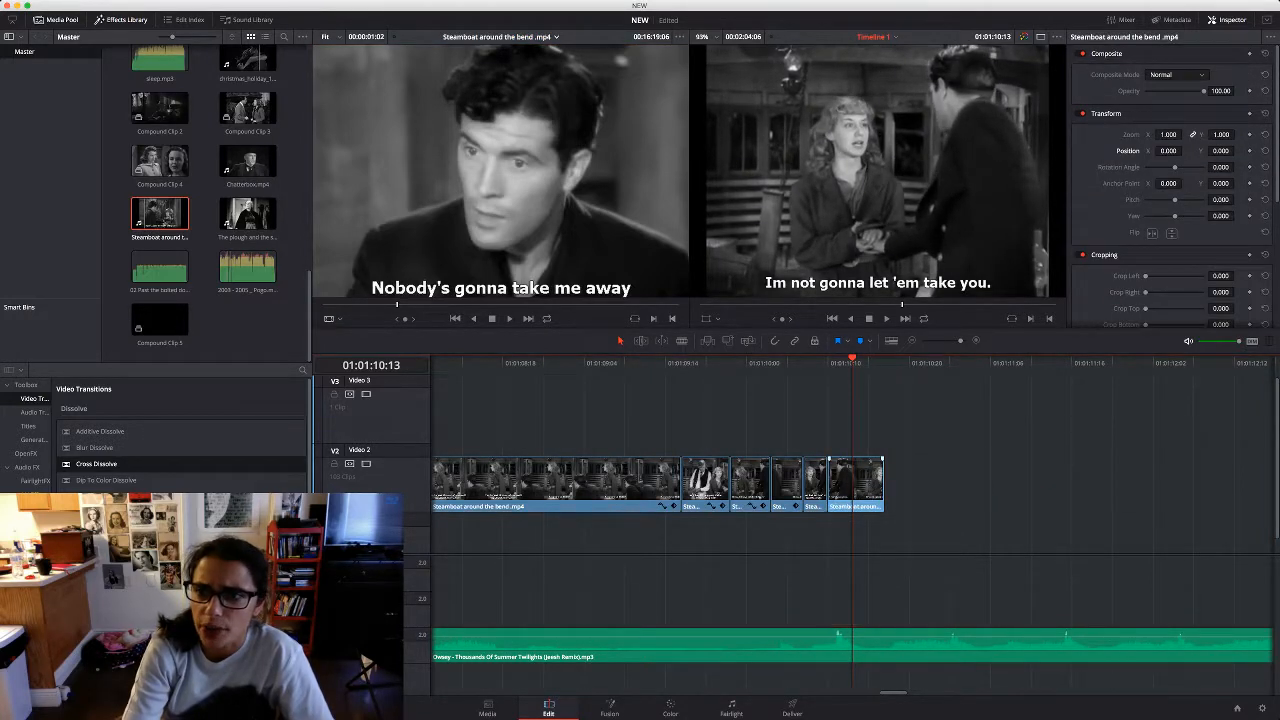
pyautogui.click(858, 484)
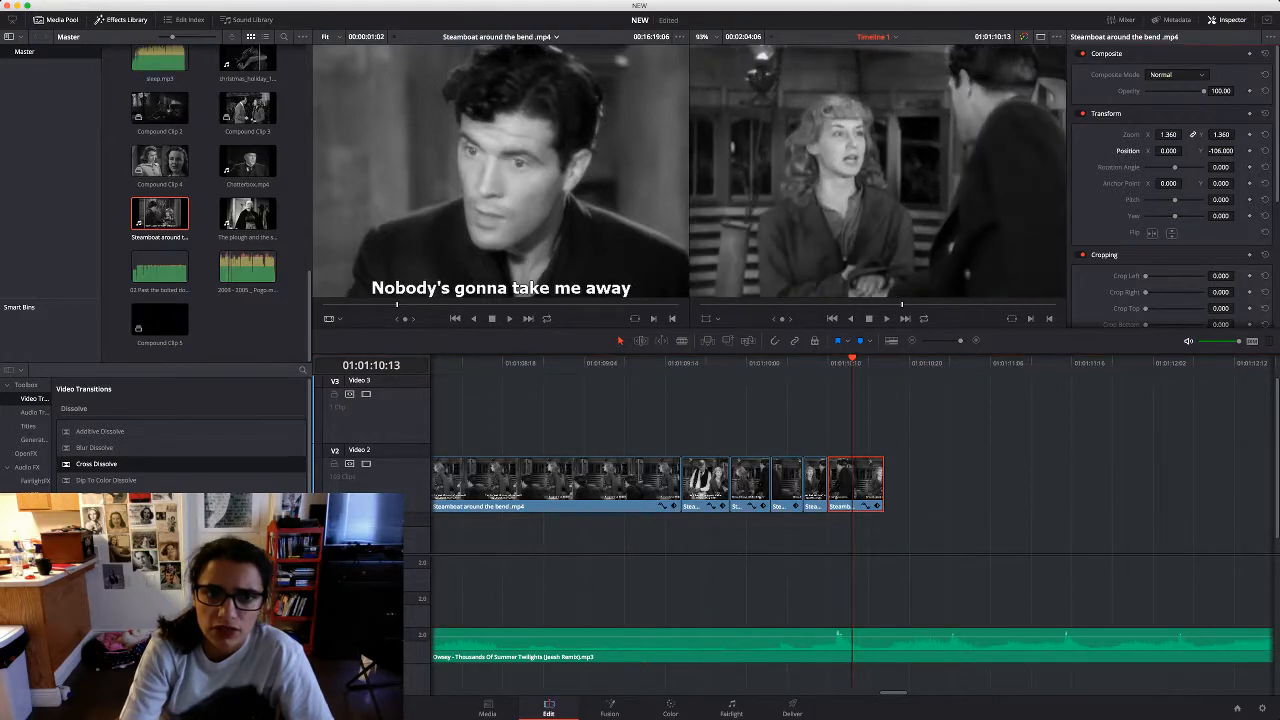
# Mark a 12-frame source range of the couple at the table ending at 00:16:29:00 and append it to Video 2
pyautogui.click(397, 304)
pyautogui.moveTo(397, 304); pyautogui.dragTo(397, 304)
pyautogui.press('space')
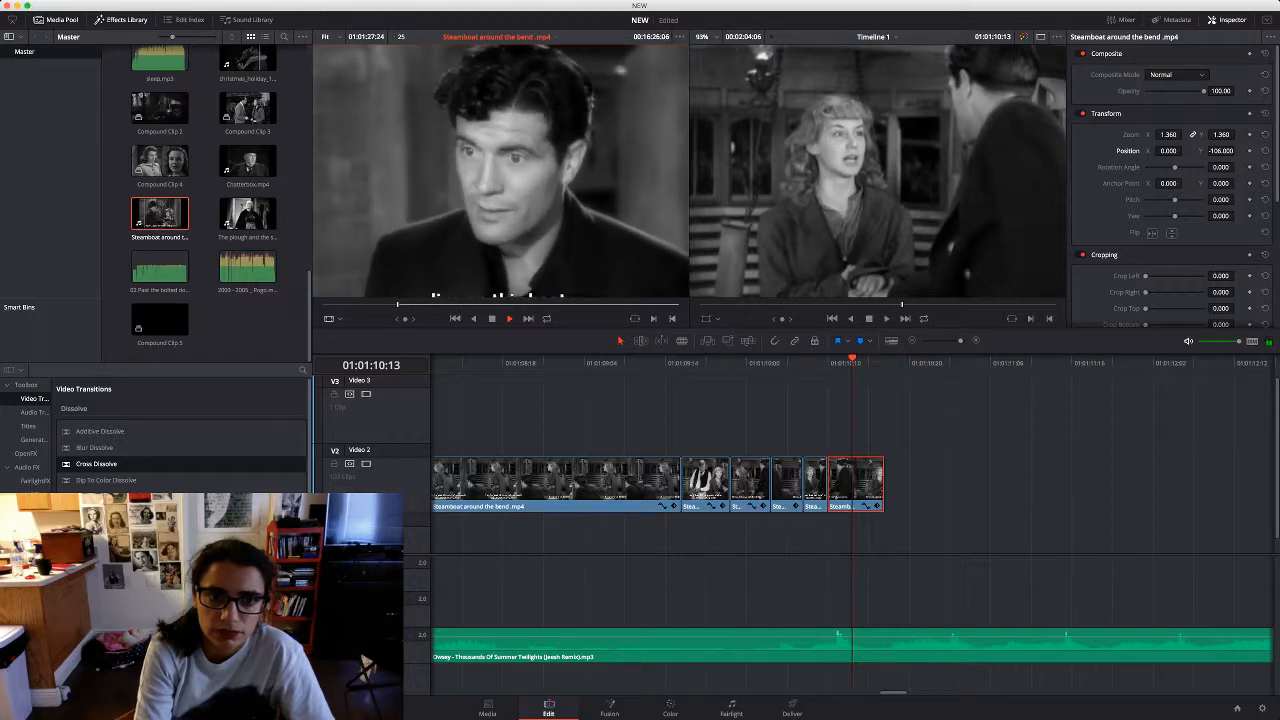
pyautogui.press('o')
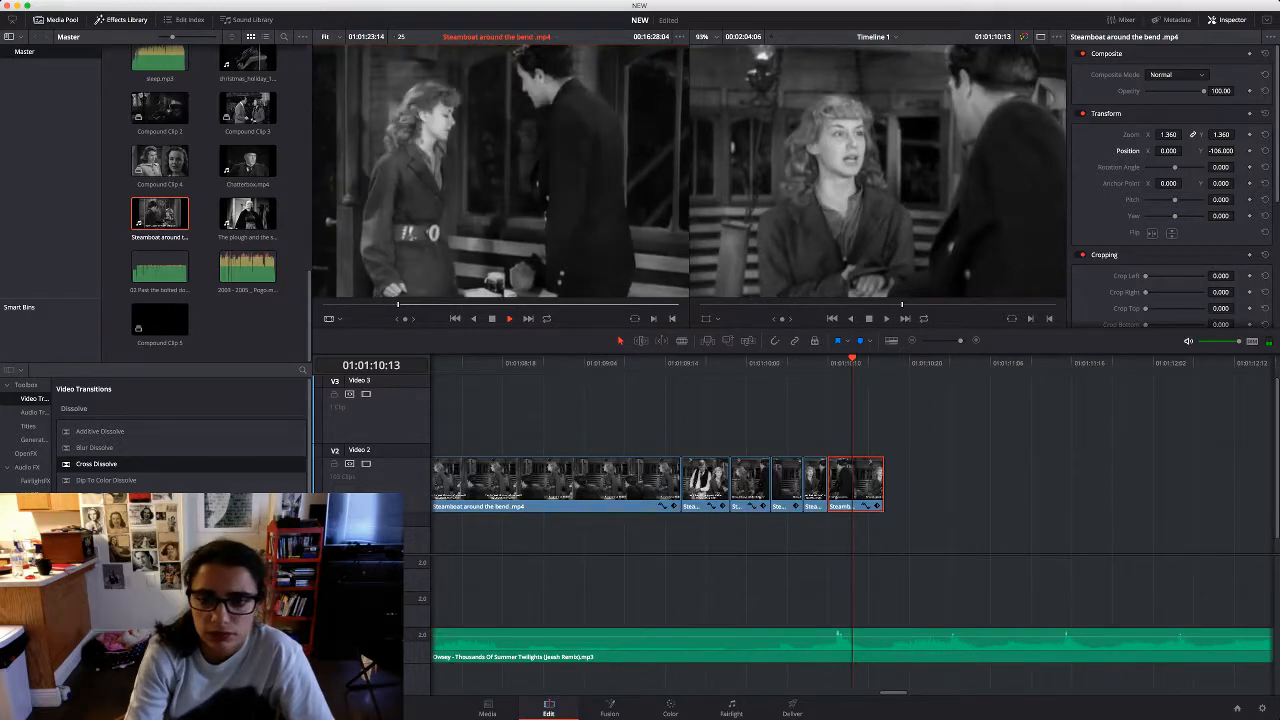
pyautogui.press('o')
pyautogui.press('space')
pyautogui.moveTo(500, 180); pyautogui.dragTo(898, 485)
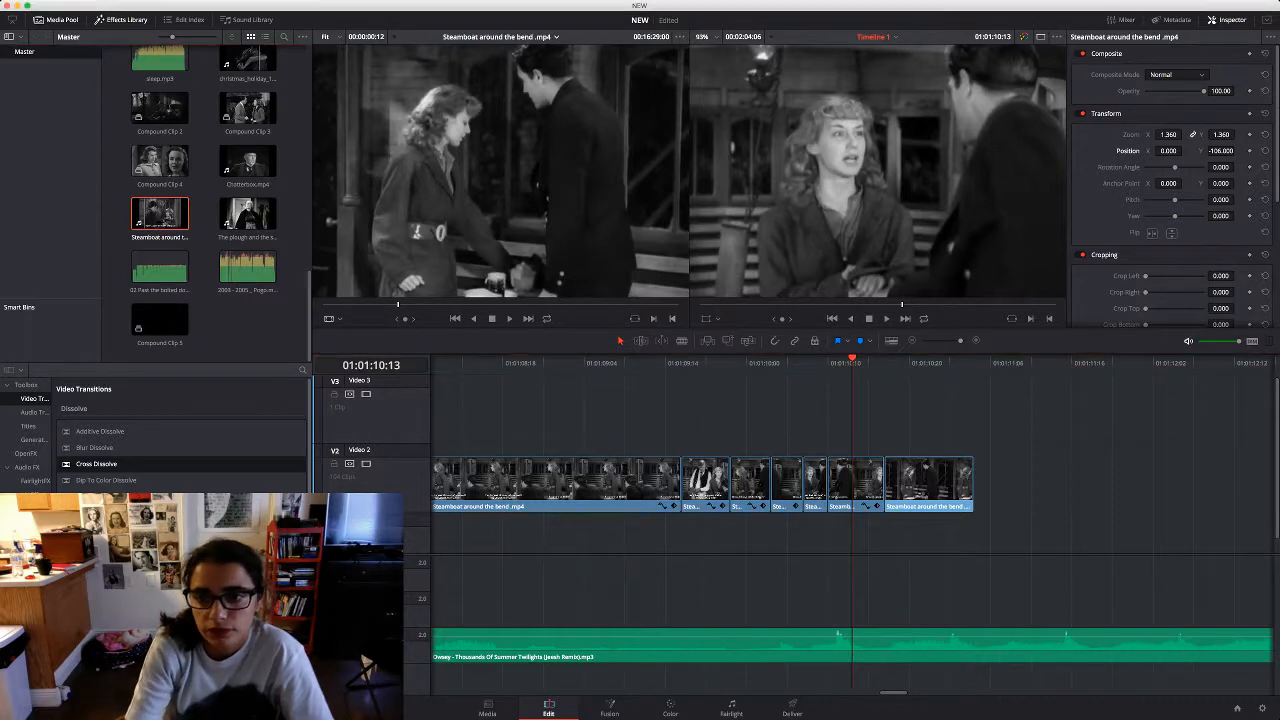
# Set the table shot's zoom to 1.260 and position Y to 46, and trim its end to about 01:01:10:21
pyautogui.press('space')
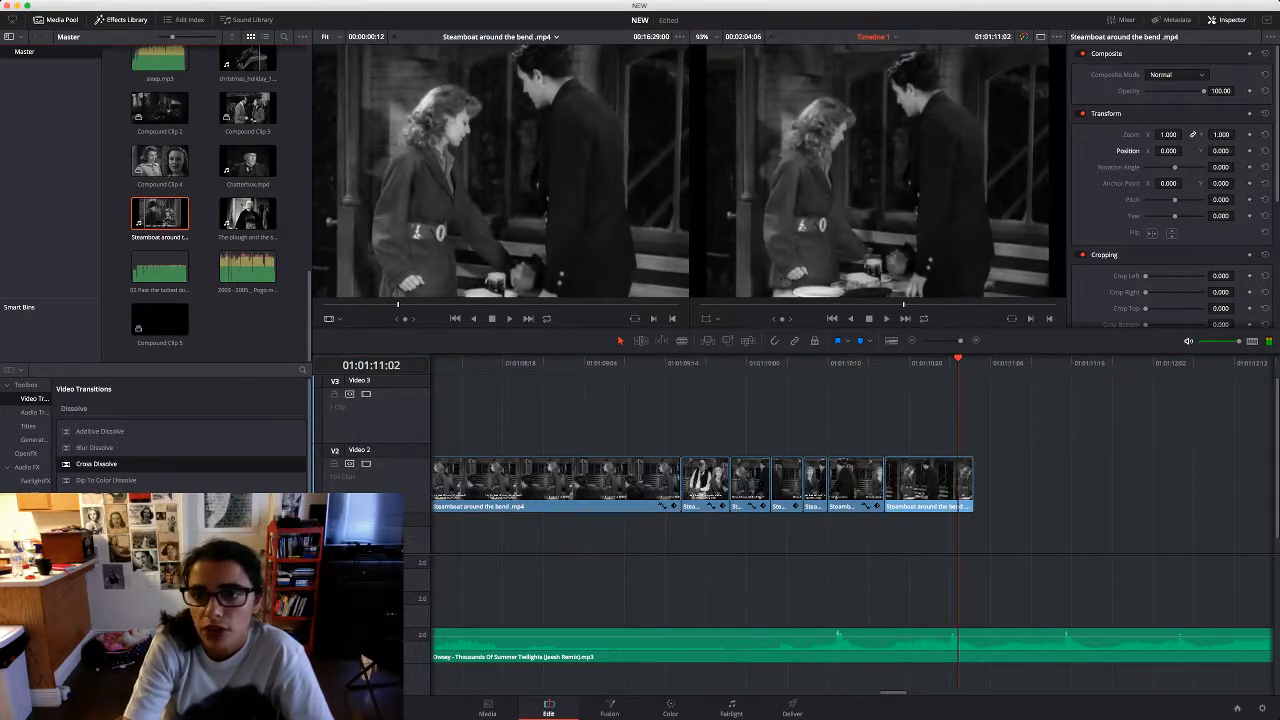
pyautogui.click(928, 483)
pyautogui.moveTo(1168, 134); pyautogui.dragTo(1237, 150)
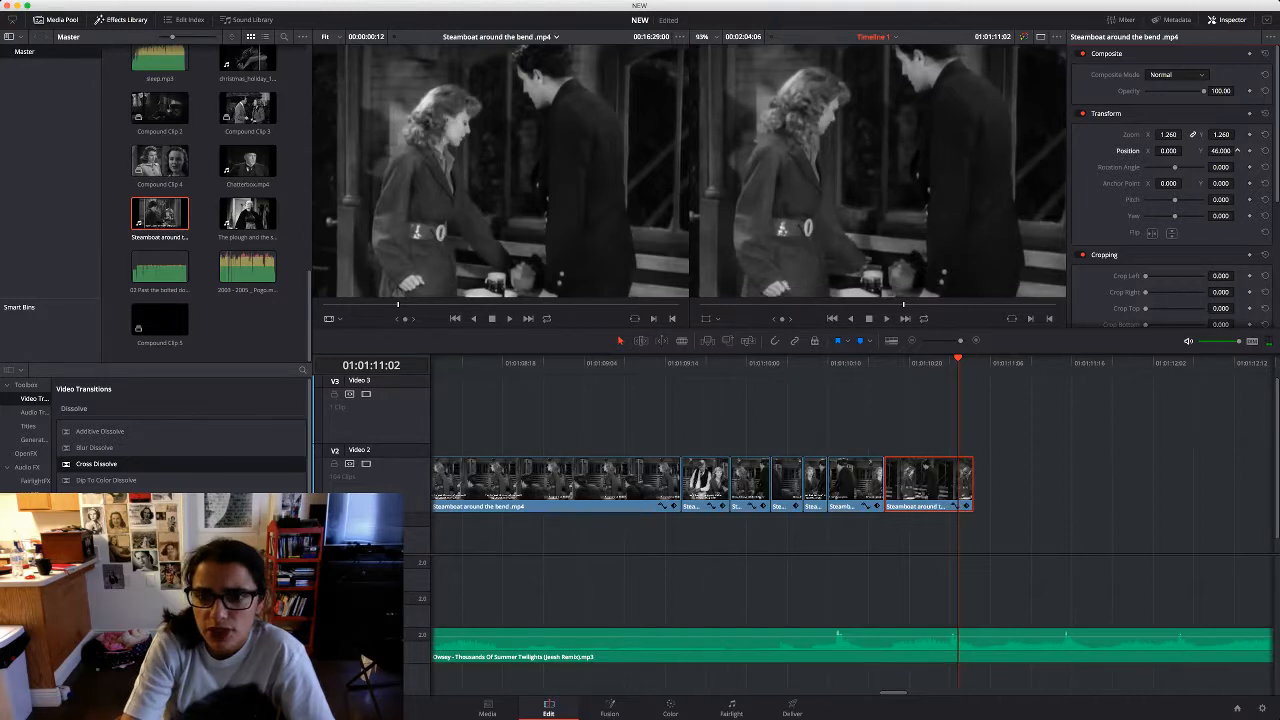
pyautogui.moveTo(972, 483); pyautogui.dragTo(917, 483)
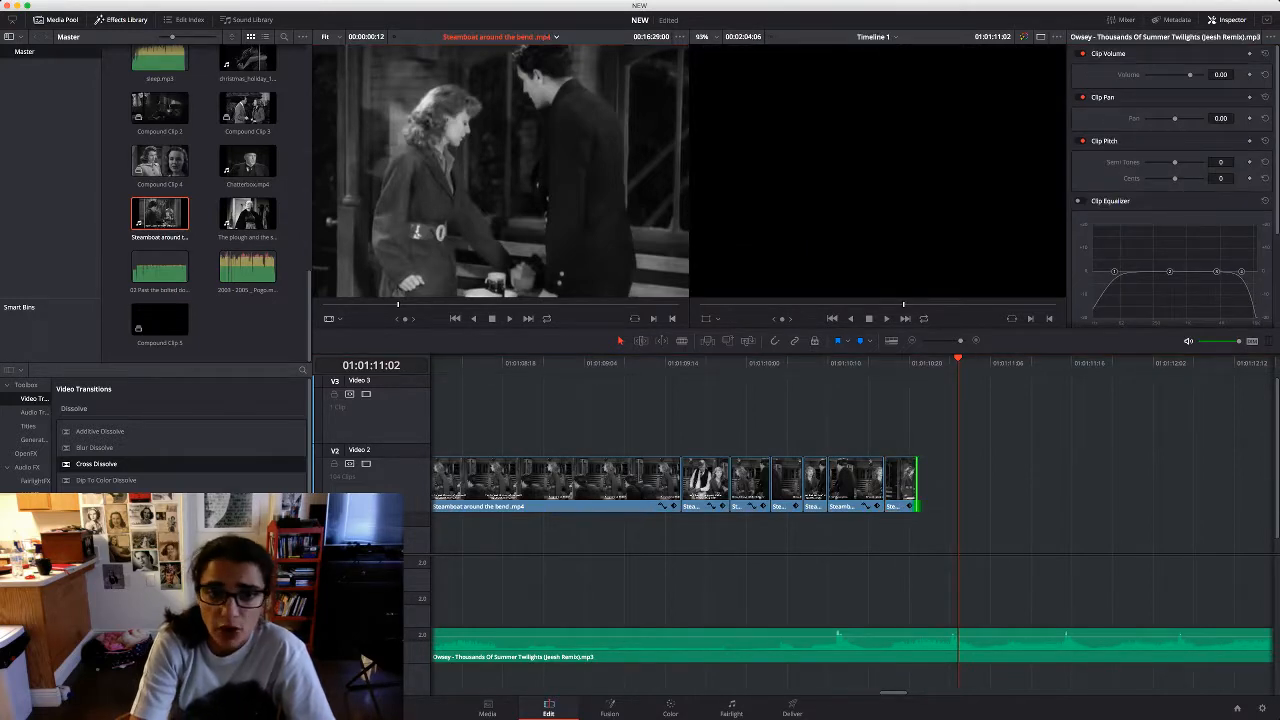
# Mark a 23-frame range ending at 00:16:30:02 in the source and append it after the table shot on Video 2
pyautogui.press('i')
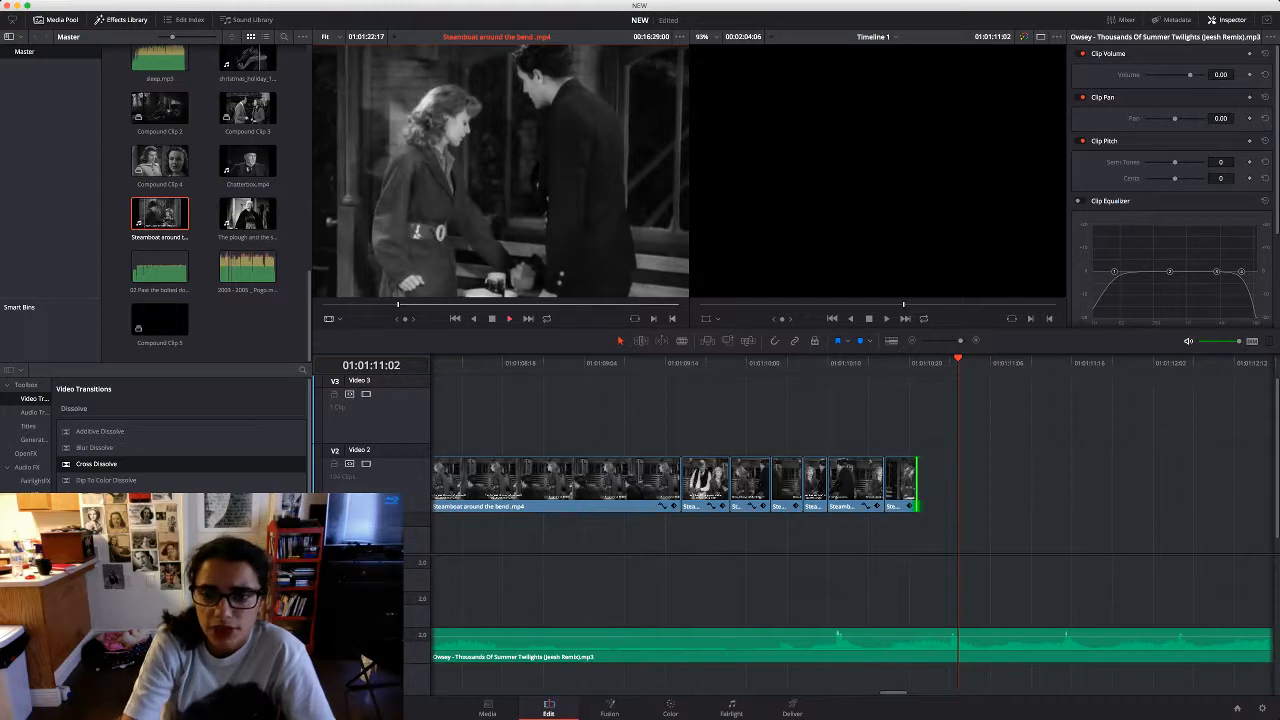
pyautogui.press('o')
pyautogui.press('space')
pyautogui.moveTo(493, 287); pyautogui.dragTo(927, 484)
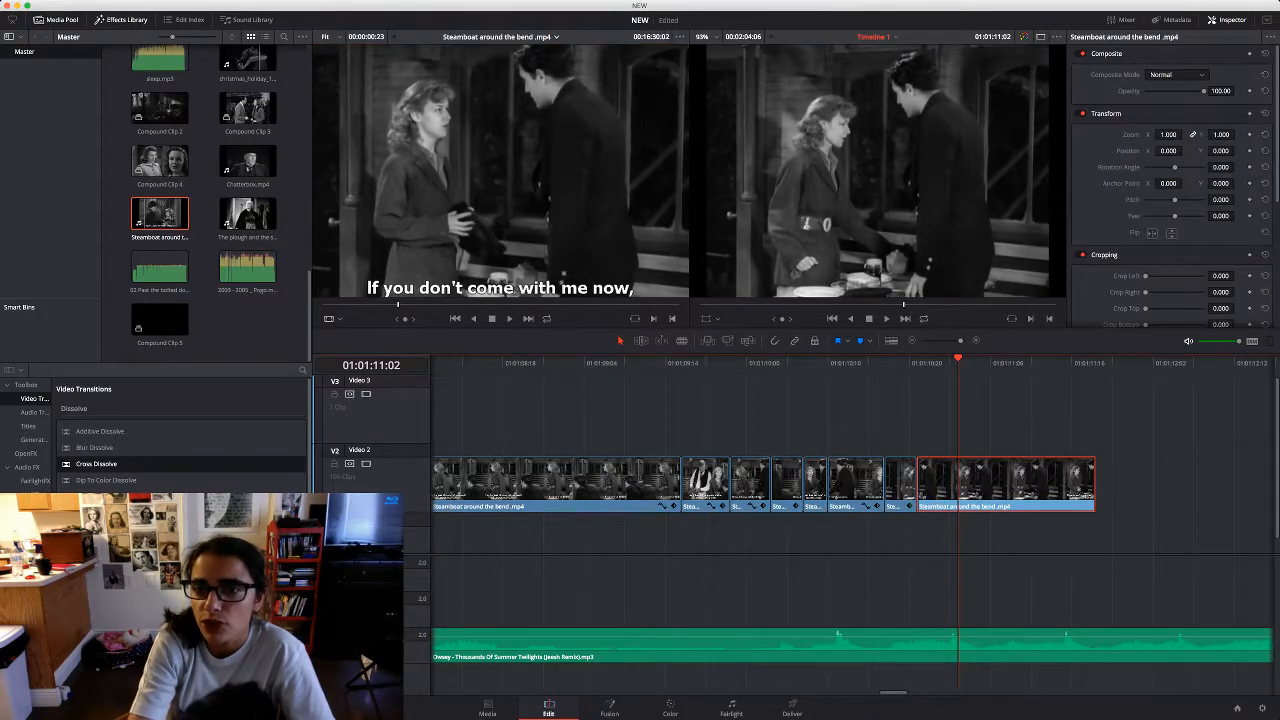
# Set the last shot's zoom to 1.290 and position Y to -76, trim its end to about 01:01:11:01, and return to 01:01:09:17
pyautogui.moveTo(1168, 134)
pyautogui.mouseDown()
pyautogui.moveTo(1185, 134)
pyautogui.moveTo(1176, 151)
pyautogui.mouseUp()
pyautogui.press('Delete')
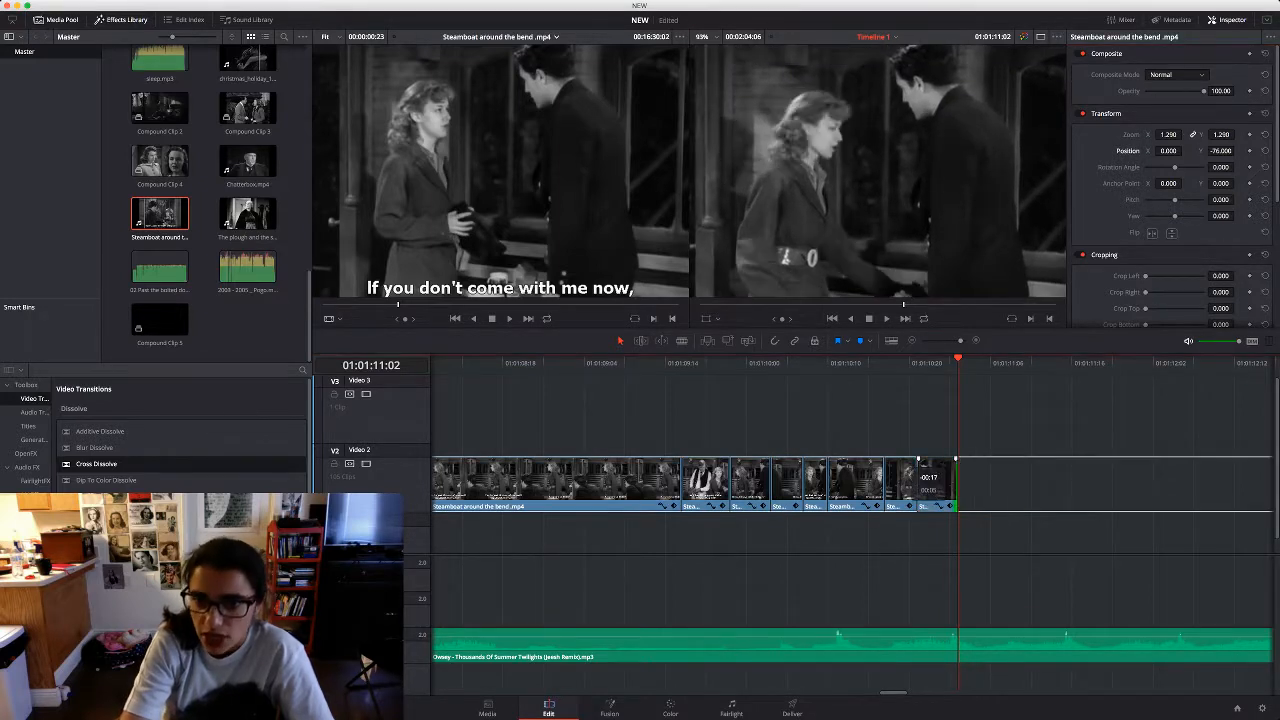
pyautogui.moveTo(958, 361); pyautogui.dragTo(690, 361)
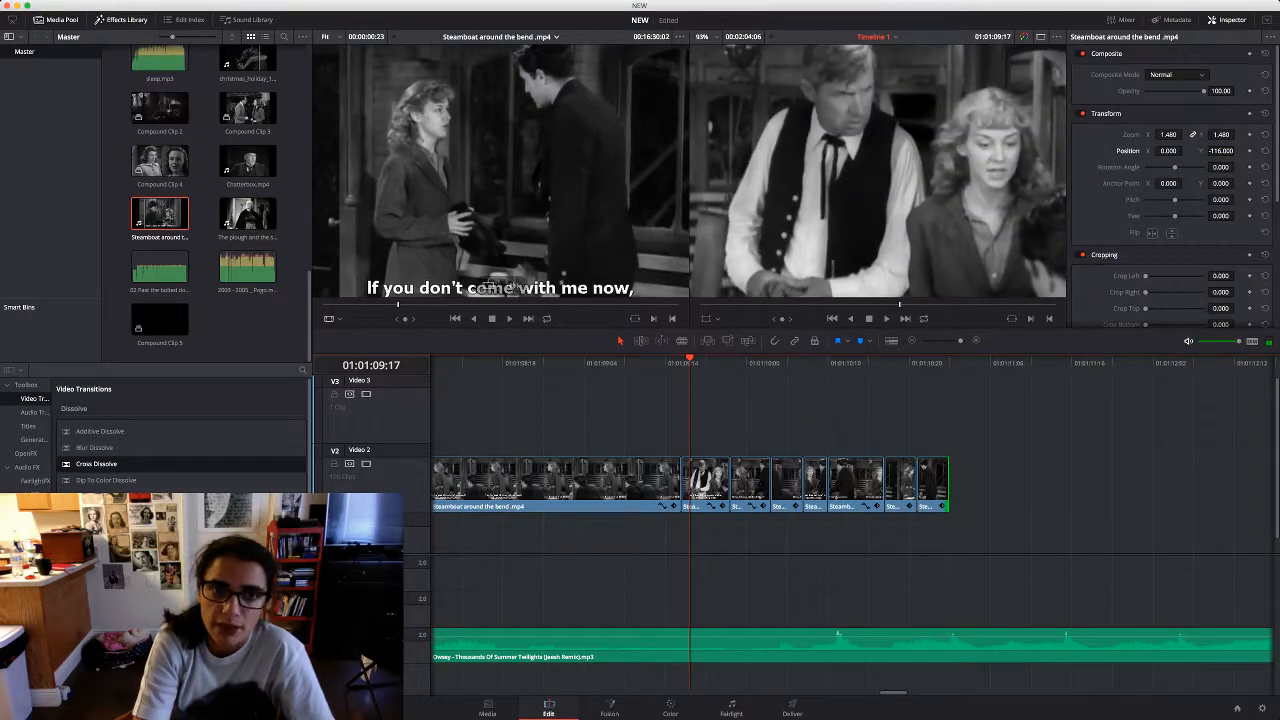
# Append the Steamboat around the bend excerpt ending at source 00:16:31:18 to Video 2, shortened to about six frames and without its audio
pyautogui.click(520, 205)
pyautogui.press('space')
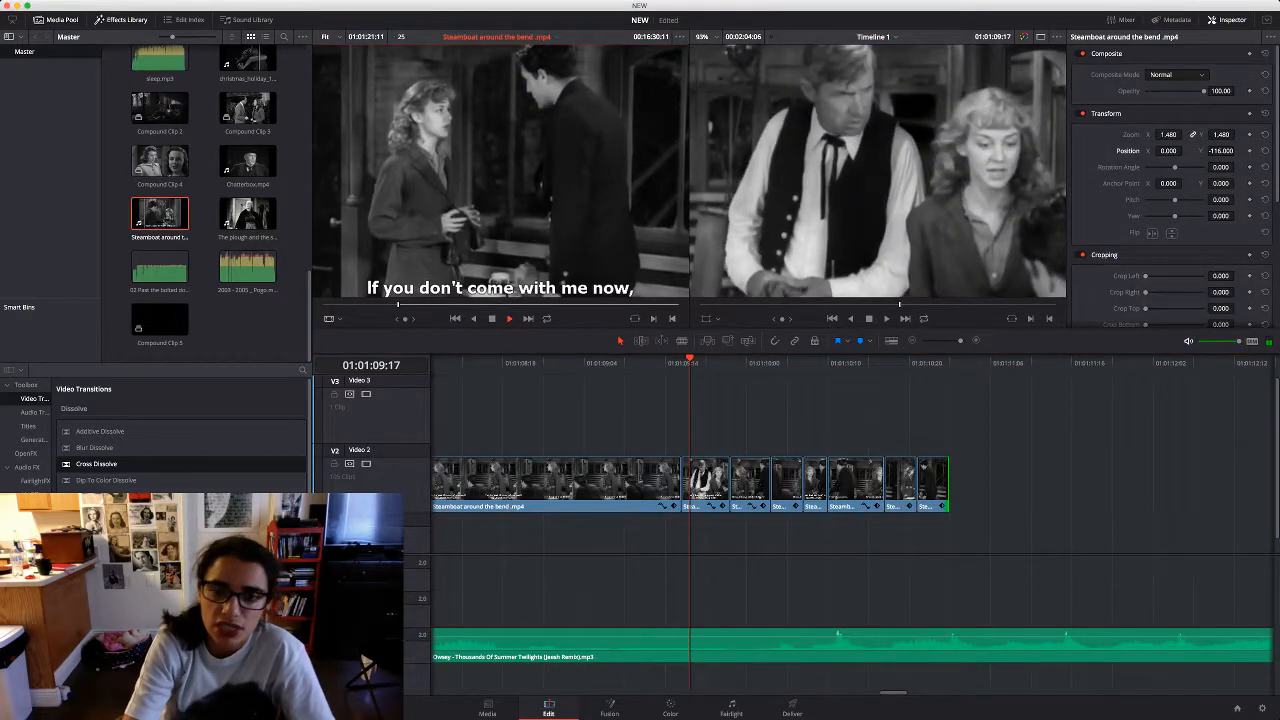
pyautogui.press('i')
pyautogui.press('o')
pyautogui.moveTo(505, 240); pyautogui.dragTo(952, 485)
pyautogui.moveTo(1118, 485); pyautogui.dragTo(997, 485)
pyautogui.click(1010, 609)
pyautogui.press('BackSpace')
# Set the new last clip's zoom to 1.560 and its Y position to -171
pyautogui.click(978, 484)
pyautogui.press('space')
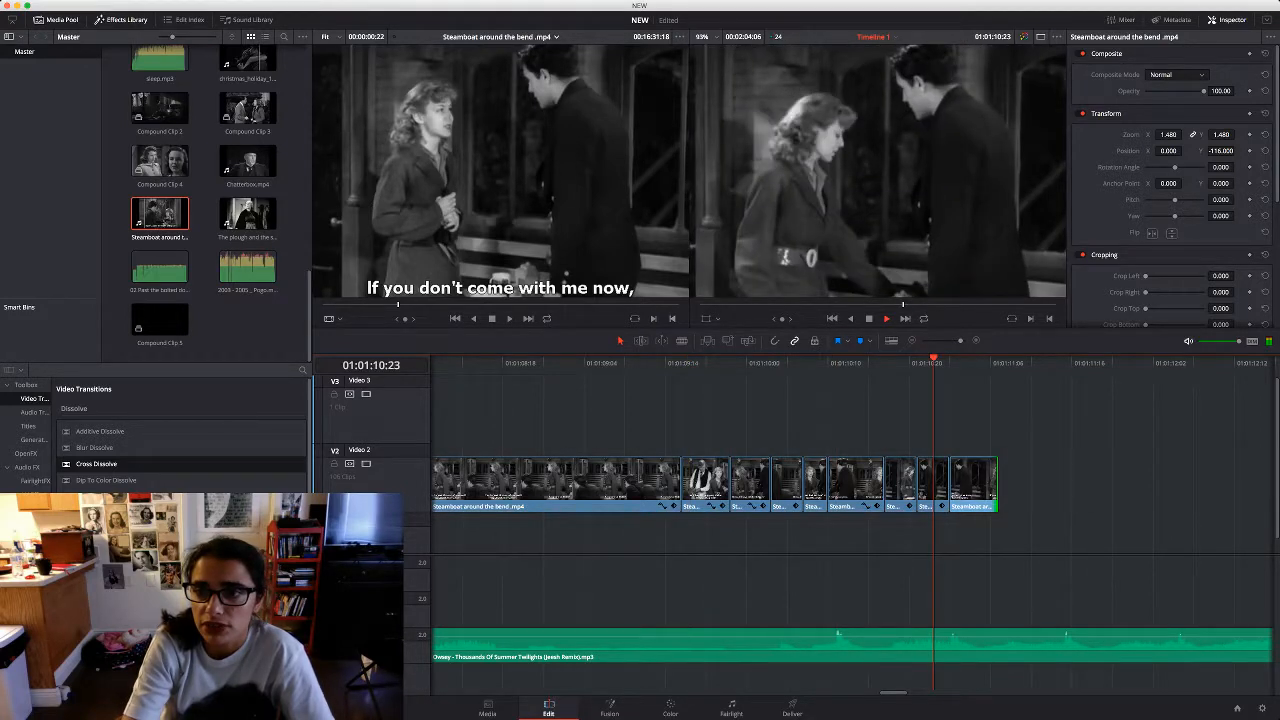
pyautogui.press('space')
pyautogui.moveTo(1168, 134); pyautogui.dragTo(1010, 151)
pyautogui.press('q')
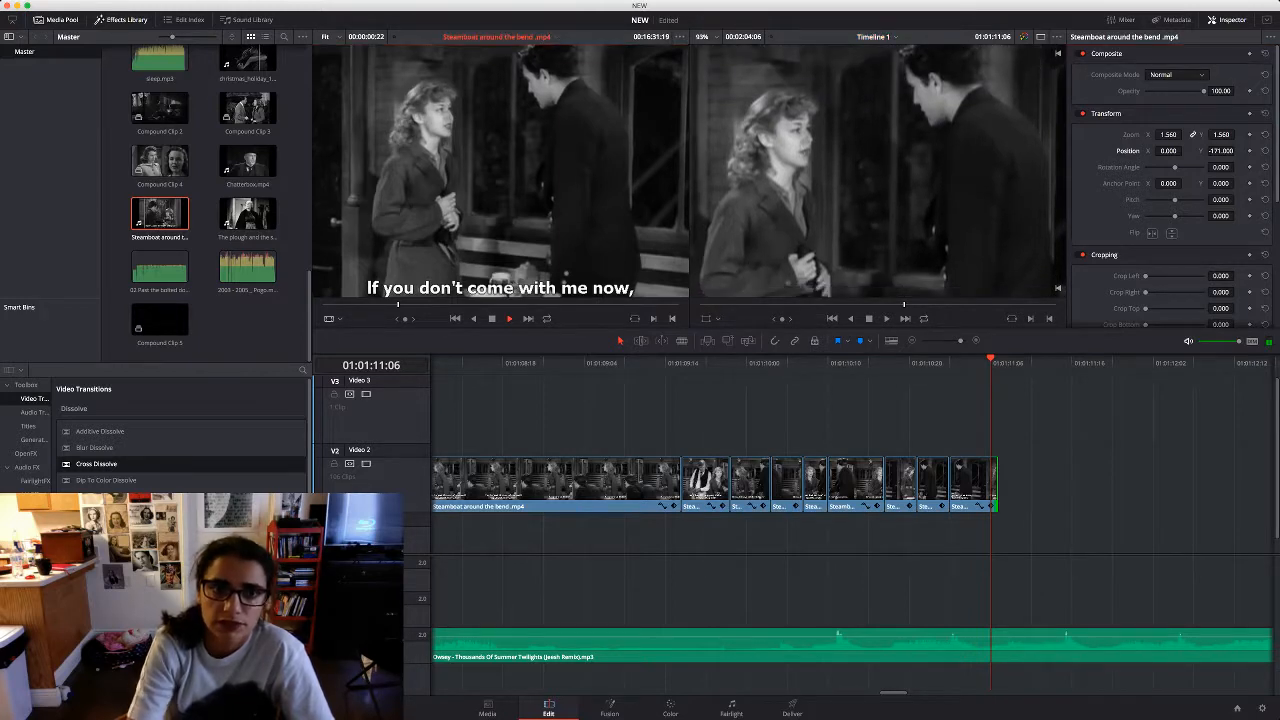
# Append the 20-frame source excerpt ending at 00:16:33:20 to Video 2, shortened to about six frames and without its audio
pyautogui.press('space')
pyautogui.press('space')
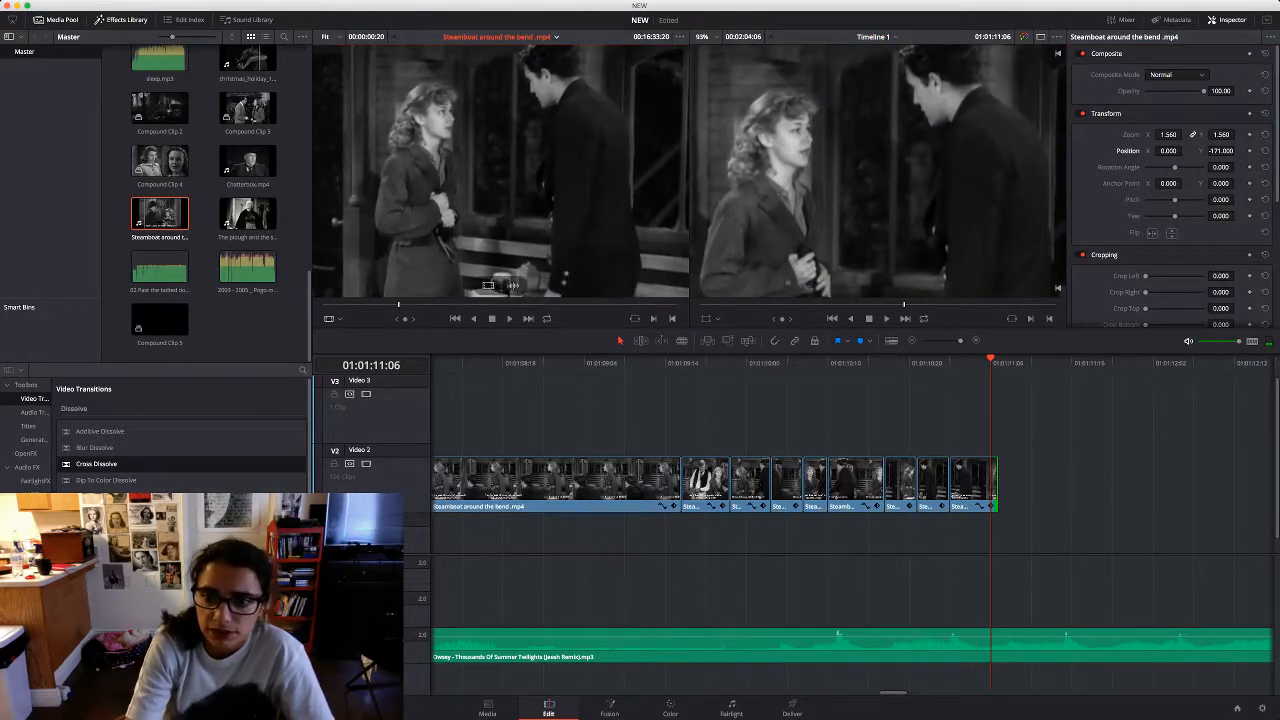
pyautogui.press('F12')
pyautogui.moveTo(1016, 485); pyautogui.dragTo(1007, 485)
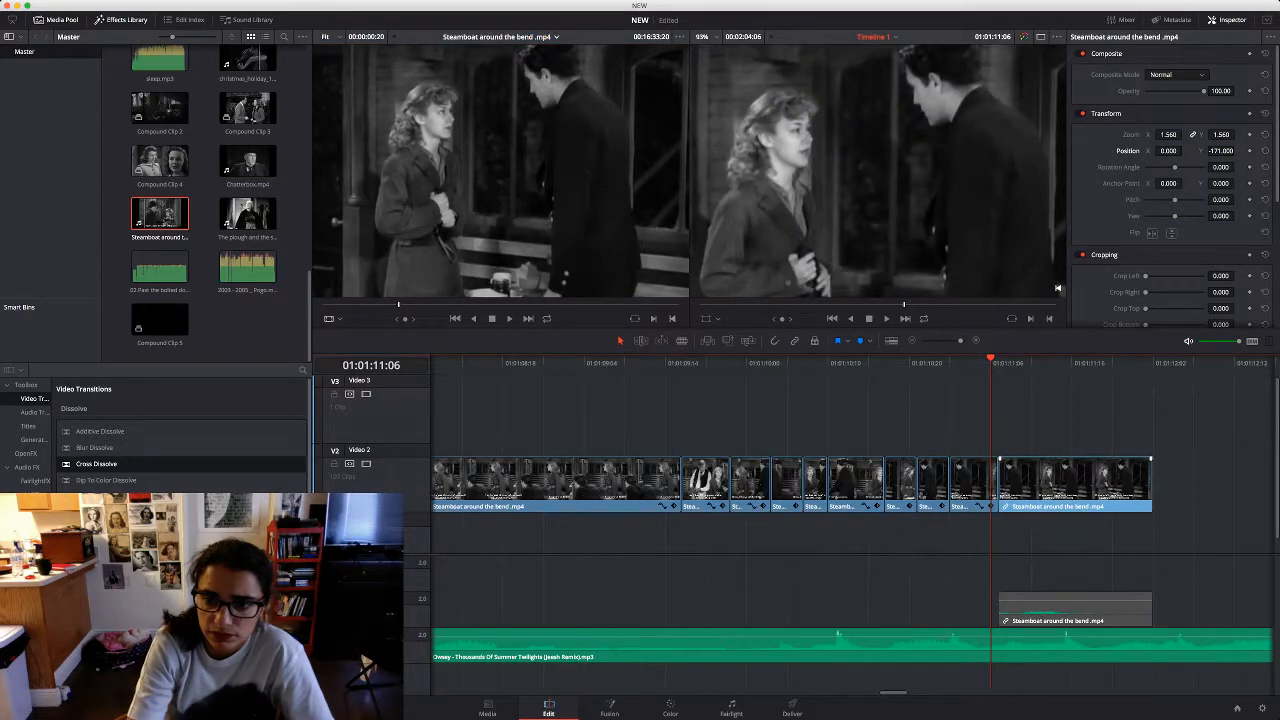
pyautogui.moveTo(1151, 485); pyautogui.dragTo(1046, 485)
pyautogui.click(1052, 608)
pyautogui.press('BackSpace')
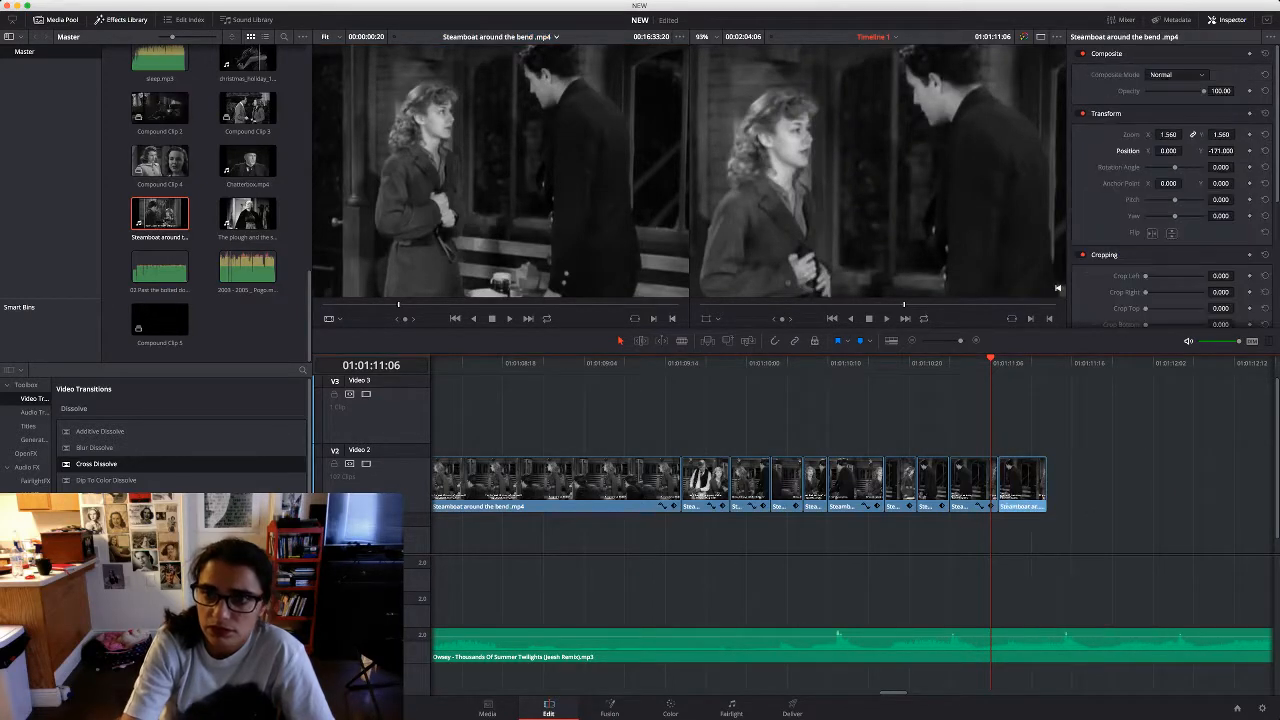
# Reframe the last clip with zoom 1.430, X position -20 and Y position -88, and trim it to about four frames
pyautogui.press('Right')
pyautogui.press('Right')
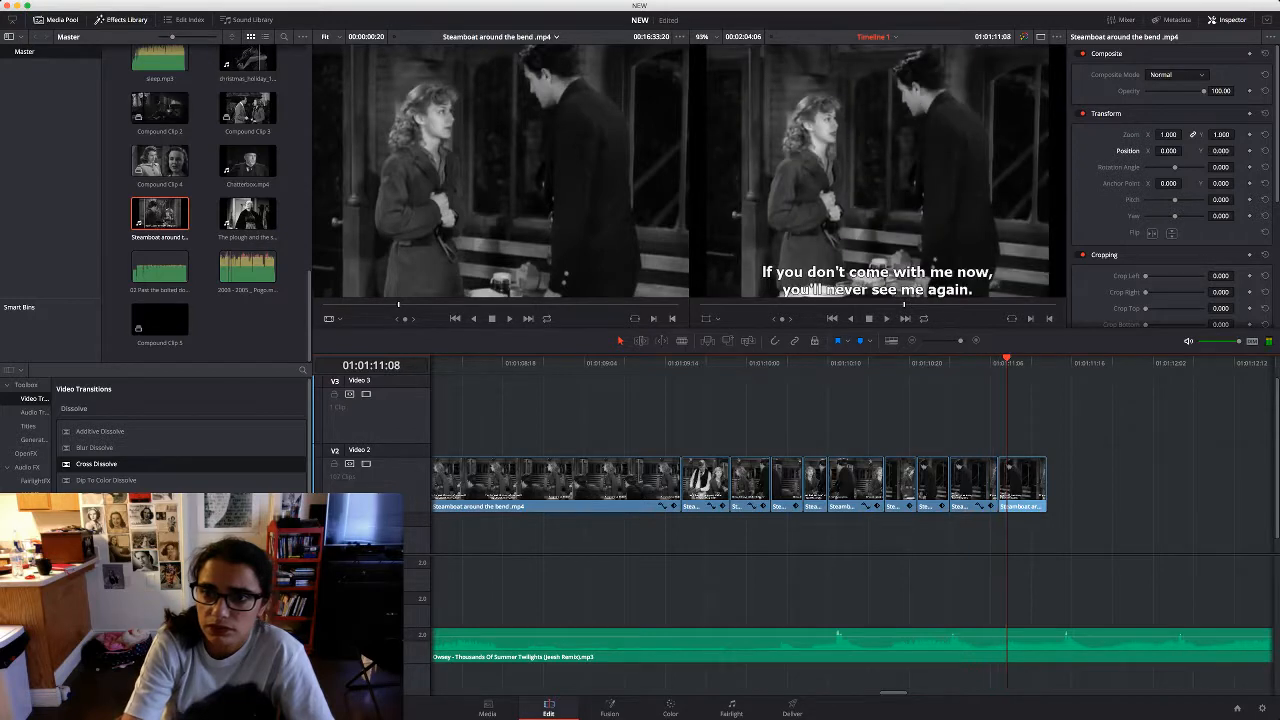
pyautogui.moveTo(1168, 151); pyautogui.dragTo(1204, 150)
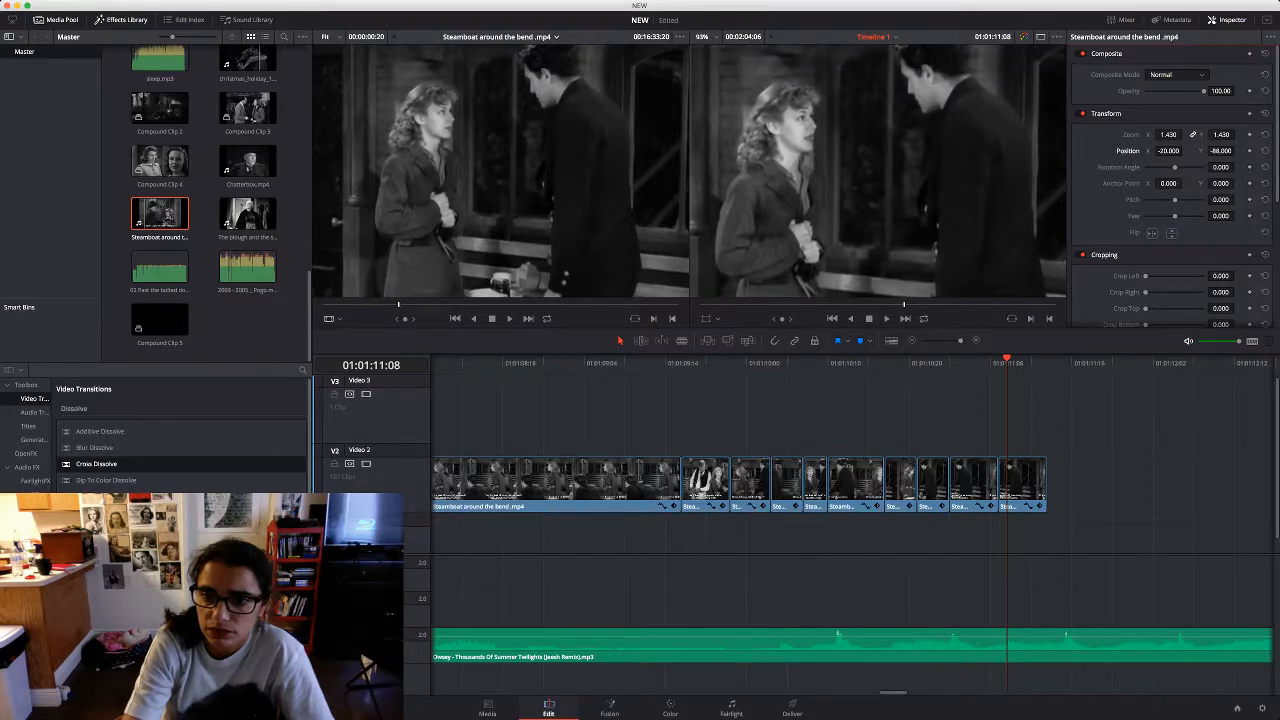
pyautogui.press('space')
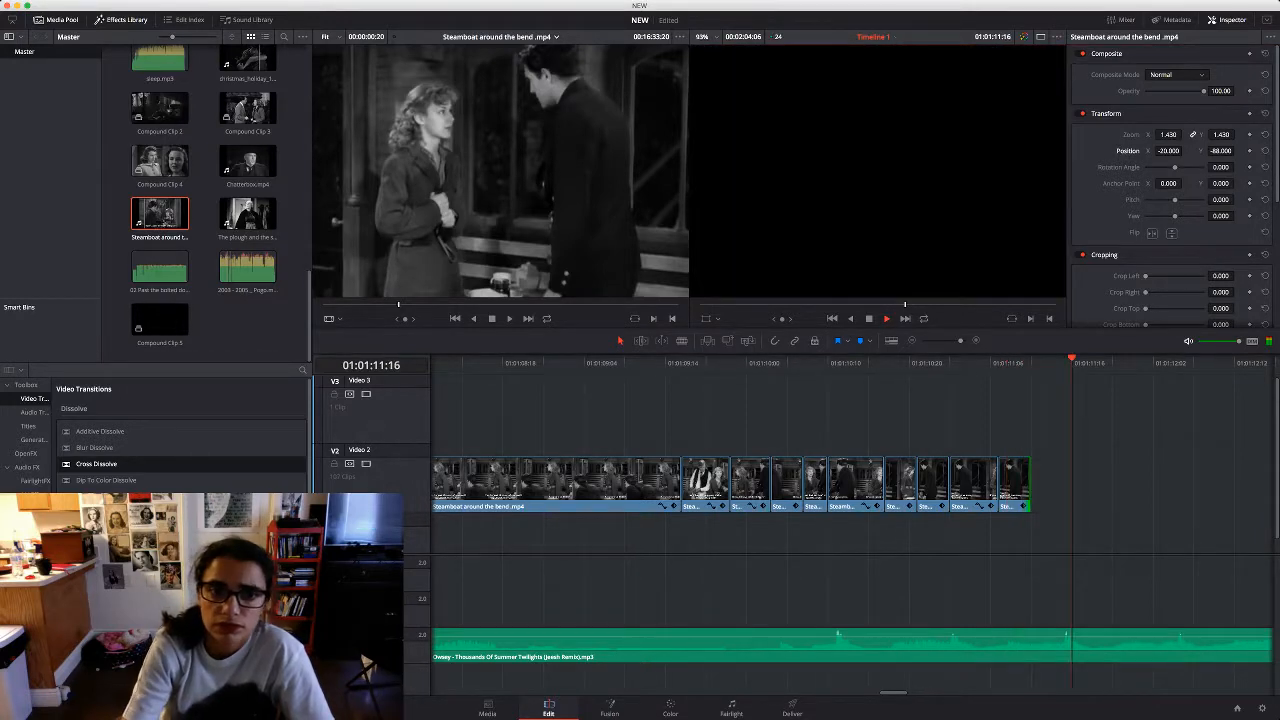
pyautogui.press('space')
# Append the 15-frame source excerpt ending at 00:16:47:15, with the "Come on, son." subtitle, to Video 2 and delete its audio
pyautogui.click(500, 170)
pyautogui.press('space')
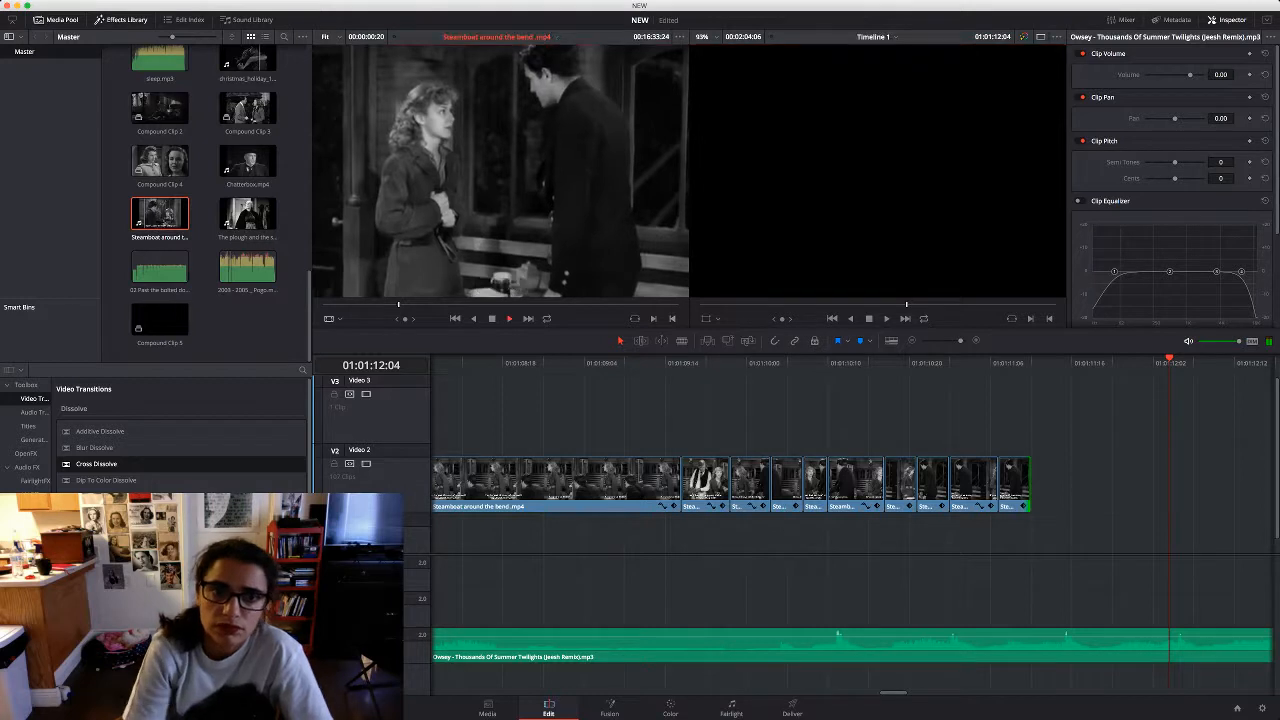
pyautogui.press('i')
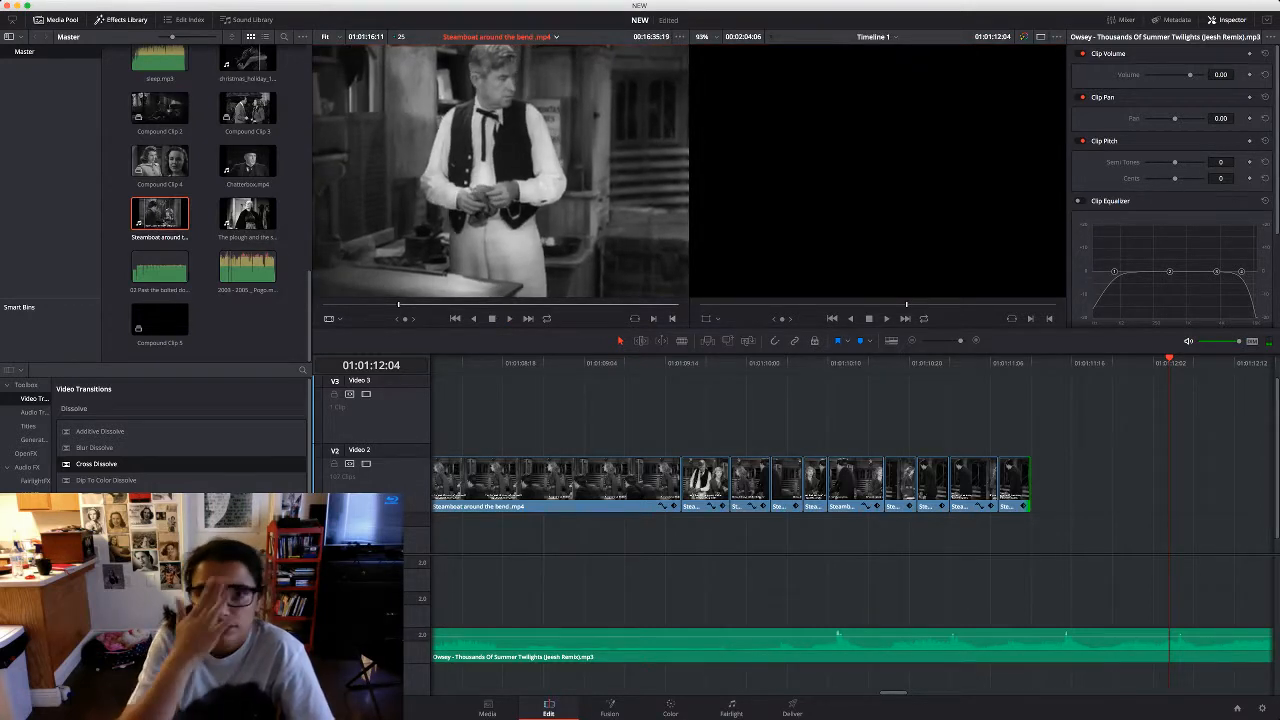
pyautogui.press('space')
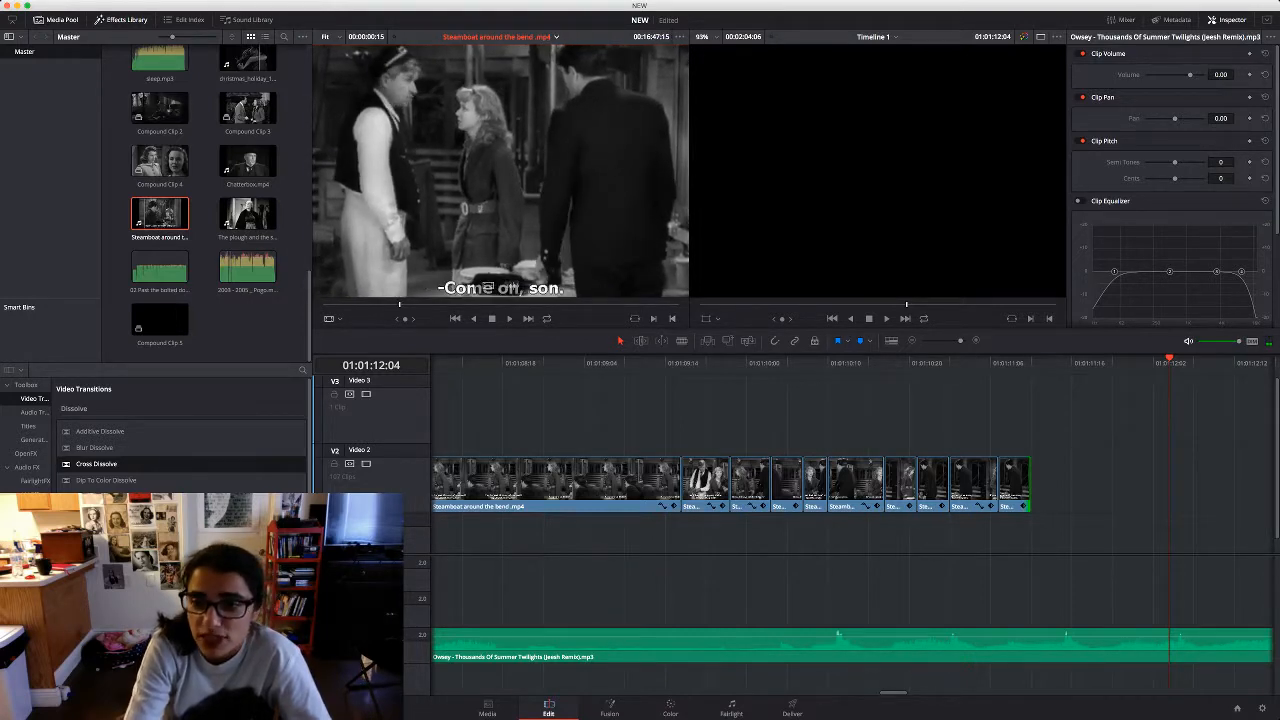
pyautogui.moveTo(500, 170); pyautogui.dragTo(1032, 484)
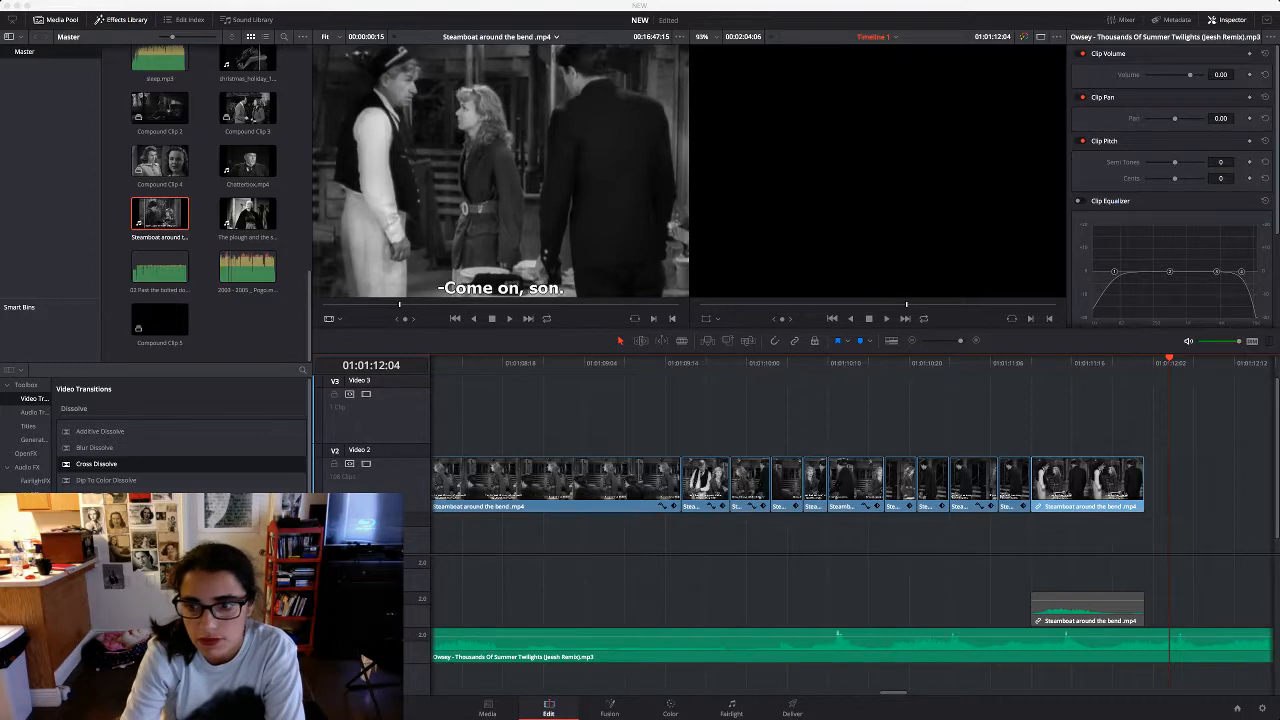
pyautogui.keyDown('alt'); pyautogui.click(1088, 609); pyautogui.keyUp('alt')
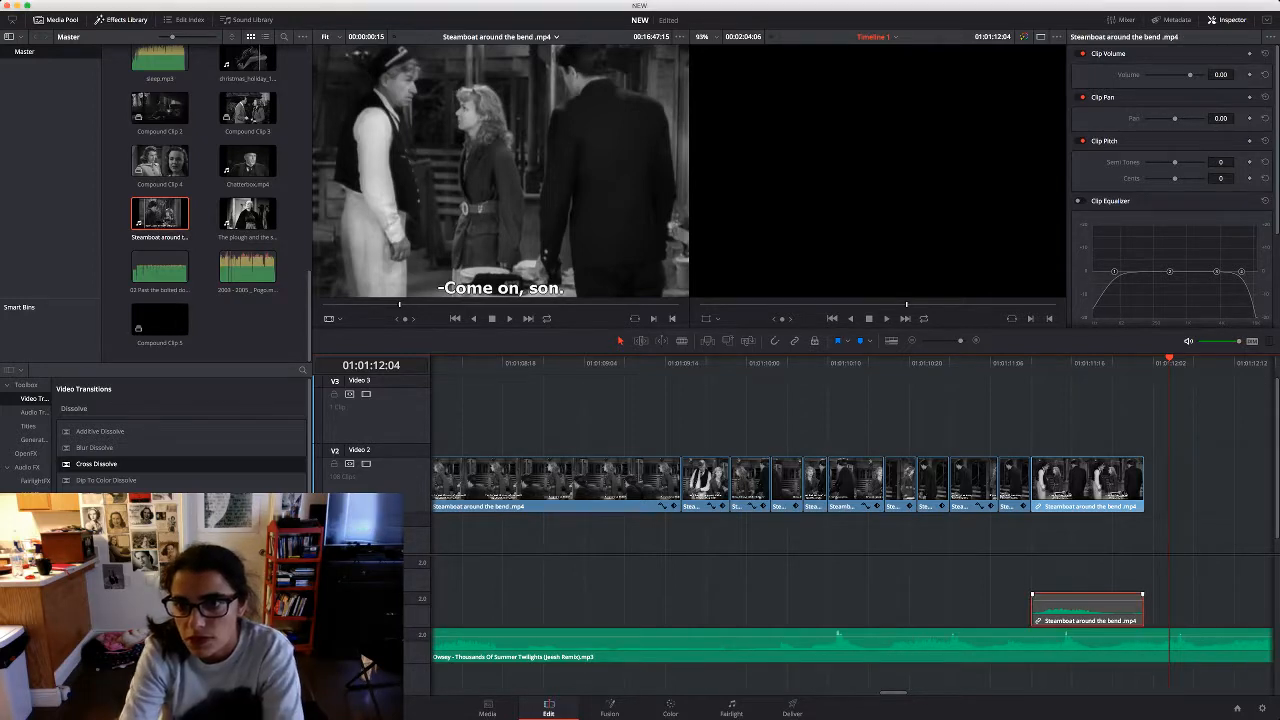
pyautogui.press('BackSpace')
# Reframe the "Come on, son." clip with zoom 1.540 and Y position -121, and trim it to about four frames
pyautogui.moveTo(1169, 359); pyautogui.dragTo(1129, 359)
pyautogui.click(1100, 480)
pyautogui.moveTo(1168, 134); pyautogui.dragTo(1099, 151)
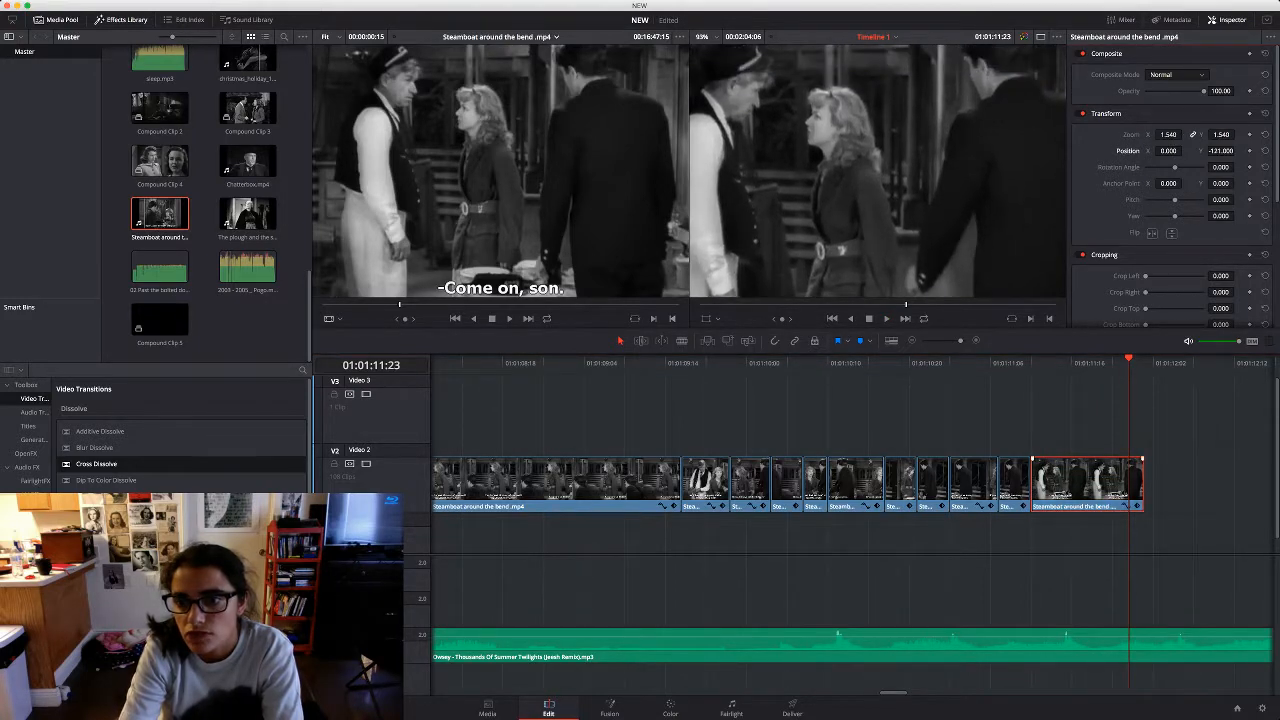
pyautogui.moveTo(1142, 480); pyautogui.dragTo(1063, 480)
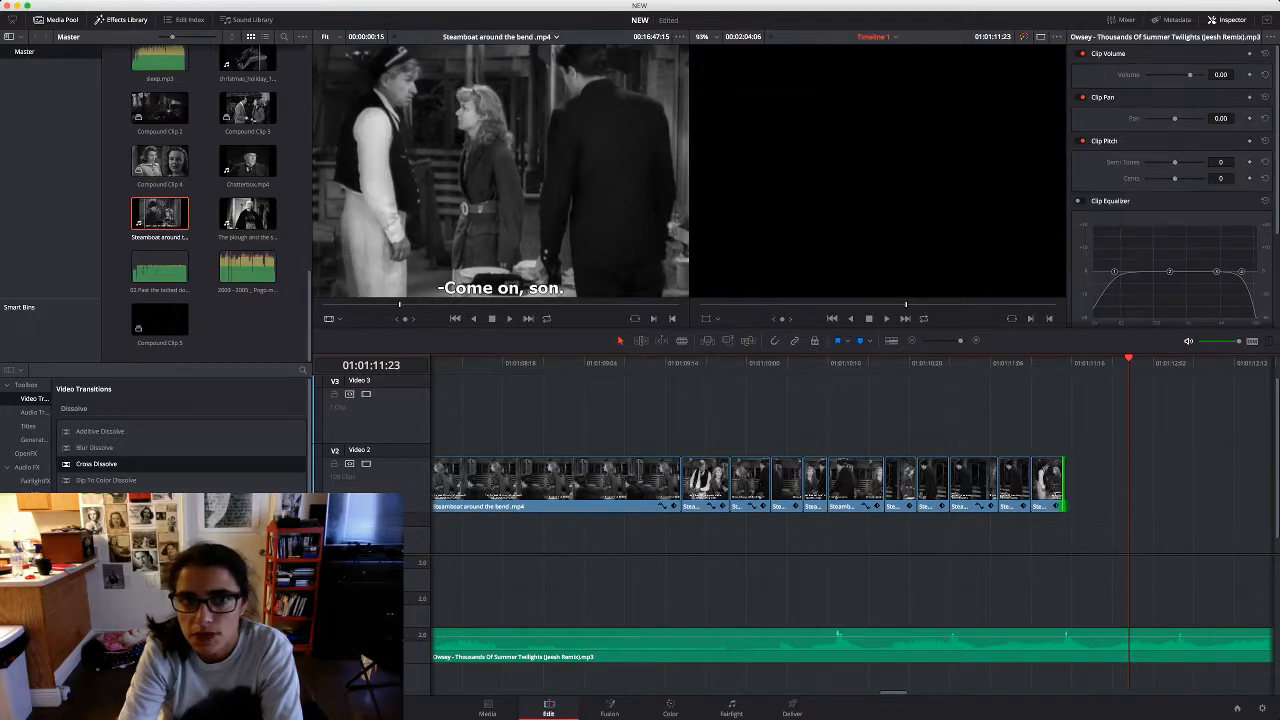
# Append the 16-frame source excerpt ending at 00:16:50:09, with the "Its because you hate me" subtitle, to Video 2 and delete its audio
pyautogui.press('Up')
pyautogui.press('Up')
pyautogui.press('Up')
pyautogui.press('Up')
pyautogui.press('Up')
pyautogui.press('Up')
pyautogui.press('space')
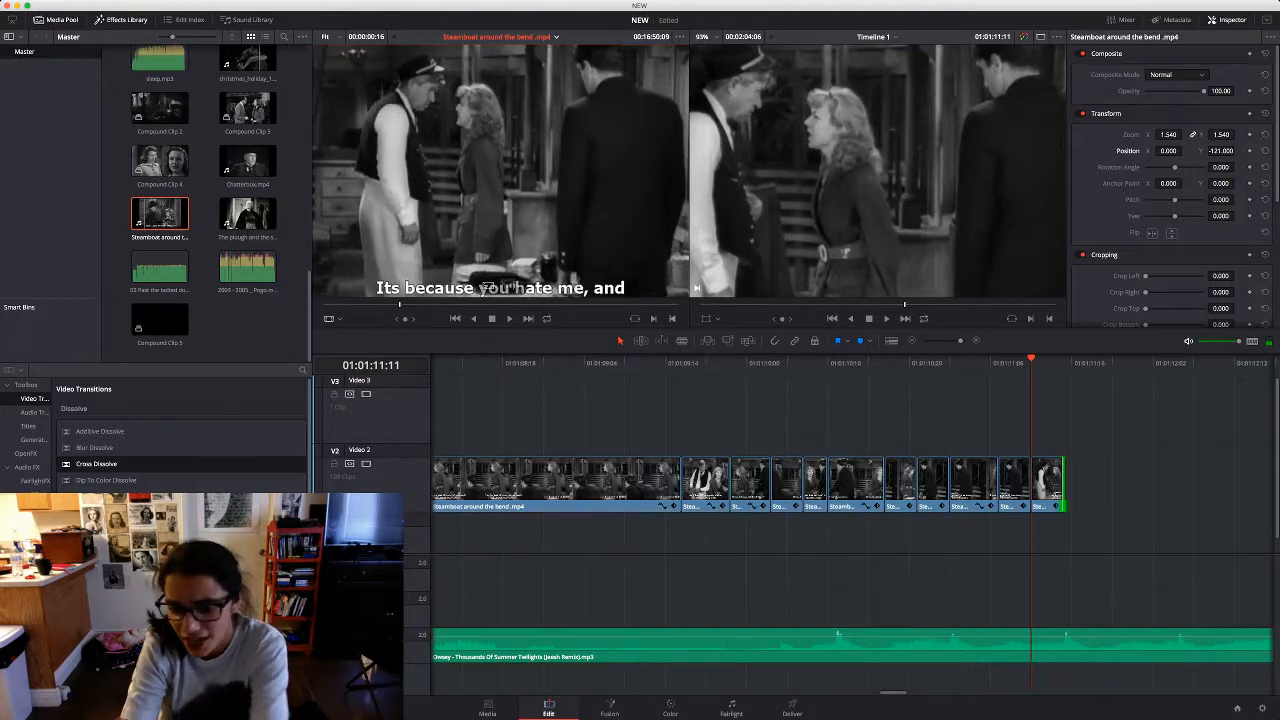
pyautogui.hotkey('shift', 'F12')
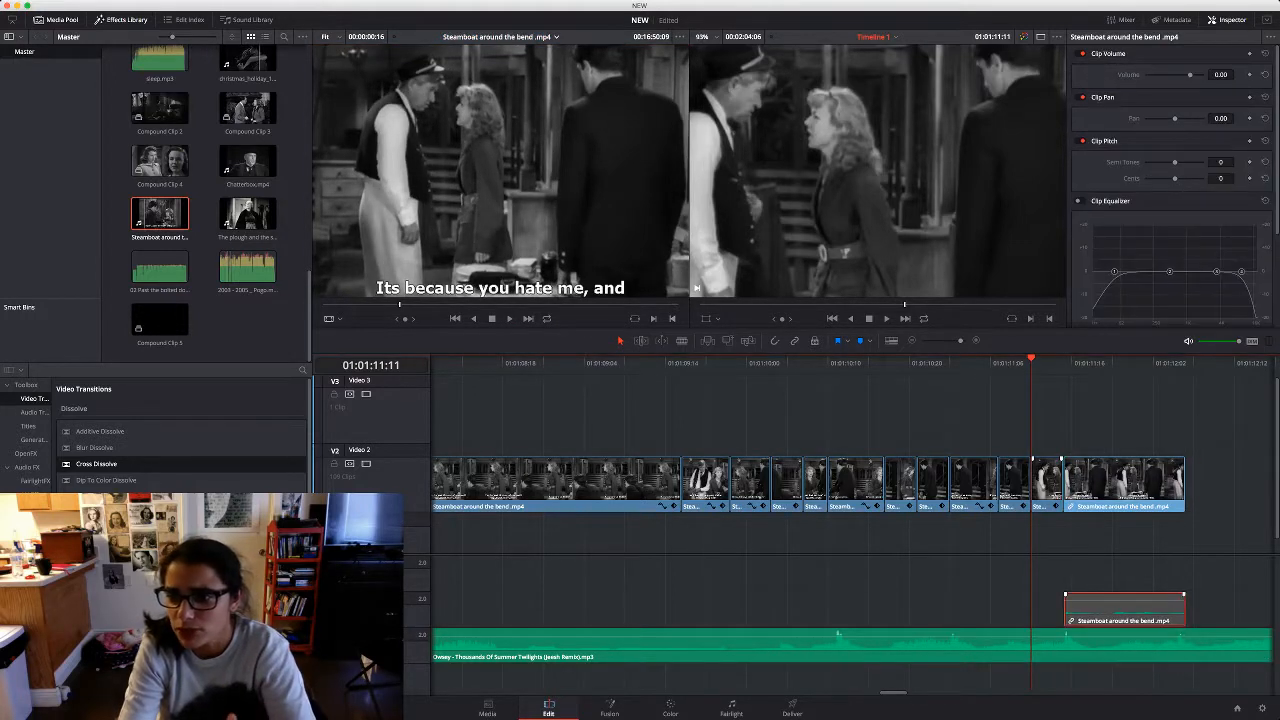
pyautogui.press('BackSpace')
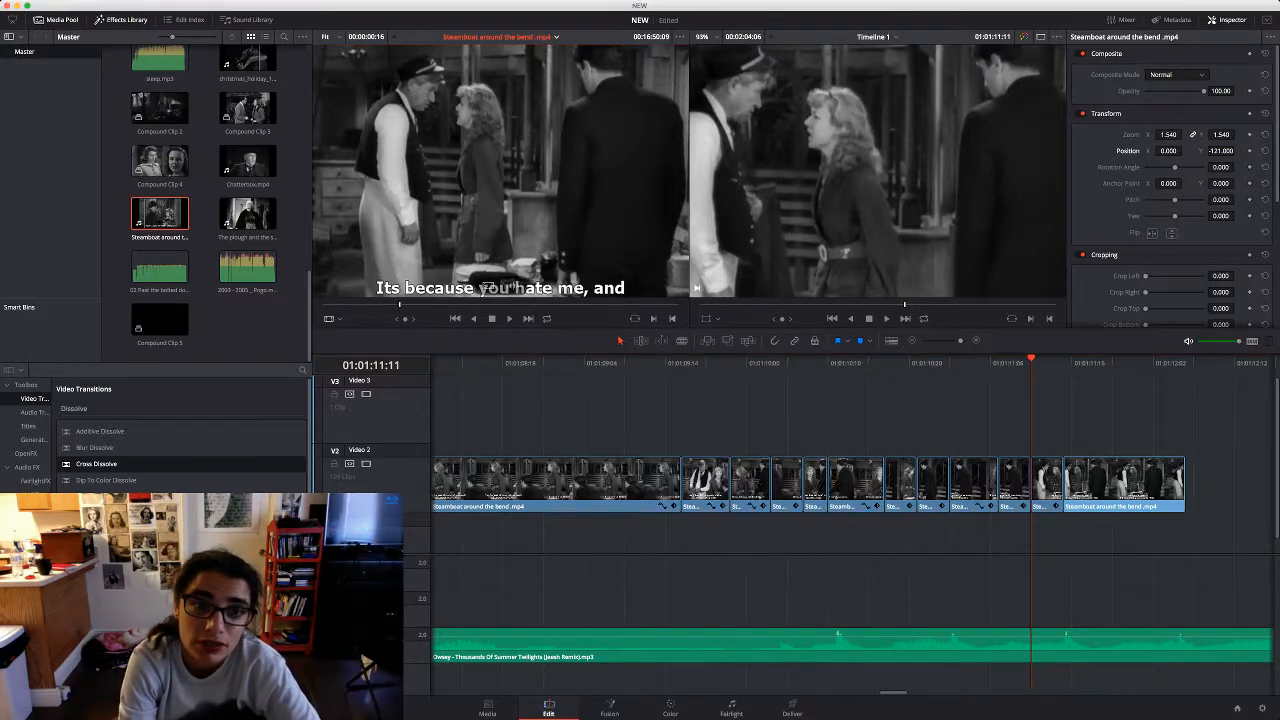
# Place the 24-frame source excerpt ending at 00:16:53:08 on Video 2 at about 01:01:11:23, overwriting the end of the previous clip
pyautogui.press('space')
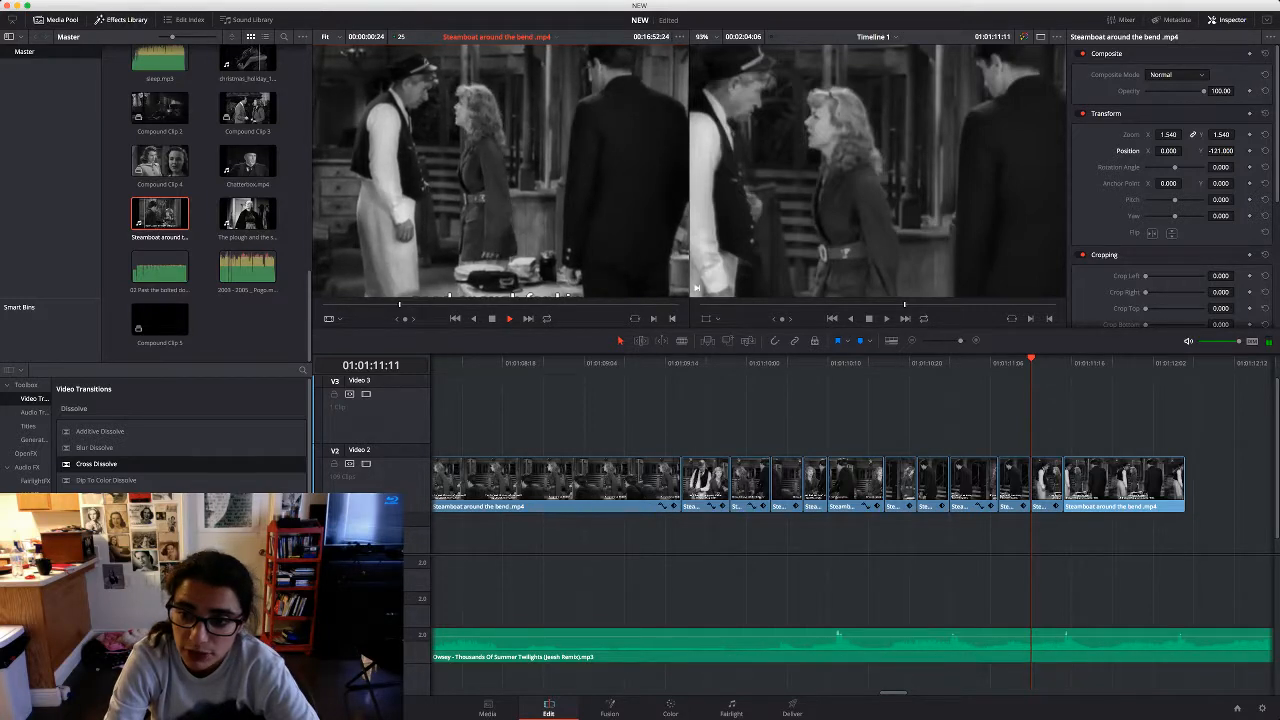
pyautogui.moveTo(500, 170); pyautogui.dragTo(1129, 485)
pyautogui.click(1095, 485)
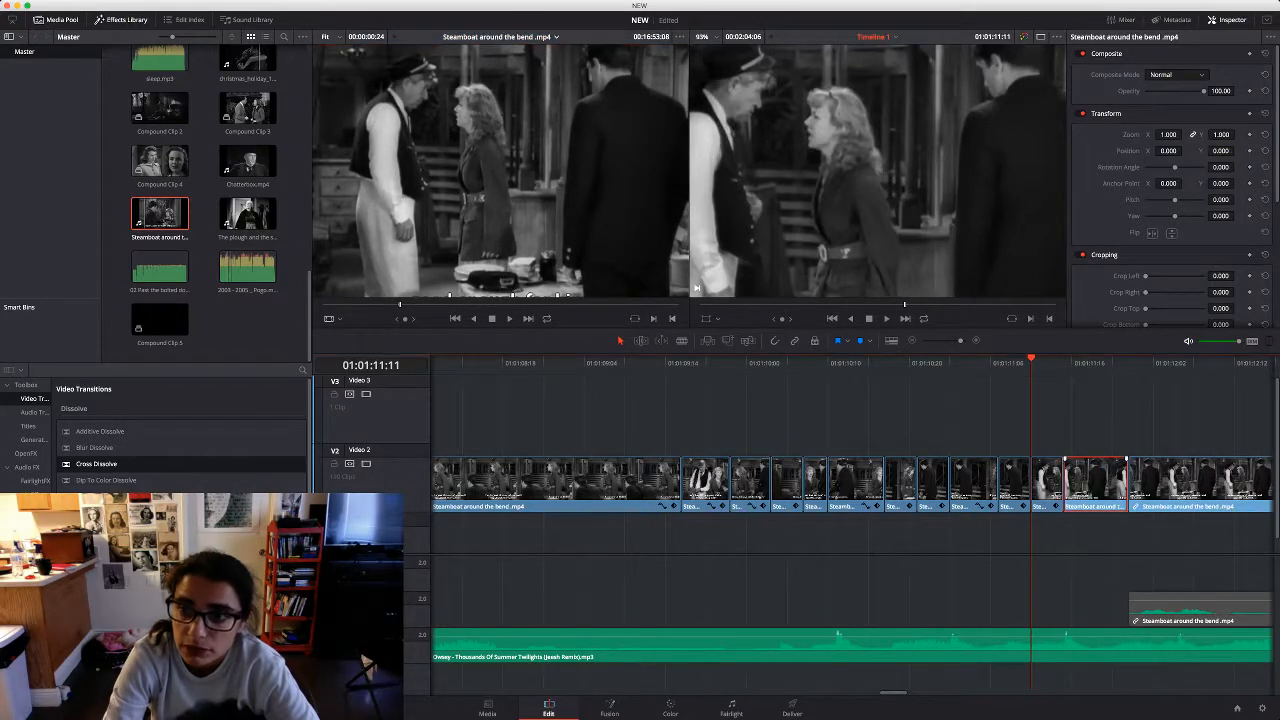
pyautogui.press('space')
pyautogui.press('space')
# Enlarge and shift the last clips on Video 2 together, giving the newest one zoom 1.280 and Y position -121
pyautogui.moveTo(1038, 437); pyautogui.dragTo(1208, 491)
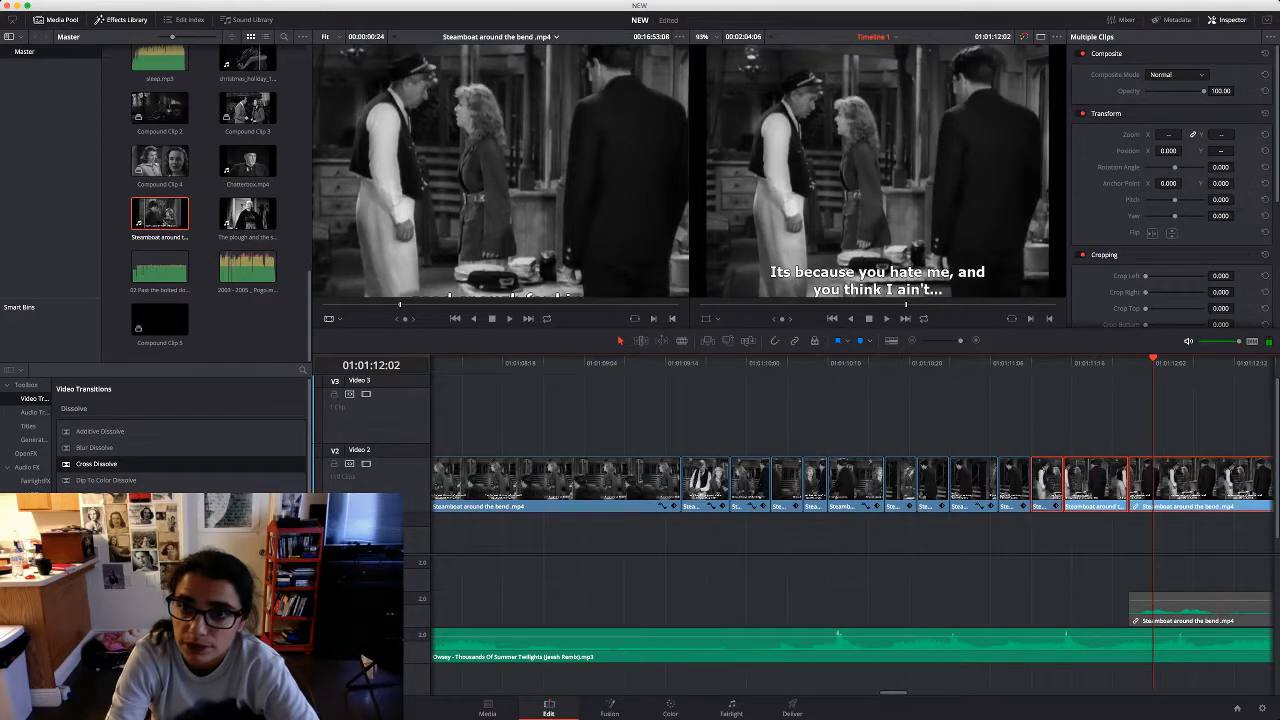
pyautogui.moveTo(1168, 134)
pyautogui.mouseDown()
pyautogui.moveTo(1200, 134)
pyautogui.moveTo(1218, 151)
pyautogui.moveTo(1162, 151)
pyautogui.mouseUp()
pyautogui.press('space')
pyautogui.press('space')
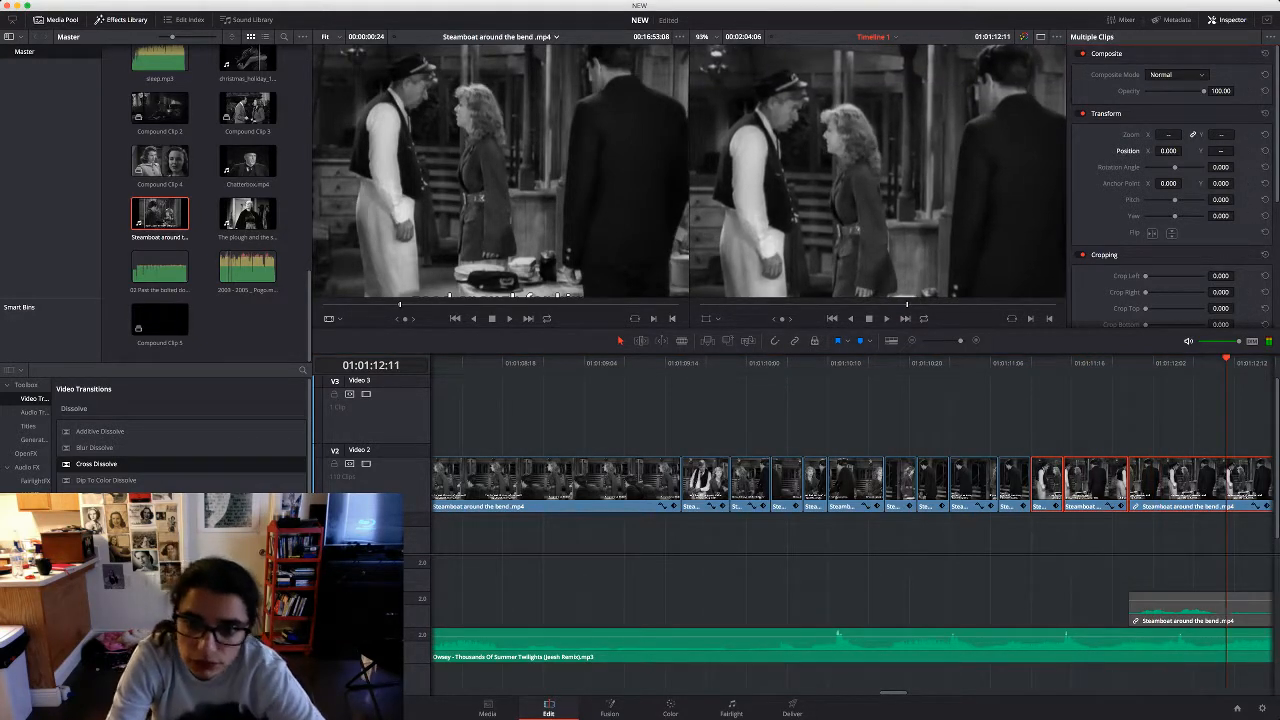
# Delete the last clip's audio and shorten the clip from its end
pyautogui.click(1182, 608)
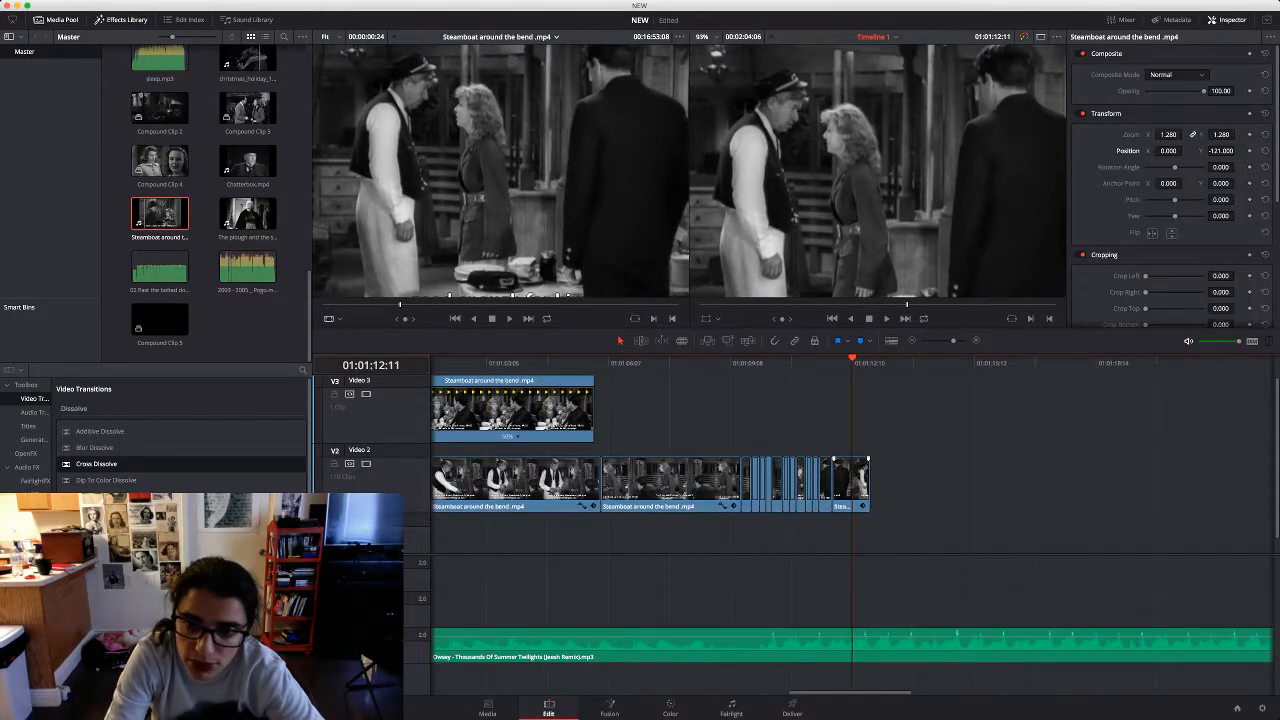
pyautogui.moveTo(869, 485); pyautogui.dragTo(843, 485)
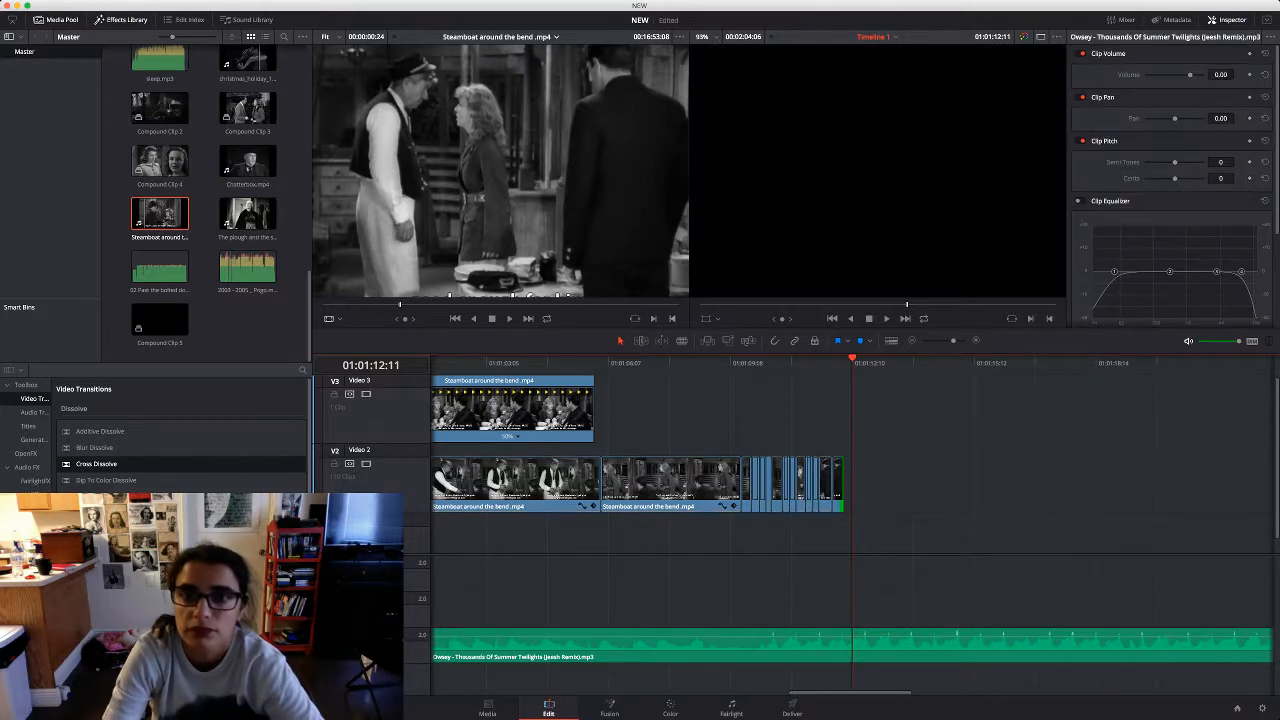
# Play back the rapid cuts on Video 2 from about 01:01:09:06 to check their framing and timing against the music
pyautogui.moveTo(852, 359); pyautogui.dragTo(717, 359)
pyautogui.press('space')
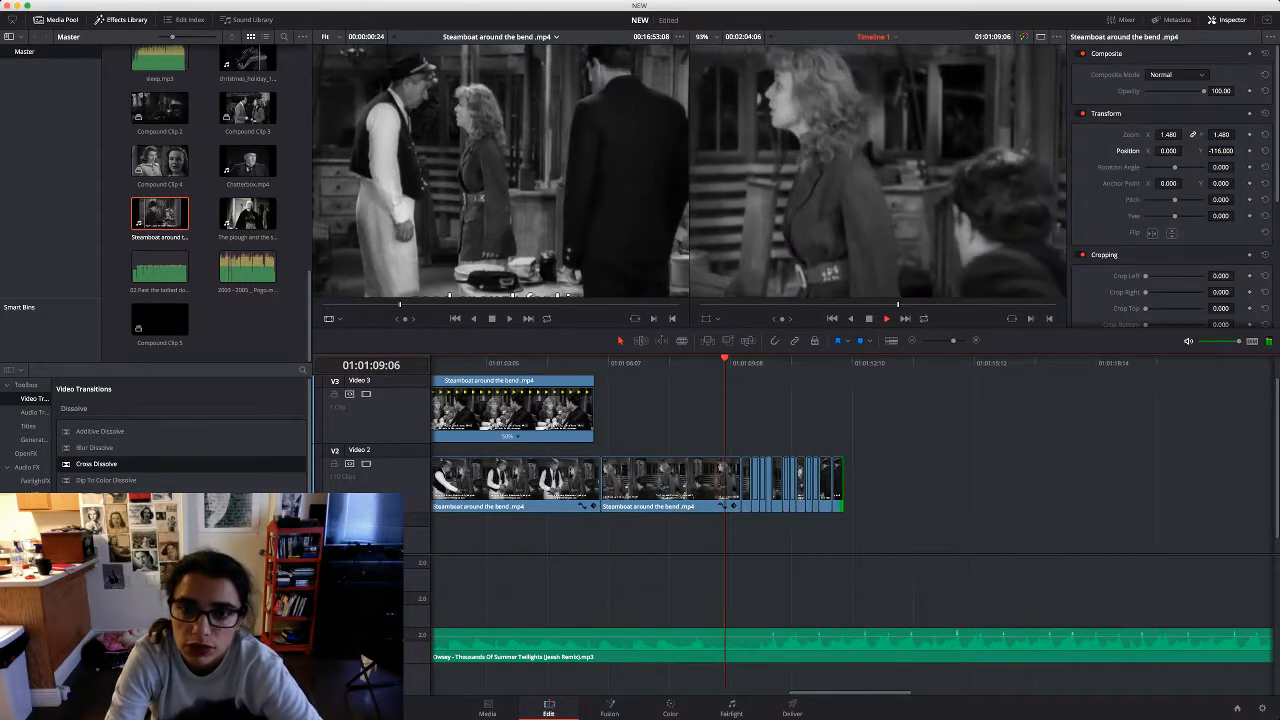
pyautogui.press('space')
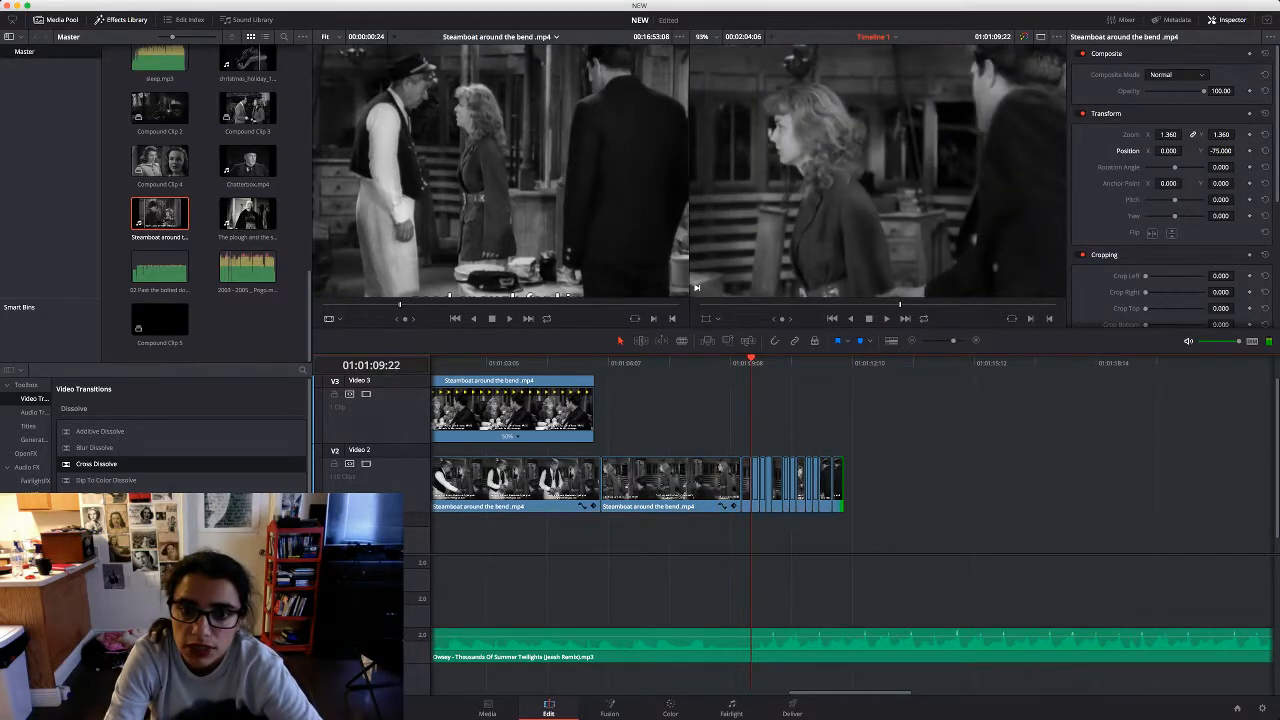
pyautogui.moveTo(751, 329); pyautogui.dragTo(738, 369)
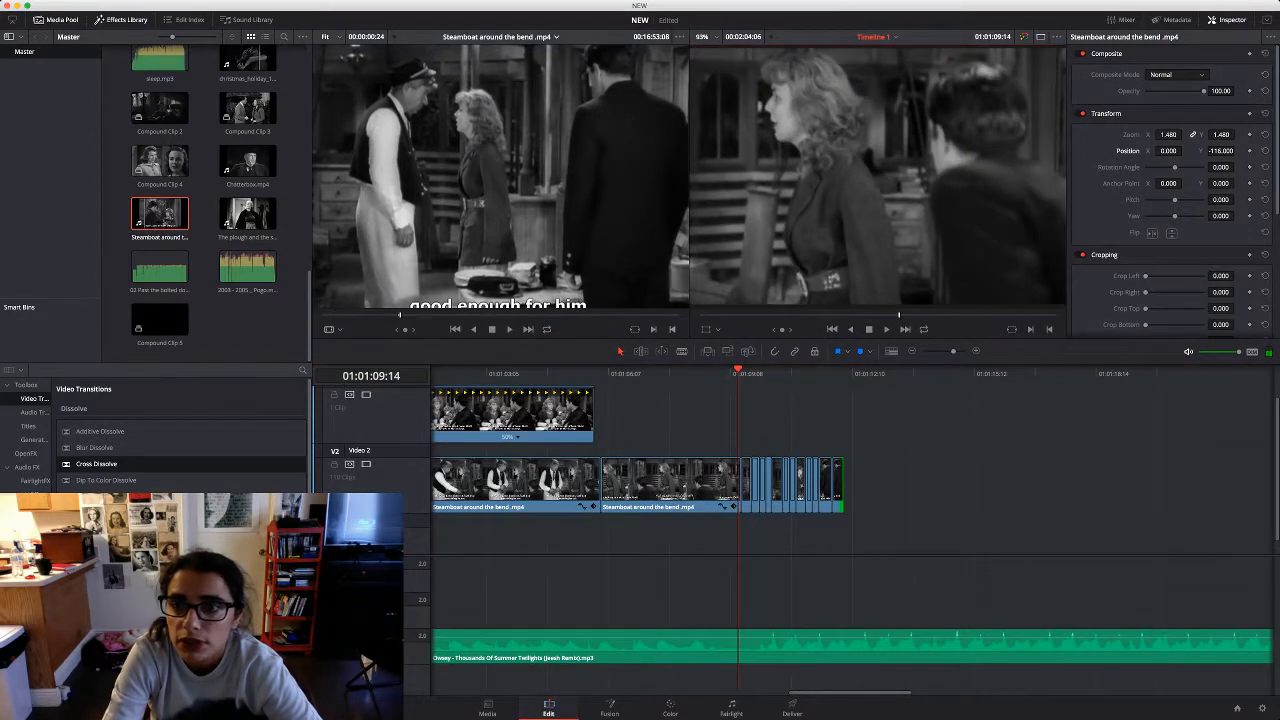
pyautogui.moveTo(1168, 134)
pyautogui.mouseDown()
pyautogui.moveTo(1105, 134)
pyautogui.moveTo(1205, 151)
pyautogui.moveTo(1180, 151)
pyautogui.mouseUp()
pyautogui.press('space')
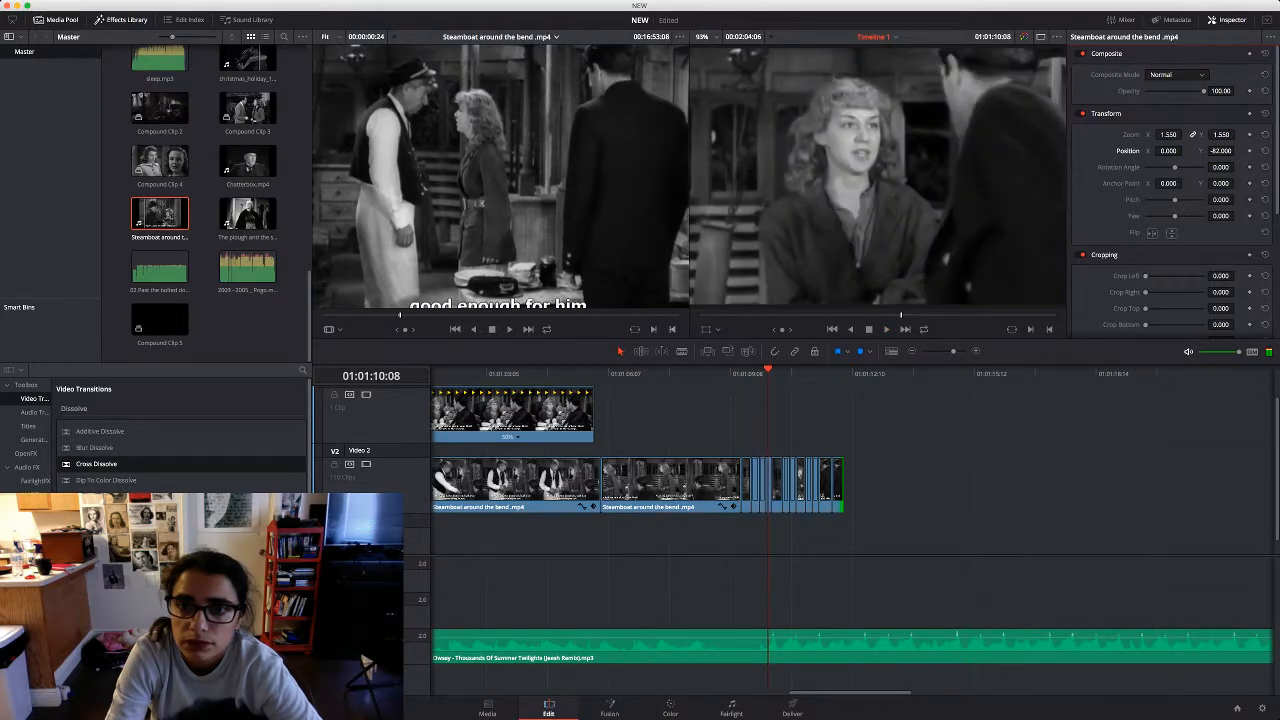
# Duplicate the run of short clips at the end of Video 2 directly after itself
pyautogui.moveTo(768, 371)
pyautogui.mouseDown()
pyautogui.moveTo(860, 371)
pyautogui.moveTo(753, 371)
pyautogui.moveTo(793, 371)
pyautogui.mouseUp()
pyautogui.moveTo(888, 458); pyautogui.dragTo(755, 482)
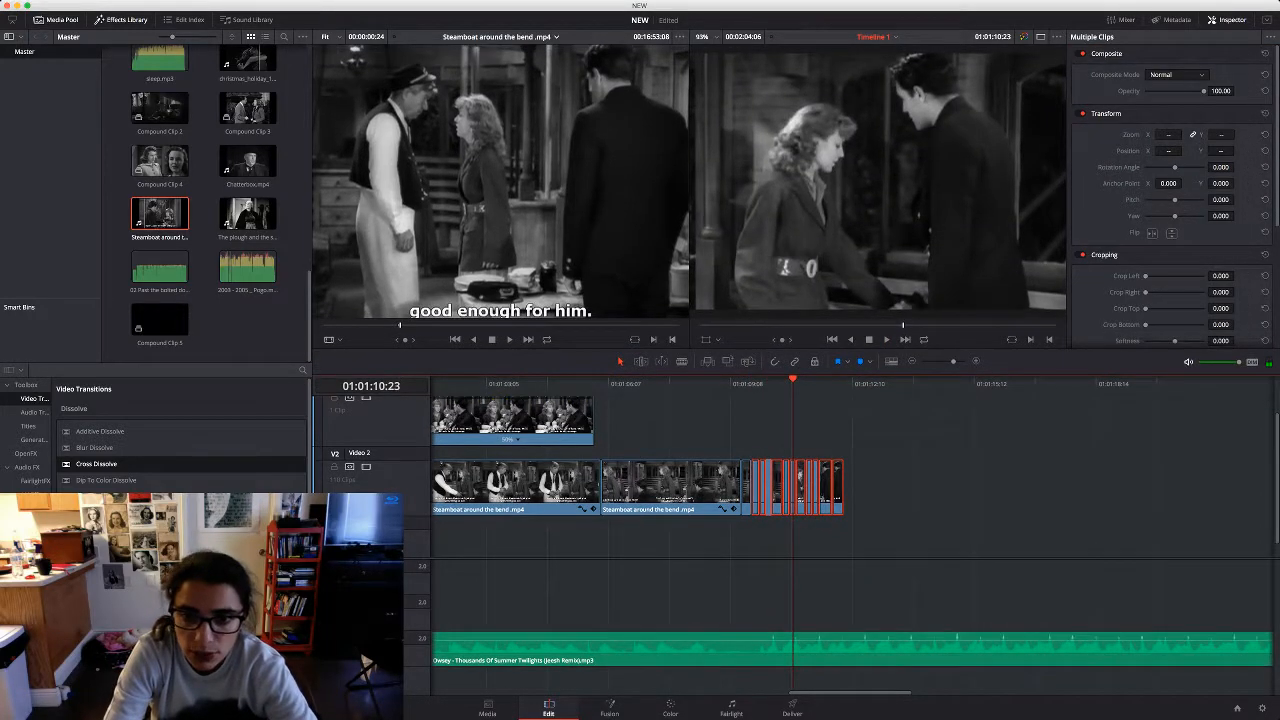
pyautogui.press('super+v')
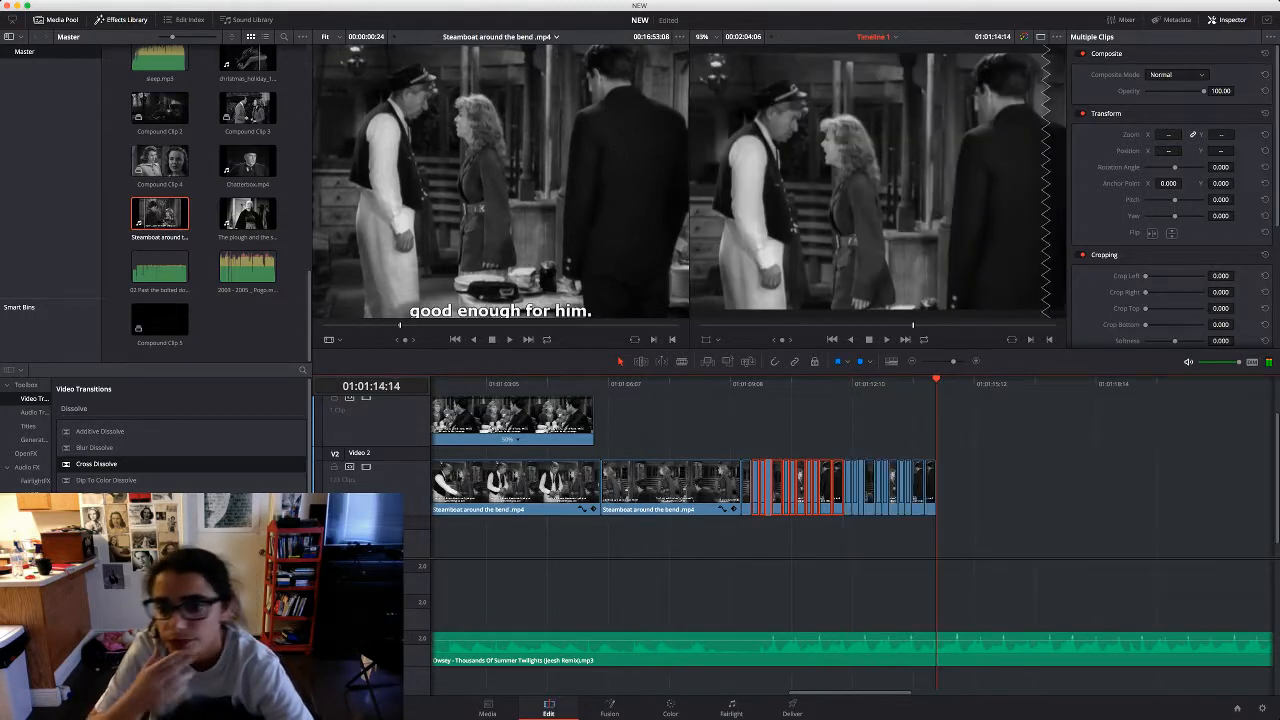
# Play back the duplicated cuts from about 01:01:11:13 to the end of the sequence
pyautogui.moveTo(936, 380); pyautogui.dragTo(816, 380)
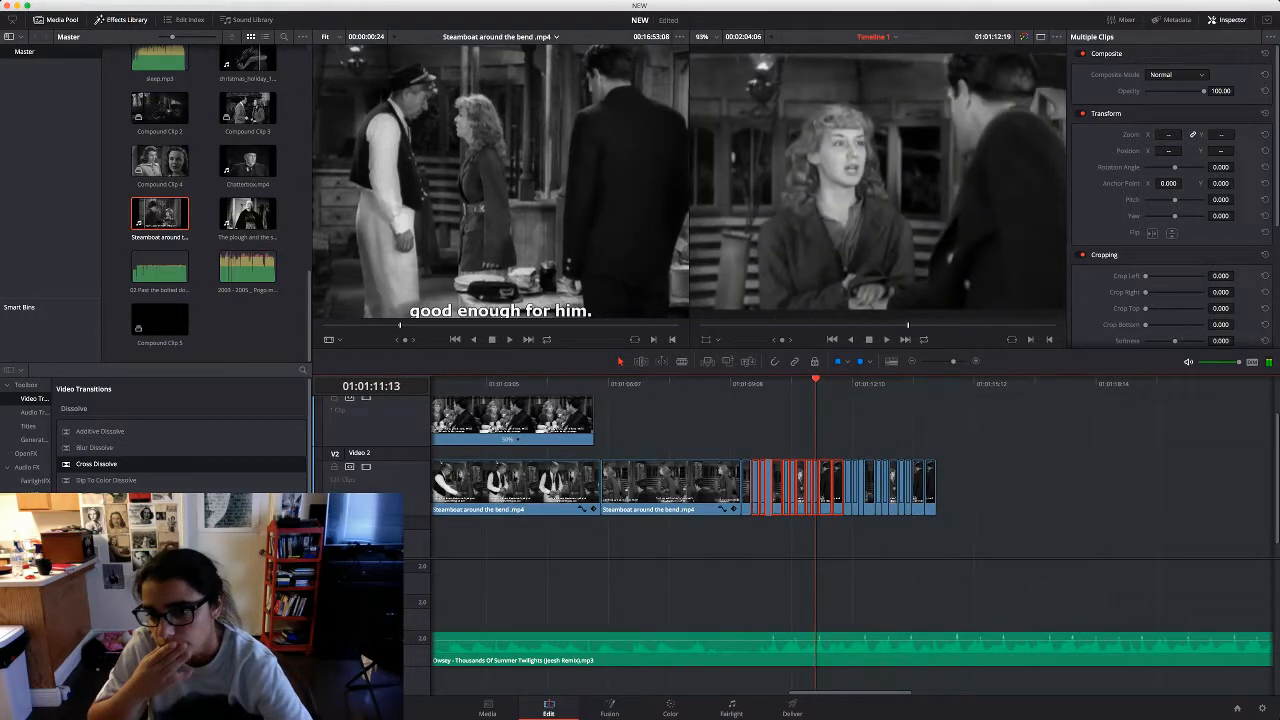
pyautogui.press('space')
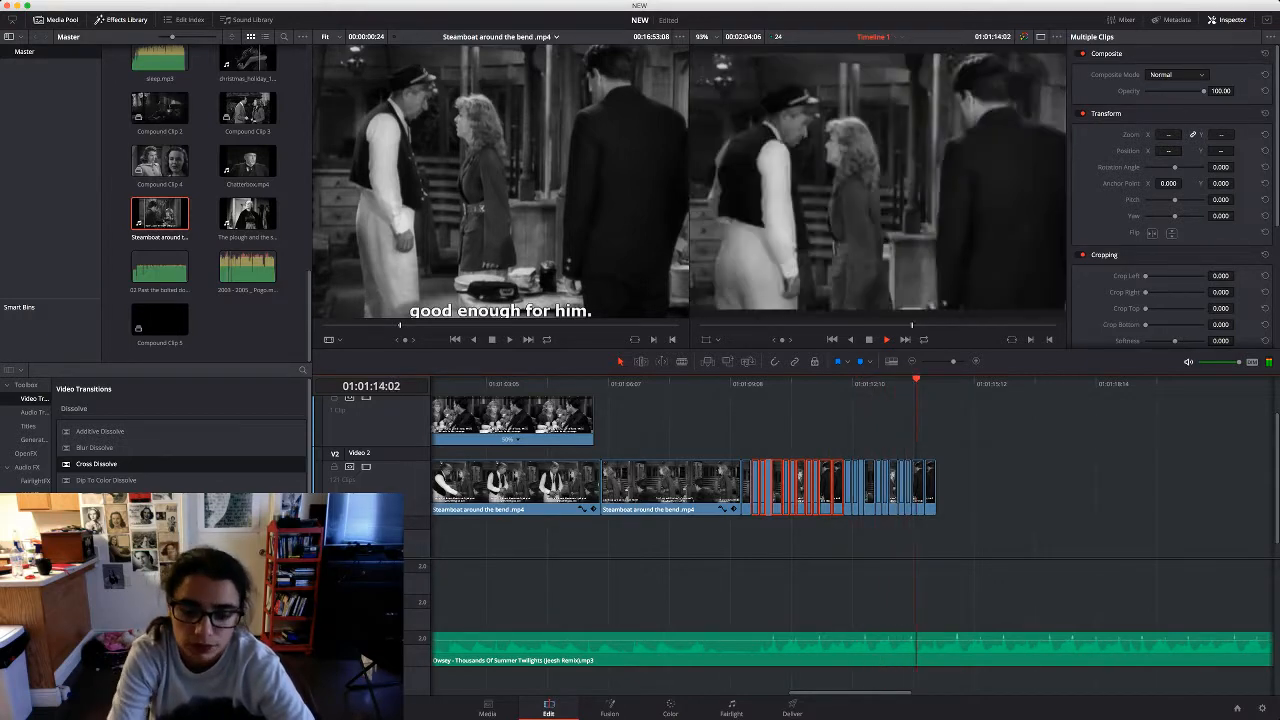
pyautogui.press('space')
# Append the Steamboat source segment ending at 00:16:55:12 to Video 2 and scale the new clip to 1.210
pyautogui.click(500, 200)
pyautogui.press('space')
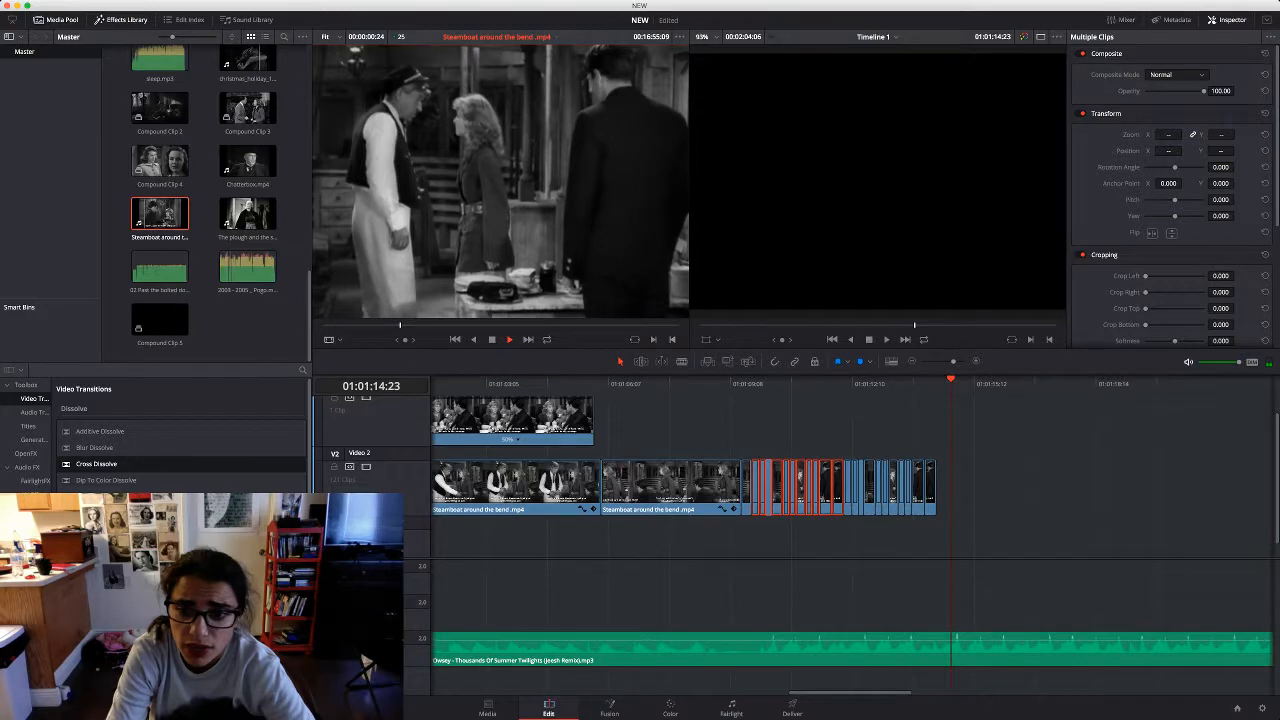
pyautogui.moveTo(500, 200); pyautogui.dragTo(956, 488)
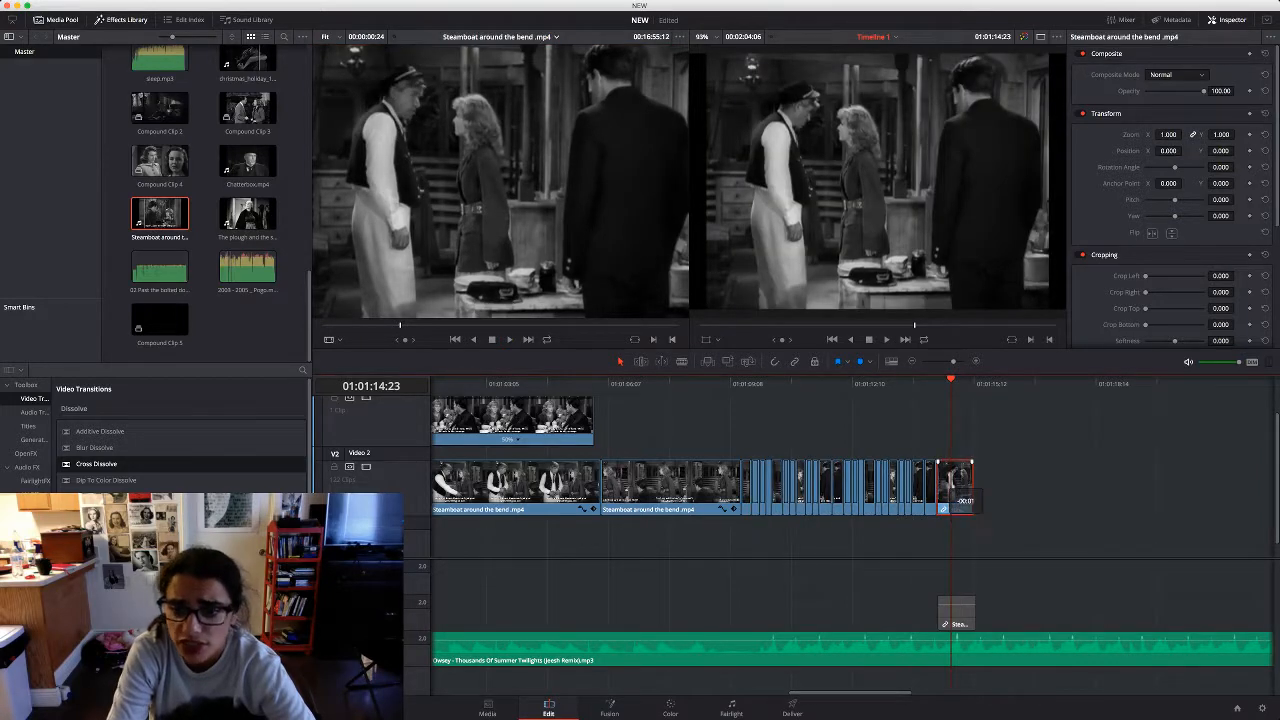
pyautogui.moveTo(1168, 134); pyautogui.dragTo(1189, 134)
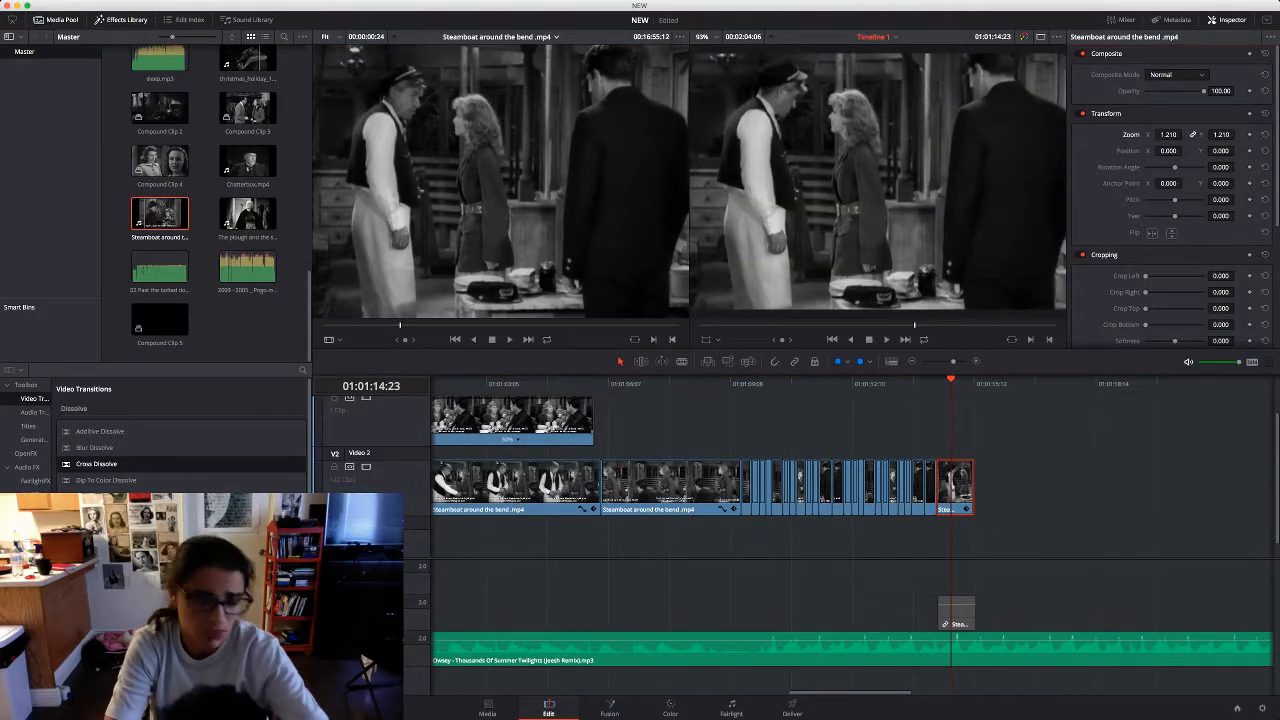
# Delete the new clip's linked audio and trim its end to the playhead at 01:01:14:23
pyautogui.click(957, 613)
pyautogui.press('BackSpace')
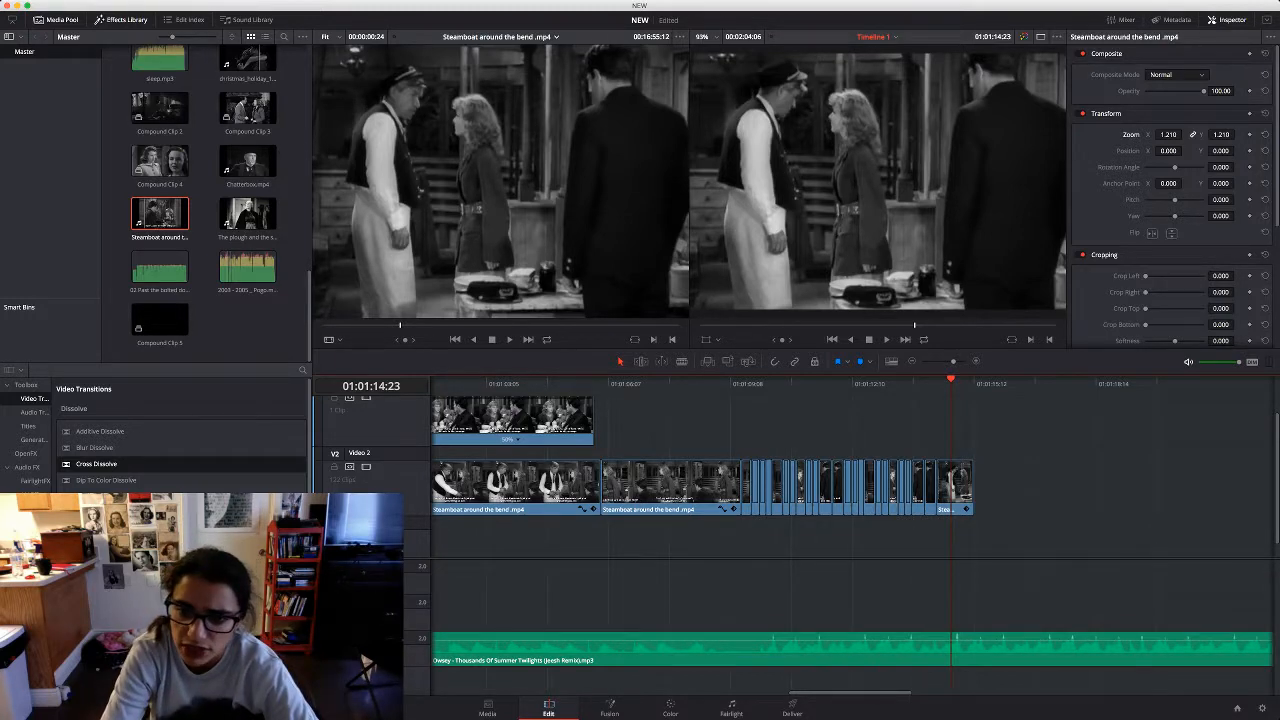
pyautogui.moveTo(971, 486); pyautogui.dragTo(953, 486)
# Mark the next source segment up to 00:16:58:03, append it to Video 2 and scale it to 1.250
pyautogui.click(500, 240)
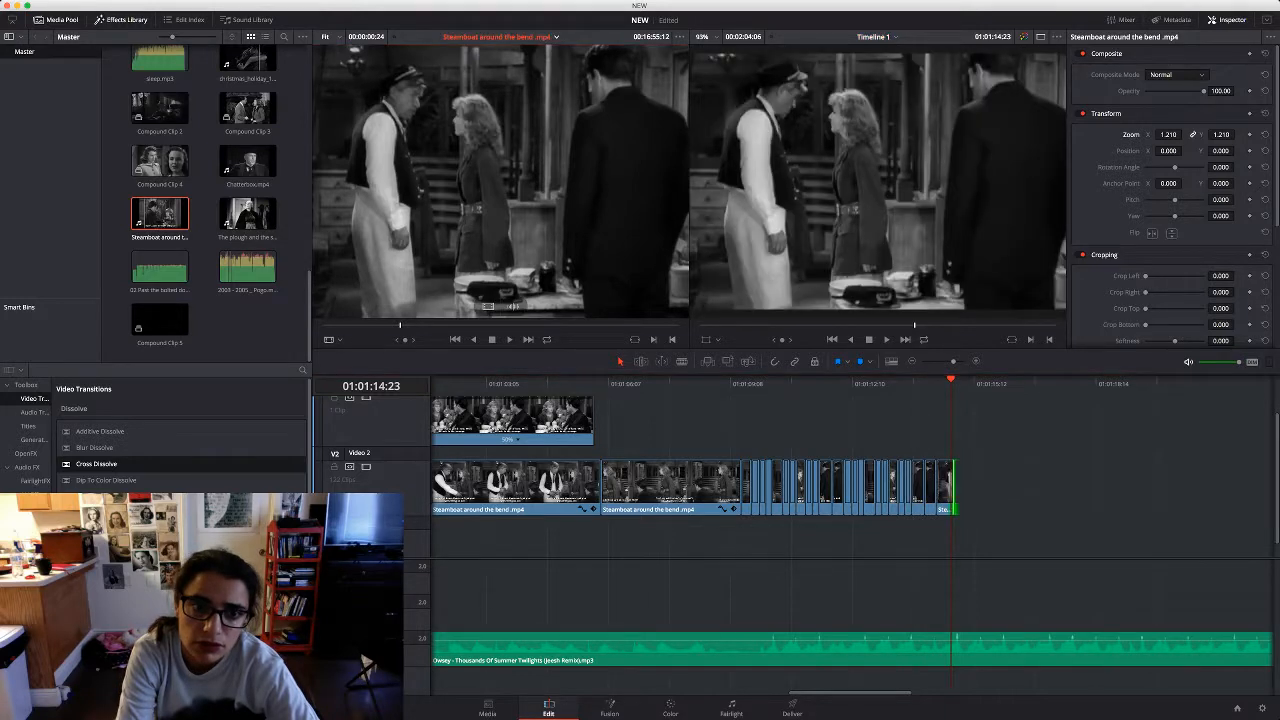
pyautogui.hotkey('shift', 'Right')
pyautogui.hotkey('shift', 'Right')
pyautogui.press('i')
pyautogui.press('space')
pyautogui.press('space')
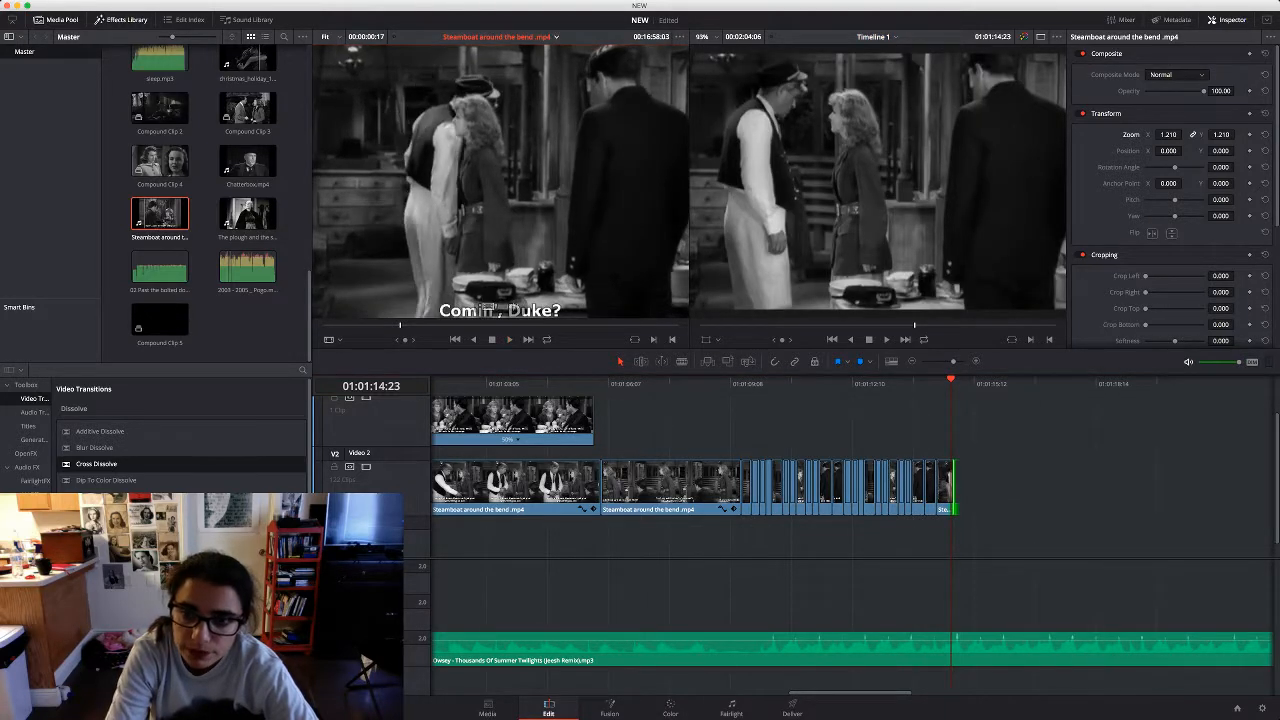
pyautogui.press('o')
pyautogui.press('F10')
pyautogui.moveTo(960, 420); pyautogui.dragTo(962, 486)
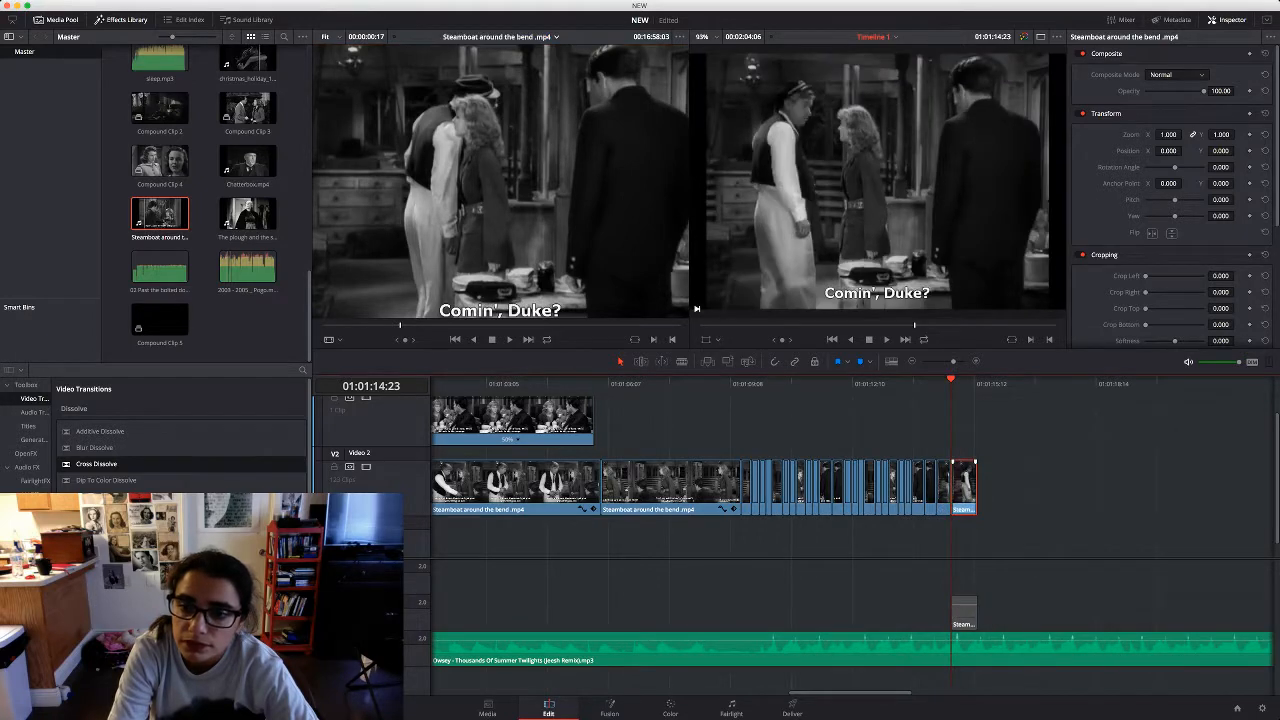
pyautogui.press('space')
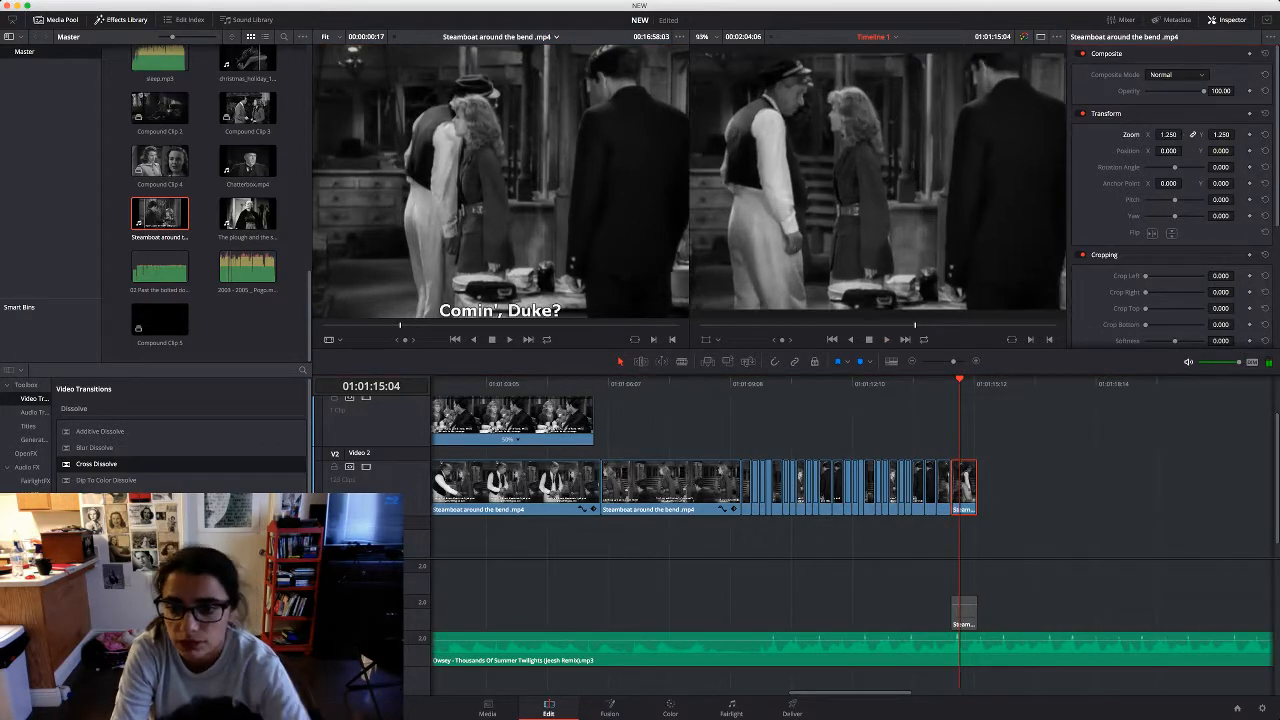
# Shorten the last Video 2 clip from its end and delete its leftover audio
pyautogui.press('space')
pyautogui.press('space')
pyautogui.moveTo(976, 488); pyautogui.dragTo(964, 488)
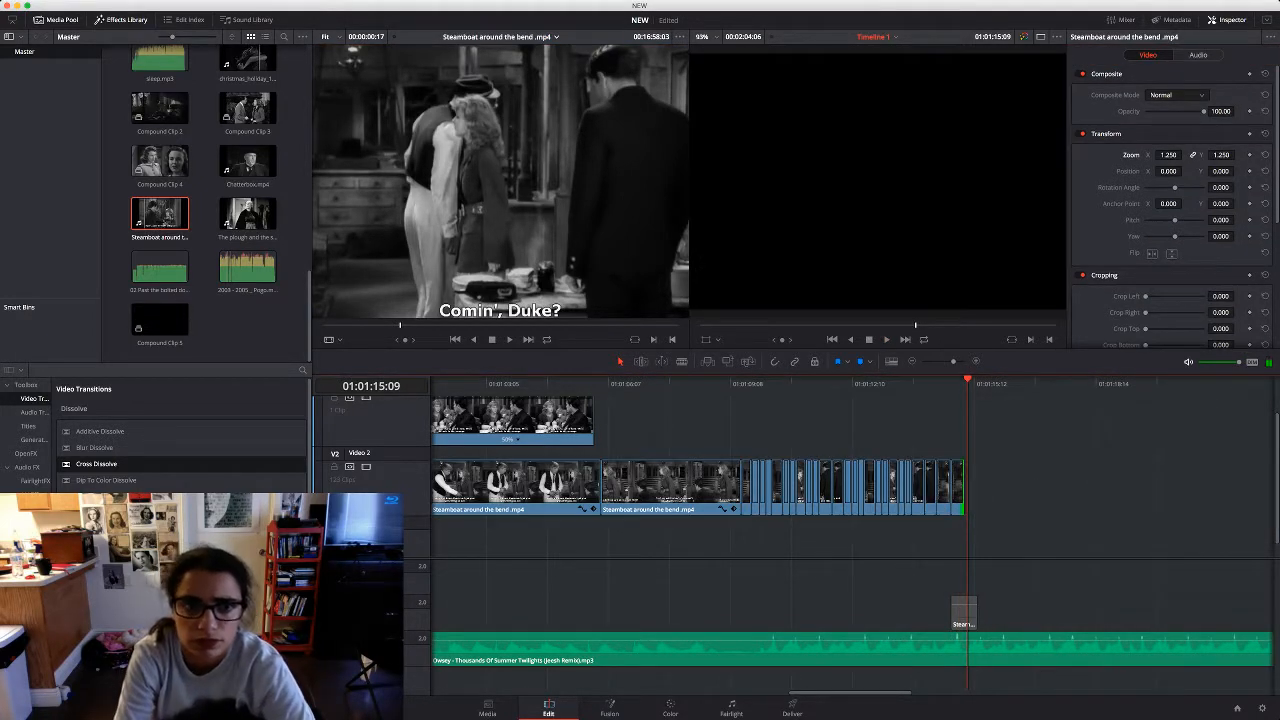
pyautogui.click(964, 613)
pyautogui.press('BackSpace')
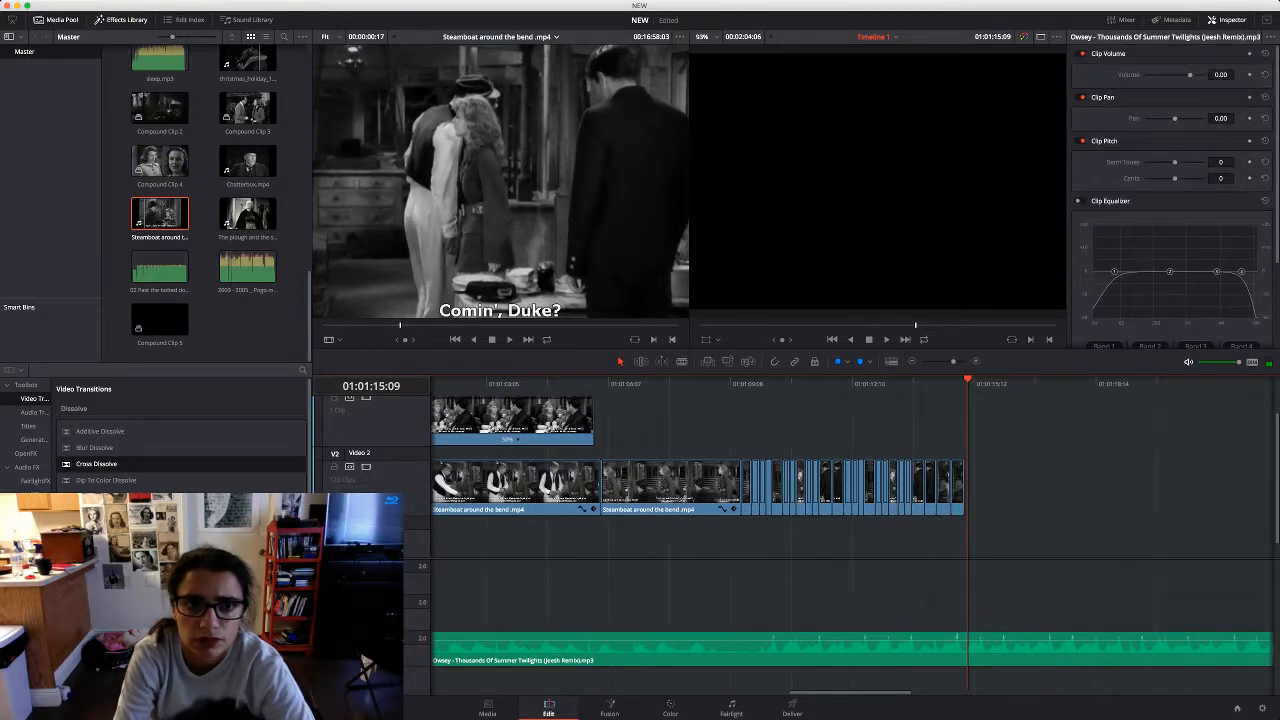
# Append the source segment ending at 00:17:01:14 to Video 2, cut short at 01:01:15:16 and without its audio
pyautogui.moveTo(405, 340); pyautogui.dragTo(455, 340)
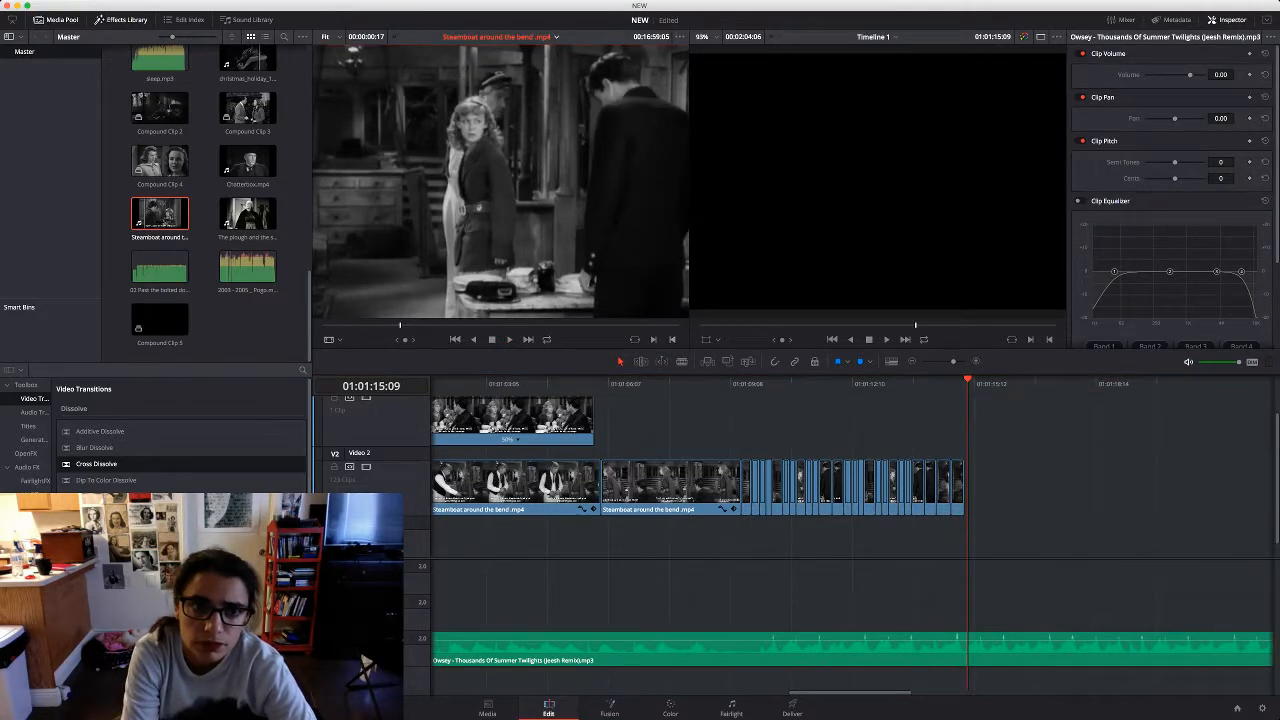
pyautogui.press('space')
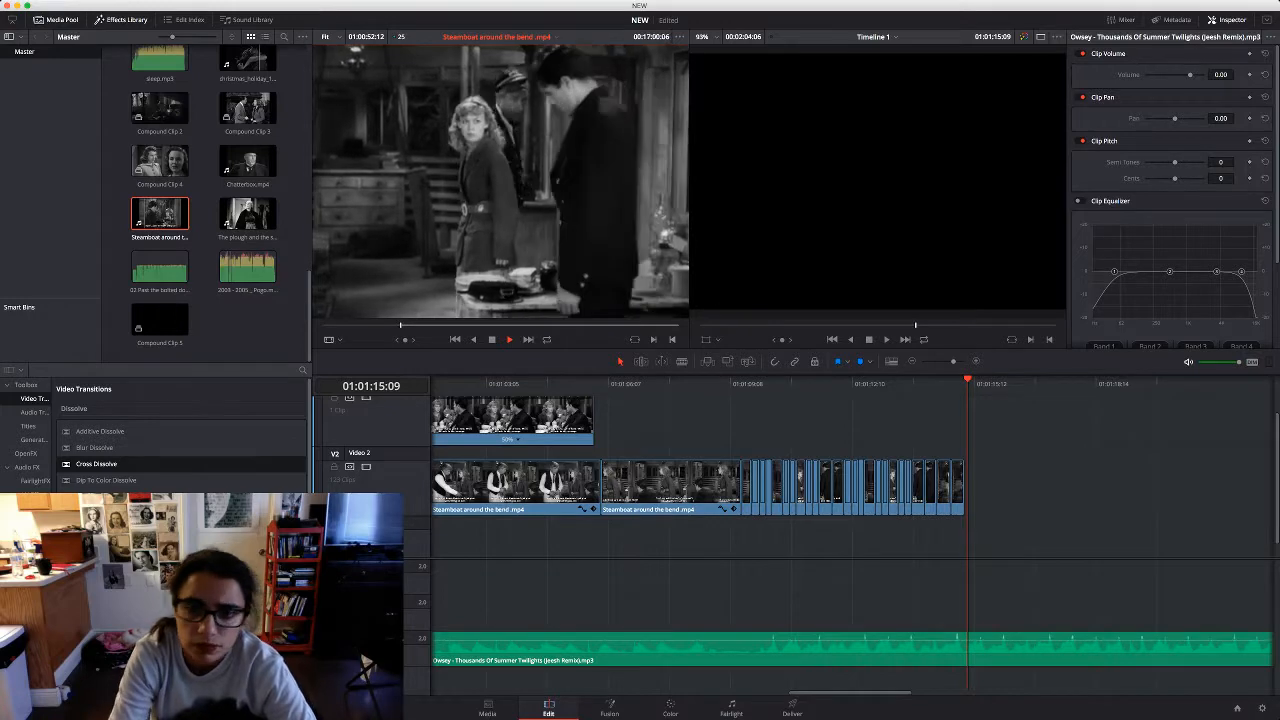
pyautogui.press('space')
pyautogui.press('o')
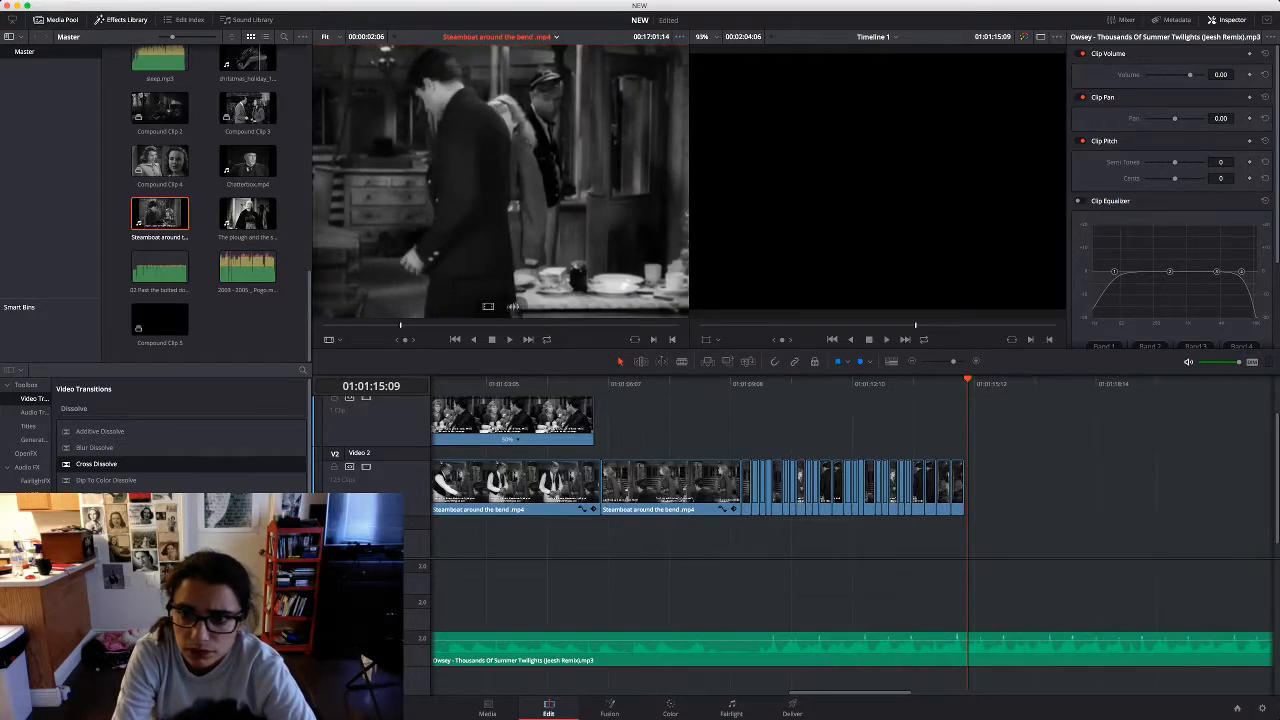
pyautogui.moveTo(502, 200); pyautogui.dragTo(979, 488)
pyautogui.press('space')
pyautogui.press('space')
pyautogui.press('BackSpace')
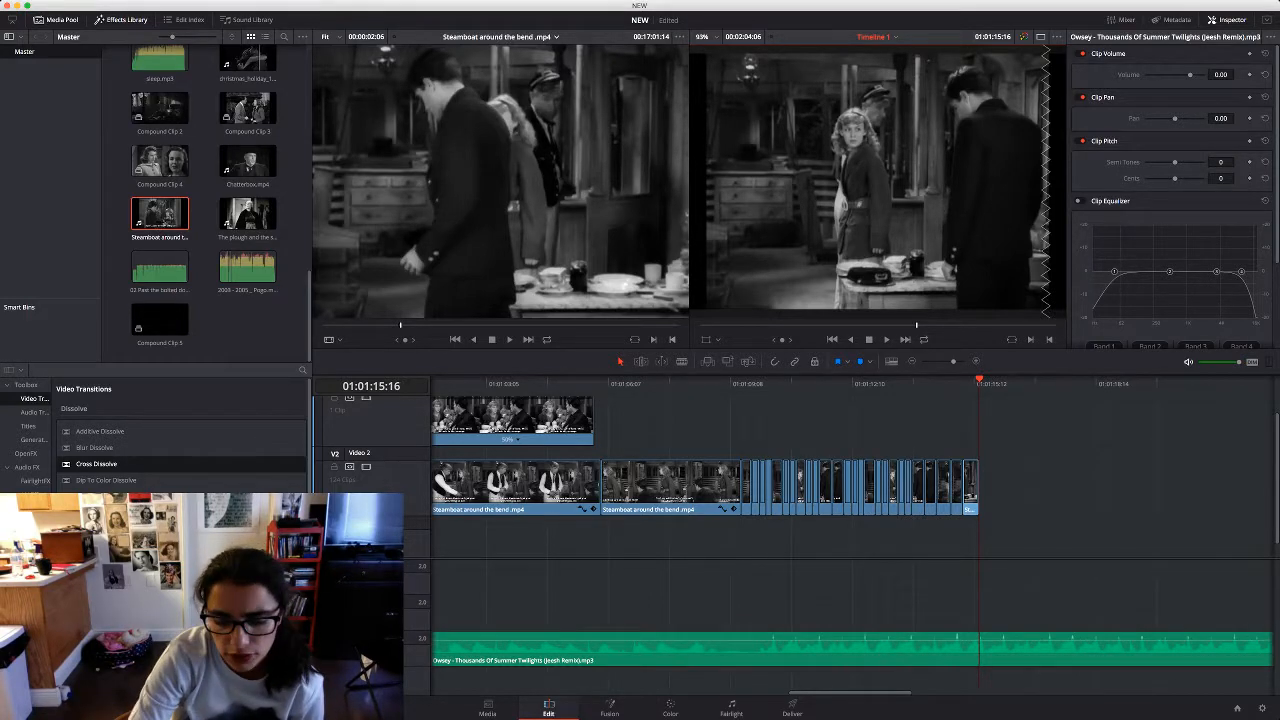
# Append the 00:00:01:10 source segment ending at 00:17:03:23 to Video 2 and scale it to 1.300
pyautogui.press('q')
pyautogui.press('space')
pyautogui.press('i')
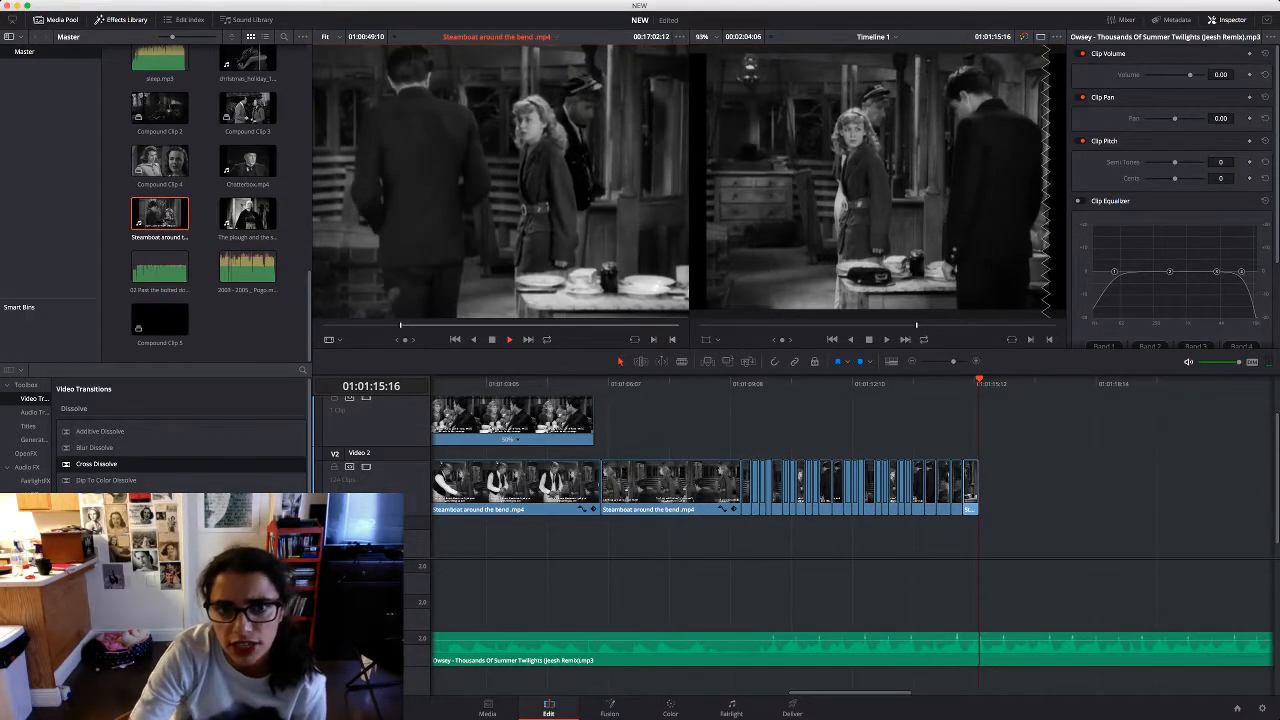
pyautogui.press('space')
pyautogui.press('o')
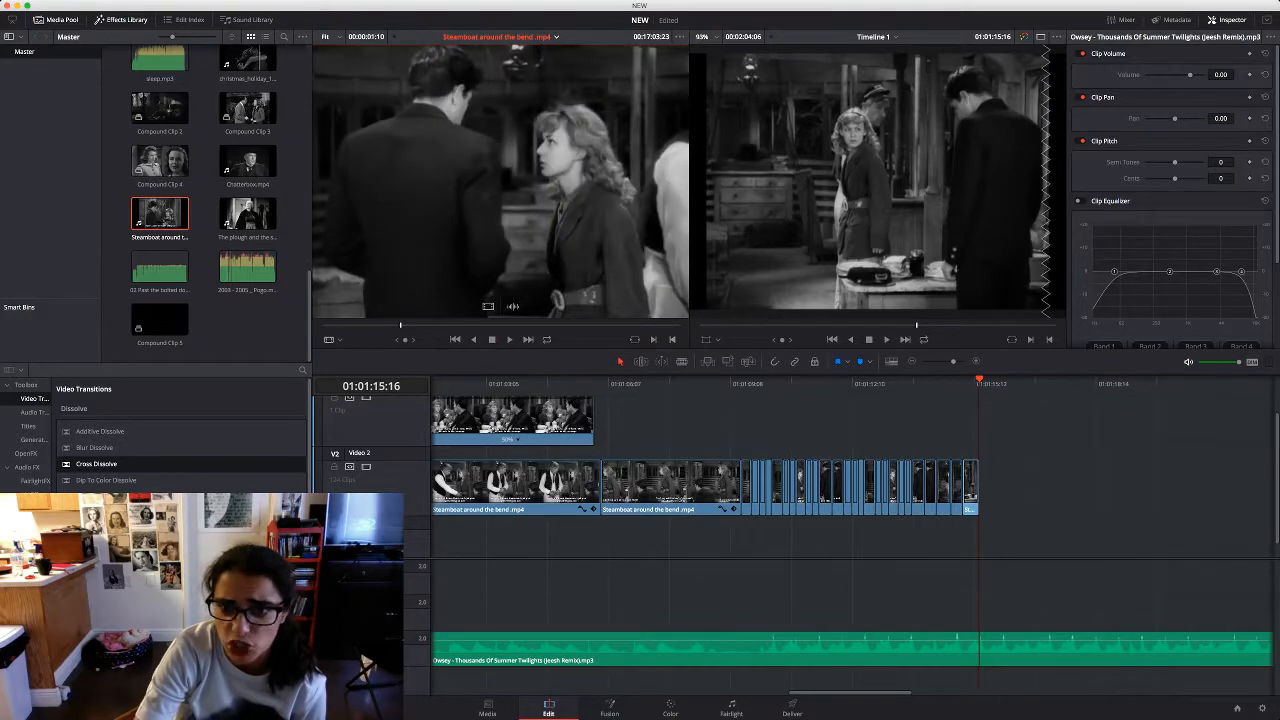
pyautogui.moveTo(500, 182); pyautogui.dragTo(978, 488)
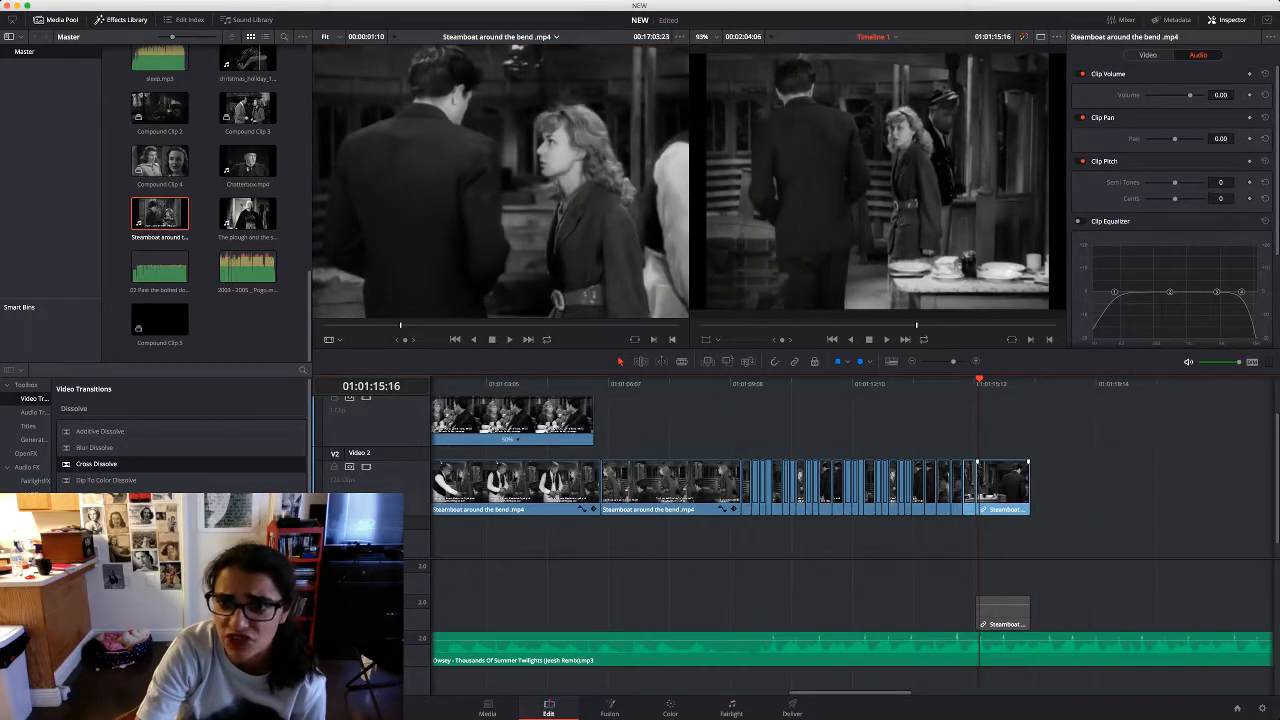
pyautogui.press('space')
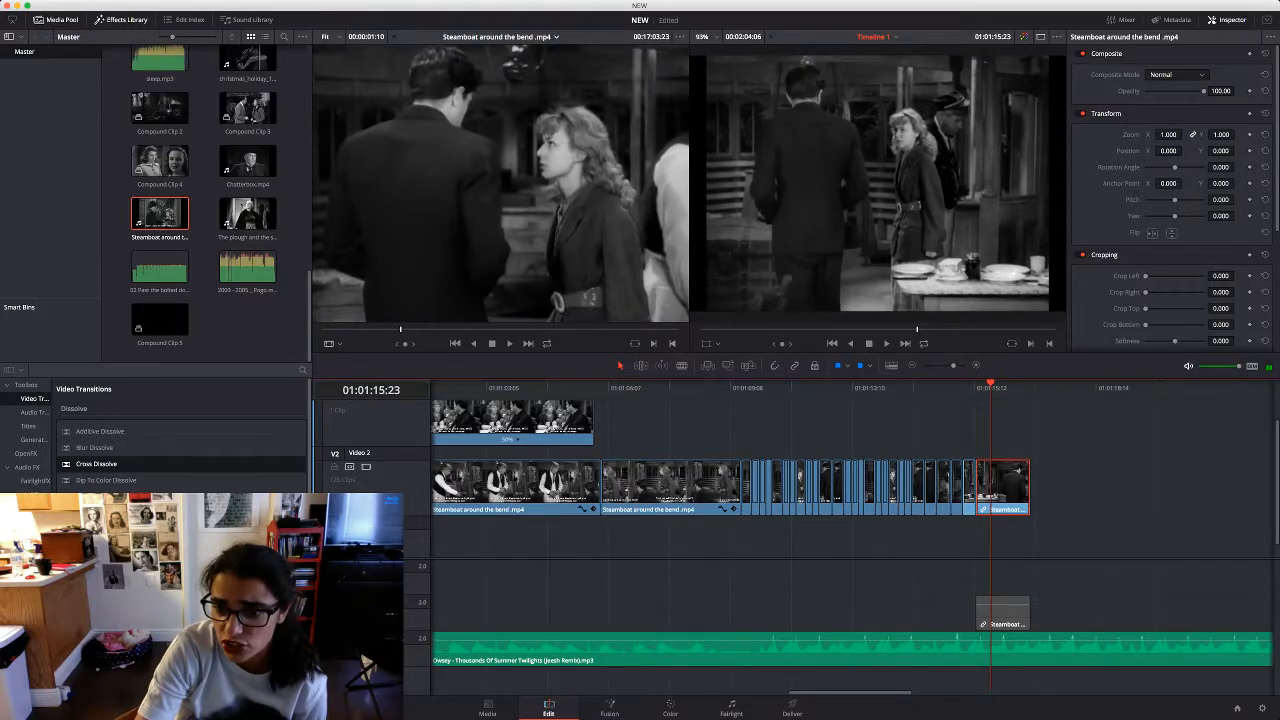
pyautogui.moveTo(1168, 134); pyautogui.dragTo(1198, 134)
# Remove the audio of the clip just added and trim its end to the playhead at 01:01:15:23
pyautogui.click(1002, 612)
pyautogui.press('BackSpace')
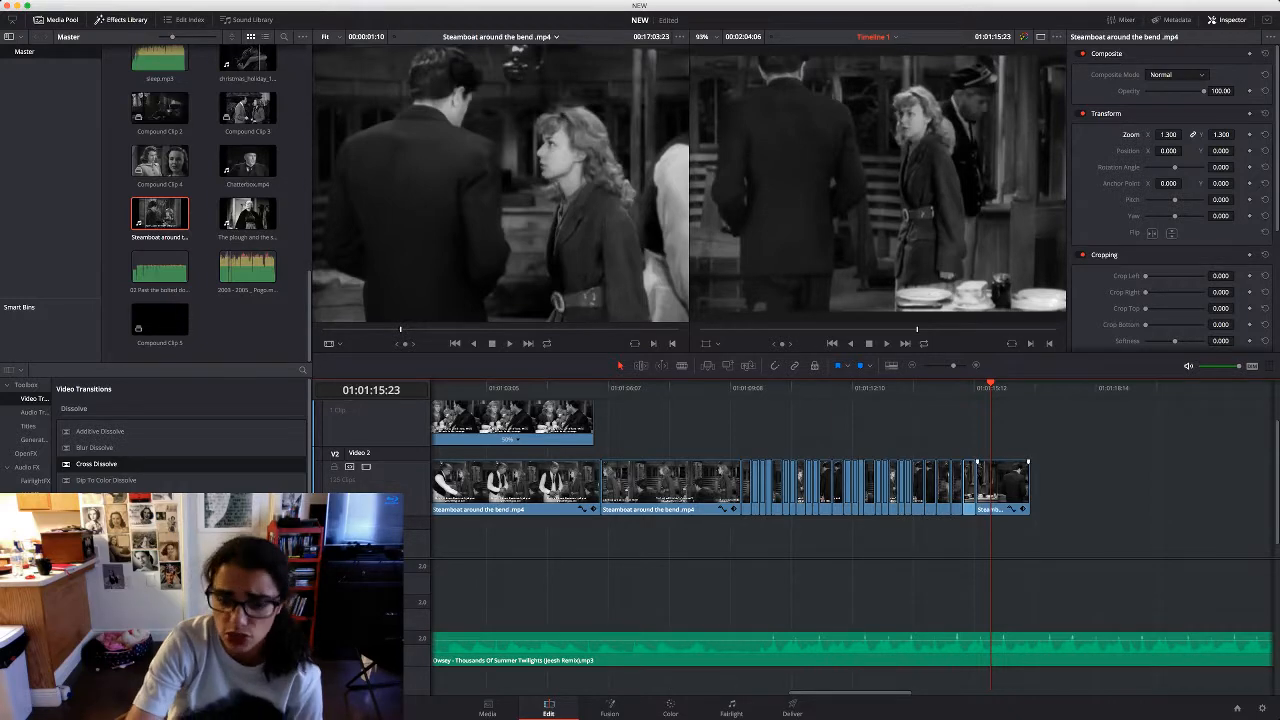
pyautogui.moveTo(1027, 470); pyautogui.dragTo(988, 466)
# Append the source segment ending at 00:17:05:09 to the end of Video 2 and scale it to 1.270
pyautogui.click(500, 250)
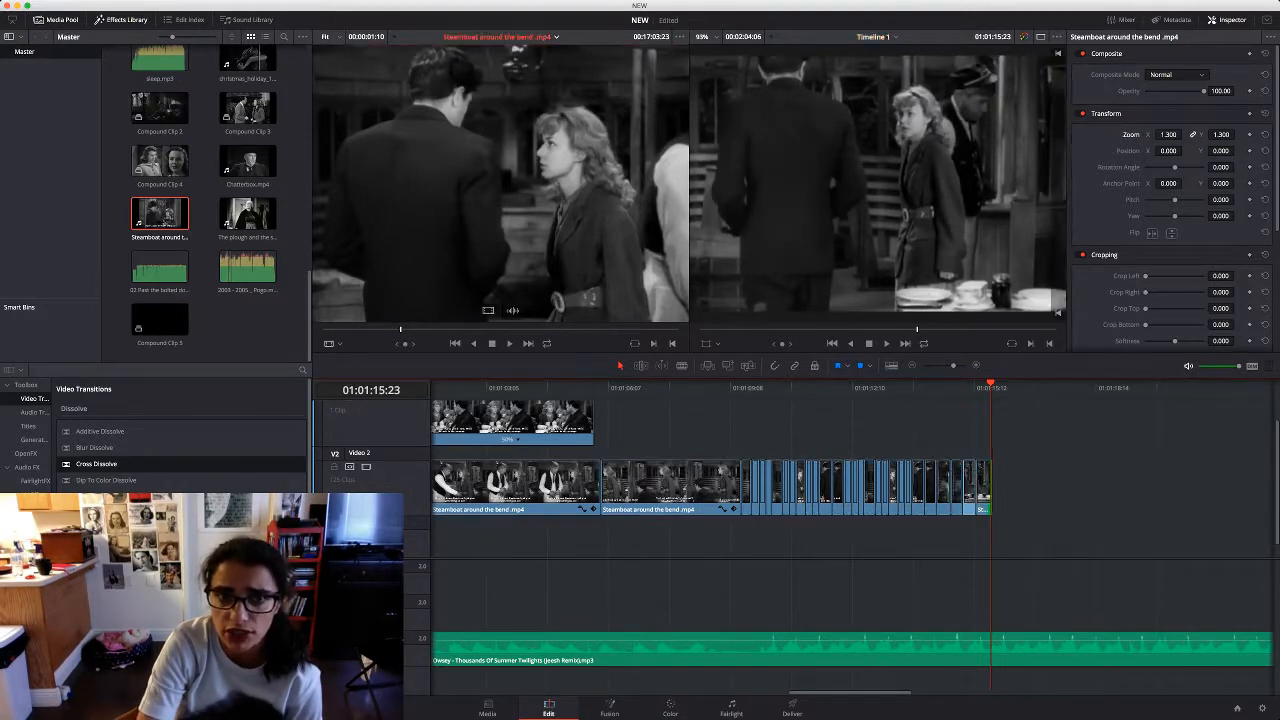
pyautogui.press('space')
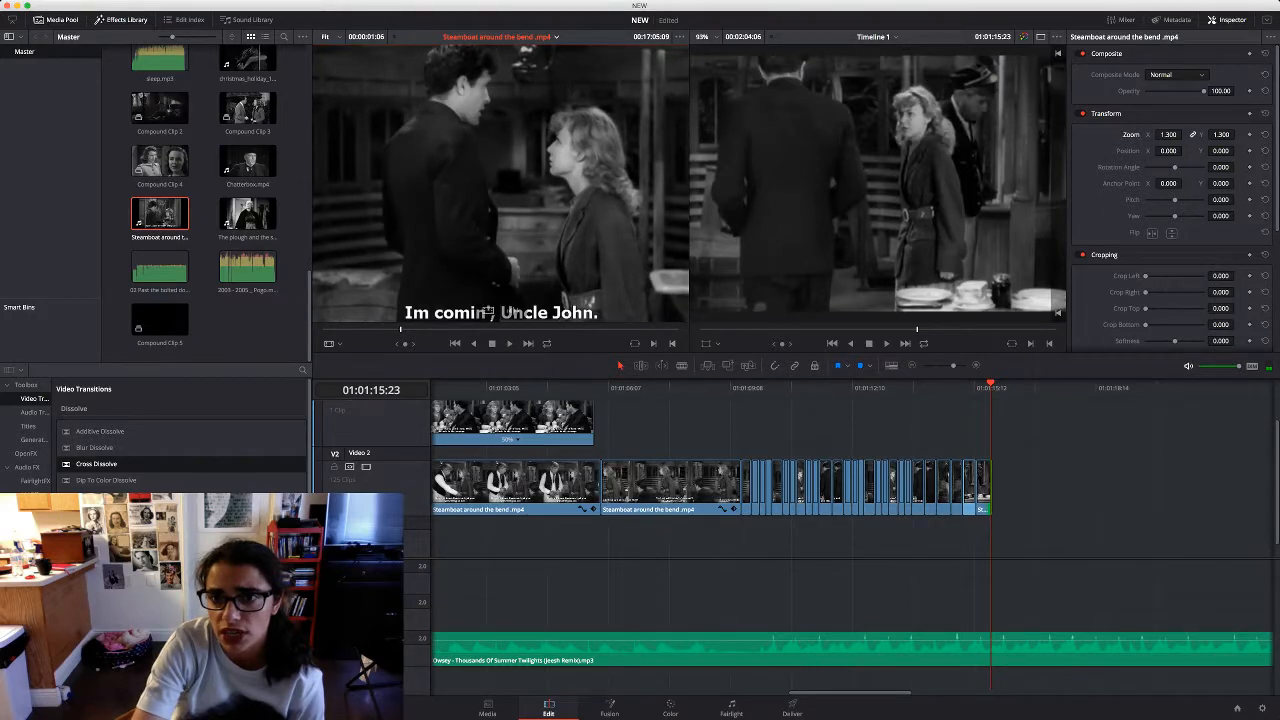
pyautogui.moveTo(500, 230); pyautogui.dragTo(1006, 487)
pyautogui.moveTo(1168, 134); pyautogui.dragTo(1195, 134)
# Trim the end of the 1.270-scaled clip to a fraction of a second and delete its audio
pyautogui.moveTo(1036, 487); pyautogui.dragTo(1005, 487)
pyautogui.click(1014, 613)
pyautogui.press('Delete')
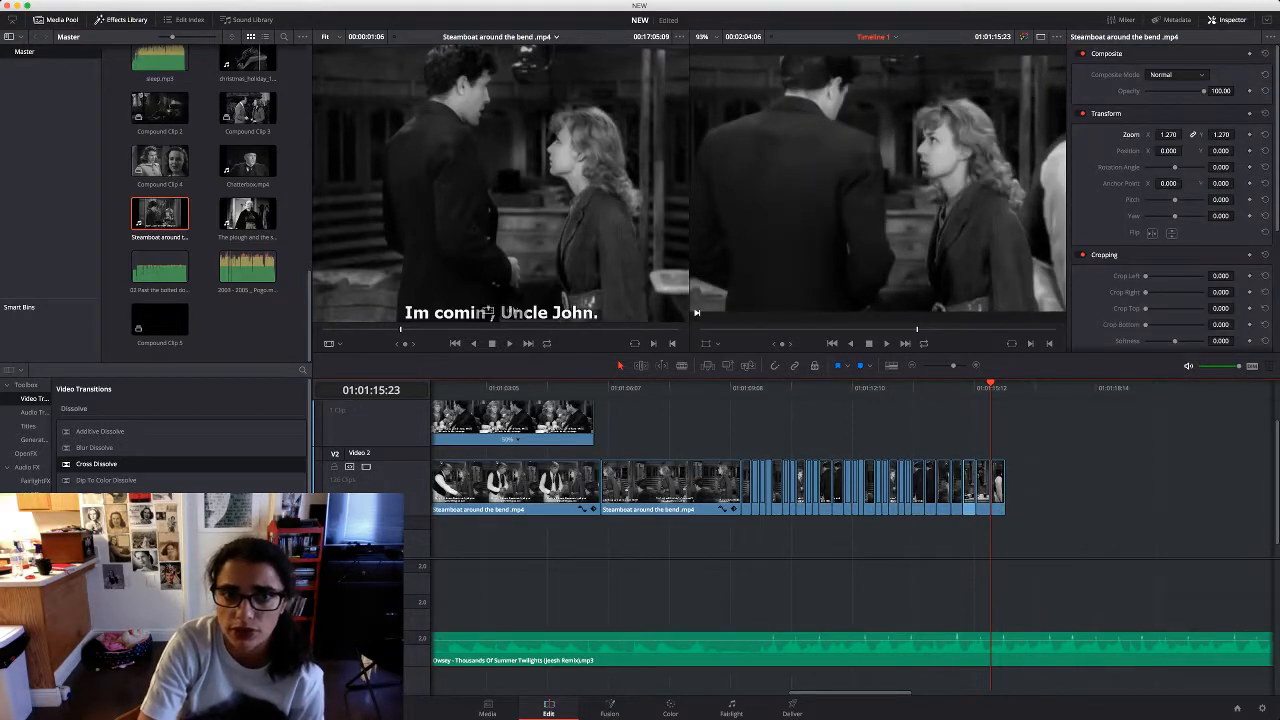
# Mark a 00:00:01:02 source segment ending at 00:17:08:20 and append it to the end of Video 2
pyautogui.press('space')
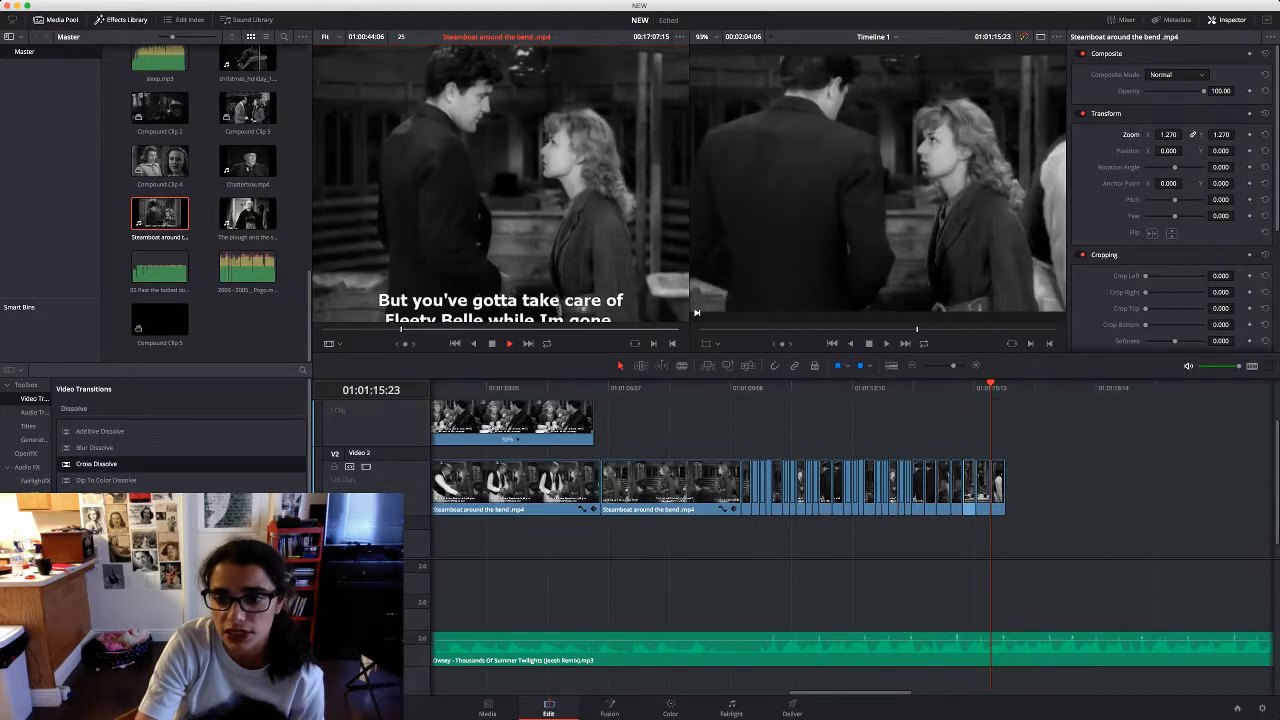
pyautogui.press('i')
pyautogui.press('o')
pyautogui.moveTo(500, 190); pyautogui.dragTo(1033, 488)
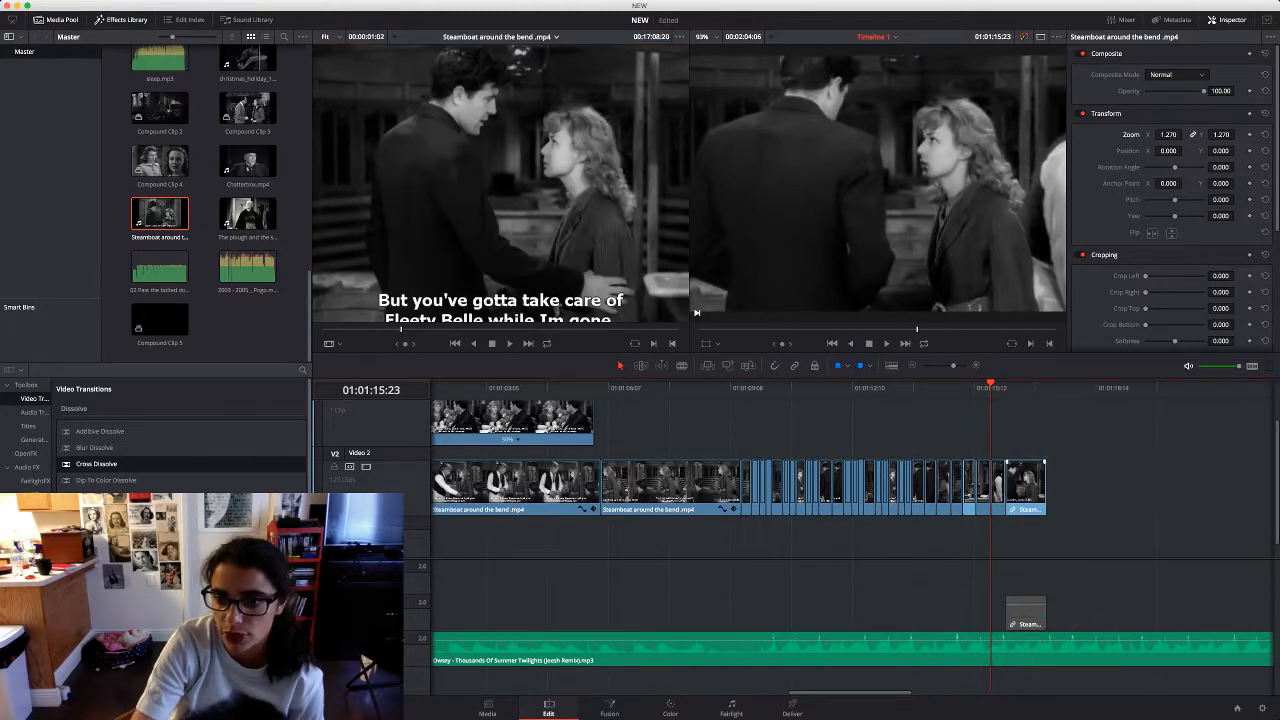
# Shorten the clip of the couple facing each other from its end and delete its linked audio
pyautogui.moveTo(1021, 488); pyautogui.dragTo(1019, 488)
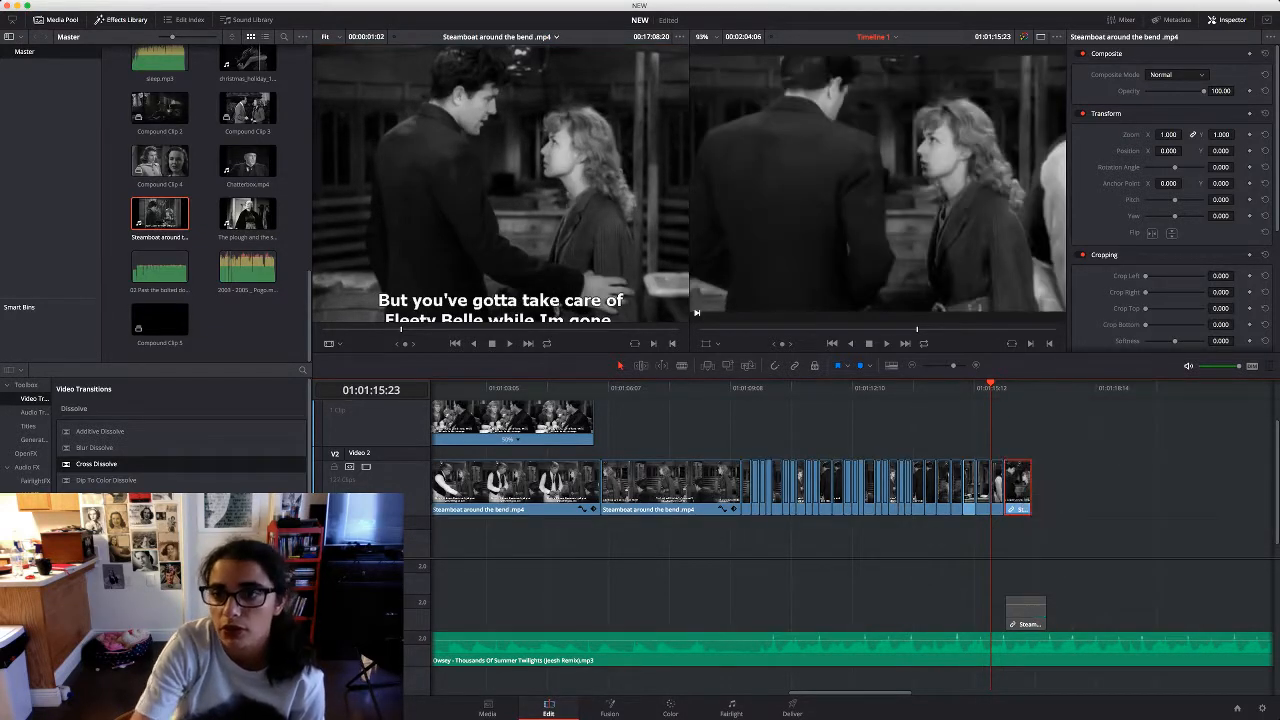
pyautogui.click(1026, 613)
pyautogui.press('Delete')
# Reframe the last clip to hide its subtitles with a zoom of 1.460 and a vertical position of -93
pyautogui.press('space')
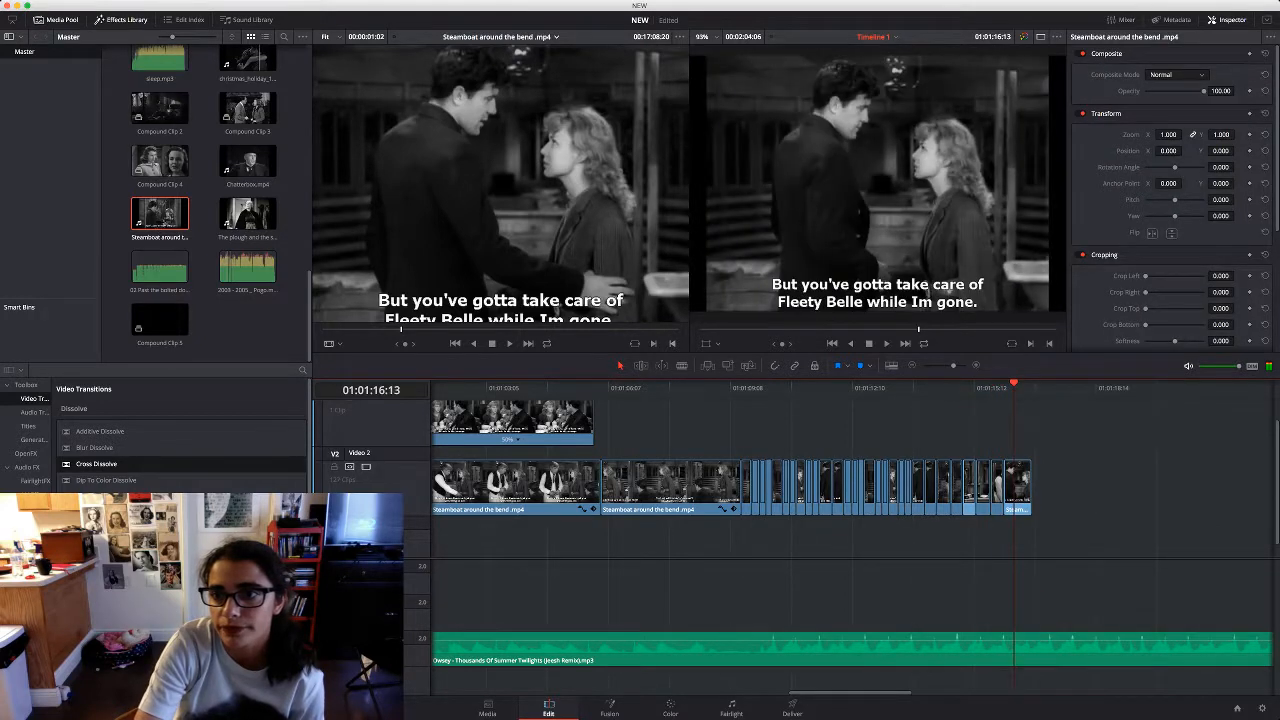
pyautogui.moveTo(1168, 134); pyautogui.dragTo(1128, 151)
pyautogui.moveTo(1236, 151); pyautogui.dragTo(1235, 151)
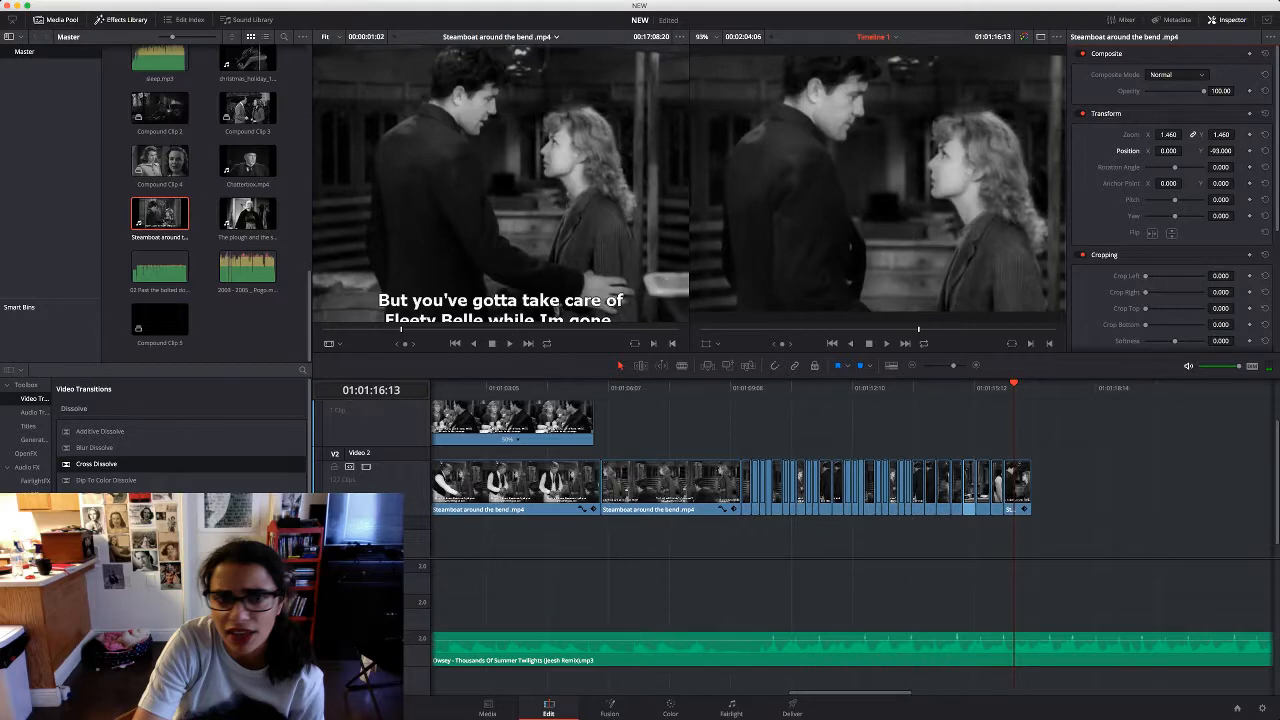
# Scan the later part of the Steamboat around the bend source for the wheelhouse scene around 01:01:12
pyautogui.click(488, 311)
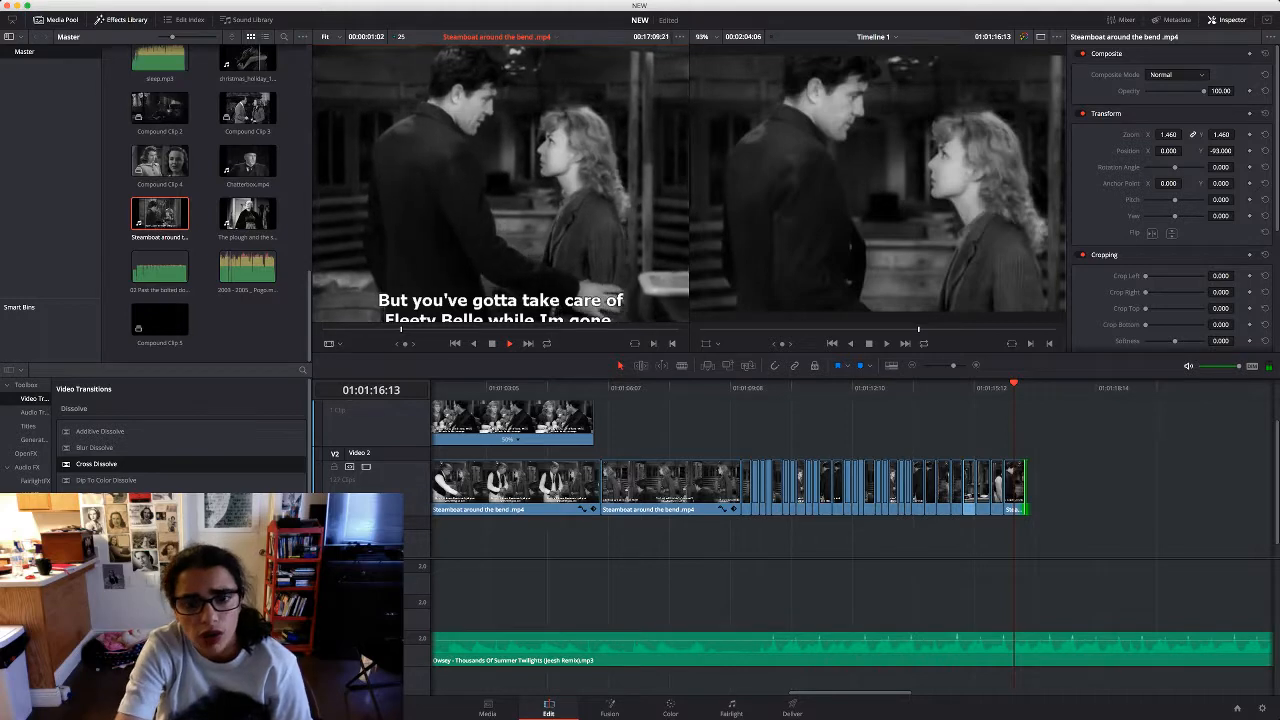
pyautogui.press('Down')
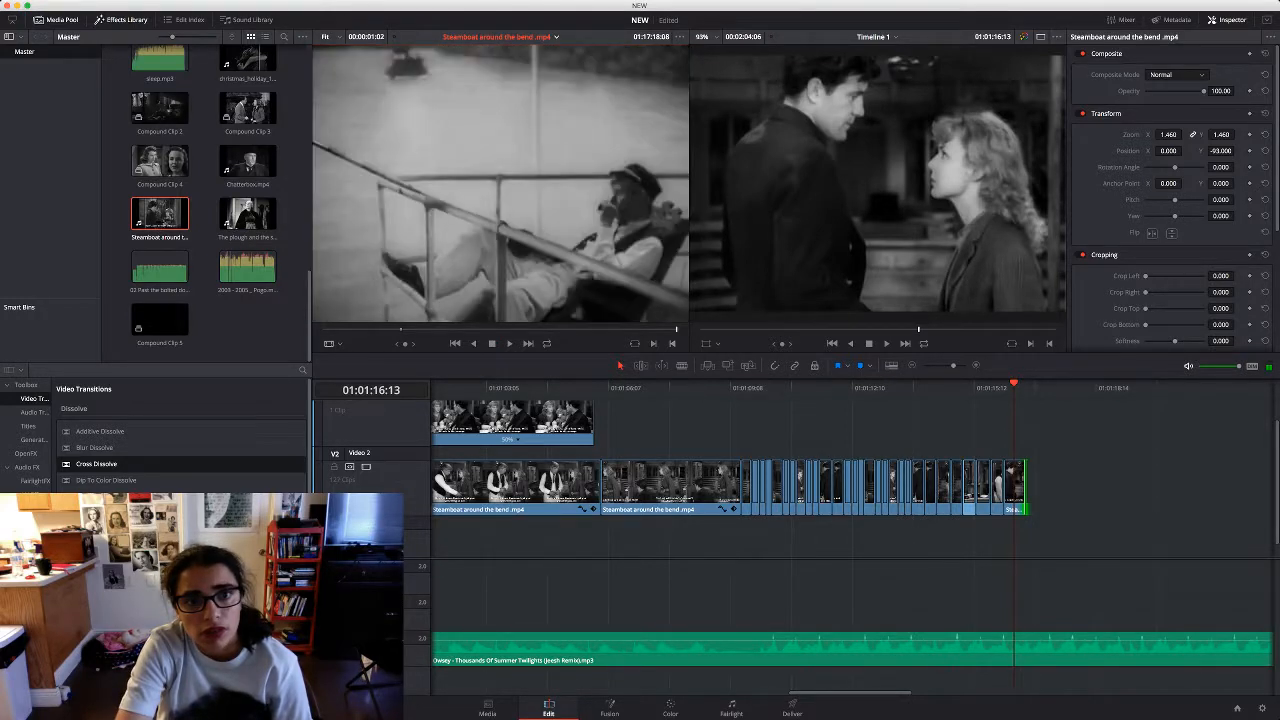
pyautogui.moveTo(676, 329); pyautogui.dragTo(670, 329)
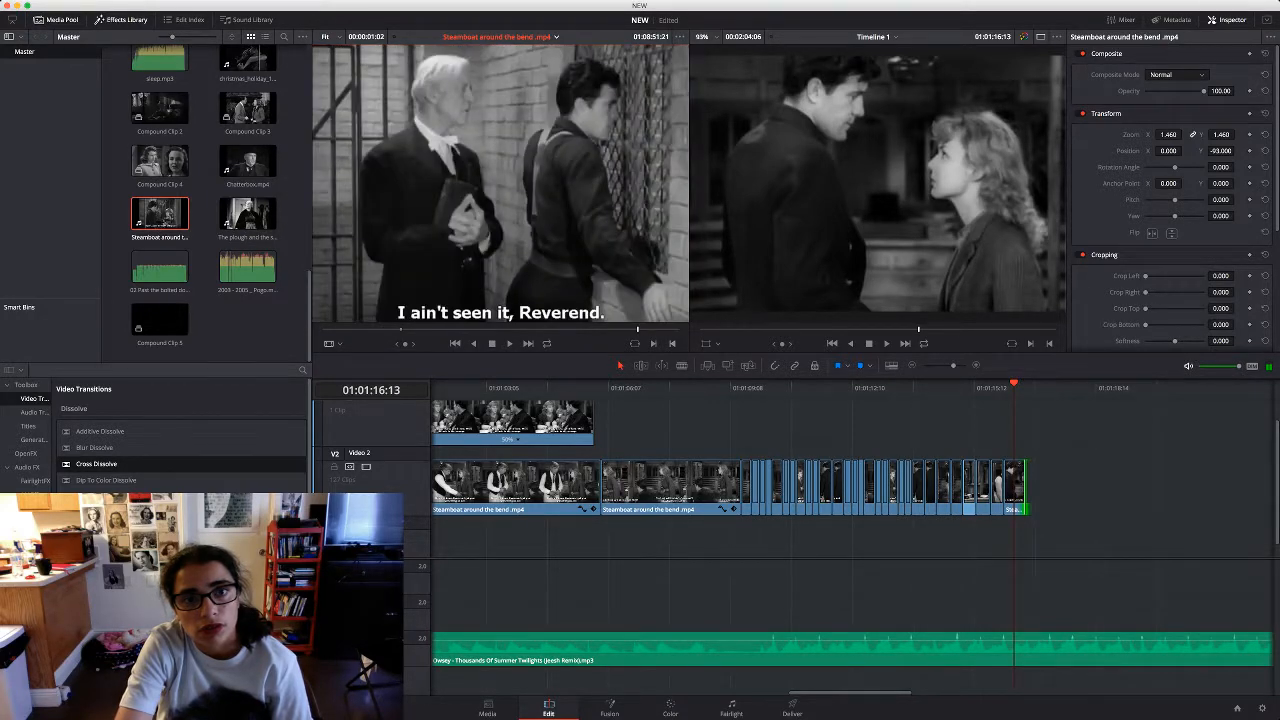
pyautogui.moveTo(638, 329); pyautogui.dragTo(644, 329)
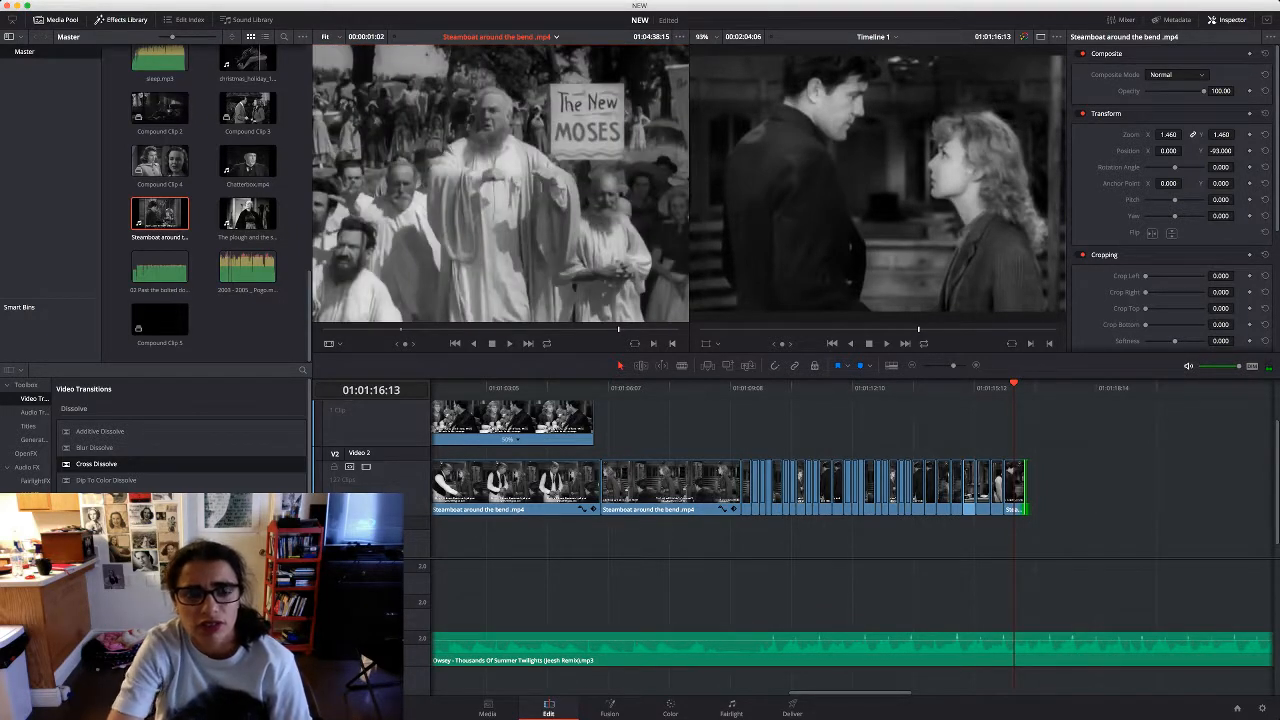
pyautogui.moveTo(618, 329); pyautogui.dragTo(616, 329)
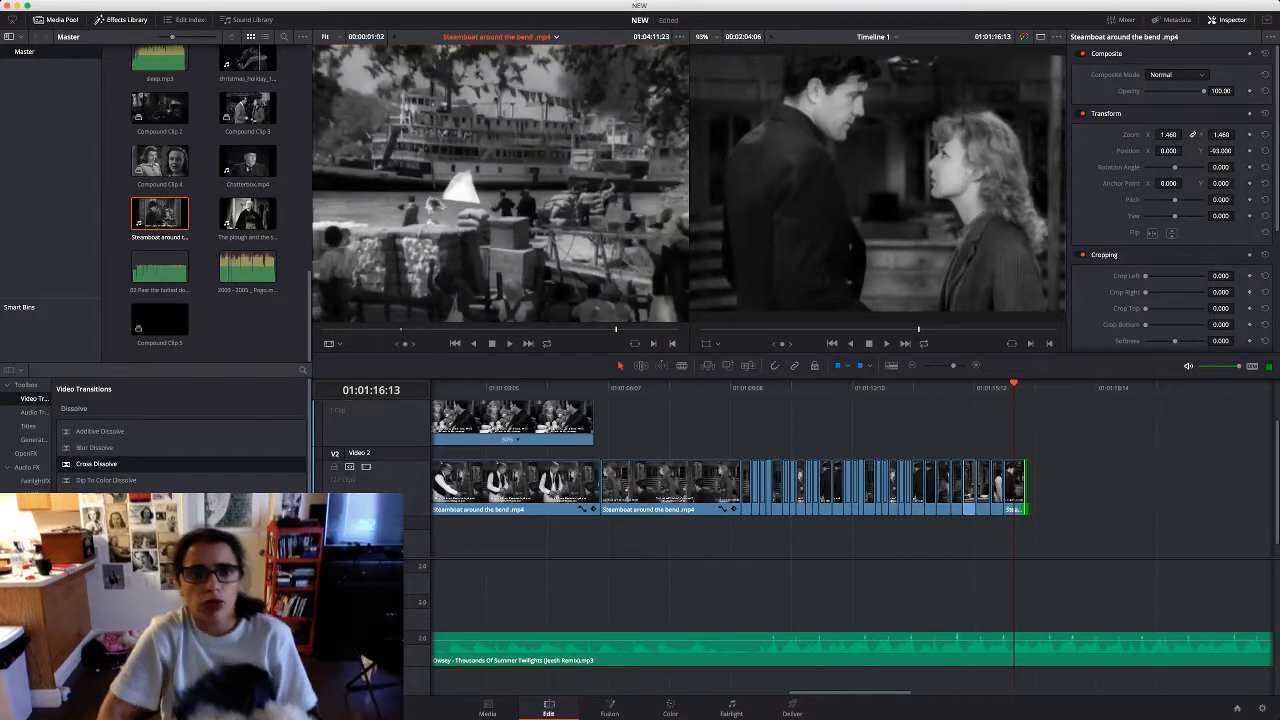
pyautogui.press('space')
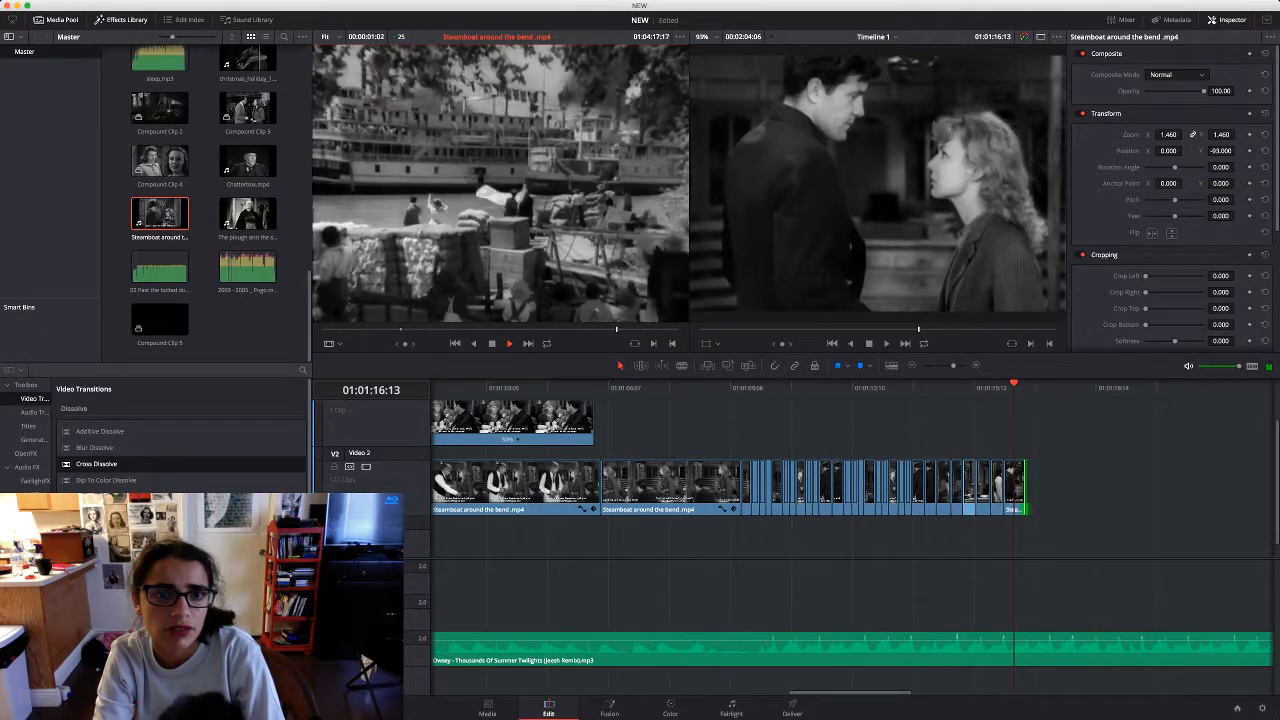
pyautogui.click(557, 329)
pyautogui.moveTo(557, 329); pyautogui.dragTo(602, 329)
pyautogui.hotkey('shift', 'Left')
pyautogui.hotkey('shift', 'Left')
pyautogui.hotkey('shift', 'Left')
pyautogui.hotkey('shift', 'Left')
pyautogui.press('space')
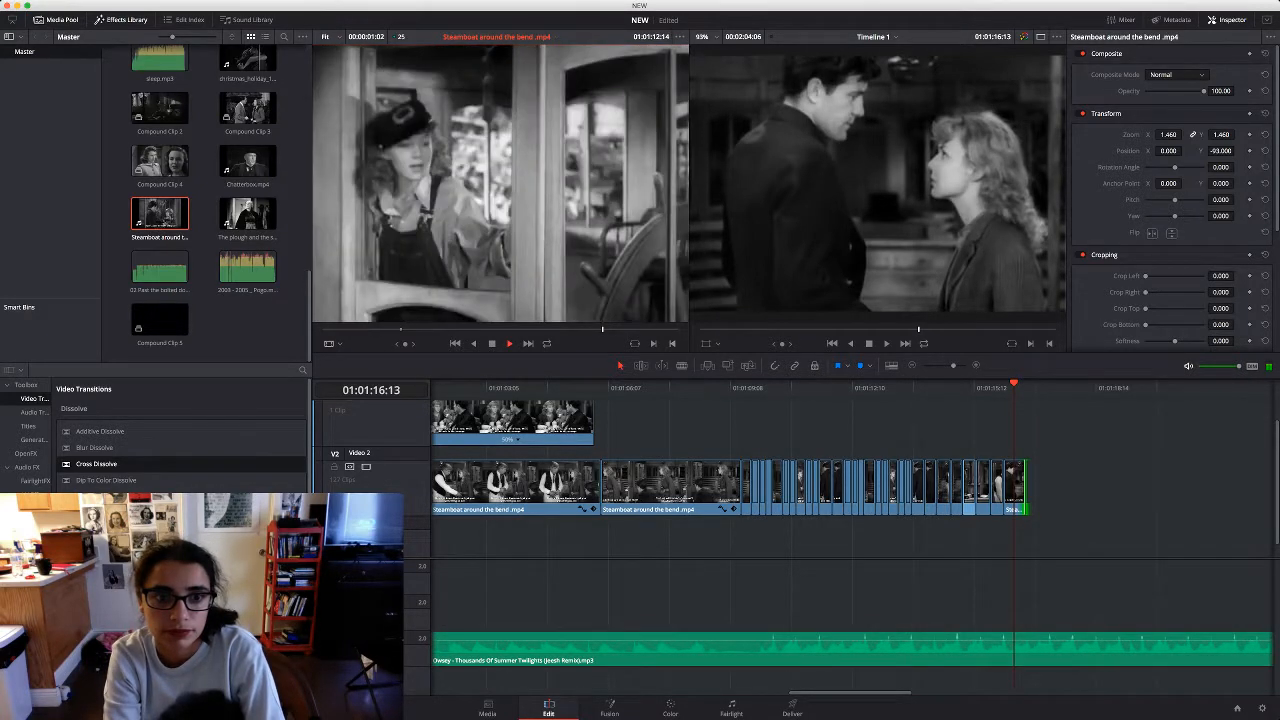
# Mark a 00:00:01:01 source segment ending at 01:01:19:09 and append it to the end of Video 2
pyautogui.press('i')
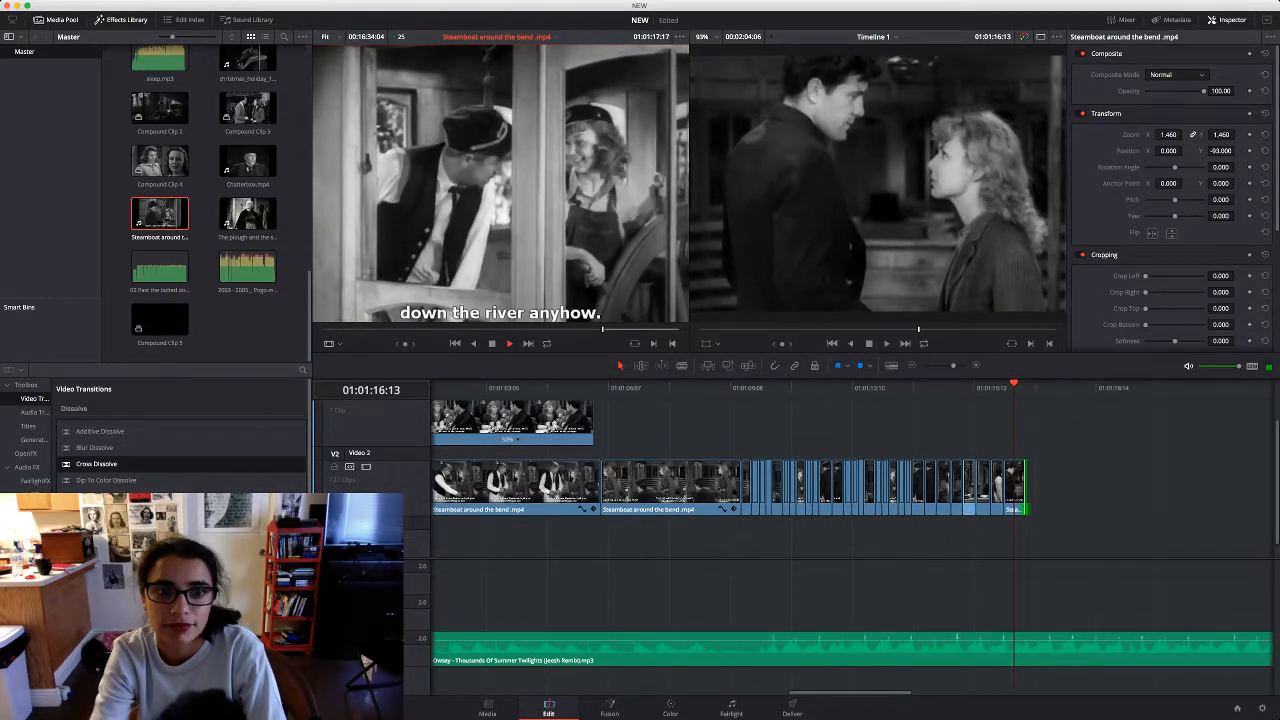
pyautogui.press('i')
pyautogui.press('o')
pyautogui.press('space')
pyautogui.moveTo(502, 220); pyautogui.dragTo(1076, 490)
# Adjust the start and end of the new wheelhouse clip, keep it against the previous clip, and delete its linked audio
pyautogui.press('space')
pyautogui.press('space')
pyautogui.click(1014, 388)
pyautogui.press('space')
pyautogui.click(1052, 487)
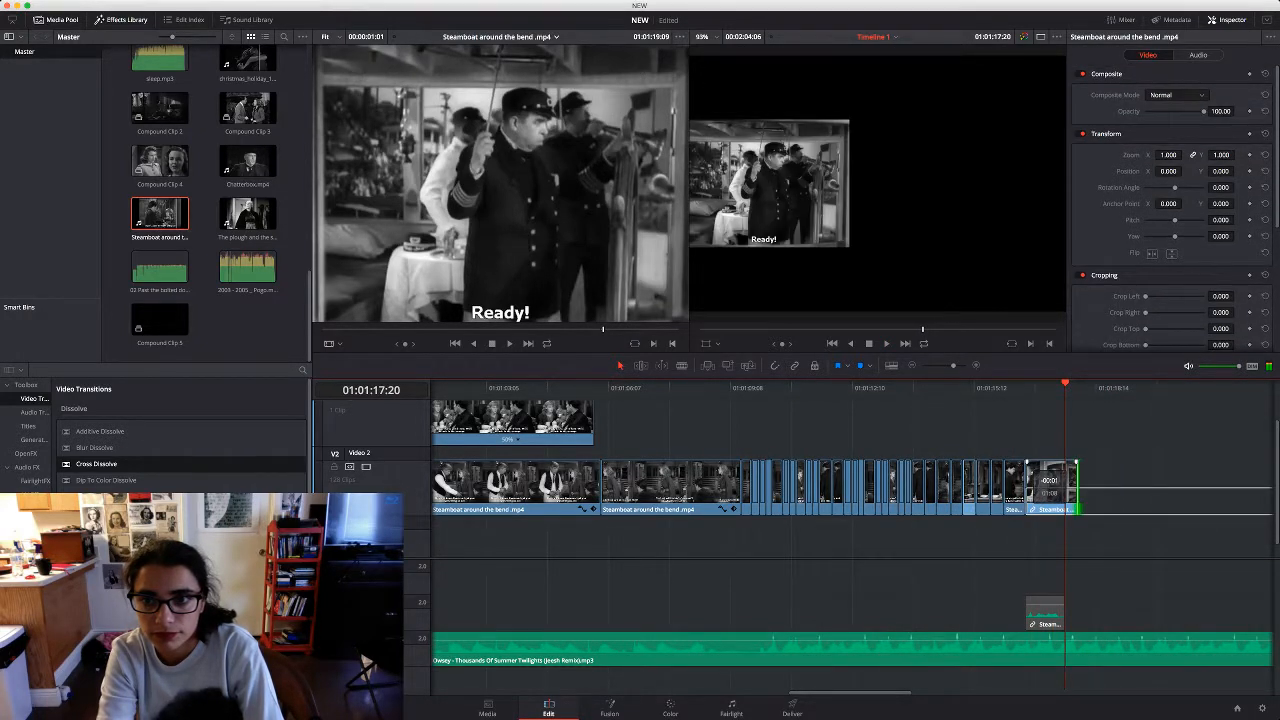
pyautogui.press('space')
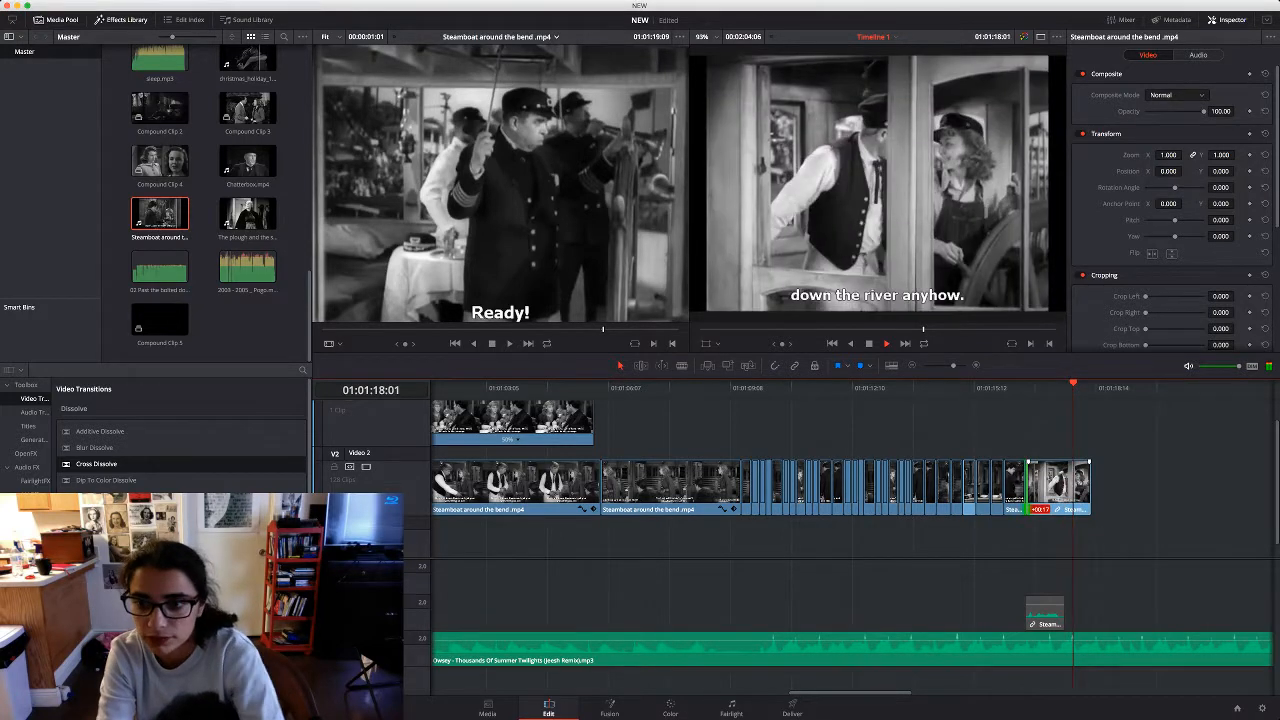
pyautogui.press('space')
pyautogui.click(1052, 487)
pyautogui.click(1044, 613)
pyautogui.press('BackSpace')
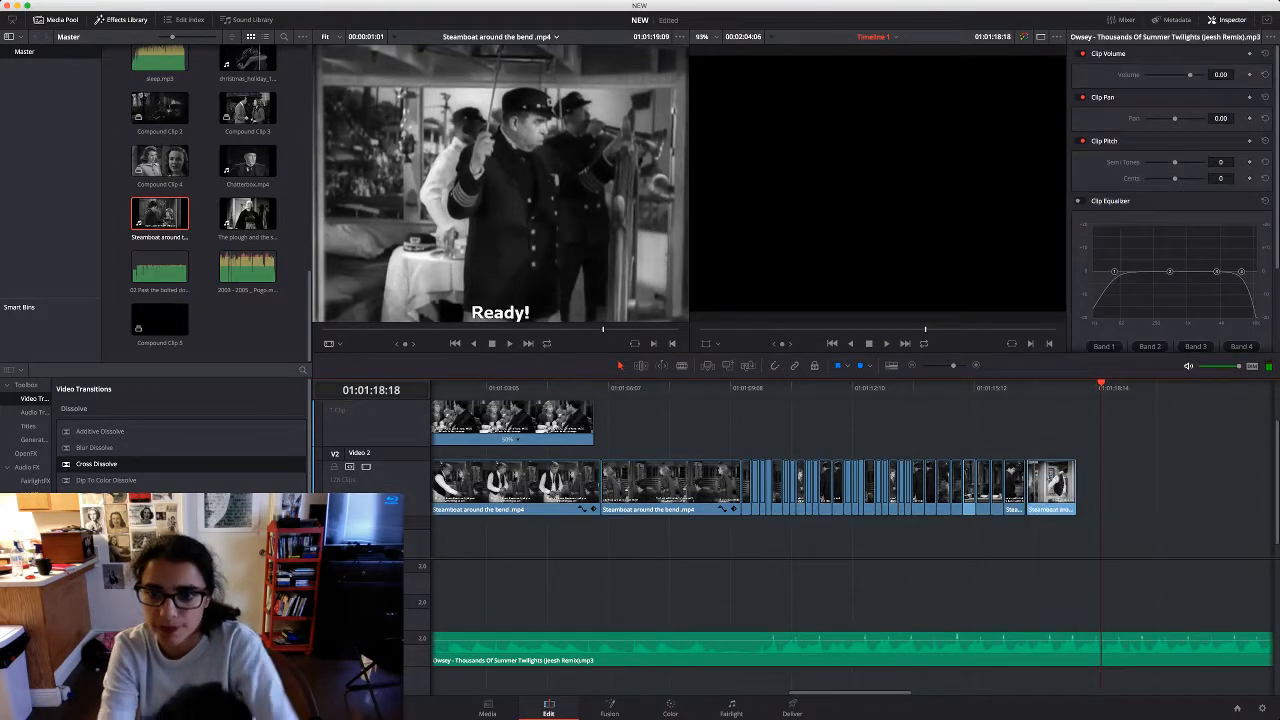
# Play back the latest rapid cuts and shorten the wheelhouse clip slightly from its end
pyautogui.moveTo(1010, 354); pyautogui.dragTo(1010, 362)
pyautogui.click(877, 403)
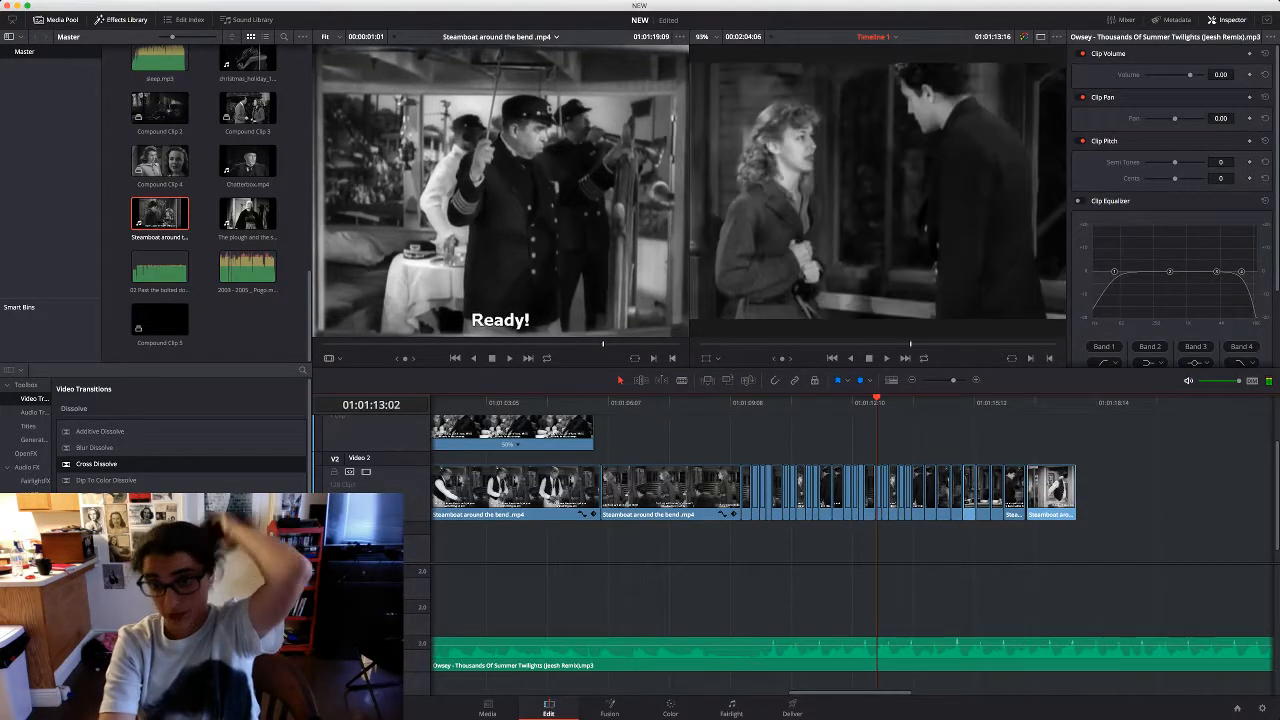
pyautogui.press('space')
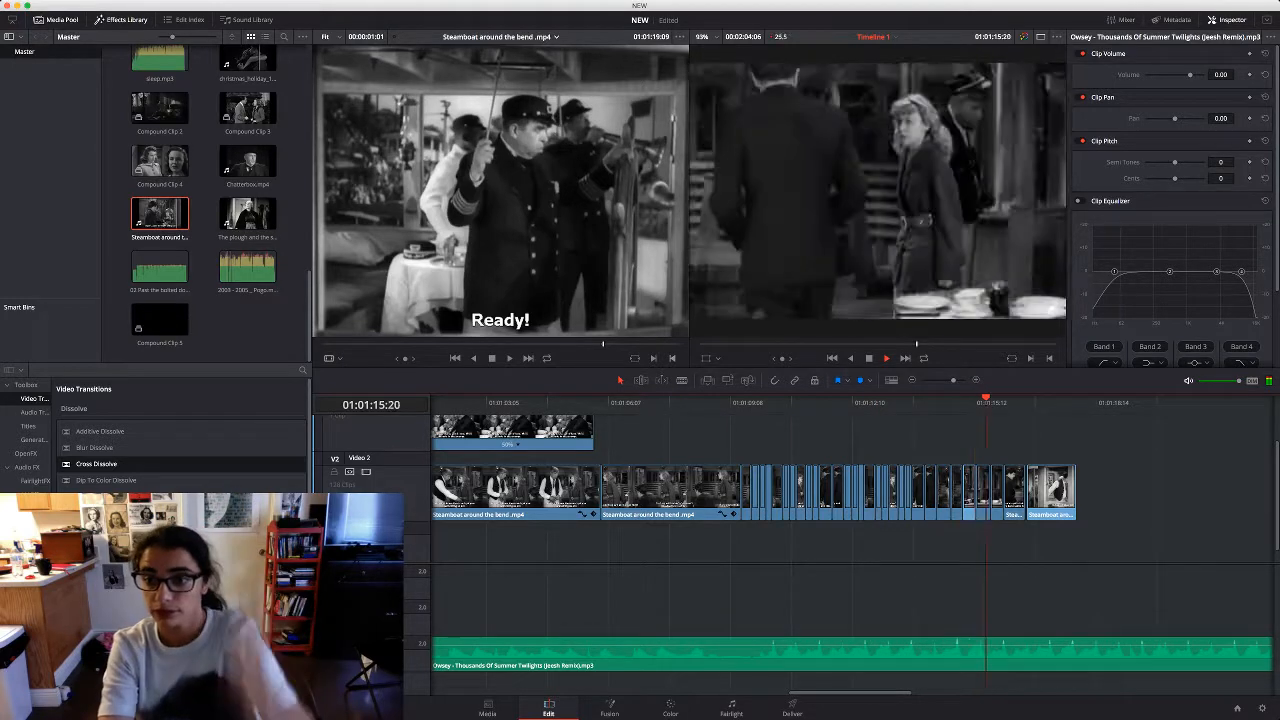
pyautogui.click(1051, 491)
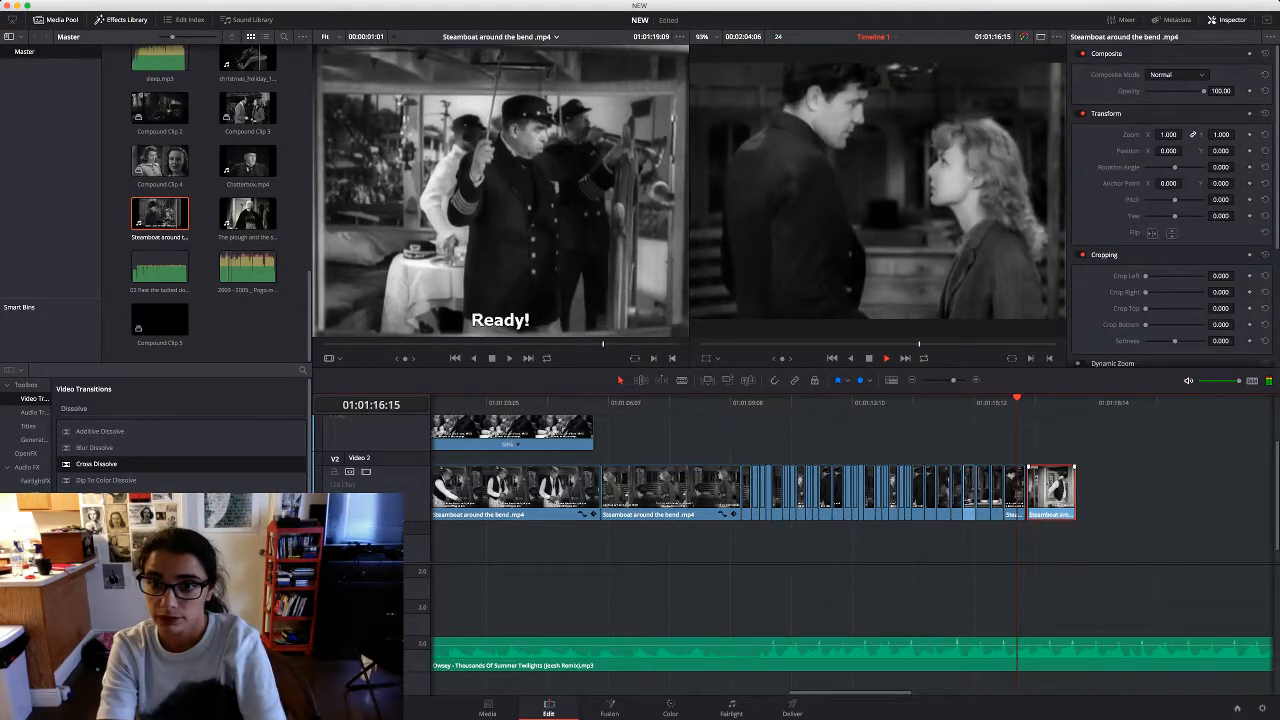
pyautogui.moveTo(1051, 491); pyautogui.dragTo(1049, 491)
pyautogui.moveTo(1074, 491); pyautogui.dragTo(1070, 491)
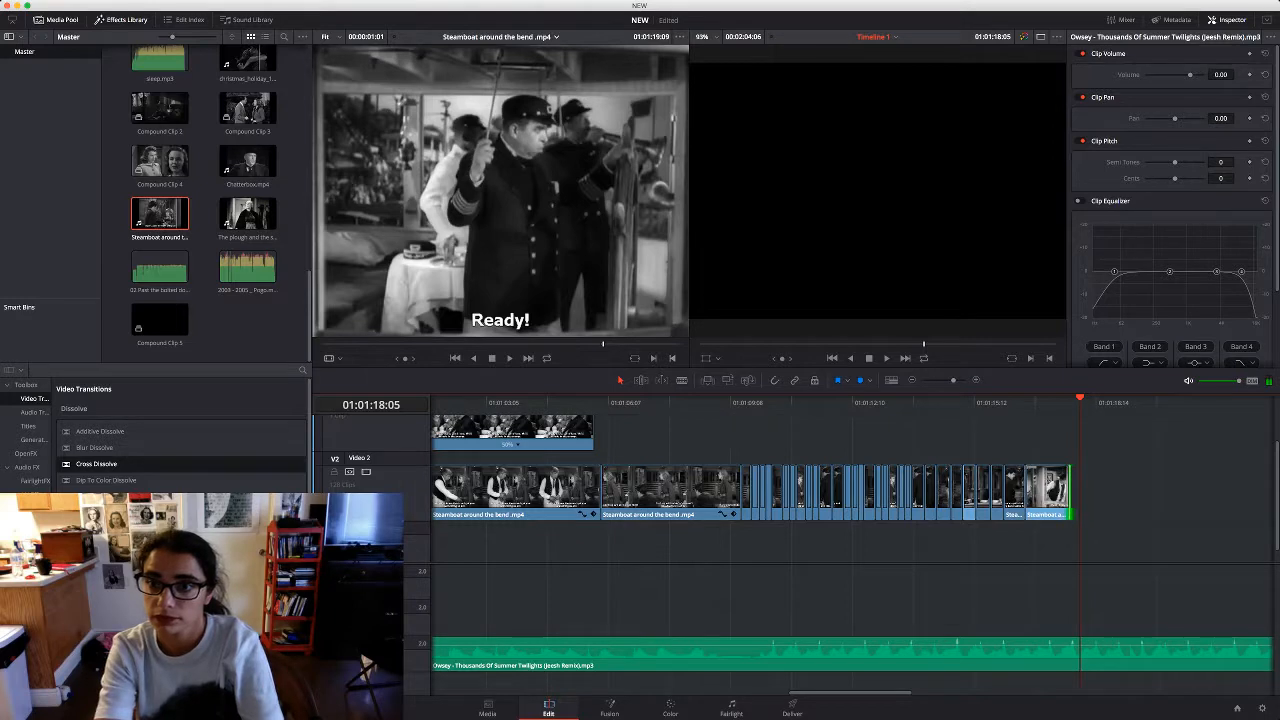
# Set the wheelhouse clip's zoom to 1.310 to hide its subtitles and play it back
pyautogui.click(1043, 402)
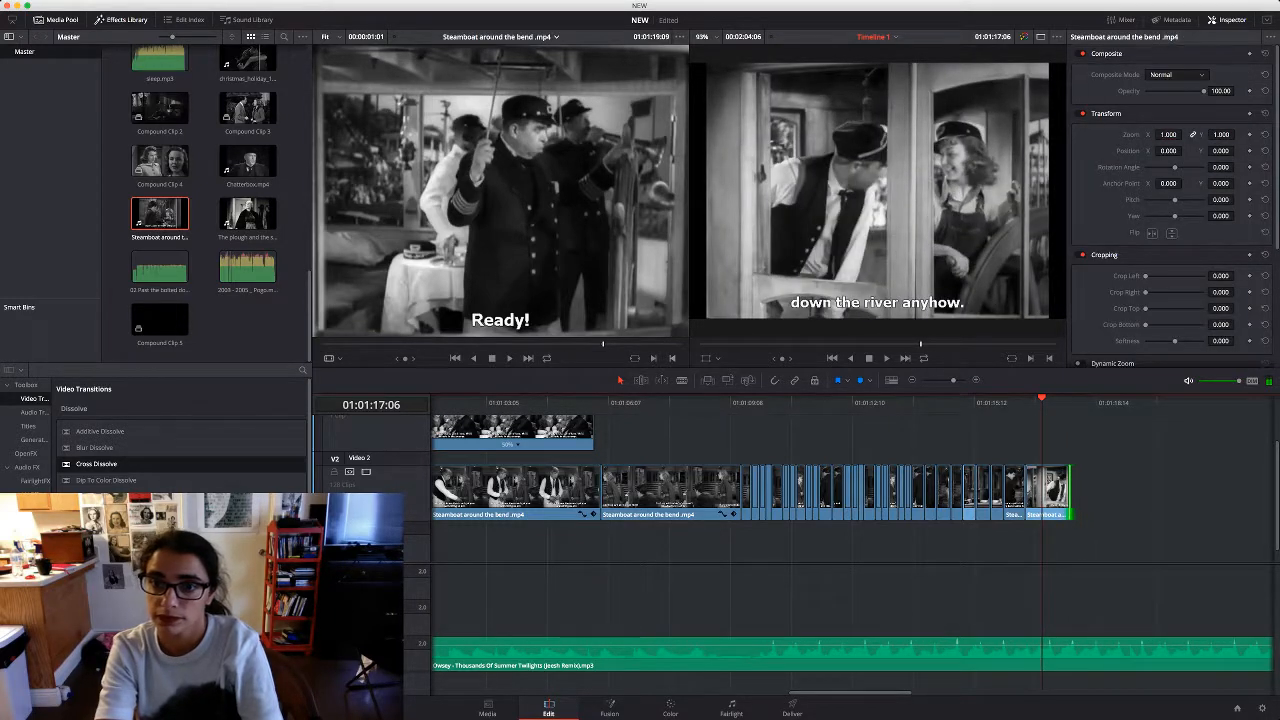
pyautogui.moveTo(1168, 134); pyautogui.dragTo(1199, 134)
pyautogui.press('space')
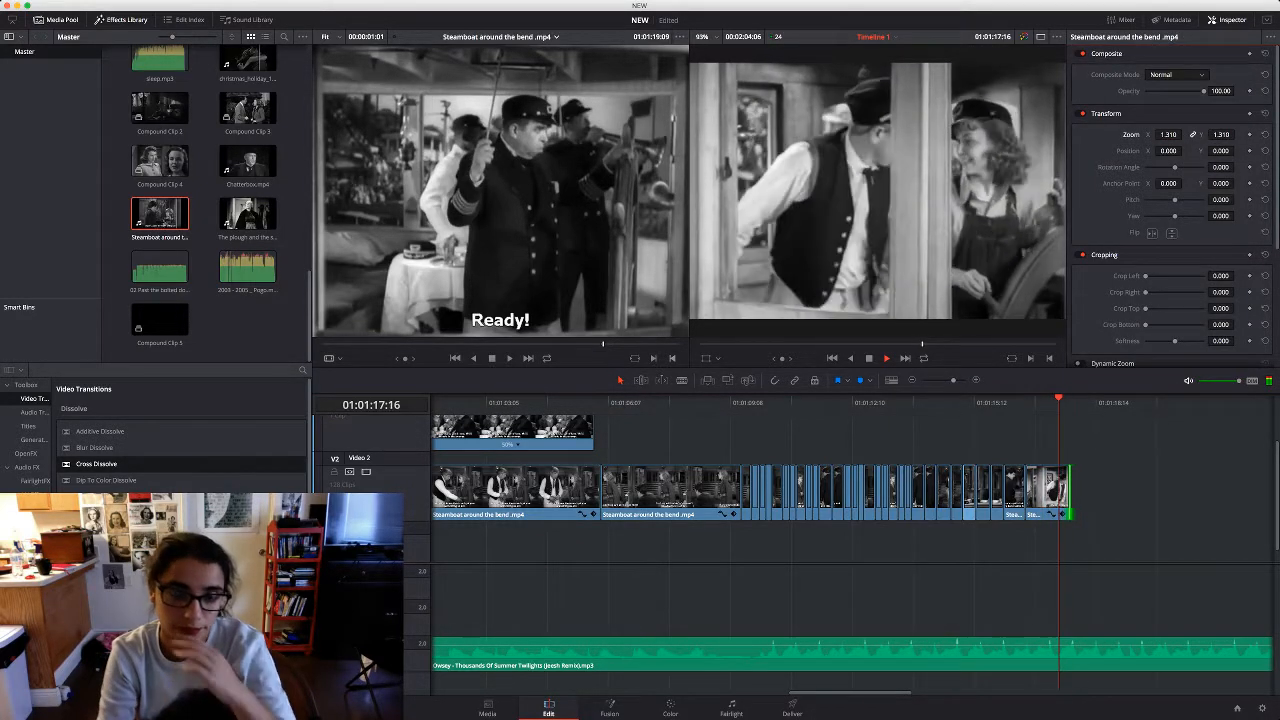
# Mark a 00:00:01:16 source segment ending at 01:01:29:16 and append it without audio after the wheelhouse clip
pyautogui.press('q')
pyautogui.press('space')
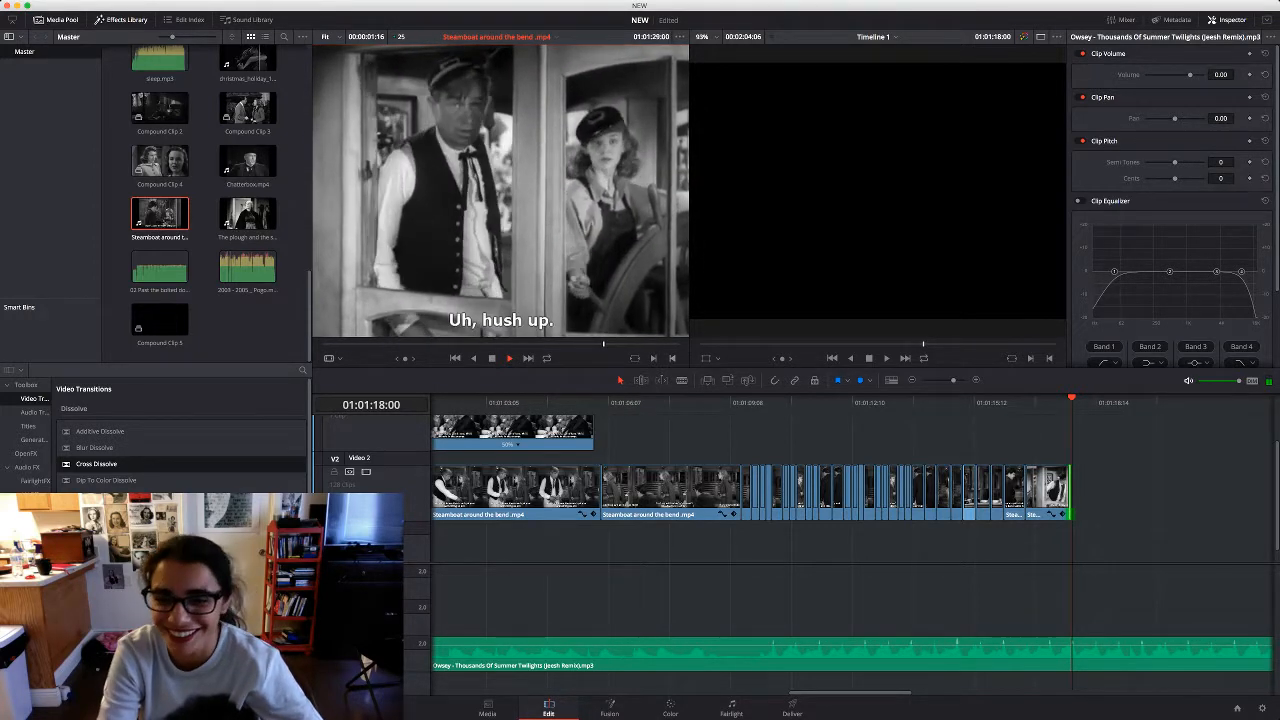
pyautogui.press('space')
pyautogui.moveTo(520, 240); pyautogui.dragTo(1076, 490)
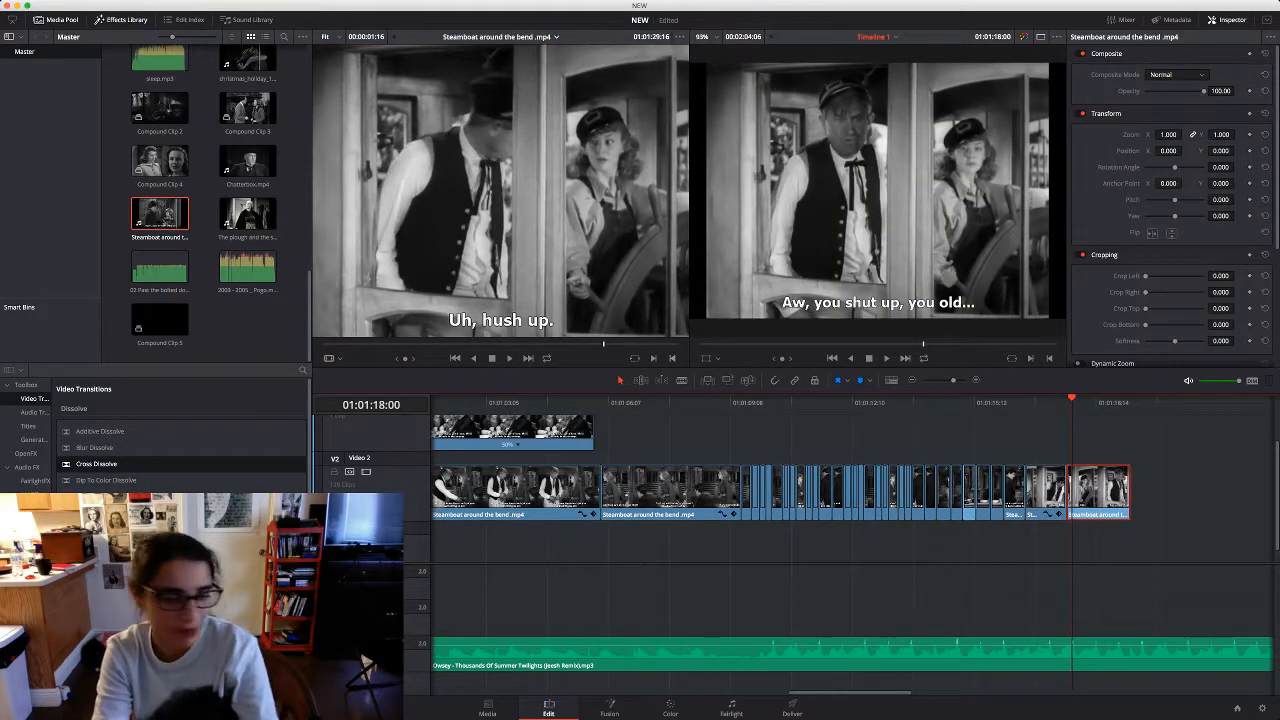
# Set the last clip's zoom to 1.290 to hide its subtitles and trim its end
pyautogui.moveTo(1168, 134); pyautogui.dragTo(1195, 134)
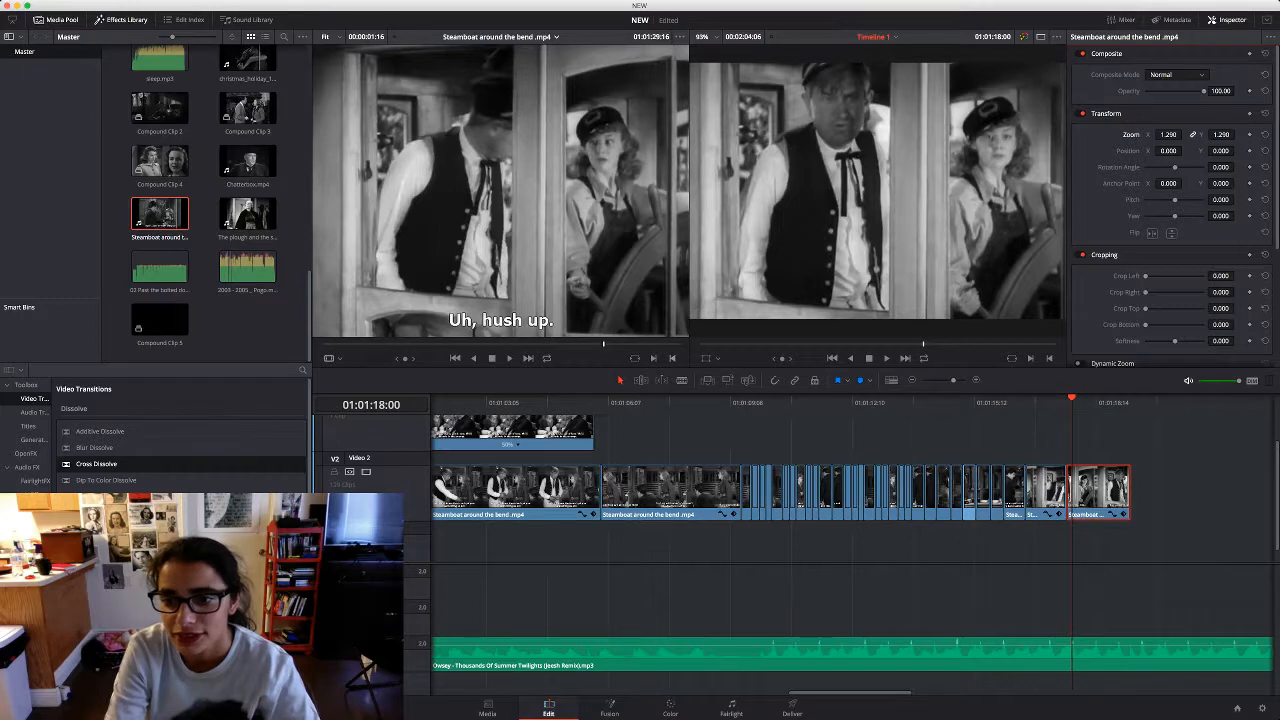
pyautogui.press('space')
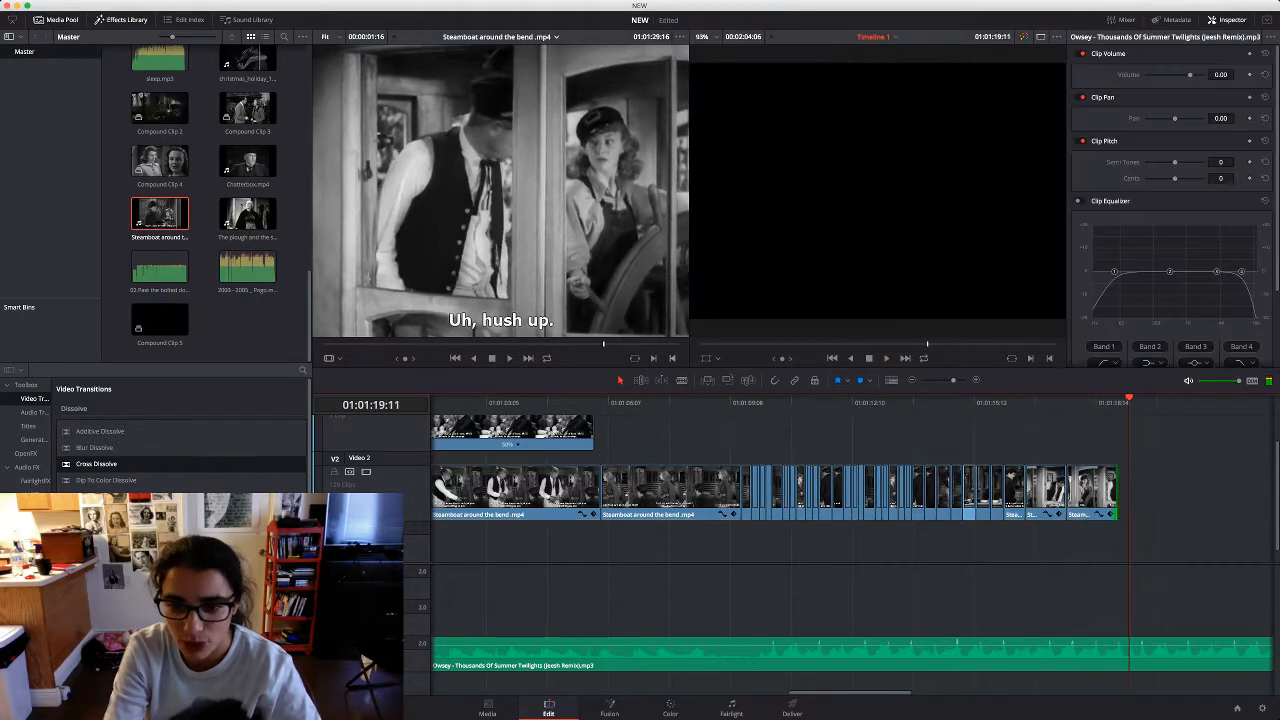
# Select the run of rapid-cut clips before the three newest ones and paste a copy directly after the last clip
pyautogui.moveTo(1000, 549); pyautogui.dragTo(930, 492)
pyautogui.moveTo(930, 492); pyautogui.dragTo(866, 492)
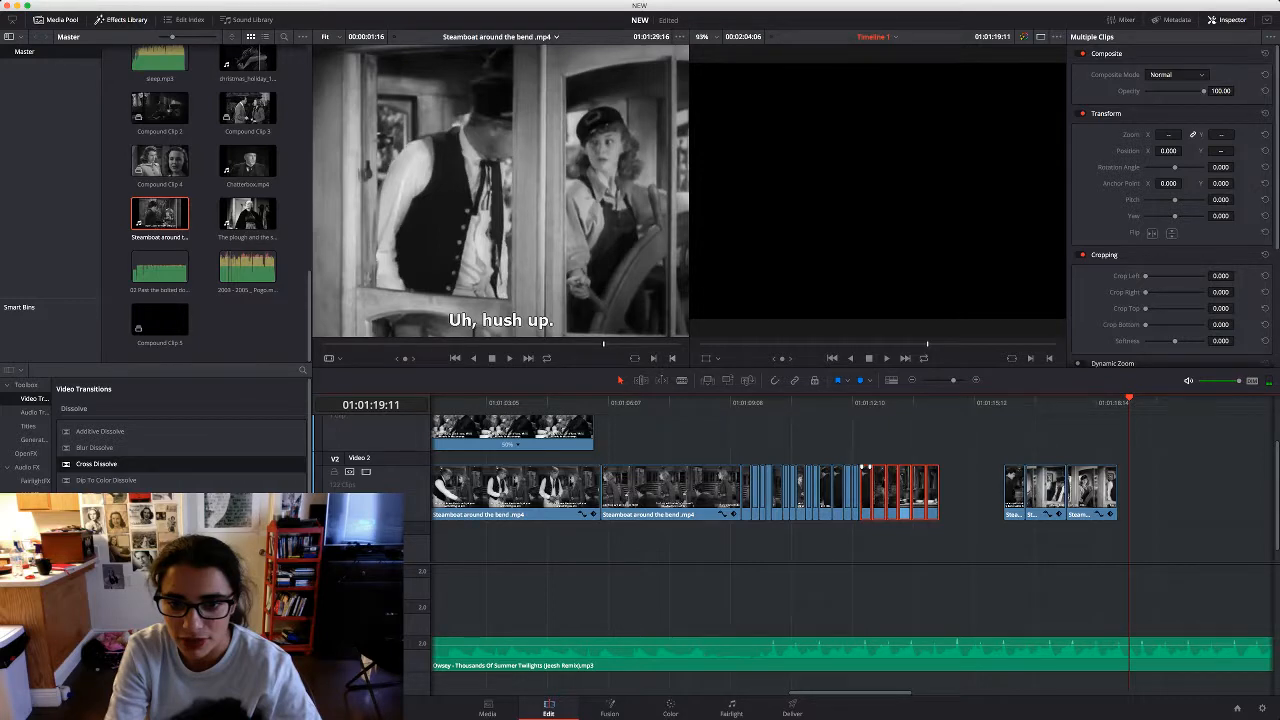
pyautogui.moveTo(756, 452); pyautogui.dragTo(1003, 518)
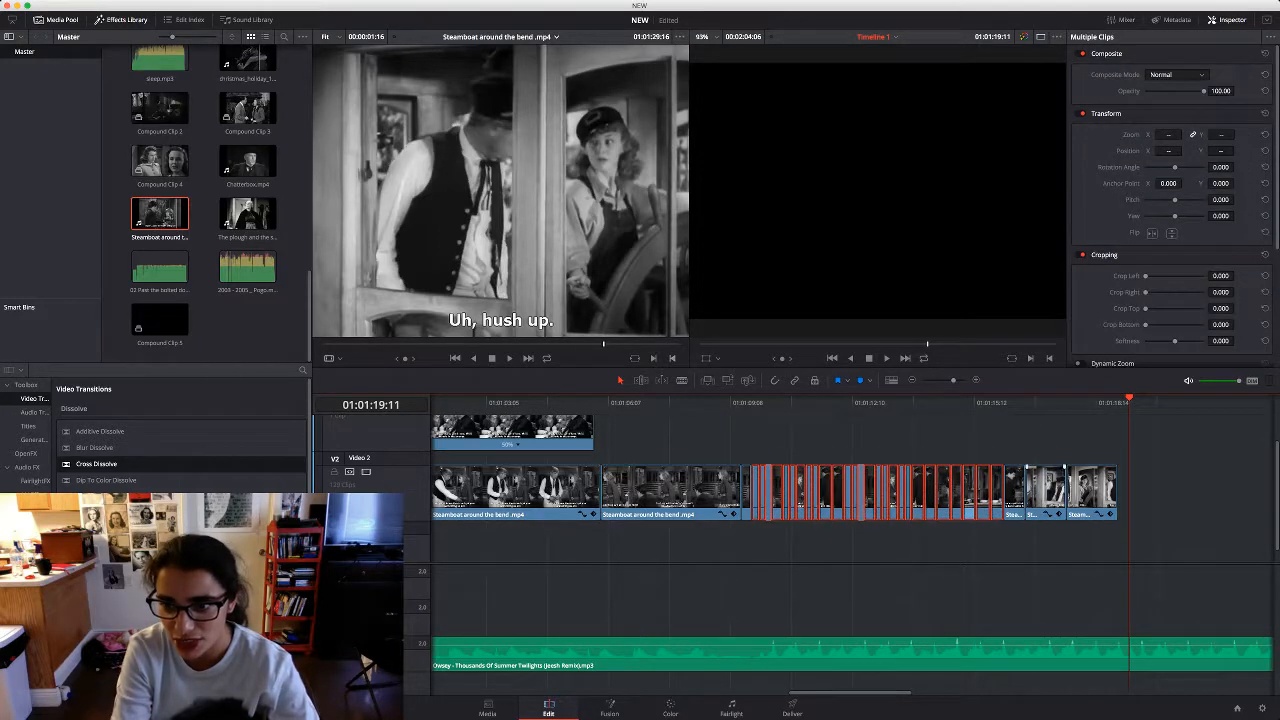
pyautogui.press('Left')
pyautogui.press('Left')
pyautogui.press('Left')
pyautogui.press('Left')
pyautogui.press('Left')
pyautogui.press('Left')
pyautogui.press('Left')
pyautogui.press('Left')
pyautogui.press('Left')
pyautogui.press('Right')
pyautogui.press('Right')
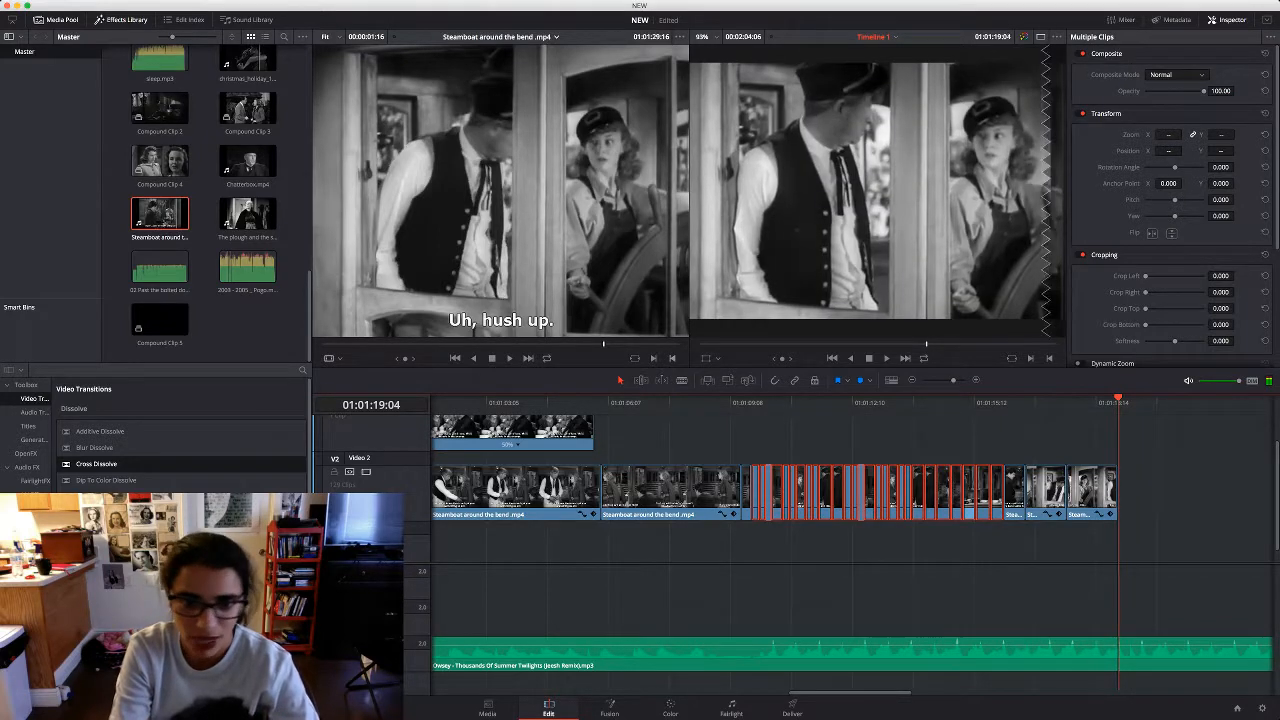
pyautogui.press('super+v')
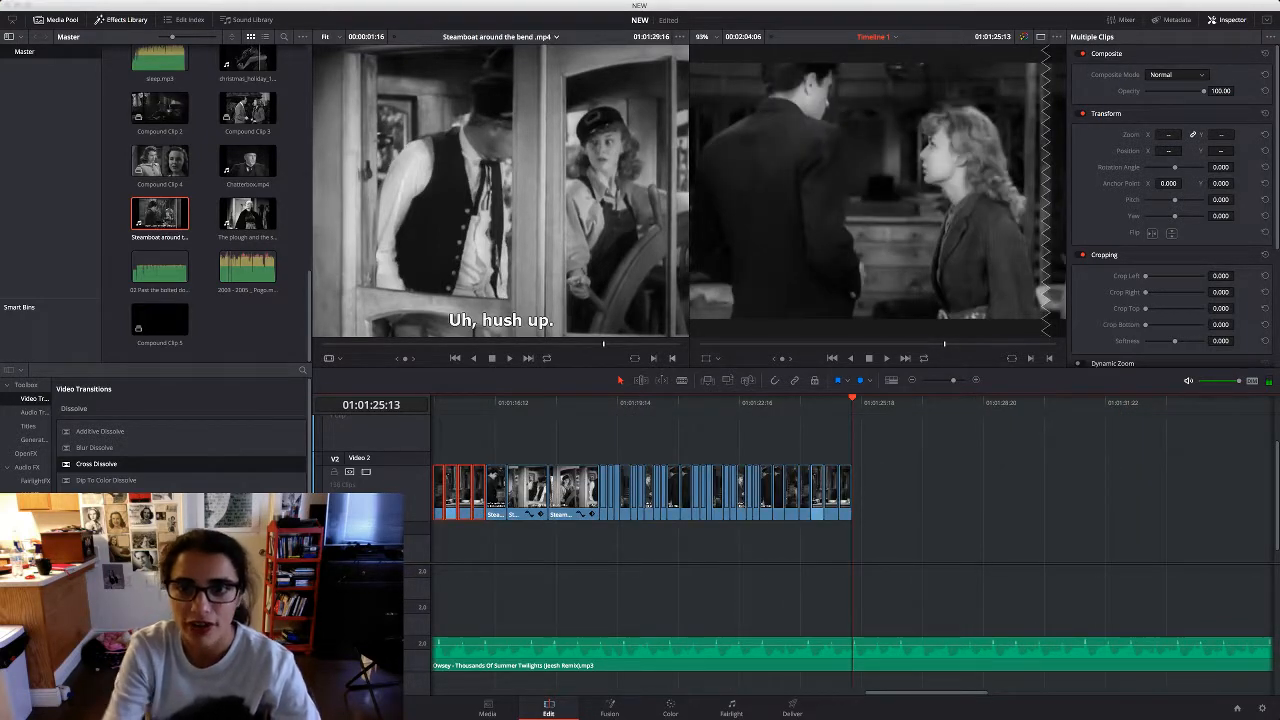
# Review the copied cuts and set the zoom of the clip at 01:01:24:15 to 1.240
pyautogui.press('Right')
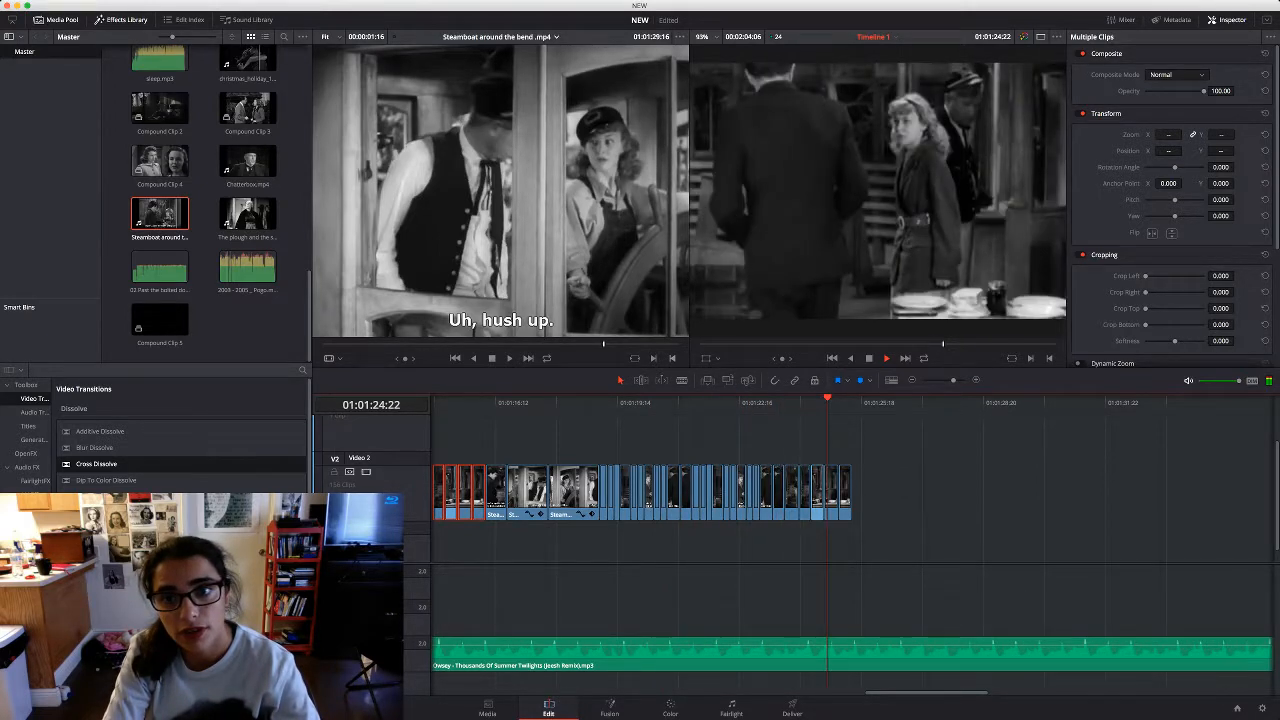
pyautogui.click(816, 403)
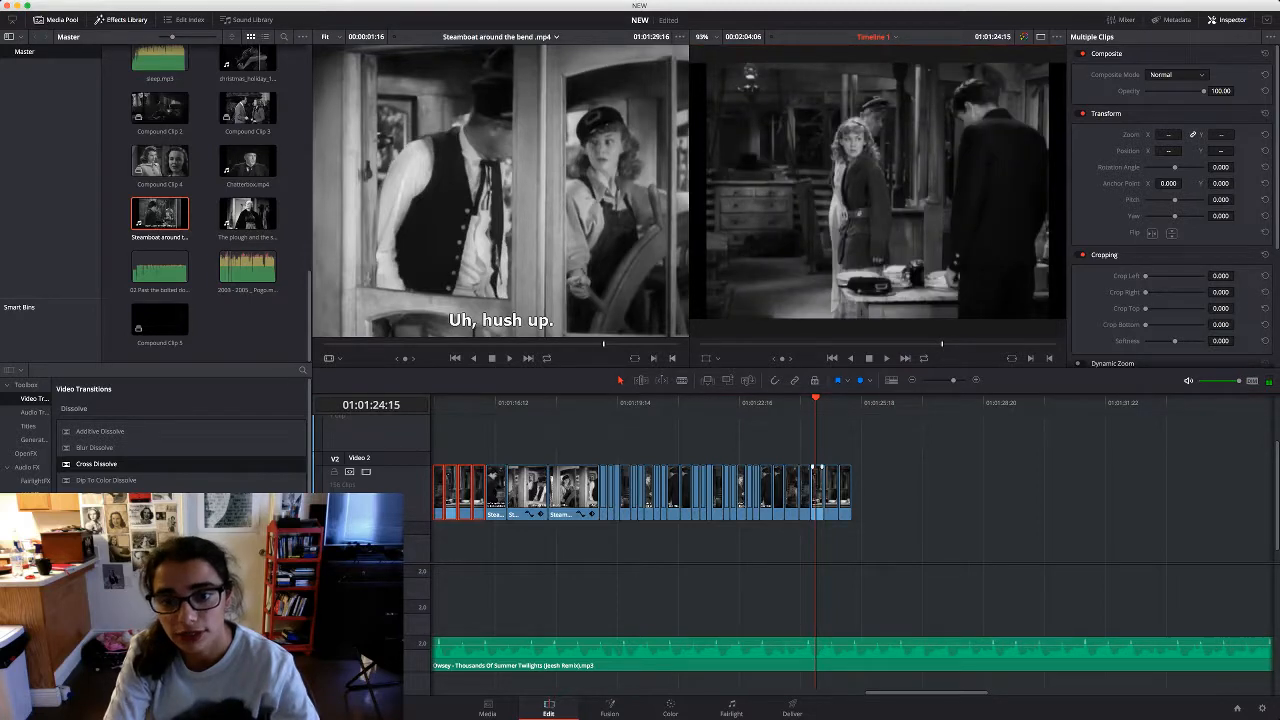
pyautogui.click(818, 470)
pyautogui.moveTo(1168, 134); pyautogui.dragTo(1192, 134)
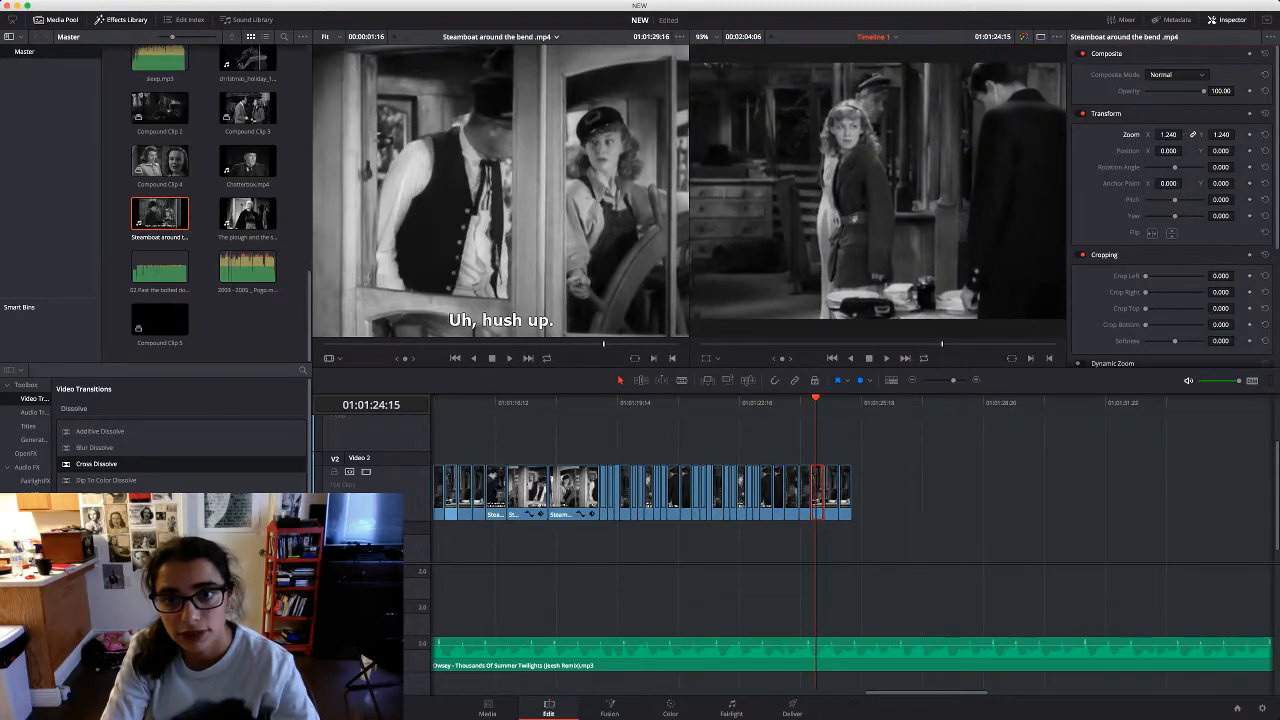
# Adjust the zoom and vertical position of all the copied rapid-cut clips together and play the result
pyautogui.press('Left')
pyautogui.press('Left')
pyautogui.press('Left')
pyautogui.press('Left')
pyautogui.press('Left')
pyautogui.press('Left')
pyautogui.press('Left')
pyautogui.press('Left')
pyautogui.press('Left')
pyautogui.press('Left')
pyautogui.press('Left')
pyautogui.press('Left')
pyautogui.press('Left')
pyautogui.press('Left')
pyautogui.press('Left')
pyautogui.press('Left')
pyautogui.press('Left')
pyautogui.press('Left')
pyautogui.press('Left')
pyautogui.press('Left')
pyautogui.press('Left')
pyautogui.press('Left')
pyautogui.press('Left')
pyautogui.press('Left')
pyautogui.press('Left')
pyautogui.press('Left')
pyautogui.press('Left')
pyautogui.press('Left')
pyautogui.press('Left')
pyautogui.press('Left')
pyautogui.press('Left')
pyautogui.press('Left')
pyautogui.press('Left')
pyautogui.press('Left')
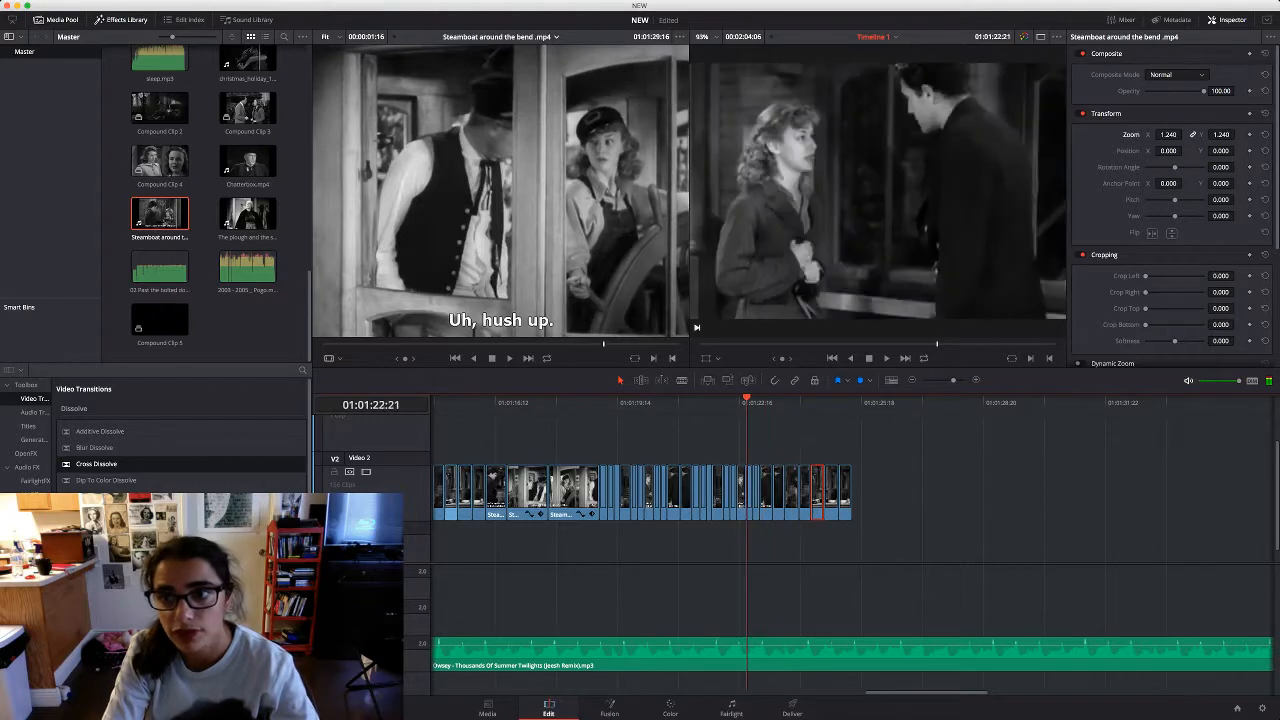
pyautogui.moveTo(886, 469); pyautogui.dragTo(601, 487)
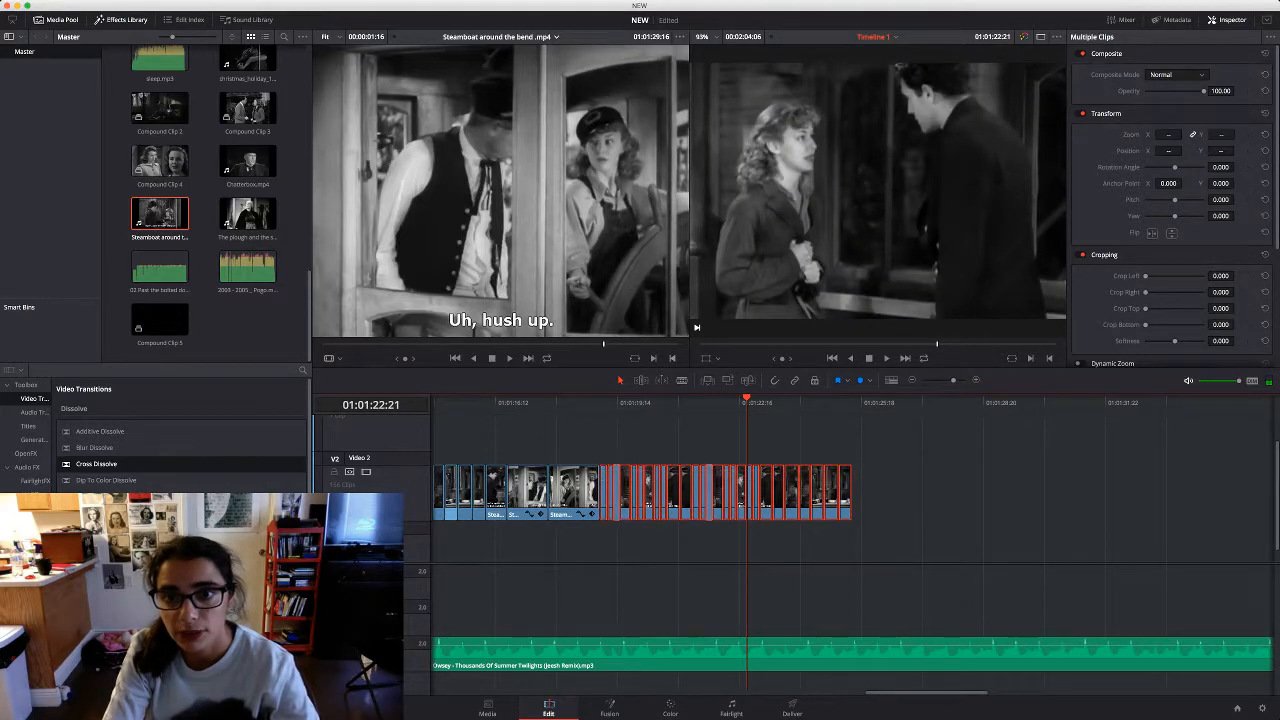
pyautogui.moveTo(1168, 134)
pyautogui.mouseDown()
pyautogui.moveTo(1210, 151)
pyautogui.moveTo(1180, 151)
pyautogui.mouseUp()
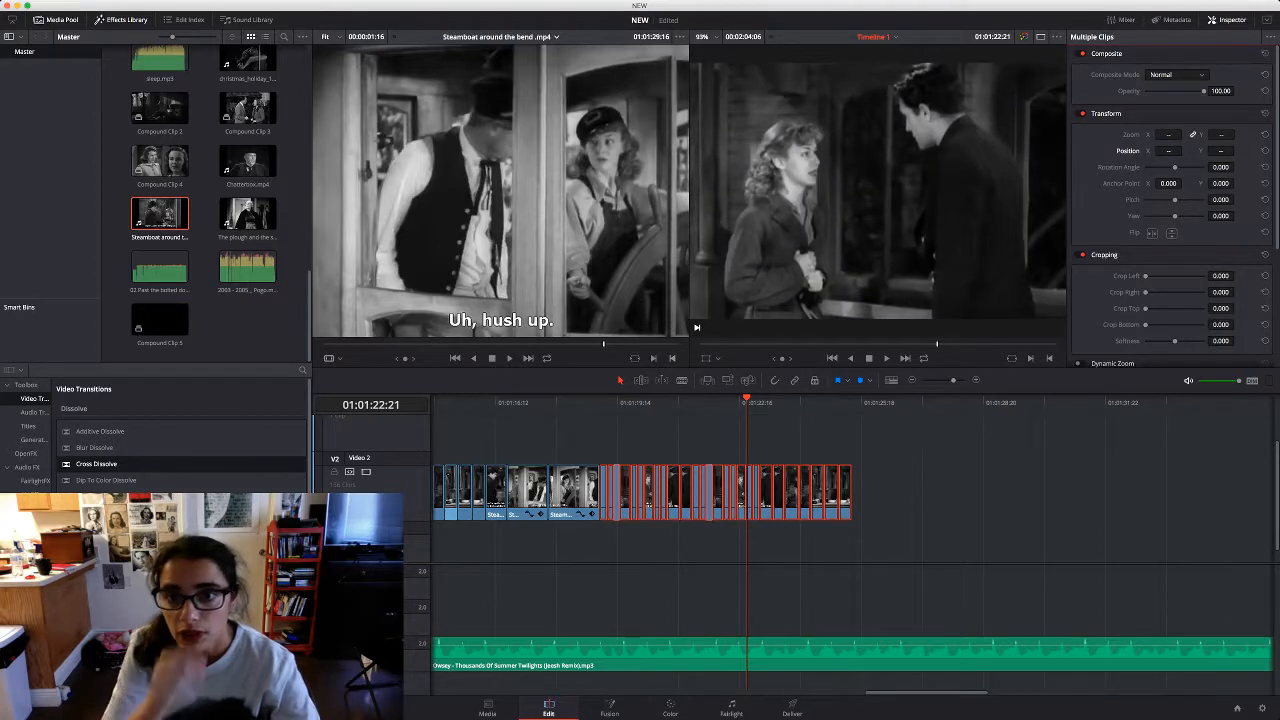
pyautogui.press('space')
pyautogui.press('super+shift+a')
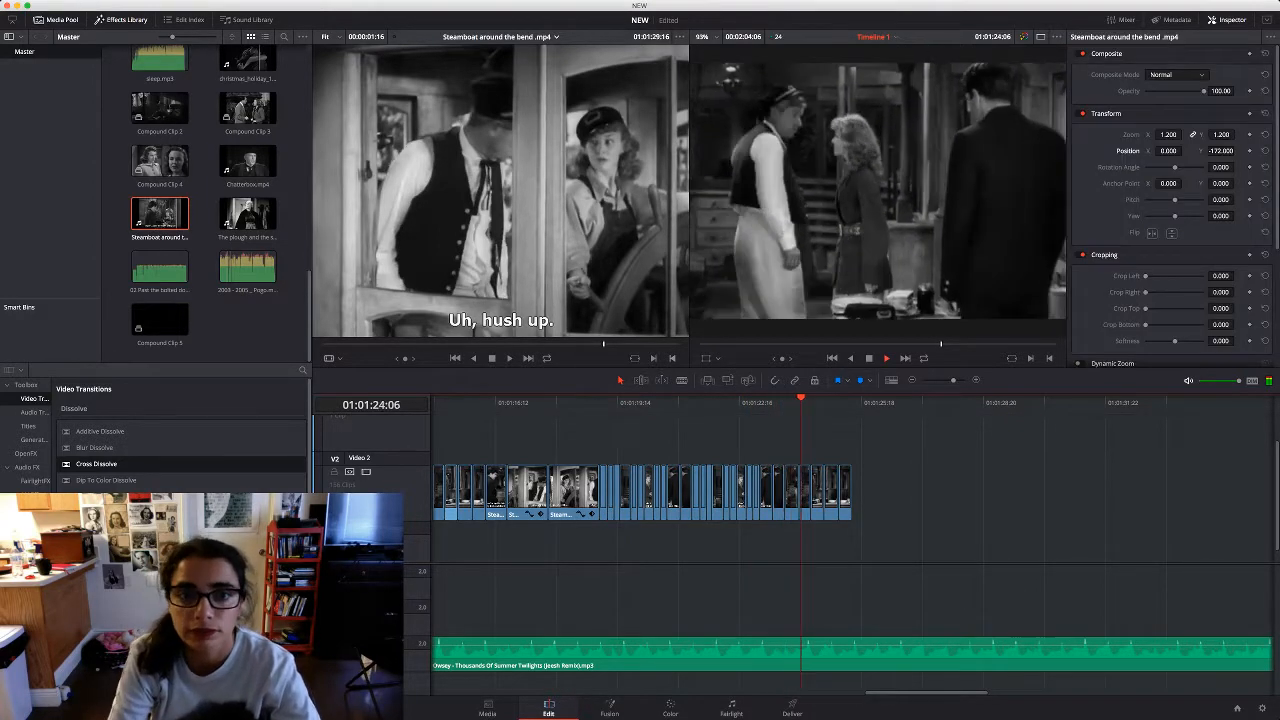
pyautogui.press('space')
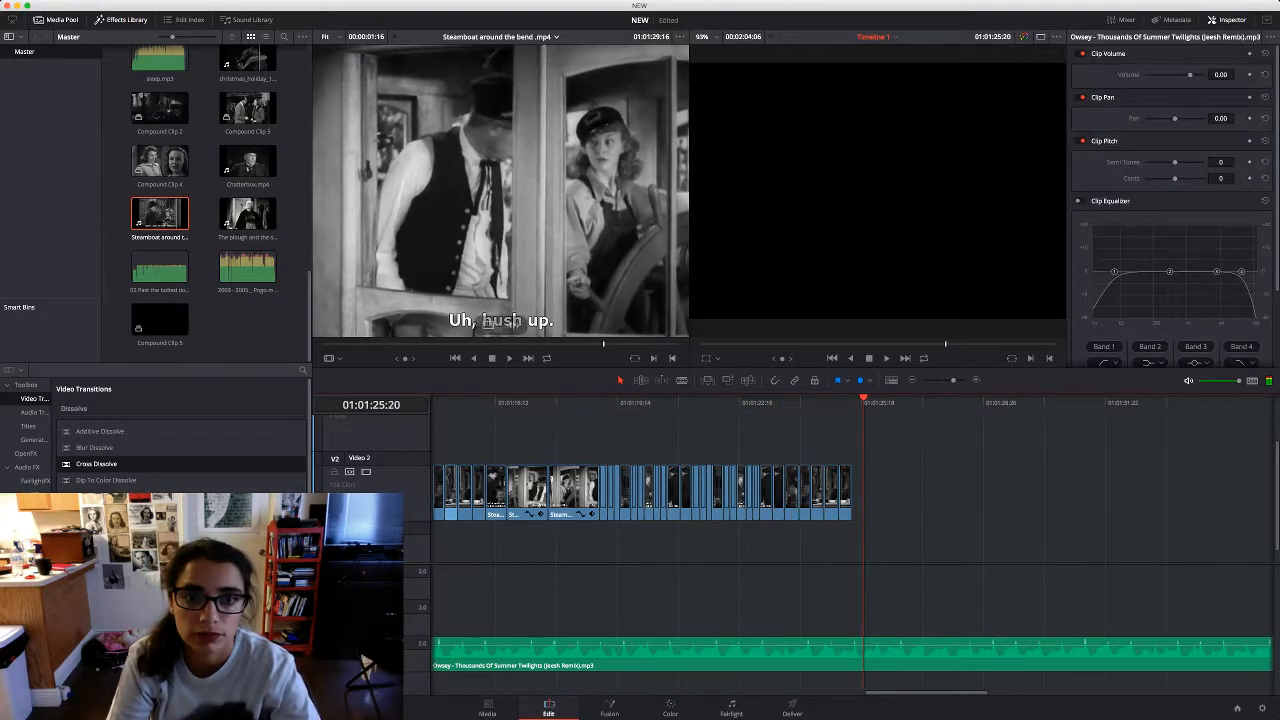
# Mark a wheelhouse shot ending at source 01:01:30:20 and place it on Video 2 directly after the last clip
pyautogui.click(500, 200)
pyautogui.press('space')
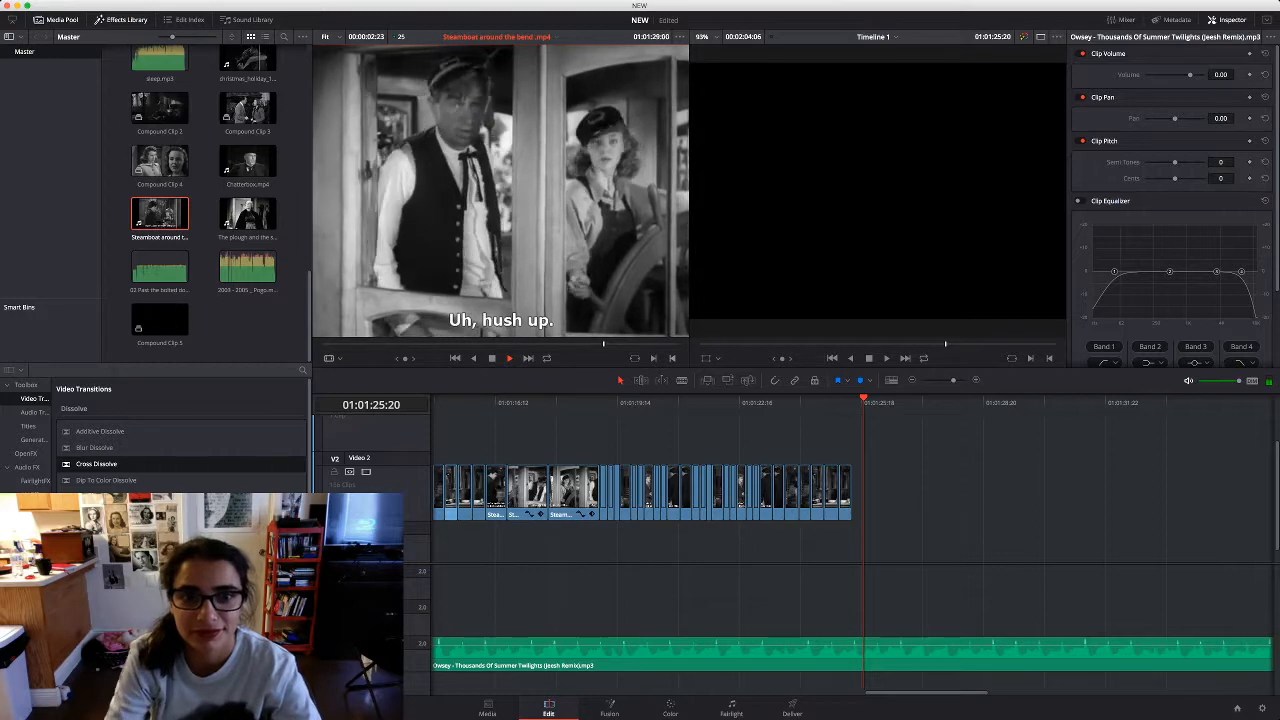
pyautogui.press('space')
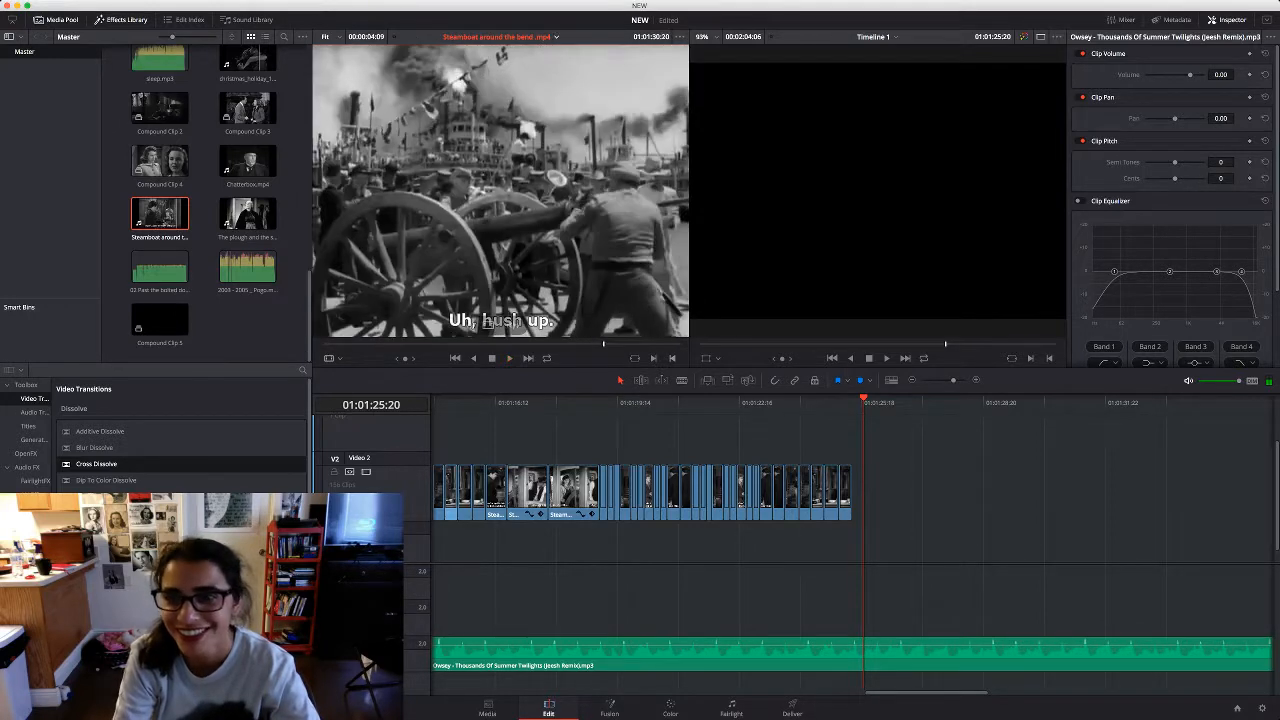
pyautogui.press('o')
pyautogui.press('F10')
pyautogui.moveTo(867, 432); pyautogui.dragTo(851, 490)
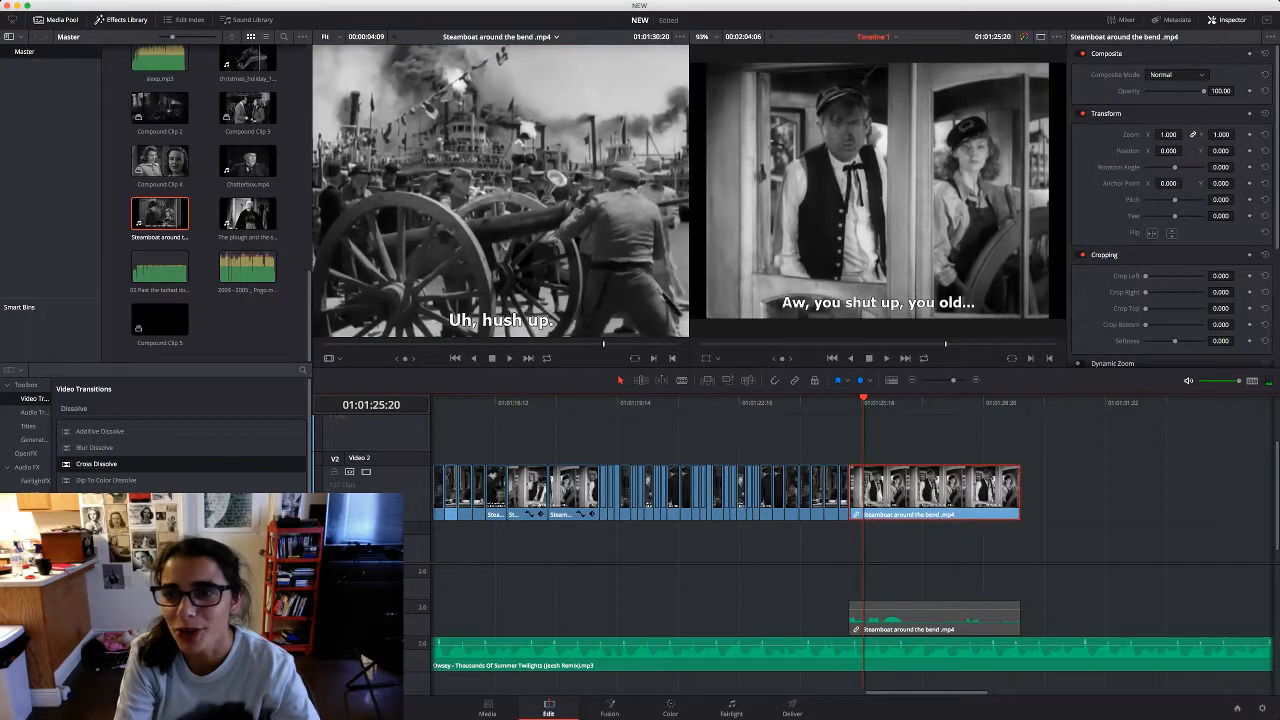
# Set the new wheelhouse clip's zoom to 1.300 and vertical position to -60, and delete its audio
pyautogui.moveTo(1168, 134)
pyautogui.mouseDown()
pyautogui.moveTo(1197, 134)
pyautogui.moveTo(1160, 151)
pyautogui.mouseUp()
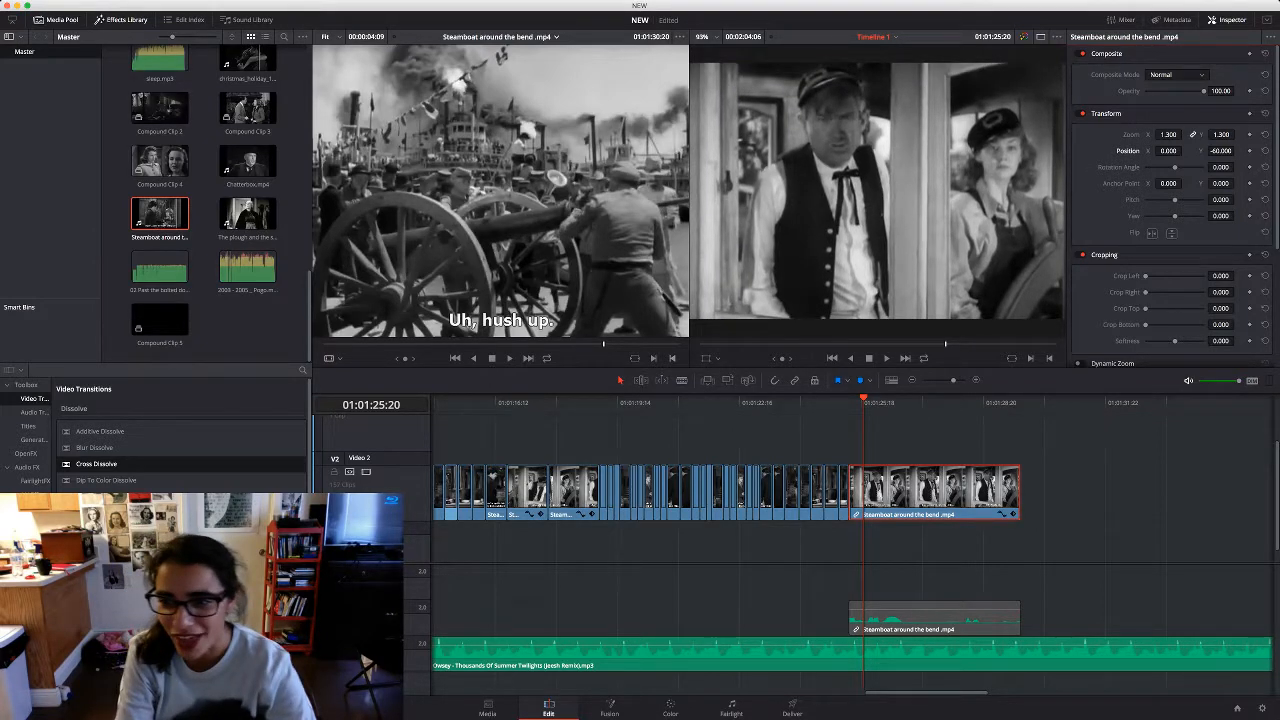
pyautogui.click(934, 618)
pyautogui.press('BackSpace')
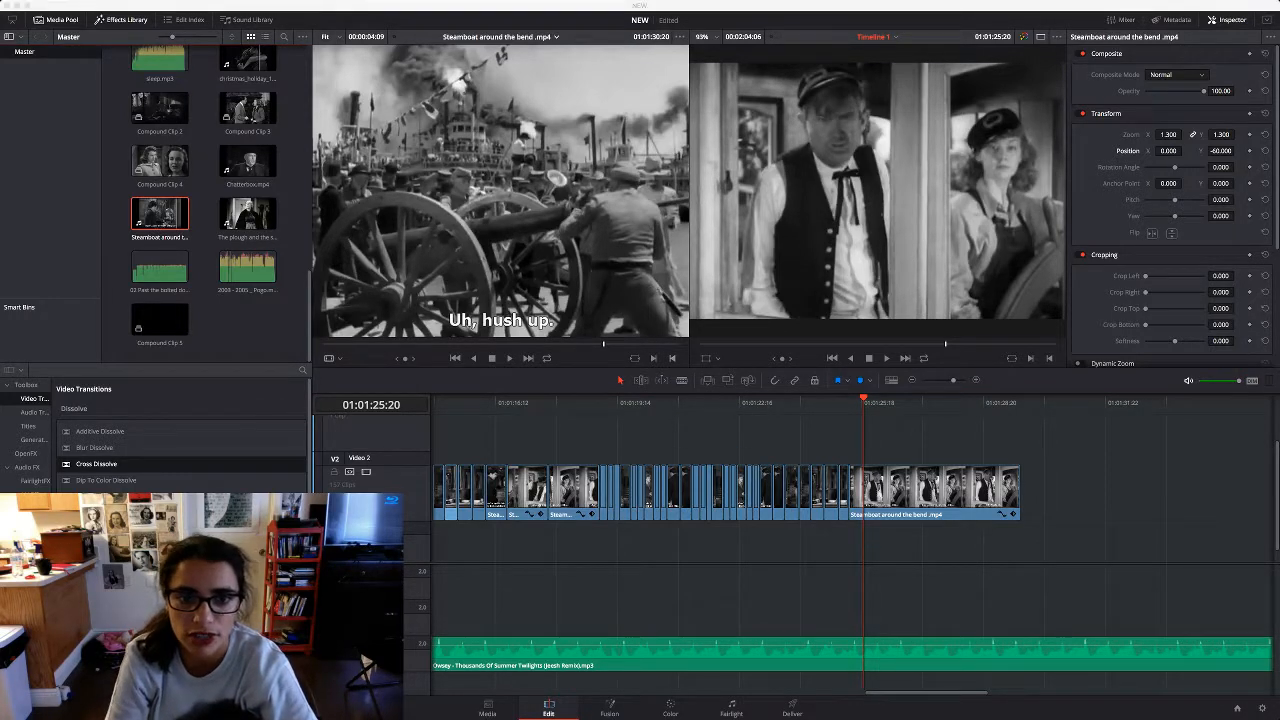
# Try adding the following wheelhouse shot, ending at source 01:01:45:18, as a silent clip after the last one
pyautogui.press('space')
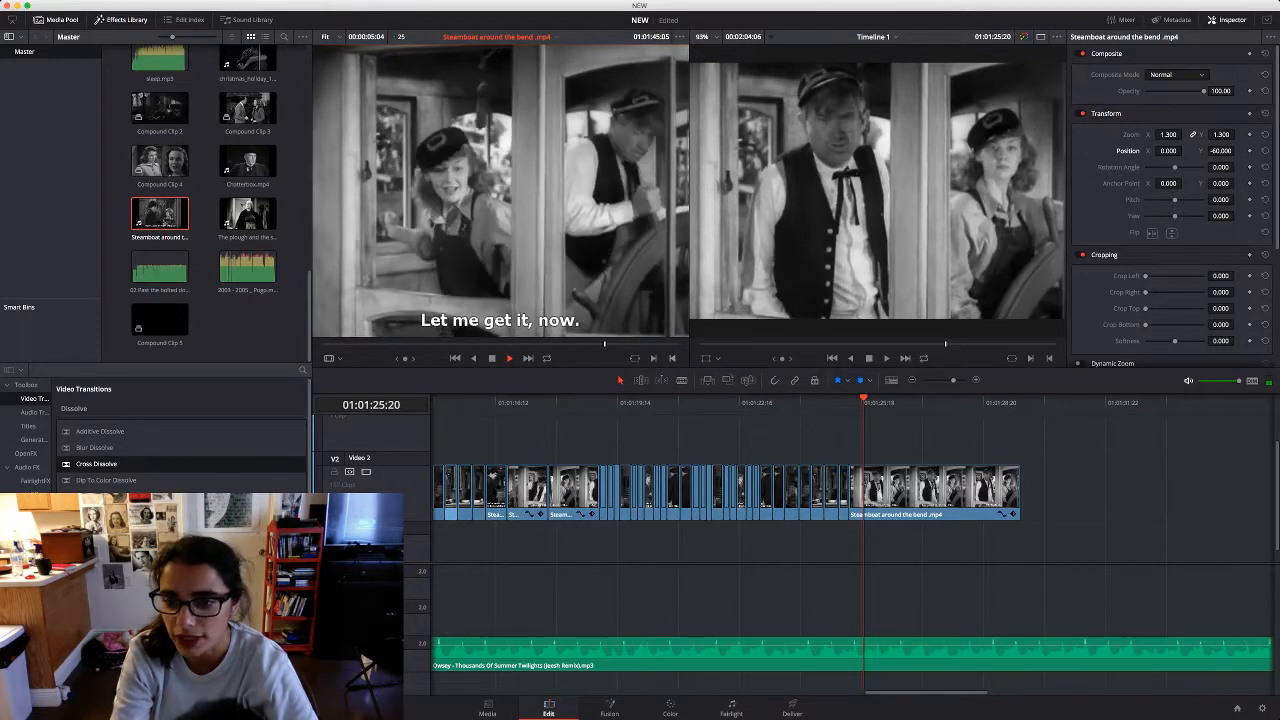
pyautogui.press('space')
pyautogui.moveTo(500, 220); pyautogui.dragTo(1110, 490)
pyautogui.moveTo(1027, 615); pyautogui.dragTo(1020, 615)
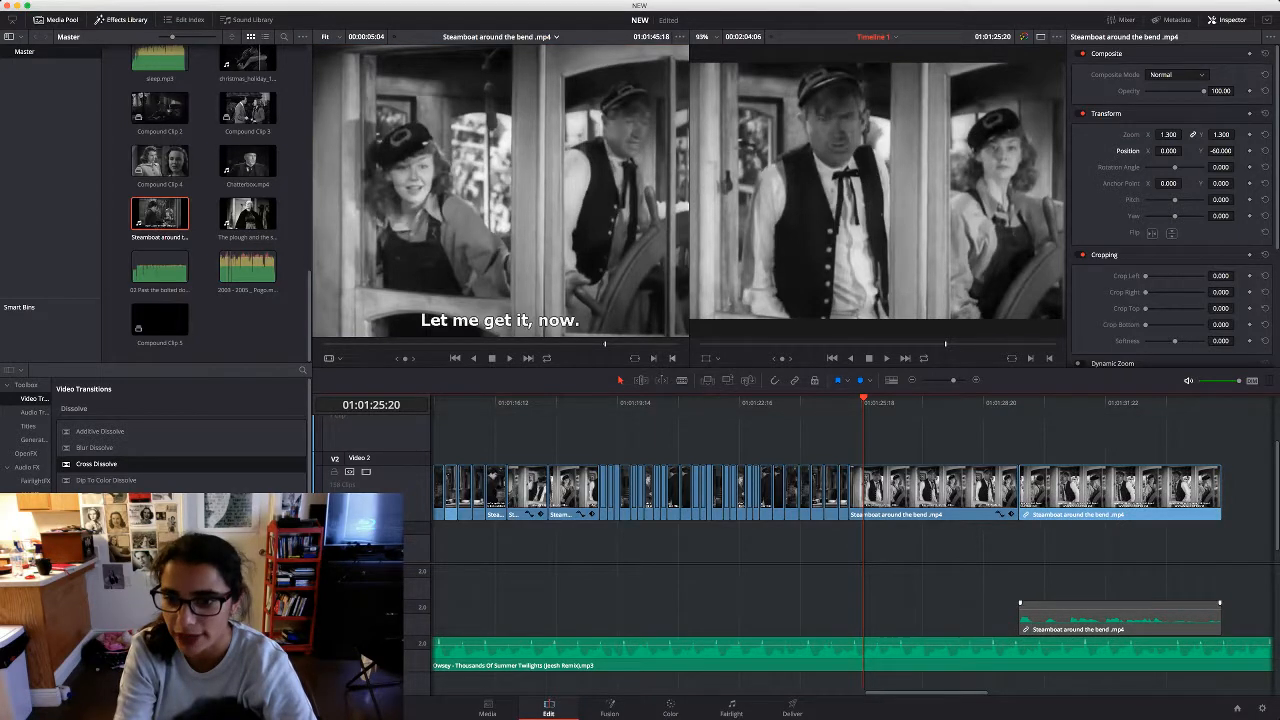
pyautogui.press('space')
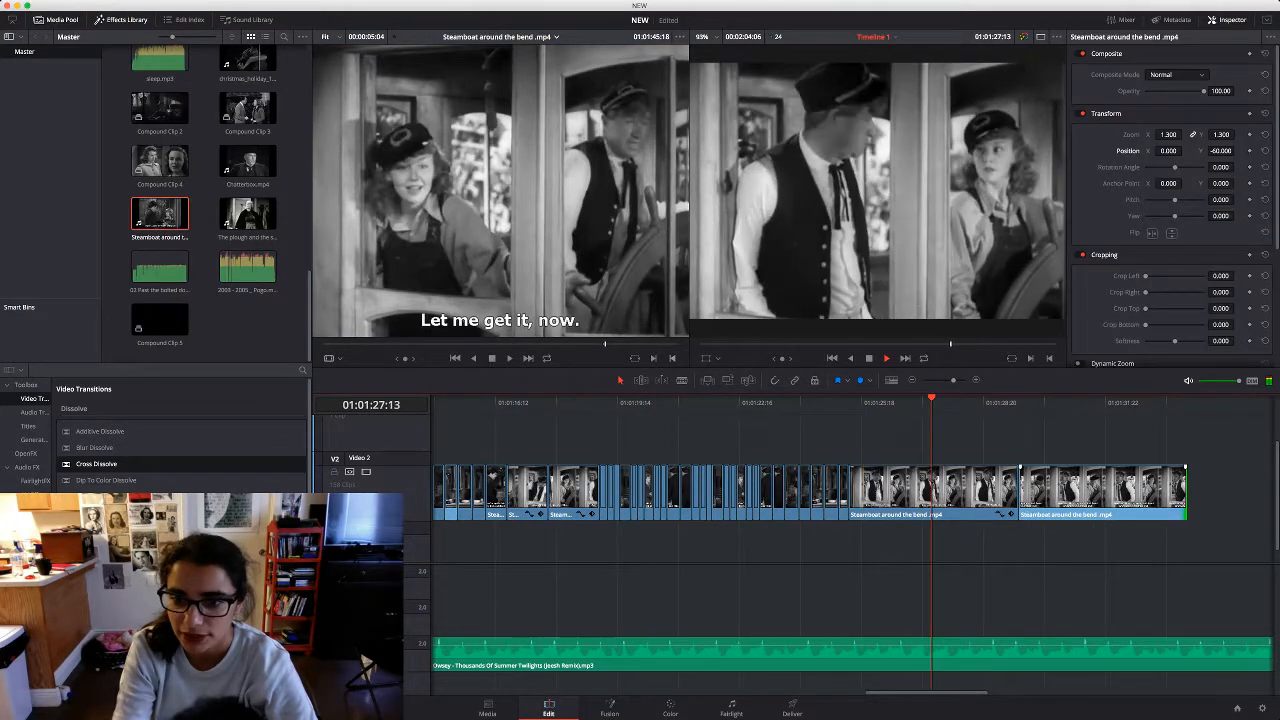
# Shorten the end of the reframed wheelhouse clip and delete the newer clip that follows it
pyautogui.moveTo(1017, 490); pyautogui.dragTo(954, 488)
pyautogui.moveTo(1080, 490); pyautogui.dragTo(1016, 490)
pyautogui.press('space')
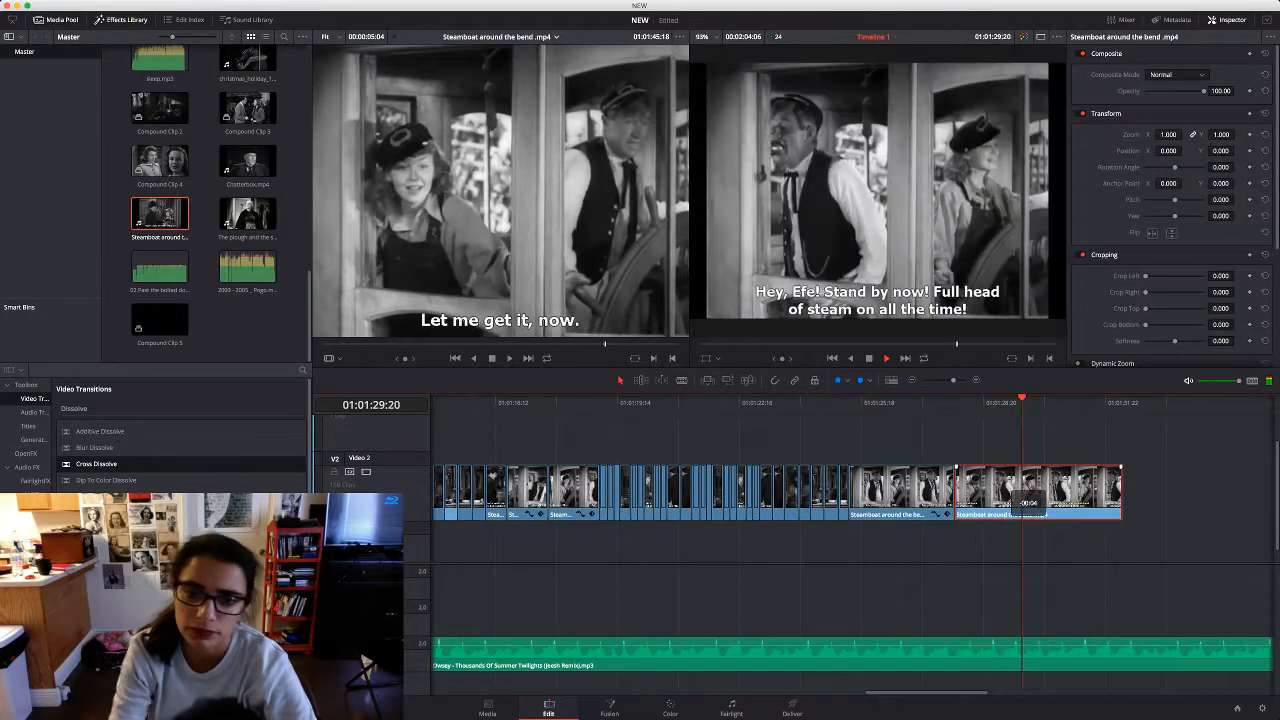
pyautogui.press('Delete')
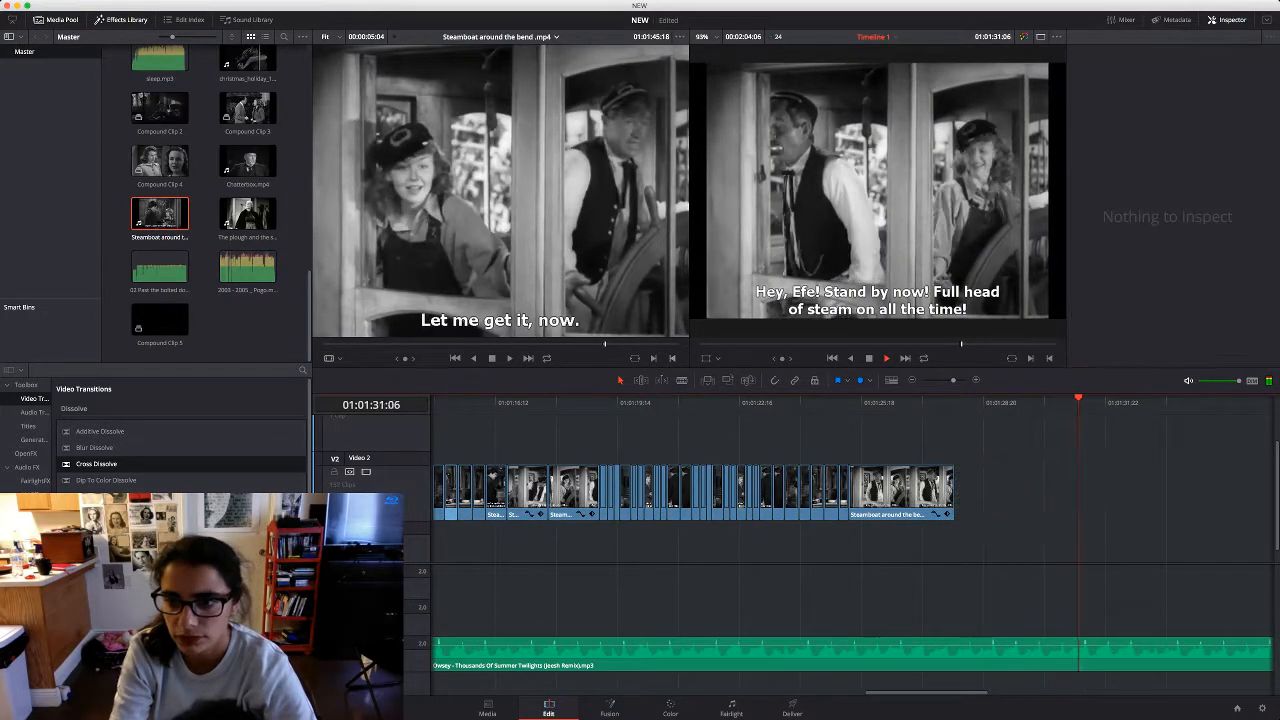
# Play back the sequence from just before the first rapid-cut run at about 01:01:09
pyautogui.moveTo(683, 449); pyautogui.dragTo(729, 476)
pyautogui.moveTo(780, 403); pyautogui.dragTo(471, 403)
pyautogui.moveTo(914, 344); pyautogui.dragTo(699, 344)
pyautogui.press('space')
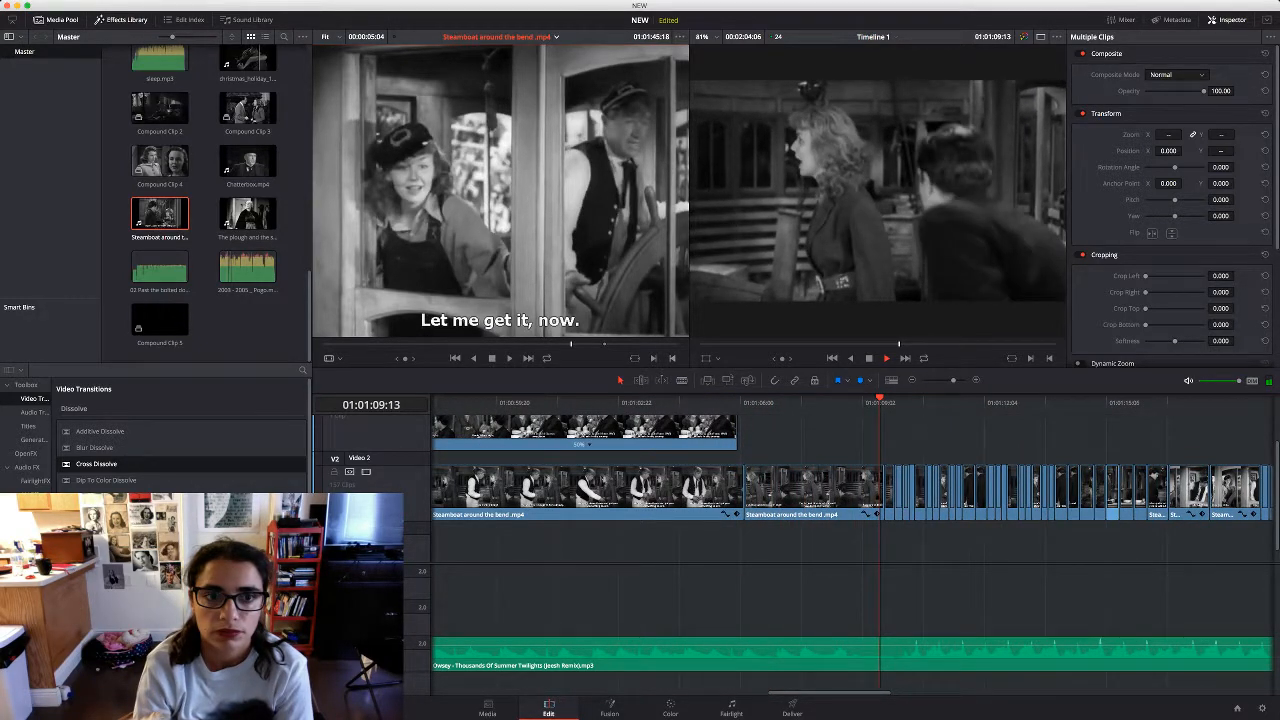
# Append a shot of the couple with flowers ending at source 00:47:16:02, with zoom 1.430 and vertical position -62
pyautogui.moveTo(571, 344); pyautogui.dragTo(470, 344)
pyautogui.click(470, 344)
pyautogui.click(441, 344)
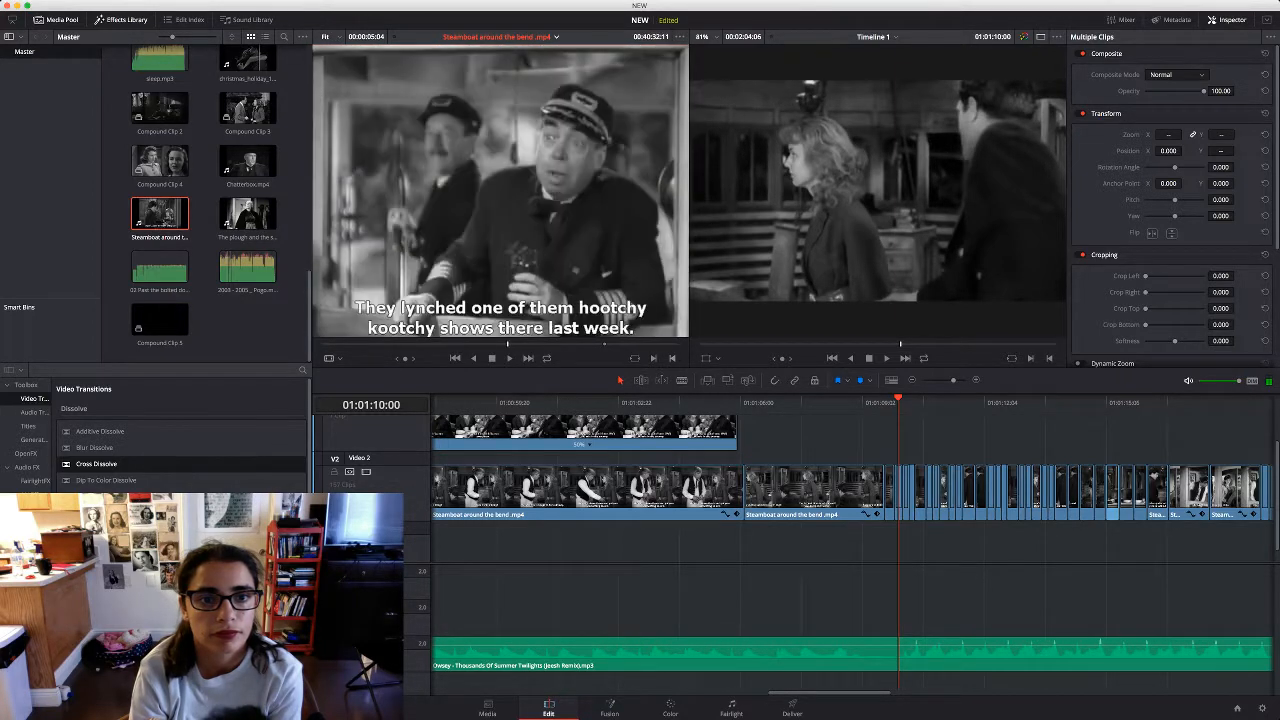
pyautogui.moveTo(509, 344); pyautogui.dragTo(526, 344)
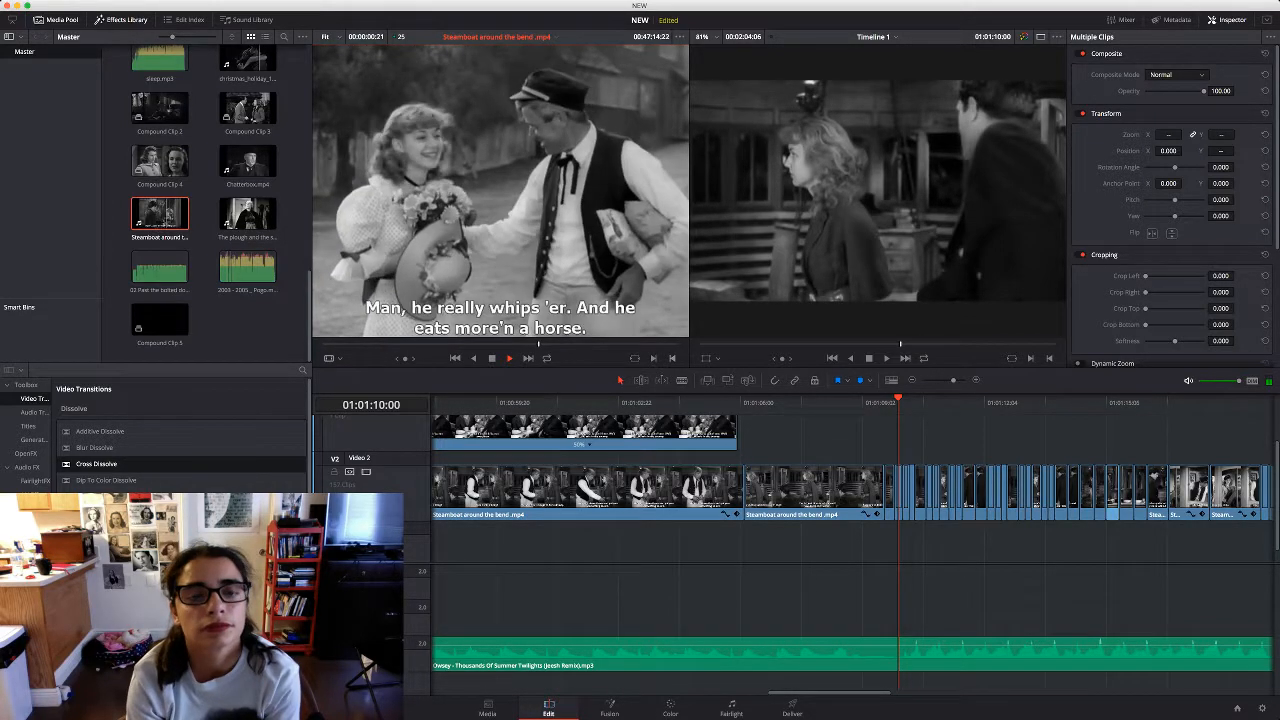
pyautogui.press('space')
pyautogui.press('o')
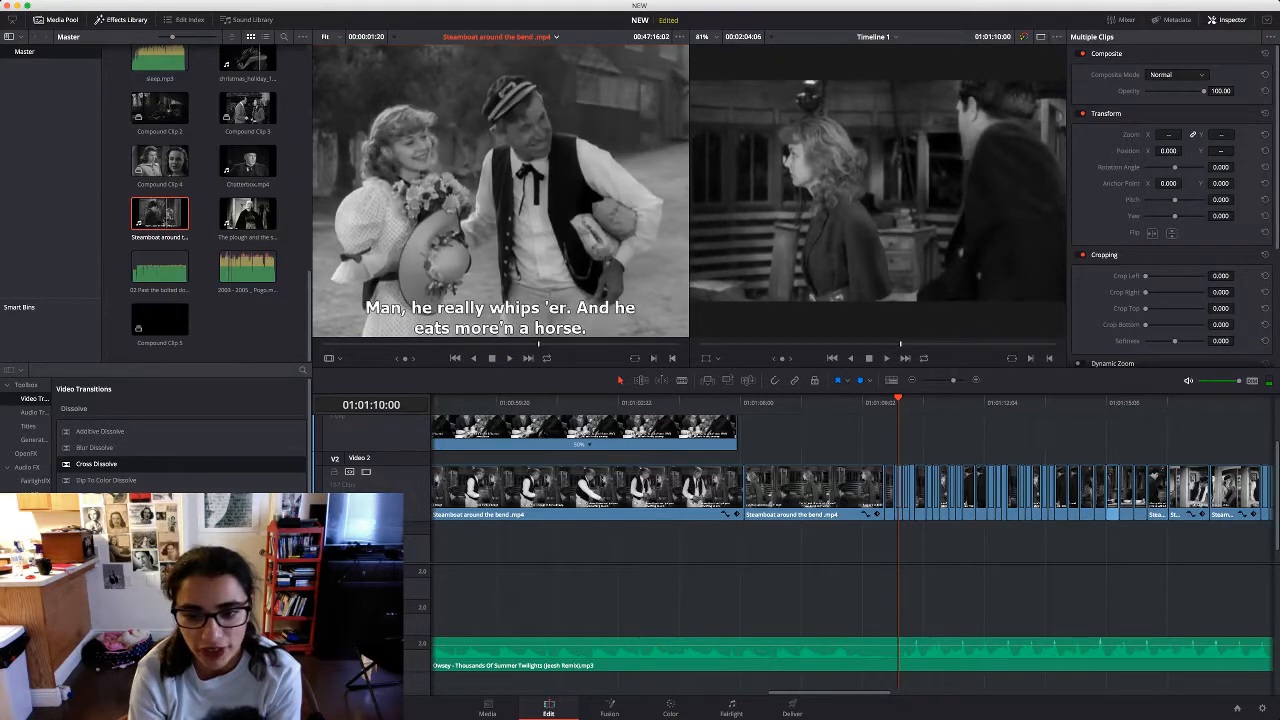
pyautogui.hscroll(10, 850, 540)
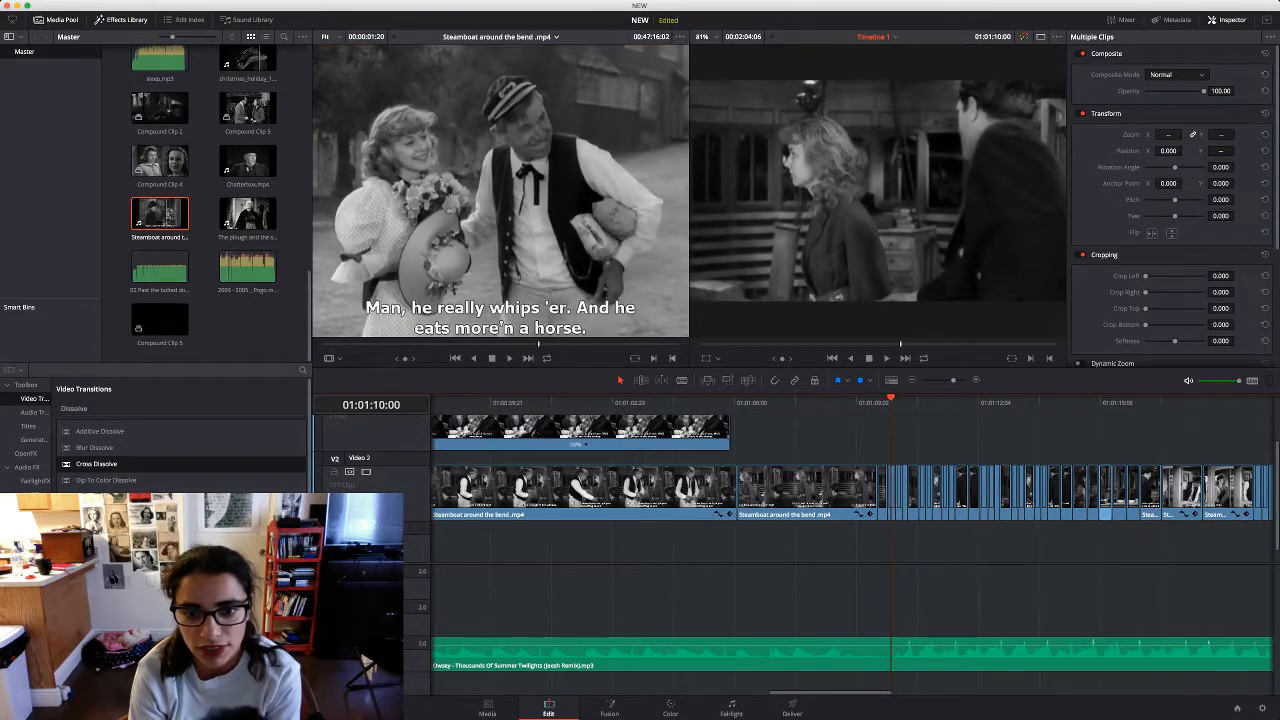
pyautogui.moveTo(890, 491)
pyautogui.mouseDown()
pyautogui.moveTo(905, 491)
pyautogui.moveTo(892, 491)
pyautogui.mouseUp()
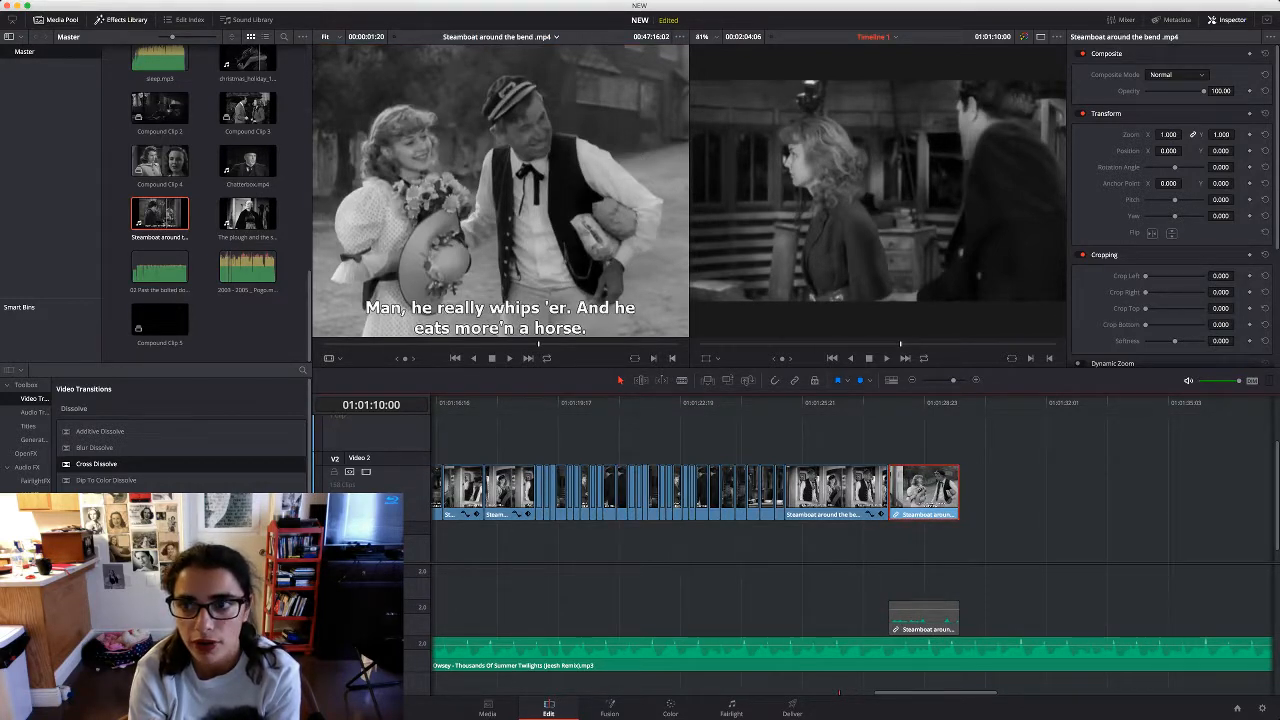
pyautogui.click(910, 403)
pyautogui.moveTo(1168, 134); pyautogui.dragTo(1190, 151)
# Append the couple's next shot ending at source 00:47:18:20, with zoom 1.340 and vertical position -100
pyautogui.click(600, 200)
pyautogui.press('space')
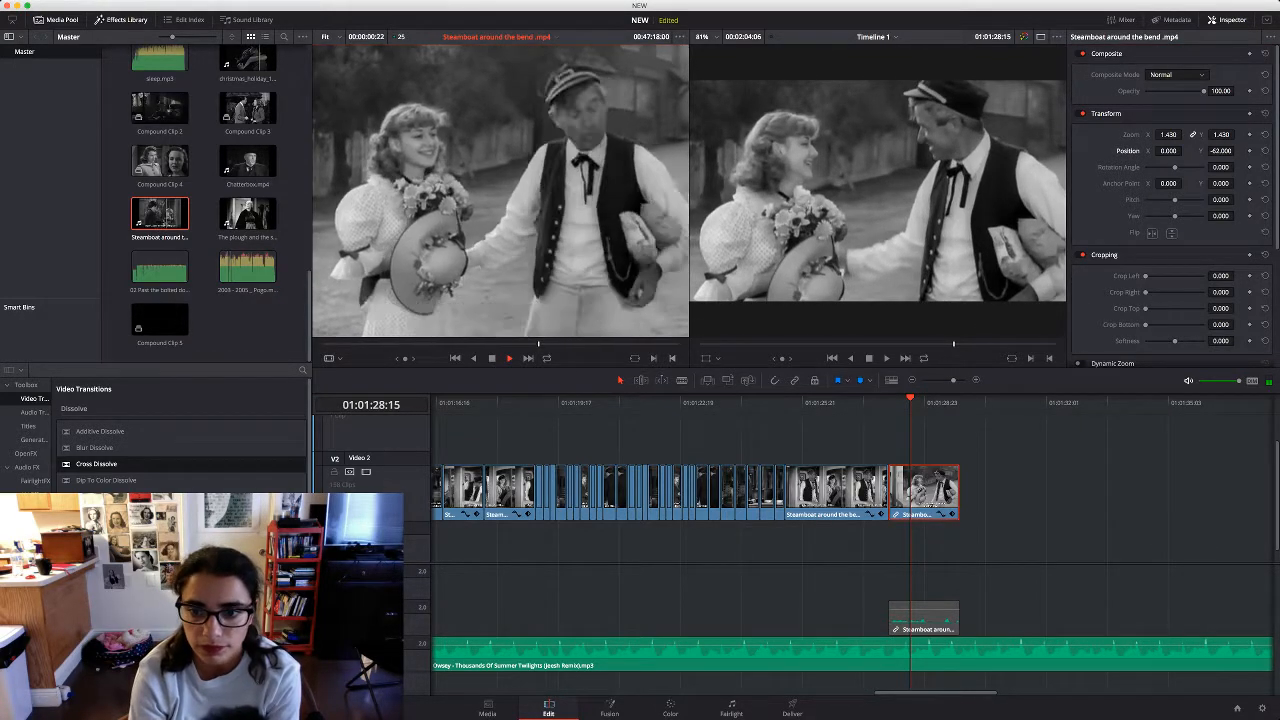
pyautogui.press('space')
pyautogui.moveTo(500, 200); pyautogui.dragTo(929, 492)
pyautogui.press('space')
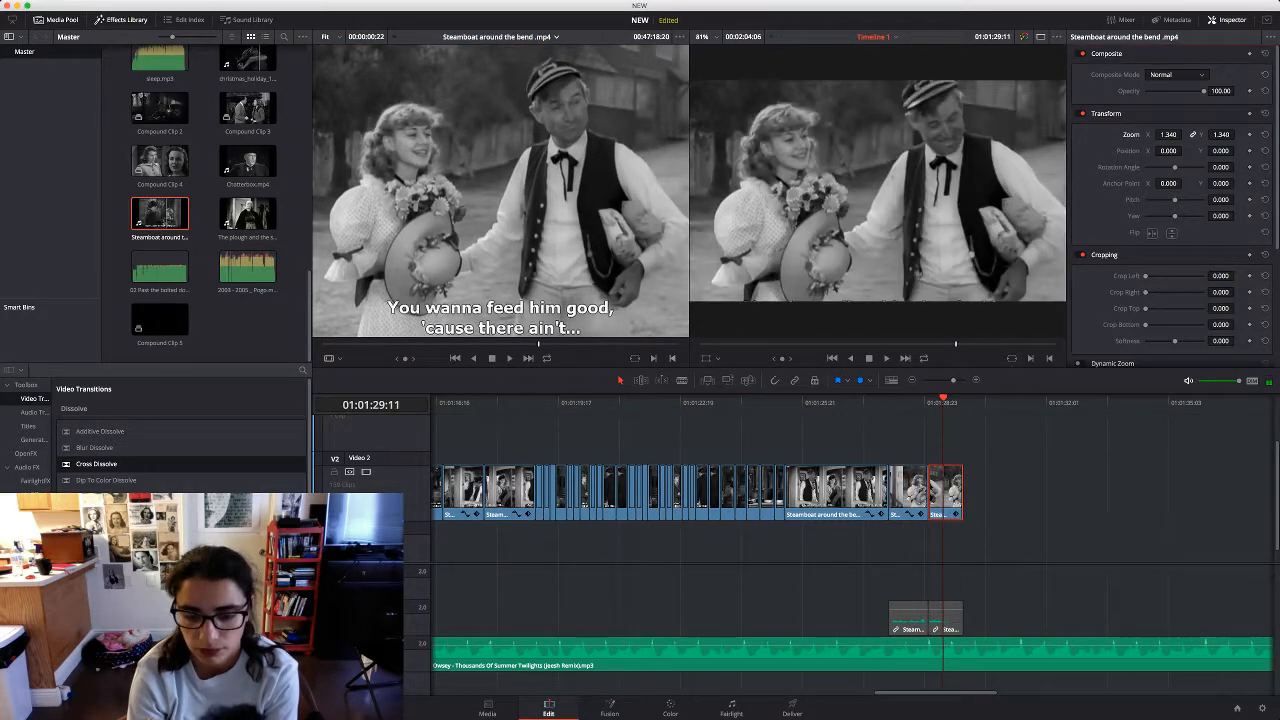
pyautogui.moveTo(1220, 151); pyautogui.dragTo(1120, 151)
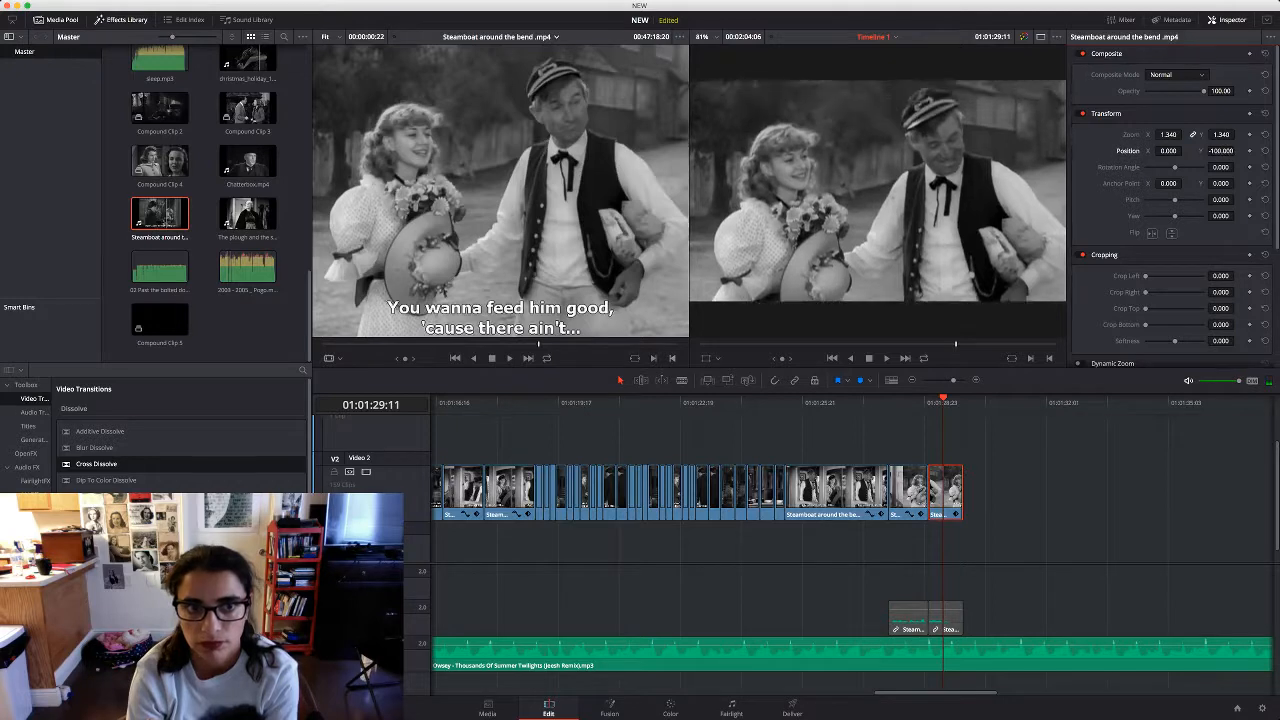
# Append the couple's shot ending at source 00:47:20:04 without the new clips' audio, with zoom 1.440 and vertical position -42
pyautogui.press('q')
pyautogui.press('space')
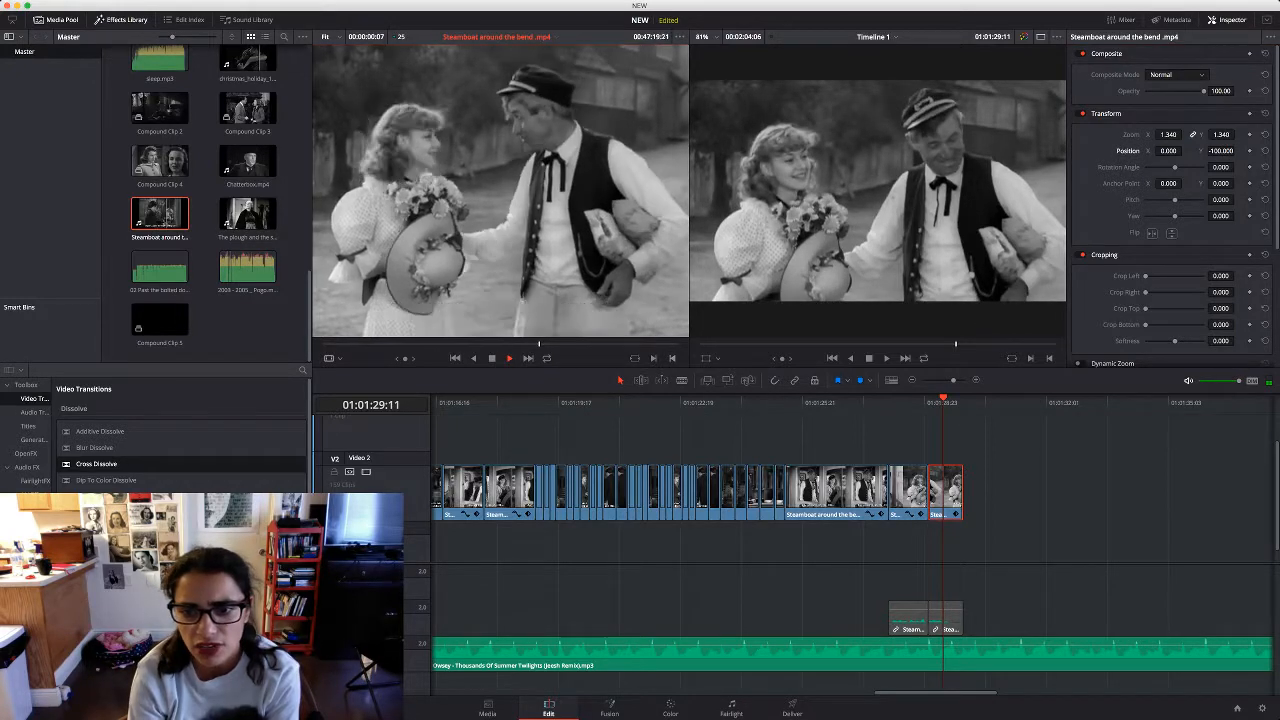
pyautogui.moveTo(500, 200); pyautogui.dragTo(946, 492)
pyautogui.moveTo(1032, 611); pyautogui.dragTo(891, 637)
pyautogui.press('Delete')
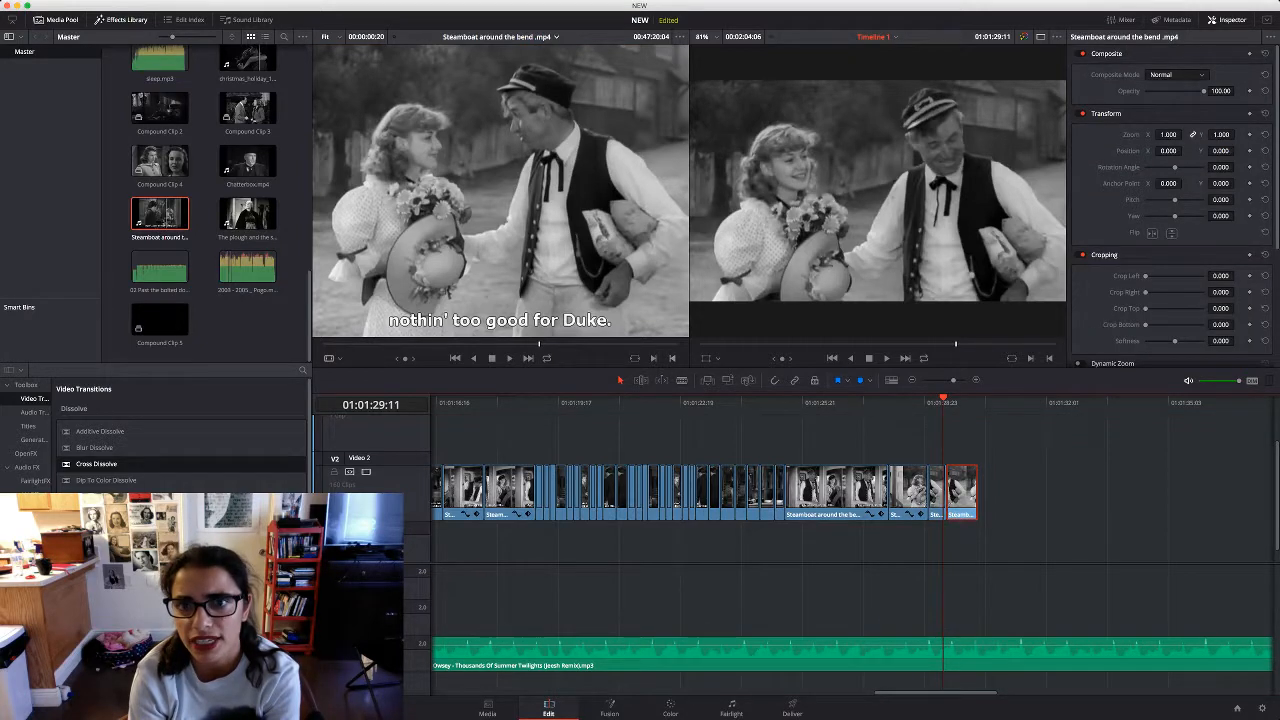
pyautogui.click(954, 403)
pyautogui.moveTo(1168, 134)
pyautogui.mouseDown()
pyautogui.moveTo(1186, 134)
pyautogui.moveTo(1178, 151)
pyautogui.mouseUp()
# Append the couple's shot ending at source 00:47:21:13, with zoom 1.470 and vertical position -119
pyautogui.click(500, 220)
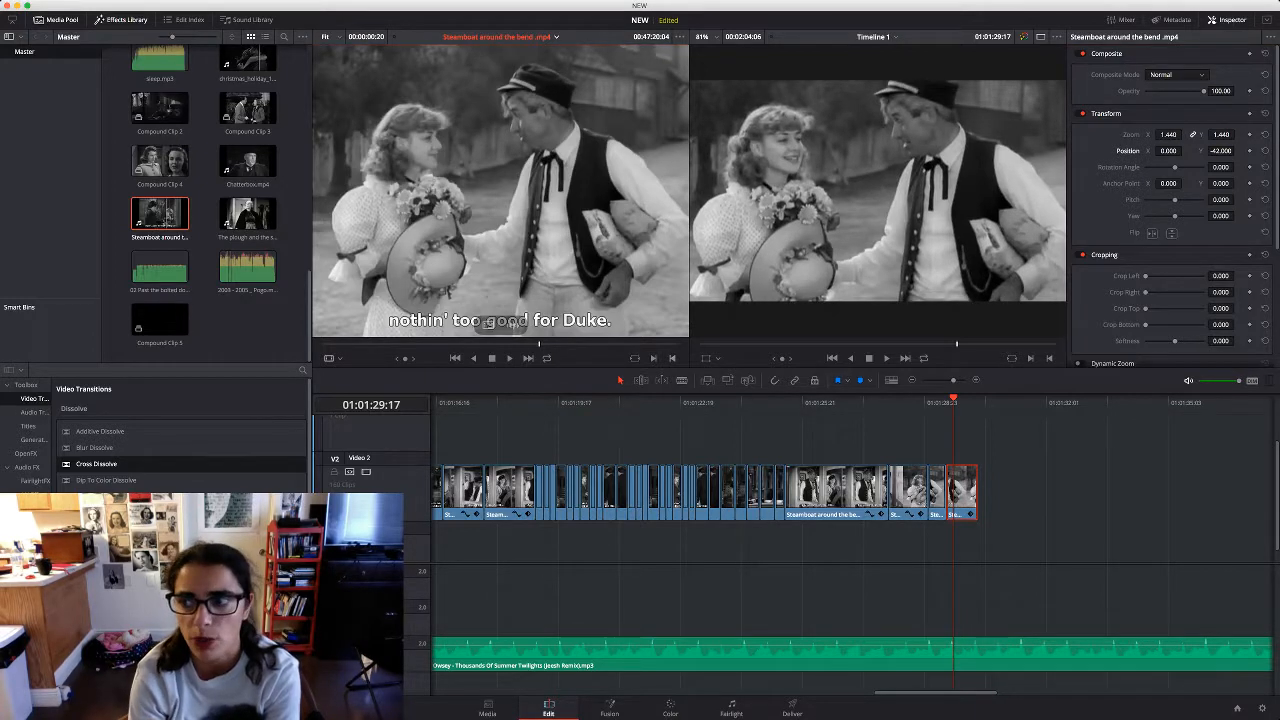
pyautogui.press('space')
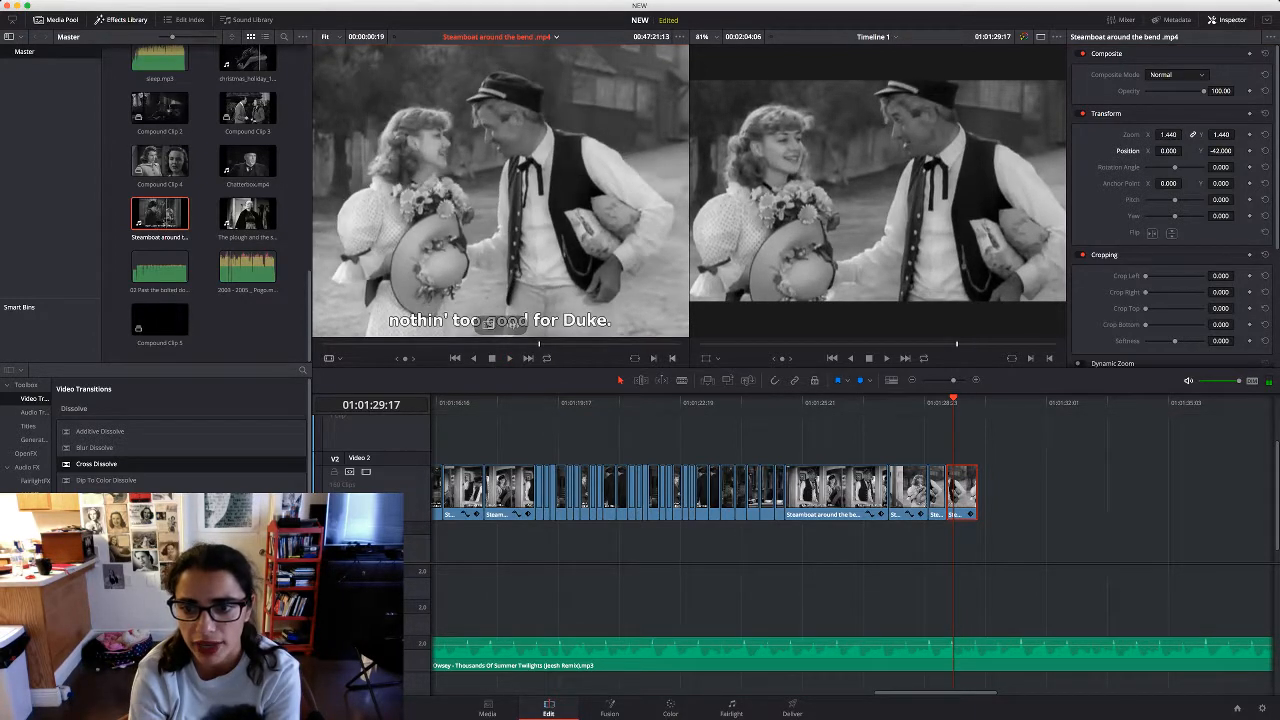
pyautogui.moveTo(500, 220); pyautogui.dragTo(976, 494)
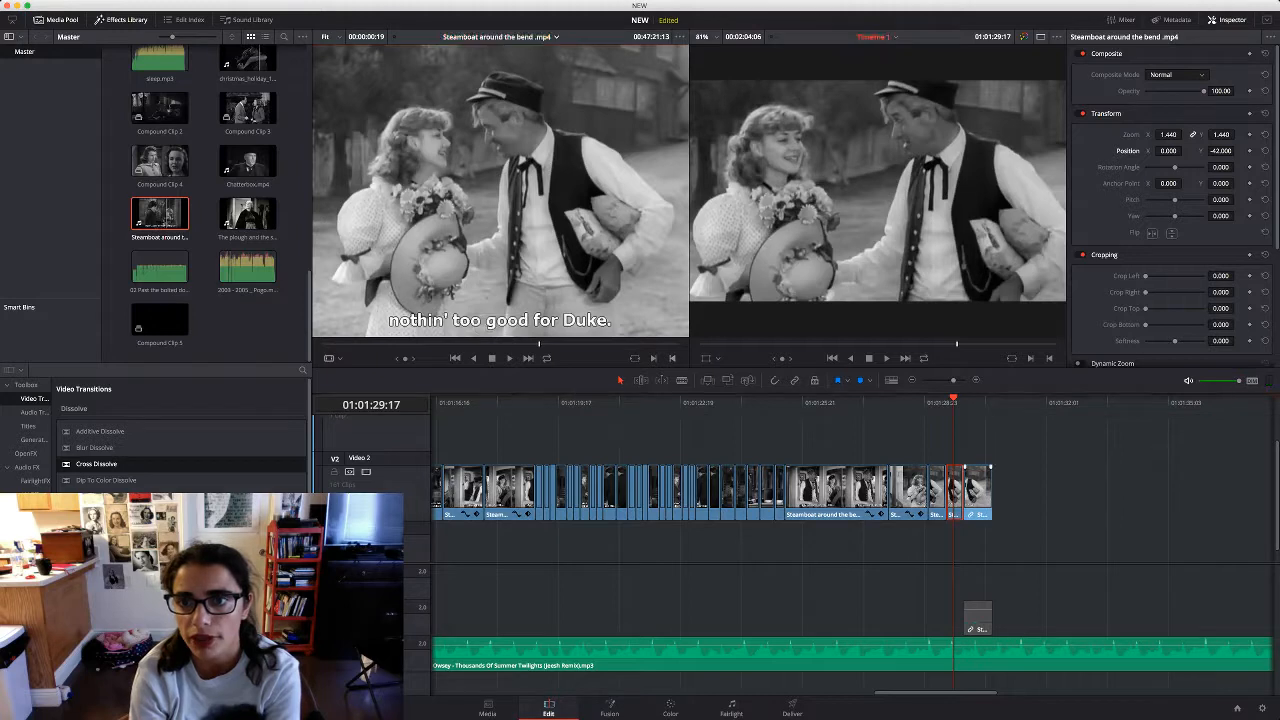
pyautogui.press('space')
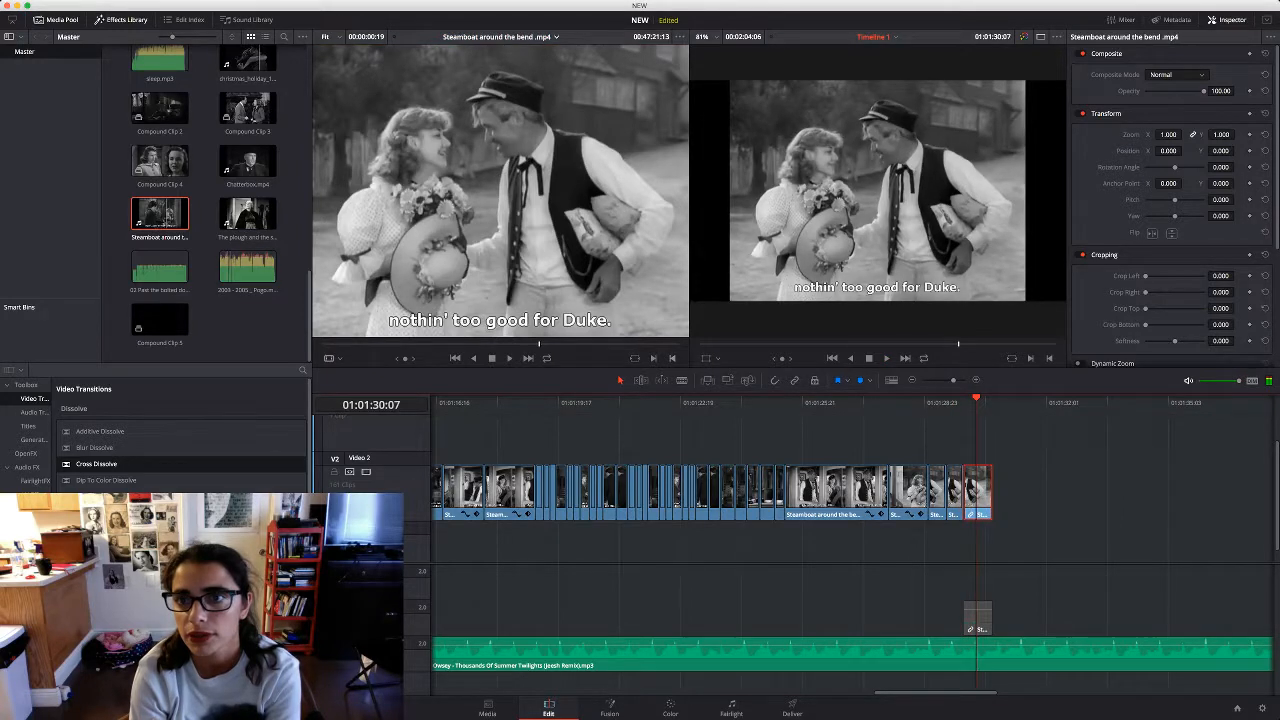
pyautogui.moveTo(1168, 134); pyautogui.dragTo(1114, 151)
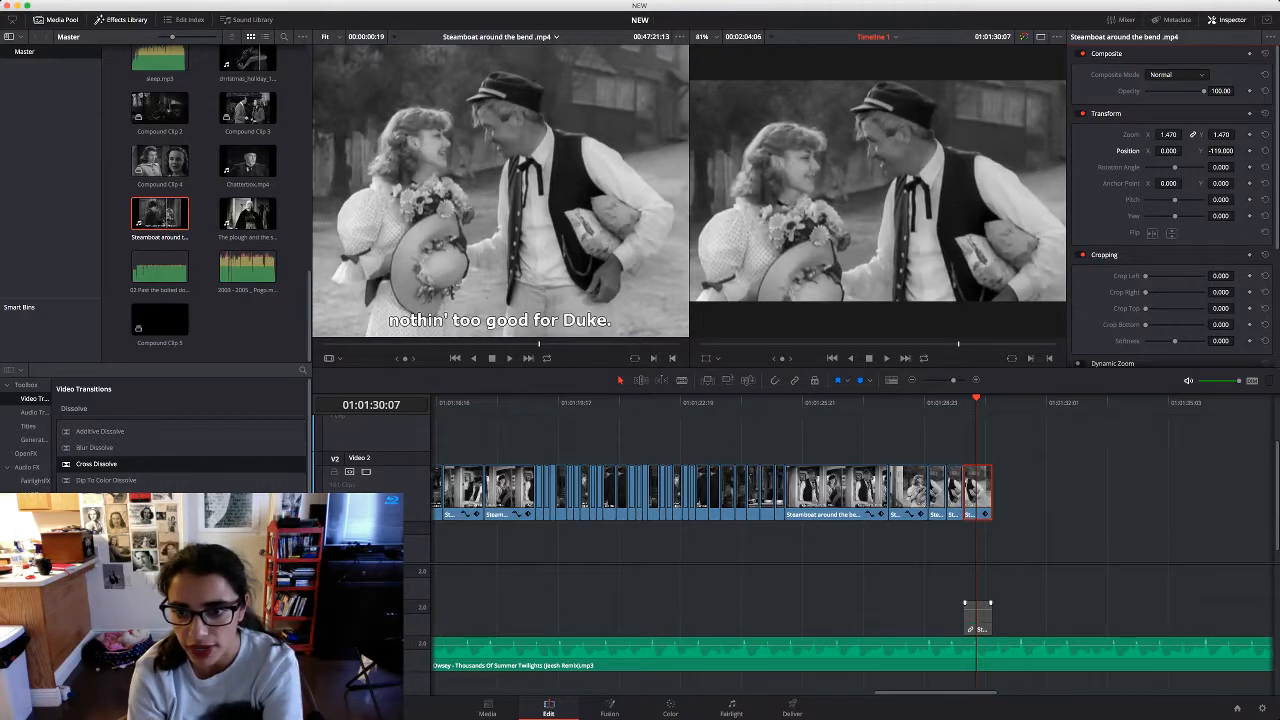
# Delete the last clip's audio and trim a few frames off its end
pyautogui.click(978, 618)
pyautogui.press('BackSpace')
pyautogui.moveTo(991, 491); pyautogui.dragTo(985, 491)
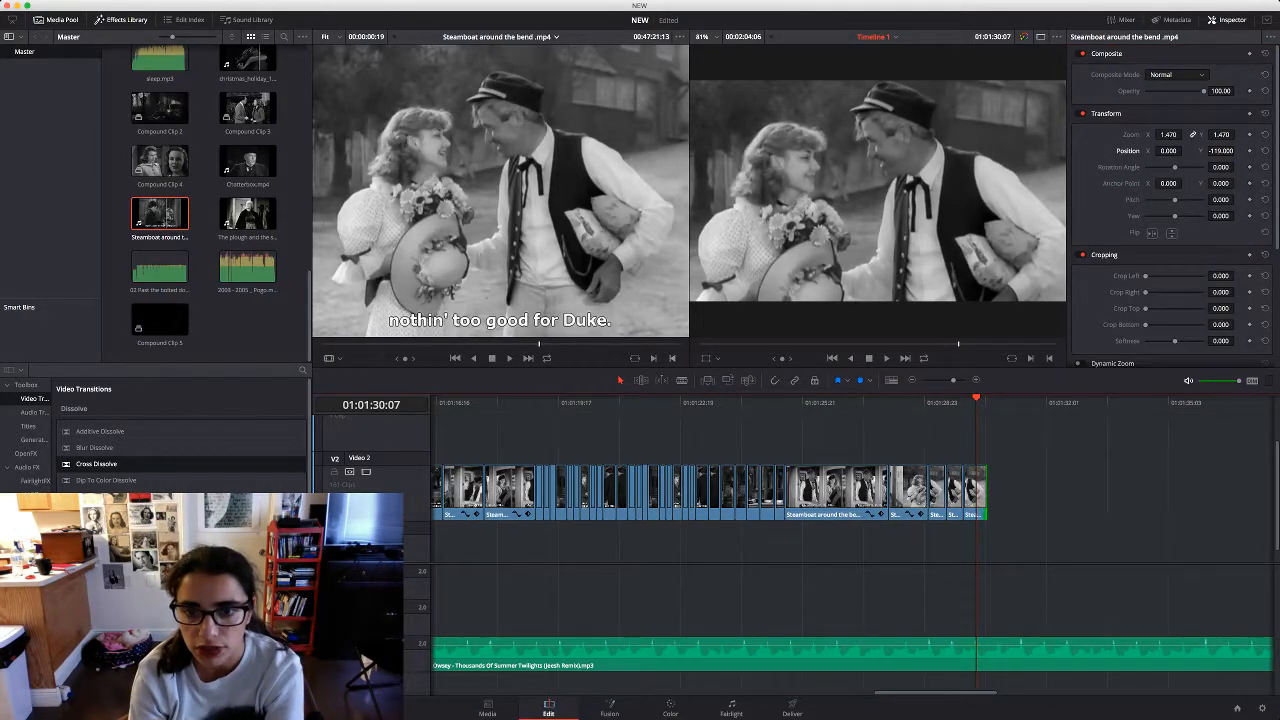
# Set the zoom of the short clip at 01:01:24:19 to 1.360 and play onward from it
pyautogui.click(758, 403)
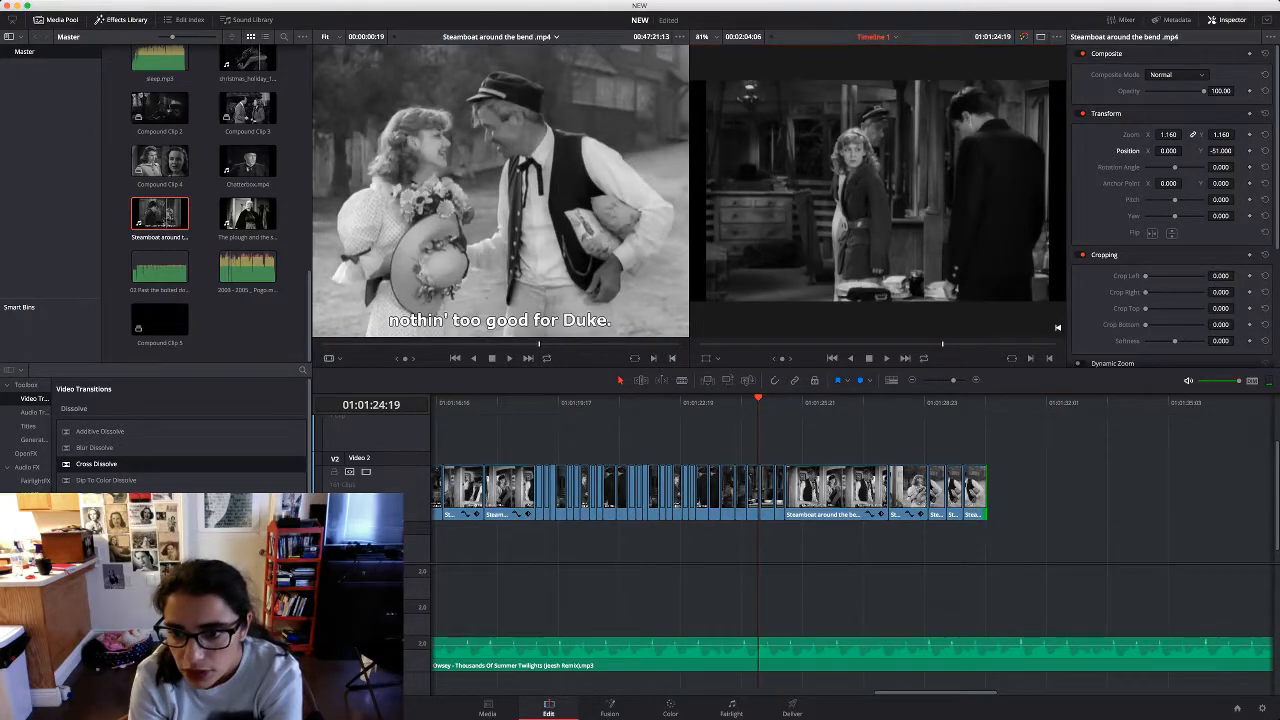
pyautogui.hscroll(-5, 850, 490)
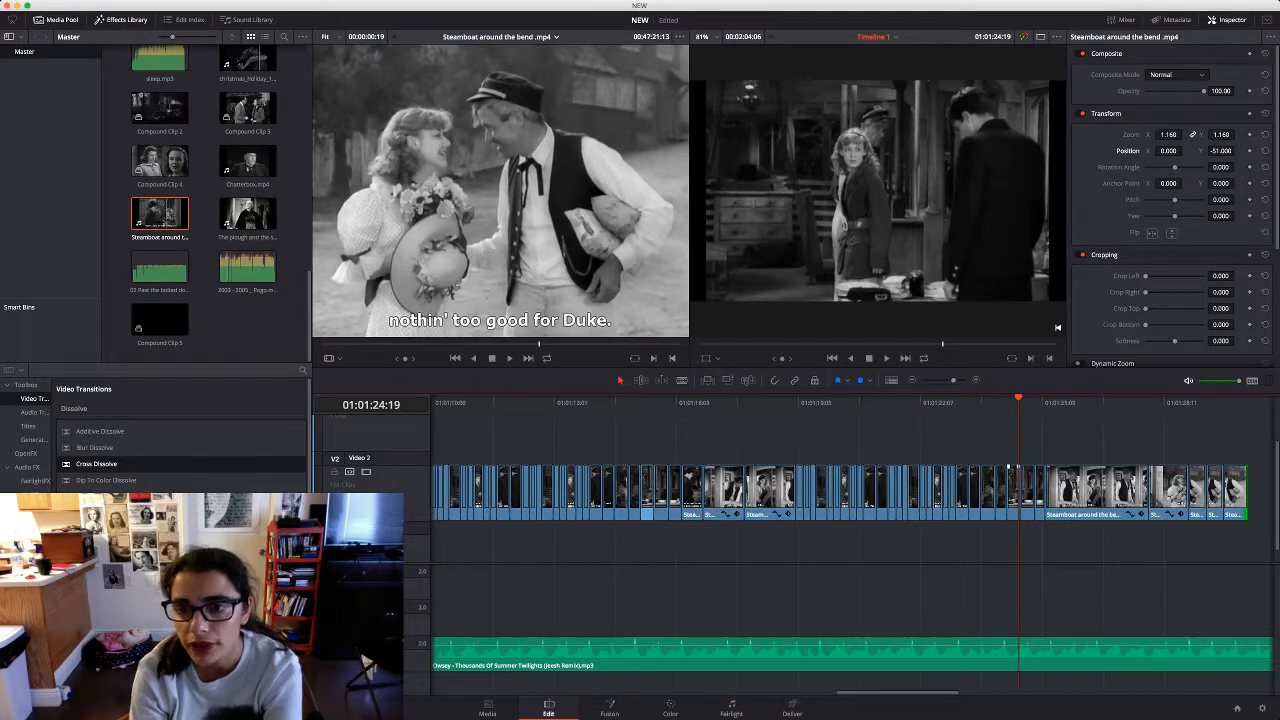
pyautogui.press('space')
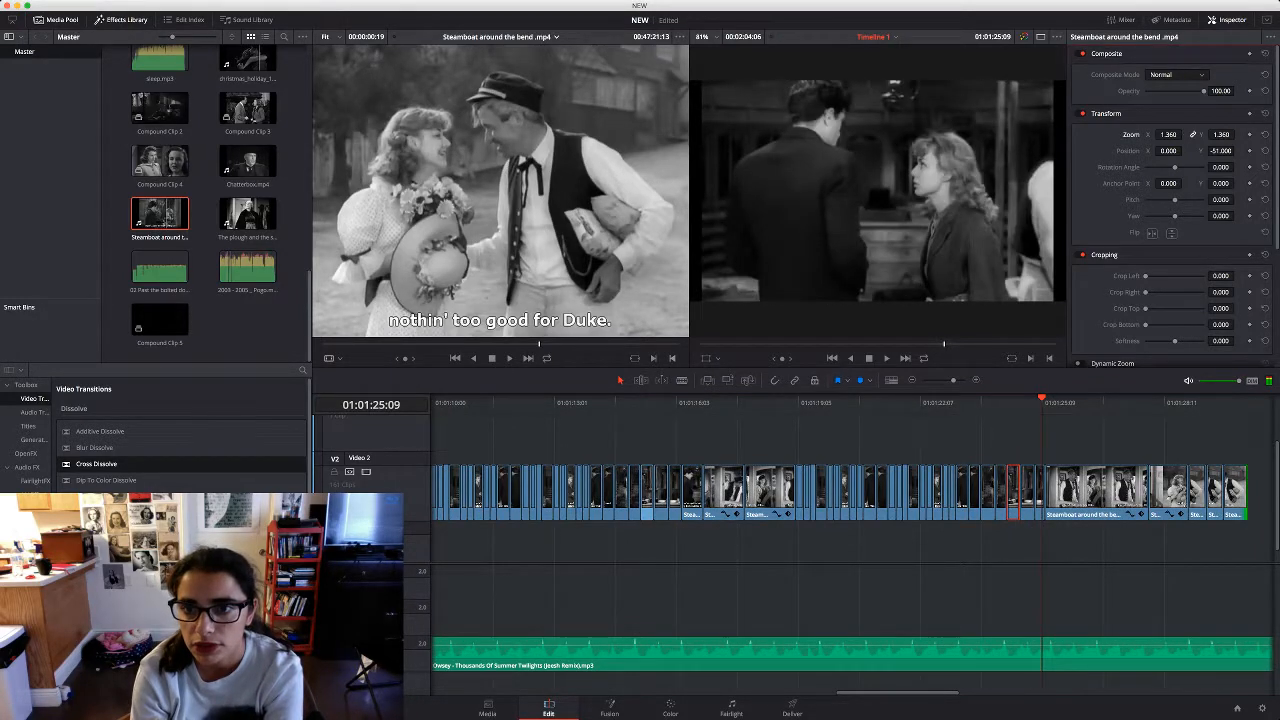
# Check the short clip at 01:01:25:02, set the zoom of the one at 01:01:25:06 to 1.340, and play the result
pyautogui.click(1030, 403)
pyautogui.click(1027, 490)
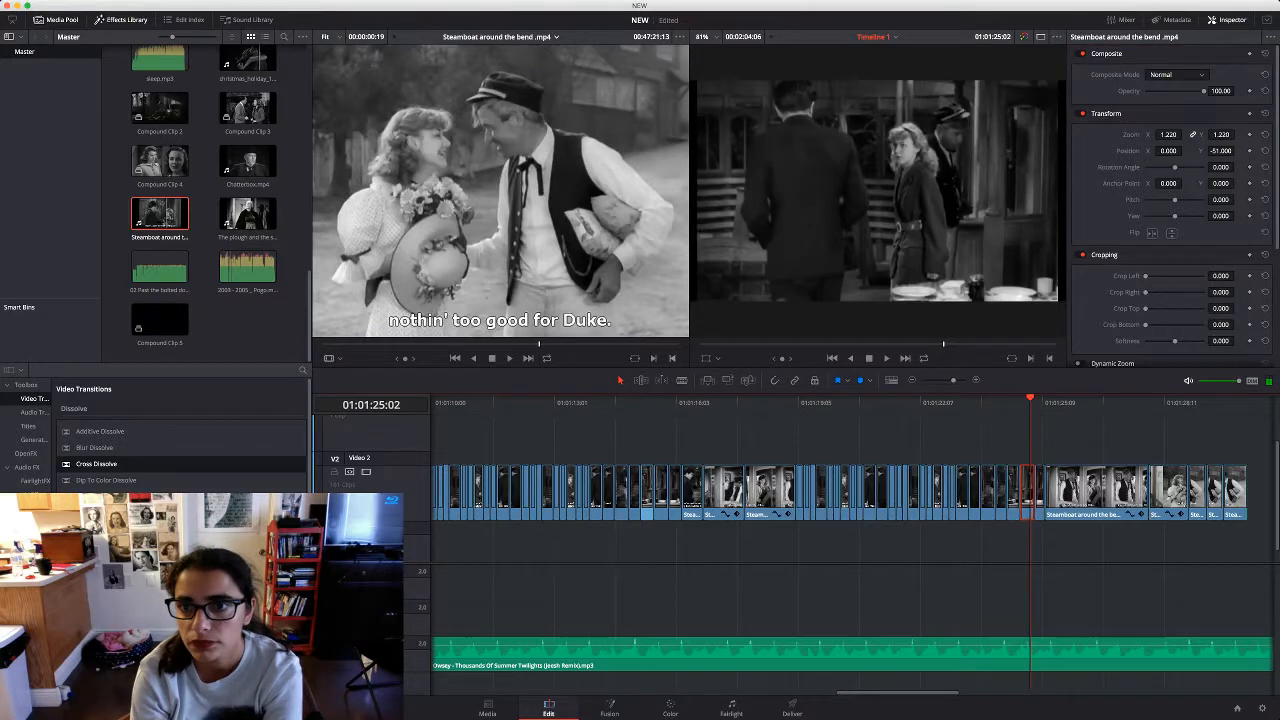
pyautogui.press('Right')
pyautogui.press('Right')
pyautogui.press('Right')
pyautogui.press('Right')
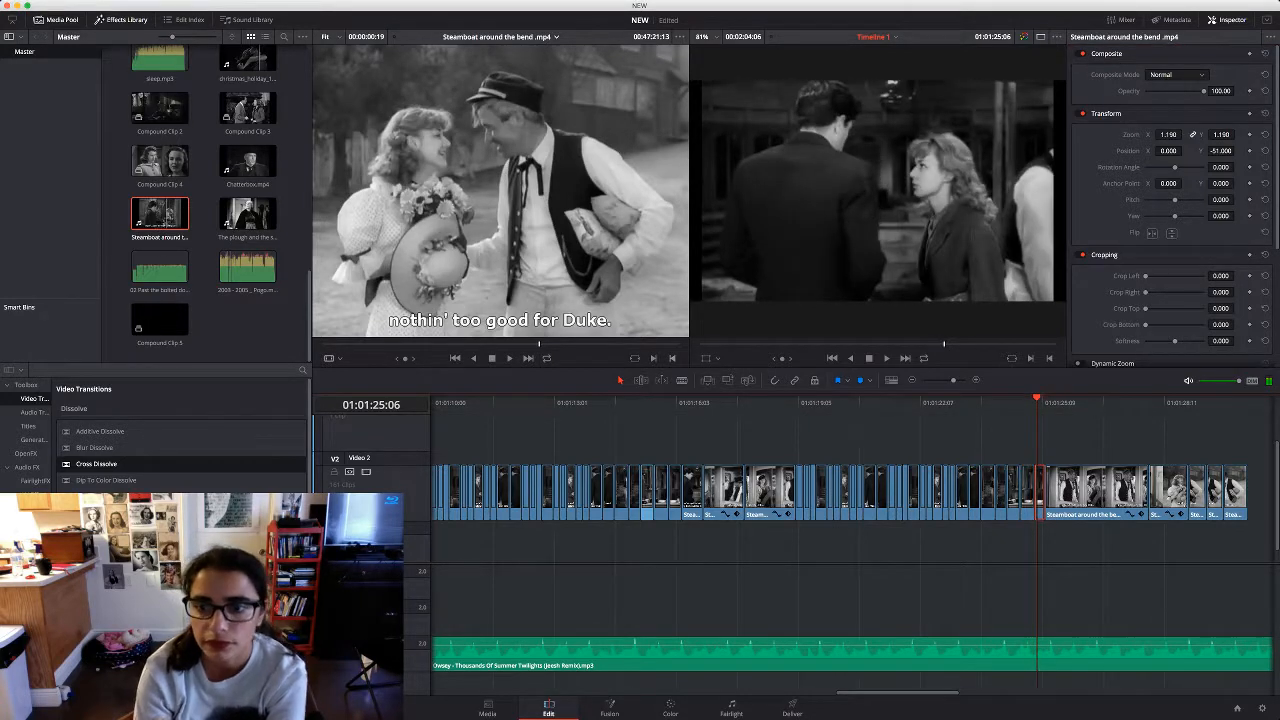
pyautogui.press('space')
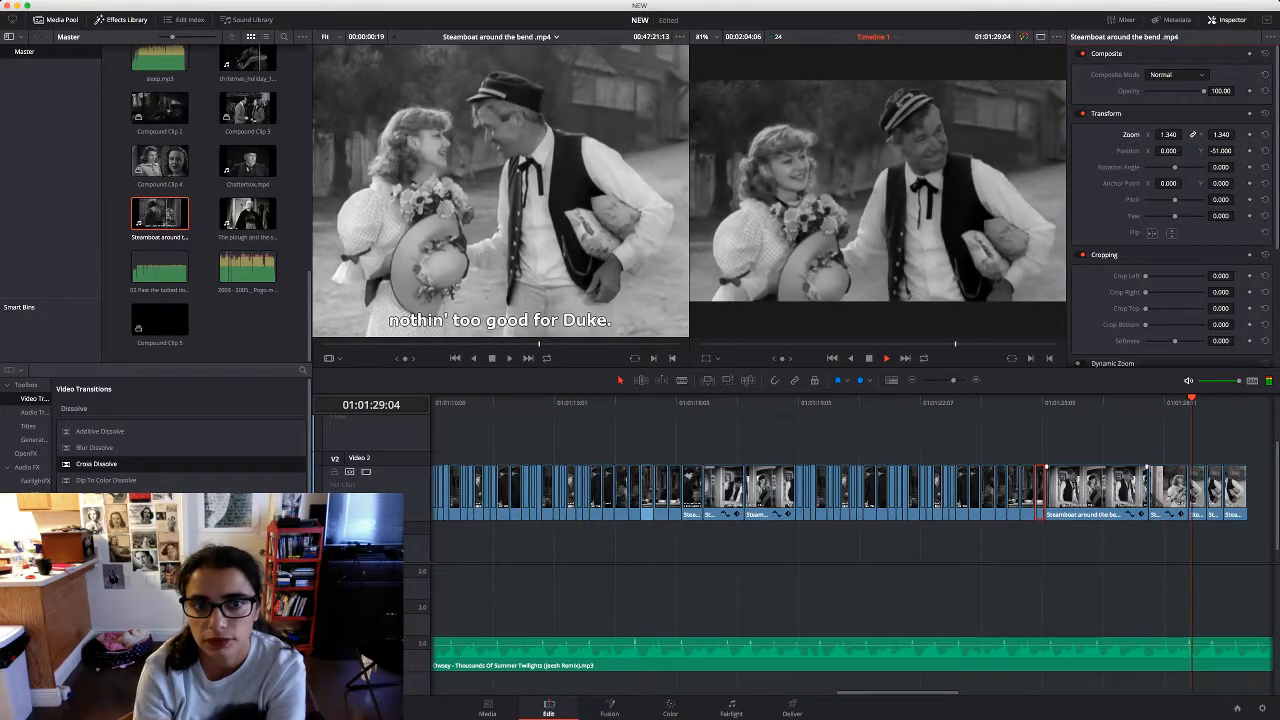
pyautogui.press('space')
# Append the couple's shot ending at source 00:47:28:09, with zoom 1.370 and vertical position -86
pyautogui.press('space')
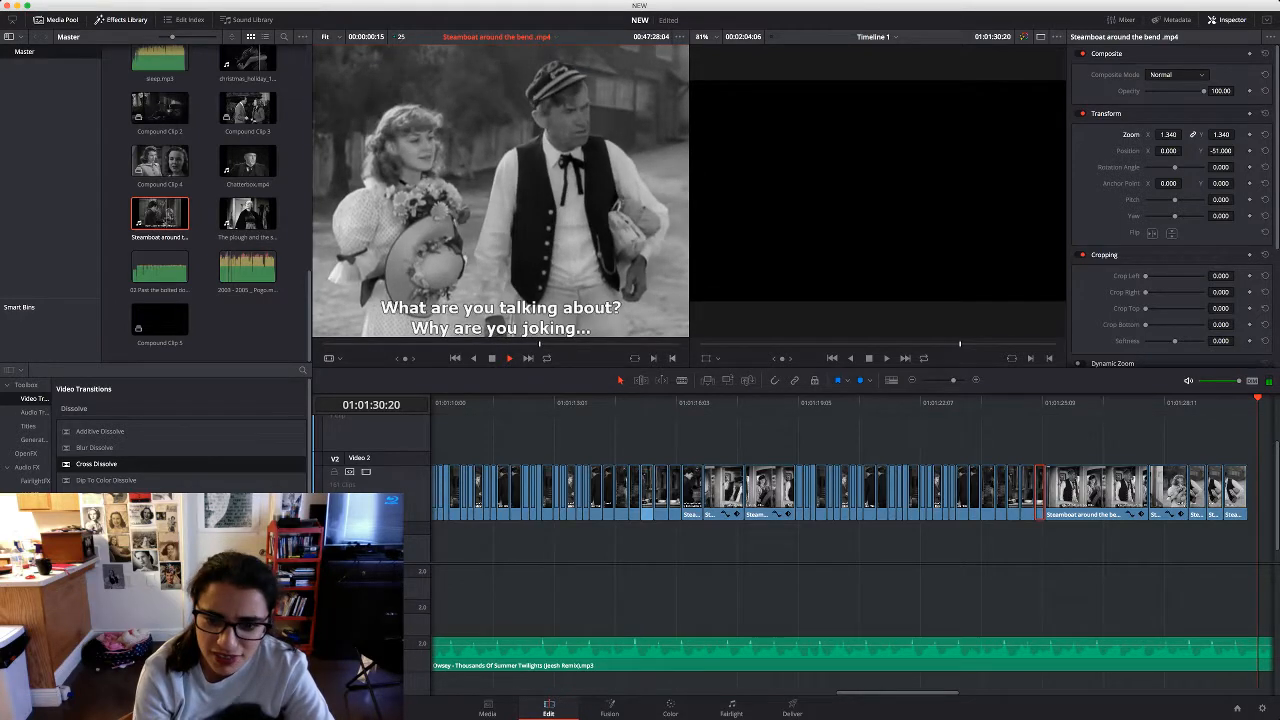
pyautogui.press('space')
pyautogui.hscroll(5, 850, 500)
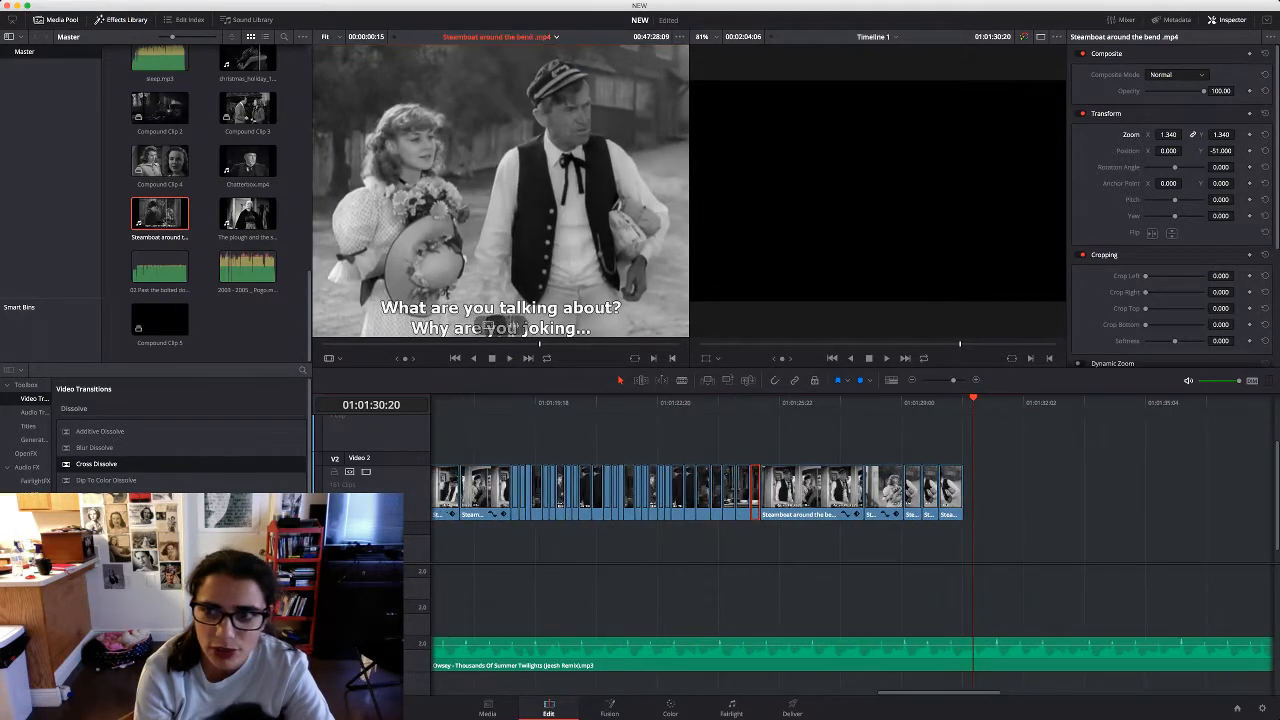
pyautogui.moveTo(500, 220); pyautogui.dragTo(972, 490)
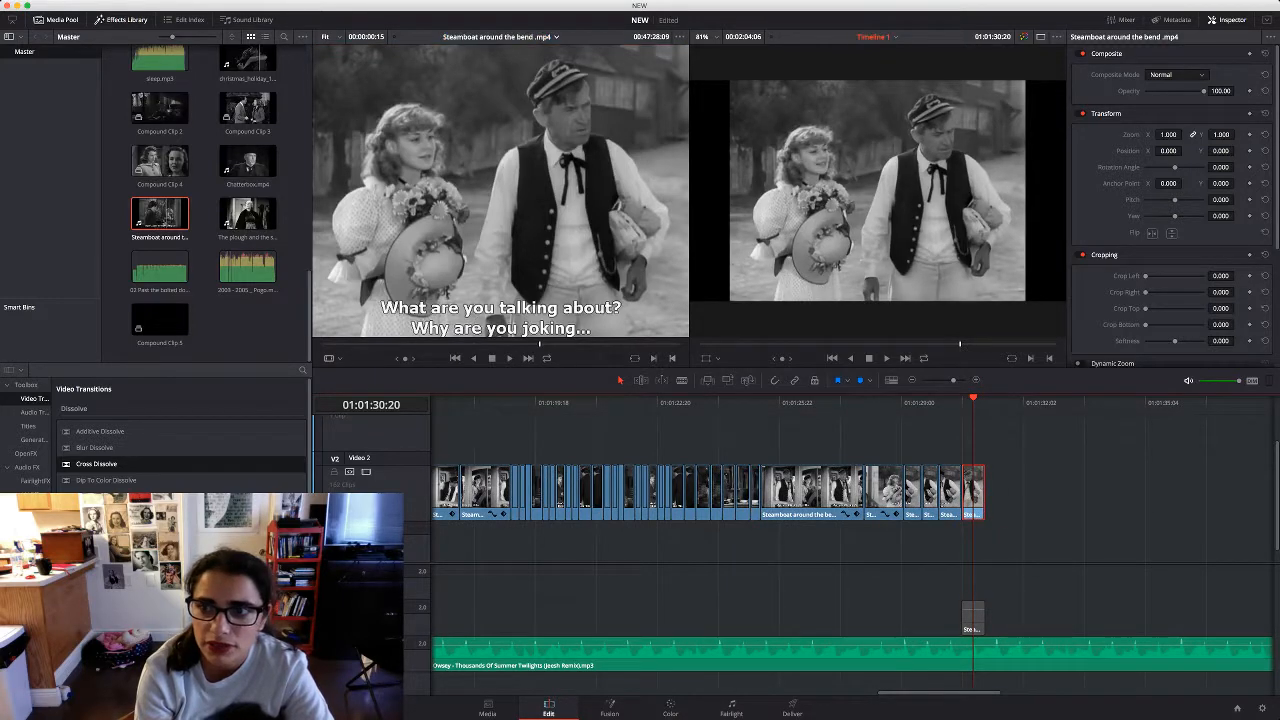
pyautogui.moveTo(1168, 134); pyautogui.dragTo(1134, 151)
# Append the couple's shot ending at source 00:47:29:16, with zoom 1.360 and vertical position -26
pyautogui.click(490, 322)
pyautogui.press('space')
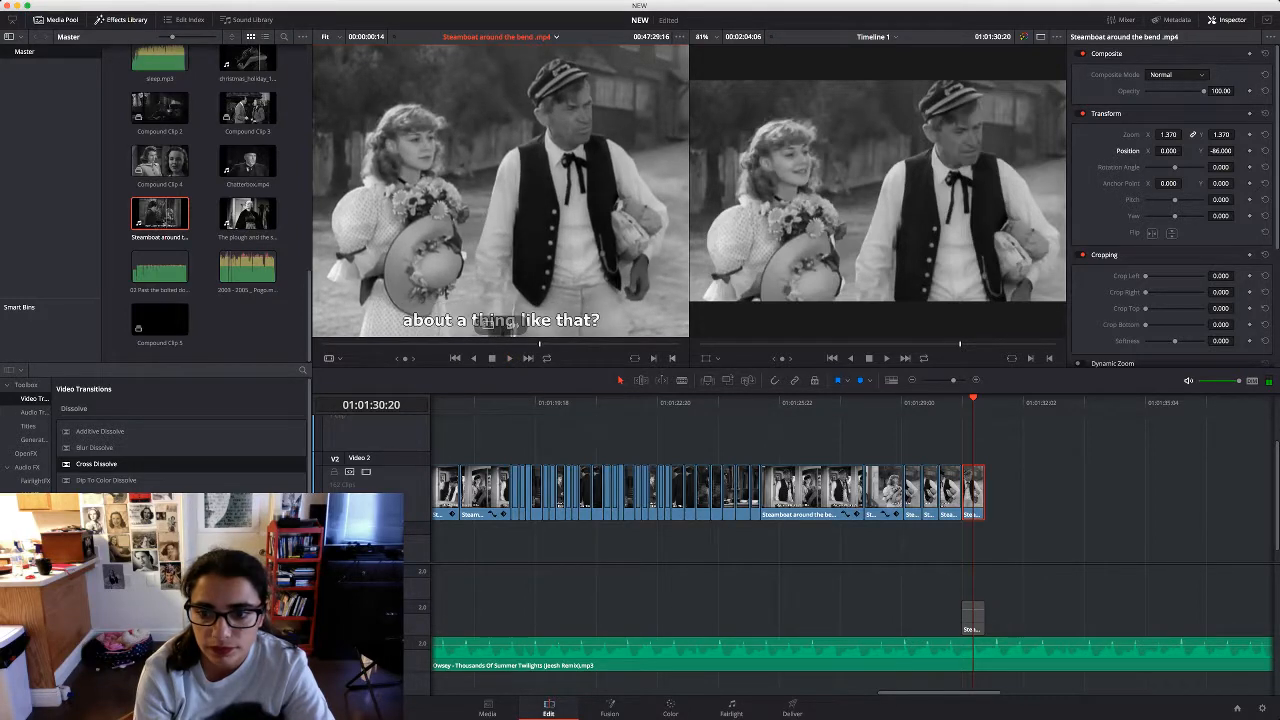
pyautogui.hotkey('shift', 'F12')
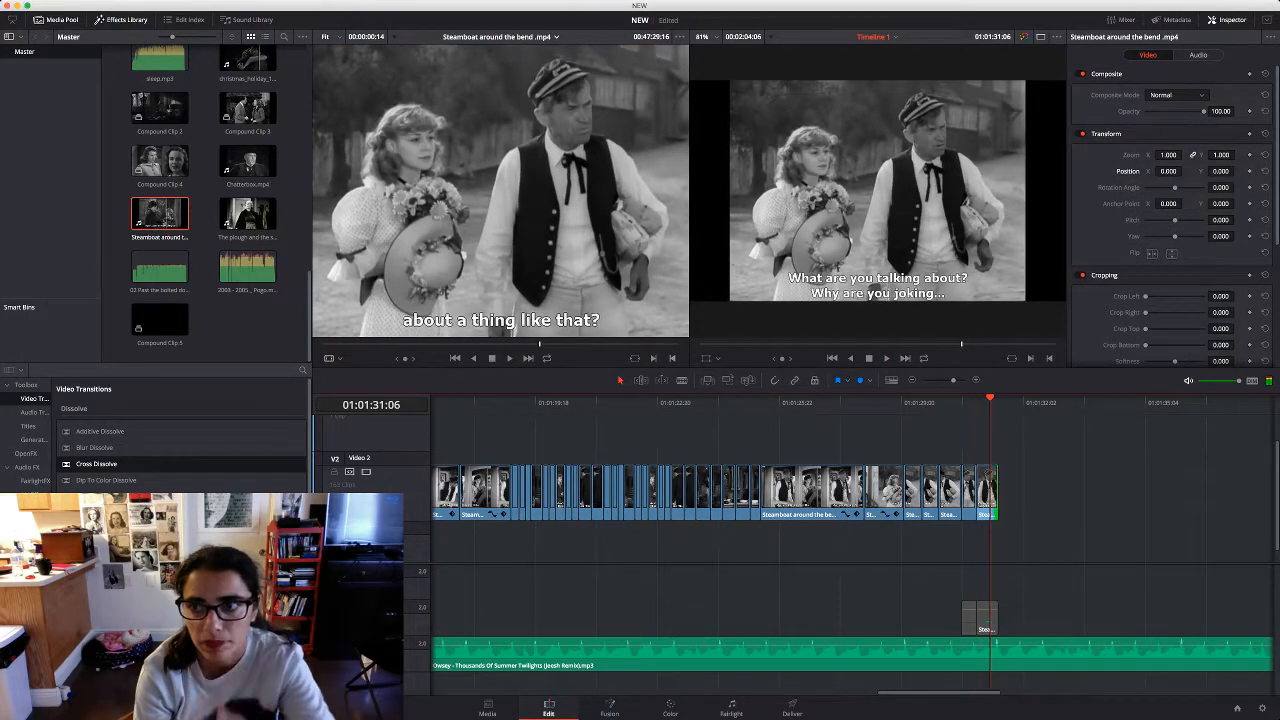
pyautogui.moveTo(1168, 155); pyautogui.dragTo(1195, 171)
# Append the next short shot of the couple and delete the stray audio of the newly added clips
pyautogui.click(500, 324)
pyautogui.press('space')
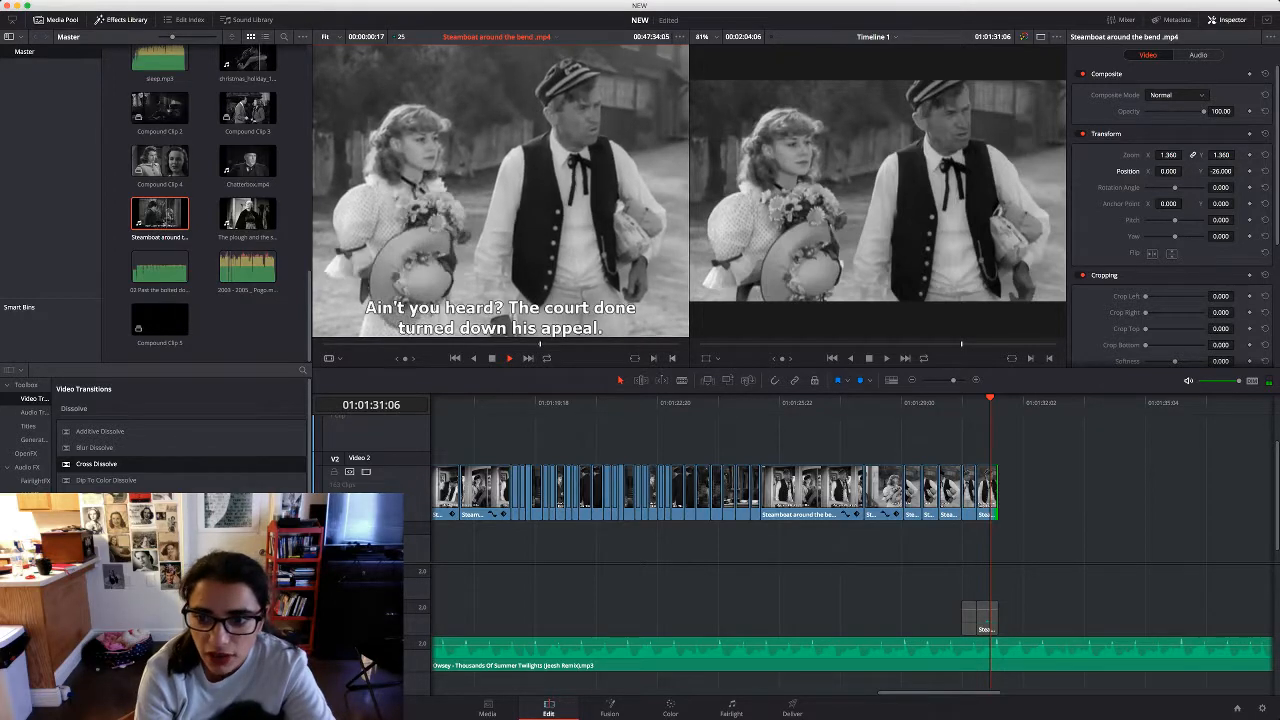
pyautogui.press('space')
pyautogui.moveTo(500, 240); pyautogui.dragTo(1013, 491)
pyautogui.moveTo(1061, 586); pyautogui.dragTo(968, 621)
pyautogui.press('BackSpace')
# Reframe the last clip at 01:01:31:15 with zoom 1.410 and vertical position -125
pyautogui.click(1003, 490)
pyautogui.moveTo(1002, 403); pyautogui.dragTo(1005, 403)
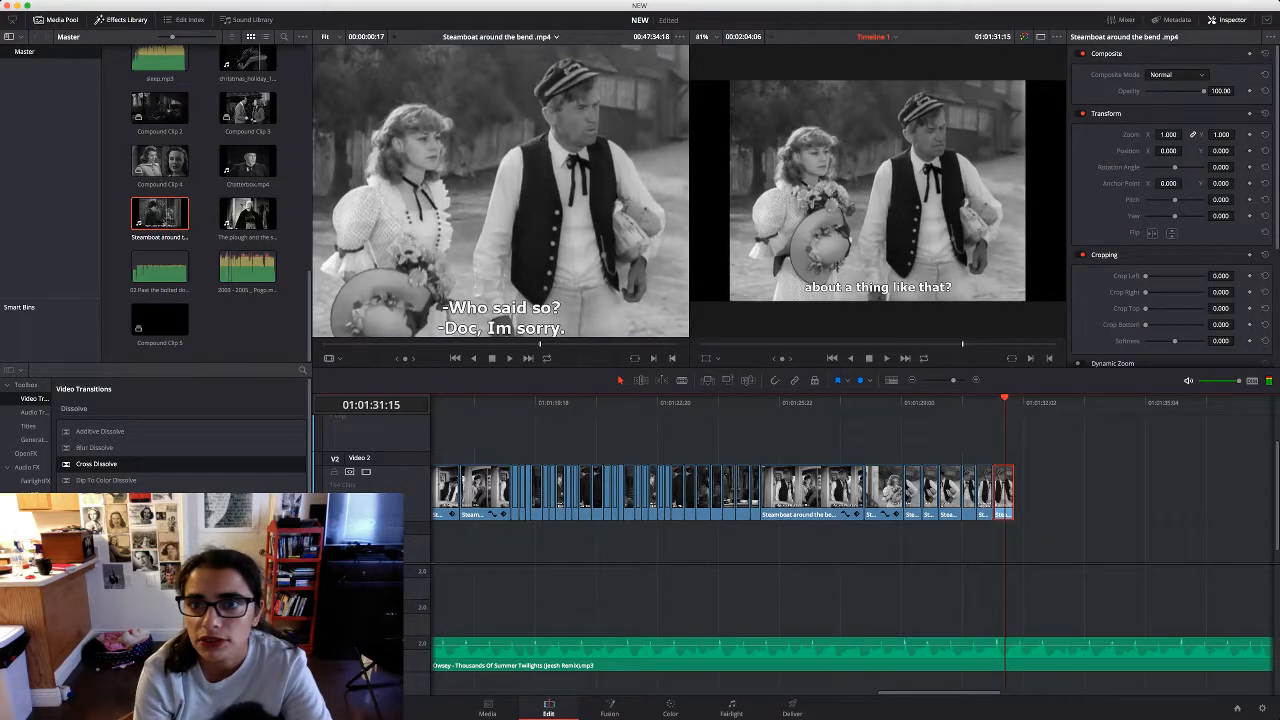
pyautogui.moveTo(1176, 134); pyautogui.dragTo(1186, 134)
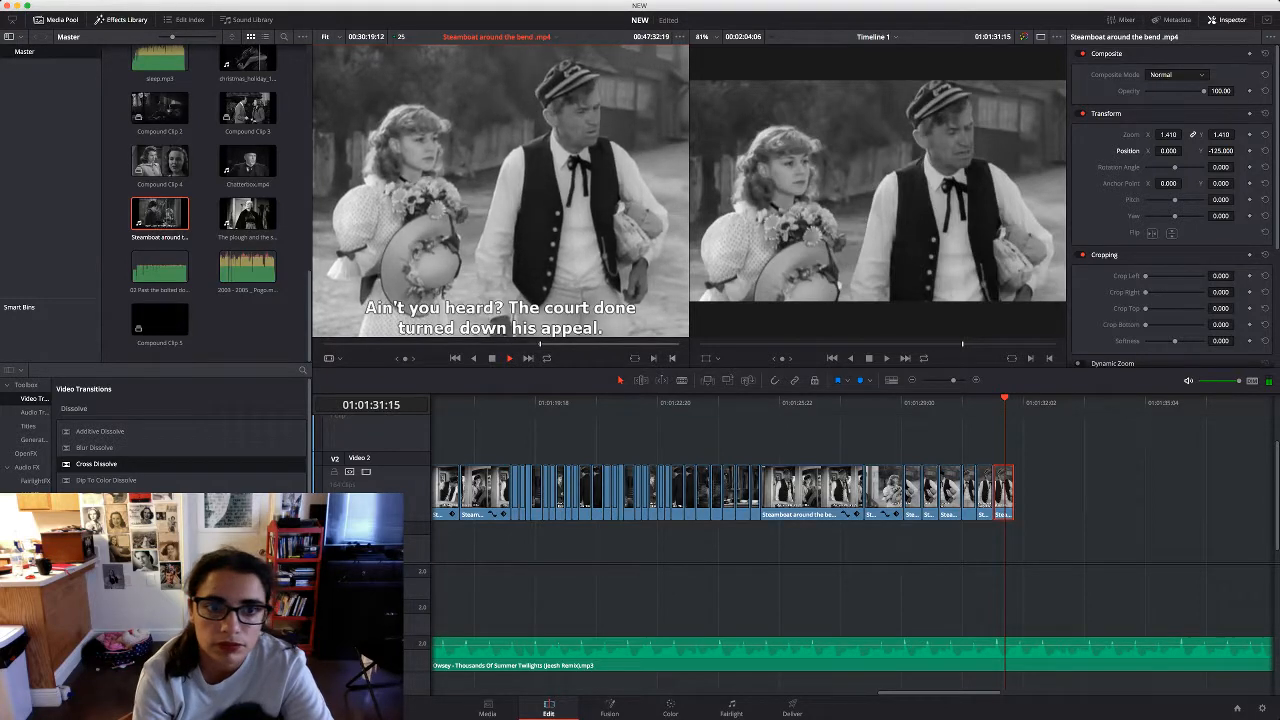
# Append a shortened, silent shot from the source ending at 00:47:34:07, framed at zoom 1.450 and vertical position -84
pyautogui.press('space')
pyautogui.moveTo(490, 325); pyautogui.dragTo(1027, 493)
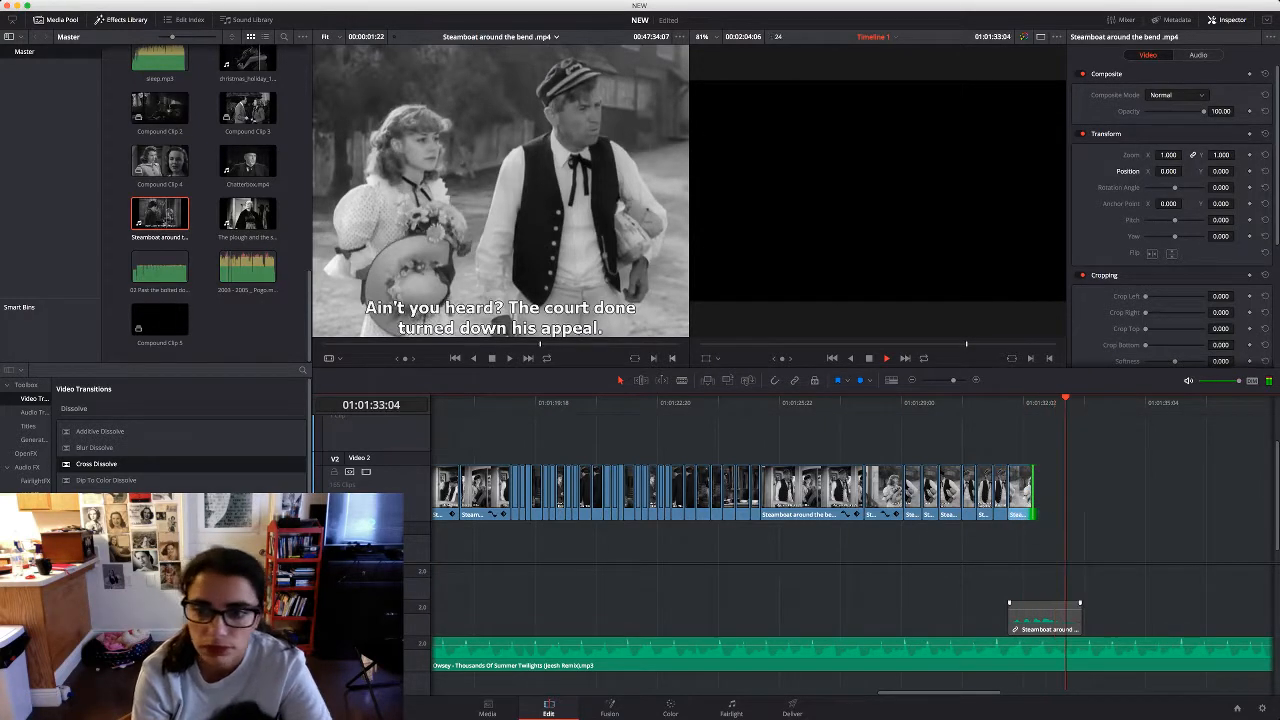
pyautogui.click(1045, 618)
pyautogui.press('BackSpace')
pyautogui.moveTo(1093, 403); pyautogui.dragTo(858, 403)
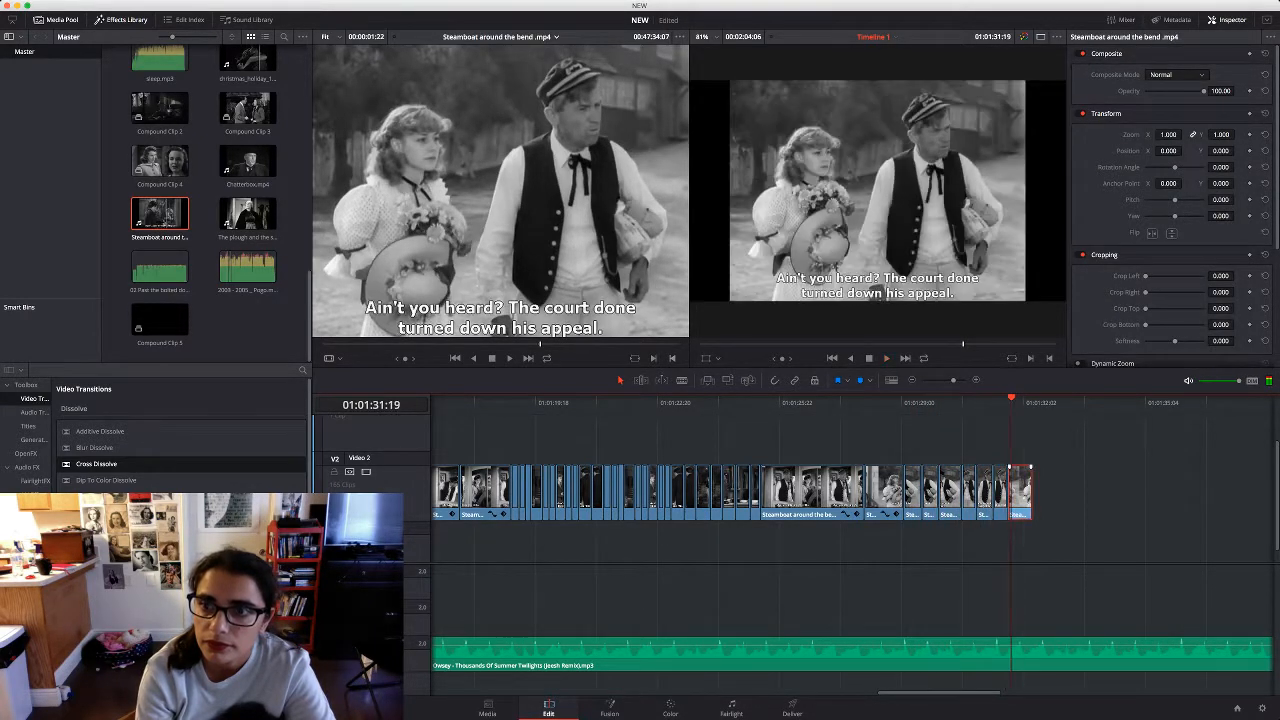
pyautogui.moveTo(1168, 134)
pyautogui.mouseDown()
pyautogui.moveTo(1245, 151)
pyautogui.moveTo(1158, 151)
pyautogui.mouseUp()
# Mark the couple's shot ending at source 00:47:42:01 and append it to the sequence
pyautogui.click(500, 220)
pyautogui.press('i')
pyautogui.press('space')
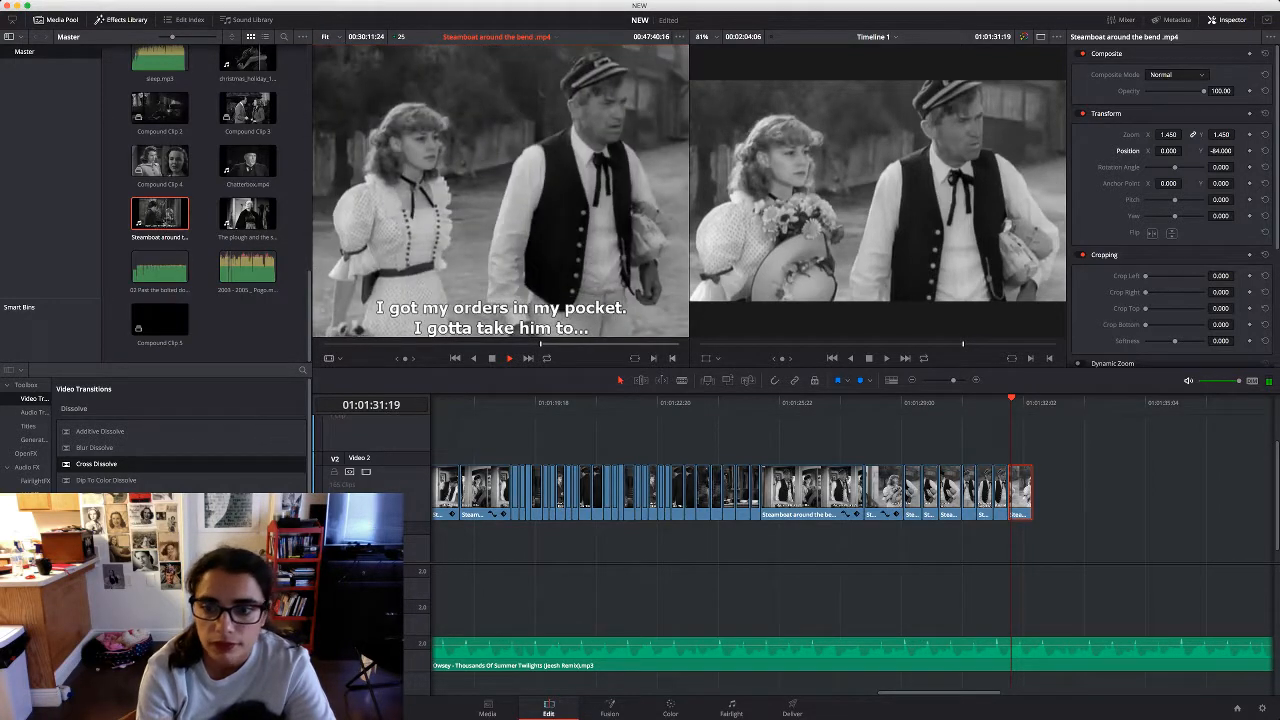
pyautogui.press('o')
pyautogui.press('space')
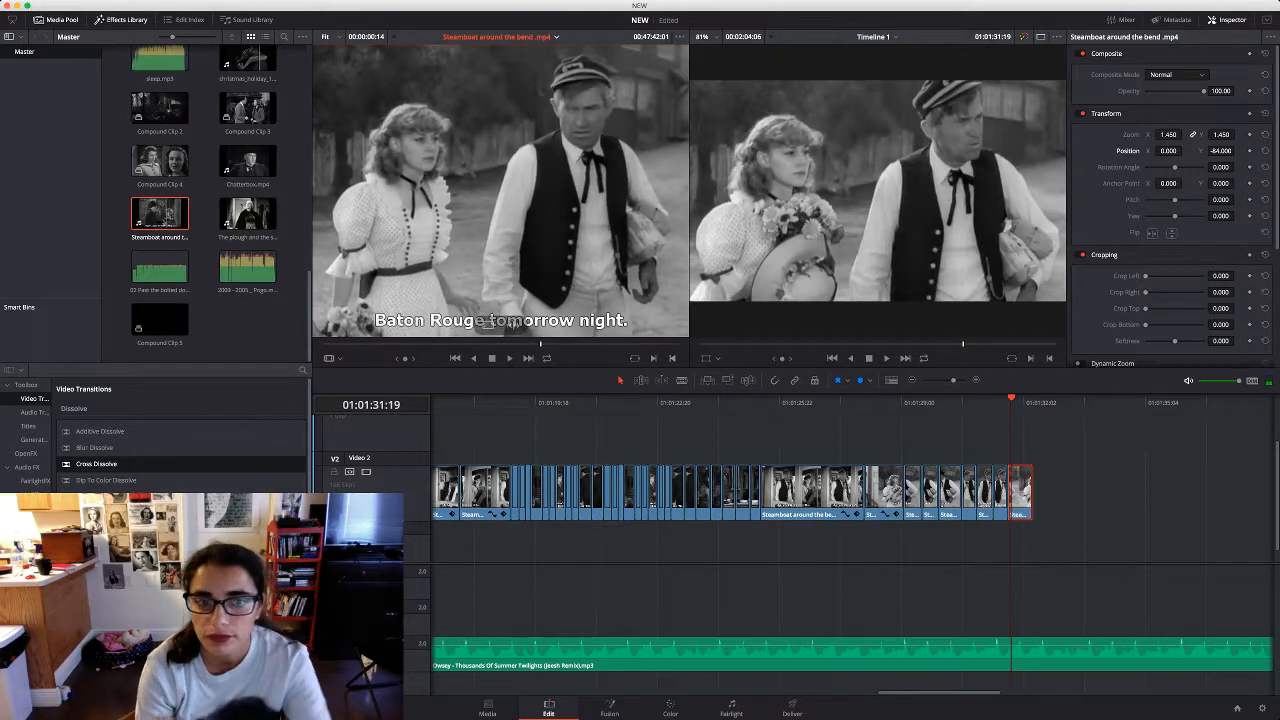
pyautogui.moveTo(520, 265); pyautogui.dragTo(1028, 492)
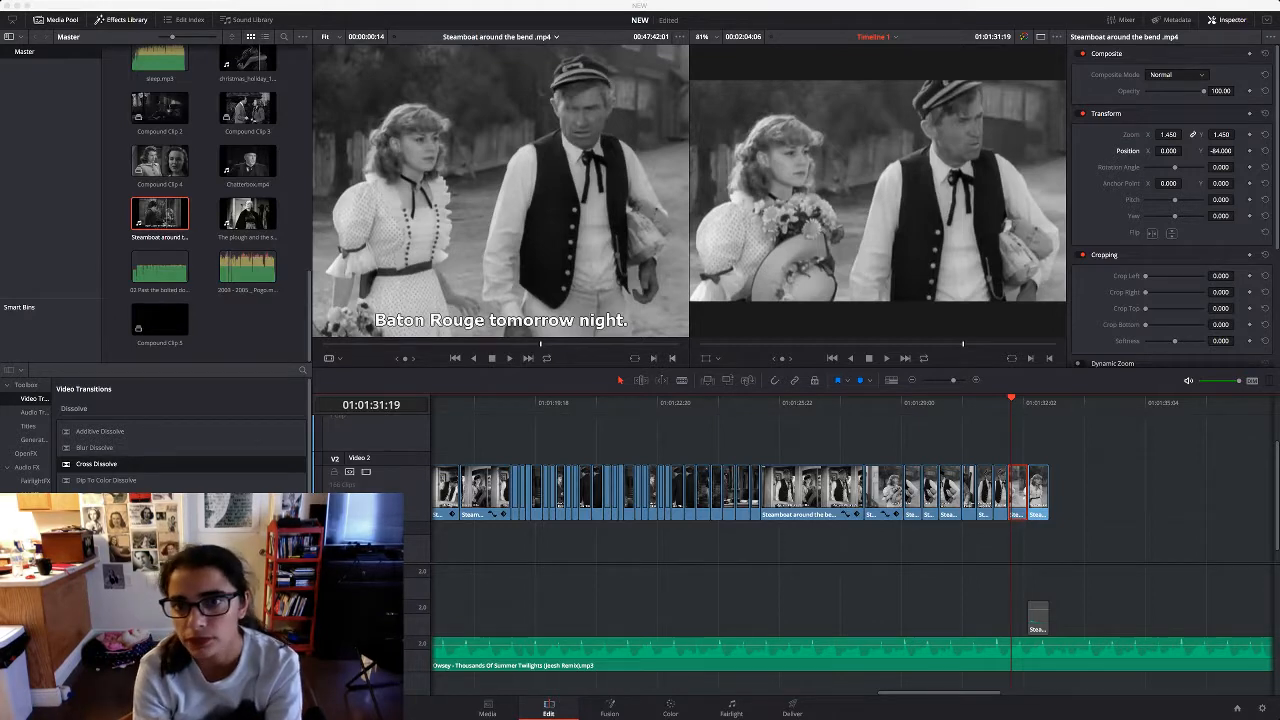
# Set the last clip's zoom to 1.450 and vertical position to -65, and delete its audio
pyautogui.click(885, 490)
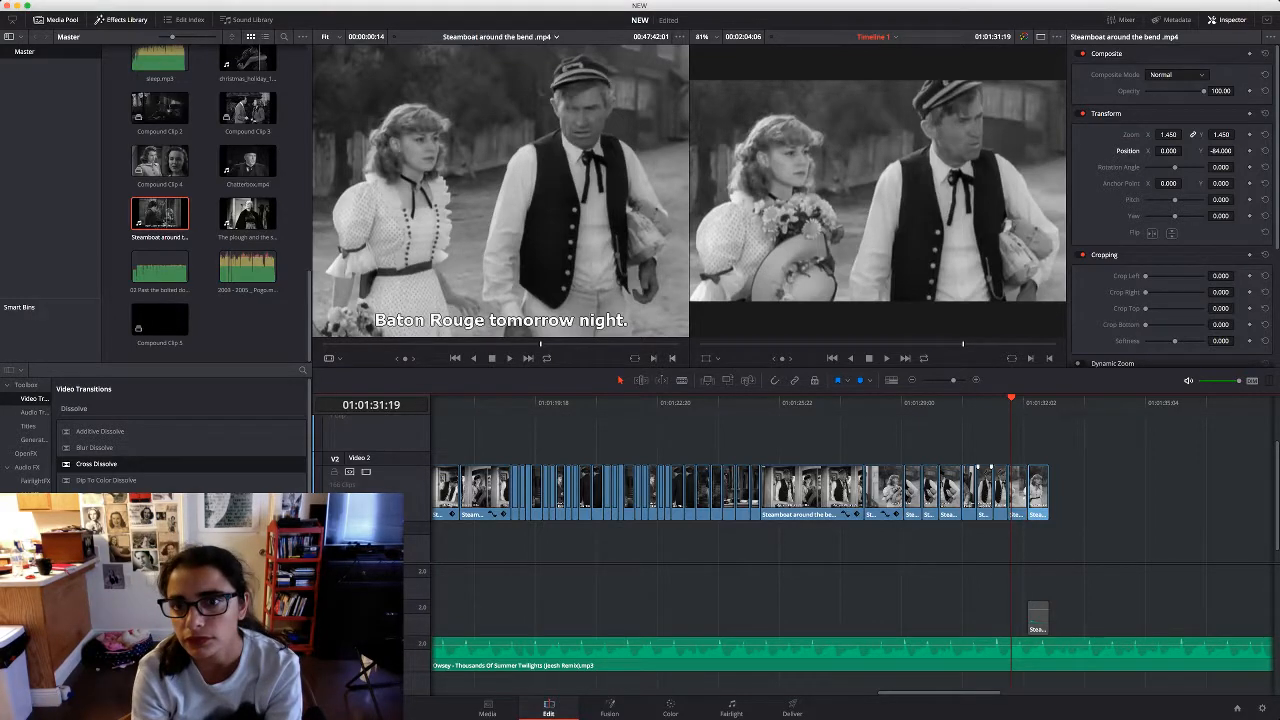
pyautogui.click(1037, 403)
pyautogui.click(1038, 490)
pyautogui.moveTo(1168, 134)
pyautogui.mouseDown()
pyautogui.moveTo(1210, 134)
pyautogui.moveTo(1165, 151)
pyautogui.mouseUp()
pyautogui.click(1038, 612)
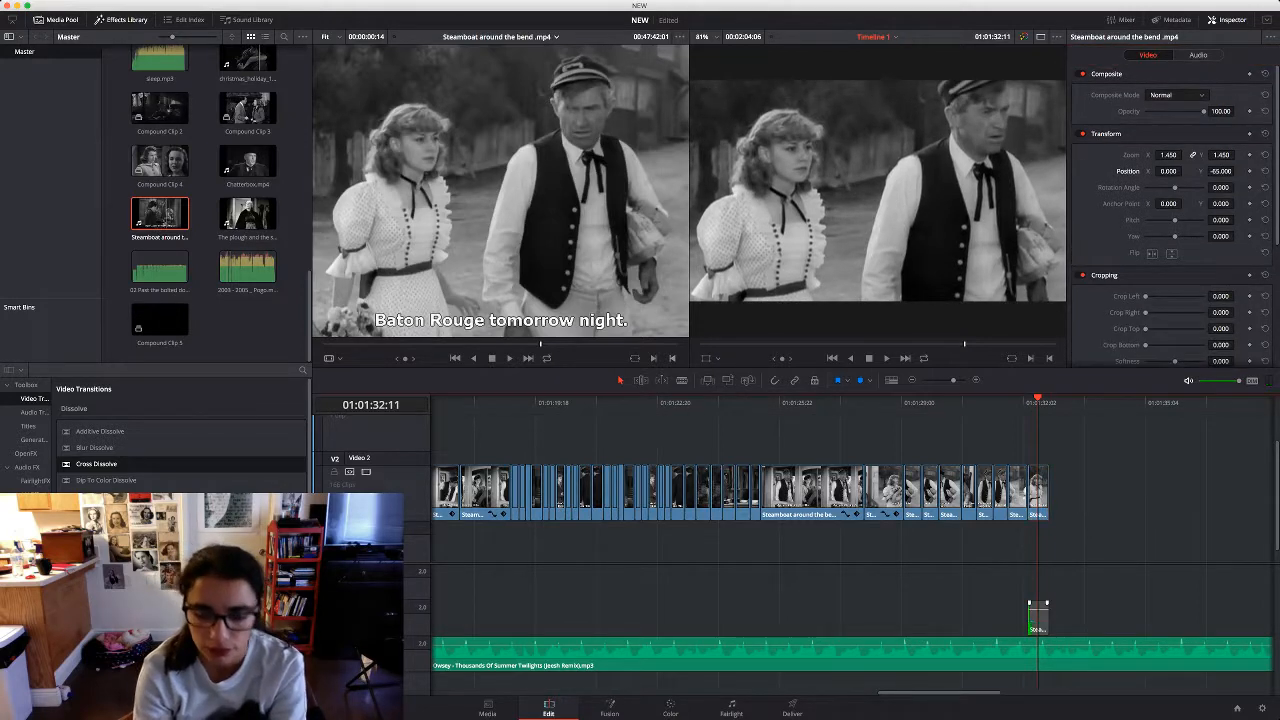
pyautogui.press('BackSpace')
# Mark the shot of the woman running from the porch, ending at source 00:47:48:11, and append it
pyautogui.click(501, 230)
pyautogui.press('i')
pyautogui.press('space')
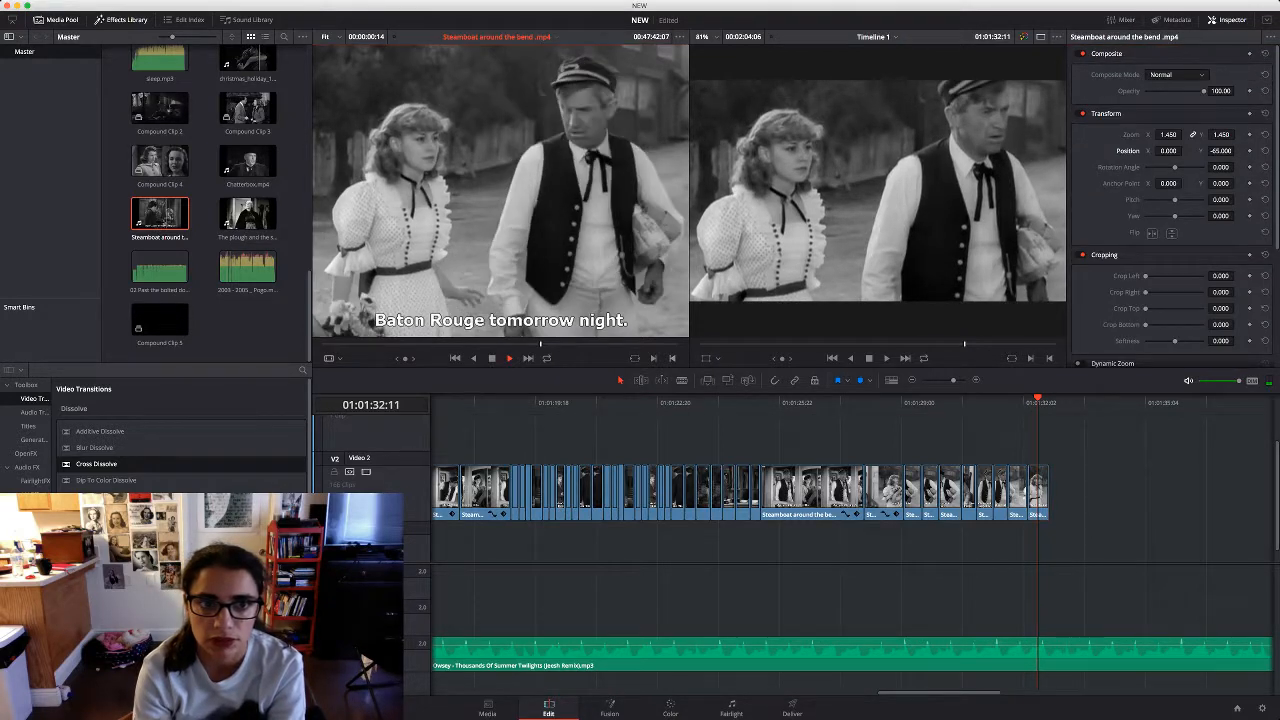
pyautogui.press('o')
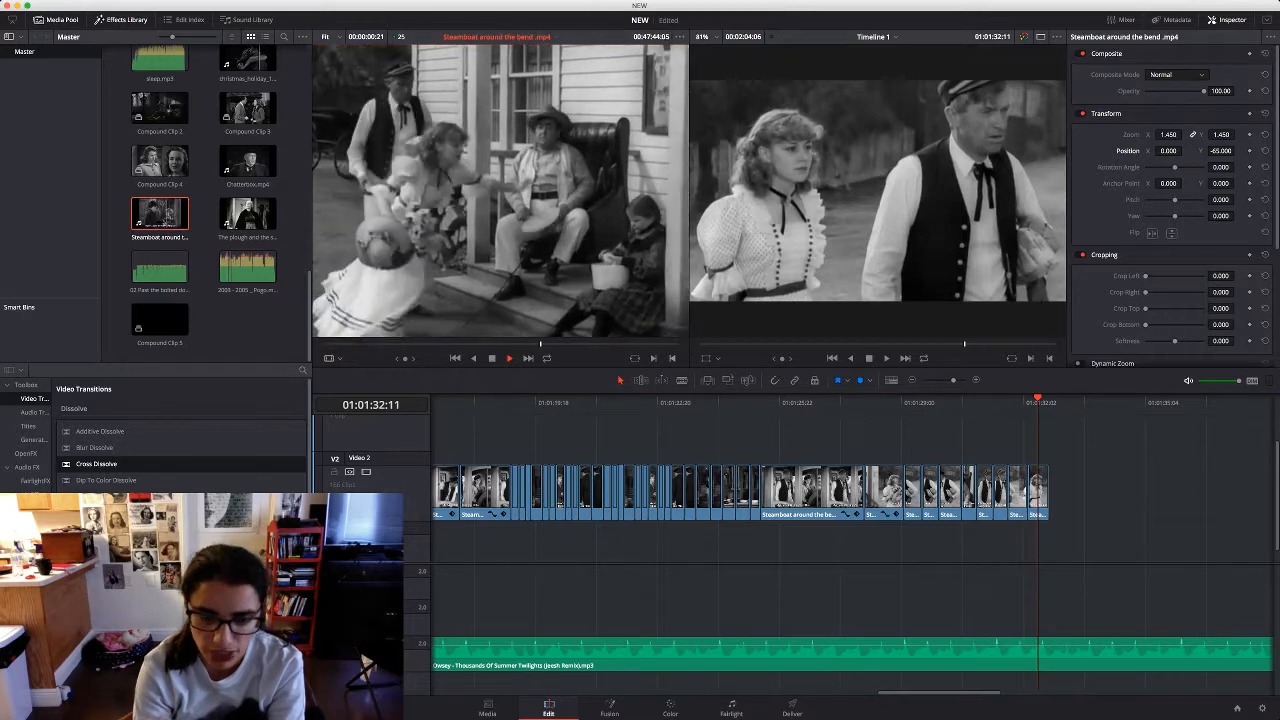
pyautogui.press('space')
pyautogui.hotkey('shift', 'Left')
pyautogui.hotkey('shift', 'Left')
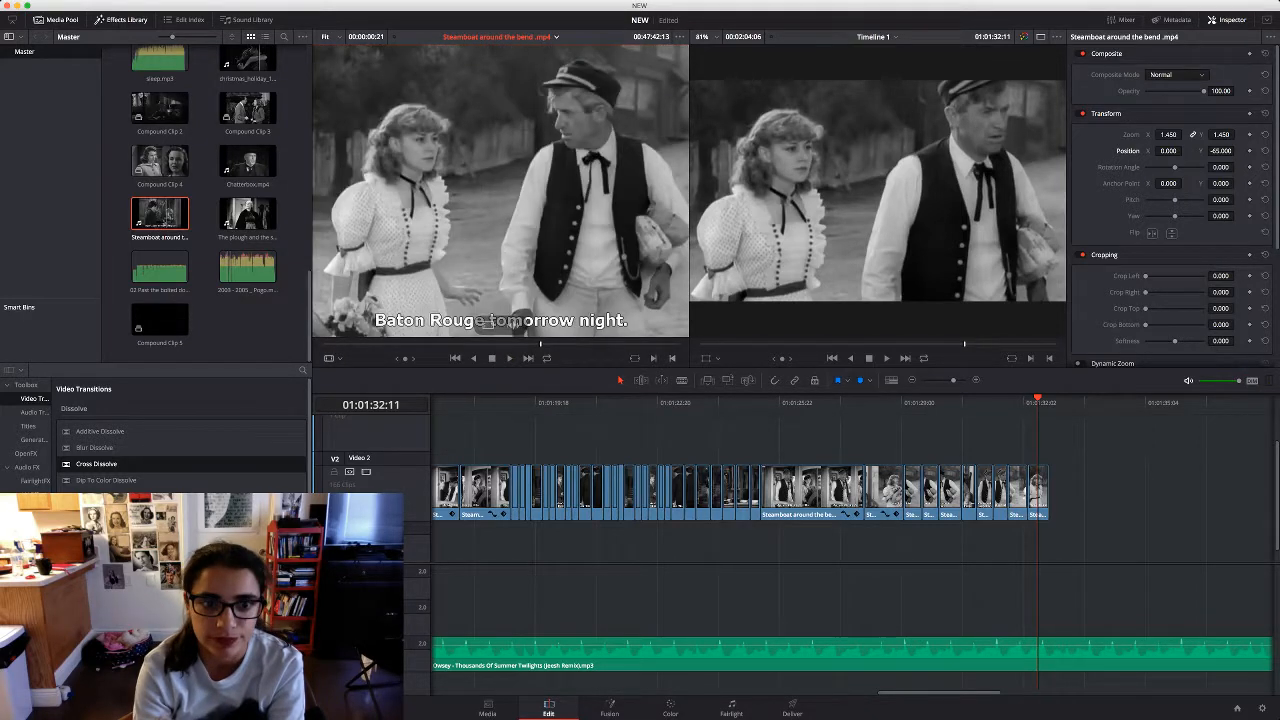
pyautogui.press('space')
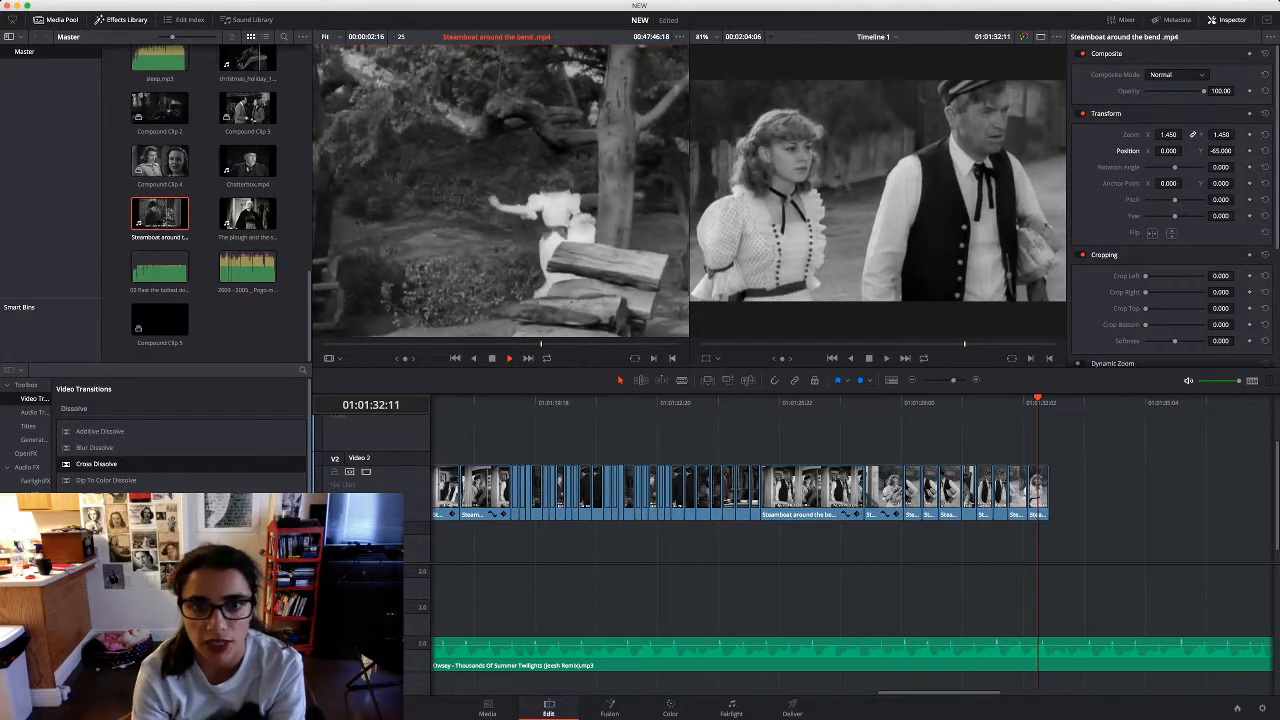
pyautogui.press('space')
pyautogui.press('o')
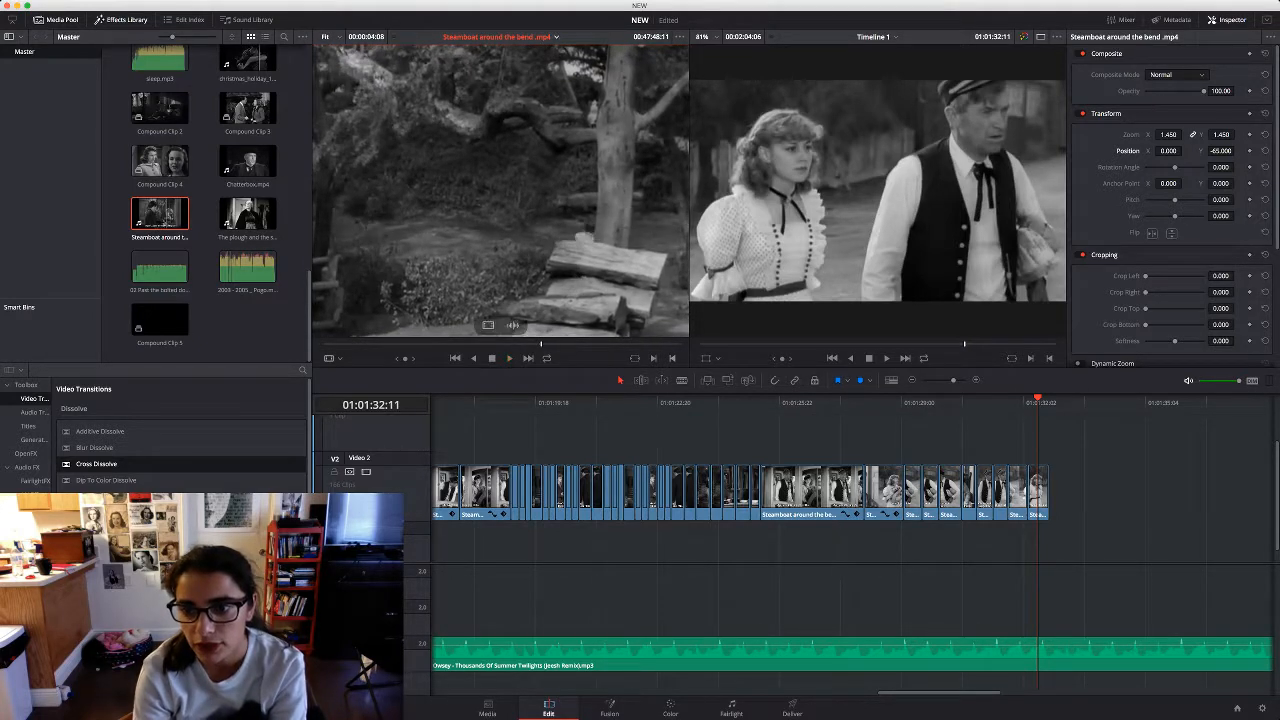
pyautogui.moveTo(575, 238); pyautogui.dragTo(1183, 490)
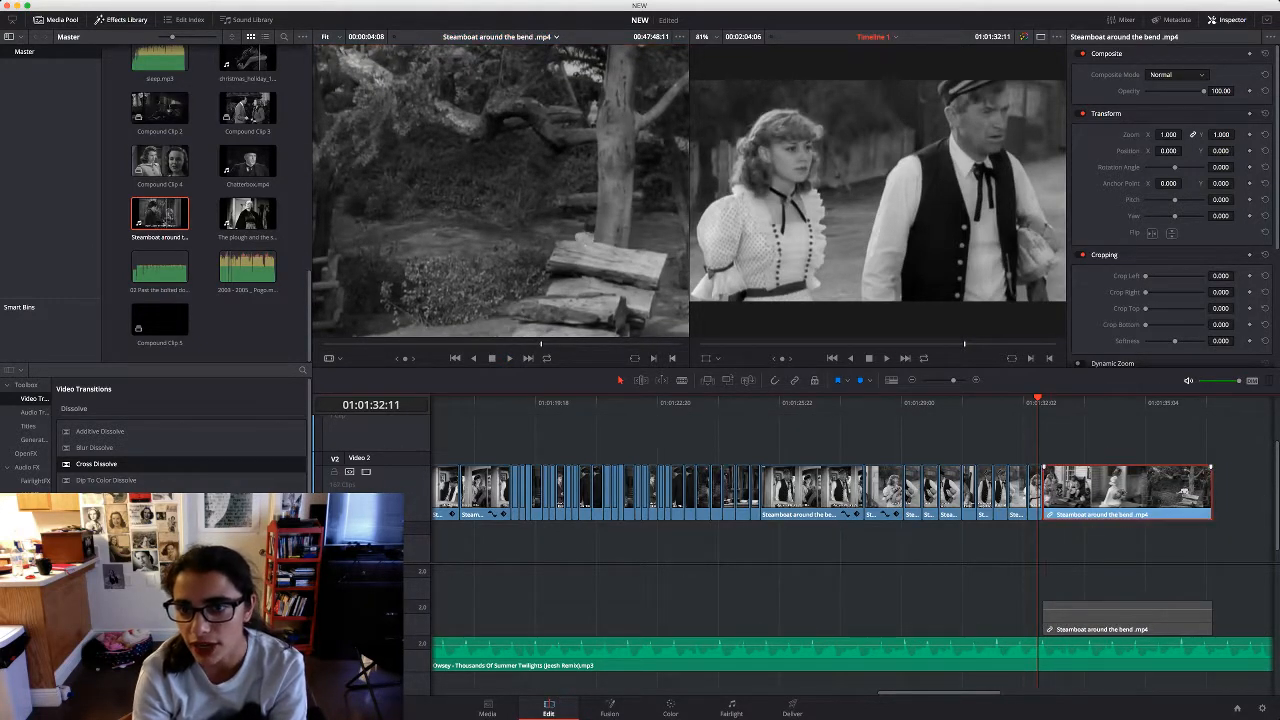
# Set the running shot's zoom to 1.380 and slow it to 50% speed
pyautogui.press('space')
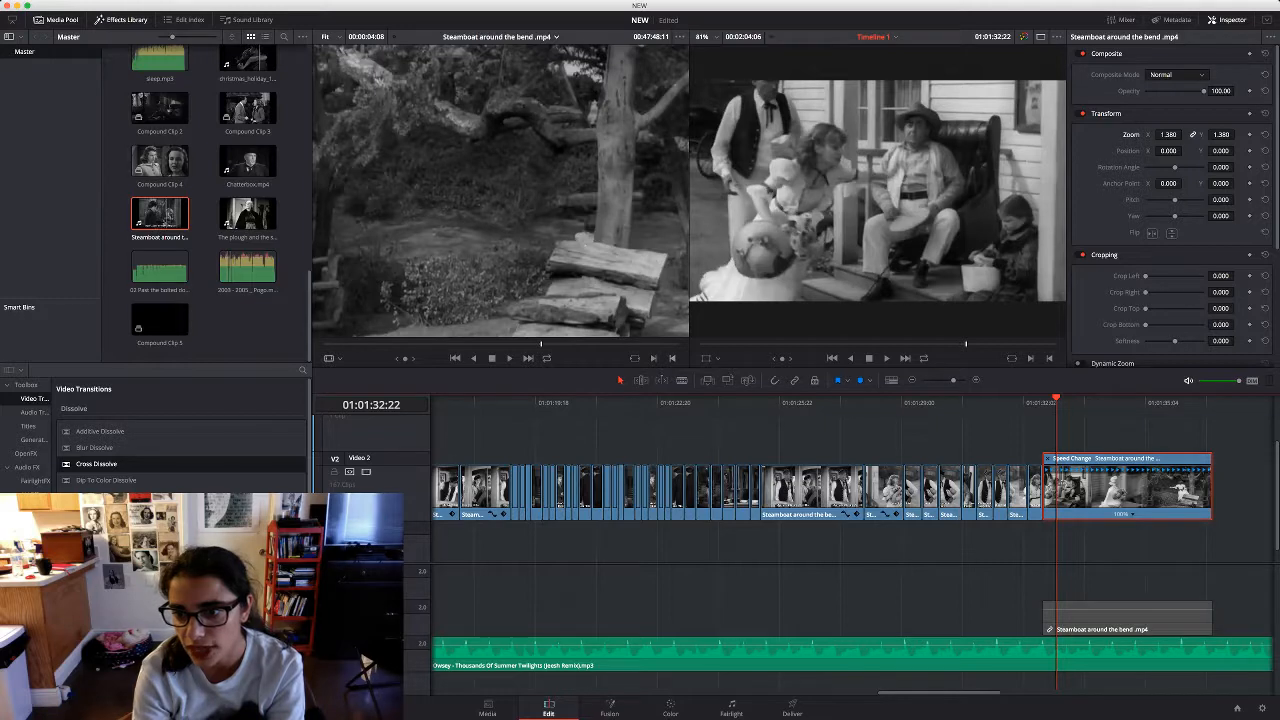
pyautogui.press('space')
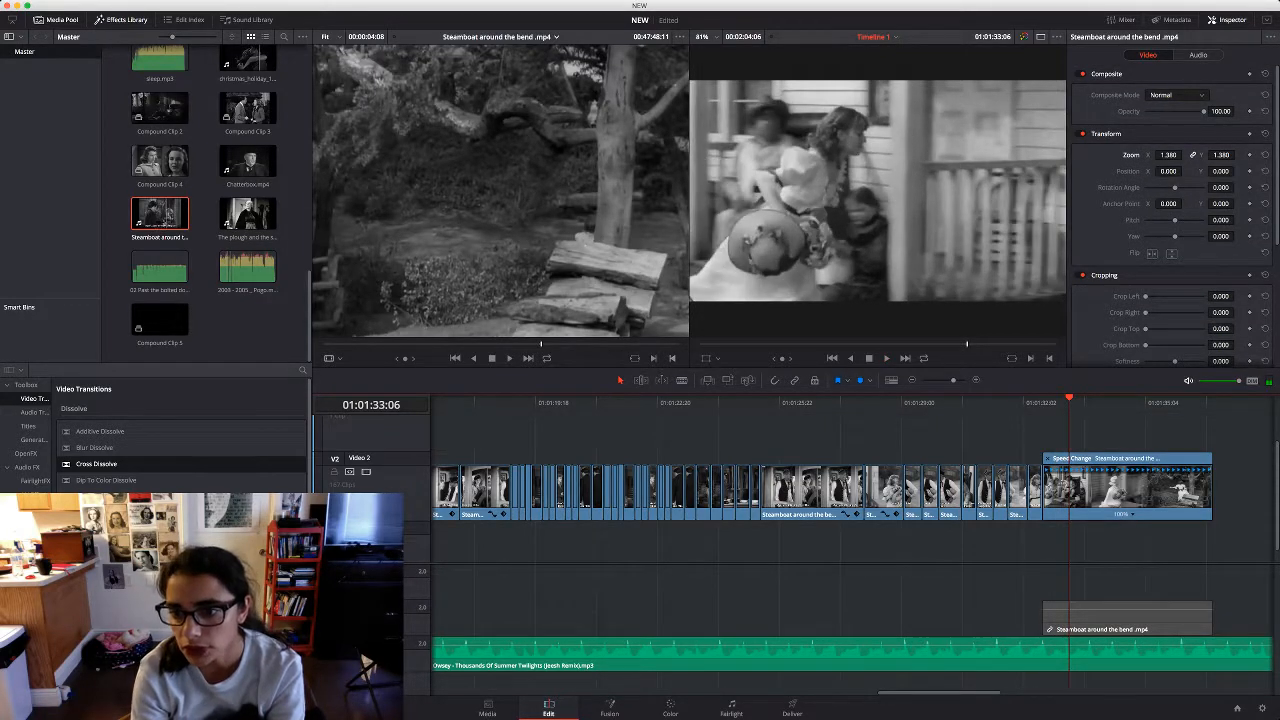
pyautogui.click(1127, 486)
pyautogui.scroll(-1, 1170, 200)
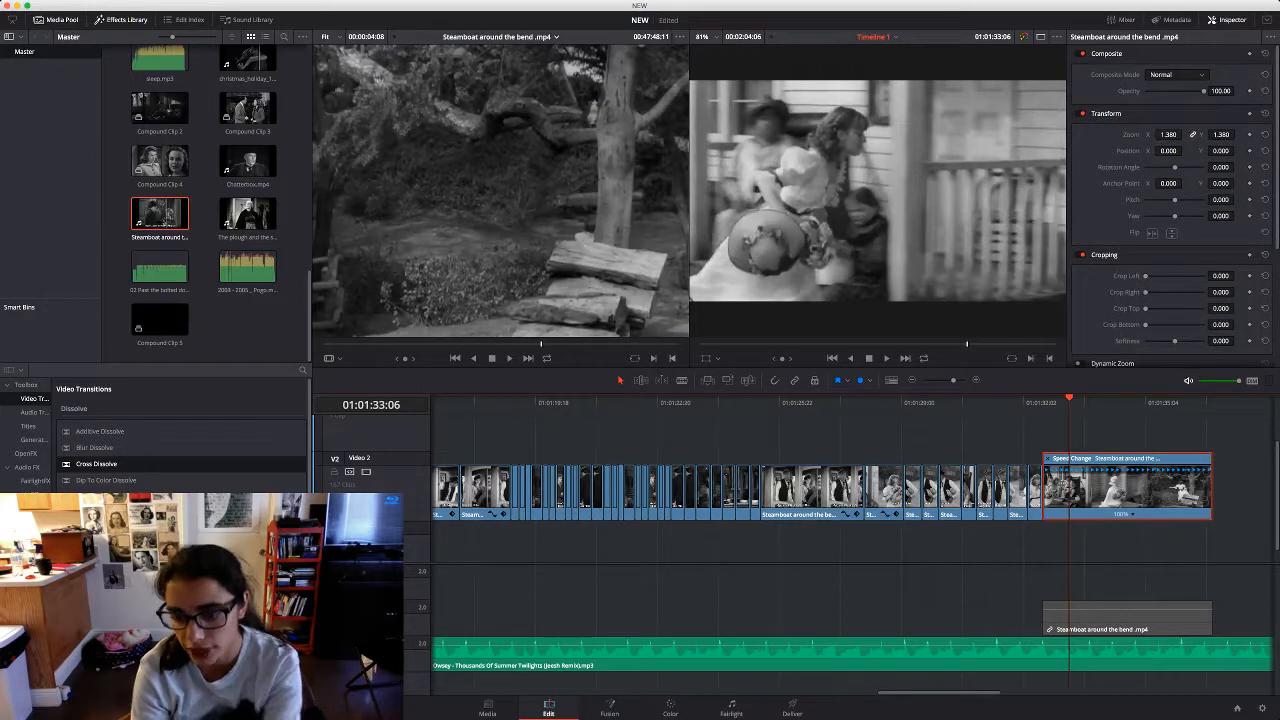
pyautogui.click(1160, 590)
# Delete the slowed clip's audio and reframe it with zoom 1.290 and vertical position -146
pyautogui.click(1127, 618)
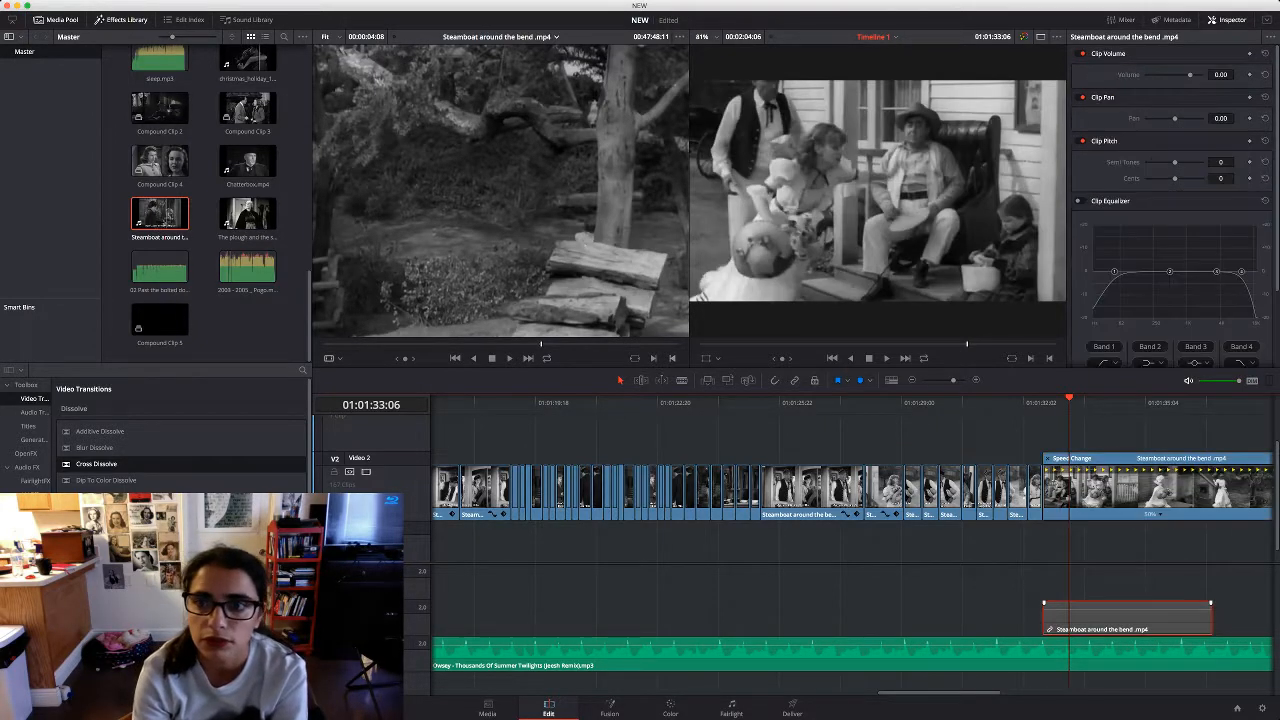
pyautogui.press('BackSpace')
pyautogui.press('space')
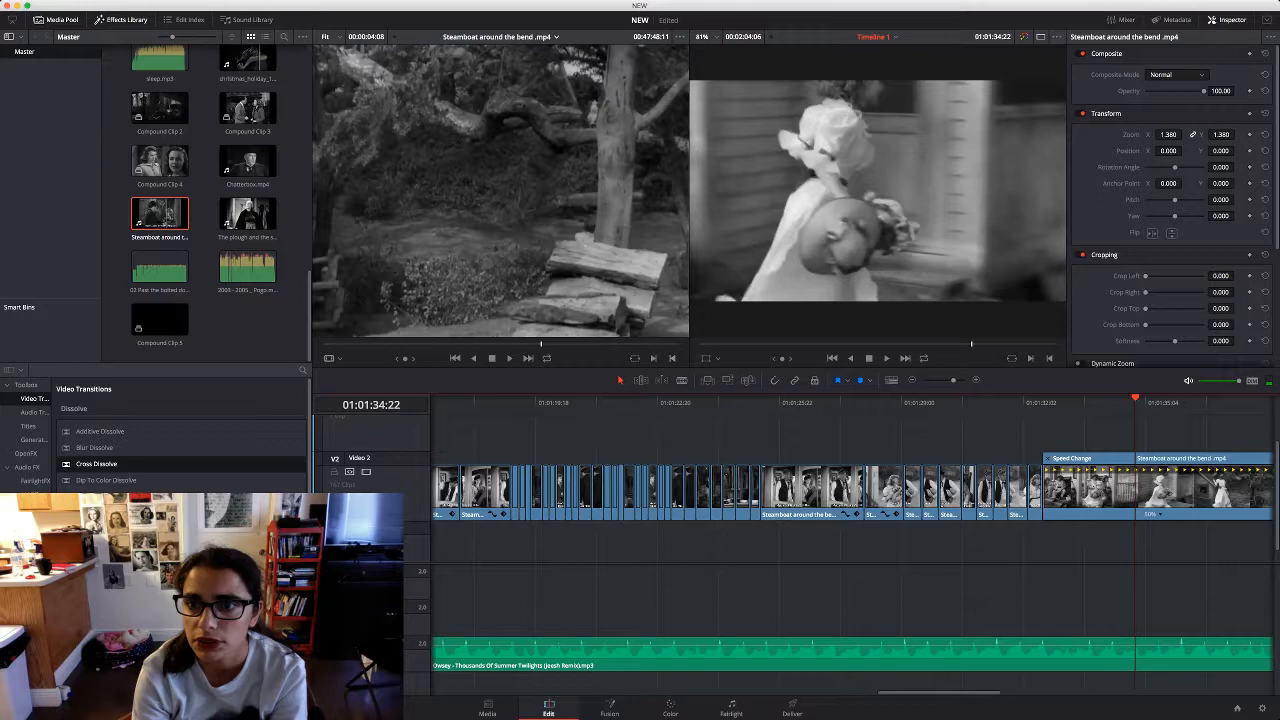
pyautogui.moveTo(1168, 134); pyautogui.dragTo(1075, 151)
# Play through the slowed running shot and trim its end to shortly after 01:01:39:14
pyautogui.press('space')
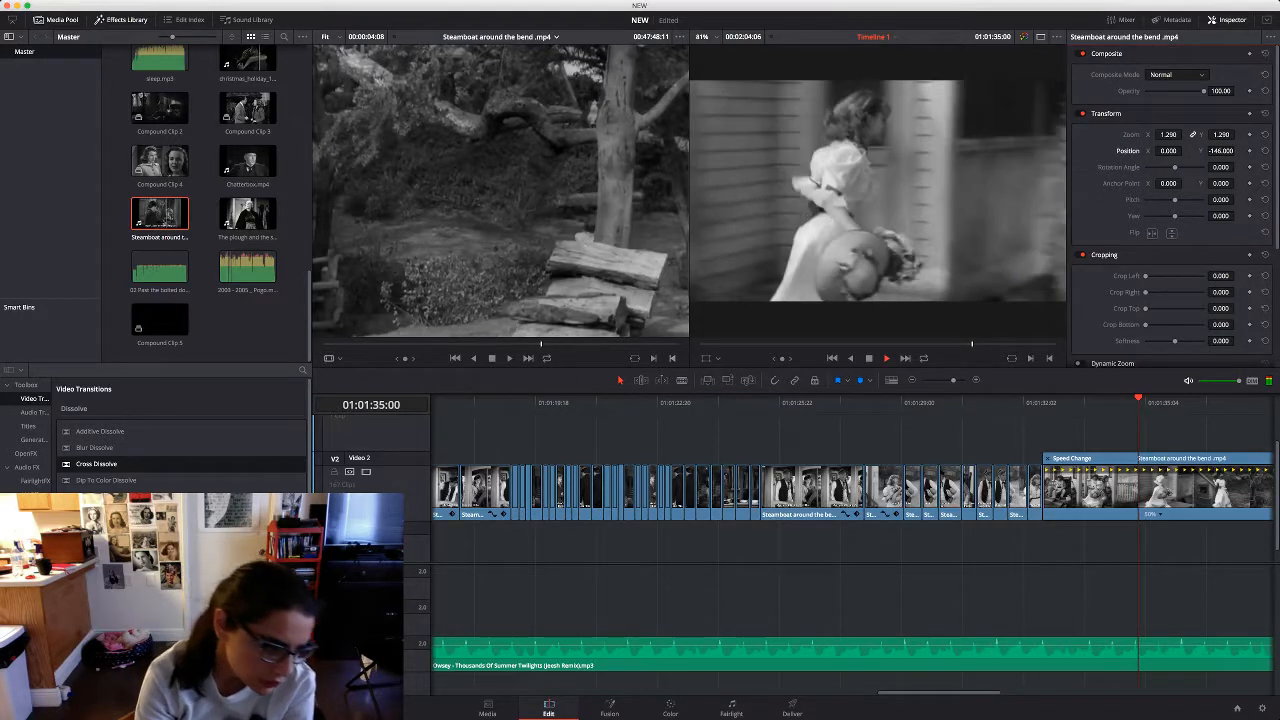
pyautogui.press('space')
pyautogui.hscroll(4, 852, 530)
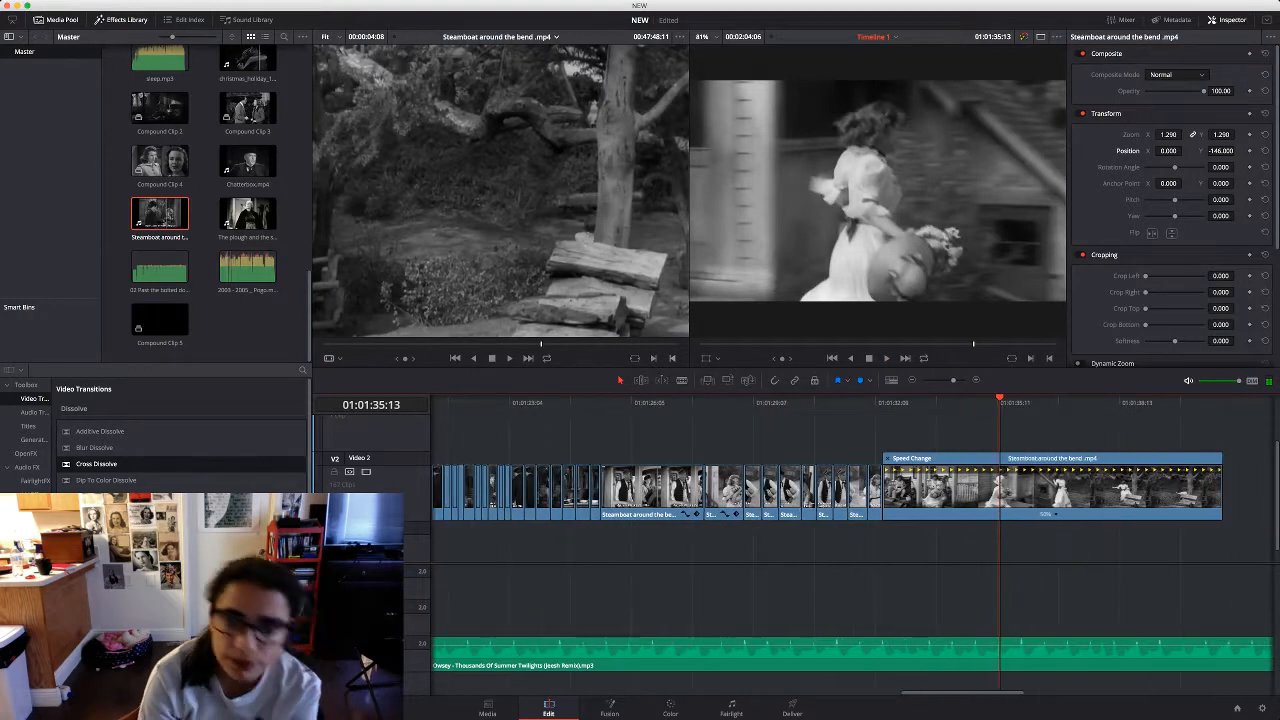
pyautogui.press('space')
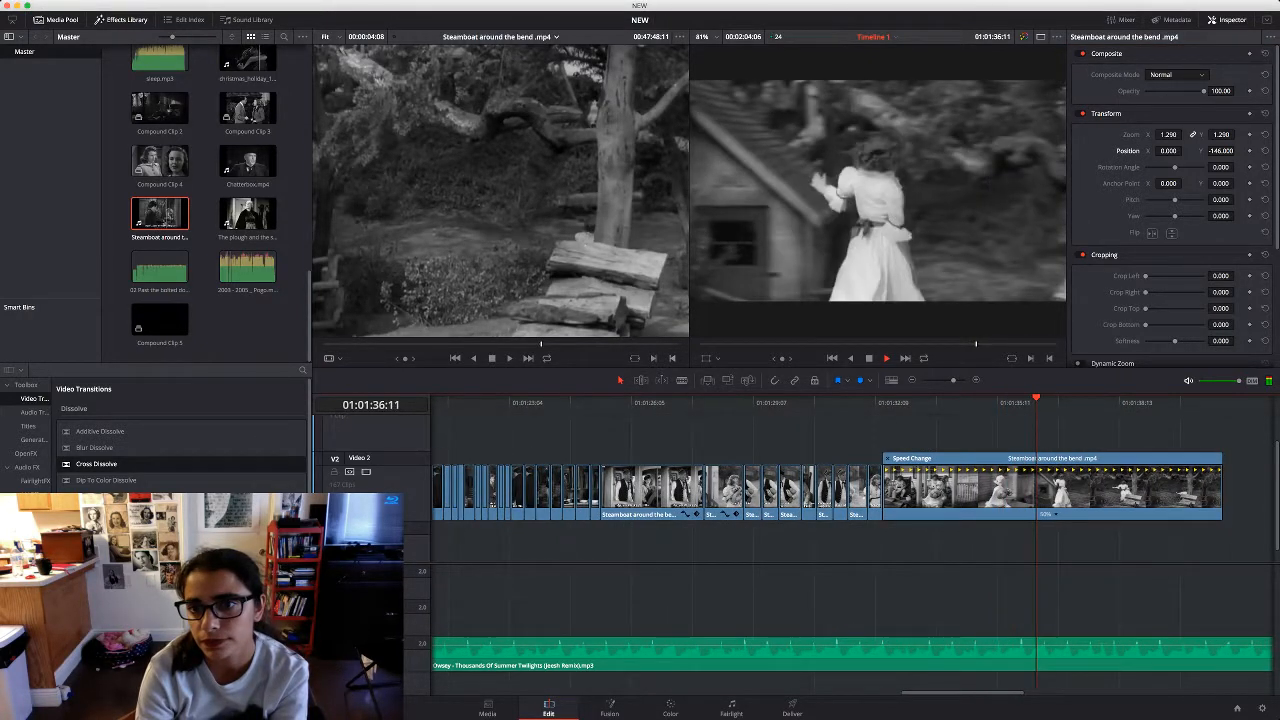
pyautogui.moveTo(1222, 490); pyautogui.dragTo(1172, 490)
pyautogui.moveTo(1160, 369); pyautogui.dragTo(1160, 374)
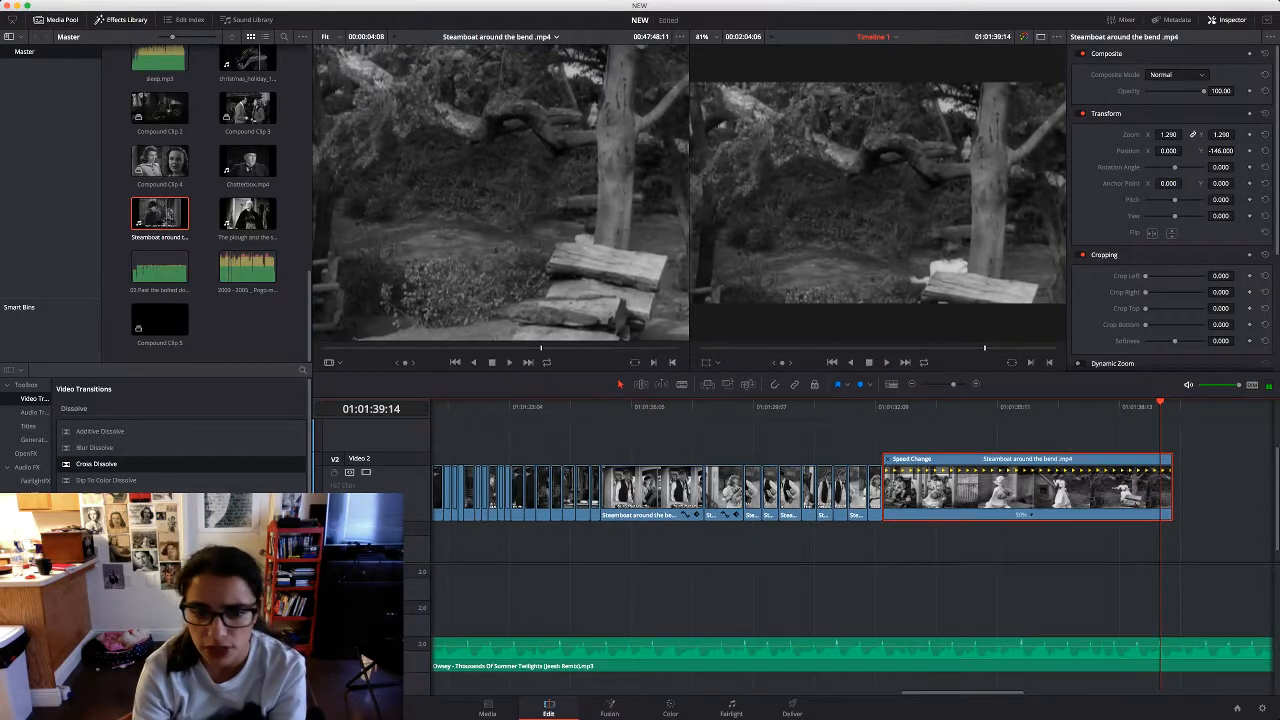
# Paste a copy of the slowed running shot directly after it on Video 2
pyautogui.press('Right')
pyautogui.press('Right')
pyautogui.press('Right')
pyautogui.press('Right')
pyautogui.press('Right')
pyautogui.press('Right')
pyautogui.press('Right')
pyautogui.press('Right')
pyautogui.press('super+v')
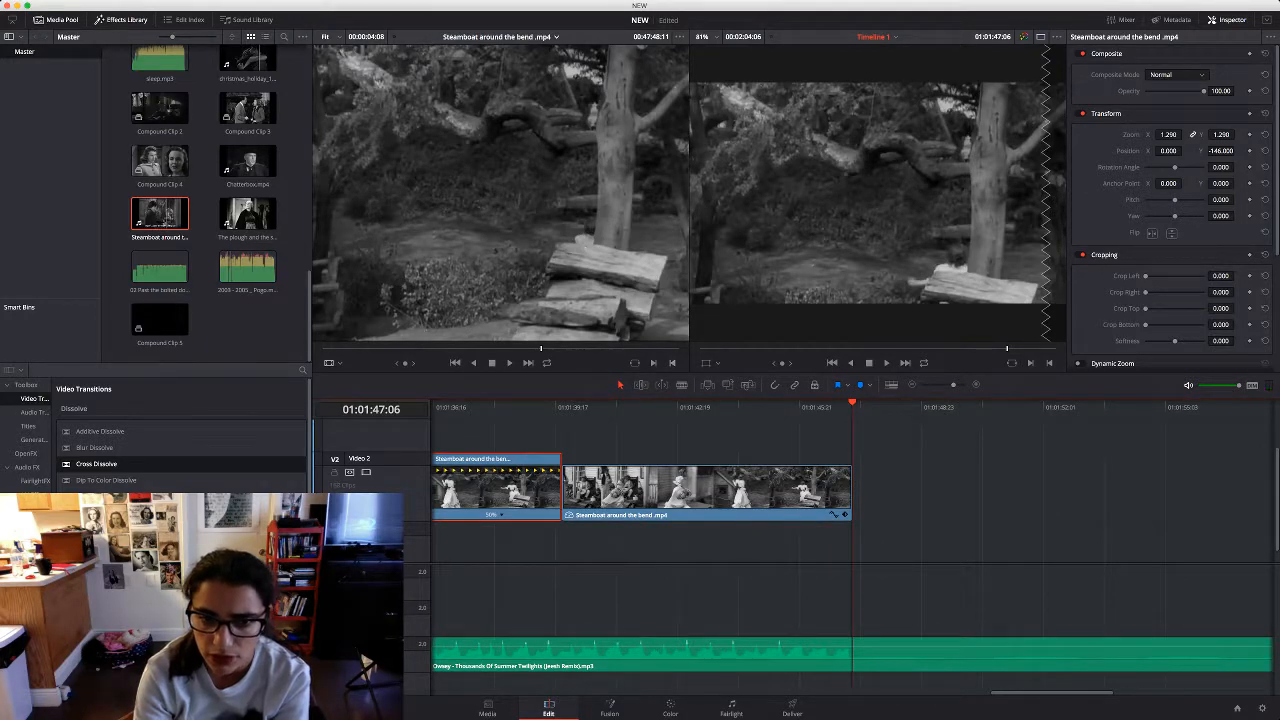
# Copy the run of short clips between about 01:01:16 and 01:01:23, paste it beyond the duplicated running shot and play it
pyautogui.hscroll(-6, 850, 490)
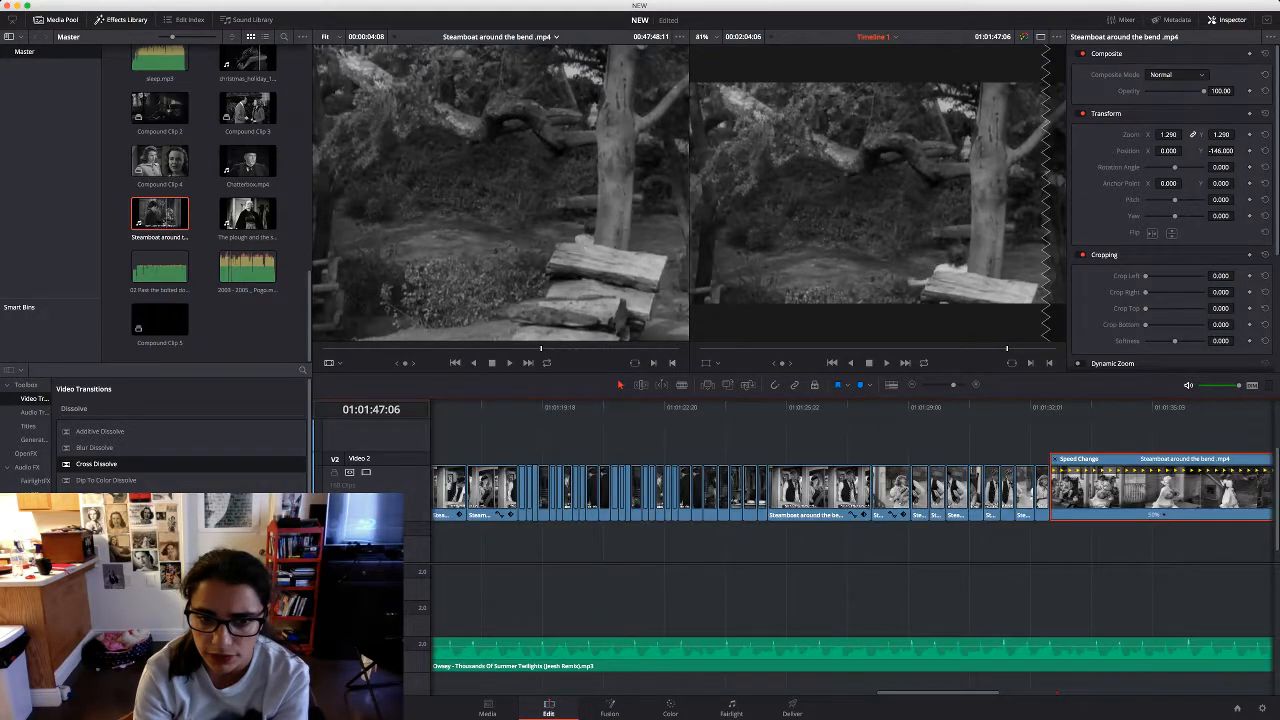
pyautogui.hscroll(-1, 786, 555)
pyautogui.moveTo(786, 555); pyautogui.dragTo(509, 476)
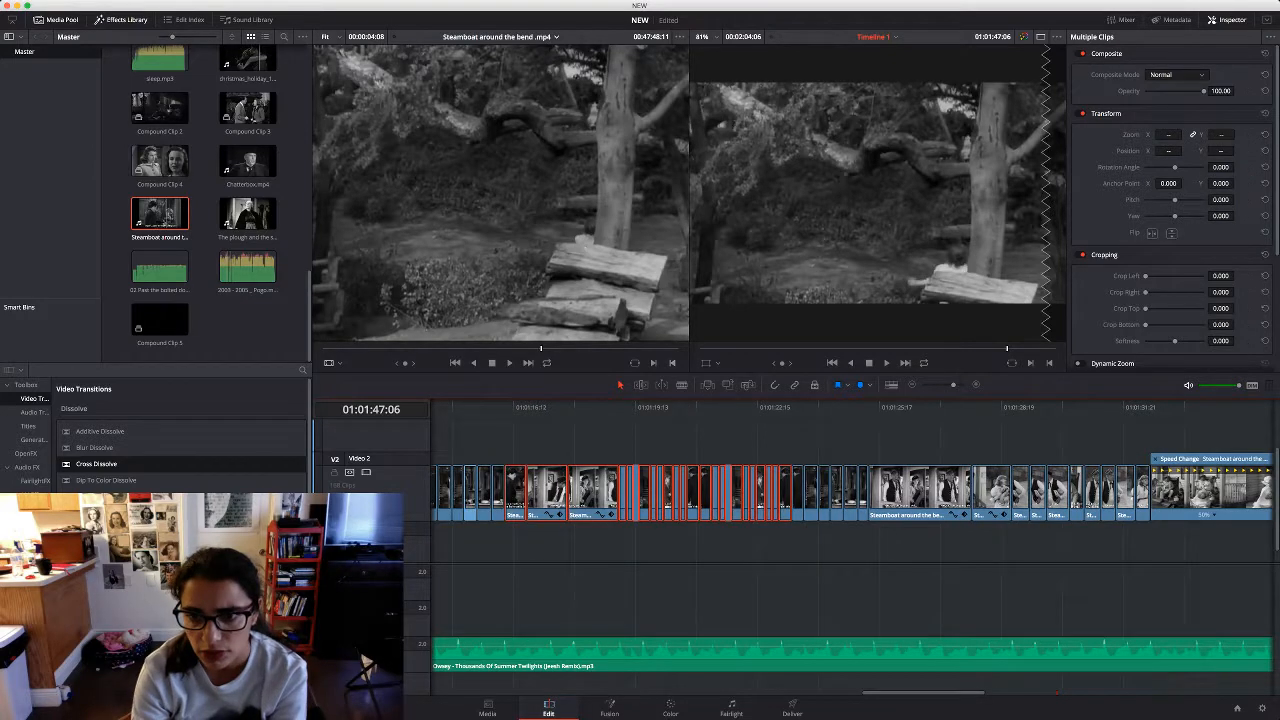
pyautogui.hscroll(7, 850, 490)
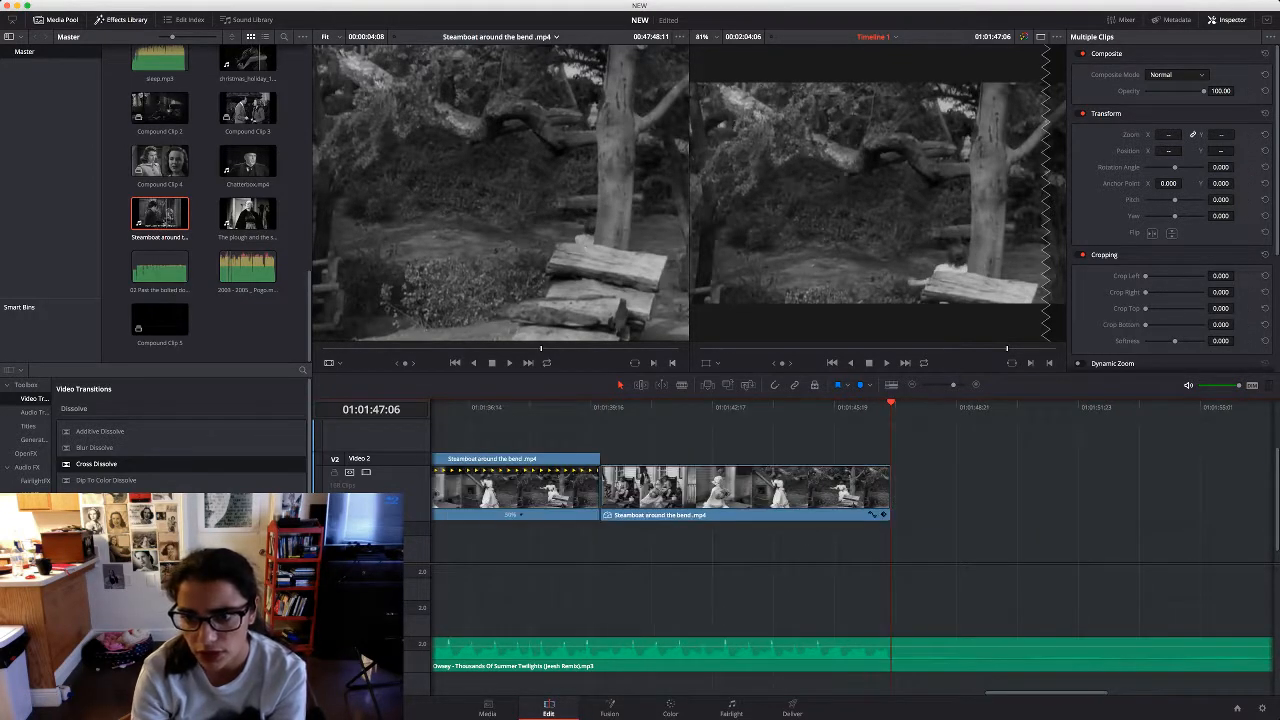
pyautogui.press('space')
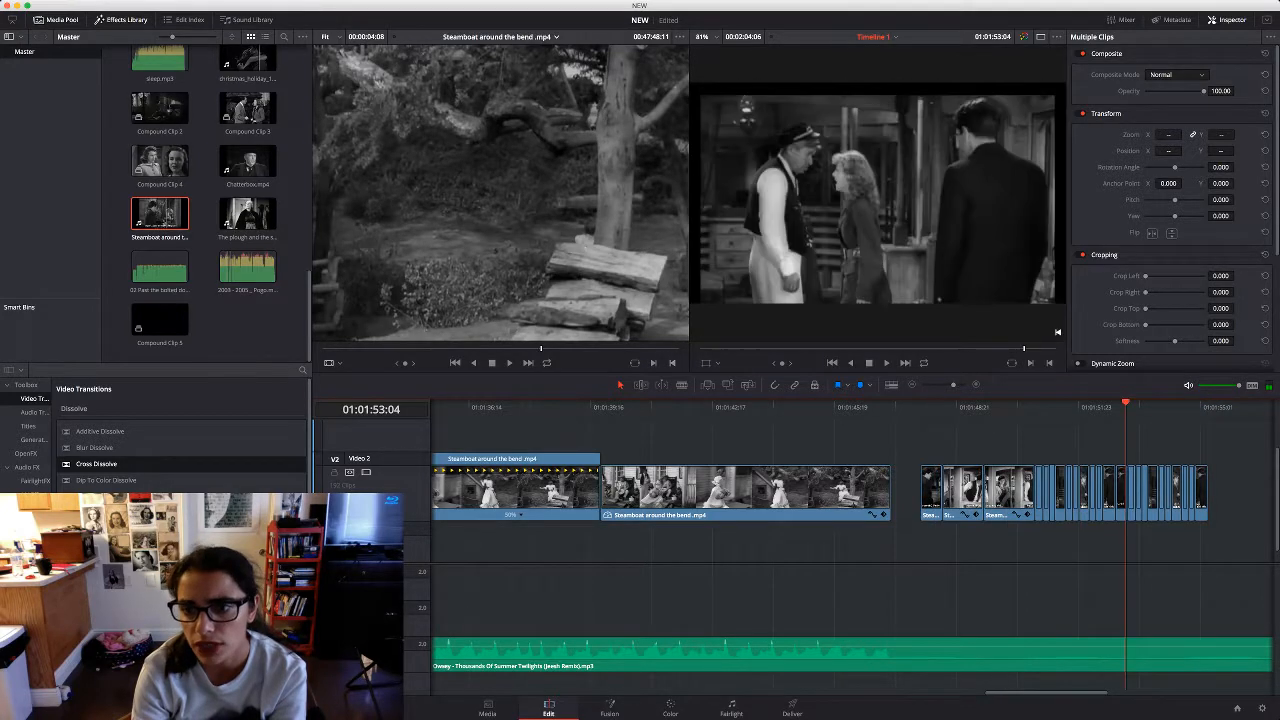
# Move the pasted run of short clips onto the track above the duplicated running shot and set their composite mode to Screen
pyautogui.press('space')
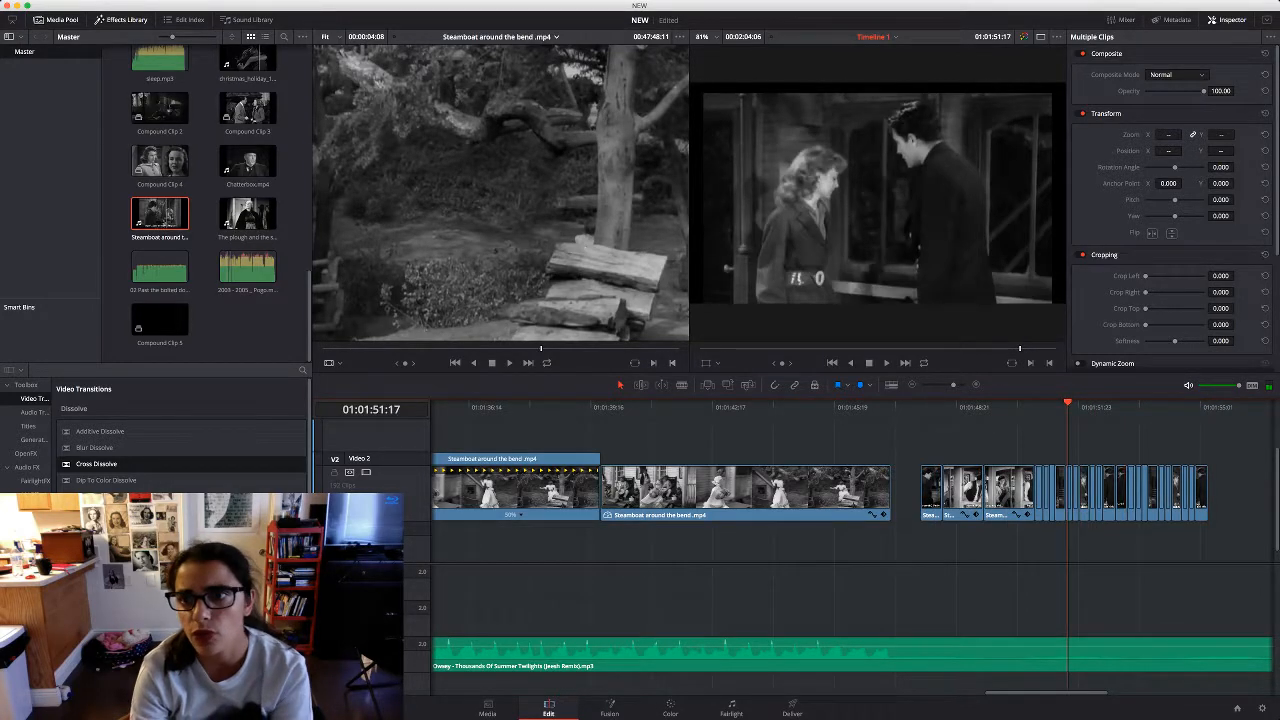
pyautogui.moveTo(1168, 134); pyautogui.dragTo(1194, 134)
pyautogui.click(1000, 545)
pyautogui.press('space')
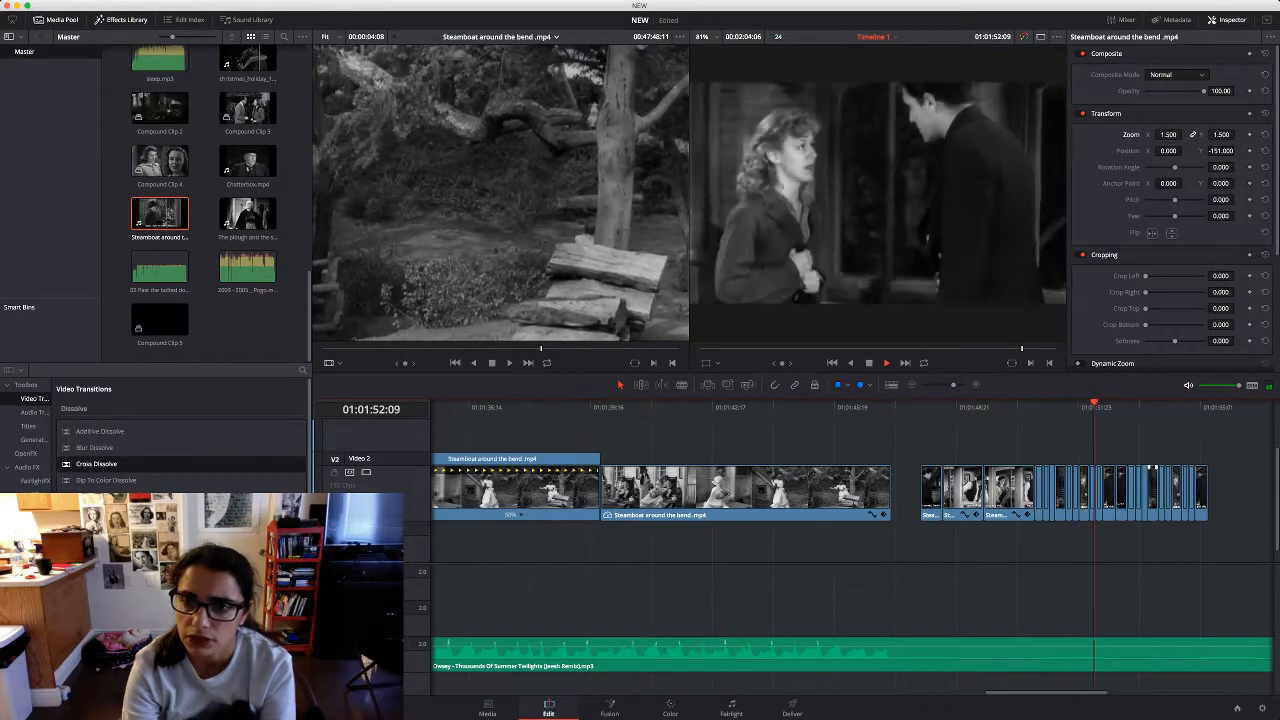
pyautogui.press('space')
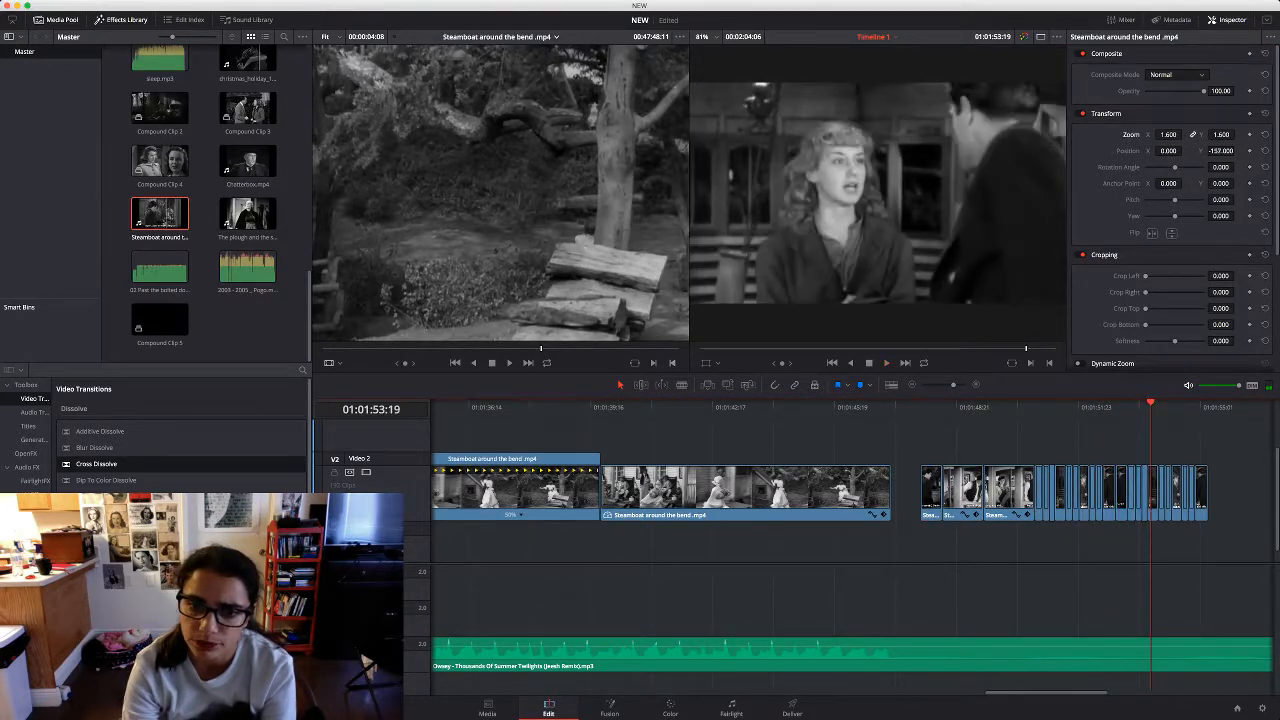
pyautogui.moveTo(1223, 501); pyautogui.dragTo(678, 447)
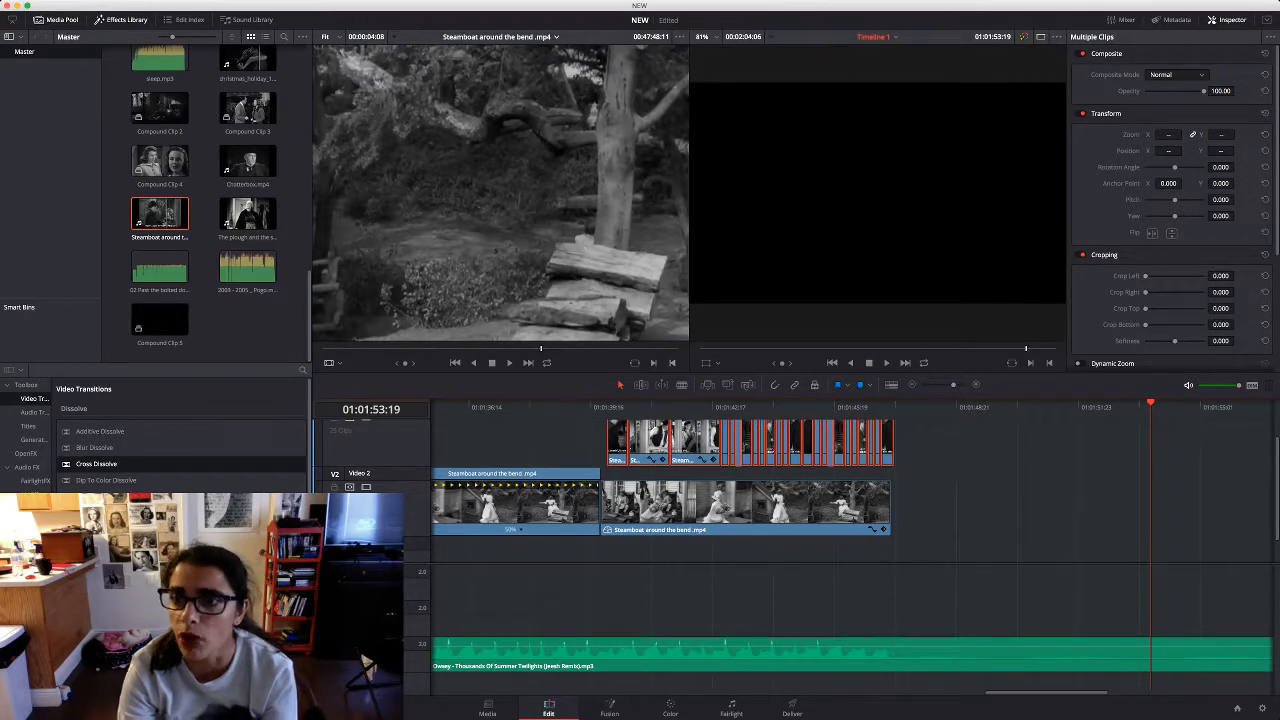
pyautogui.click(1177, 75)
pyautogui.click(1172, 166)
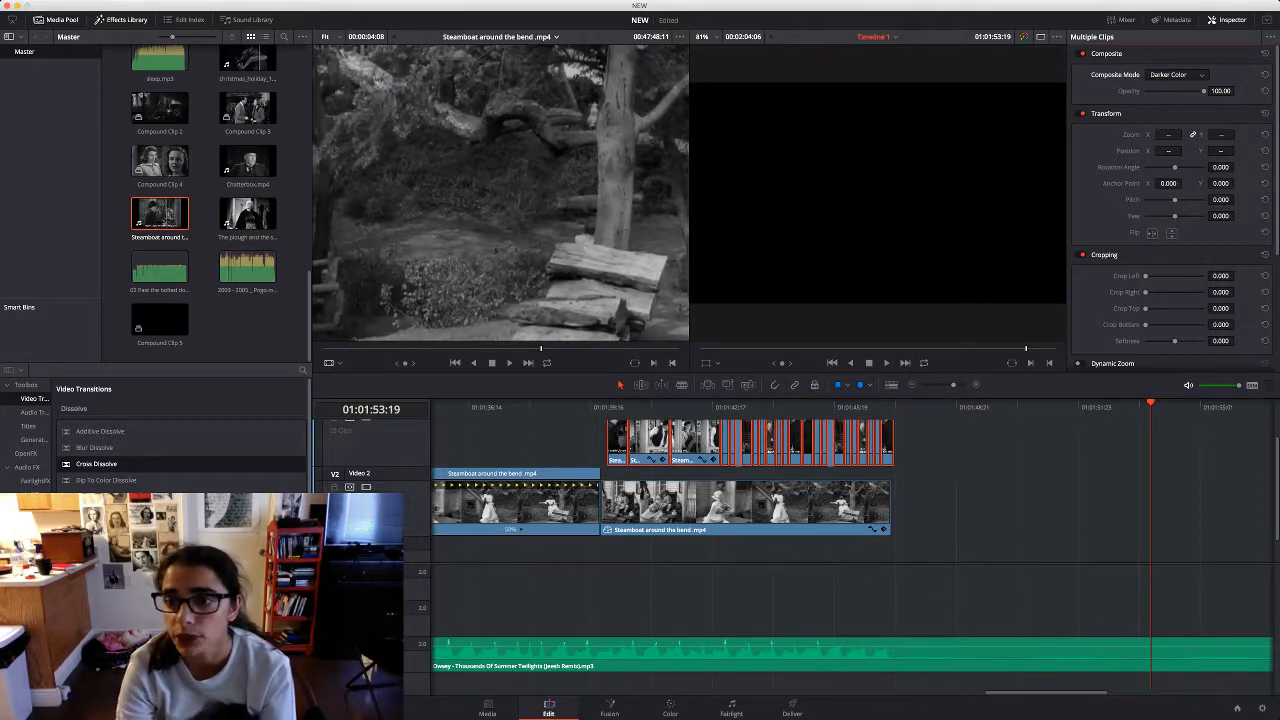
pyautogui.click(1168, 330)
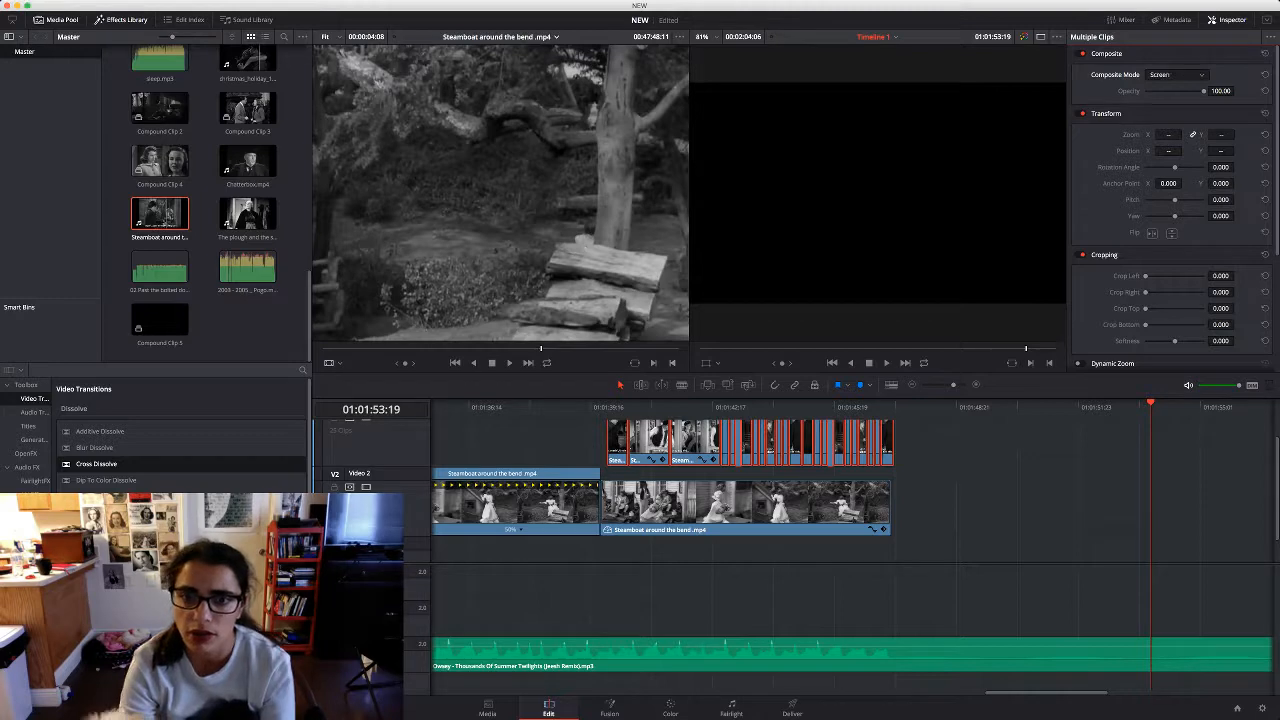
# Paste another copy of the short-clip run on Video 2 at 01:01:48:00 and play it through
pyautogui.moveTo(1152, 404); pyautogui.dragTo(637, 404)
pyautogui.press('space')
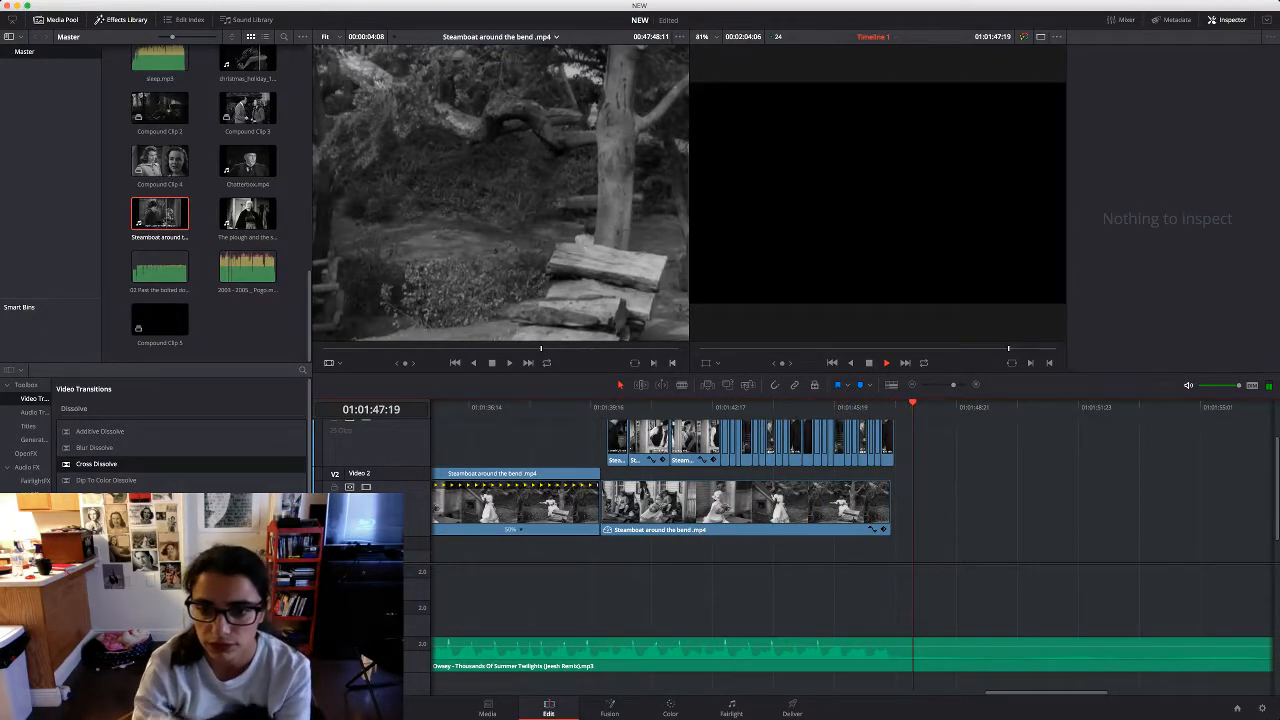
pyautogui.press('space')
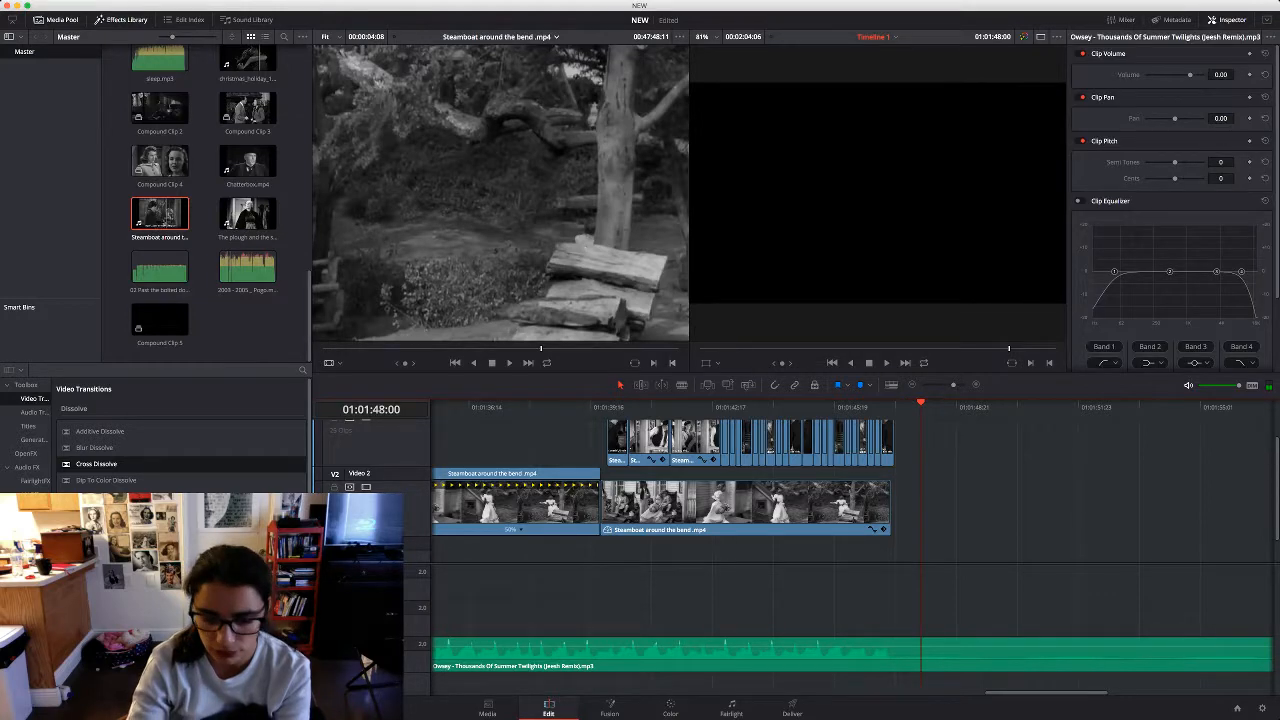
pyautogui.press('super+v')
pyautogui.moveTo(1208, 405); pyautogui.dragTo(985, 407)
pyautogui.moveTo(1221, 513); pyautogui.dragTo(1037, 510)
pyautogui.press('space')
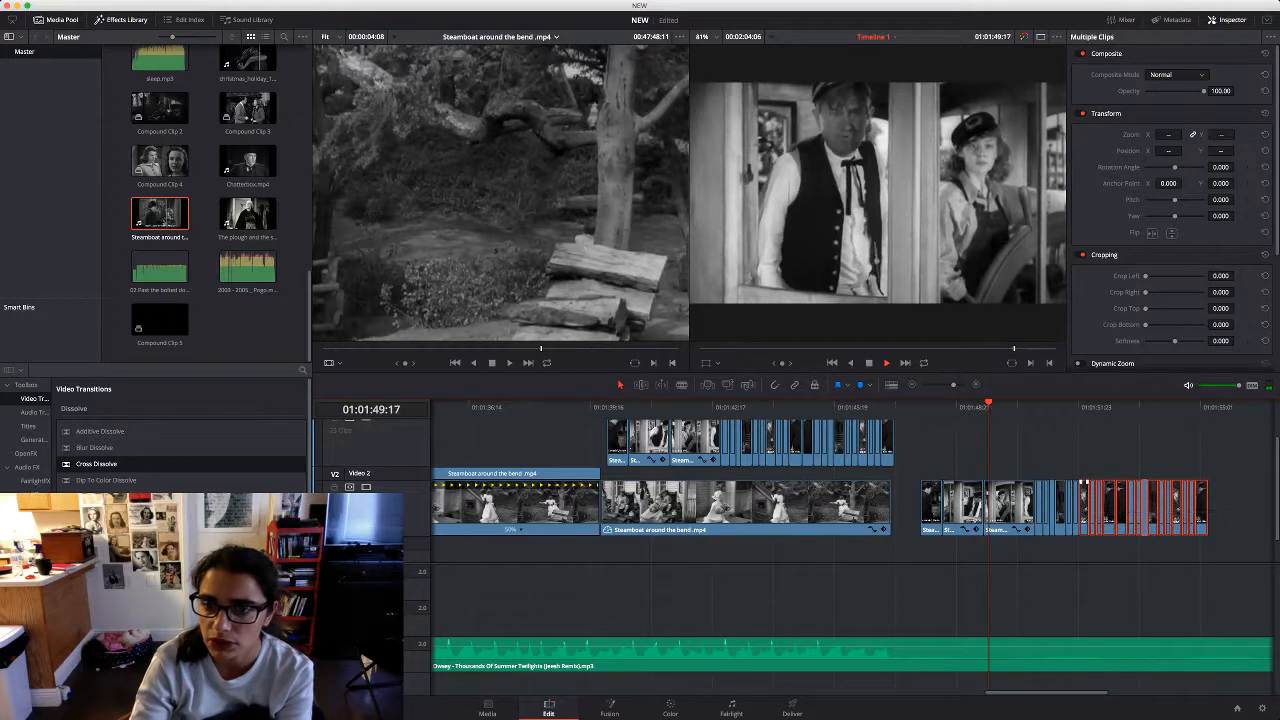
pyautogui.click(1037, 550)
pyautogui.press('space')
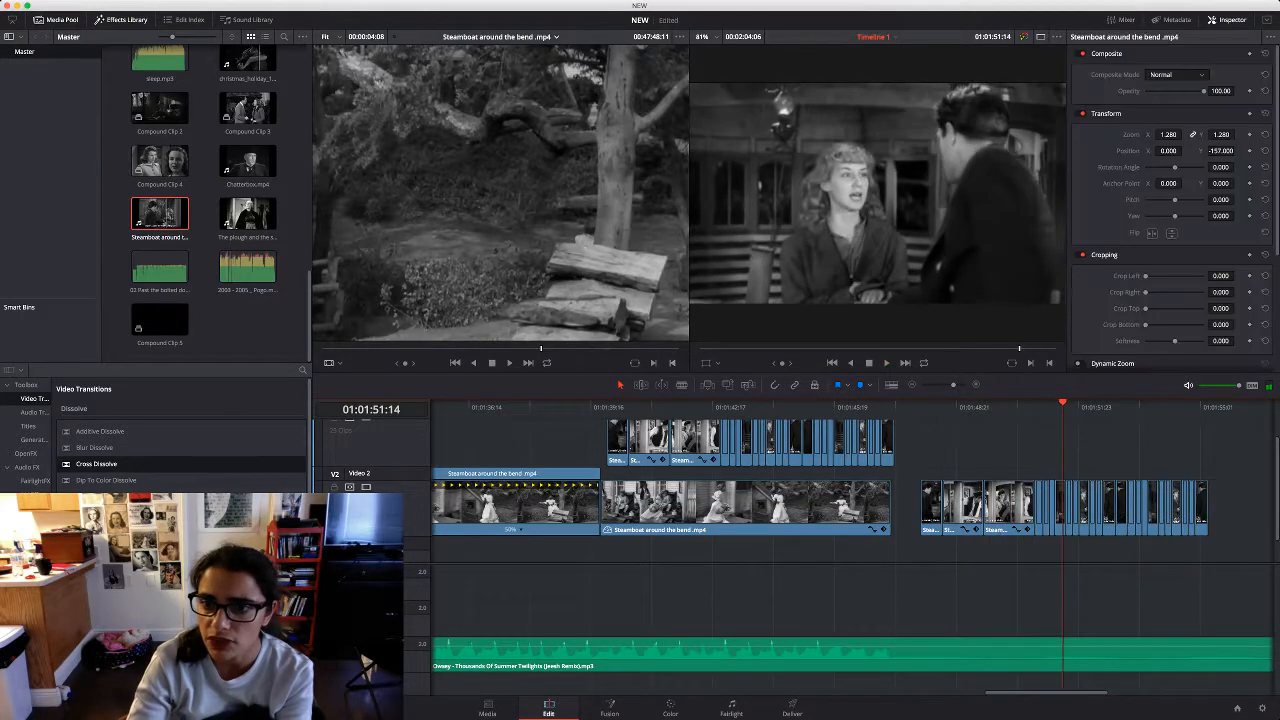
pyautogui.moveTo(1222, 498); pyautogui.dragTo(1040, 514)
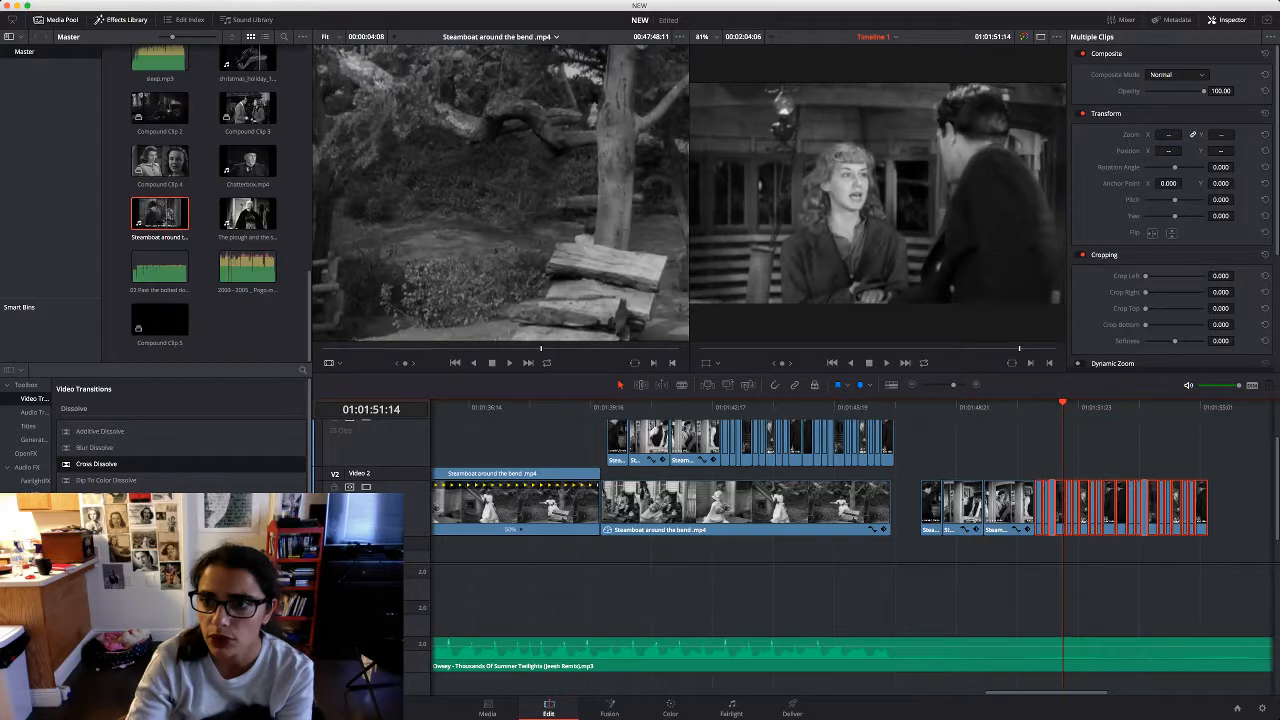
pyautogui.moveTo(1168, 134); pyautogui.dragTo(1112, 134)
pyautogui.press('space')
pyautogui.click(1130, 448)
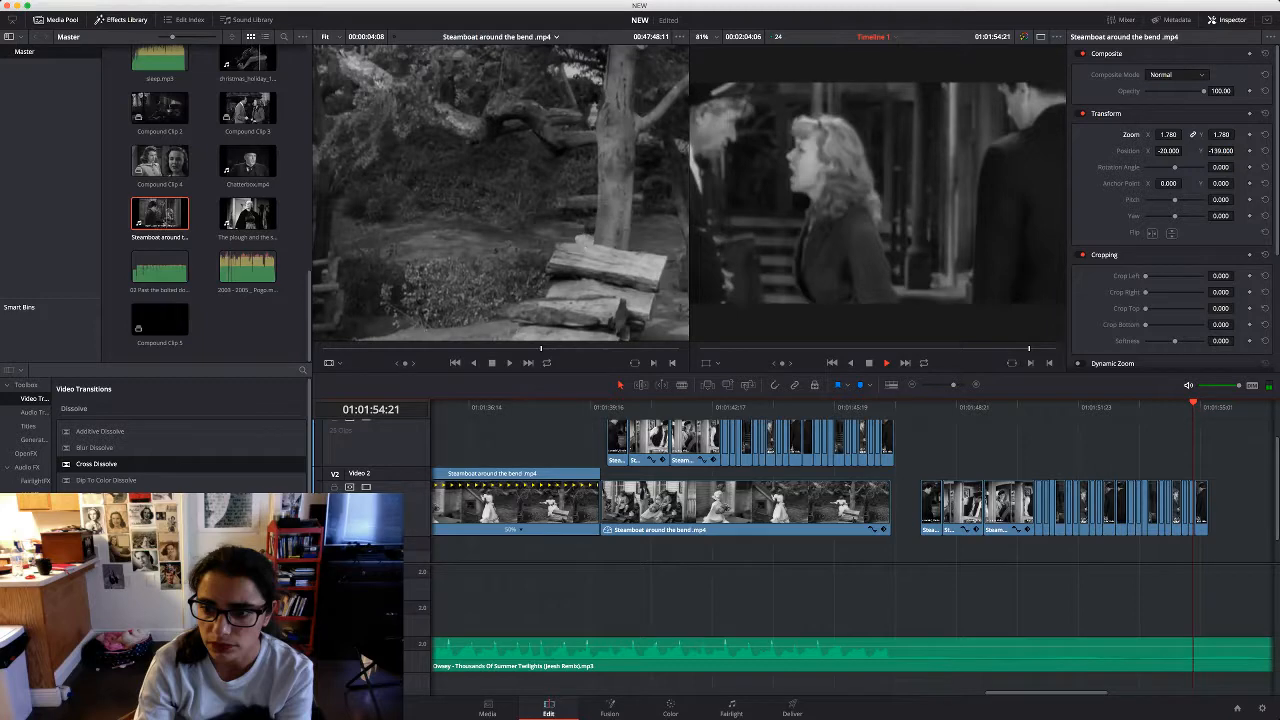
# Shift the new copy of the short-clip run 18 frames earlier so it meets the end of the duplicated running shot
pyautogui.click(921, 407)
pyautogui.moveTo(1220, 532); pyautogui.dragTo(930, 503)
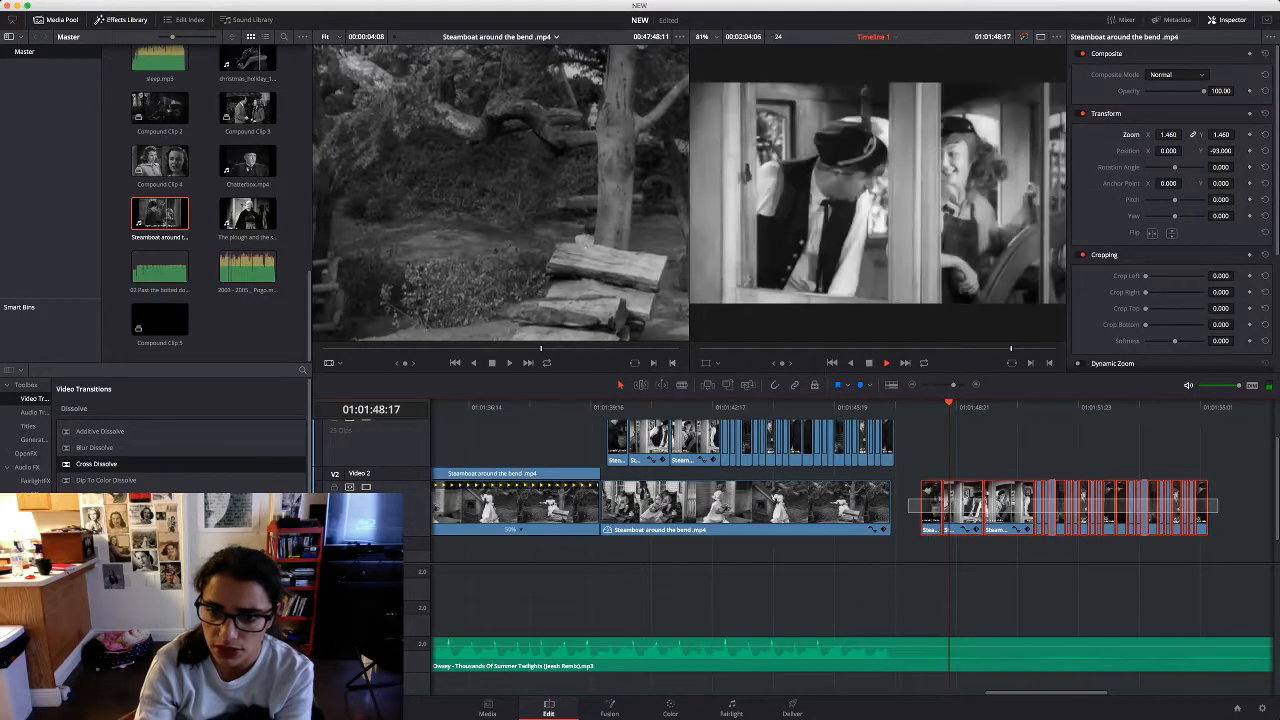
pyautogui.press('space')
pyautogui.hotkey('shift', ',')
pyautogui.hotkey('shift', ',')
pyautogui.hotkey('shift', ',')
pyautogui.hotkey('shift', ',')
pyautogui.press('.')
pyautogui.press('.')
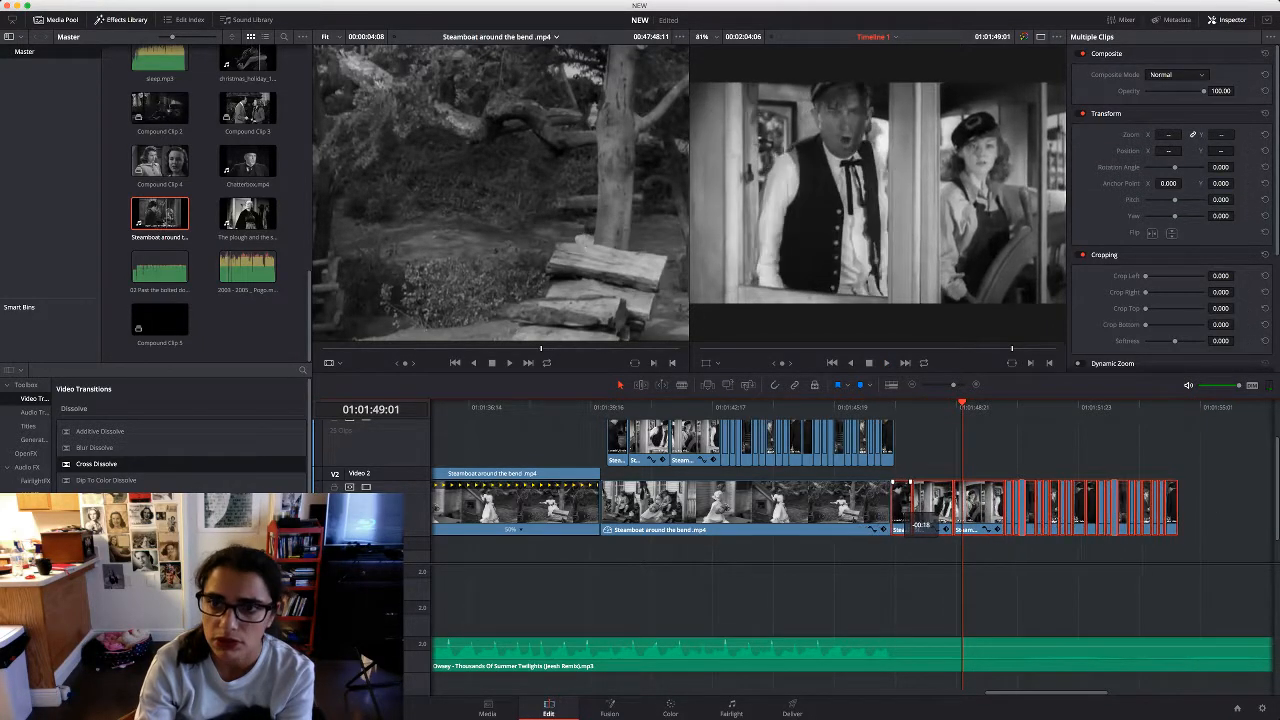
# Play the overlaid clips over the running shot, return to their start and save the project
pyautogui.click(722, 407)
pyautogui.press('space')
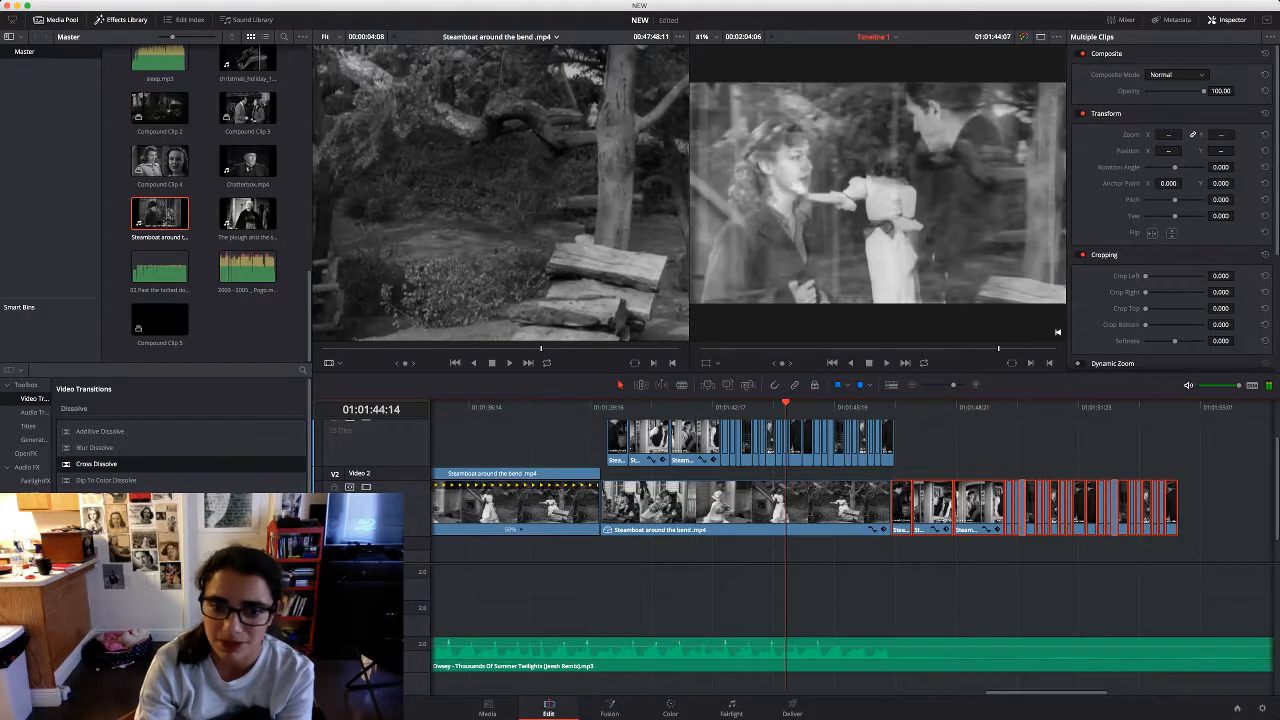
pyautogui.moveTo(828, 407); pyautogui.dragTo(610, 407)
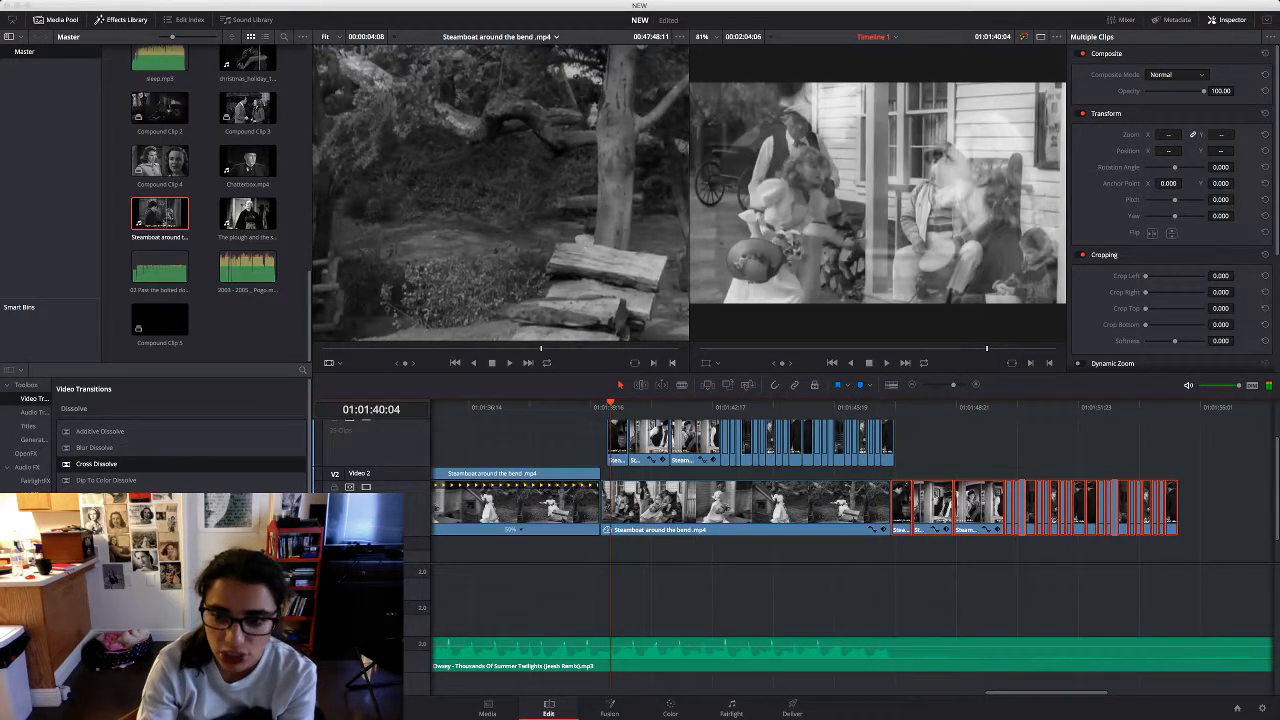
pyautogui.press('super+s')
# Copy the run of clips from near the start of the timeline and paste it after the last short clips on Video 2
pyautogui.hscroll(-20, 852, 508)
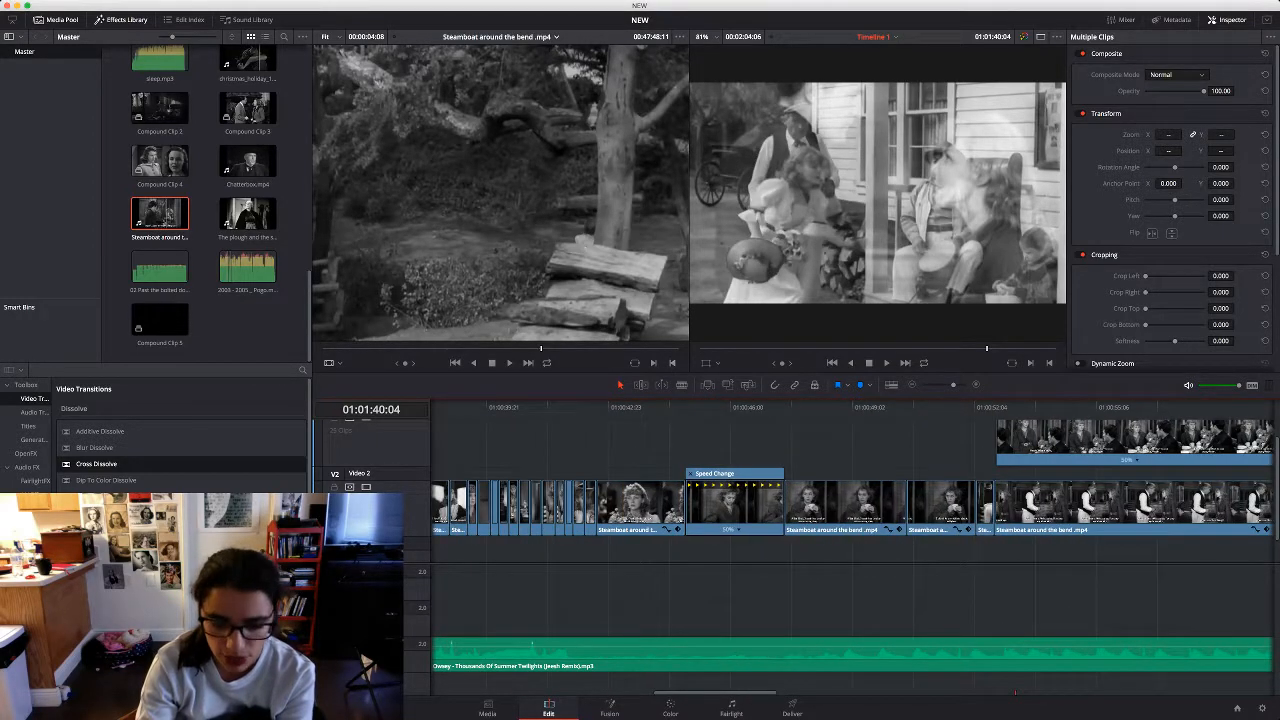
pyautogui.moveTo(594, 557); pyautogui.dragTo(549, 493)
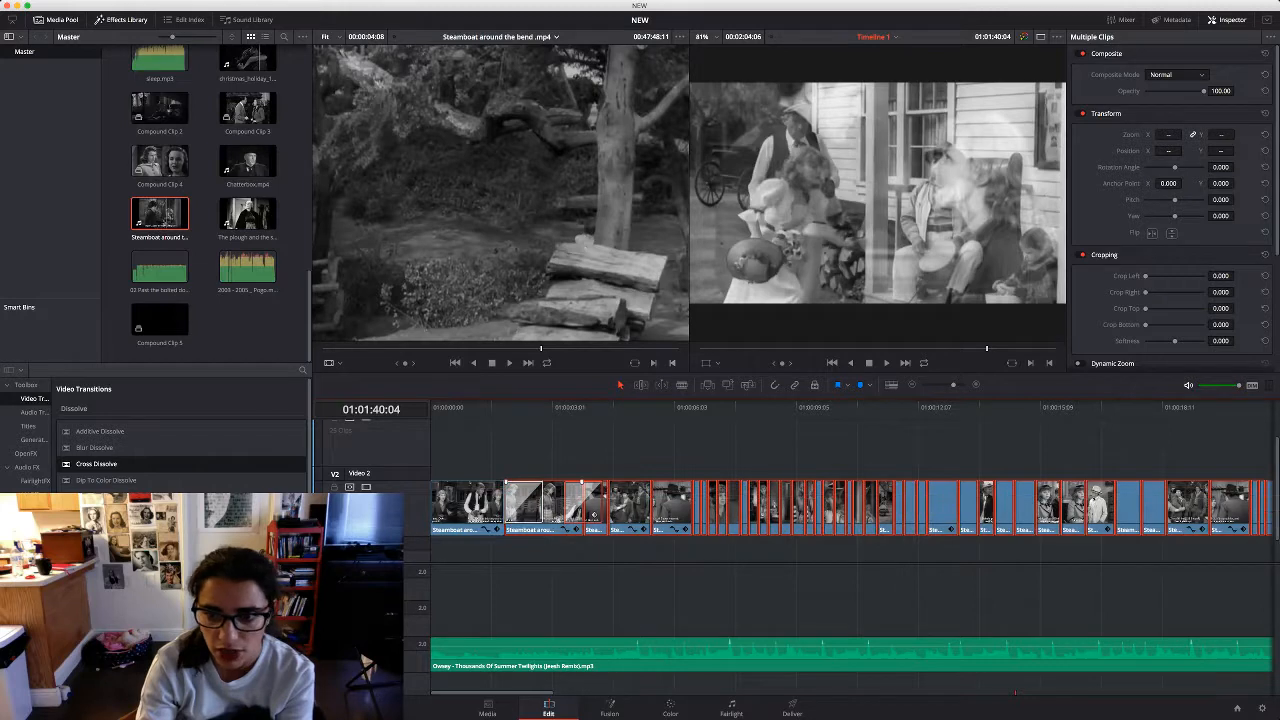
pyautogui.hscroll(20, 600, 652)
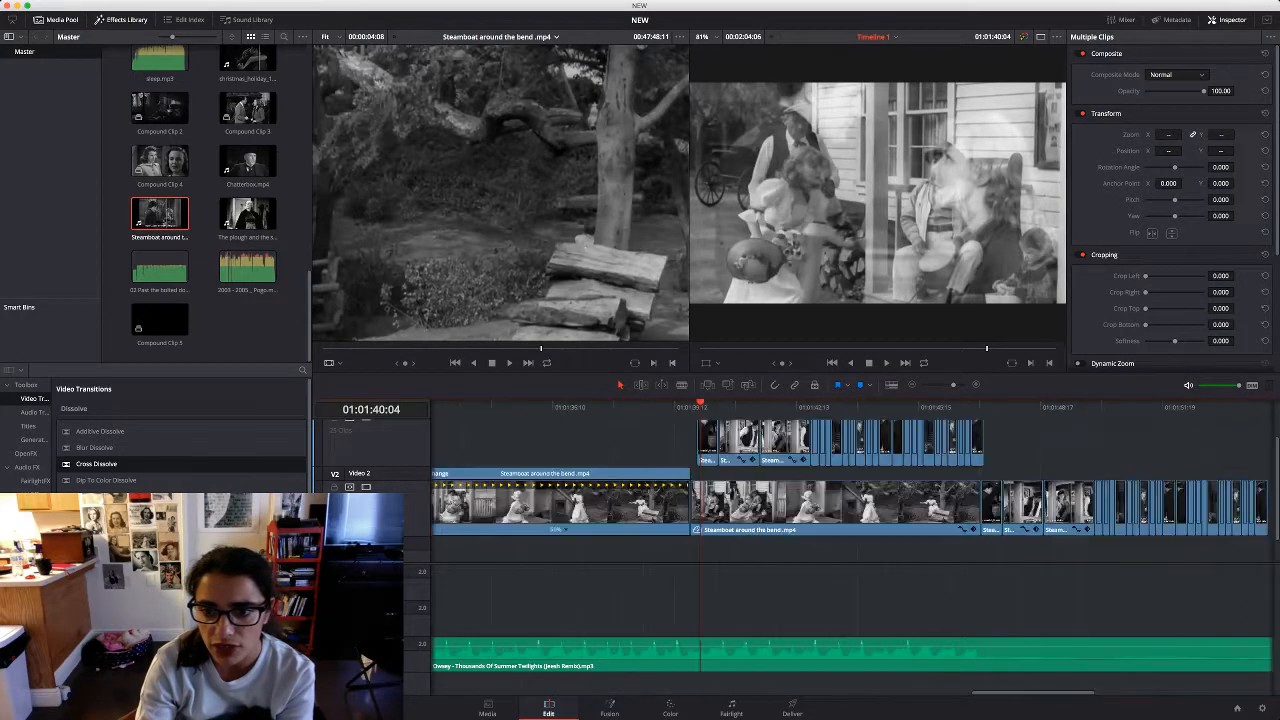
pyautogui.hscroll(-4, 600, 652)
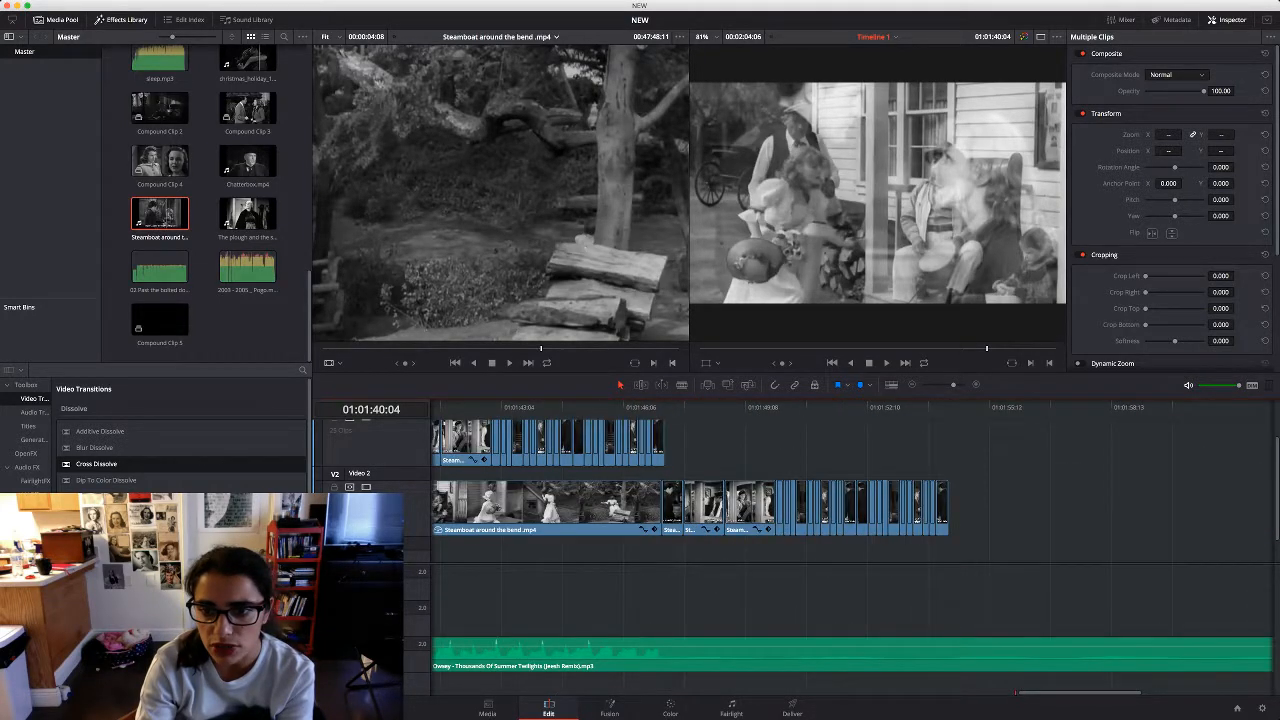
pyautogui.click(921, 407)
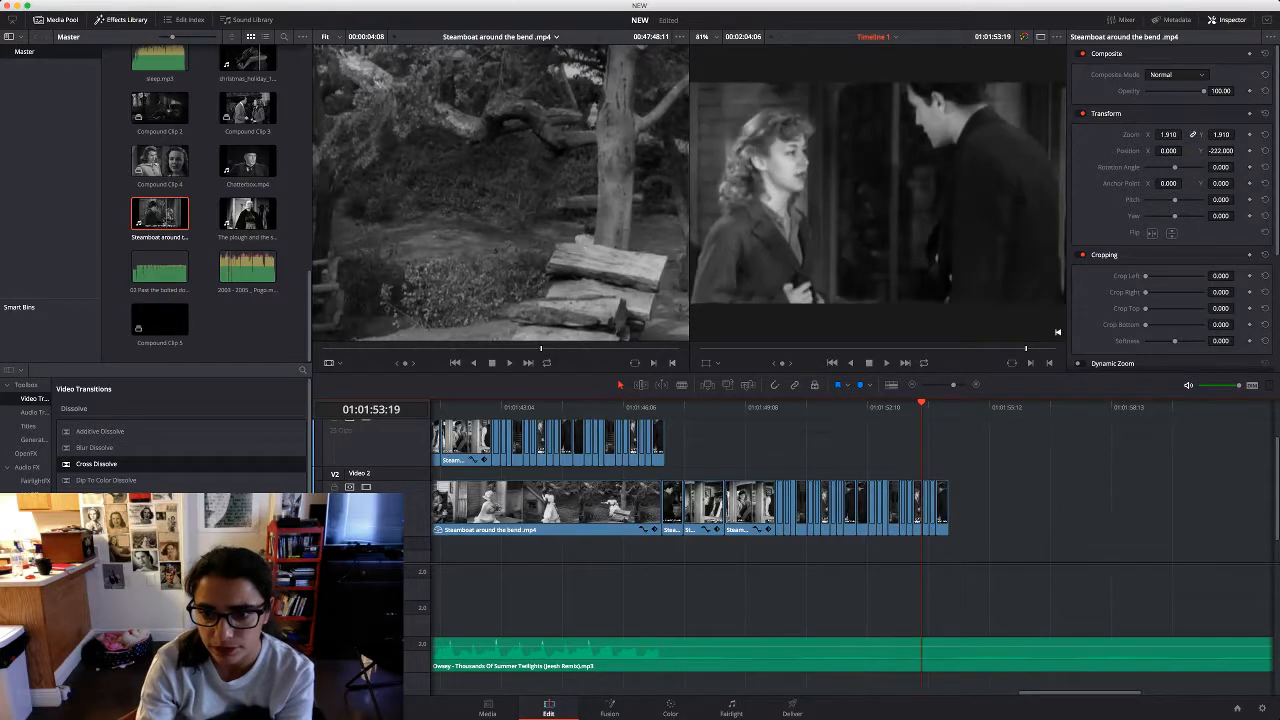
pyautogui.press('space')
pyautogui.press('super+v')
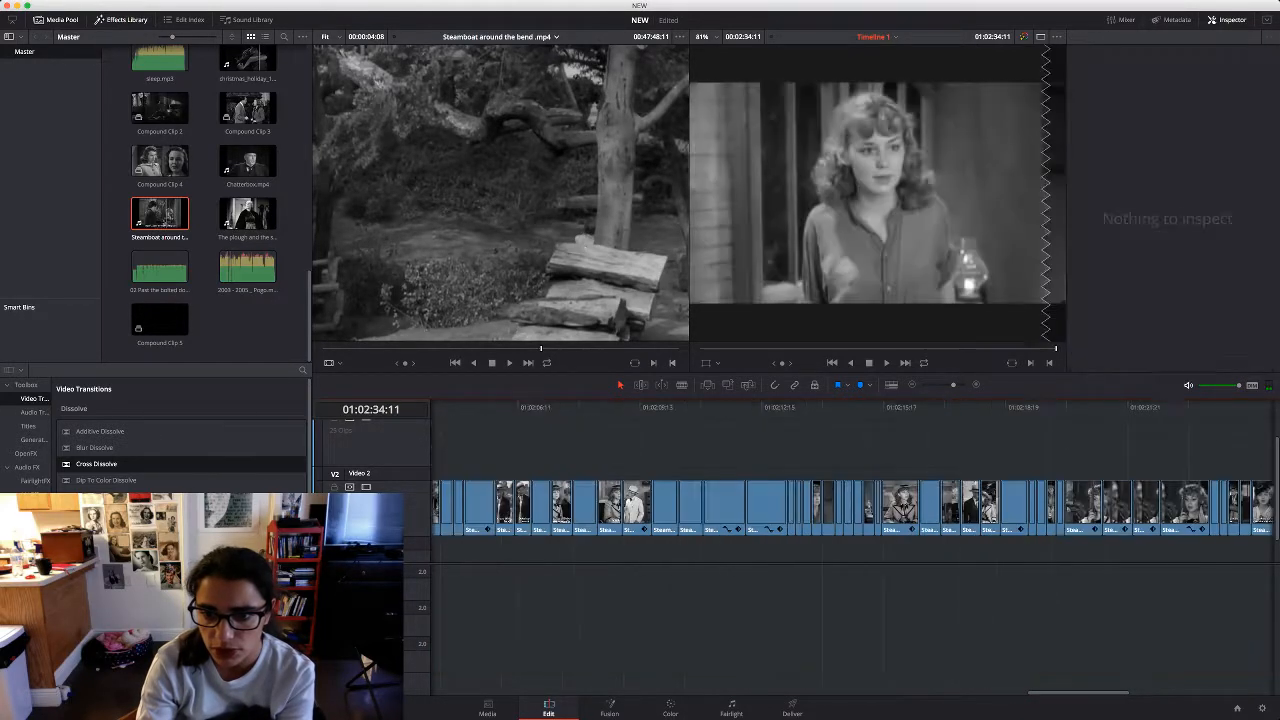
# Delete the pasted clips on Video 2 that run past the end of the song
pyautogui.hscroll(-5, 852, 560)
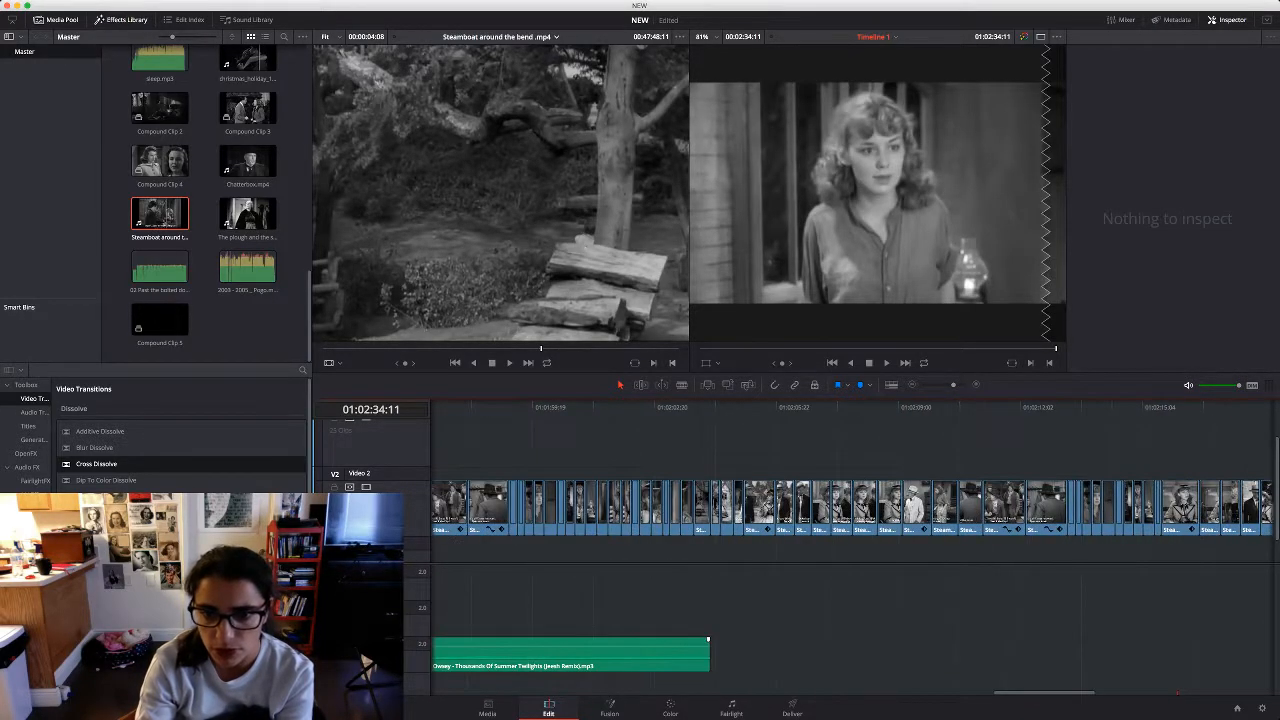
pyautogui.hscroll(3, 850, 510)
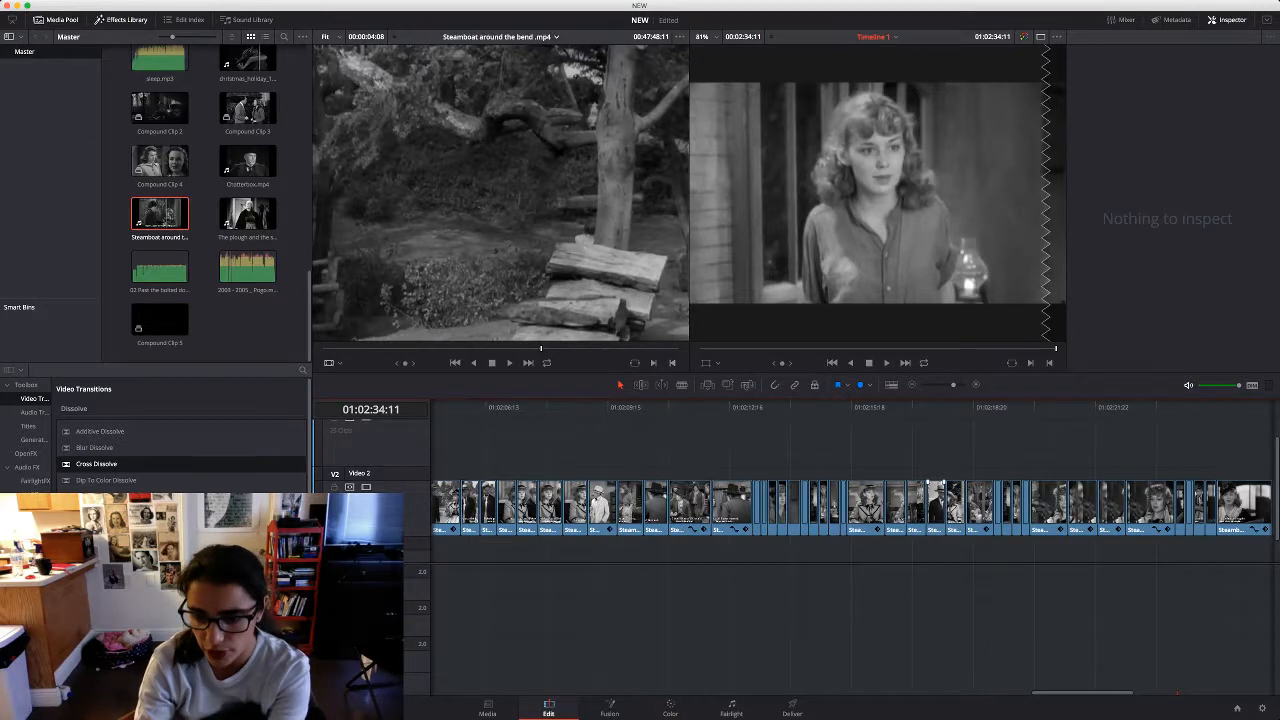
pyautogui.moveTo(643, 450); pyautogui.dragTo(986, 588)
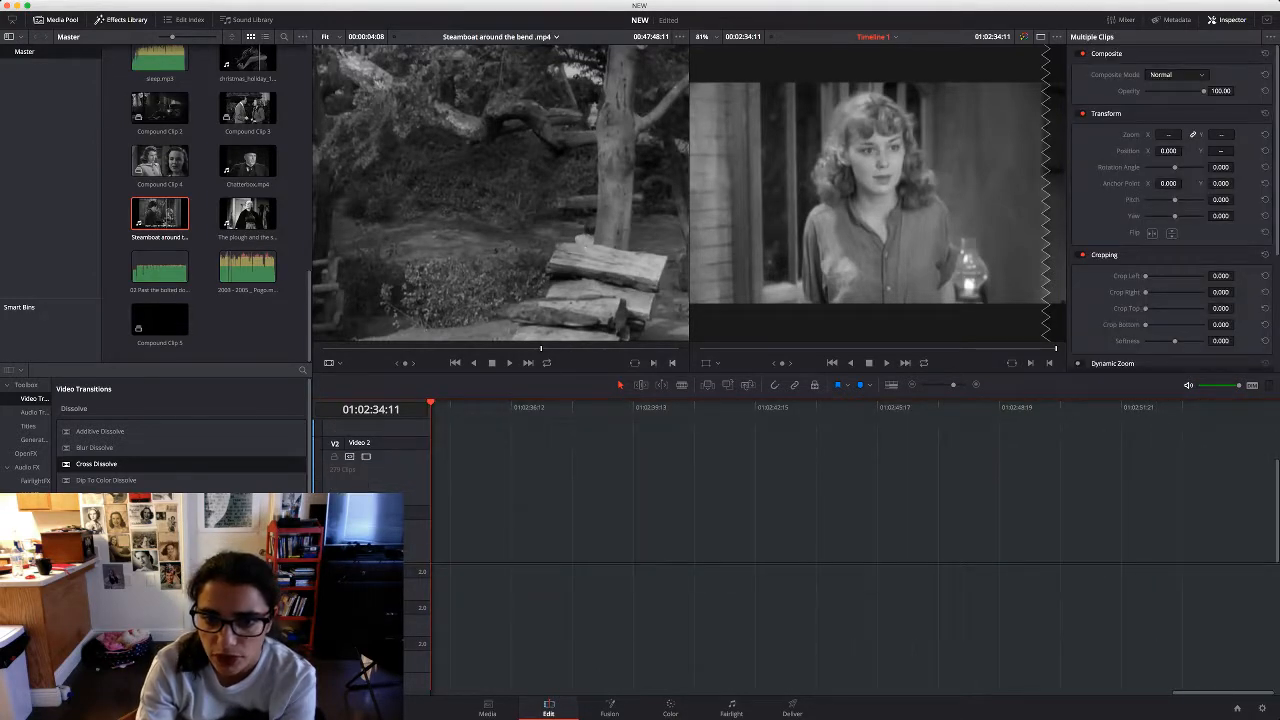
pyautogui.press('Delete')
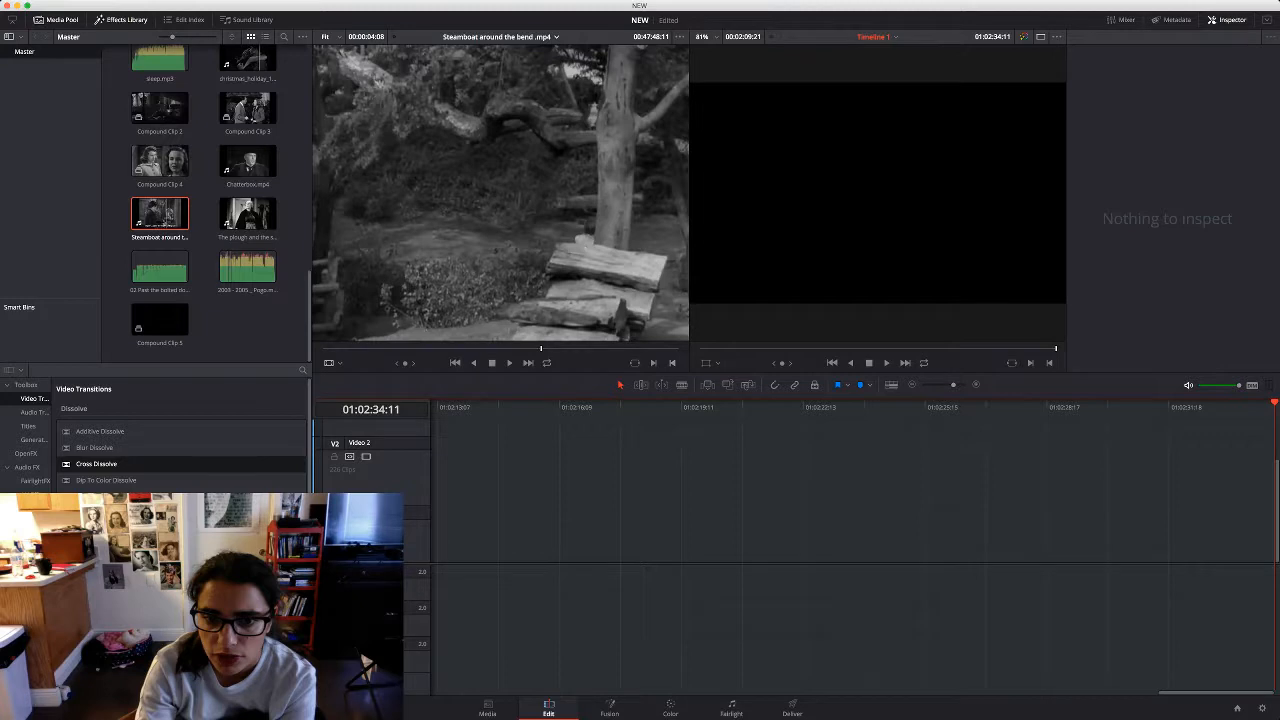
pyautogui.press('super+z')
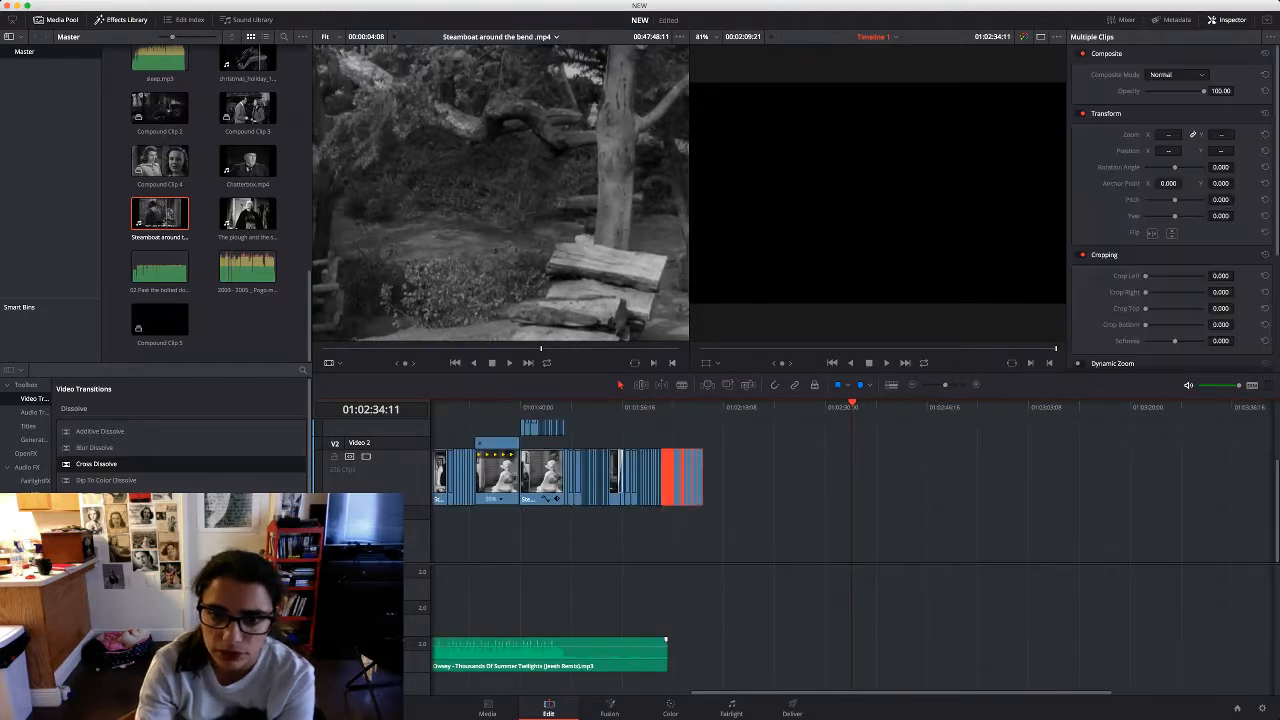
pyautogui.press('Delete')
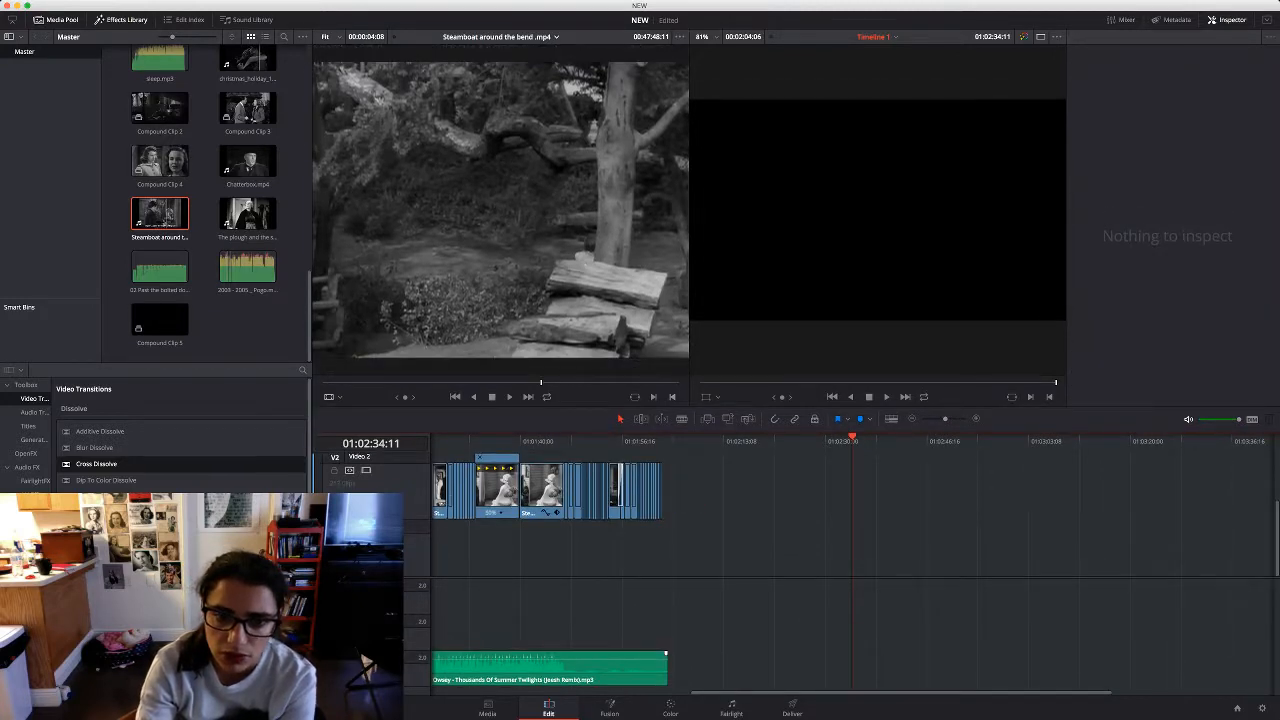
# Play the end of the song and the newly filled section from 01:01:50:14
pyautogui.press('space')
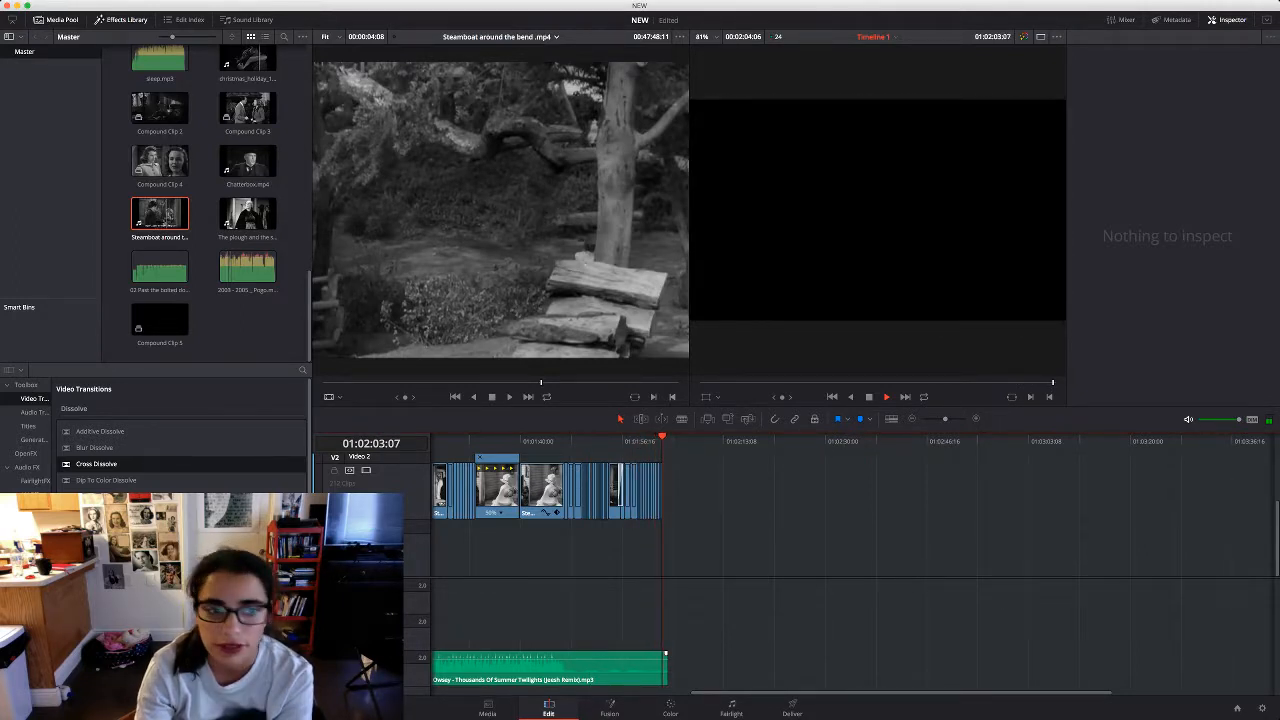
pyautogui.press('space')
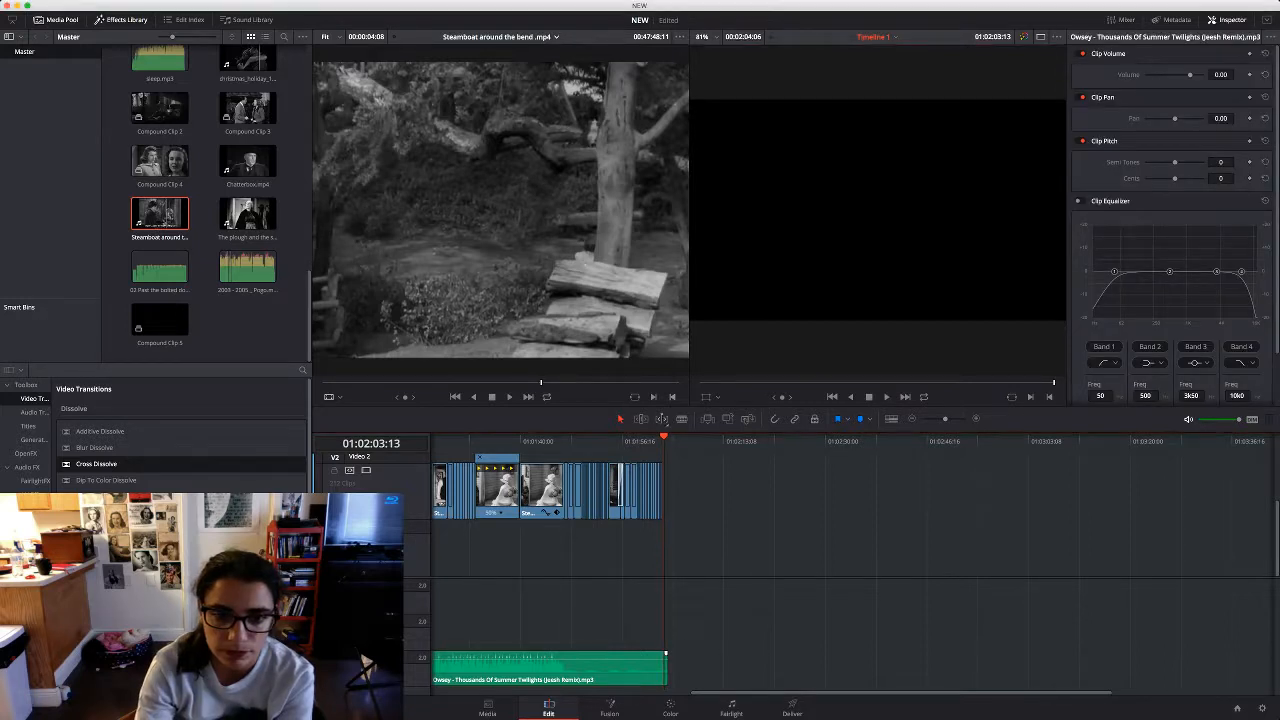
pyautogui.moveTo(592, 440); pyautogui.dragTo(586, 440)
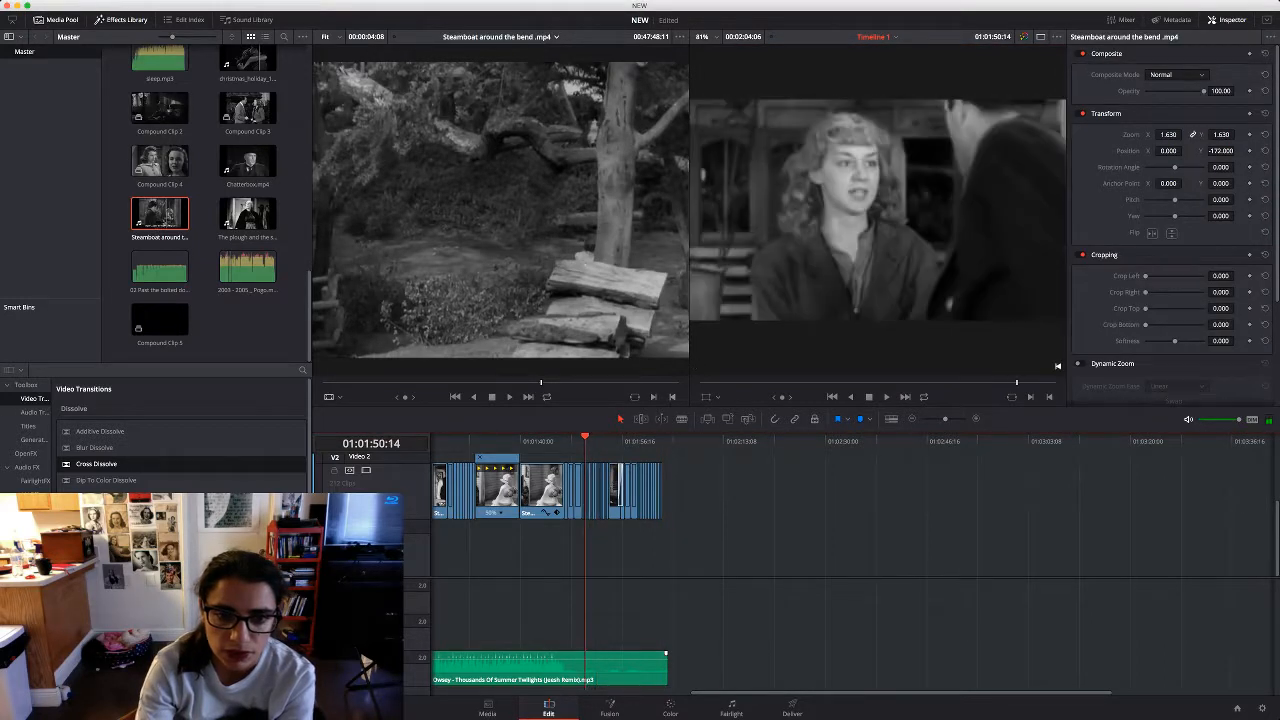
pyautogui.press('space')
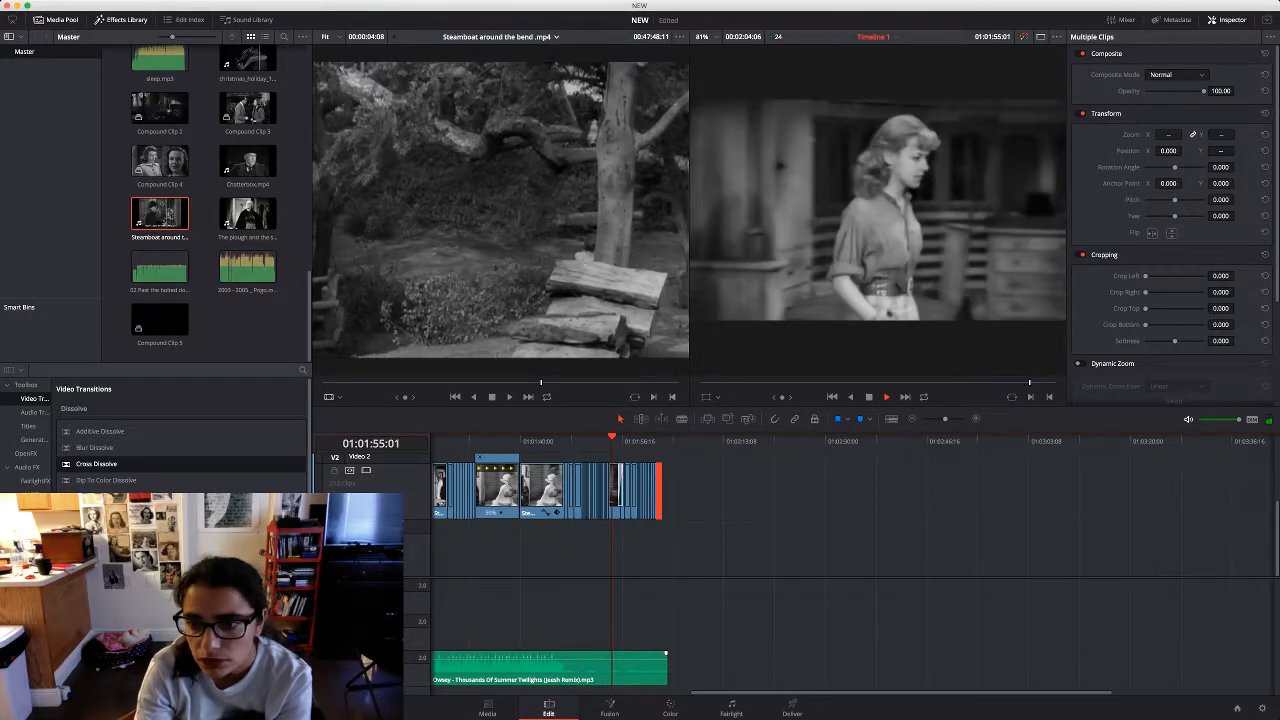
# Copy the short clip at about 01:01:58 and paste it after the last clip to fill the gap before the song's end
pyautogui.press('space')
pyautogui.press('super+equal')
pyautogui.press('super+equal')
pyautogui.click(1056, 491)
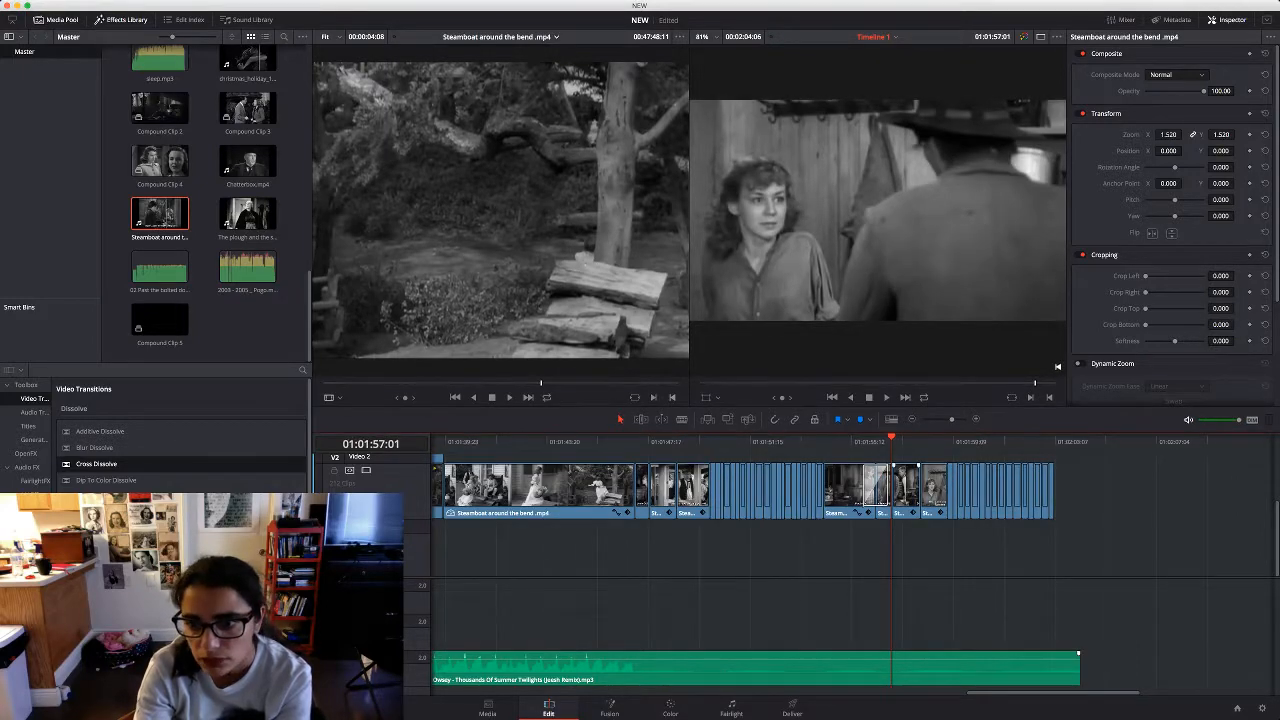
pyautogui.click(934, 491)
pyautogui.press('Down')
pyautogui.press('Down')
pyautogui.press('Down')
pyautogui.press('Down')
pyautogui.press('Down')
pyautogui.press('Down')
pyautogui.press('Down')
pyautogui.press('Down')
pyautogui.press('Down')
pyautogui.press('Down')
pyautogui.press('Down')
pyautogui.press('Down')
pyautogui.press('Down')
pyautogui.press('Down')
pyautogui.press('Down')
pyautogui.press('Down')
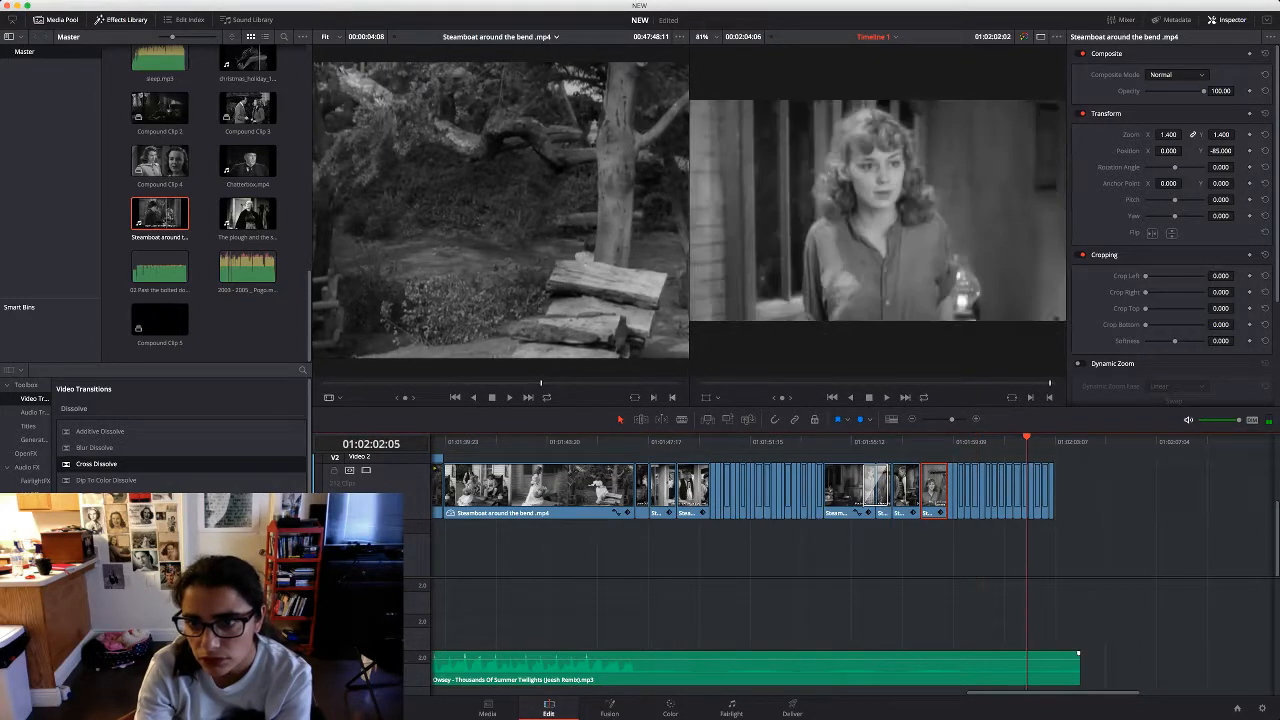
pyautogui.press('super+v')
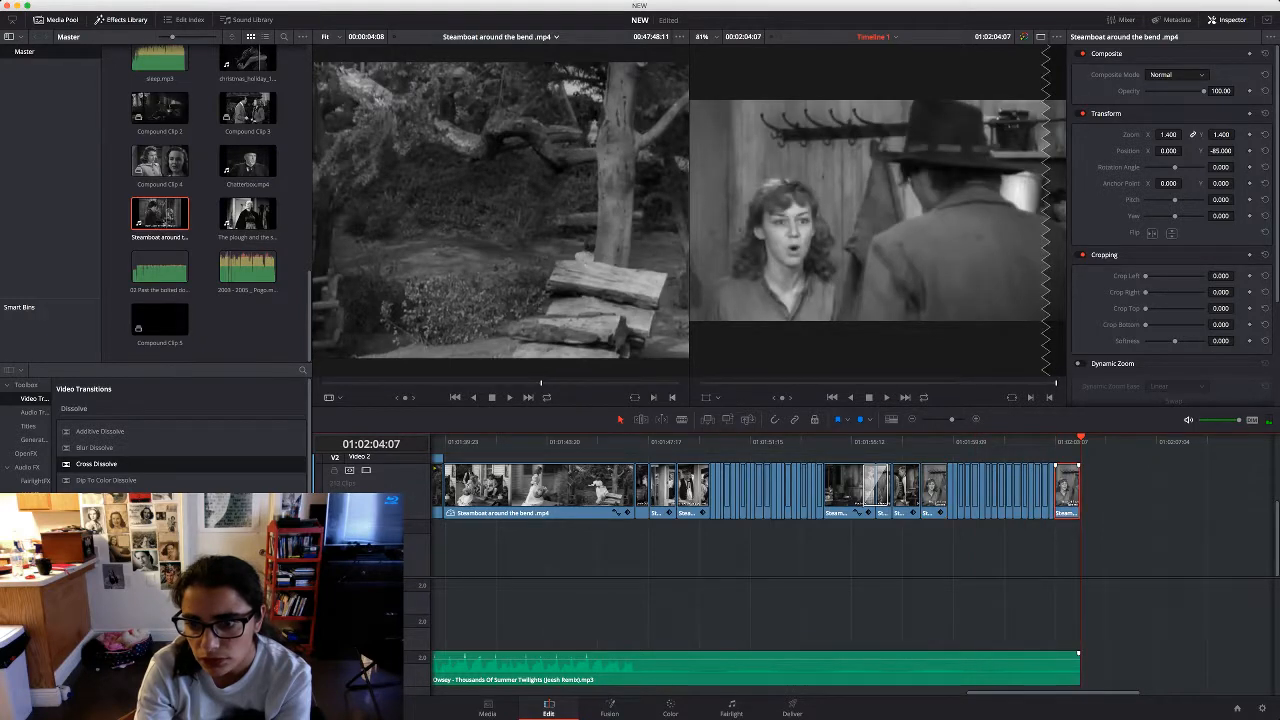
# Add a Smooth Cut transition at the end of the last Video 2 clip and trim that clip's end slightly shorter
pyautogui.moveTo(1079, 493); pyautogui.dragTo(1080, 493)
pyautogui.press('Up')
pyautogui.press('space')
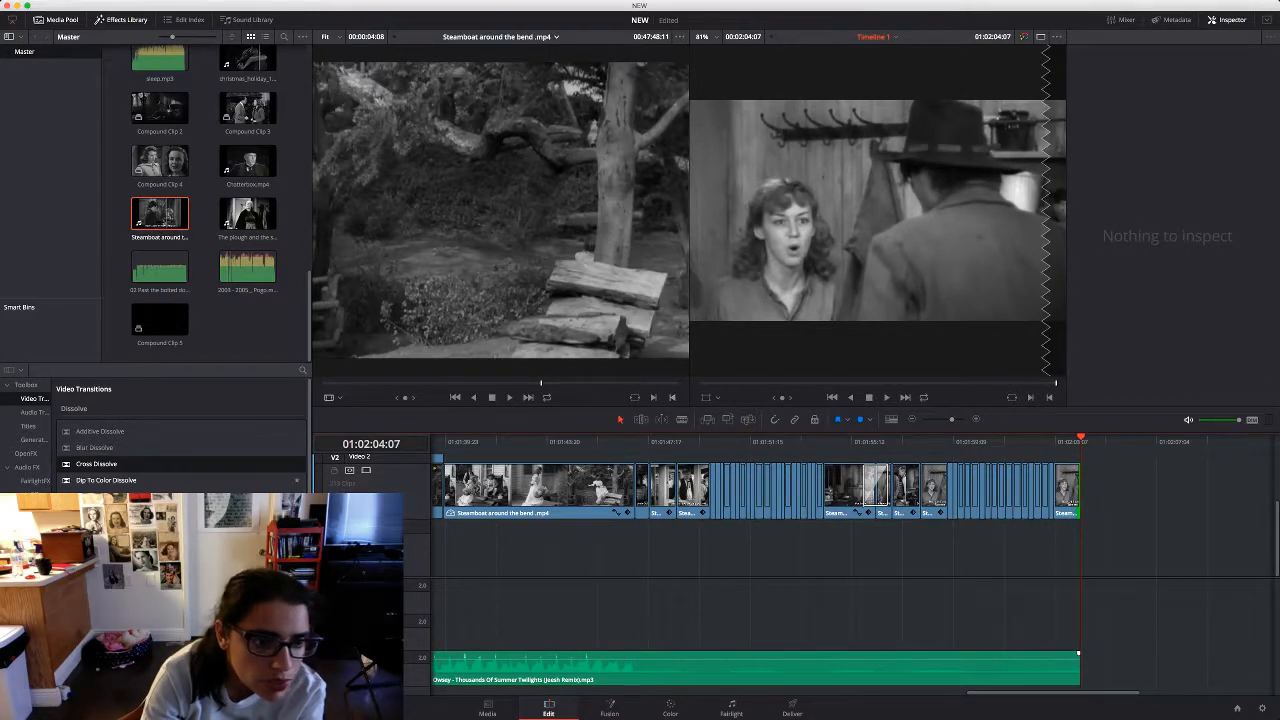
pyautogui.moveTo(97, 464); pyautogui.dragTo(1079, 513)
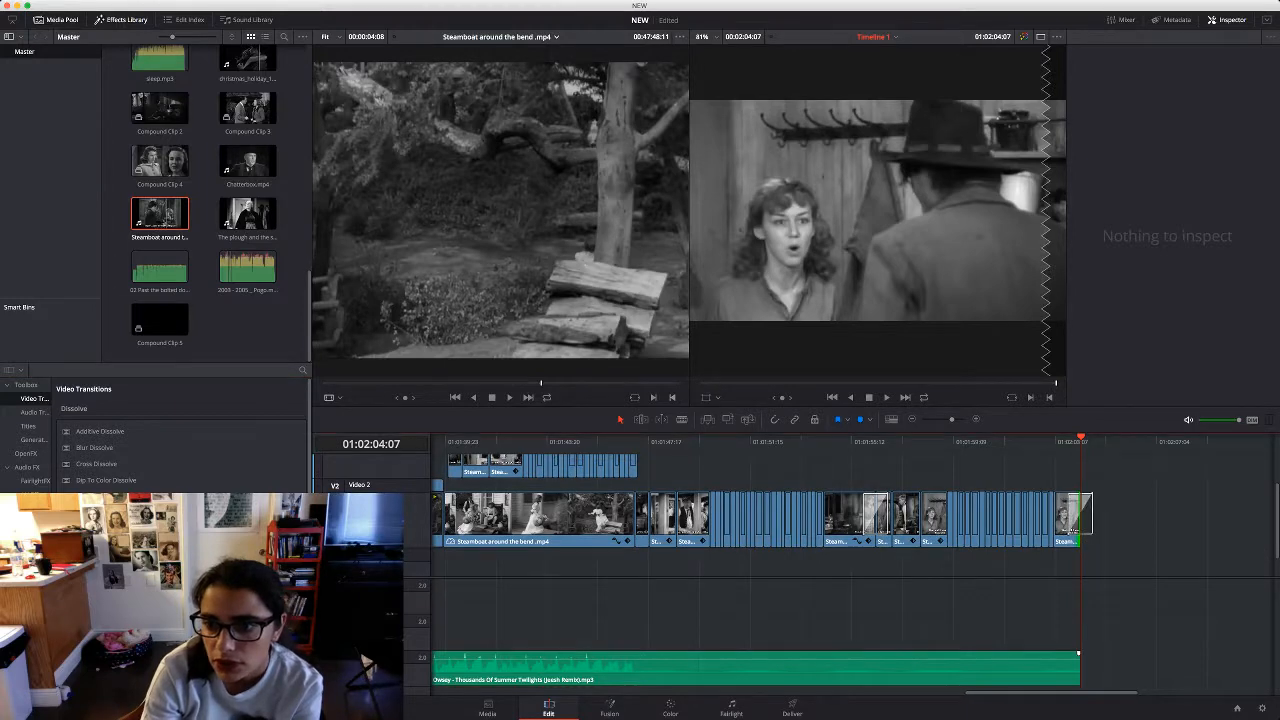
pyautogui.click(1071, 527)
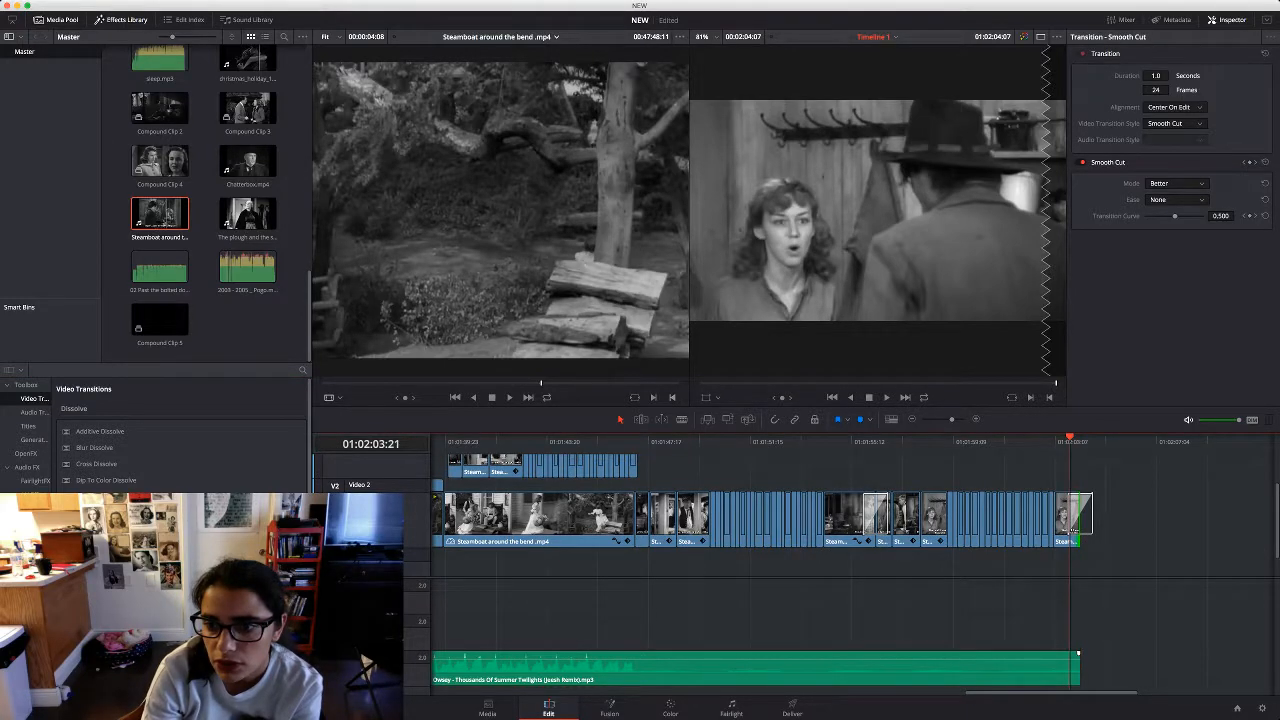
pyautogui.click(1078, 529)
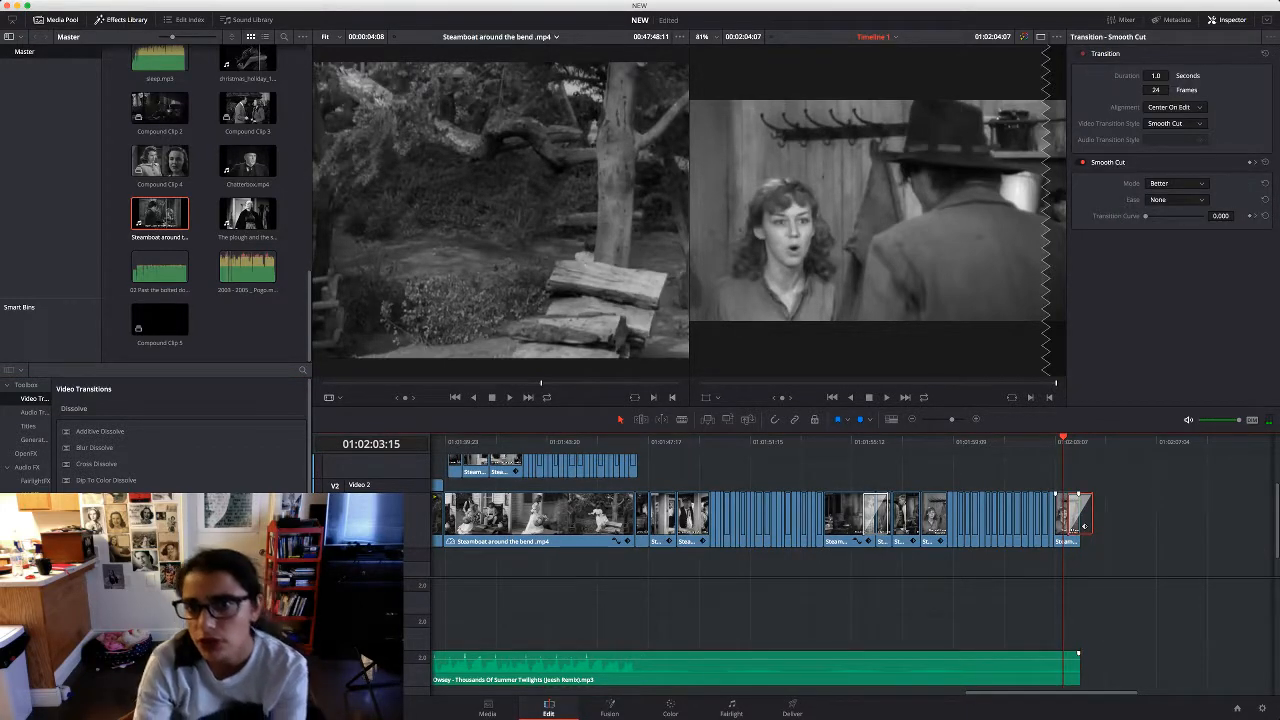
pyautogui.moveTo(1078, 529); pyautogui.dragTo(1068, 500)
pyautogui.press('space')
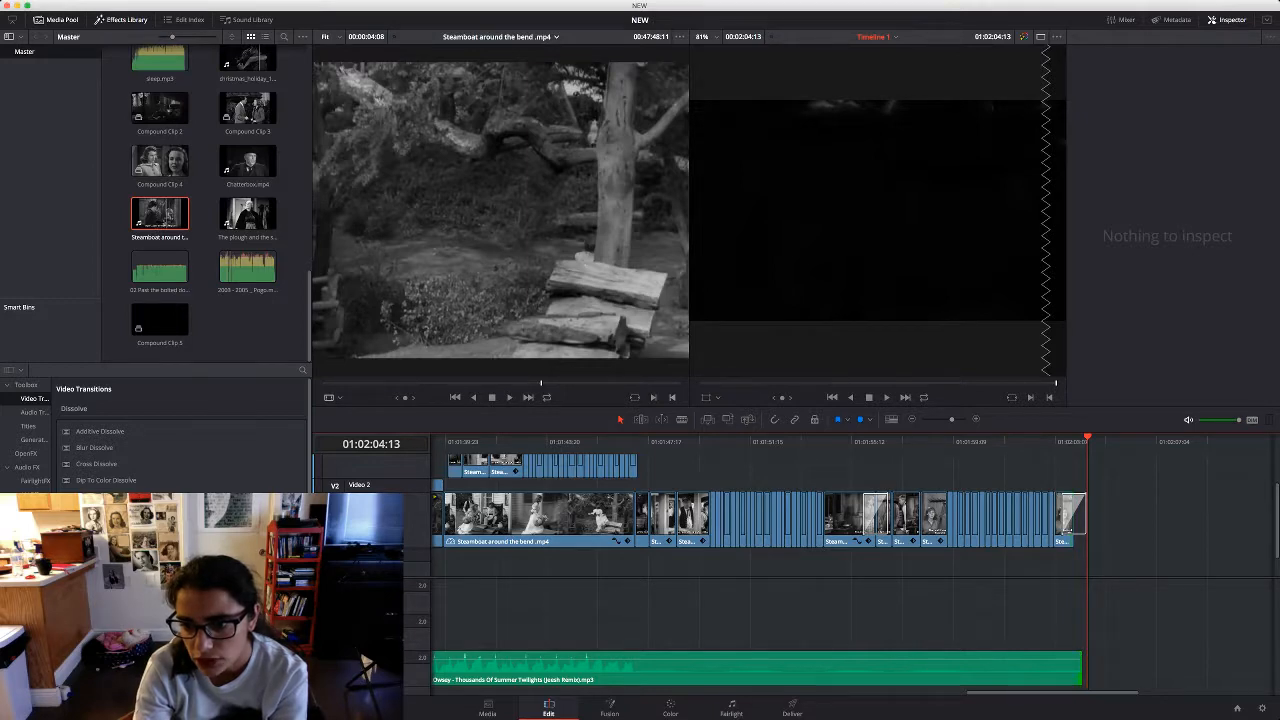
# Extend the song's end to about 01:02:10:20 and the last Video 2 clip to about 01:02:07, and save the project
pyautogui.moveTo(1081, 668); pyautogui.dragTo(1251, 668)
pyautogui.press('space')
pyautogui.press('space')
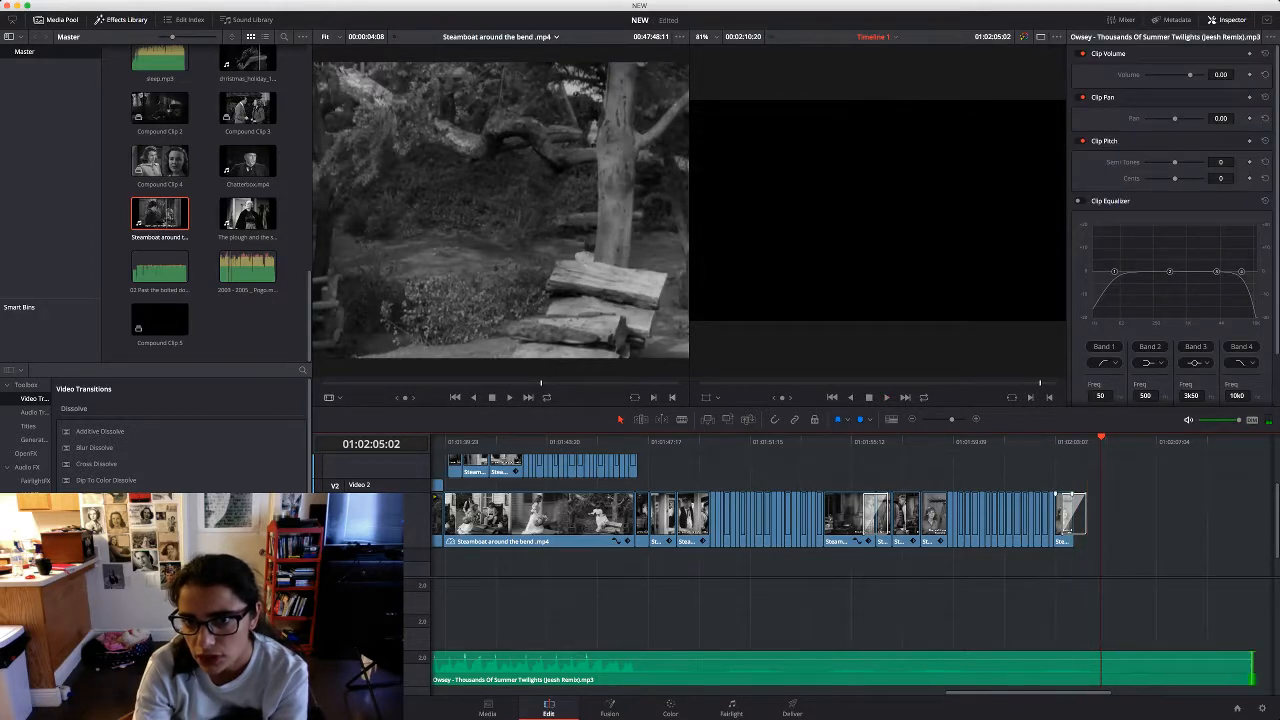
pyautogui.moveTo(1073, 541); pyautogui.dragTo(1155, 541)
pyautogui.press('space')
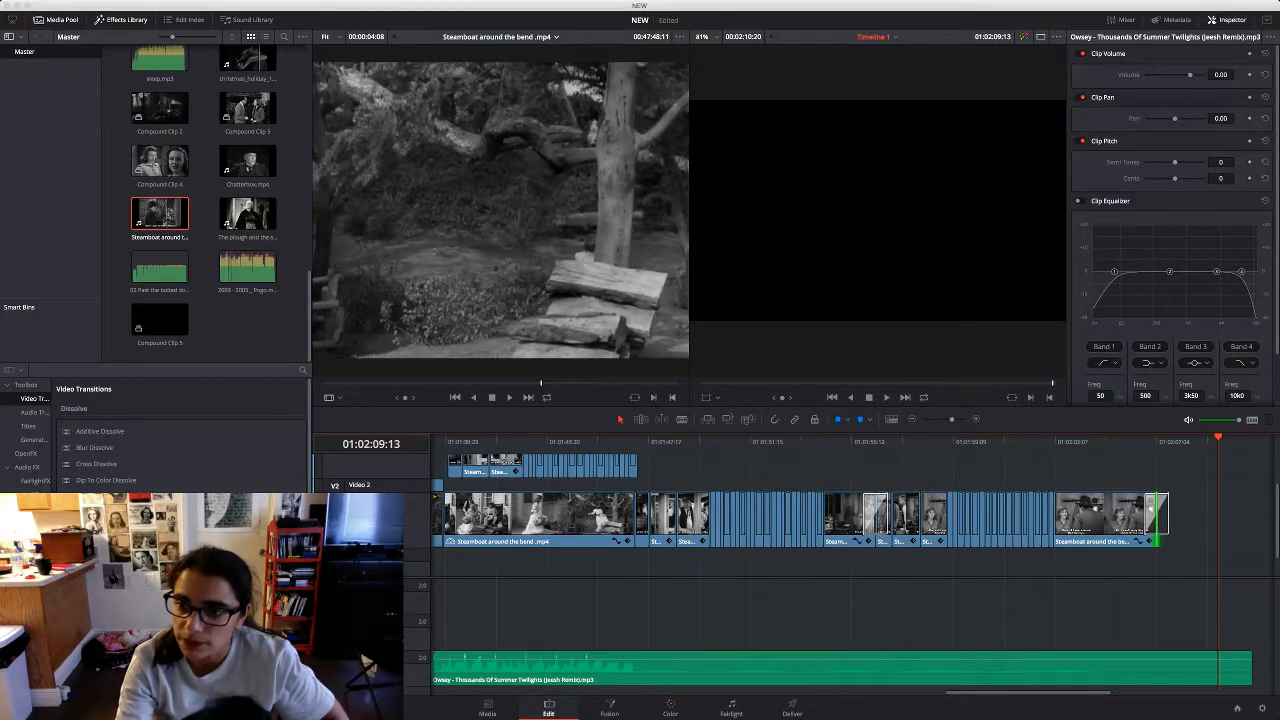
pyautogui.press('super+s')
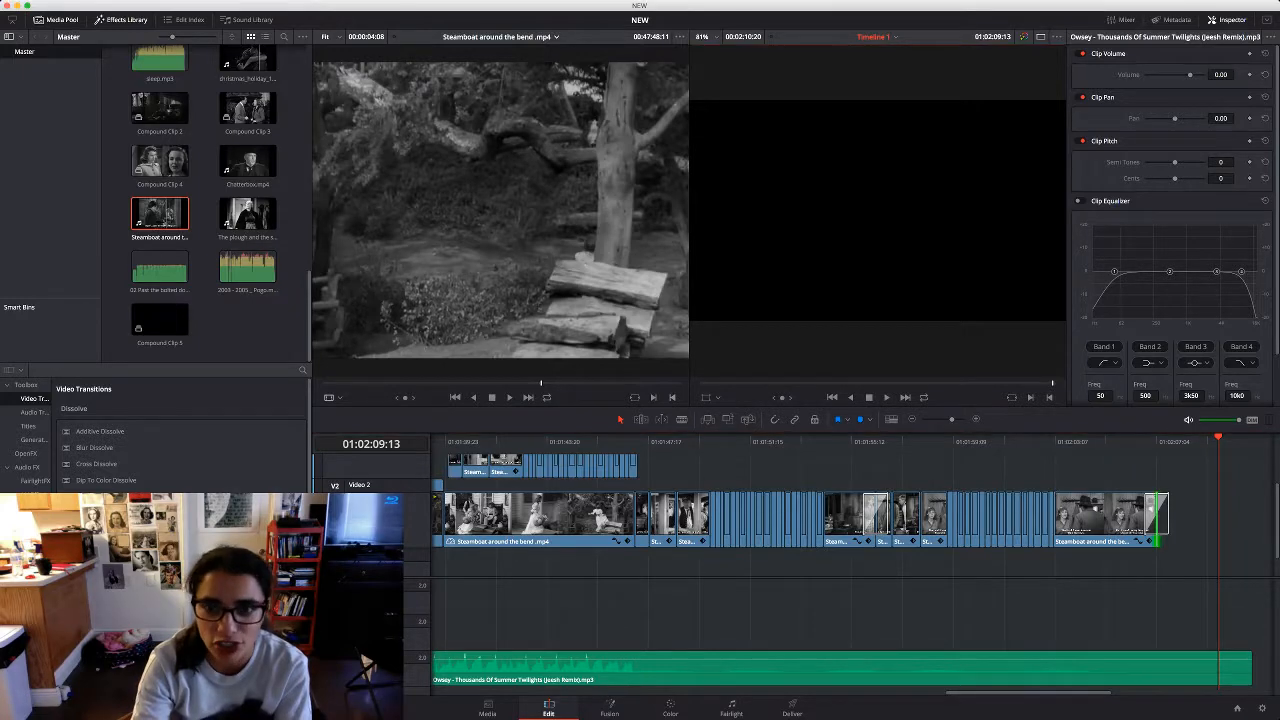
# Play the timeline from its beginning through to about 01:01:15 to review the edit
pyautogui.moveTo(1052, 383); pyautogui.dragTo(736, 383)
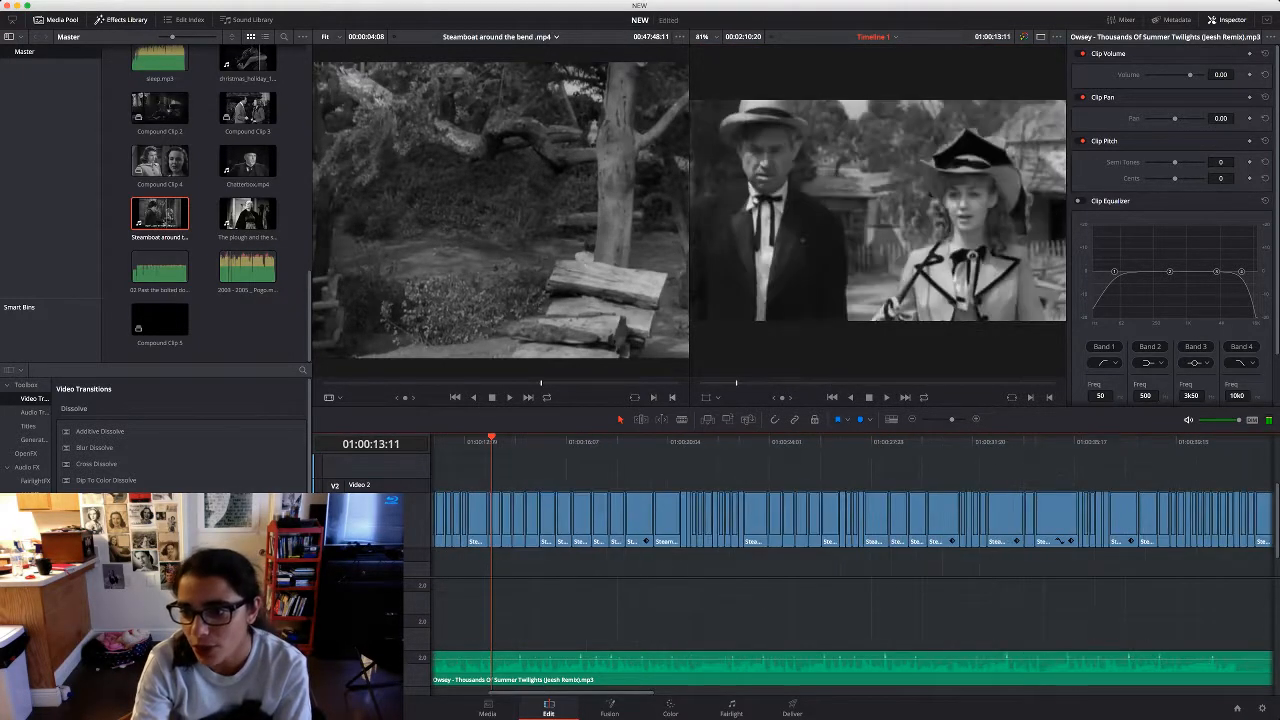
pyautogui.press('Home')
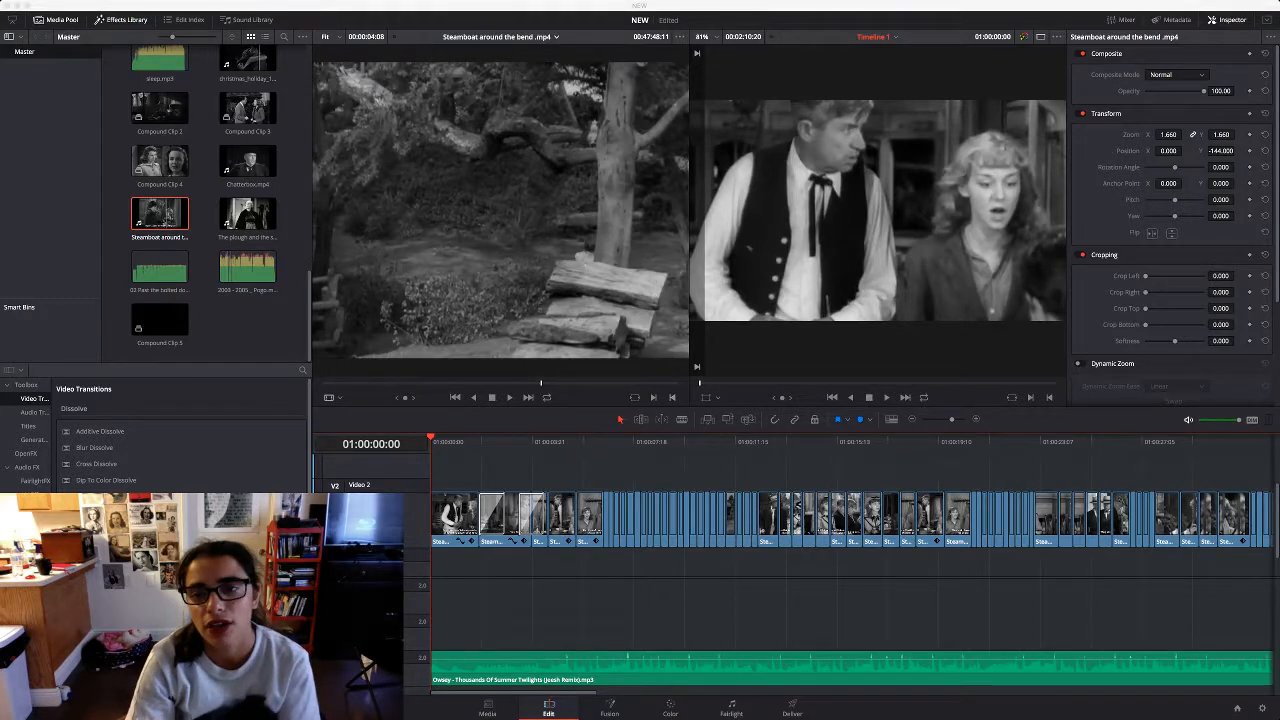
pyautogui.press('space')
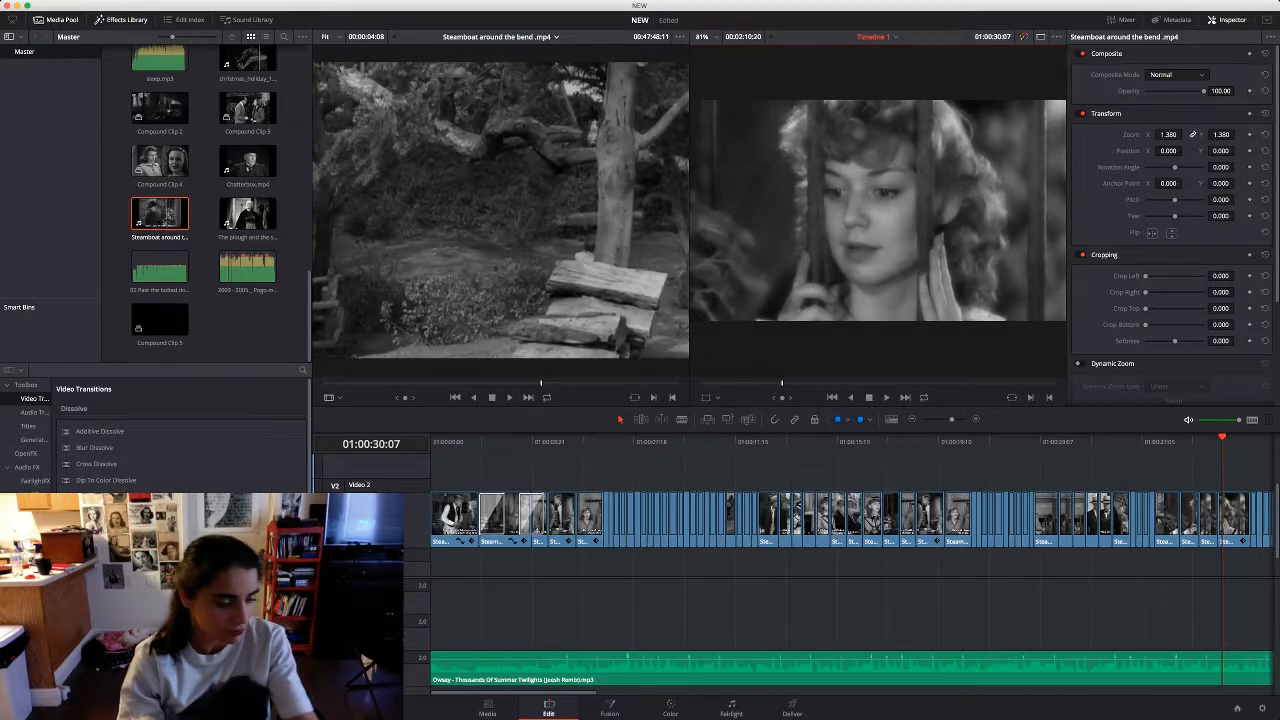
pyautogui.press('space')
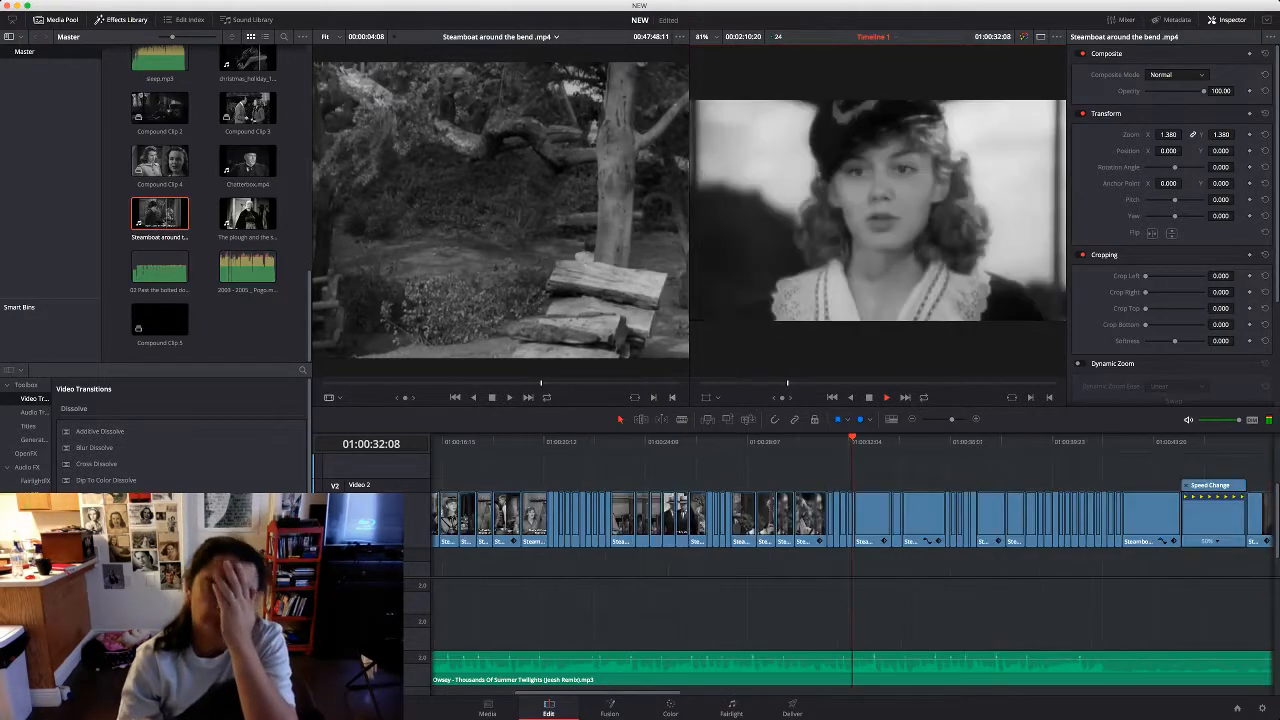
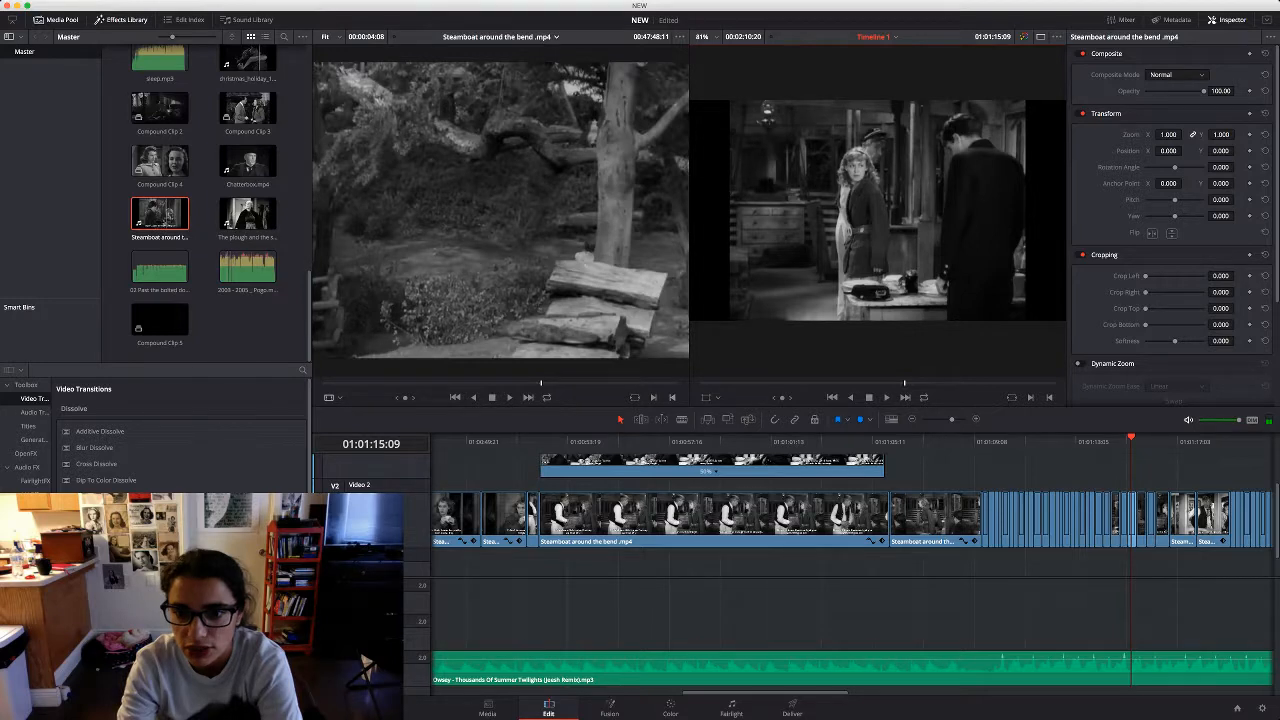
# Set the zoom of the short Video 2 clip at 01:01:14:18 to 1.400
pyautogui.press('super+equal')
pyautogui.press('super+equal')
pyautogui.press('super+equal')
pyautogui.press('super+equal')
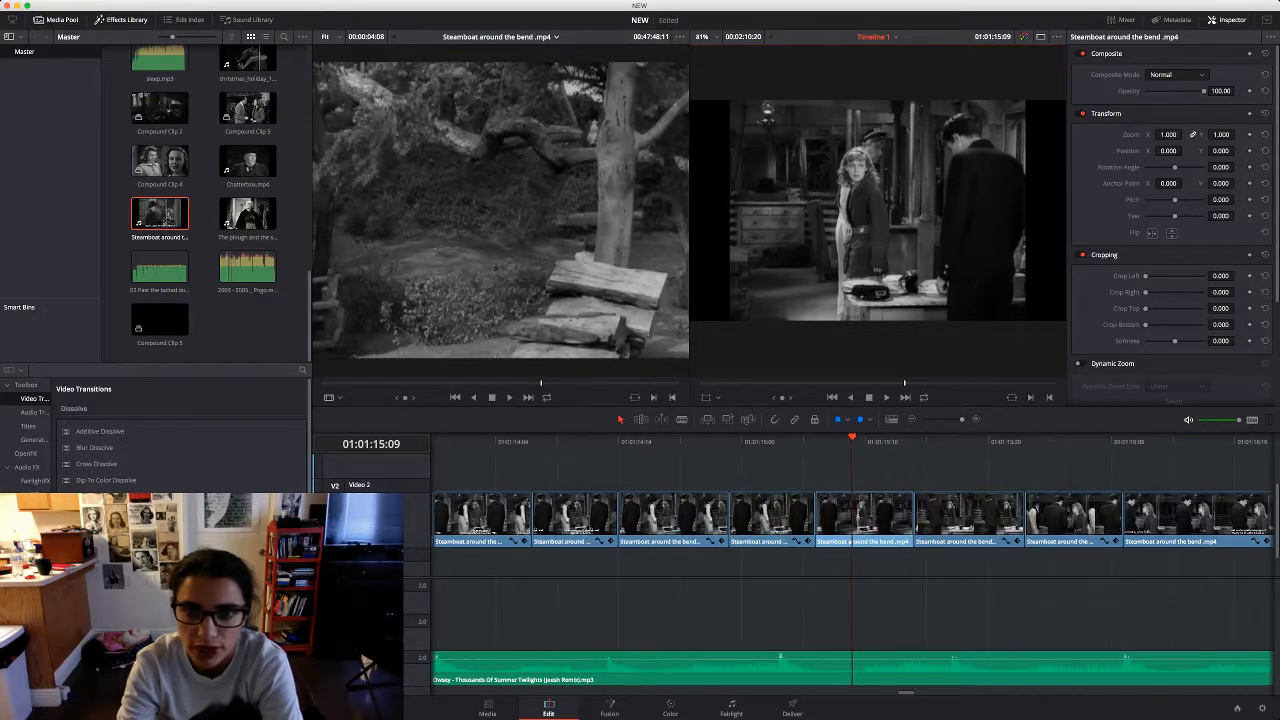
pyautogui.press('Left')
pyautogui.press('Left')
pyautogui.press('Left')
pyautogui.press('Left')
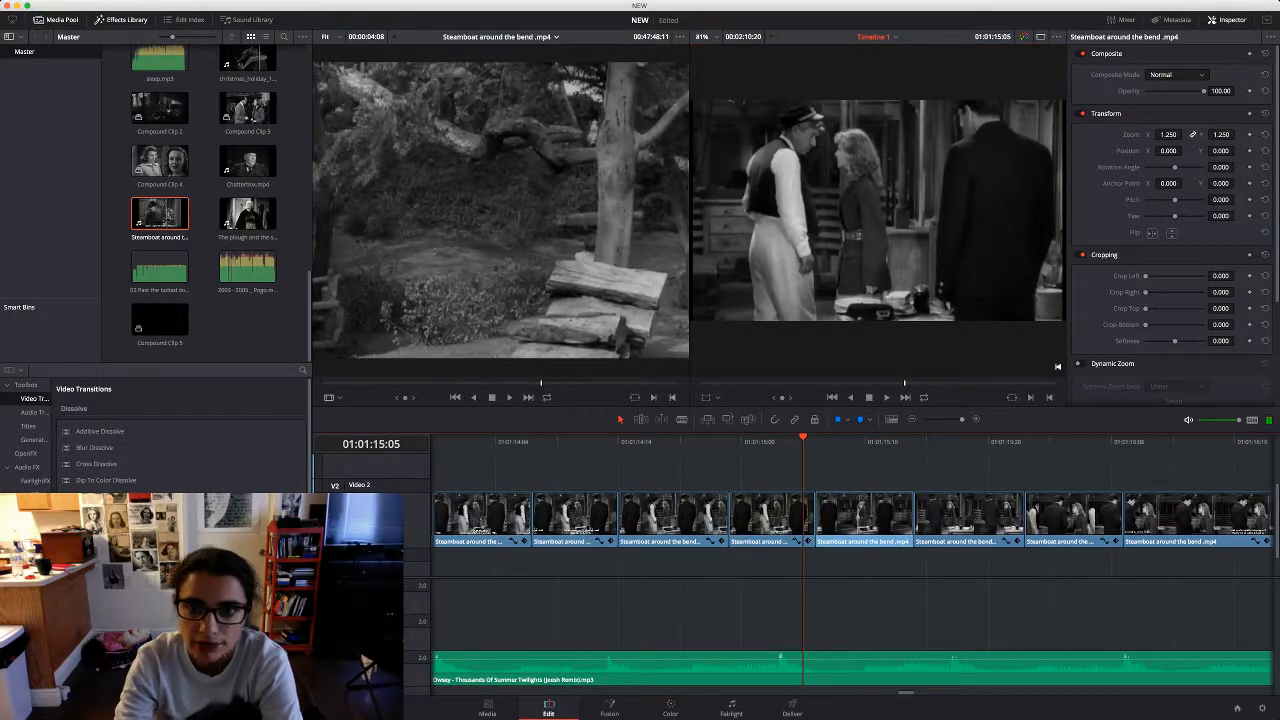
pyautogui.press('Left')
pyautogui.press('Left')
pyautogui.press('Left')
pyautogui.press('Left')
pyautogui.press('Left')
pyautogui.press('Left')
pyautogui.press('Left')
pyautogui.press('Left')
pyautogui.press('Left')
pyautogui.press('Left')
pyautogui.press('Left')
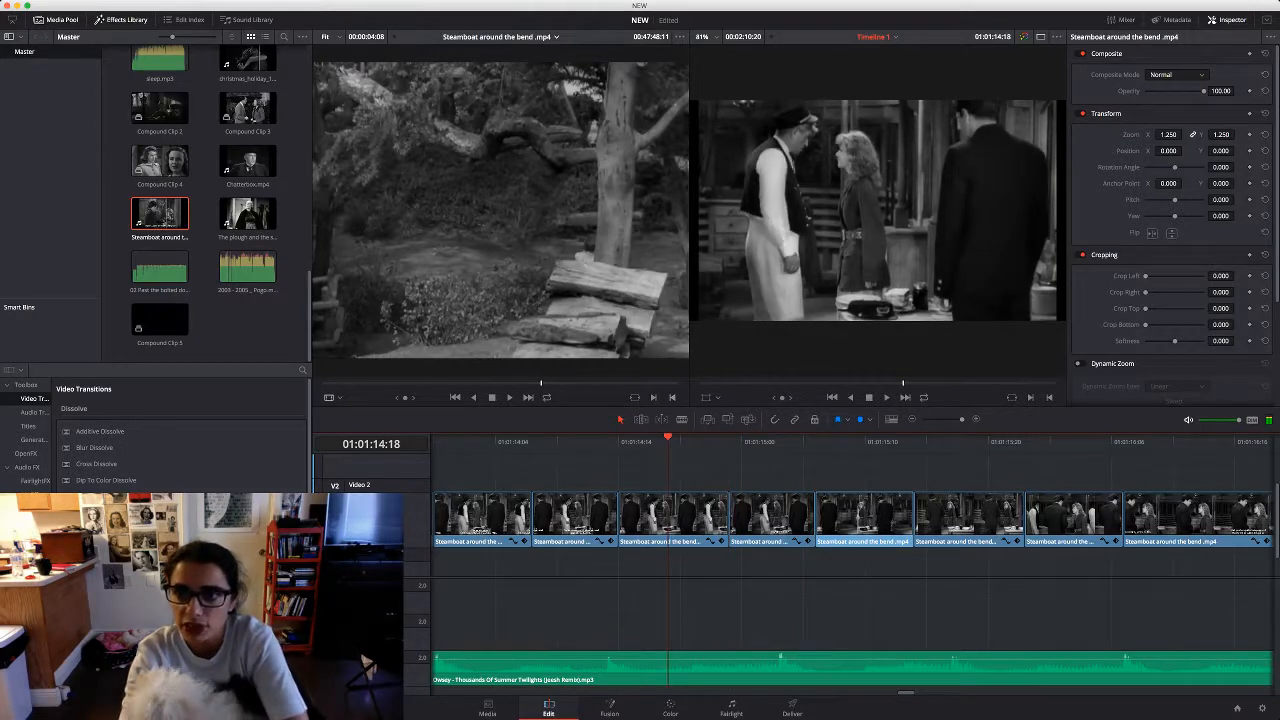
pyautogui.press('Left')
pyautogui.press('Left')
pyautogui.press('Left')
pyautogui.press('Left')
pyautogui.press('Left')
pyautogui.press('Left')
pyautogui.press('Left')
pyautogui.press('Right')
pyautogui.press('Right')
pyautogui.press('Right')
pyautogui.press('Right')
pyautogui.press('Right')
pyautogui.press('Right')
pyautogui.press('Right')
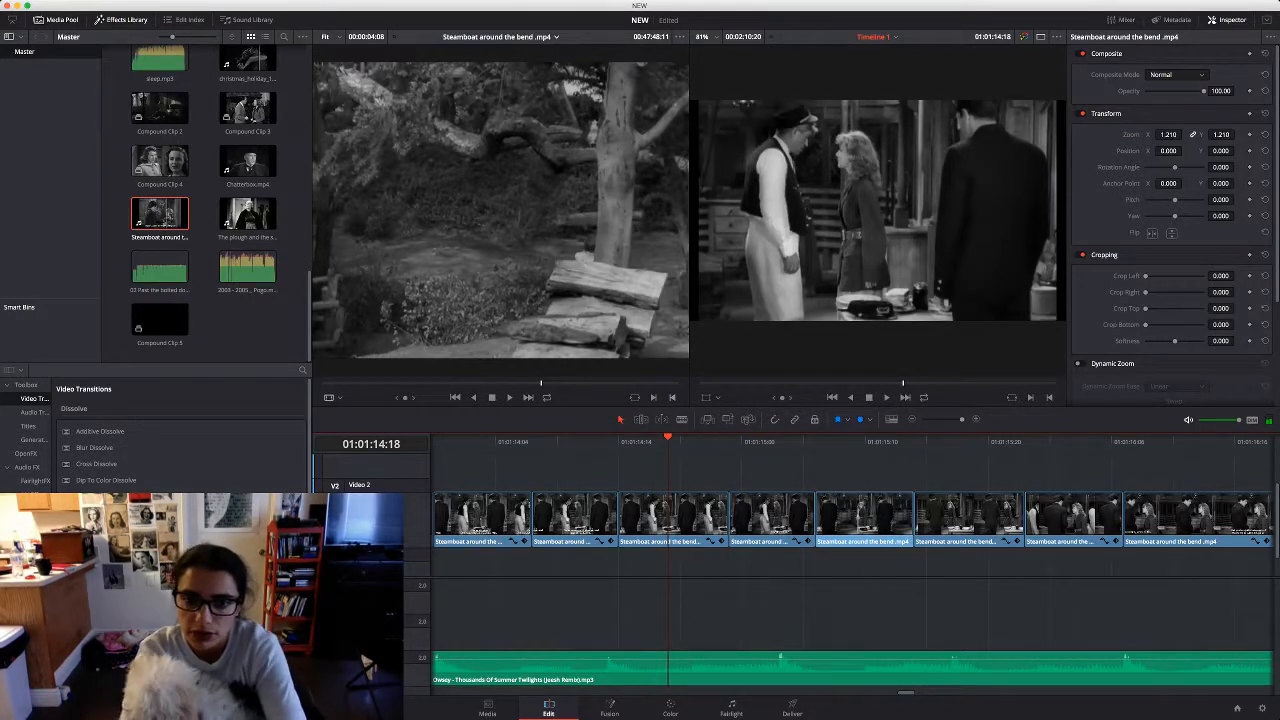
pyautogui.moveTo(1168, 134); pyautogui.dragTo(1187, 134)
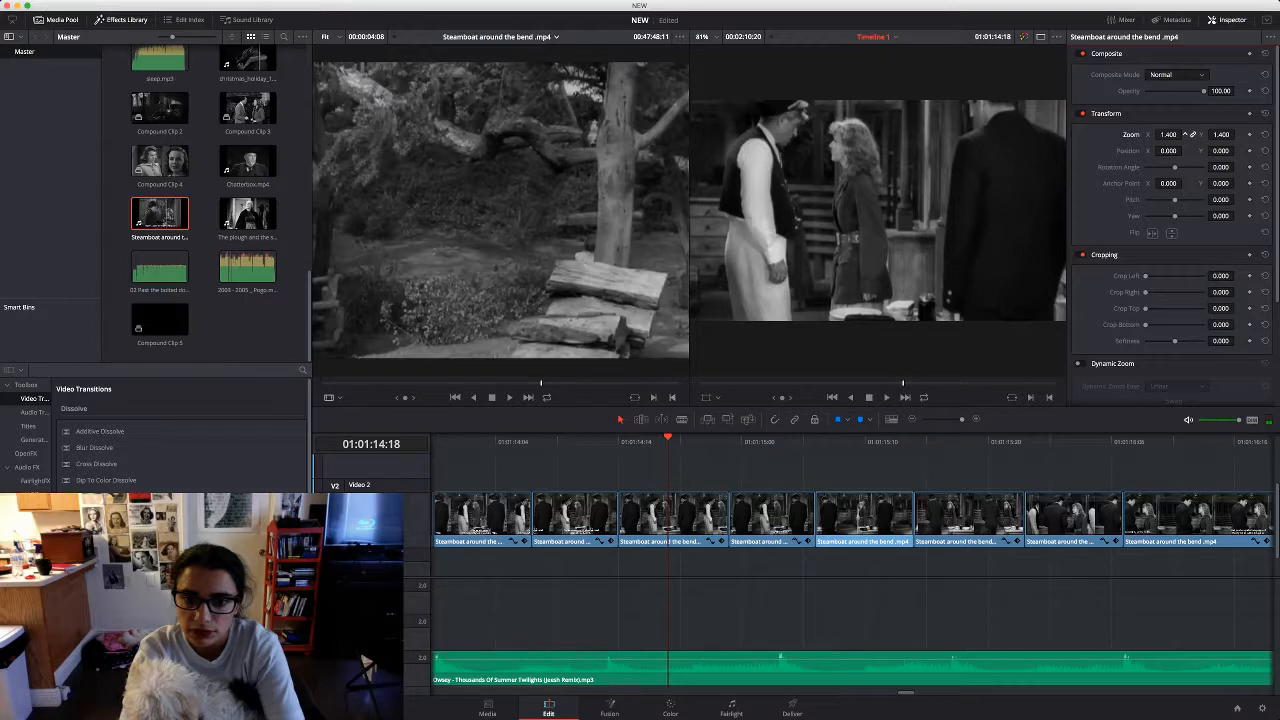
# Set the clip at 01:01:15:01 to a zoom of 1.360 and a vertical position of -55
pyautogui.press('Right')
pyautogui.press('Right')
pyautogui.press('Right')
pyautogui.press('Right')
pyautogui.press('Right')
pyautogui.press('Right')
pyautogui.press('Right')
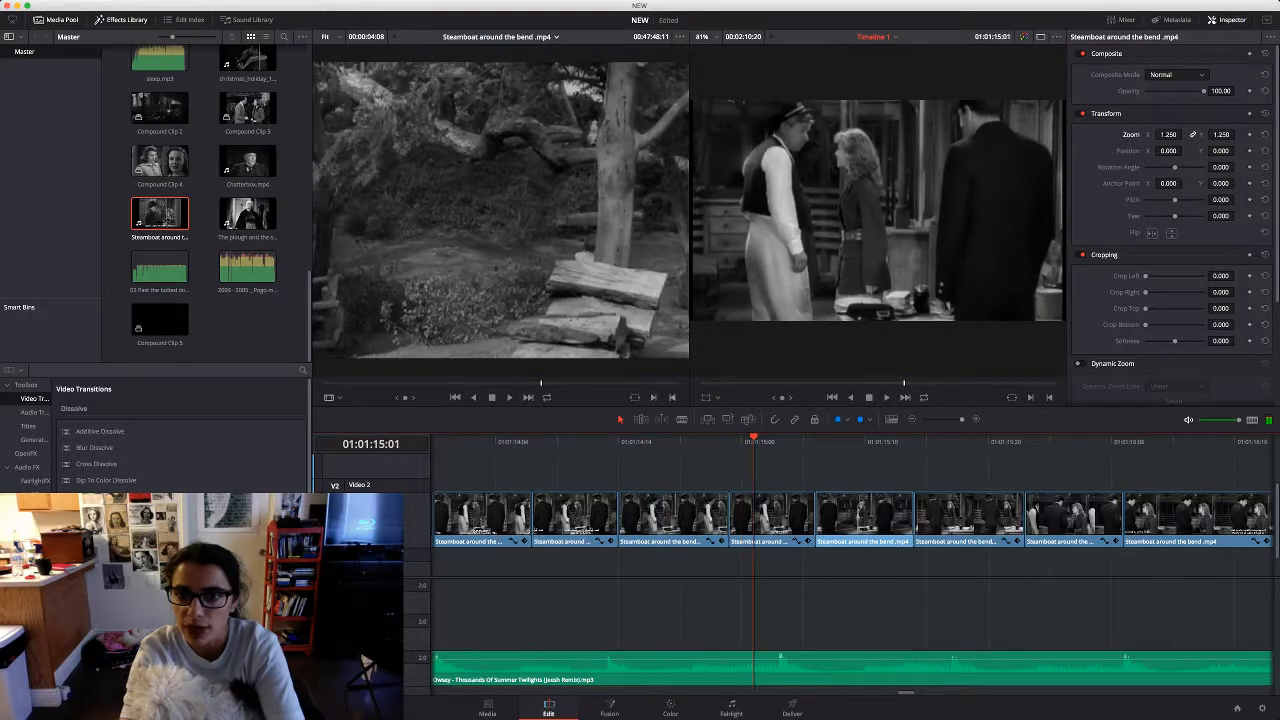
pyautogui.moveTo(1168, 134)
pyautogui.mouseDown()
pyautogui.moveTo(1200, 134)
pyautogui.moveTo(1173, 134)
pyautogui.moveTo(1202, 151)
pyautogui.moveTo(1165, 151)
pyautogui.mouseUp()
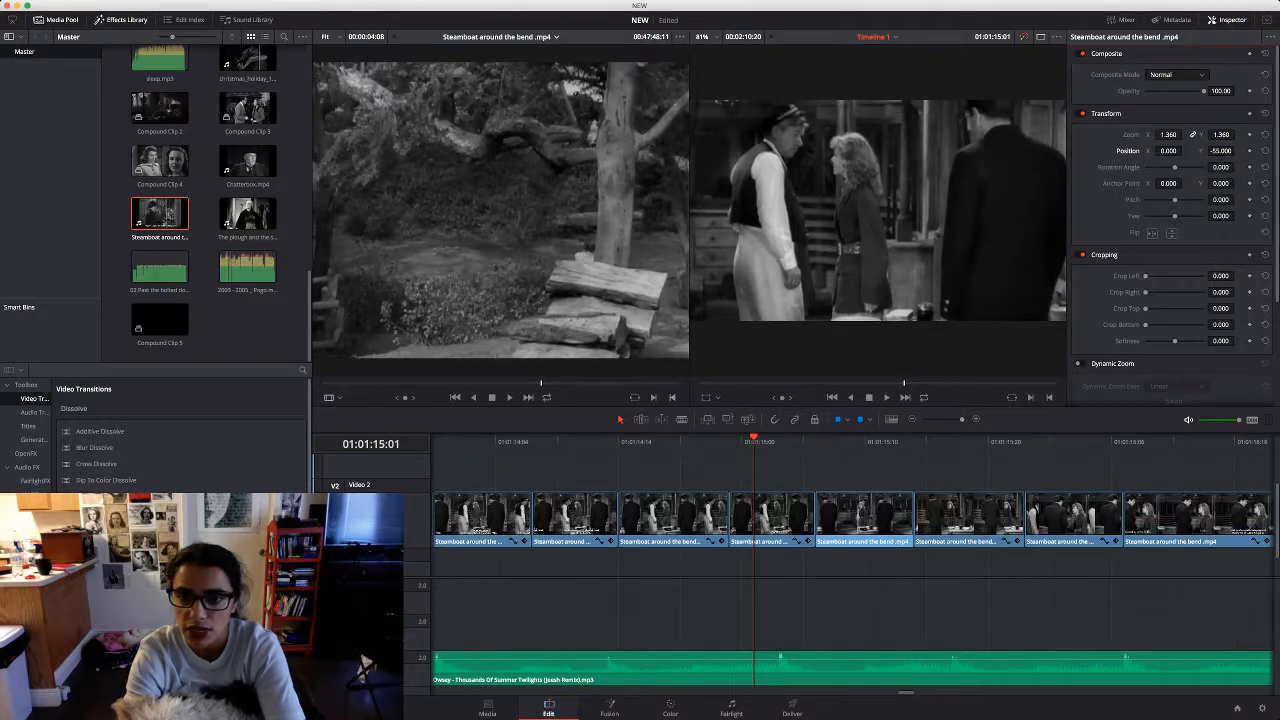
# Set the zoom of the clip starting at 01:01:15:06 to 1.370 so it fills the frame
pyautogui.press('Right')
pyautogui.press('Right')
pyautogui.press('Right')
pyautogui.press('Right')
pyautogui.press('Right')
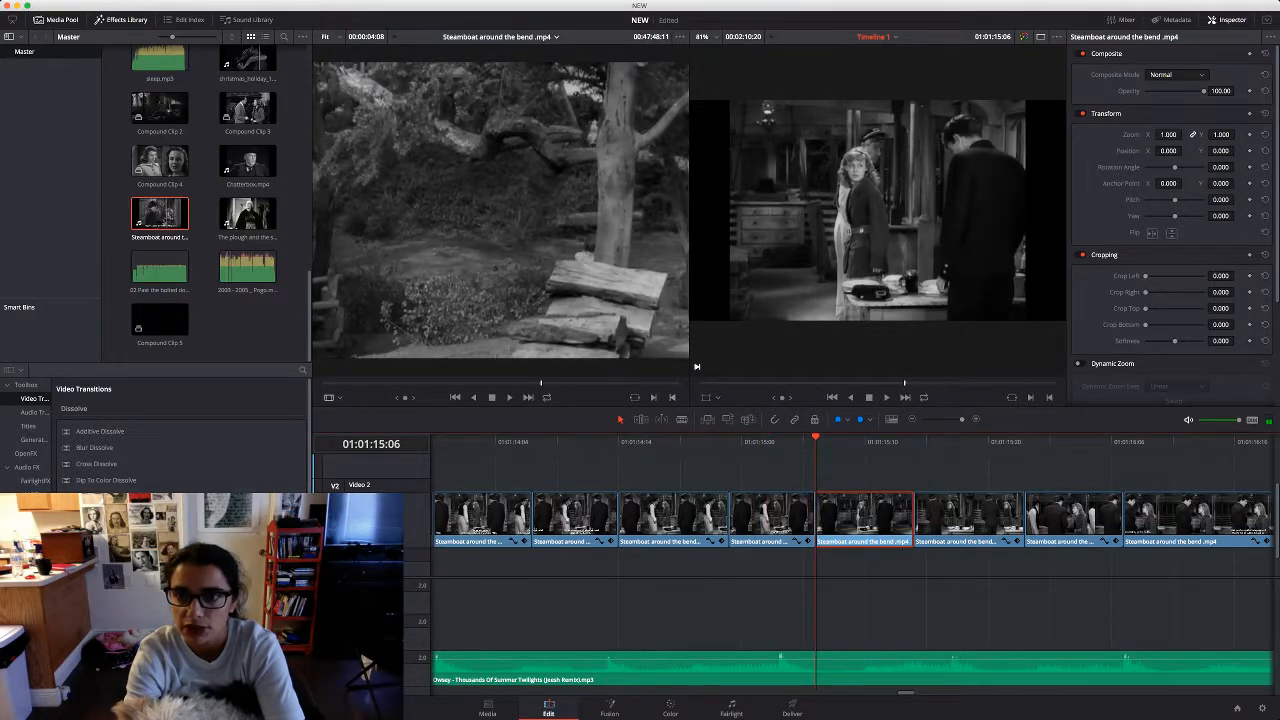
pyautogui.moveTo(1168, 134); pyautogui.dragTo(1205, 134)
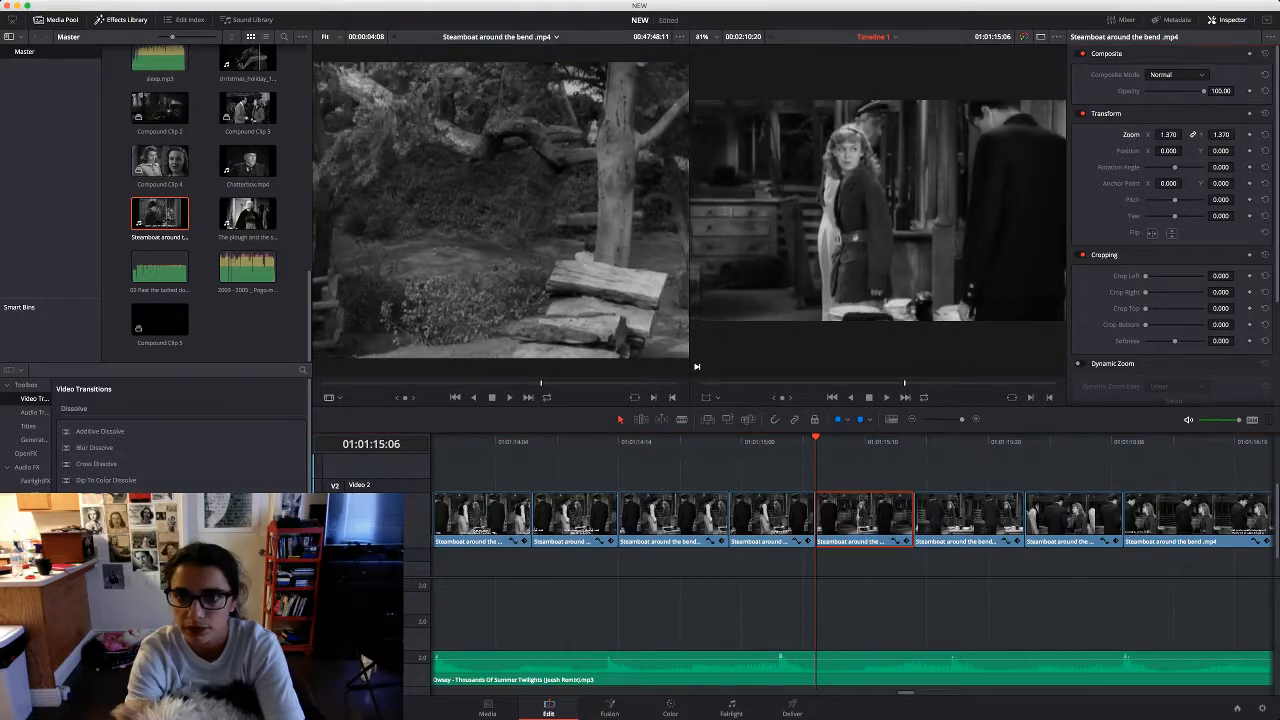
# Move the playhead to 01:01:19:09 and set the zoom of the still-selected clip to 1.710
pyautogui.press('space')
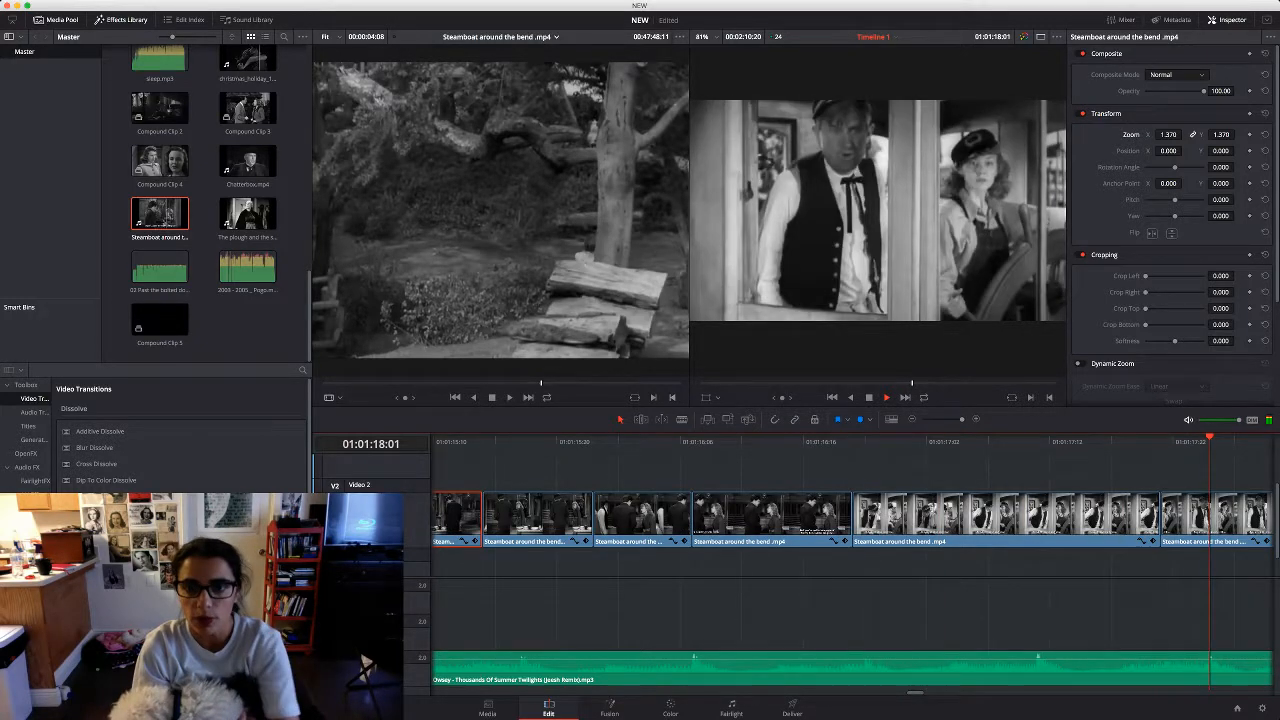
pyautogui.press('space')
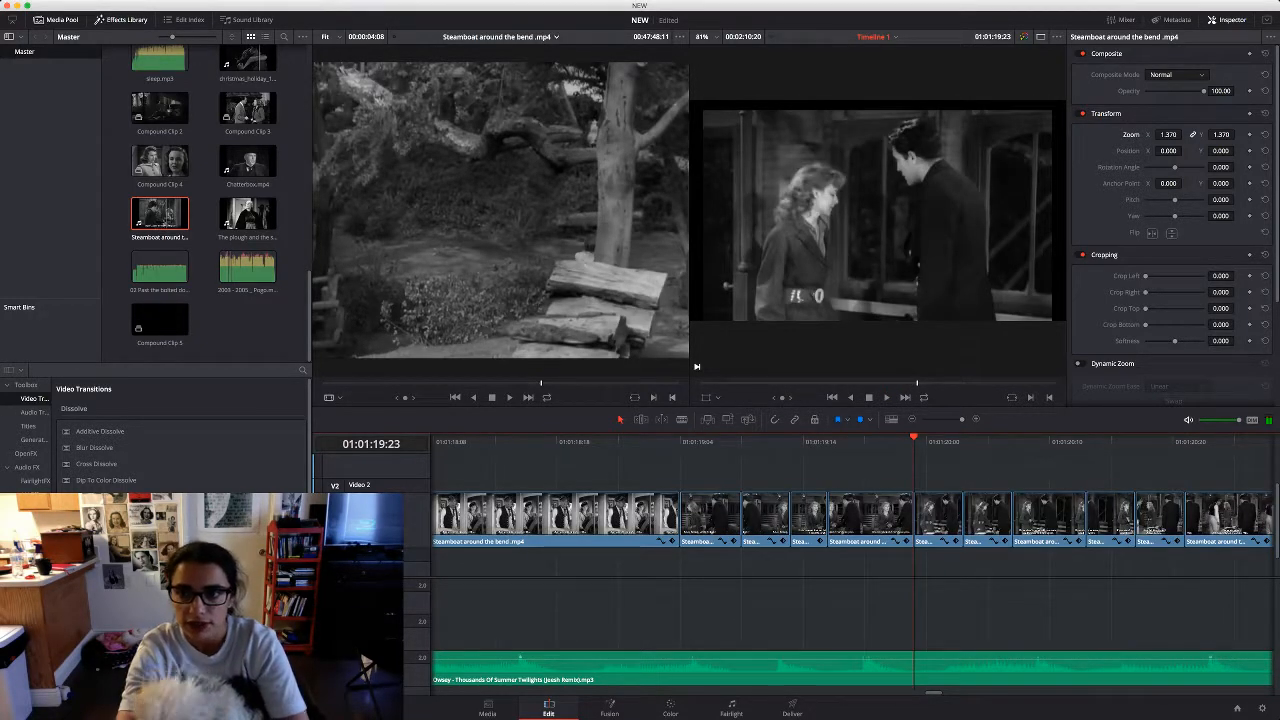
pyautogui.press('Left')
pyautogui.press('Left')
pyautogui.press('Left')
pyautogui.press('Left')
pyautogui.press('Left')
pyautogui.press('Left')
pyautogui.press('Left')
pyautogui.press('Left')
pyautogui.press('Left')
pyautogui.press('Left')
pyautogui.press('Left')
pyautogui.press('Left')
pyautogui.press('Left')
pyautogui.press('Left')
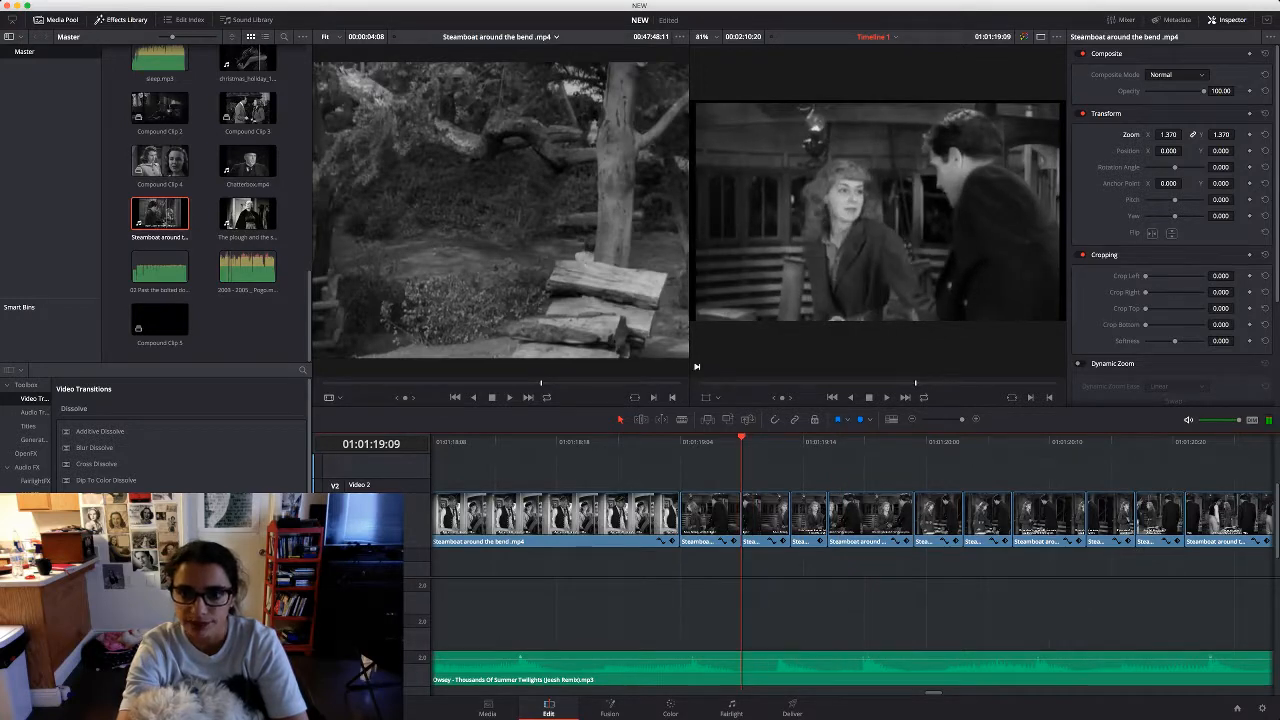
pyautogui.moveTo(1168, 134); pyautogui.dragTo(1186, 134)
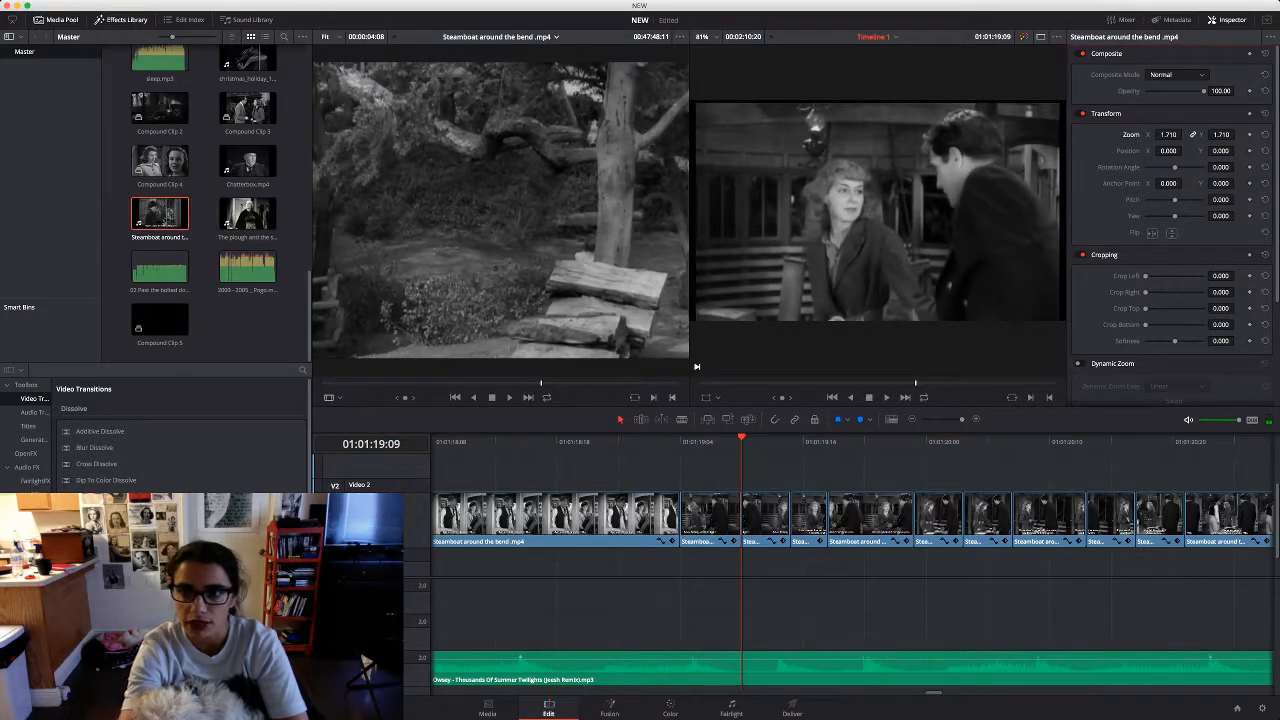
# Set the zoom of the clip ending at 01:01:19:09 to 2.070 and that of the clip right after it to 1.440
pyautogui.click(710, 515)
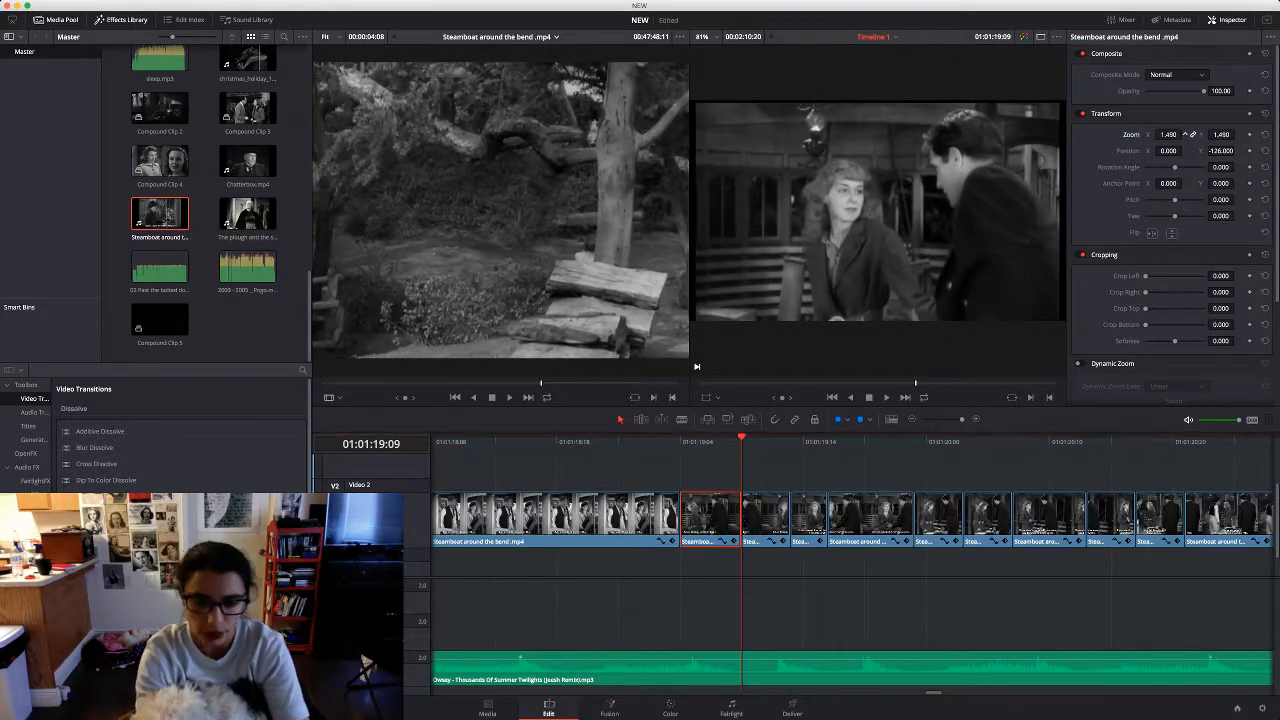
pyautogui.moveTo(1168, 134); pyautogui.dragTo(1184, 134)
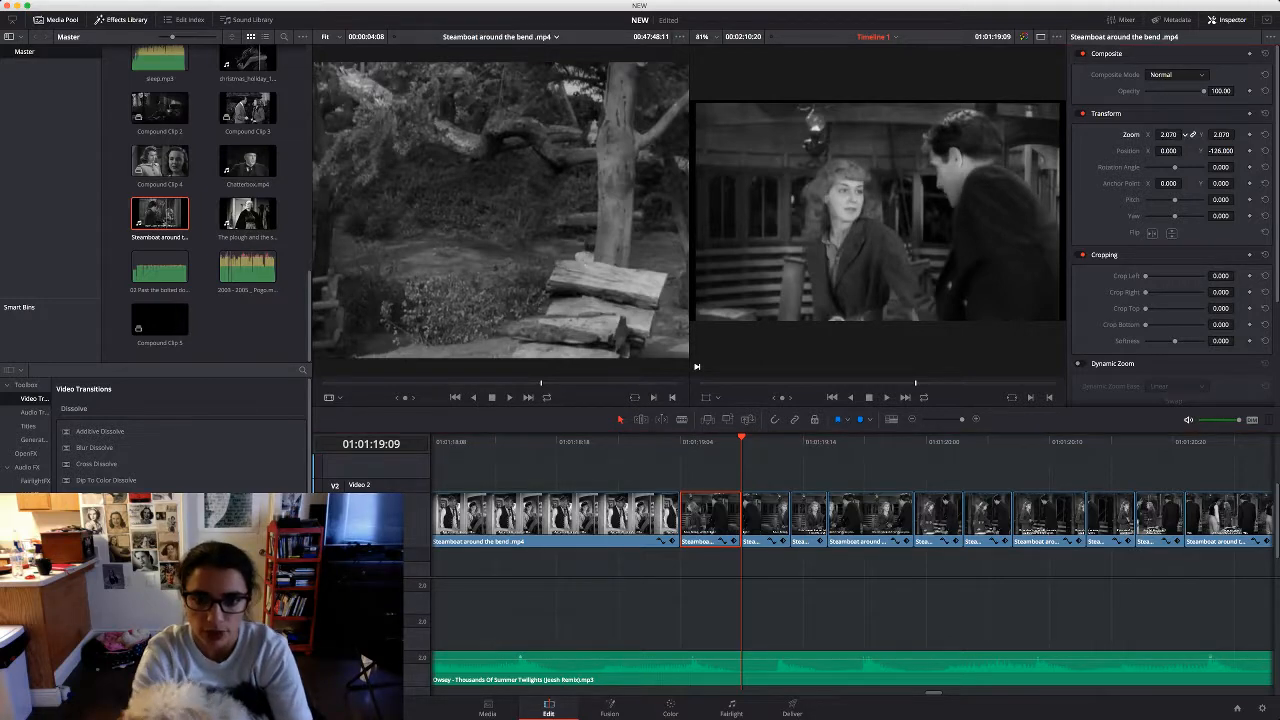
pyautogui.click(765, 516)
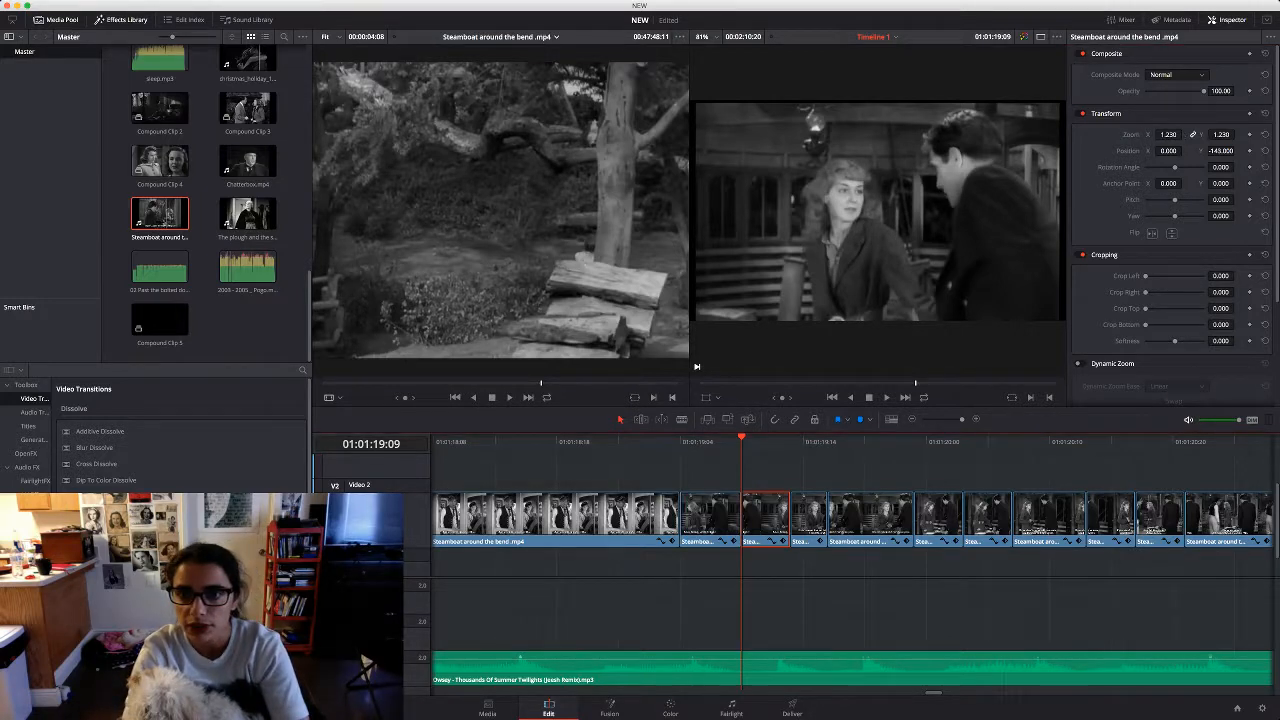
pyautogui.press('Right')
pyautogui.moveTo(1168, 134); pyautogui.dragTo(1185, 134)
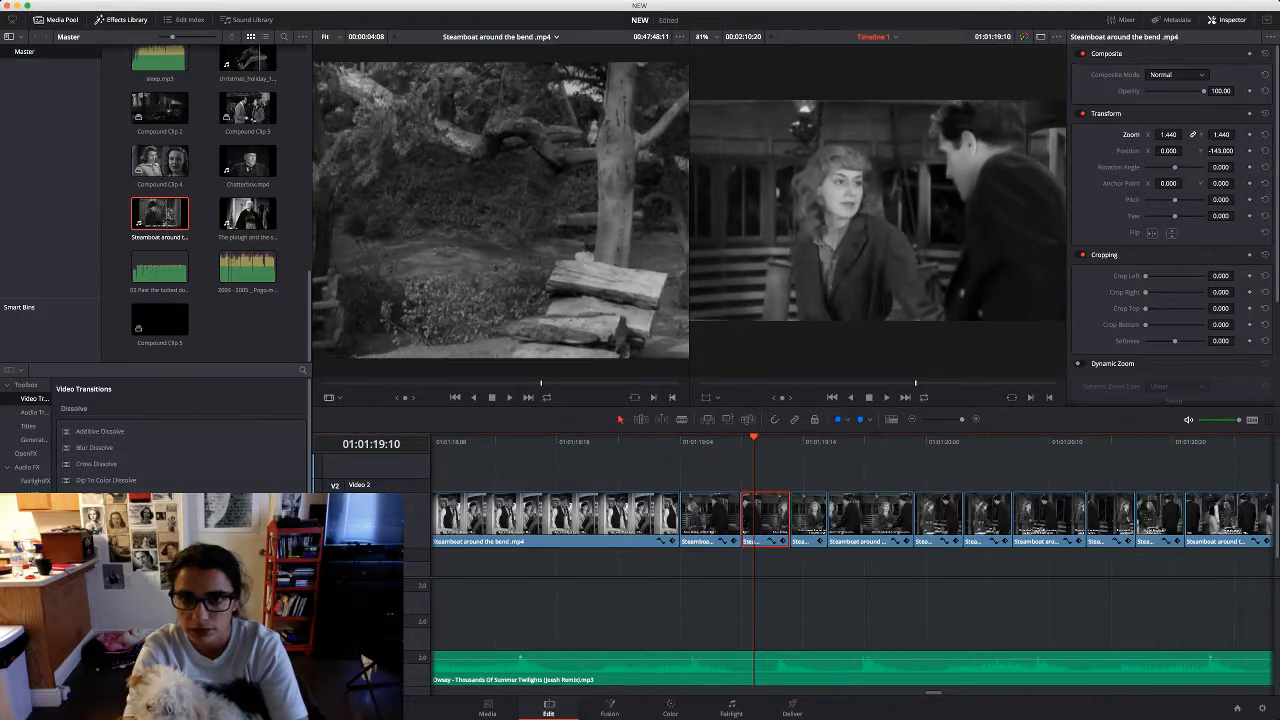
# Set the zoom of the short clip at 01:01:20:01 to 1.410 to remove its black borders
pyautogui.press('Right')
pyautogui.press('Right')
pyautogui.press('Right')
pyautogui.press('Right')
pyautogui.press('Right')
pyautogui.press('Right')
pyautogui.press('Right')
pyautogui.press('Right')
pyautogui.press('Right')
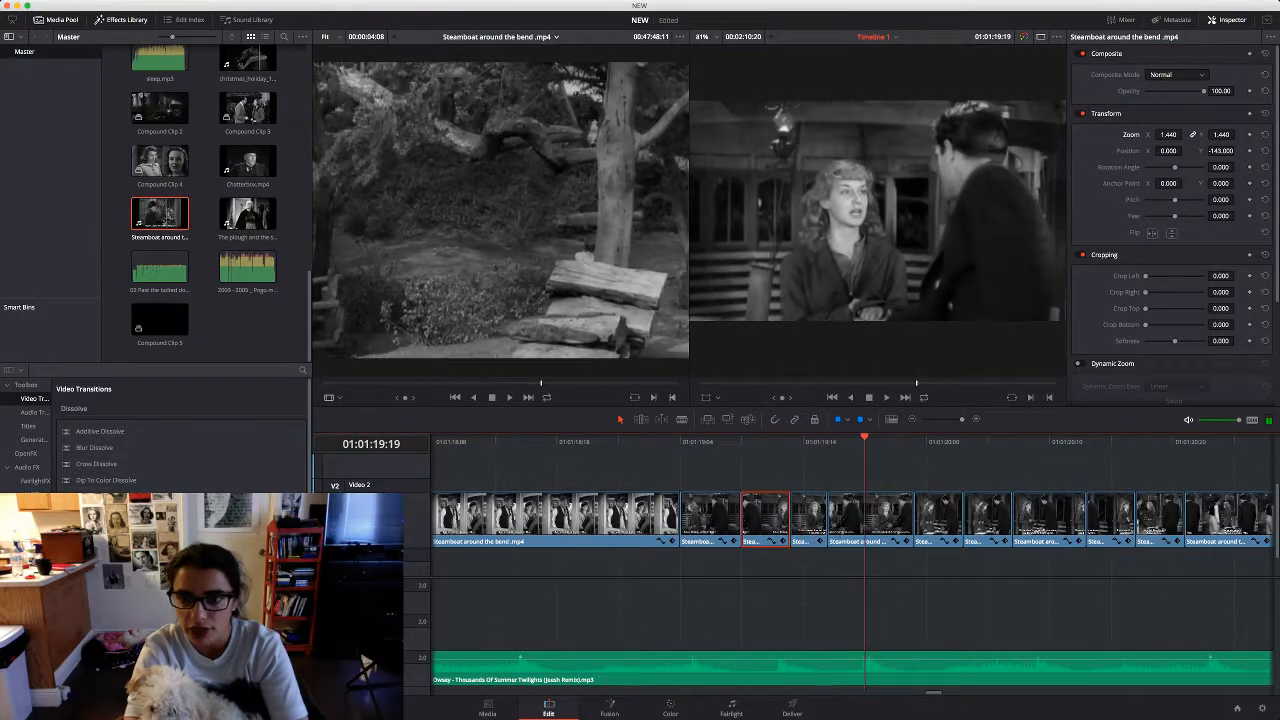
pyautogui.press('Right')
pyautogui.press('Right')
pyautogui.press('Right')
pyautogui.press('Right')
pyautogui.press('Right')
pyautogui.press('Right')
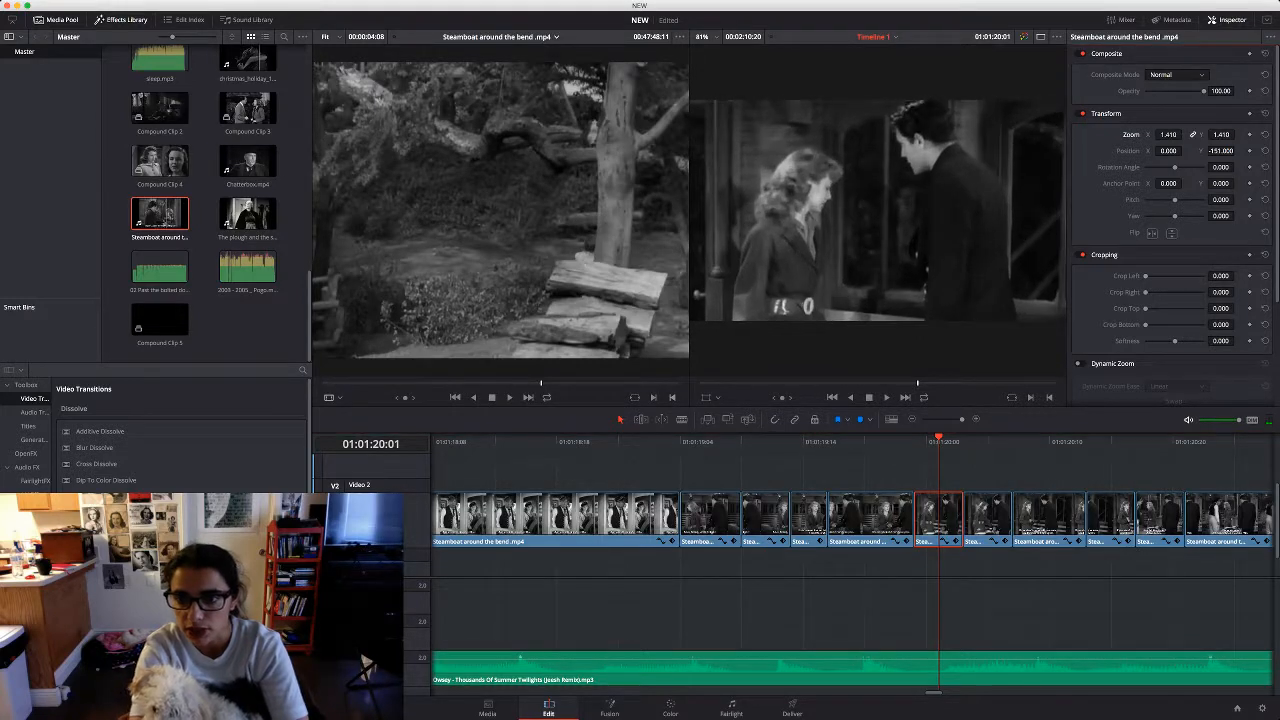
# Increase the zoom of the four short clips starting around 01:01:20:03 together, and play the section through to 01:01:21:14
pyautogui.press('Right')
pyautogui.press('Right')
pyautogui.press('Right')
pyautogui.moveTo(983, 470); pyautogui.dragTo(1143, 530)
pyautogui.moveTo(1168, 134); pyautogui.dragTo(1185, 134)
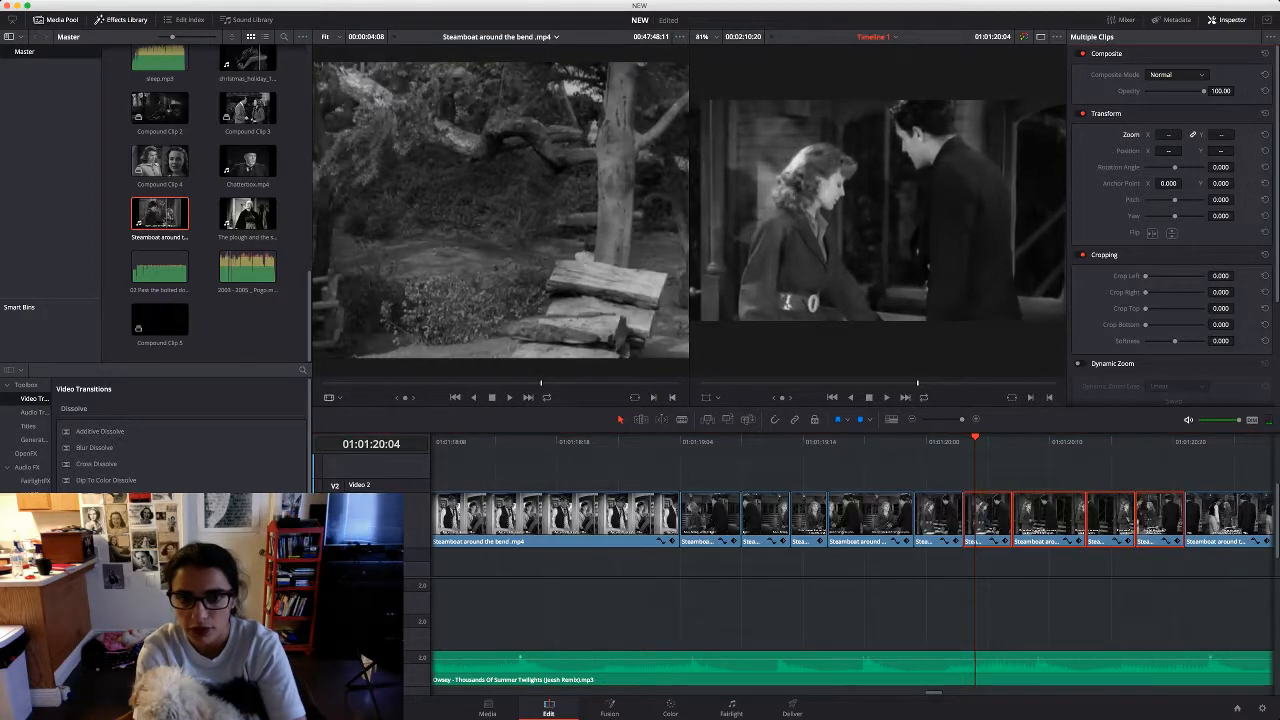
pyautogui.click(1030, 467)
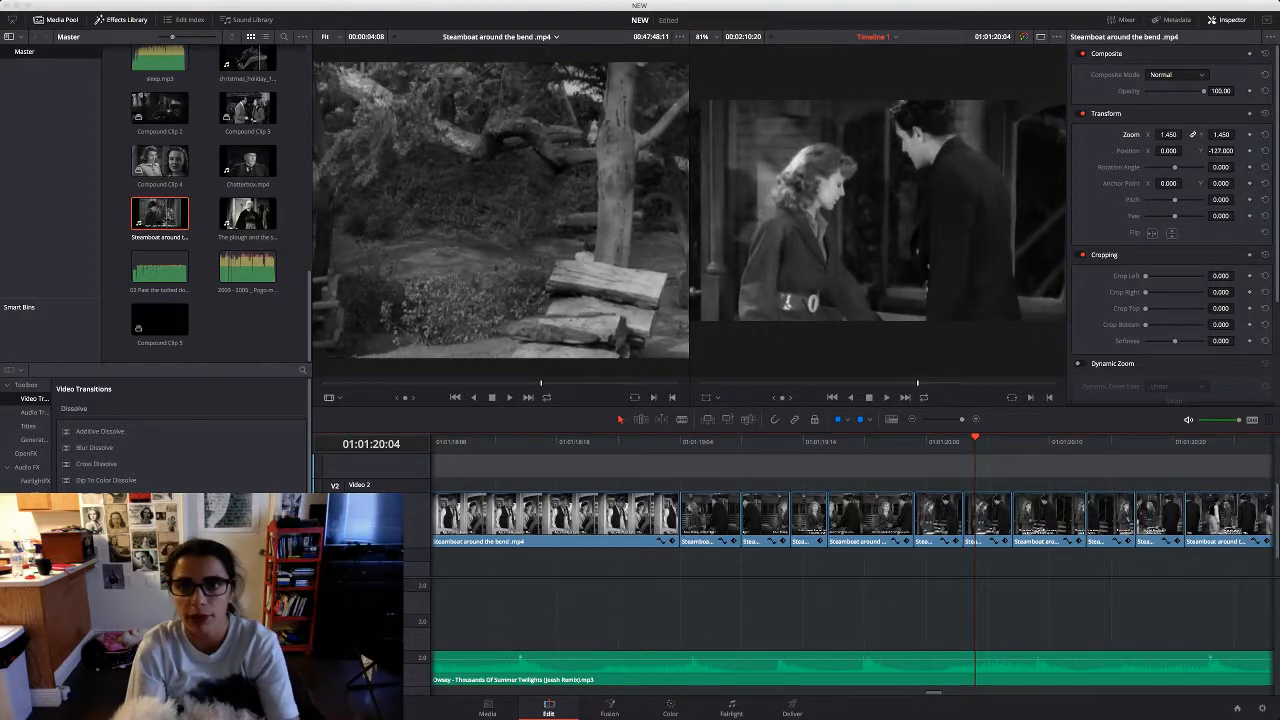
pyautogui.press('space')
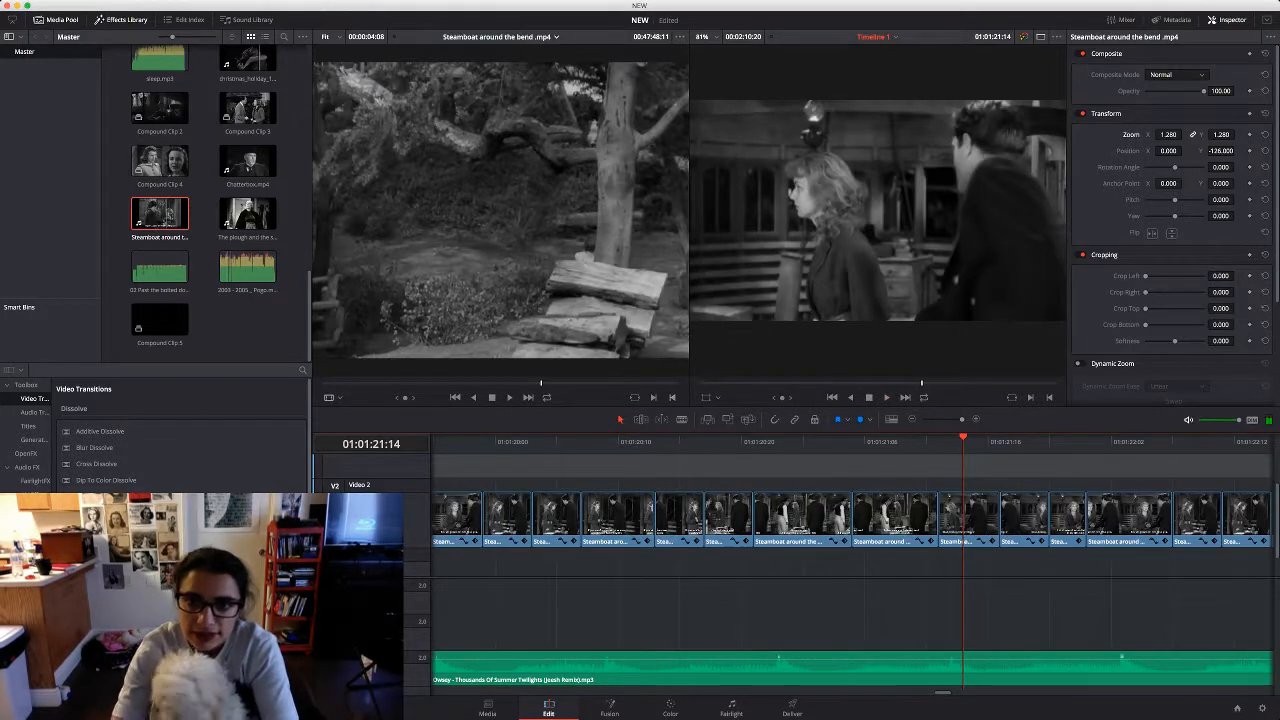
# Return to about 01:01:20:15 and adjust the zoom of the eight clips starting just before it together
pyautogui.press('Left')
pyautogui.press('Left')
pyautogui.press('Left')
pyautogui.press('Left')
pyautogui.press('Left')
pyautogui.press('Left')
pyautogui.press('Left')
pyautogui.press('Left')
pyautogui.press('Left')
pyautogui.press('Left')
pyautogui.press('Left')
pyautogui.press('Left')
pyautogui.press('Left')
pyautogui.press('Left')
pyautogui.press('Left')
pyautogui.press('Left')
pyautogui.press('Left')
pyautogui.press('Left')
pyautogui.press('Left')
pyautogui.press('Left')
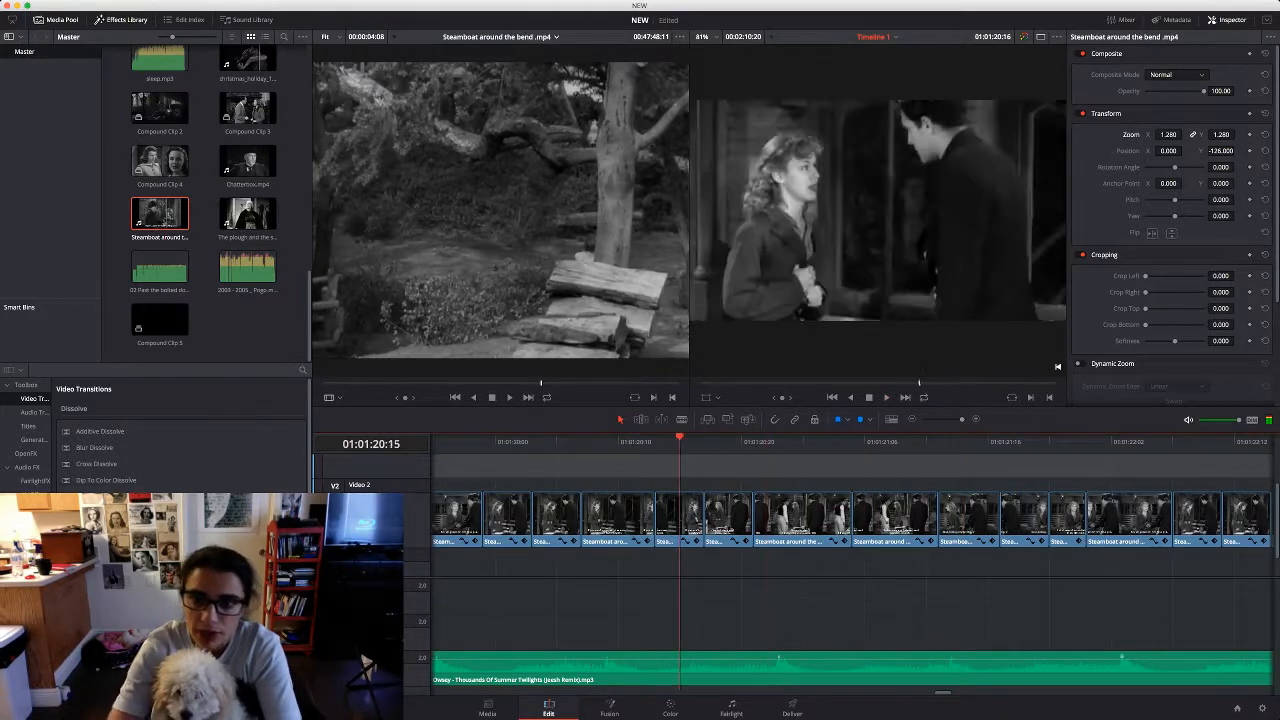
pyautogui.moveTo(1068, 575); pyautogui.dragTo(636, 508)
pyautogui.moveTo(1182, 134)
pyautogui.mouseDown()
pyautogui.moveTo(1108, 134)
pyautogui.moveTo(1167, 134)
pyautogui.mouseUp()
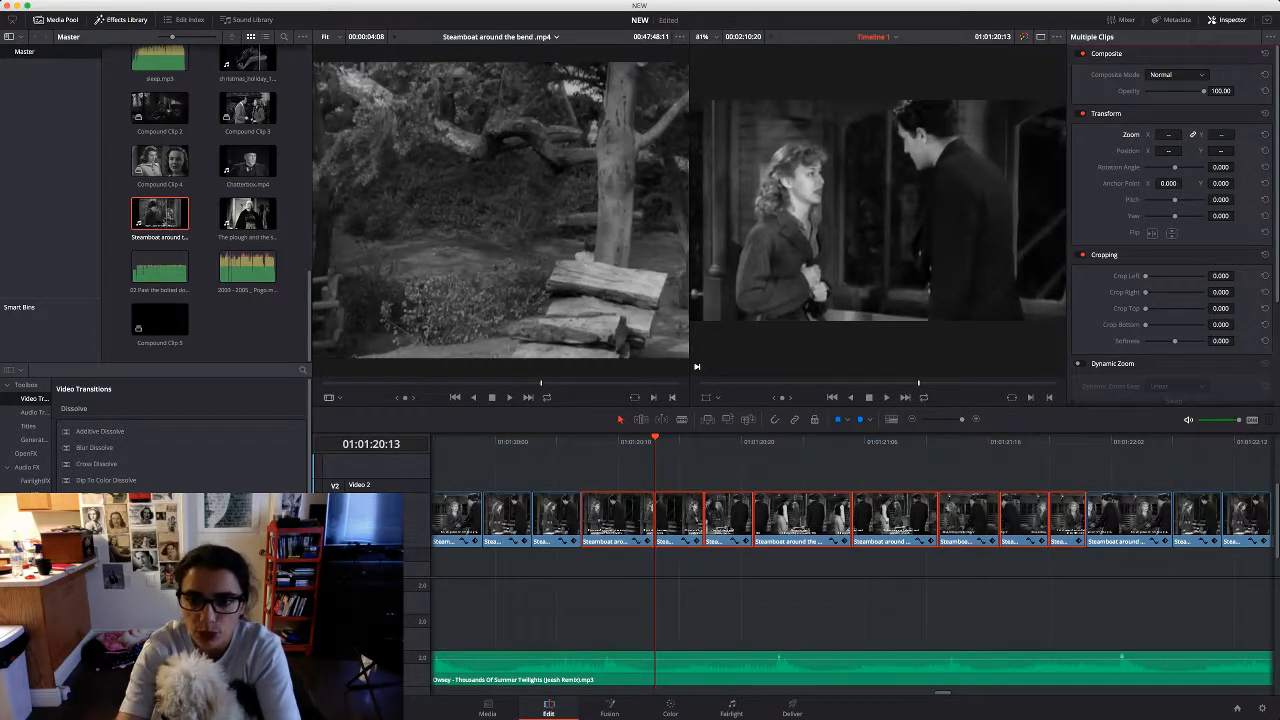
# Increase the zoom of the bordered clip at 01:01:21:06 and set that of the clip just before it to 1.380
pyautogui.click(865, 564)
pyautogui.click(868, 522)
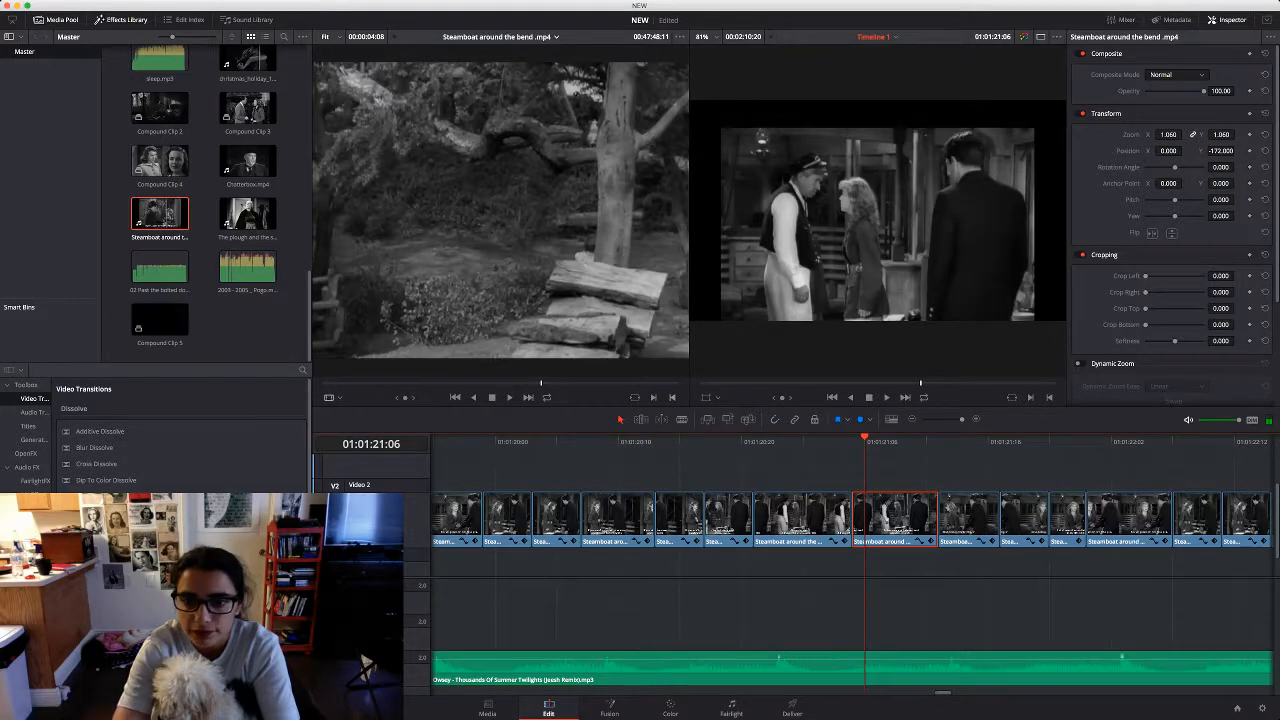
pyautogui.moveTo(1168, 134); pyautogui.dragTo(1198, 134)
pyautogui.moveTo(855, 441); pyautogui.dragTo(815, 441)
pyautogui.click(814, 520)
pyautogui.moveTo(1168, 134); pyautogui.dragTo(1185, 134)
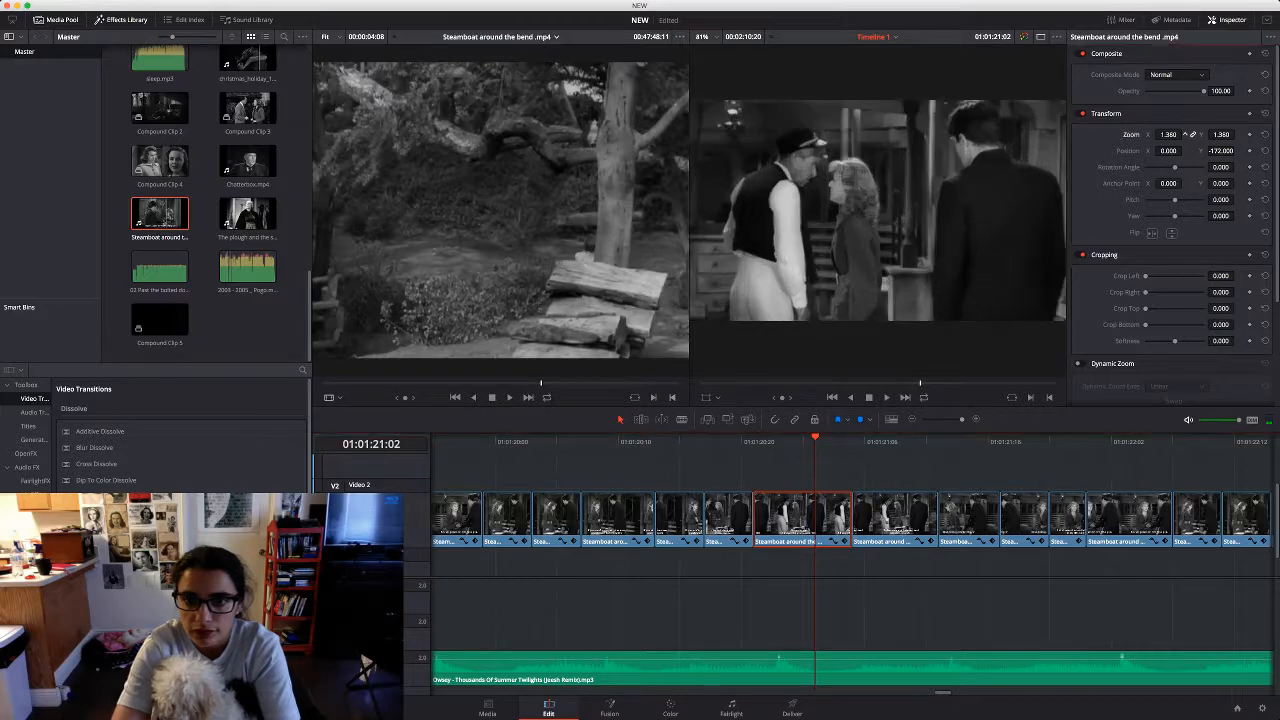
# Play the section from 01:01:20:23 to check the framing of the two enlarged clips
pyautogui.click(860, 468)
pyautogui.press('Left')
pyautogui.press('Left')
pyautogui.press('Left')
pyautogui.press('Left')
pyautogui.press('Left')
pyautogui.press('Left')
pyautogui.press('Left')
pyautogui.press('Left')
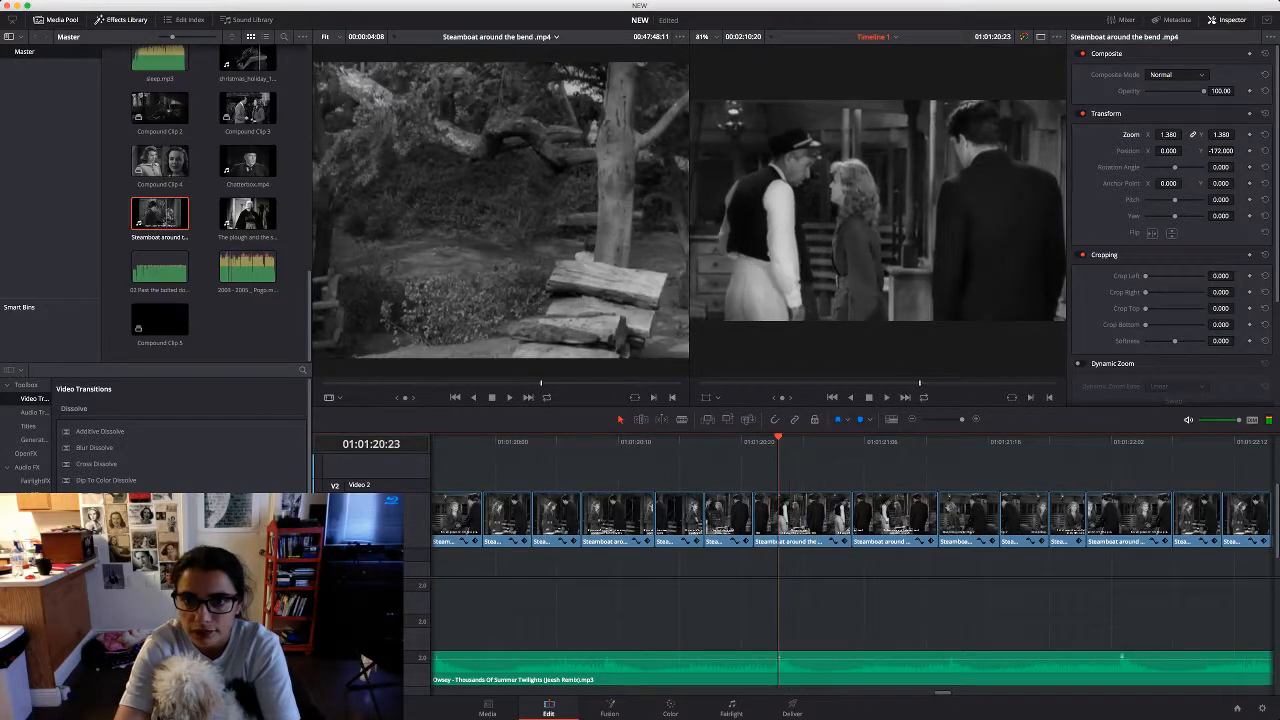
pyautogui.press('space')
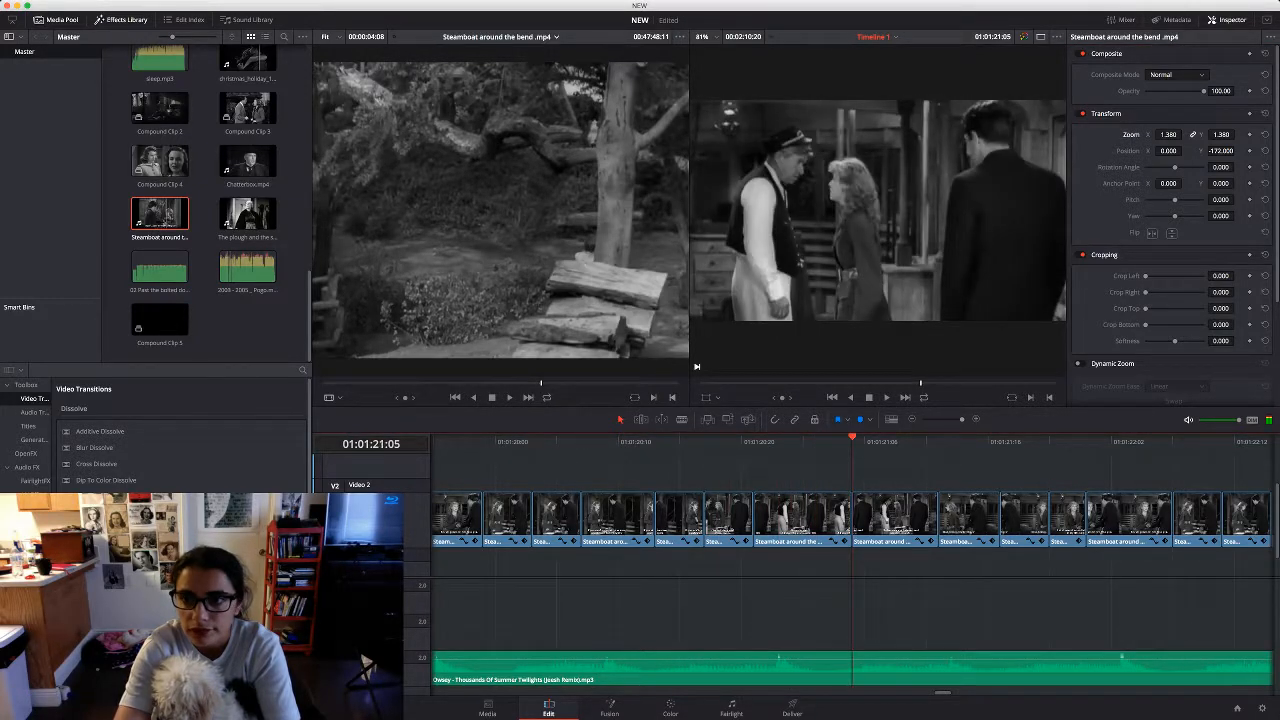
# Set the zoom of the clip at 01:01:21:15 to 1.370 and increase that of the clip right after it
pyautogui.click(970, 516)
pyautogui.moveTo(1168, 134); pyautogui.dragTo(1185, 134)
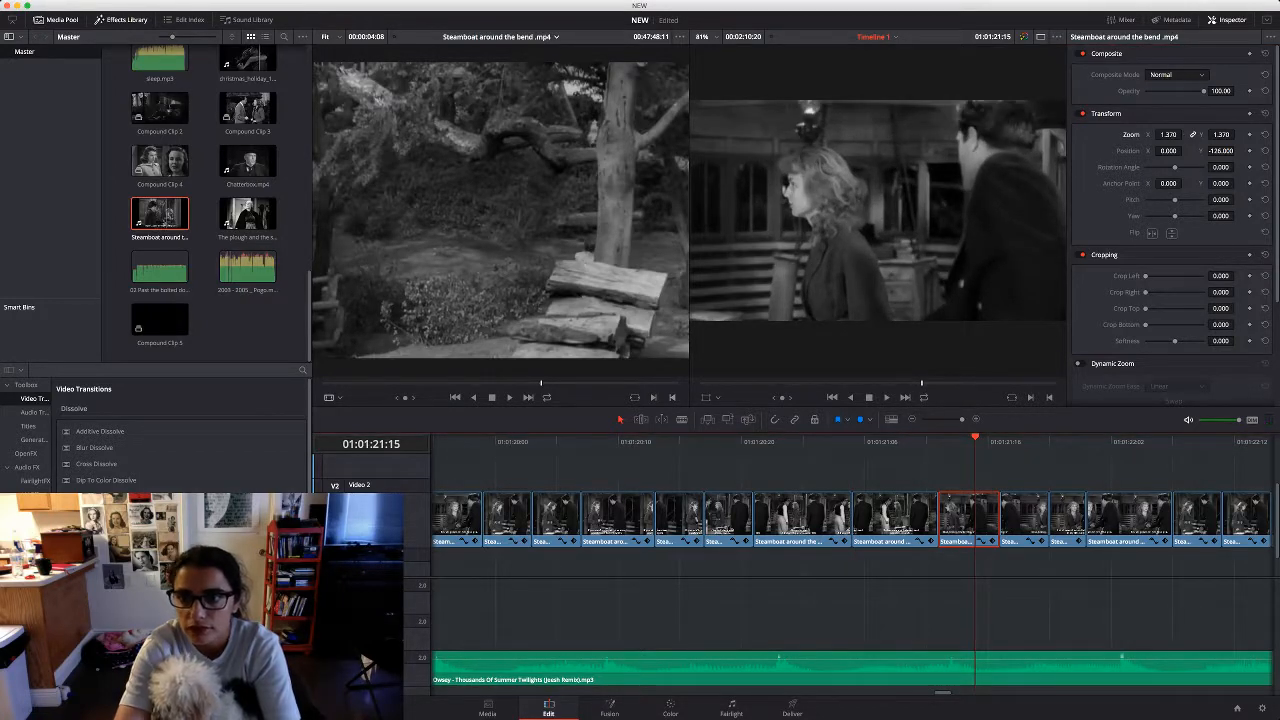
pyautogui.press('Down')
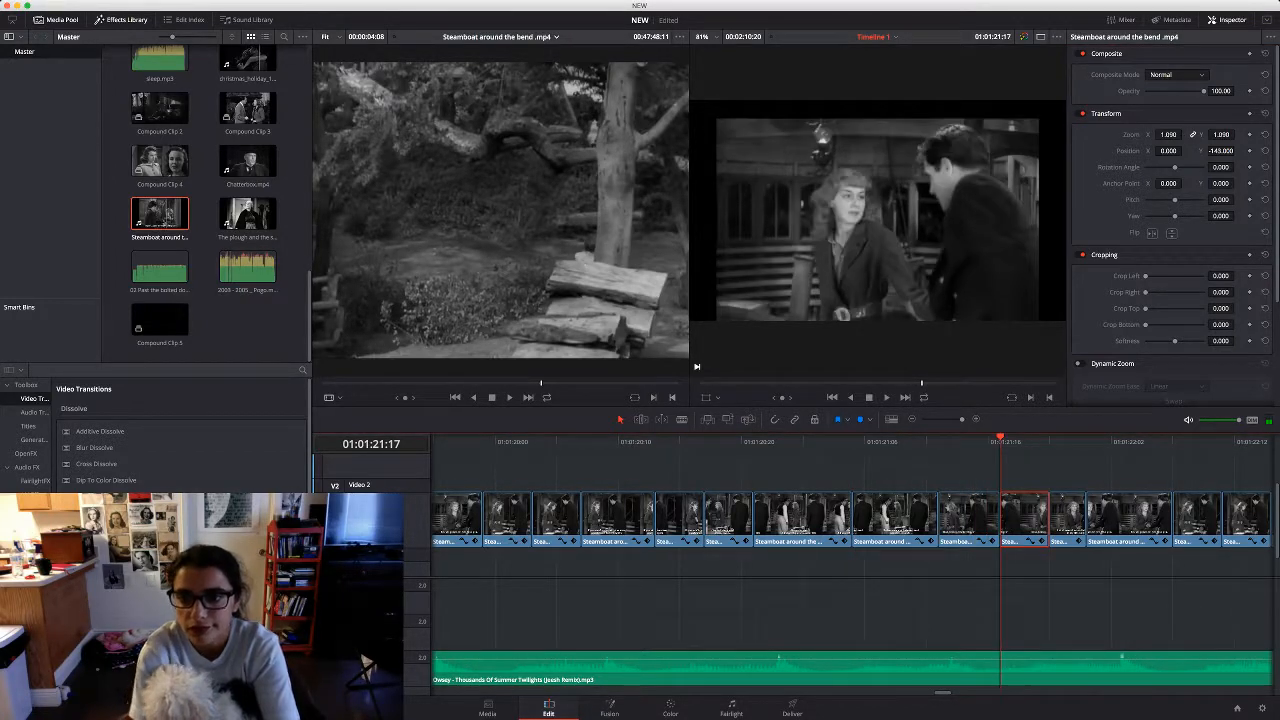
pyautogui.moveTo(1168, 134); pyautogui.dragTo(1190, 134)
pyautogui.click(1067, 516)
# Play on past 01:01:22:09 and increase the zoom of the six clips starting around 01:01:22:00 together
pyautogui.press('space')
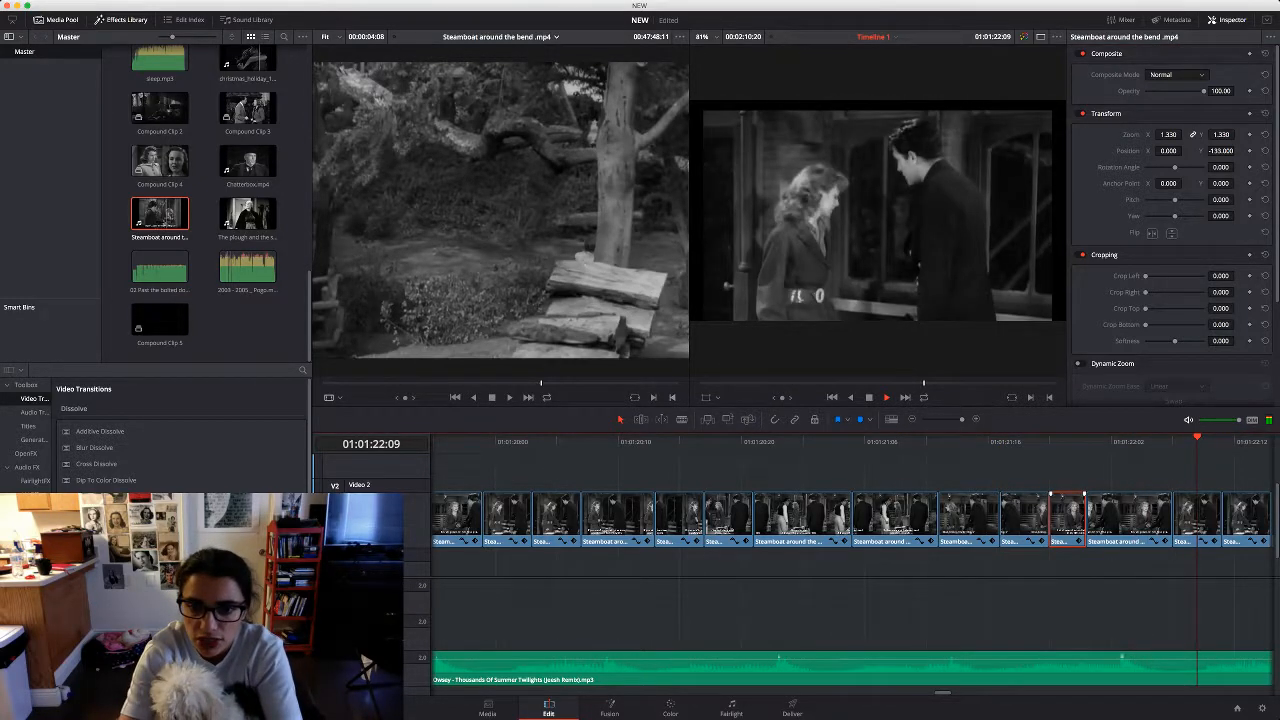
pyautogui.press('space')
pyautogui.moveTo(971, 559); pyautogui.dragTo(670, 512)
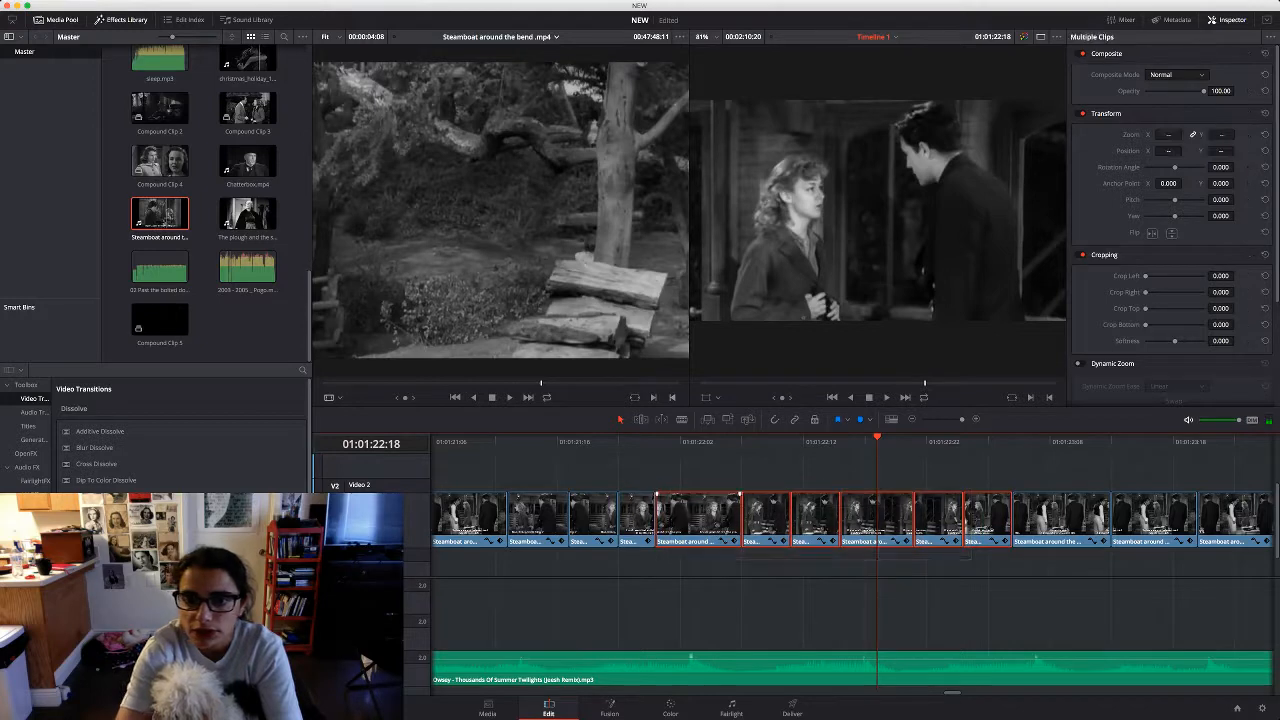
pyautogui.moveTo(1168, 134); pyautogui.dragTo(1185, 134)
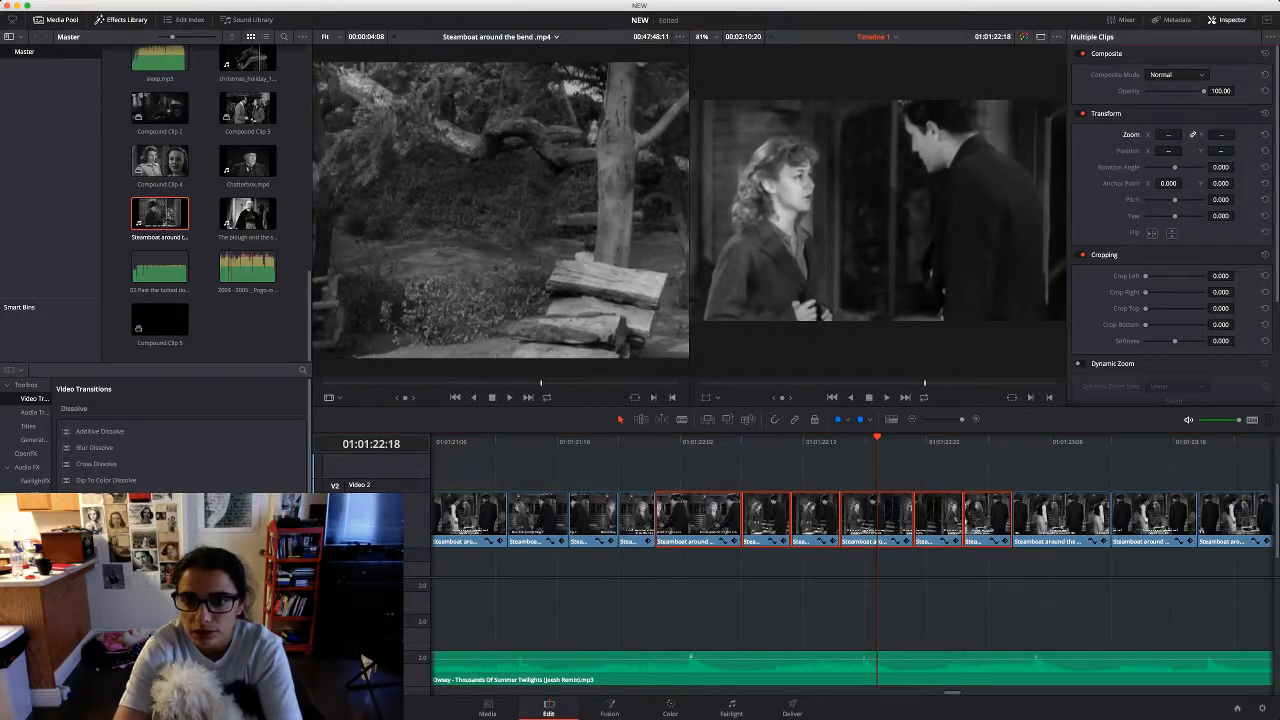
# Step back through the six enlarged clips and play them again to check for black borders
pyautogui.click(900, 466)
pyautogui.press('Left')
pyautogui.press('Left')
pyautogui.press('Left')
pyautogui.press('Left')
pyautogui.press('Left')
pyautogui.press('Left')
pyautogui.press('Left')
pyautogui.press('Left')
pyautogui.press('Left')
pyautogui.press('Left')
pyautogui.press('Left')
pyautogui.press('Left')
pyautogui.press('Left')
pyautogui.press('Left')
pyautogui.press('Left')
pyautogui.press('Left')
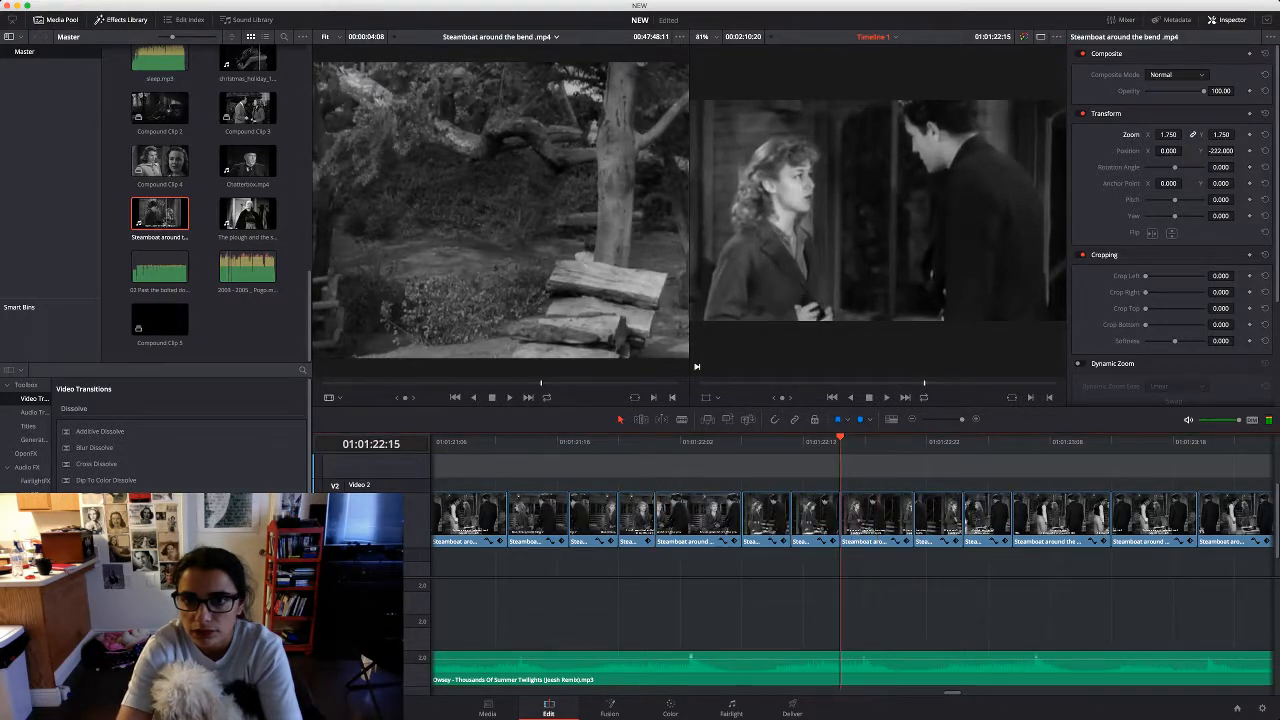
pyautogui.press('space')
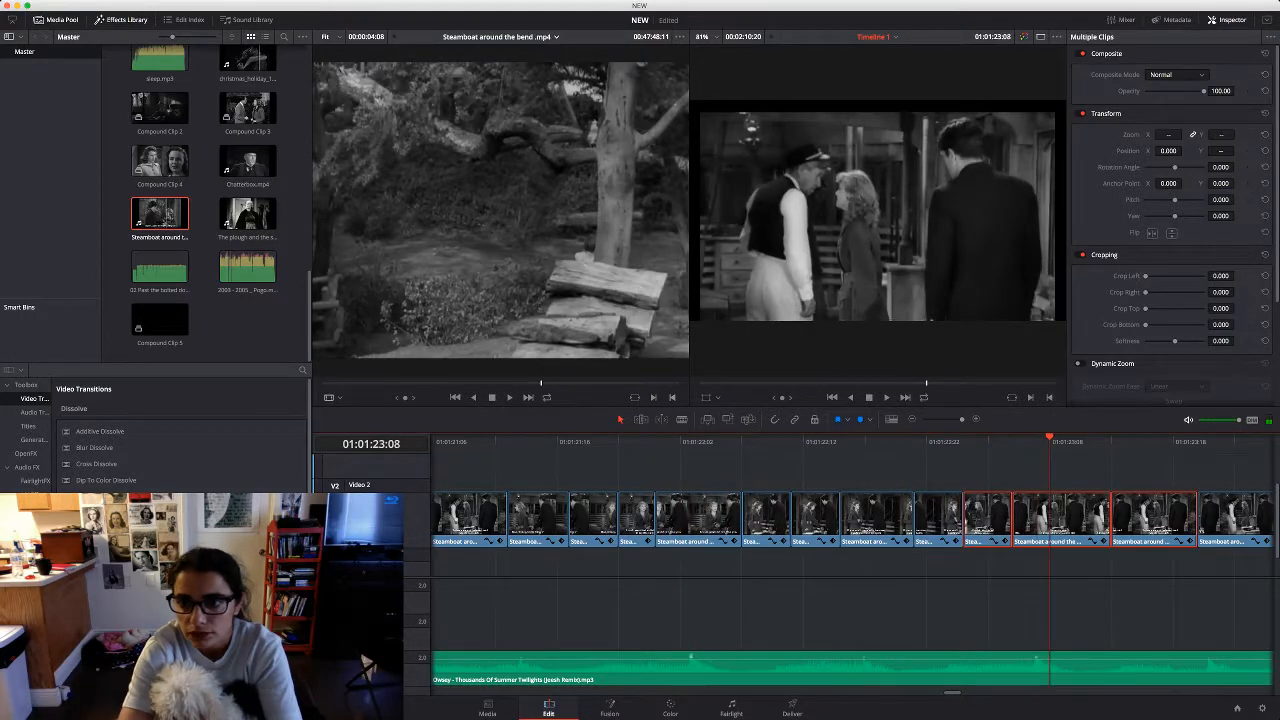
# Increase the zoom of the three clips starting at 01:01:23:01 together and step forward to 01:01:23:13
pyautogui.moveTo(1168, 134); pyautogui.dragTo(1222, 134)
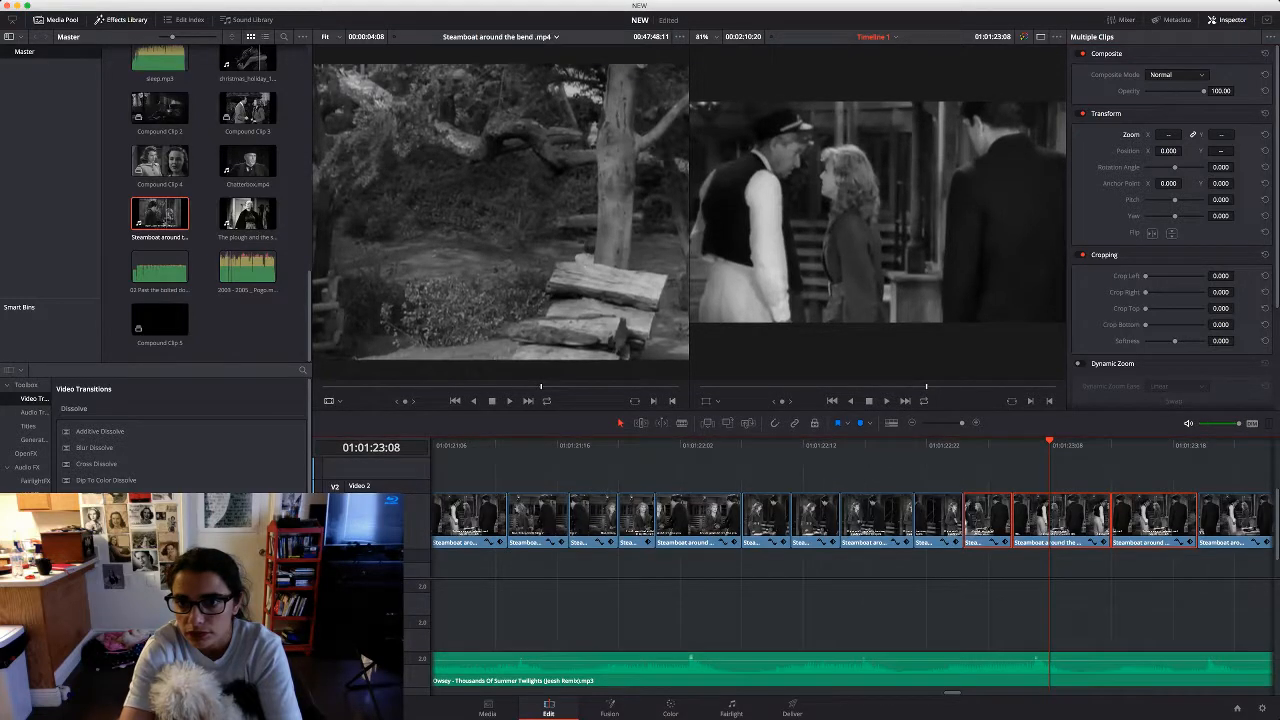
pyautogui.press('Right')
pyautogui.press('Right')
pyautogui.press('Right')
pyautogui.press('Right')
pyautogui.press('Right')
pyautogui.press('Right')
pyautogui.press('Right')
pyautogui.press('Right')
pyautogui.press('Right')
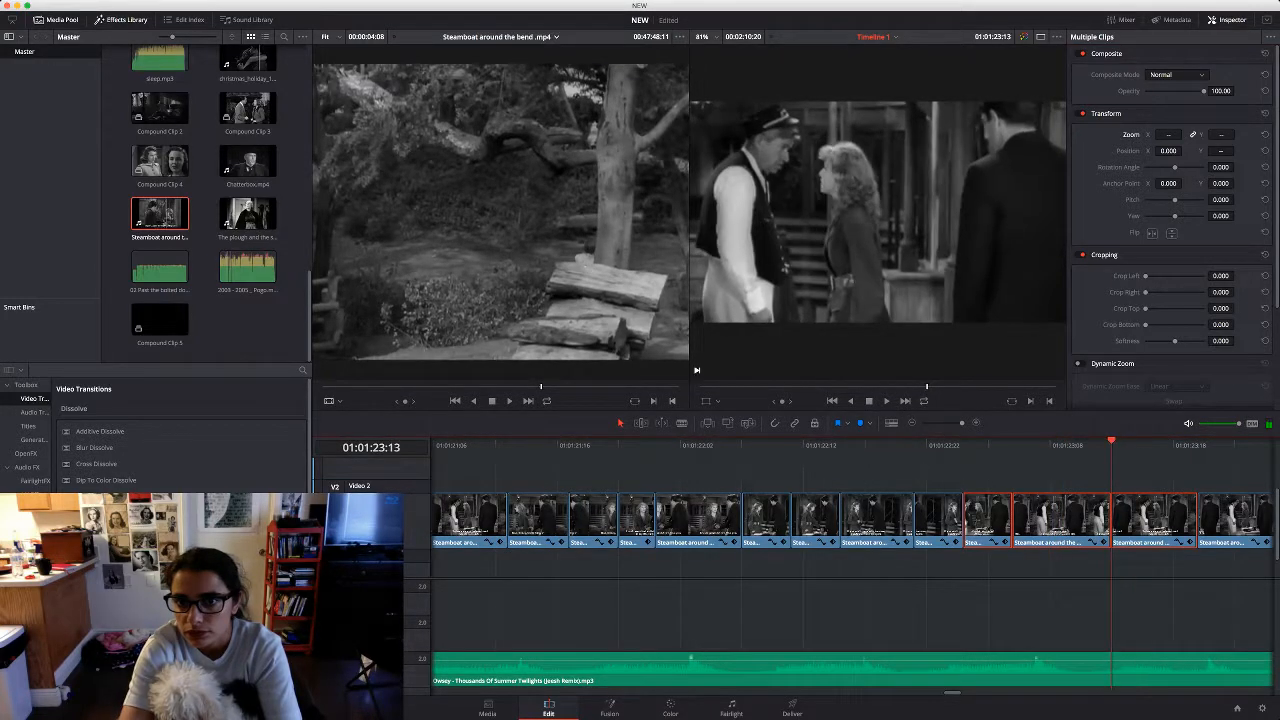
# Go back to the short clip at 01:01:23:02 and set its zoom to 1.690
pyautogui.press('Up')
pyautogui.press('Up')
pyautogui.press('space')
pyautogui.press('Up')
pyautogui.press('Up')
pyautogui.press('Up')
pyautogui.press('Up')
pyautogui.press('space')
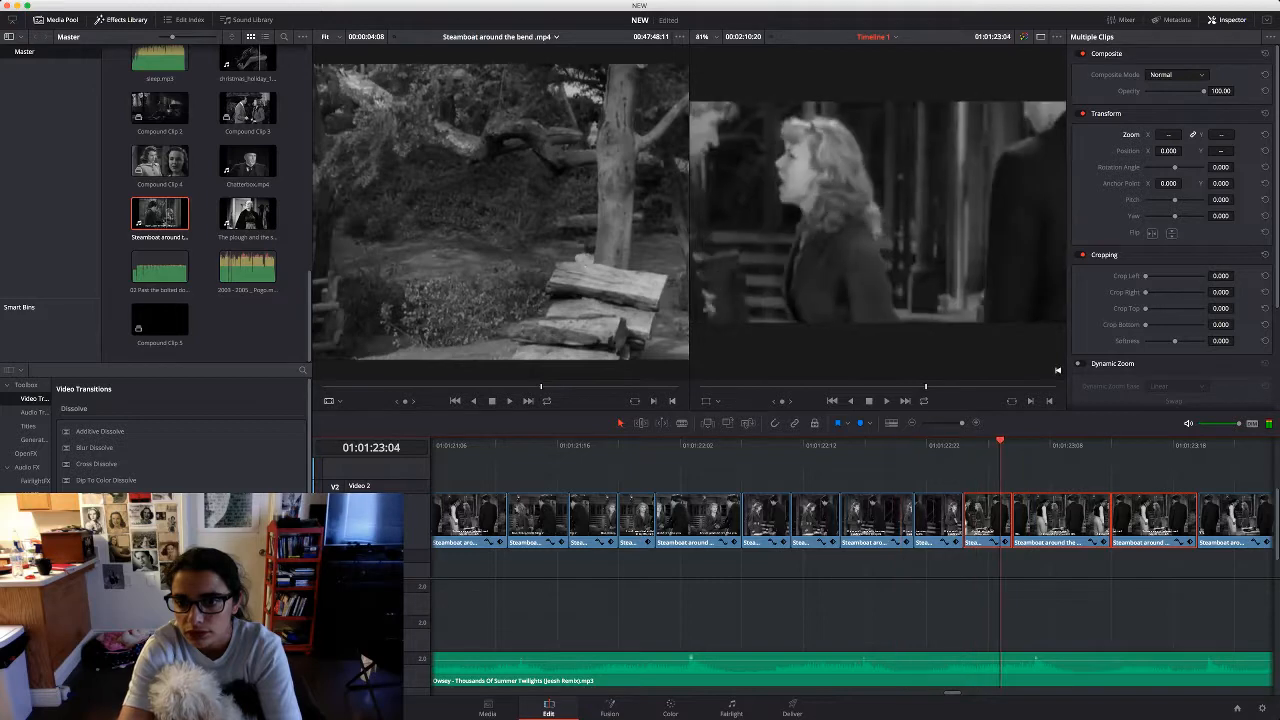
pyautogui.press('Up')
pyautogui.press('Up')
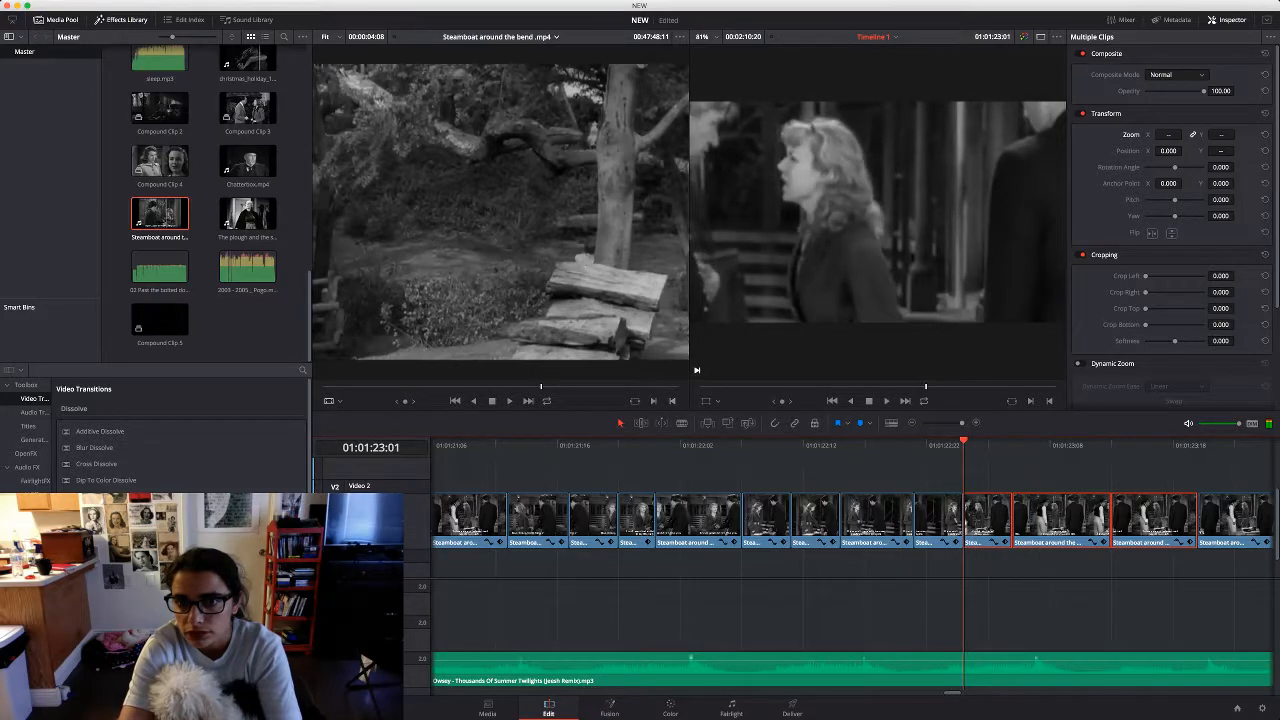
pyautogui.press('Right')
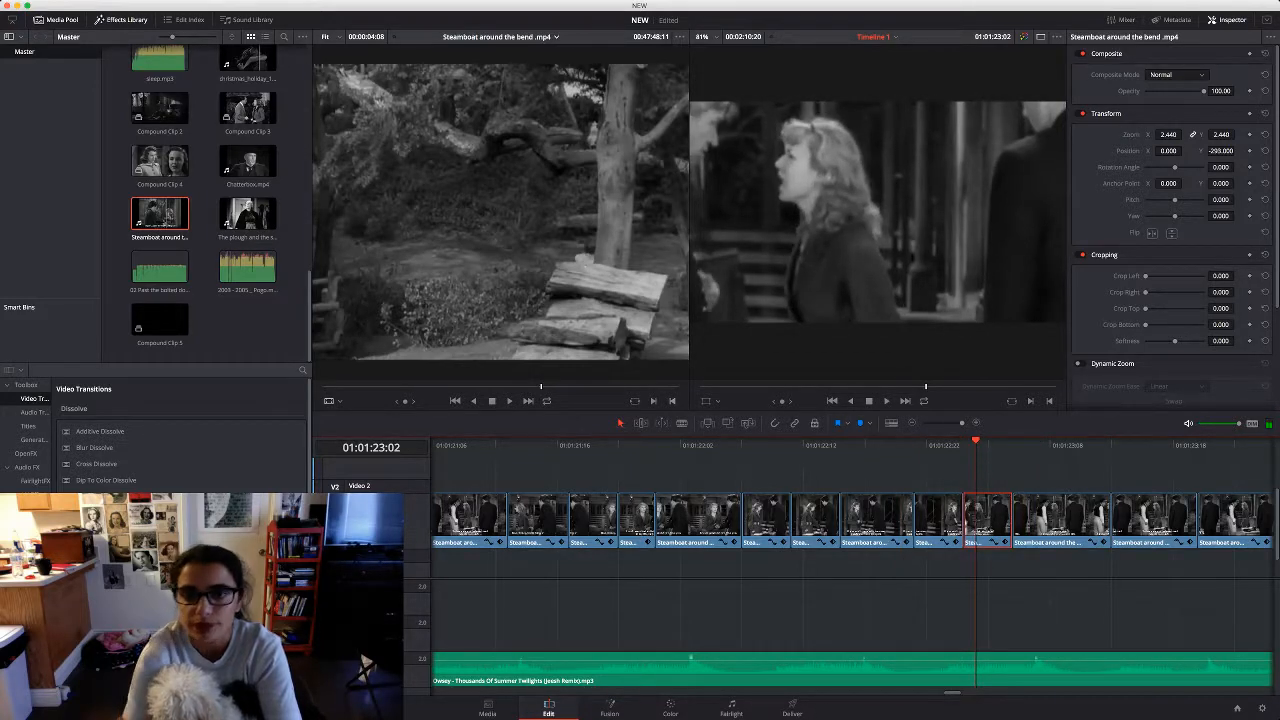
pyautogui.moveTo(1168, 134); pyautogui.dragTo(1100, 134)
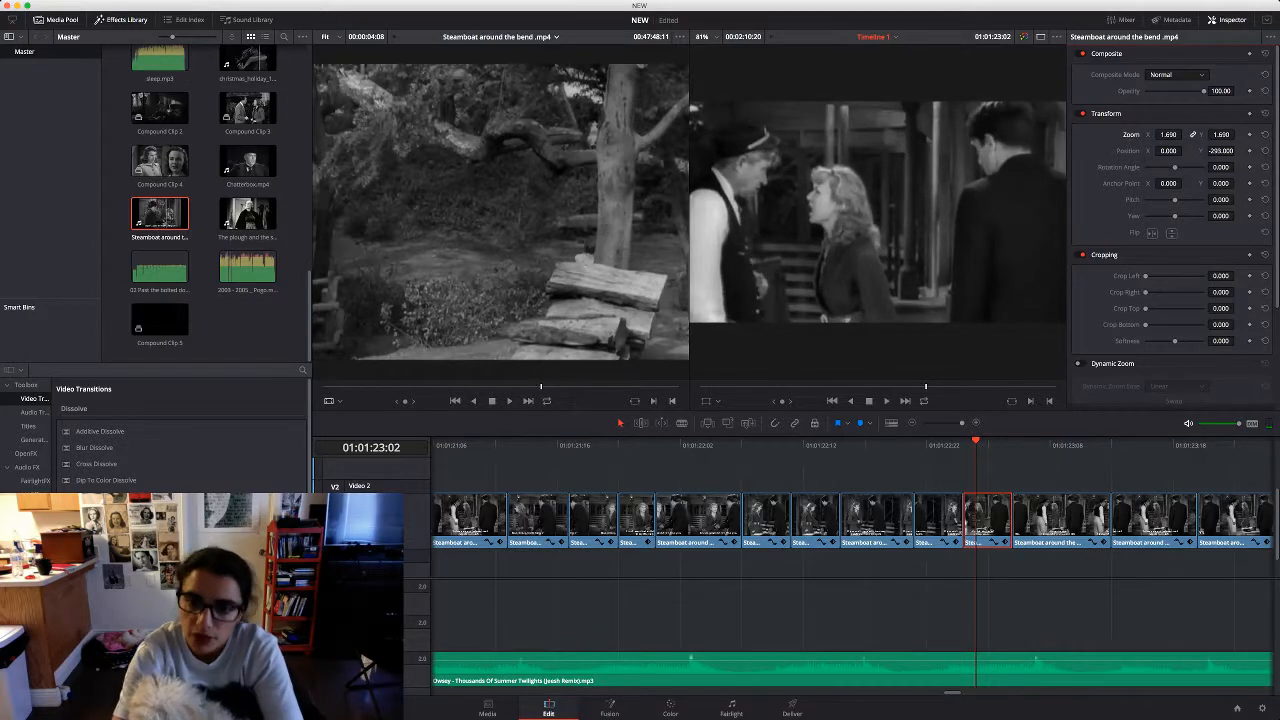
# Play on to 01:01:24:05 and increase the zoom of the four clips starting there together
pyautogui.press('space')
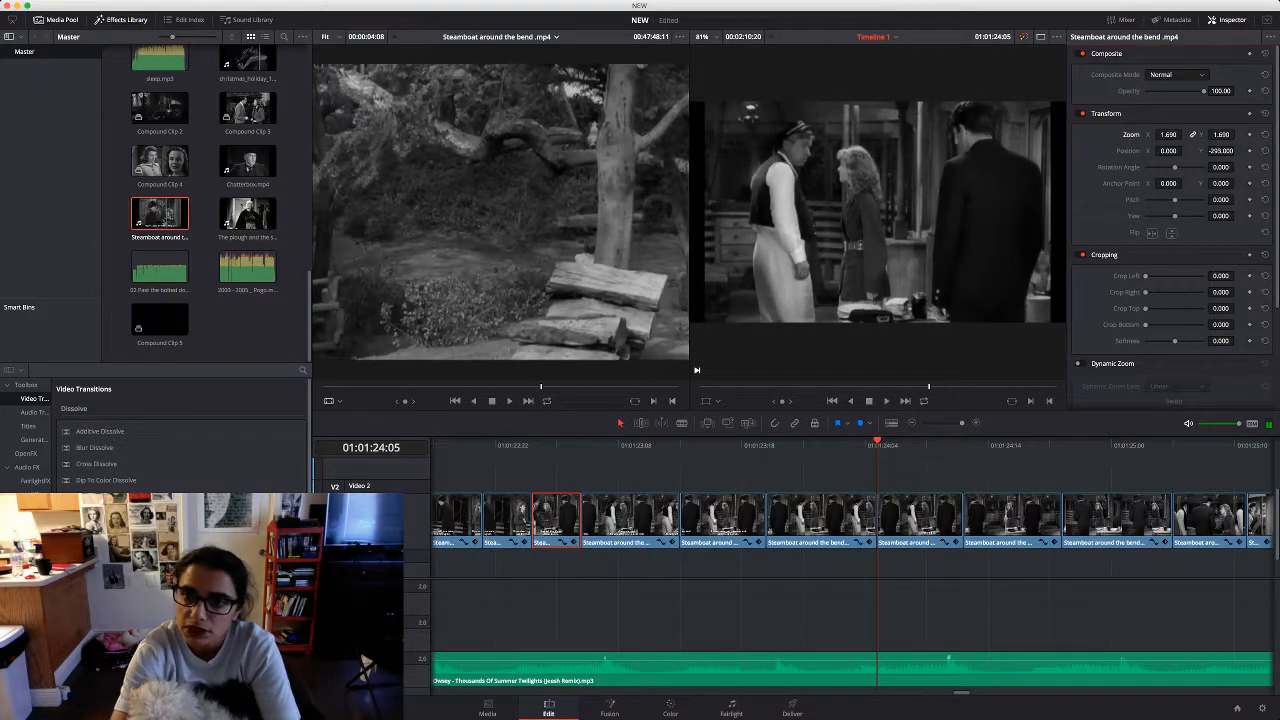
pyautogui.moveTo(1212, 572); pyautogui.dragTo(905, 530)
pyautogui.moveTo(1168, 134); pyautogui.dragTo(1208, 134)
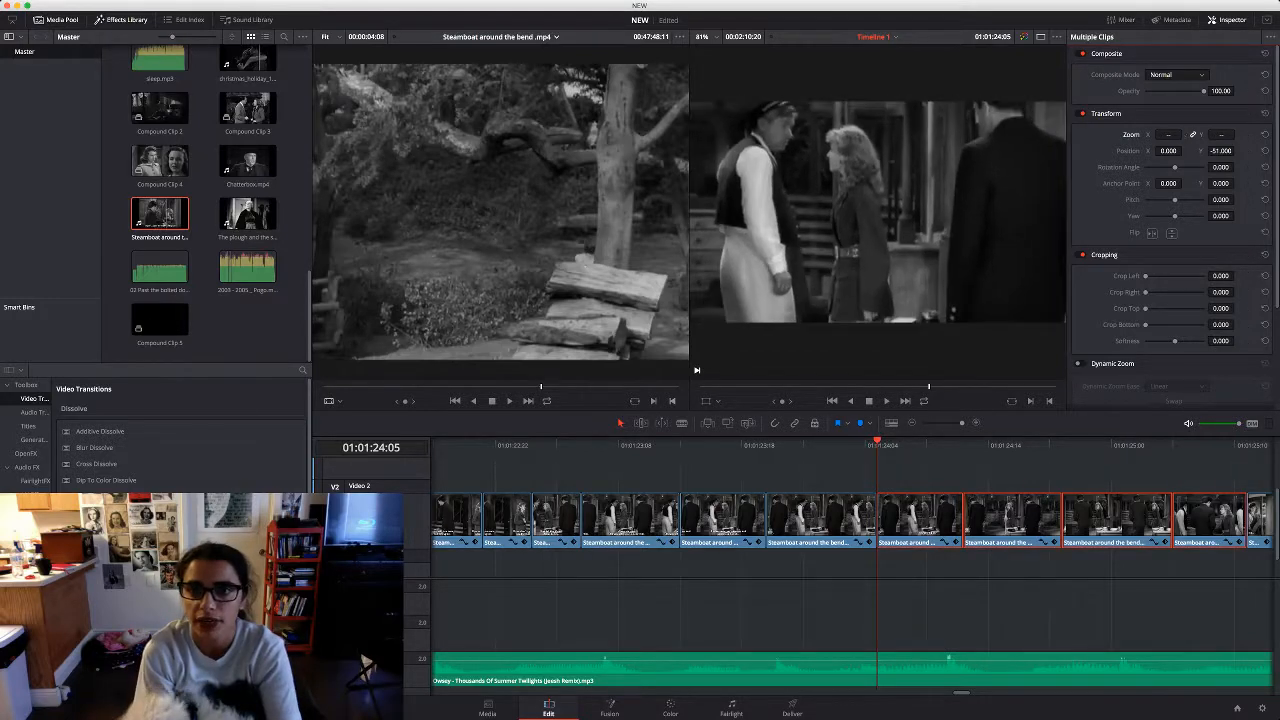
# Play the timeline through to its end and save the project
pyautogui.press('space')
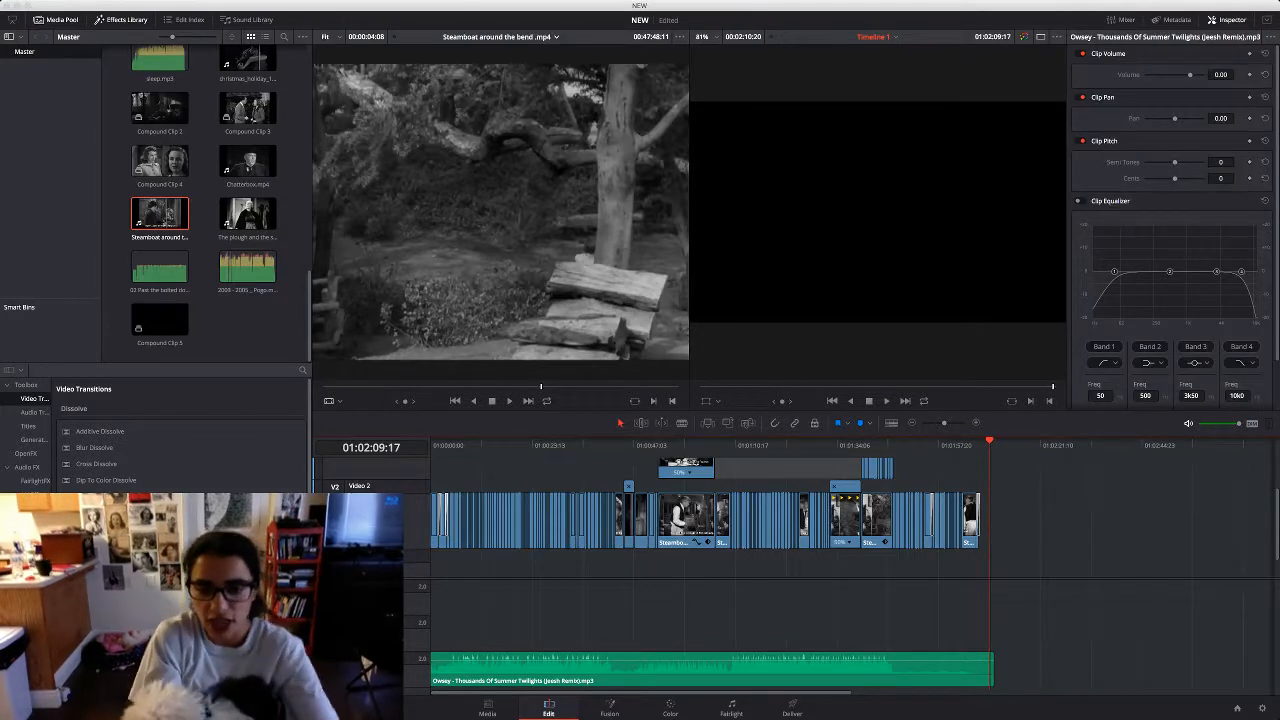
pyautogui.press('super+s')
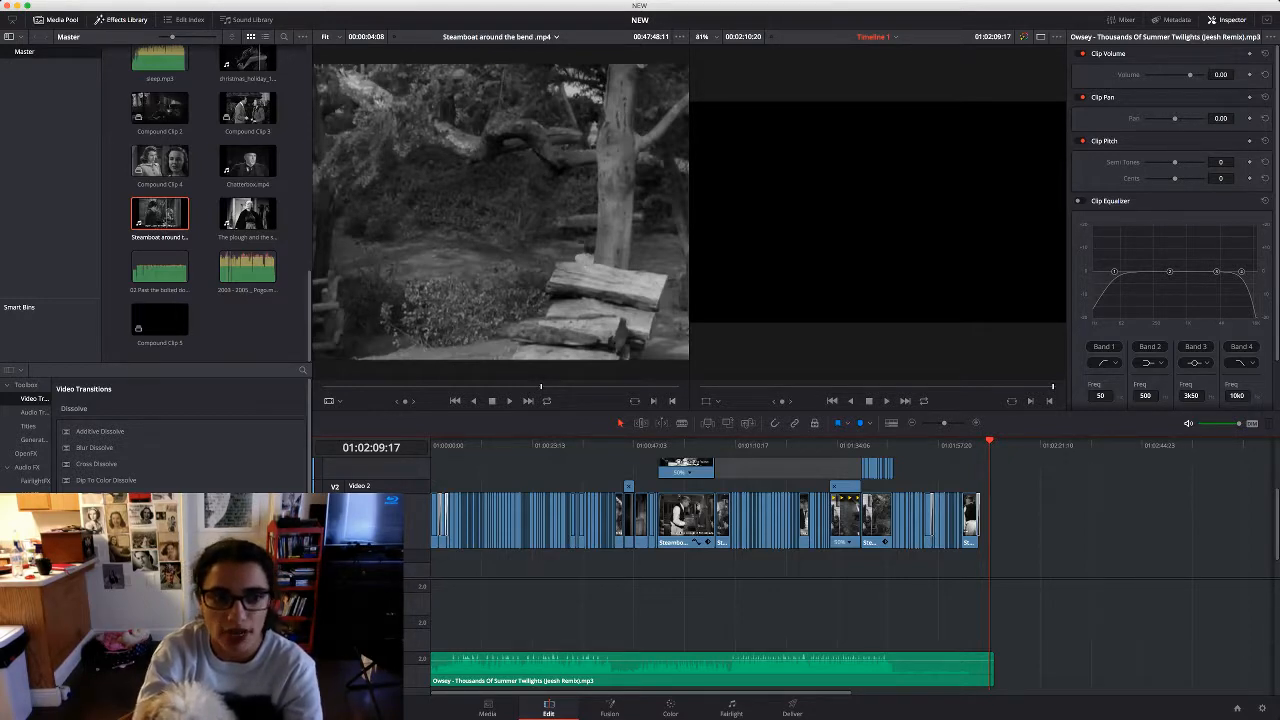
pyautogui.press('super+Tab')
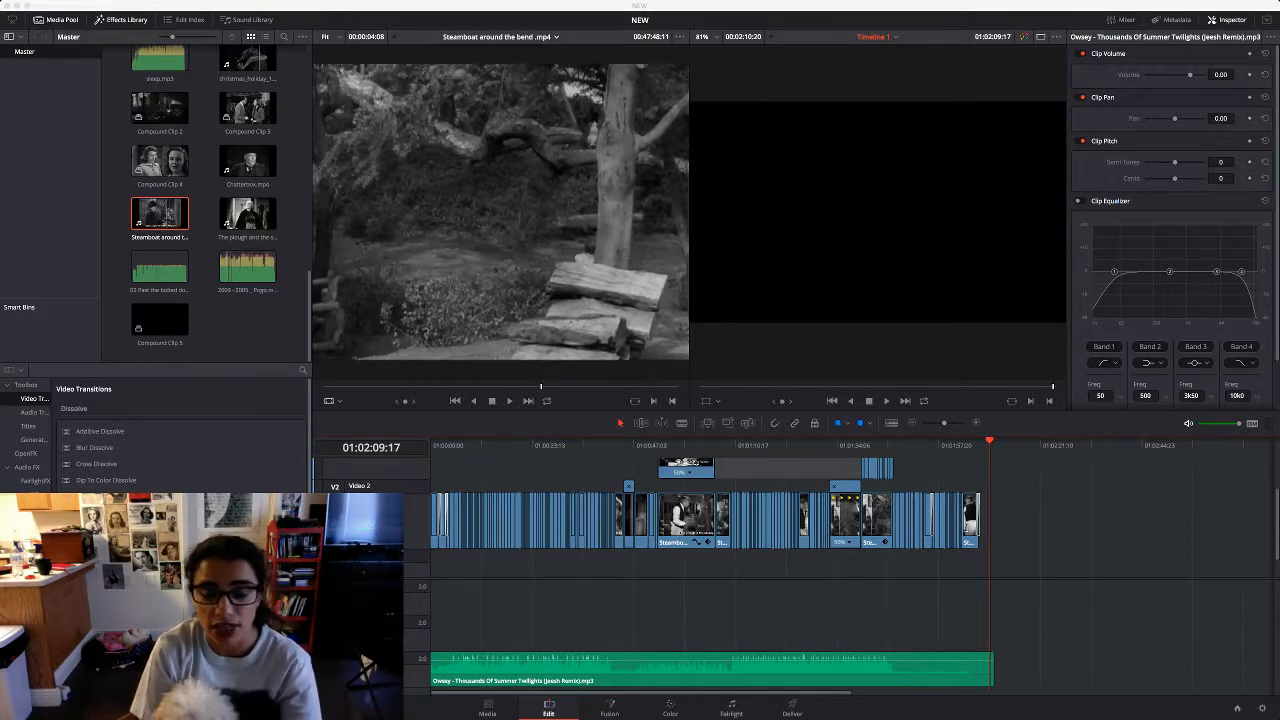
# Switch to the Deliver page and look over the full timeline and its clip thumbnails
pyautogui.hotkey('shift', '8')
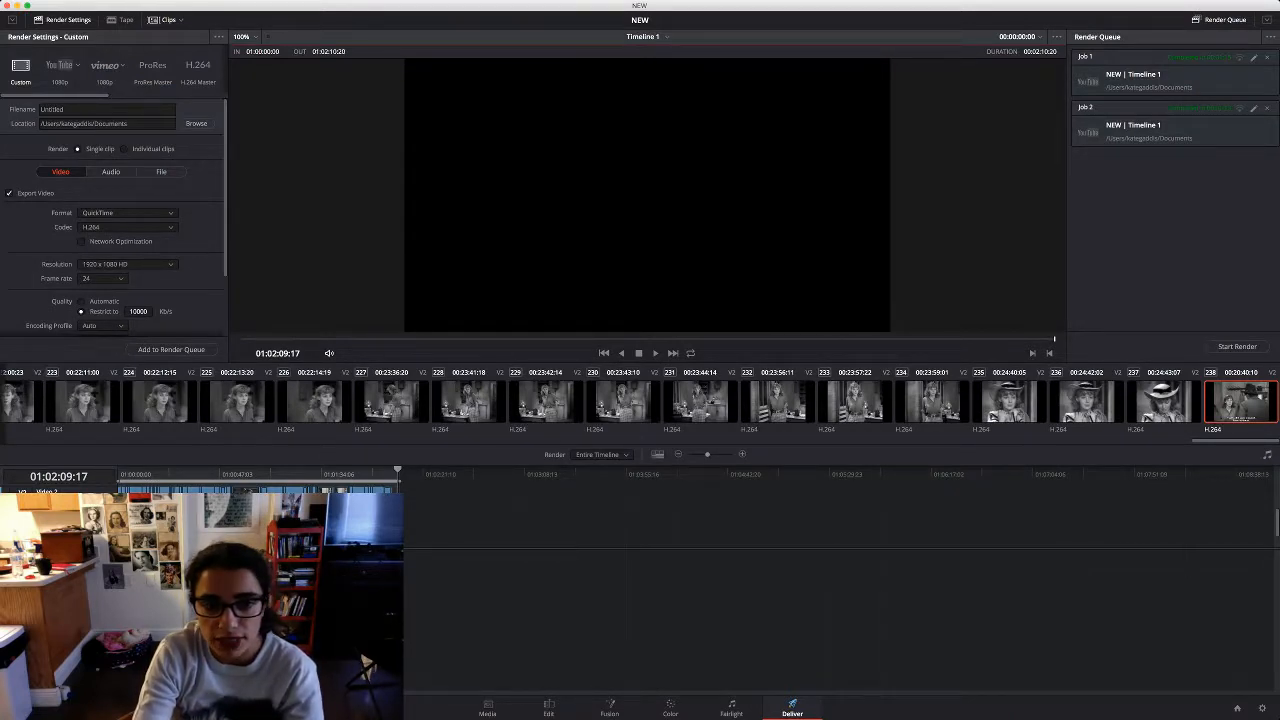
pyautogui.moveTo(707, 454); pyautogui.dragTo(694, 454)
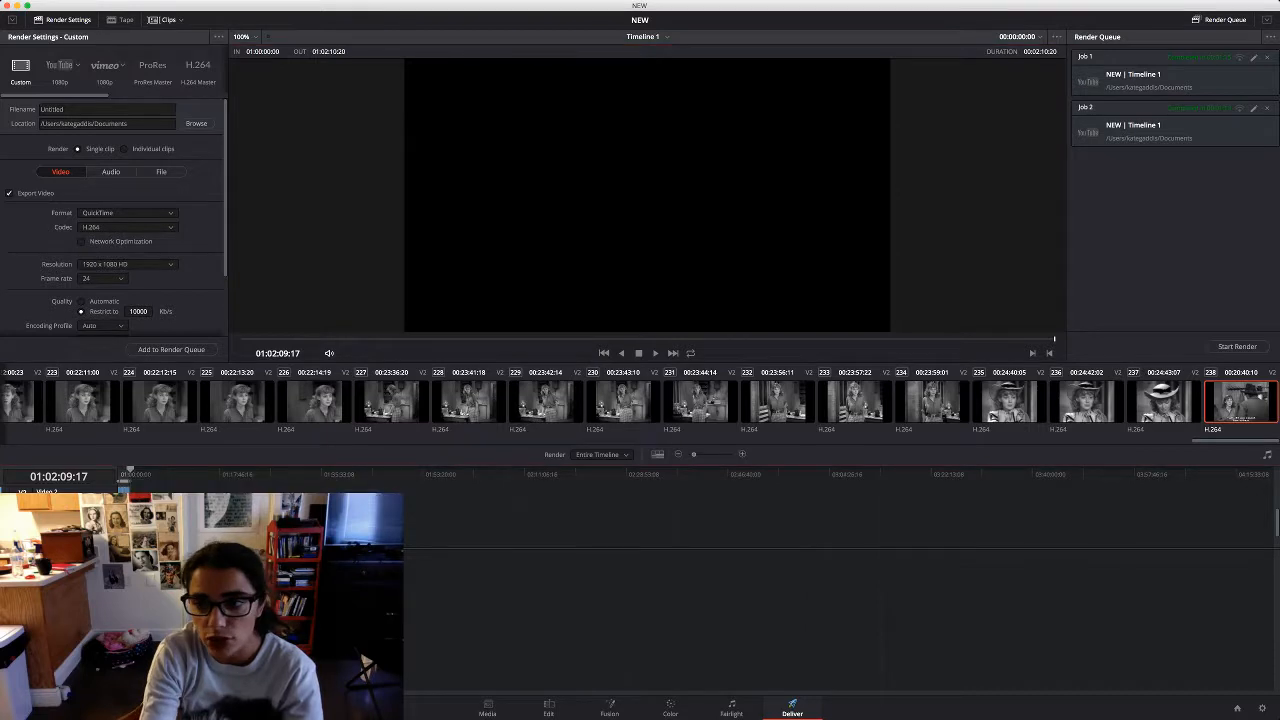
pyautogui.press('super+equal')
pyautogui.press('super+equal')
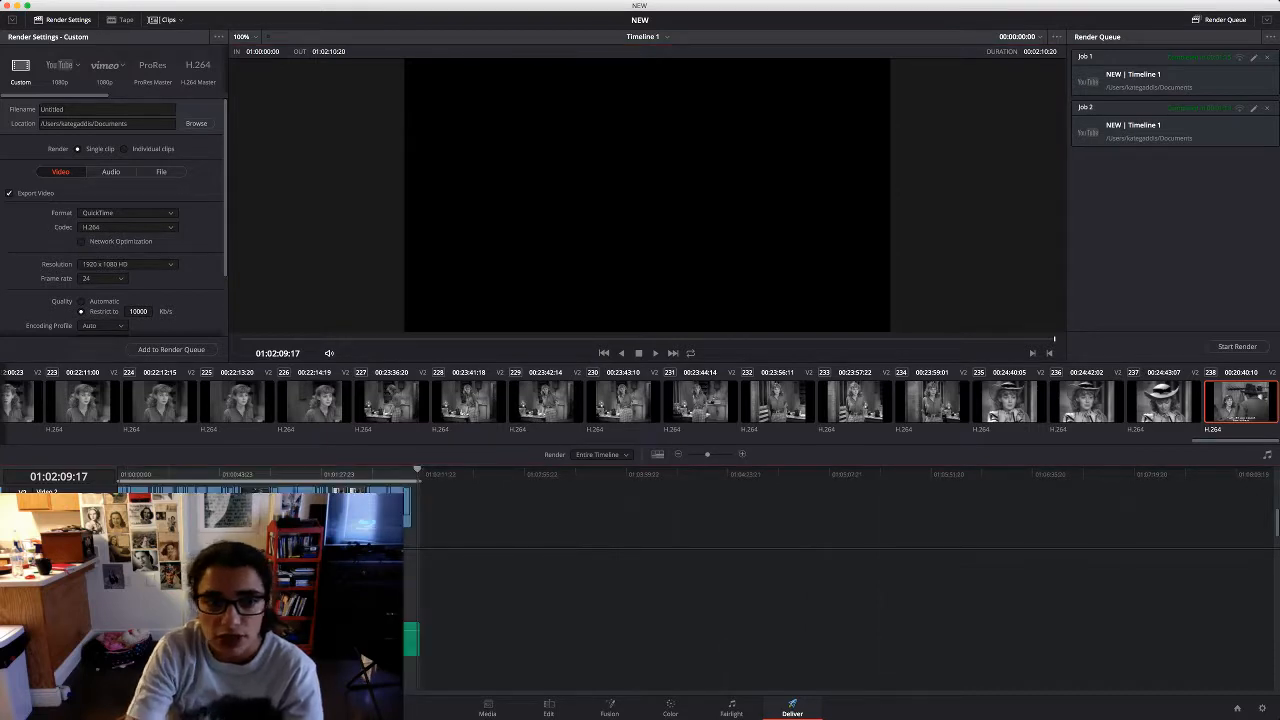
pyautogui.moveTo(1235, 440); pyautogui.dragTo(332, 440)
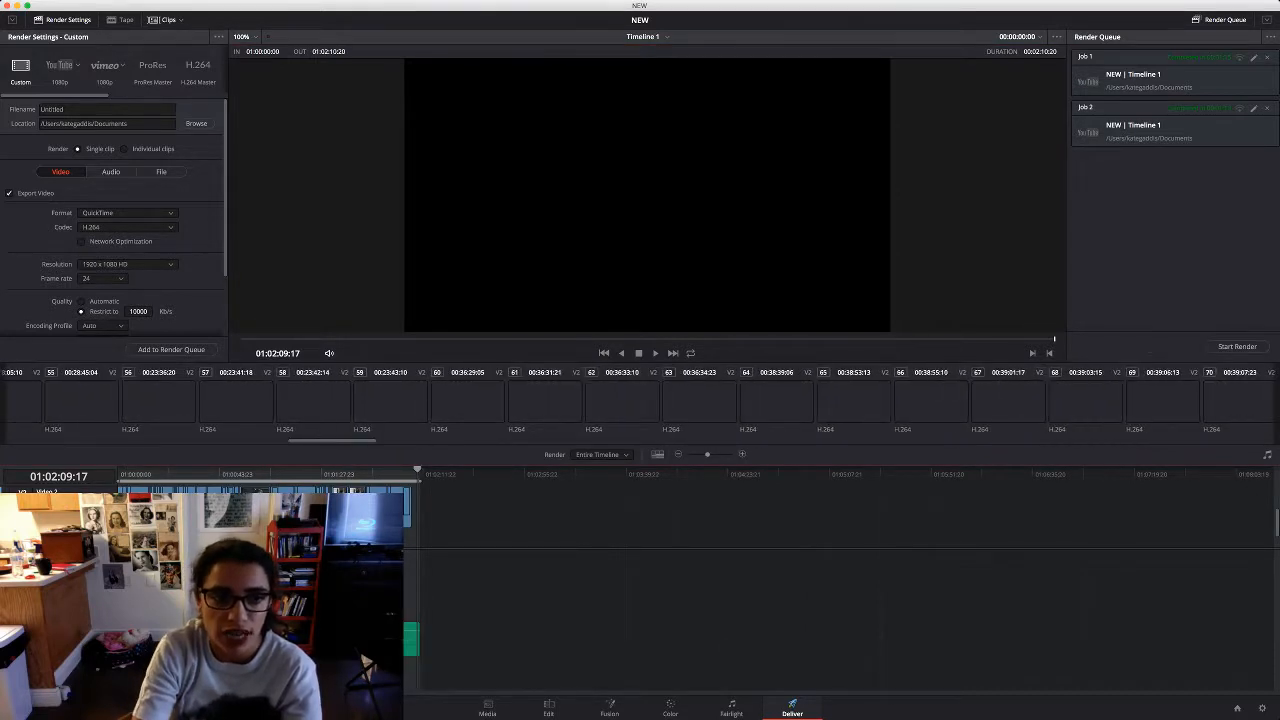
pyautogui.hscroll(-5, 640, 405)
pyautogui.moveTo(156, 440); pyautogui.dragTo(1190, 440)
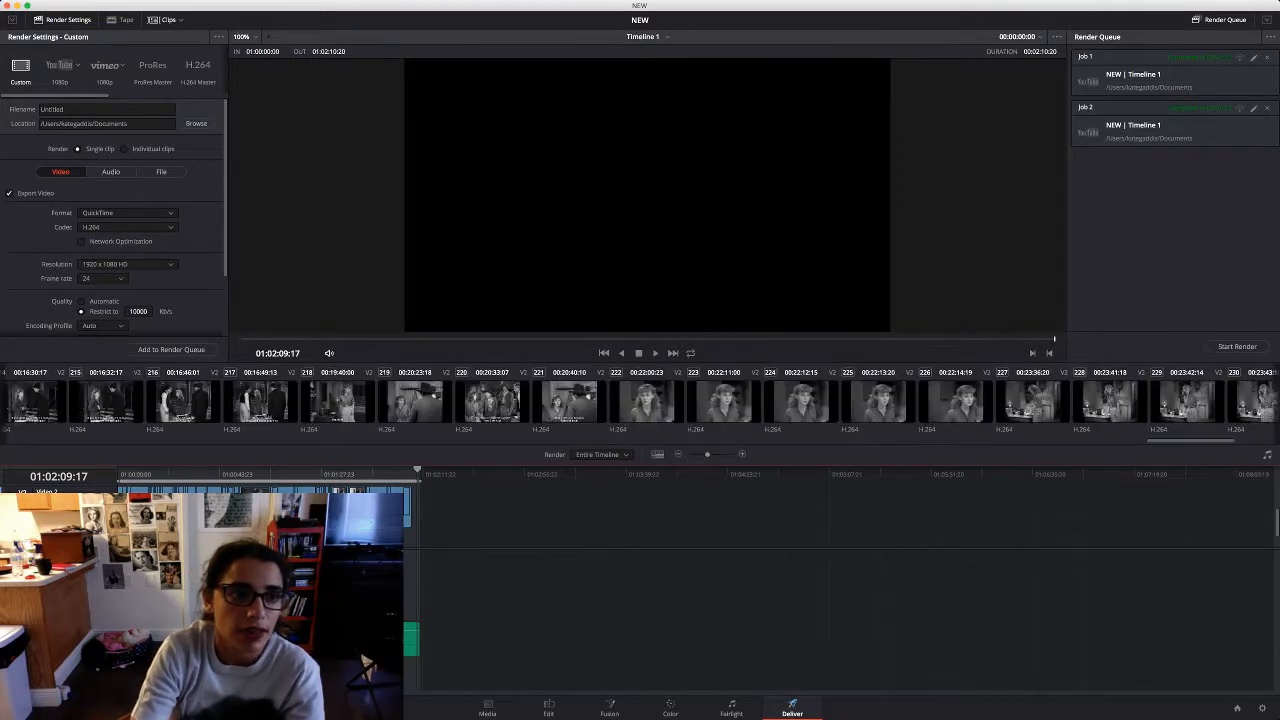
# Choose the YouTube 1080p render preset and set the filename to "Anne Shirley jeesh"
pyautogui.click(60, 66)
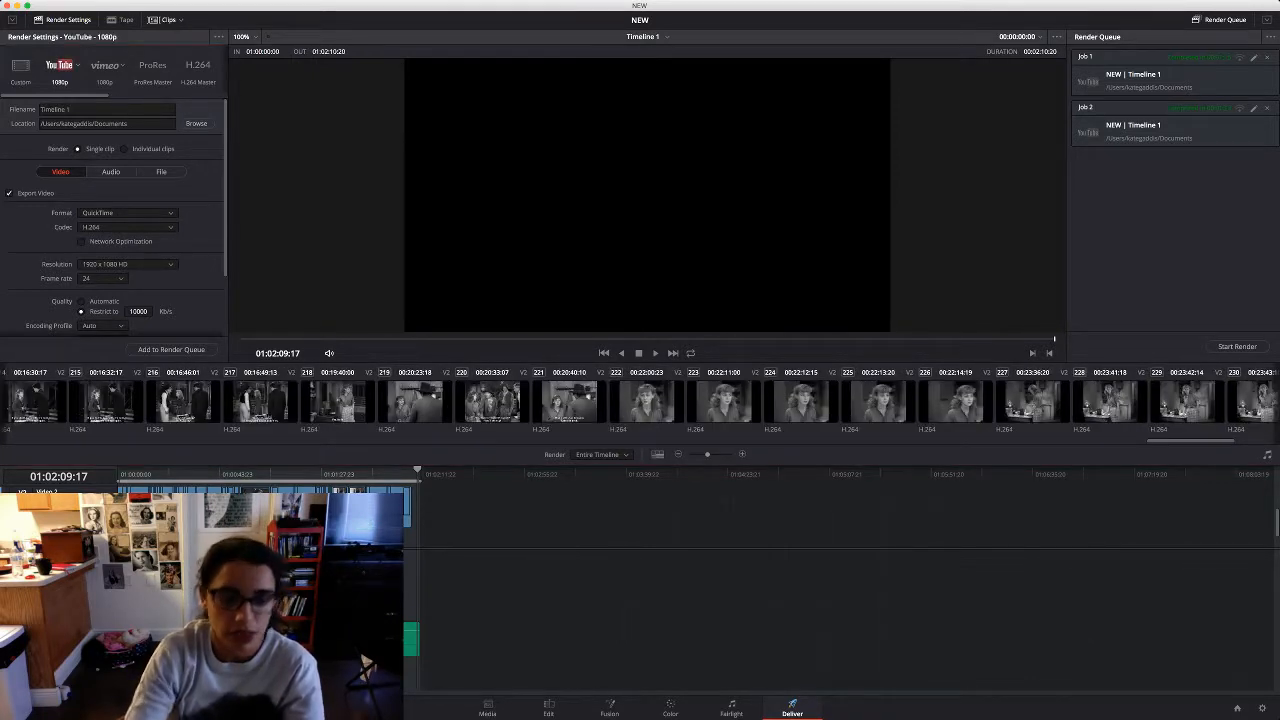
pyautogui.click(95, 109)
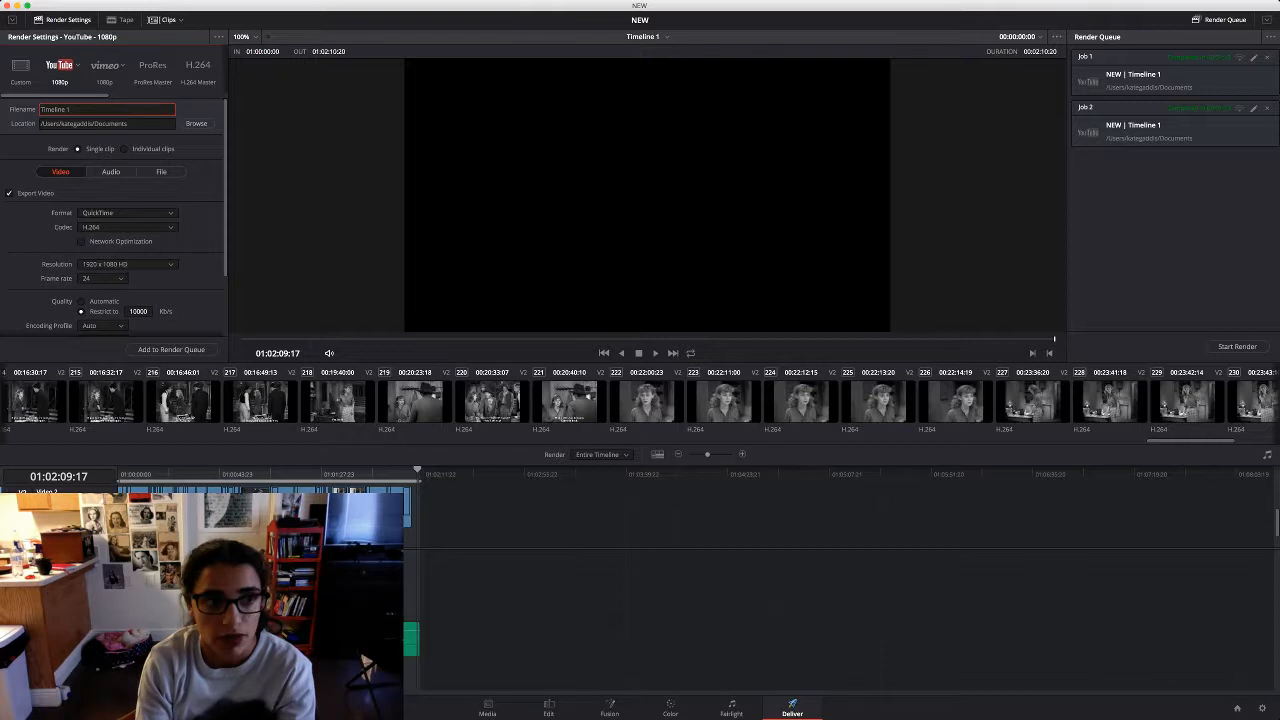
pyautogui.write('Anne Shirl')
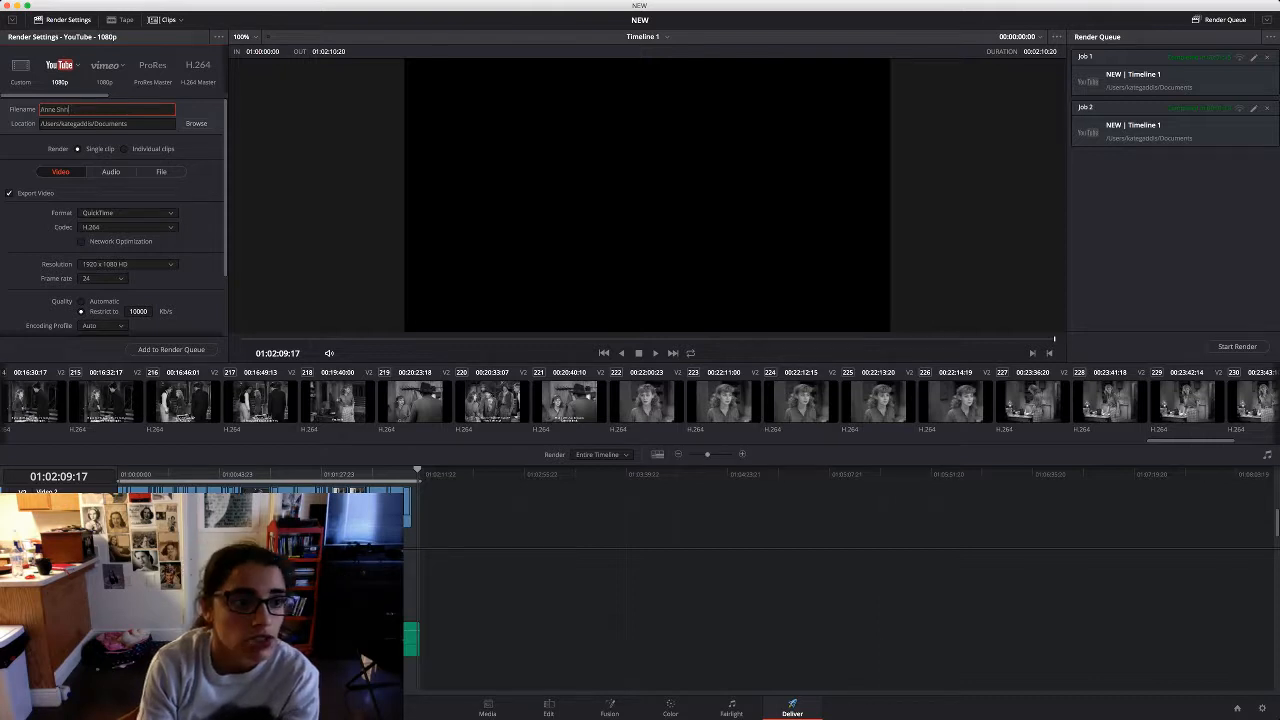
pyautogui.press('BackSpace')
pyautogui.press('BackSpace')
pyautogui.press('BackSpace')
pyautogui.write('ey je')
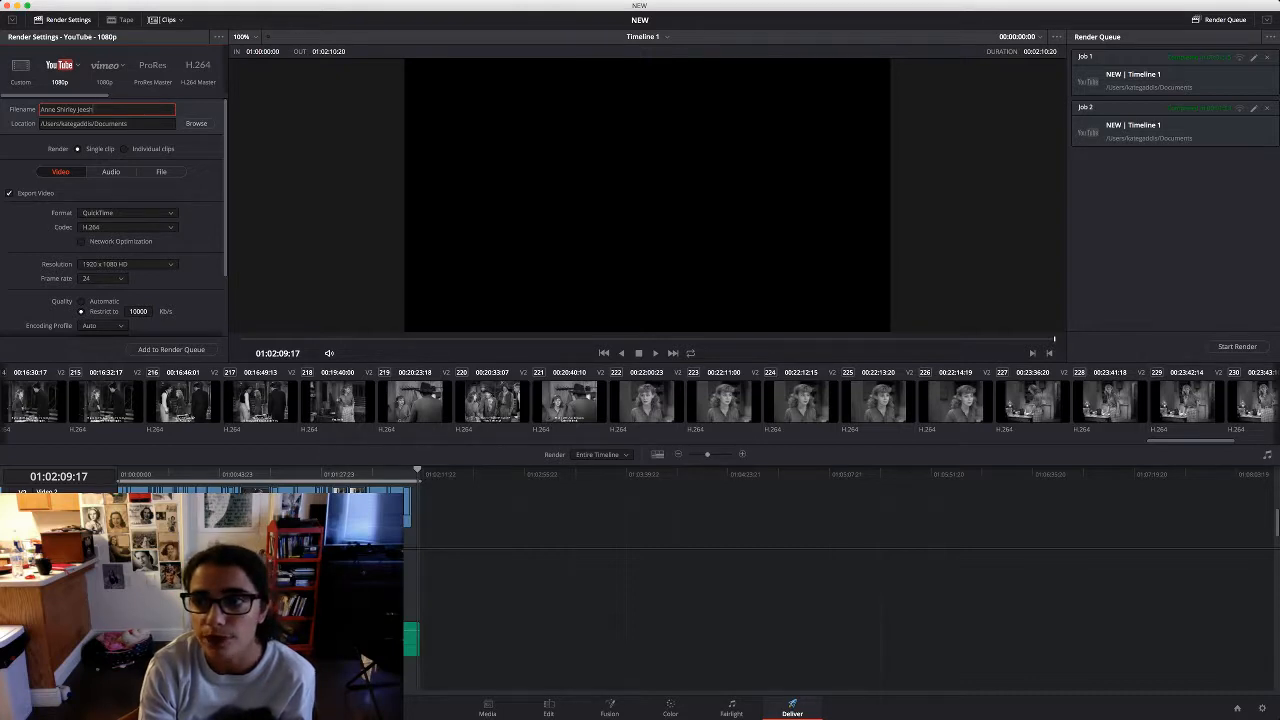
# Add the video to the render queue and remove the two older jobs from it
pyautogui.click(171, 350)
pyautogui.click(1173, 125)
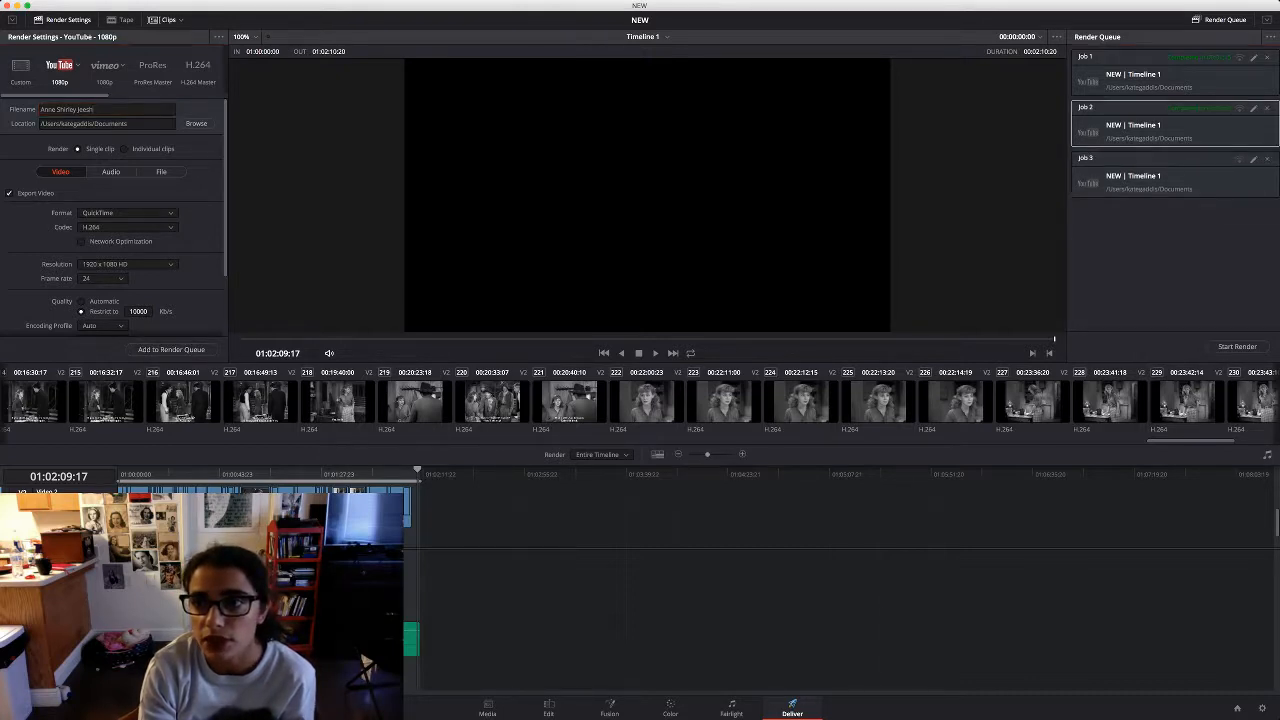
pyautogui.click(1267, 108)
pyautogui.click(1267, 108)
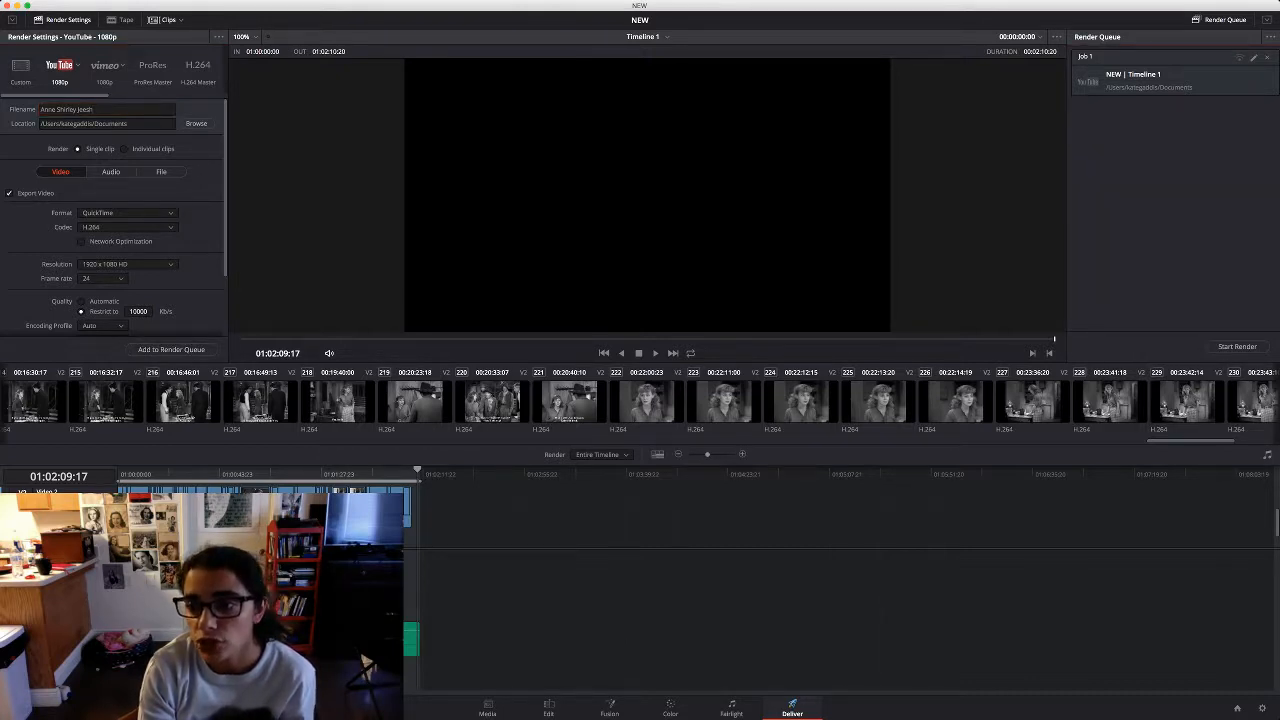
# Start rendering the queued Timeline 1 job in the render queue
pyautogui.click(1173, 80)
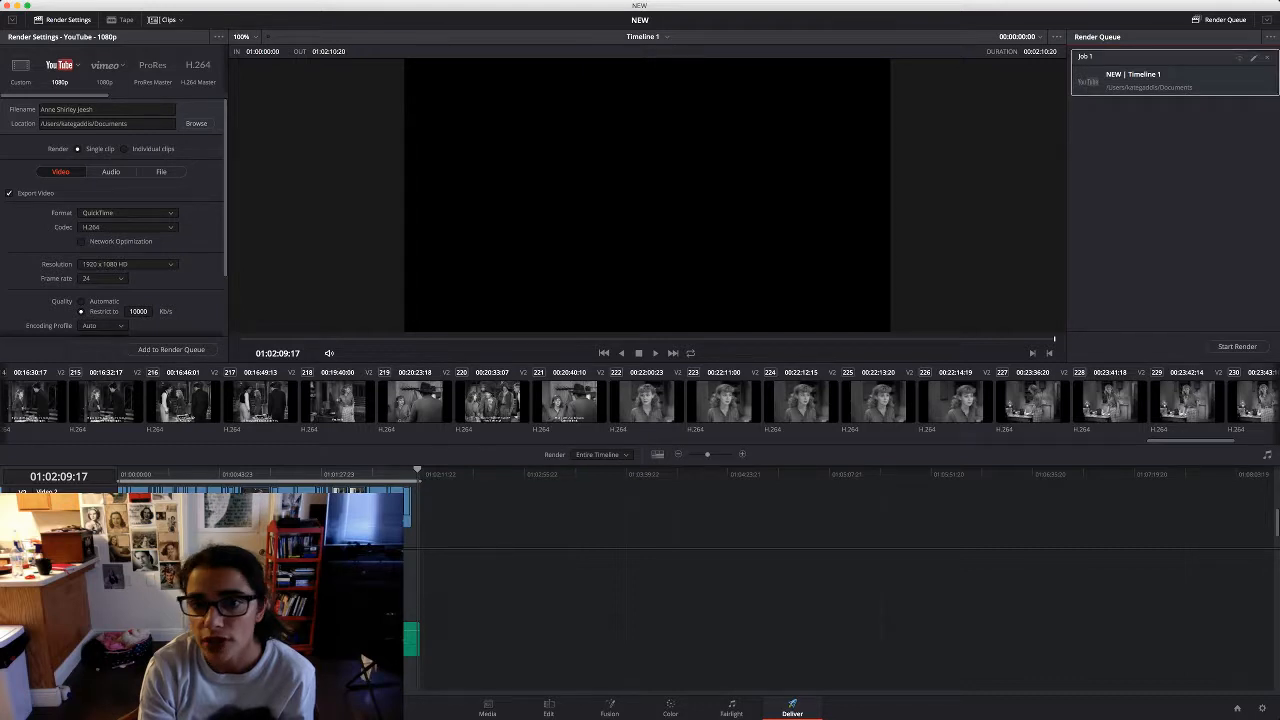
pyautogui.click(1237, 346)
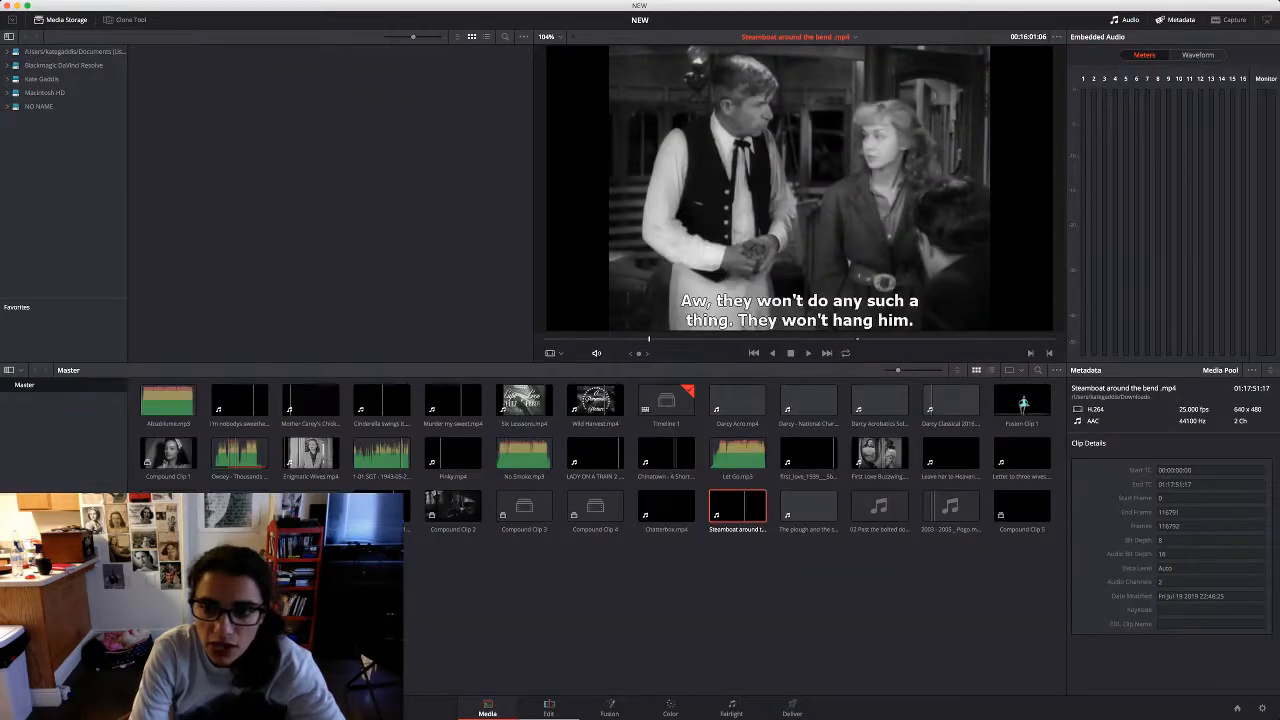
# On the Edit page, set the zoom of the "Steamboat around the bend" clip at 01:01:48:10 to 1.490 and save the project
pyautogui.click(548, 708)
pyautogui.hotkey('shift', '3')
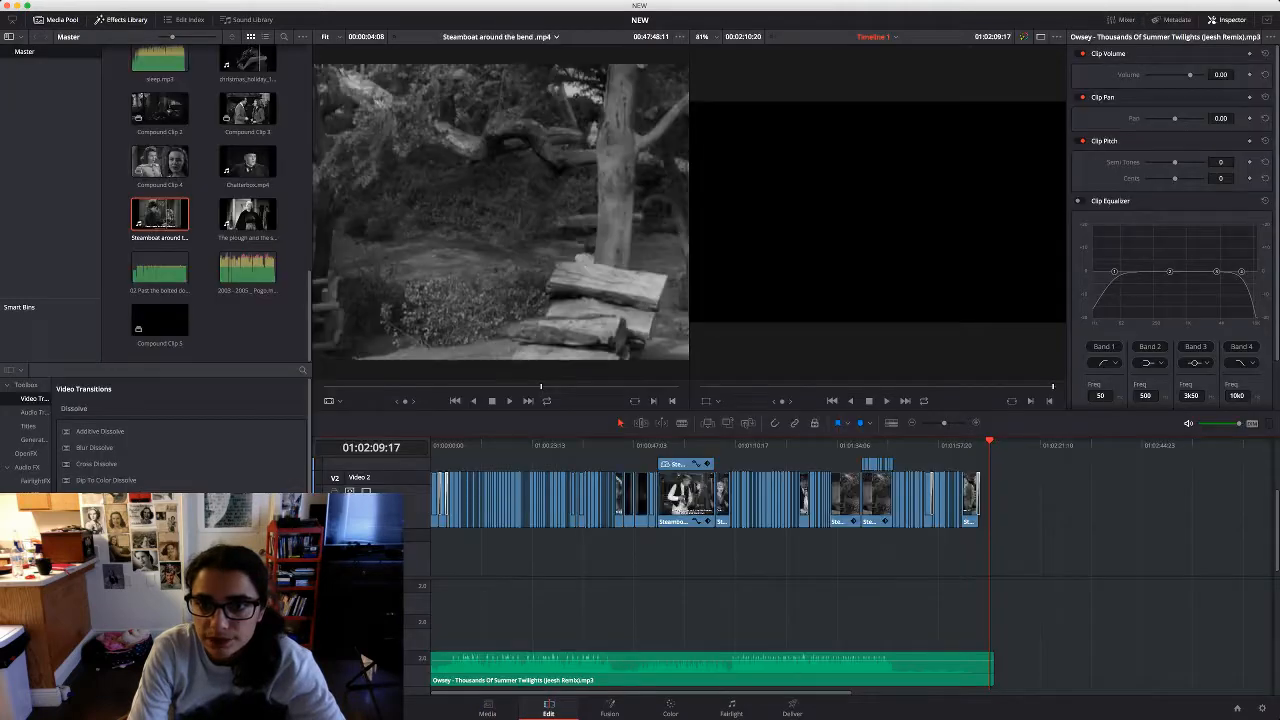
pyautogui.moveTo(963, 442); pyautogui.dragTo(897, 442)
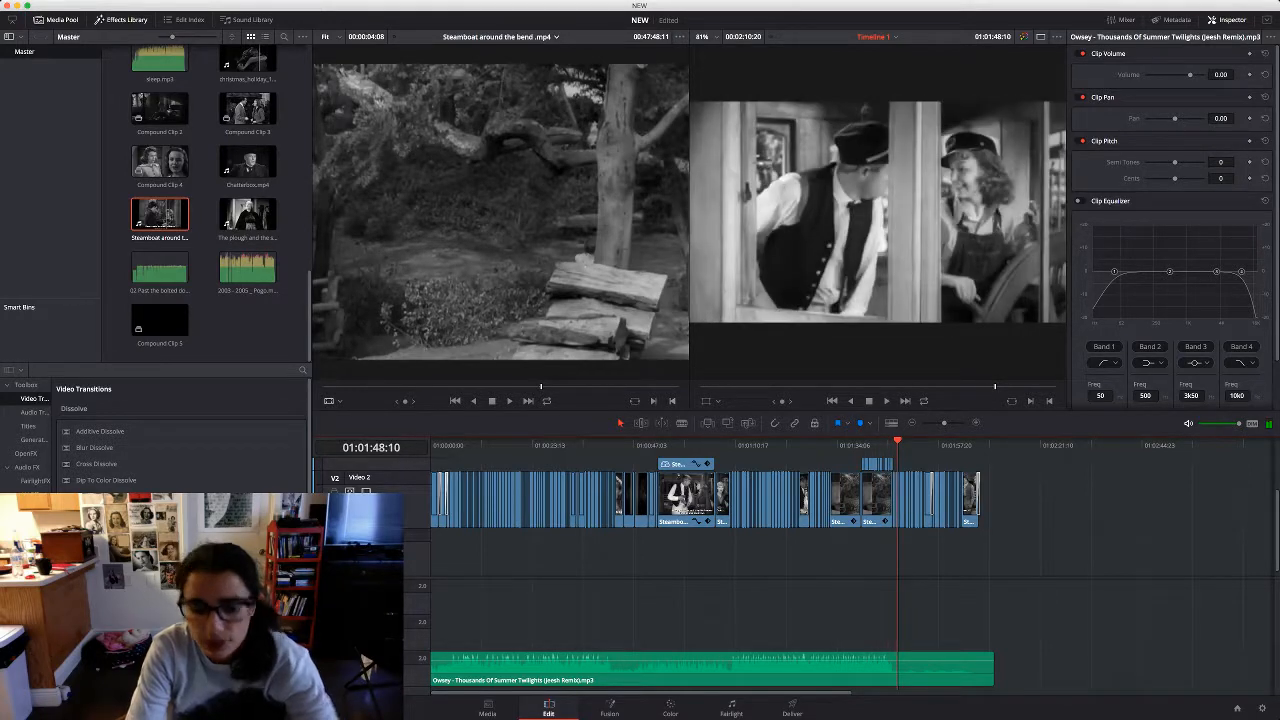
pyautogui.moveTo(1221, 151); pyautogui.dragTo(1245, 151)
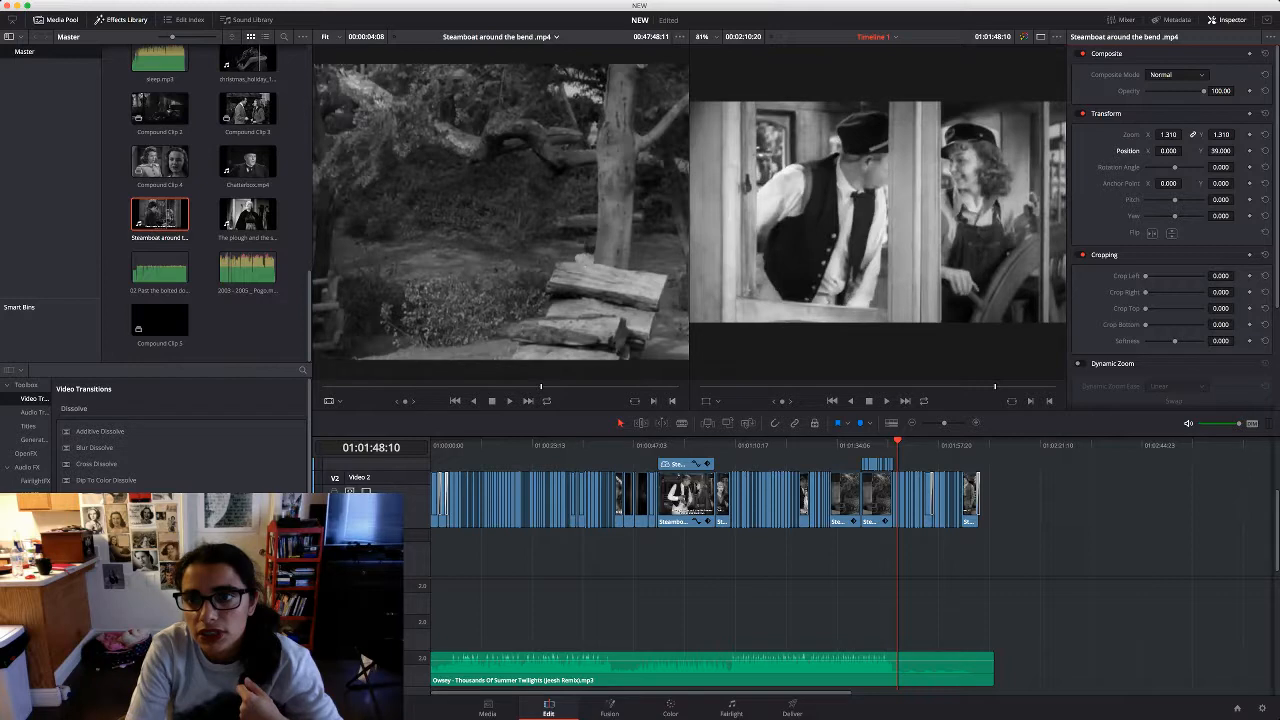
pyautogui.press('super+z')
pyautogui.moveTo(1170, 135); pyautogui.dragTo(1185, 135)
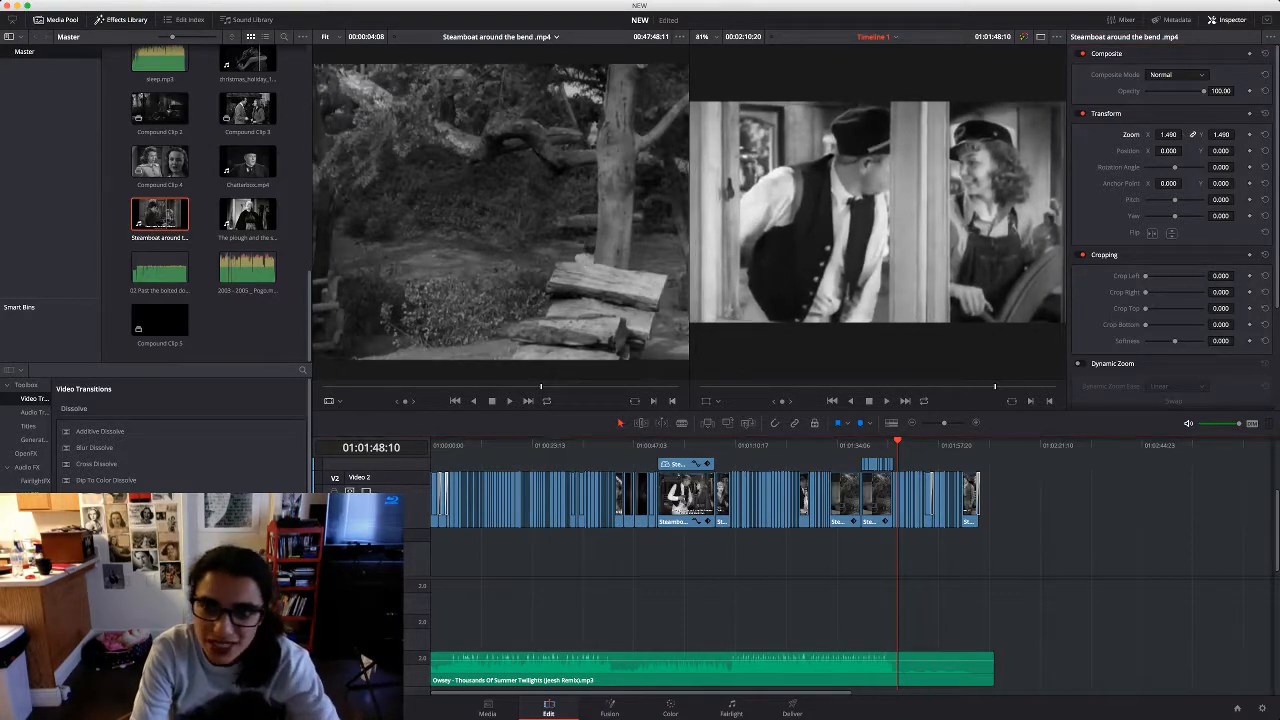
pyautogui.press('super+s')
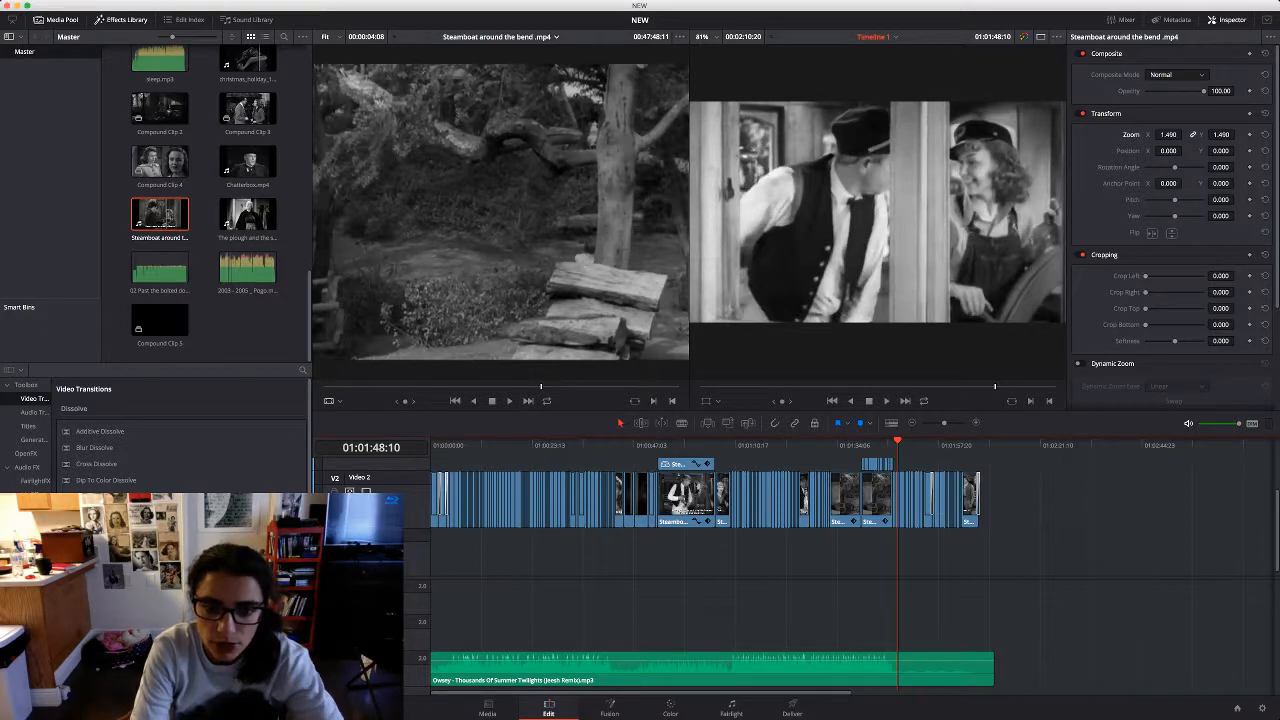